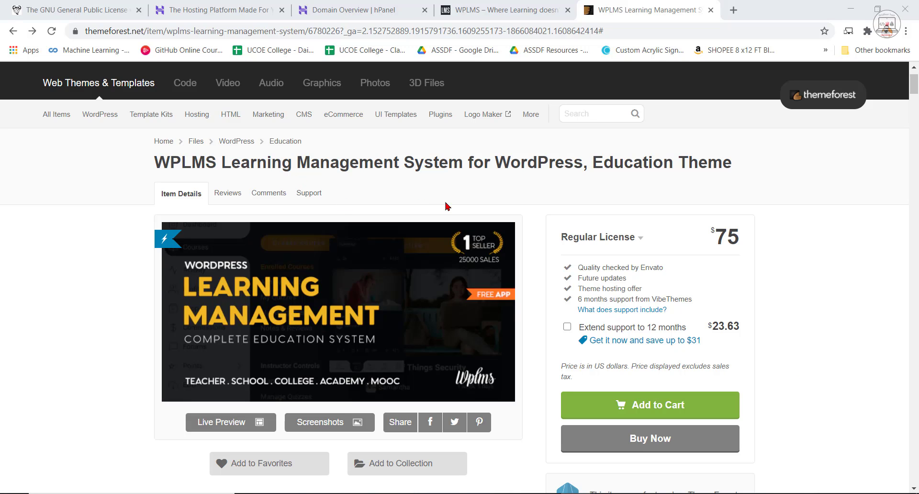
Look over the overview and license box of the WPLMS Learning Management System theme listing.
scroll(529, 336, "down", 5)
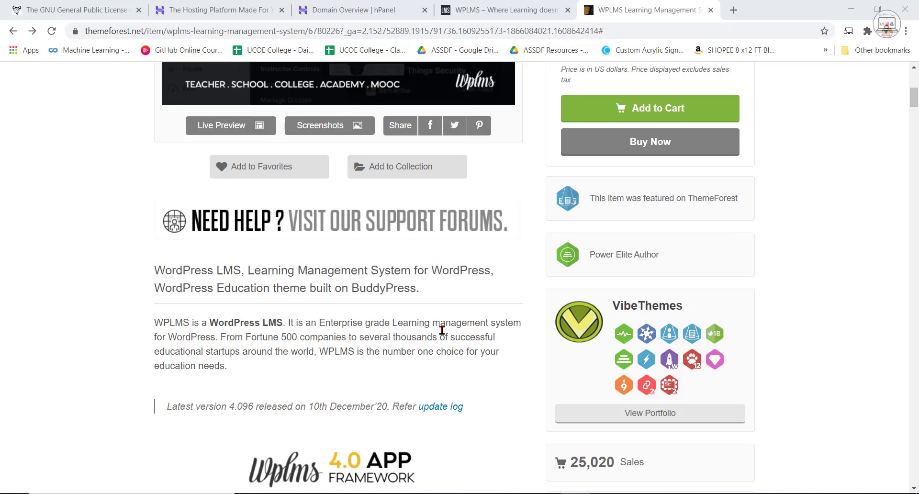
scroll(438, 323, "up", 6)
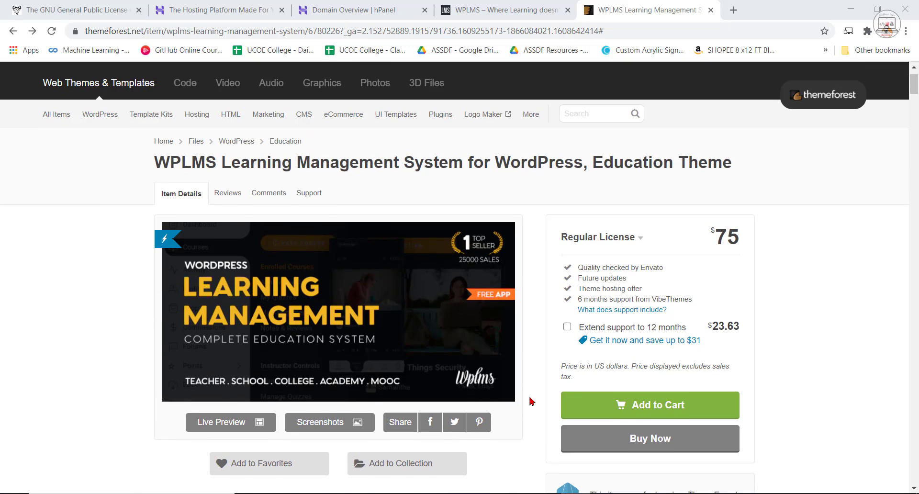
scroll(526, 402, "down", 2)
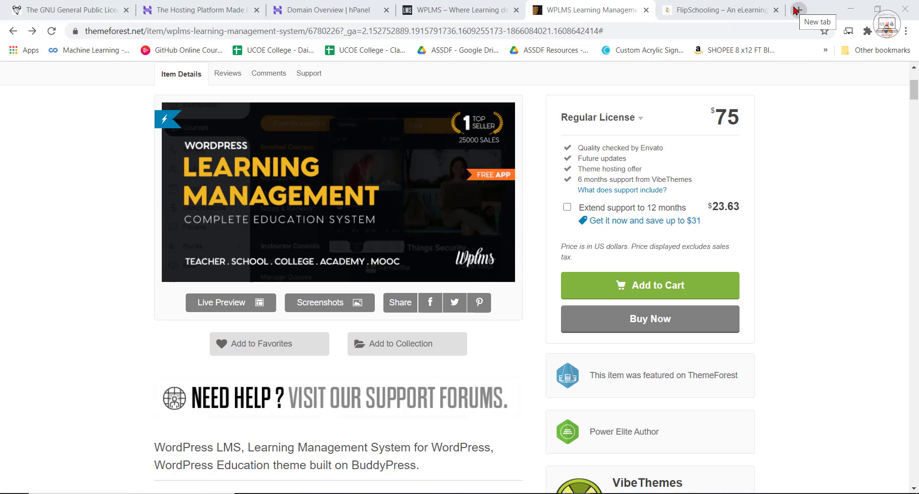
Open the FlipSchooling site and examine its home page down to the client testimonials and instructors sections.
left_click(713, 9)
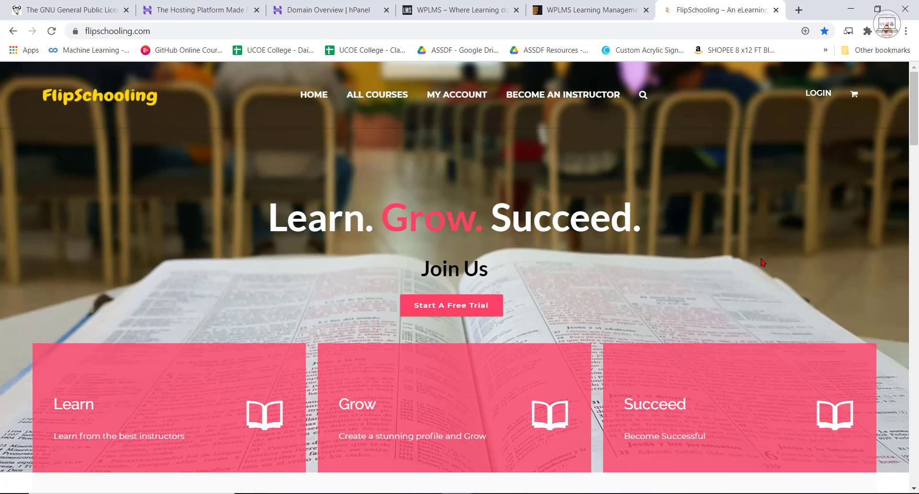
scroll(763, 262, "down", 6)
scroll(763, 262, "up", 6)
scroll(763, 263, "down", 7)
scroll(763, 264, "down", 12)
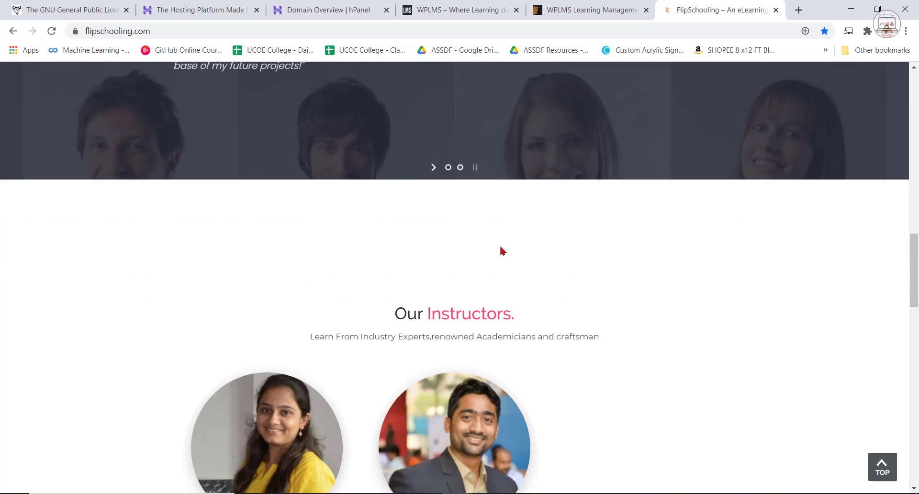
scroll(655, 281, "up", 3)
scroll(655, 281, "up", 2)
scroll(618, 314, "down", 10)
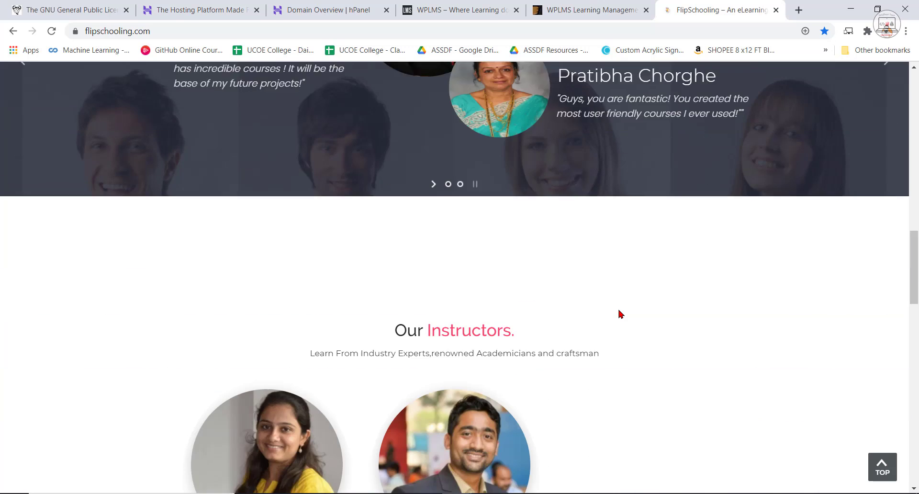
Examine the FlipSchooling registration form and Courses section, and return to the start of the home page.
scroll(620, 314, "down", 5)
scroll(640, 345, "down", 5)
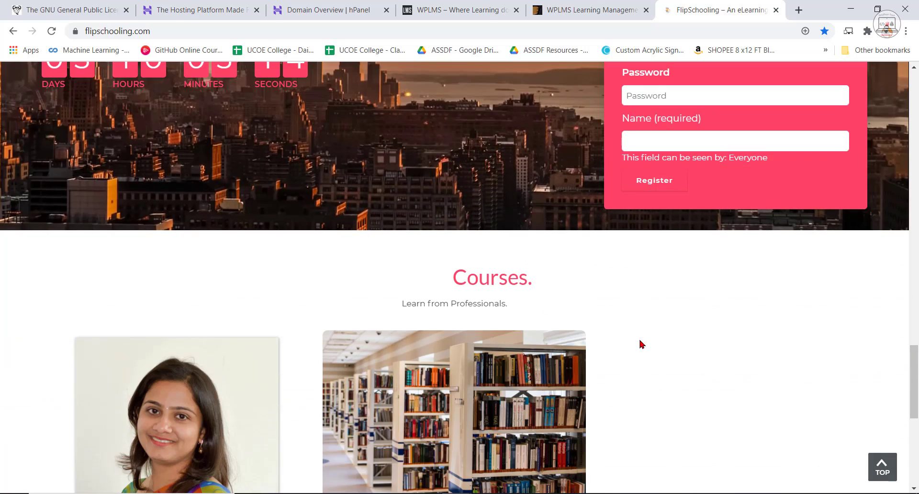
scroll(536, 320, "down", 3)
scroll(620, 356, "up", 7)
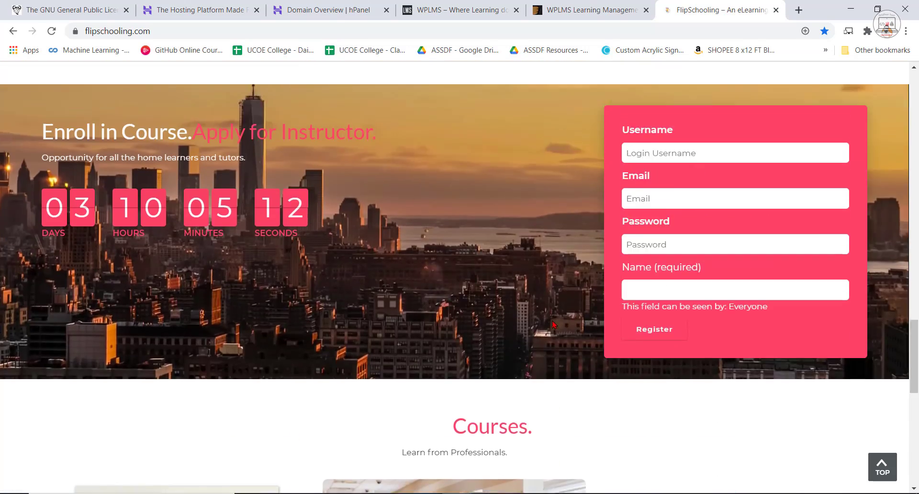
scroll(618, 355, "up", 15)
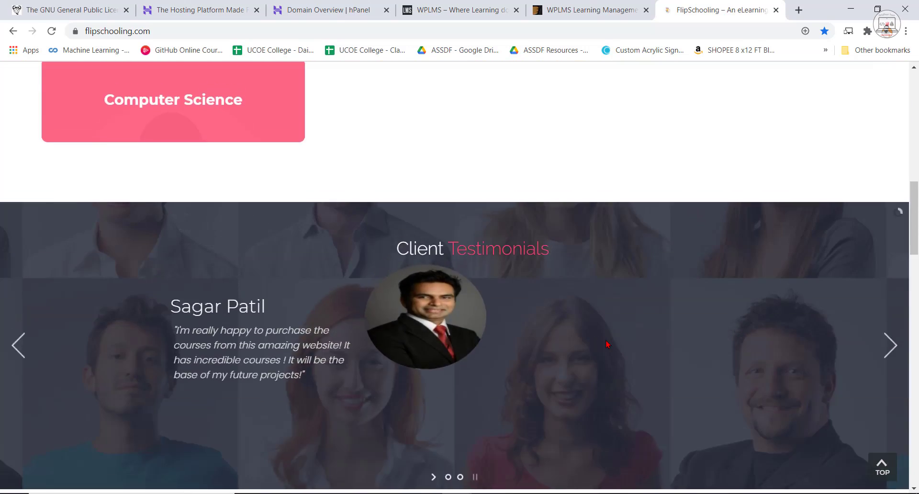
scroll(608, 343, "up", 5)
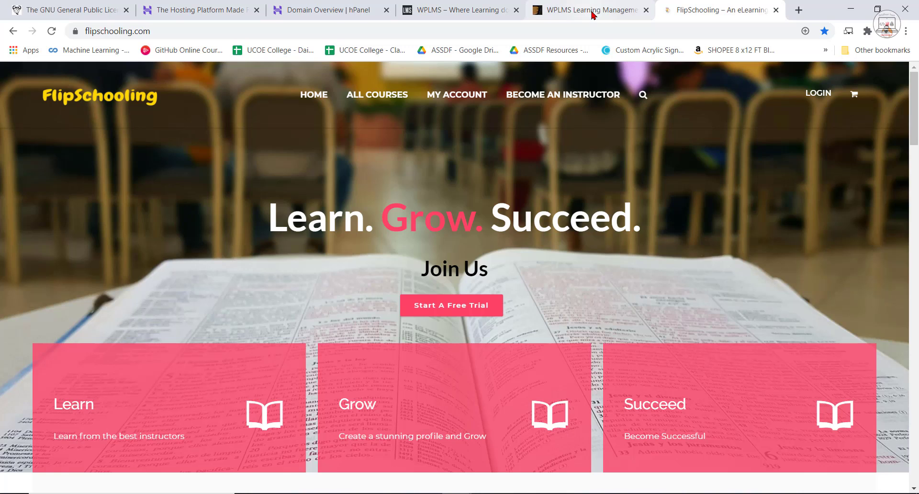
Go back to the WPLMS theme listing and review its regular license price, description, version, sales and rating details.
left_click(614, 8)
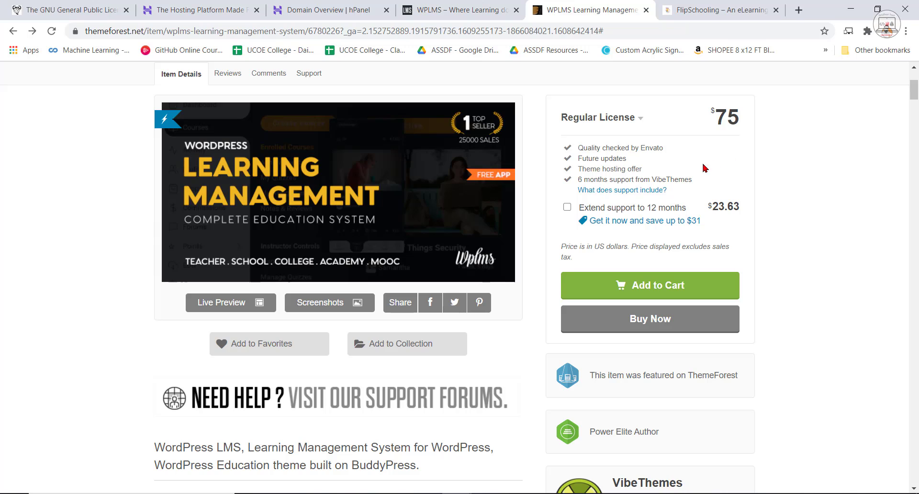
left_click_drag(716, 117, 730, 114)
left_click(718, 120)
scroll(494, 319, "down", 6)
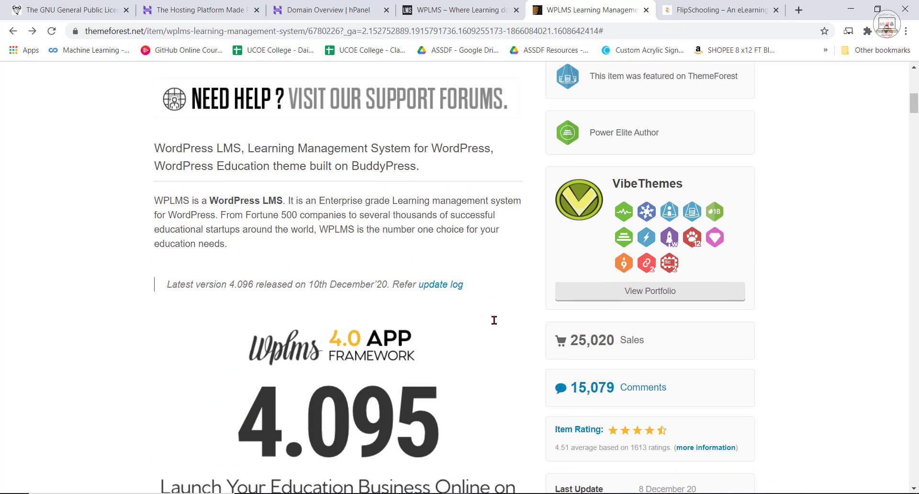
scroll(495, 320, "down", 1)
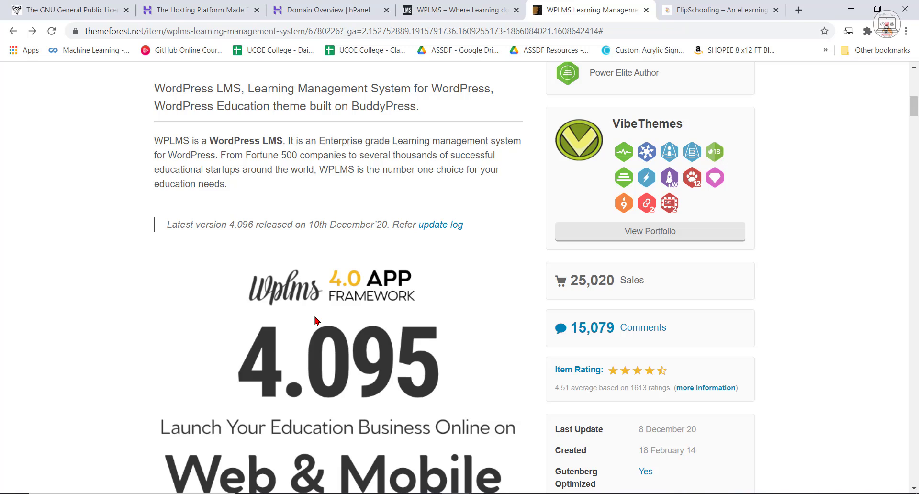
scroll(438, 339, "down", 1)
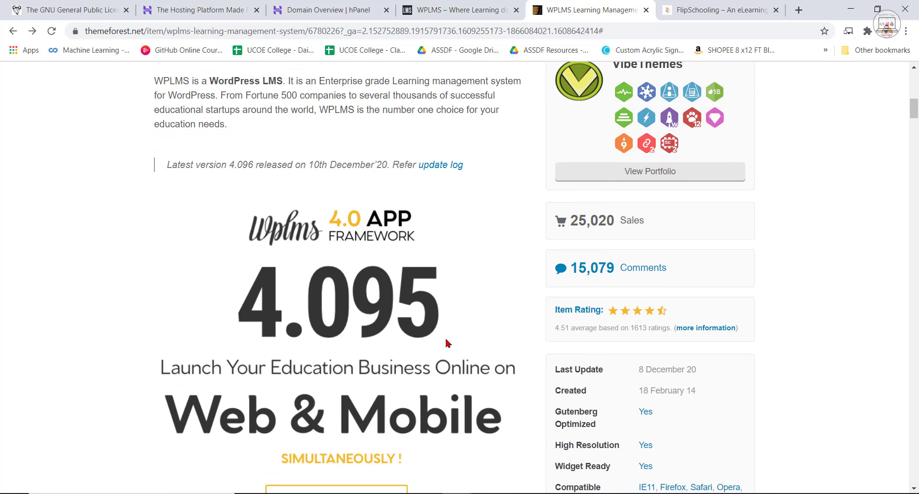
scroll(451, 343, "down", 2)
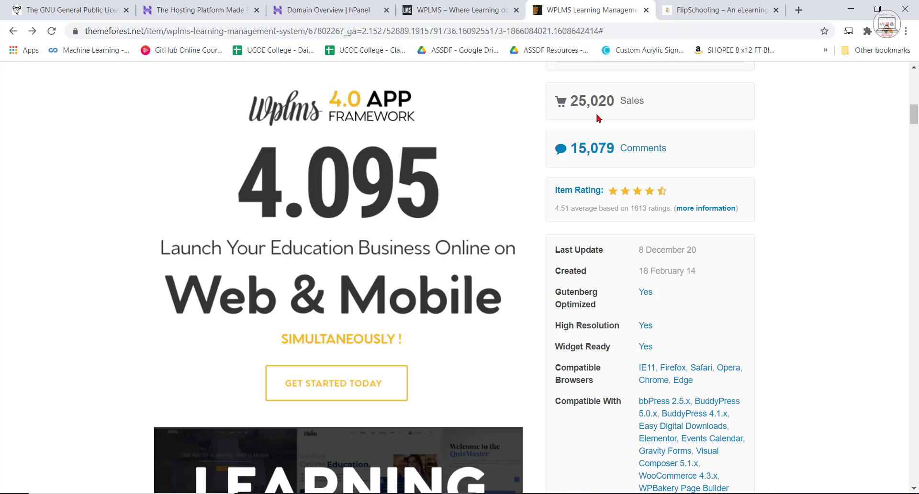
Switch to the FlipSchooling site and look at its home page banner again.
left_click(739, 9)
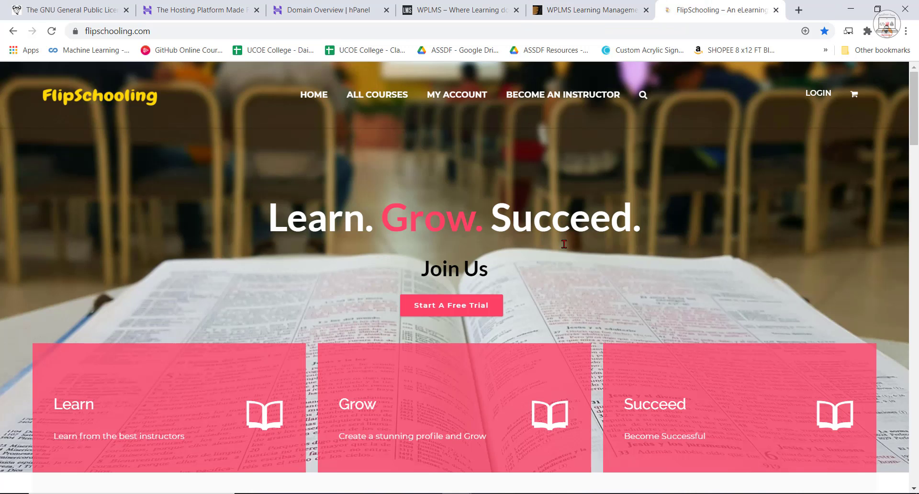
scroll(597, 234, "down", 1)
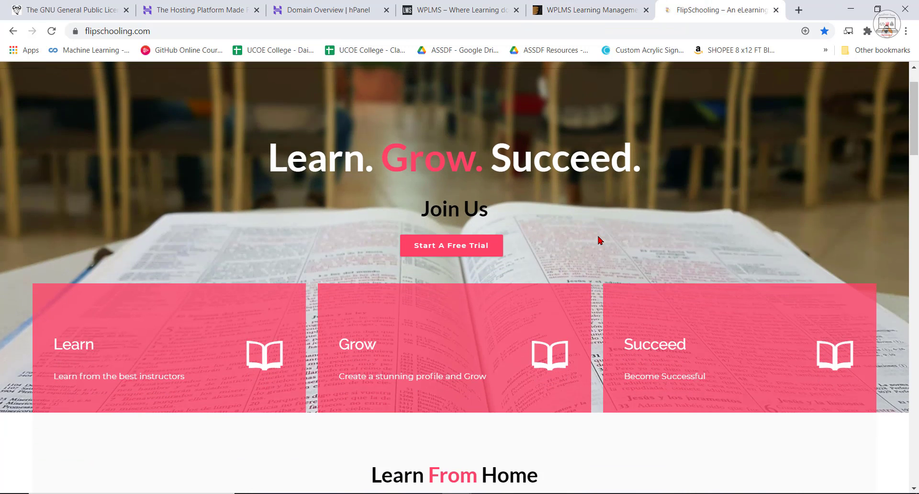
scroll(597, 235, "up", 1)
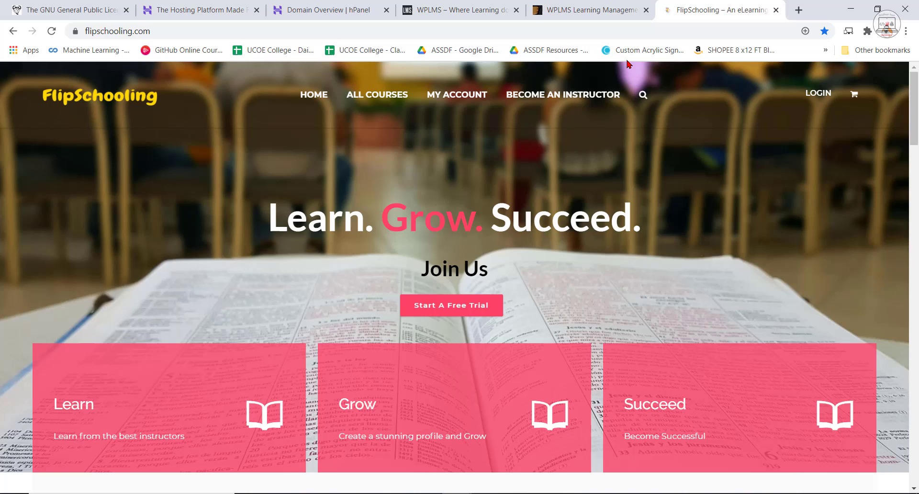
Return to the WPLMS theme listing and review its compatibility details and the Learning Redefined banner.
left_click(600, 4)
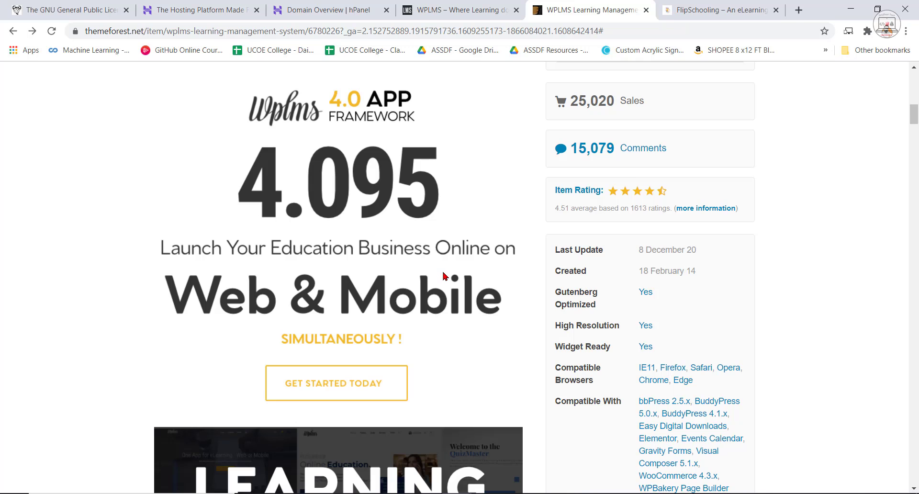
scroll(443, 273, "down", 1)
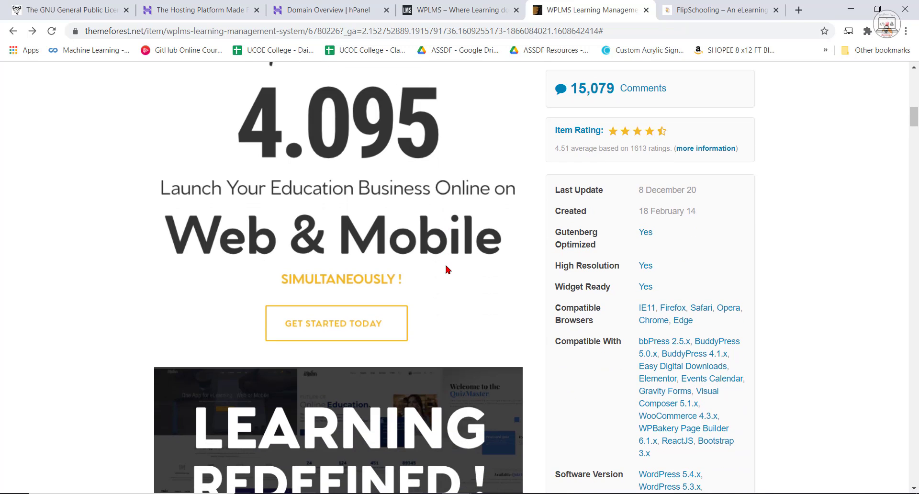
scroll(433, 286, "down", 2)
scroll(436, 286, "down", 9)
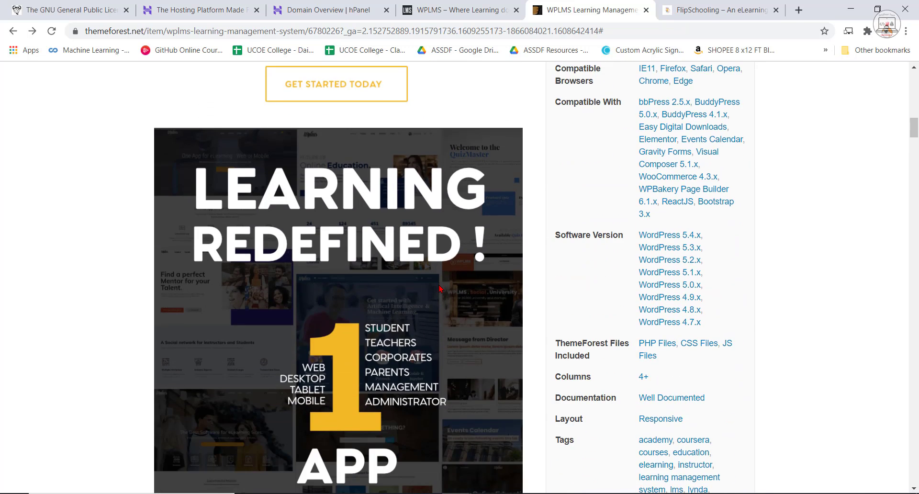
Examine the Engaging Course Screen section of the WPLMS listing, including its format types and video player.
scroll(445, 289, "down", 3)
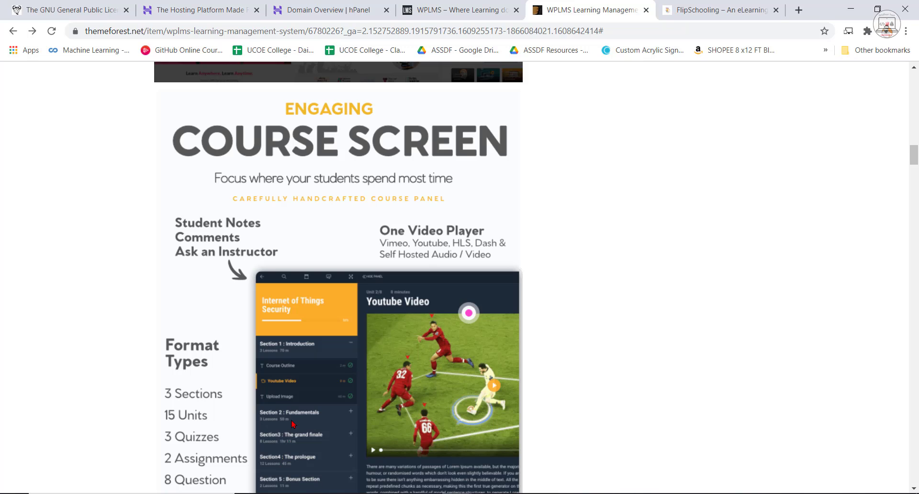
scroll(414, 362, "down", 3)
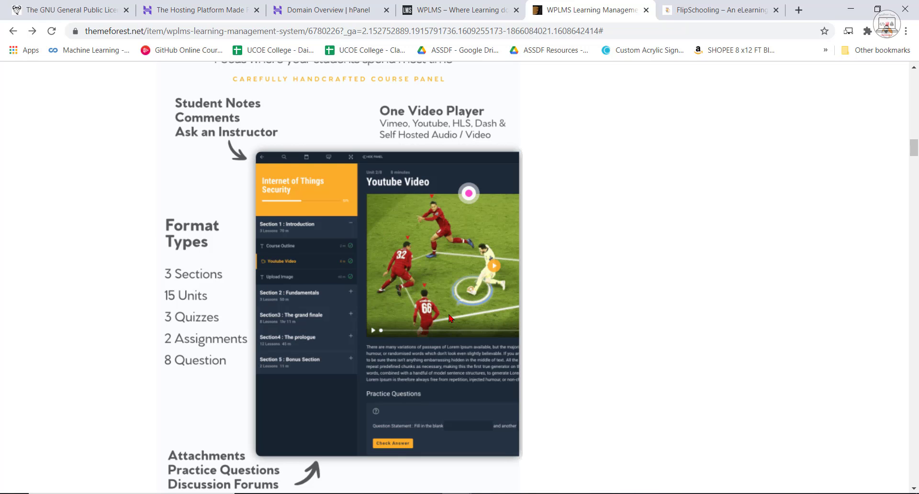
scroll(445, 319, "down", 1)
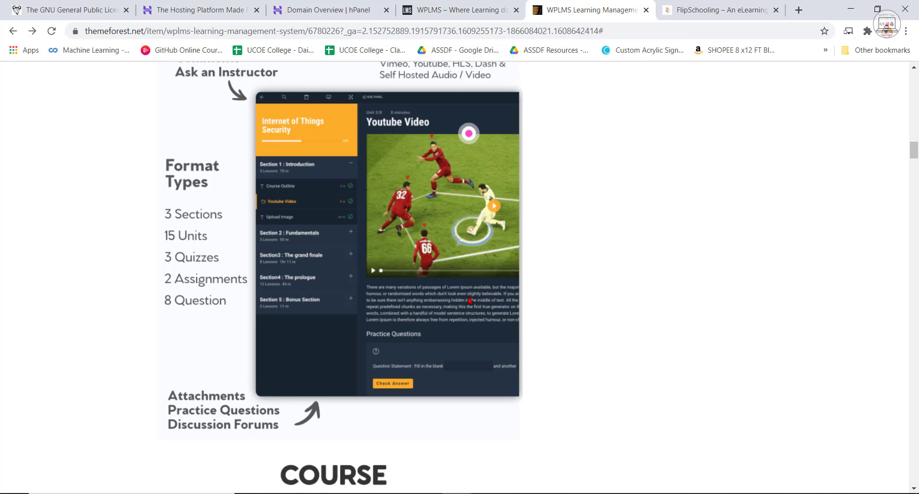
scroll(365, 309, "down", 1)
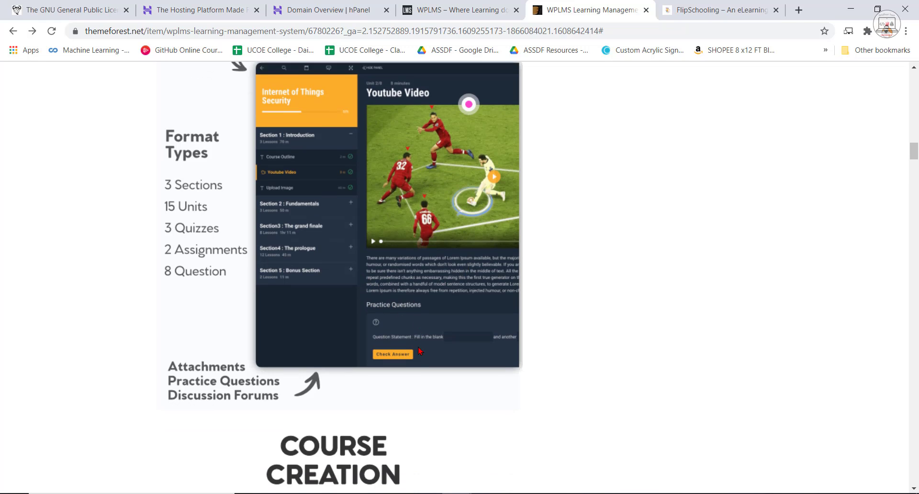
Review the Course Creation and Create Courses feature sections of the WPLMS listing.
scroll(448, 356, "down", 4)
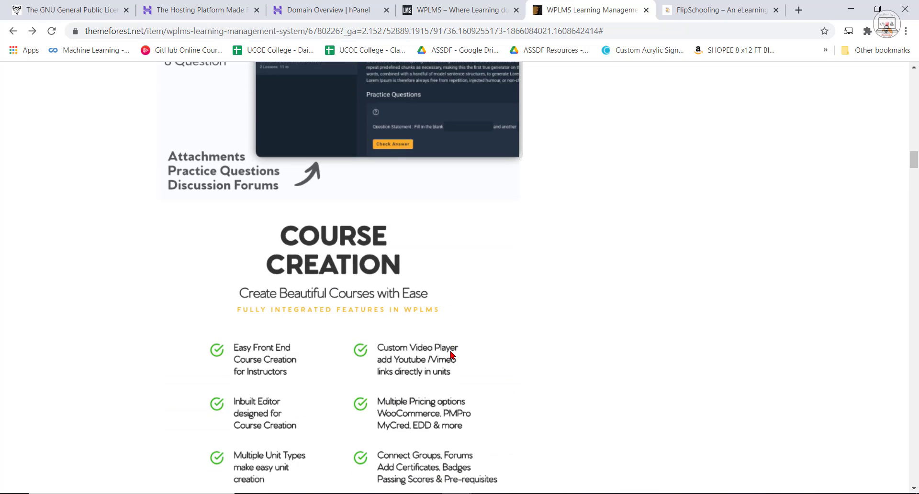
scroll(383, 373, "down", 2)
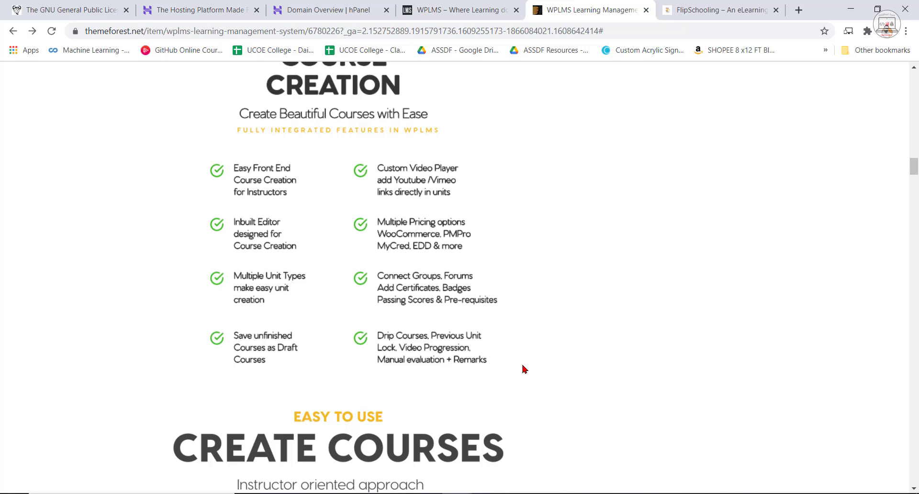
scroll(589, 352, "down", 3)
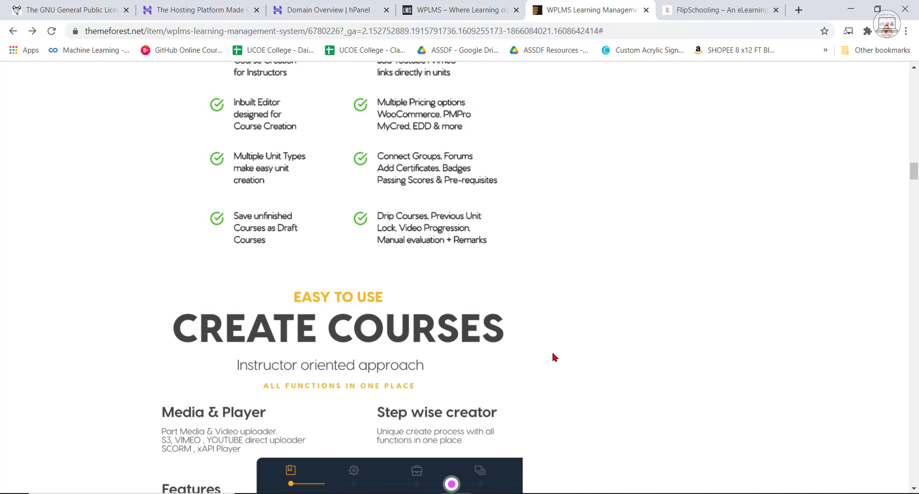
scroll(553, 356, "down", 2)
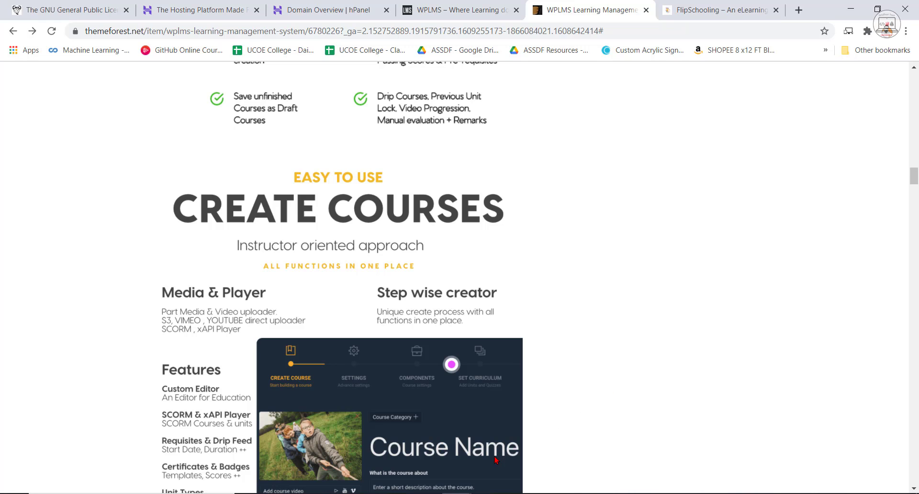
scroll(580, 431, "down", 1)
scroll(580, 433, "down", 2)
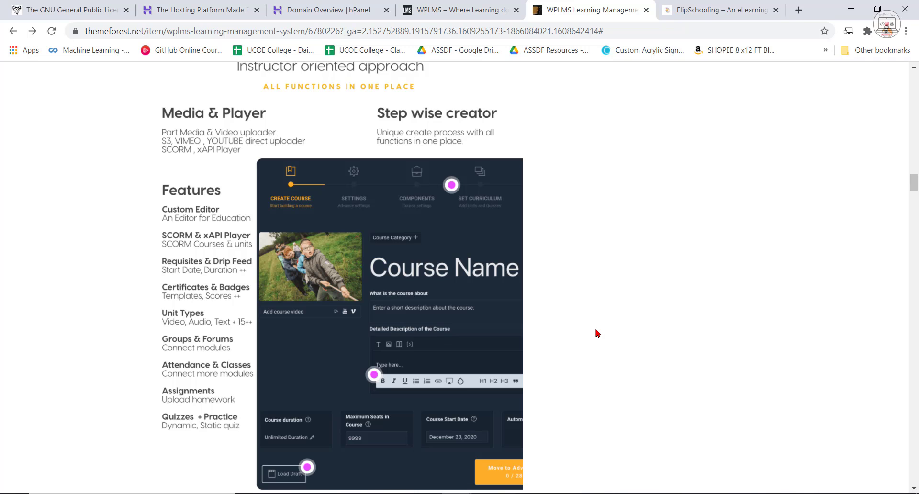
Read the Achievements section and the Free Add-ons section of the WPLMS listing.
scroll(598, 332, "down", 9)
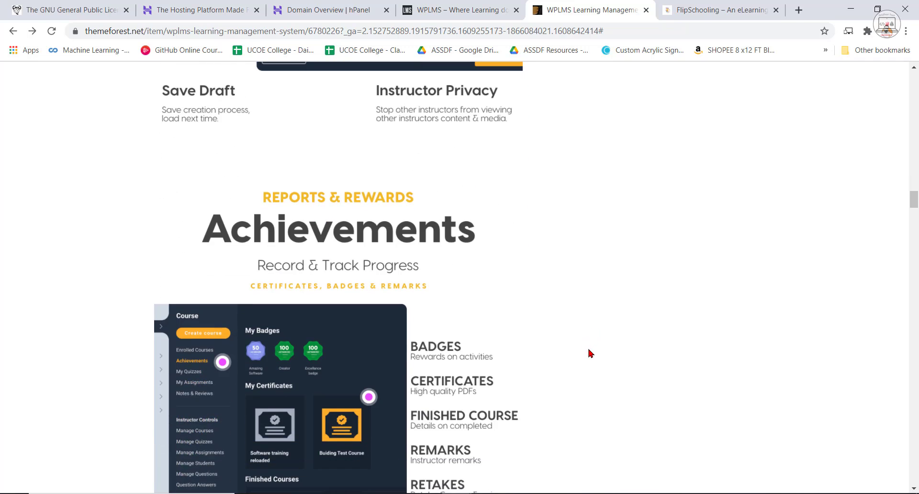
scroll(591, 353, "down", 3)
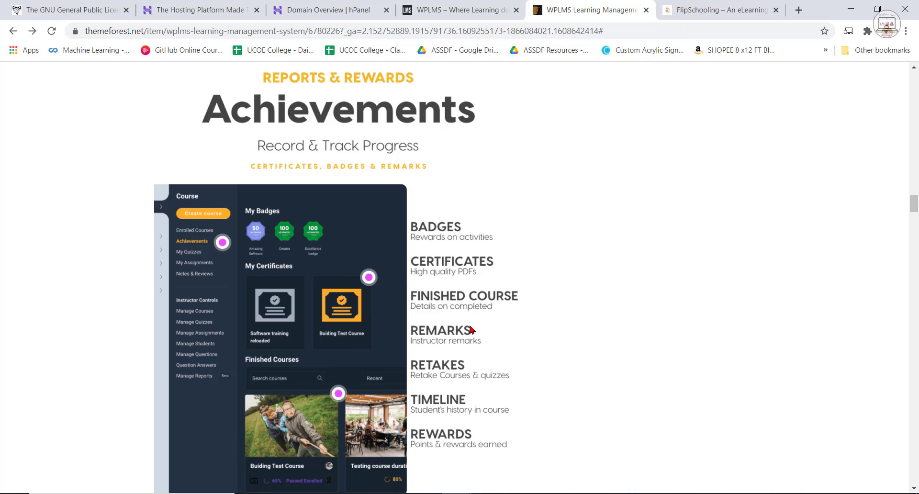
scroll(491, 355, "down", 1)
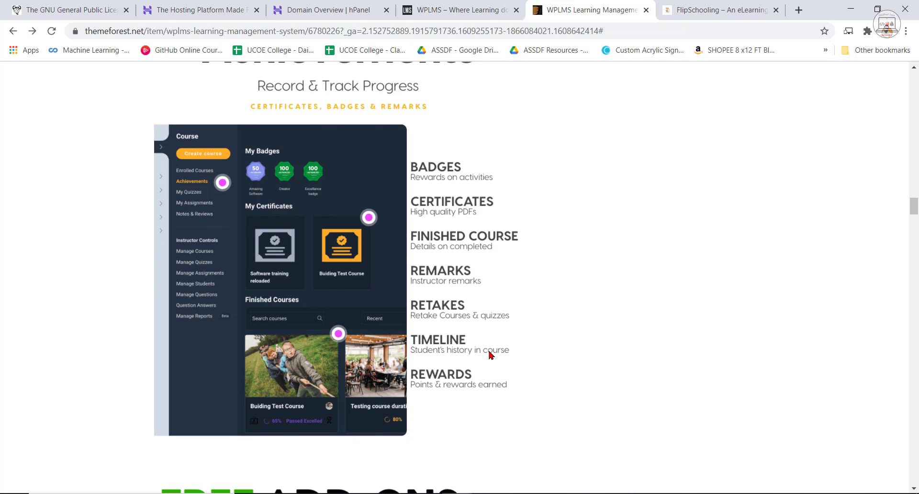
scroll(550, 384, "down", 5)
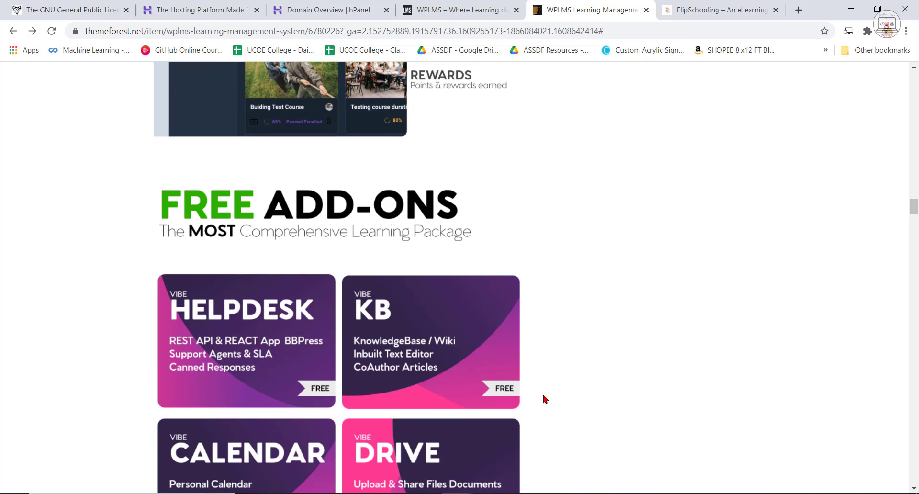
scroll(620, 389, "down", 2)
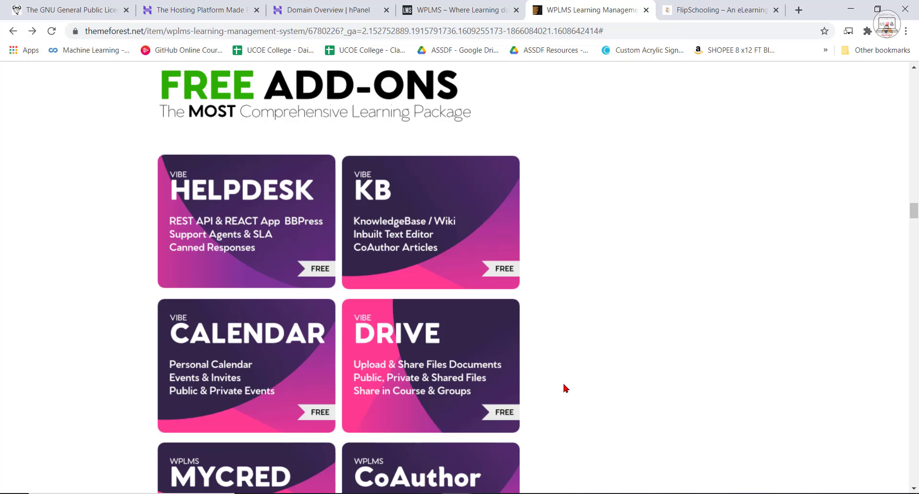
Review the remaining free add-ons in the WPLMS listing, and switch to the incognito window showing the local WPLMS demo site.
scroll(565, 389, "down", 12)
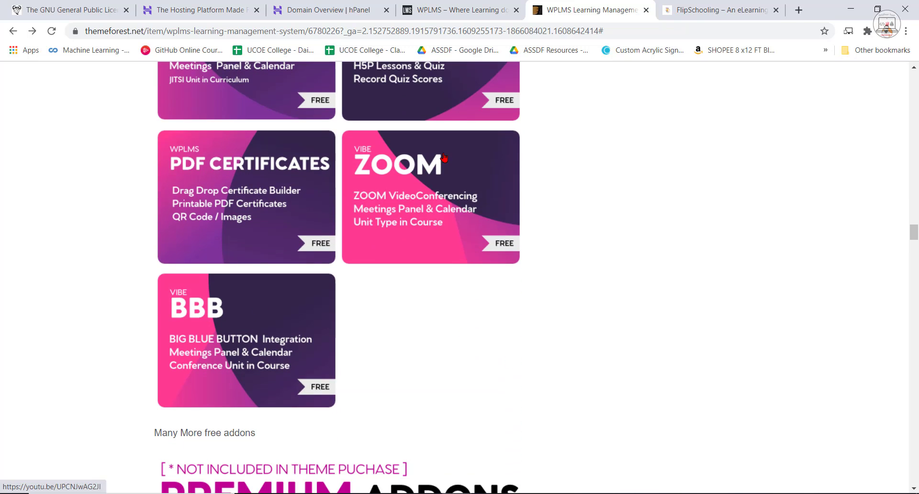
left_click(457, 493)
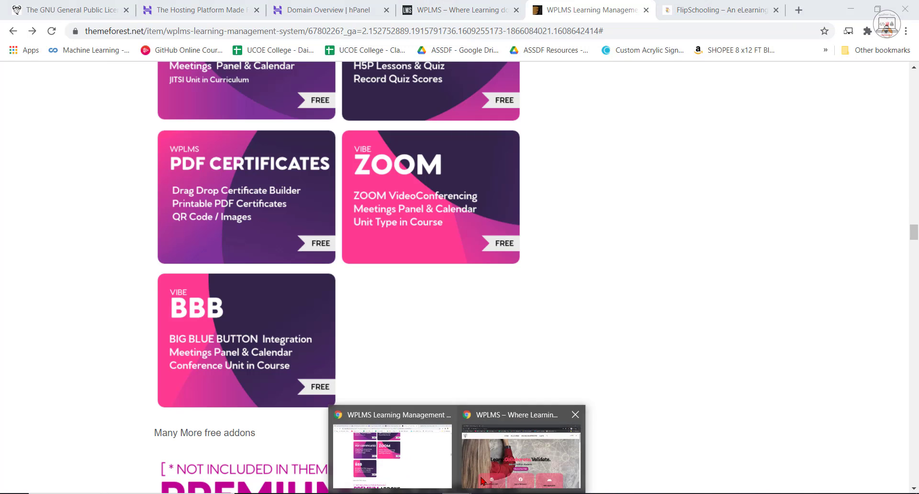
left_click(483, 481)
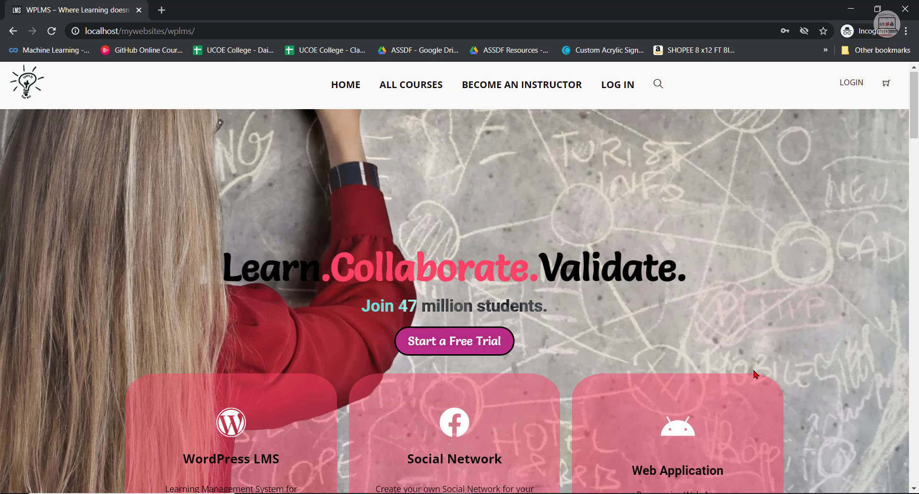
scroll(752, 377, "down", 2)
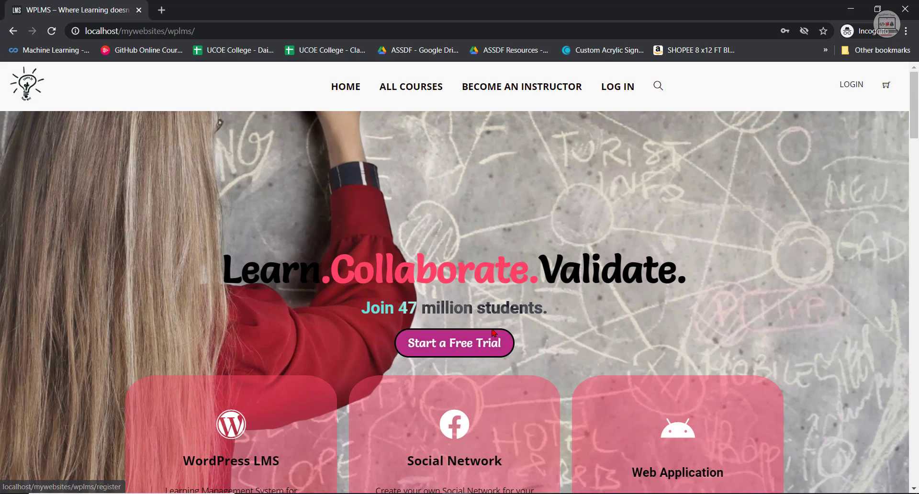
Open the free trial registration page and review its account, profile, birthday, country and sign-up role fields.
left_click(450, 348)
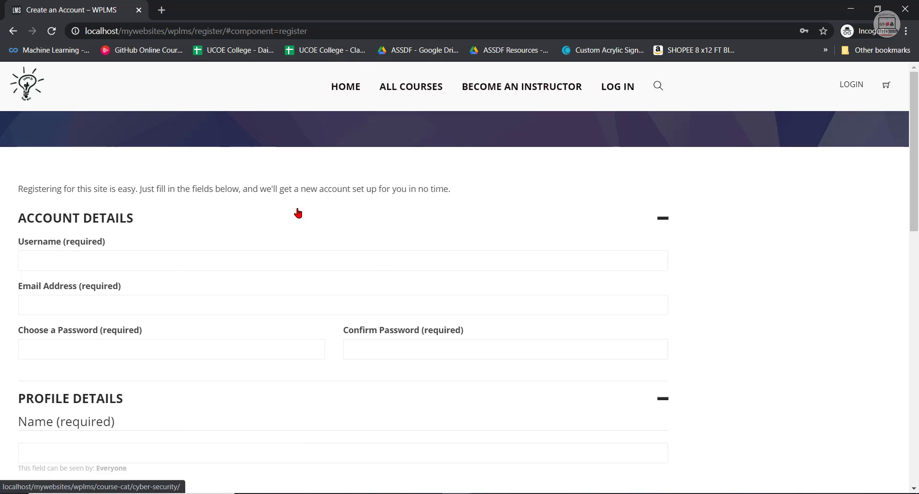
scroll(457, 237, "down", 2)
scroll(359, 415, "down", 1)
scroll(344, 390, "up", 3)
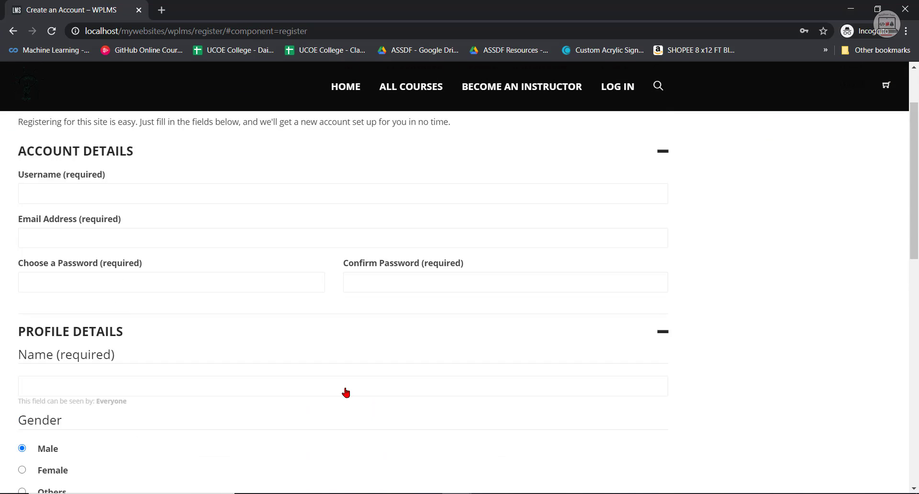
scroll(392, 345, "down", 3)
scroll(393, 345, "down", 5)
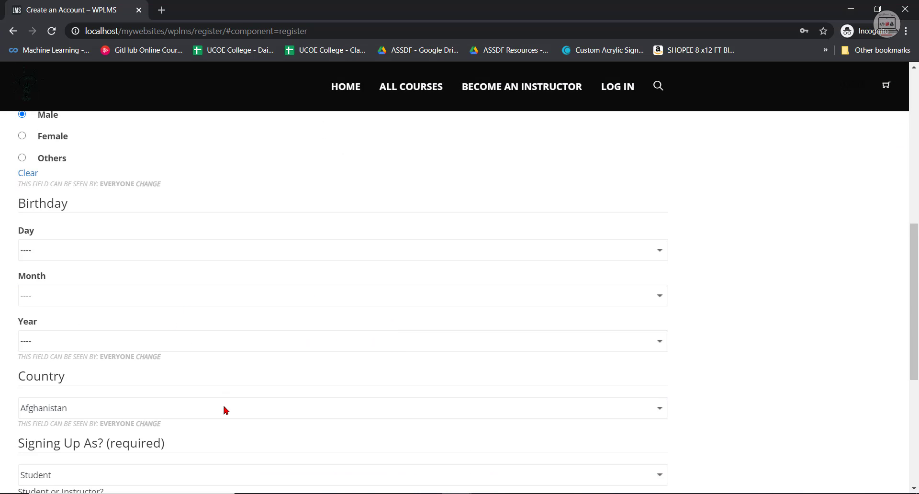
scroll(96, 436, "down", 4)
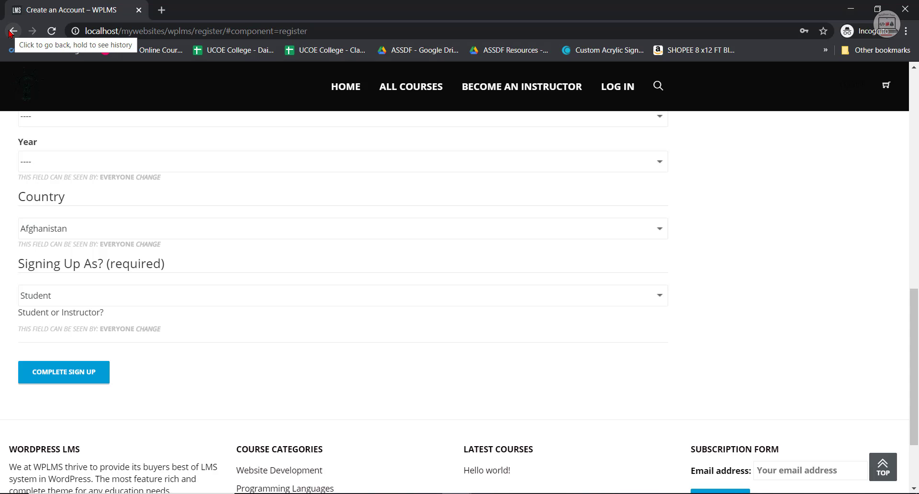
Choose Instructor as the Signing Up As role, and return to the site's home page without submitting the form.
left_click(161, 300)
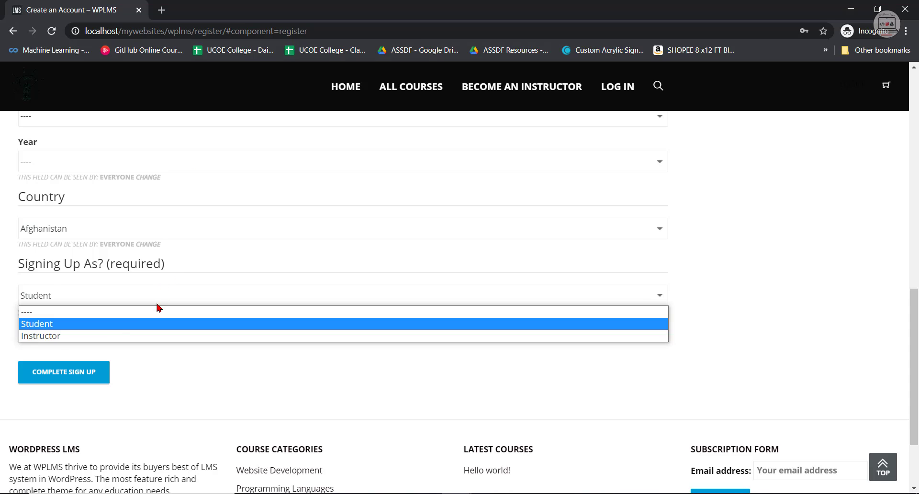
left_click(40, 338)
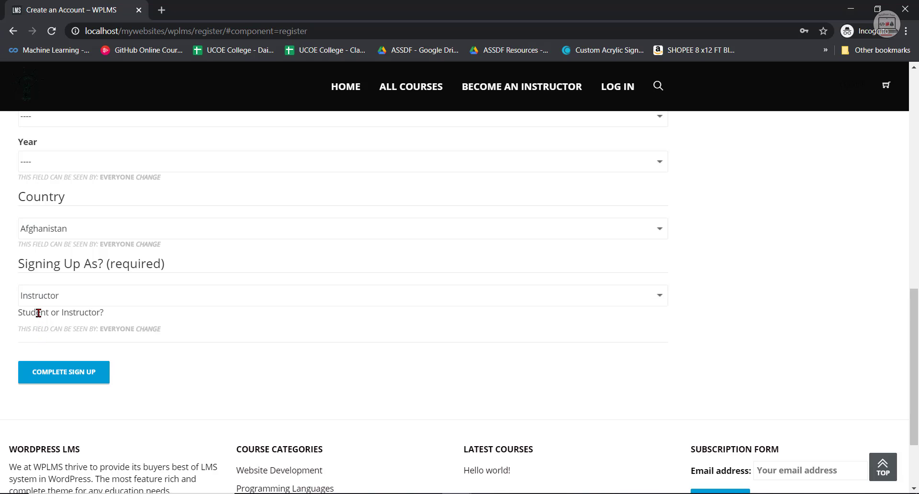
left_click(9, 30)
left_click(502, 100)
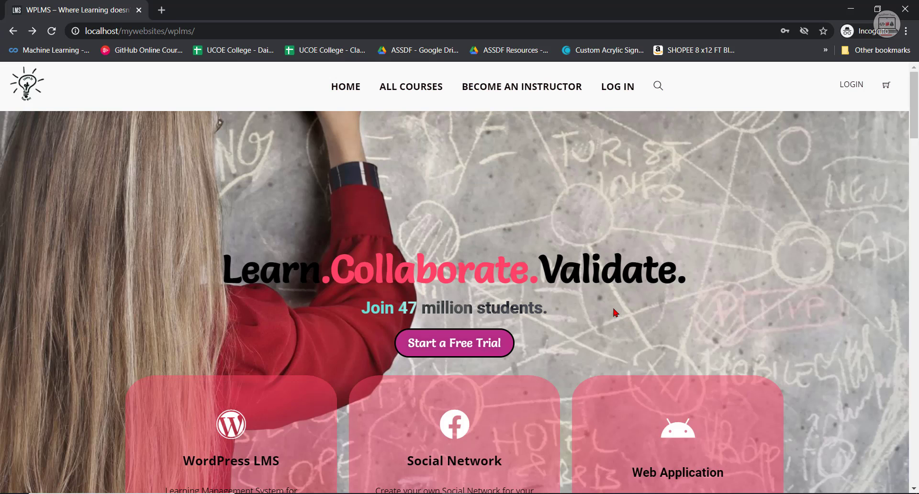
Examine the home page's Courses, Instructors, Students and Categories counters, highlighting each figure.
scroll(617, 312, "down", 7)
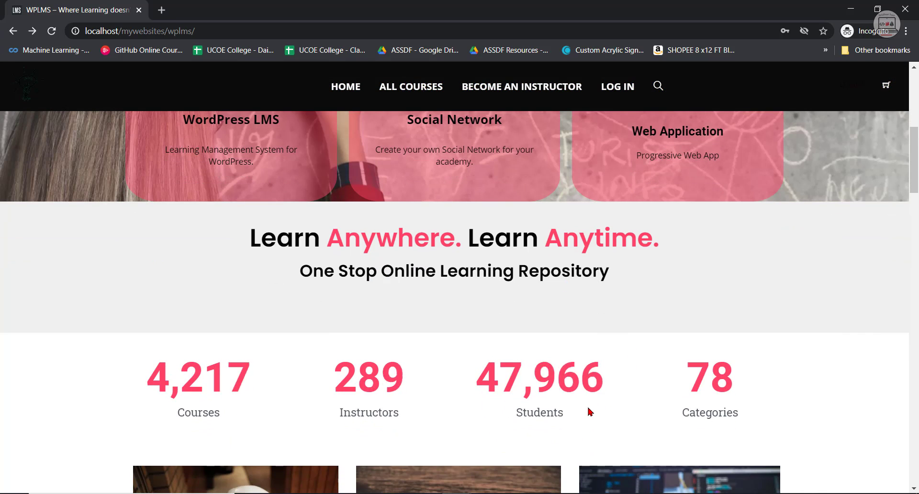
scroll(589, 410, "down", 3)
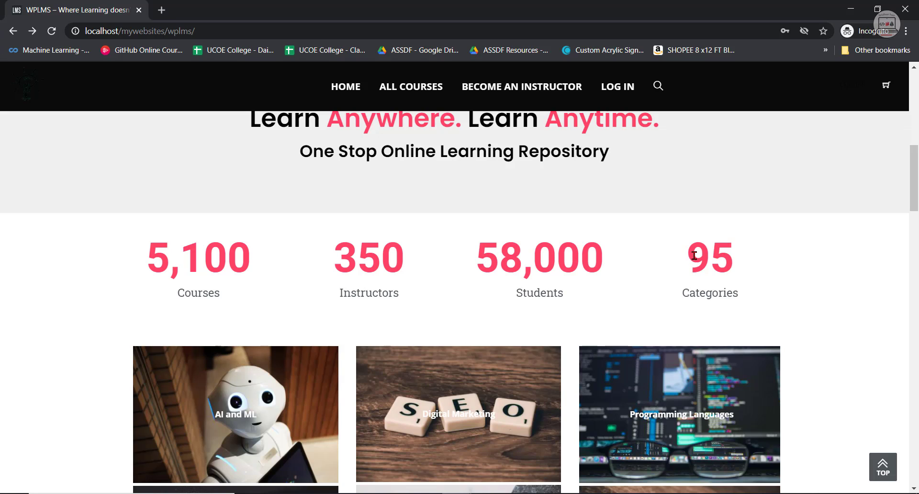
left_click_drag(272, 259, 136, 260)
left_click_drag(389, 253, 323, 258)
left_click_drag(608, 267, 469, 264)
left_click_drag(748, 277, 677, 263)
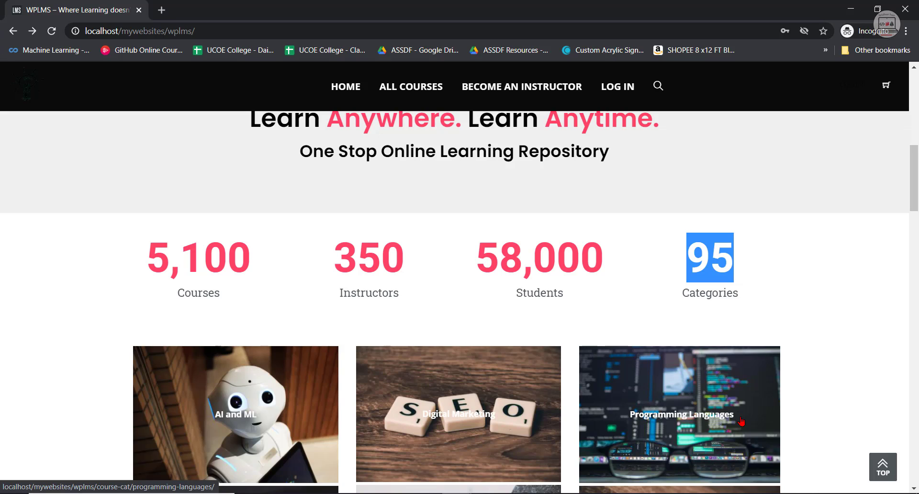
Review the course category tiles and highlight the text of both entries under Client Testimonials.
scroll(742, 421, "down", 6)
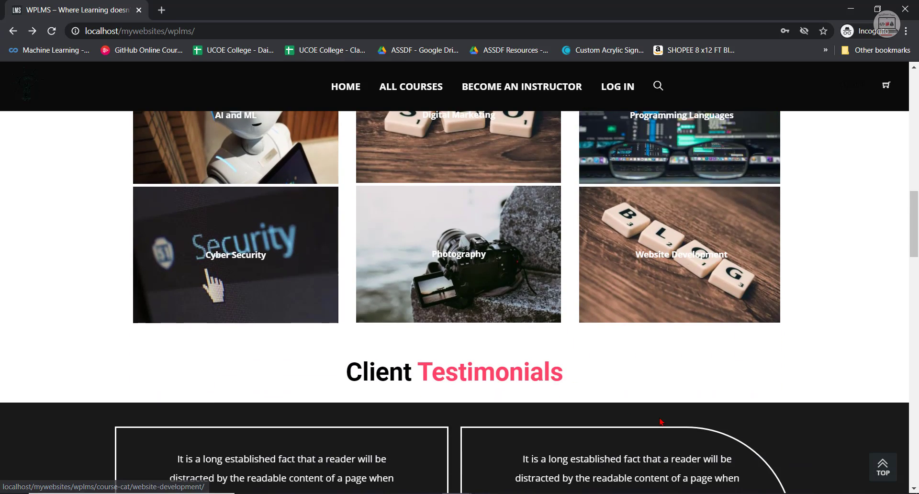
scroll(474, 348, "down", 1)
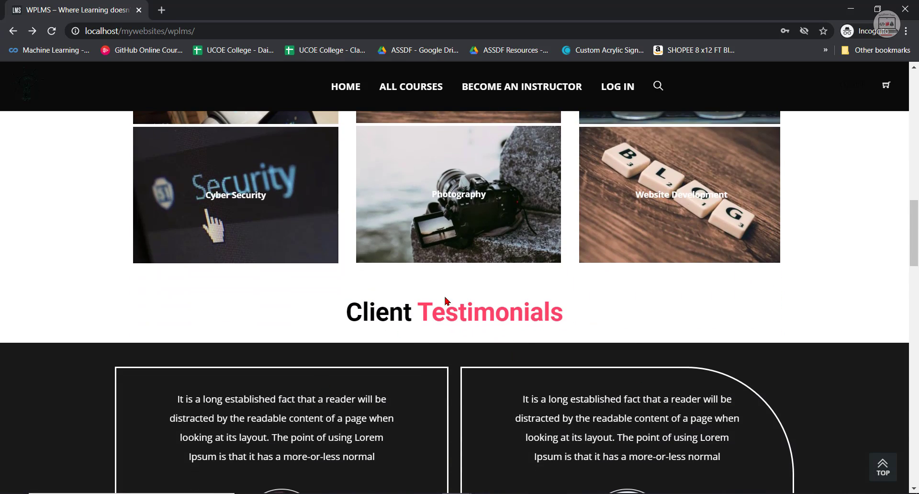
scroll(508, 342, "down", 3)
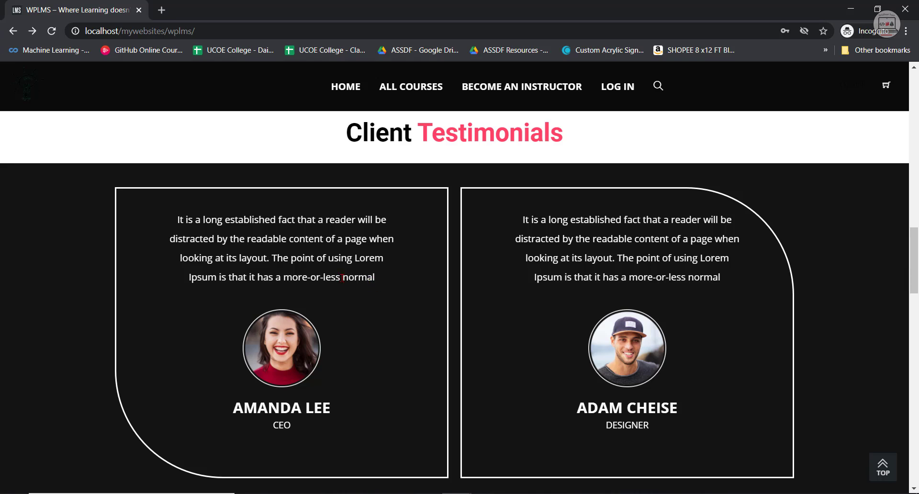
left_click_drag(376, 277, 177, 218)
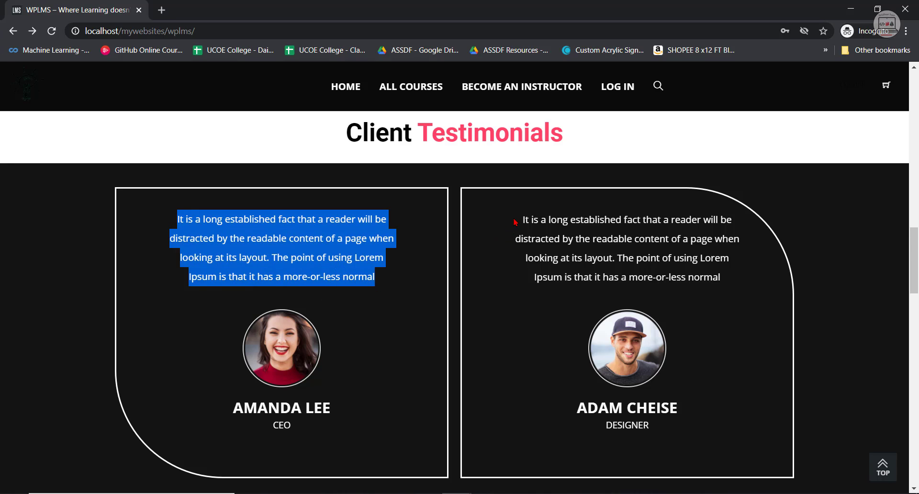
left_click_drag(515, 221, 538, 445)
Review the Our Instructors section below the testimonials on the home page.
scroll(498, 385, "down", 3)
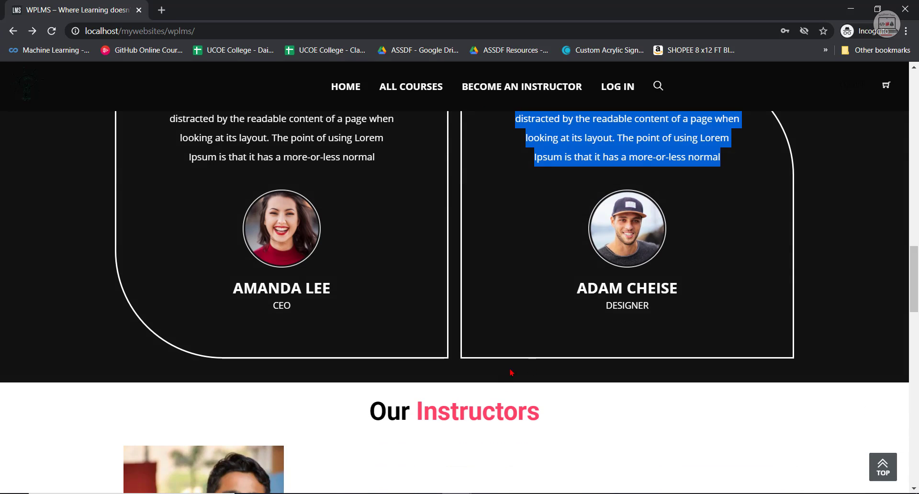
scroll(562, 285, "down", 1)
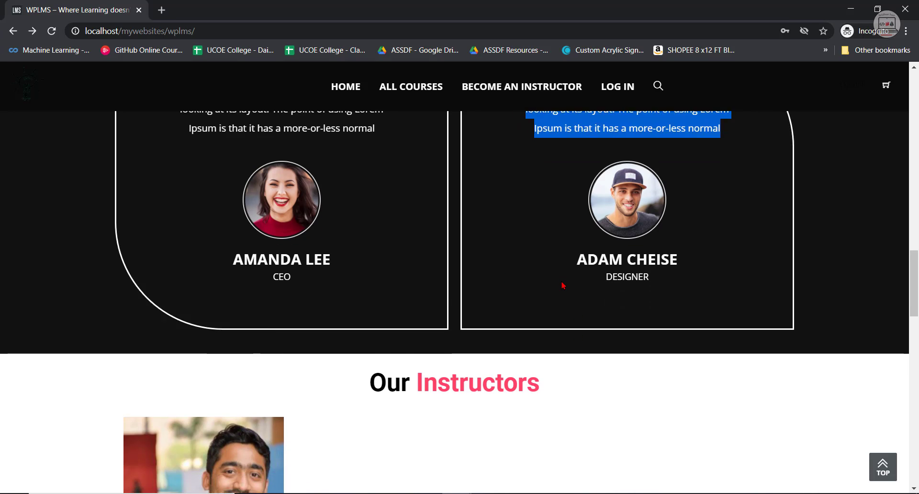
scroll(563, 407, "down", 1)
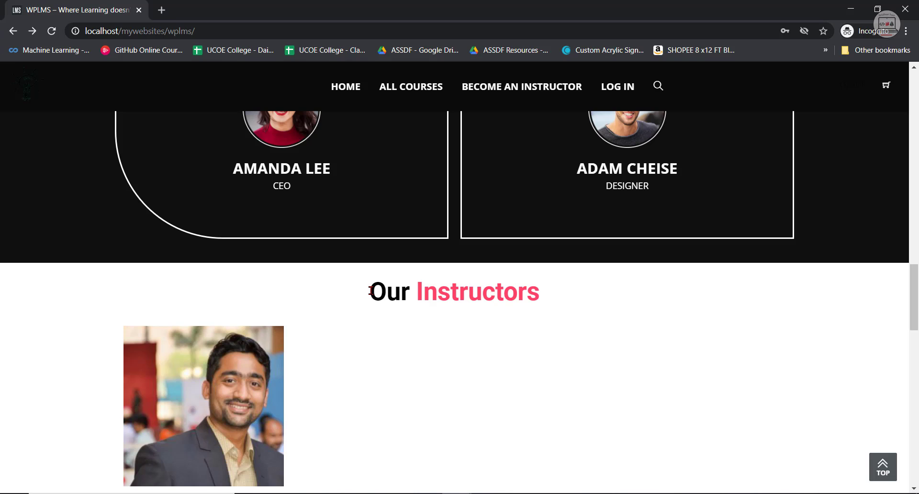
scroll(338, 358, "down", 2)
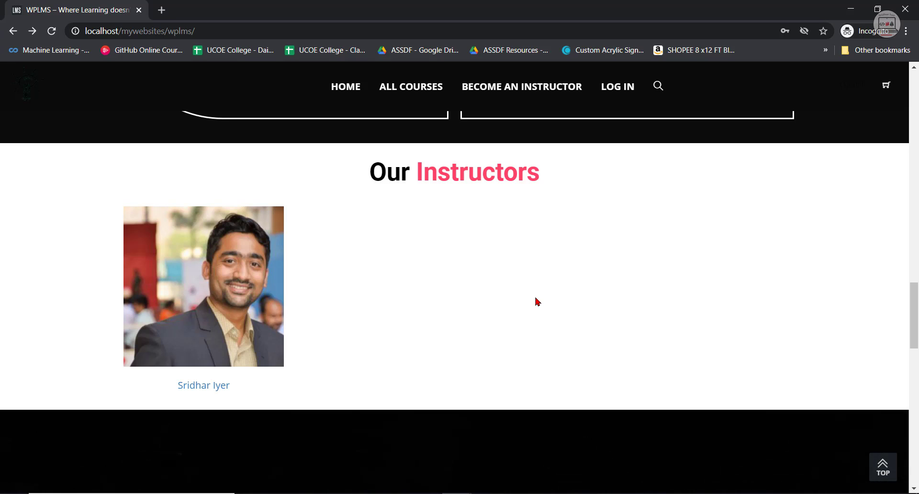
scroll(336, 335, "up", 1)
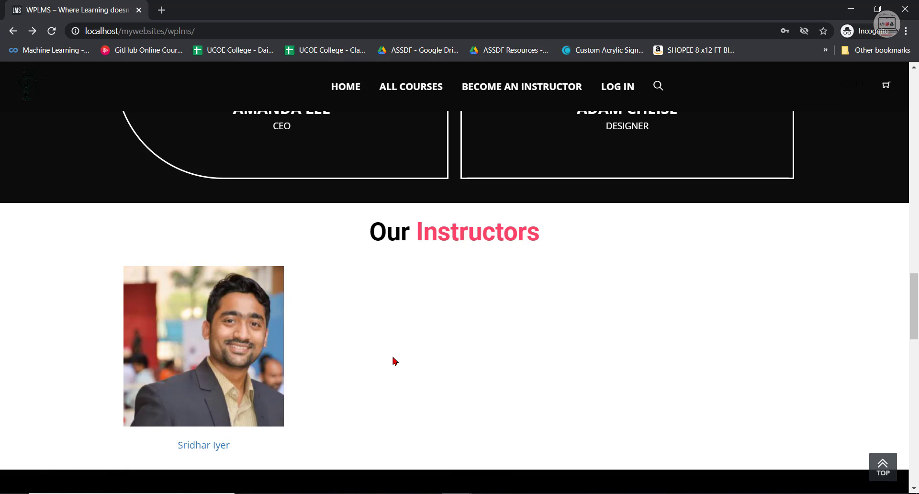
Examine the Enroll in Course section with its countdown timer and instructor registration form.
scroll(395, 361, "down", 9)
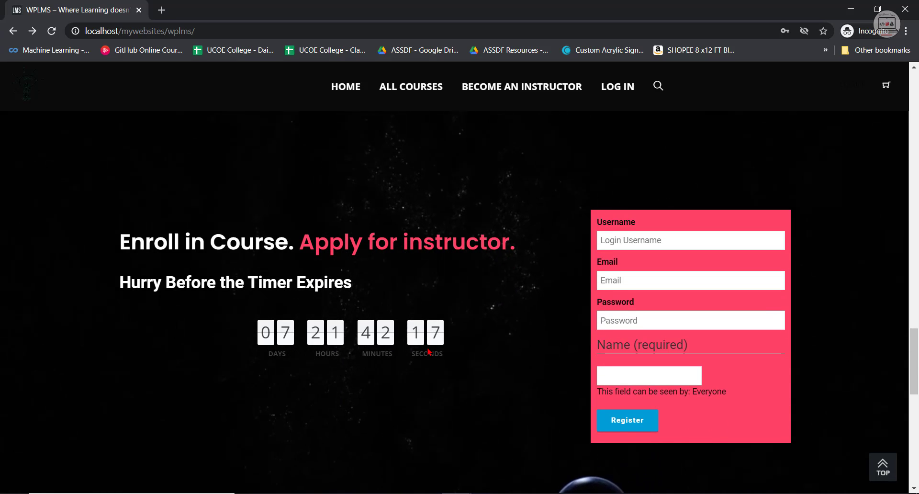
scroll(462, 358, "down", 1)
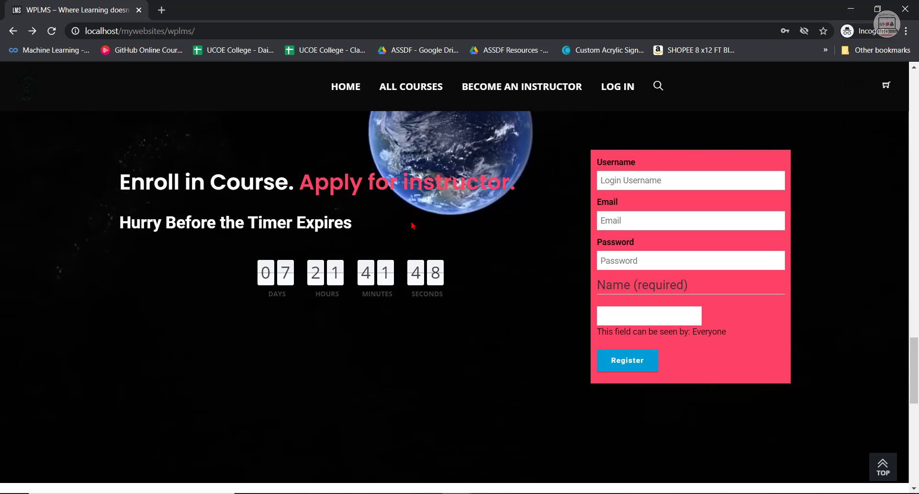
scroll(488, 233, "up", 11)
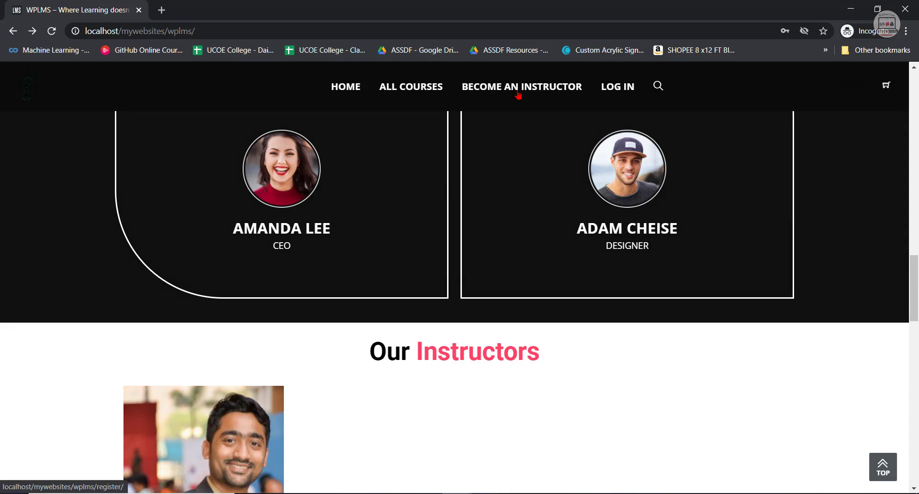
scroll(565, 282, "down", 10)
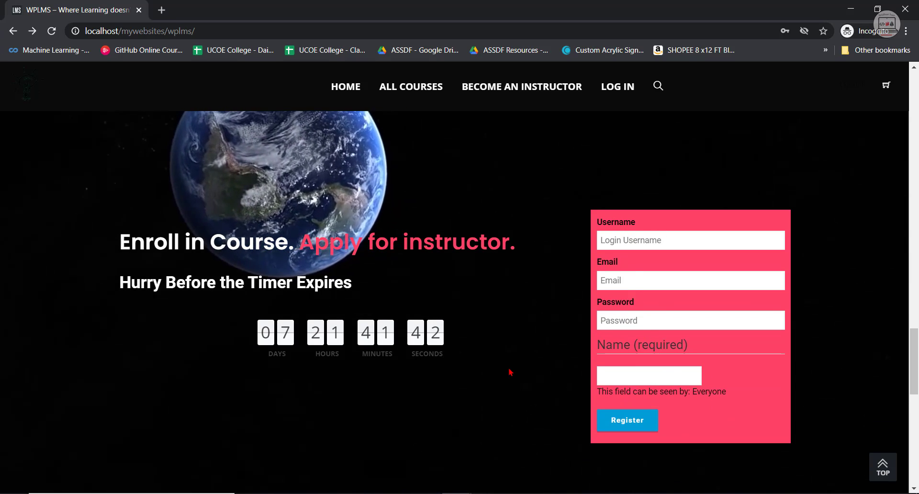
scroll(565, 376, "down", 3)
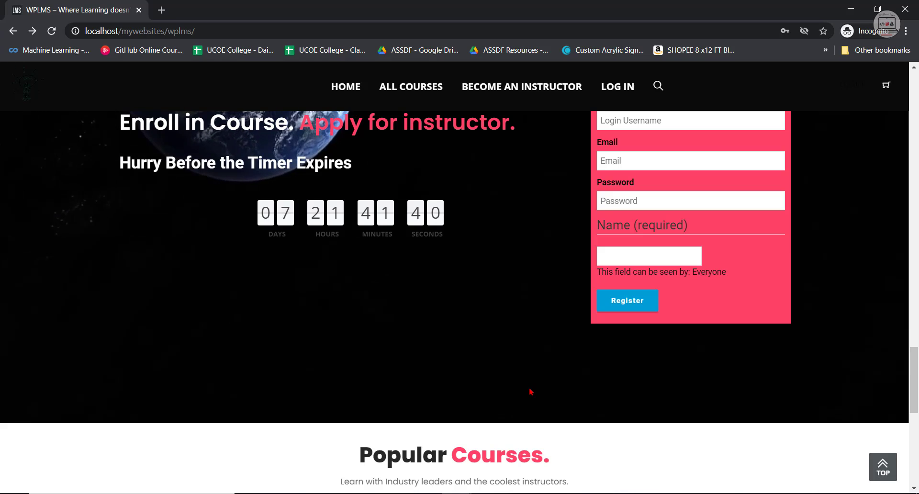
Review the course cards in the Popular Courses section, including their titles, dates and prices.
scroll(555, 287, "down", 4)
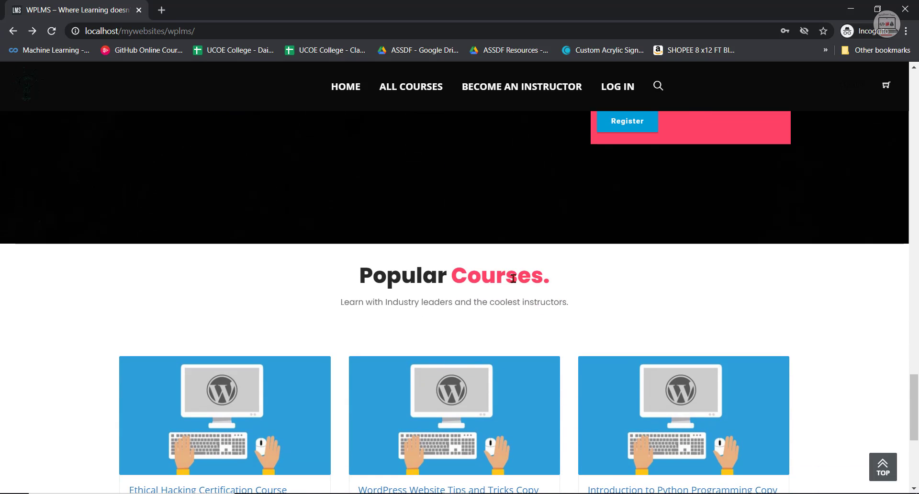
scroll(514, 275, "down", 4)
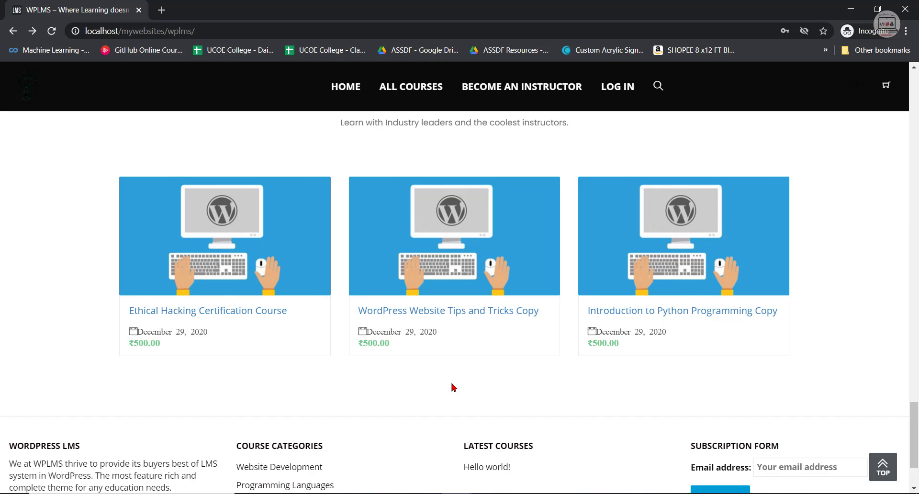
scroll(450, 312, "down", 2)
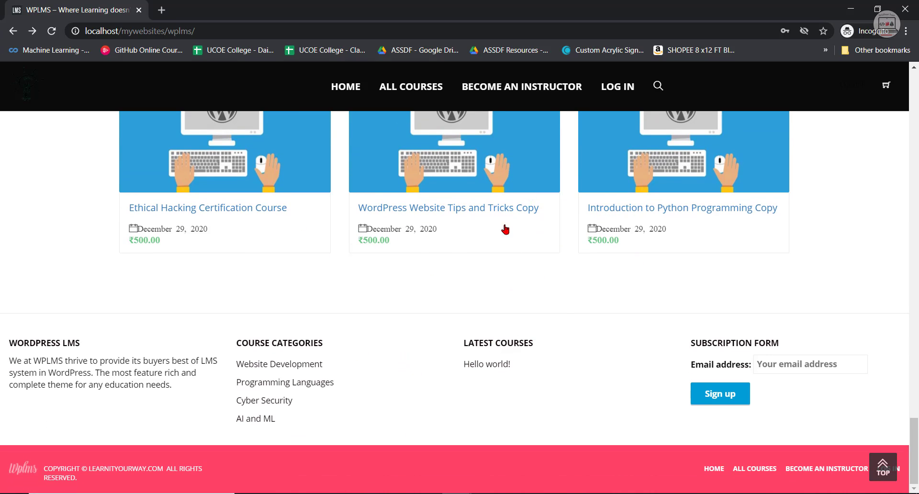
scroll(410, 314, "up", 3)
scroll(133, 392, "down", 2)
scroll(134, 392, "down", 1)
Examine the footer, highlighting the WordPress LMS description, the course categories and the copyright line.
left_click_drag(9, 339, 9, 365)
left_click(206, 424)
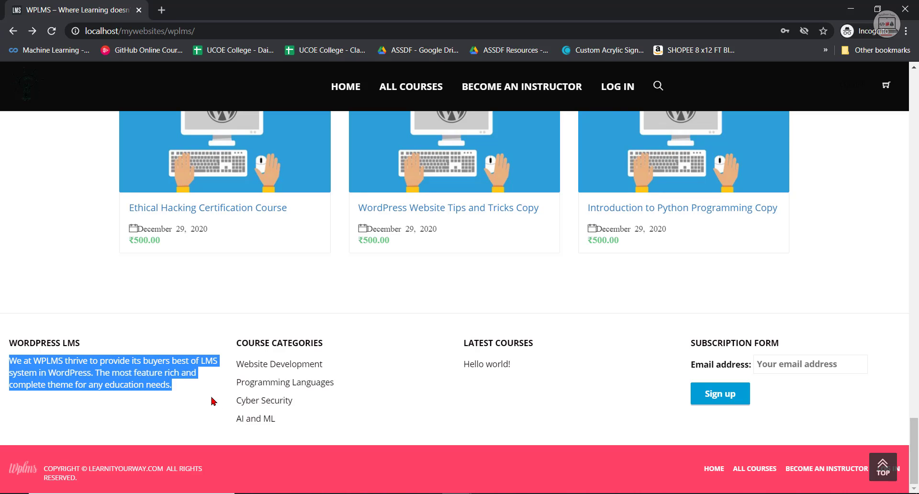
left_click(211, 382)
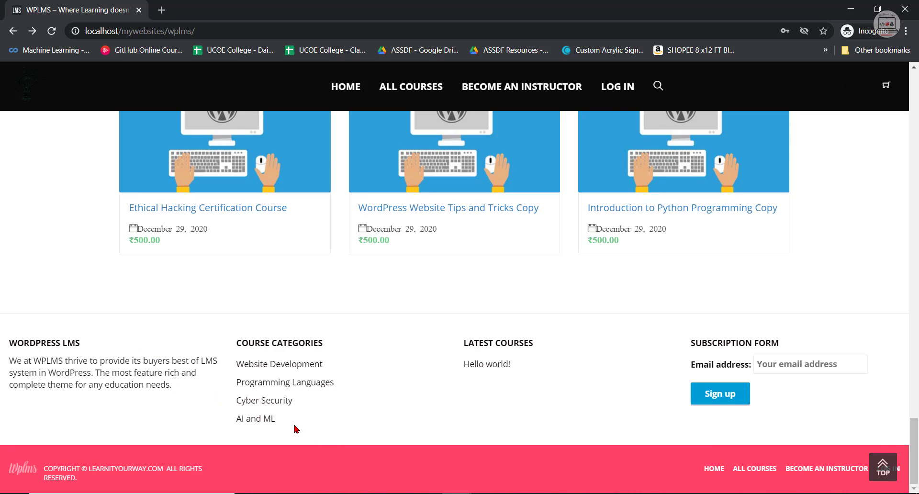
left_click_drag(286, 424, 259, 374)
triple_click(146, 478)
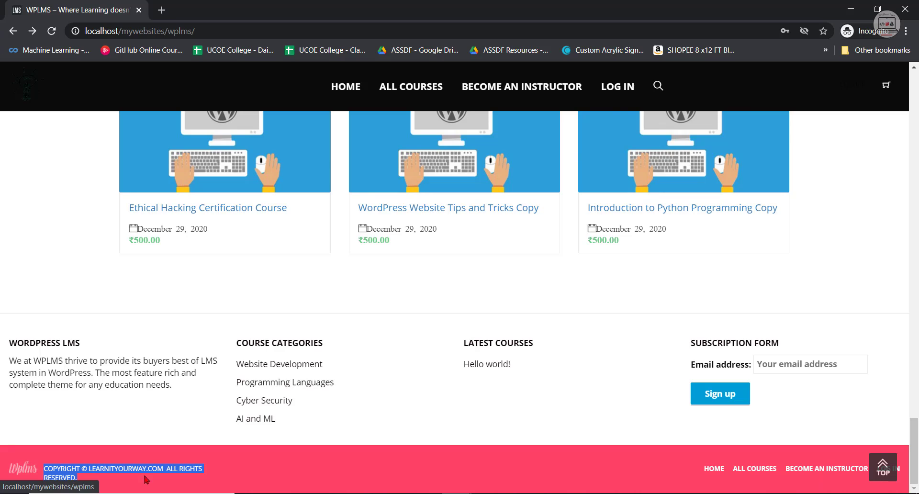
Return to the top of the home page and open the email login form.
left_click(292, 465)
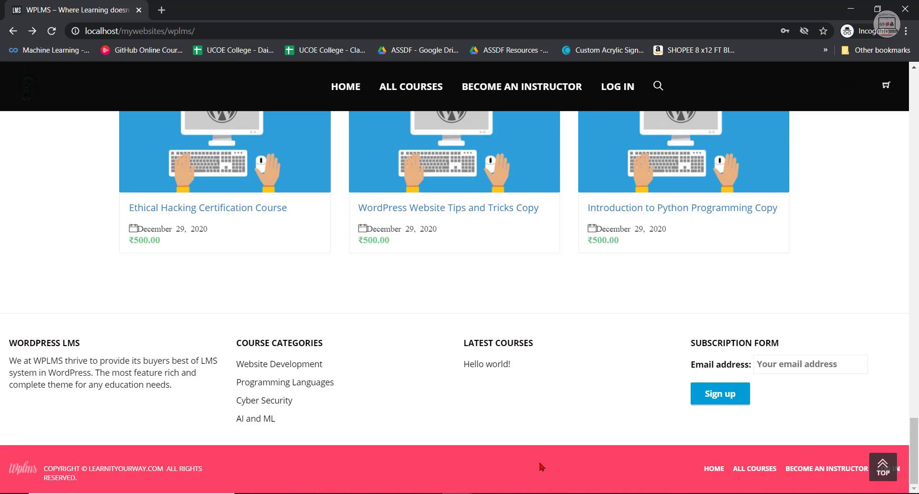
scroll(540, 464, "up", 15)
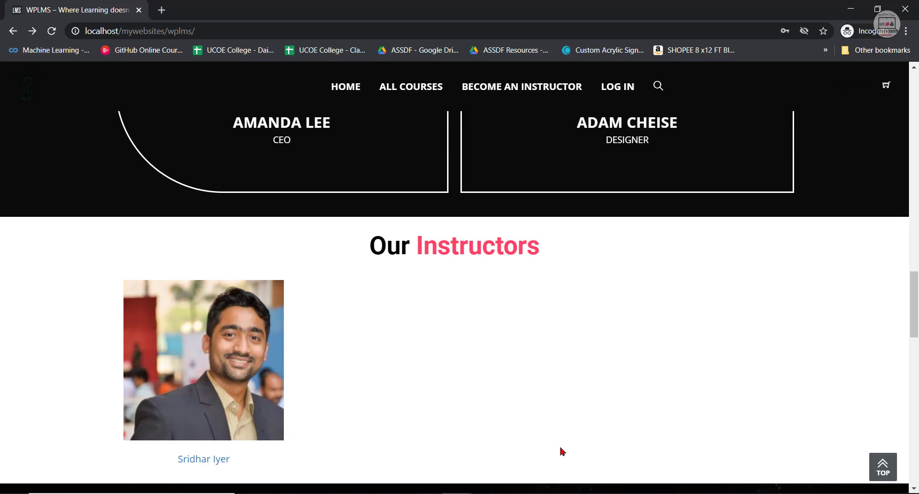
scroll(555, 430, "up", 15)
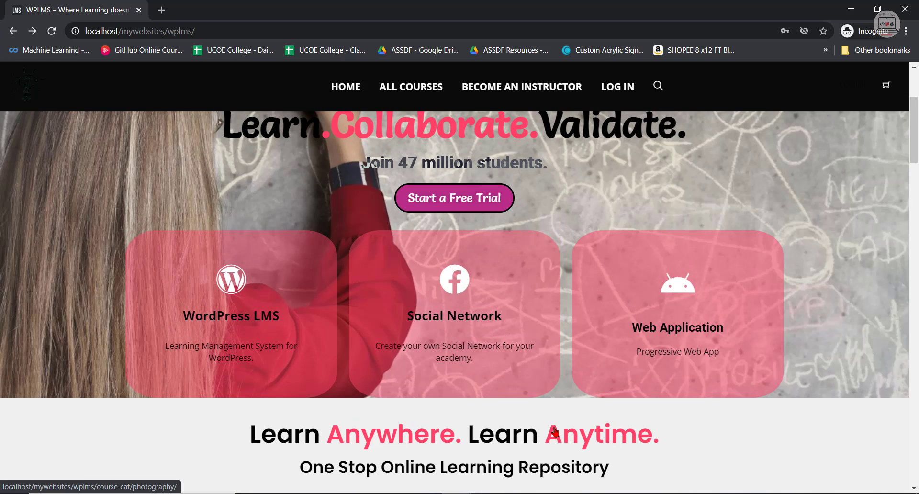
scroll(555, 431, "up", 3)
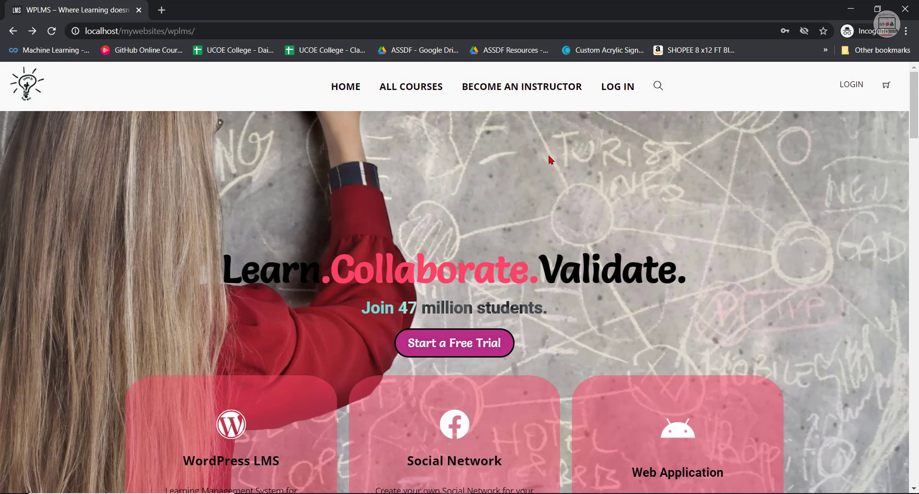
left_click(851, 87)
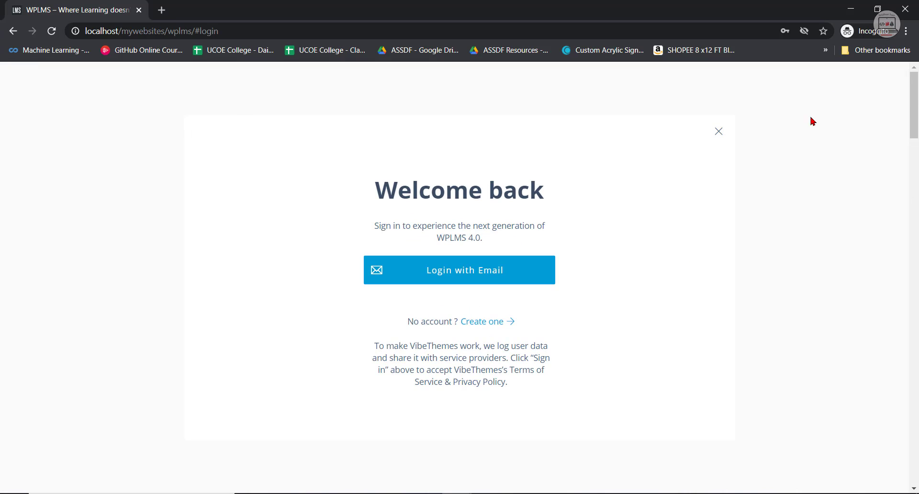
left_click(484, 271)
Sign in to the WPLMS site with the instructor's account email and password.
left_click(409, 278)
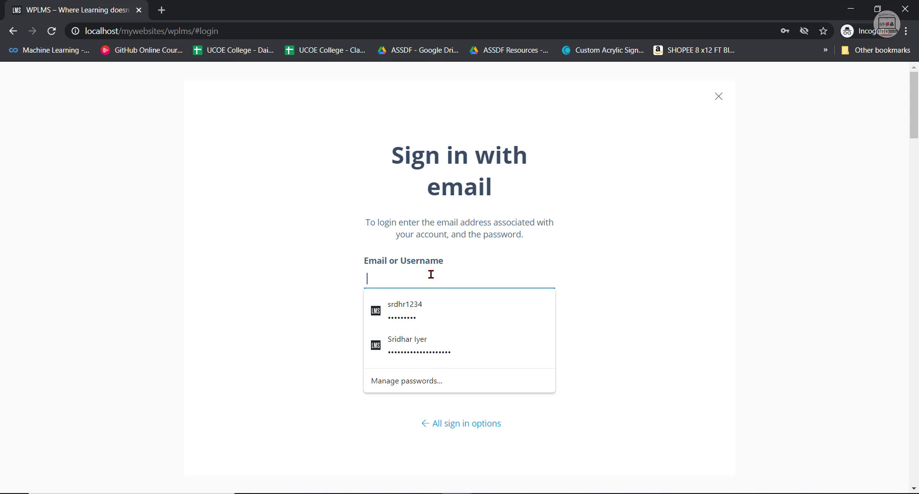
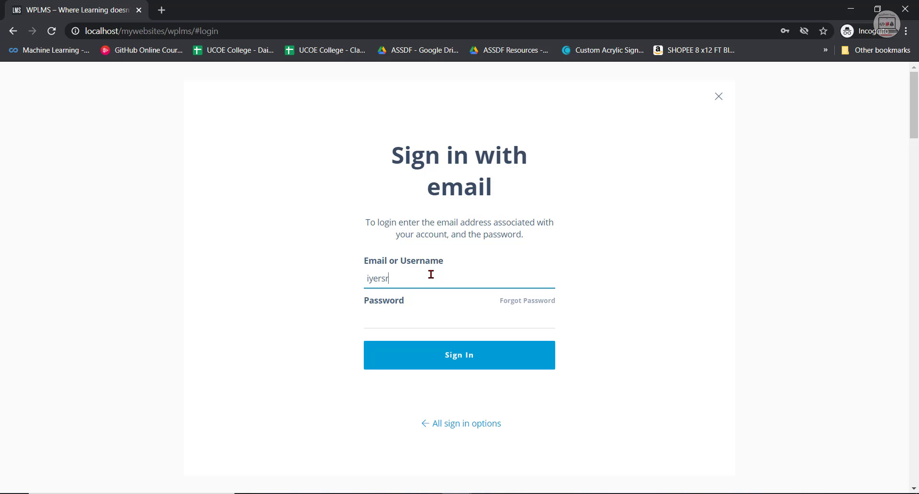
key("Tab")
type("•••••••••")
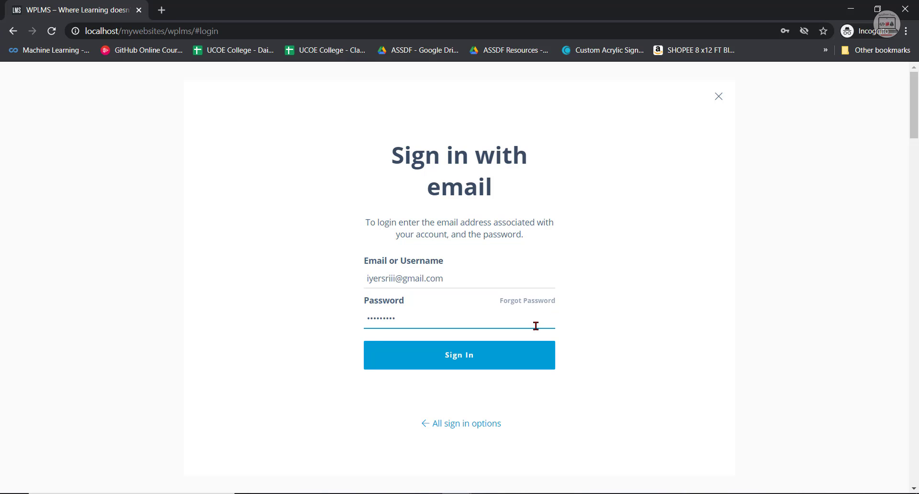
key("Return")
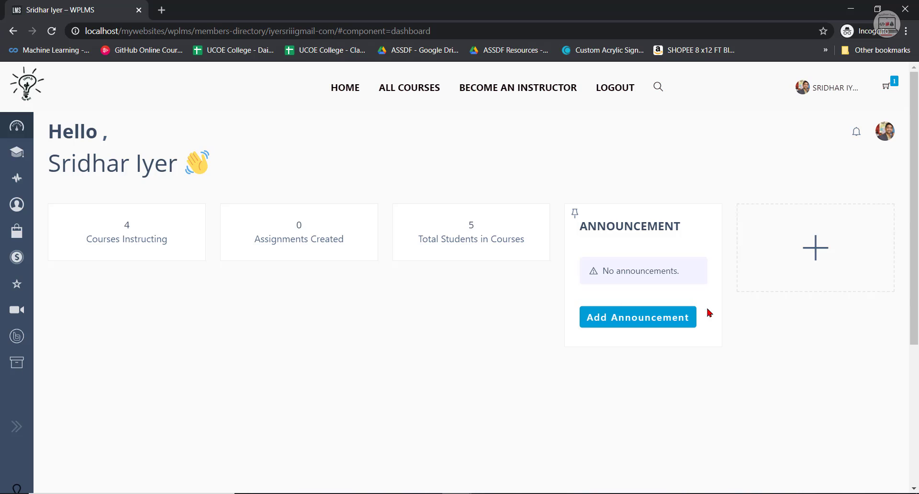
Open the Courses section of the instructor dashboard and review the published course cards.
mouse_move(9, 265)
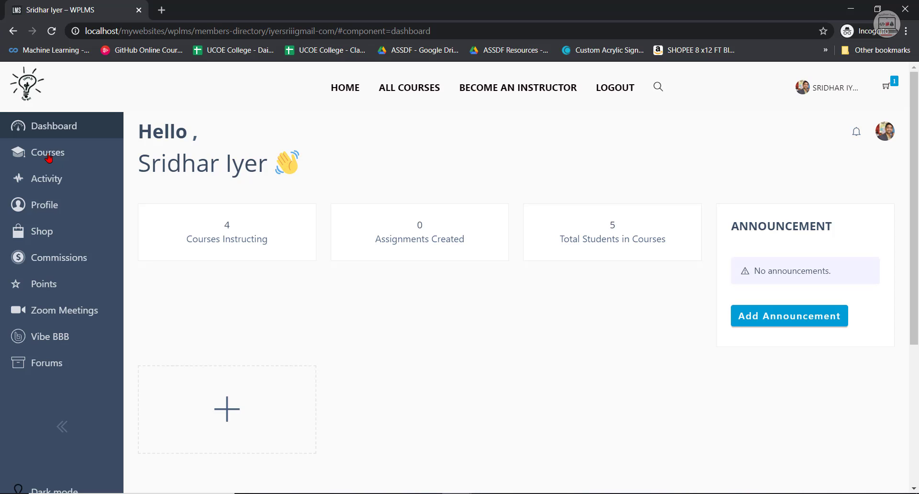
left_click(48, 154)
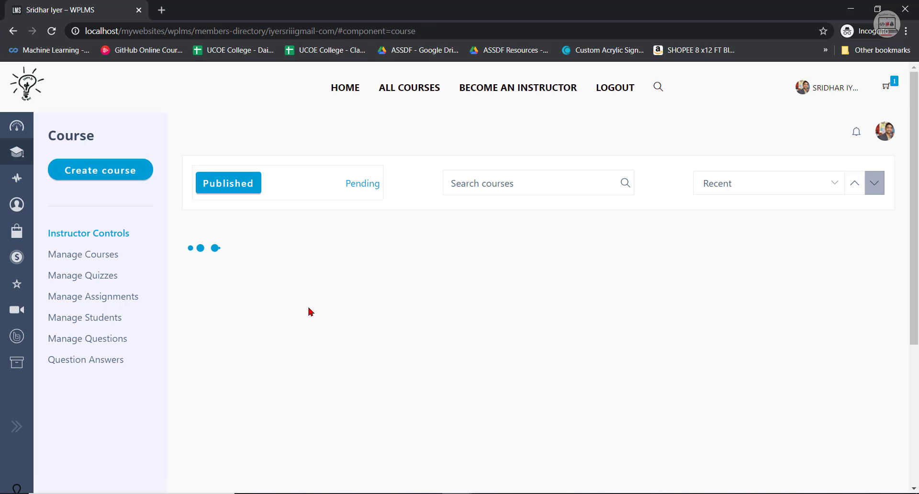
scroll(531, 429, "down", 3)
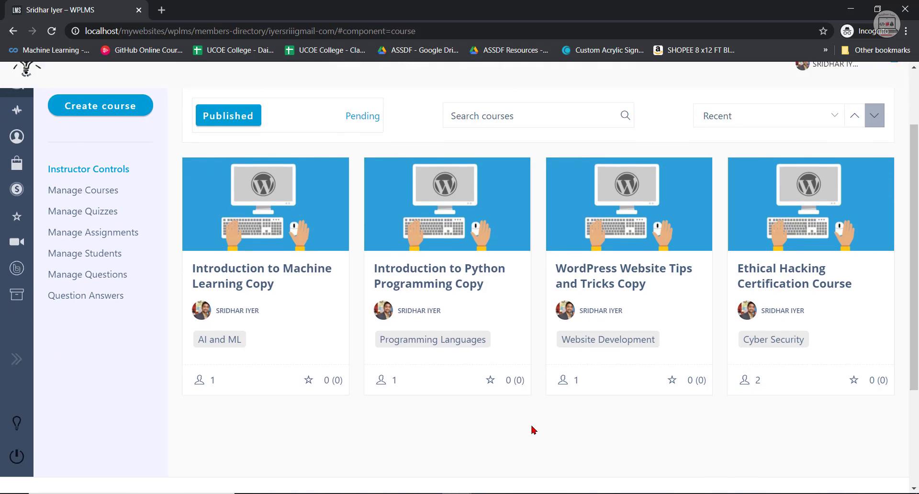
scroll(646, 394, "up", 3)
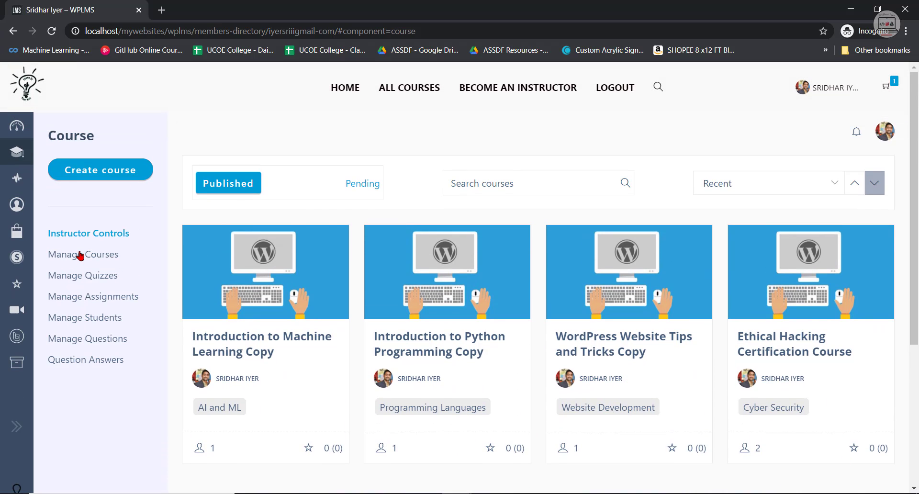
Look through the Manage Courses, Manage Quizzes and Manage Assignments pages of the instructor controls.
left_click(86, 257)
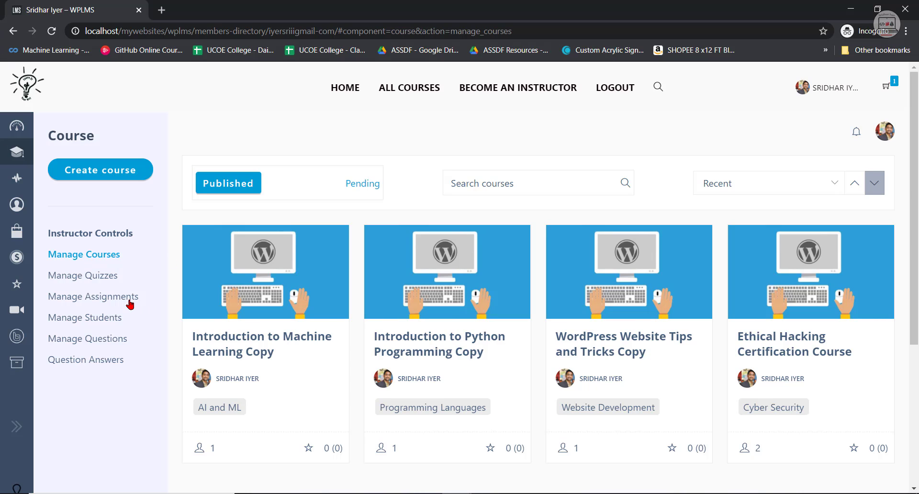
left_click(109, 277)
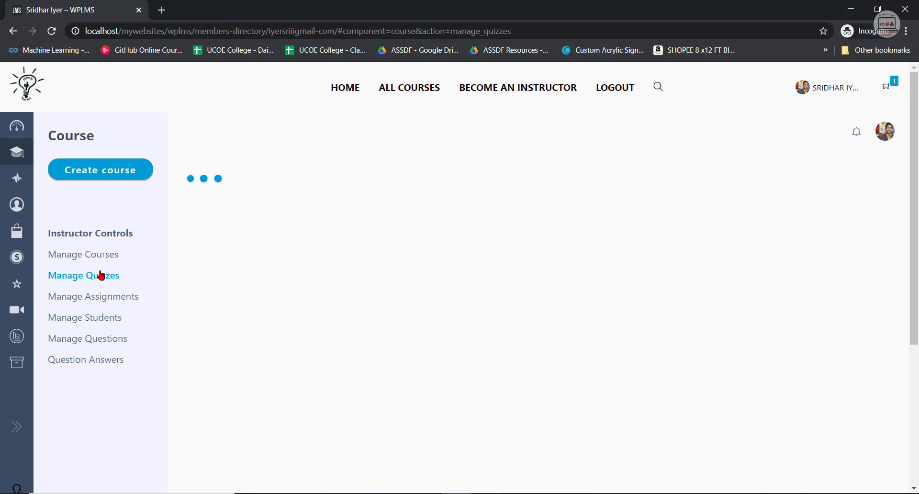
left_click(113, 302)
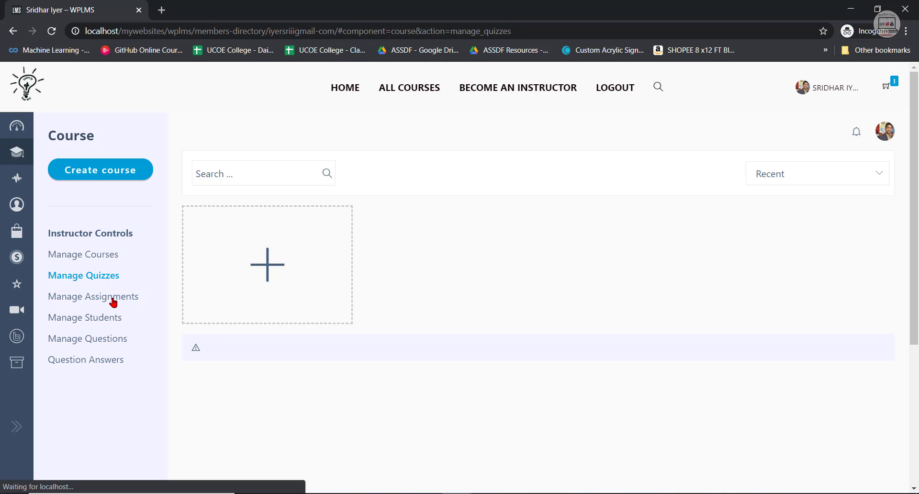
Download the student list for Introduction to Python Programming Copy from the Manage Students page.
left_click(99, 320)
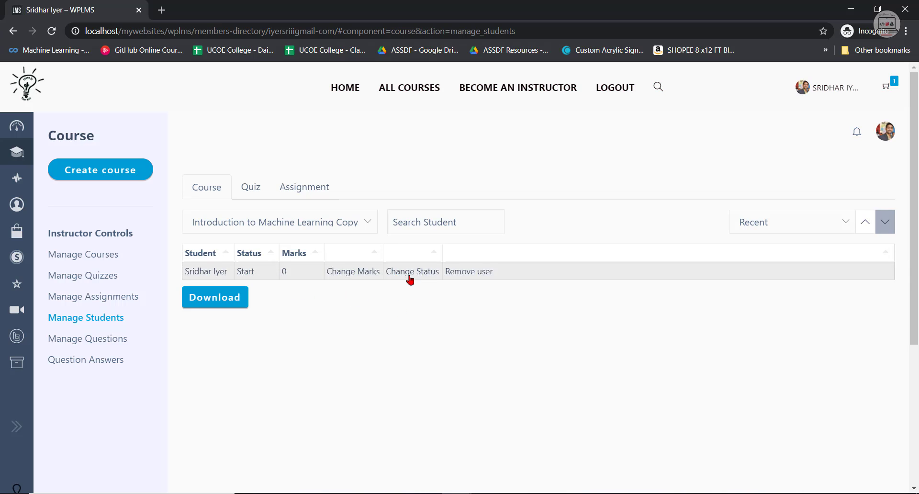
left_click(369, 219)
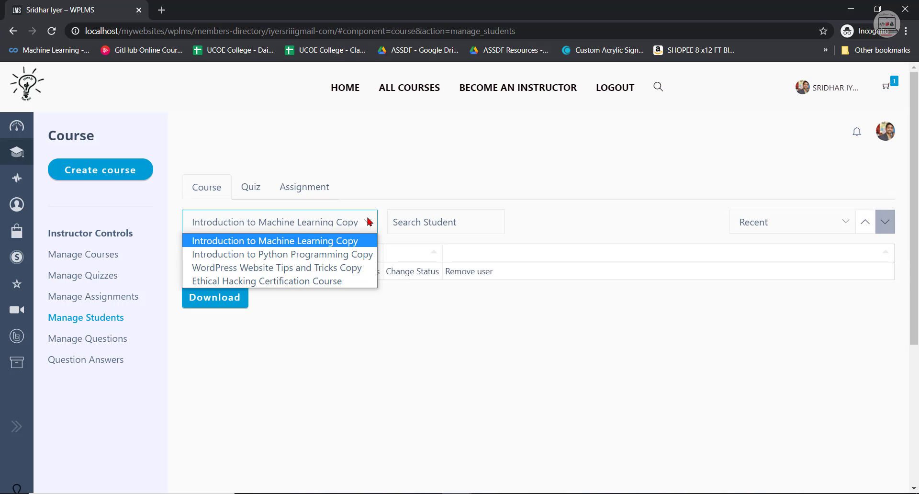
left_click(339, 255)
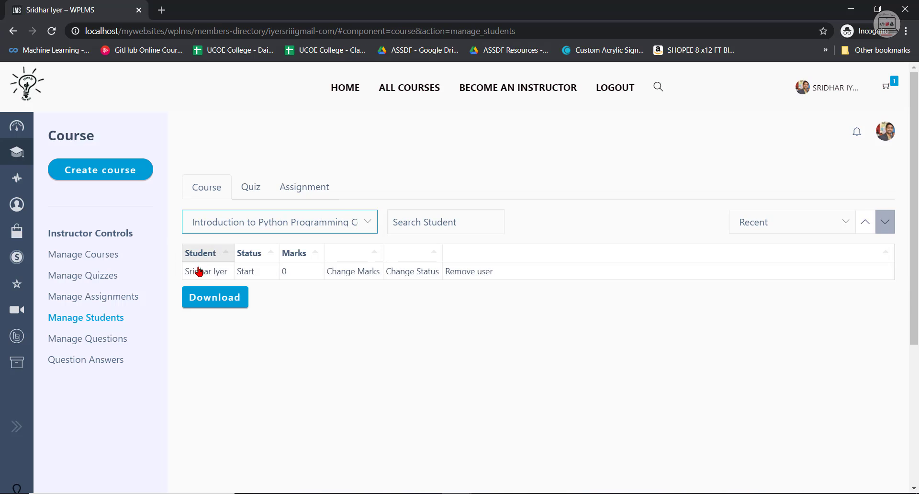
left_click(225, 299)
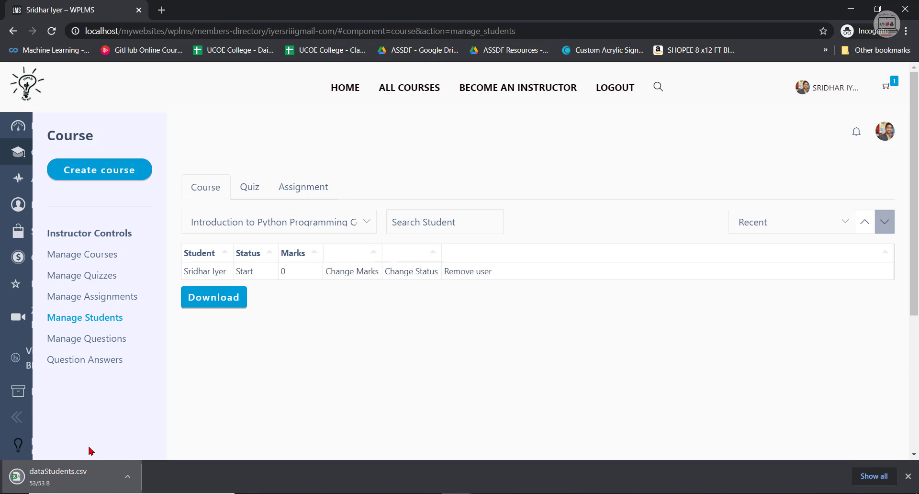
Inspect the downloaded dataStudents.csv in Excel with the Student column fitted to its contents, and close the workbook.
left_click(115, 474)
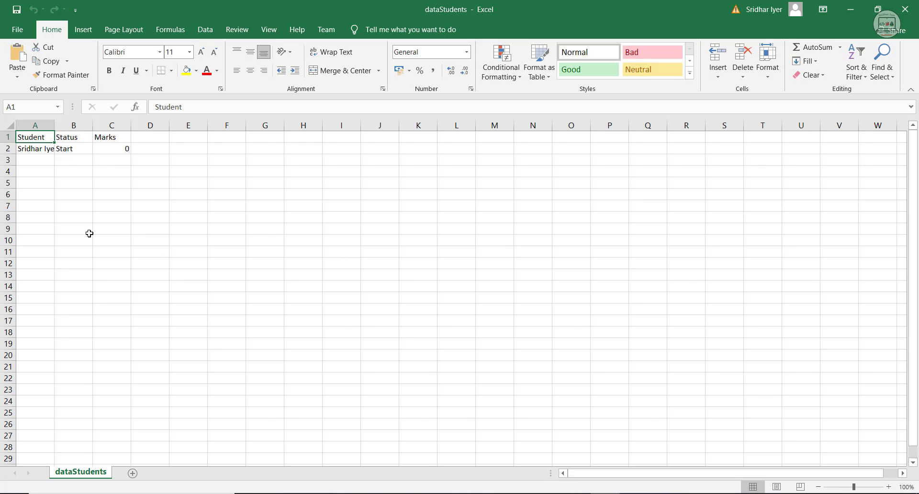
double_click(54, 125)
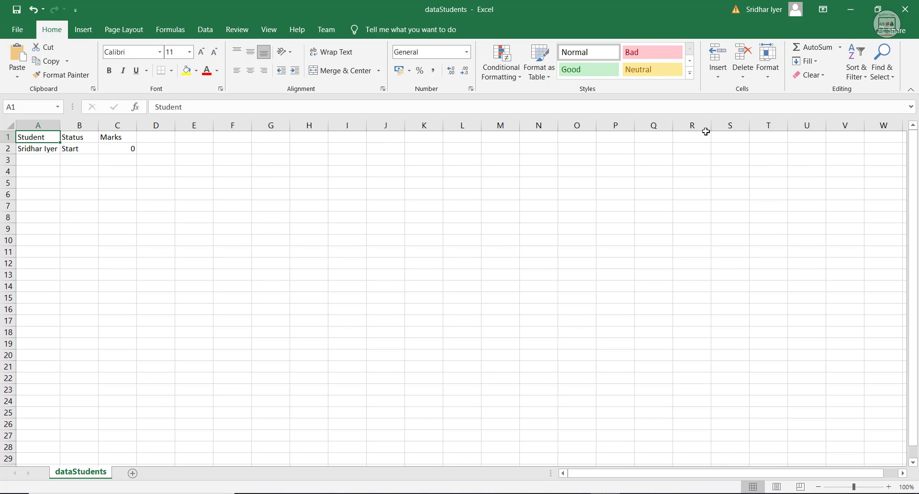
left_click(912, 5)
left_click(457, 273)
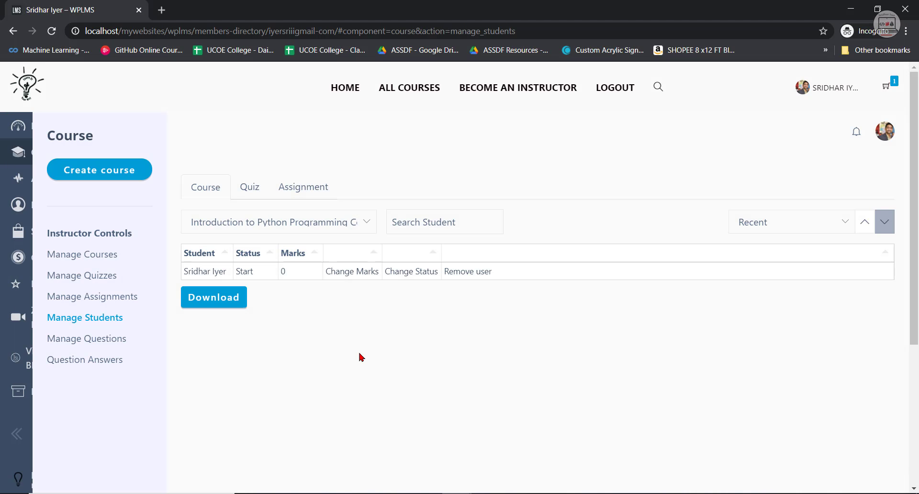
Review the personal Activity feed, highlighting the student subscription entry for WordPress Website Tips and Tricks.
left_click(19, 179)
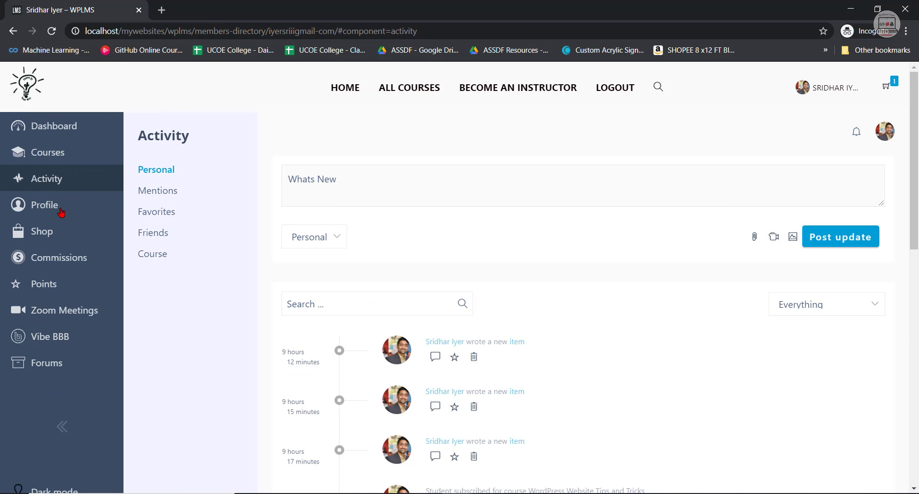
scroll(486, 389, "down", 10)
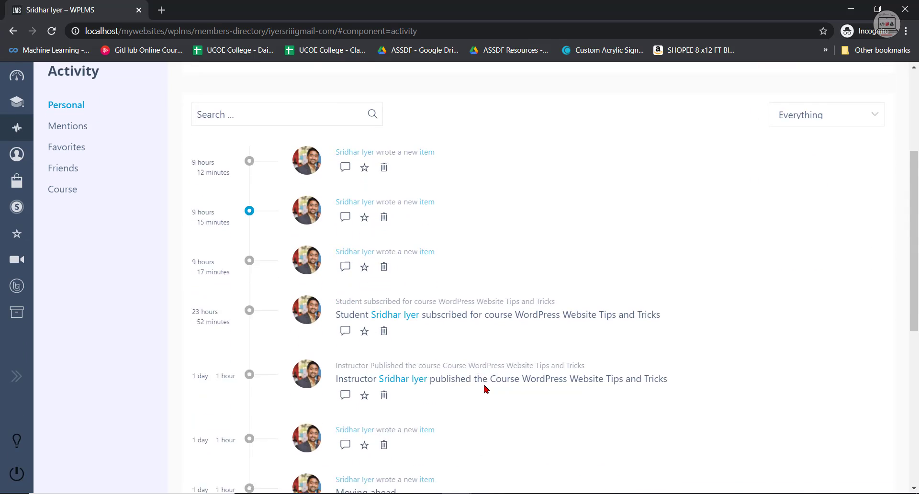
scroll(487, 389, "up", 7)
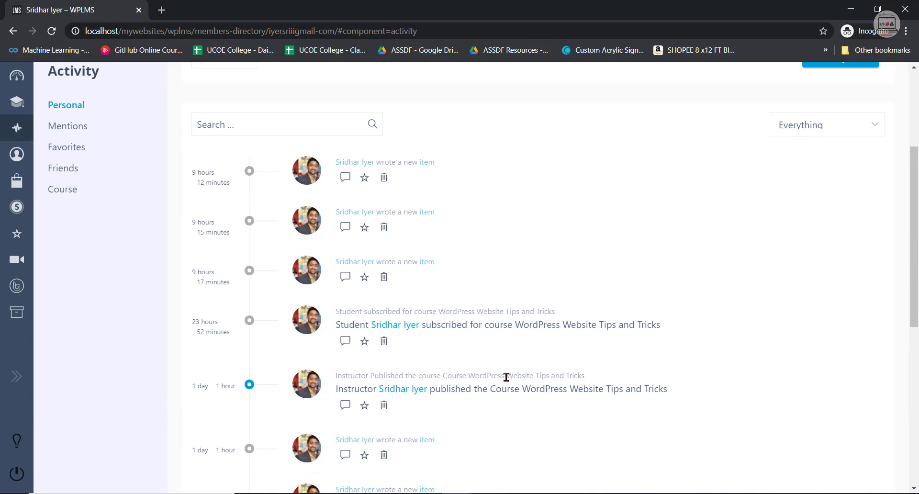
scroll(506, 377, "up", 3)
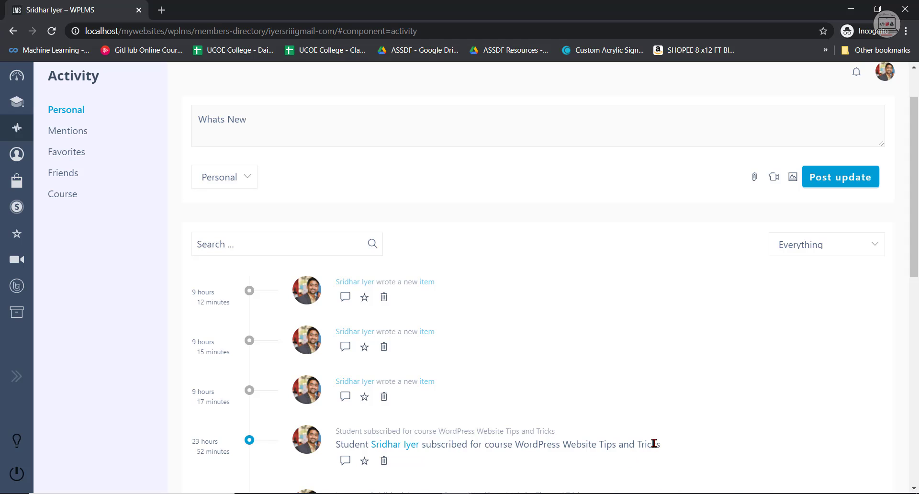
left_click_drag(664, 446, 335, 445)
scroll(597, 419, "up", 1)
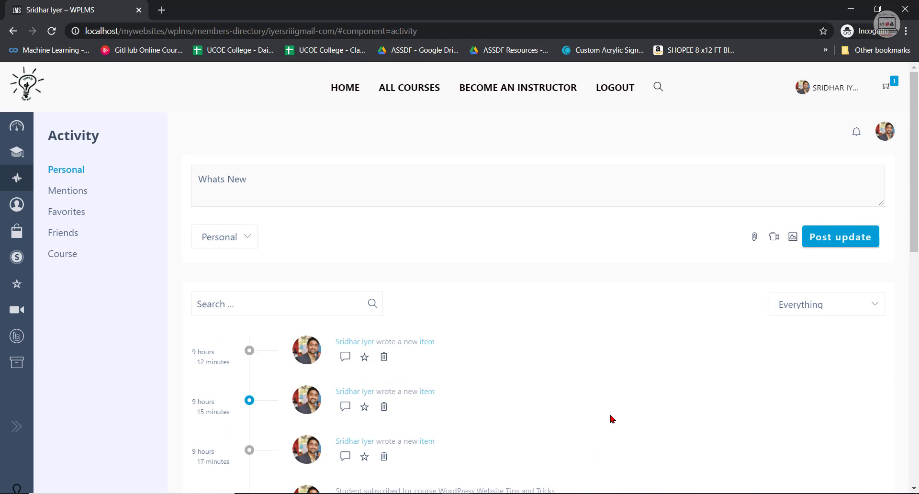
scroll(612, 417, "down", 4)
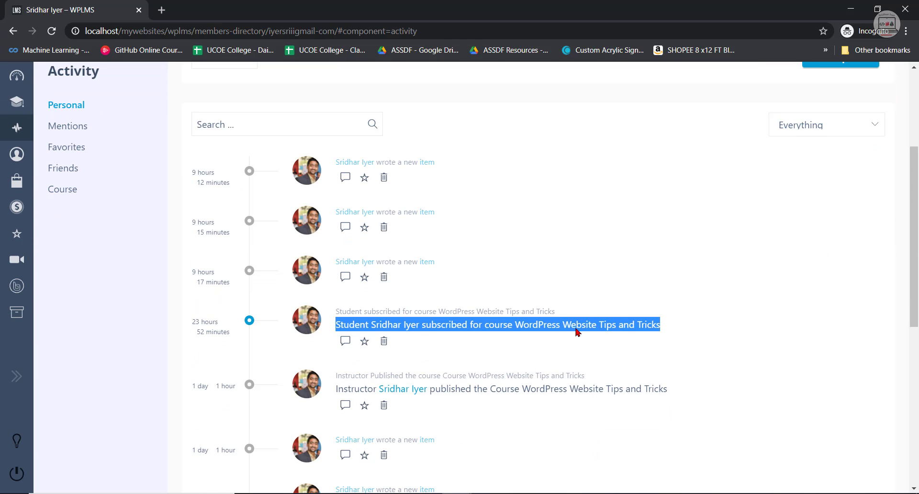
left_click(615, 328)
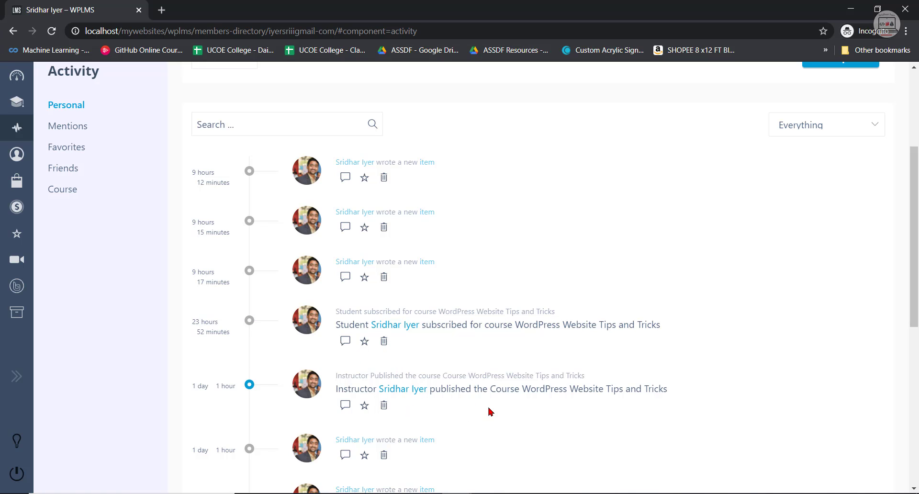
scroll(58, 193, "up", 3)
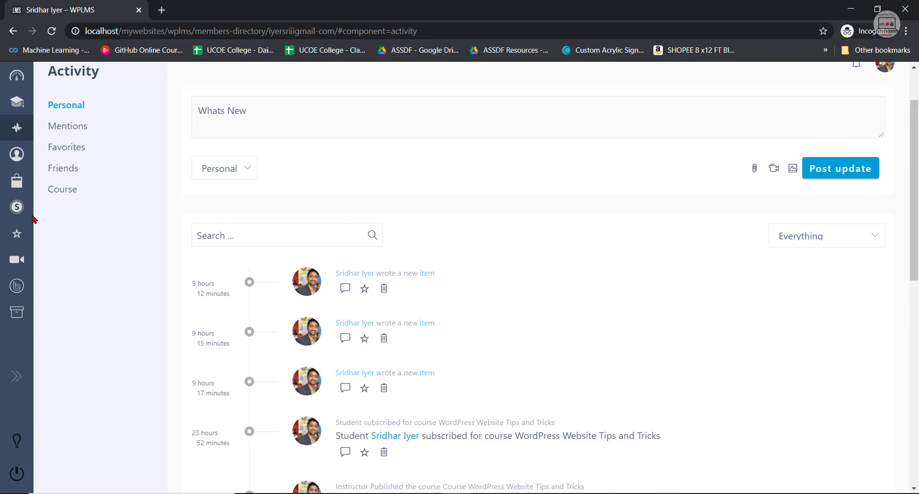
Review the instructor's profile page with its work experience and contact sections, and open the Shop orders page.
left_click(23, 161)
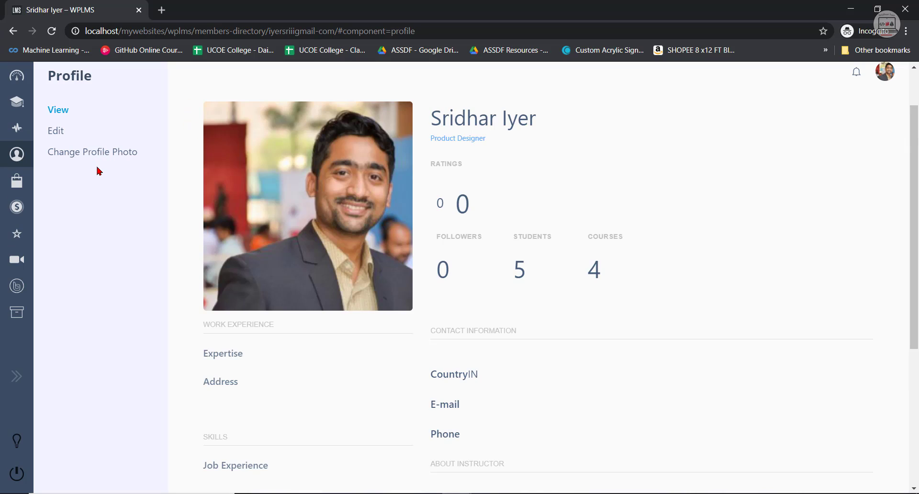
scroll(283, 293, "down", 3)
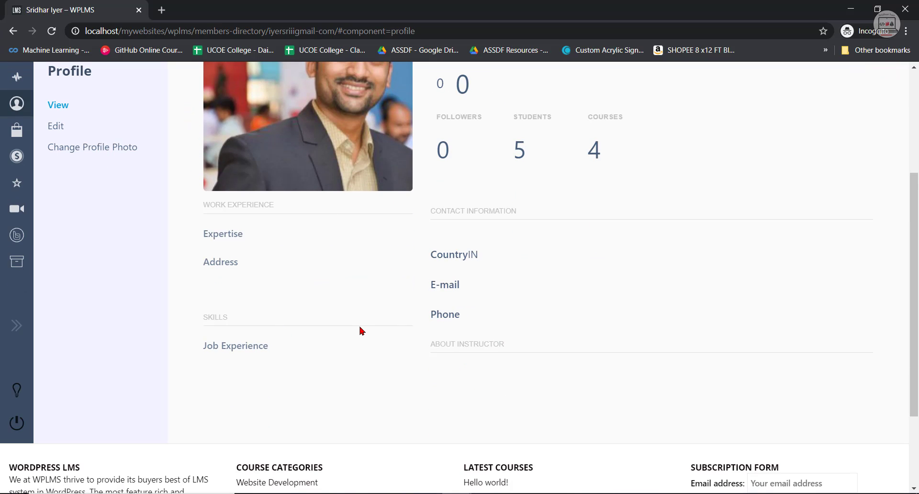
scroll(287, 268, "up", 3)
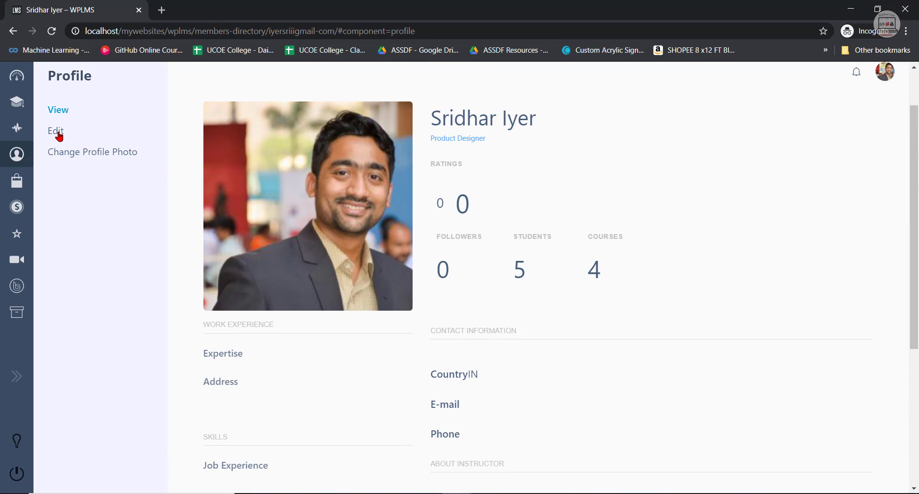
left_click(40, 182)
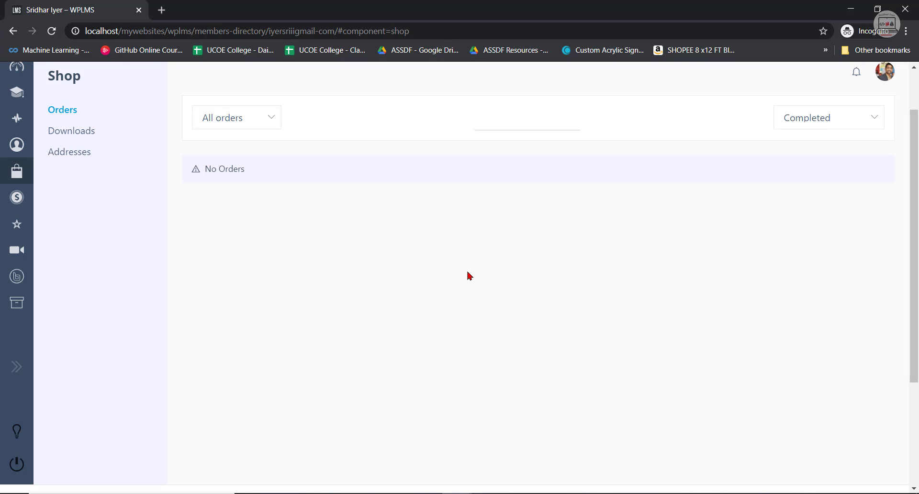
Open the Commissions page and review its yearly chart and the table of commission entries.
left_click(35, 203)
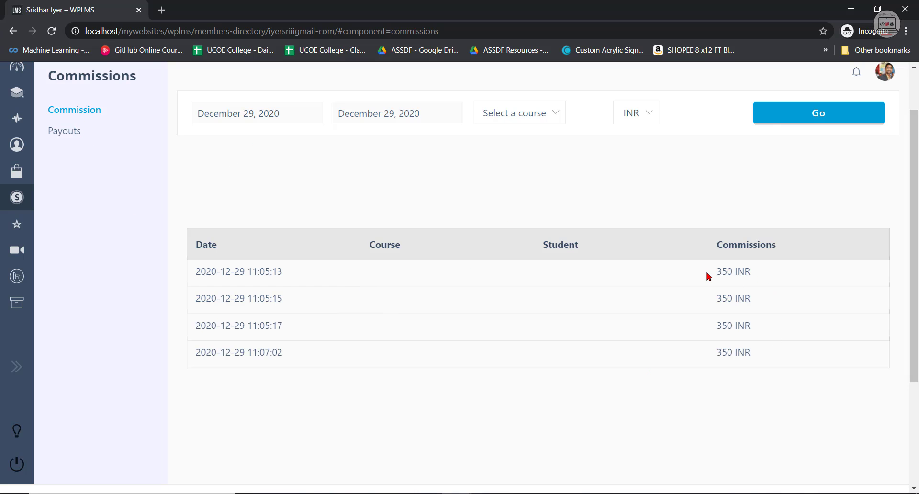
left_click_drag(715, 272, 747, 373)
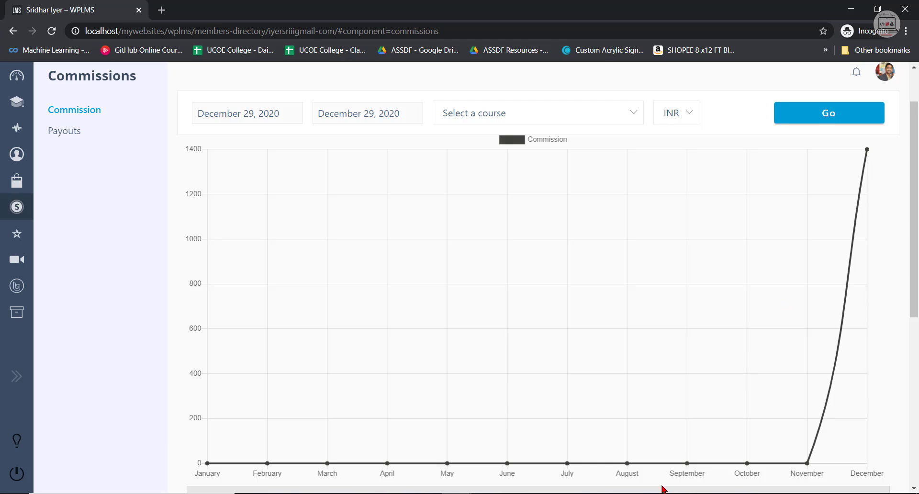
scroll(852, 307, "up", 2)
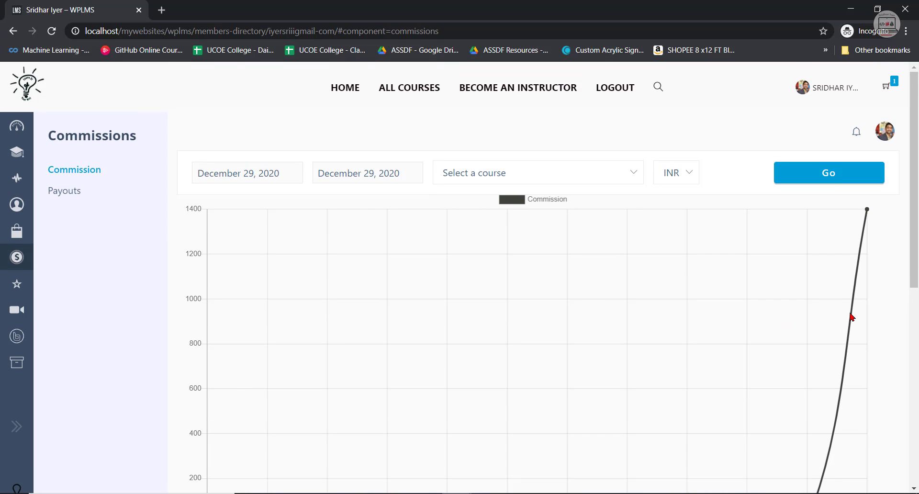
scroll(753, 281, "down", 7)
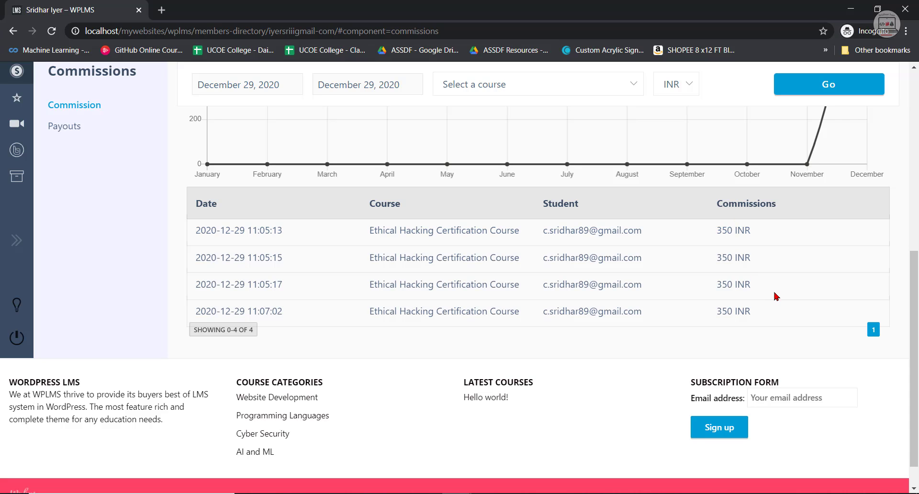
Expand the dashboard navigation and view the Zoom Meetings page and the Forums help desk page.
left_click(16, 240)
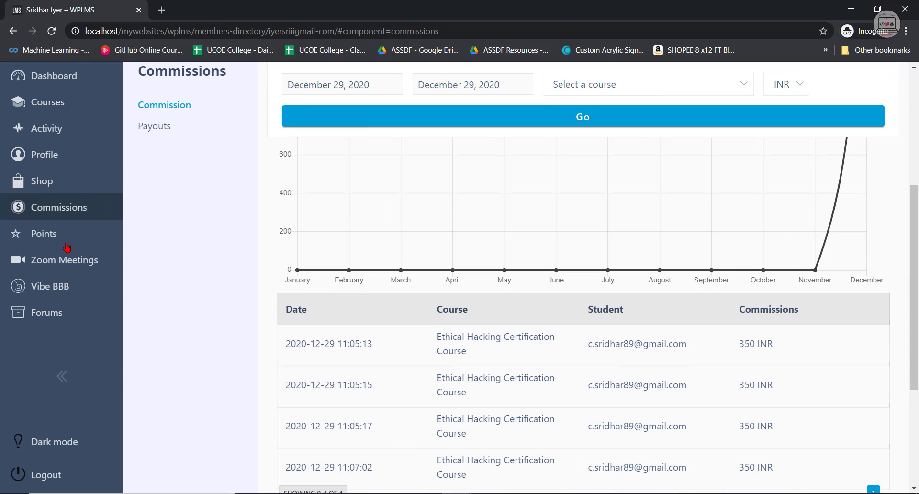
left_click(50, 261)
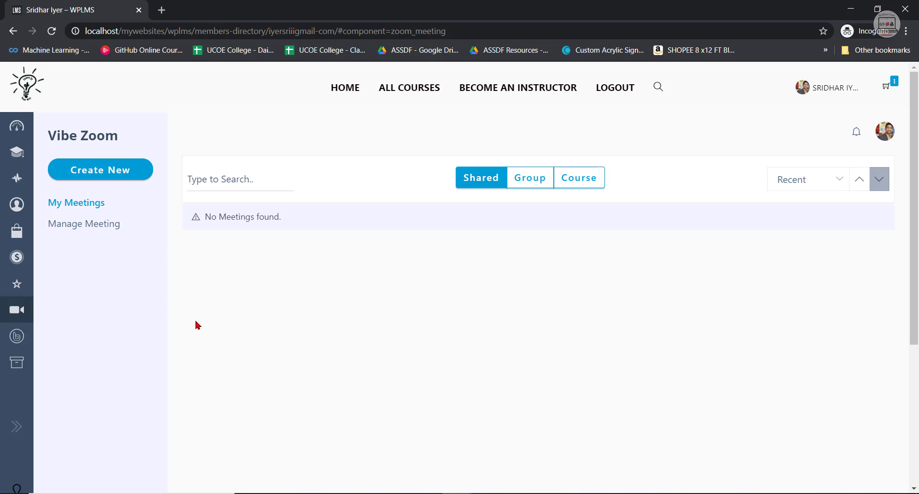
mouse_move(55, 333)
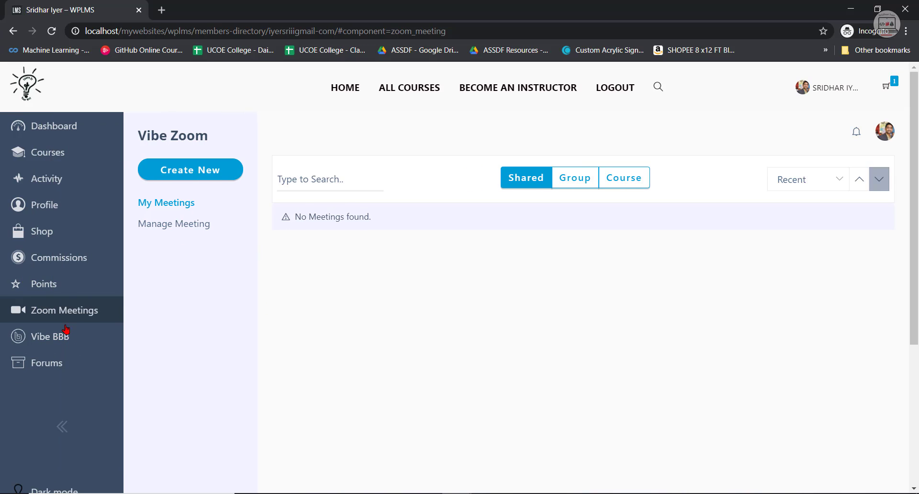
left_click(59, 372)
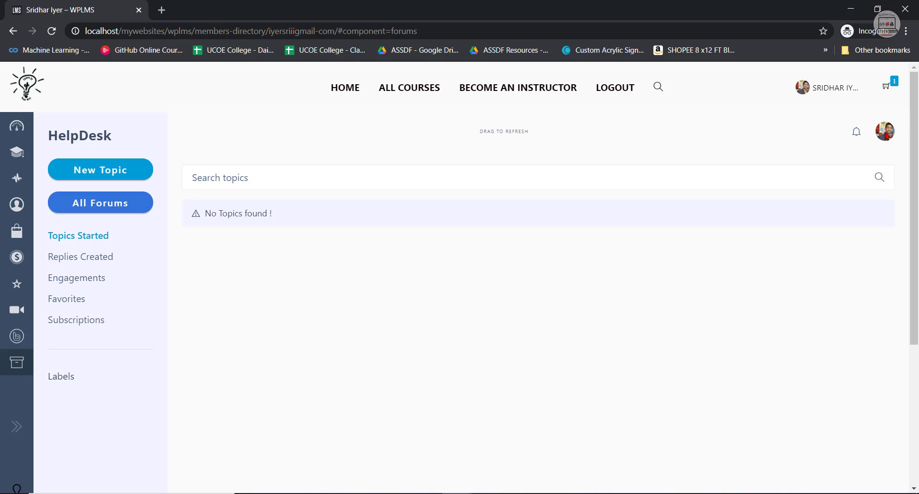
left_click(892, 89)
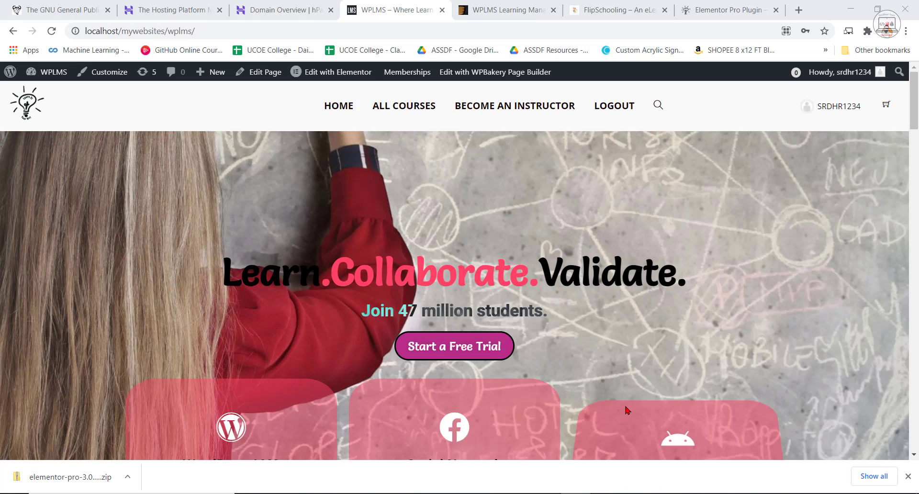
Switch to the Notepad list of required plugins and themes, and highlight the WPLMS Theme and Elementor entries with their pricing.
left_click(546, 493)
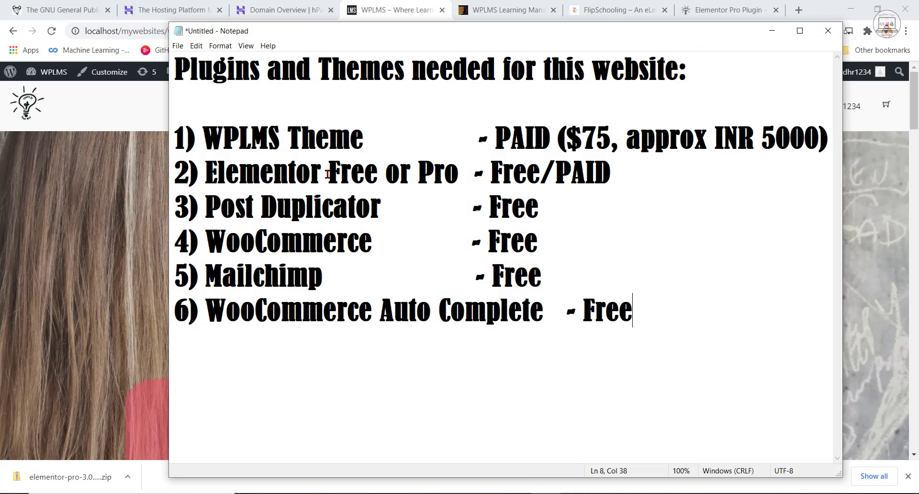
left_click(203, 138)
left_click_drag(203, 139, 371, 140)
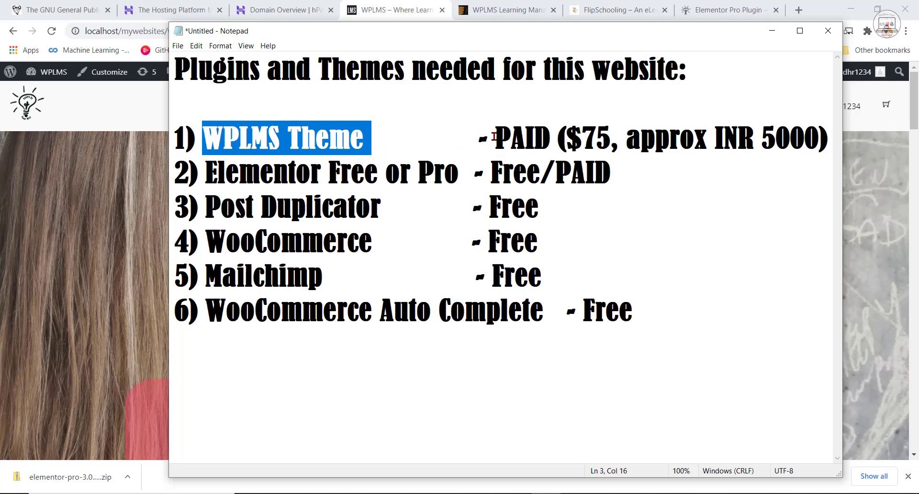
left_click_drag(495, 138, 567, 139)
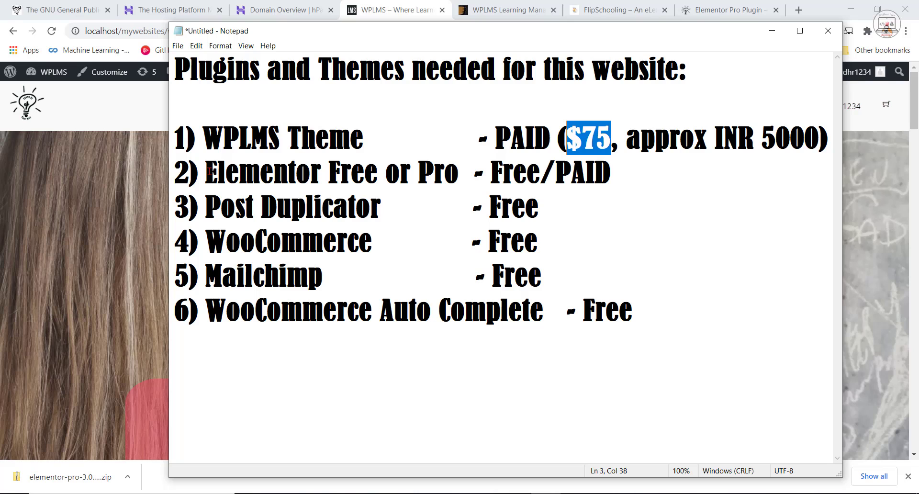
left_click_drag(209, 171, 459, 172)
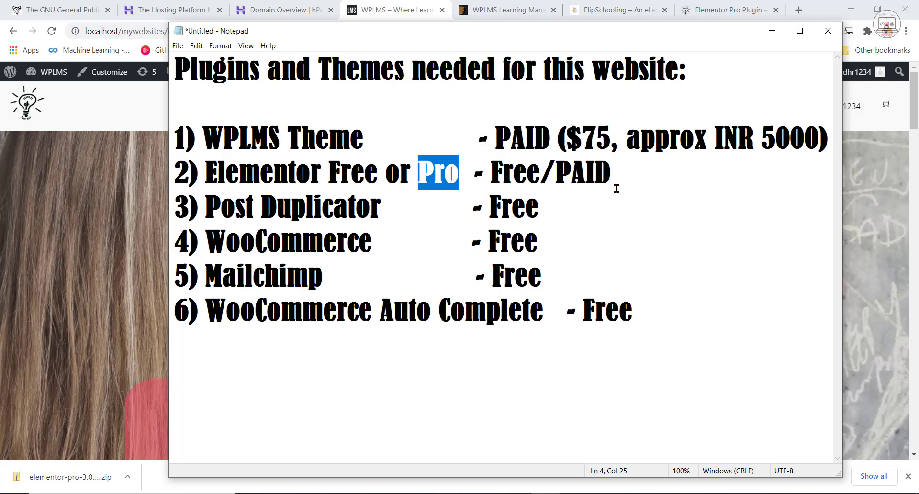
left_click_drag(541, 174, 493, 173)
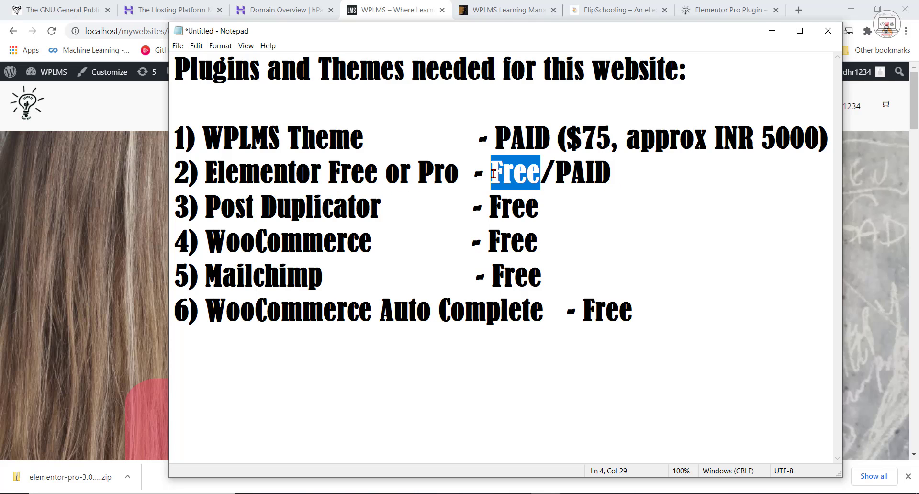
Highlight the Post Duplicator, WooCommerce and Mailchimp entries in the list one after another.
left_click(323, 207)
left_click_drag(205, 207, 384, 211)
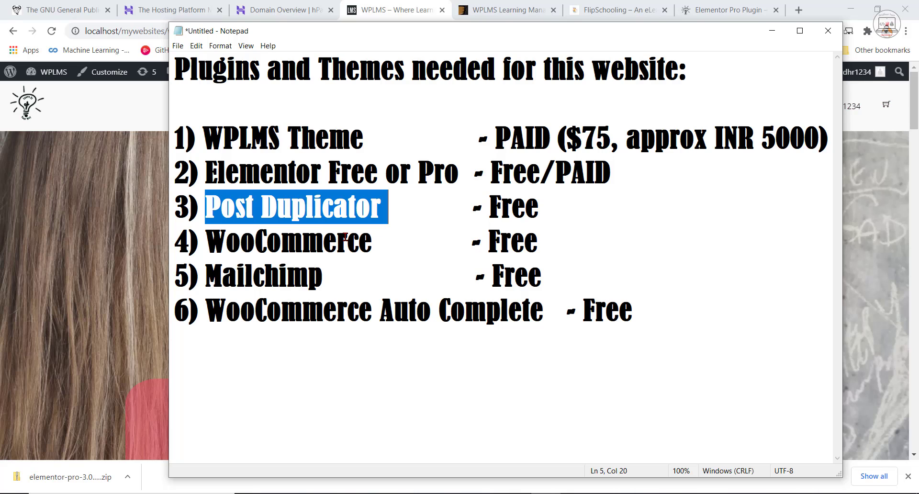
left_click_drag(373, 245, 205, 243)
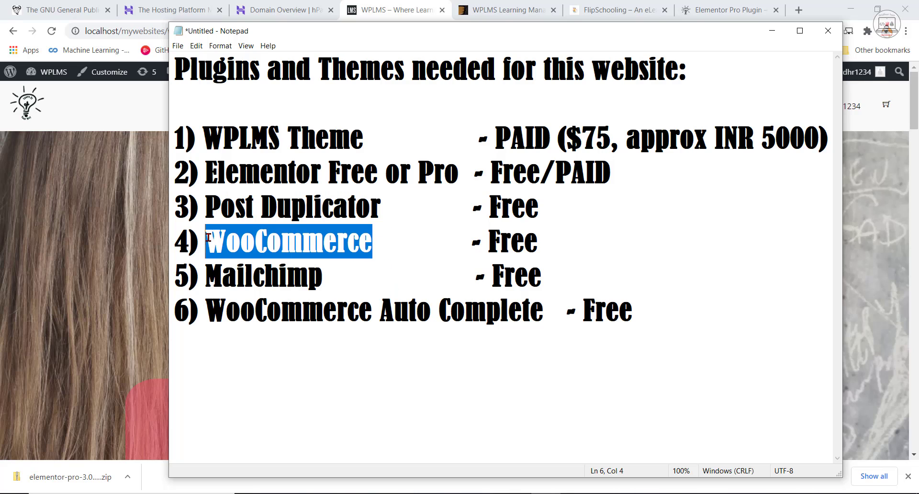
left_click(253, 242)
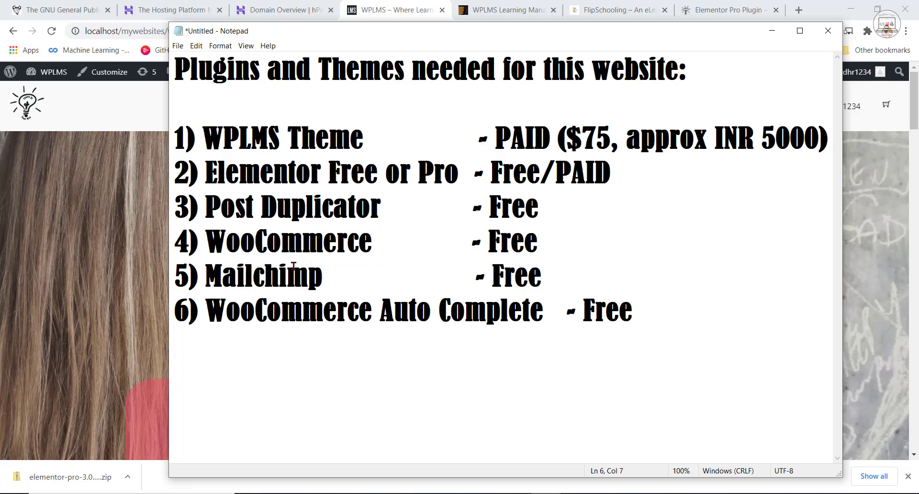
left_click_drag(205, 276, 323, 275)
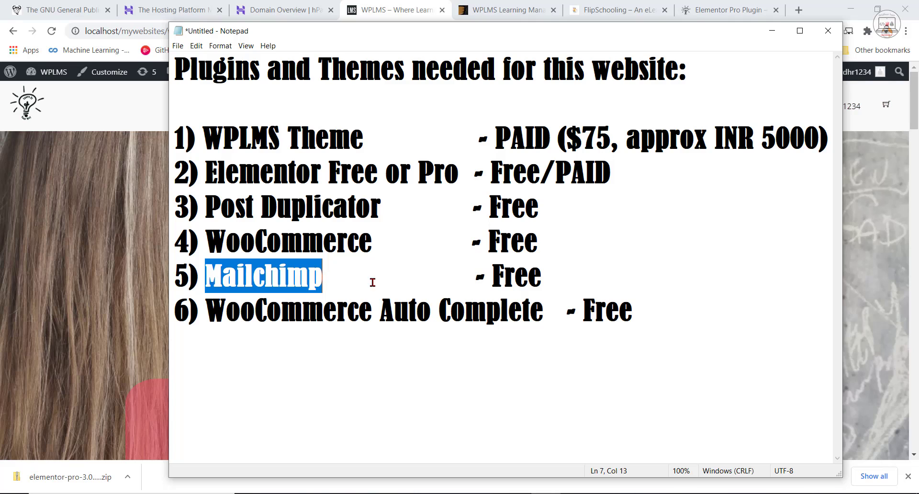
Go over the WooCommerce Auto Complete entry, and highlight the four free plugins and the two entries with paid options.
left_click(216, 310)
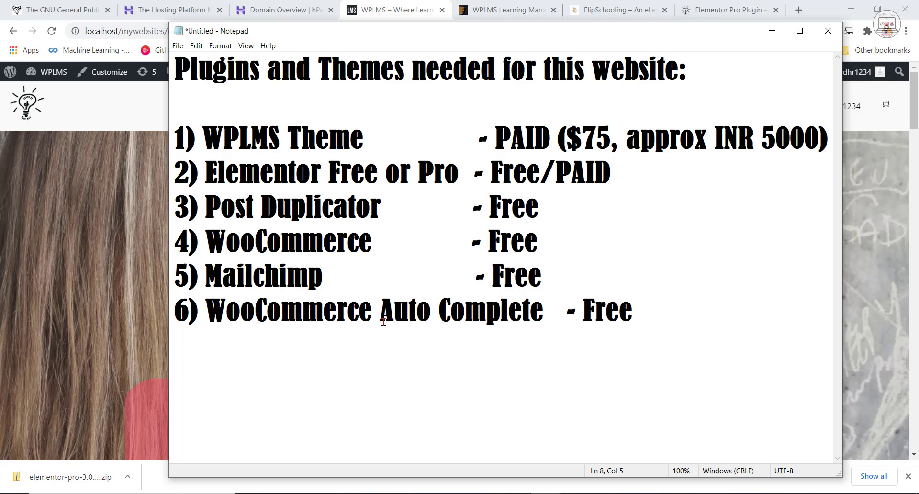
left_click_drag(632, 308, 165, 217)
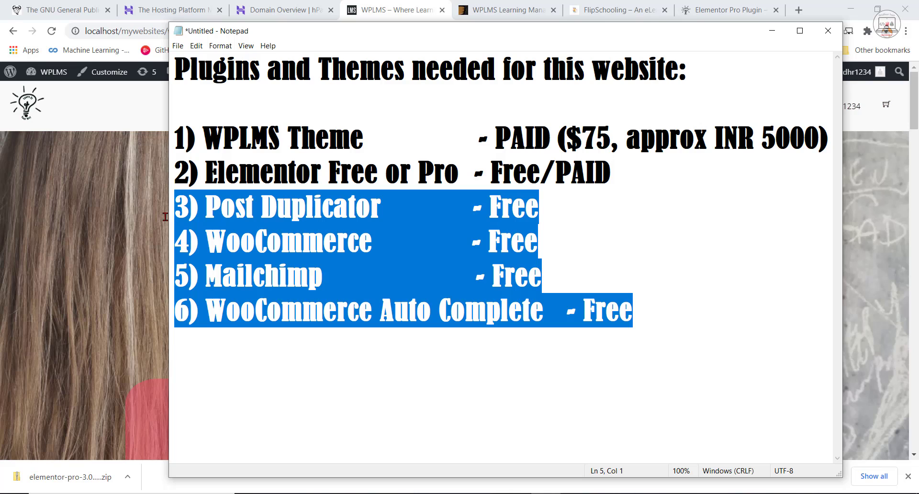
left_click_drag(613, 180, 165, 139)
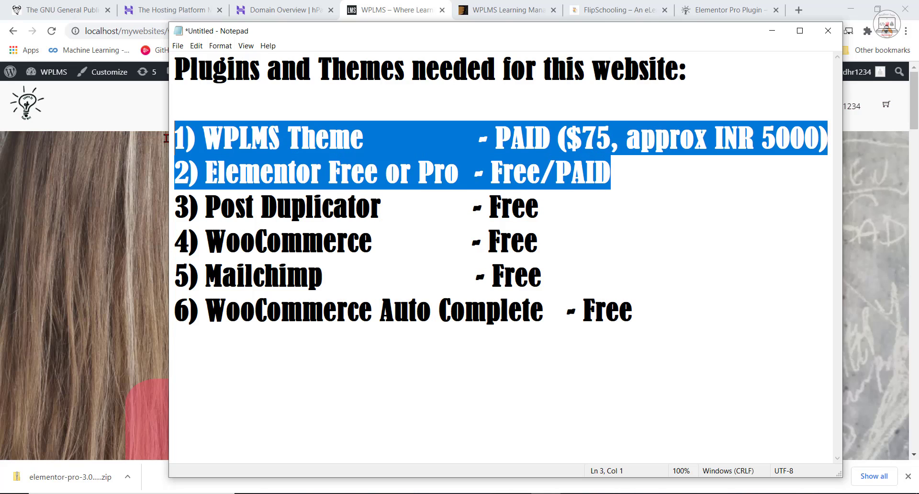
left_click_drag(496, 139, 551, 139)
Add spaces around the slash in the Elementor line so its pricing reads "Free / PAID".
left_click(556, 172)
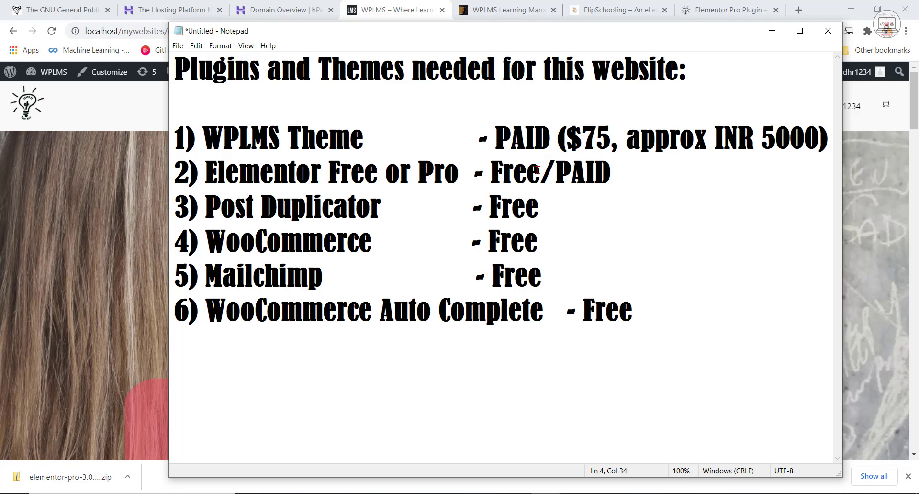
left_click(538, 170)
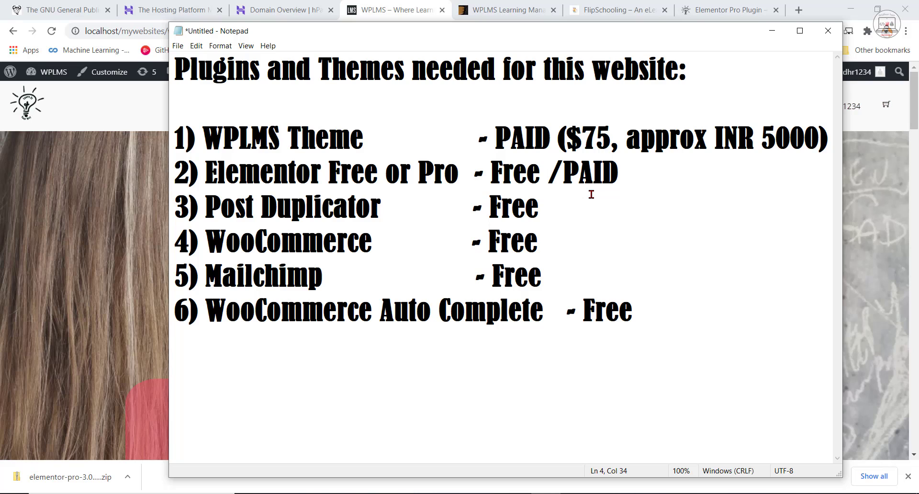
left_click(562, 172)
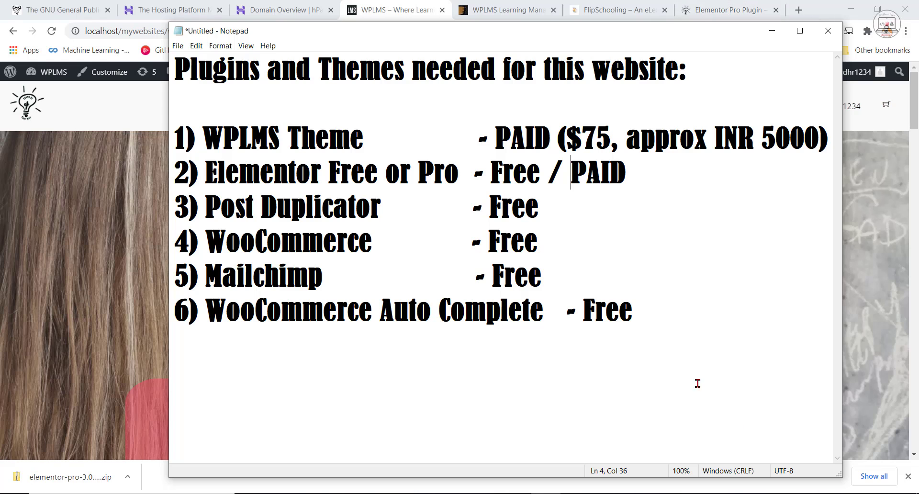
Switch to the Elementor Pro page in Chrome and review the Personal, Plus and Expert subscription plans.
left_click(456, 493)
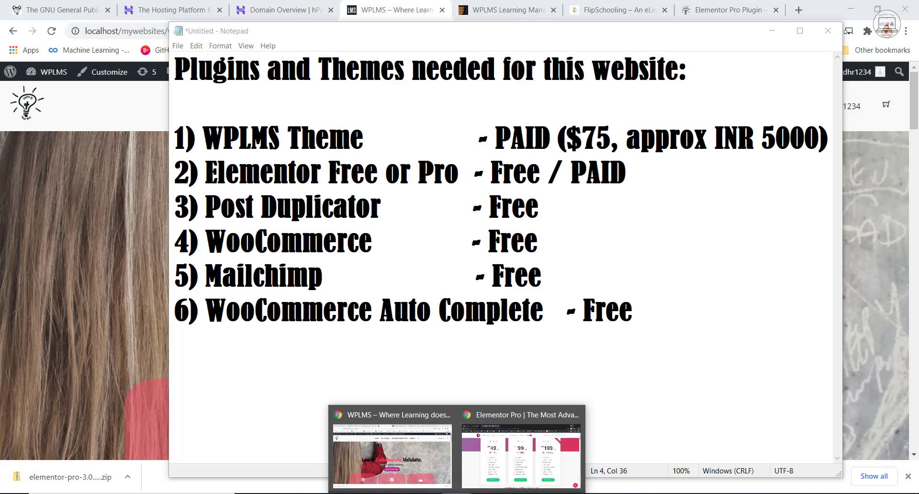
left_click(522, 469)
scroll(677, 351, "up", 4)
scroll(677, 351, "up", 2)
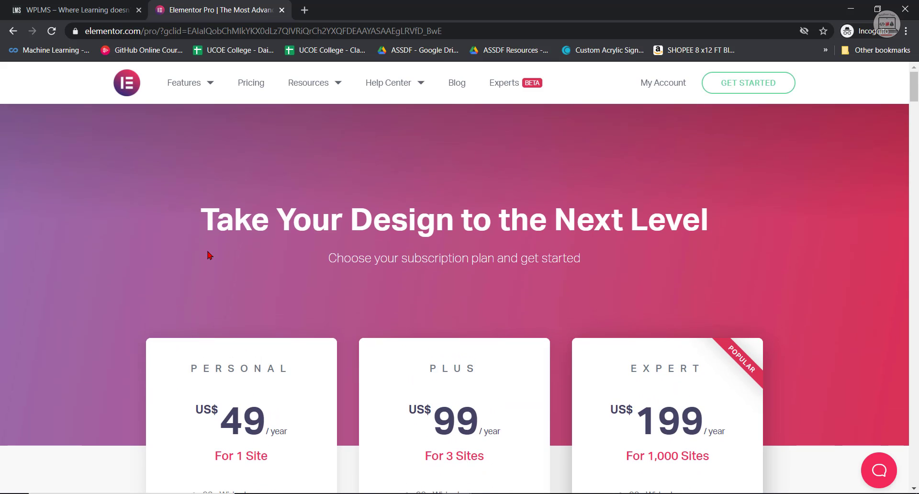
scroll(526, 300, "down", 3)
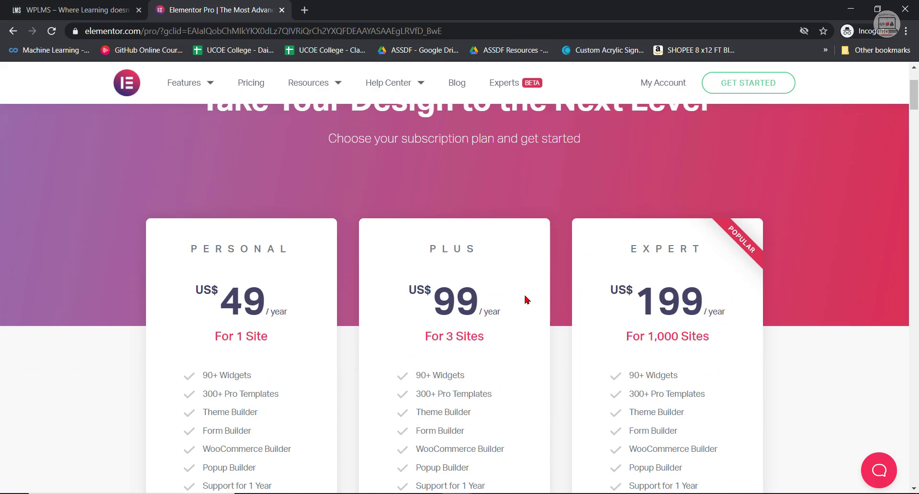
scroll(539, 281, "down", 2)
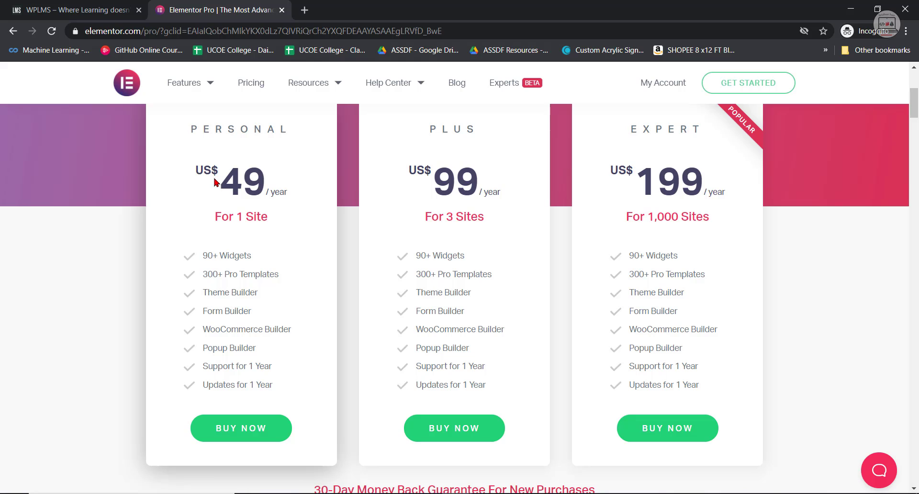
Highlight the Personal plan's yearly price, its site allowance and its plan name.
left_click_drag(215, 182, 285, 188)
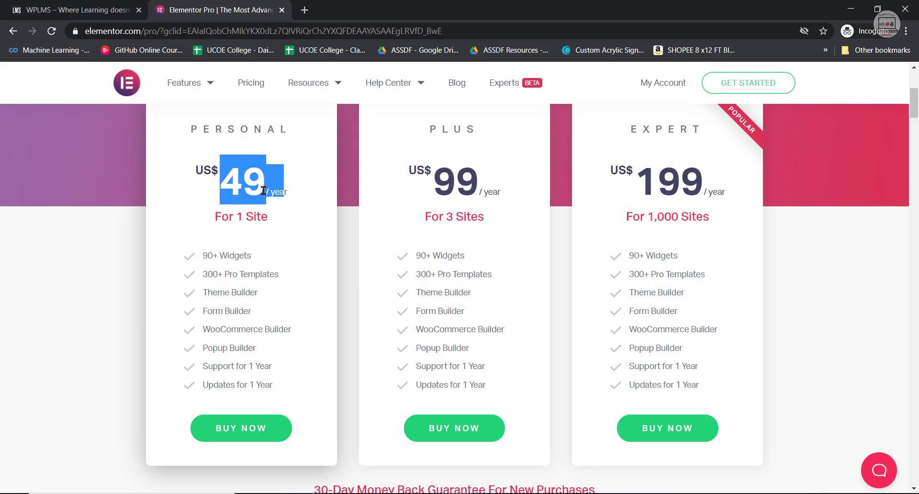
left_click(293, 194)
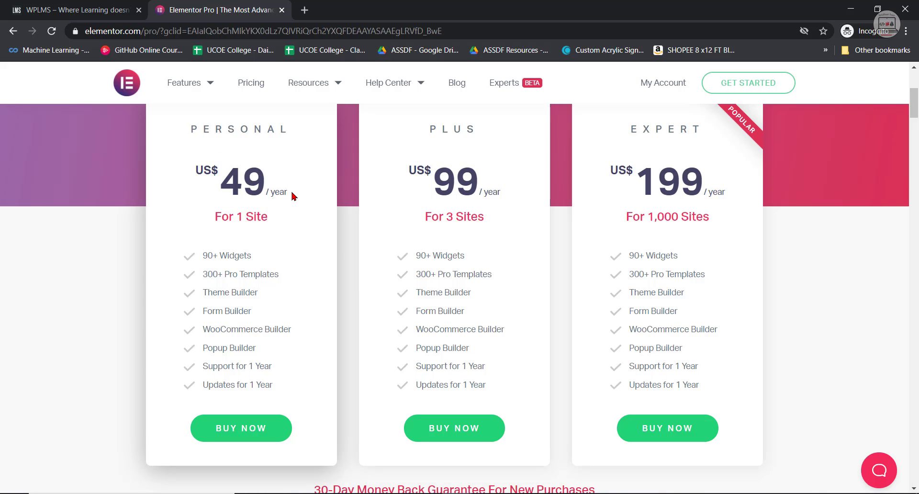
left_click_drag(212, 217, 279, 225)
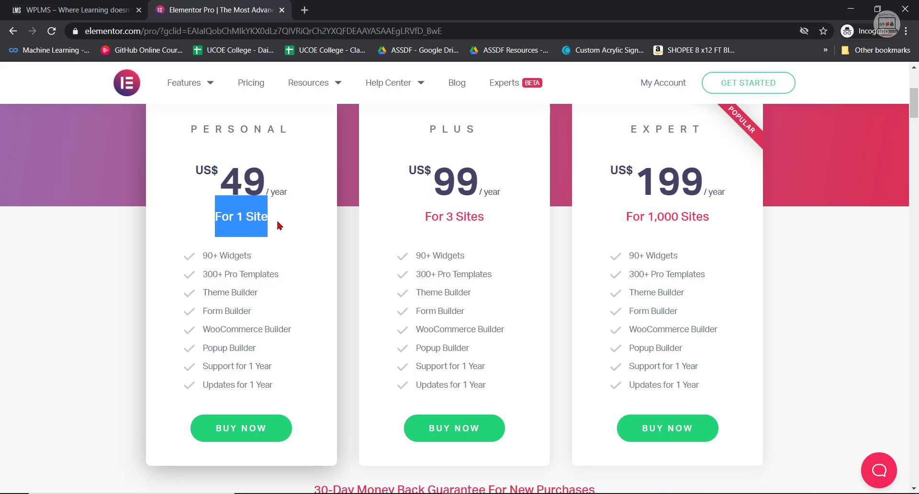
left_click_drag(194, 171, 287, 190)
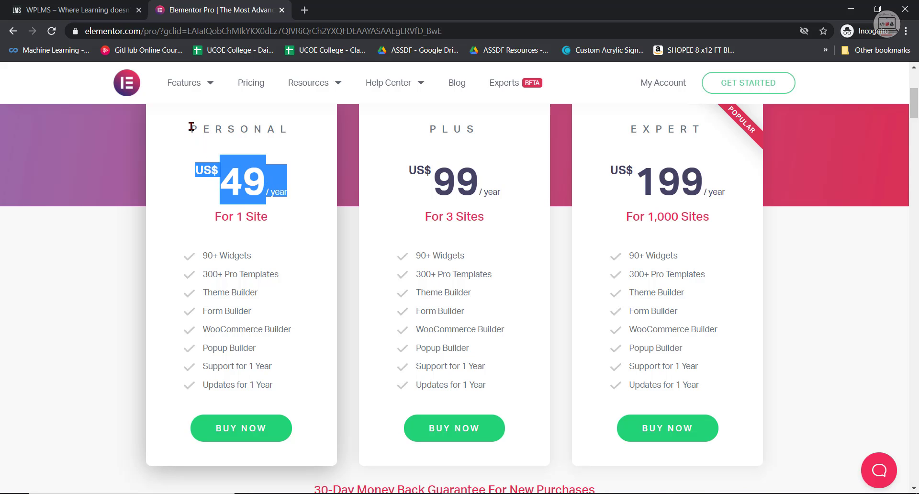
left_click_drag(192, 127, 288, 128)
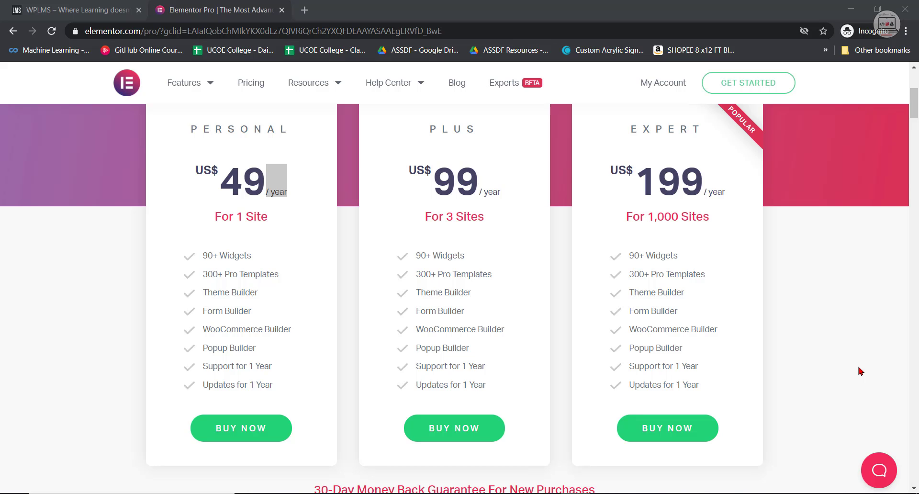
Switch to the other Chrome window and bring up the GNU General Public License page.
mouse_move(457, 493)
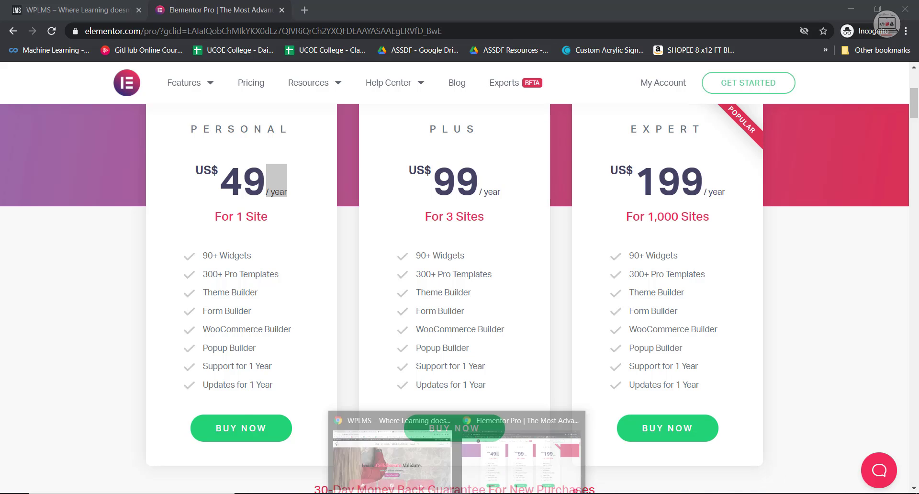
left_click(378, 465)
left_click(60, 9)
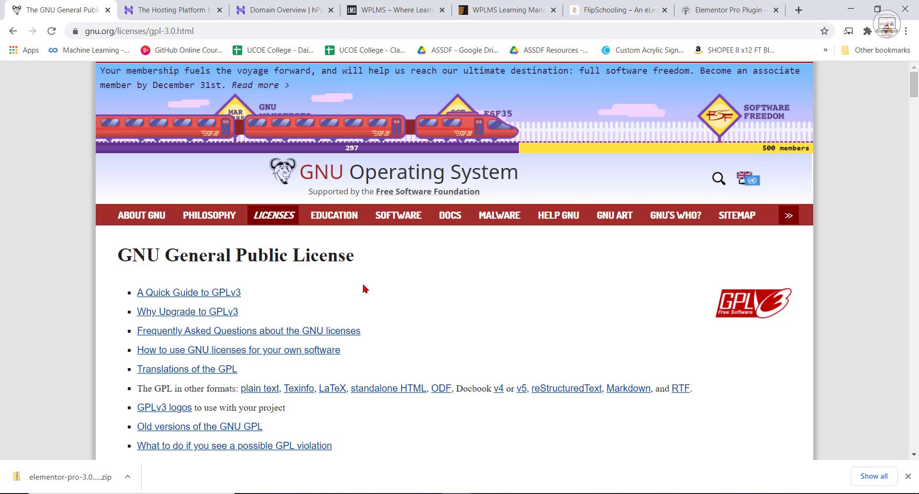
Enlarge the GNU General Public License page and read from the preamble to the definitions under Terms and Conditions.
scroll(379, 444, "down", 3)
scroll(379, 444, "down", 5)
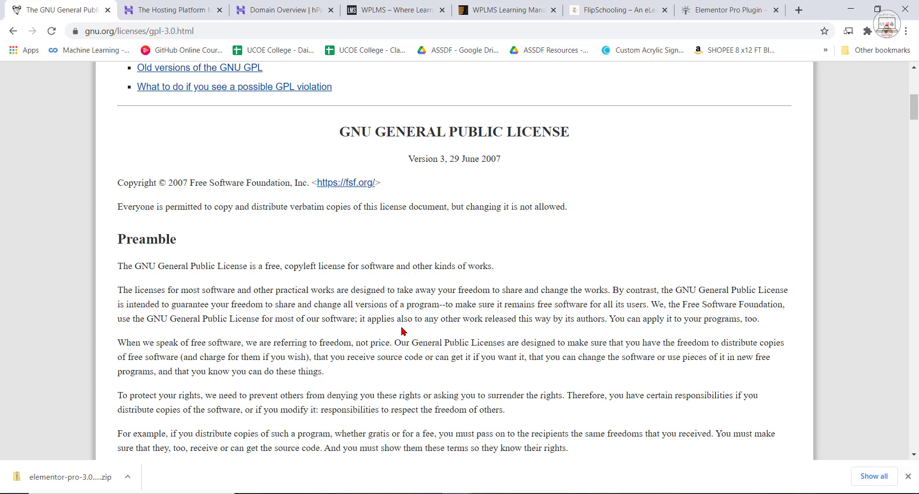
key("ctrl+plus")
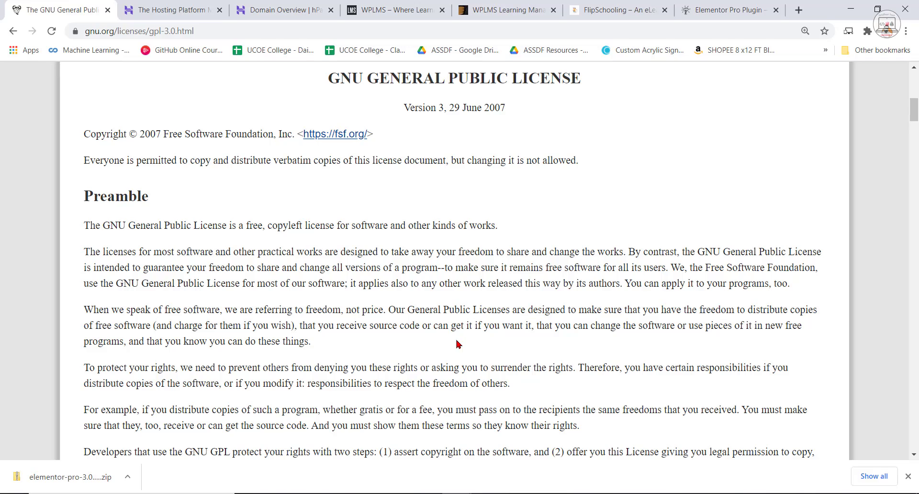
scroll(489, 372, "down", 7)
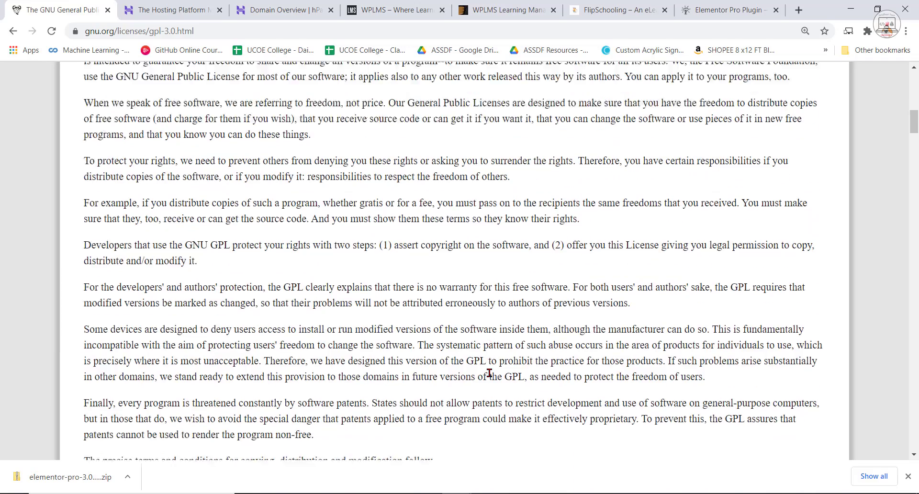
scroll(487, 392, "down", 2)
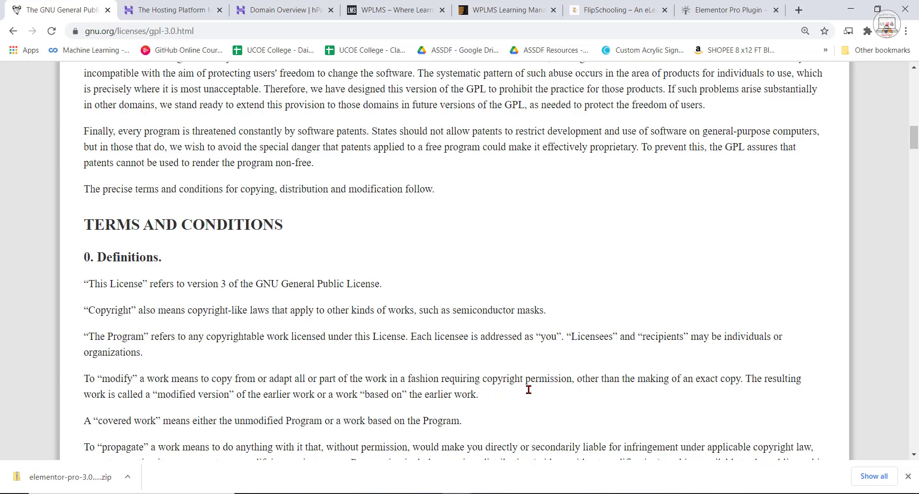
Return to the Elementor Pro pricing page and highlight the Personal plan's one-year updates and one-year support entries.
left_click(851, 8)
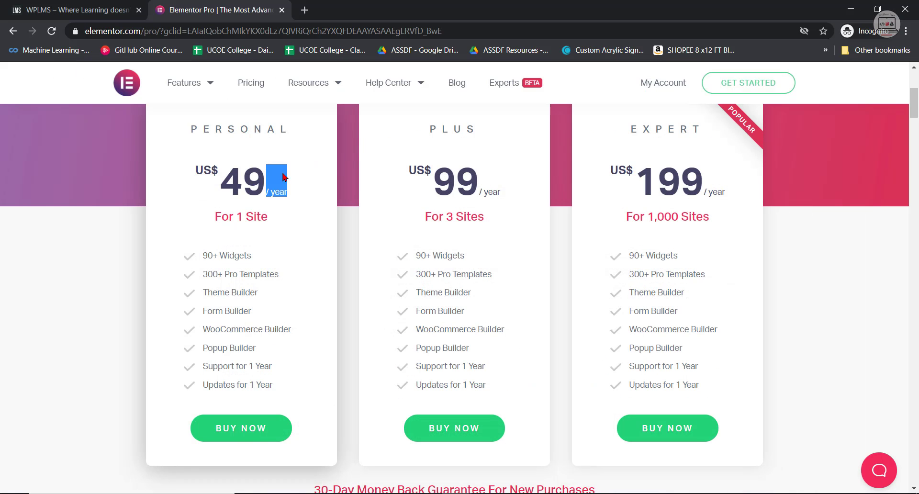
left_click(283, 193)
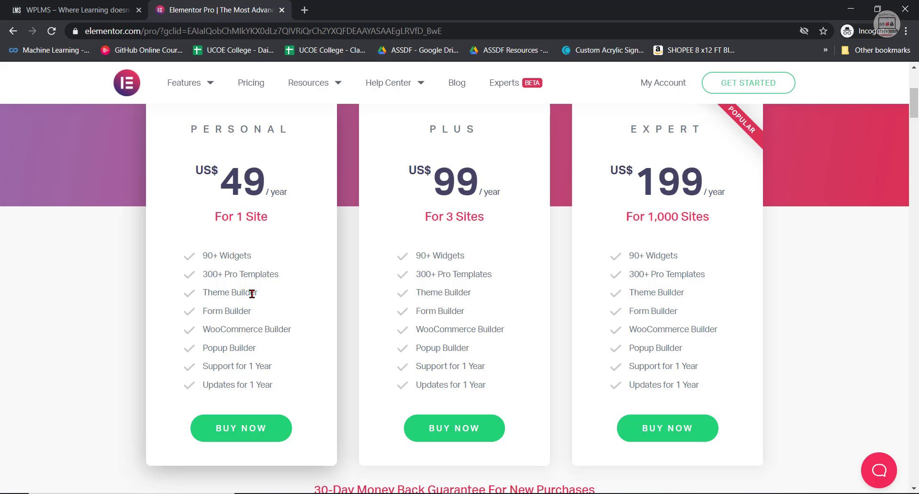
left_click_drag(291, 390, 201, 385)
left_click_drag(274, 367, 202, 367)
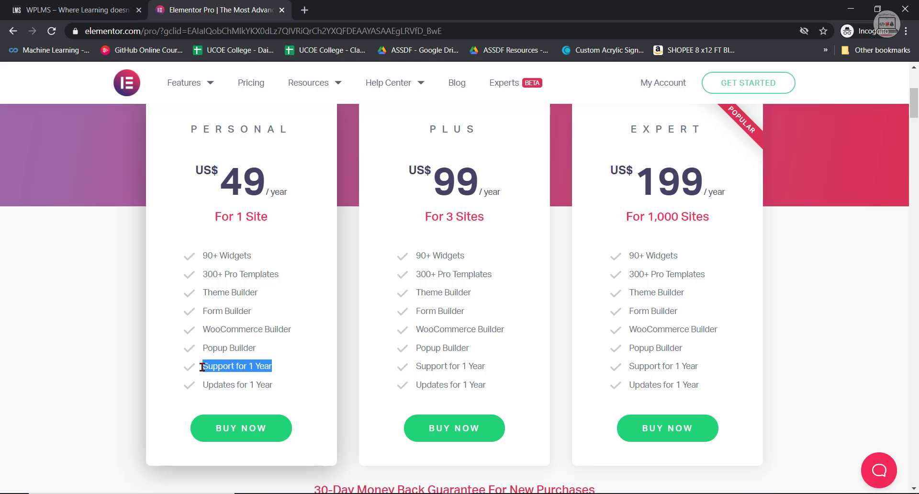
left_click(271, 360)
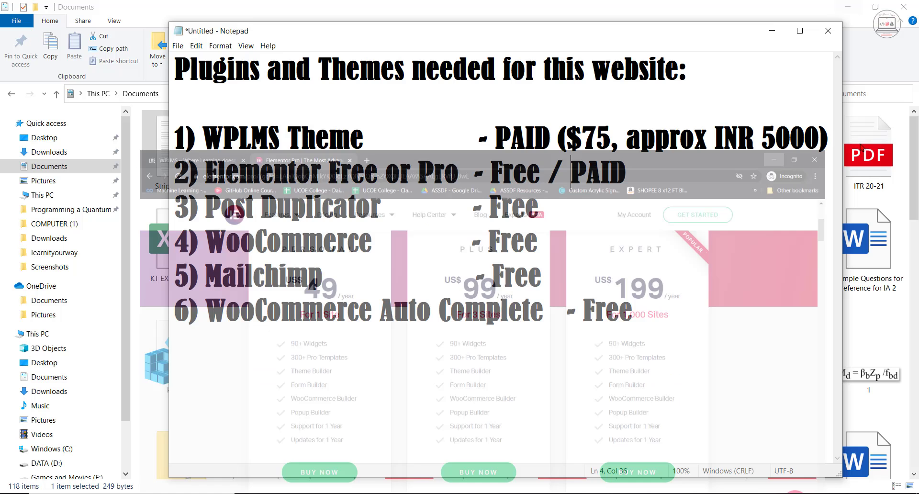
Highlight Free in Notepad's Elementor line, and the Personal, Plus and Expert plan prices on the Elementor Pro page in Chrome.
left_click_drag(543, 170, 489, 171)
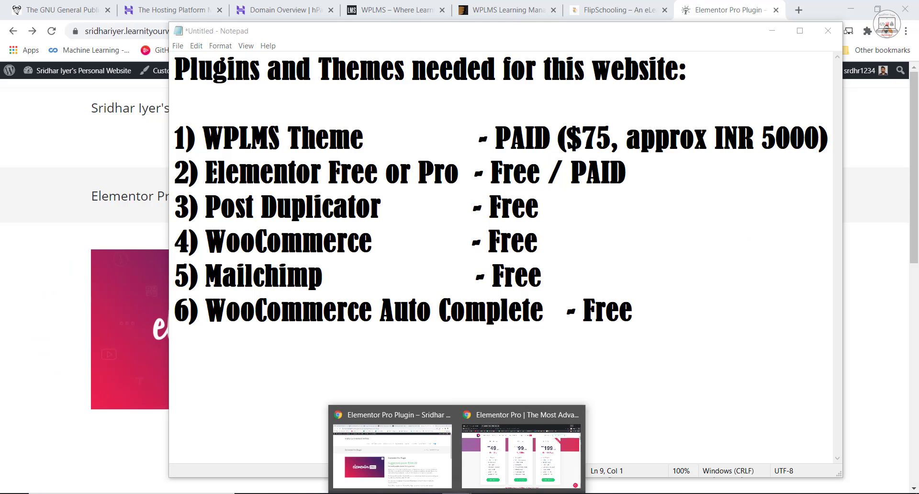
left_click(510, 465)
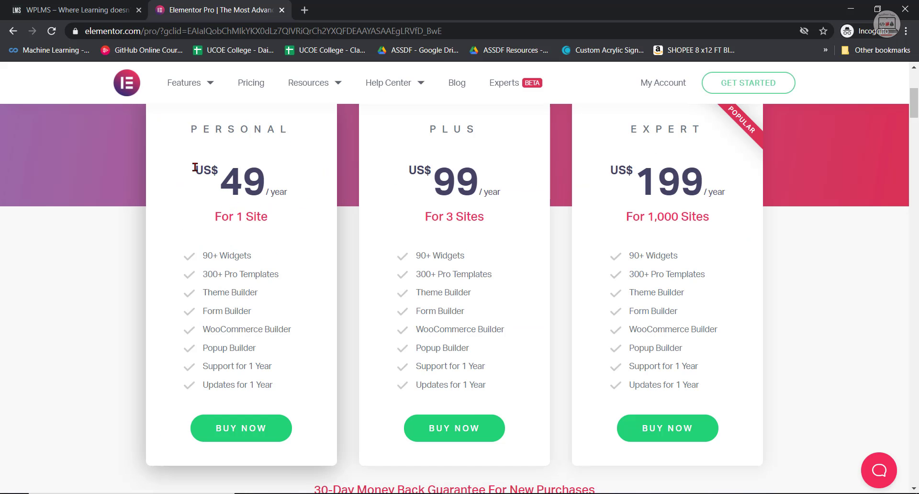
left_click_drag(194, 166, 312, 208)
left_click(410, 169)
left_click_drag(411, 168, 480, 184)
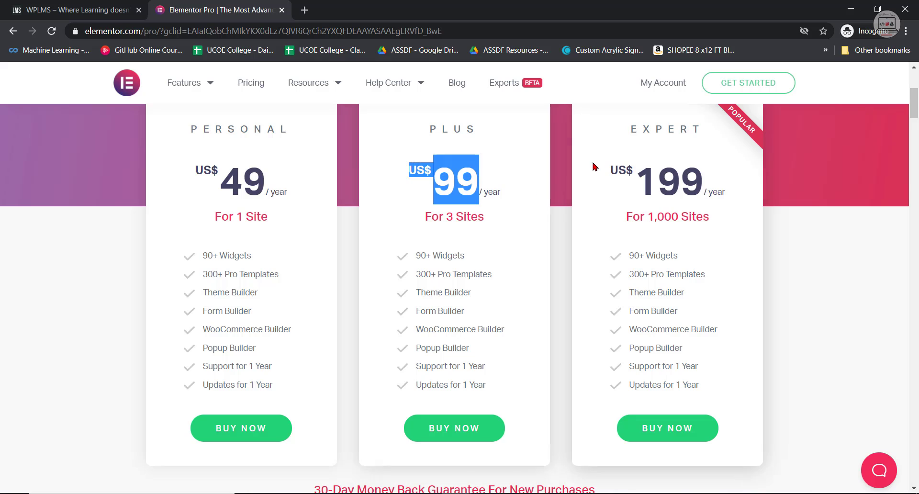
left_click_drag(595, 167, 716, 191)
left_click(734, 230)
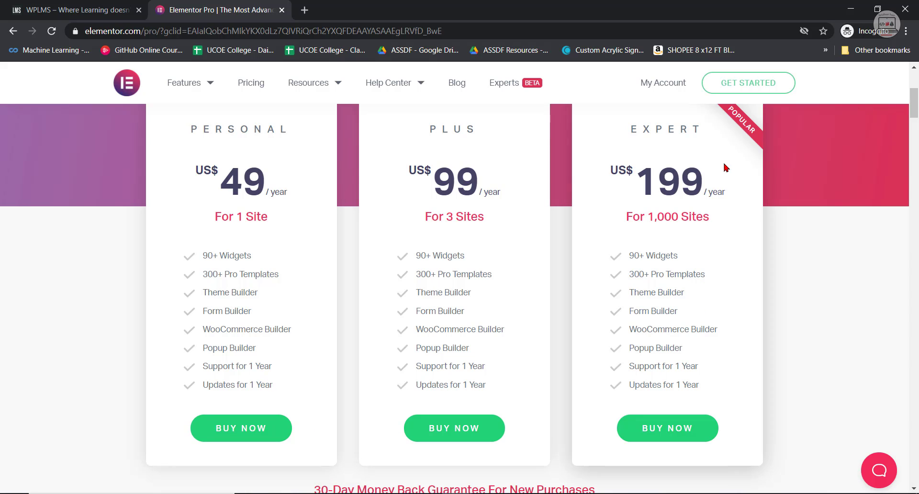
left_click(850, 10)
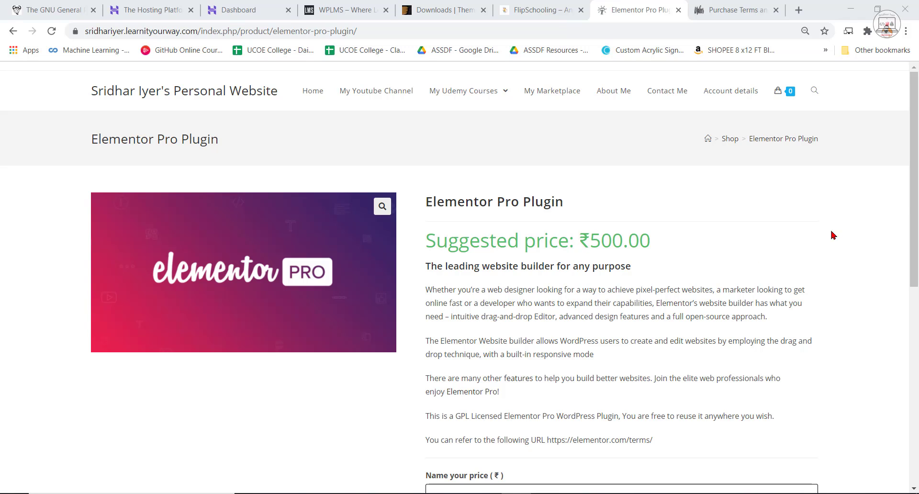
Name a price of 0.00 for the Elementor Pro Plugin and add it to the cart.
scroll(896, 211, "down", 3)
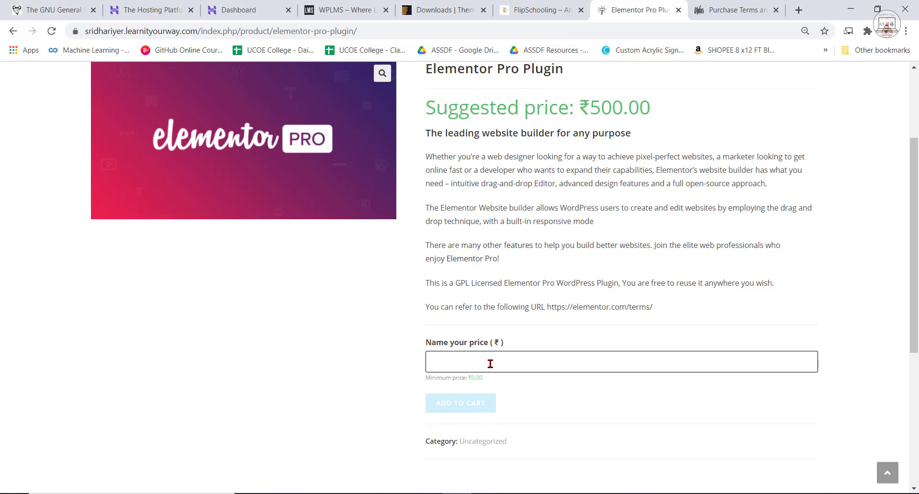
left_click(489, 363)
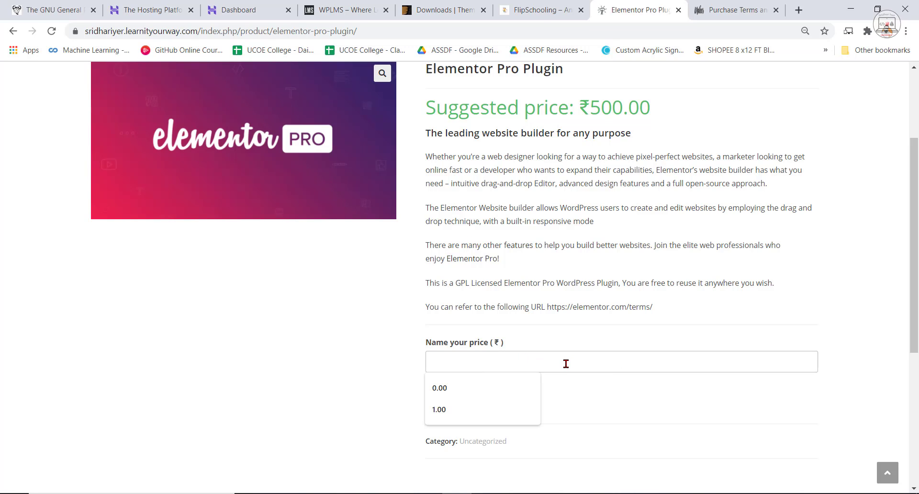
type("0")
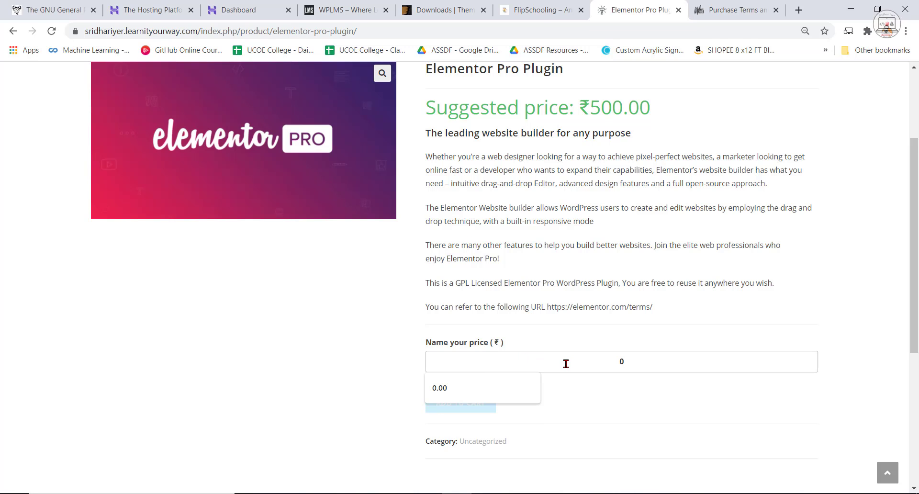
left_click(511, 391)
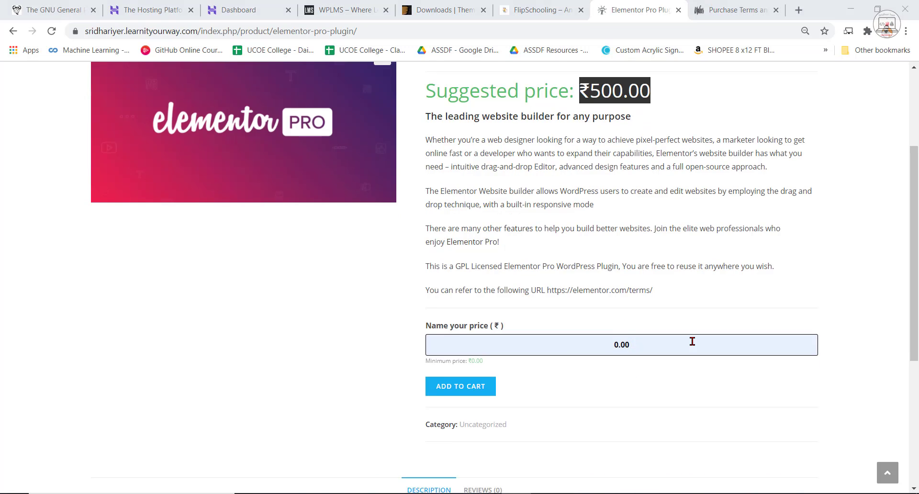
scroll(692, 343, "up", 2)
left_click_drag(642, 422, 619, 421)
left_click(635, 426)
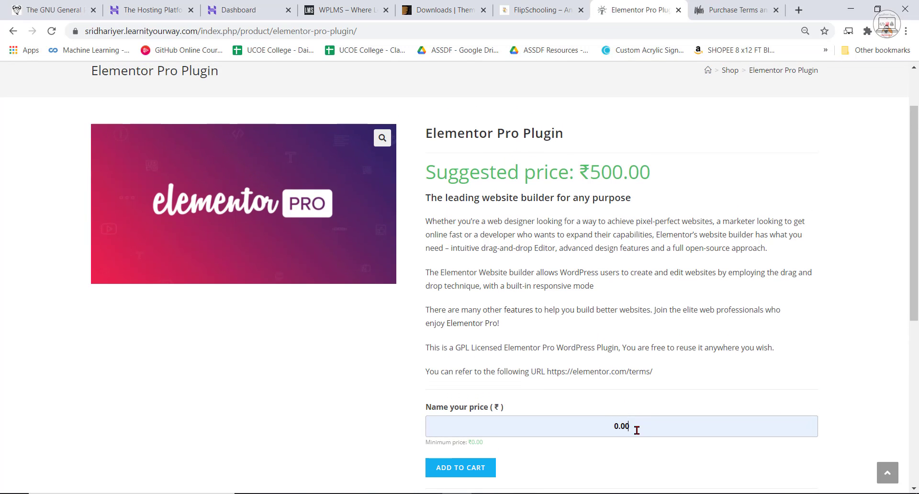
scroll(626, 427, "down", 1)
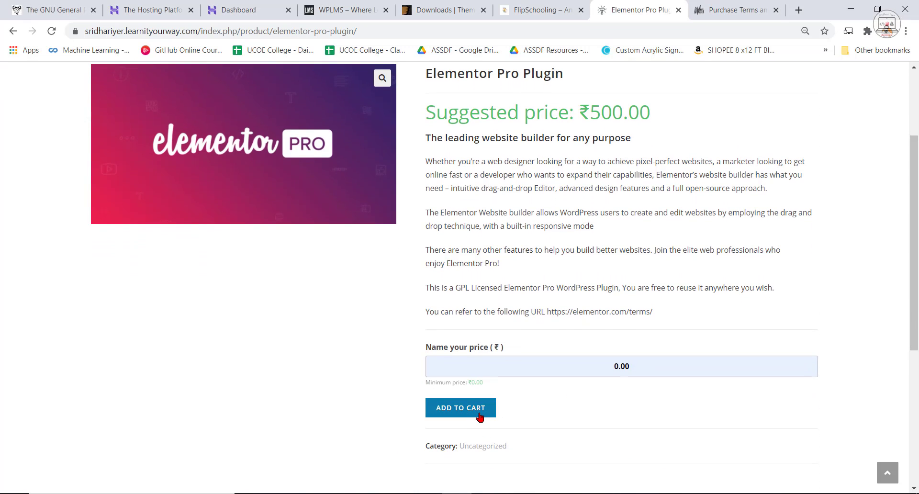
left_click(479, 414)
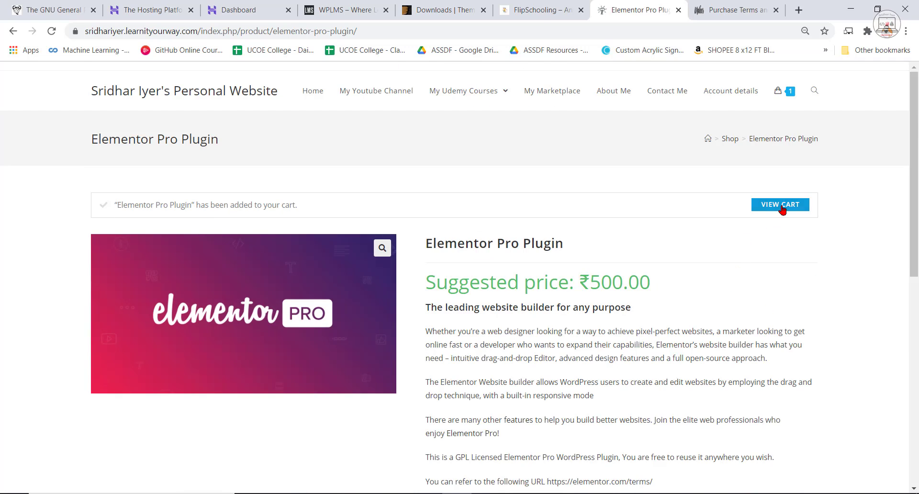
Proceed from the cart to checkout and log in as a returning customer.
mouse_move(784, 88)
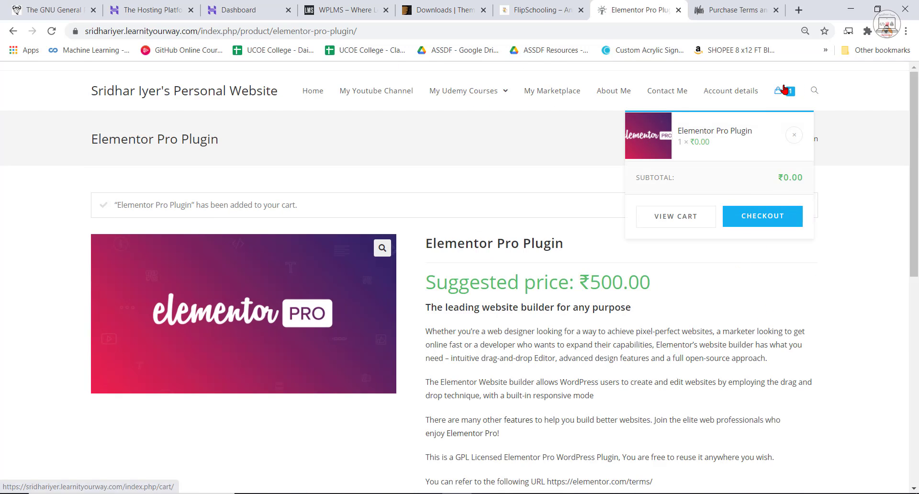
left_click(740, 218)
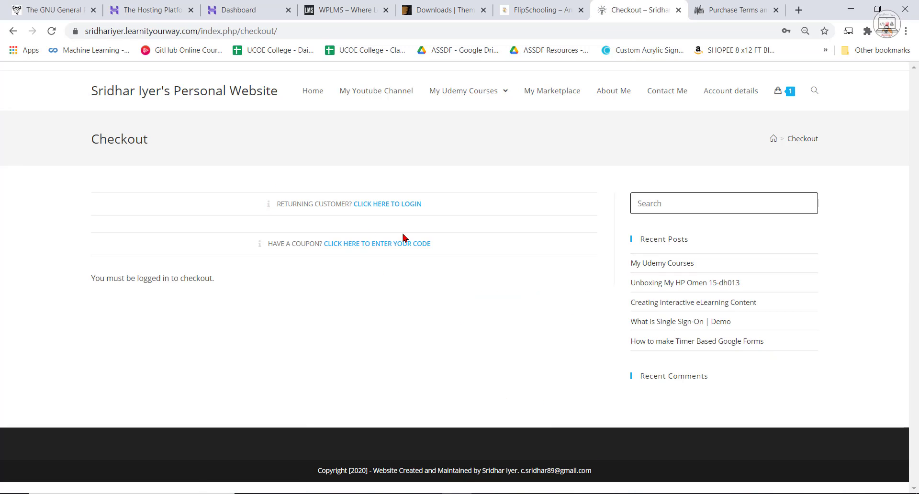
left_click(408, 204)
left_click(282, 344)
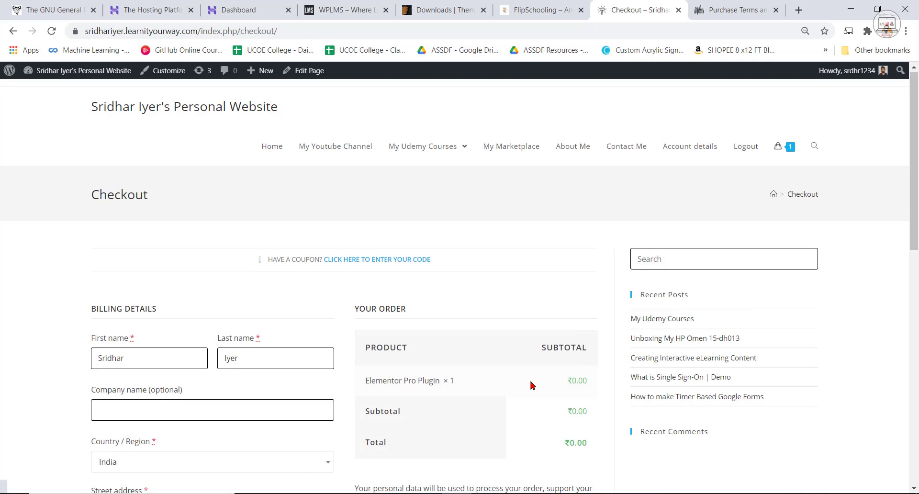
Place the order for the Elementor Pro Plugin and download the plugin file from the order received page.
scroll(531, 386, "down", 4)
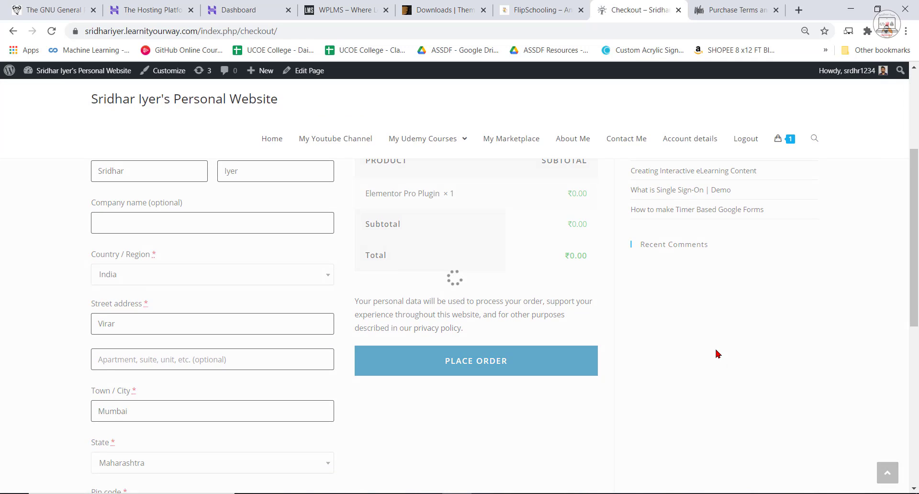
left_click(482, 376)
scroll(467, 253, "down", 6)
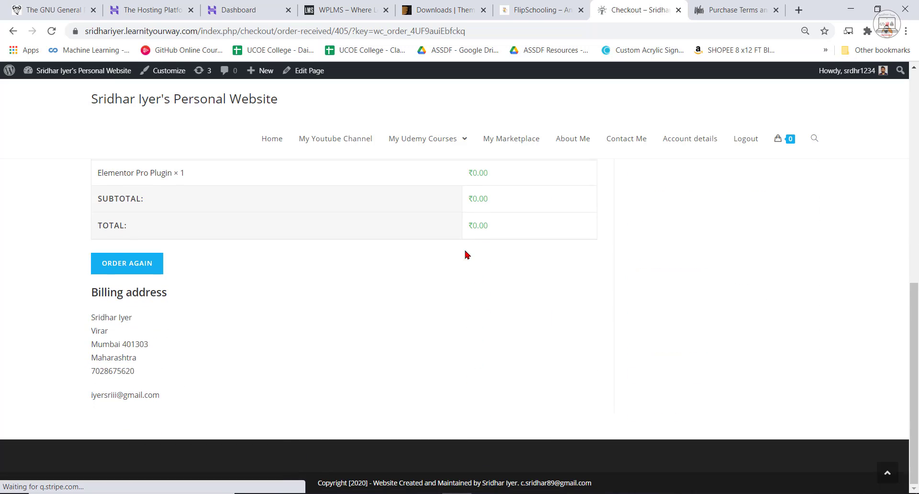
scroll(467, 254, "up", 5)
left_click(476, 334)
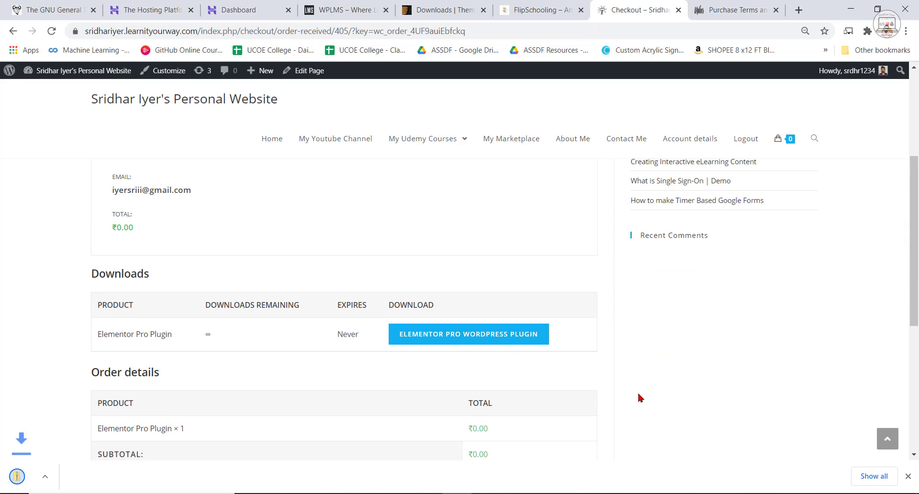
scroll(570, 330, "up", 4)
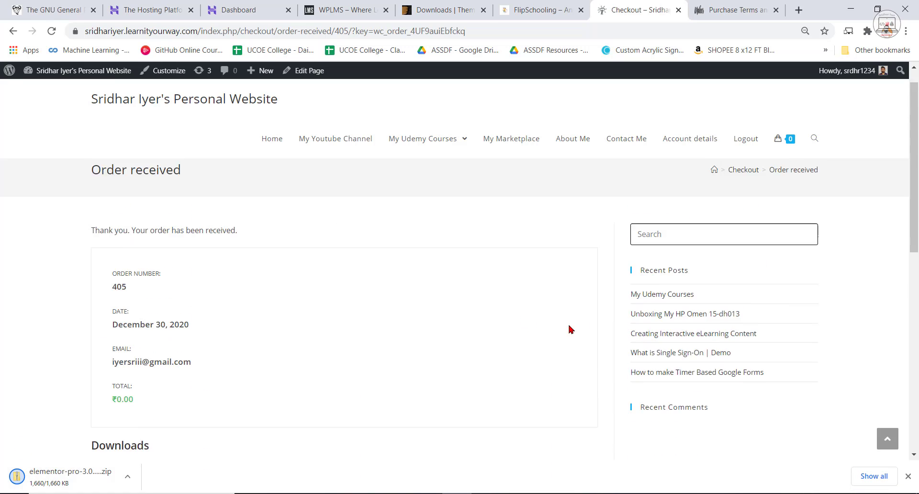
Reopen the Elementor Pro Plugin product from My Marketplace and review its suggested price and name-your-price field.
left_click(511, 153)
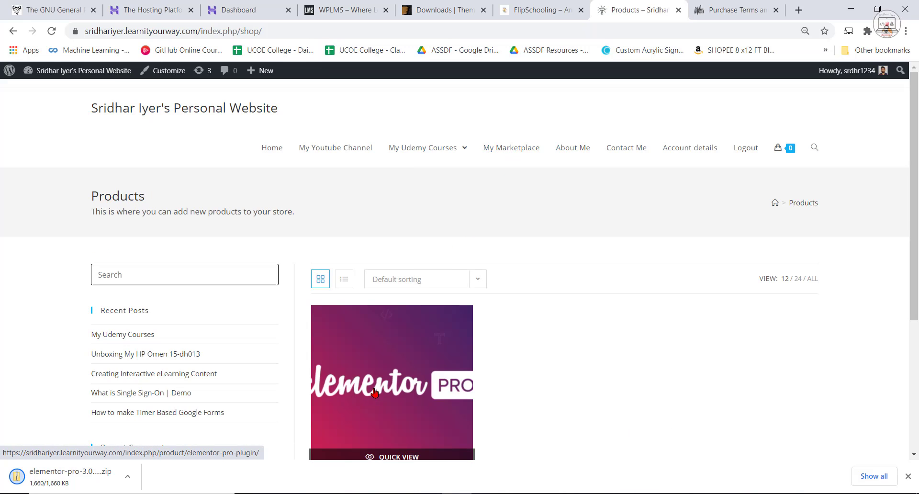
left_click(375, 393)
left_click_drag(588, 298, 659, 308)
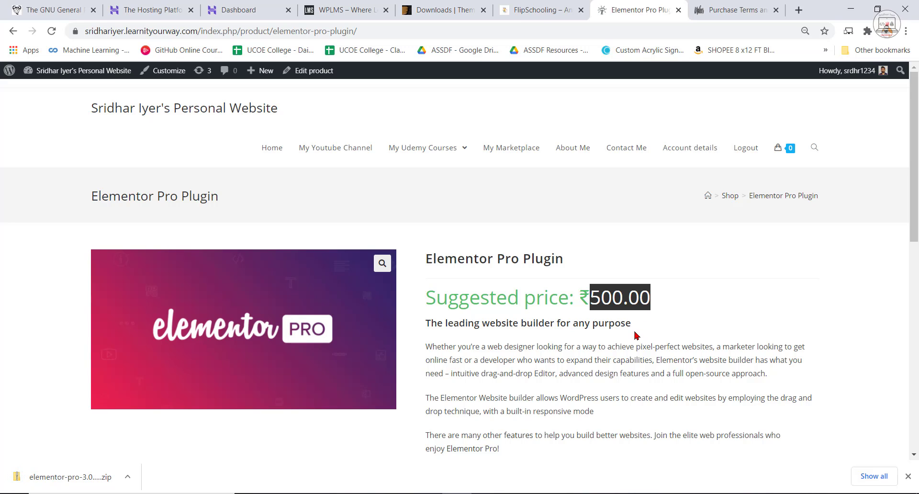
scroll(639, 331, "down", 4)
left_click(496, 345)
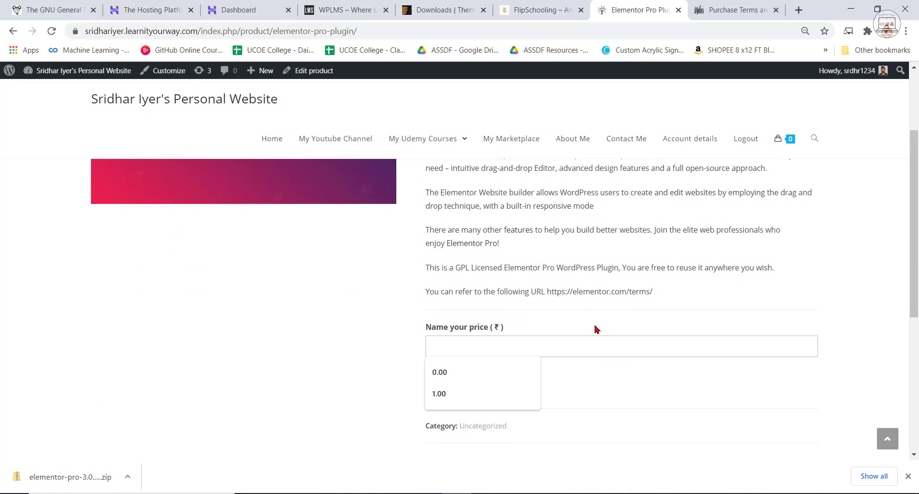
scroll(657, 338, "up", 4)
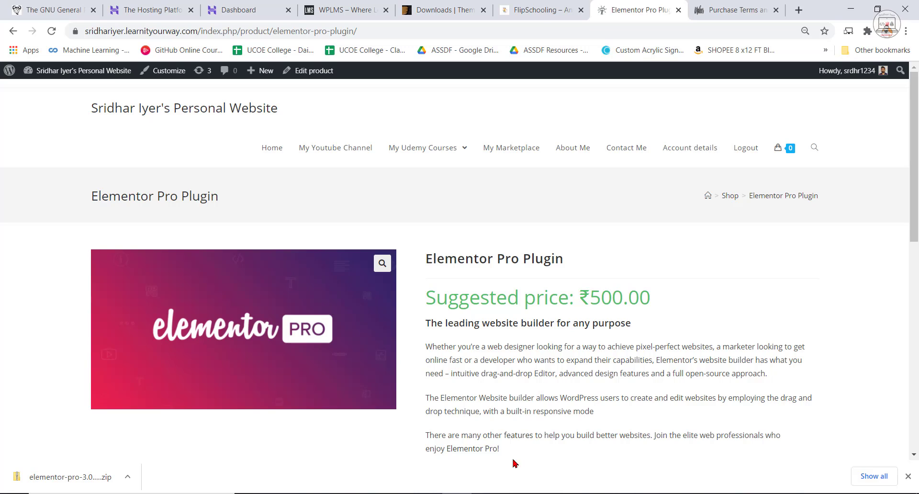
Download the installable WordPress file of the WPLMS theme from the ThemeForest downloads page.
left_click(365, 6)
left_click(450, 10)
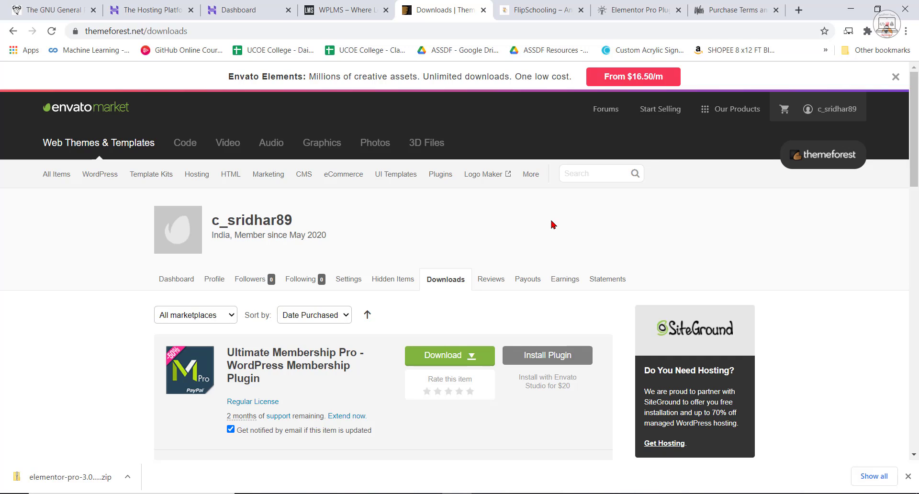
left_click(908, 477)
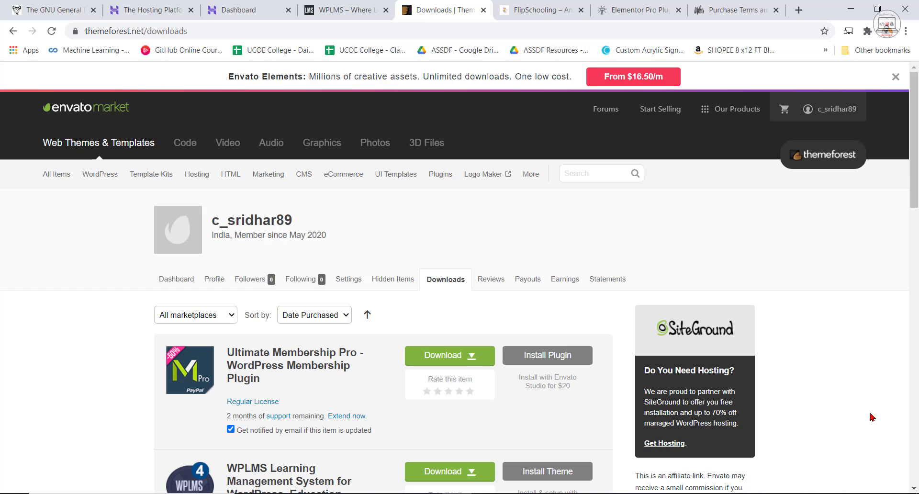
scroll(847, 486, "down", 3)
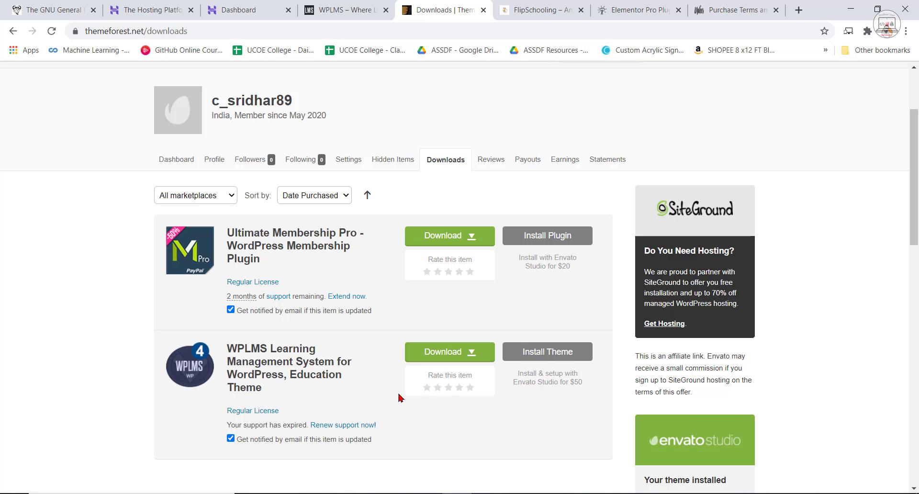
left_click(466, 356)
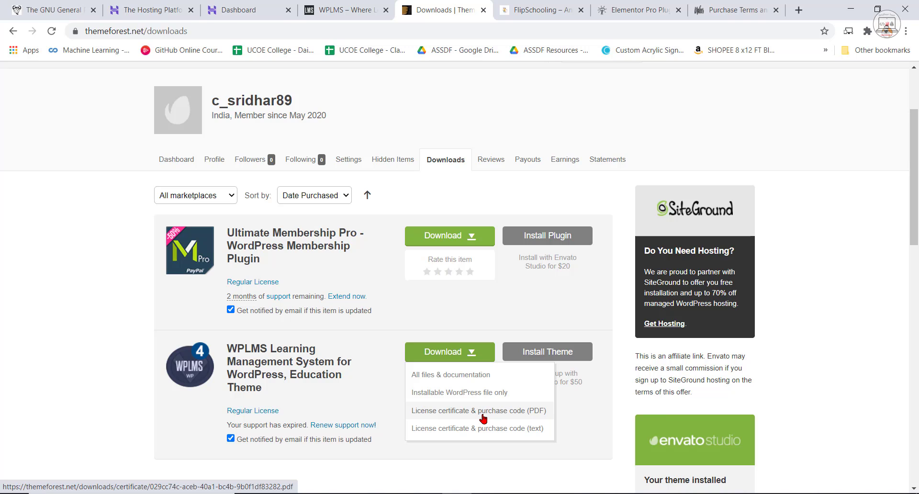
left_click(499, 393)
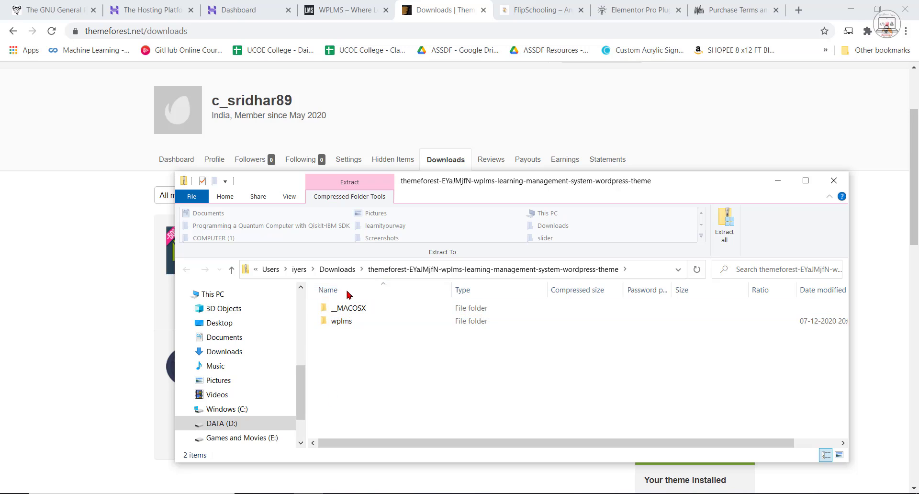
Examine the contents of the wplms folder inside the downloaded theme archive, then close the archive window.
double_click(344, 322)
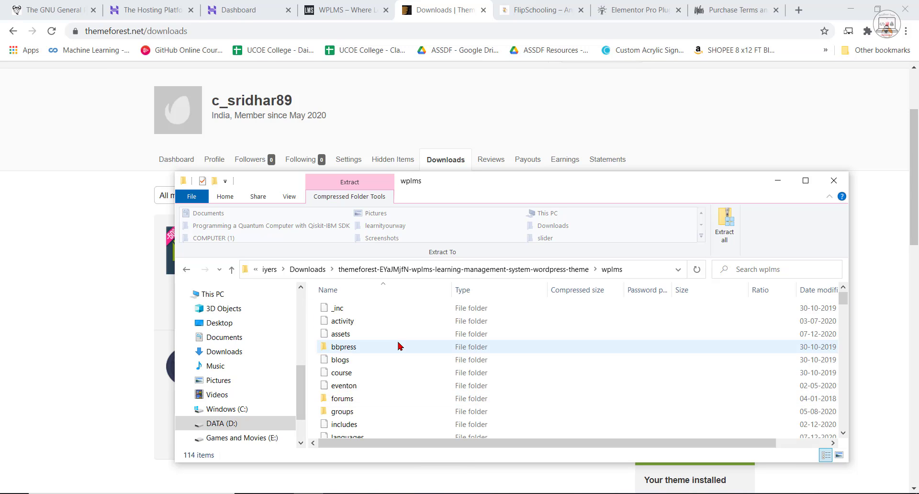
scroll(401, 346, "down", 10)
scroll(469, 407, "up", 5)
scroll(474, 408, "up", 5)
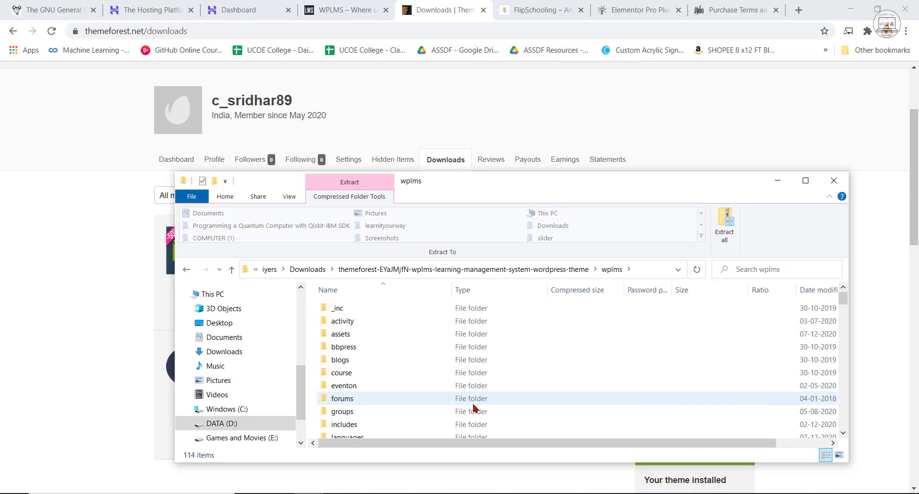
left_click(834, 181)
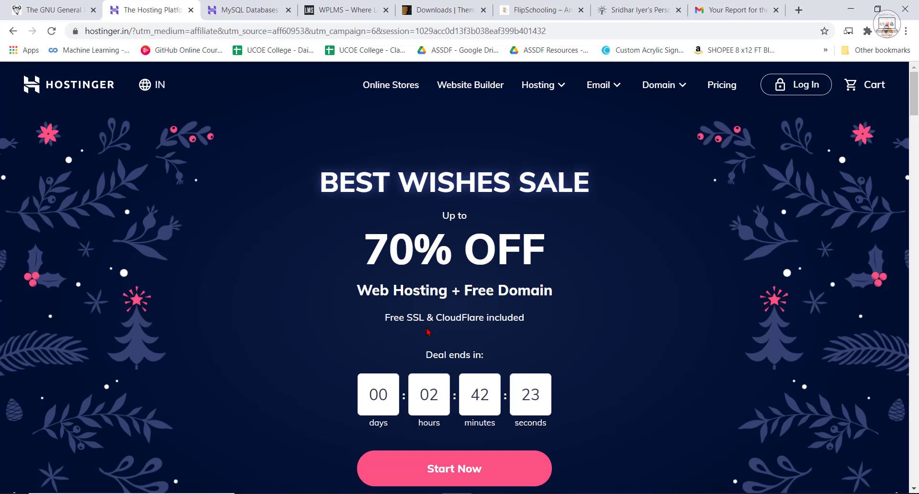
View the FlipSchooling site, then load learnityourway.com in place of its personal-website subdomain and look over its home page.
left_click(541, 10)
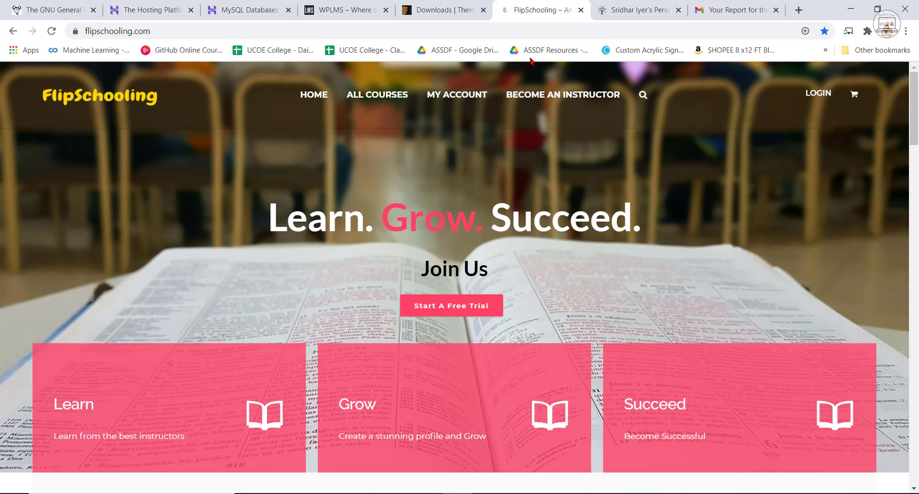
key("ctrl+Tab")
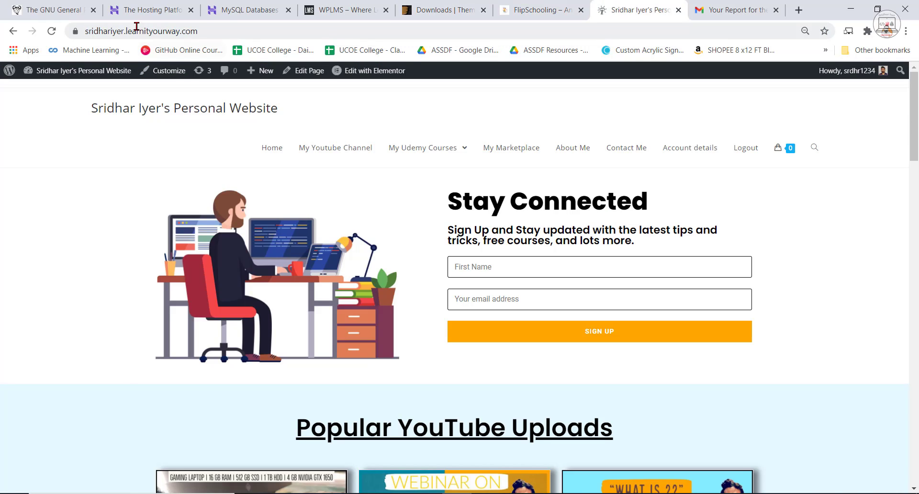
left_click_drag(127, 30, 59, 38)
key("BackSpace")
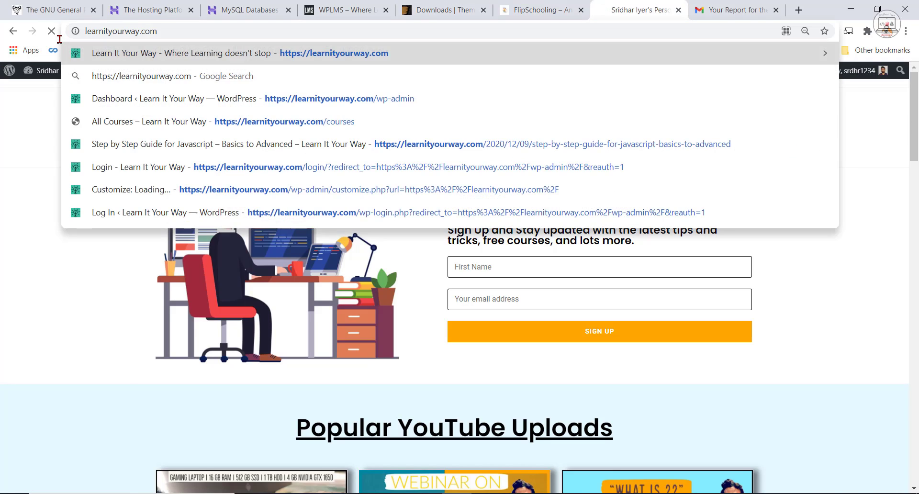
key("Return")
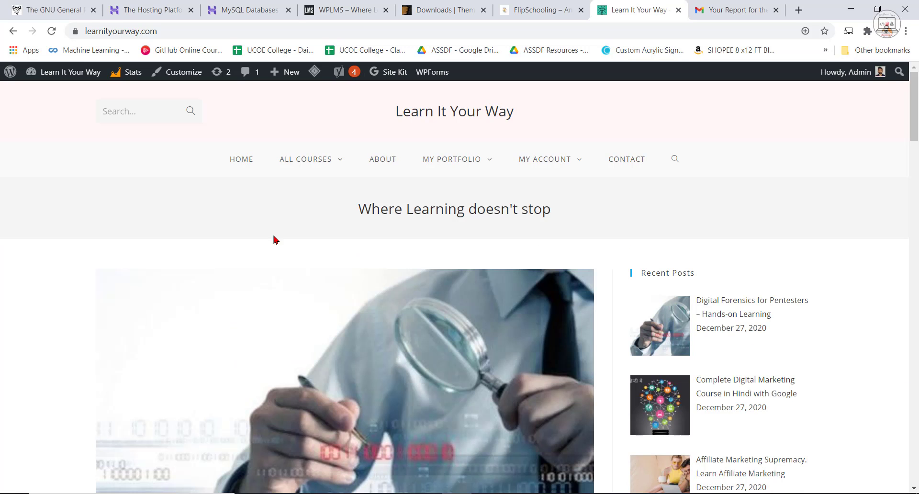
scroll(441, 342, "down", 6)
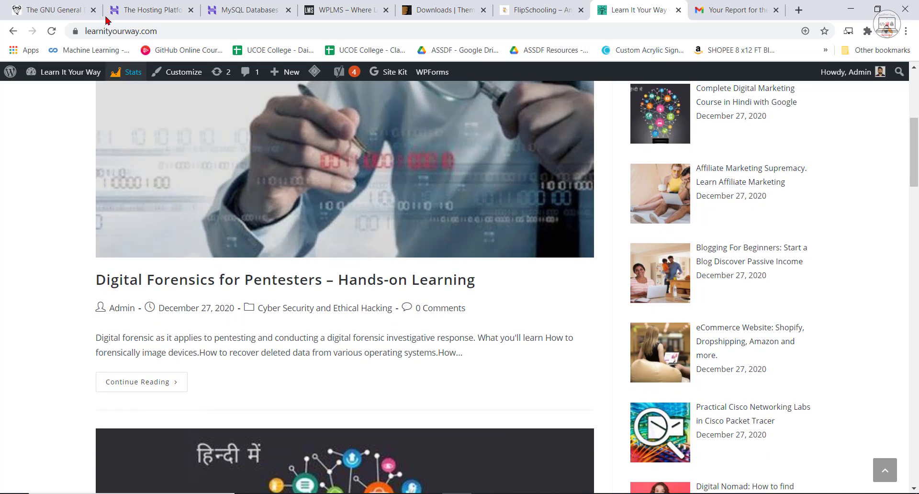
Review the prices and main features of Hostinger's Single, Premium and Business web hosting plans.
left_click(125, 9)
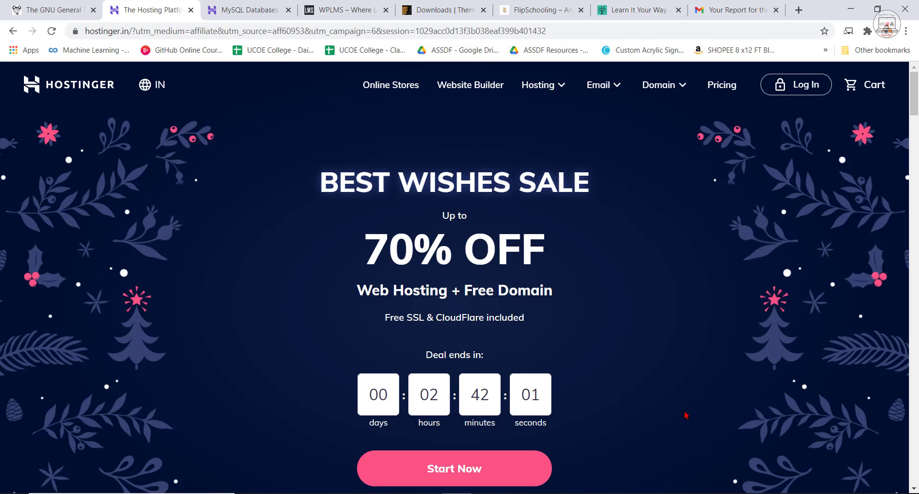
scroll(686, 416, "down", 6)
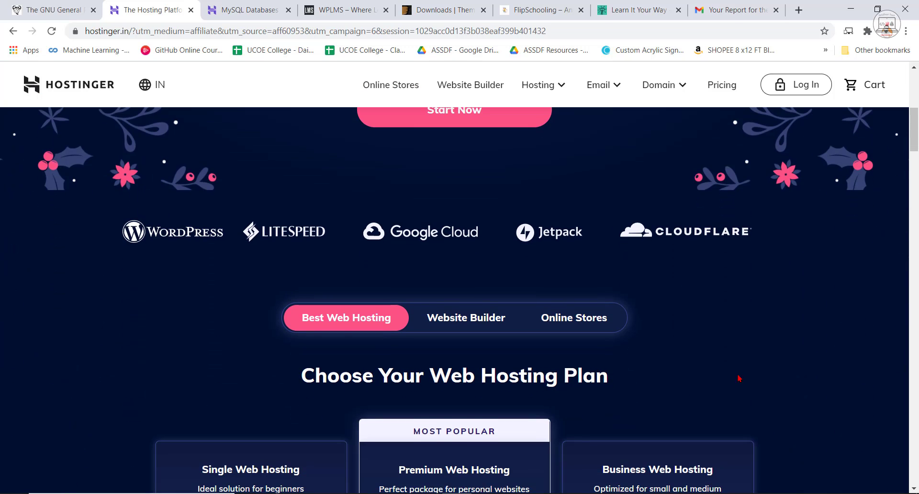
scroll(717, 349, "down", 2)
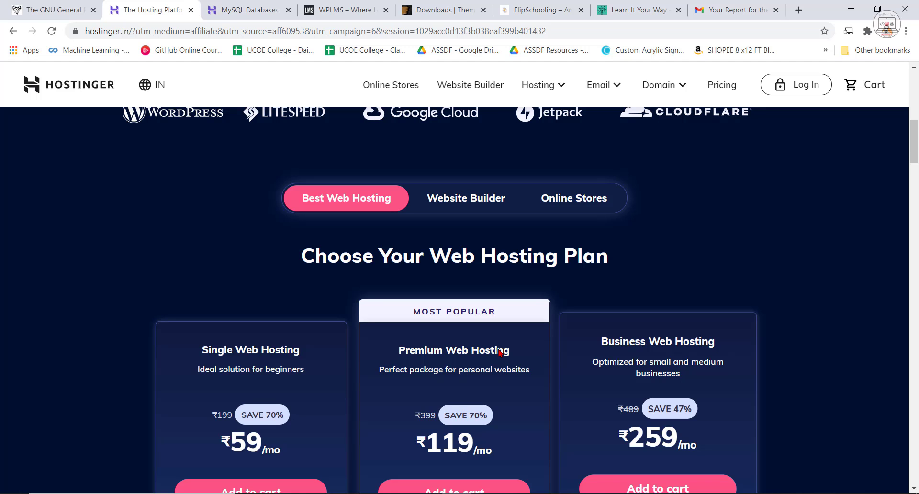
scroll(499, 352, "down", 4)
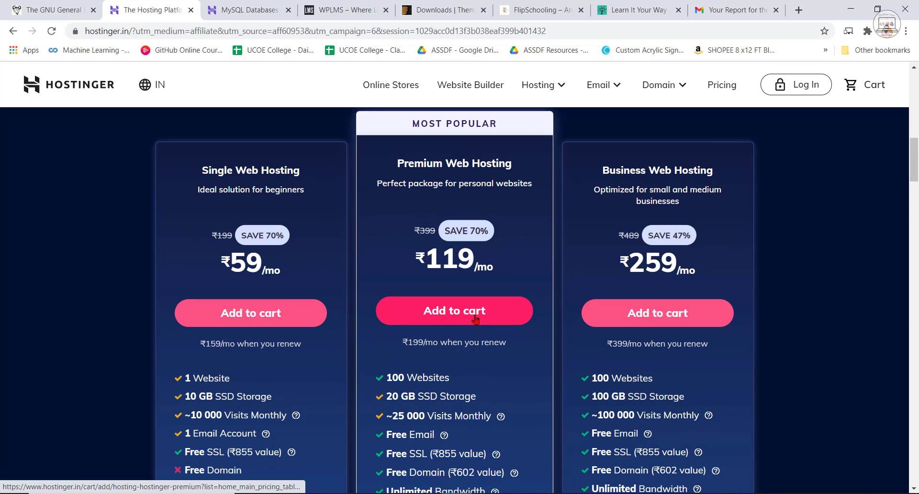
scroll(430, 378, "down", 1)
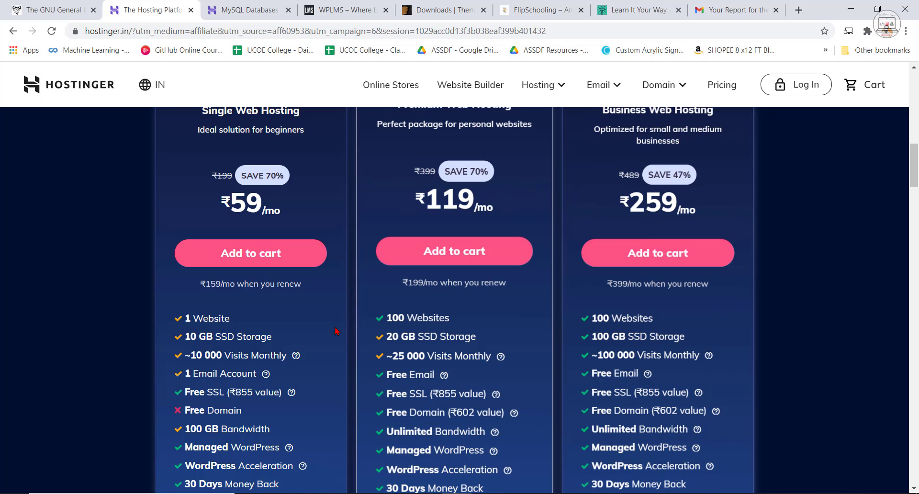
Examine the Single Web Hosting plan's website, storage and visit limits against those of the Premium and Business plans.
scroll(244, 269, "up", 1)
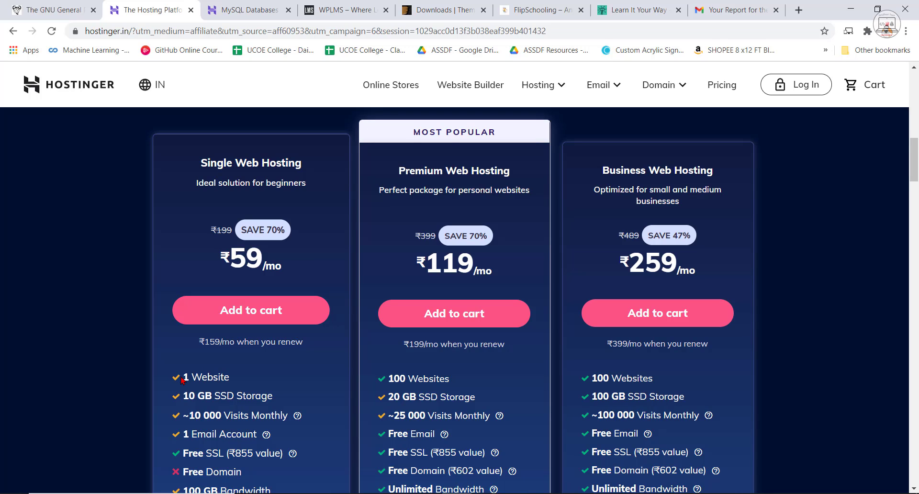
left_click_drag(235, 377, 158, 377)
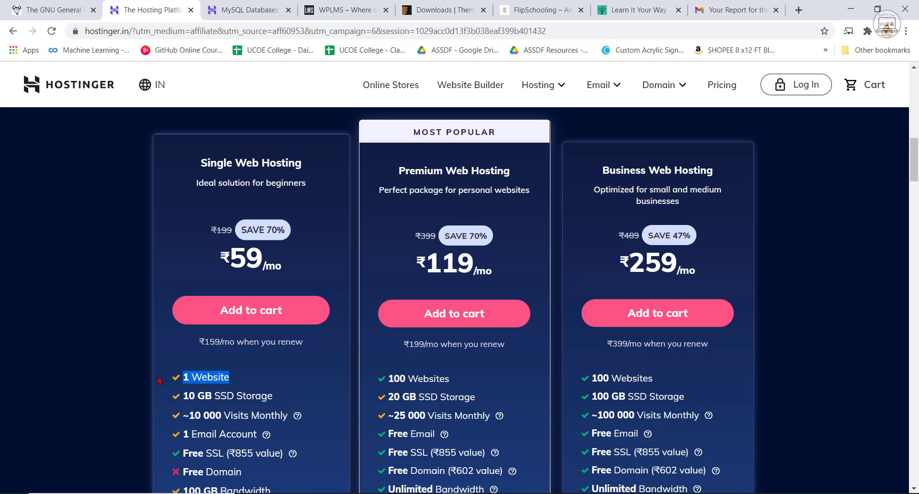
left_click_drag(234, 399, 179, 398)
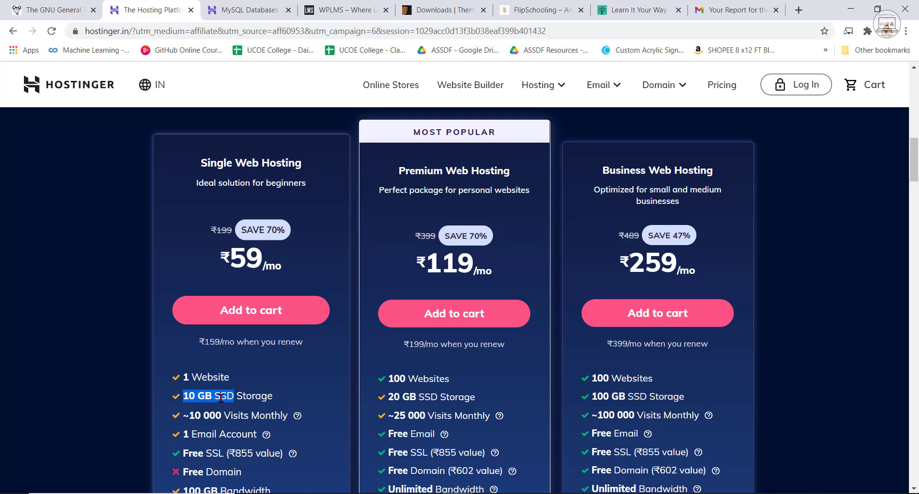
left_click(254, 414)
scroll(254, 414, "down", 3)
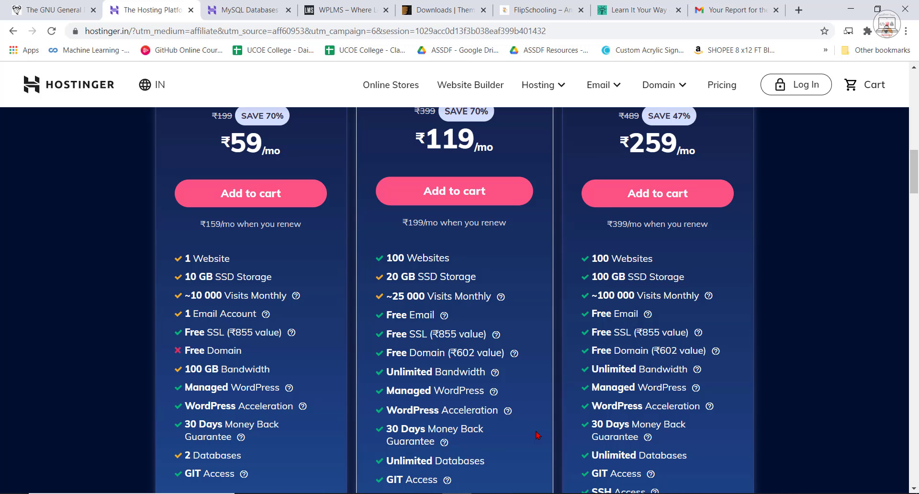
scroll(460, 413, "down", 1)
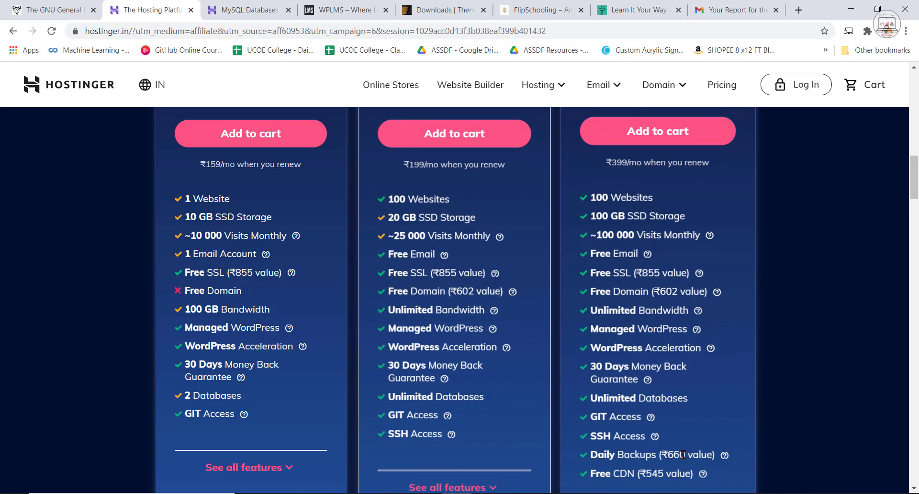
Expand the full feature lists of the hosting plans and compare their backups, CDN, Cloudflare nameservers, subdomains and FTP accounts.
scroll(479, 383, "down", 2)
left_click(463, 374)
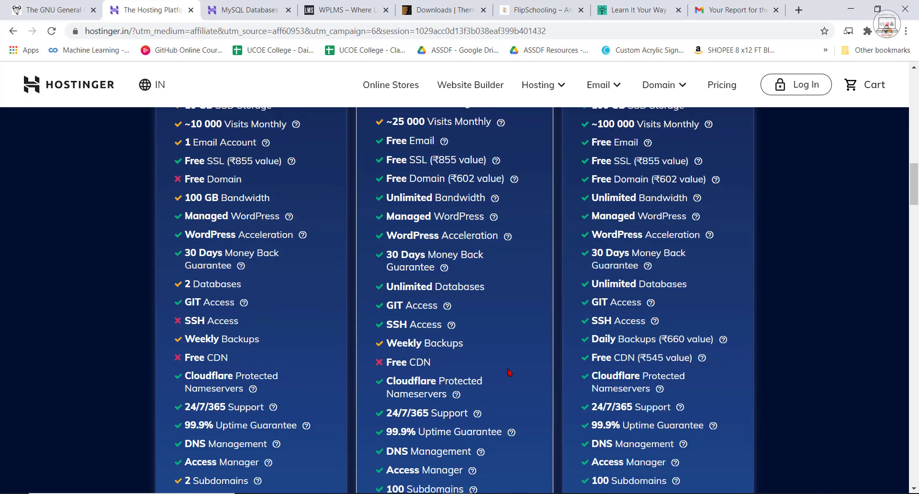
scroll(495, 378, "down", 3)
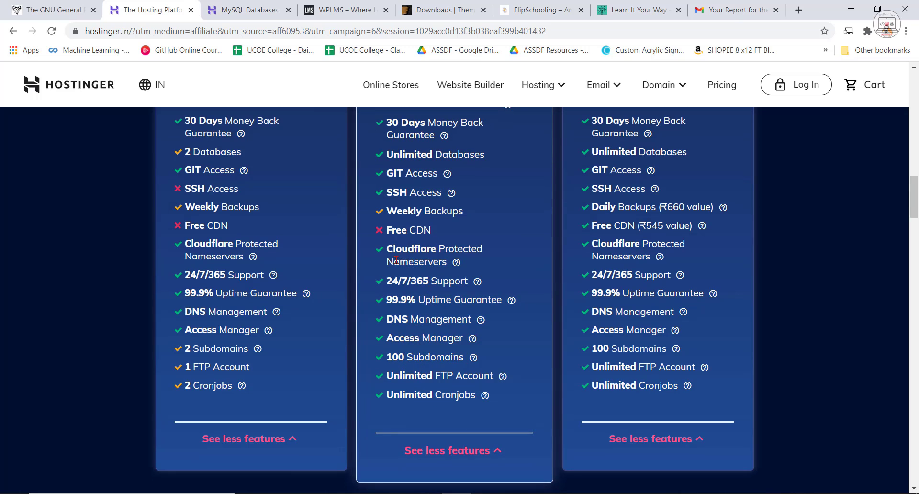
left_click_drag(448, 263, 383, 256)
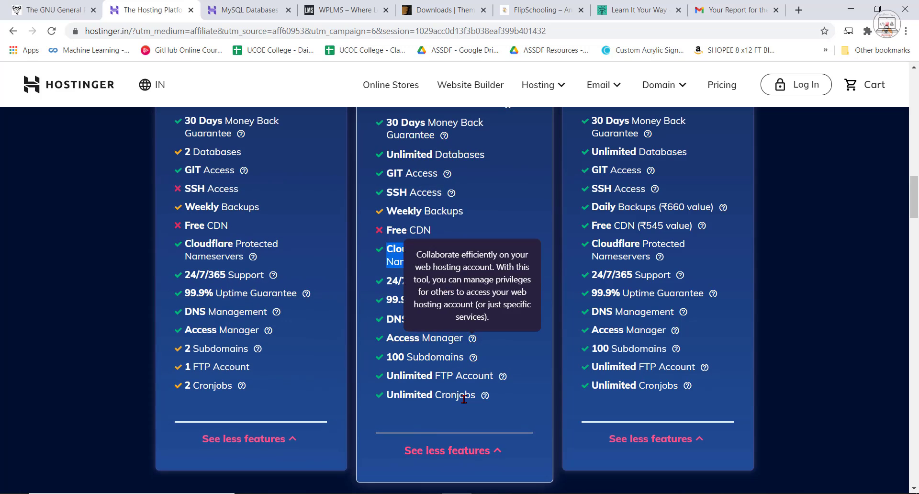
left_click(477, 388)
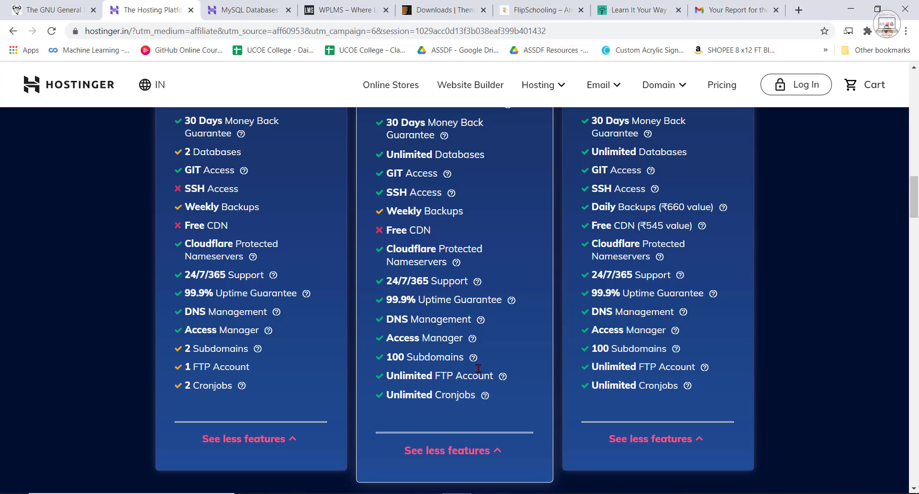
scroll(503, 337, "up", 2)
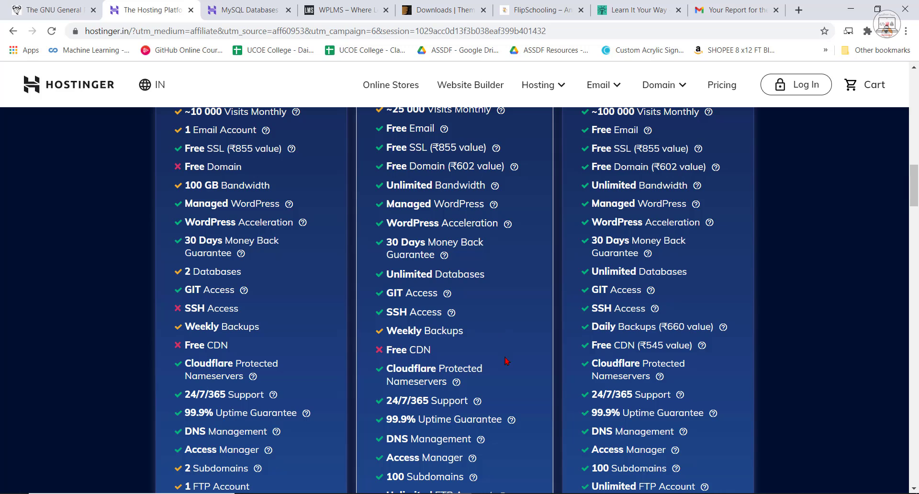
scroll(485, 414, "down", 1)
scroll(485, 414, "down", 2)
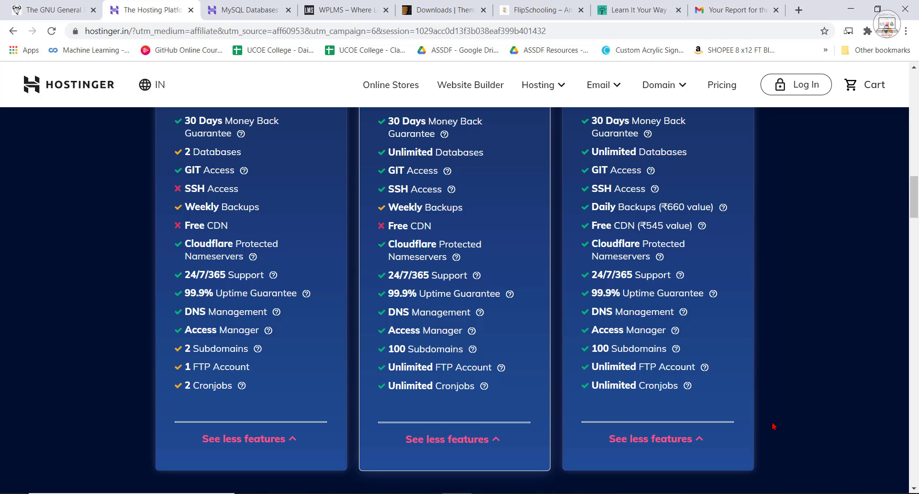
scroll(425, 364, "up", 7)
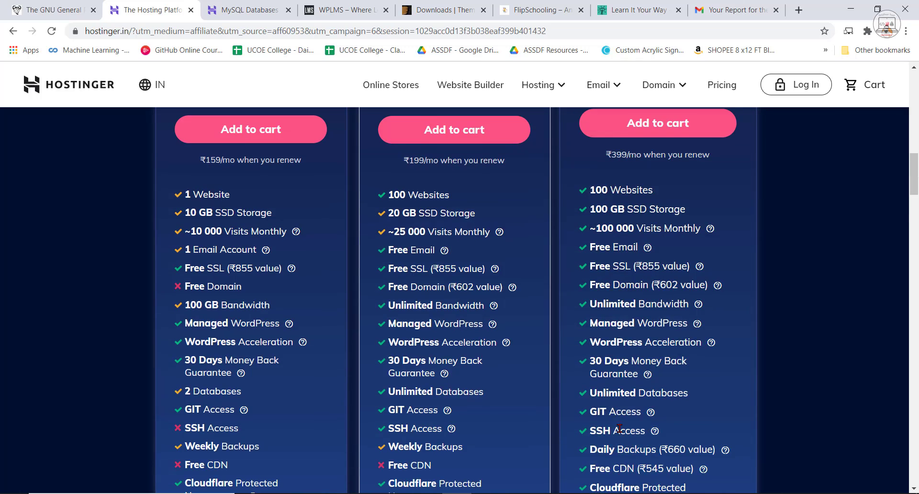
scroll(425, 364, "up", 2)
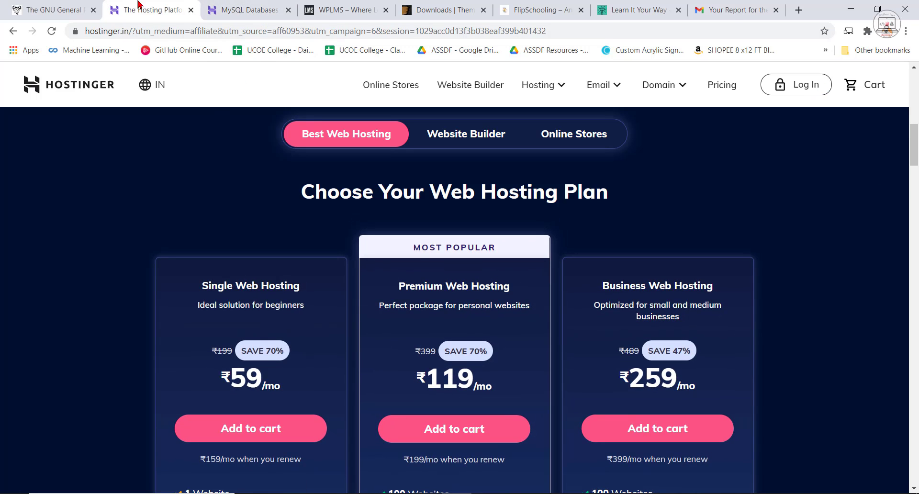
Open the learnityourway.com hosting account in Hostinger's hPanel and review its plan details and its WordPress, order, account and email tools.
left_click(235, 10)
left_click(320, 85)
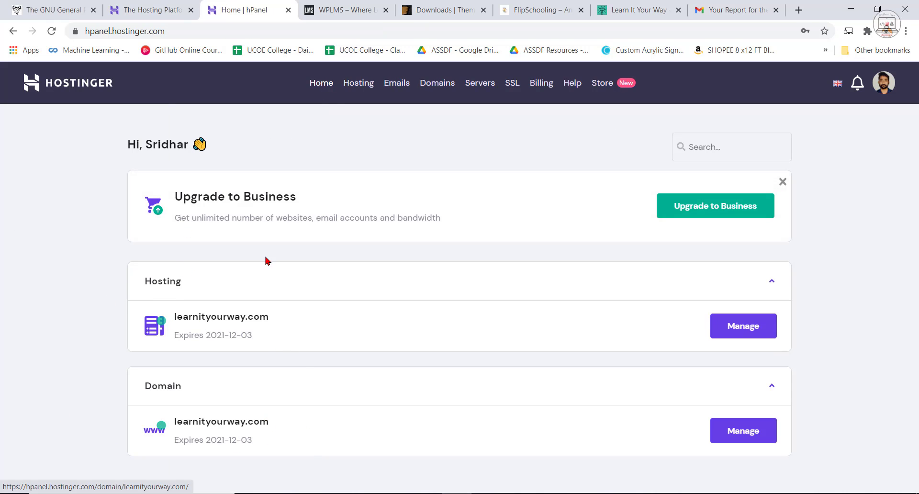
left_click(242, 324)
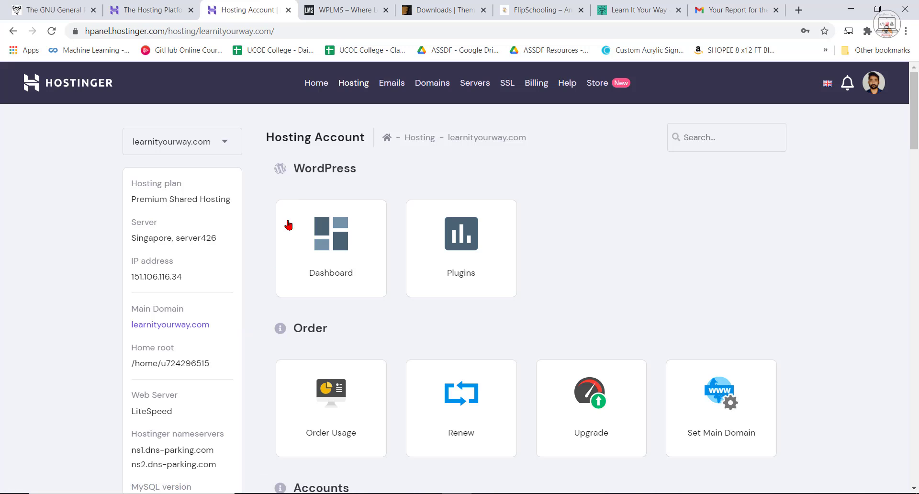
scroll(869, 479, "down", 5)
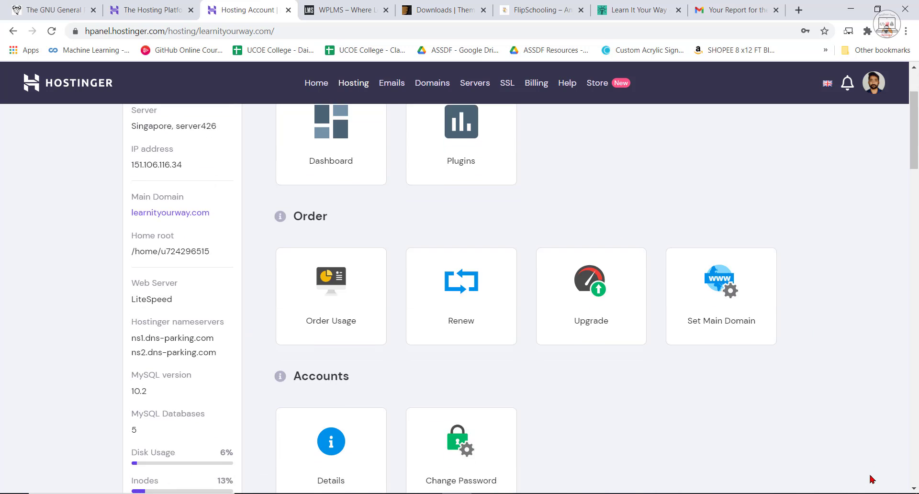
scroll(786, 365, "up", 5)
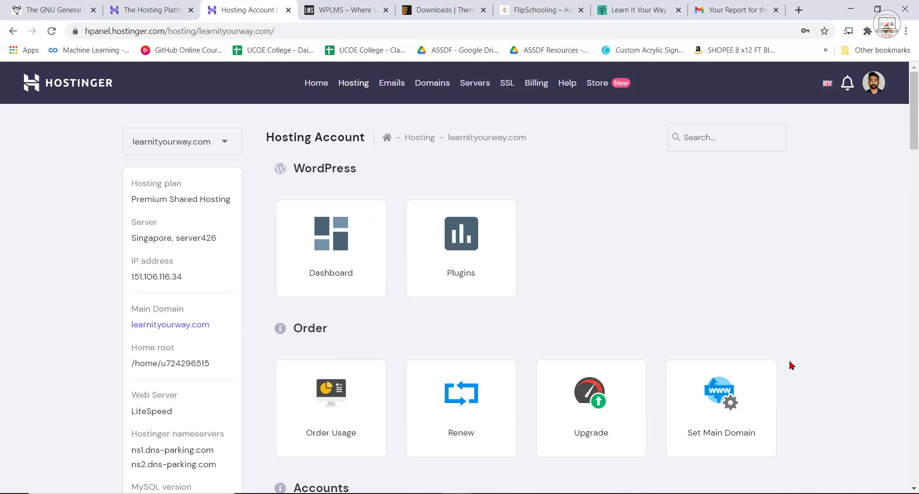
scroll(792, 366, "down", 1)
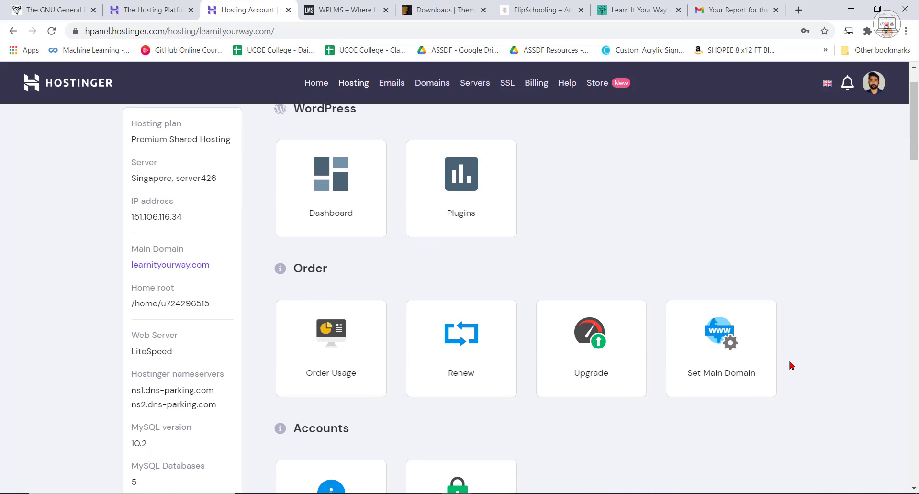
scroll(792, 366, "down", 5)
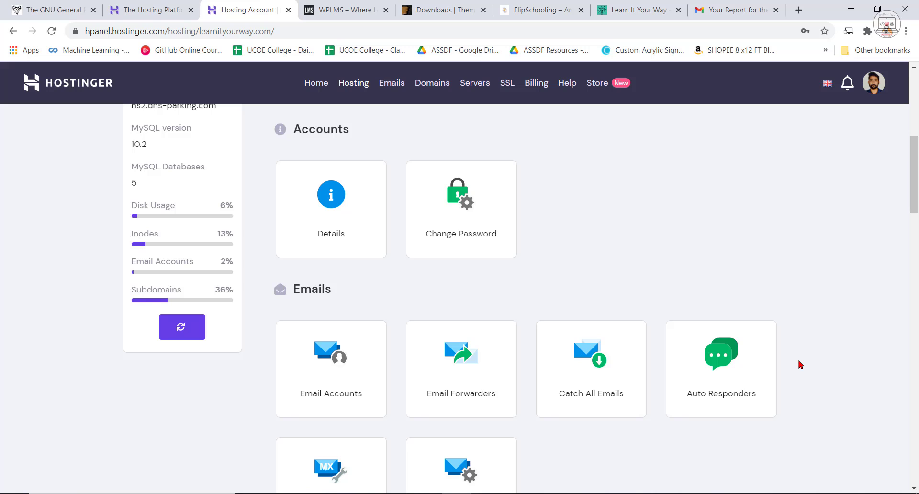
scroll(751, 368, "down", 2)
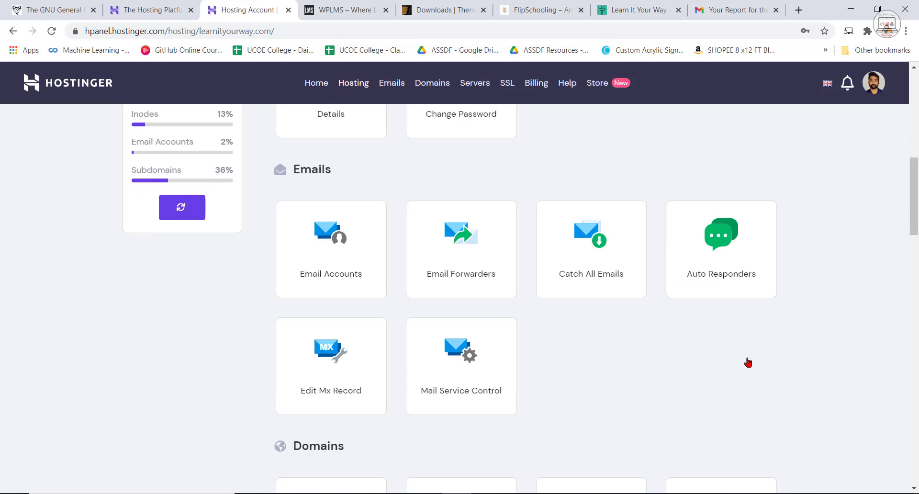
scroll(718, 379, "up", 6)
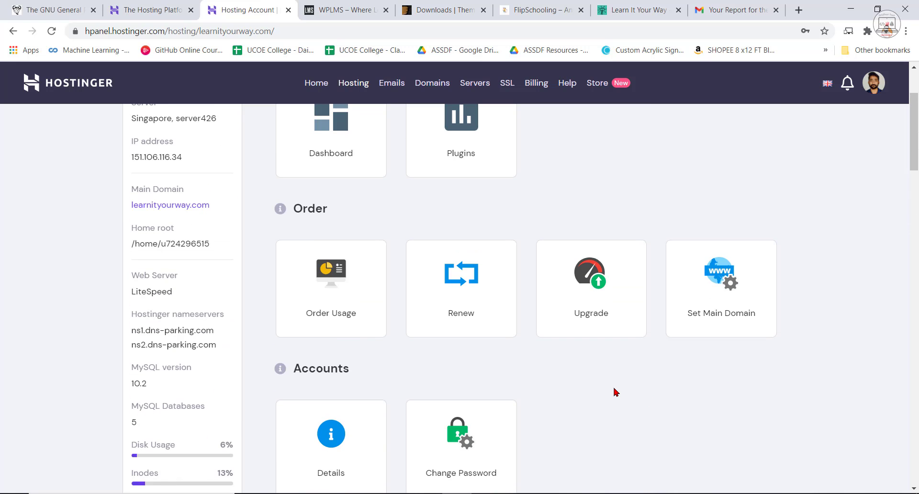
scroll(615, 393, "up", 2)
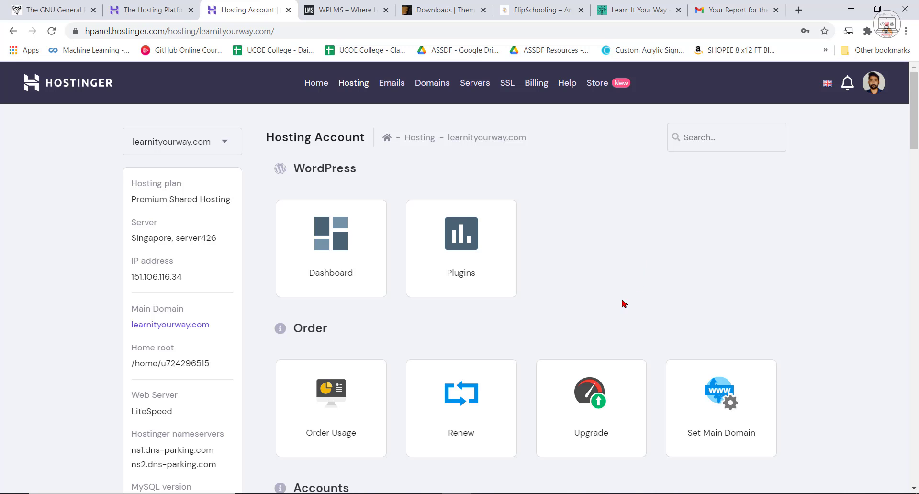
Open the subdomain settings of the learnityourway.com hosting account and review the list of current subdomains with their directories.
scroll(624, 304, "down", 10)
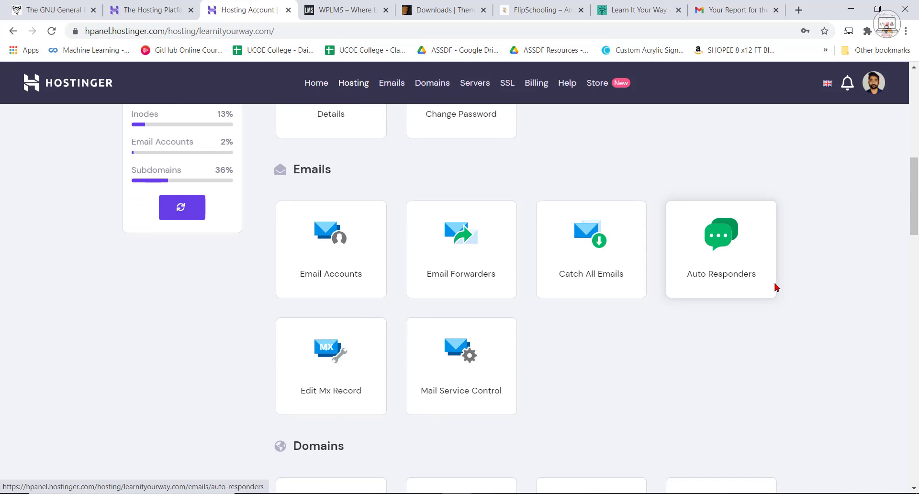
scroll(755, 316, "down", 2)
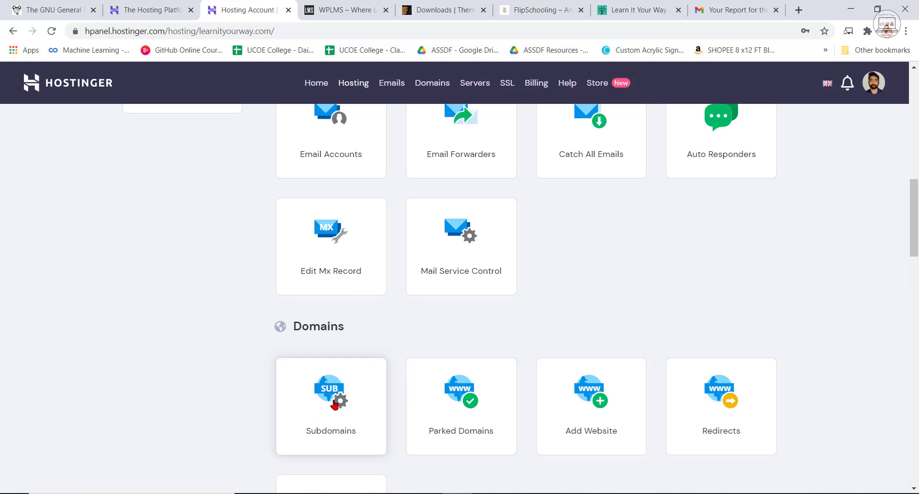
left_click(335, 410)
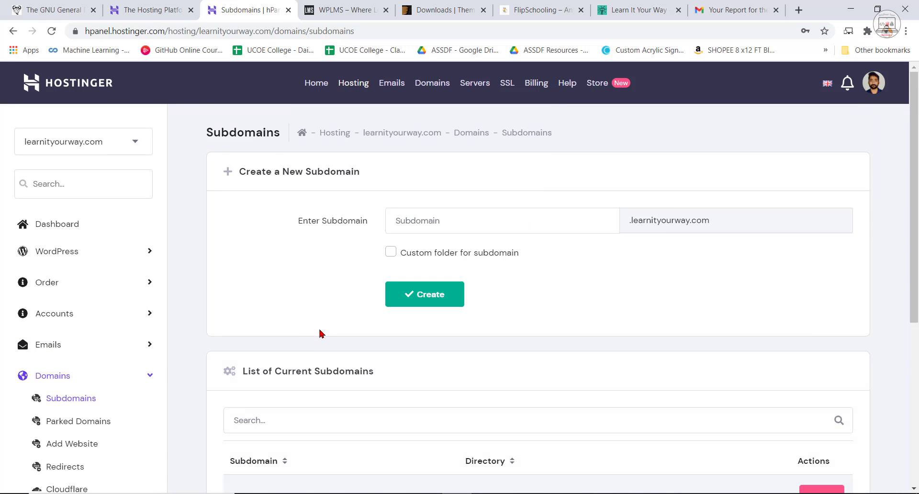
scroll(321, 332, "down", 6)
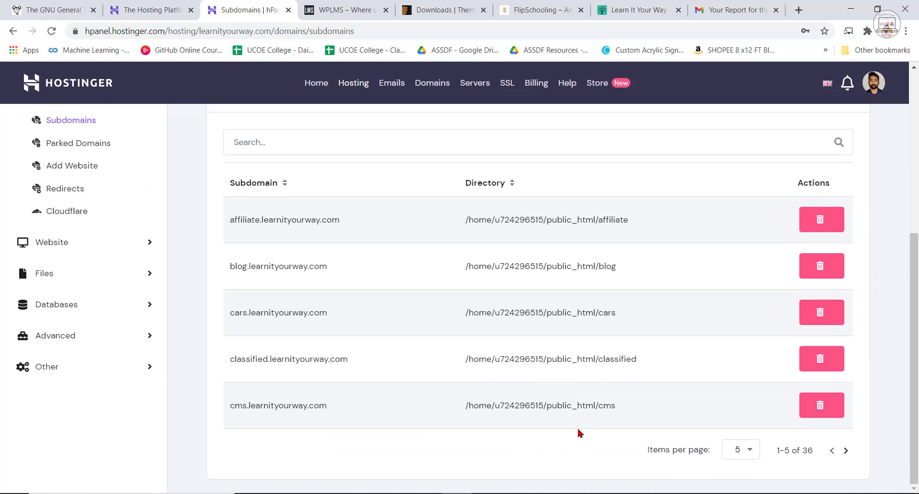
scroll(598, 407, "up", 5)
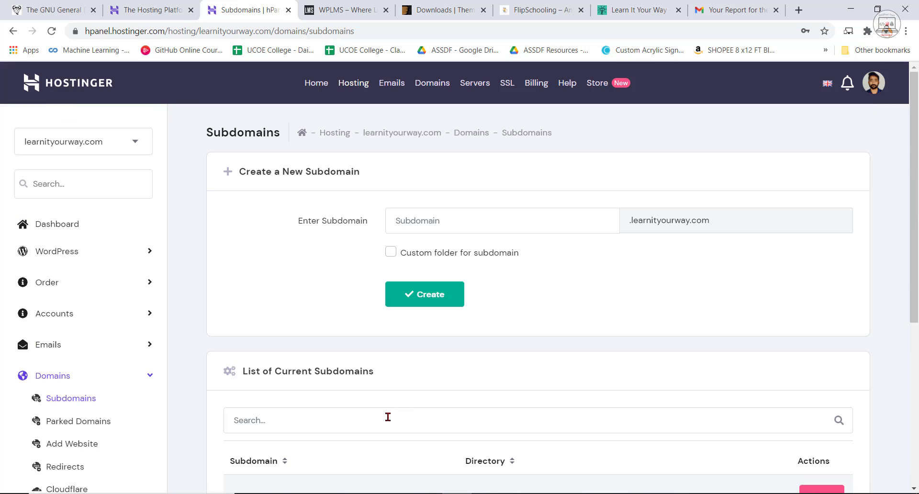
Search the current subdomains for "lms", examine the matching entry and clear the search.
left_click(383, 420)
type("lms")
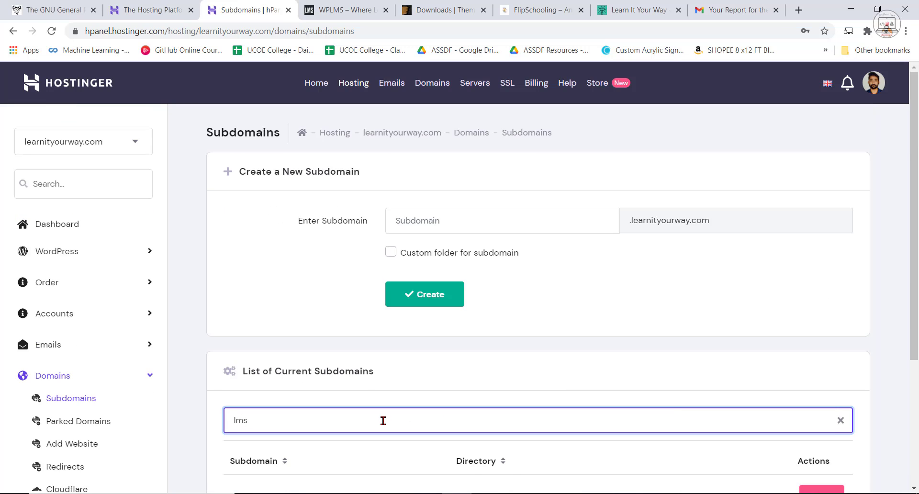
scroll(383, 420, "down", 4)
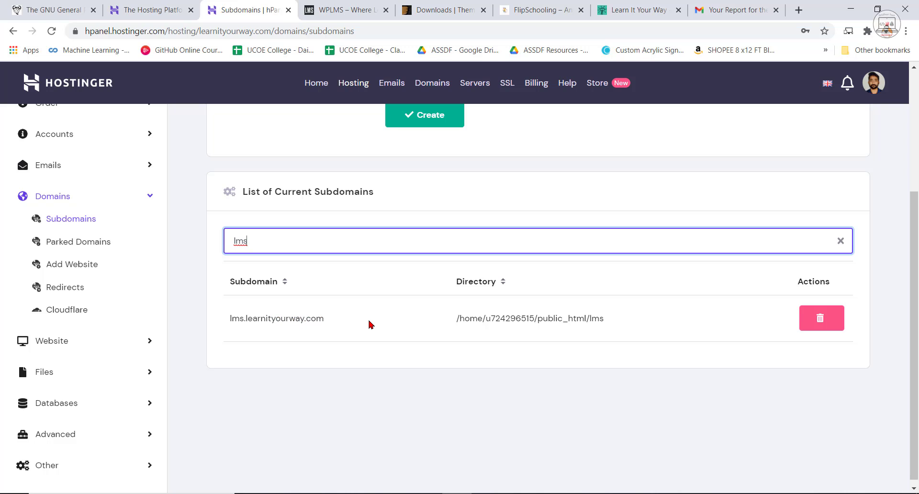
scroll(561, 387, "up", 4)
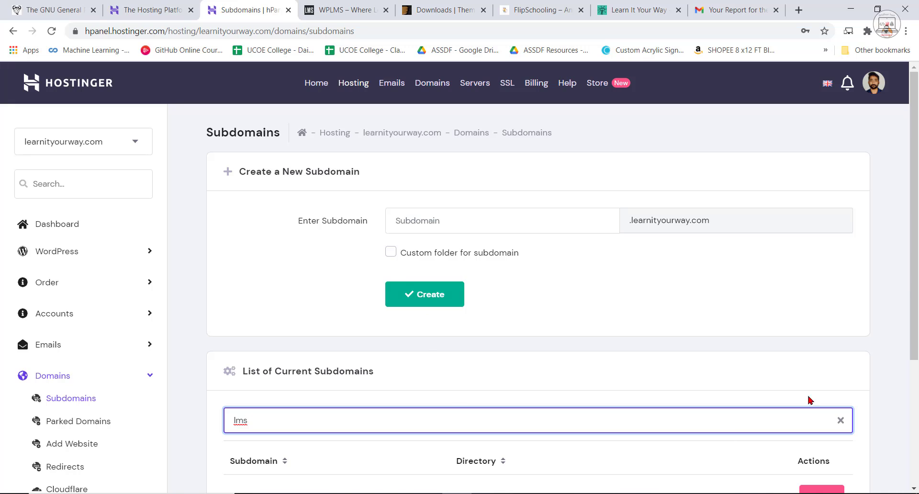
left_click(840, 423)
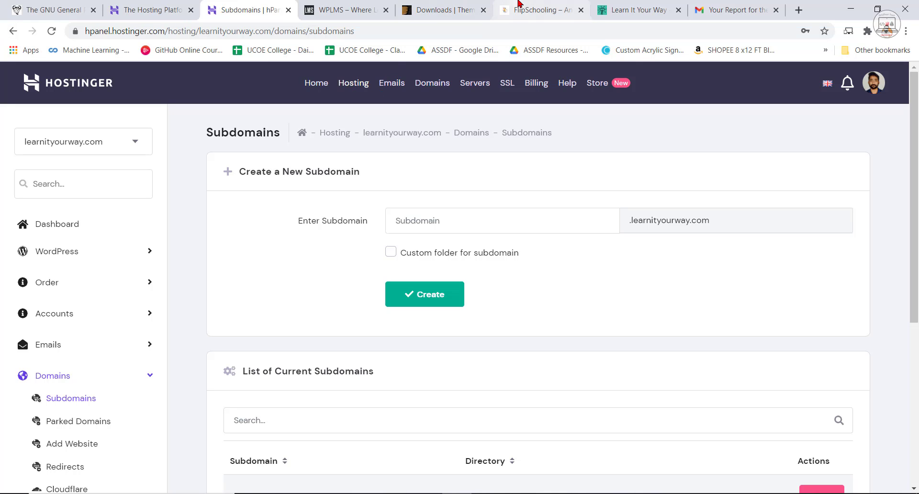
Inspect the connection security details of the learnityourway.com site, and view the FlipSchooling home page.
left_click(628, 10)
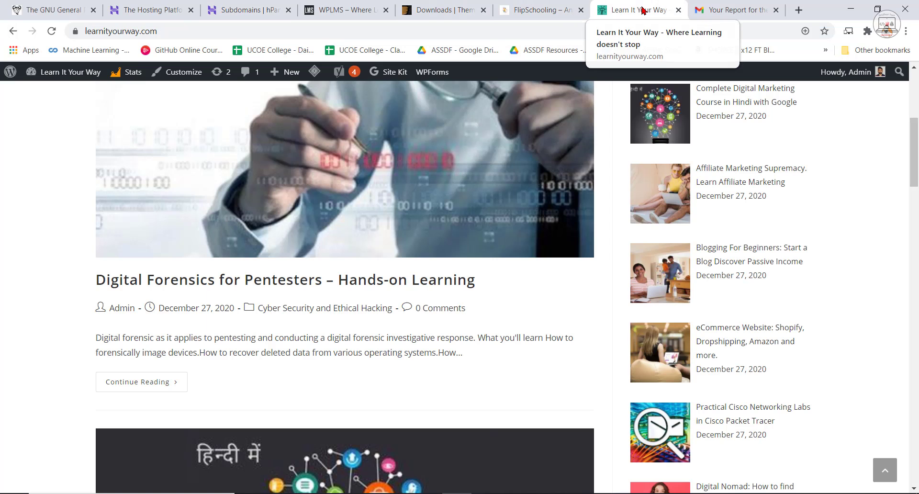
left_click(75, 32)
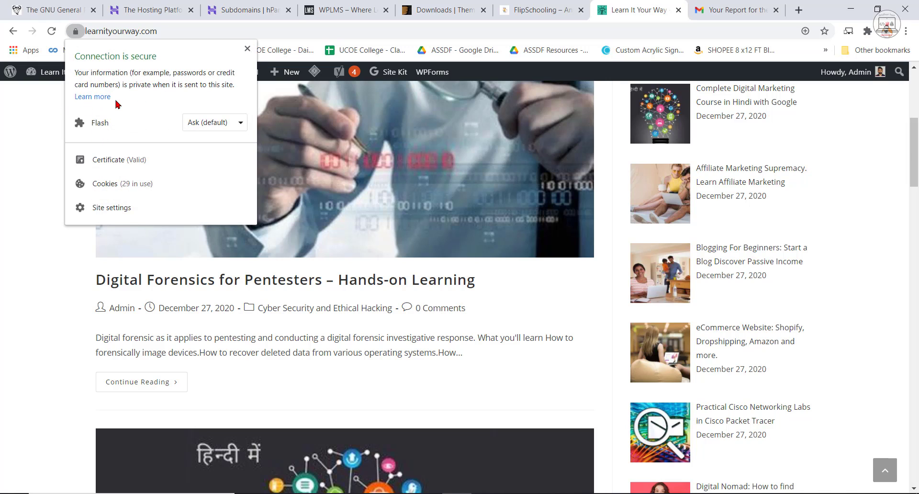
left_click(248, 48)
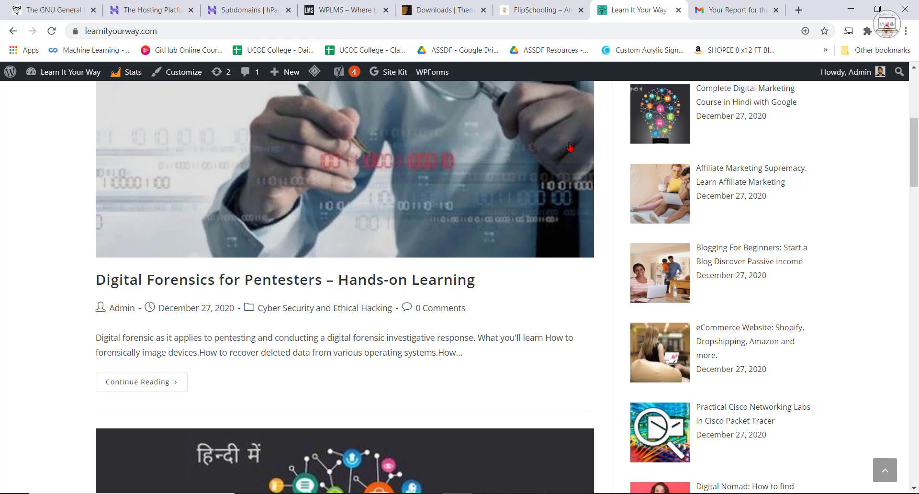
left_click(539, 10)
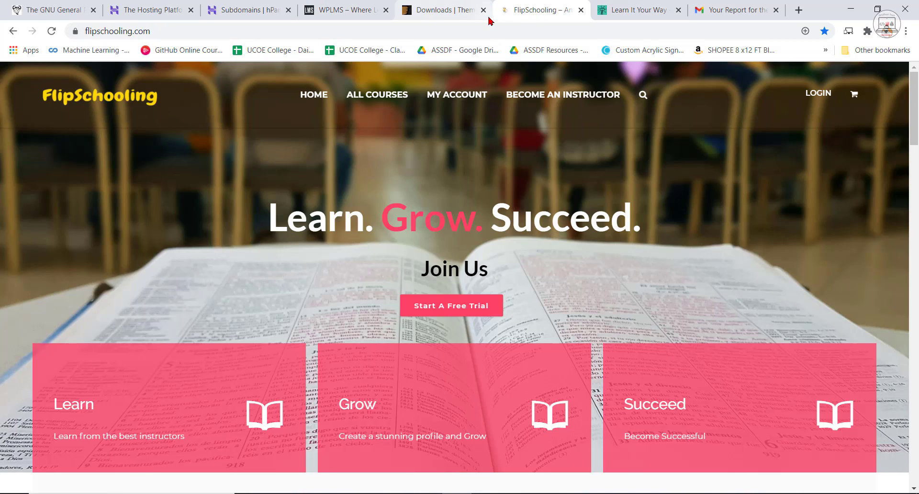
Open the SSL certificates overview in Hostinger's hPanel and review the certificates' status, hostnames and creation dates.
left_click(263, 14)
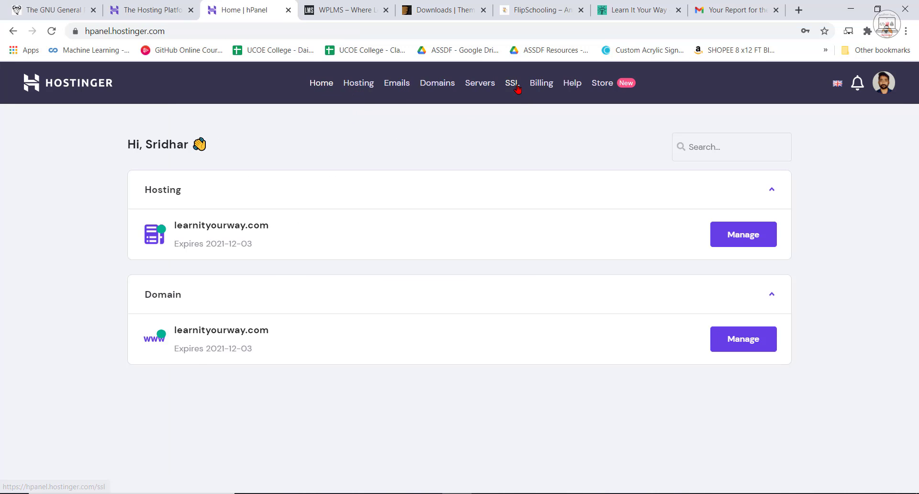
left_click(510, 83)
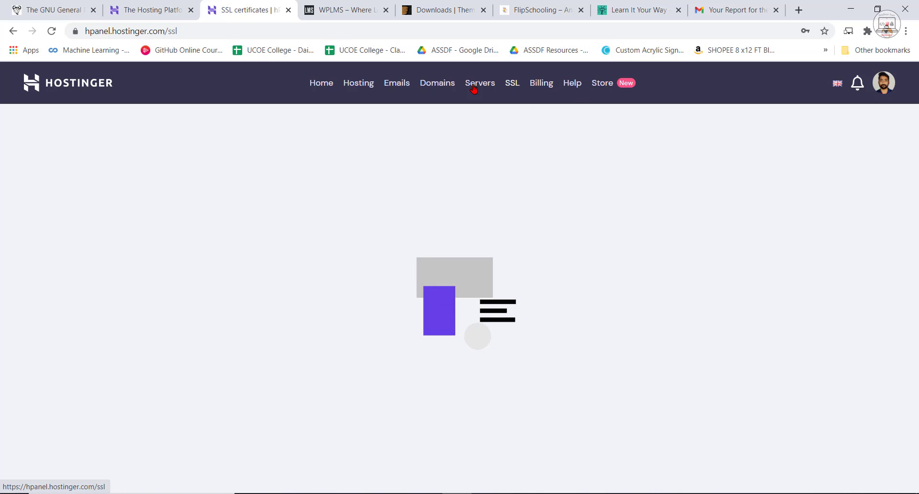
scroll(549, 259, "down", 4)
scroll(623, 313, "up", 4)
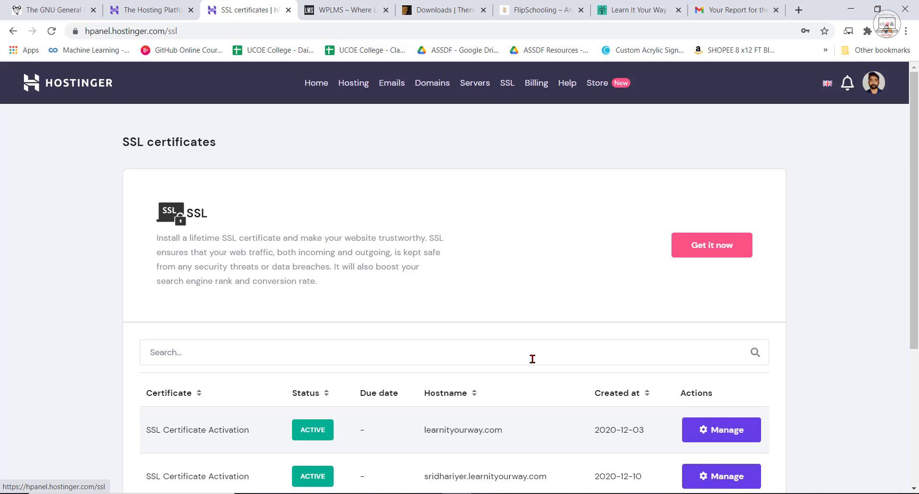
scroll(318, 311, "down", 4)
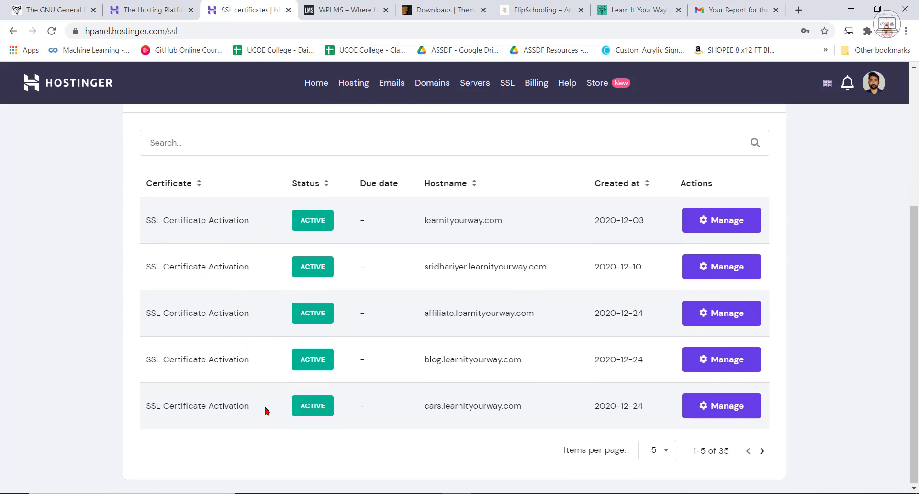
scroll(266, 411, "up", 4)
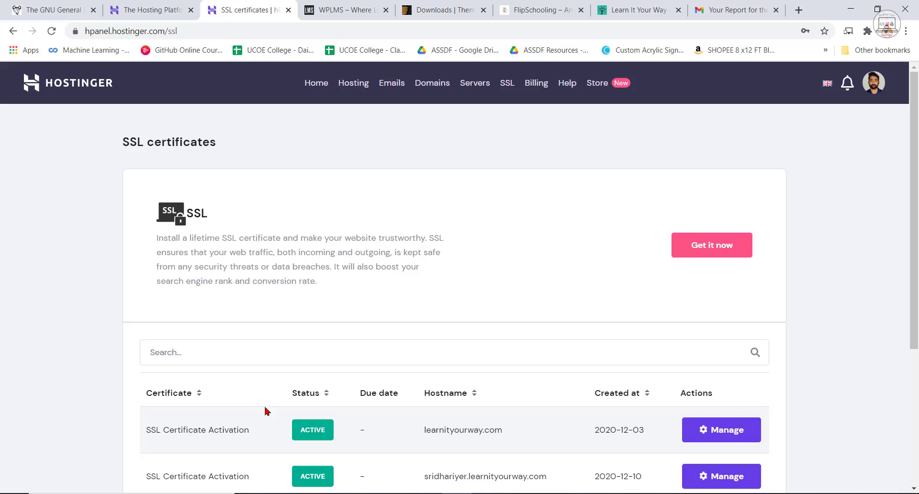
Dismiss the Business Hosting upgrade offer on the hPanel home page and open the learnityourway.com hosting account's advanced SSL settings.
left_click(320, 86)
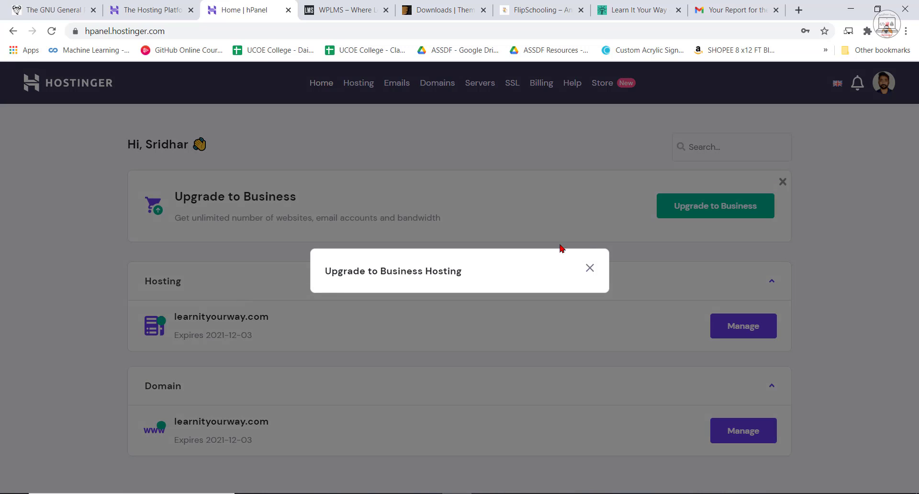
left_click(590, 268)
left_click(252, 342)
scroll(463, 362, "down", 10)
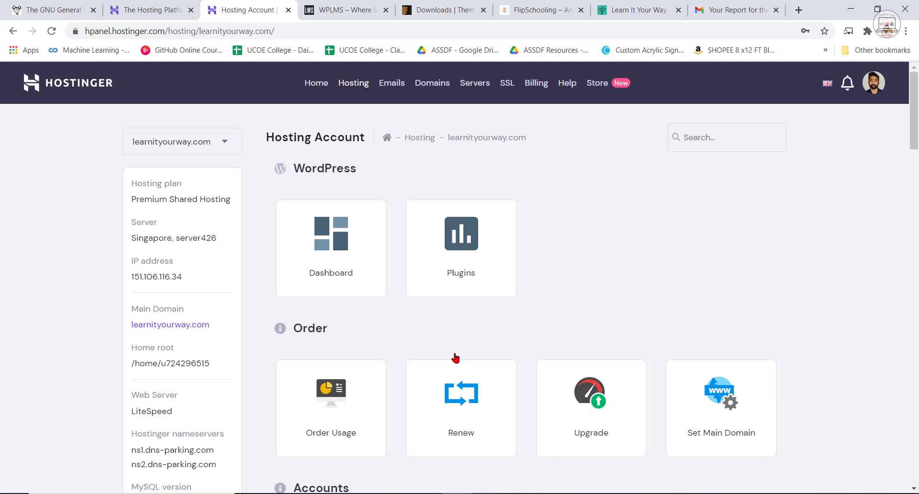
scroll(448, 376, "down", 15)
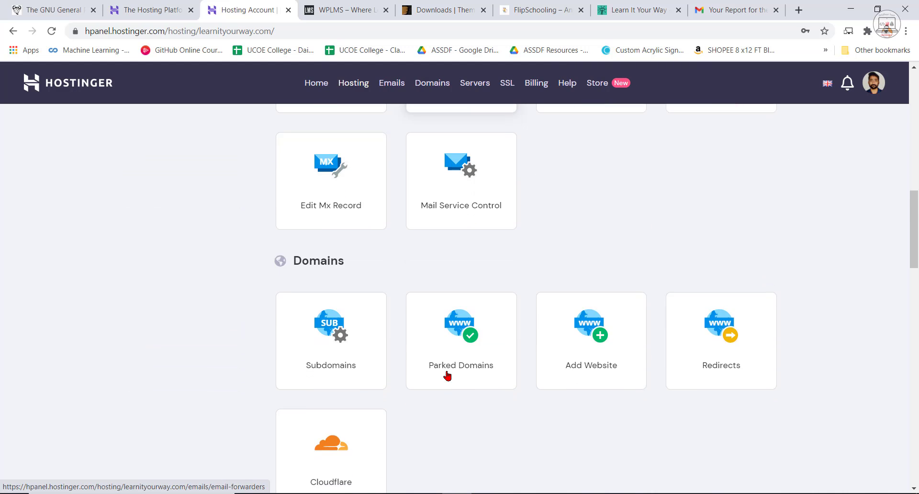
scroll(447, 376, "down", 10)
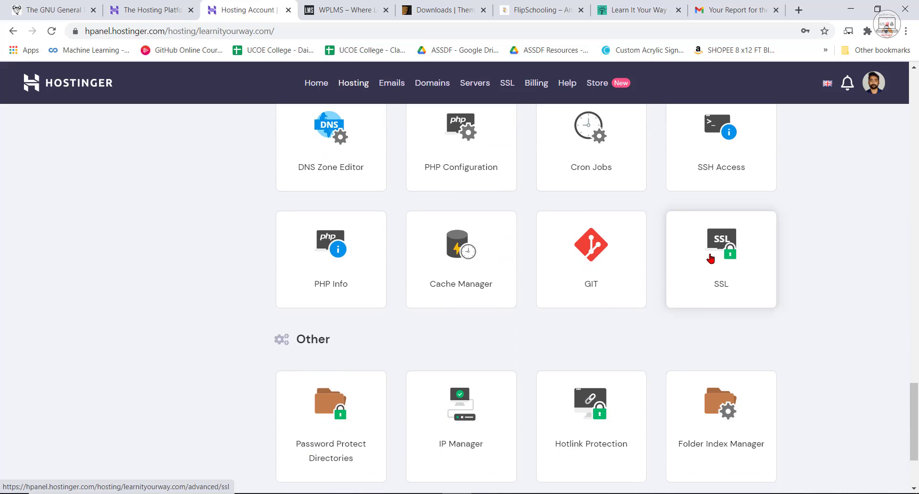
left_click(725, 261)
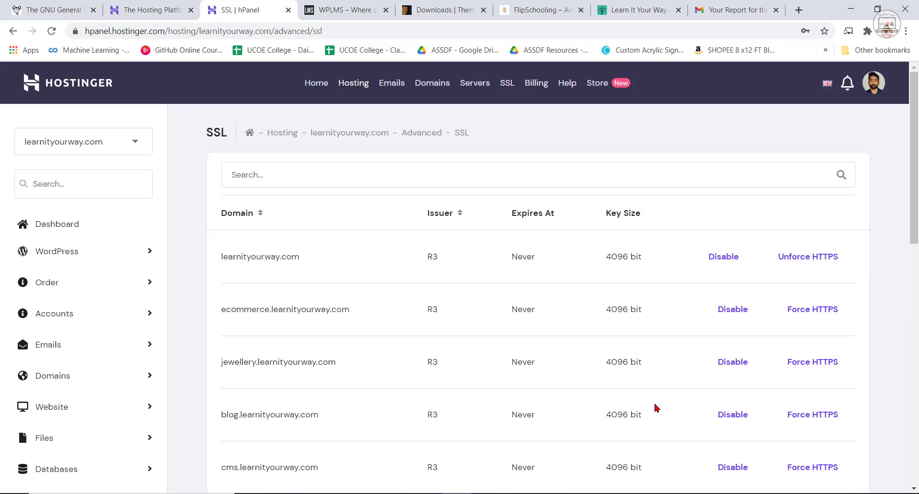
Review the SSL list of the main domain and its subdomains, including the HTTPS options and the custom SSL section.
scroll(657, 408, "down", 5)
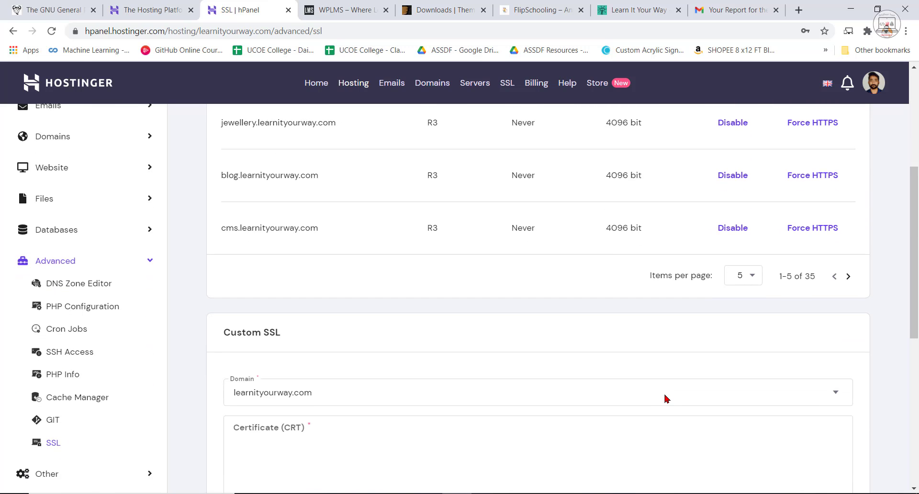
scroll(666, 398, "up", 4)
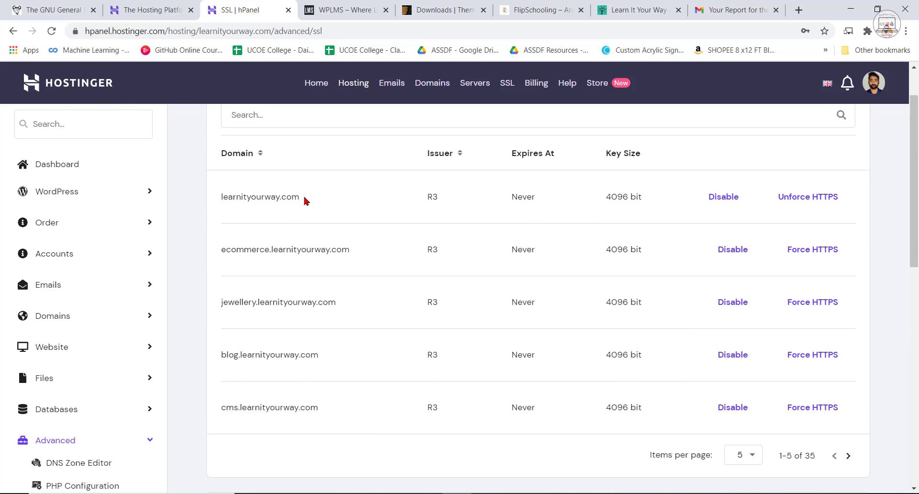
scroll(305, 201, "up", 2)
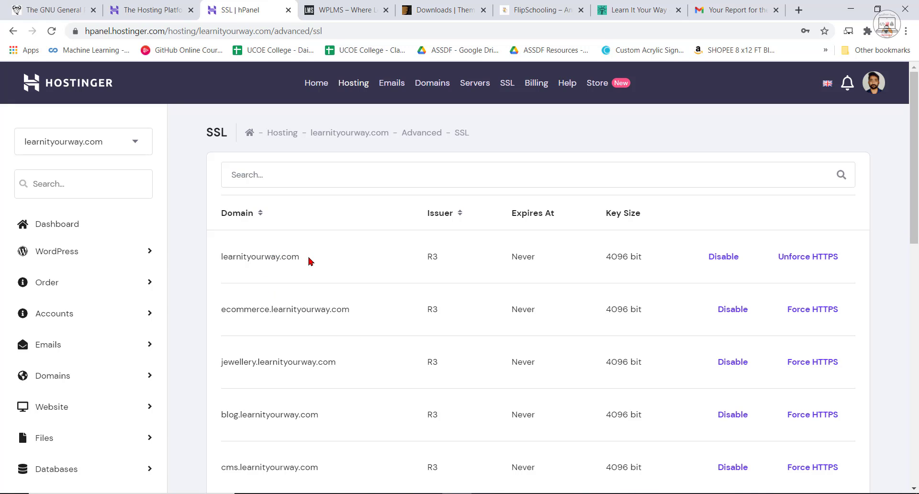
scroll(364, 293, "down", 1)
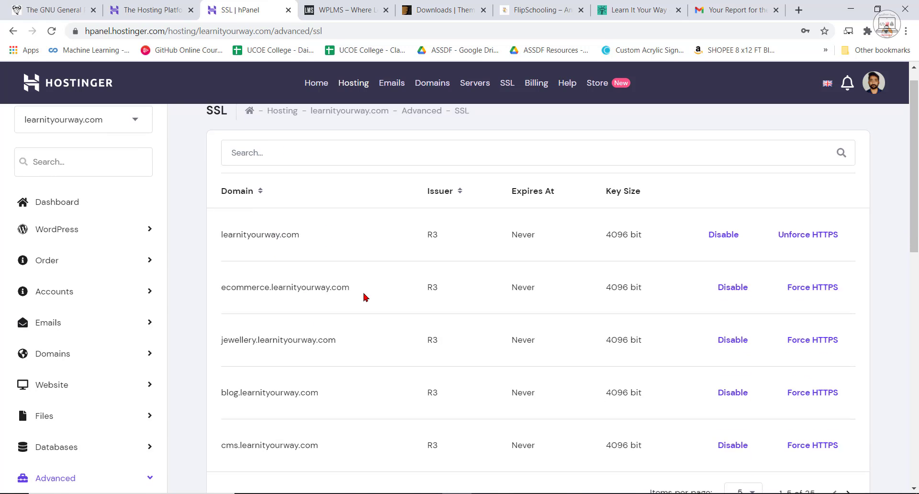
scroll(311, 352, "down", 2)
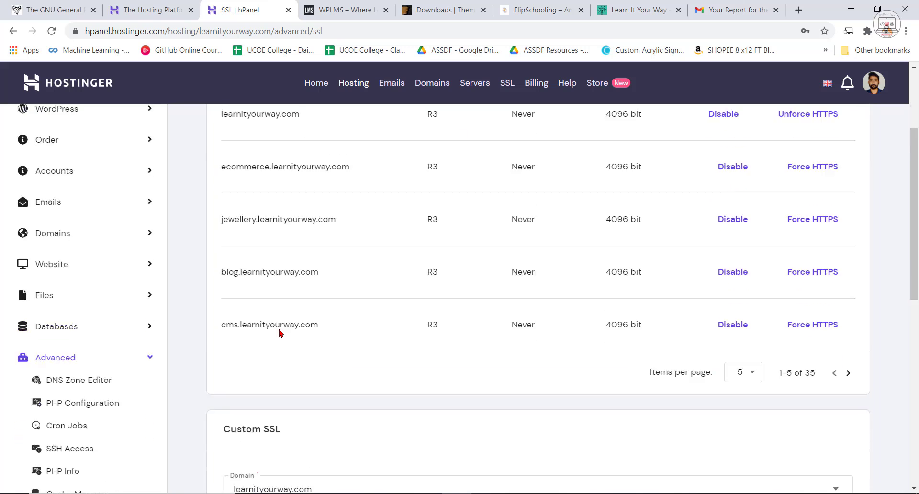
scroll(294, 345, "up", 3)
Check which websites the hosting account's website selector offers, keeping learnityourway.com selected for the SSL list.
left_click(107, 145)
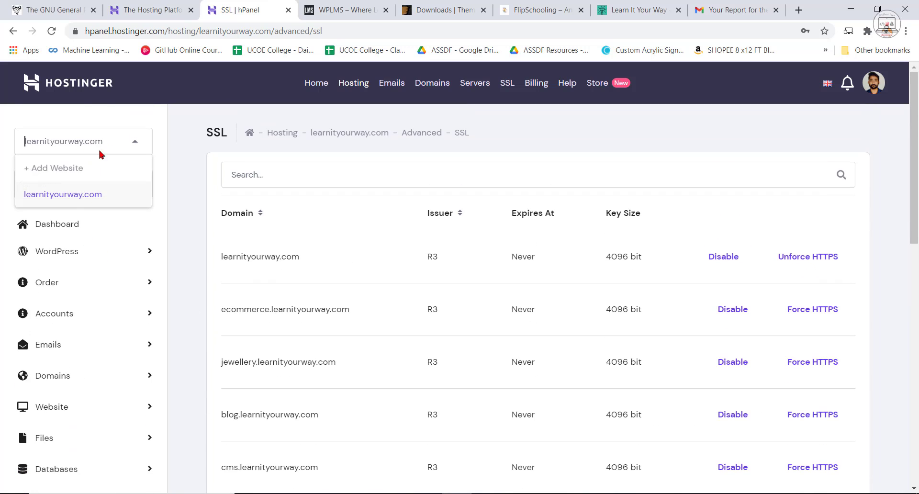
left_click(81, 196)
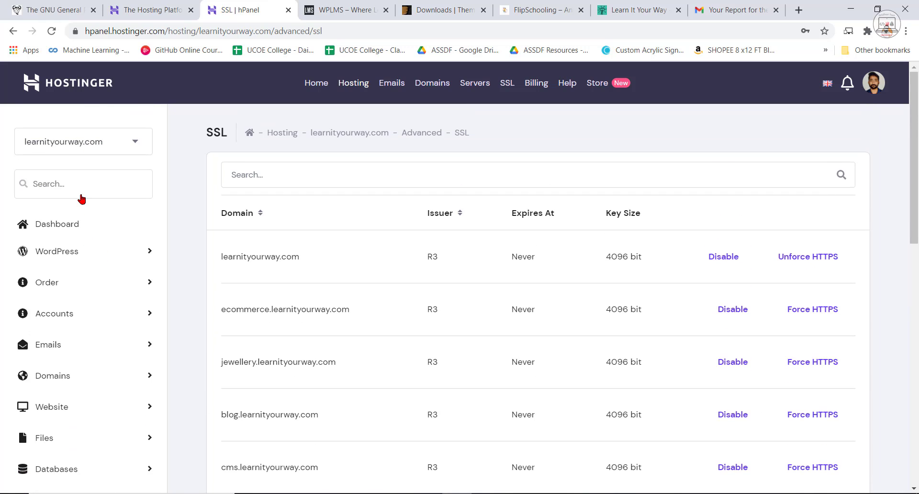
left_click(130, 146)
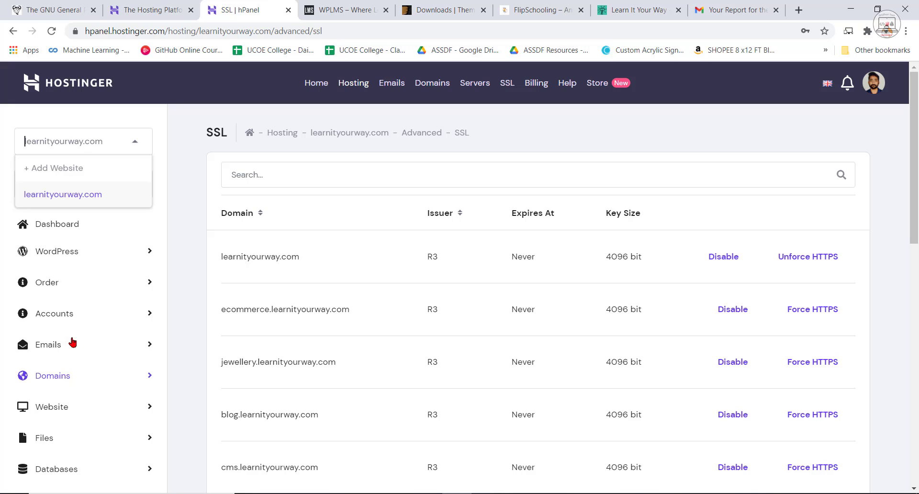
left_click(71, 197)
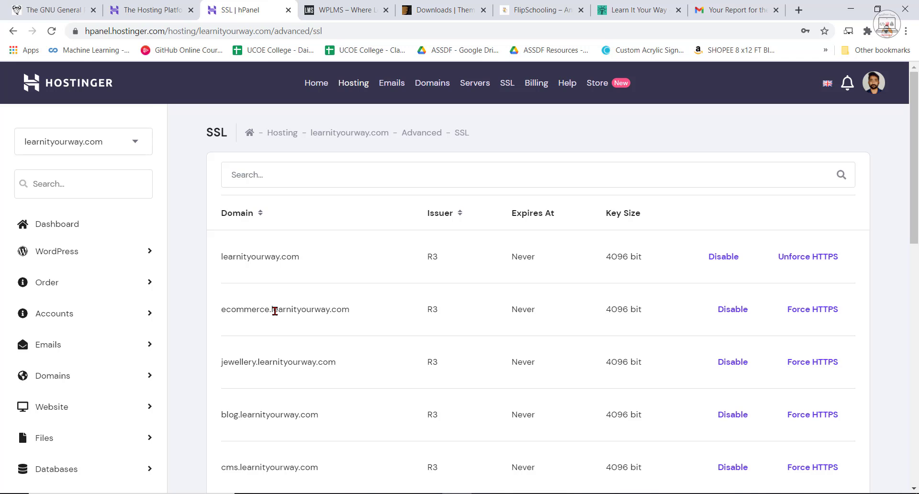
scroll(273, 309, "down", 2)
scroll(432, 359, "up", 2)
left_click(135, 141)
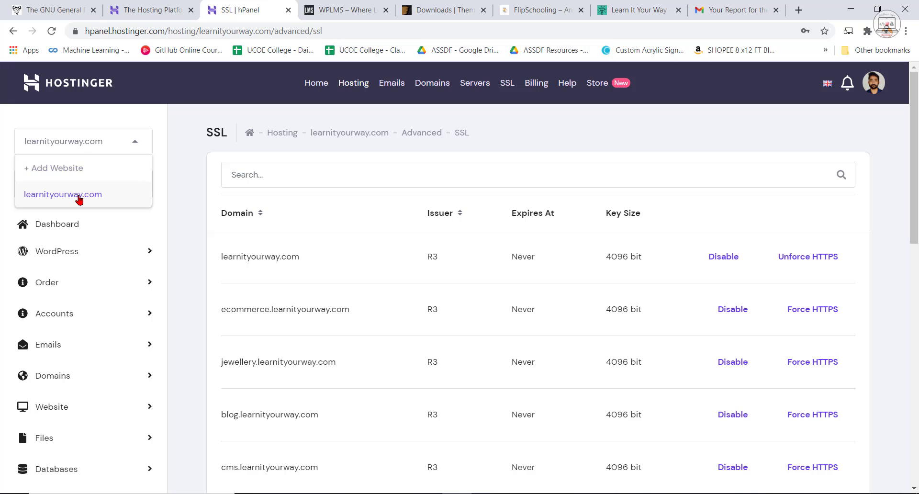
left_click(78, 197)
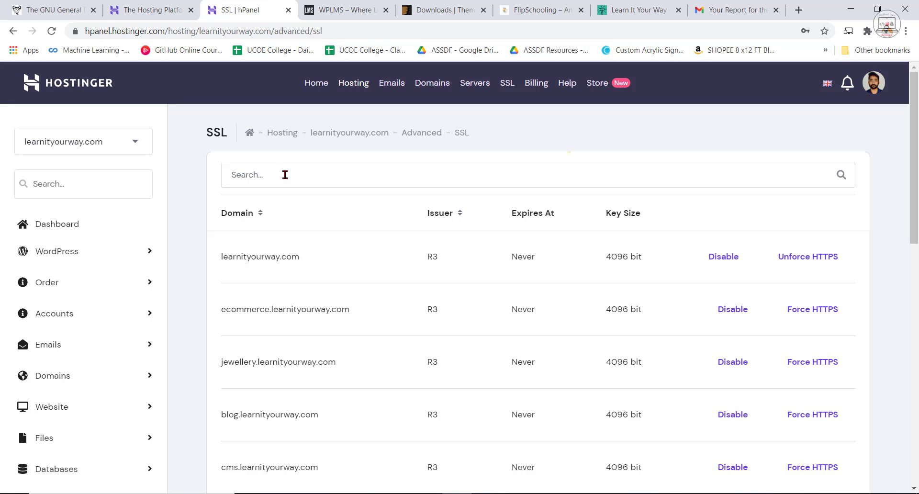
left_click(284, 174)
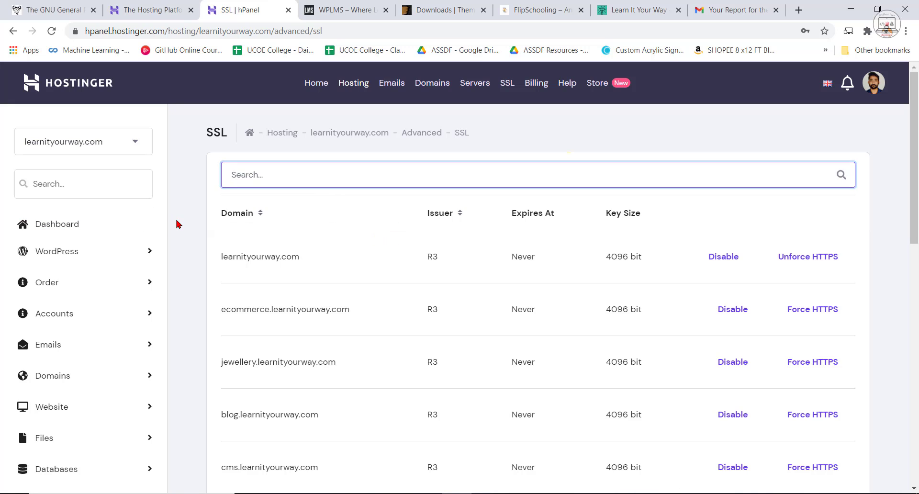
Review the Custom SSL form and its selectable domains and subdomains, keeping learnityourway.com as the domain.
scroll(376, 273, "down", 10)
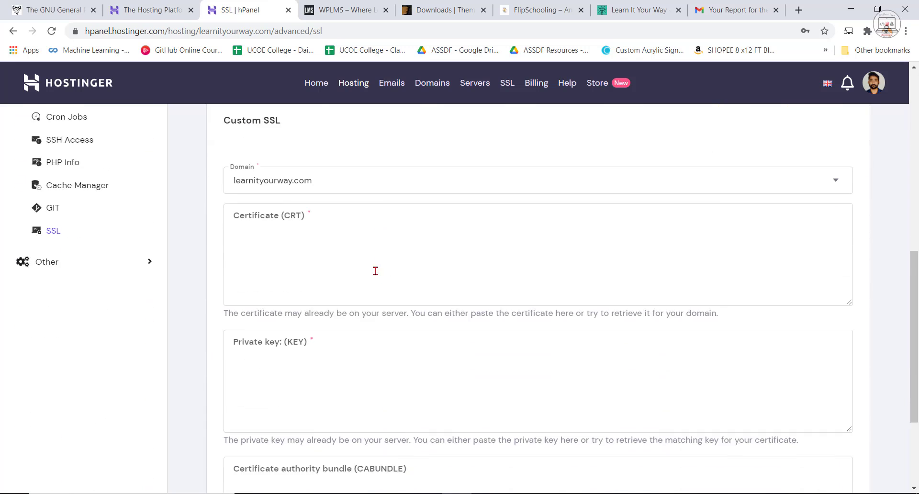
scroll(378, 215, "down", 1)
left_click(383, 161)
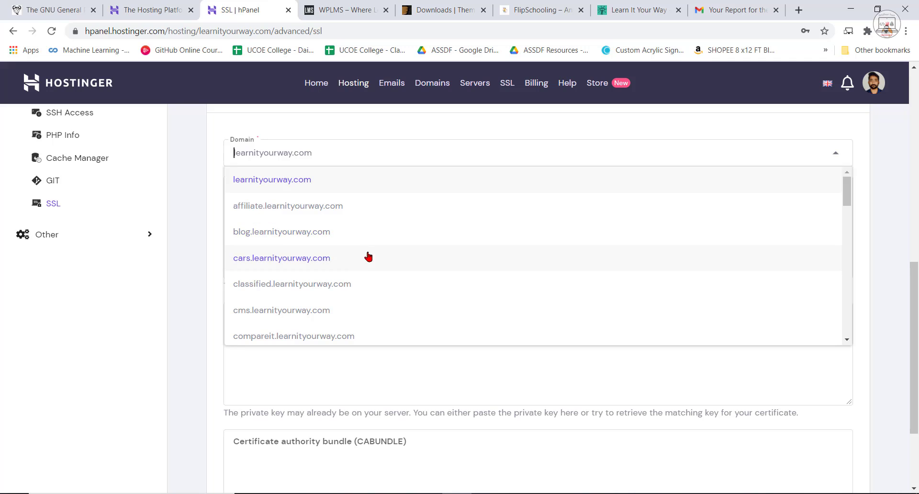
scroll(361, 275, "down", 2)
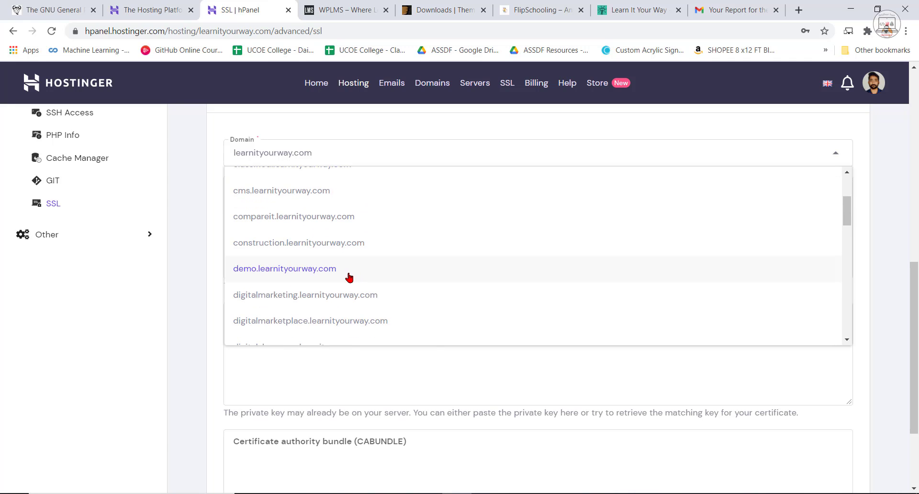
scroll(351, 277, "up", 5)
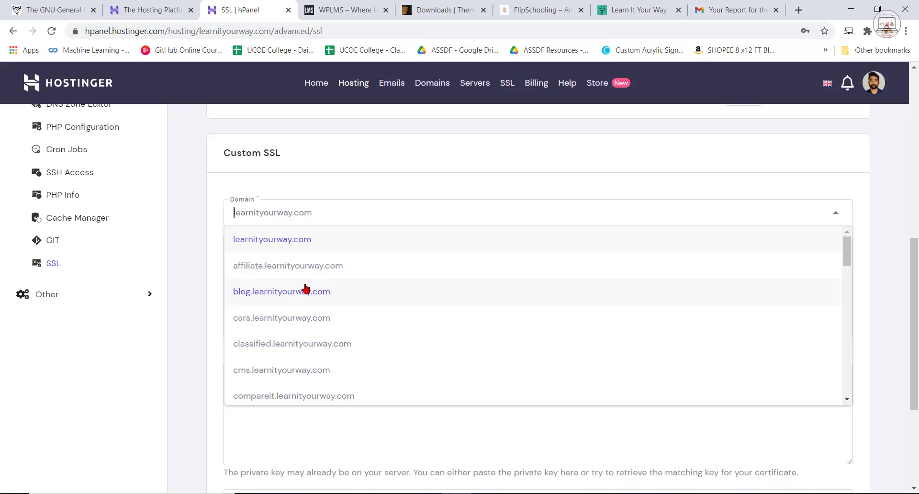
left_click(287, 242)
scroll(293, 324, "down", 4)
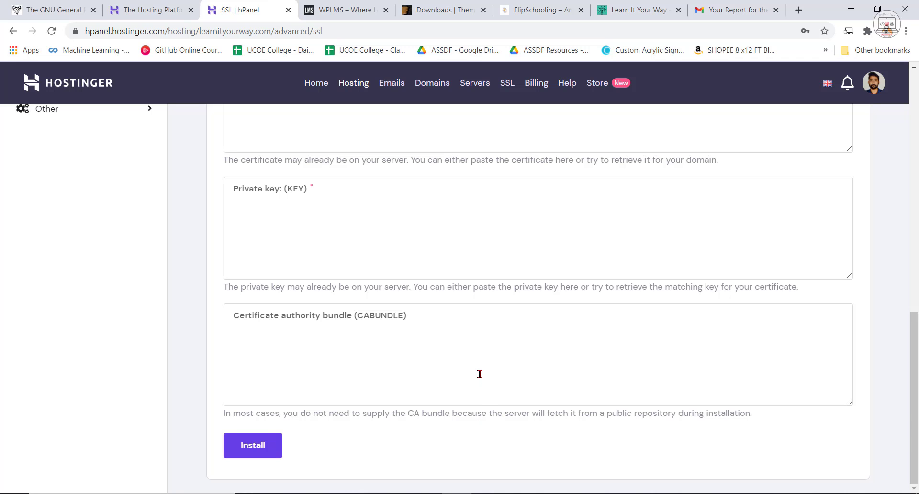
scroll(484, 367, "up", 15)
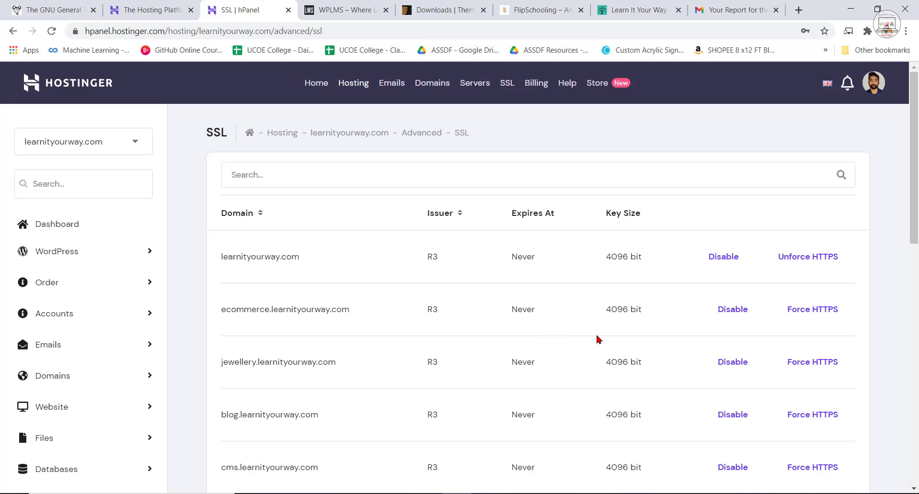
Open the MySQL Databases page of the learnityourway.com hosting account and review the existing databases and users.
left_click(316, 83)
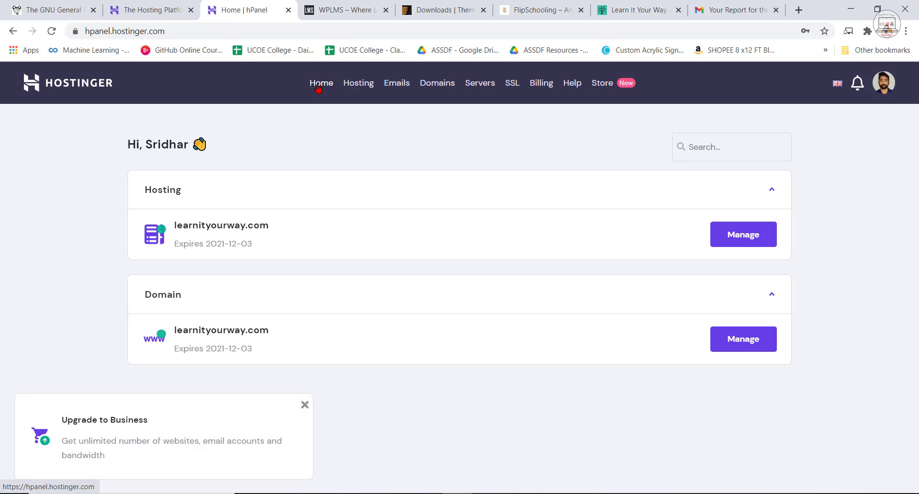
left_click(202, 237)
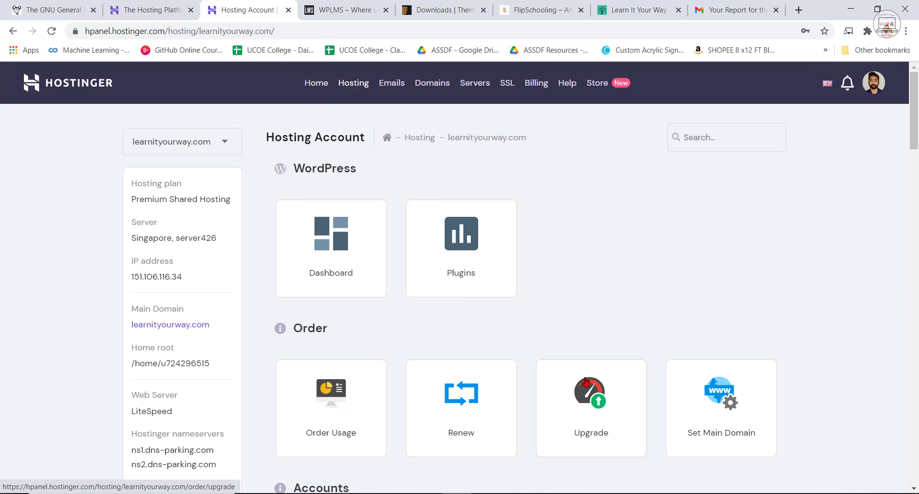
scroll(585, 381, "down", 20)
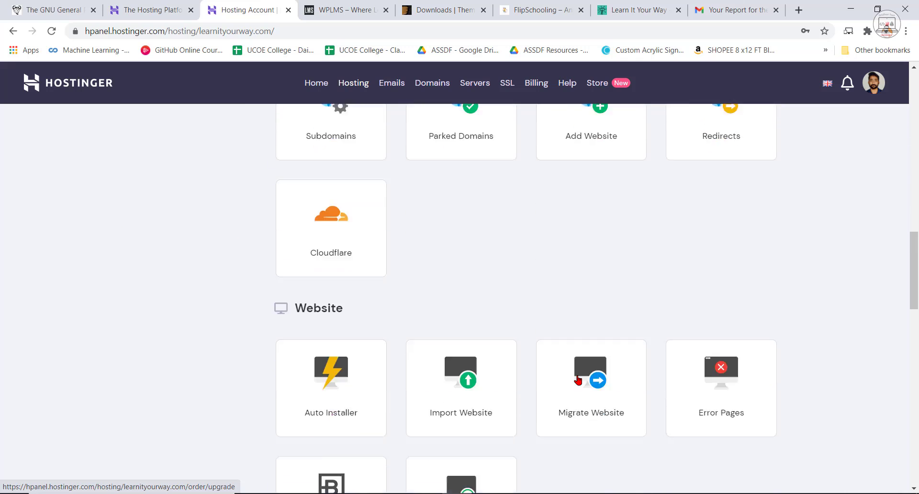
scroll(578, 380, "down", 12)
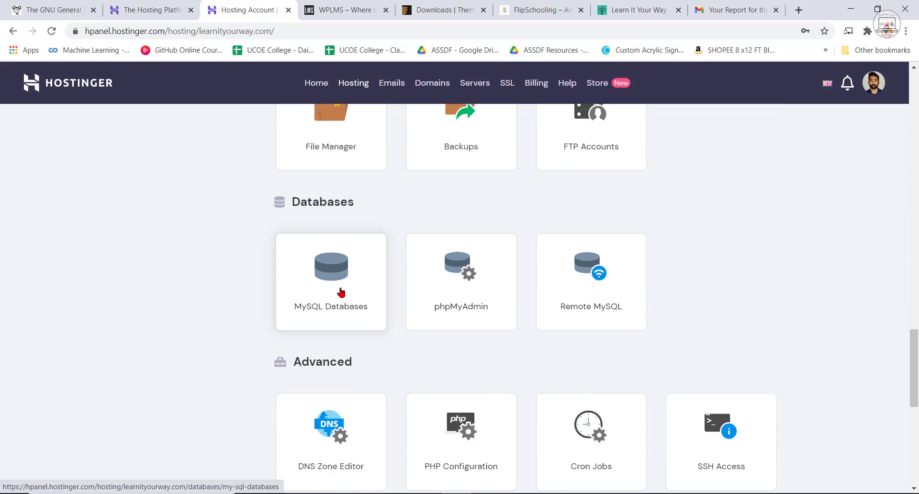
left_click(343, 293)
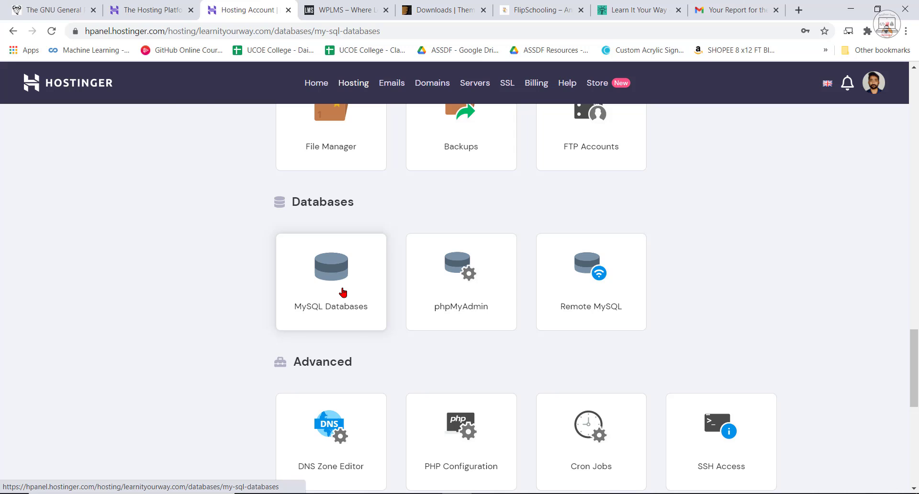
scroll(531, 389, "down", 5)
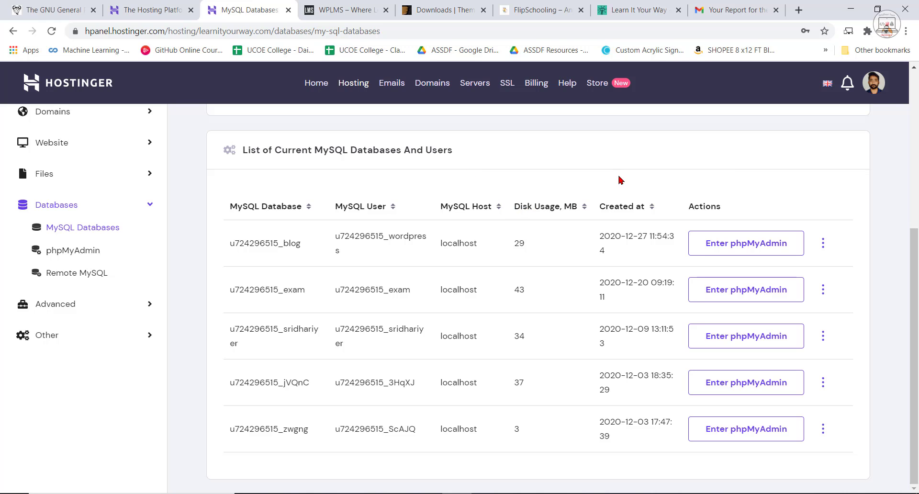
scroll(637, 178, "up", 5)
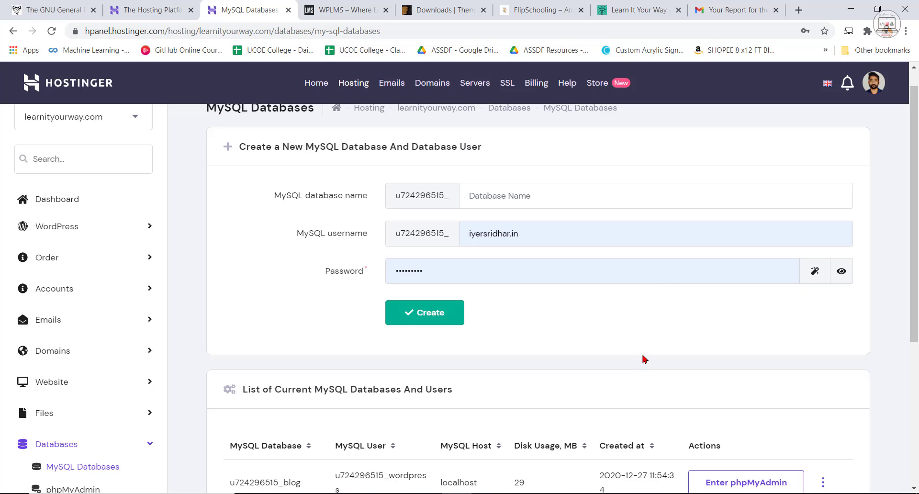
Create a MySQL database named lms with the username lms, replacing the prefilled username and keeping the prefilled password.
left_click(570, 198)
left_click_drag(538, 232, 468, 235)
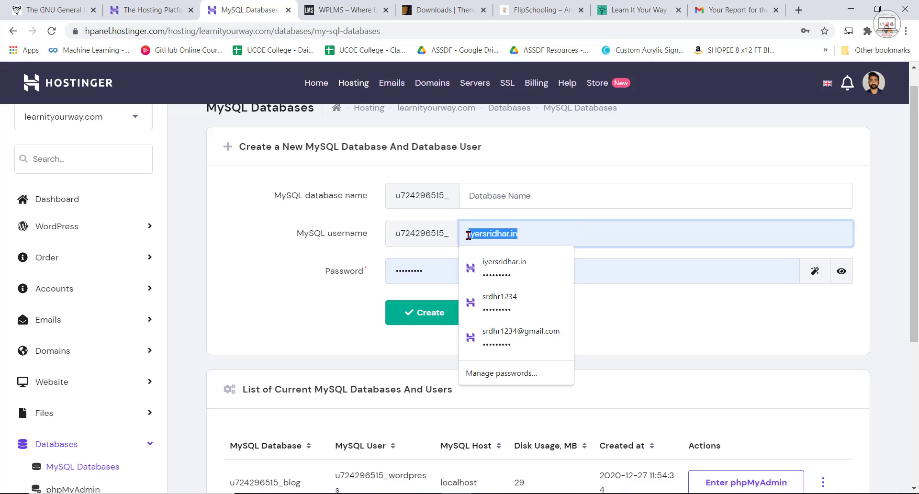
key("BackSpace")
left_click(598, 192)
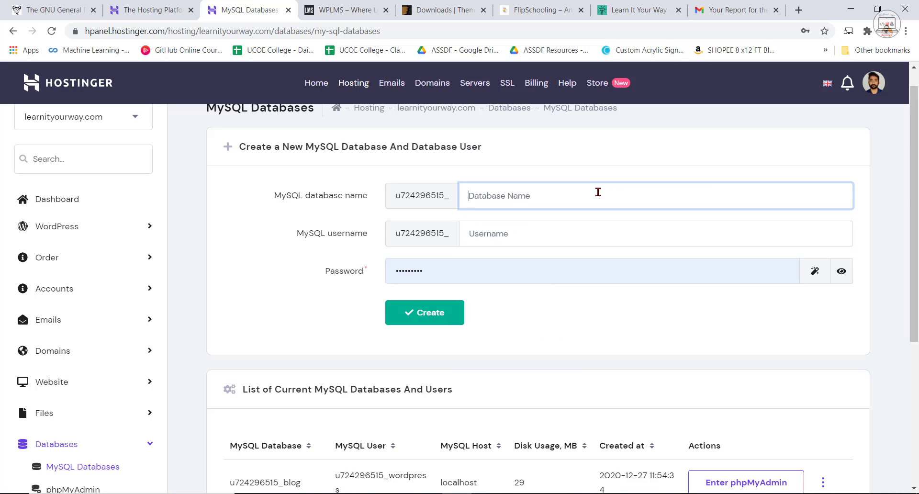
type("lms")
left_click(487, 234)
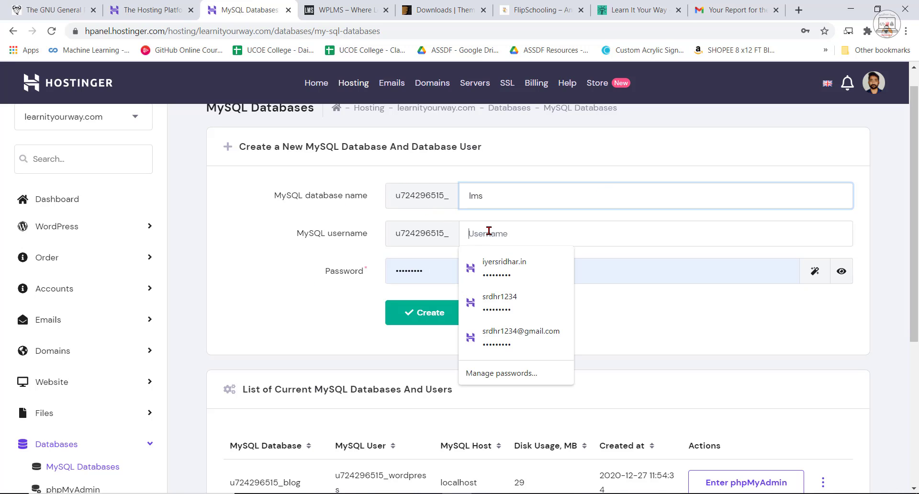
type("lms")
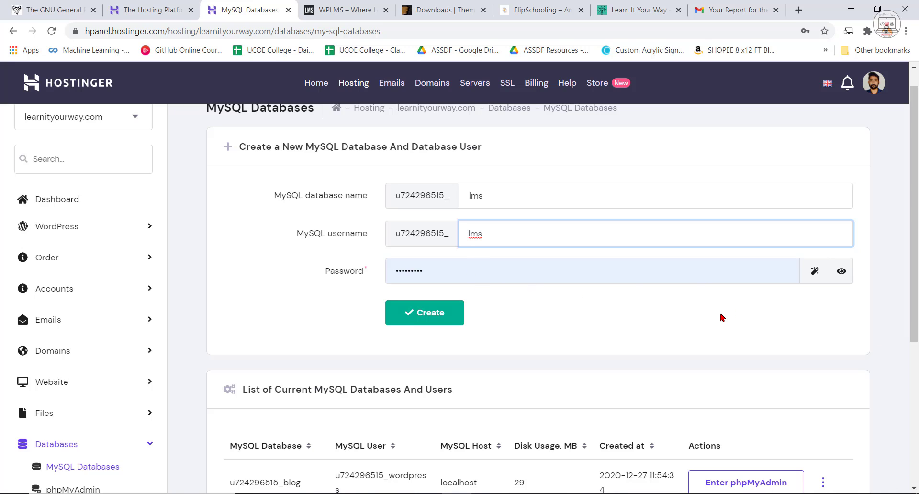
left_click(444, 318)
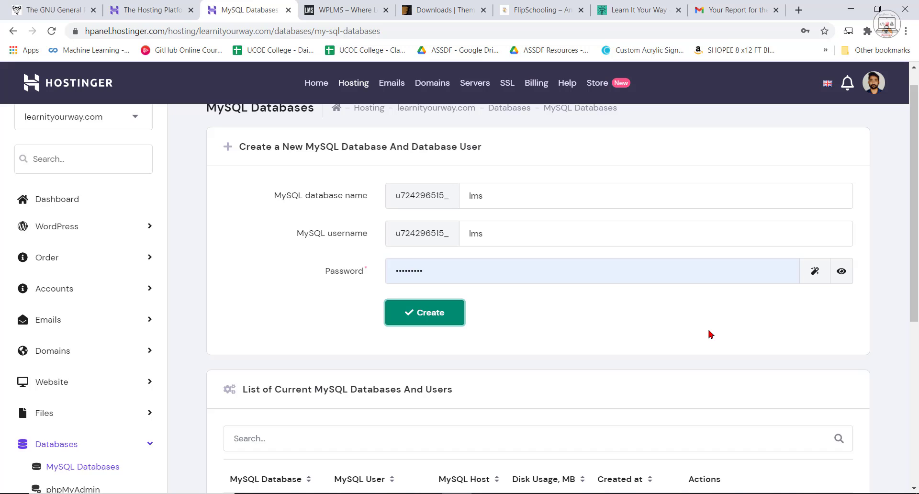
Check the new lms database and its user in the list of current MySQL databases.
scroll(710, 334, "down", 5)
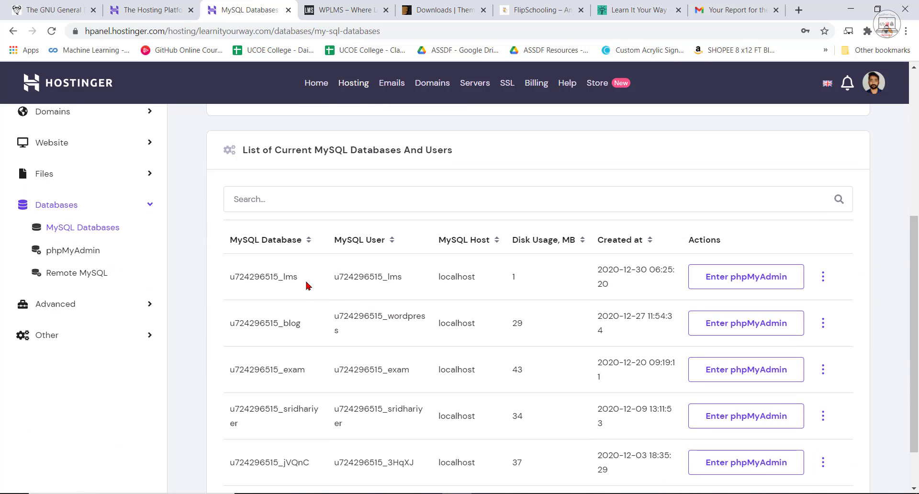
left_click_drag(300, 278, 229, 277)
left_click_drag(406, 278, 333, 277)
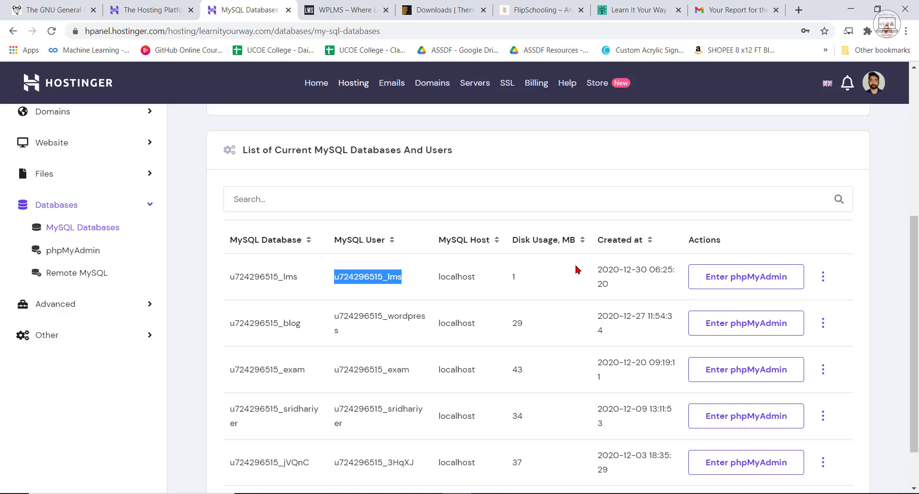
scroll(268, 67, "up", 5)
Open the WordPress dashboard of the learnityourway.com hosting account.
left_click(324, 84)
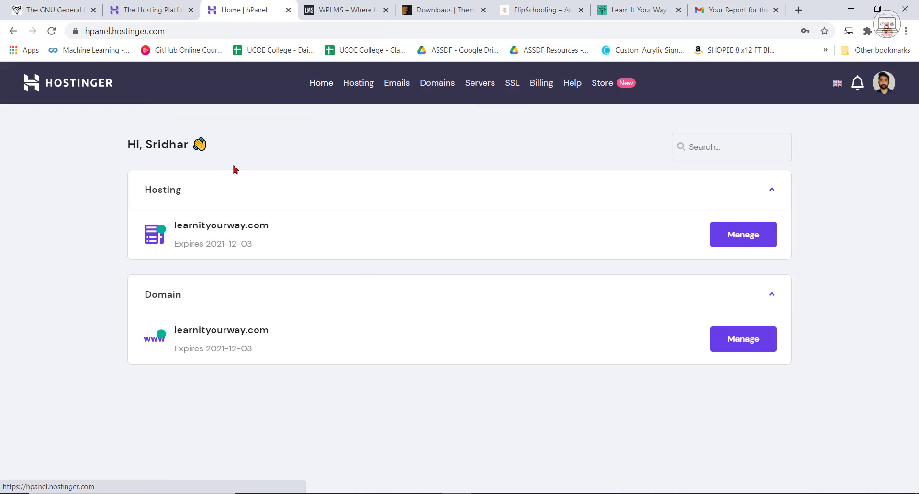
left_click(249, 230)
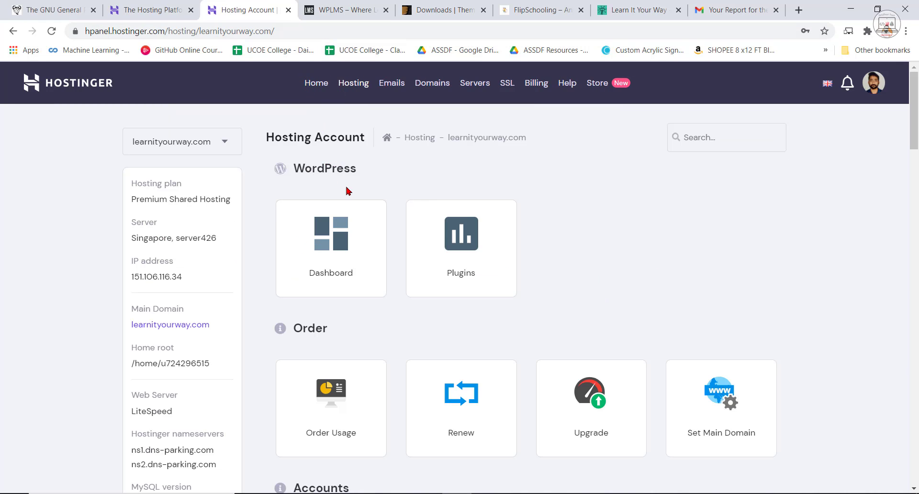
left_click(351, 245)
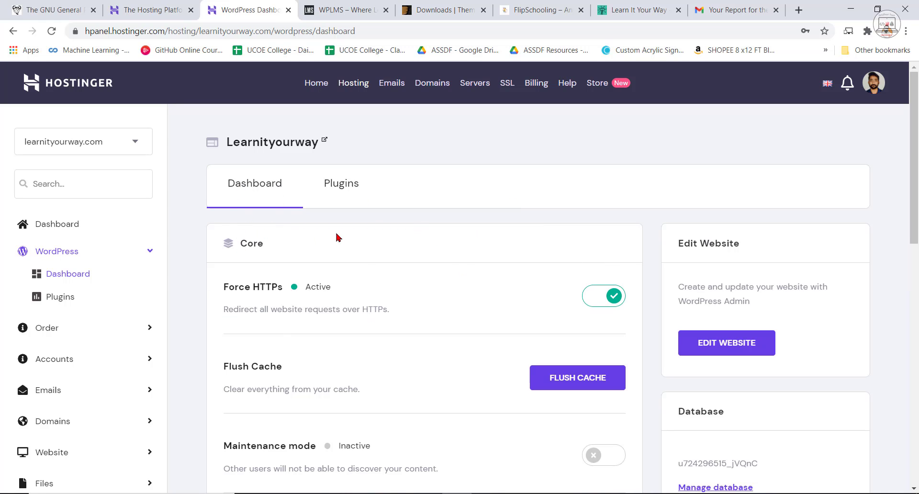
Review the WordPress dashboard's core, speed and security, database, backup and site installation options.
scroll(301, 294, "down", 2)
scroll(88, 258, "up", 2)
scroll(192, 277, "down", 3)
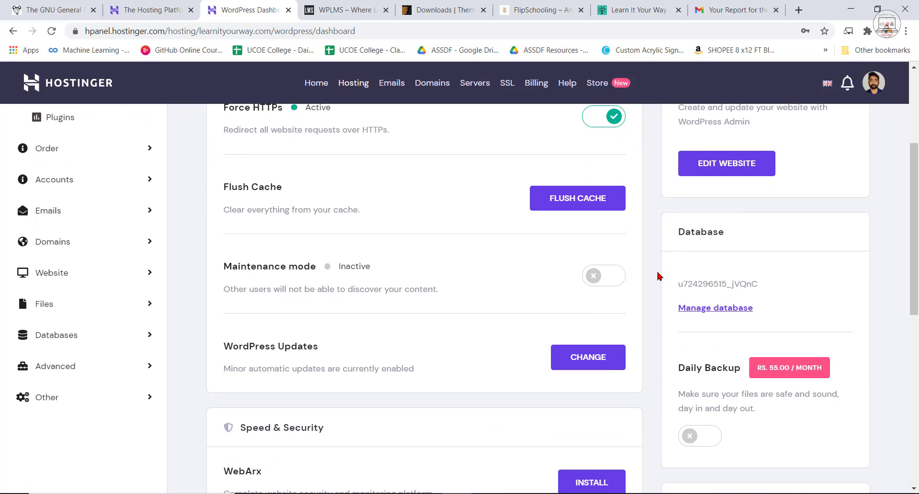
scroll(697, 309, "down", 1)
scroll(431, 364, "up", 3)
scroll(430, 297, "up", 4)
scroll(441, 308, "down", 9)
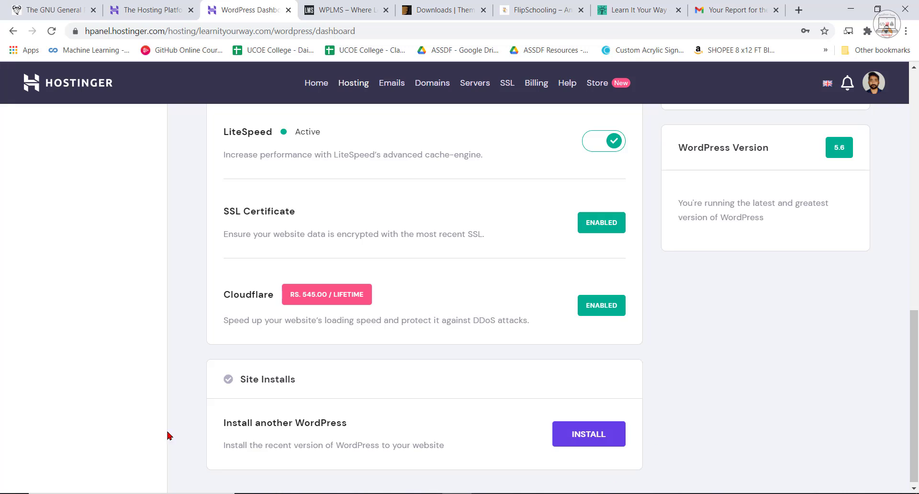
scroll(737, 391, "down", 1)
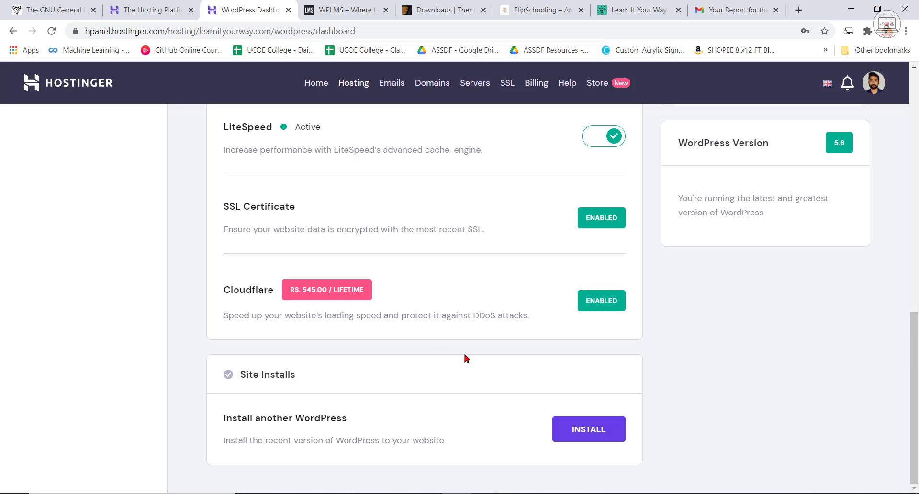
scroll(476, 370, "up", 12)
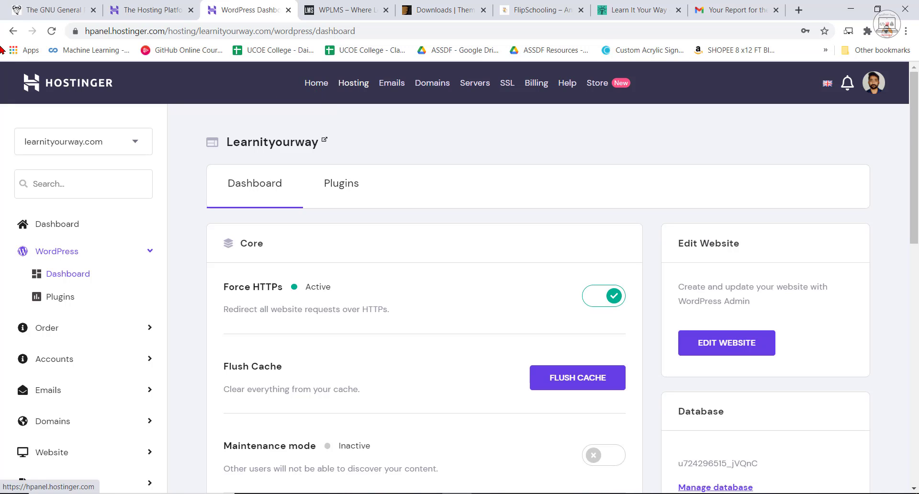
Open the File Manager of the learnityourway.com hosting account and go into the domains folder.
left_click(316, 83)
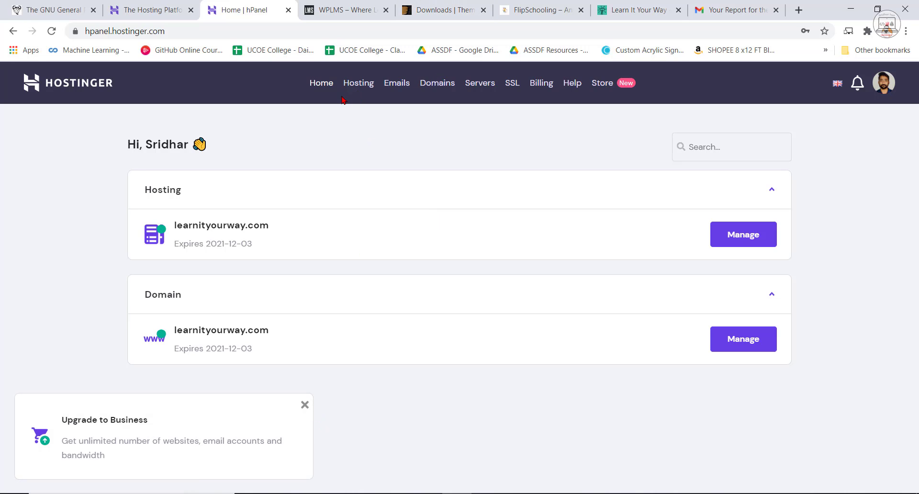
left_click(236, 242)
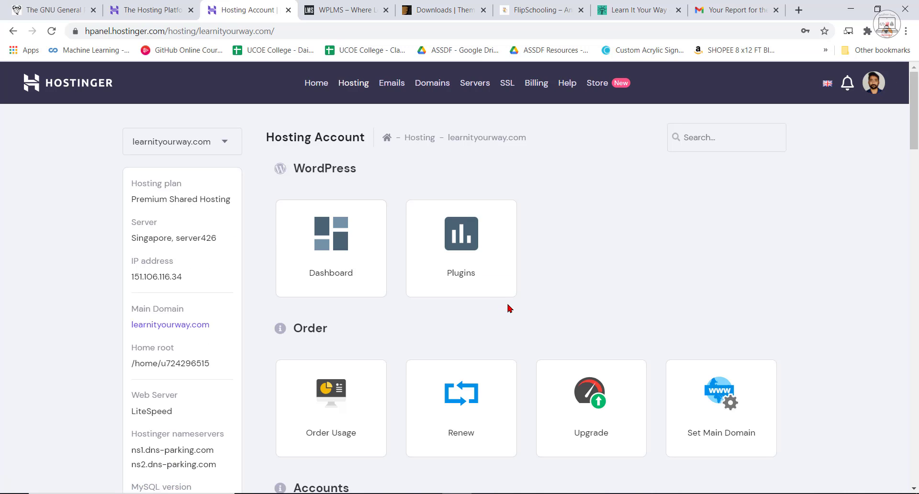
scroll(508, 305, "down", 10)
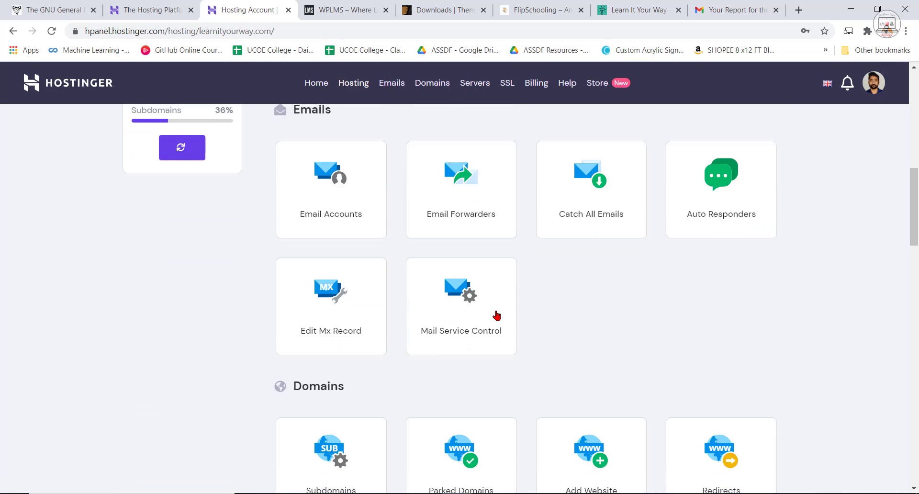
scroll(496, 316, "down", 10)
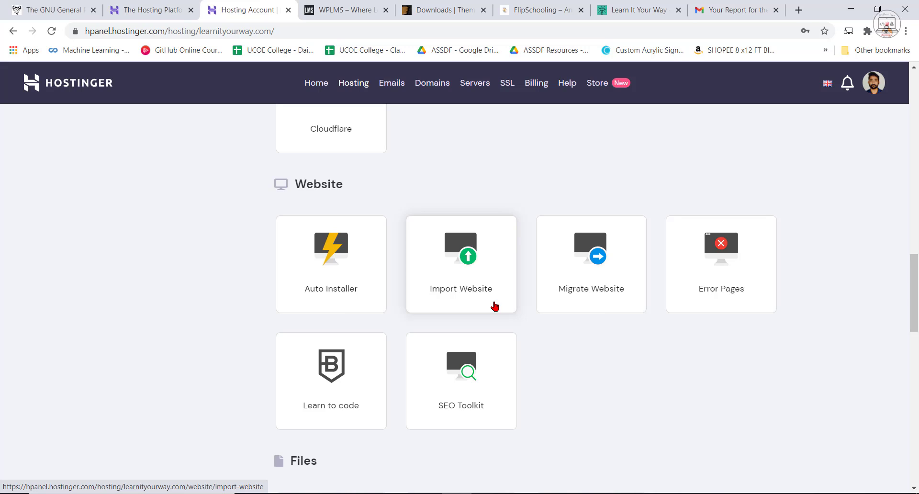
scroll(431, 401, "down", 1)
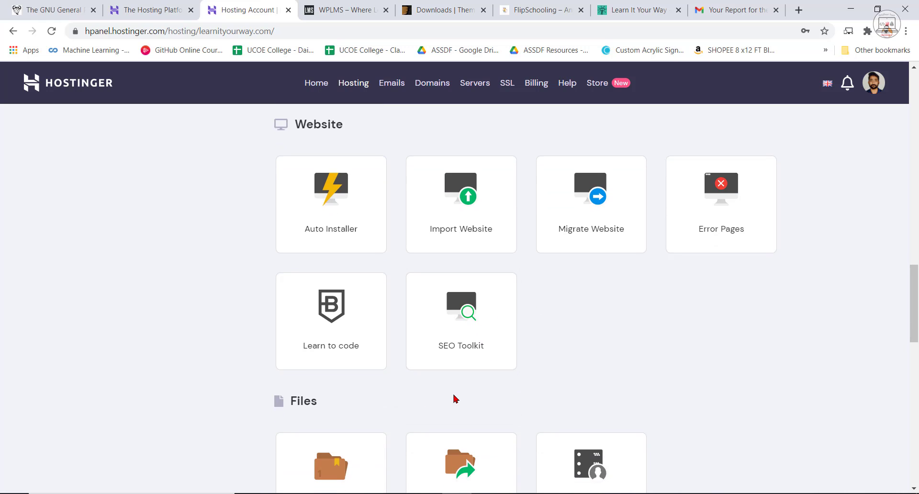
scroll(538, 395, "down", 2)
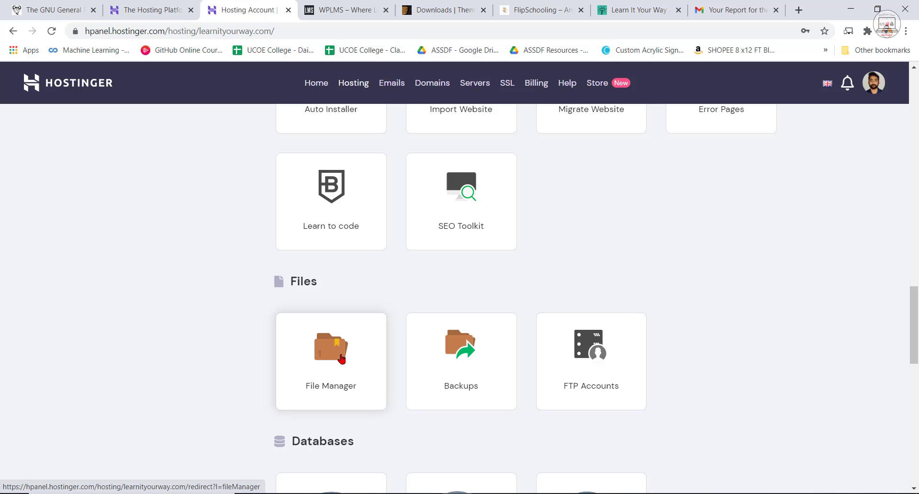
left_click(342, 359)
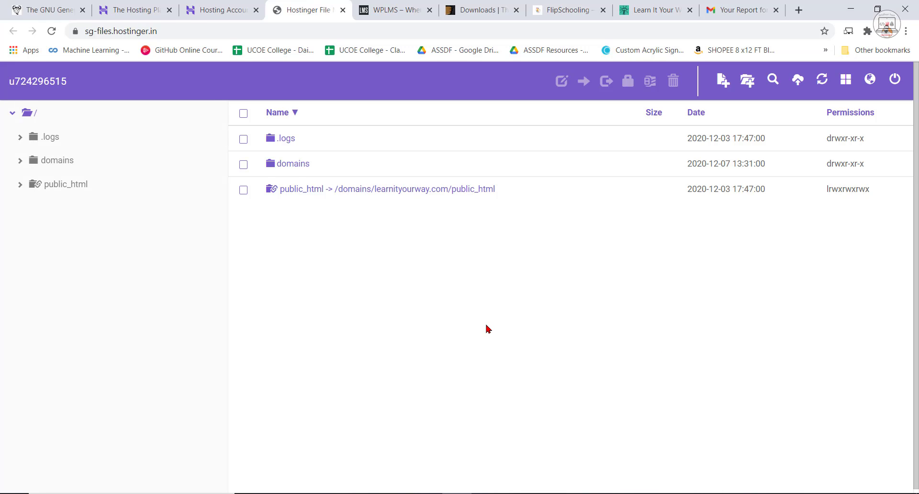
left_click(288, 164)
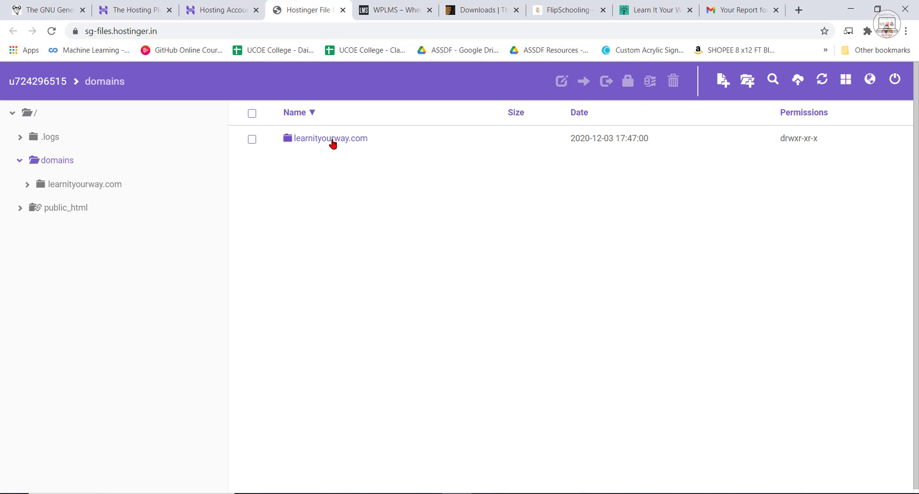
Go into the lms folder inside public_html of the learnityourway.com domain.
left_click(341, 141)
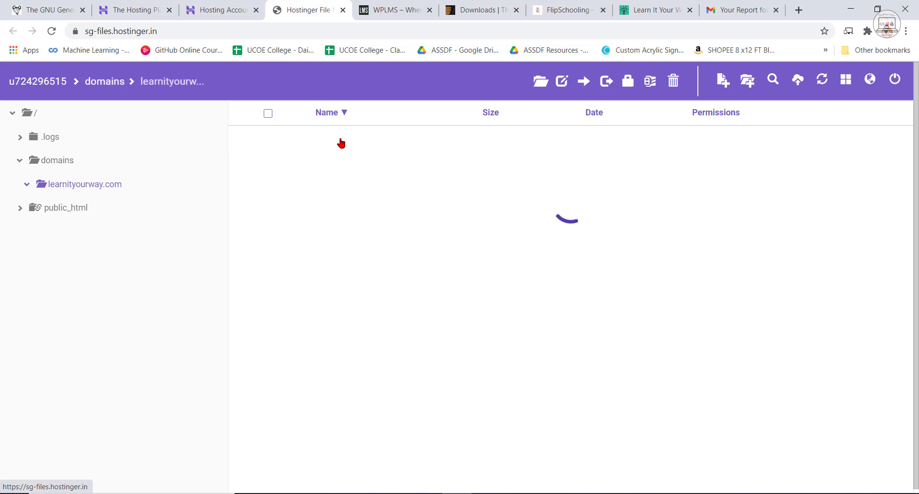
left_click(335, 144)
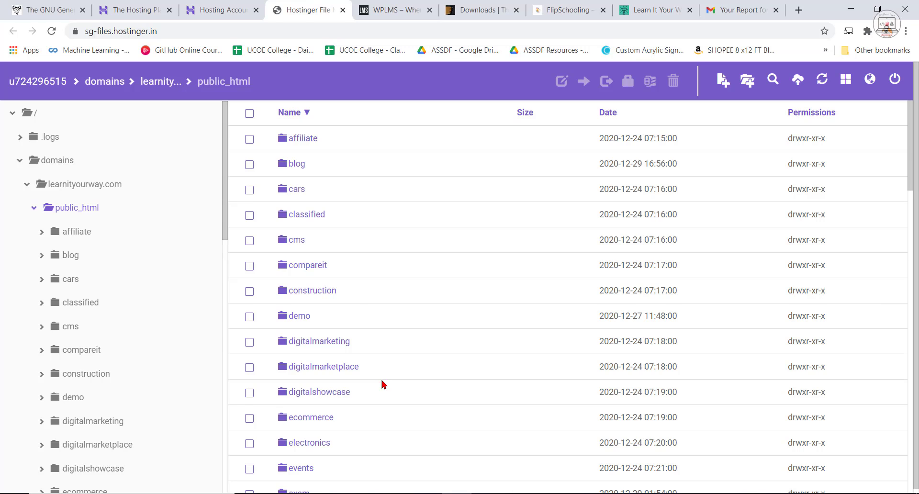
scroll(363, 275, "down", 1)
scroll(364, 315, "up", 1)
scroll(379, 239, "down", 5)
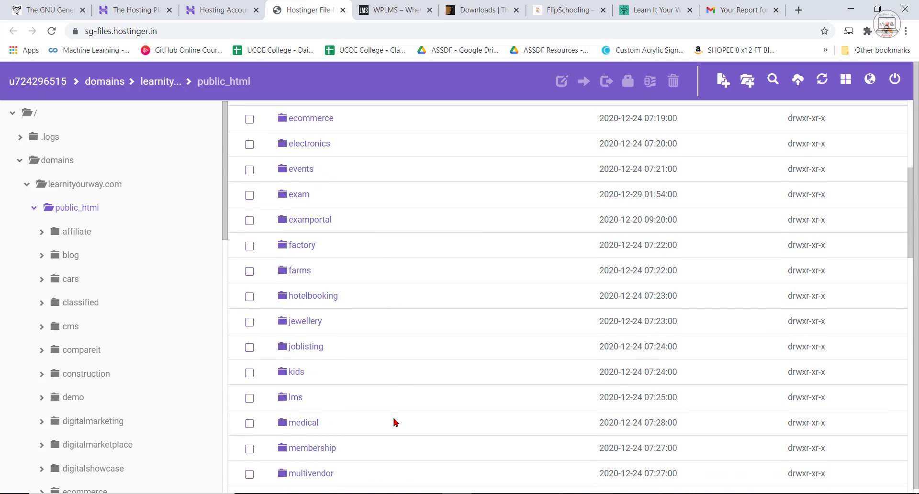
scroll(294, 213, "up", 5)
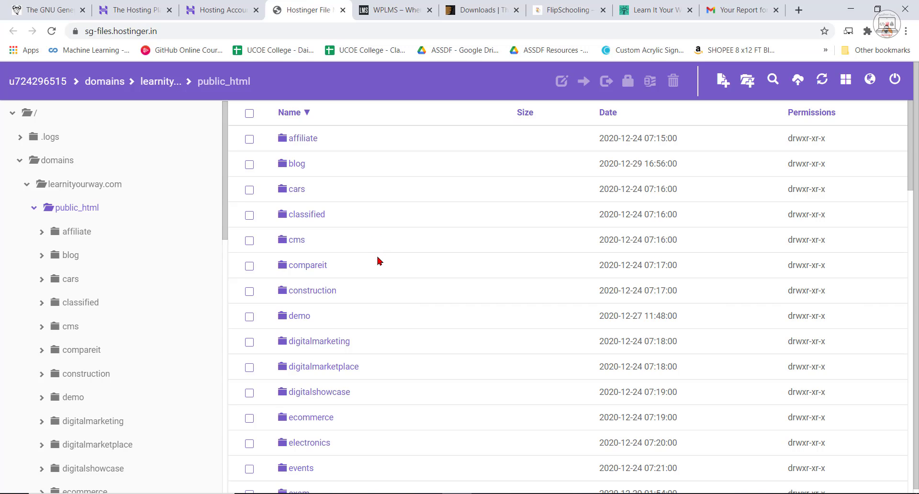
scroll(419, 311, "down", 4)
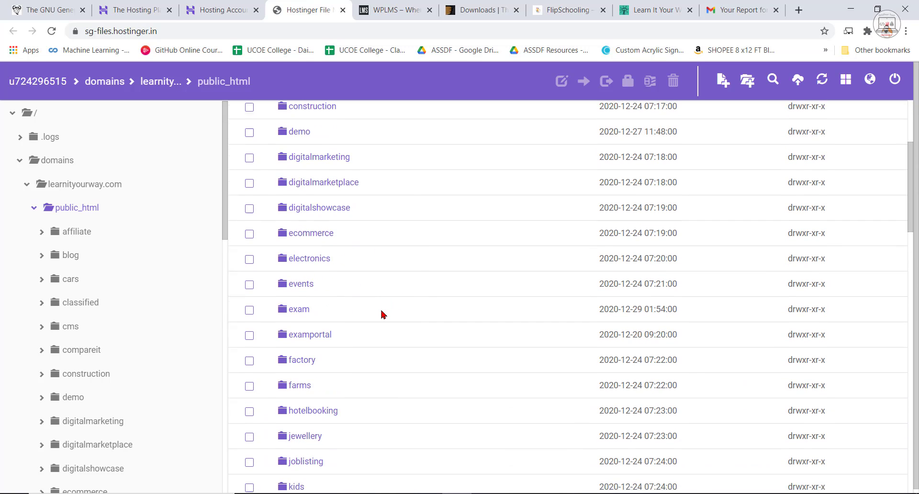
scroll(383, 314, "down", 2)
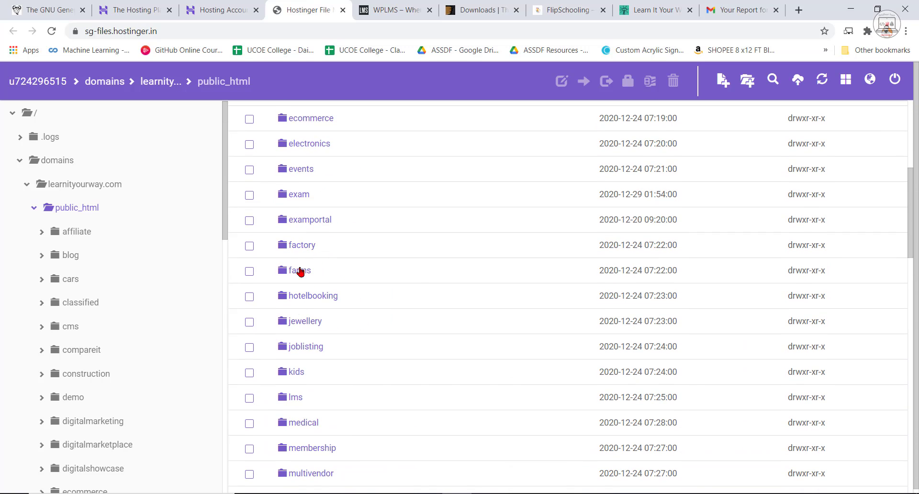
left_click(295, 399)
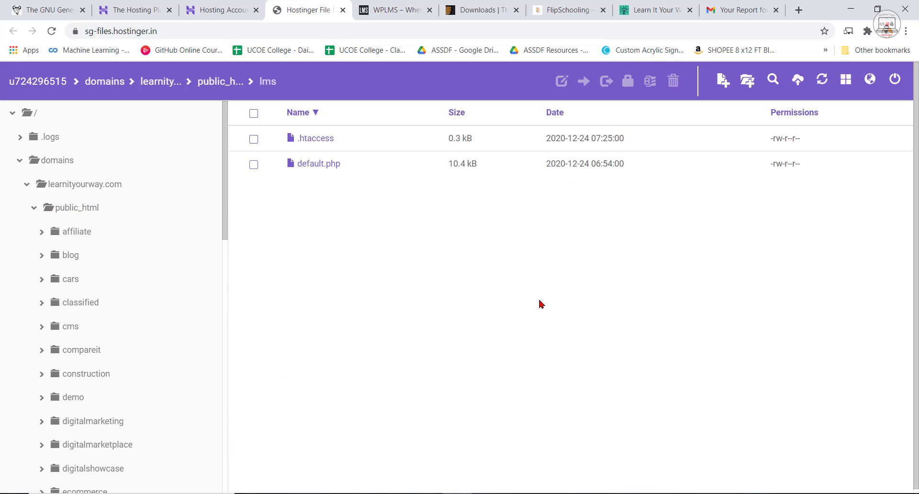
Delete the .htaccess and default.php files from the lms folder.
left_click(254, 165)
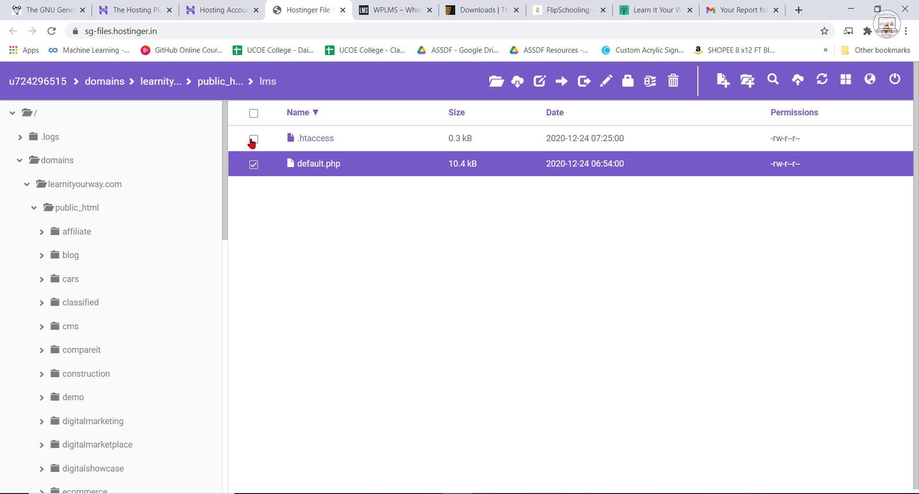
left_click(252, 140)
left_click(671, 82)
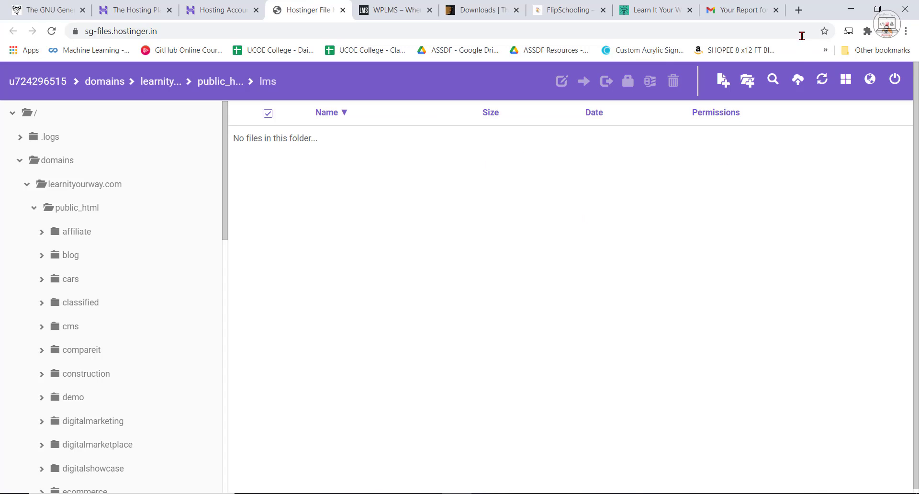
Find the WordPress 5.6 download page on WordPress.org and check for the wordpress-5.6 archive on the desktop.
left_click(799, 13)
type("w")
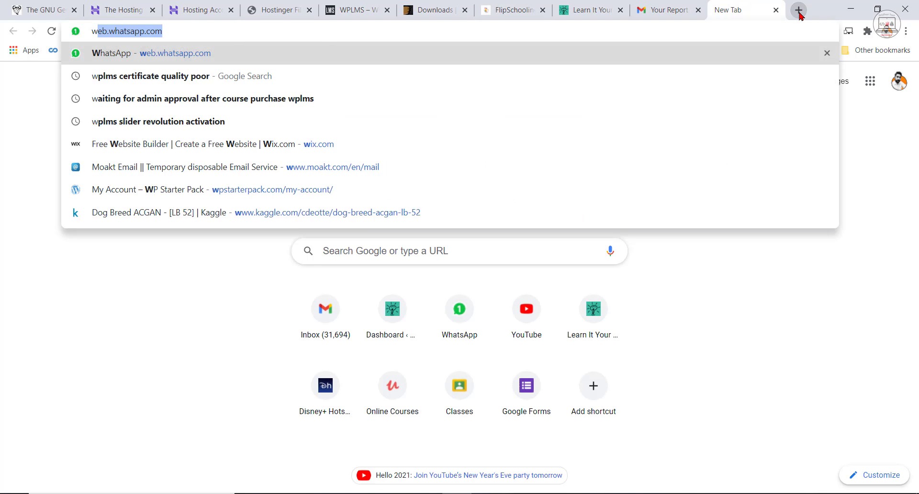
type("ordpress d")
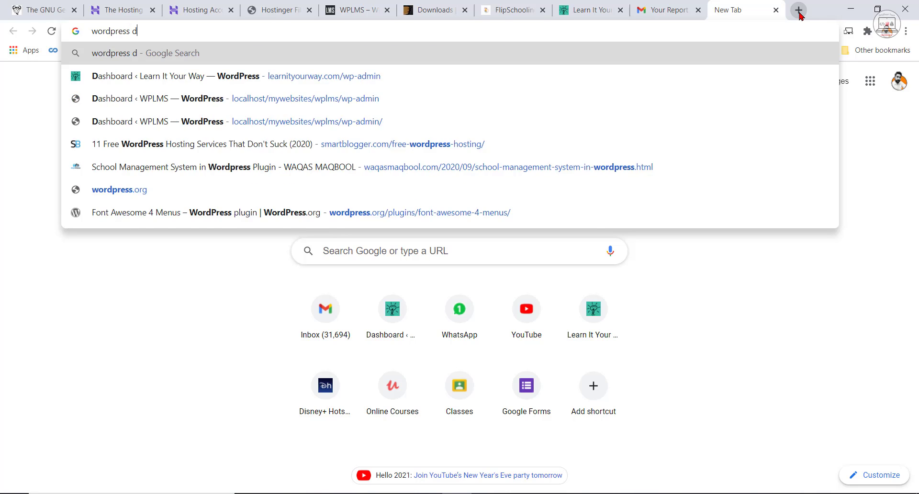
type("ownload")
key("Return")
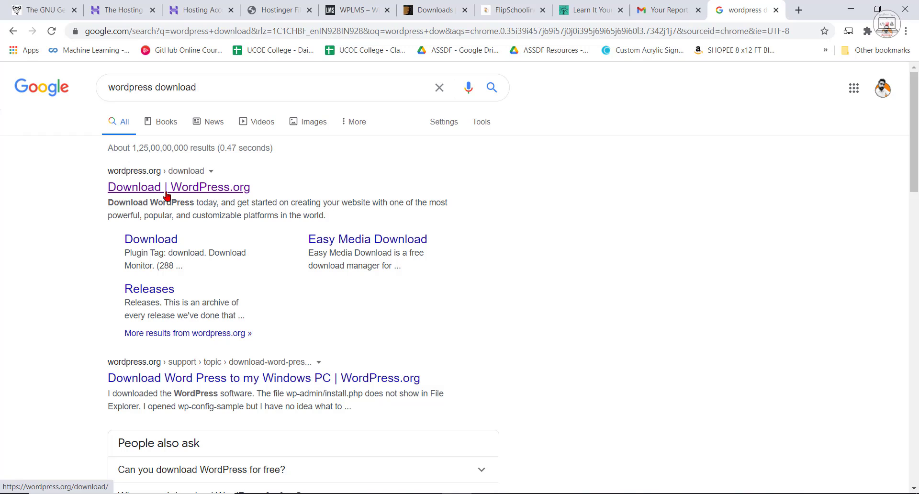
left_click(167, 192)
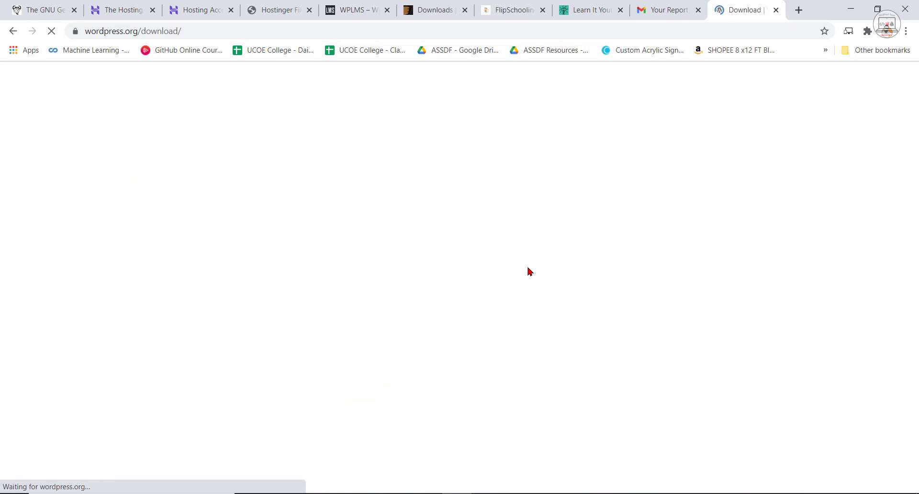
scroll(621, 348, "down", 3)
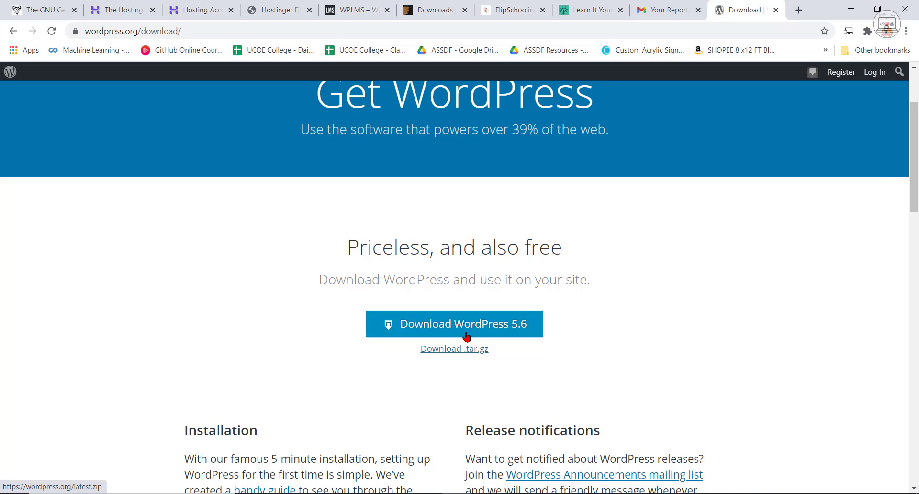
left_click(851, 9)
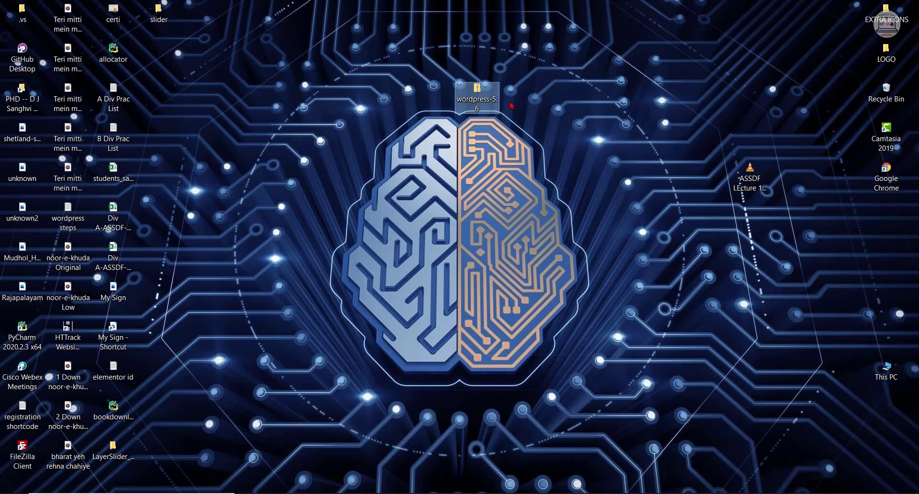
left_click(457, 493)
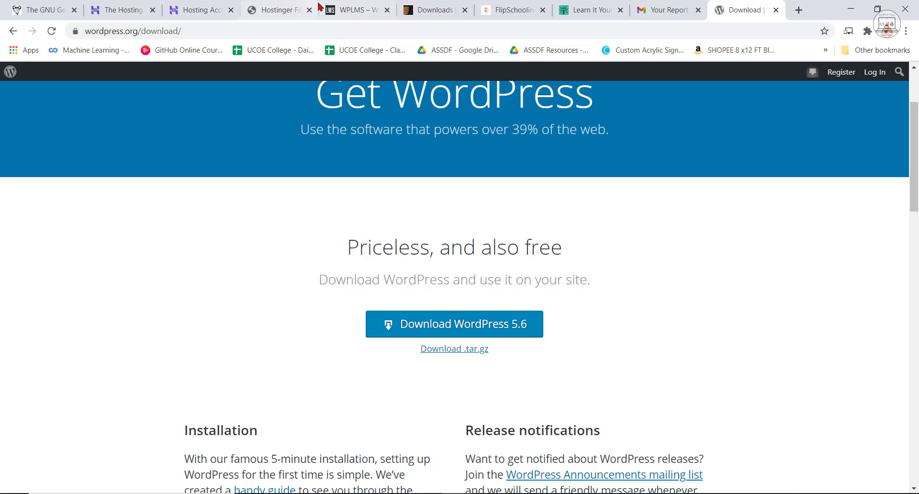
Upload wordpress-5.6.zip from the Desktop into the lms folder in the Hostinger File Manager.
left_click(189, 7)
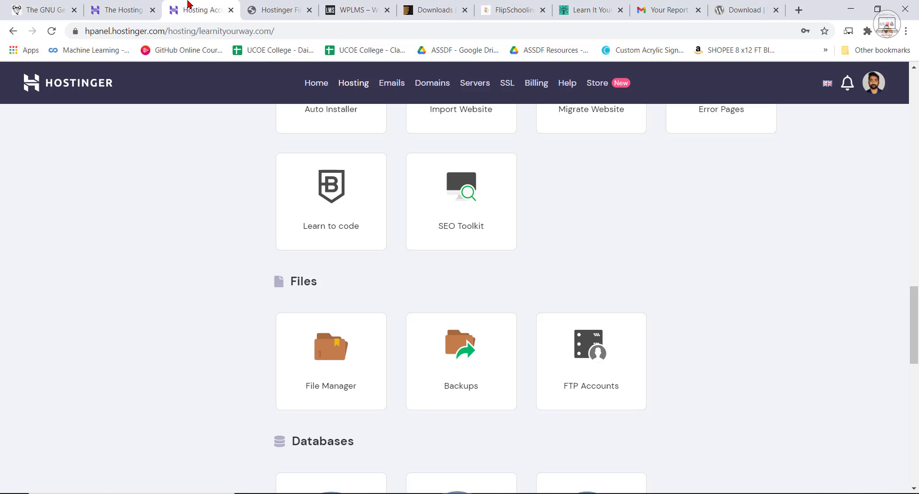
left_click(284, 7)
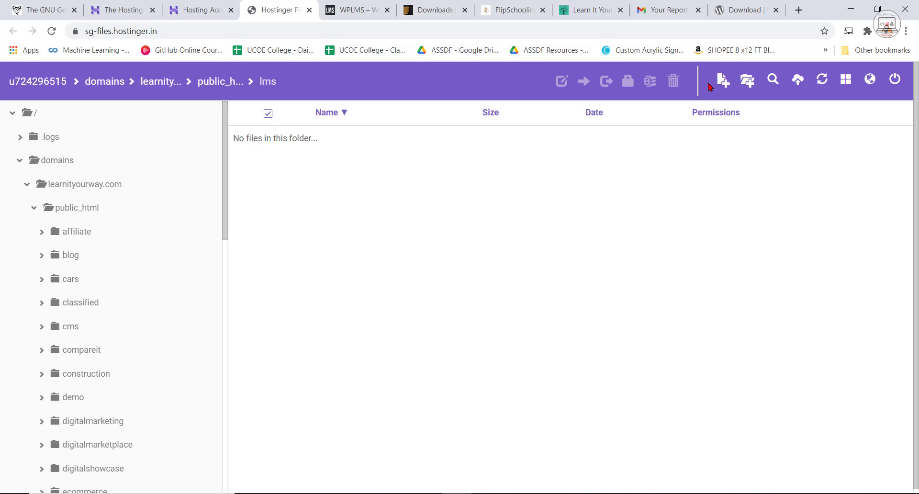
left_click(802, 86)
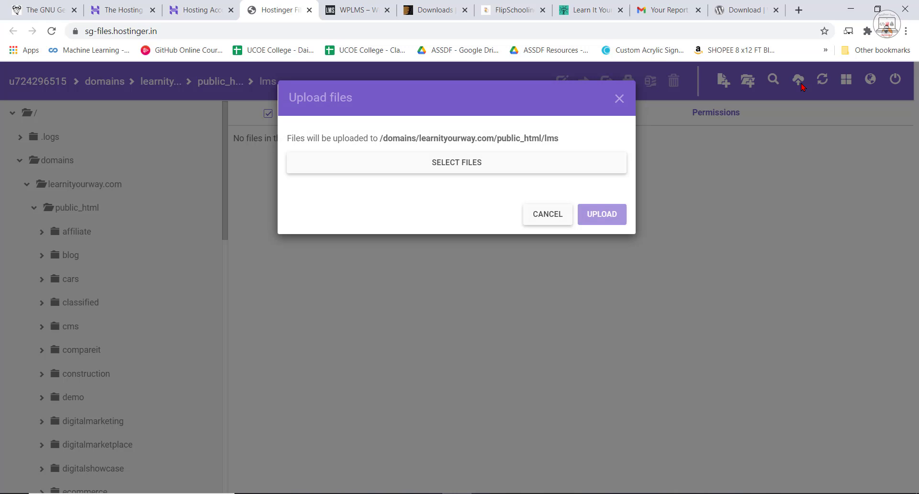
left_click(451, 164)
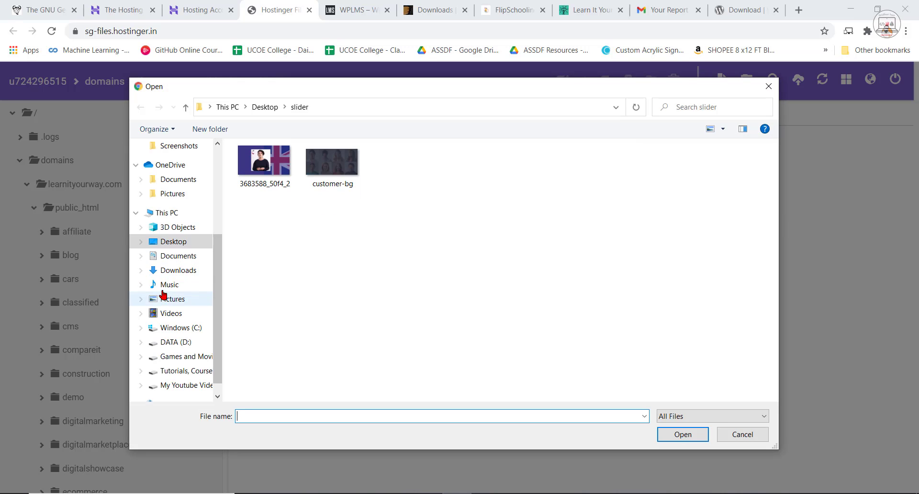
left_click(173, 242)
scroll(374, 310, "down", 2)
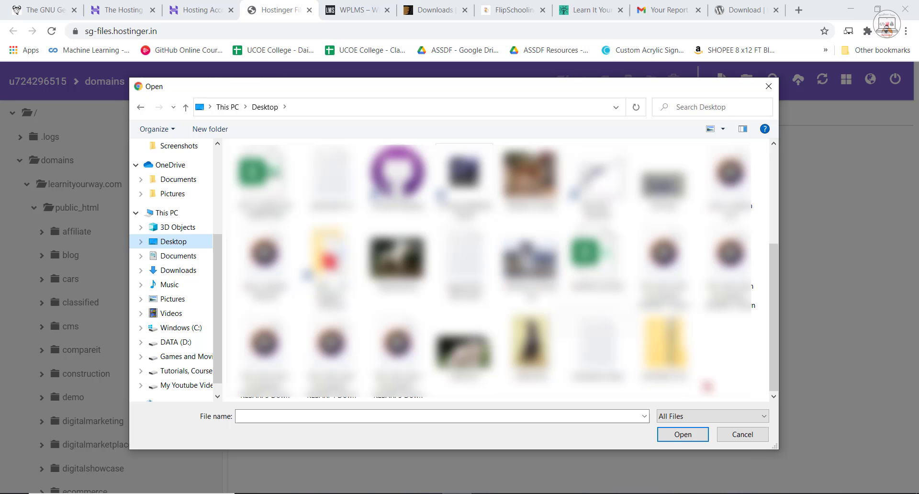
scroll(375, 311, "up", 2)
scroll(709, 378, "down", 2)
left_click(665, 345)
left_click(683, 435)
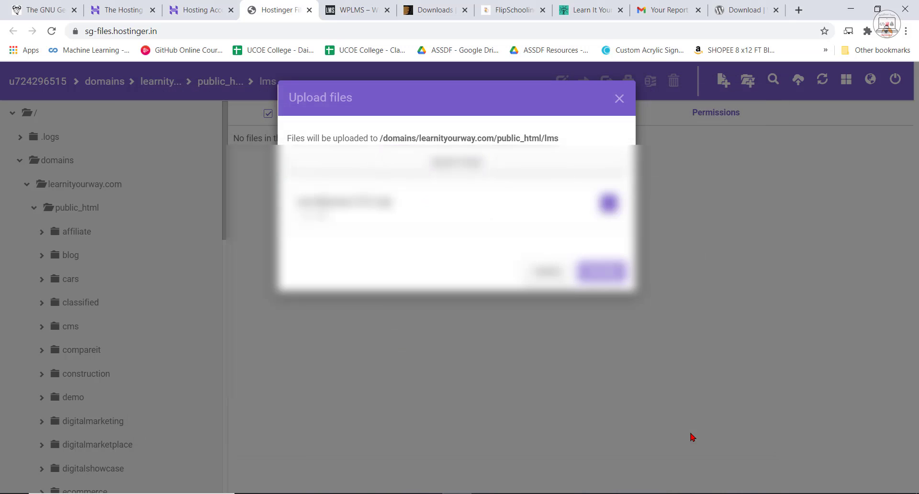
left_click(605, 280)
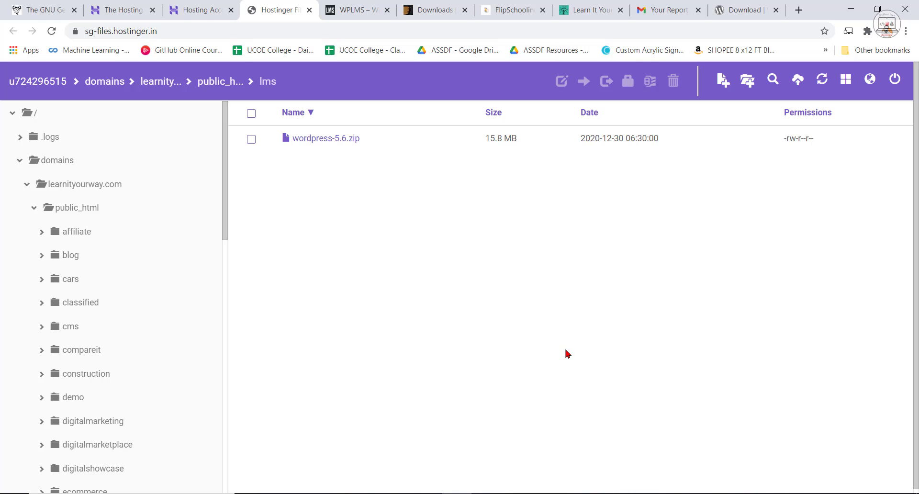
Extract wordpress-5.6.zip into a folder named wordpress.
left_click(300, 140)
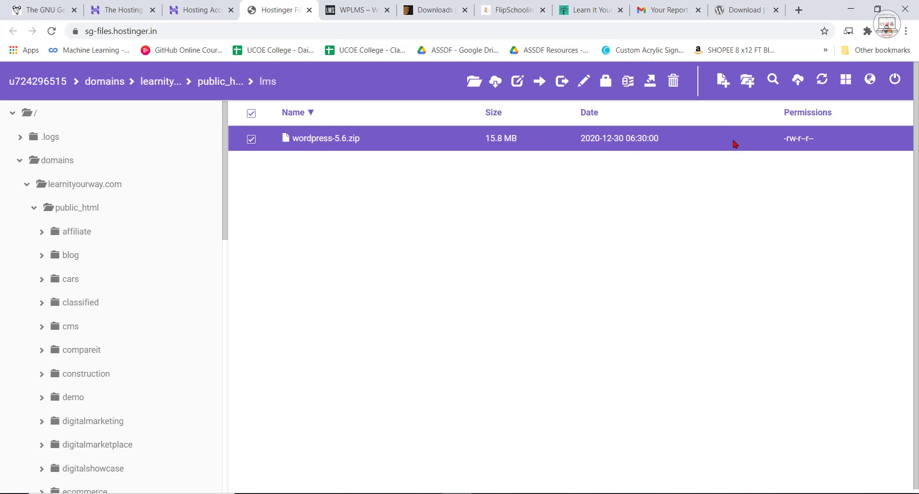
left_click(649, 91)
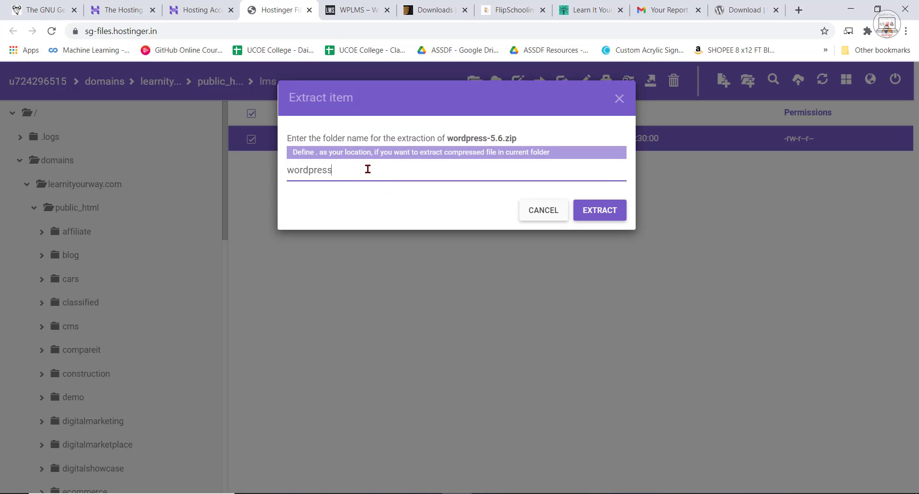
left_click(601, 219)
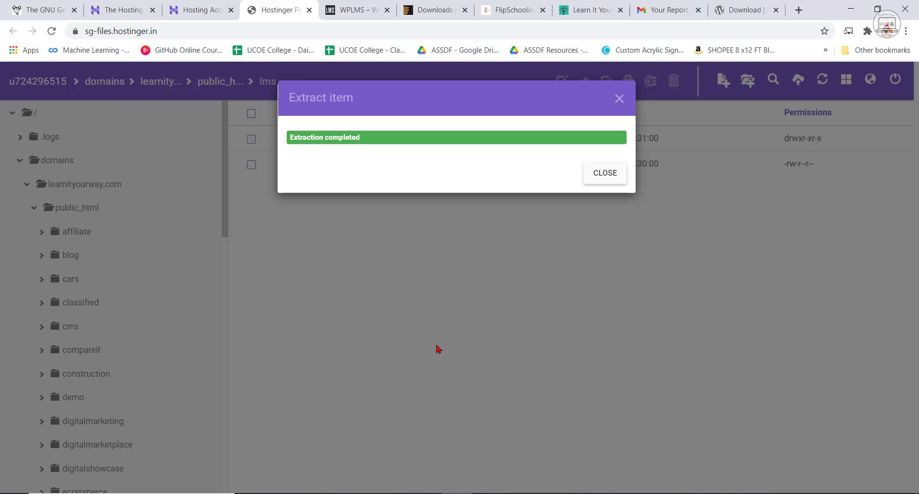
left_click(604, 175)
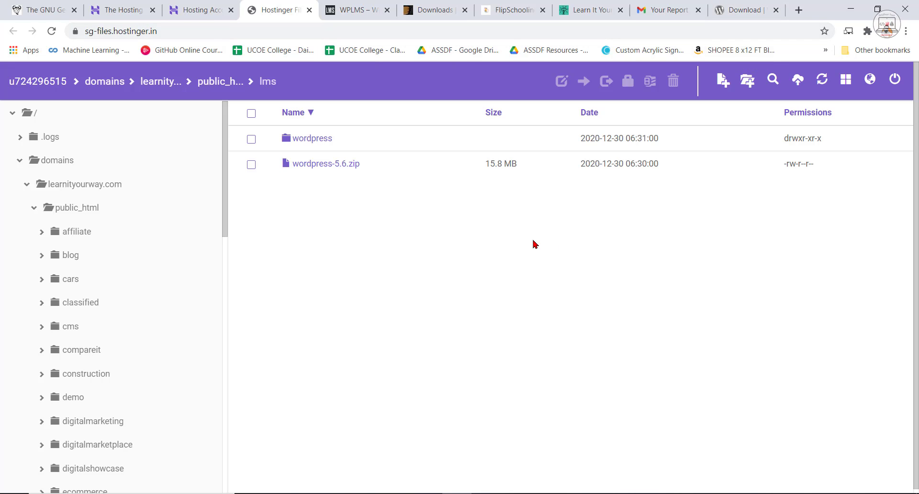
Open the lms.learnityourway.com subdomain in a new browser tab.
left_click(799, 9)
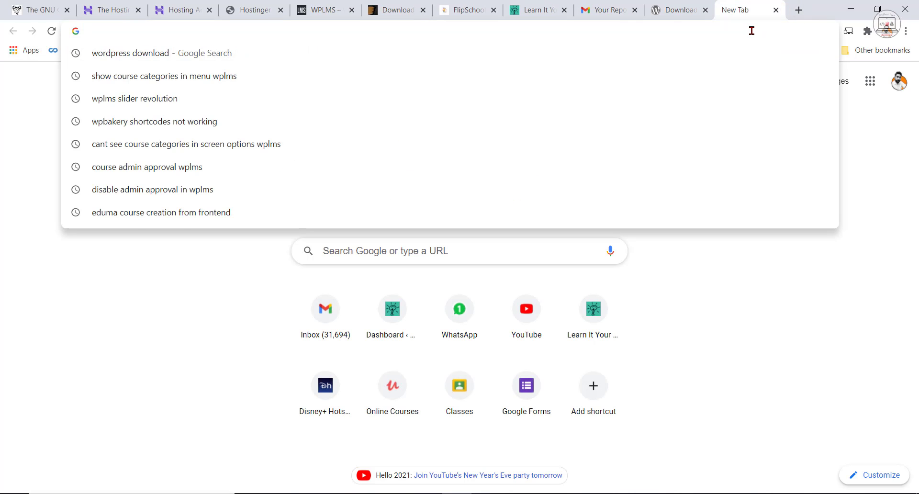
type("lms.learnity")
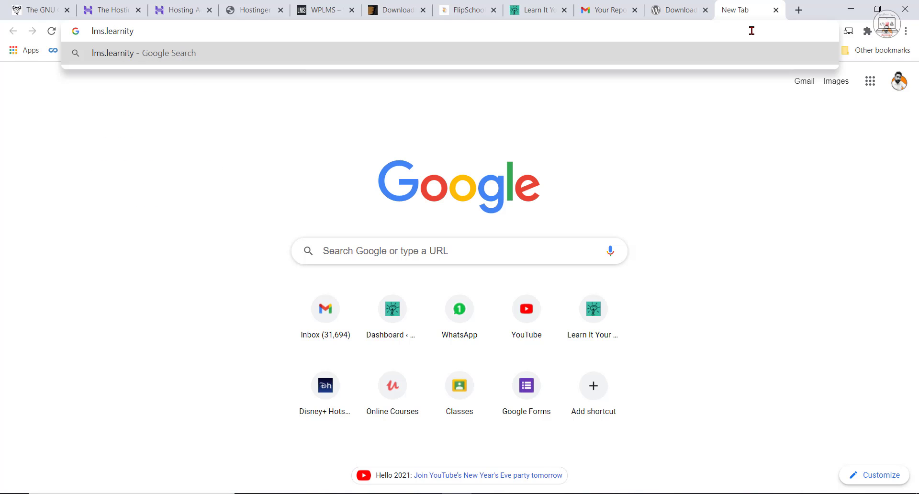
type("ourway.")
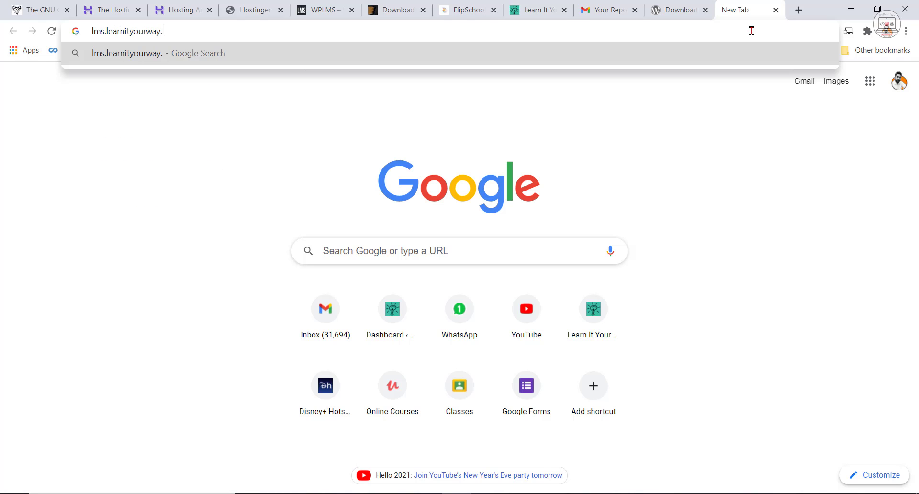
type("com")
key("Return")
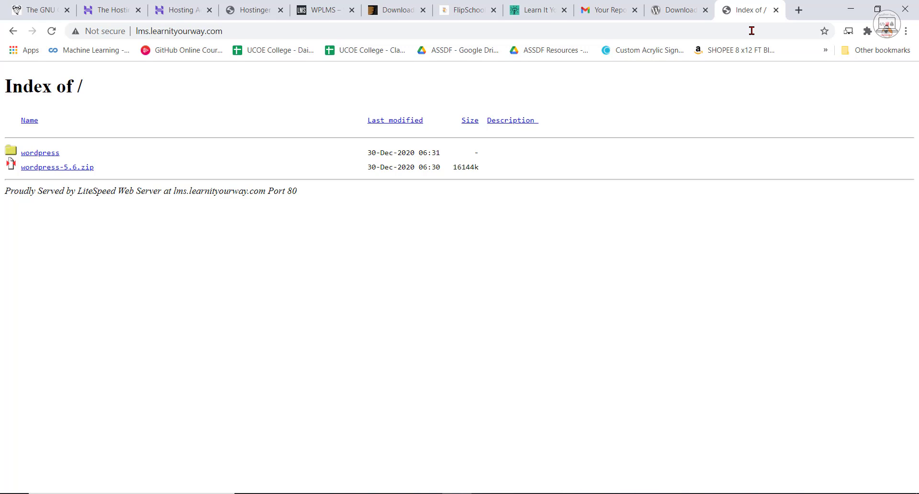
Compare the subdomain's directory listing and address with the contents of the lms folder in the File Manager.
left_click(263, 8)
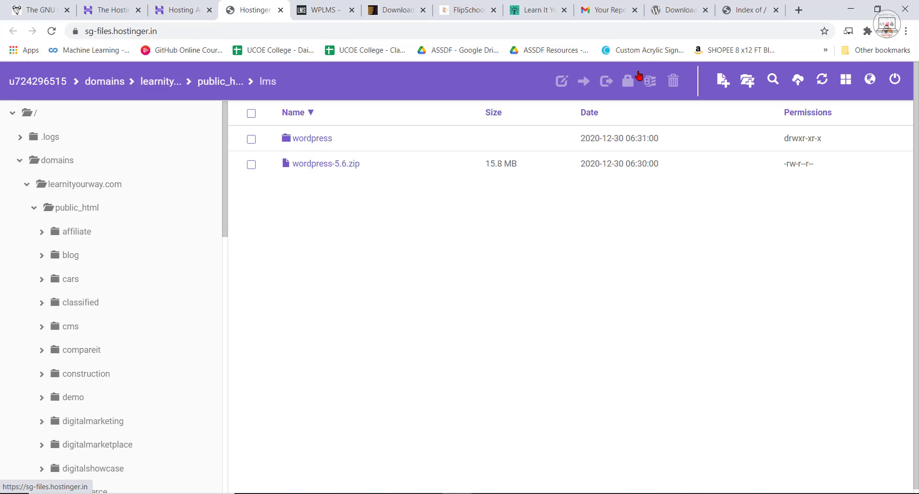
left_click(750, 9)
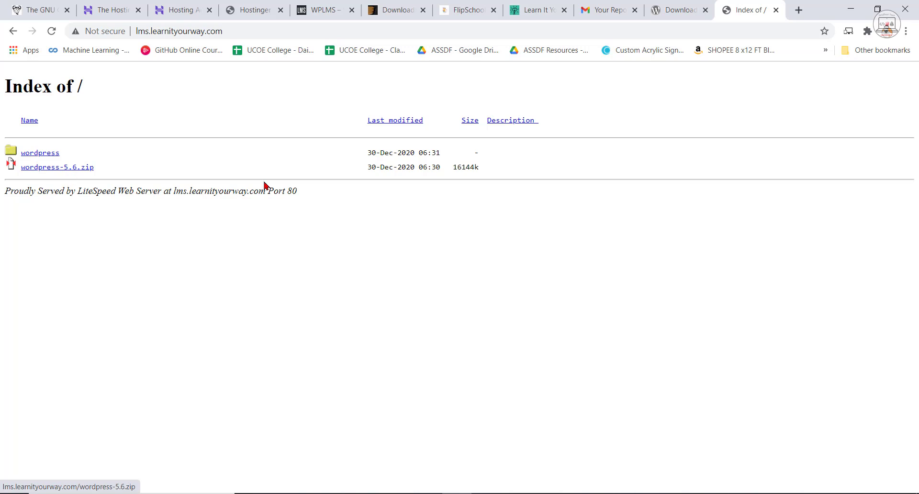
left_click(242, 31)
left_click(290, 355)
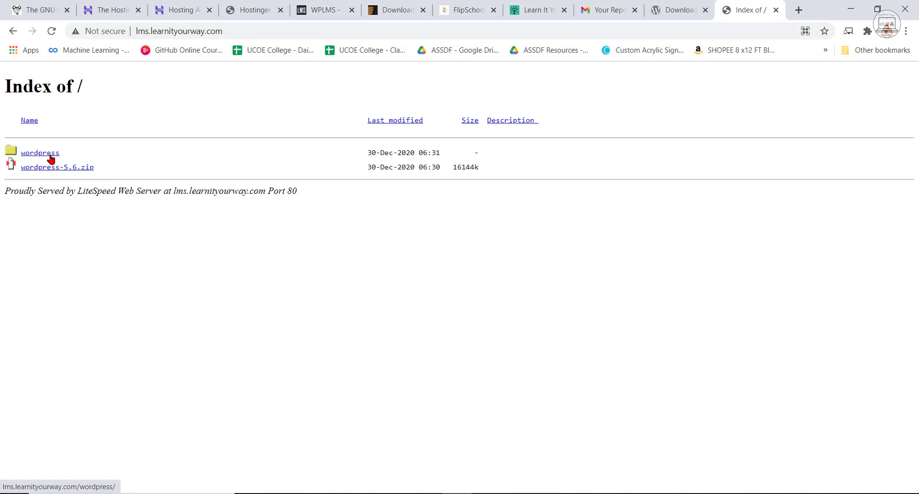
left_click(248, 31)
left_click(248, 31)
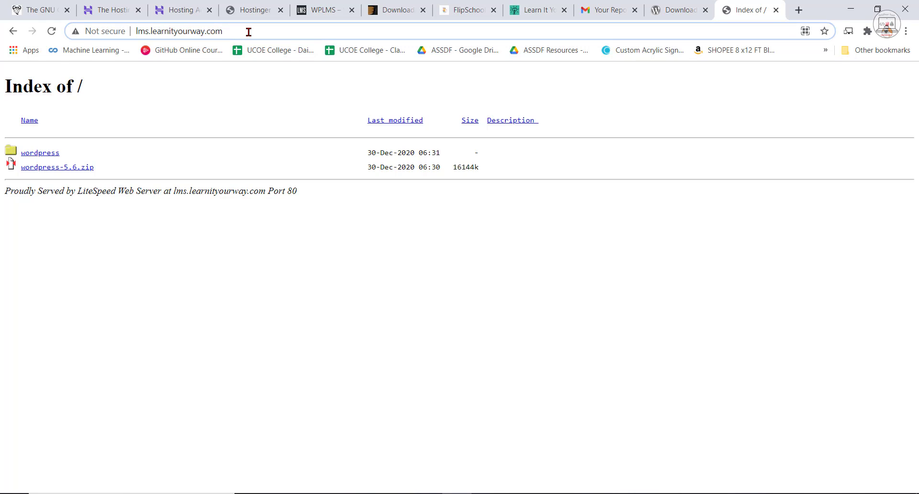
Check that lms.learnityourway.com/wordpress/wordpress opens the WordPress setup page, and close that tab.
type("/wordpr")
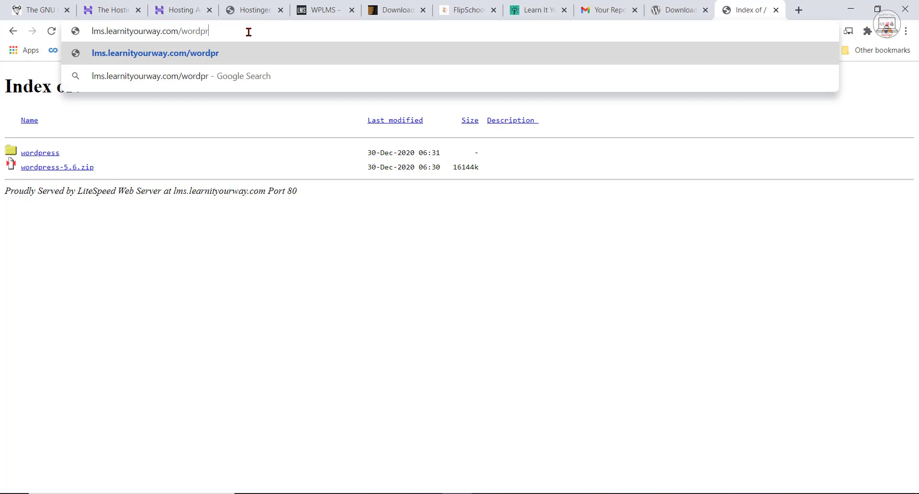
type("ess")
key("Return")
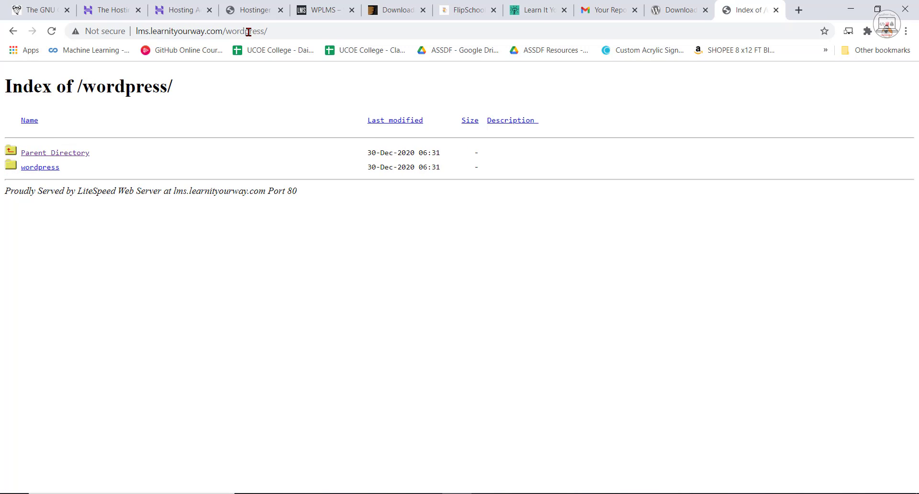
left_click(311, 30)
left_click(320, 30)
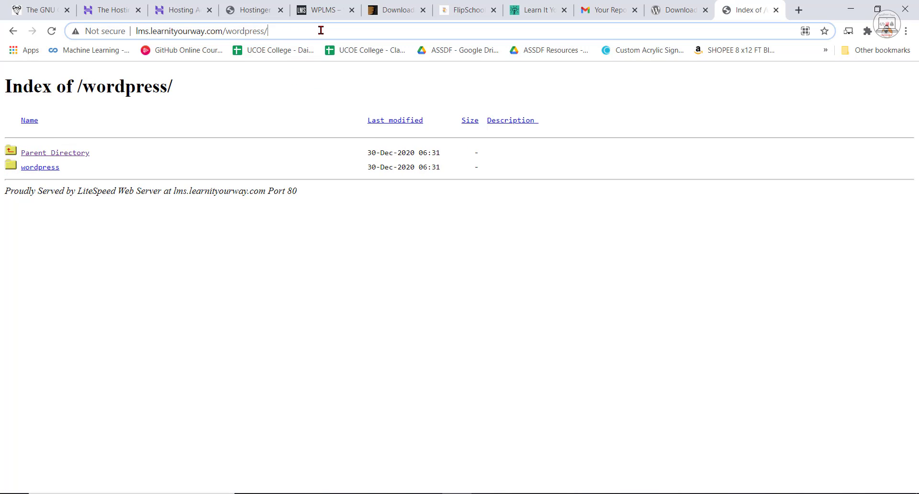
type("wordpress")
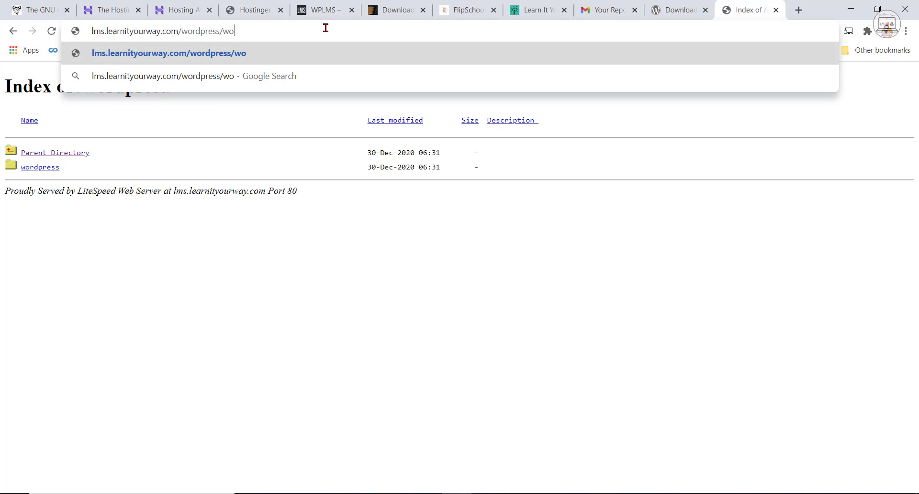
key("Return")
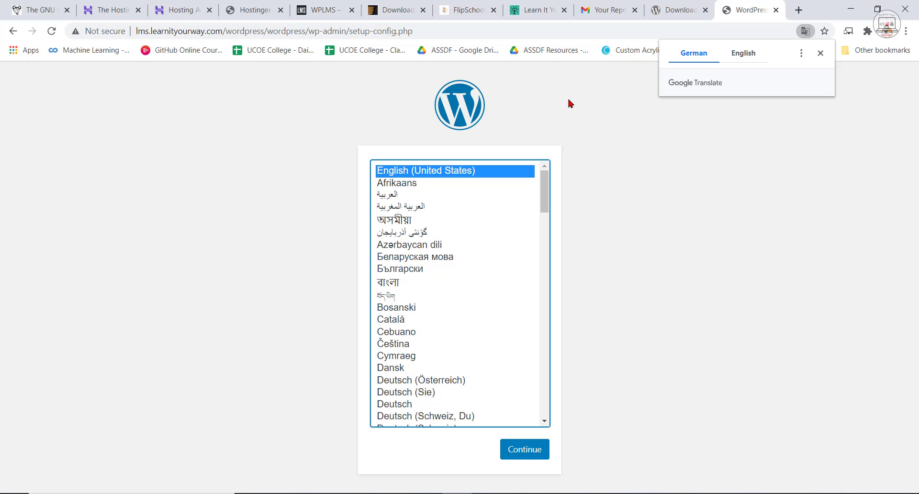
left_click(777, 10)
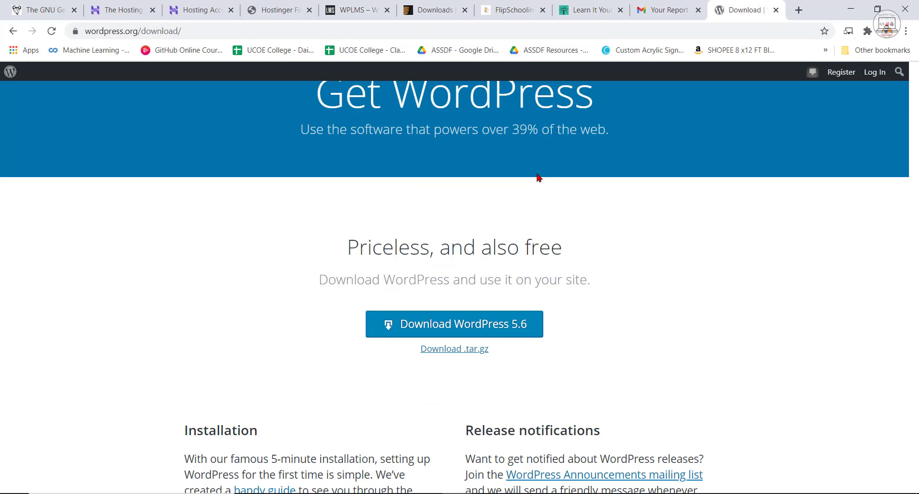
Open the inner wordpress folder within lms/wordpress in the Hostinger File Manager and look through its files.
left_click(279, 8)
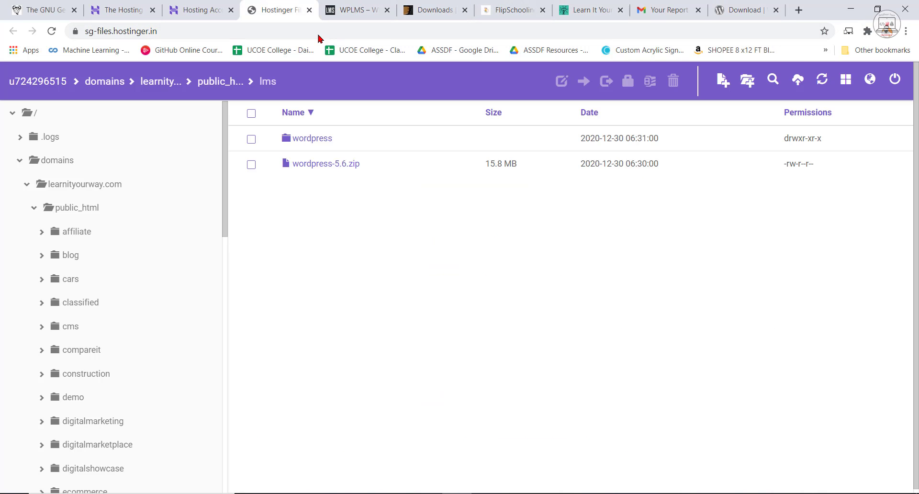
left_click(312, 143)
double_click(311, 142)
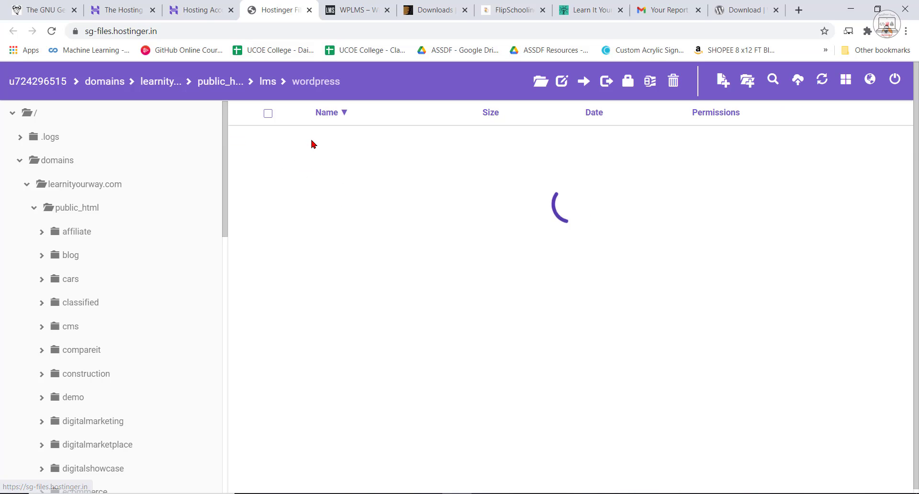
double_click(323, 145)
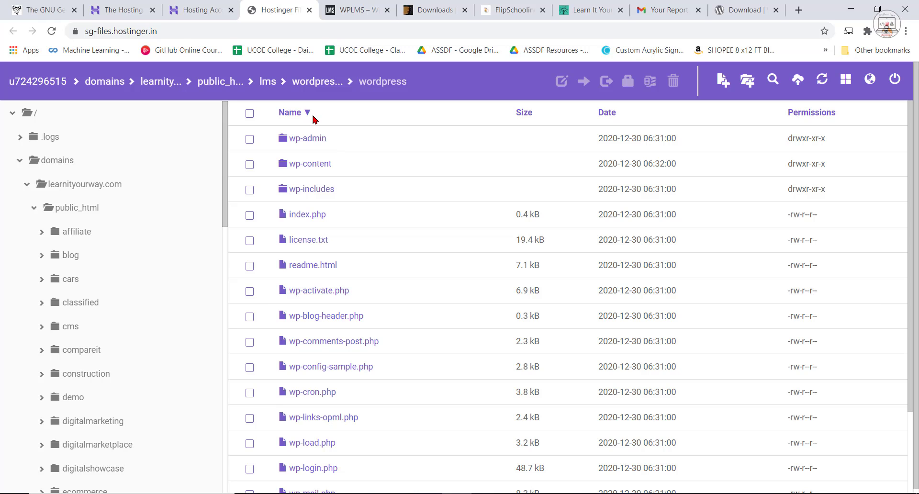
scroll(299, 406, "down", 3)
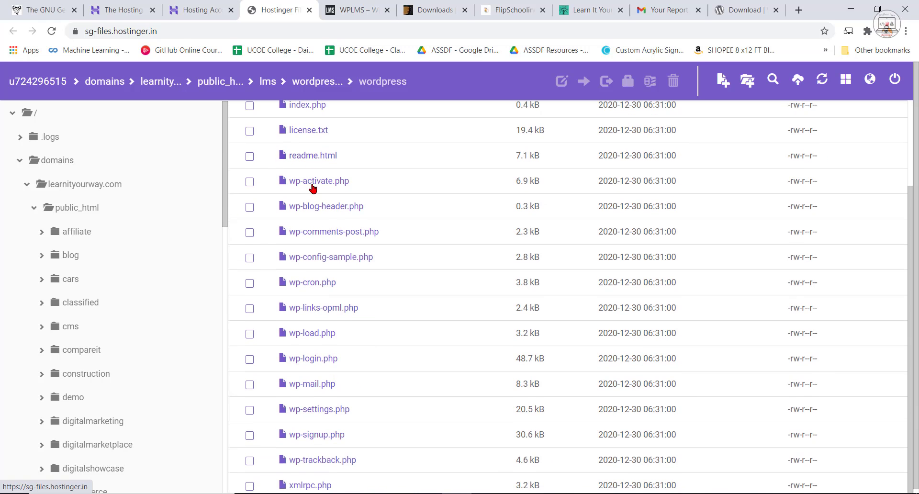
scroll(312, 185, "up", 3)
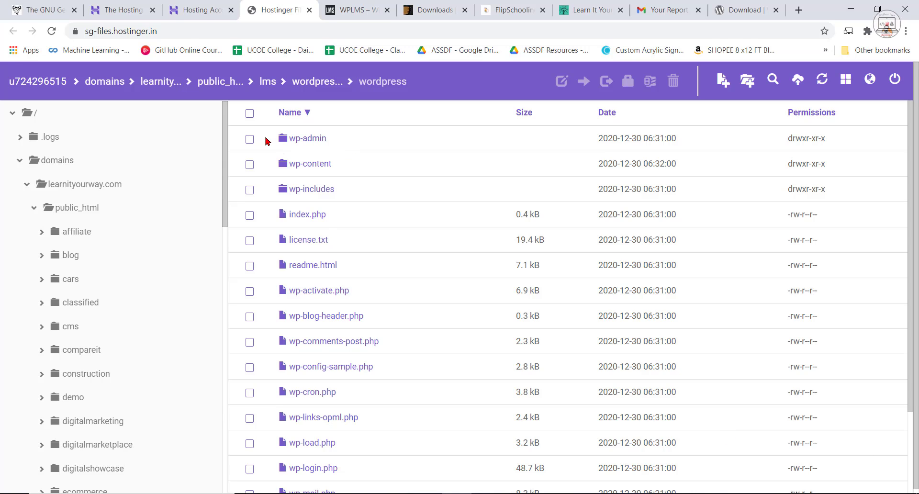
Move all the files and folders from the inner wordpress folder to /domains/learnityourway.com/public_html/lms.
left_click(250, 114)
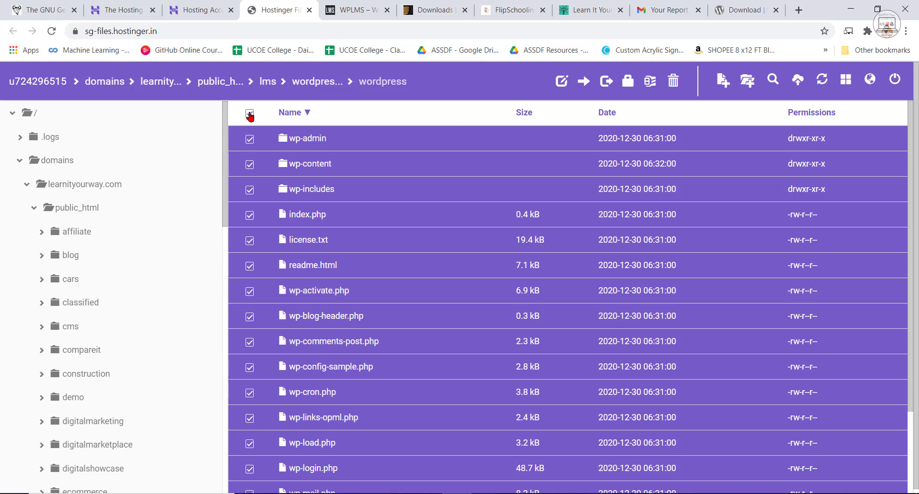
left_click(584, 85)
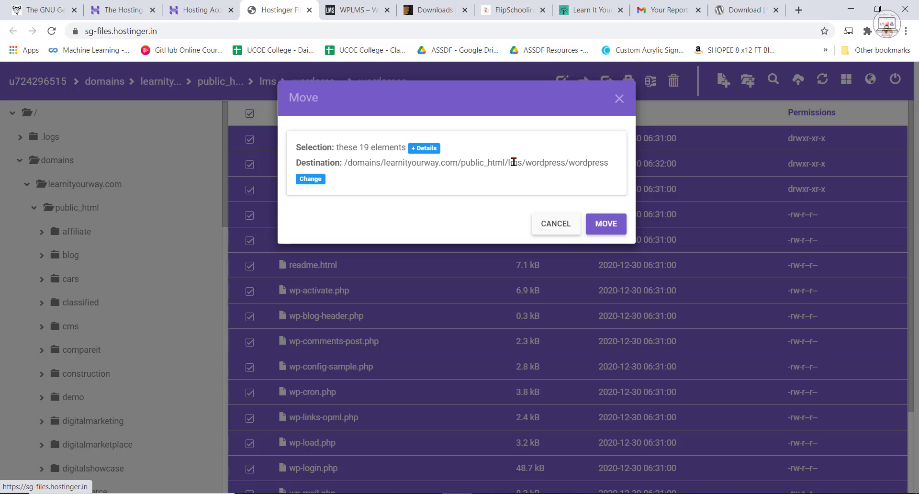
double_click(518, 163)
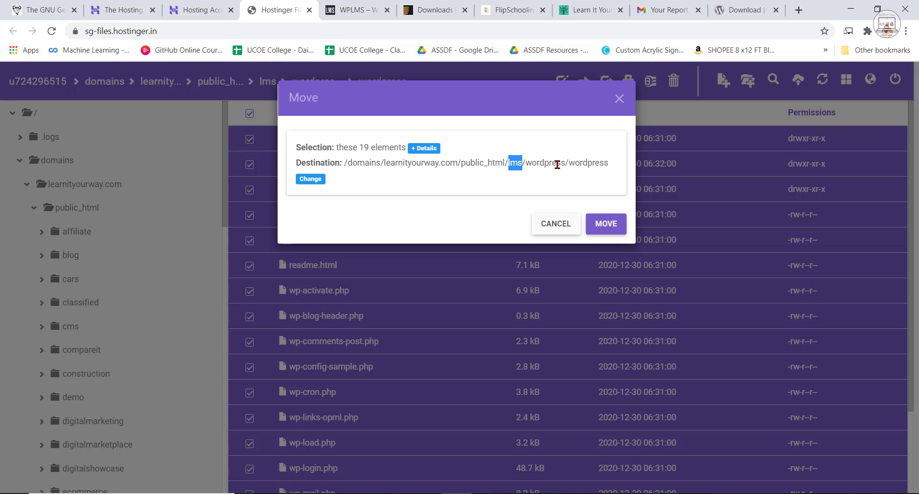
left_click_drag(566, 164, 510, 163)
left_click_drag(604, 163, 508, 164)
left_click(304, 181)
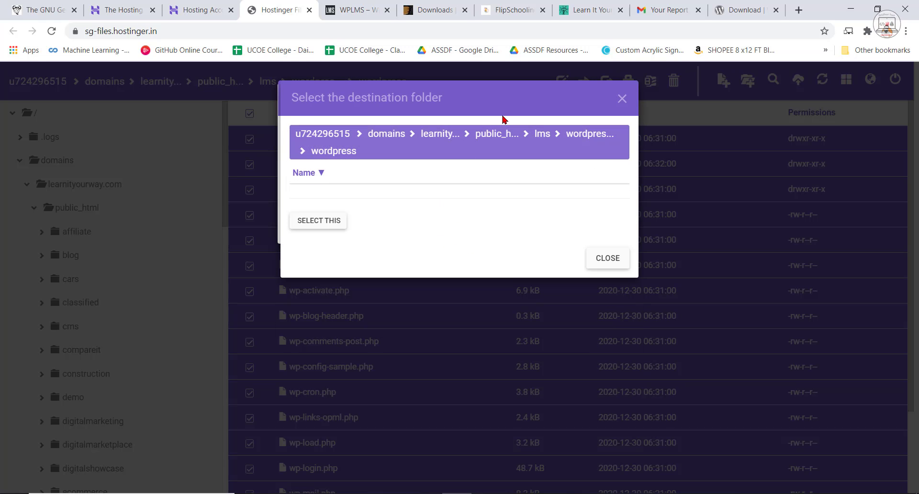
left_click(541, 138)
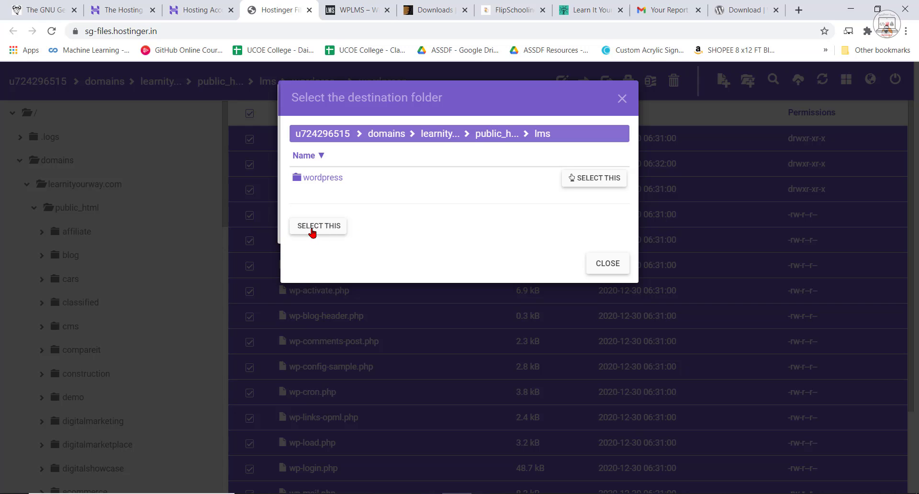
left_click(315, 232)
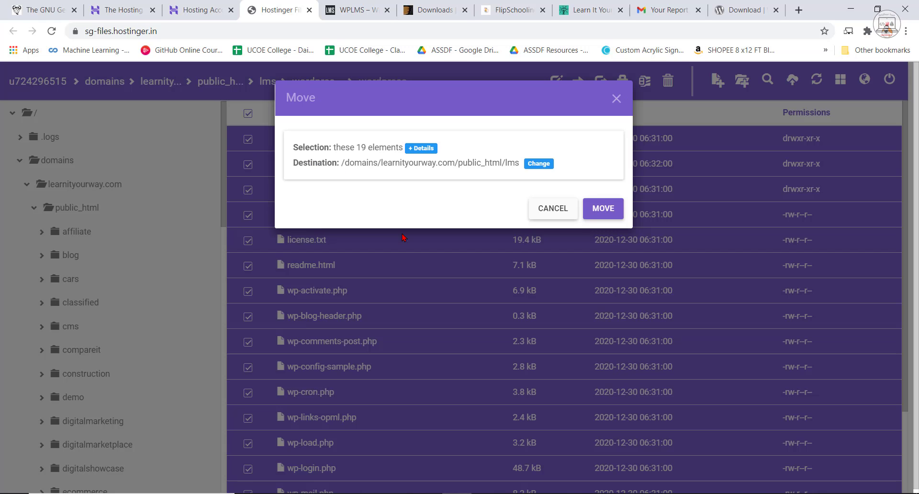
left_click(606, 215)
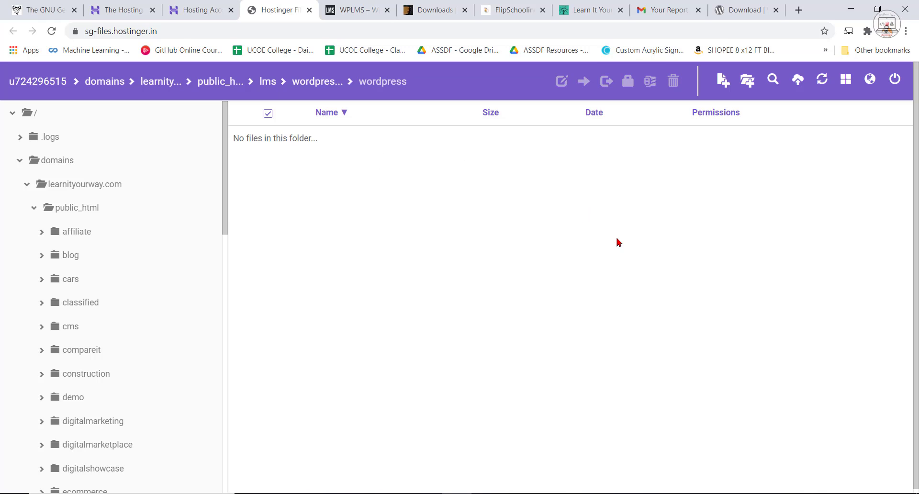
Check the lms folder for the moved files and the nested wordpress folders for anything left behind.
left_click(266, 82)
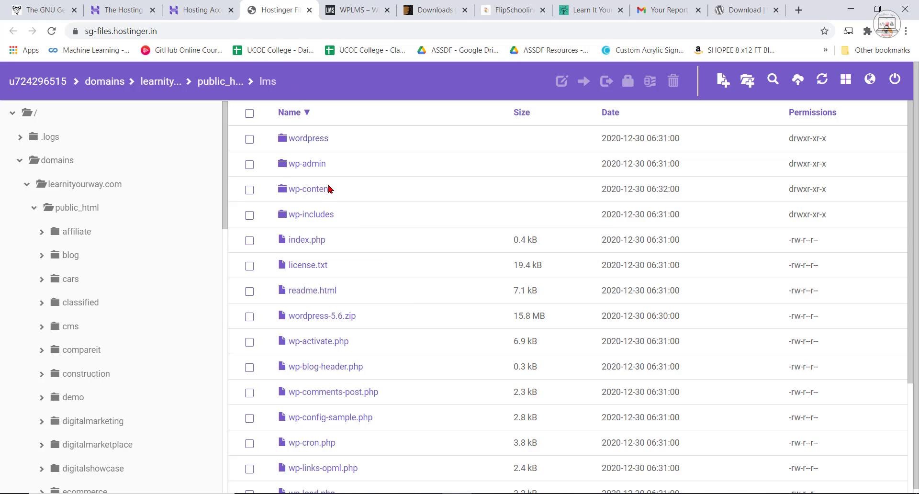
double_click(312, 141)
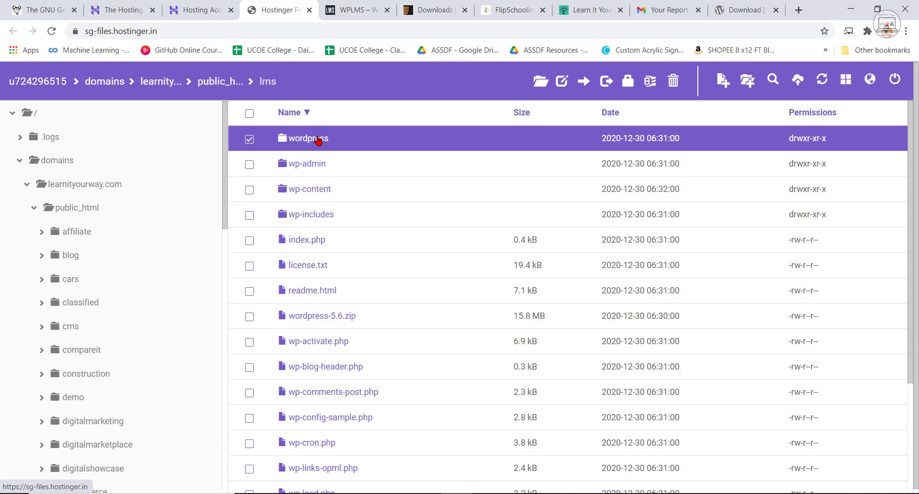
double_click(313, 139)
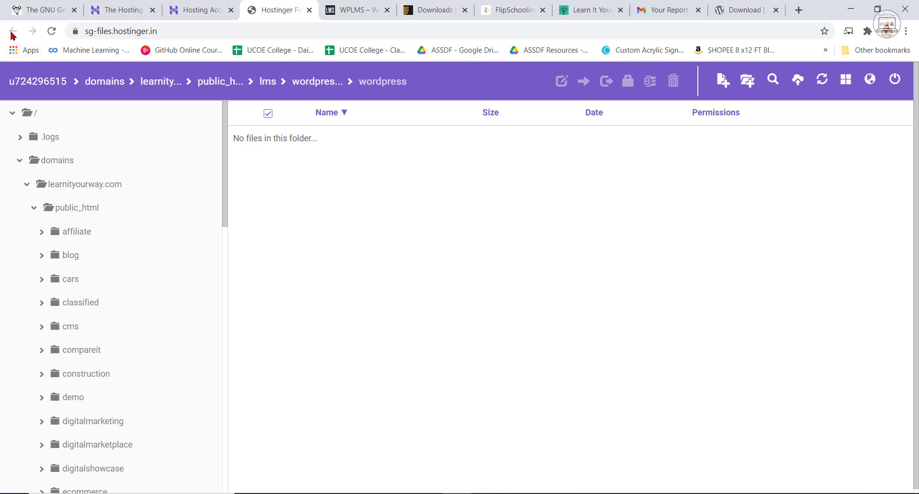
Delete the wordpress folder from the lms folder.
left_click(267, 82)
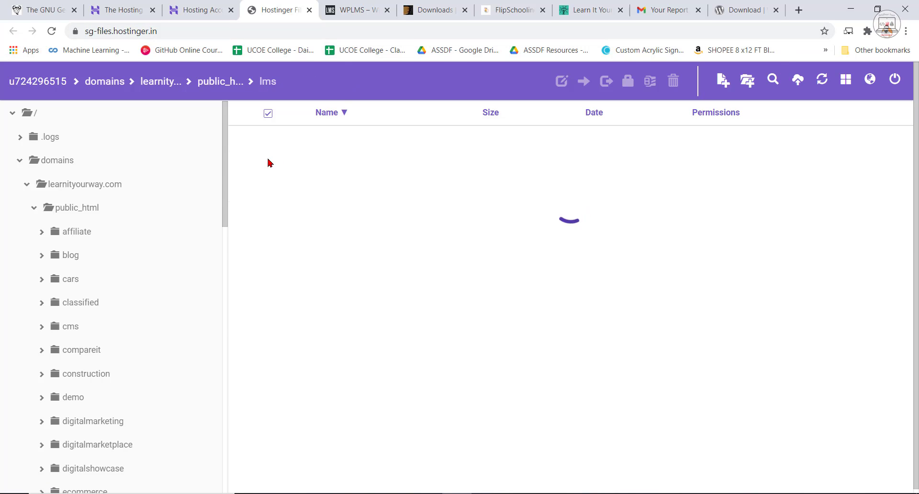
left_click(248, 139)
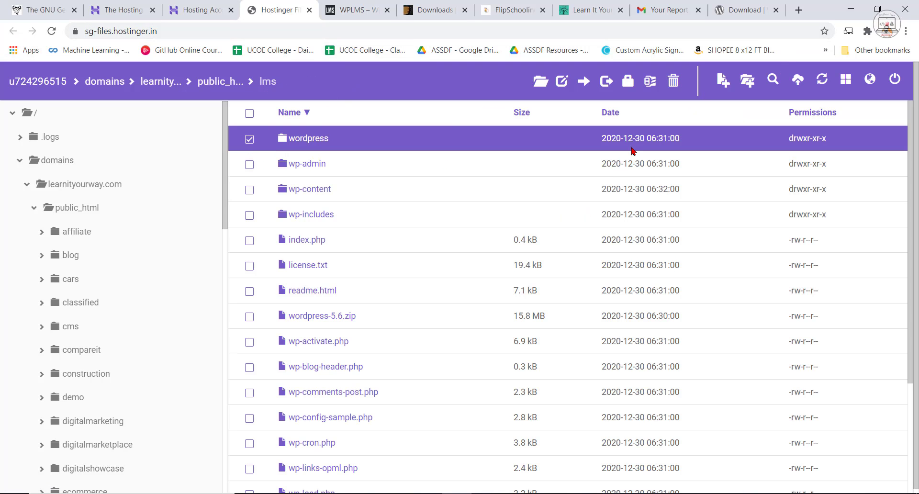
left_click(673, 82)
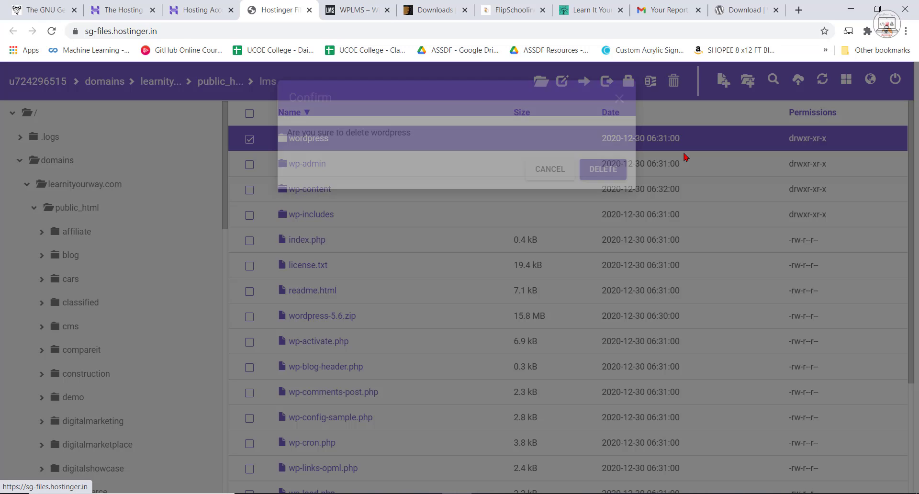
left_click(597, 174)
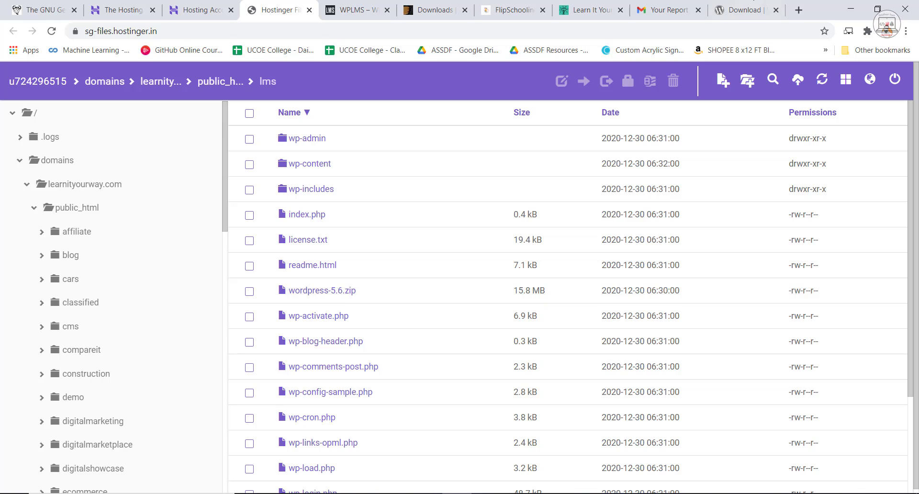
Open lms.learnityourway.com in a new browser tab and start the WordPress setup in English (United States), proceeding to the database connection form.
left_click(799, 10)
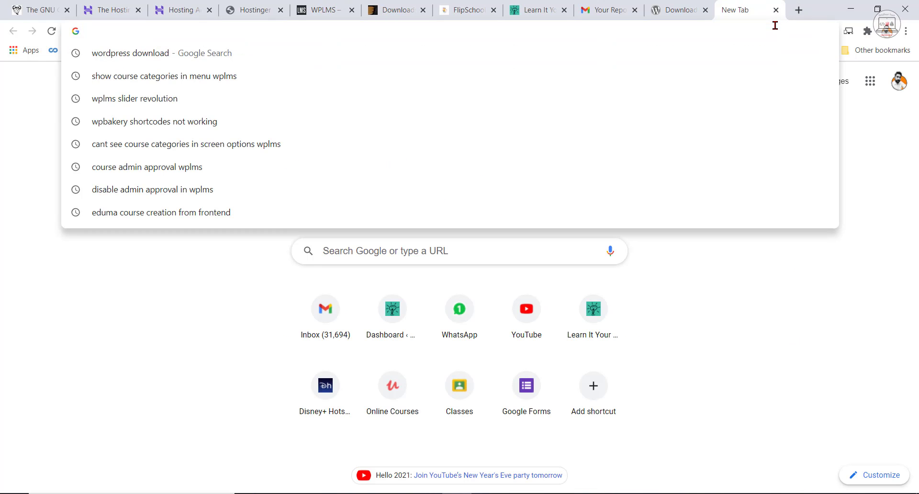
type("lms")
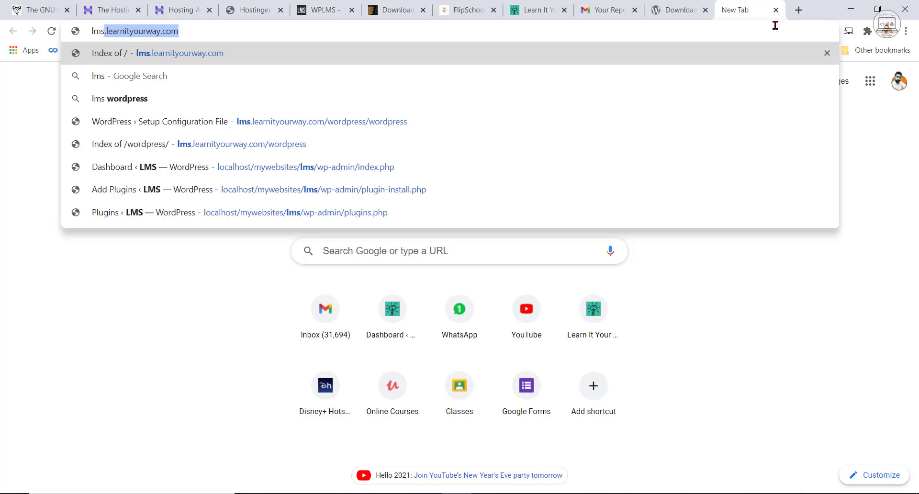
key("Return")
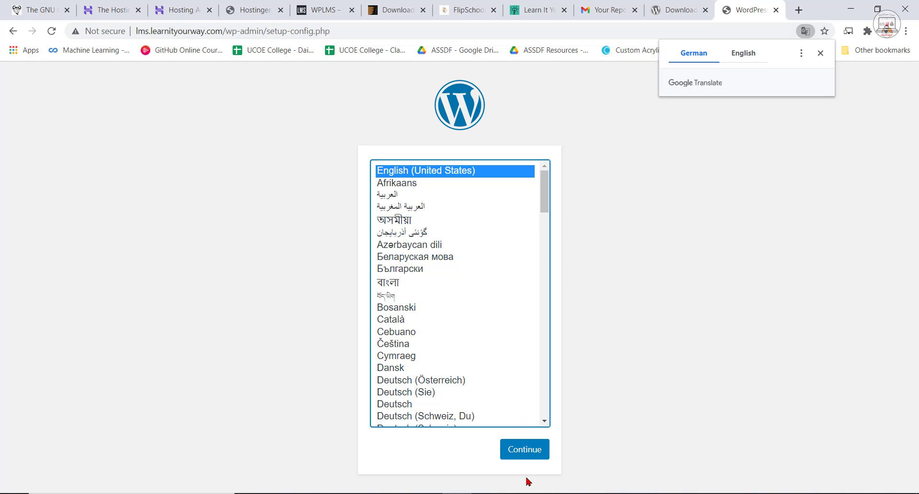
left_click(524, 452)
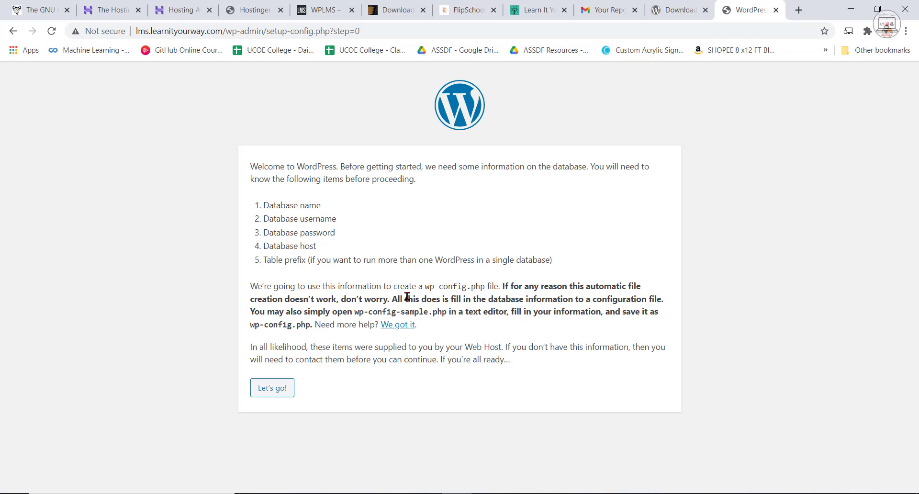
left_click(273, 389)
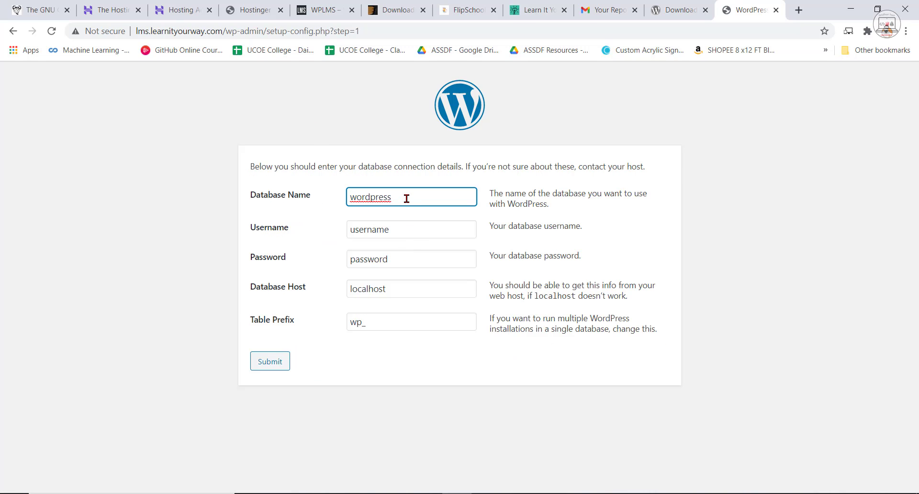
Switch to the Hostinger panel's MySQL Databases page and copy the full name of the lms database.
left_click(106, 6)
left_click(201, 9)
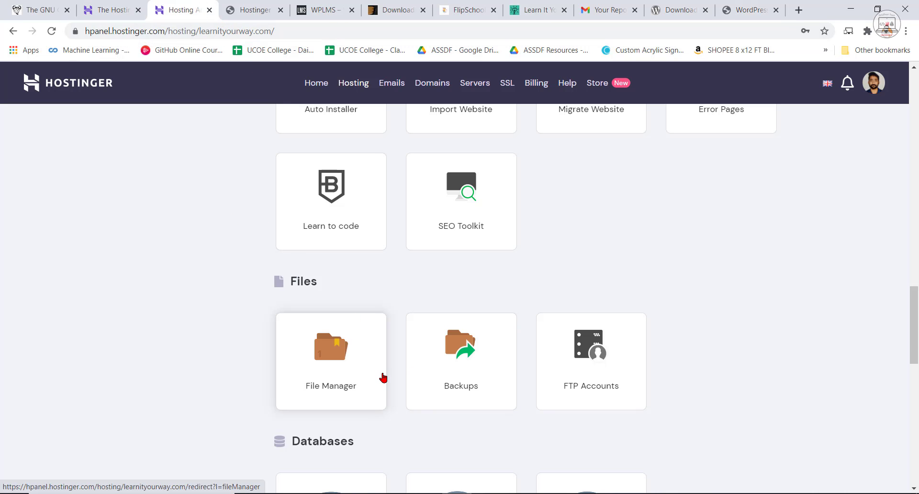
scroll(388, 389, "up", 2)
scroll(389, 389, "down", 4)
left_click(330, 409)
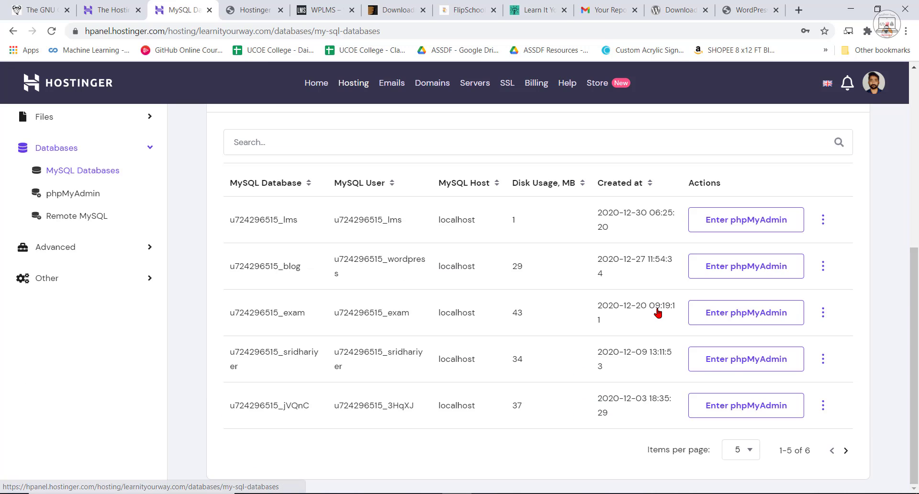
scroll(425, 307, "down", 4)
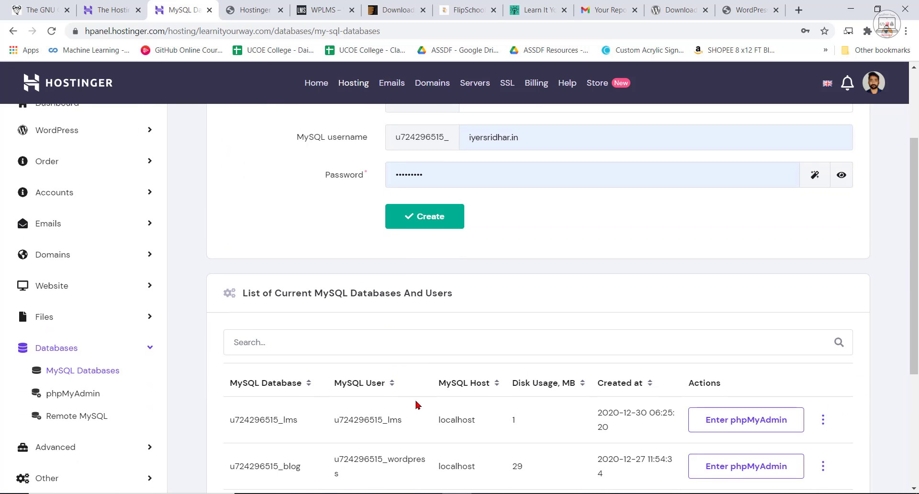
left_click_drag(298, 362, 231, 363)
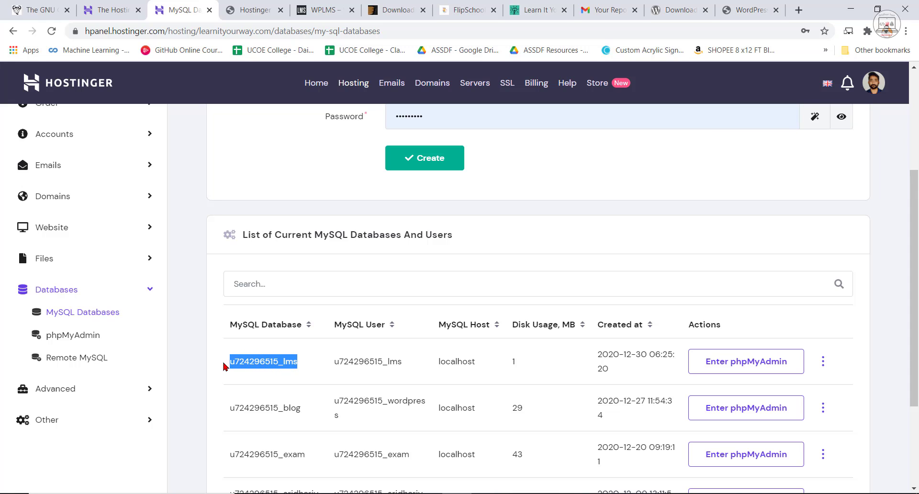
right_click(240, 361)
left_click(256, 369)
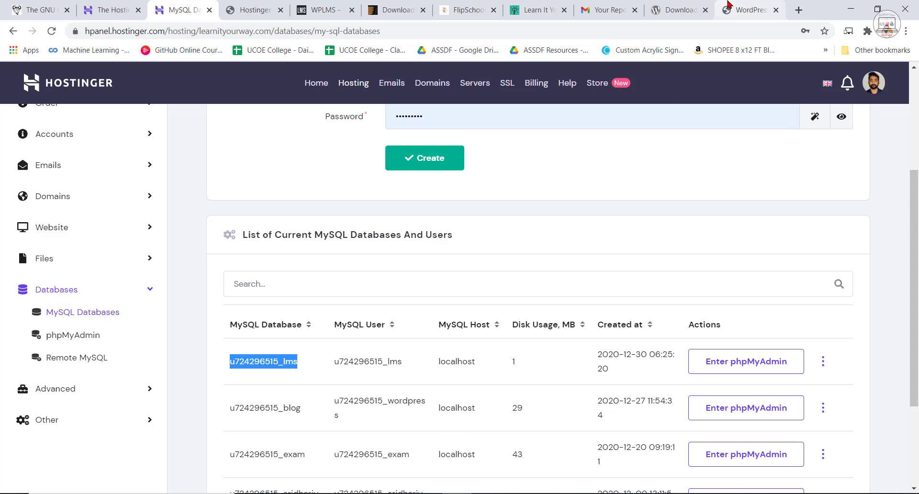
Return to the WordPress setup form and fill in the database name with the copied lms database name.
left_click(747, 9)
right_click(395, 196)
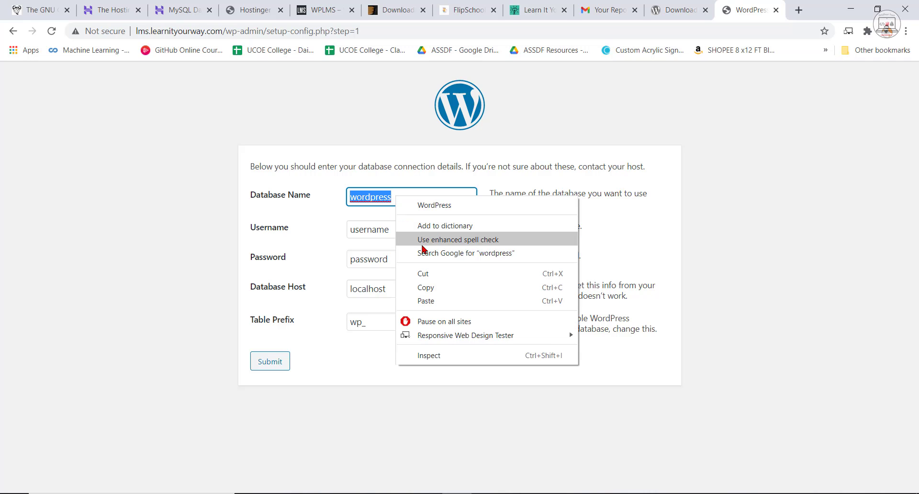
left_click(416, 301)
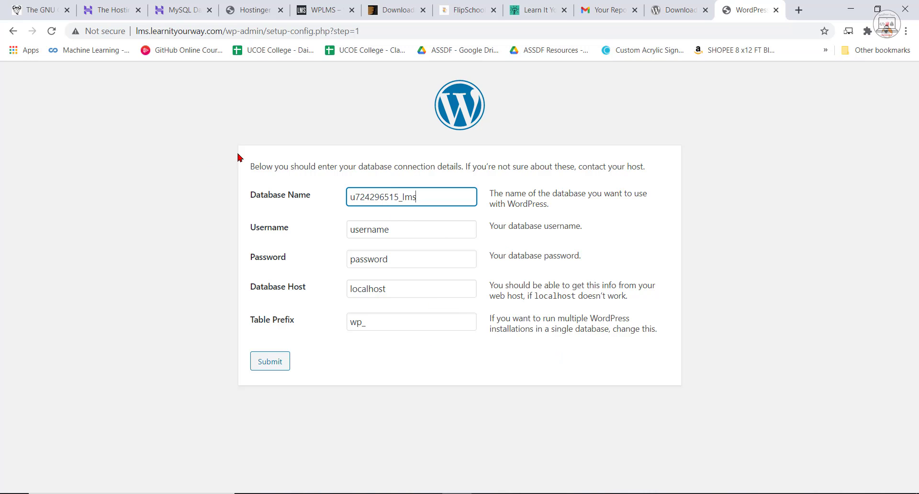
Copy the lms database's MySQL user name from the Hostinger database list into the Username field of the WordPress setup form.
left_click(182, 10)
left_click_drag(405, 362, 331, 361)
right_click(337, 358)
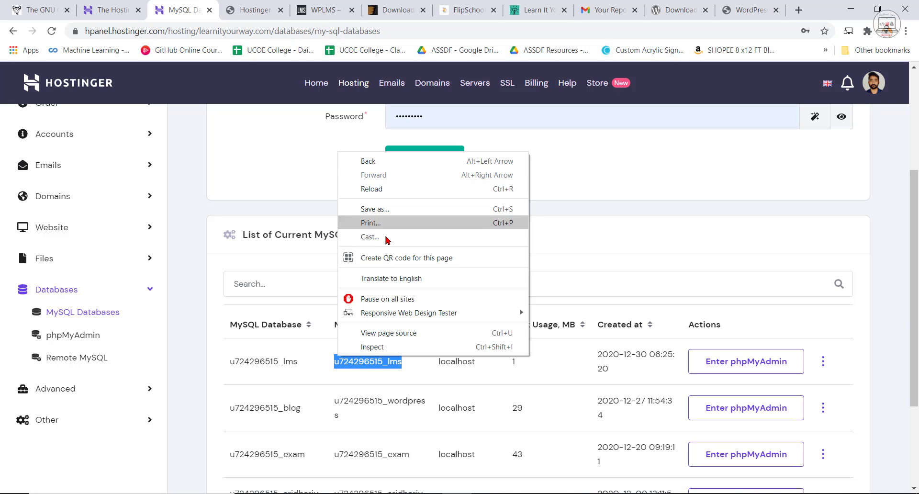
left_click(417, 404)
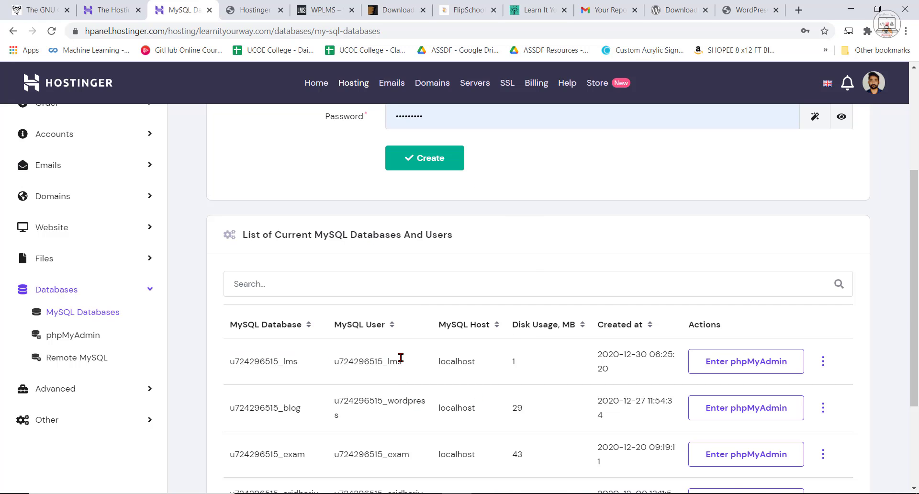
left_click_drag(402, 362, 334, 361)
right_click(343, 362)
left_click(373, 370)
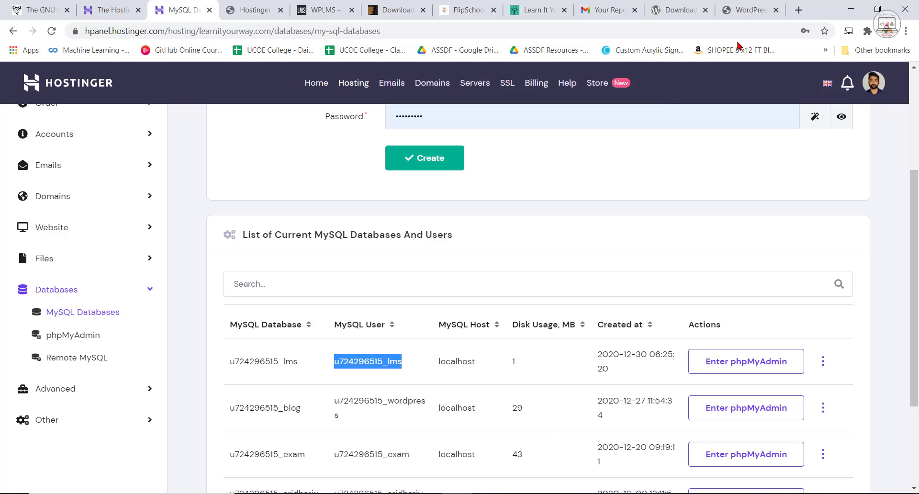
left_click(750, 9)
double_click(379, 230)
key("ctrl+v")
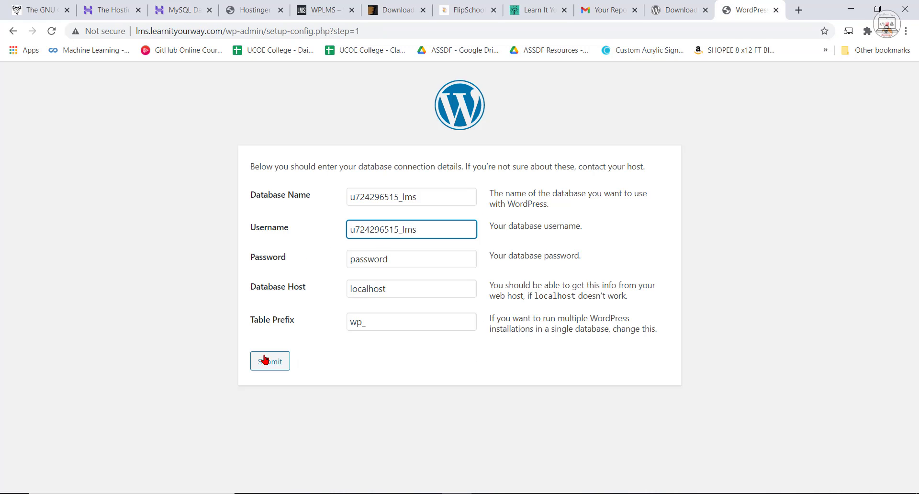
Enter the database password, submit the connection details and run the WordPress installation.
left_click_drag(429, 260, 339, 265)
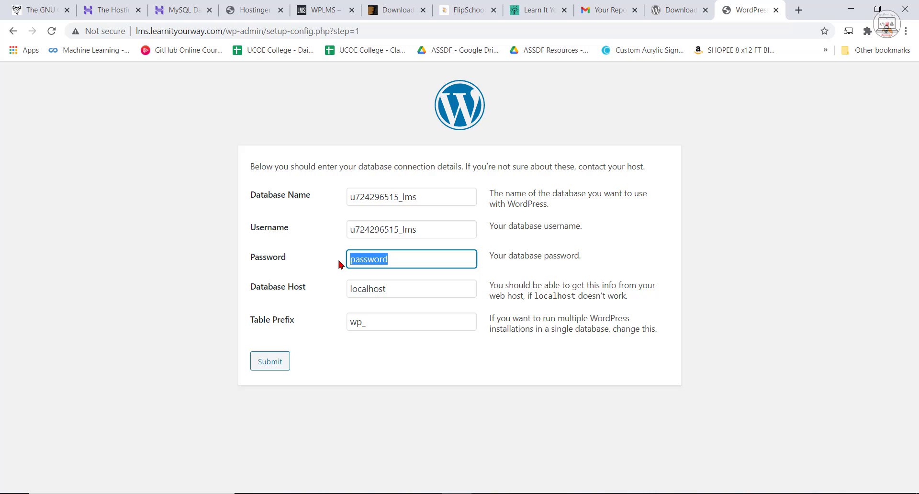
left_click(279, 368)
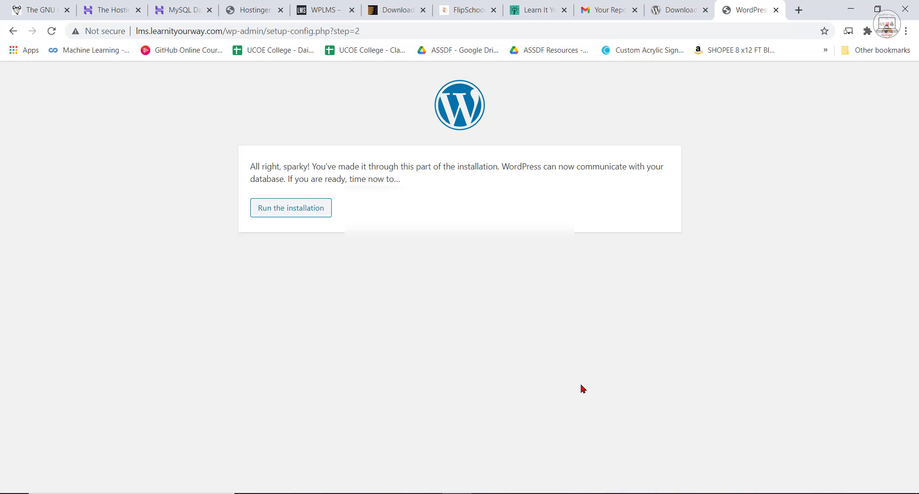
left_click(304, 212)
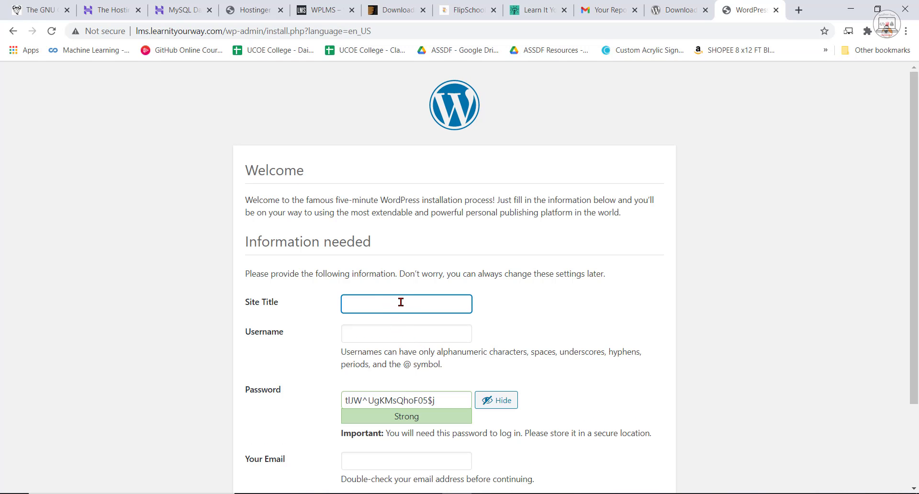
Set the site title to LMS and fill in the admin username and password from the first saved login.
type("LM")
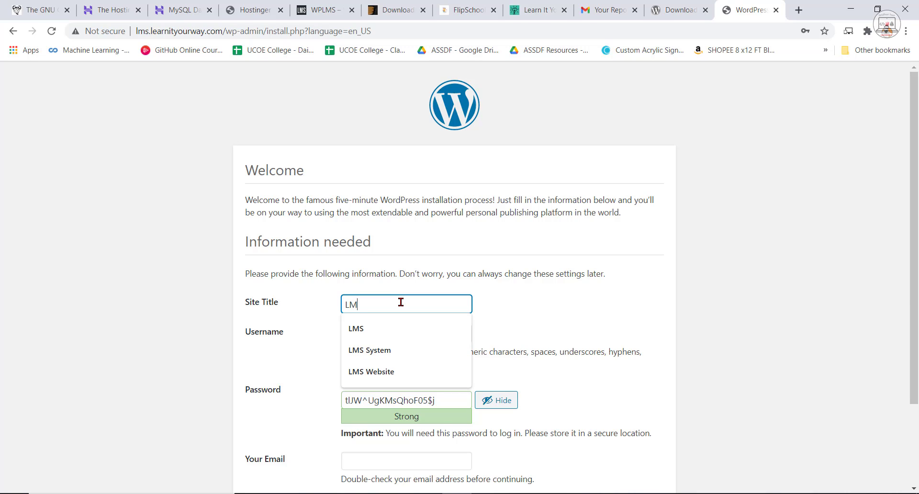
left_click(559, 293)
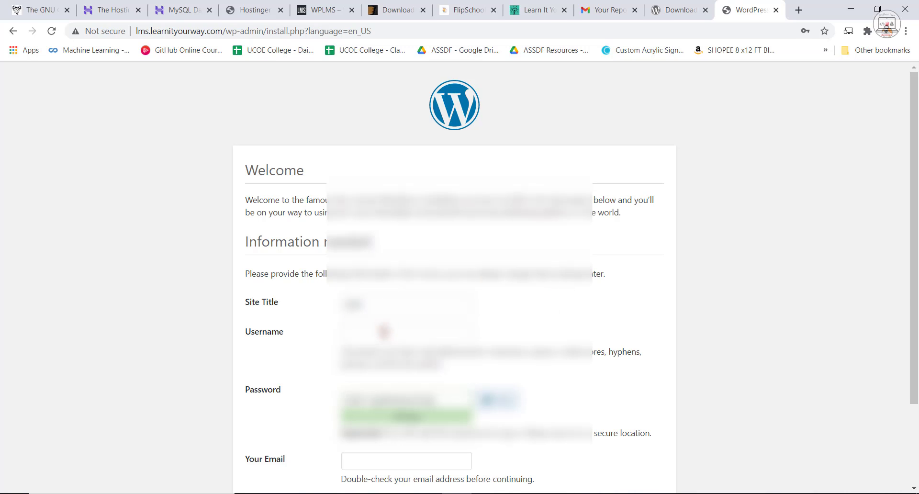
left_click(384, 335)
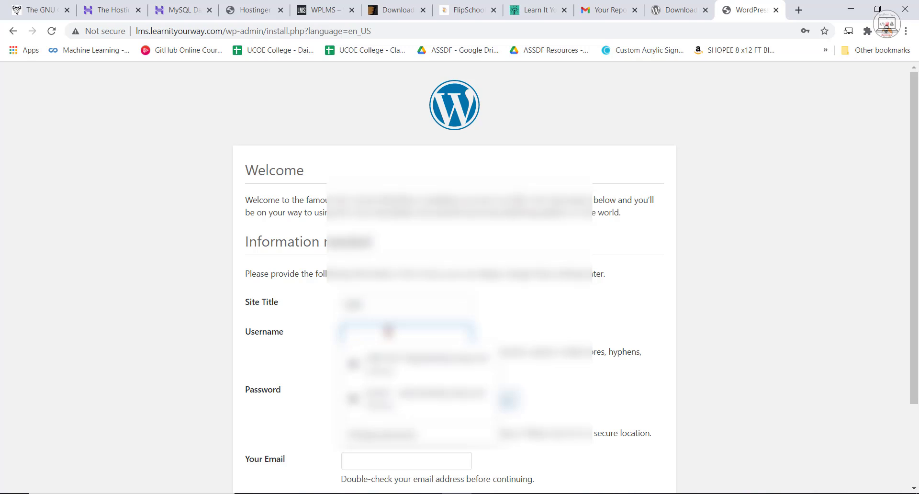
left_click(520, 309)
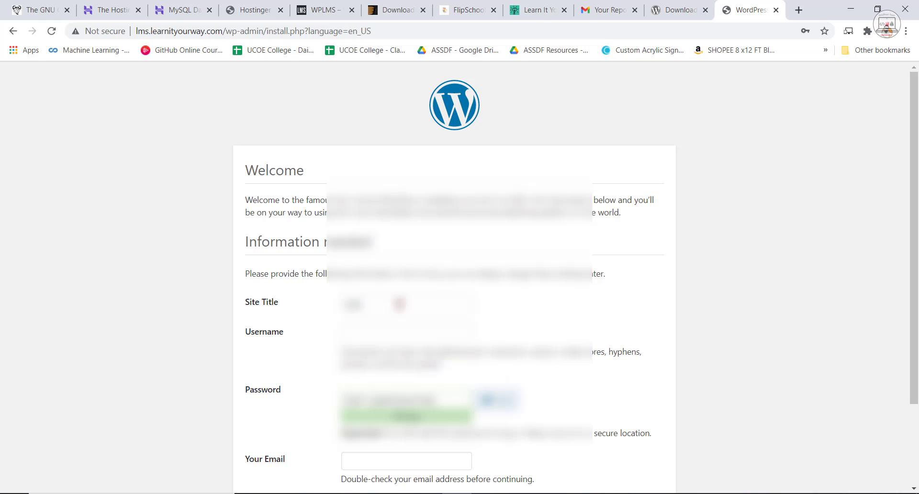
left_click(378, 336)
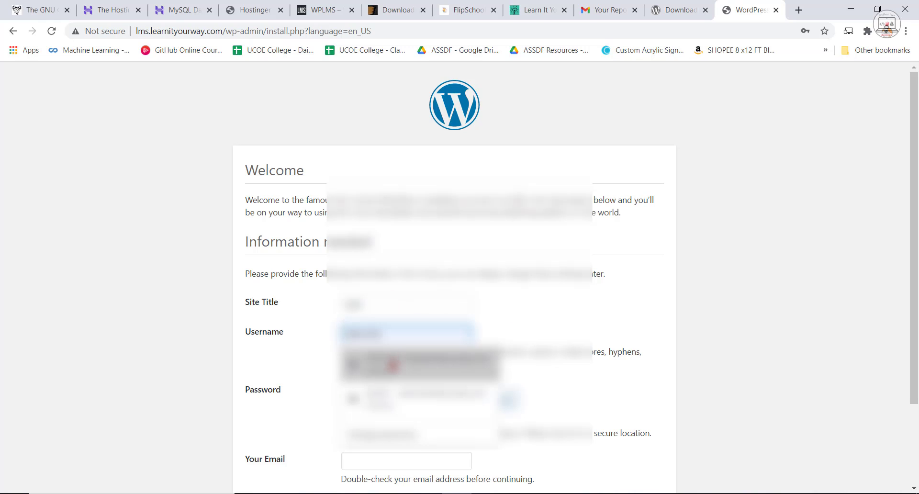
left_click(406, 364)
scroll(406, 364, "down", 2)
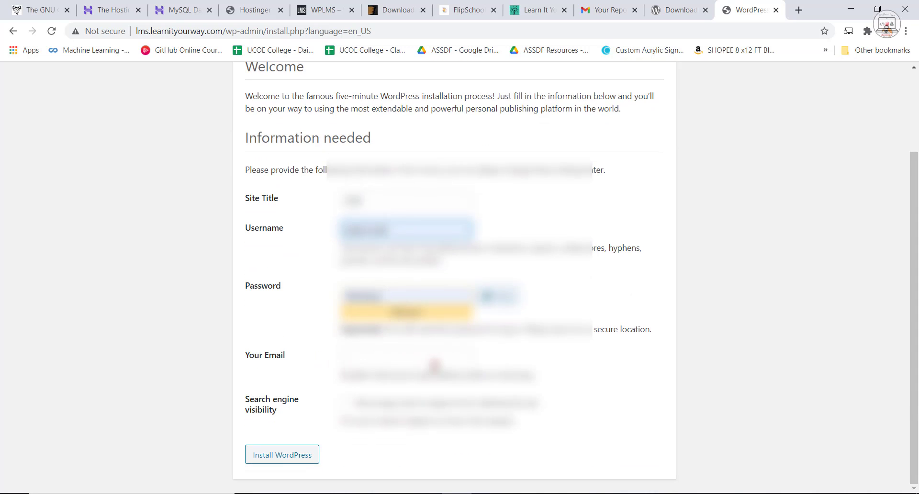
Fill in the administrator's email address and install WordPress.
left_click(399, 355)
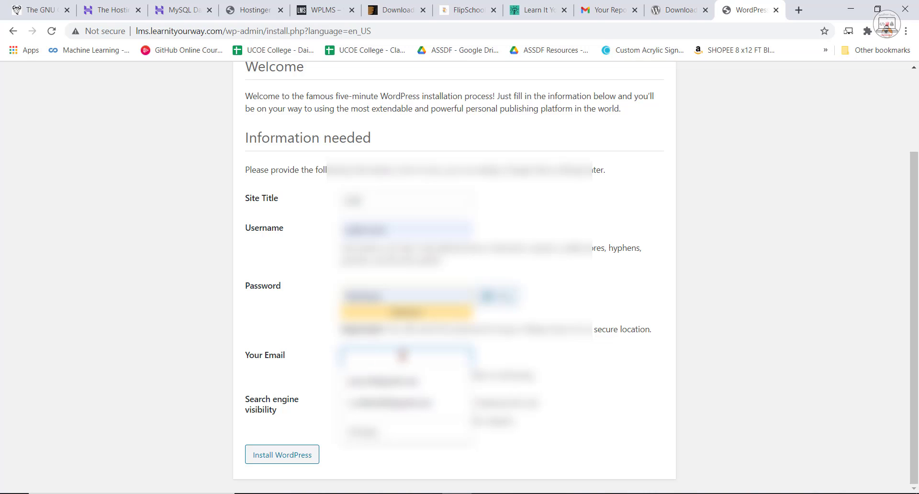
type("sri")
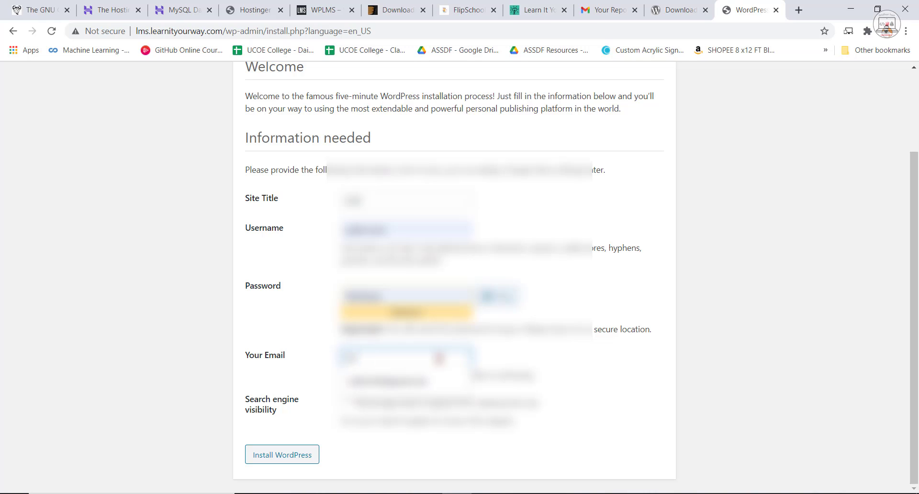
left_click(378, 381)
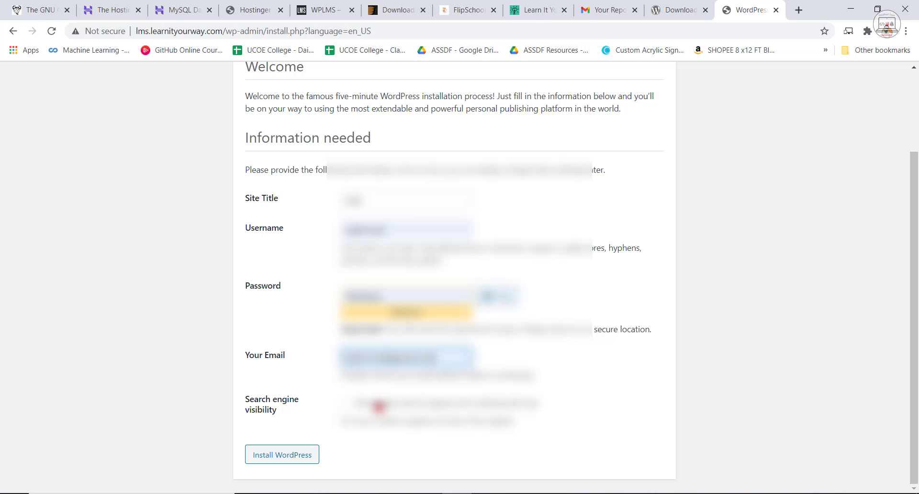
left_click(277, 456)
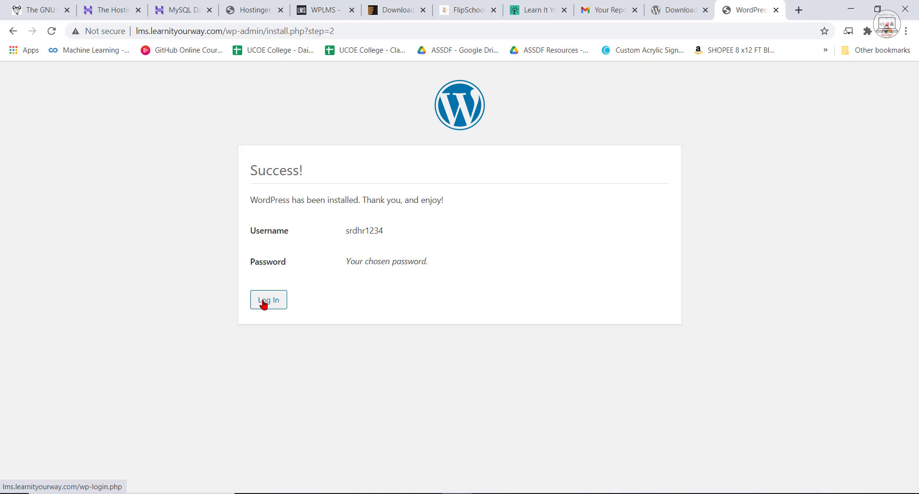
Log in to the new WordPress site with the saved admin username and password.
left_click(264, 301)
left_click(434, 252)
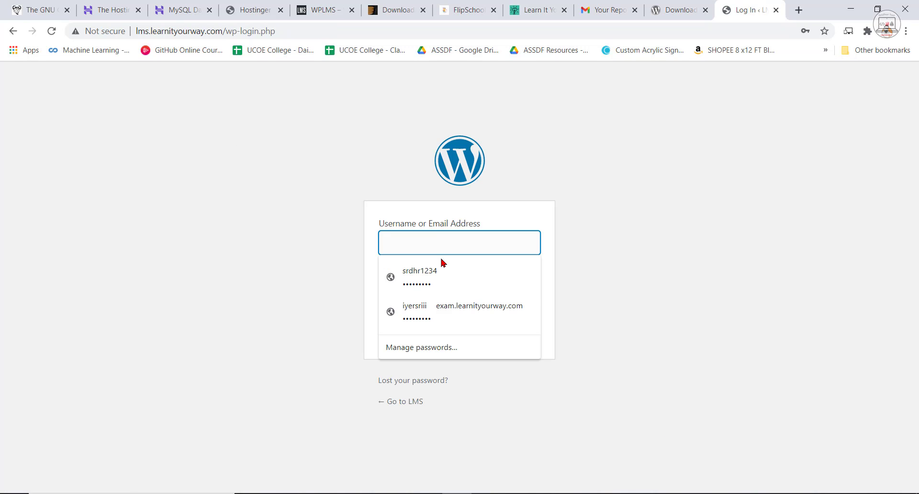
left_click(441, 273)
left_click(527, 324)
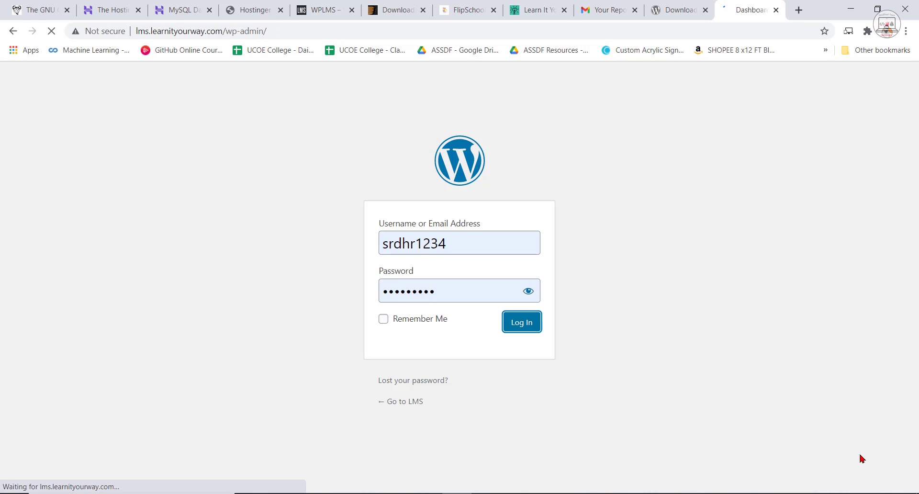
Examine the new site's WordPress dashboard and the home page of the local WPLMS site.
scroll(694, 433, "down", 6)
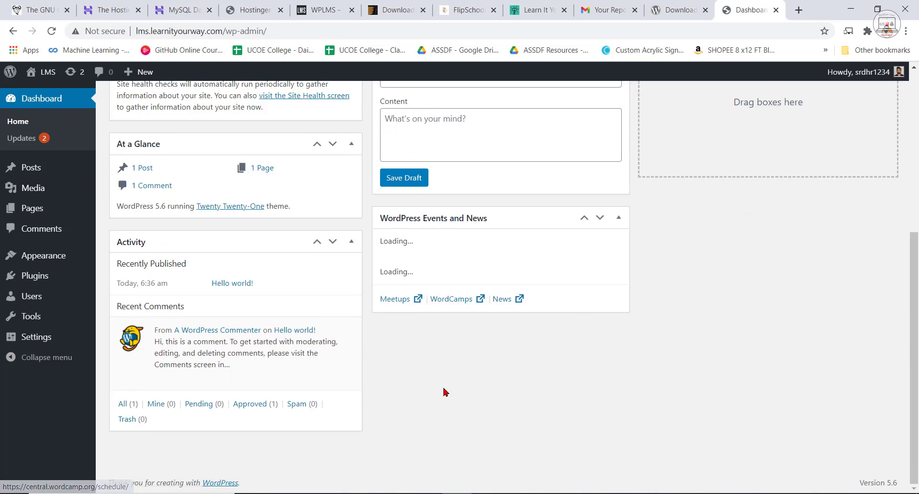
scroll(446, 391, "up", 6)
scroll(631, 394, "down", 6)
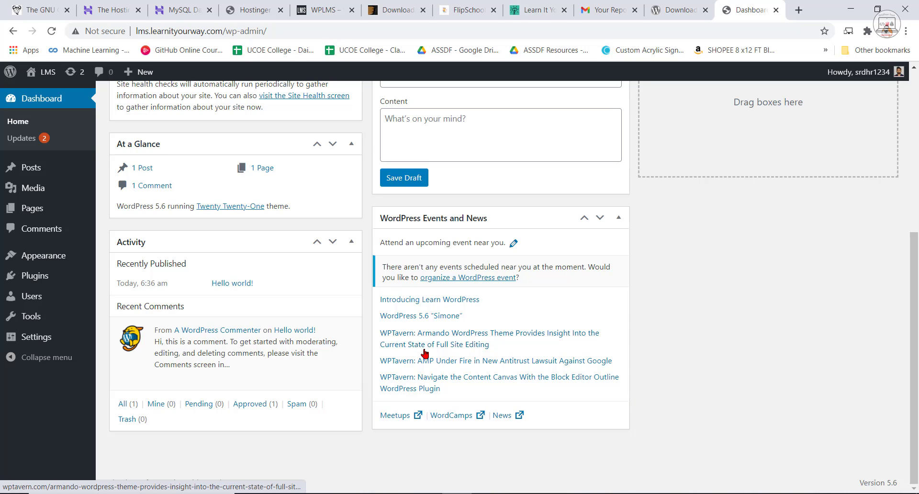
left_click(331, 10)
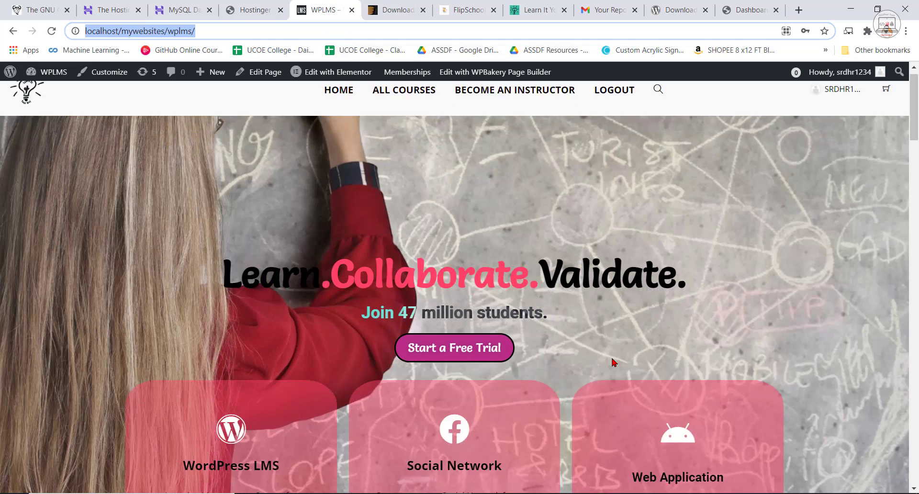
scroll(638, 382, "down", 10)
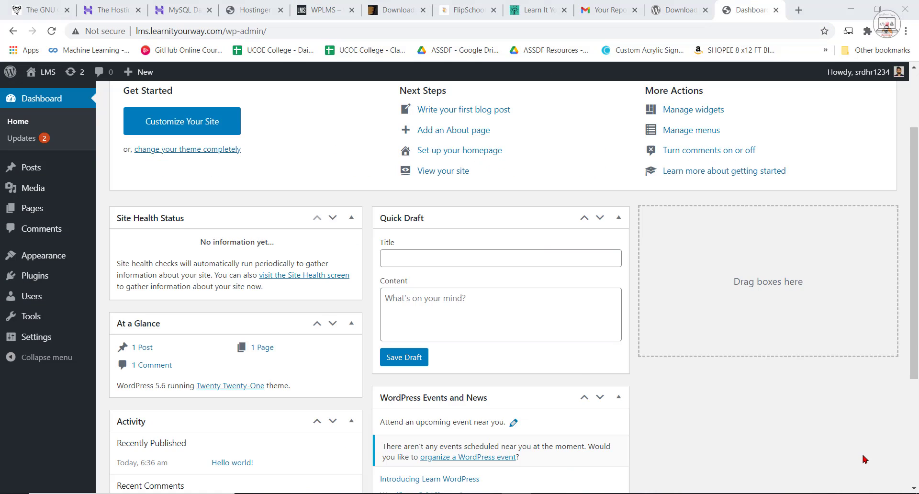
scroll(581, 361, "up", 2)
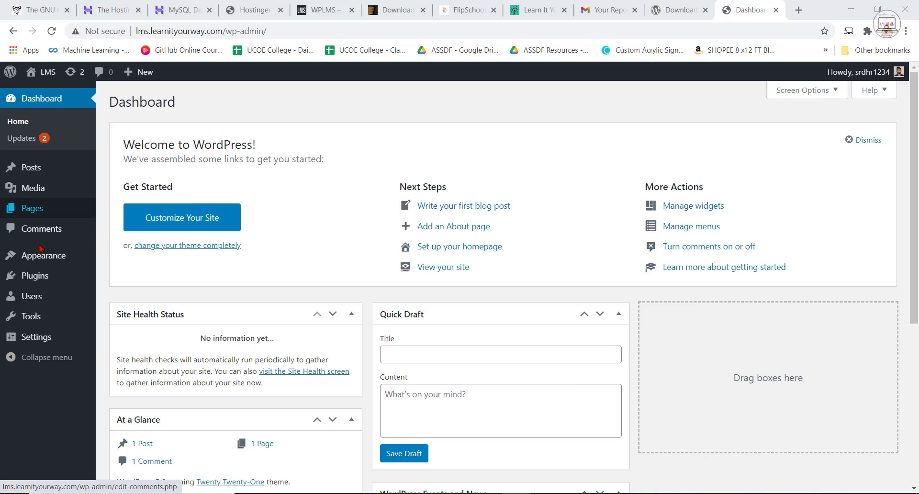
Search for woocommerce among the plugins available to add on the new site, and install and activate the WooCommerce plugin.
left_click(50, 283)
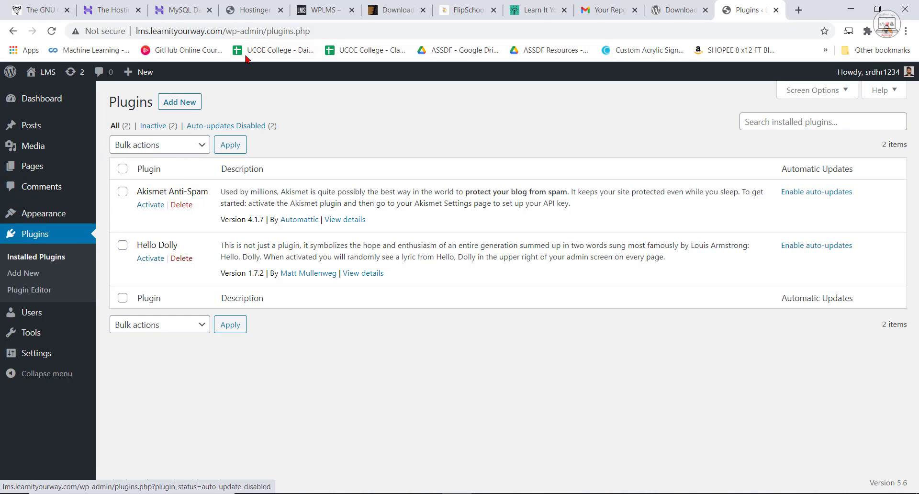
left_click(185, 103)
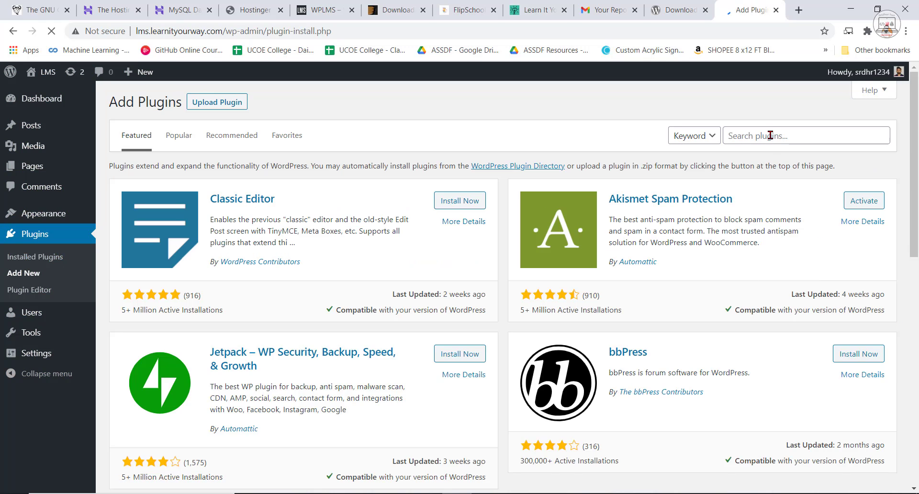
left_click(771, 136)
type("woo")
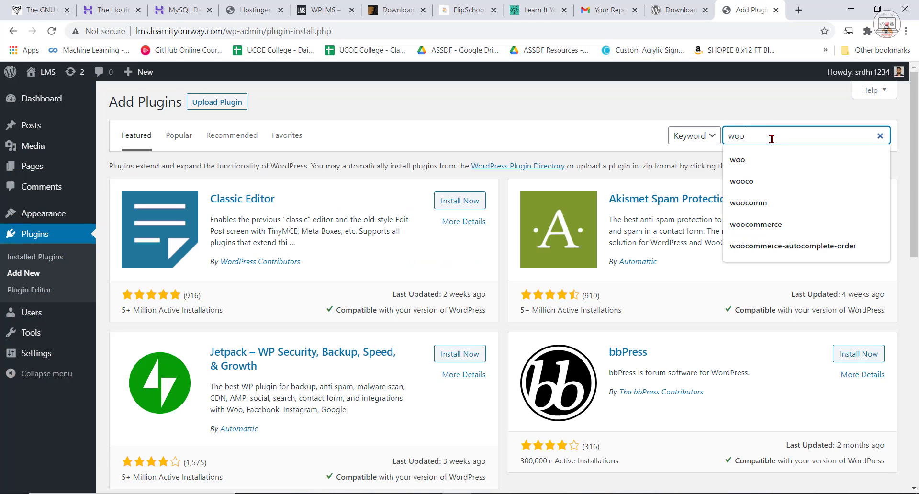
key("Down")
key("Down")
key("Down")
key("Down")
key("Return")
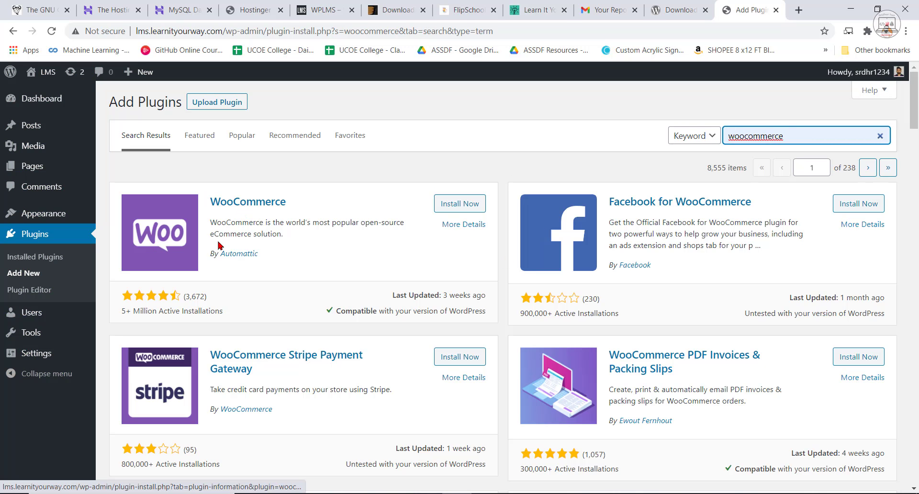
left_click(459, 203)
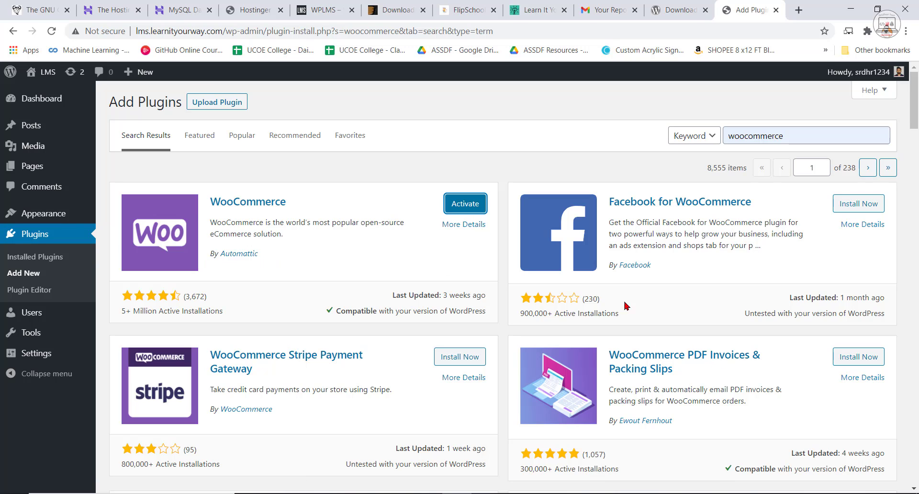
left_click(467, 205)
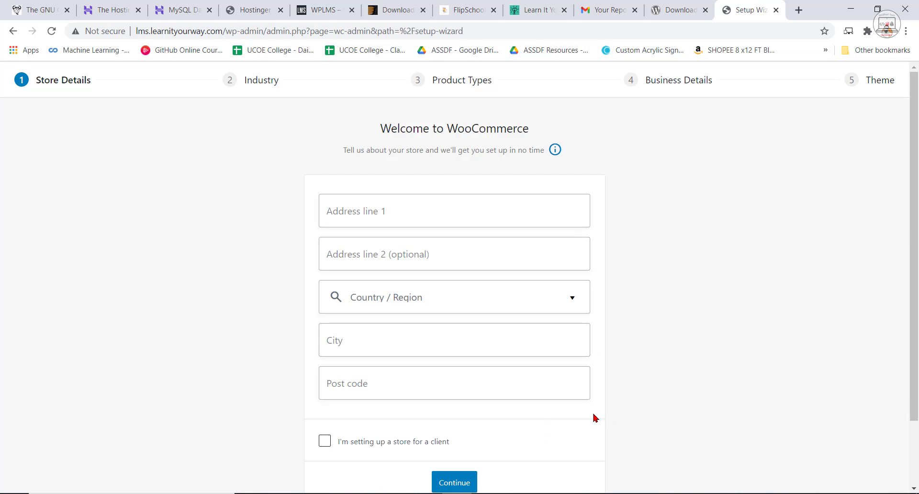
Fill in the store's first address line and choose its Indian state as the country and region.
scroll(551, 278, "down", 2)
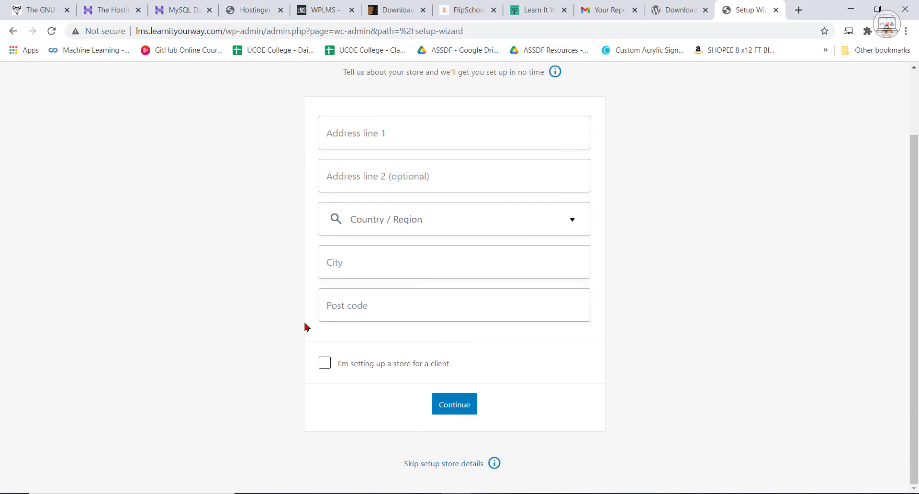
left_click(397, 128)
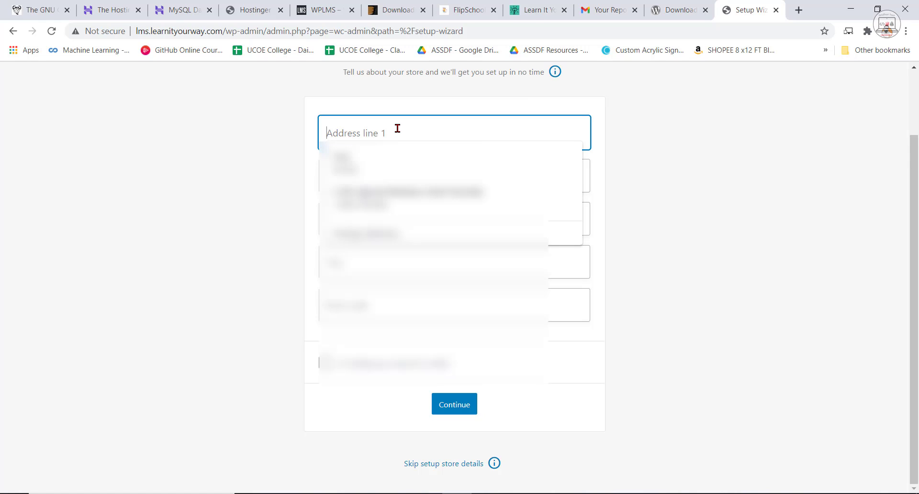
type("Mumbai")
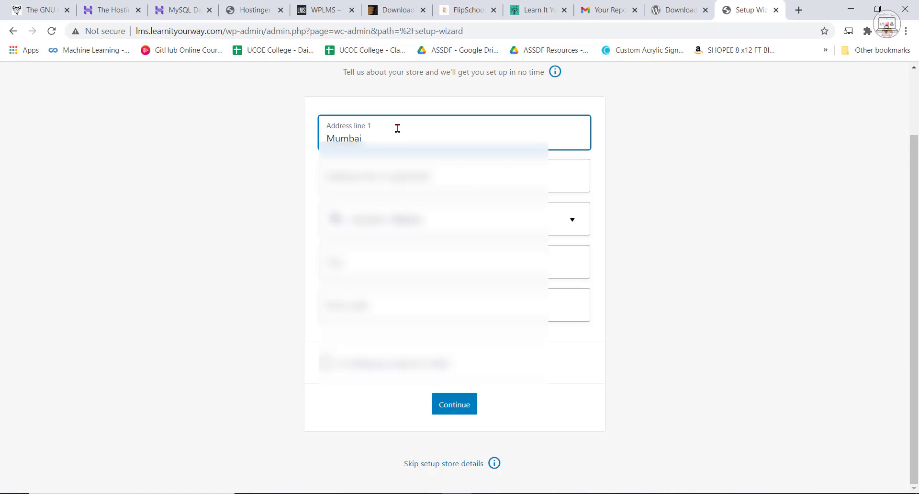
left_click(386, 219)
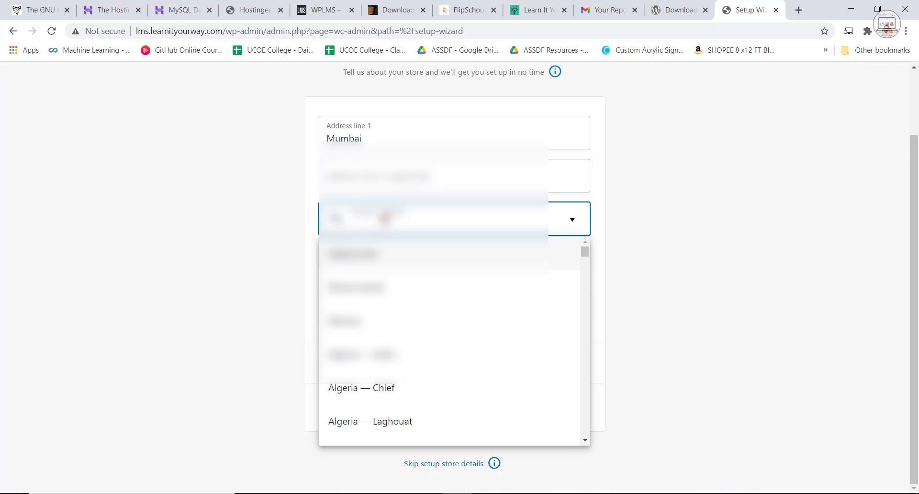
type("india")
scroll(369, 396, "down", 4)
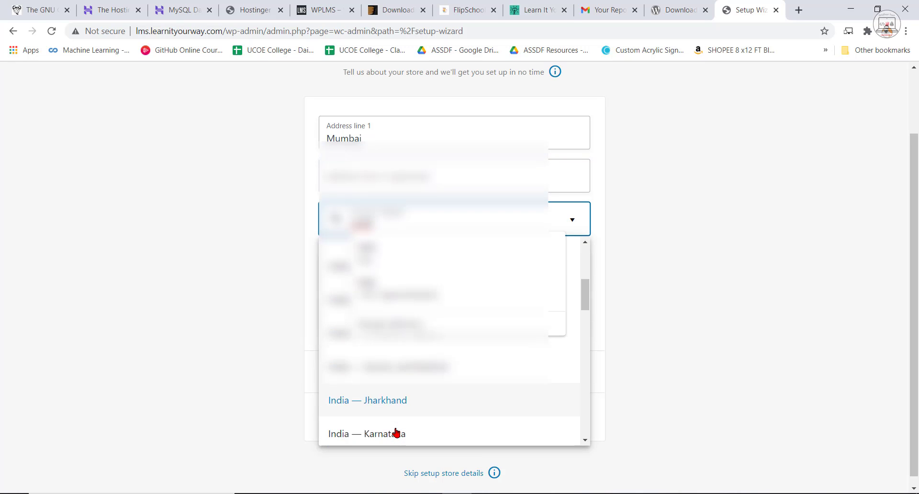
scroll(397, 431, "down", 3)
left_click(392, 413)
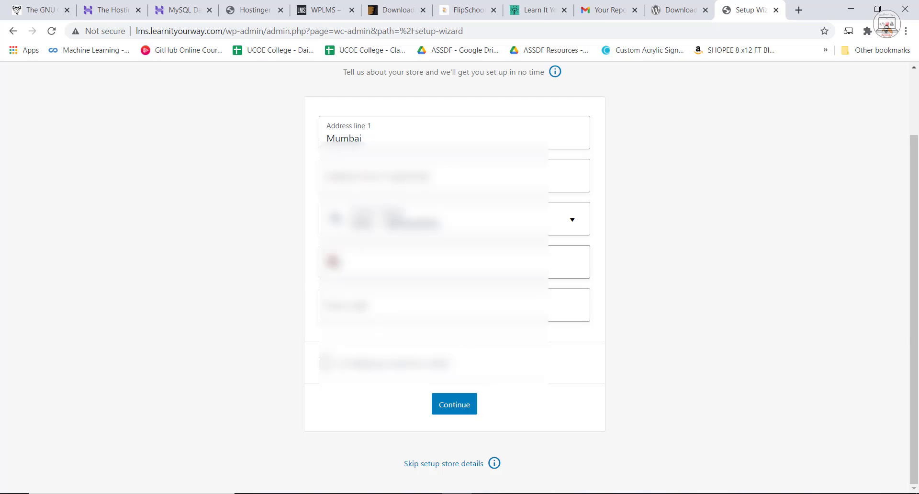
Enter the store's city and post code, and submit the store details without opting in to usage tracking.
left_click(360, 261)
left_click(836, 303)
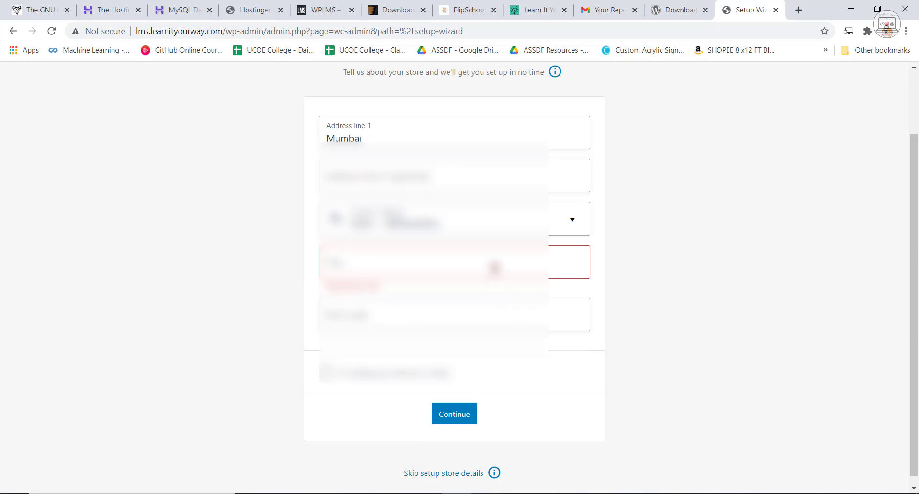
left_click(495, 268)
type("Mumb")
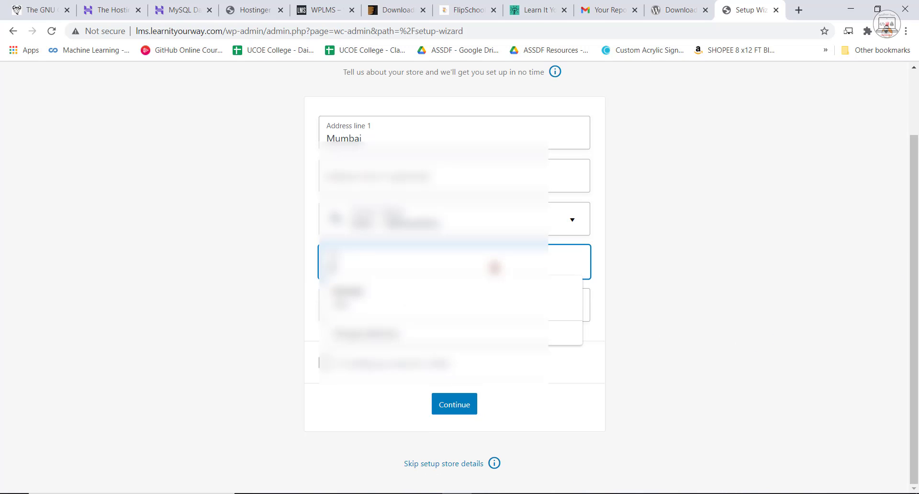
left_click(358, 301)
left_click(359, 306)
type("400001")
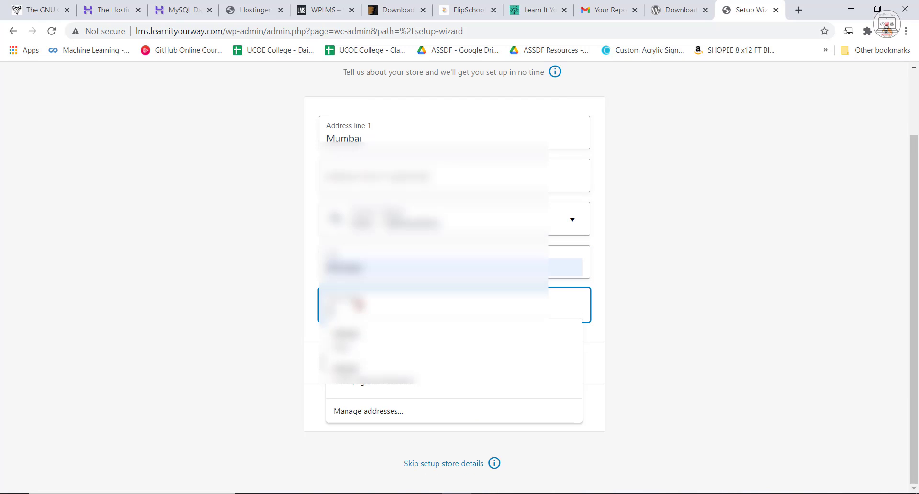
left_click(823, 353)
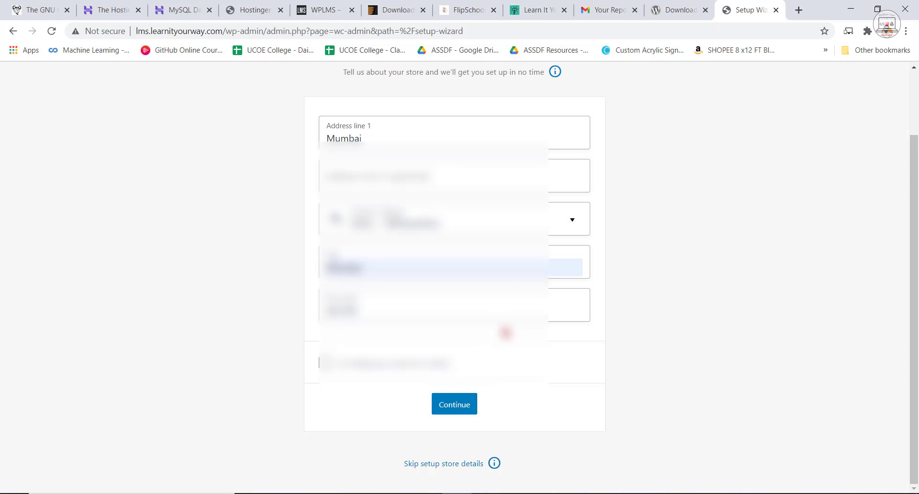
left_click(468, 410)
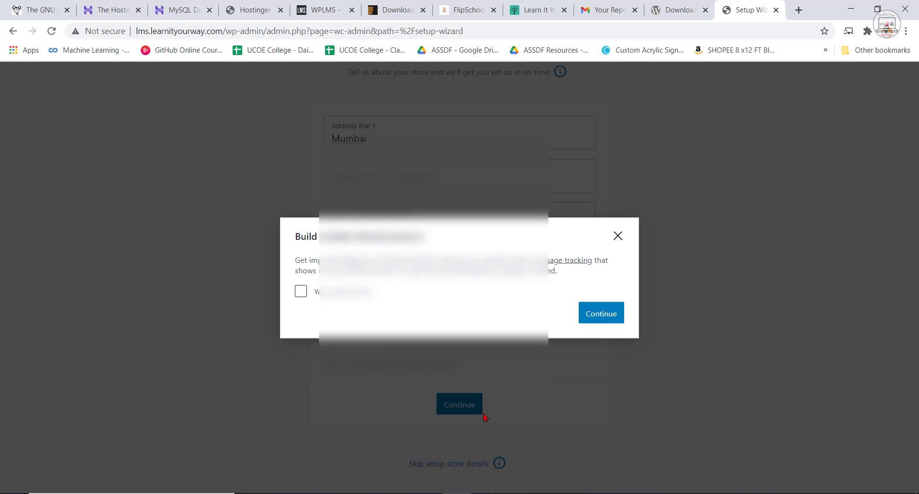
left_click(596, 316)
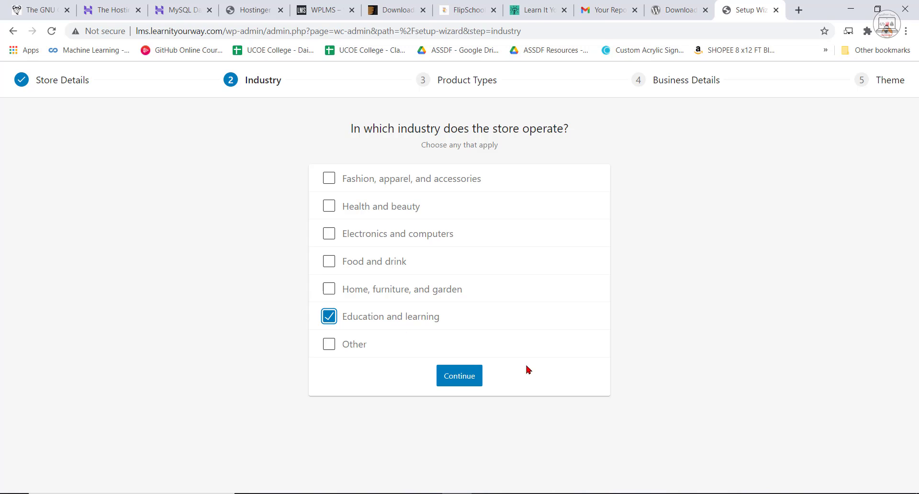
Confirm Education and learning as the store's industry and select only Downloads as the product type.
left_click(464, 379)
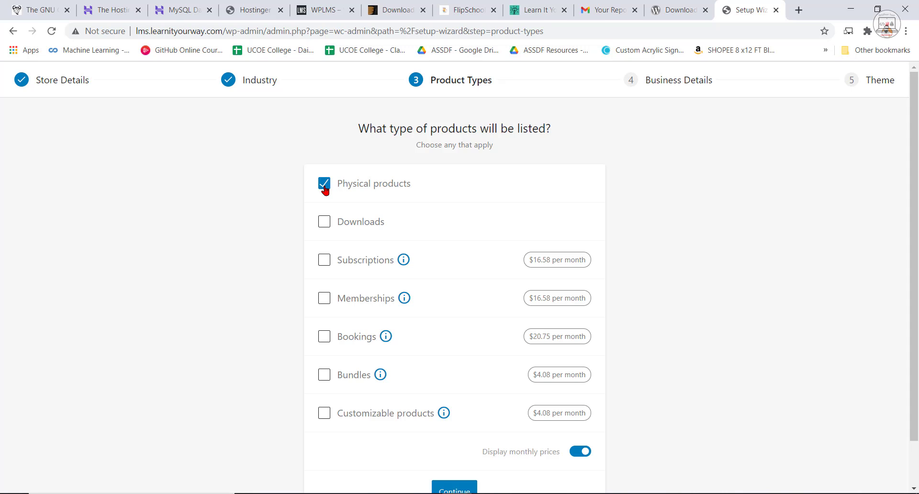
left_click(324, 222)
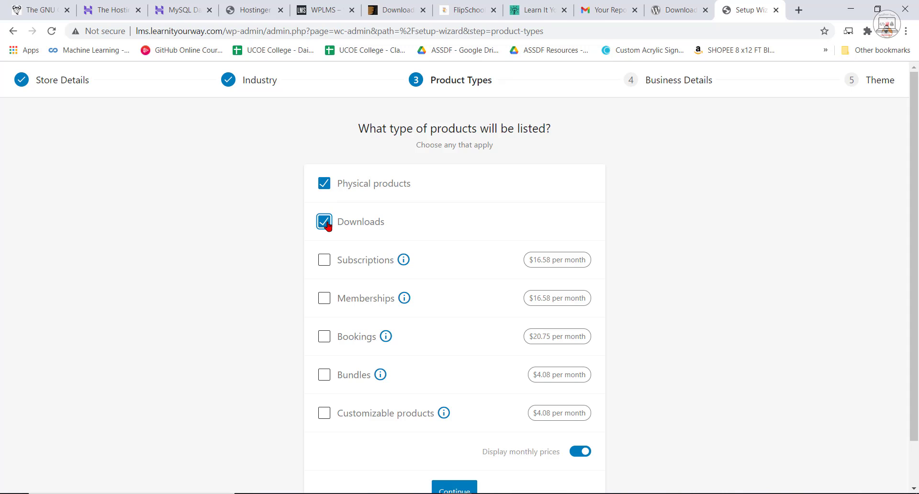
left_click(324, 186)
scroll(583, 346, "down", 1)
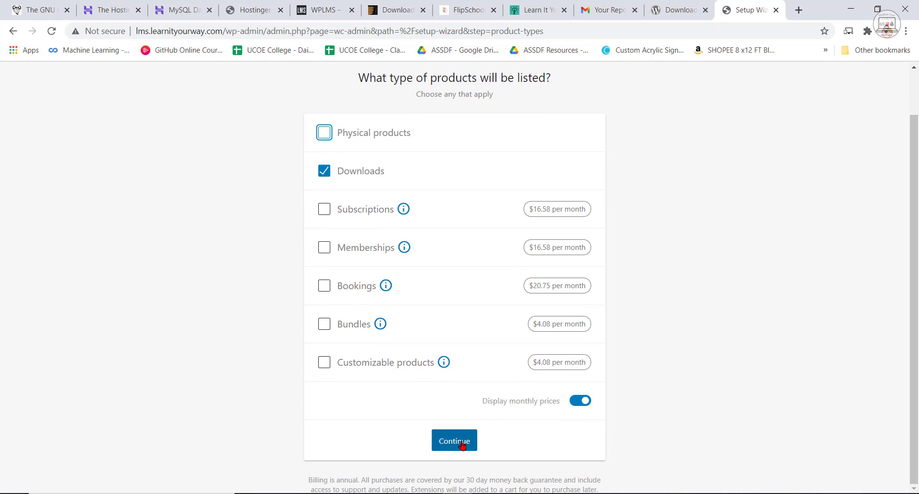
left_click(462, 445)
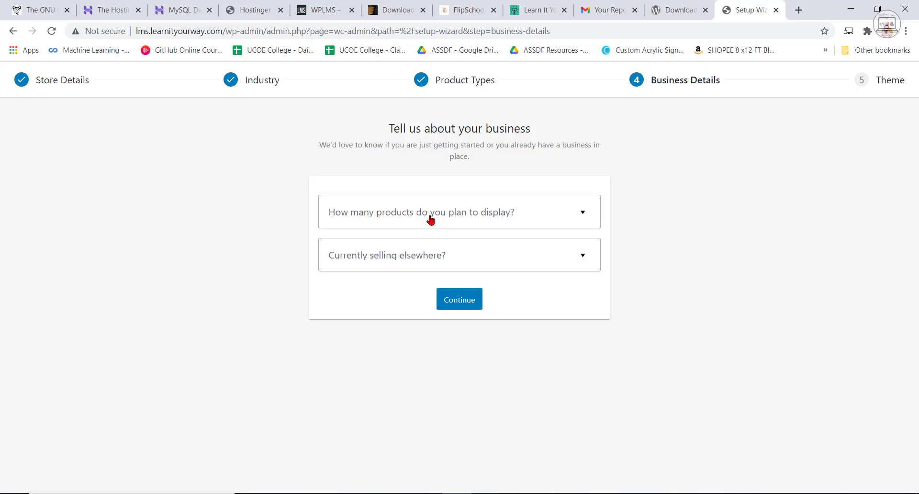
Set the number of products to display to 11 - 100 and answer No to currently selling elsewhere.
left_click(430, 220)
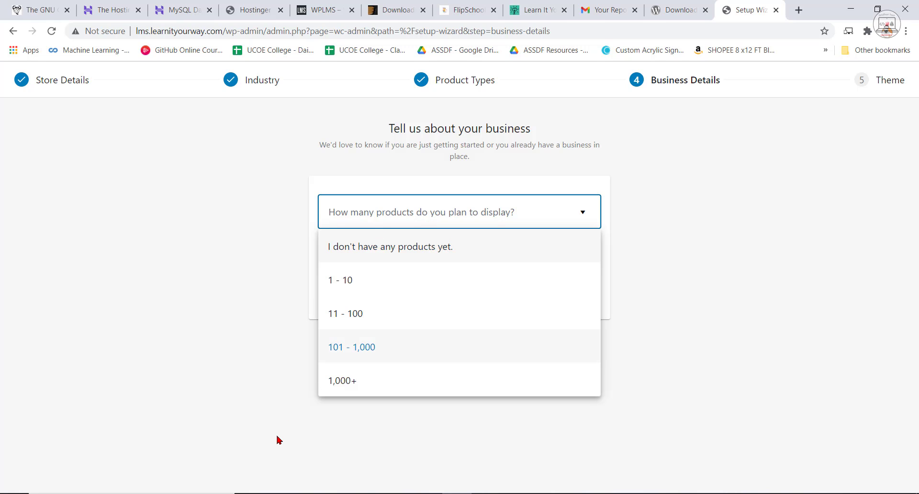
left_click(374, 324)
left_click(411, 261)
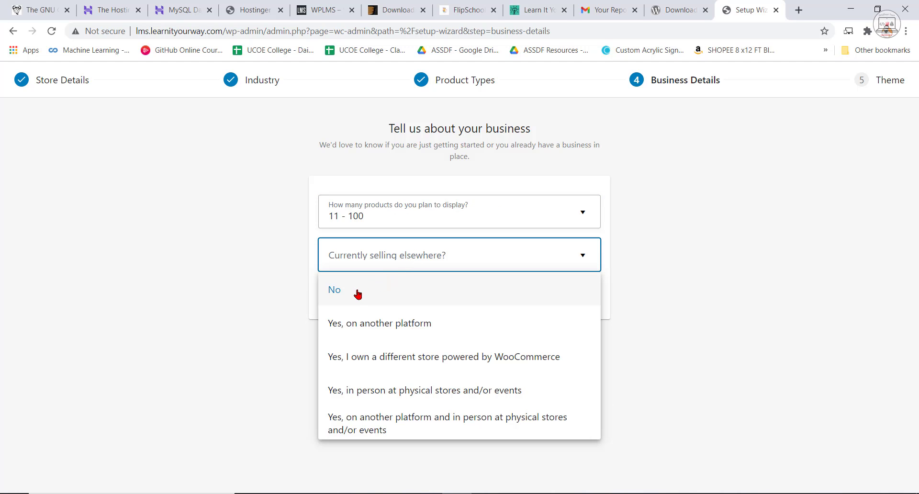
left_click(359, 290)
Turn off the Facebook, Mailchimp, Creative Mail and Google Ads extensions and submit the business details.
scroll(575, 321, "down", 2)
left_click(586, 249)
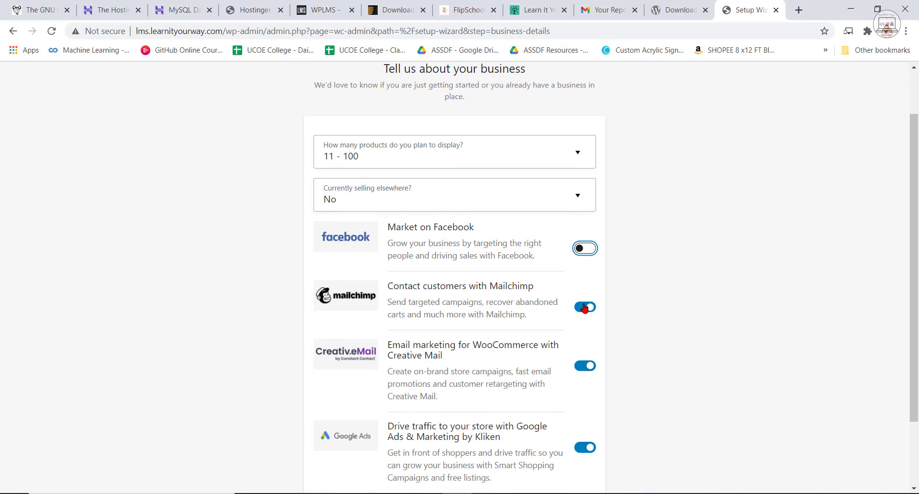
left_click(585, 308)
left_click(585, 365)
scroll(653, 365, "down", 2)
left_click(585, 371)
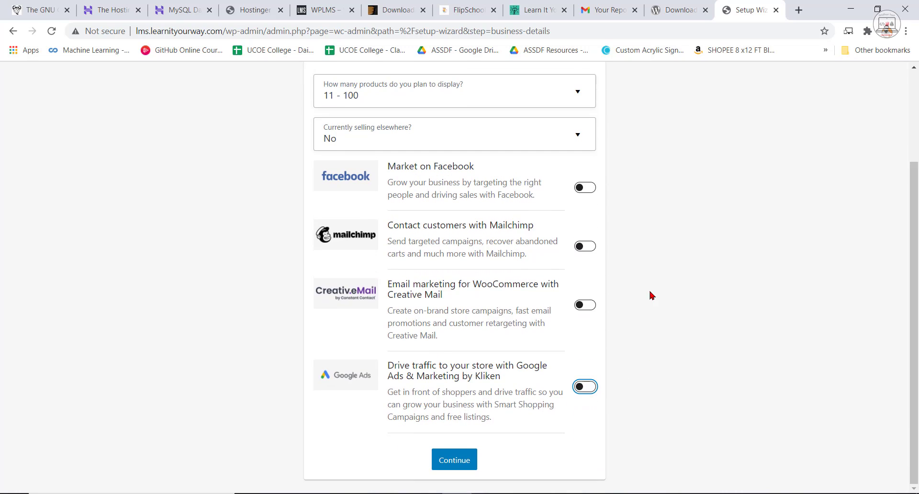
left_click(454, 461)
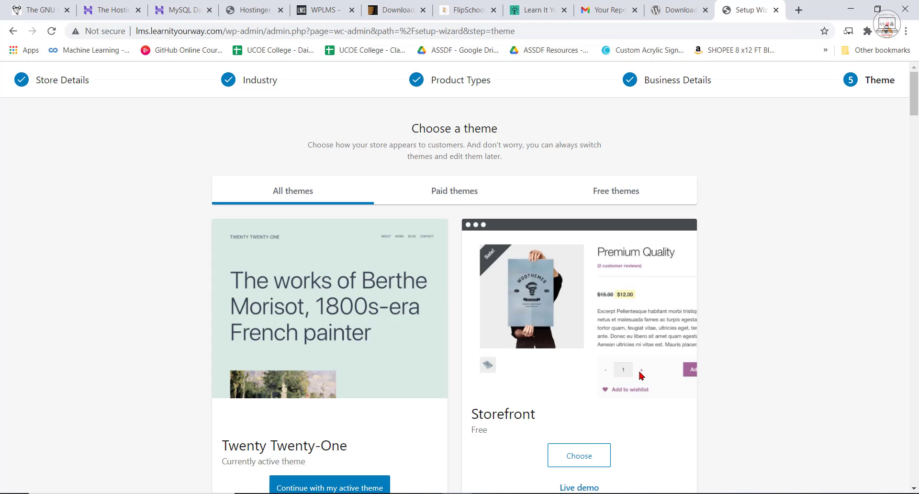
Keep the active Twenty Twenty-One theme, and finish the wizard by declining Jetpack and WooCommerce Shipping & Tax and dismissing the welcome message.
scroll(671, 345, "down", 3)
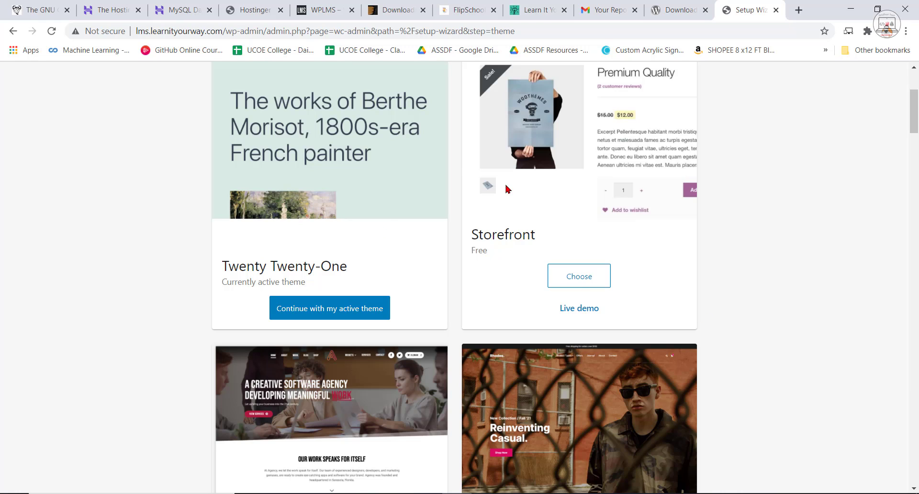
scroll(656, 417, "up", 3)
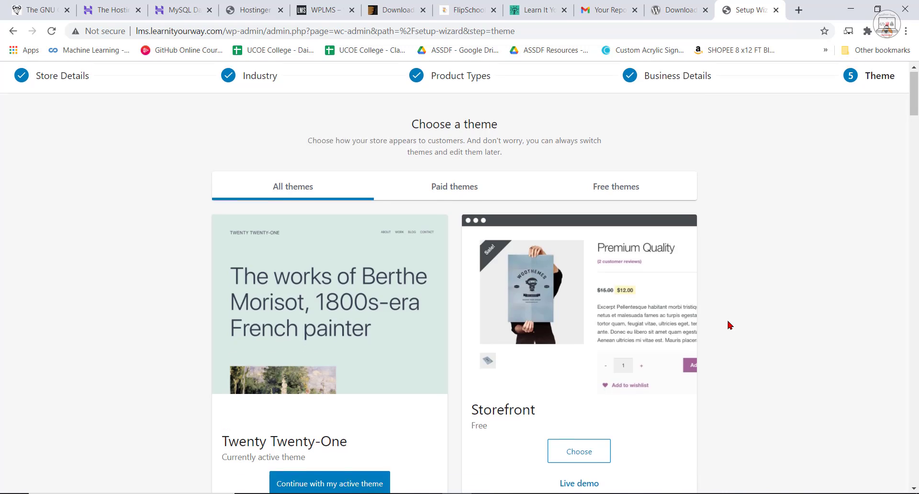
scroll(670, 323, "down", 1)
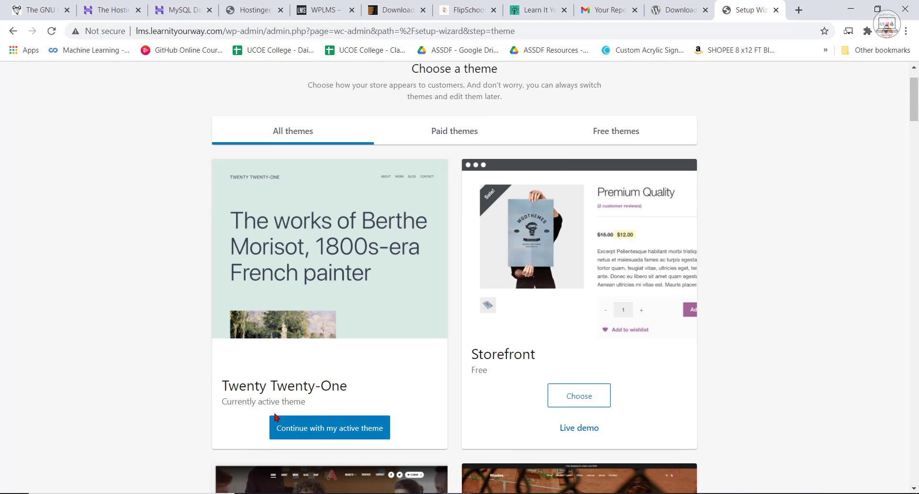
left_click(357, 432)
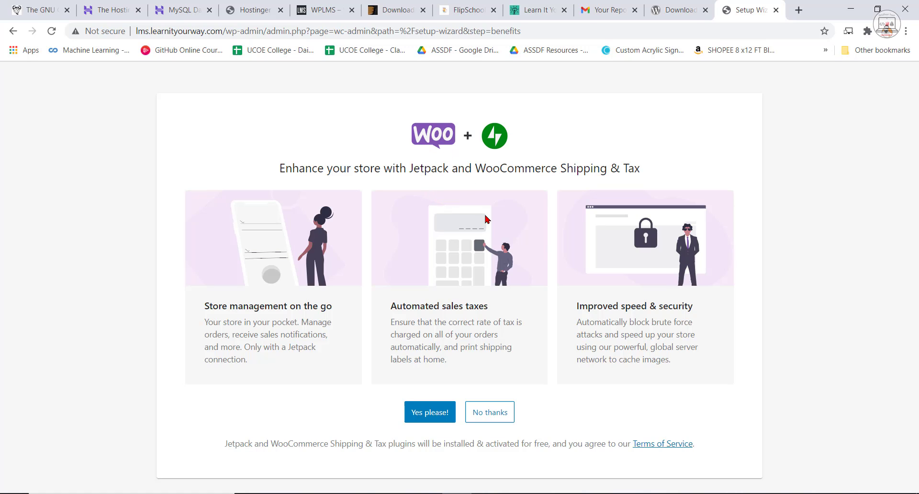
left_click(495, 417)
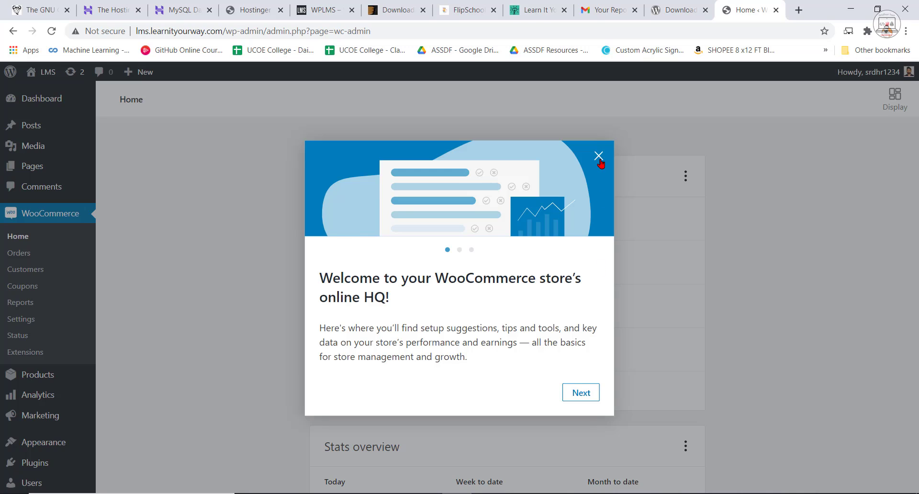
left_click(599, 158)
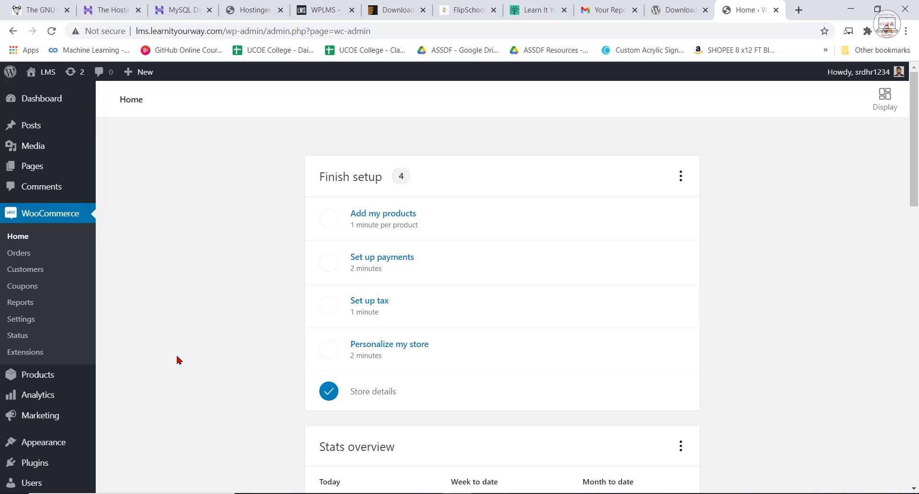
Open the form for uploading a new theme in zip format to the site.
scroll(177, 360, "down", 4)
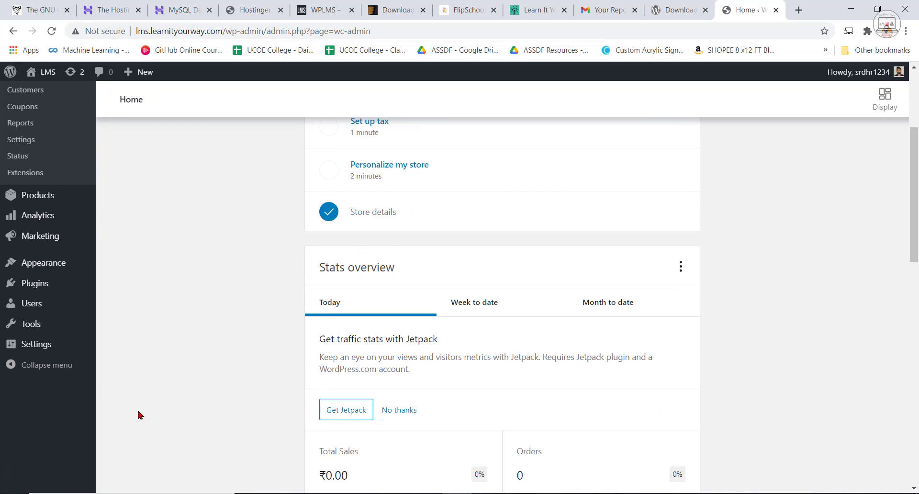
mouse_move(44, 290)
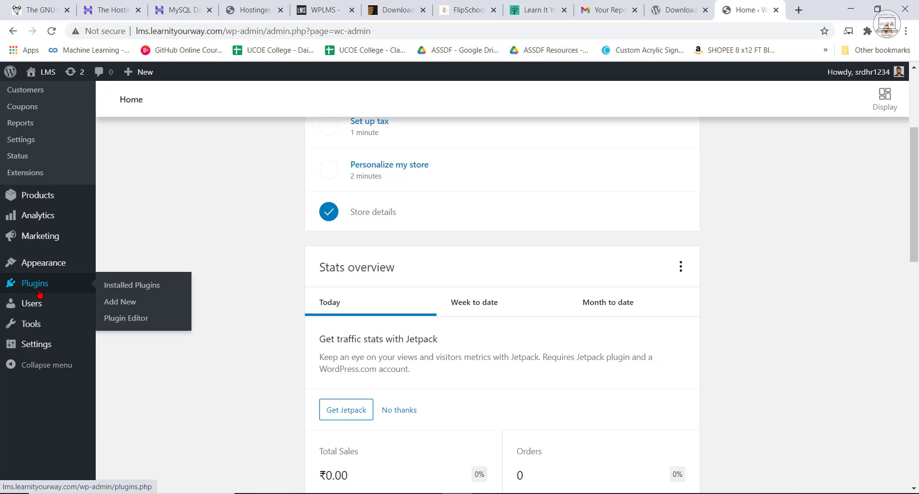
mouse_move(36, 268)
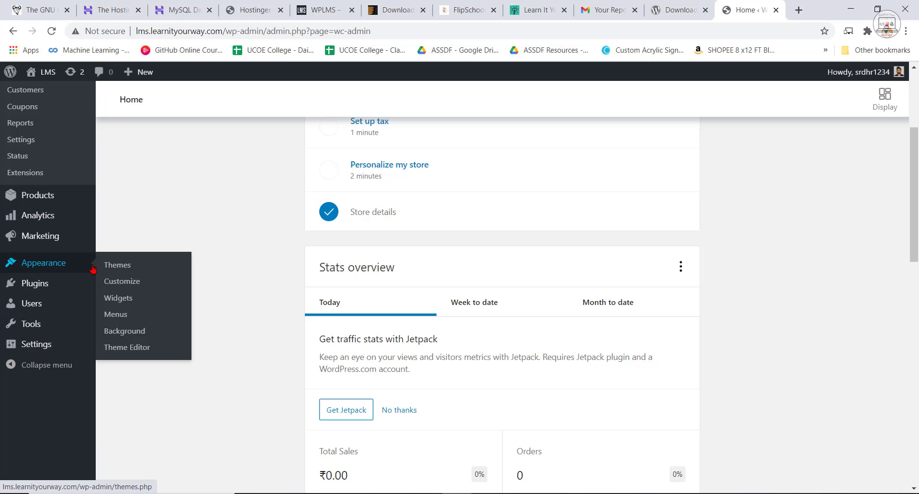
left_click(116, 267)
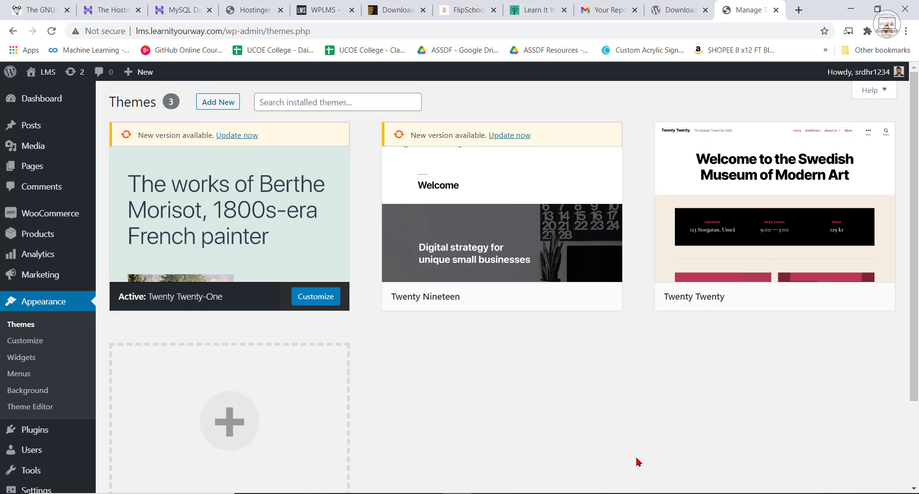
left_click(225, 109)
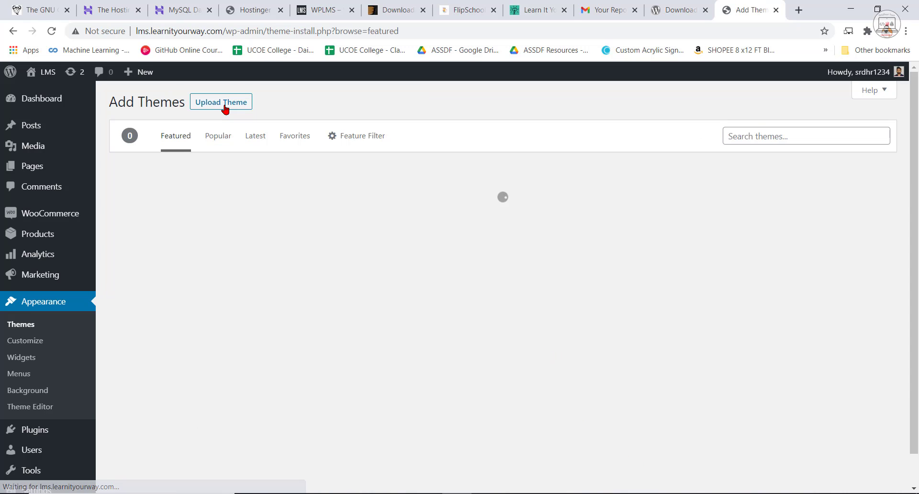
left_click(222, 102)
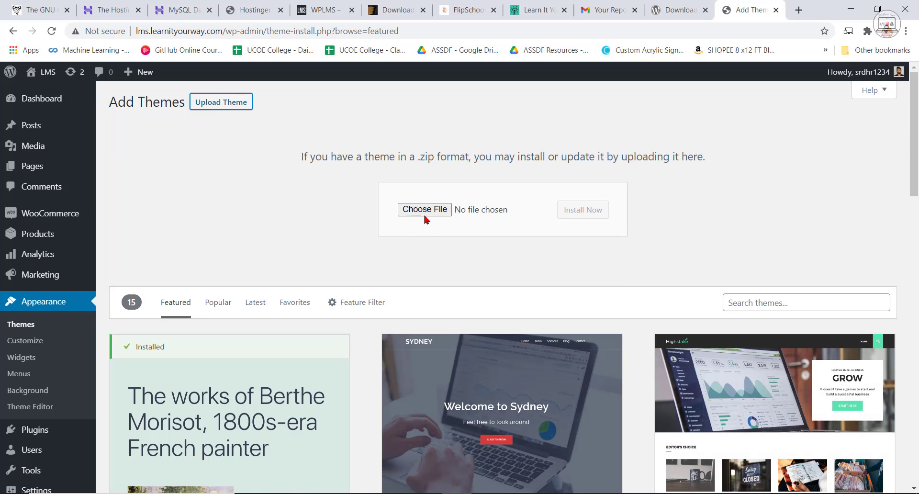
Supply the themeforest WPLMS learning management system theme zip from the desktop as the file to upload.
left_click(852, 9)
left_click(573, 99)
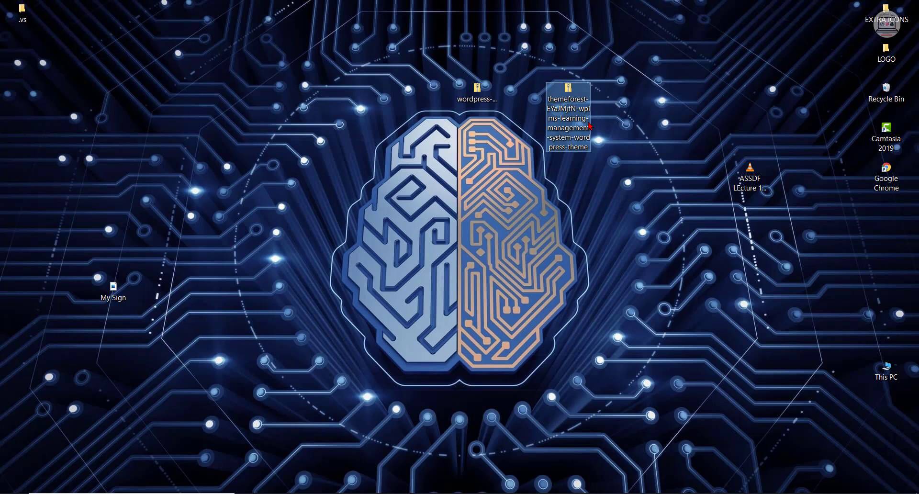
left_click_drag(589, 125, 425, 211)
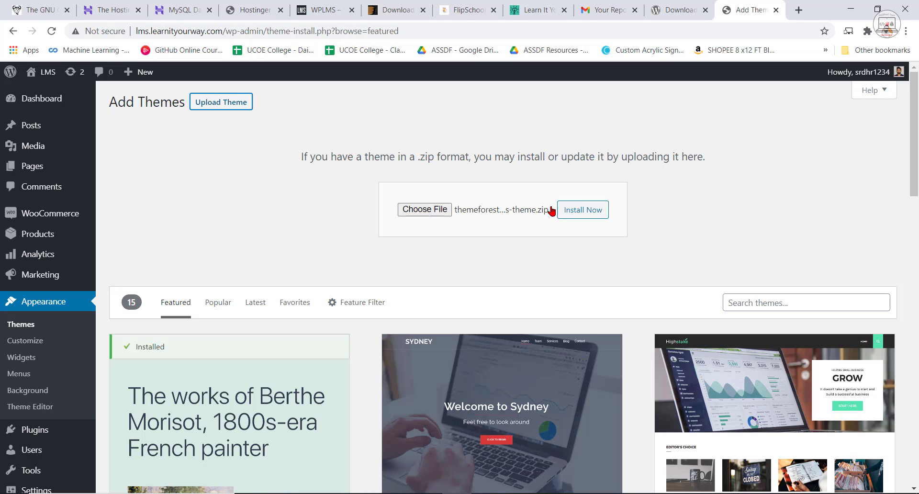
Install the uploaded WPLMS theme zip on the site and activate the theme.
left_click(585, 210)
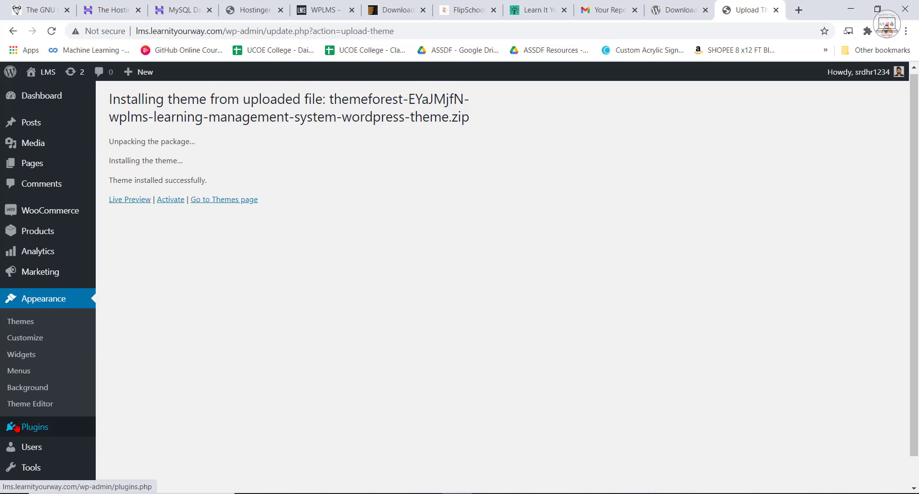
scroll(40, 422, "down", 1)
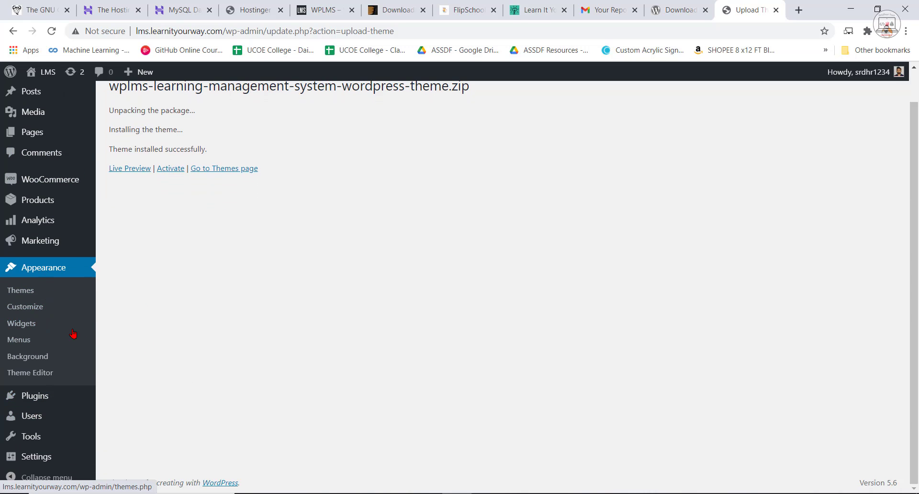
scroll(143, 338, "up", 1)
scroll(57, 373, "down", 1)
mouse_move(38, 399)
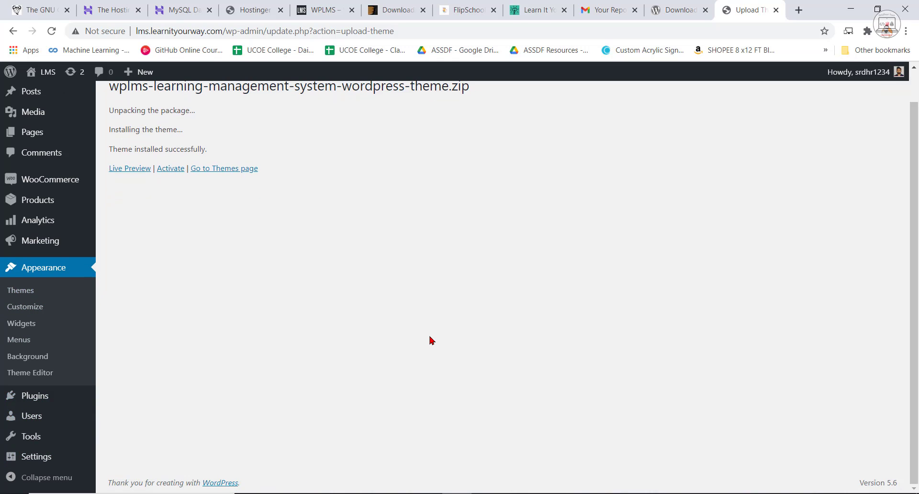
scroll(354, 320, "up", 1)
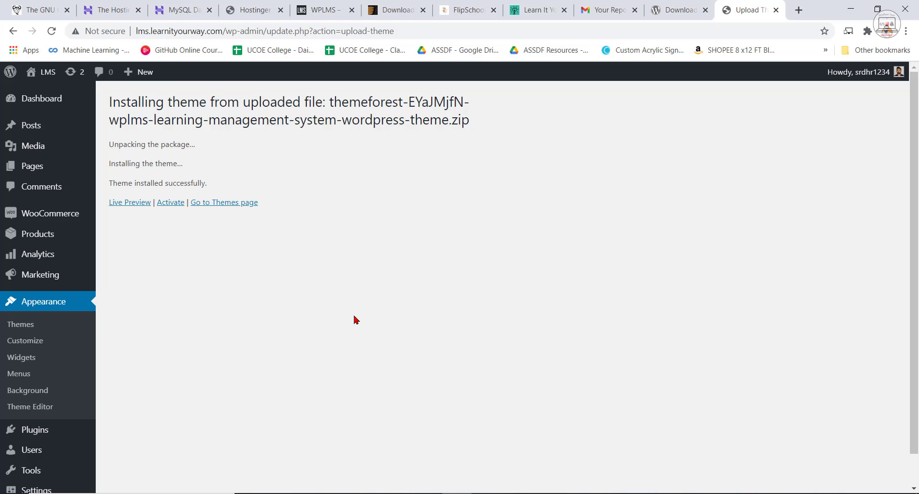
left_click(174, 203)
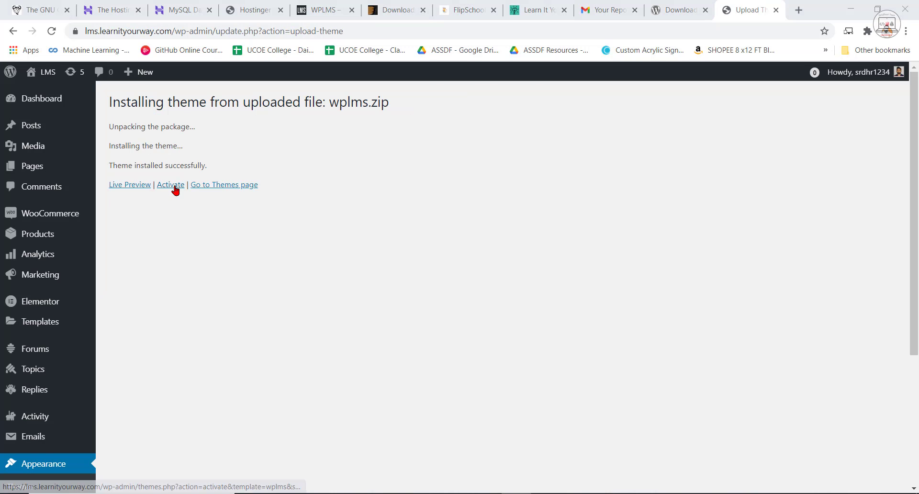
left_click(174, 186)
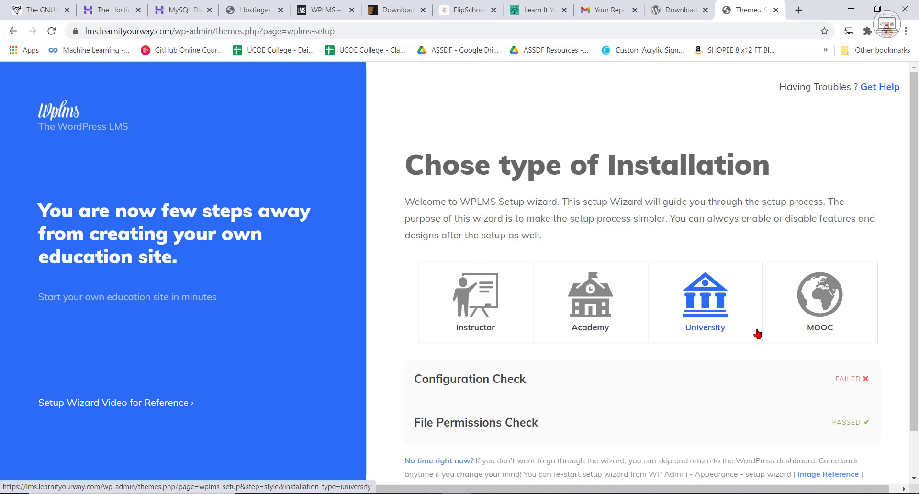
Choose the University installation type, look through the demo theme styles and skip the style selection.
left_click(710, 309)
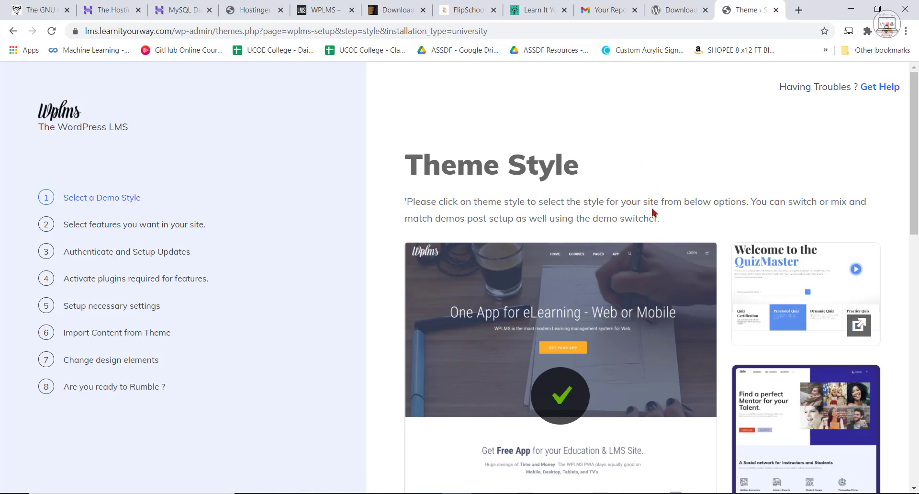
scroll(649, 254, "down", 3)
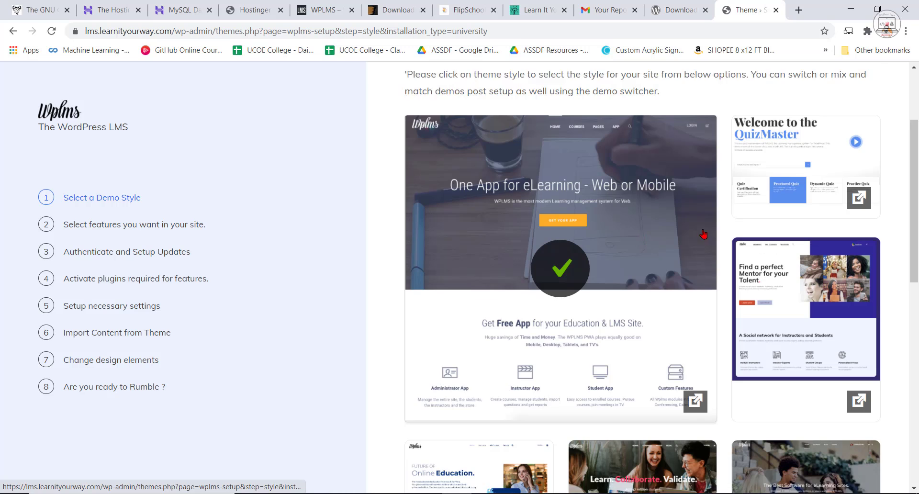
scroll(649, 254, "down", 2)
scroll(465, 272, "up", 5)
scroll(367, 284, "down", 8)
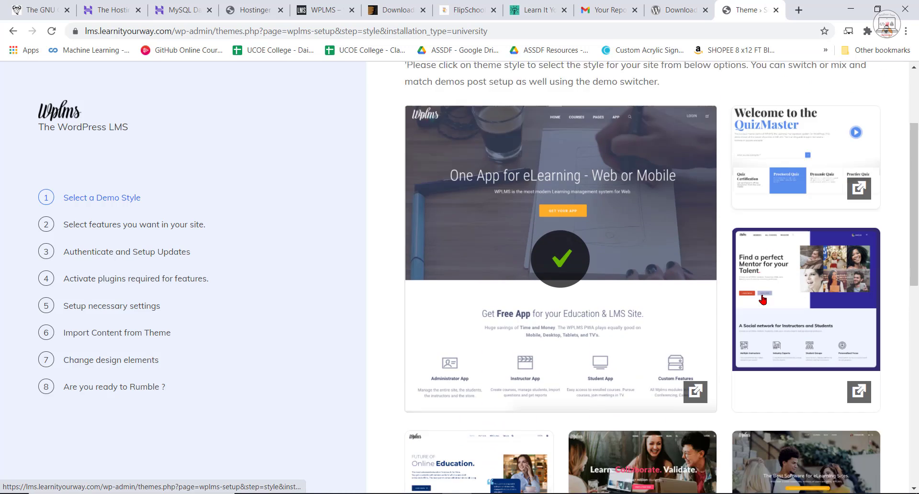
scroll(641, 287, "down", 4)
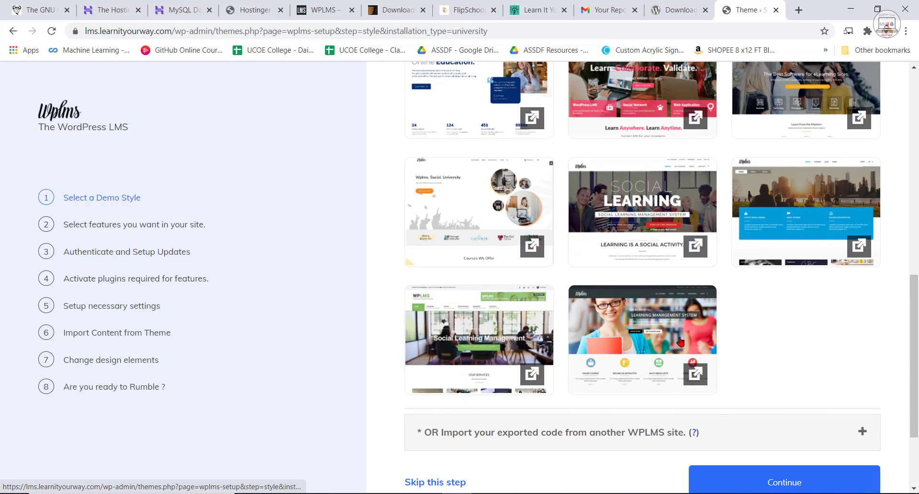
scroll(915, 327, "up", 3)
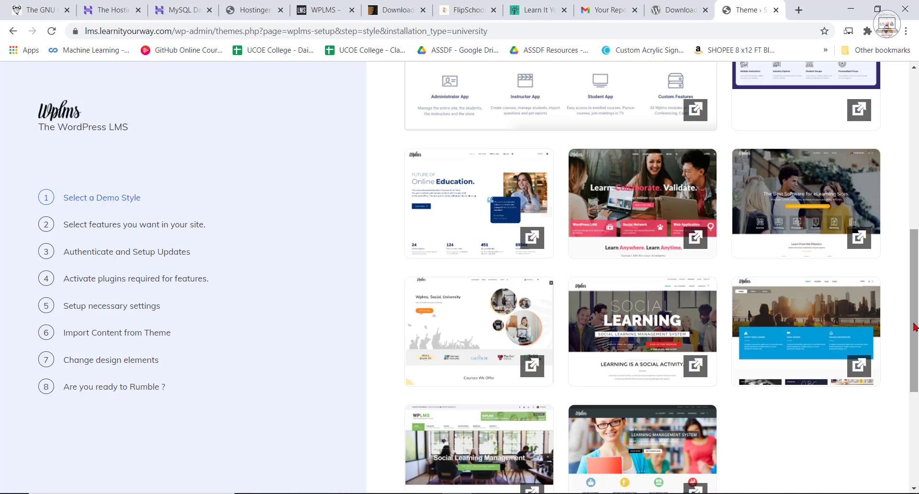
scroll(914, 327, "up", 3)
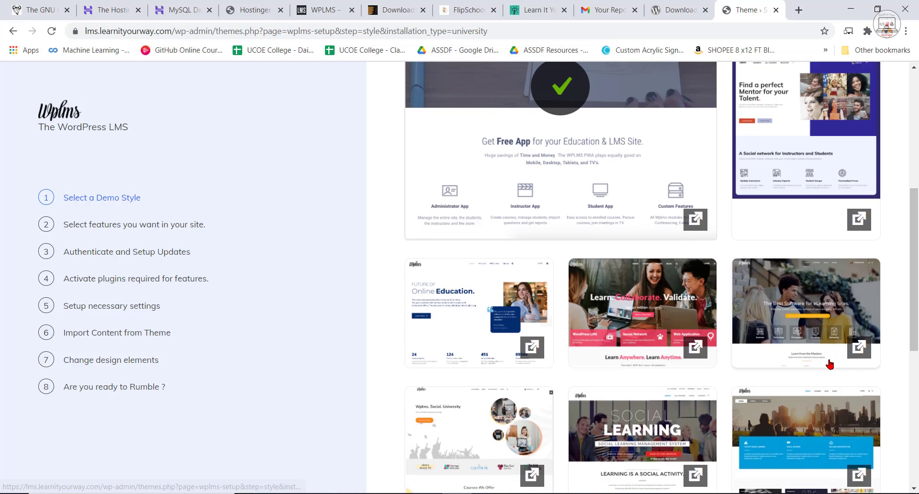
scroll(602, 414, "down", 9)
left_click(420, 363)
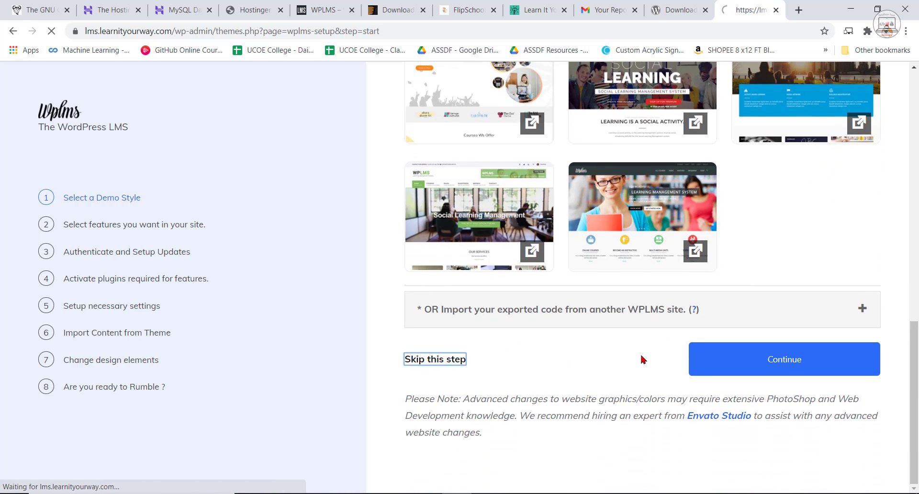
Select the Earnings, EventON, Gamification & Points, Memberships, Multiple Instructors per course and Zoom Conferencing features.
scroll(814, 216, "down", 3)
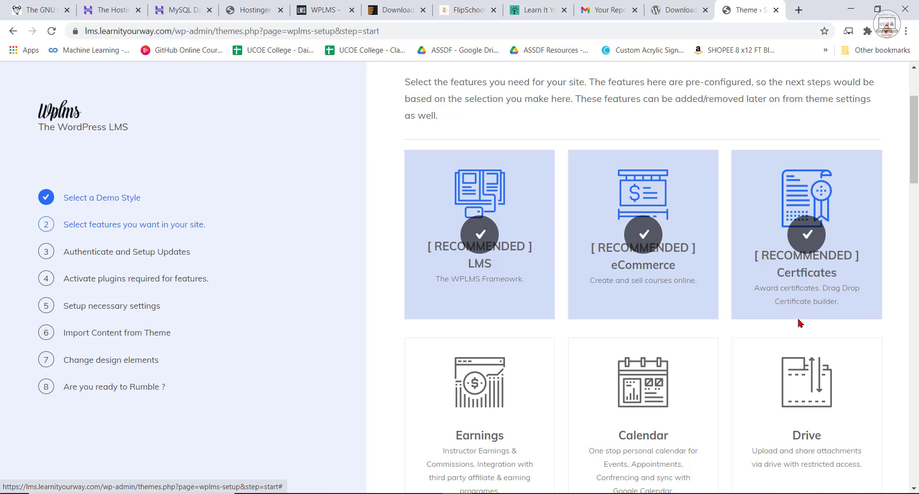
left_click(498, 422)
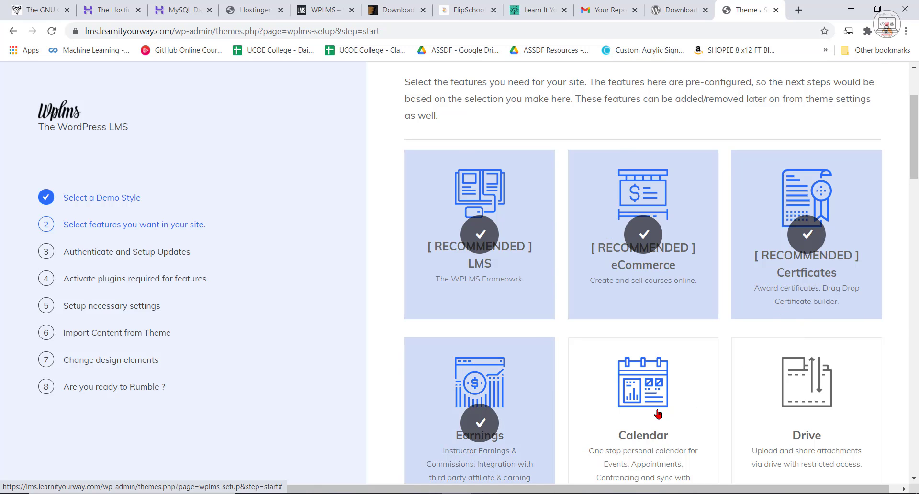
scroll(488, 375, "down", 12)
left_click(492, 375)
scroll(817, 364, "down", 2)
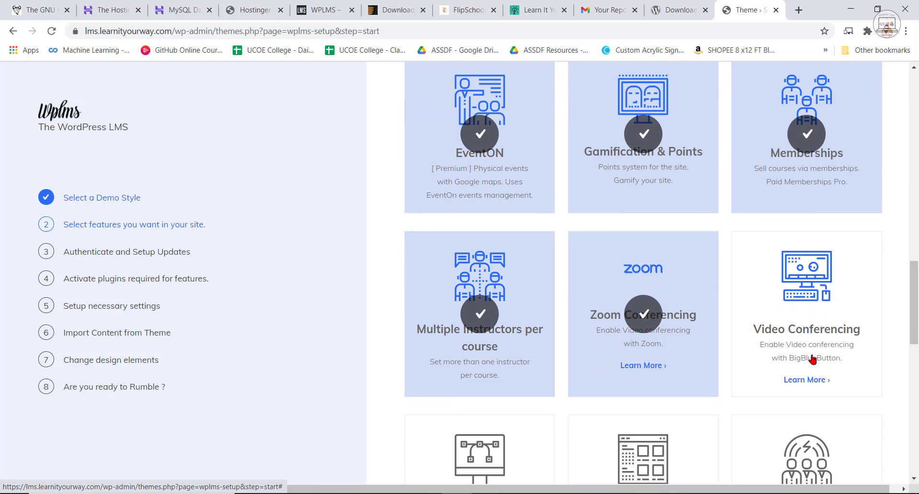
Add the Video Conferencing, WishLists & Collections and H5P Interactive Learning features and submit the feature selection.
left_click(839, 353)
scroll(605, 387, "down", 4)
left_click(664, 293)
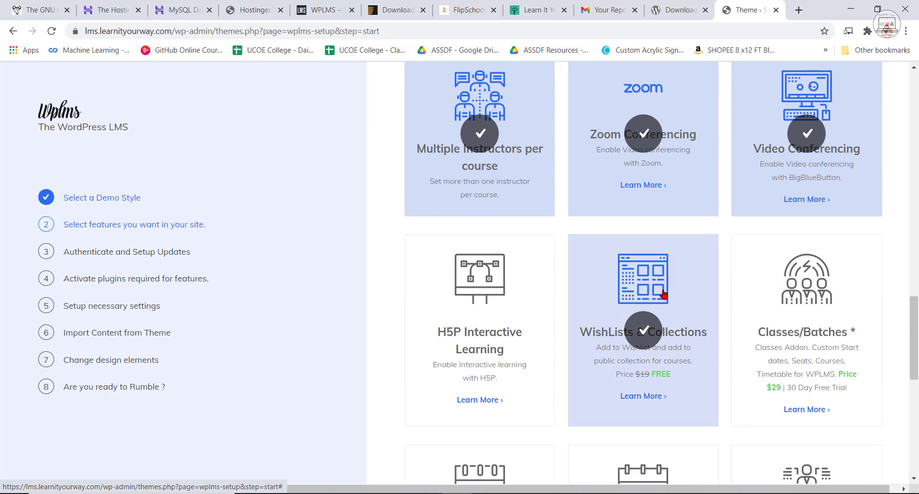
left_click(463, 322)
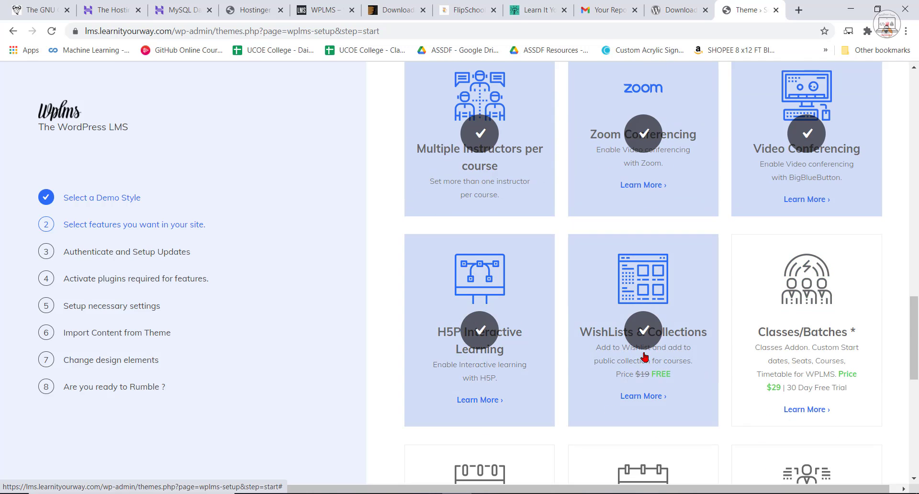
scroll(587, 188, "up", 3)
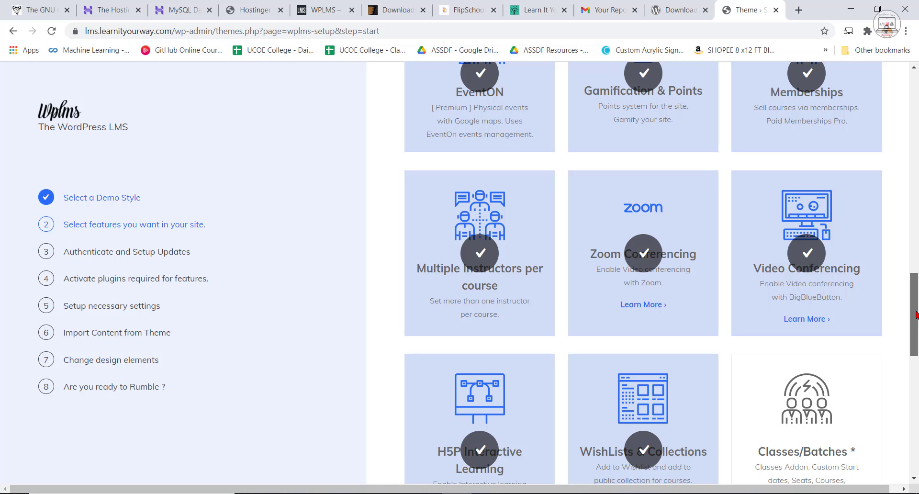
left_click_drag(916, 315, 916, 445)
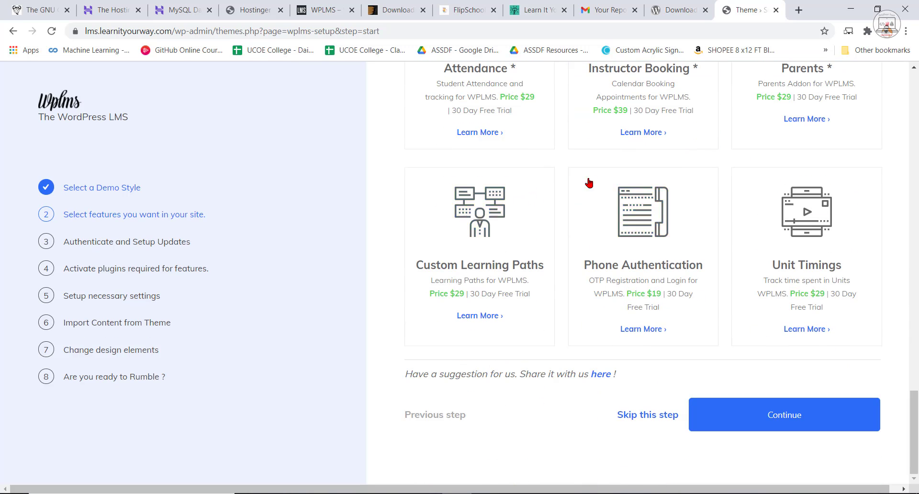
left_click(783, 414)
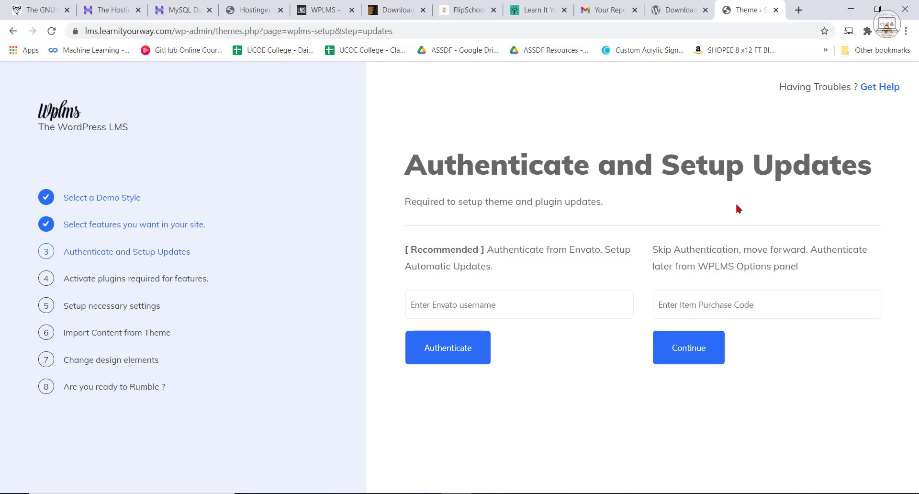
Enter the item purchase code instead of authenticating with Envato, submit it and proceed to the required plugins.
left_click(724, 308)
left_click(731, 338)
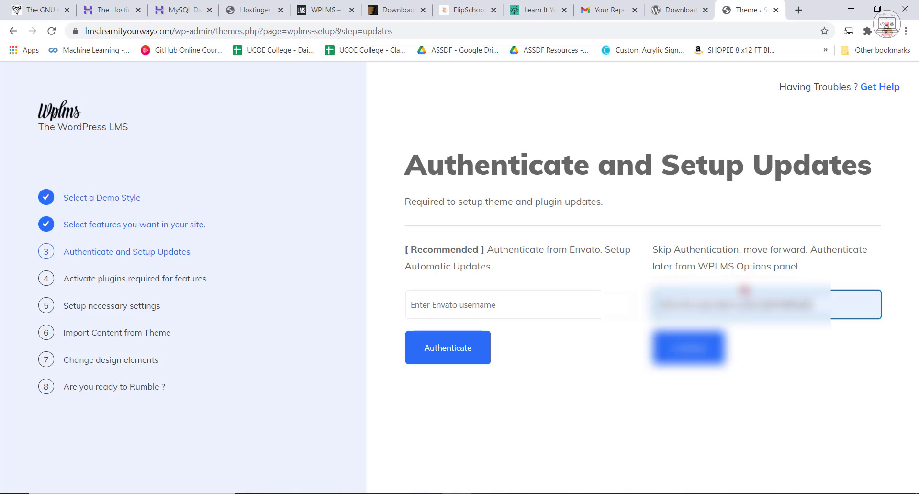
left_click(690, 361)
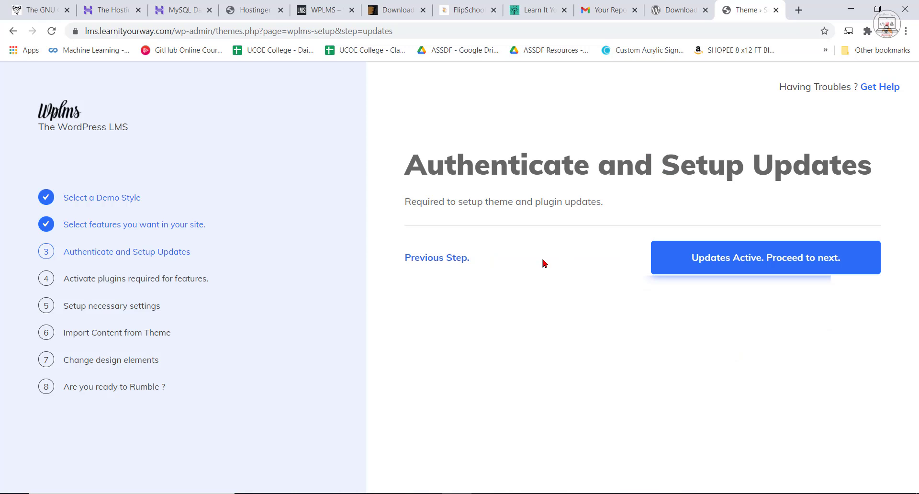
left_click(786, 262)
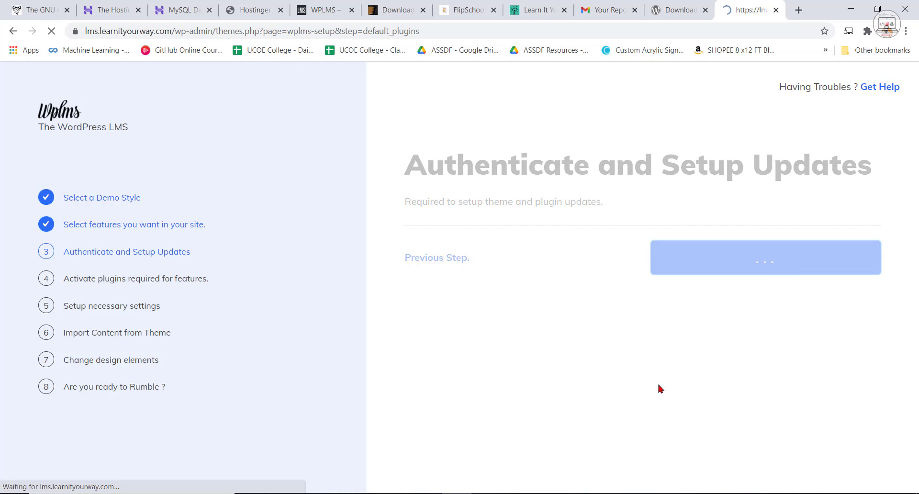
Review the list of required plugins and install them all for the selected features.
scroll(735, 365, "down", 4)
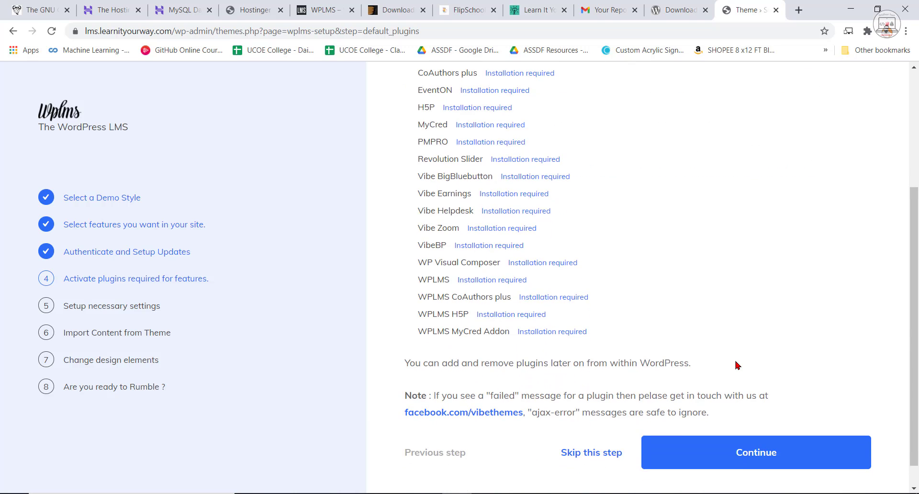
scroll(627, 326, "up", 2)
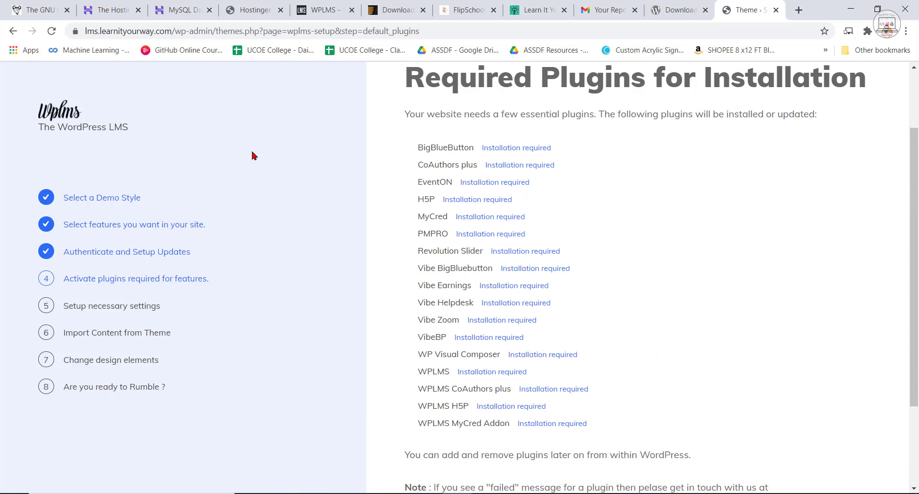
scroll(544, 302, "down", 3)
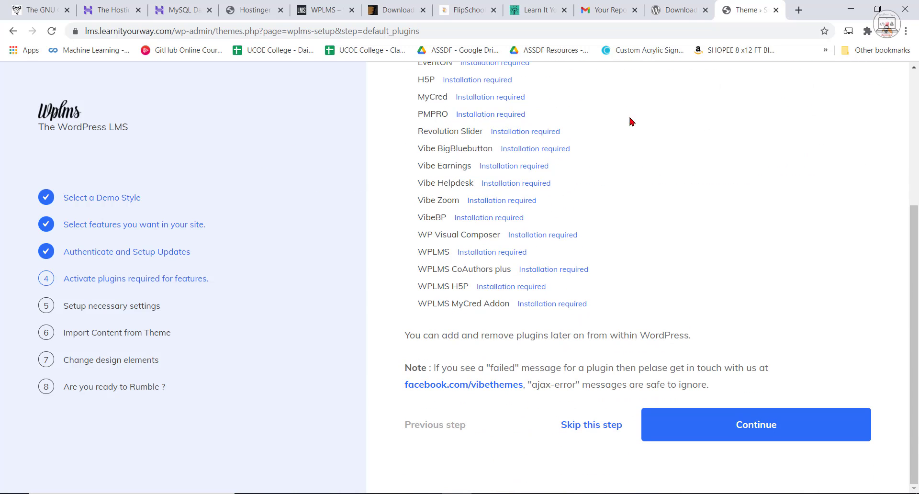
scroll(630, 121, "up", 3)
scroll(784, 329, "down", 3)
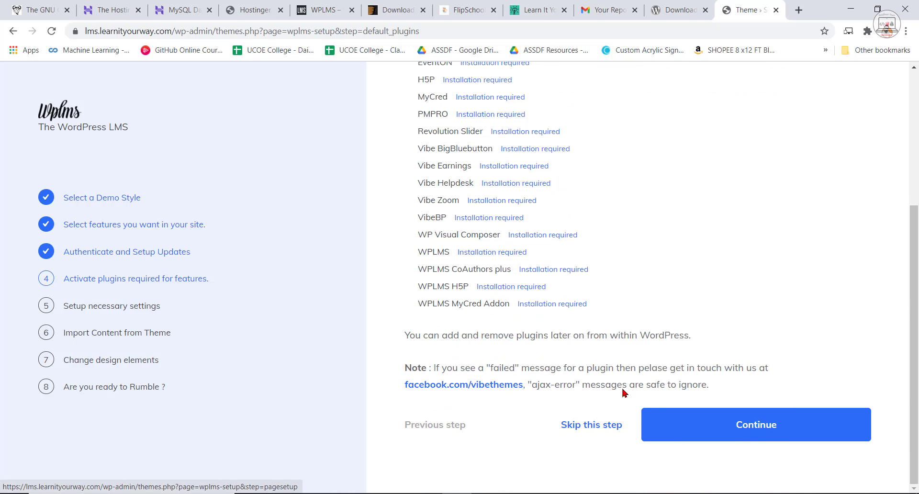
left_click(756, 426)
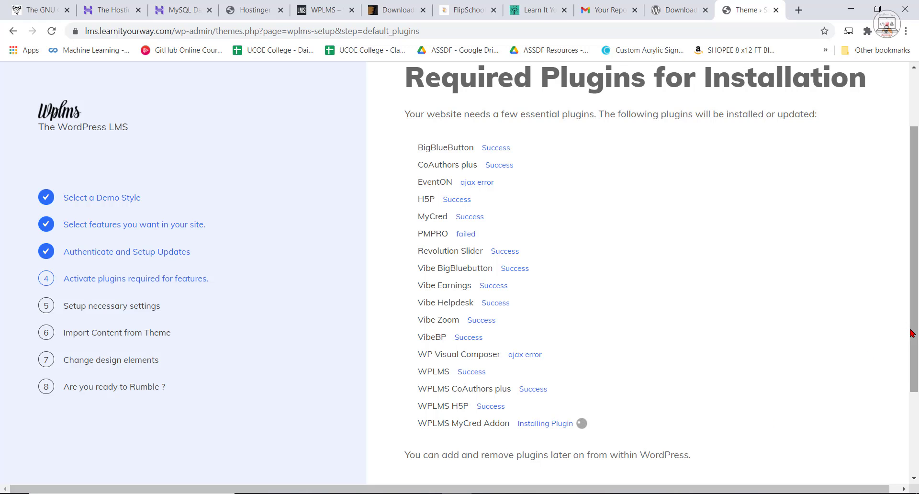
left_click_drag(913, 333, 918, 375)
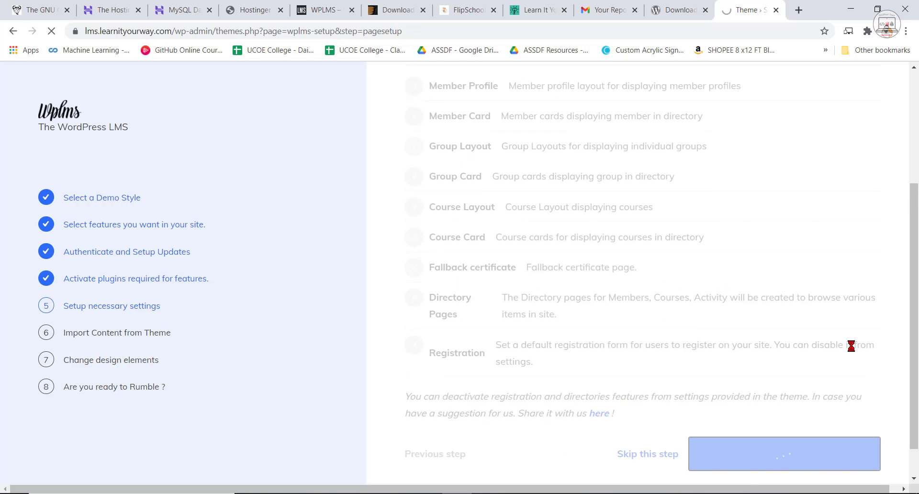
Move past the required pages and layouts setup, review the demo content items and skip their import.
scroll(835, 357, "up", 3)
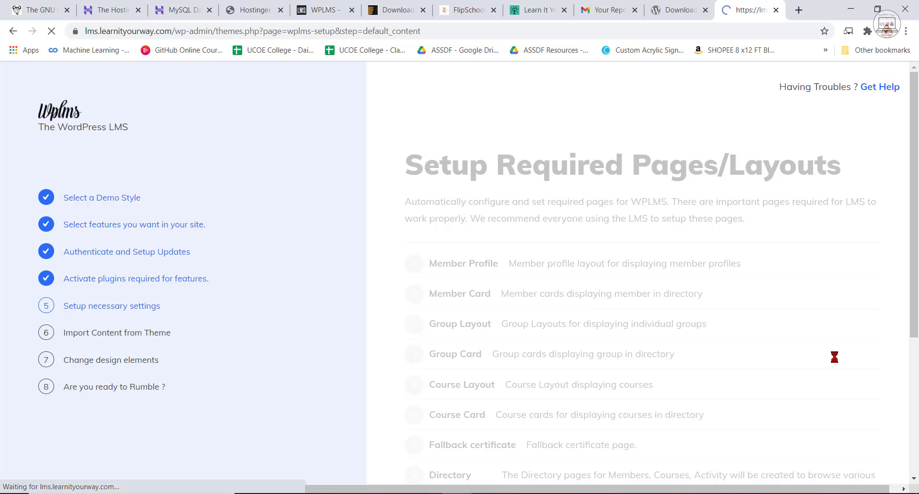
scroll(835, 357, "down", 5)
scroll(834, 357, "down", 1)
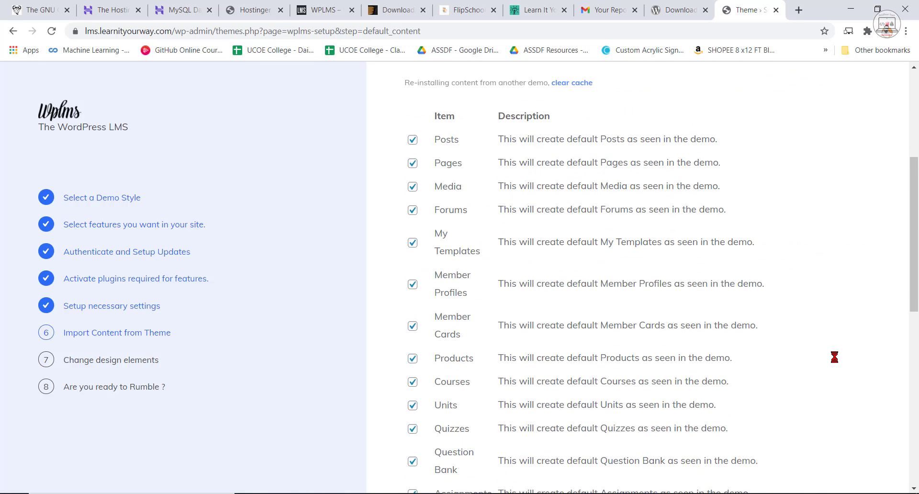
scroll(834, 357, "up", 5)
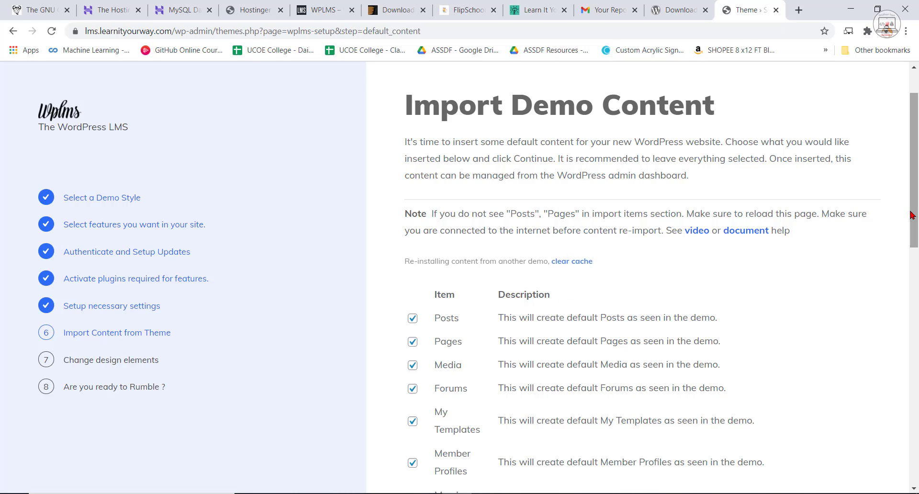
left_click_drag(913, 214, 917, 468)
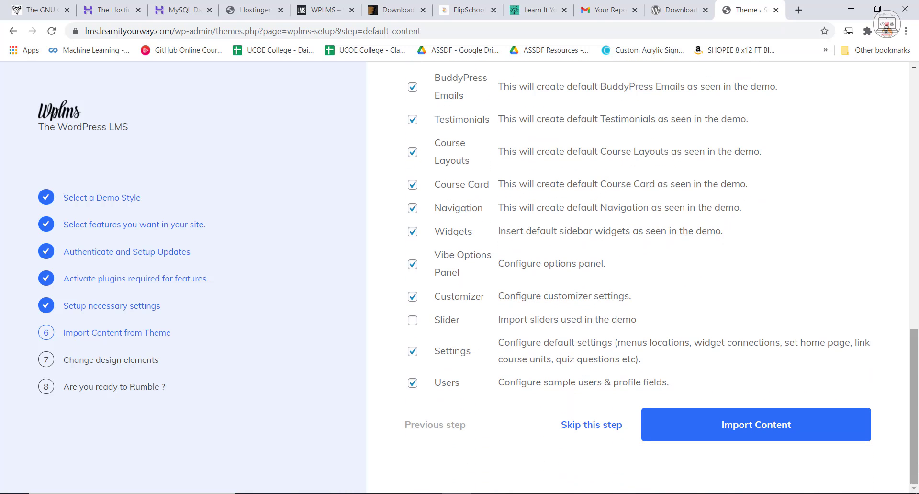
left_click(593, 433)
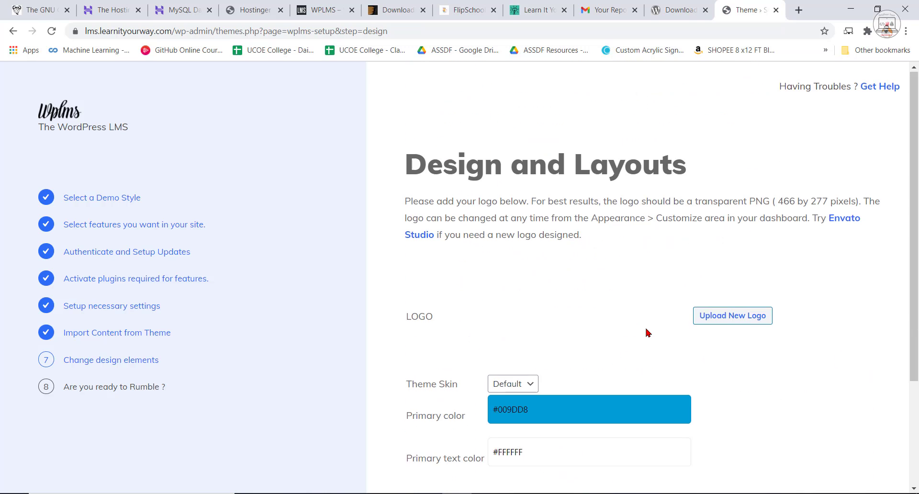
Finish the setup wizard with the default design and layout options and view the new website's home page.
scroll(646, 332, "down", 2)
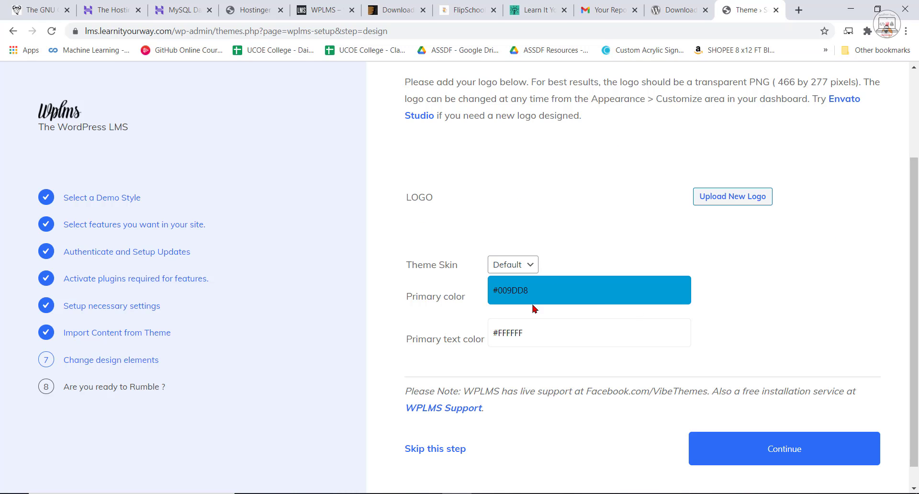
scroll(549, 294, "down", 1)
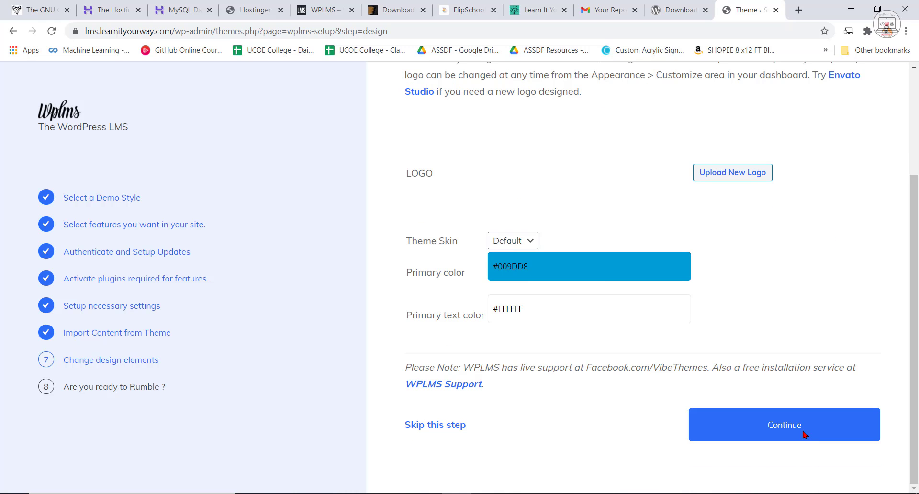
left_click(804, 433)
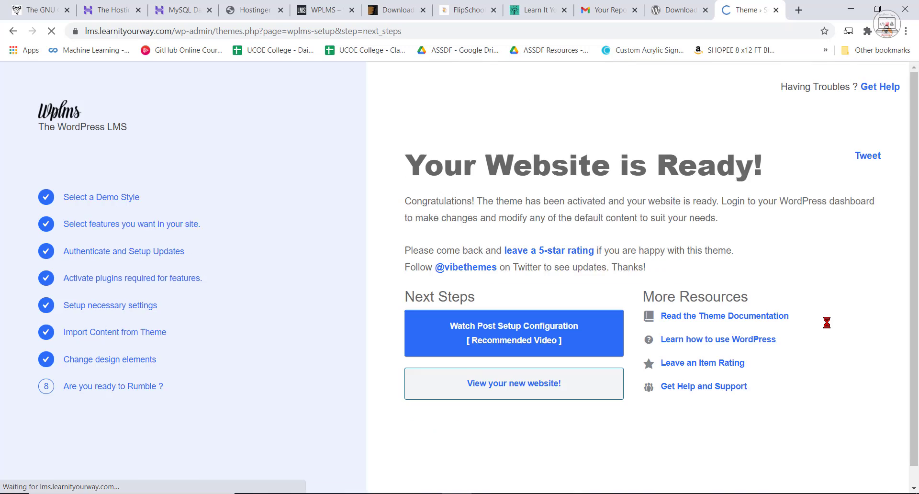
left_click(532, 387)
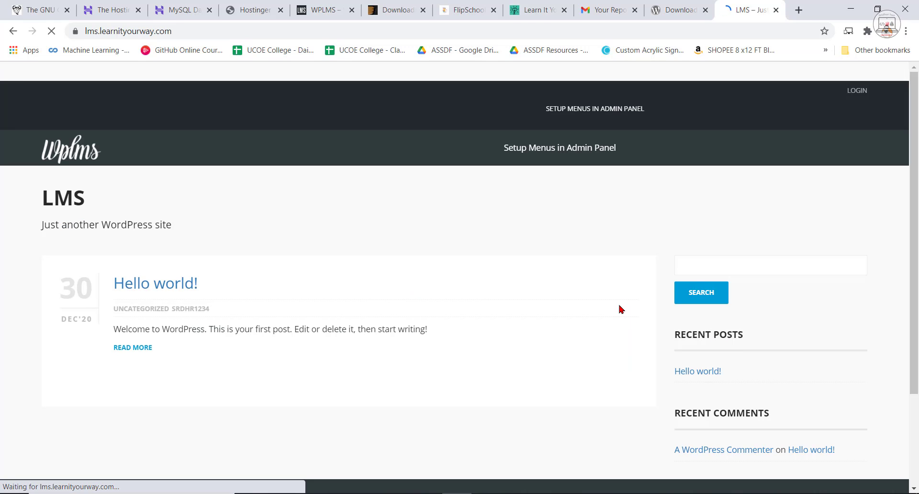
scroll(537, 372, "down", 1)
scroll(567, 357, "up", 1)
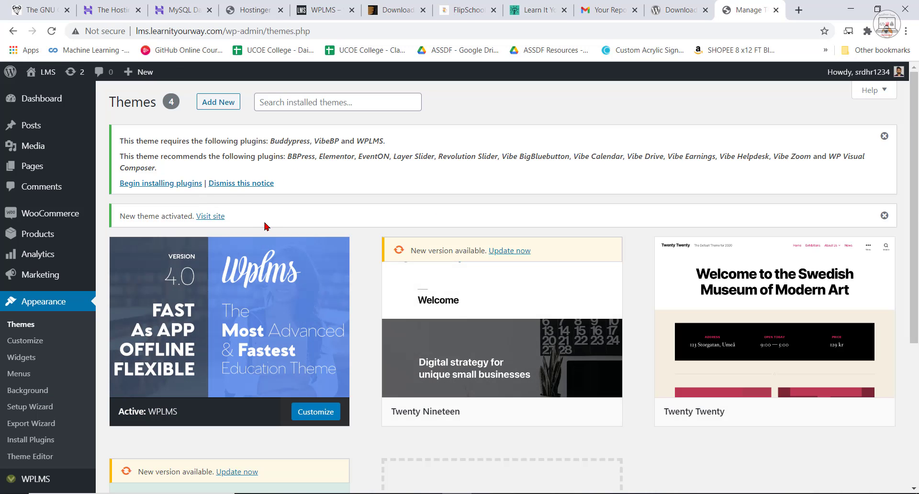
left_click(45, 100)
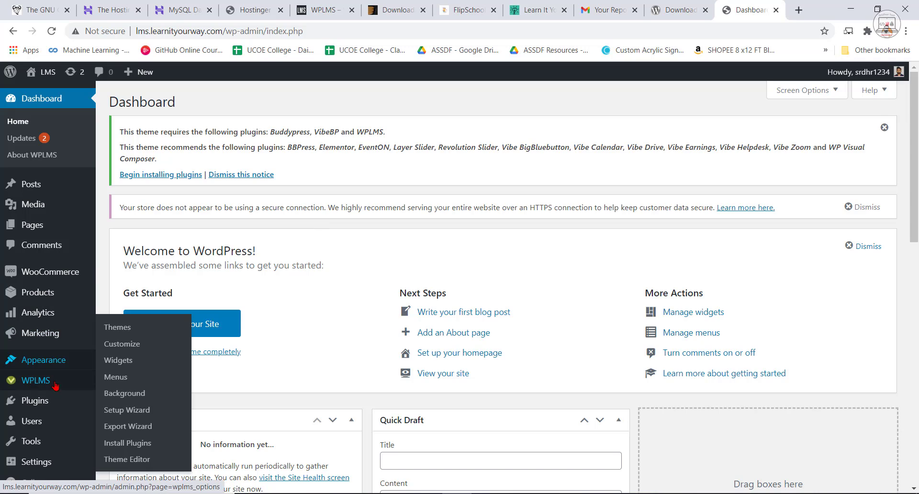
scroll(61, 381, "down", 7)
left_click(43, 461)
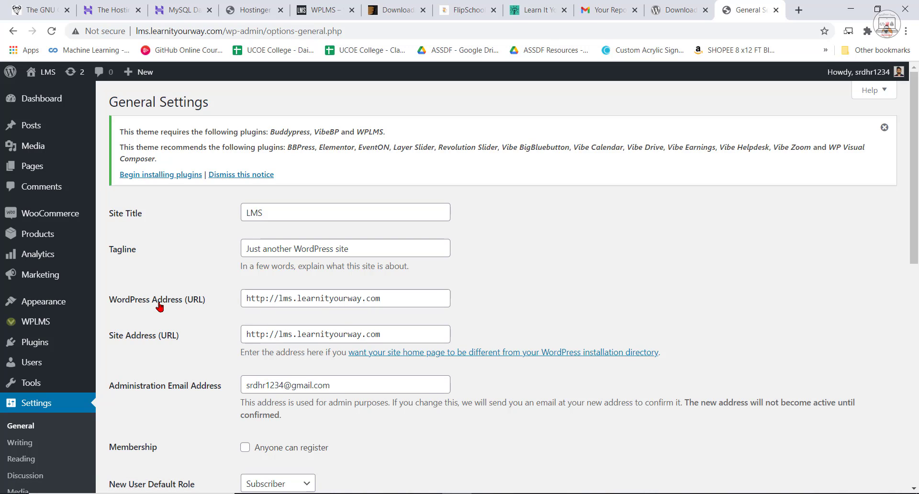
left_click(266, 298)
type("s")
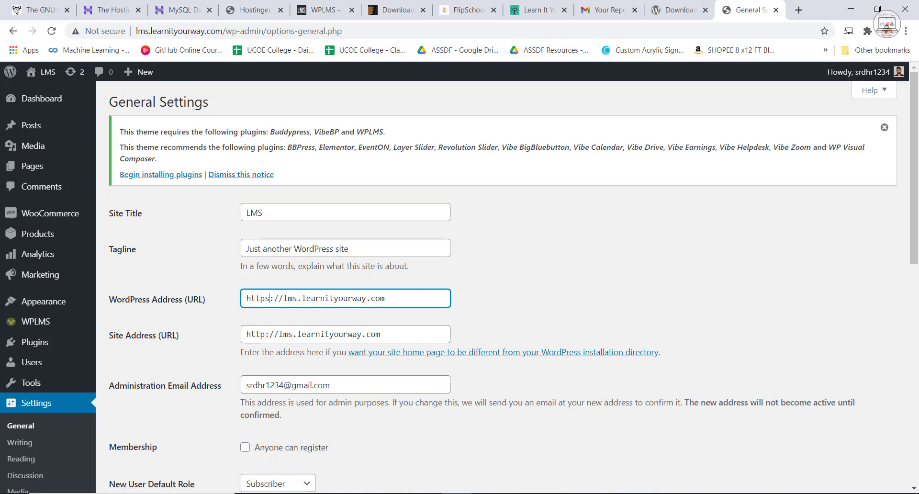
left_click(266, 335)
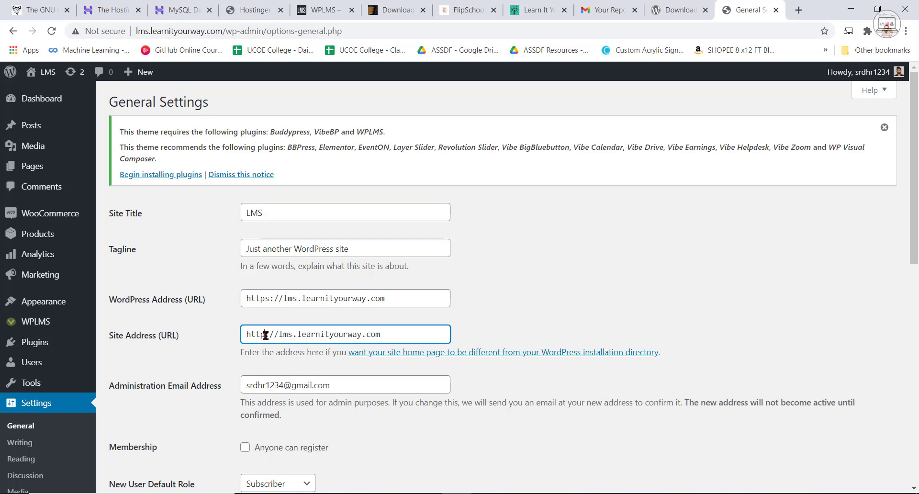
type("s")
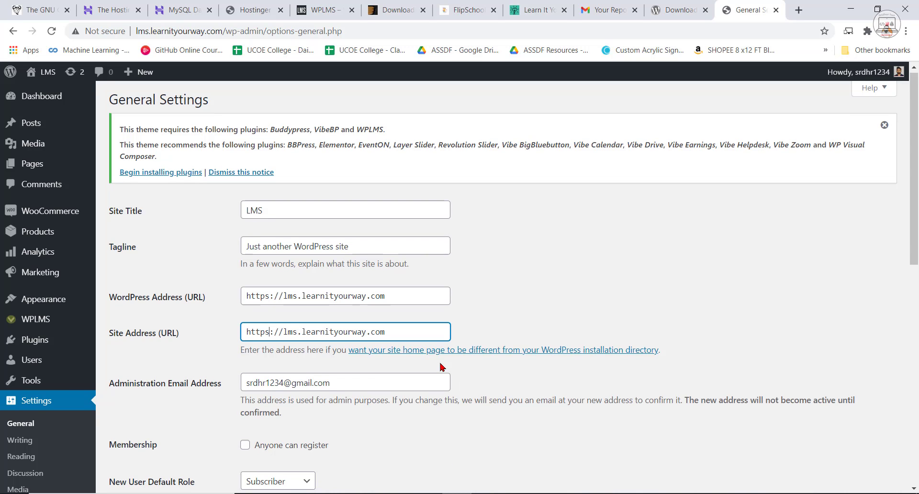
Set the site's timezone to UTC+5:30 and save the general settings.
scroll(439, 374, "down", 10)
scroll(404, 254, "up", 4)
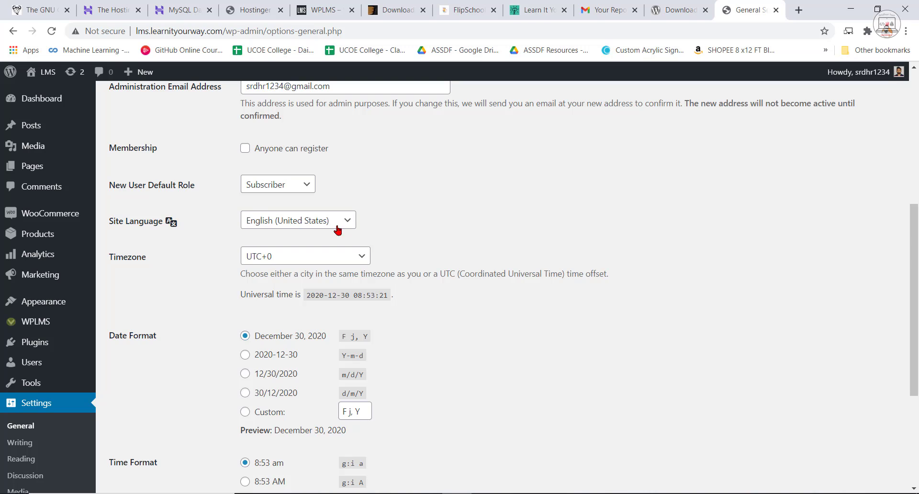
scroll(312, 221, "down", 1)
left_click(317, 200)
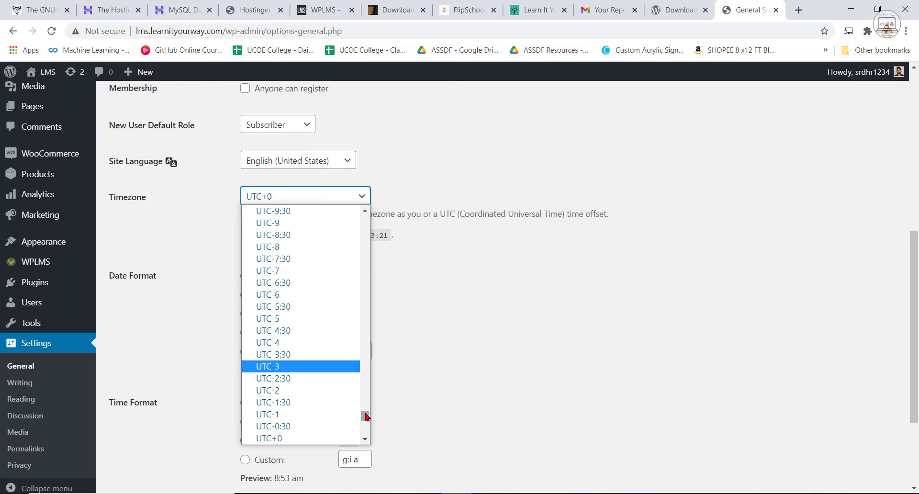
scroll(335, 398, "down", 5)
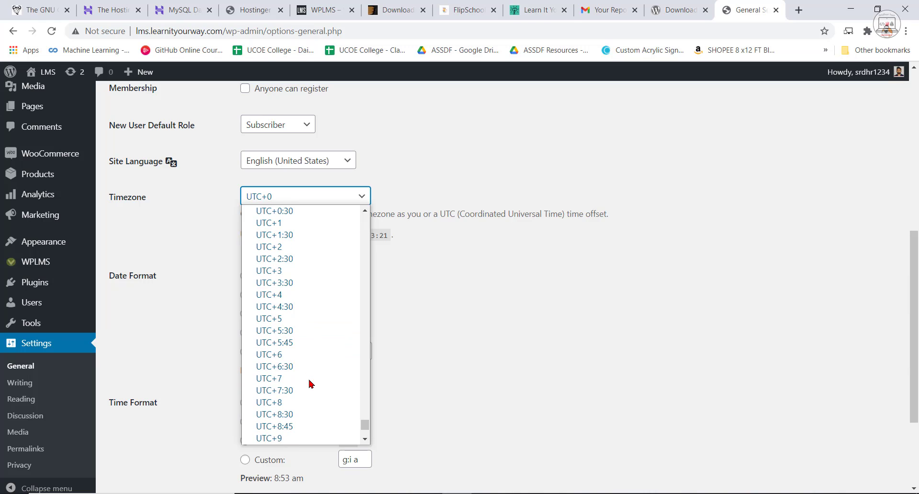
left_click(289, 330)
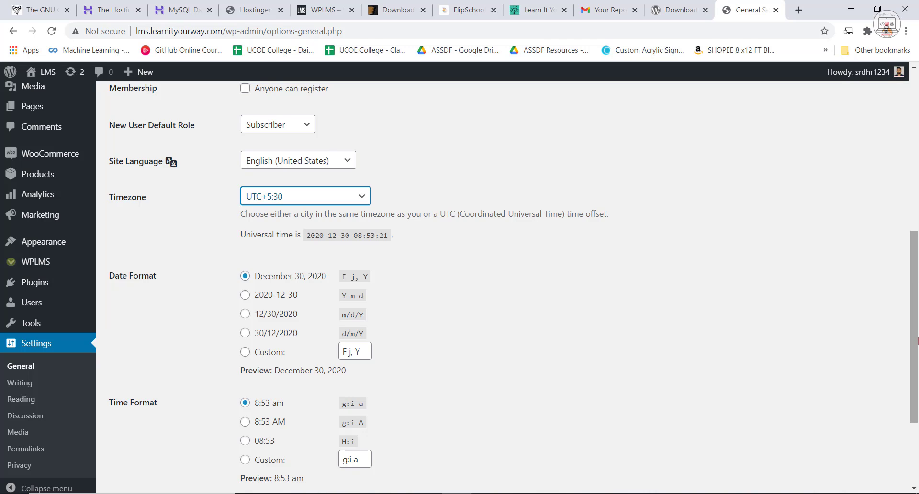
scroll(575, 405, "down", 3)
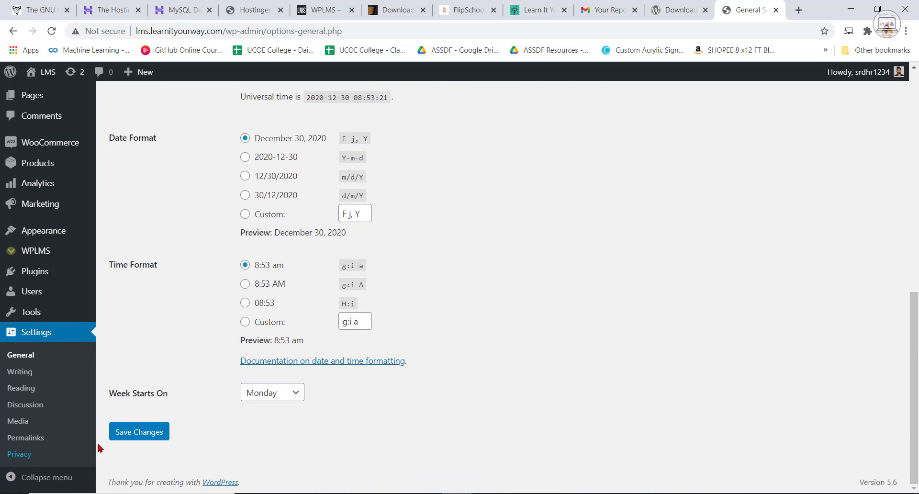
left_click(139, 432)
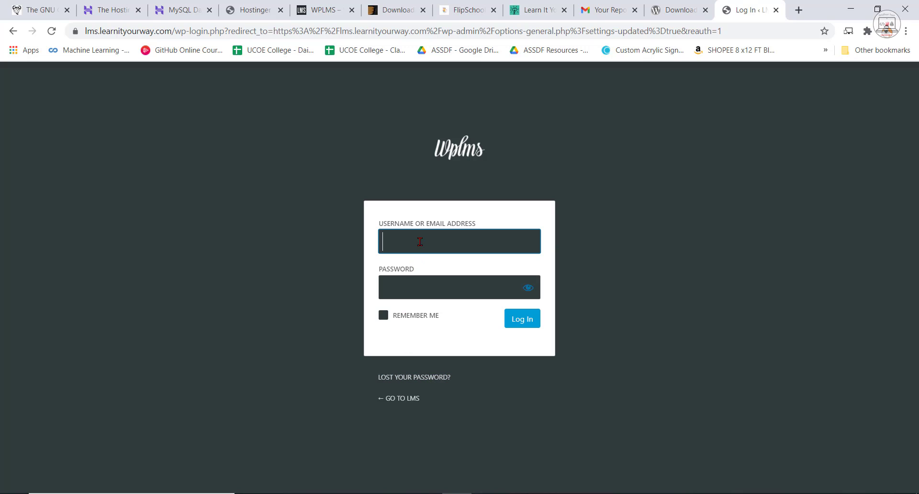
Log back in to the WordPress admin with the saved username and account password.
left_click(420, 238)
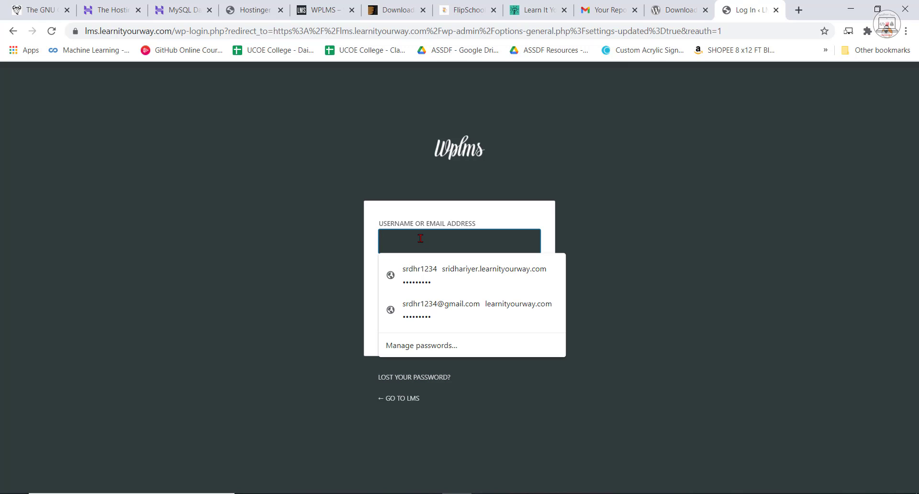
left_click(428, 271)
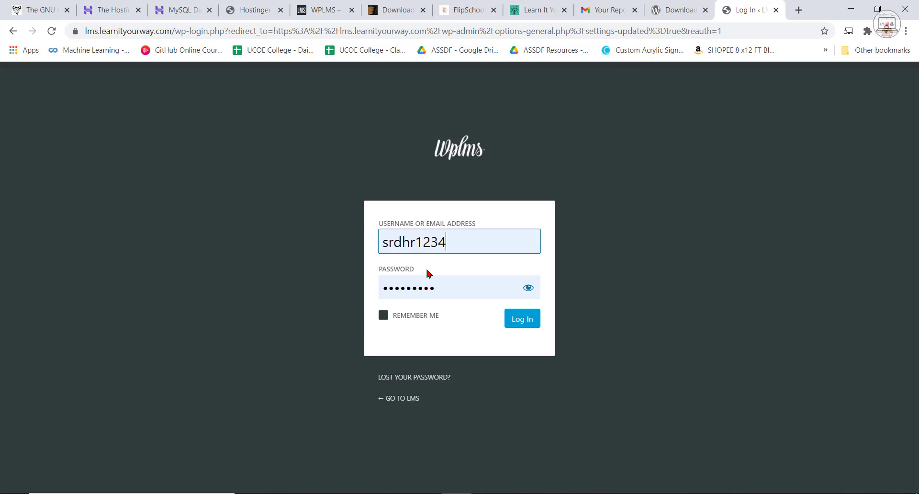
left_click(530, 321)
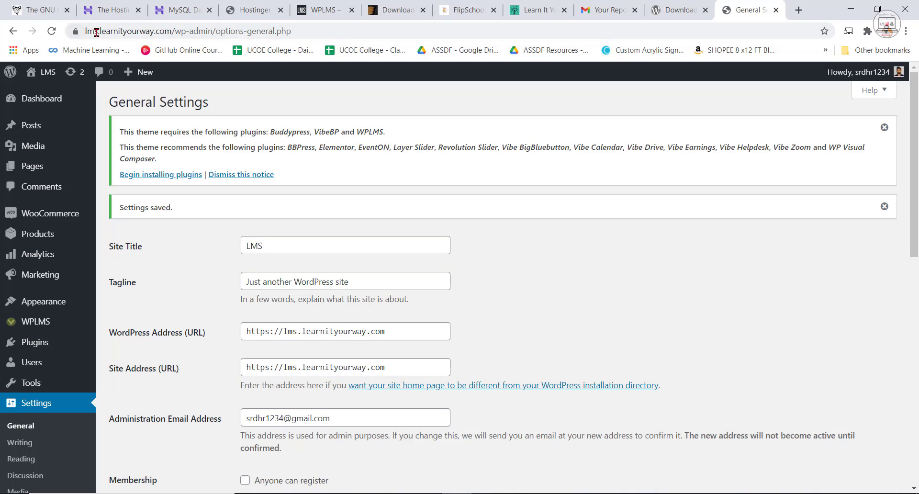
In the LMS general settings, set both the student and the instructor login redirect to Dashboard page.
left_click(33, 99)
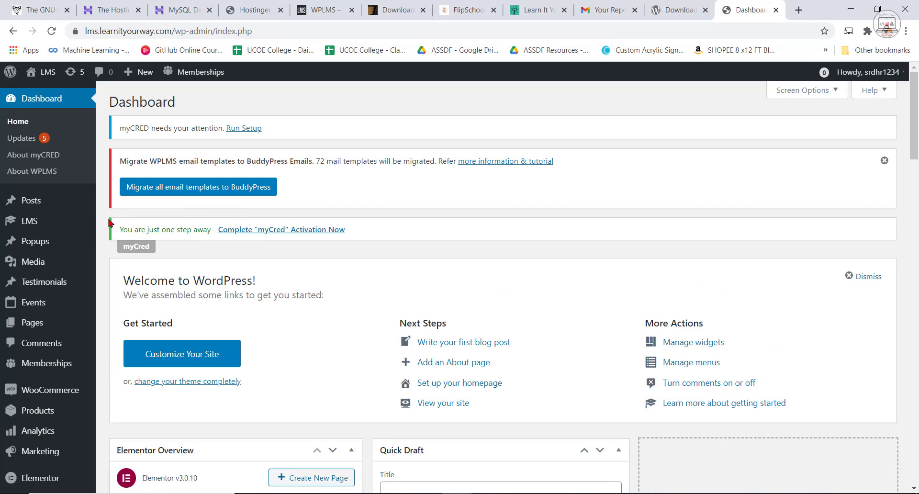
mouse_move(32, 223)
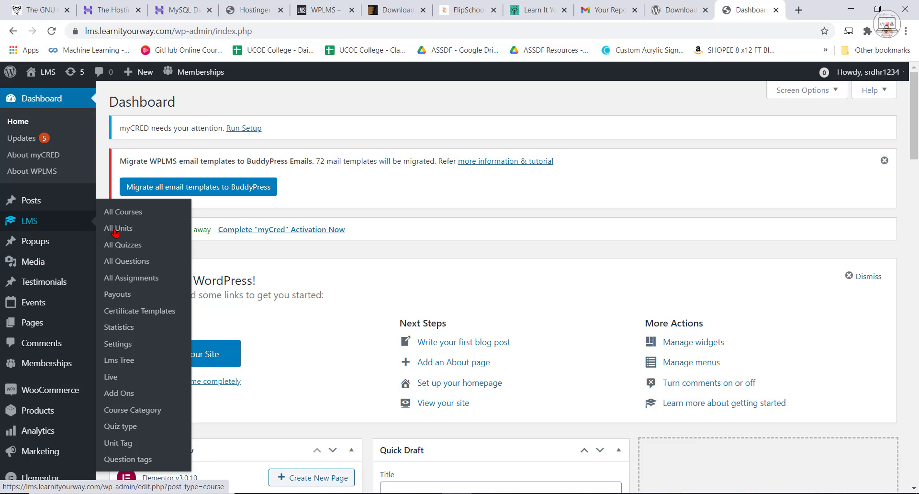
left_click(121, 345)
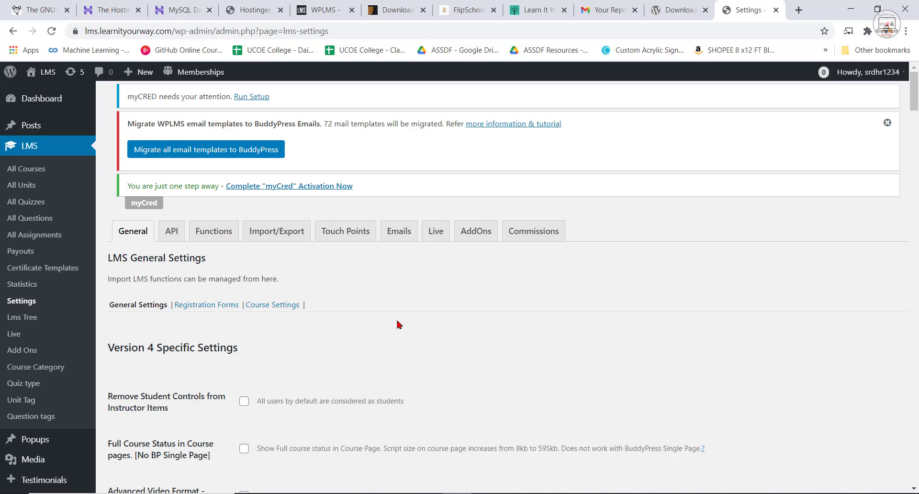
scroll(359, 353, "down", 3)
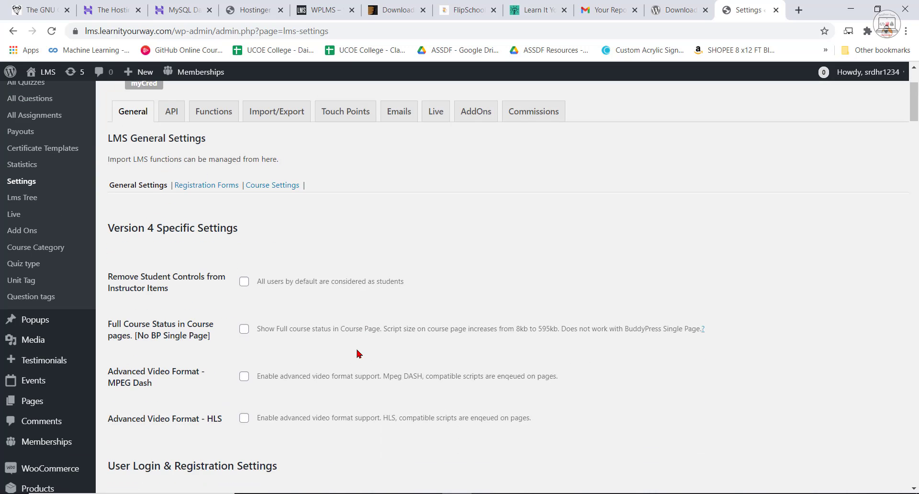
scroll(243, 421, "down", 5)
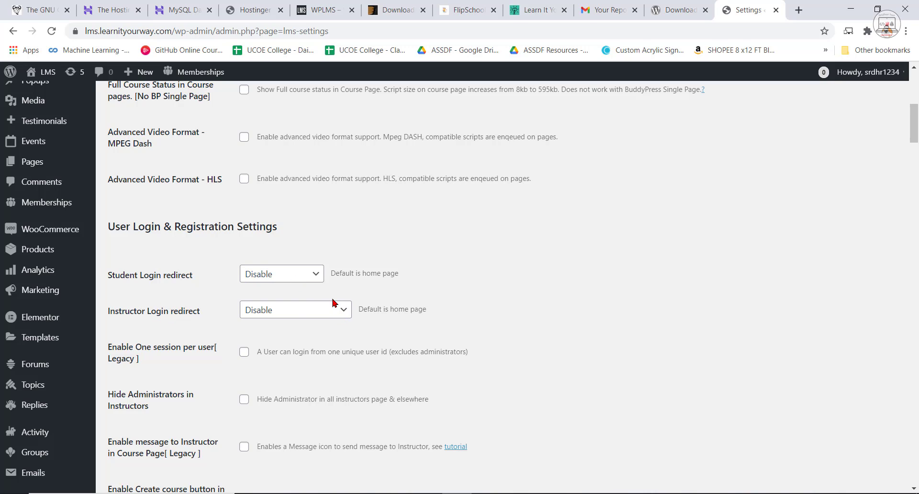
left_click(309, 282)
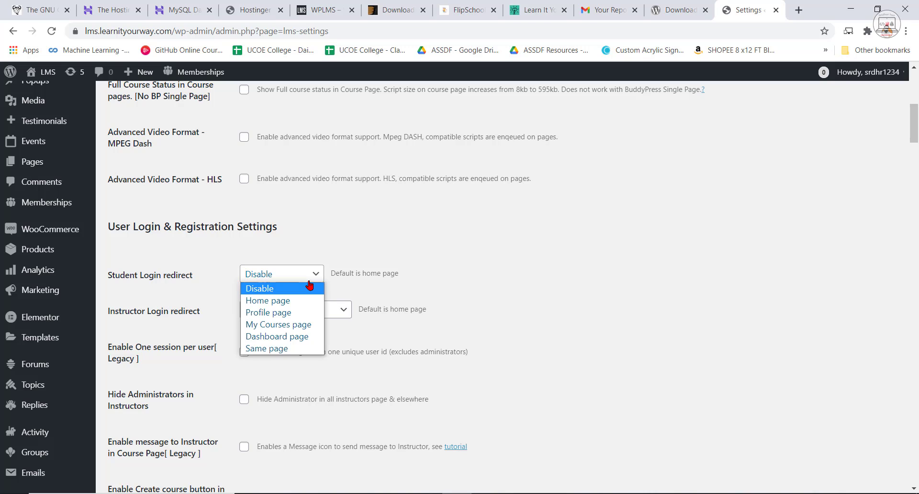
left_click(299, 336)
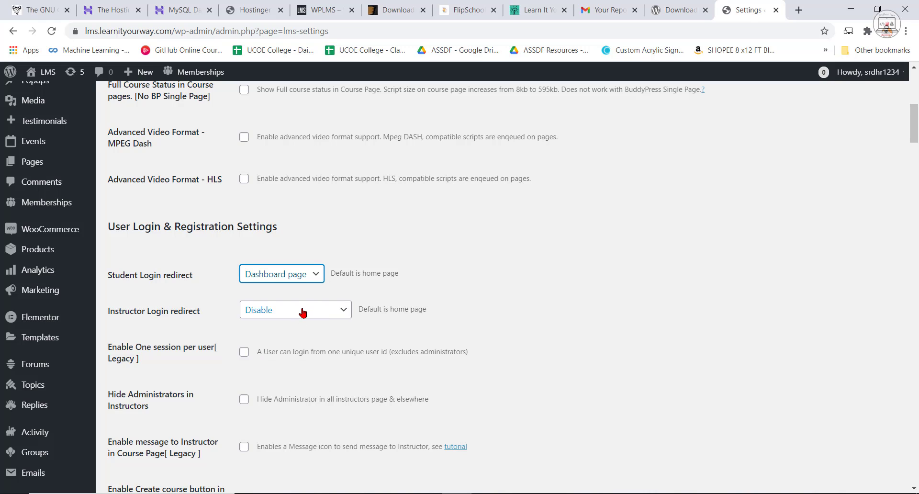
left_click(303, 312)
left_click(301, 381)
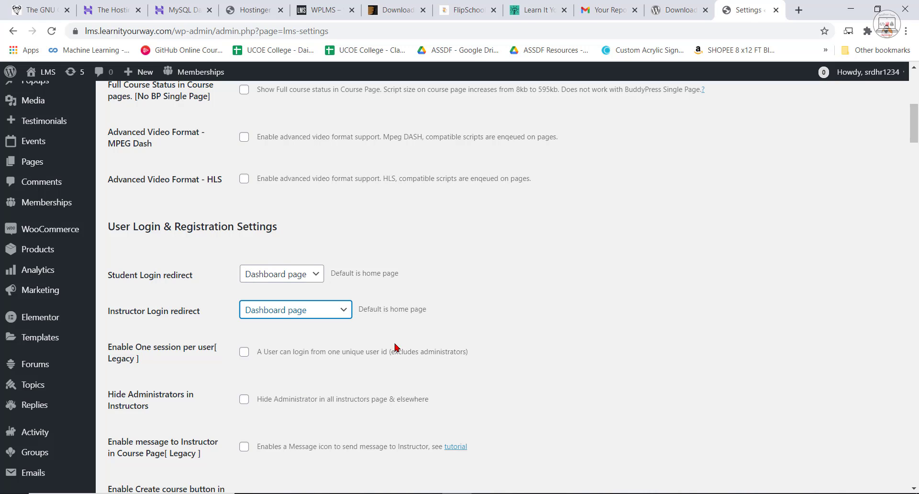
Enable one session per user, messages to the instructor in the course page, and the create course button in the instructor profile menu.
scroll(498, 322, "down", 2)
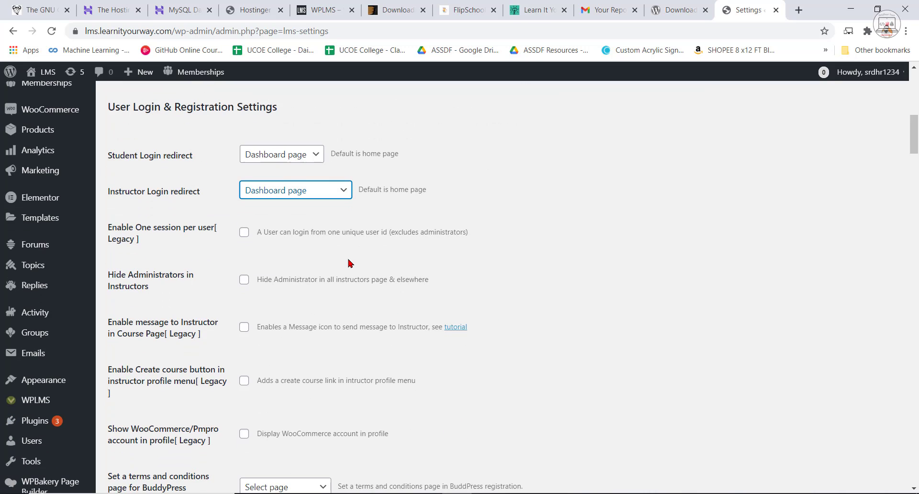
left_click(245, 233)
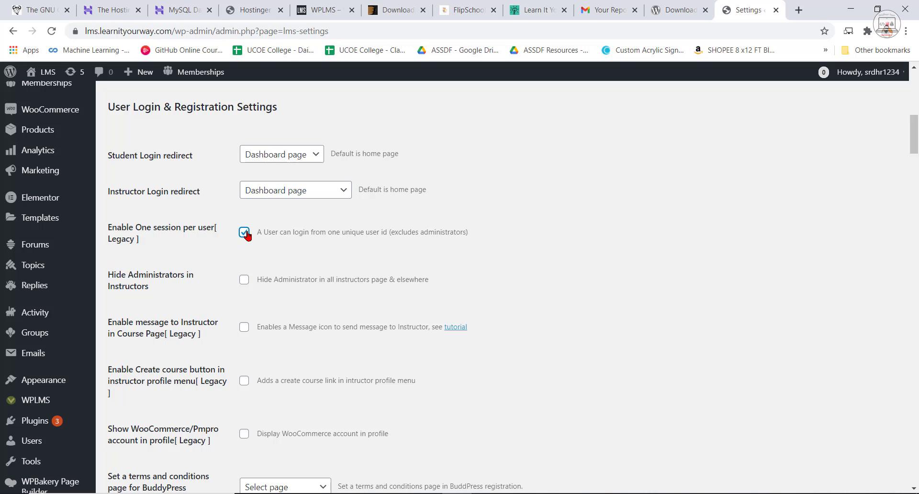
scroll(235, 283, "down", 1)
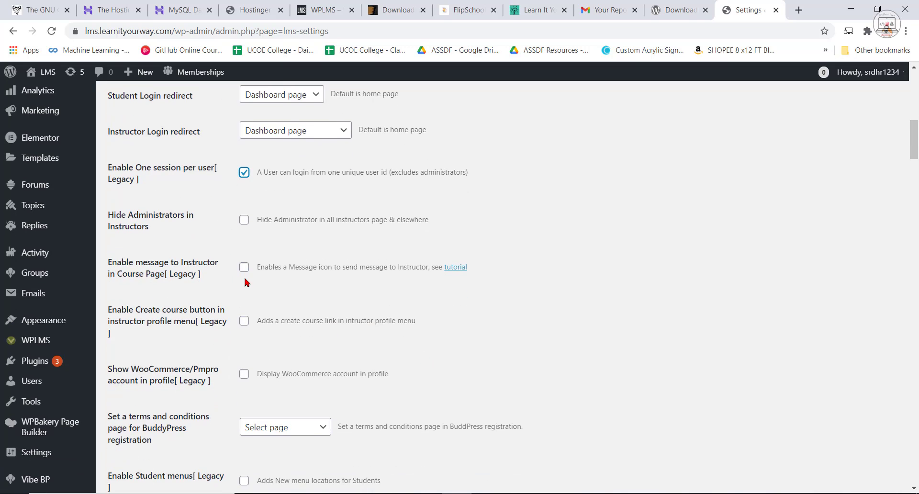
scroll(235, 259, "down", 1)
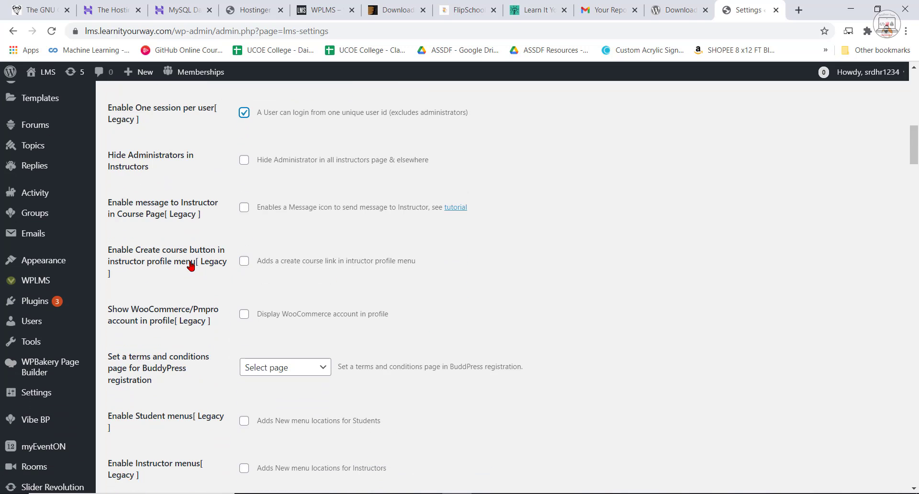
left_click(244, 210)
left_click(244, 261)
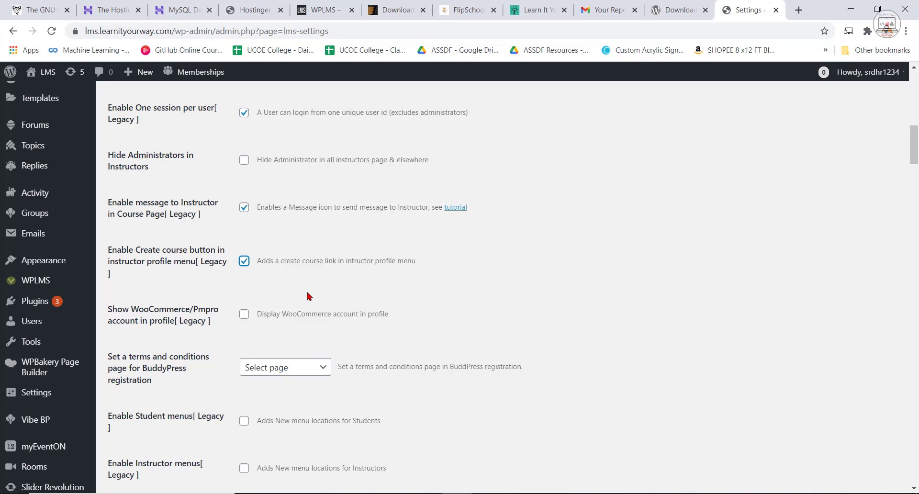
Enable showing the WooCommerce/Pmpro account in profile, the student menus and the instructor menus.
left_click(244, 315)
scroll(225, 319, "down", 1)
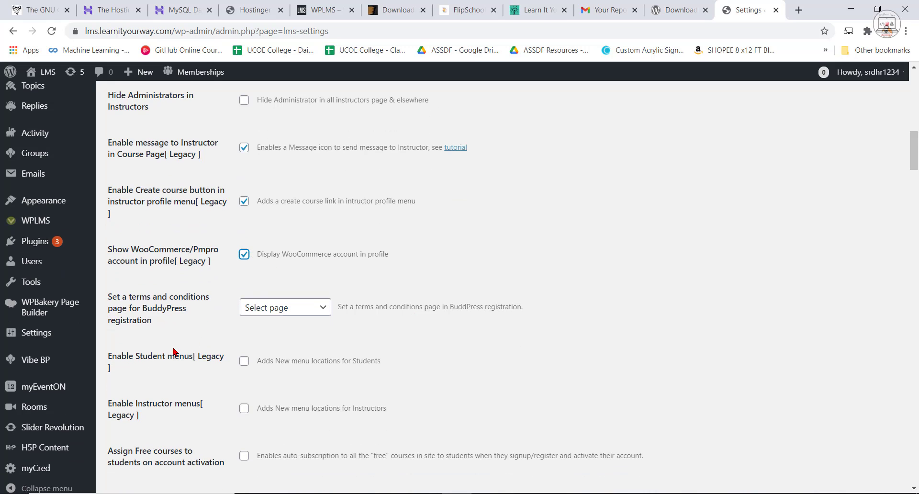
scroll(259, 354, "down", 1)
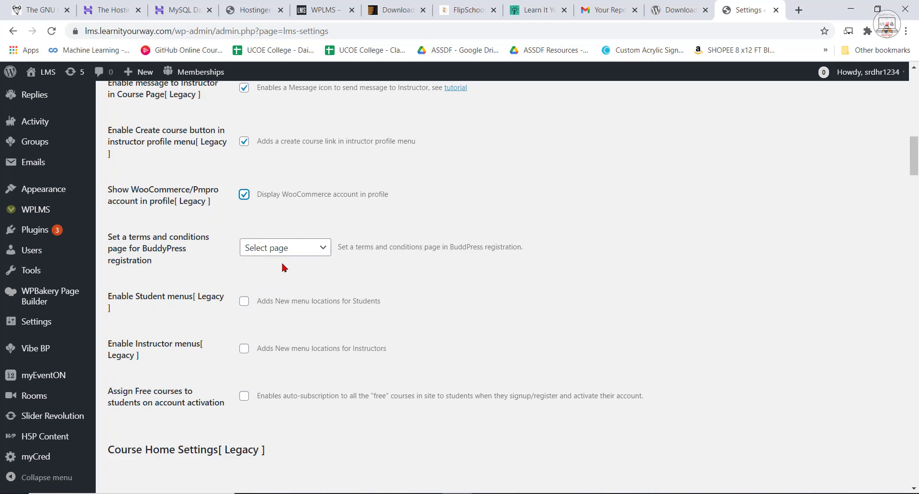
left_click(309, 249)
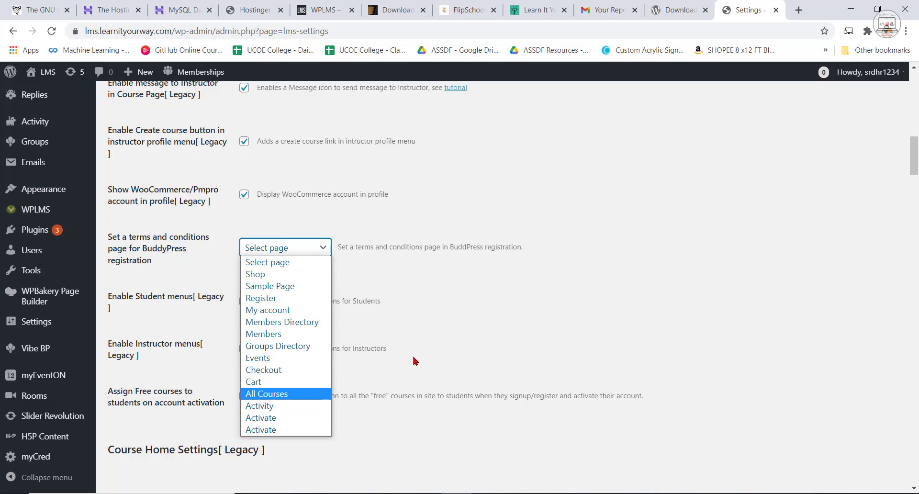
left_click(541, 280)
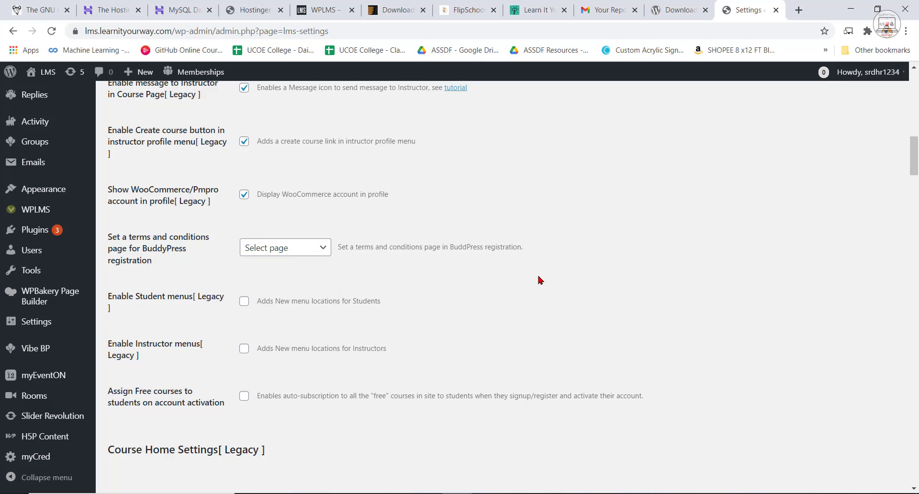
scroll(288, 263, "down", 1)
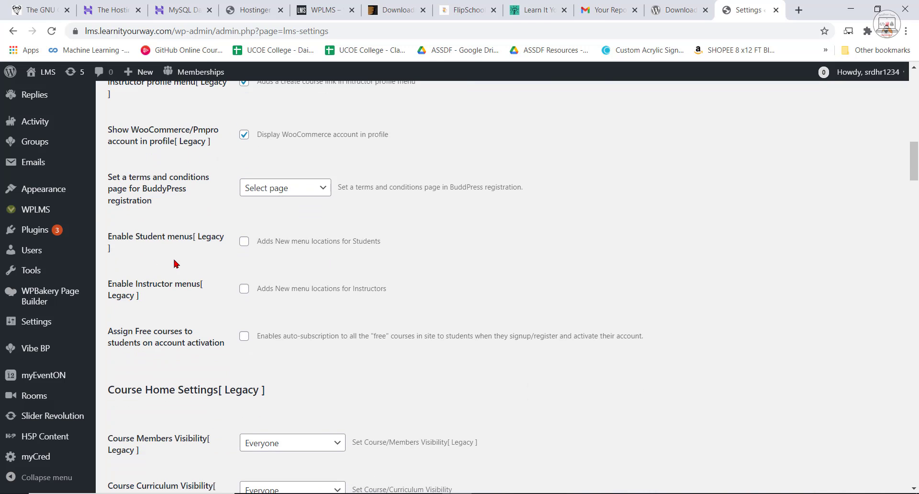
left_click(244, 242)
scroll(155, 293, "down", 1)
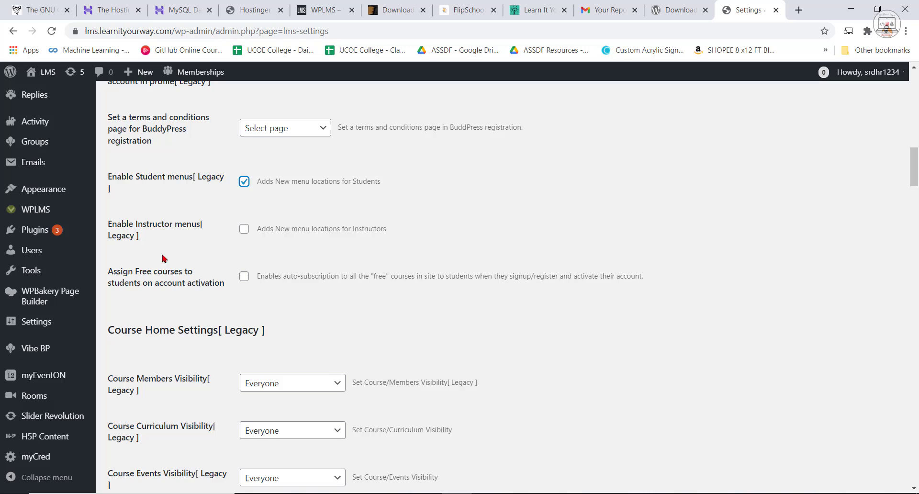
left_click(245, 232)
In the course home settings, hide the members section in the single course page and show the curriculum below the course description.
scroll(363, 343, "down", 1)
scroll(348, 358, "down", 2)
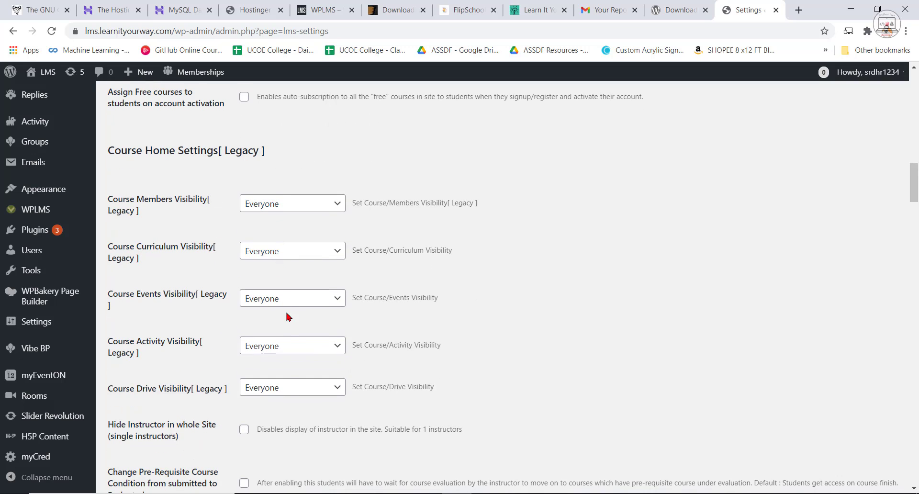
scroll(288, 397, "down", 2)
scroll(335, 330, "down", 2)
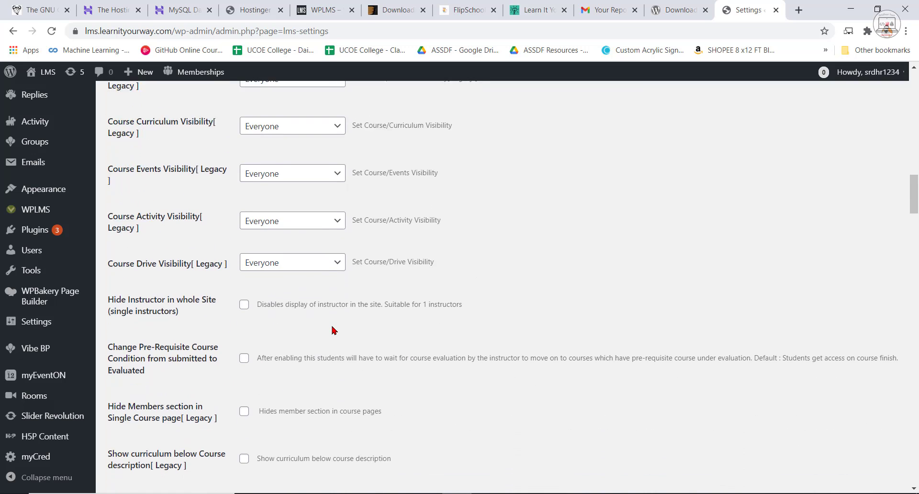
scroll(373, 280, "down", 1)
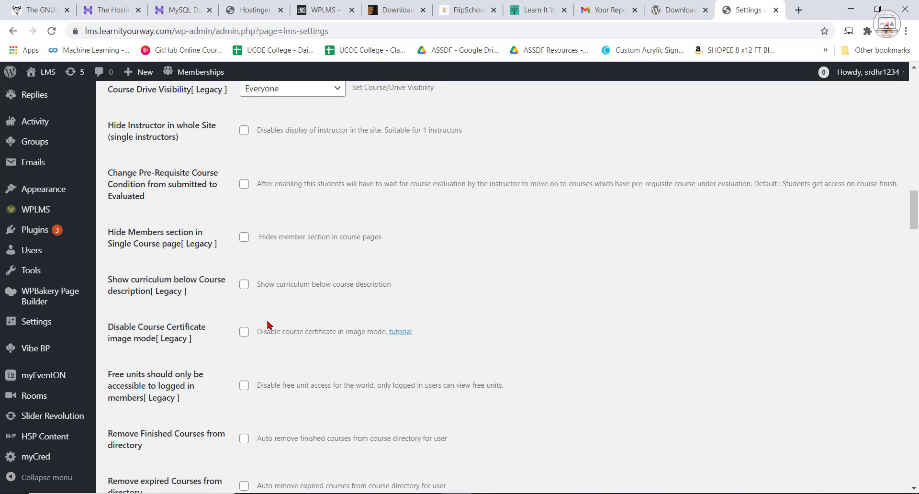
scroll(268, 323, "down", 1)
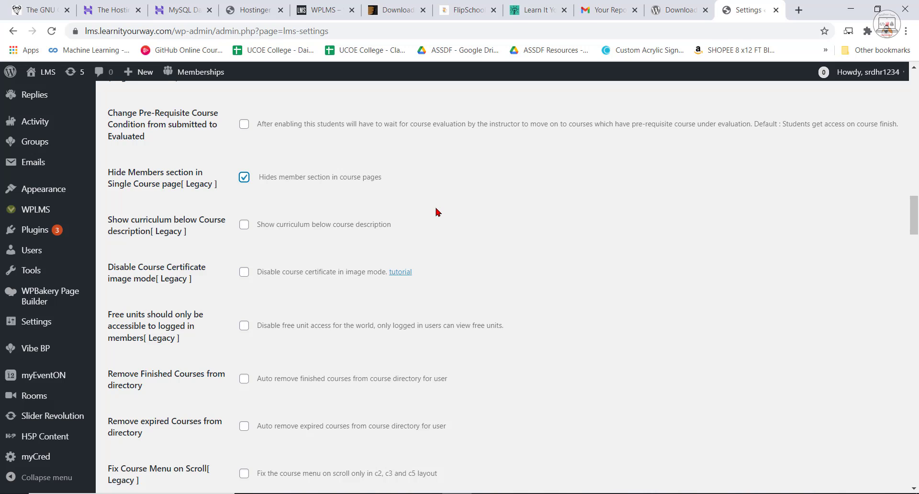
left_click(244, 225)
scroll(239, 283, "down", 2)
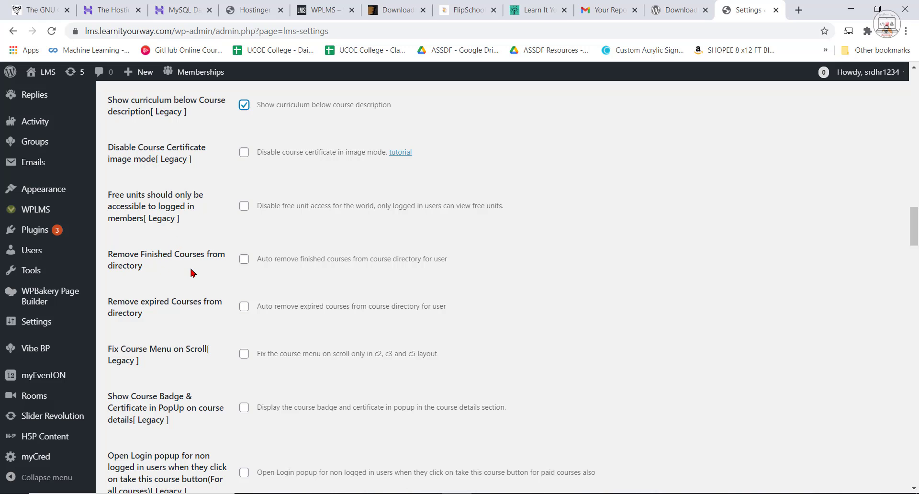
Enable the course badge and certificate popup, plus the login popup for non-logged-in users on all courses and on free courses.
scroll(191, 271, "down", 1)
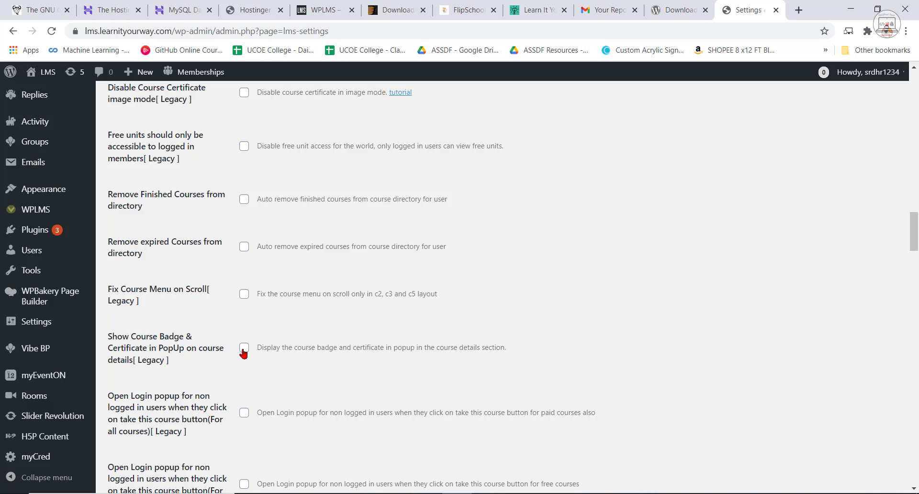
scroll(244, 353, "down", 6)
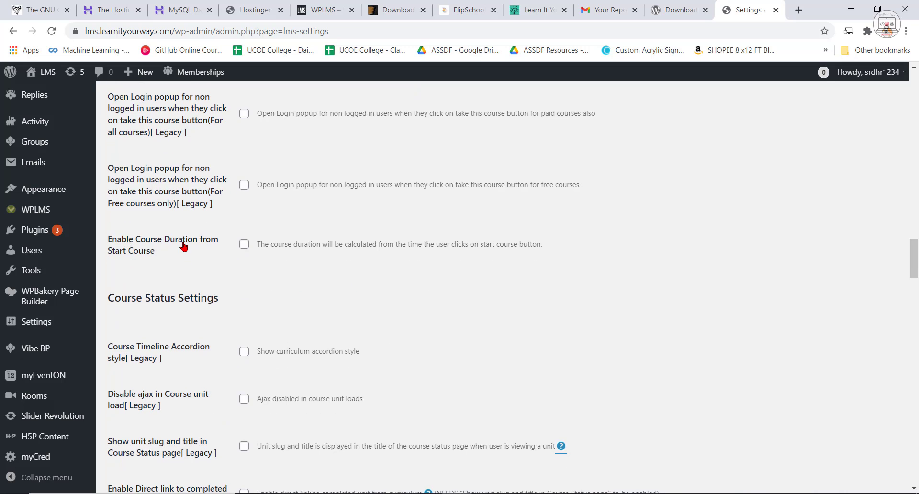
scroll(215, 205, "up", 2)
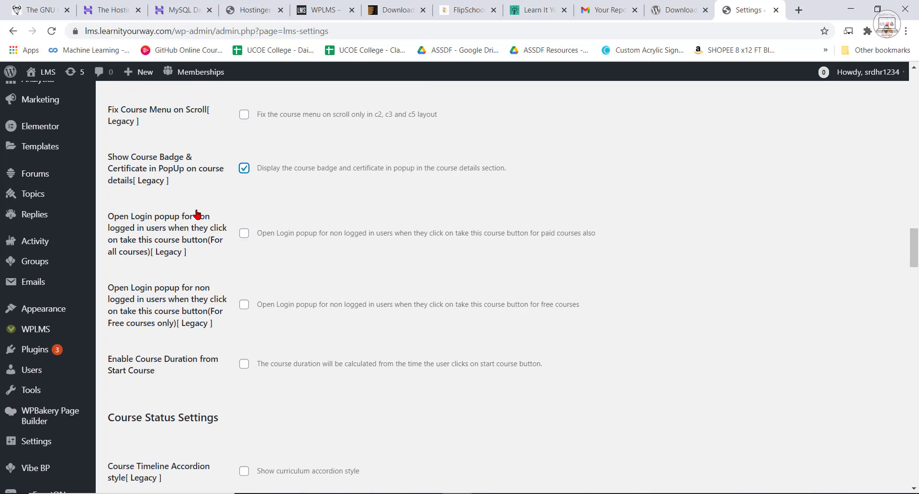
left_click(242, 235)
left_click(244, 305)
Enable course duration from Start Course and the accordion style for the course timeline.
scroll(217, 364, "down", 1)
left_click(248, 304)
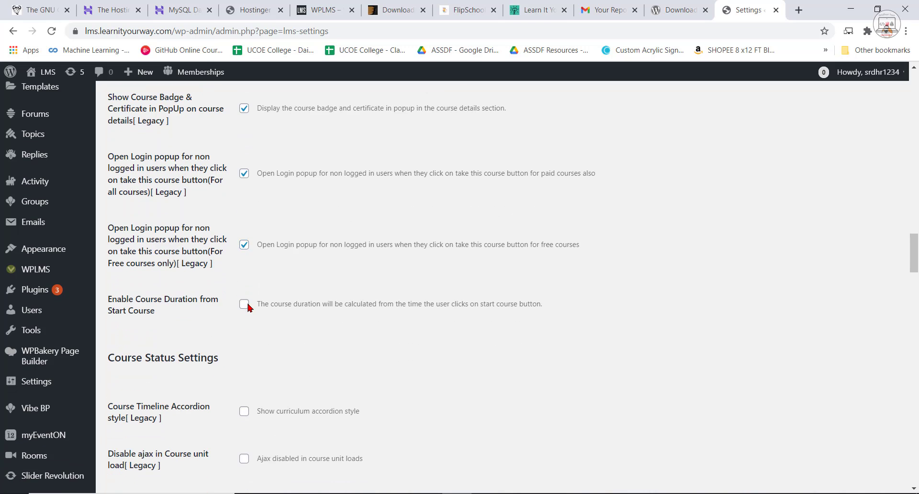
left_click(243, 305)
scroll(409, 357, "down", 1)
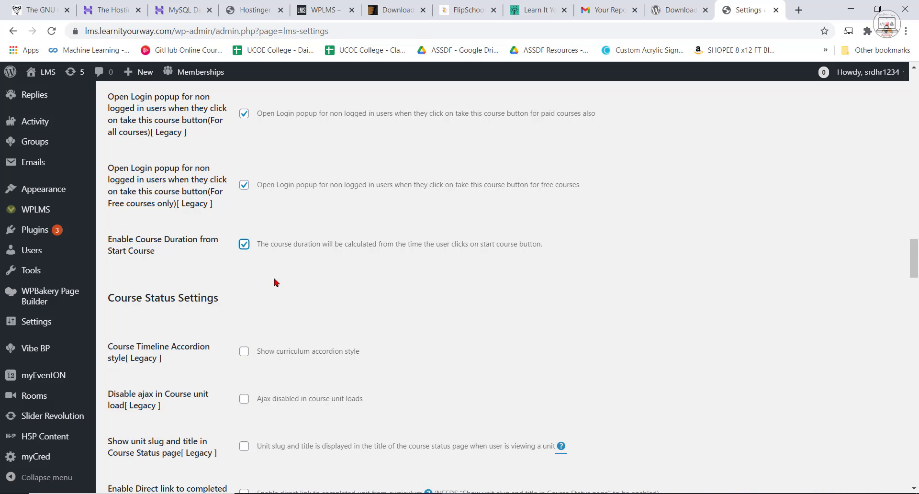
scroll(312, 306, "down", 3)
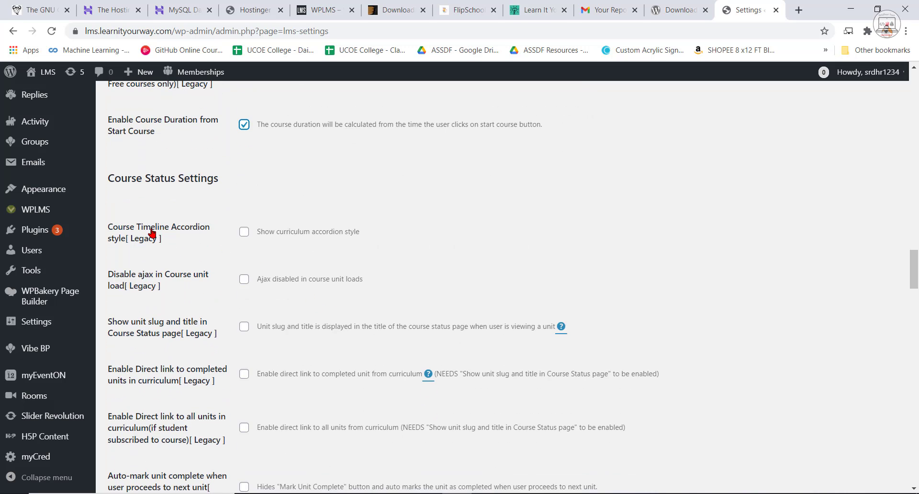
left_click(244, 232)
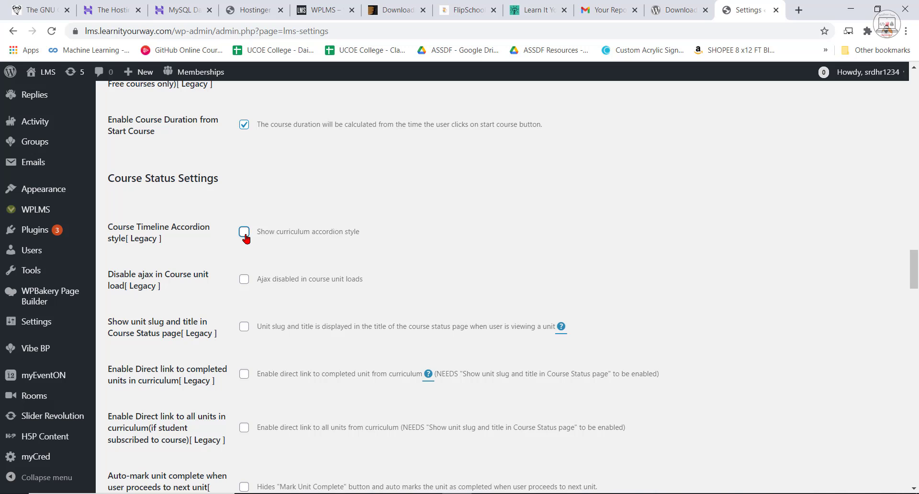
Switch to the local WPLMS demo site and open the Introduction to Machine Learning Copy course from the AI and ML category.
left_click(374, 6)
left_click(326, 9)
scroll(467, 309, "down", 5)
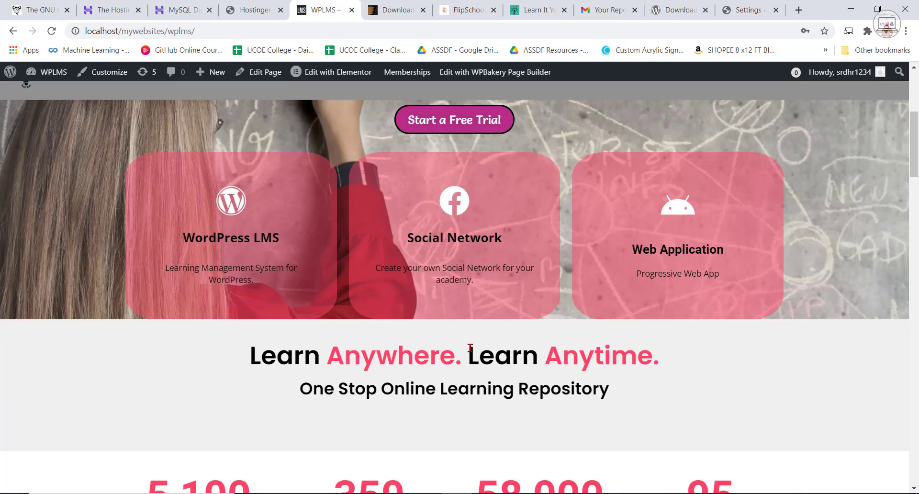
scroll(470, 348, "down", 8)
left_click(271, 276)
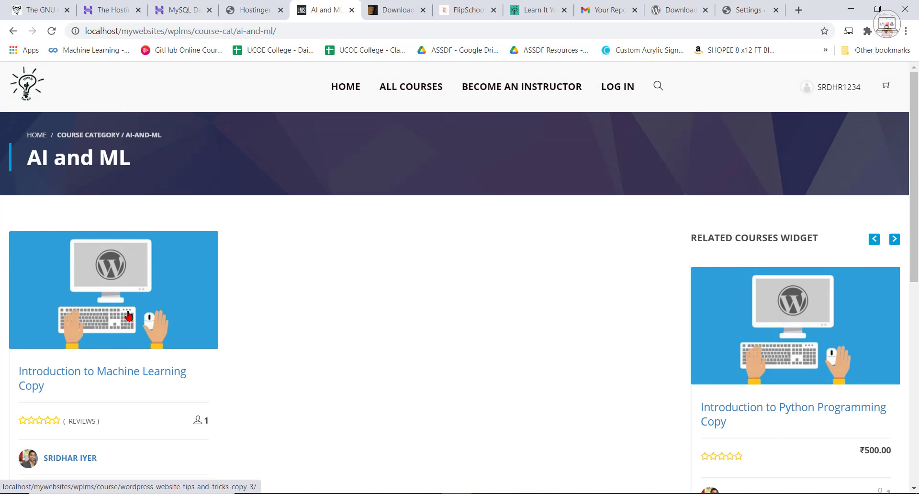
left_click(128, 316)
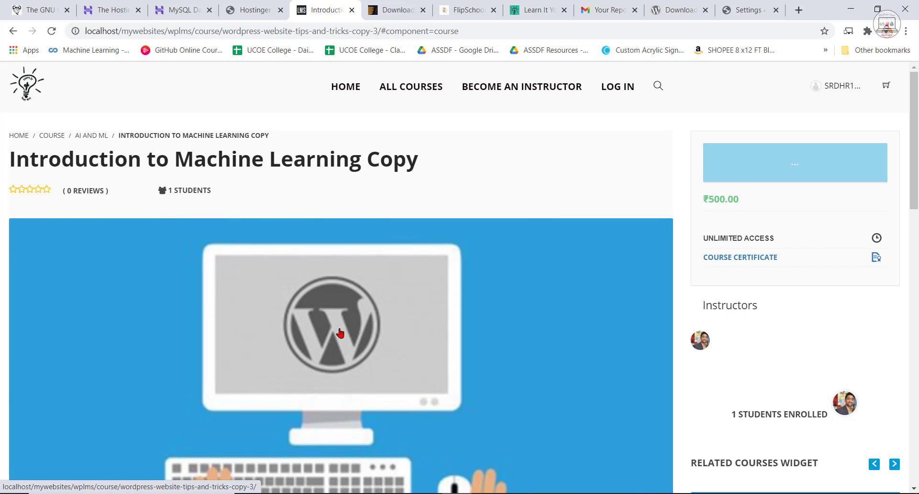
Examine the course curriculum accordion by collapsing and expanding its Introduction section, and return to the LMS settings page.
scroll(421, 335, "down", 10)
scroll(52, 317, "down", 5)
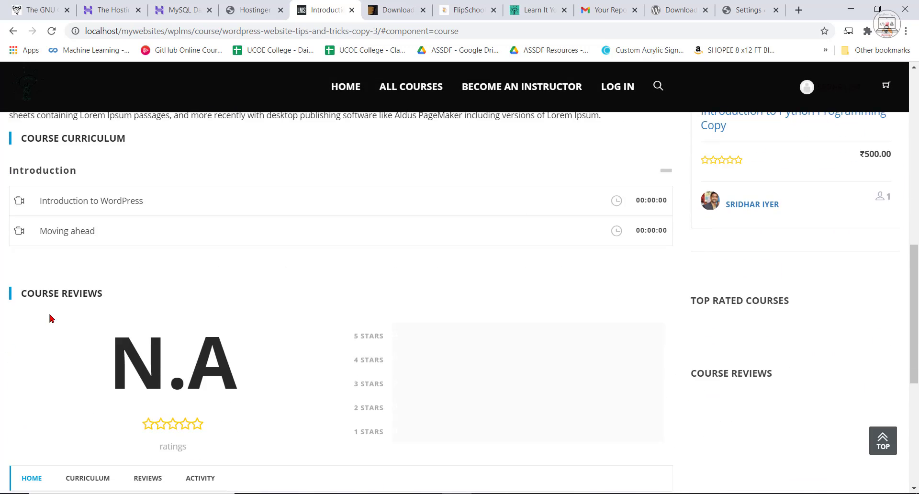
scroll(69, 307, "up", 5)
scroll(39, 302, "up", 1)
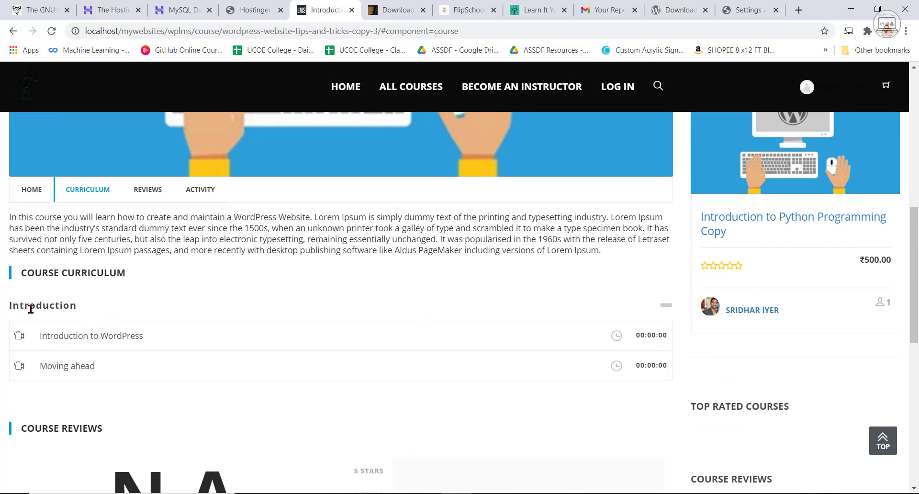
left_click(666, 307)
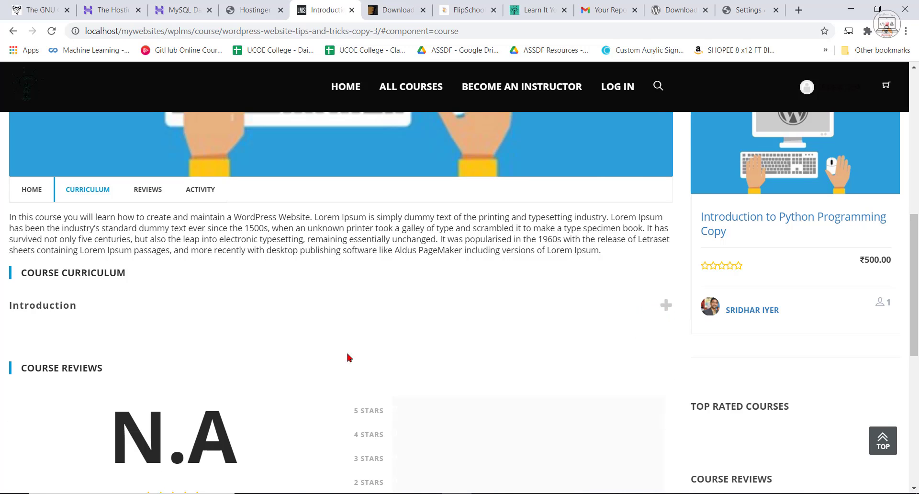
left_click(666, 307)
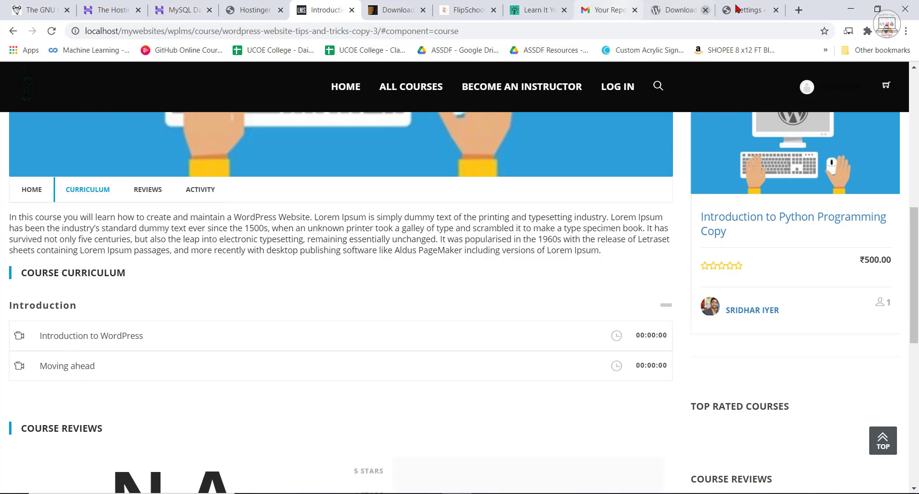
left_click(749, 10)
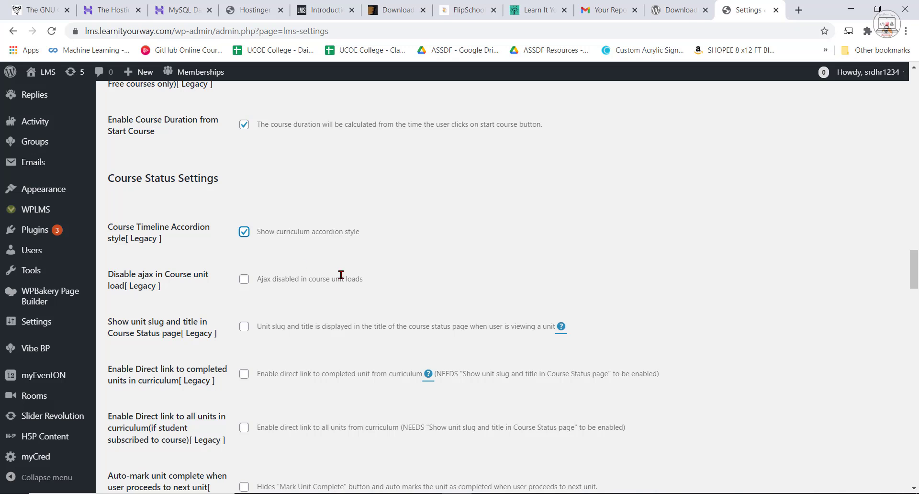
Look through the remaining course status, pricing, quiz, front end and miscellaneous options, and save the LMS general settings.
scroll(360, 271, "down", 1)
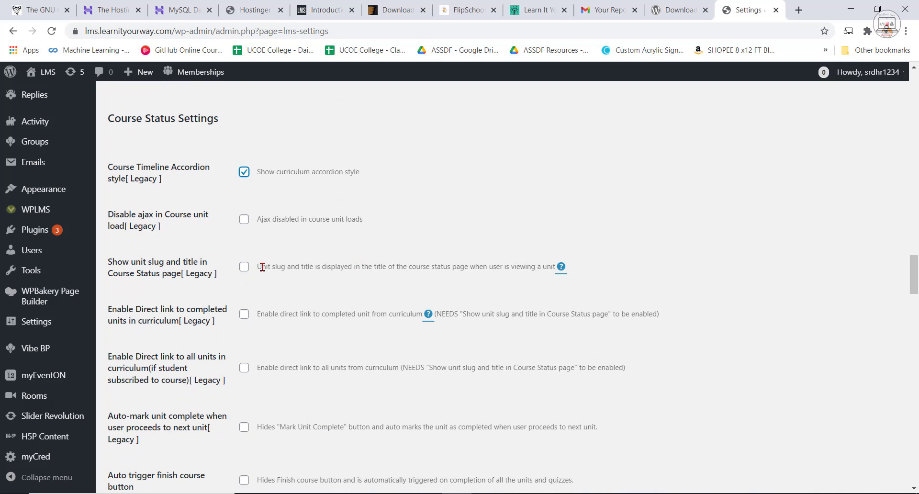
scroll(216, 249, "down", 5)
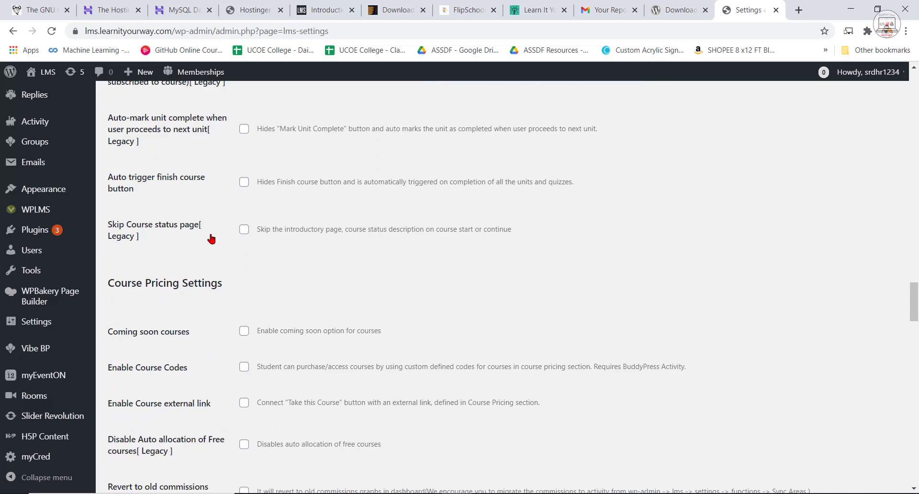
scroll(266, 302, "down", 1)
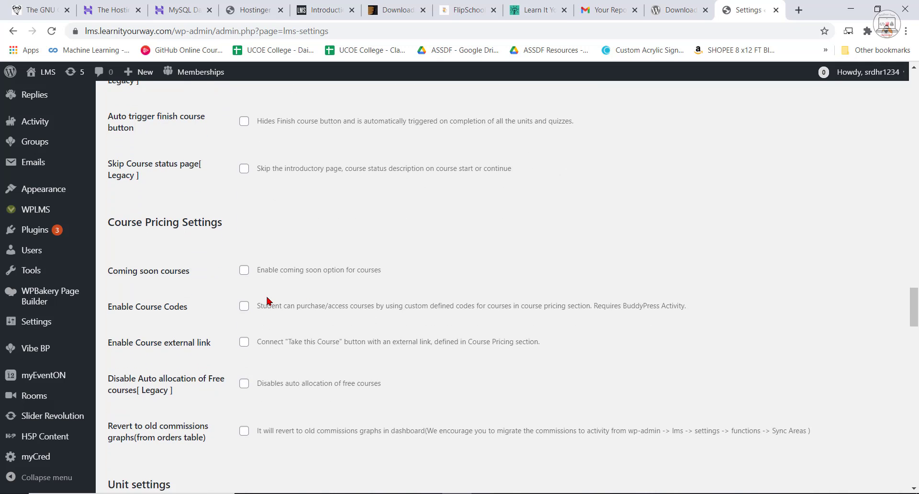
scroll(267, 301, "down", 12)
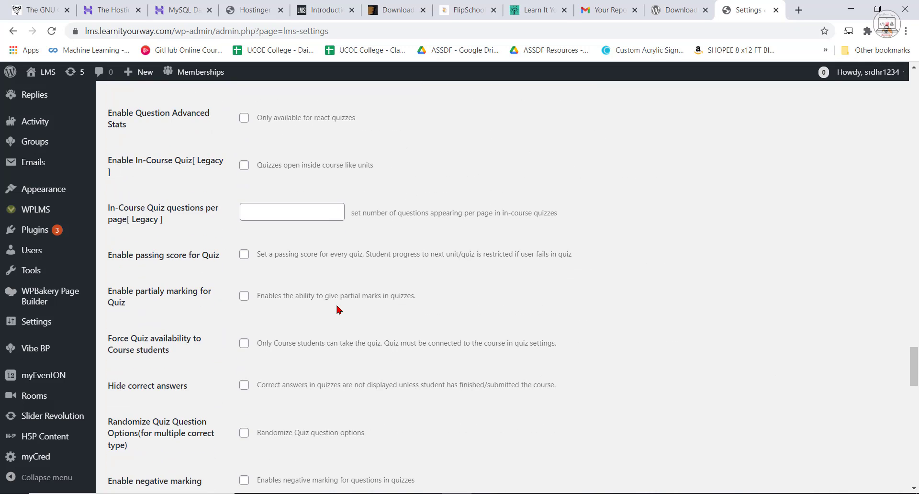
scroll(338, 310, "down", 2)
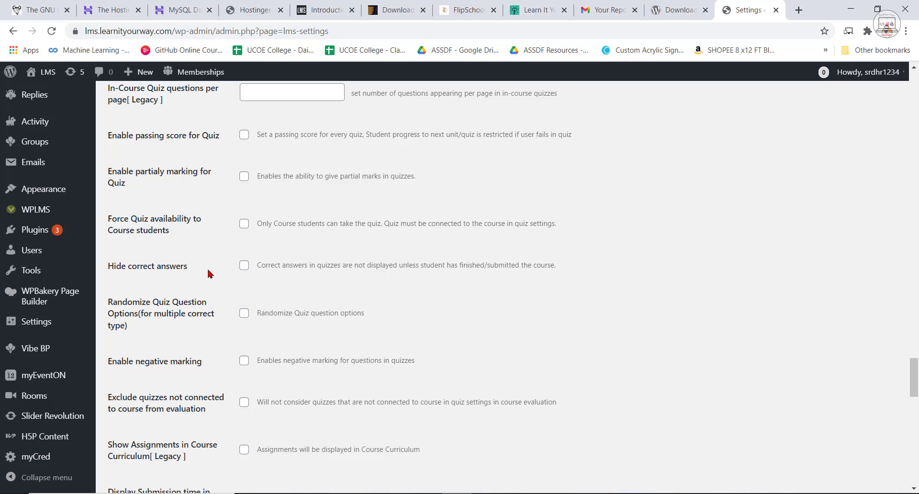
scroll(210, 274, "down", 5)
scroll(300, 271, "down", 1)
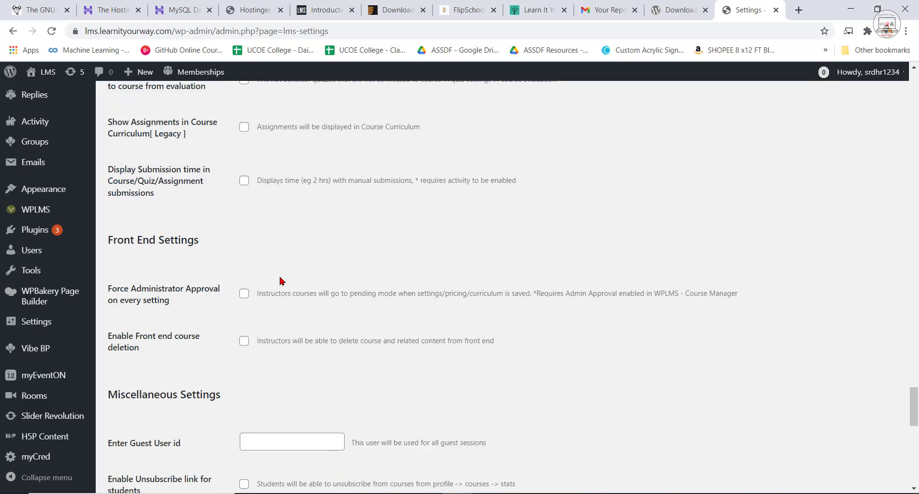
scroll(282, 281, "down", 2)
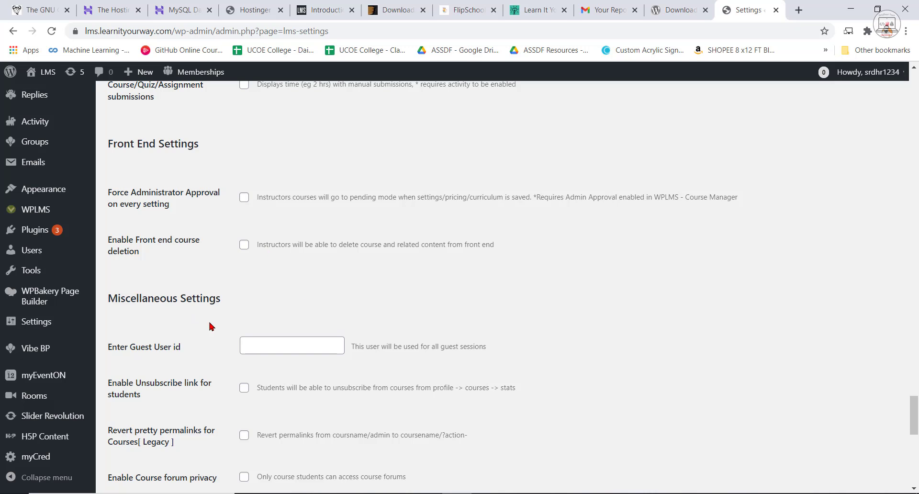
scroll(320, 383, "down", 3)
scroll(321, 382, "down", 8)
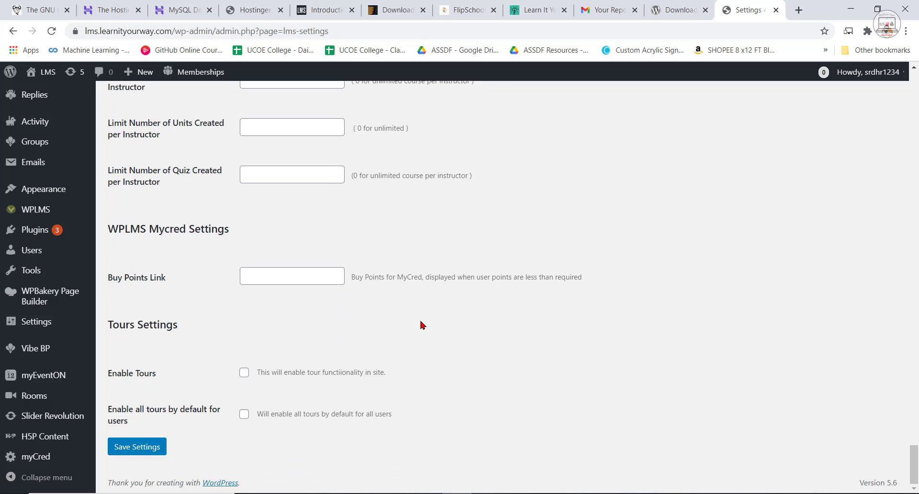
left_click(137, 447)
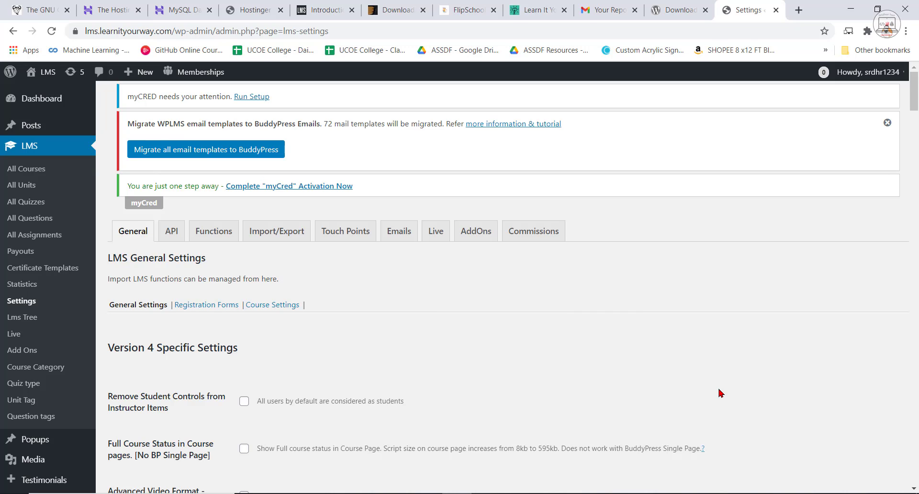
Open the general settings page of Vibe BP in the WordPress admin.
scroll(72, 363, "down", 7)
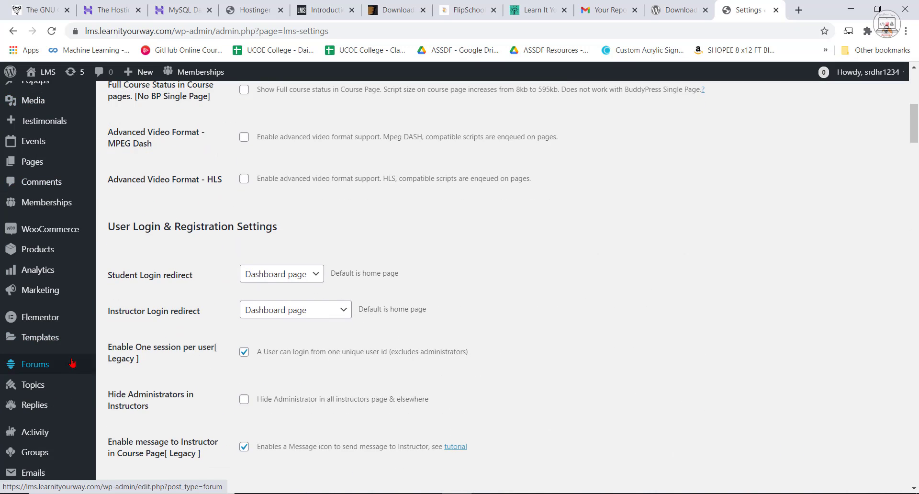
scroll(70, 371, "down", 3)
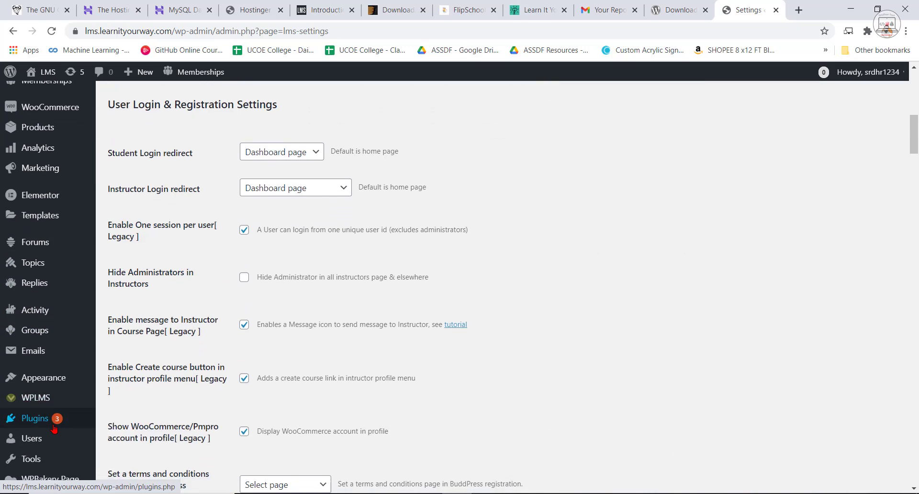
scroll(54, 427, "down", 5)
mouse_move(35, 353)
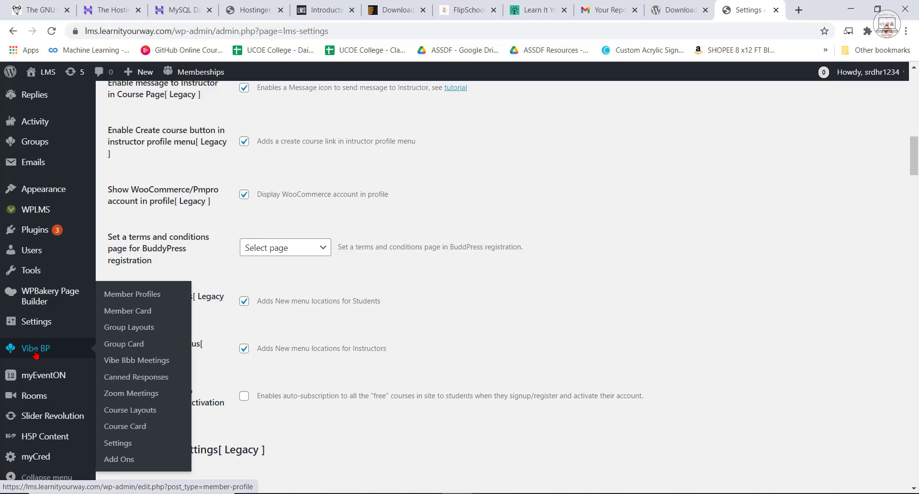
left_click(124, 444)
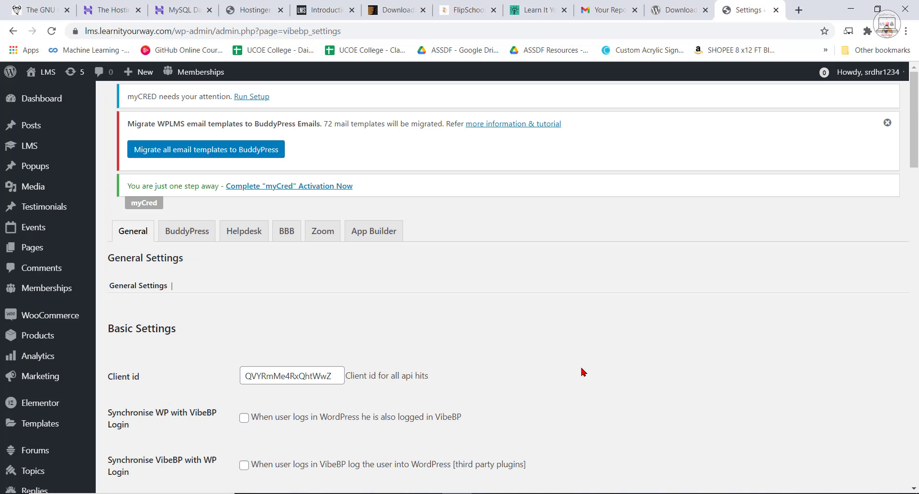
Enable login synchronisation in both directions, WP with VibeBP and VibeBP with WP, in the basic settings.
scroll(583, 372, "down", 4)
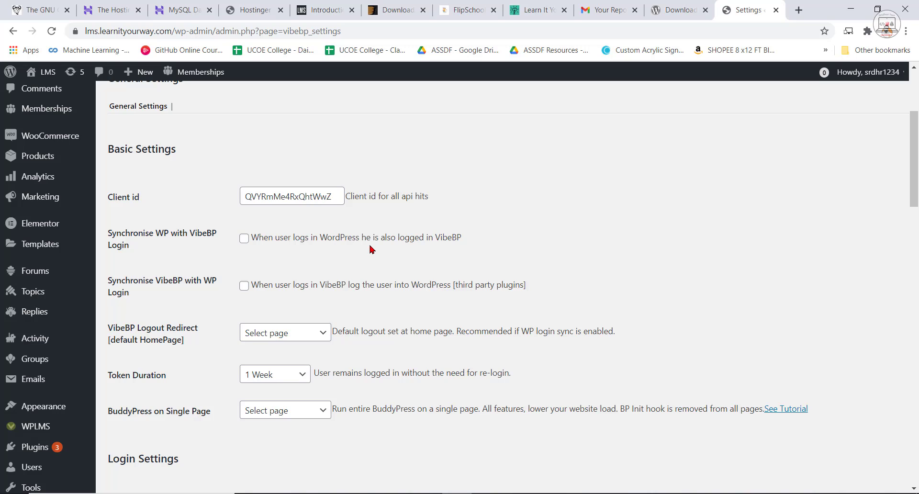
left_click(244, 238)
left_click(244, 288)
Enable Global Login in the login settings and save the Vibe BP general settings.
scroll(564, 227, "down", 2)
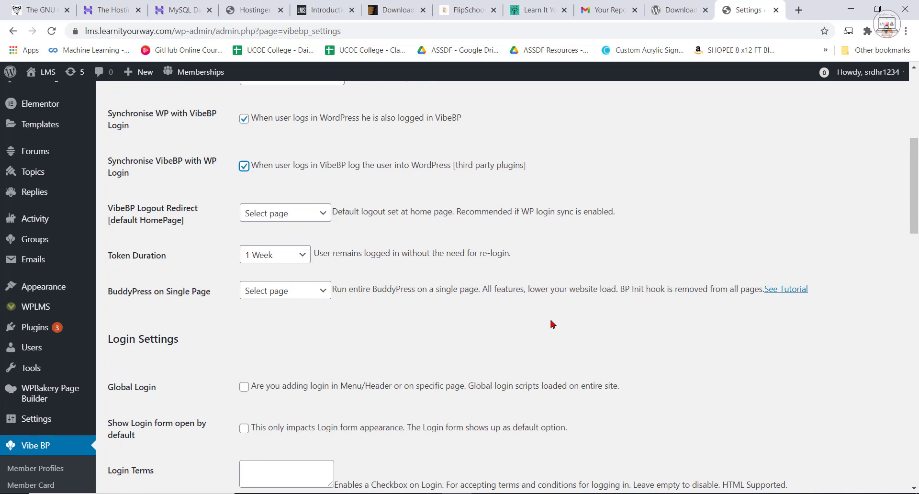
scroll(474, 346, "down", 3)
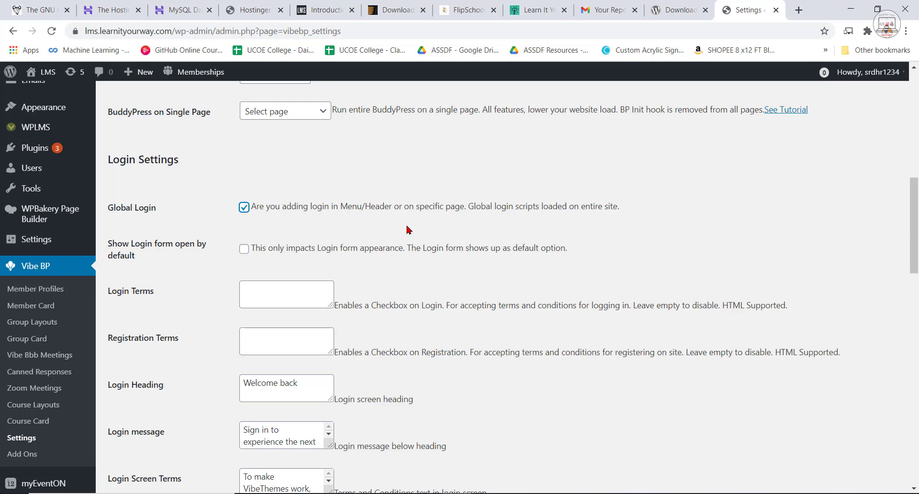
scroll(455, 356, "down", 3)
scroll(431, 354, "down", 15)
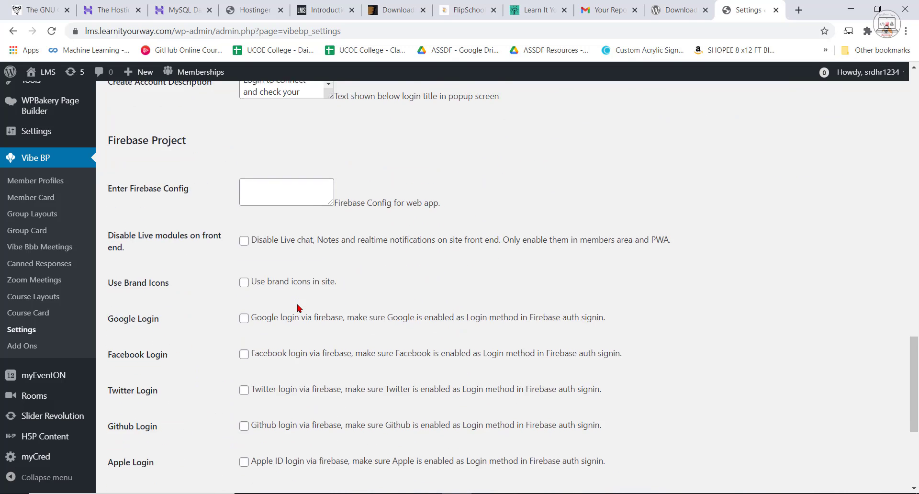
left_click(134, 450)
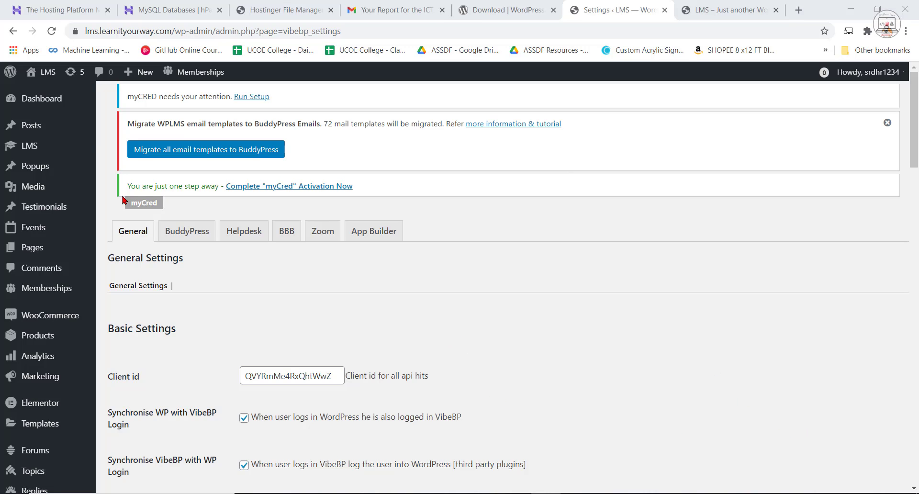
Visit the LMS site's front end and copy its web address.
mouse_move(42, 72)
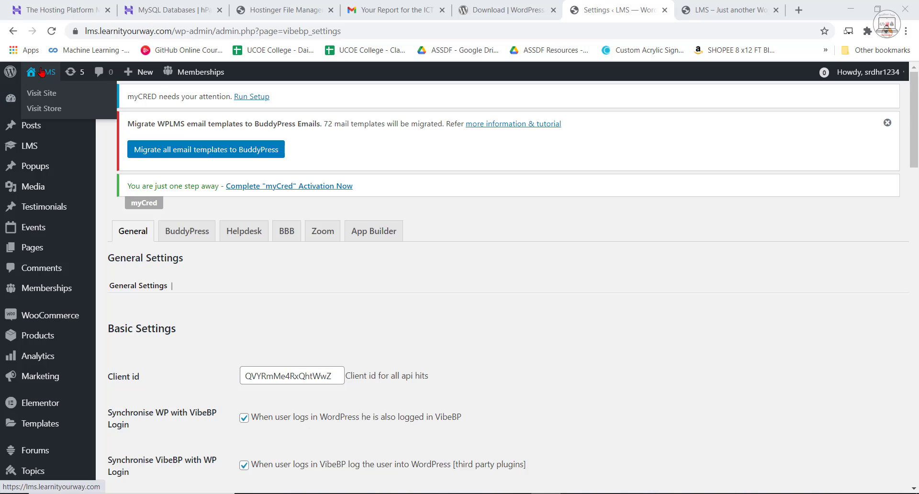
left_click(42, 96)
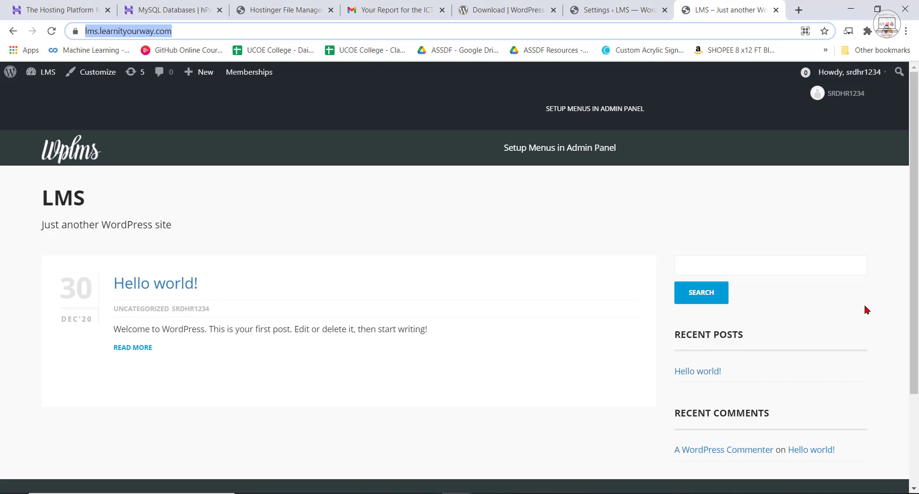
right_click(143, 28)
left_click(172, 95)
Open the copied lms.learnityourway.com address in a new incognito window to view the site logged out.
left_click(906, 32)
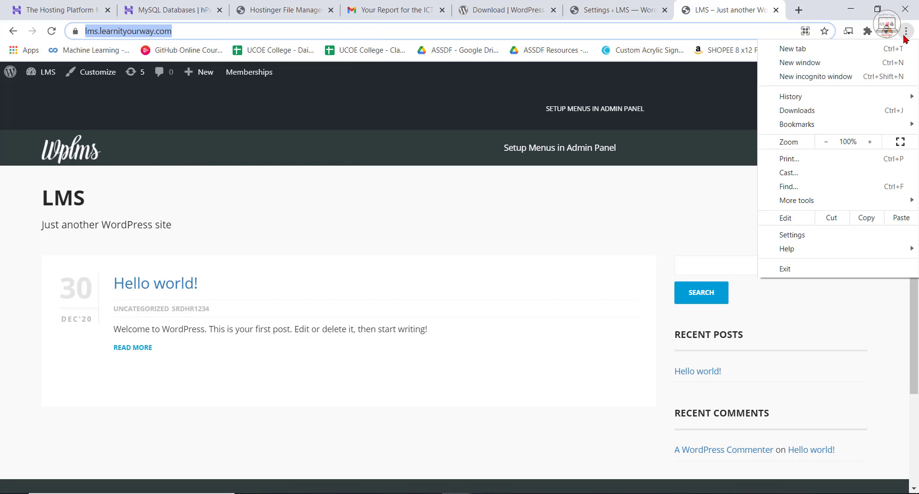
left_click(807, 83)
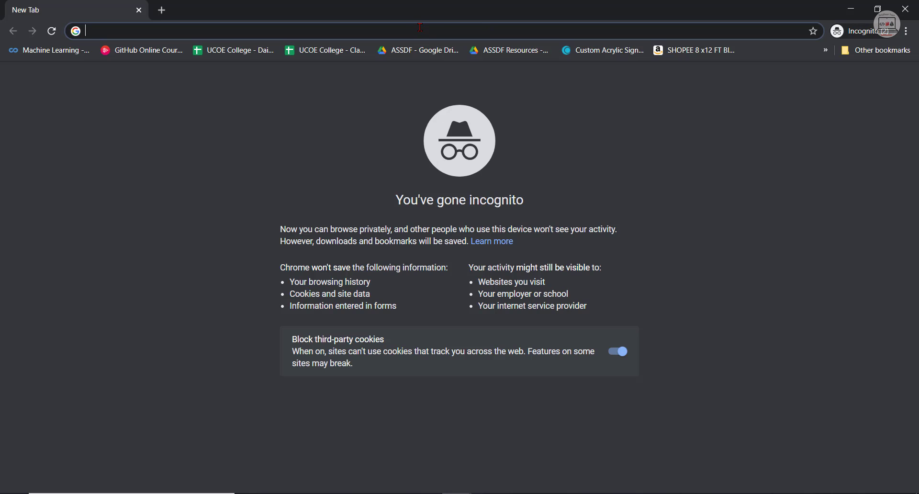
right_click(420, 27)
left_click(467, 115)
key("Return")
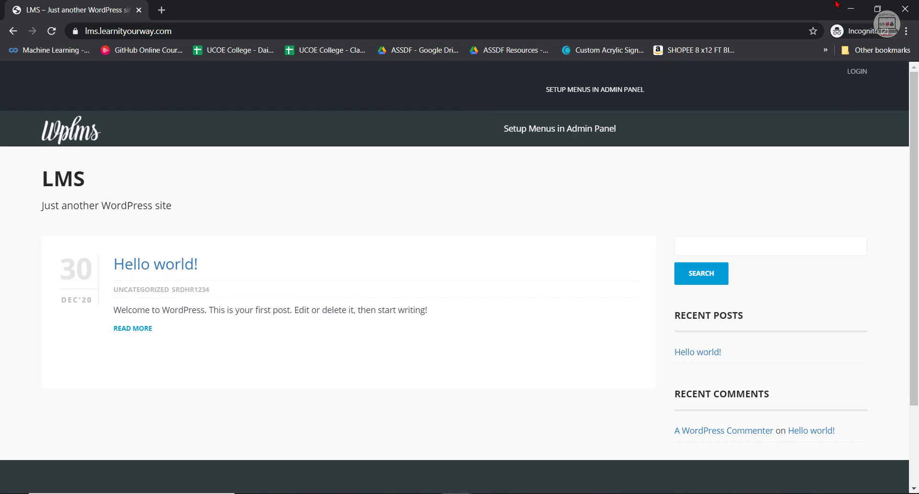
Close the extra blank incognito window and bring back the incognito window showing the LMS site.
left_click(850, 8)
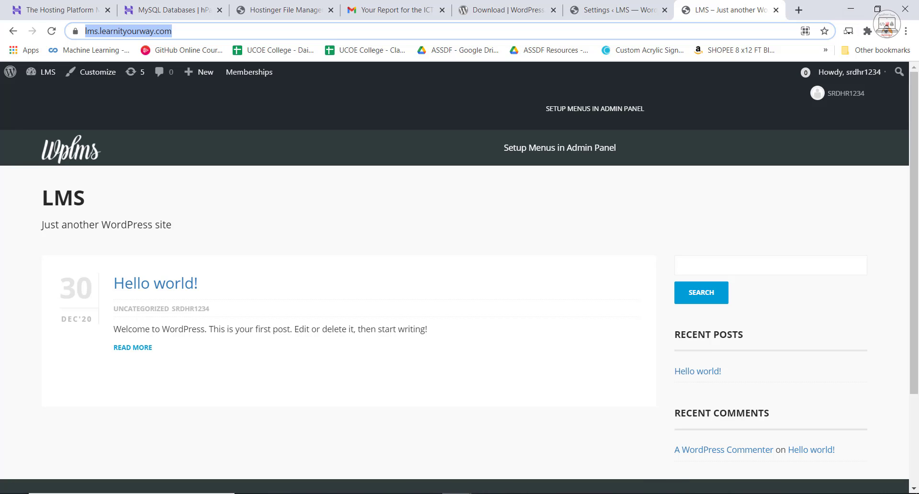
left_click(457, 493)
left_click(492, 469)
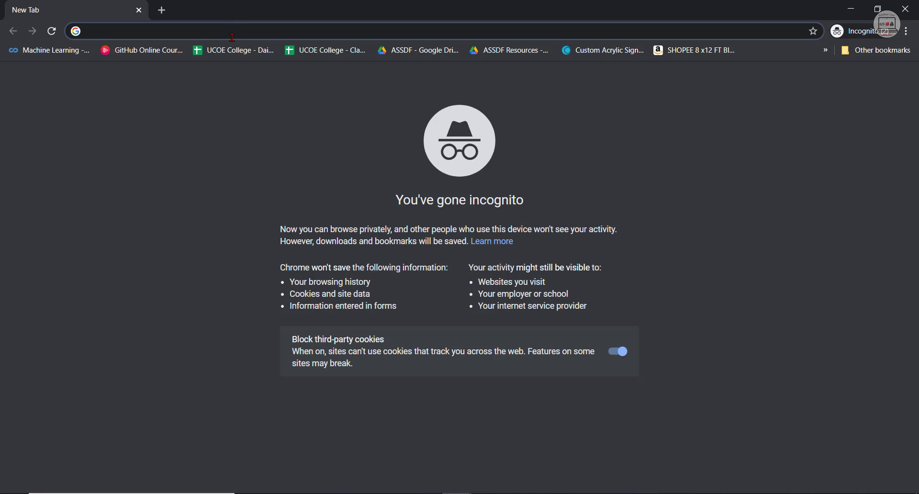
left_click(905, 9)
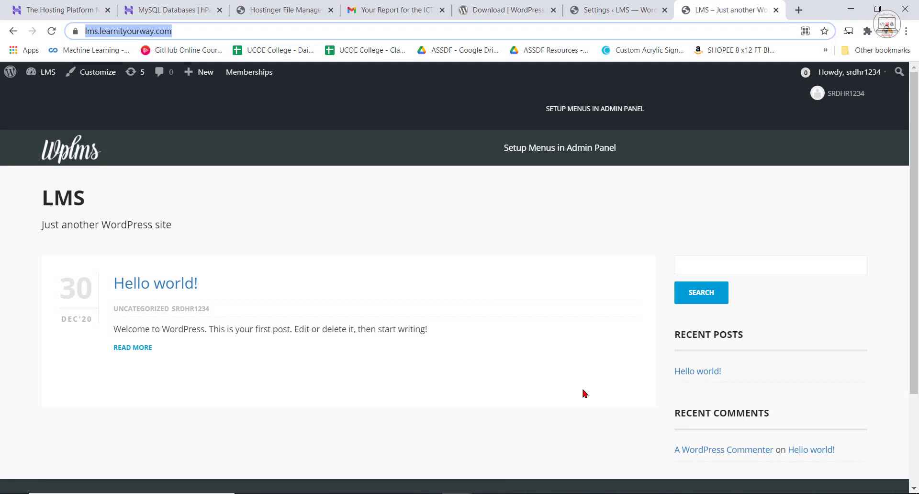
left_click(457, 493)
left_click(508, 467)
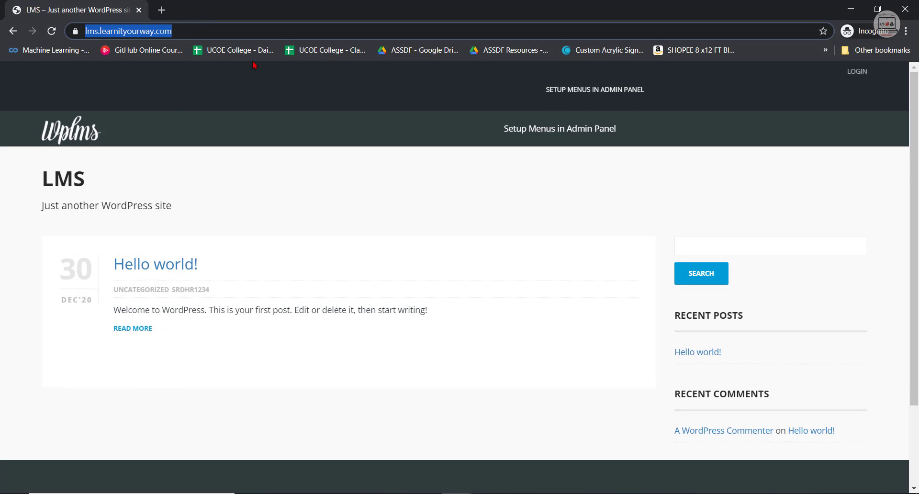
Open lms.learnityourway.com/register and examine the account and profile fields of the sign-up form down to its end.
left_click(256, 30)
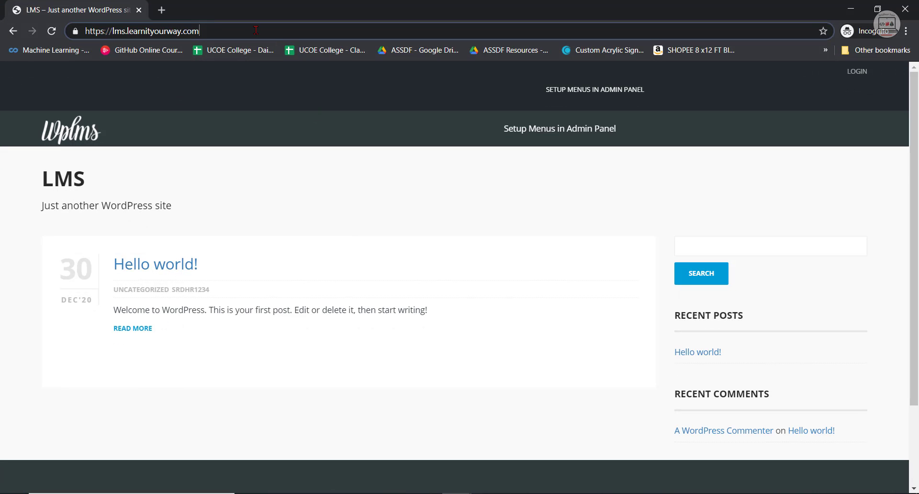
type("/")
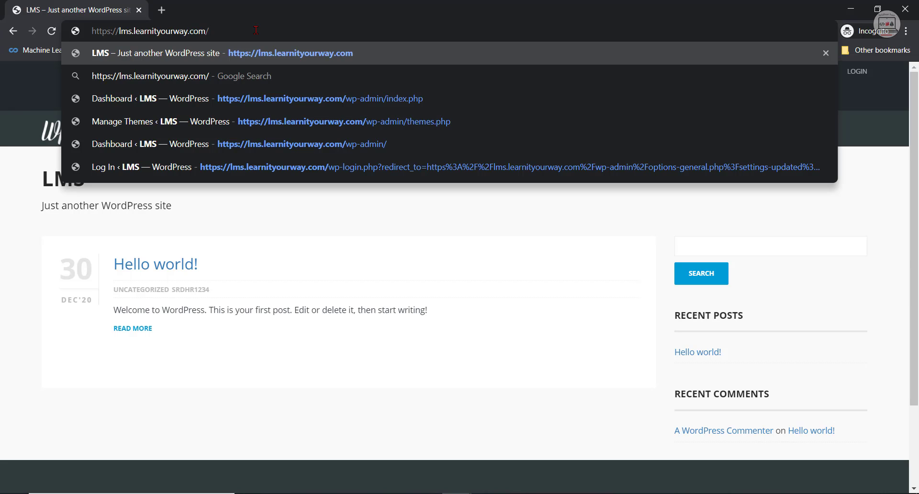
type("regis")
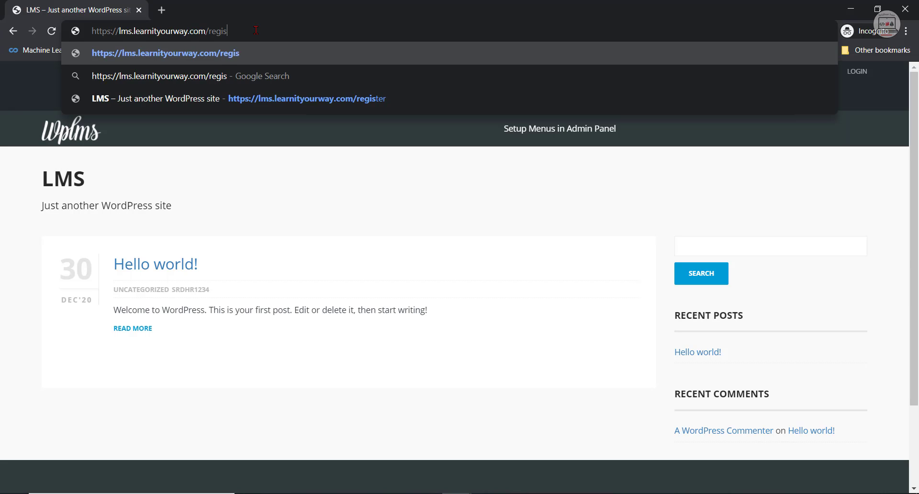
type("ter")
key("Return")
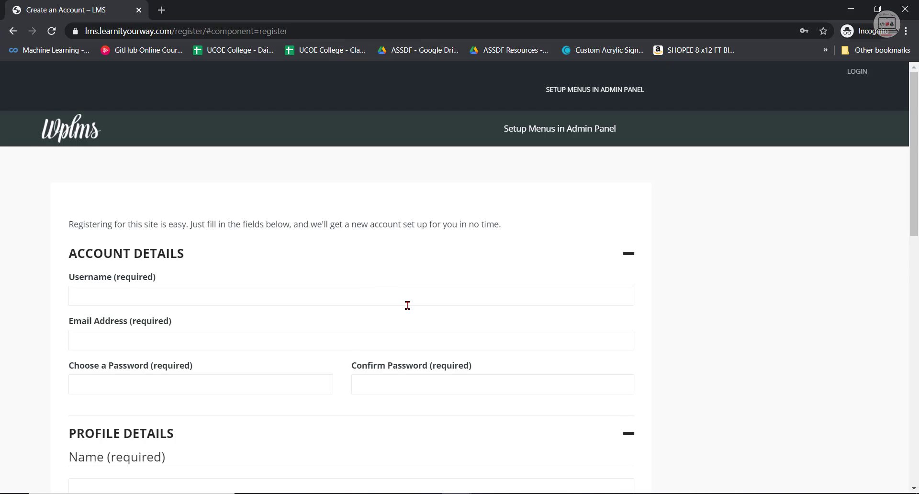
scroll(407, 306, "down", 2)
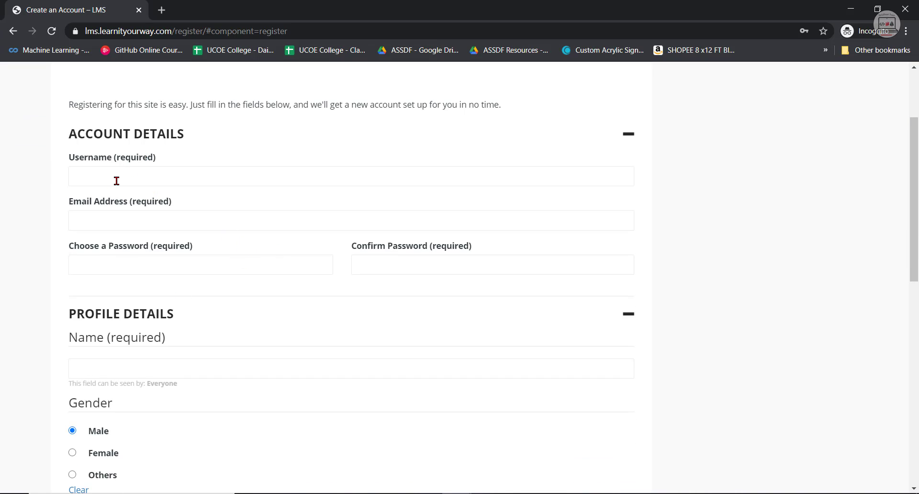
scroll(285, 282, "down", 1)
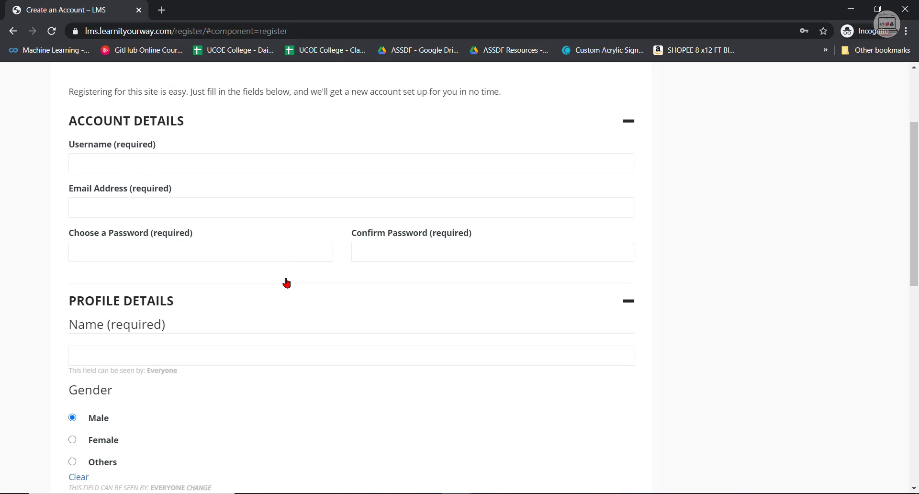
scroll(291, 303, "down", 6)
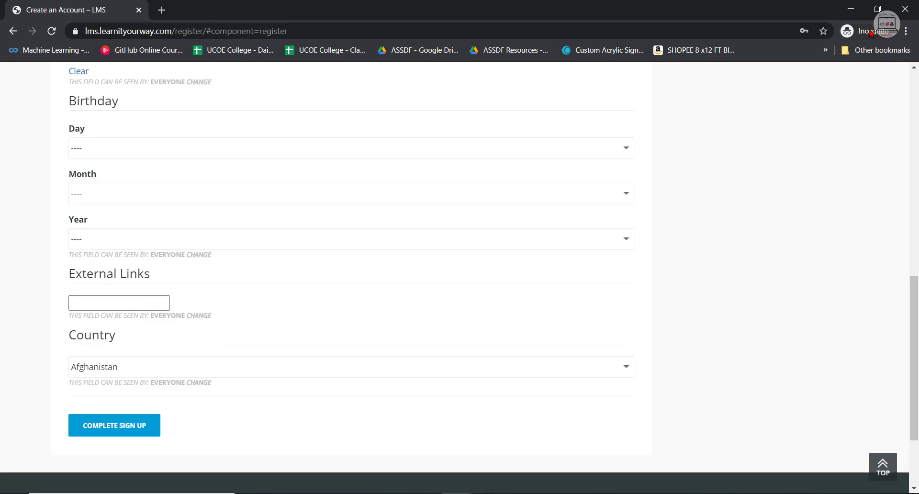
Return to the WordPress admin in the regular browser window and open the user Profile Fields page.
left_click(850, 9)
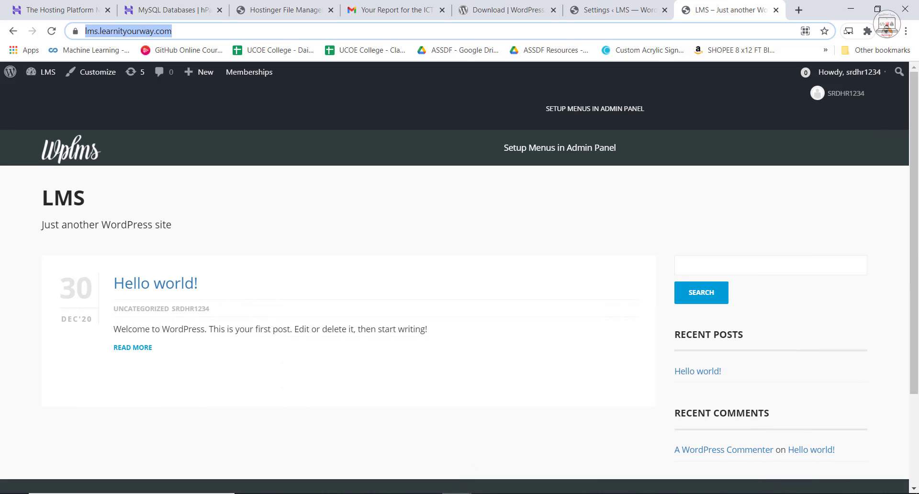
left_click(627, 10)
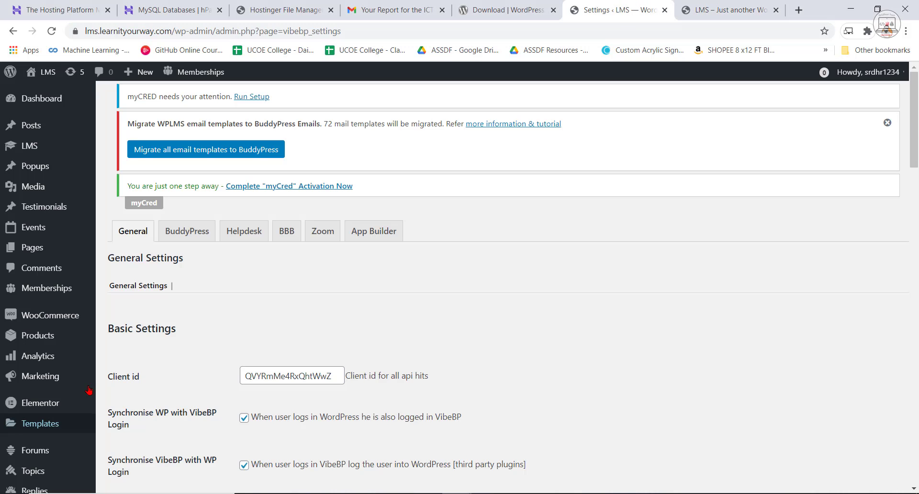
mouse_move(25, 154)
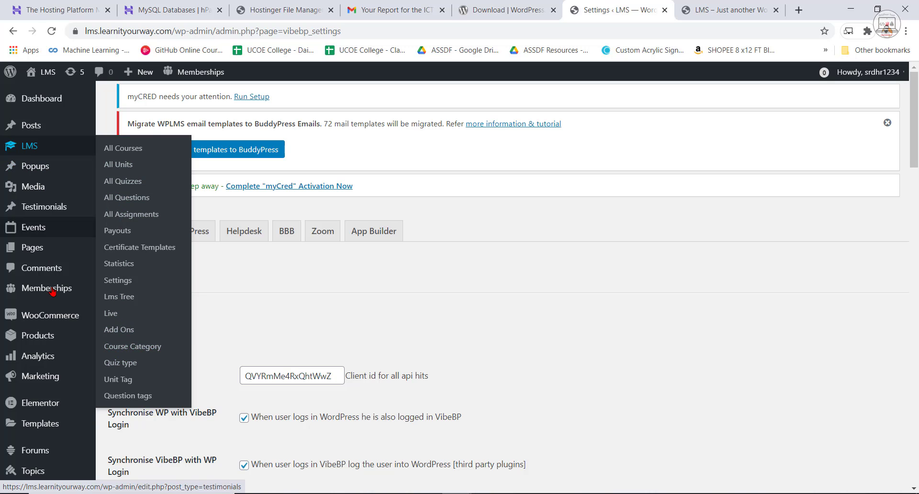
scroll(48, 419, "down", 4)
scroll(50, 423, "down", 4)
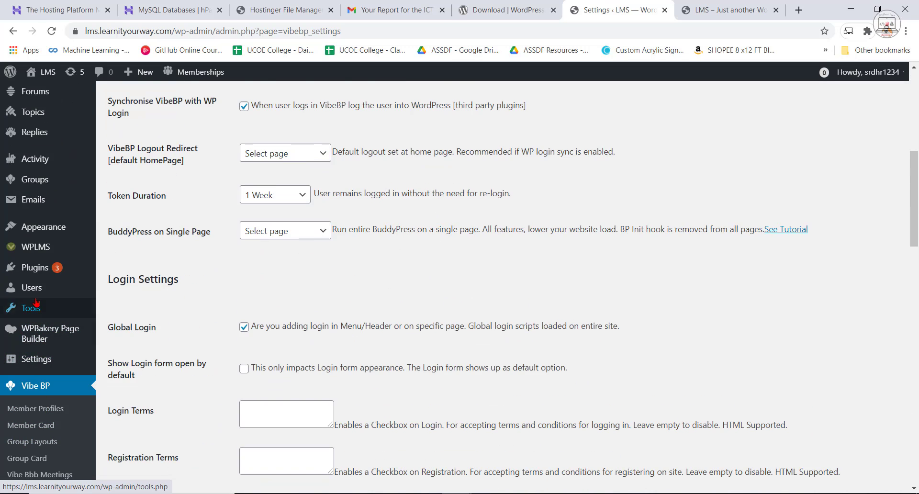
mouse_move(32, 287)
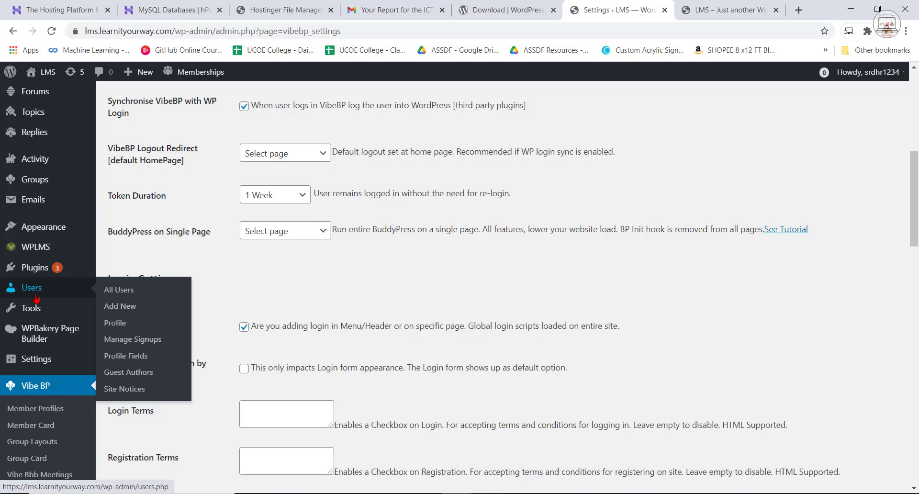
left_click(130, 356)
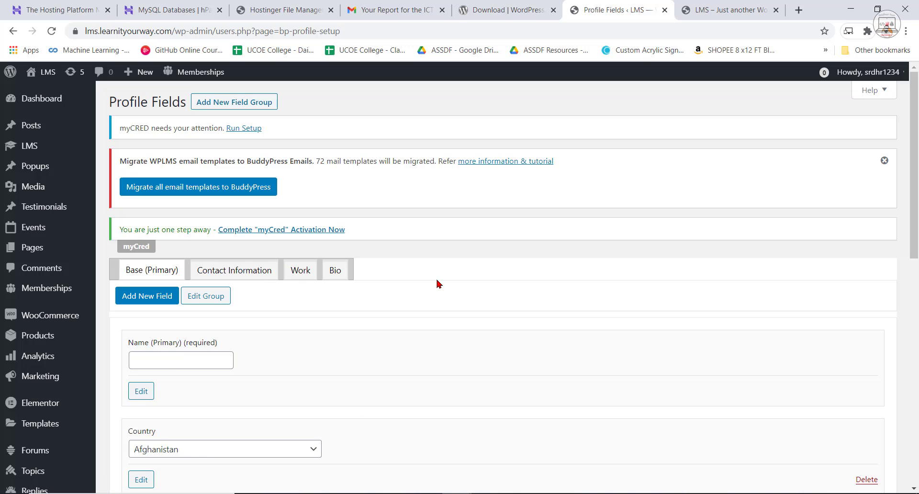
Examine the profile fields in the Base (Primary) group and compare them with the incognito sign-up form.
scroll(339, 329, "down", 3)
scroll(338, 329, "down", 1)
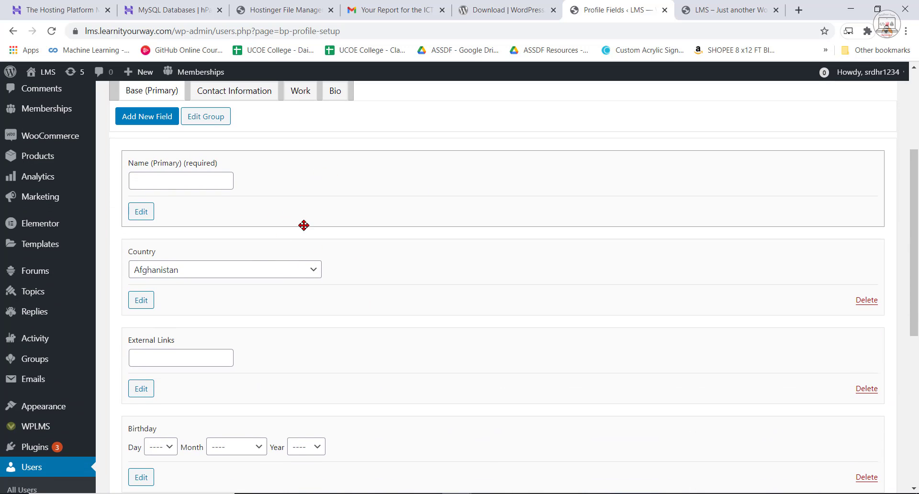
scroll(343, 308, "up", 1)
scroll(345, 310, "down", 6)
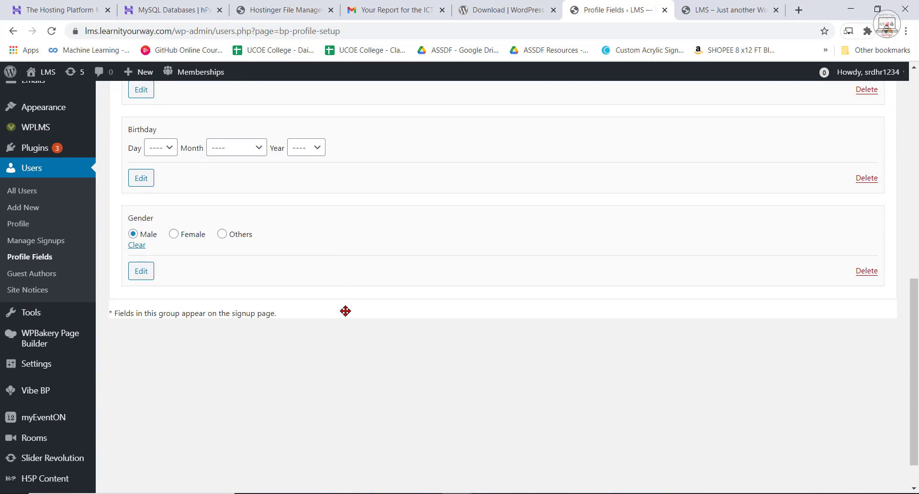
scroll(345, 312, "up", 4)
scroll(344, 338, "down", 2)
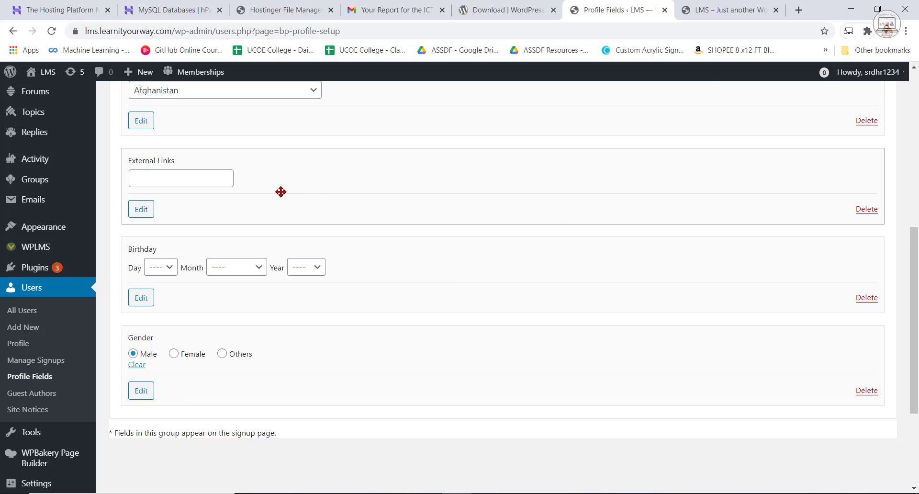
key("alt+Tab")
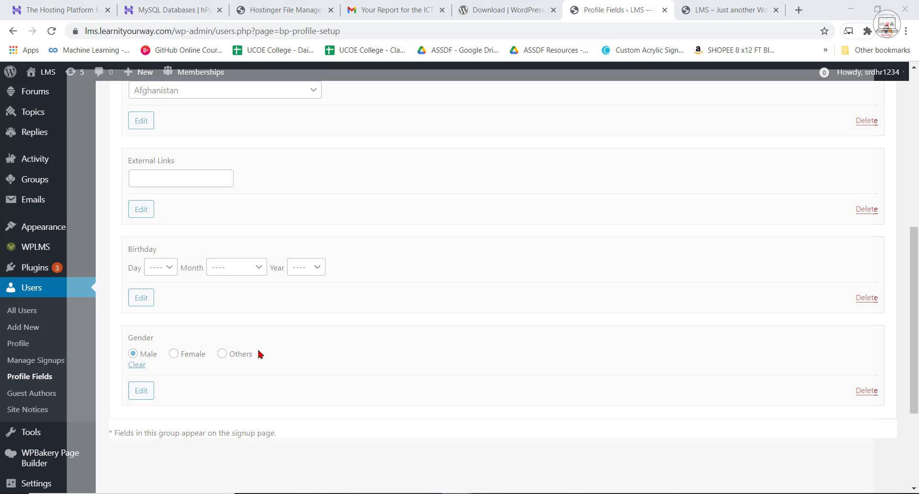
left_click(851, 8)
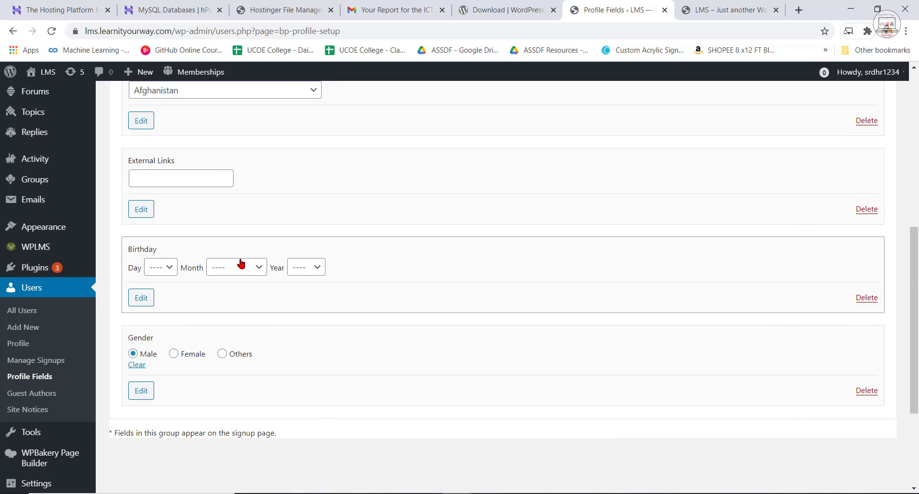
Delete the External Links field from the Base (Primary) field group.
left_click(867, 209)
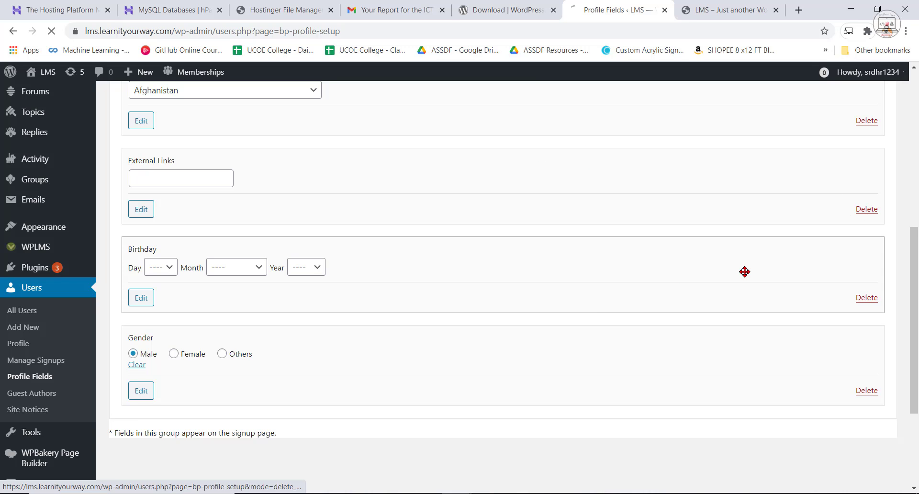
scroll(581, 382, "down", 5)
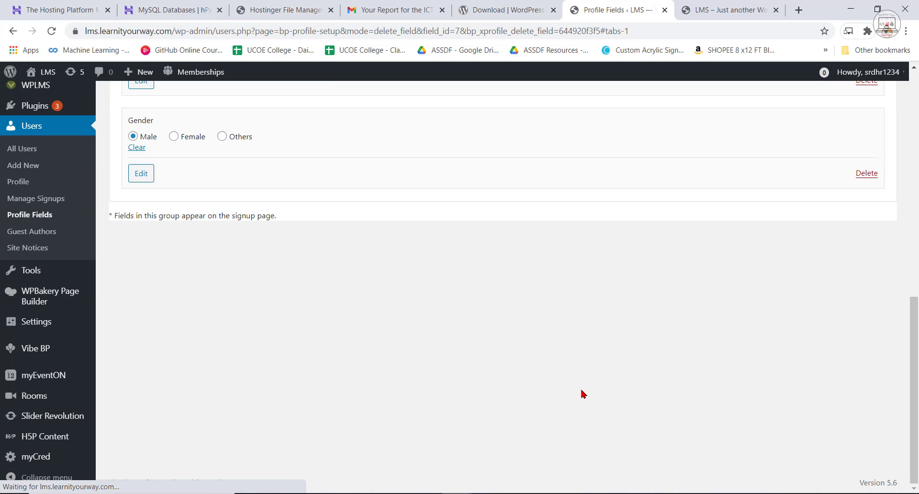
scroll(581, 392, "up", 7)
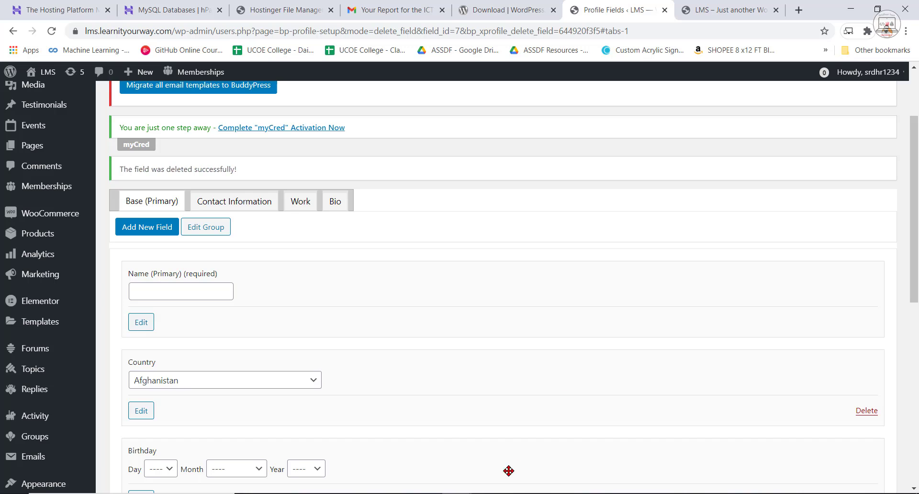
Reload the sign-up page in the incognito window and check its profile fields.
left_click(523, 455)
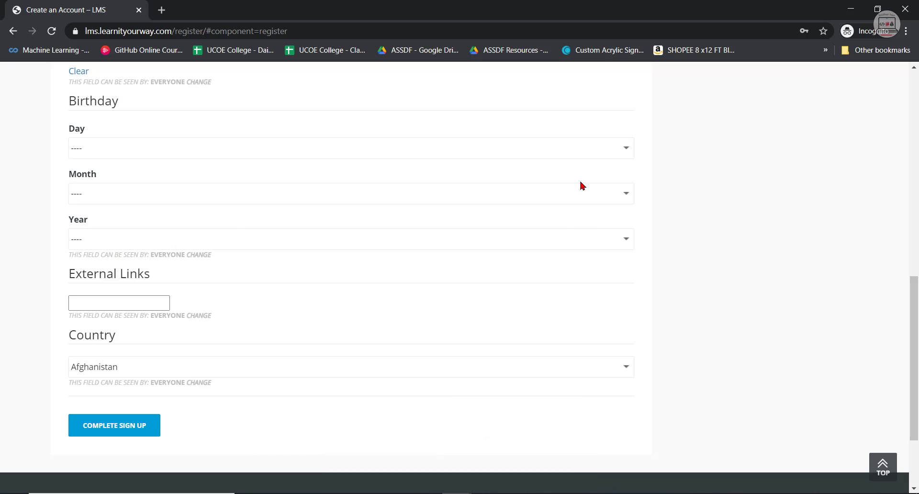
left_click(50, 32)
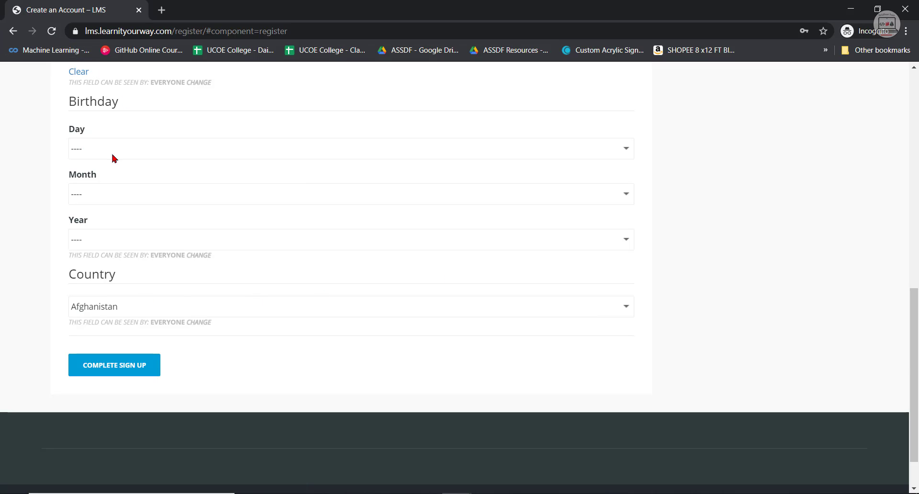
scroll(214, 233, "up", 1)
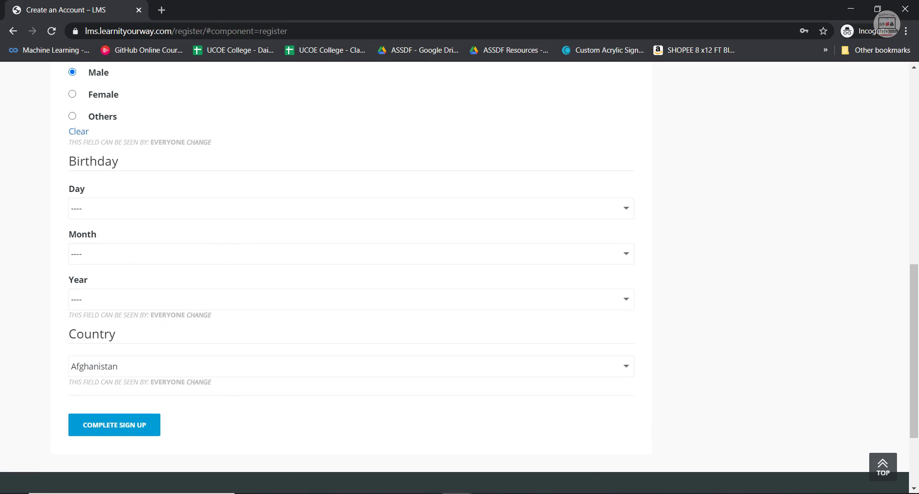
Return to the admin Profile Fields page and start a new Base (Primary) field named "Signing up As?".
left_click(396, 455)
scroll(410, 344, "down", 3)
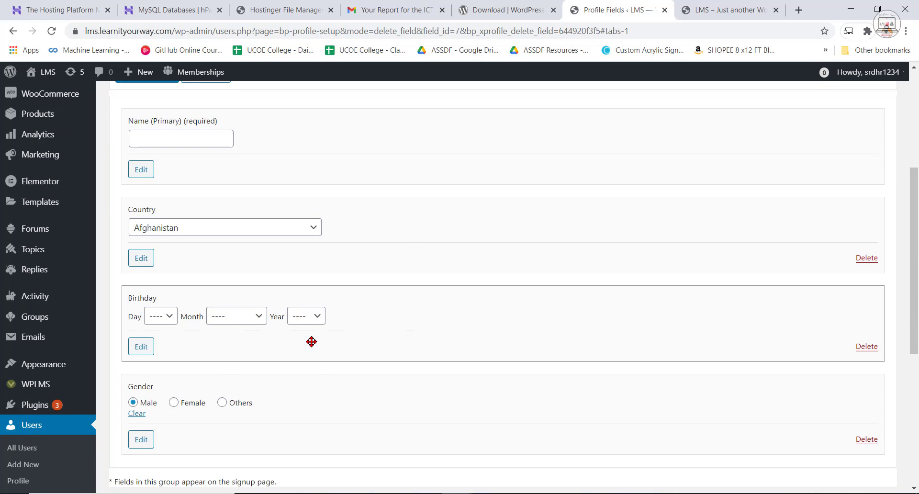
scroll(308, 369, "up", 3)
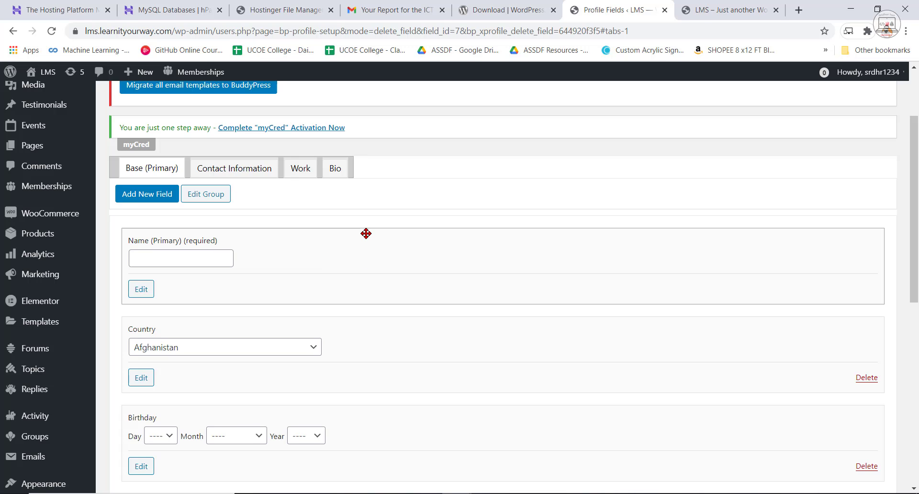
left_click(160, 199)
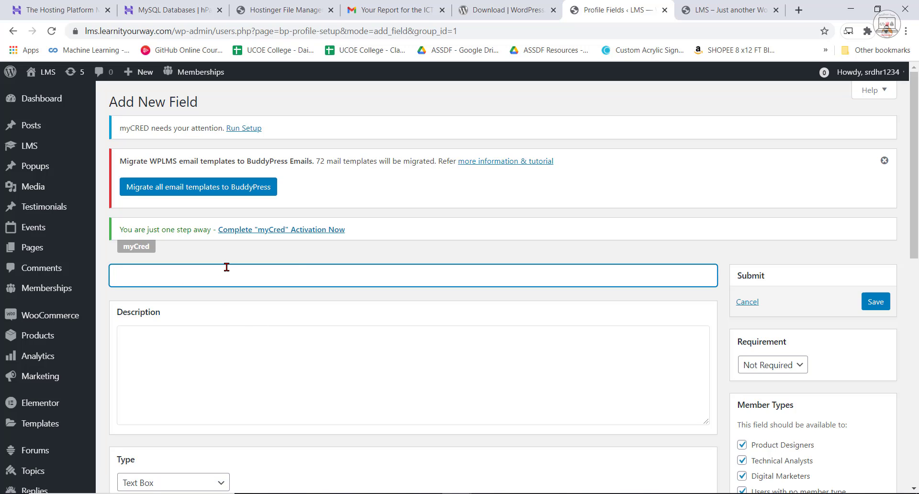
type("igning up As?")
left_click(141, 353)
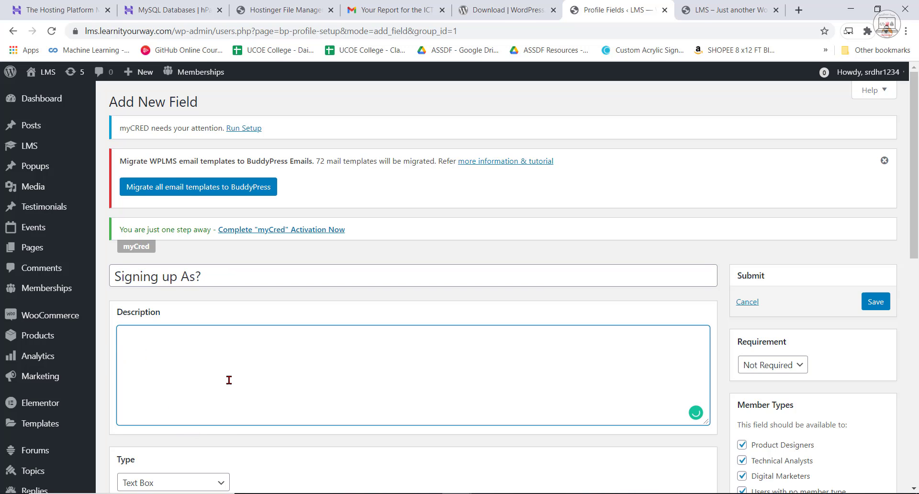
Set the new field's type to Drop Down Select Box.
scroll(229, 434, "down", 2)
left_click(195, 366)
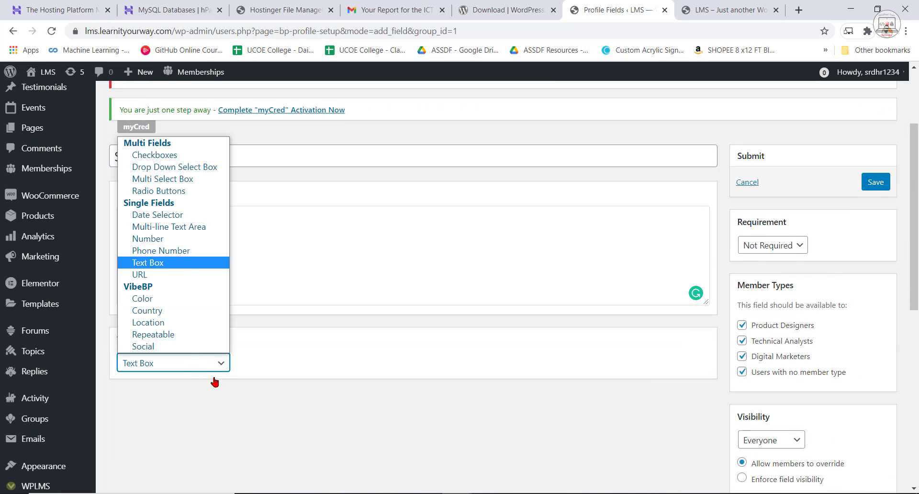
left_click(188, 364)
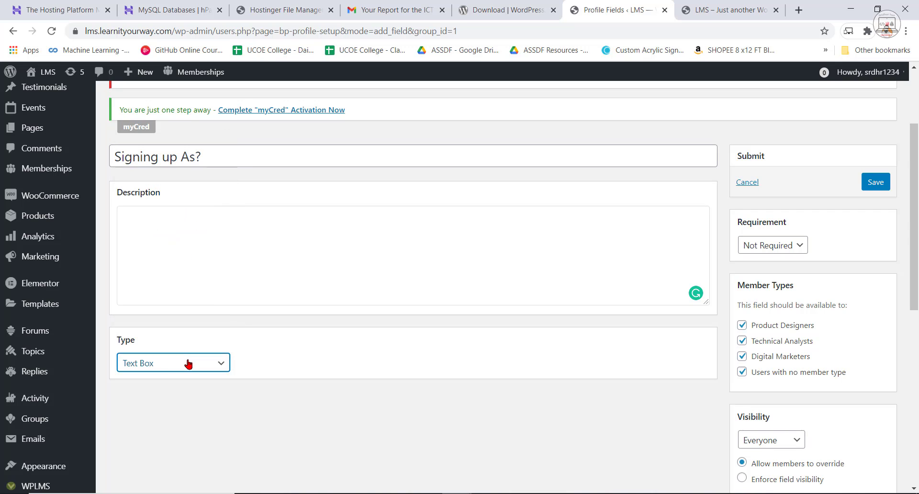
left_click(188, 369)
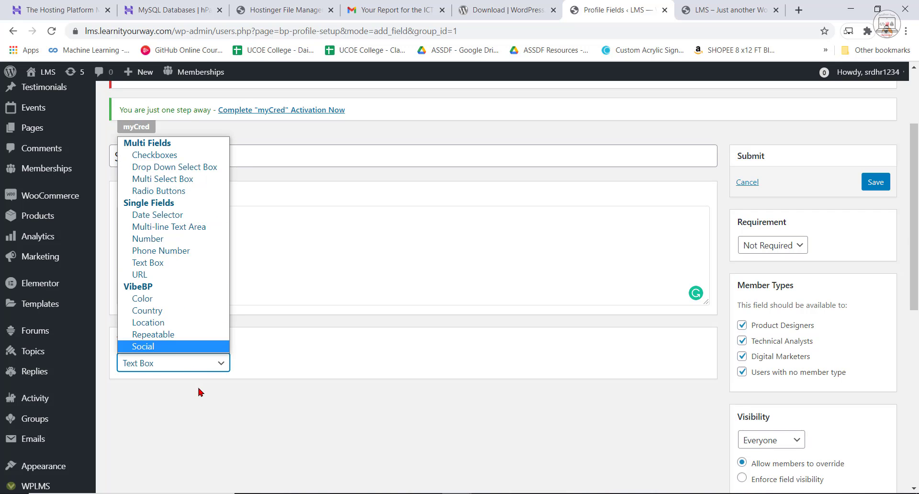
left_click(168, 170)
Enter Student as the first option and make it the default value, and add Instructor as a second option.
left_click(208, 448)
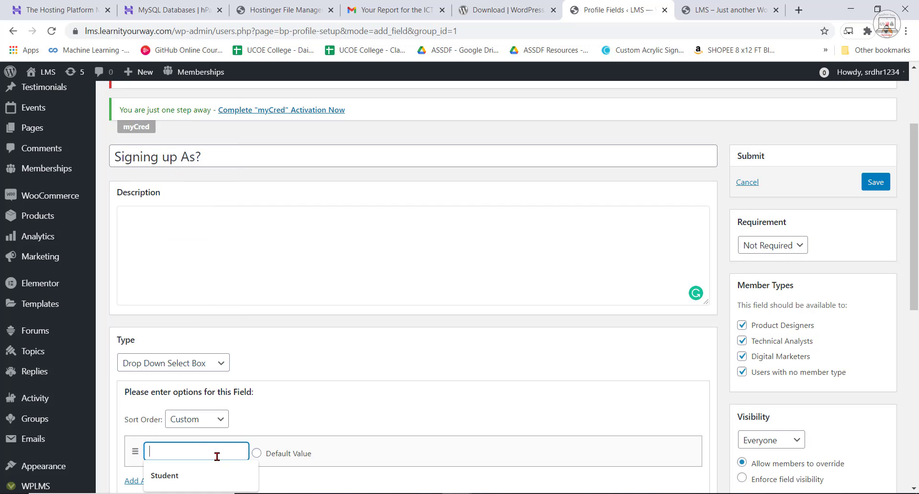
left_click(198, 475)
scroll(287, 422, "down", 2)
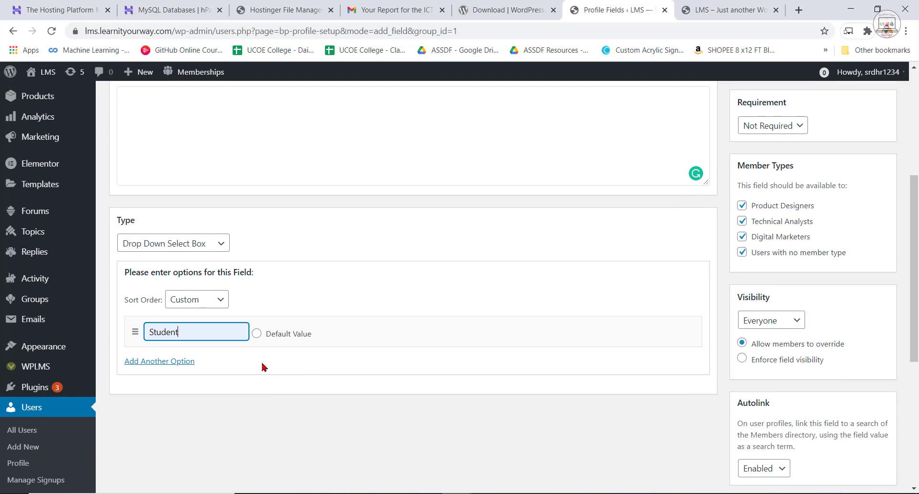
left_click(257, 334)
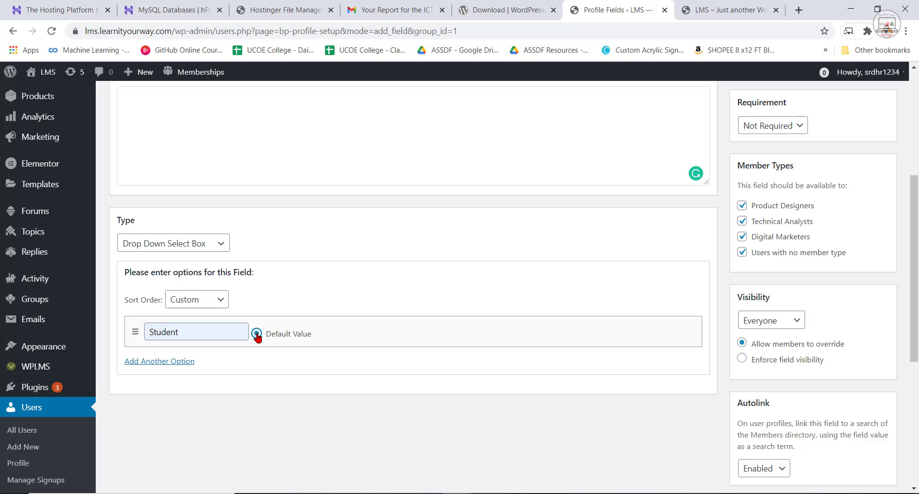
left_click(156, 361)
left_click(167, 368)
left_click(167, 393)
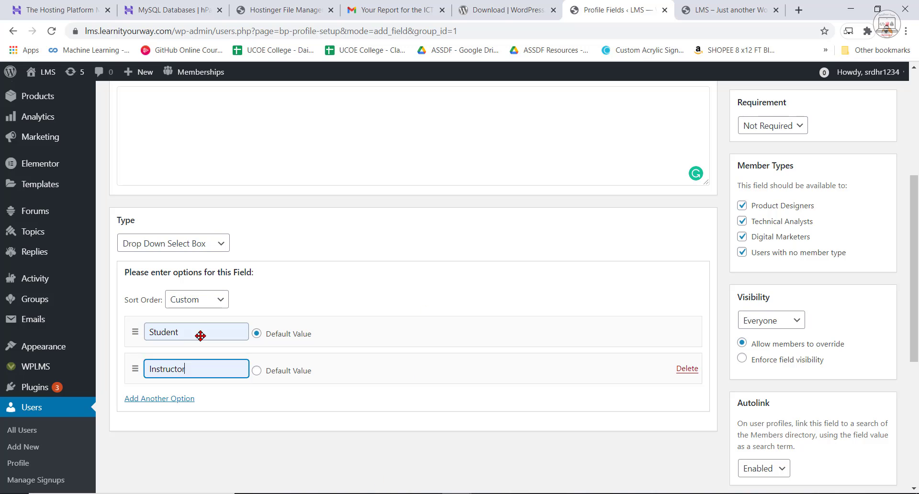
Set the field's requirement to Required and save the new field.
scroll(782, 331, "up", 2)
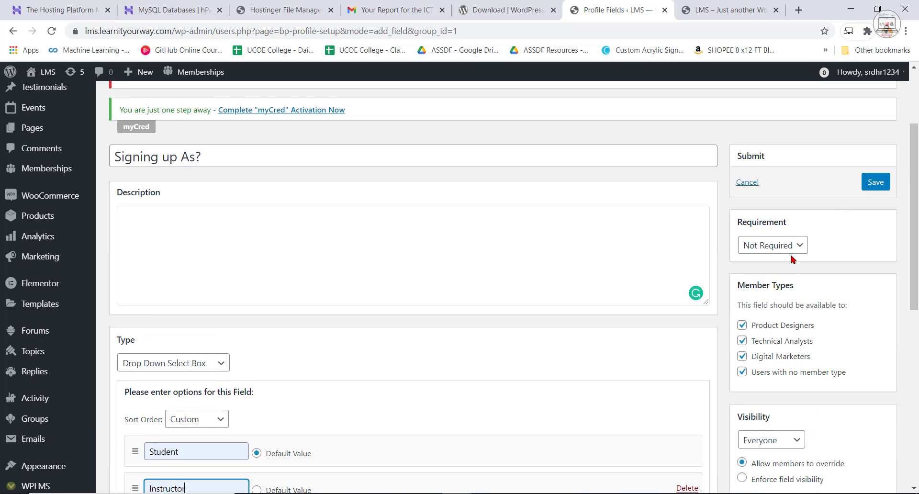
left_click(791, 247)
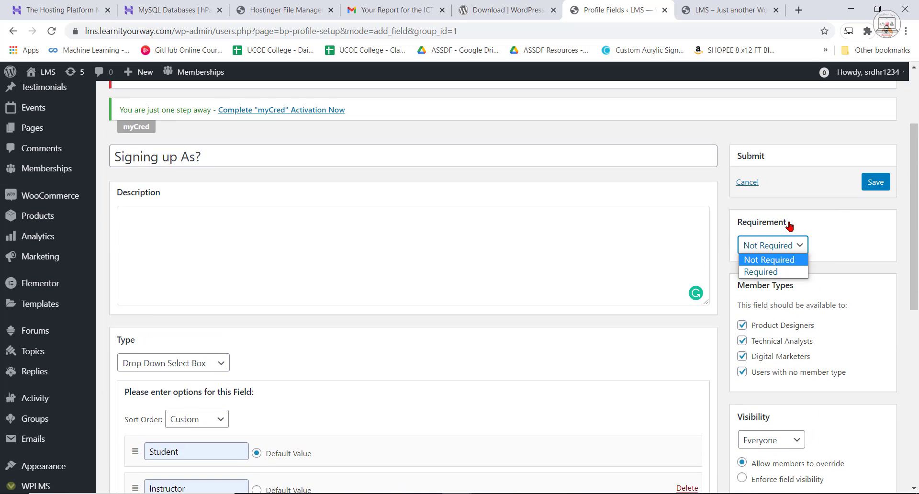
left_click(761, 272)
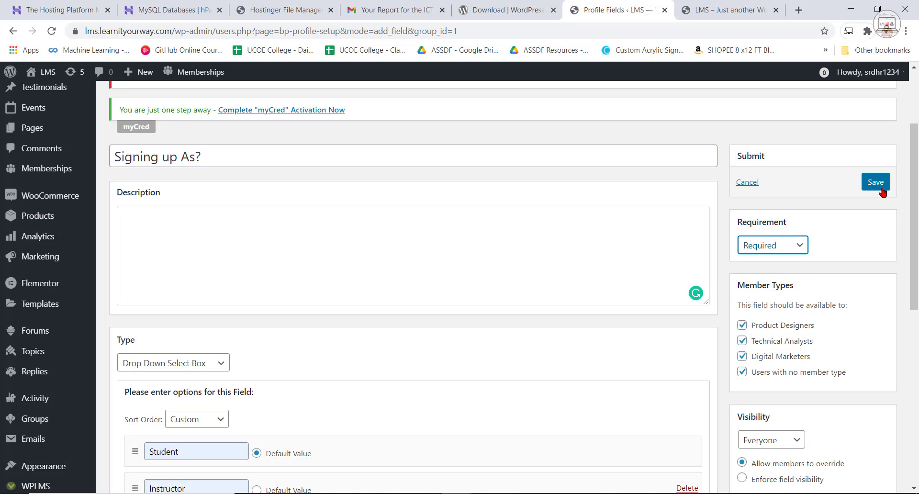
left_click(877, 182)
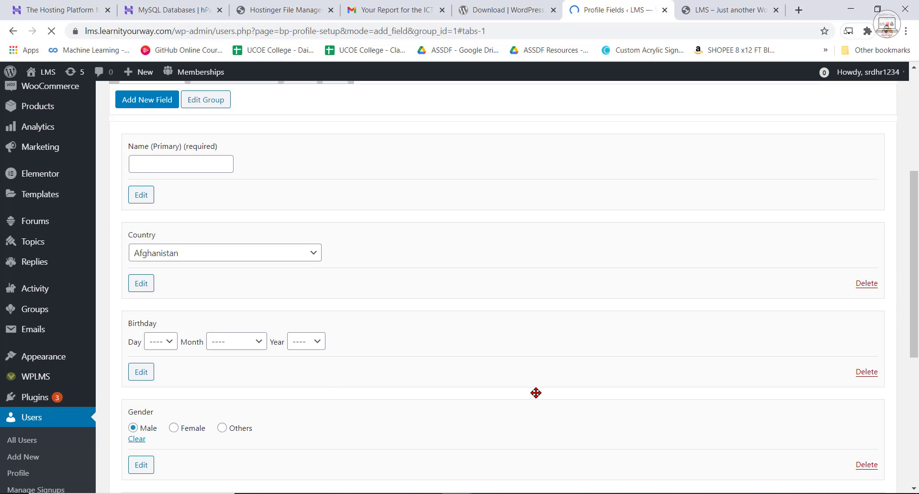
scroll(535, 392, "down", 3)
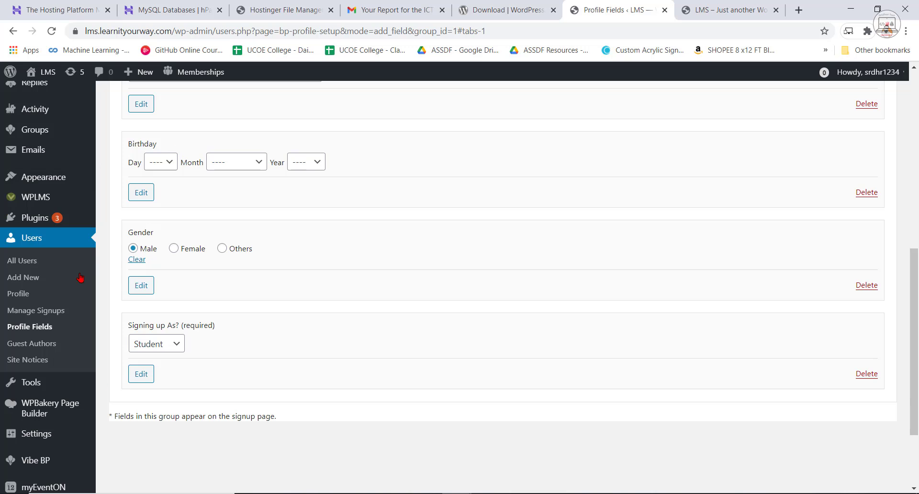
Reload the incognito sign-up page, examine the choices of the Signing up As? field, and return to the admin Profile Fields page.
left_click(457, 493)
left_click(501, 472)
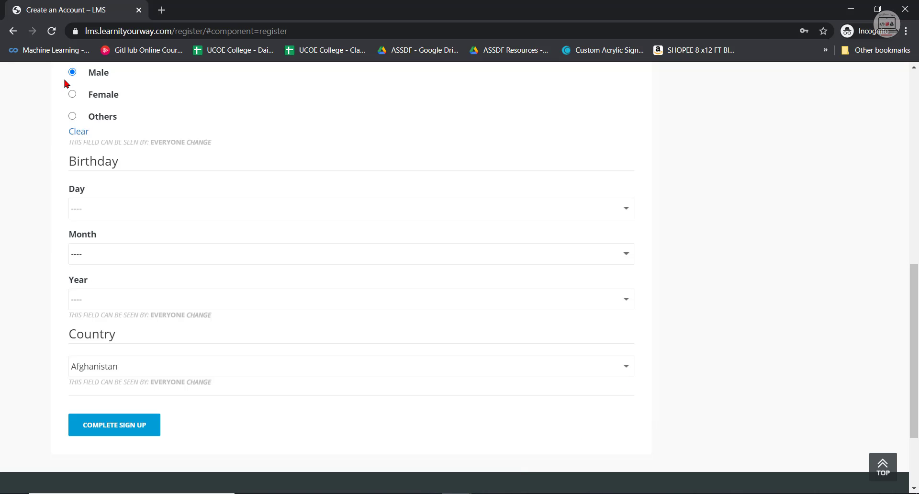
left_click(51, 31)
scroll(402, 335, "down", 10)
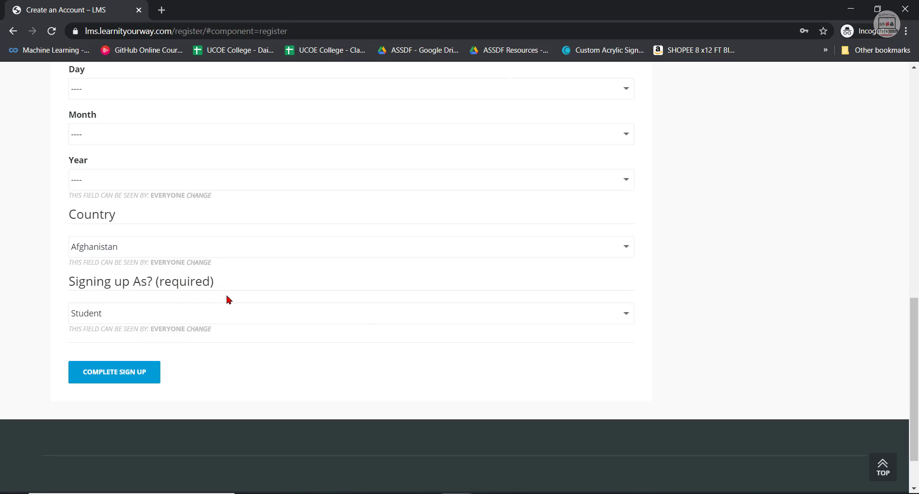
left_click(612, 320)
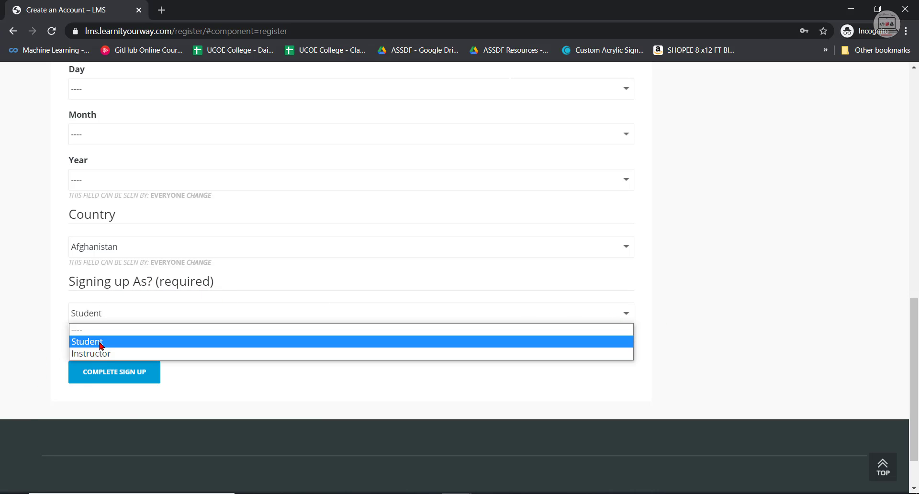
left_click(567, 406)
left_click(457, 493)
left_click(396, 467)
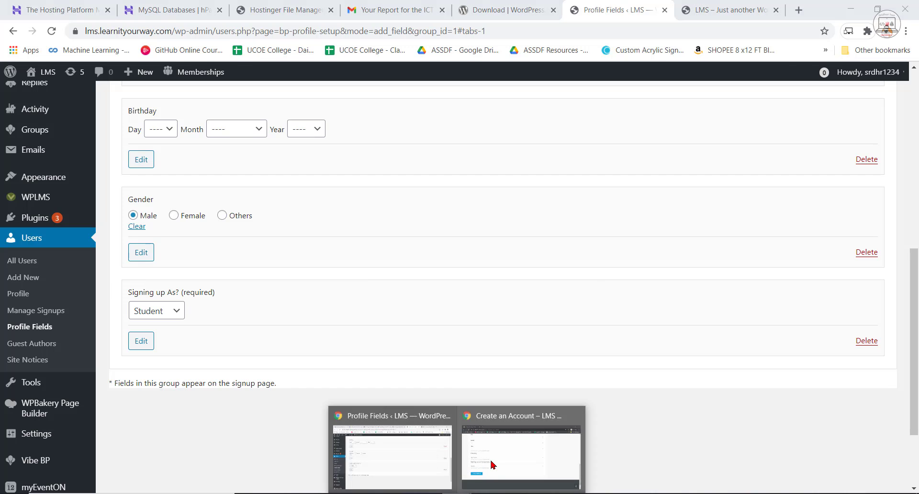
Return to the incognito sign-up page and enter the user's e-mail address as the username.
left_click(507, 447)
scroll(462, 383, "up", 5)
scroll(464, 384, "up", 6)
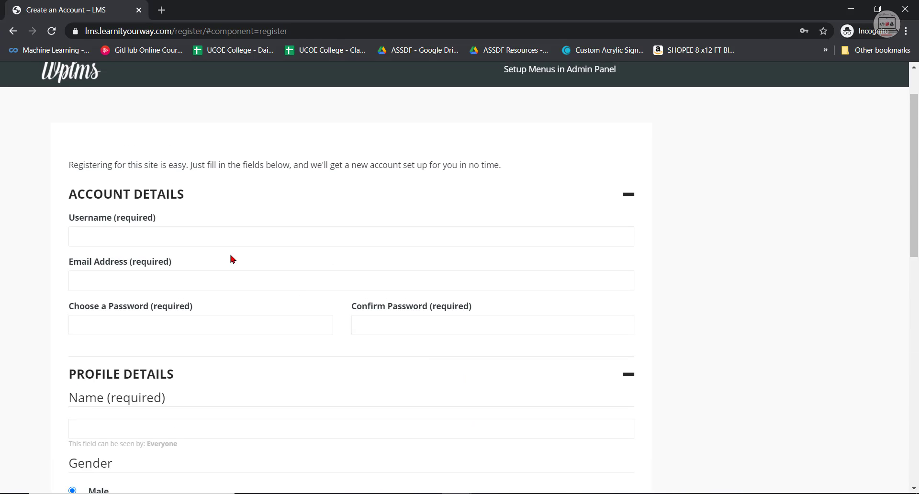
left_click(180, 236)
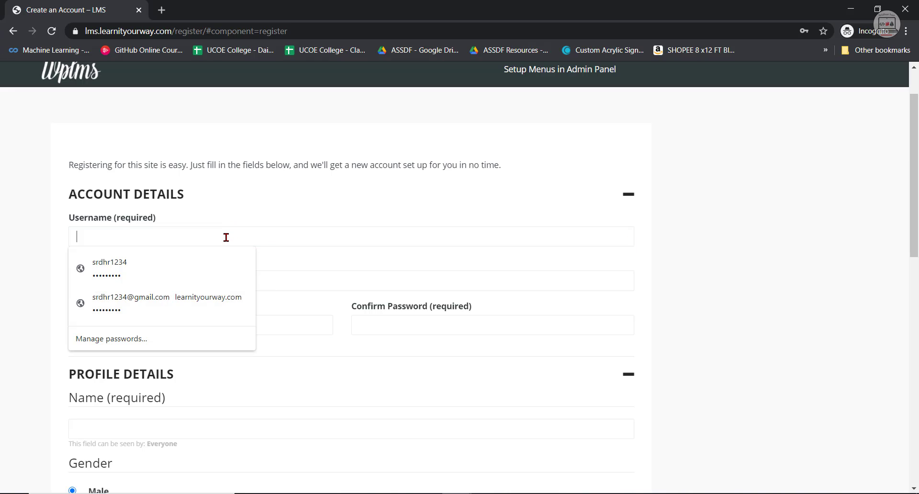
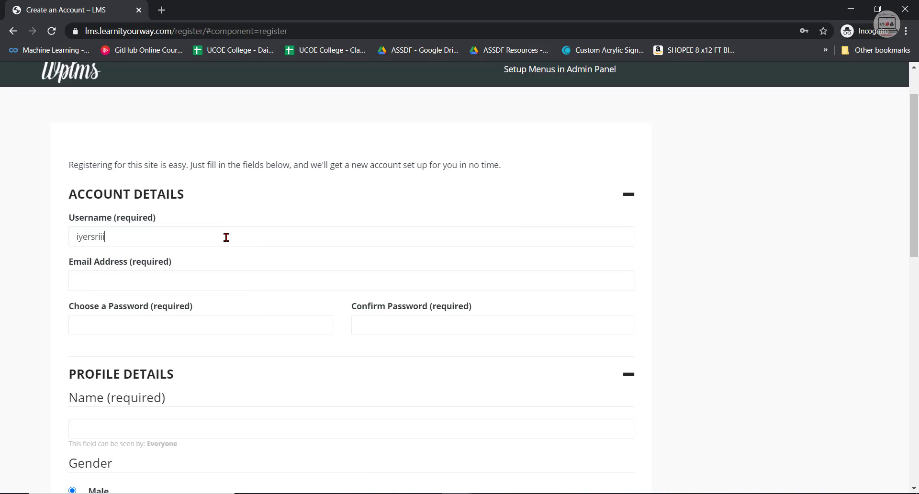
left_click_drag(155, 236, 75, 236)
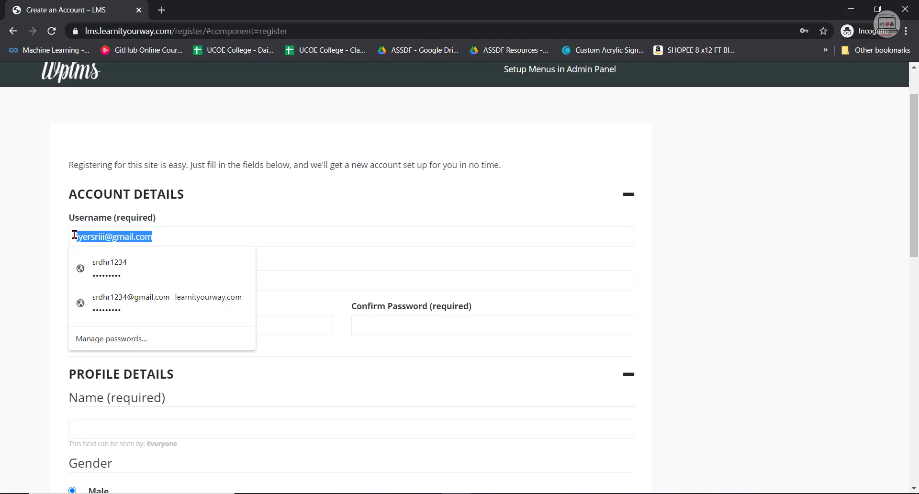
right_click(100, 235)
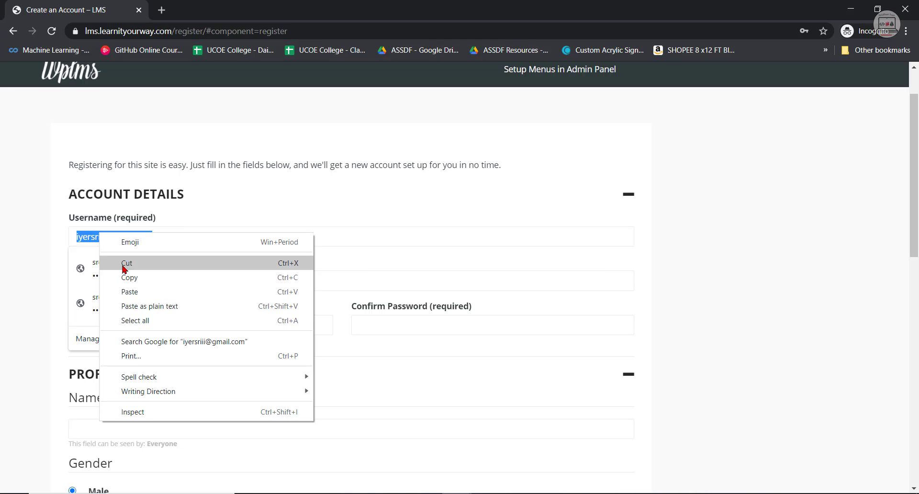
left_click(242, 199)
left_click(163, 199)
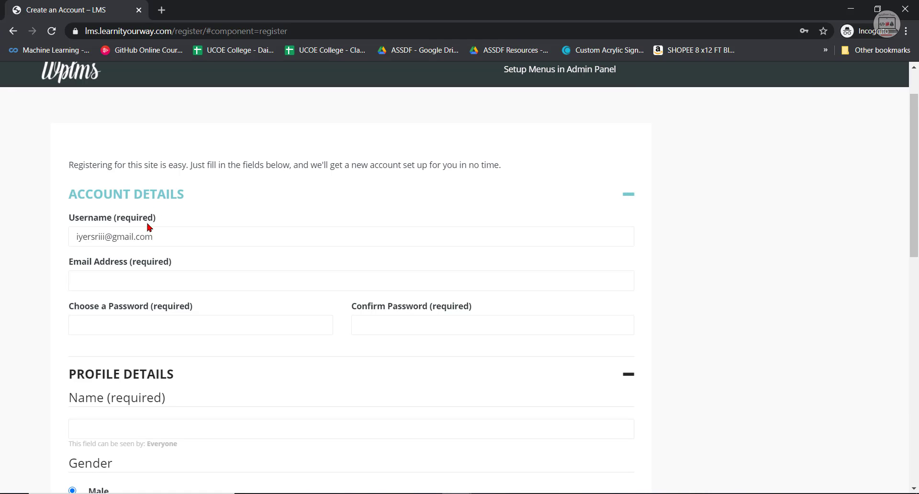
Copy the username entry into the Email Address field of the sign-up form.
left_click_drag(175, 236, 60, 241)
right_click(119, 242)
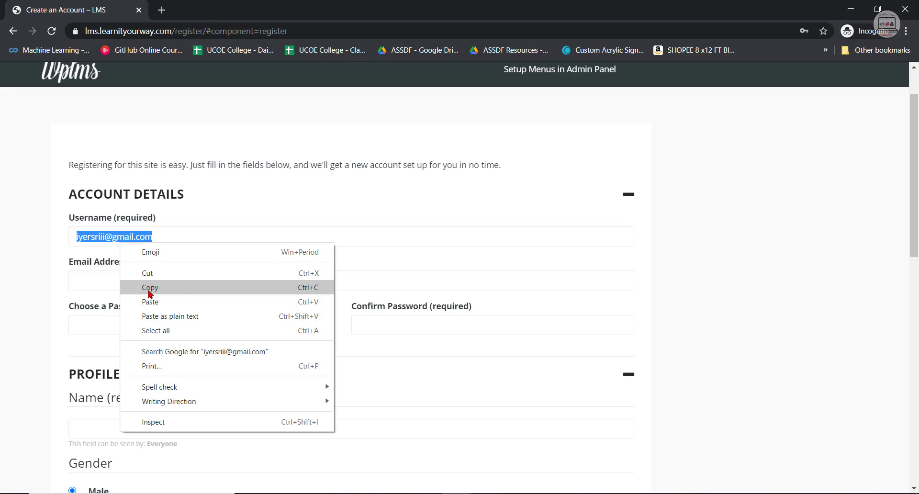
left_click(150, 288)
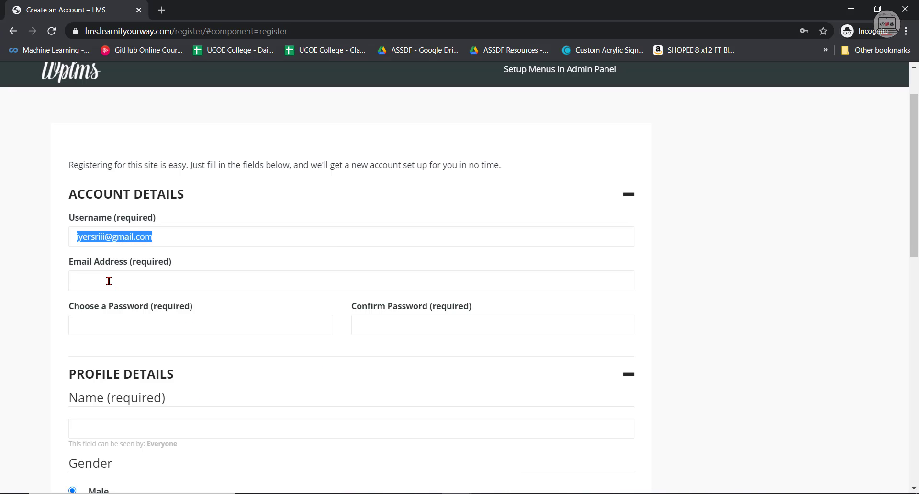
left_click(109, 281)
key("ctrl+v")
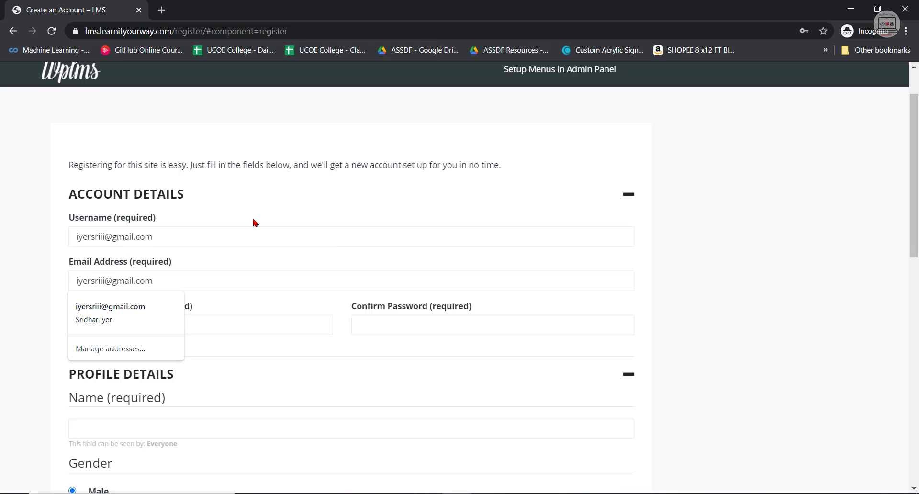
left_click(291, 204)
left_click(300, 205)
Fill the Choose a Password field with the second saved account password suggested by the browser.
scroll(155, 273, "down", 1)
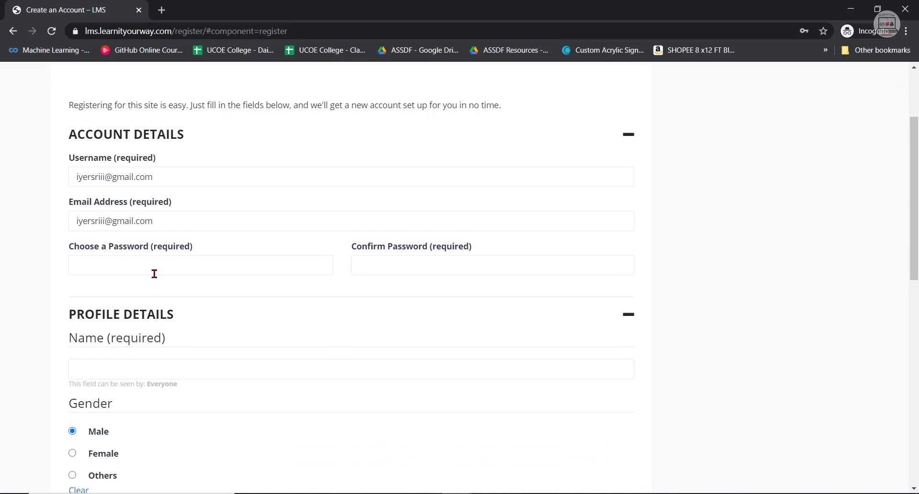
left_click(161, 269)
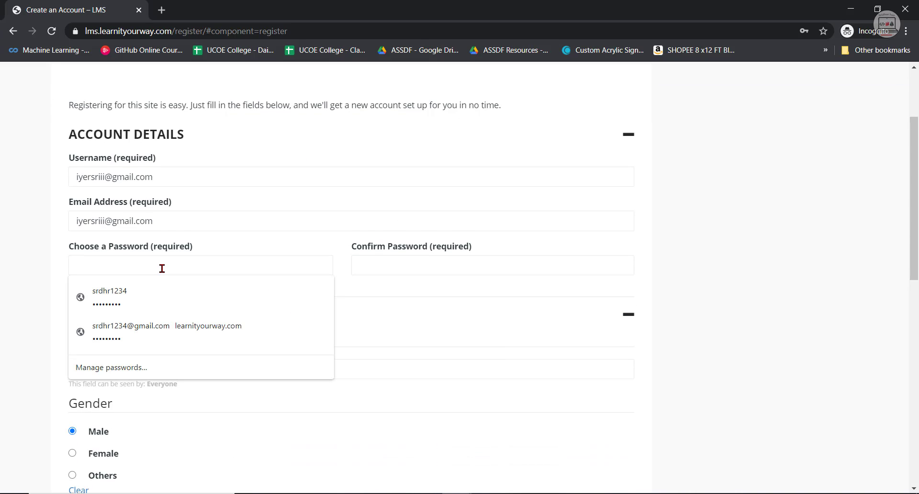
type("s")
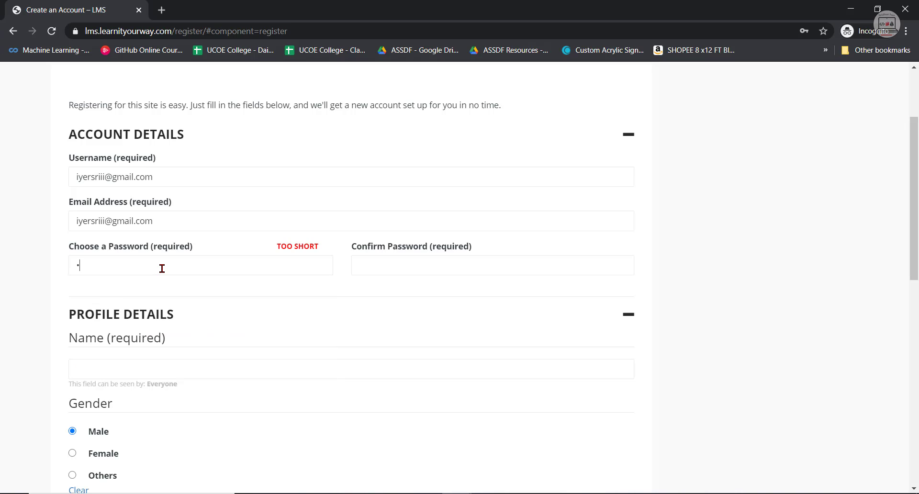
key("BackSpace")
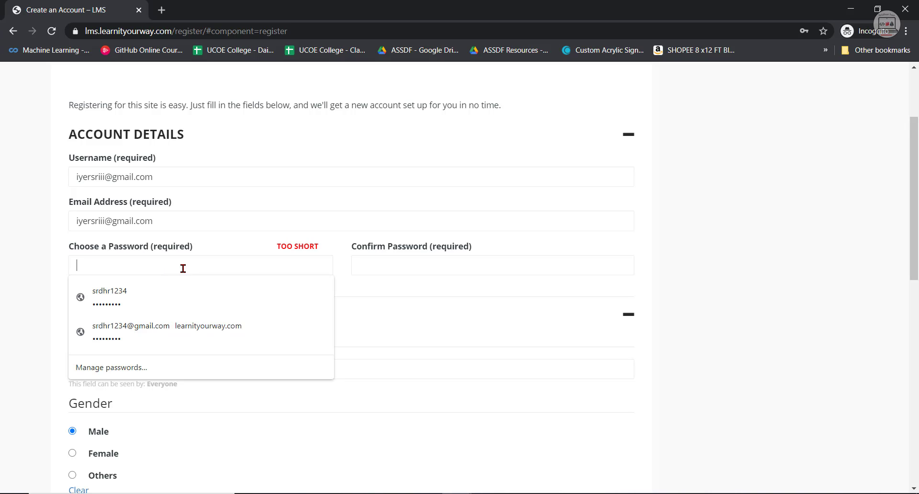
left_click(205, 301)
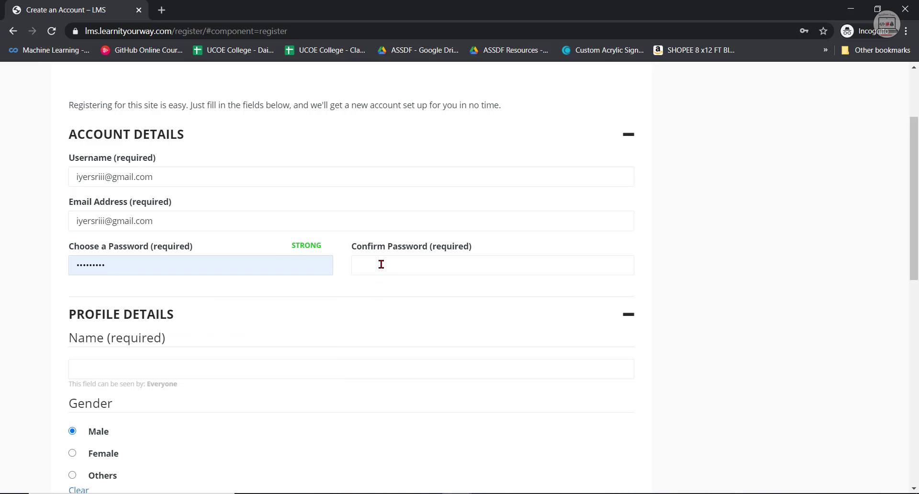
double_click(88, 265)
right_click(84, 264)
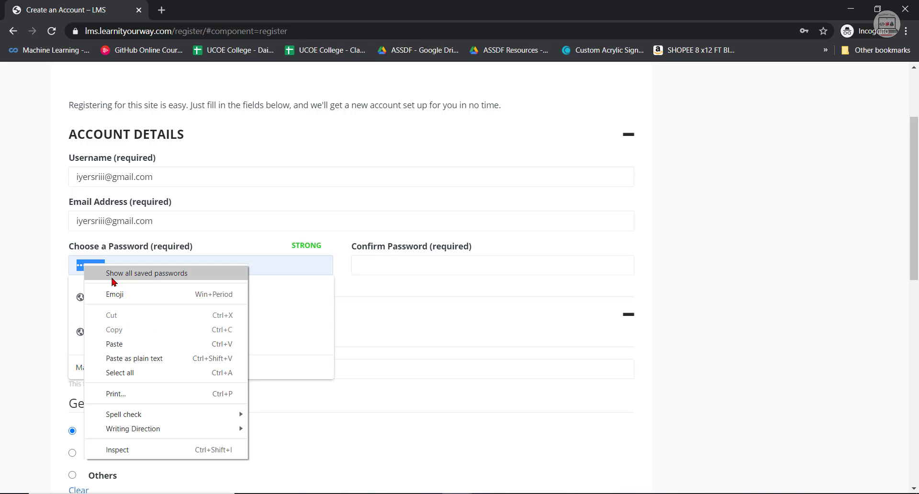
left_click(302, 273)
Enter the same account password in the Confirm Password field.
left_click(458, 270)
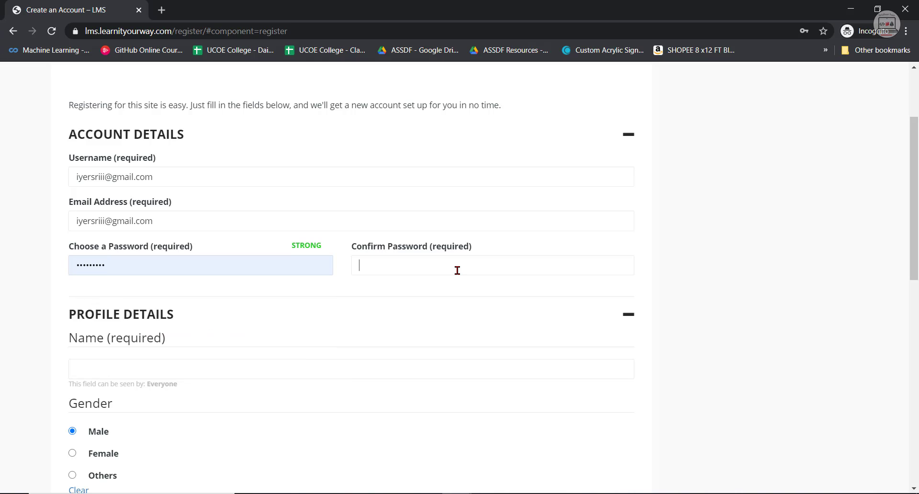
key("ctrl+v")
key("BackSpace")
key("BackSpace")
type("•")
Enter the user's full name in the Name field under Profile Details.
left_click(139, 372)
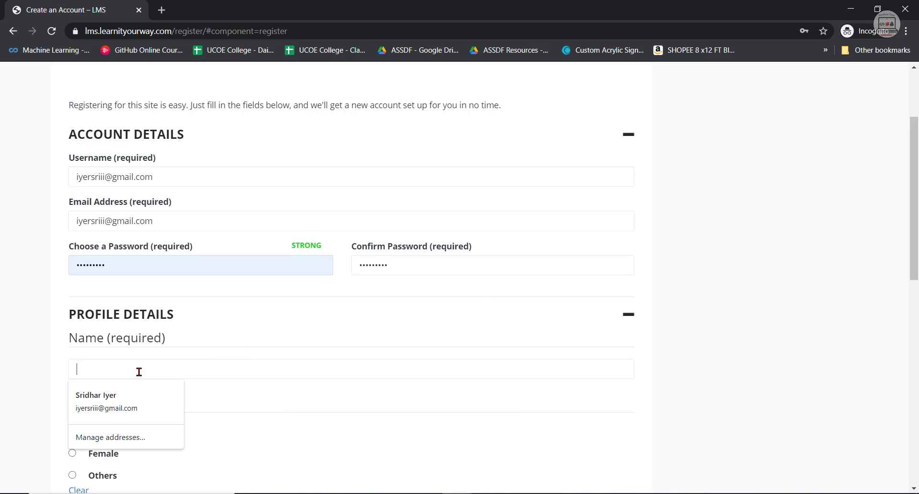
left_click(498, 343)
Set the day, month and year of the Birthday field to the user's date of birth.
scroll(512, 339, "down", 3)
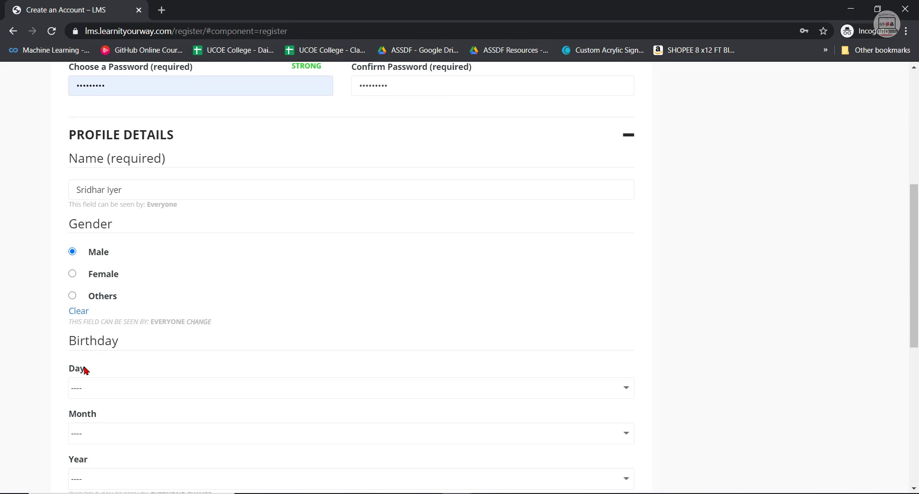
scroll(113, 325, "down", 1)
left_click(118, 330)
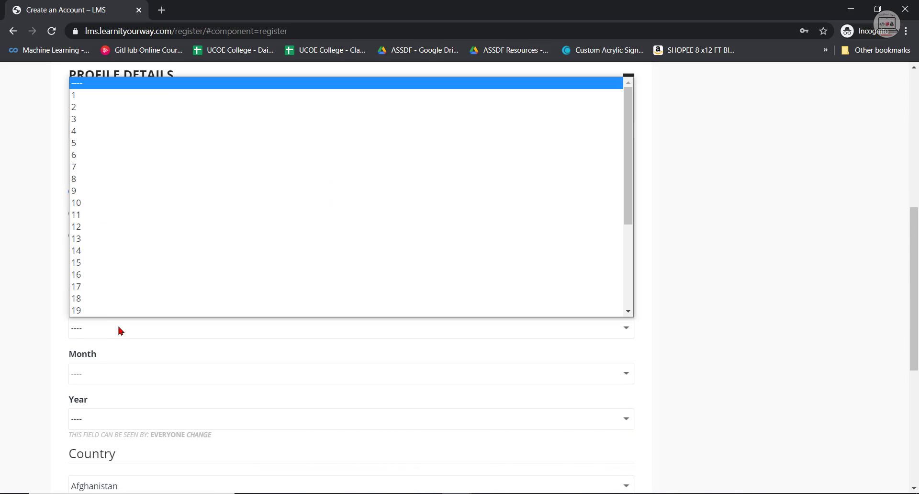
left_click(96, 276)
left_click(93, 376)
left_click(106, 321)
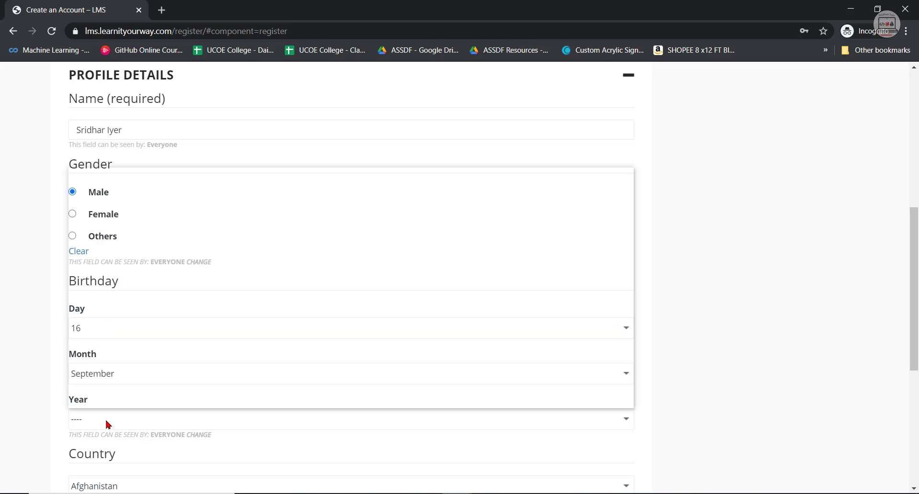
left_click(108, 420)
scroll(108, 364, "down", 12)
left_click(107, 250)
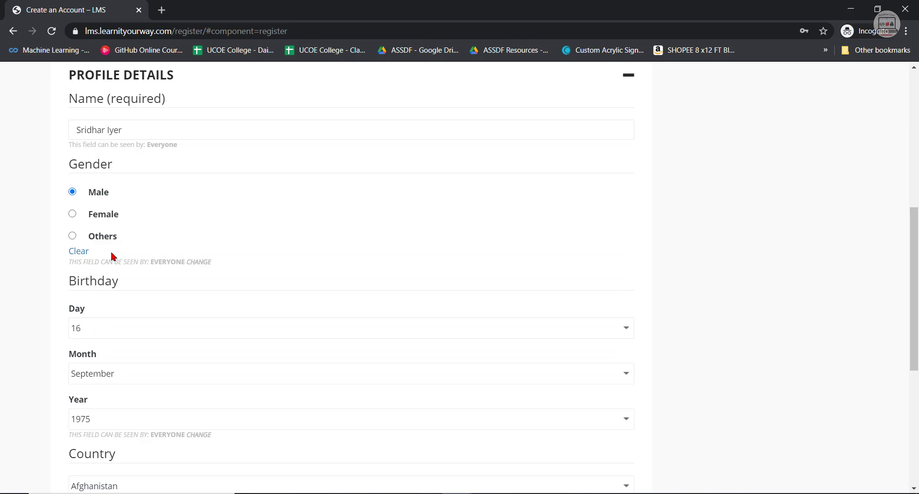
Set the Country field to India.
scroll(243, 415, "down", 5)
left_click(155, 307)
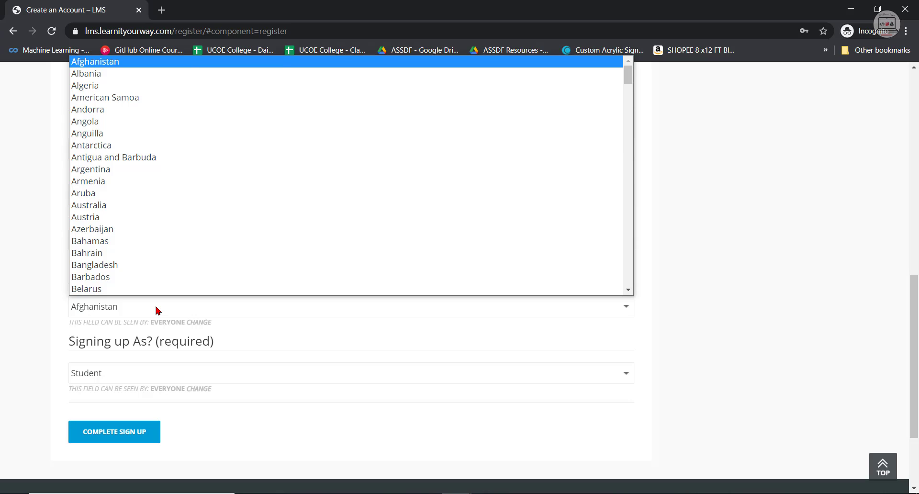
type("india")
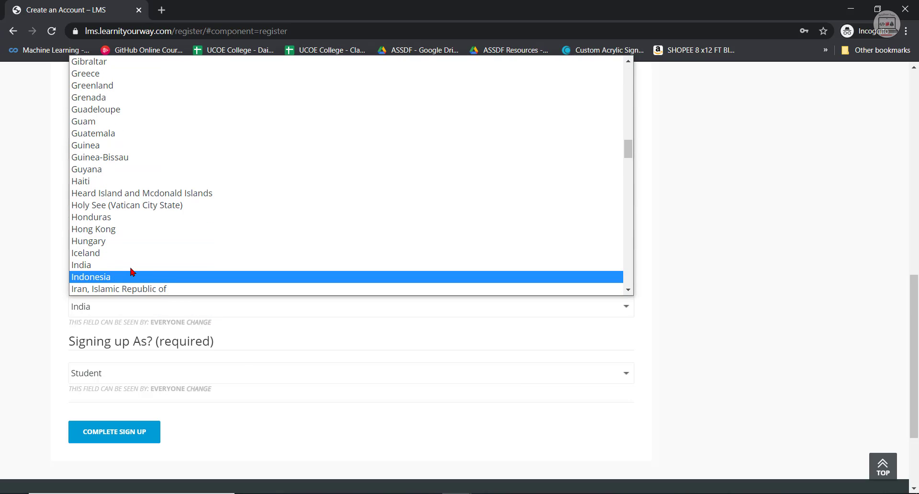
left_click(129, 365)
Choose Instructor for the Signing up As? field and complete the sign-up.
left_click(126, 377)
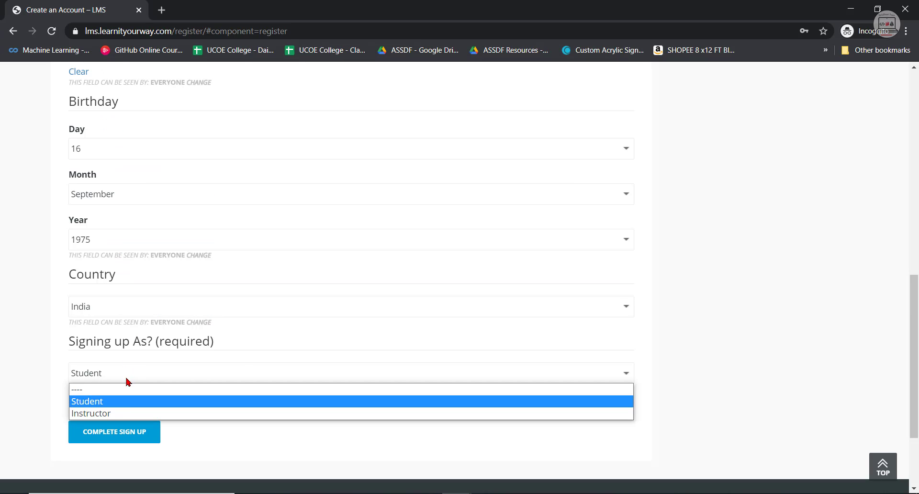
left_click(115, 414)
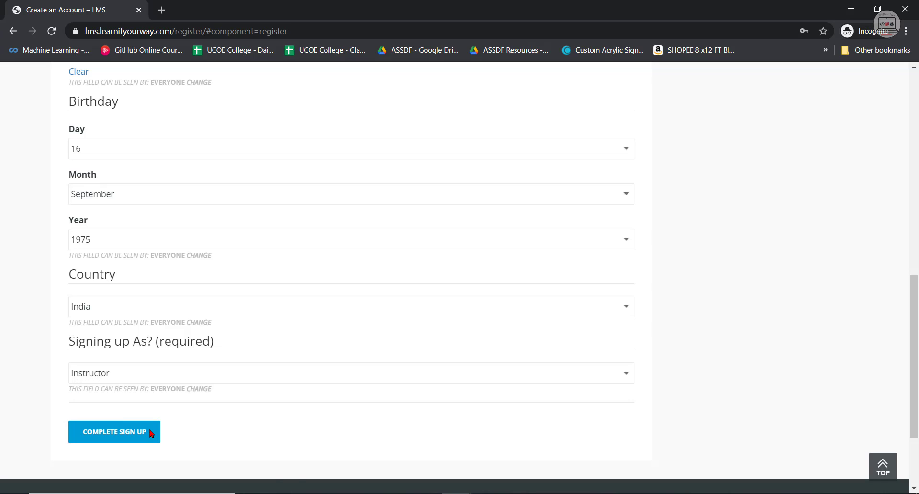
left_click(119, 440)
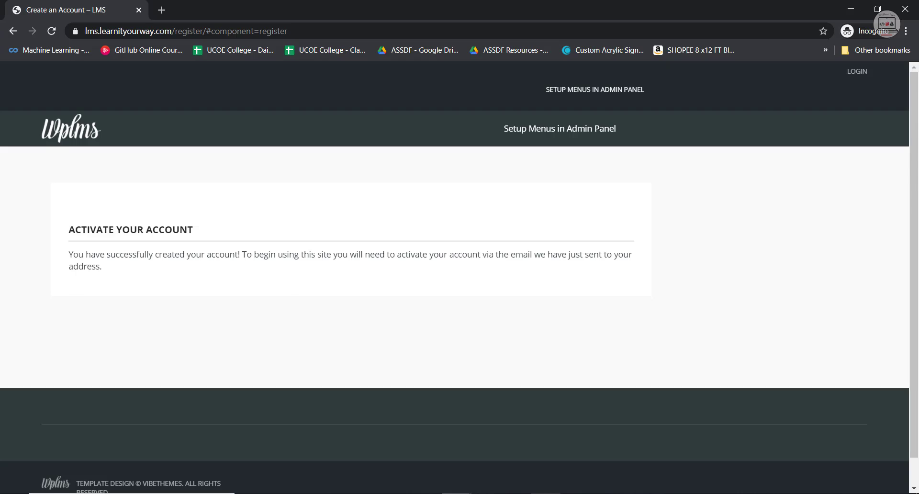
Switch to the Gmail message about activating the LMS account and copy the address of its activation link.
key("alt+Tab")
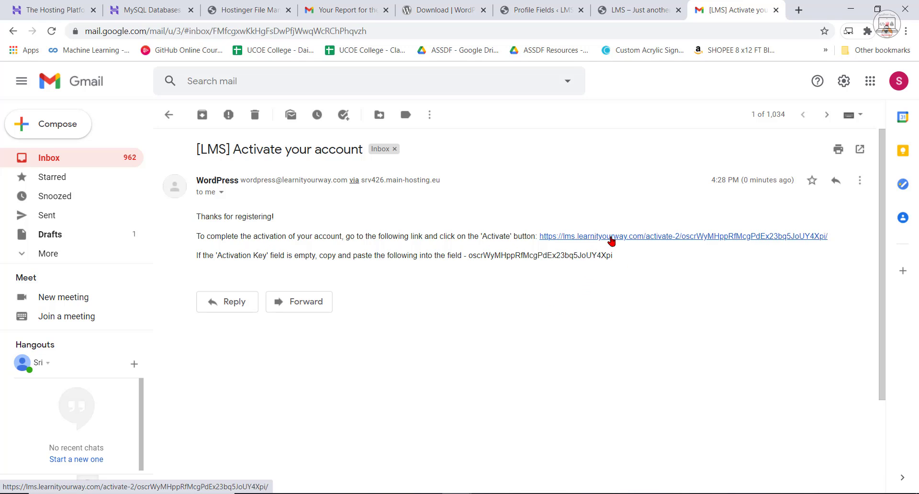
right_click(613, 241)
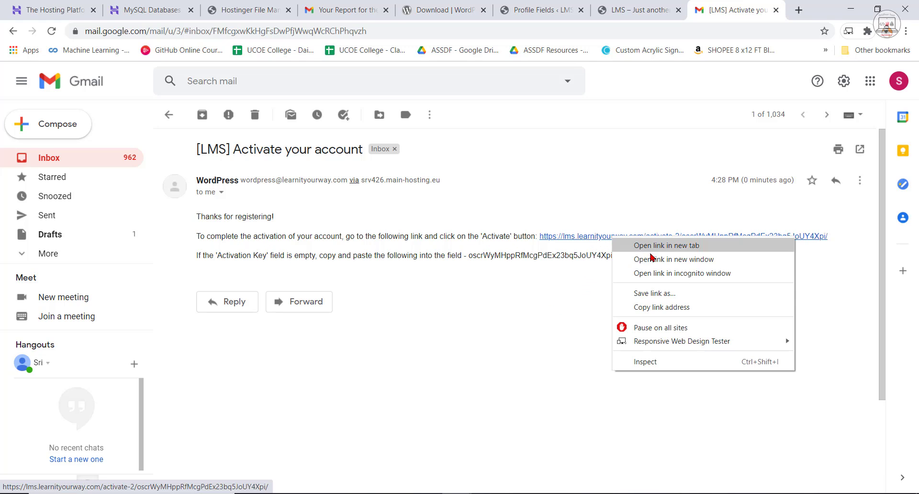
left_click(663, 307)
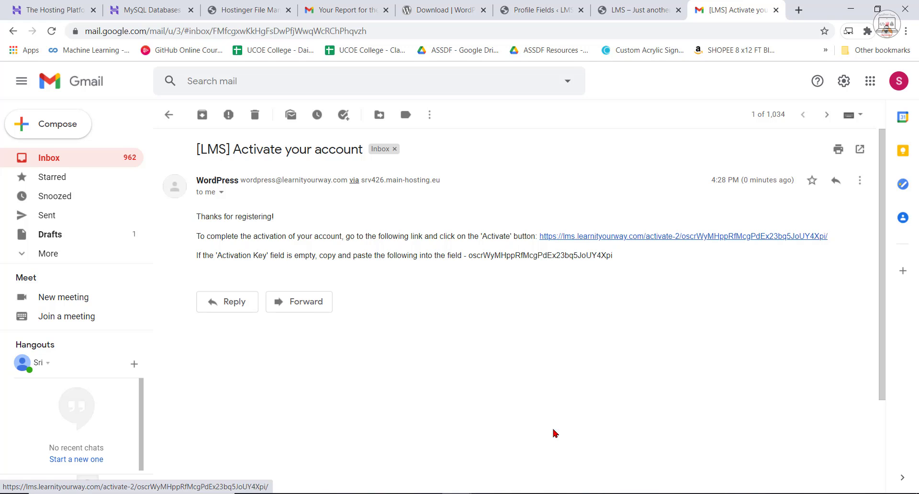
Open the copied activation link in a new incognito tab and activate the account with the prefilled activation key.
mouse_move(453, 493)
left_click(512, 441)
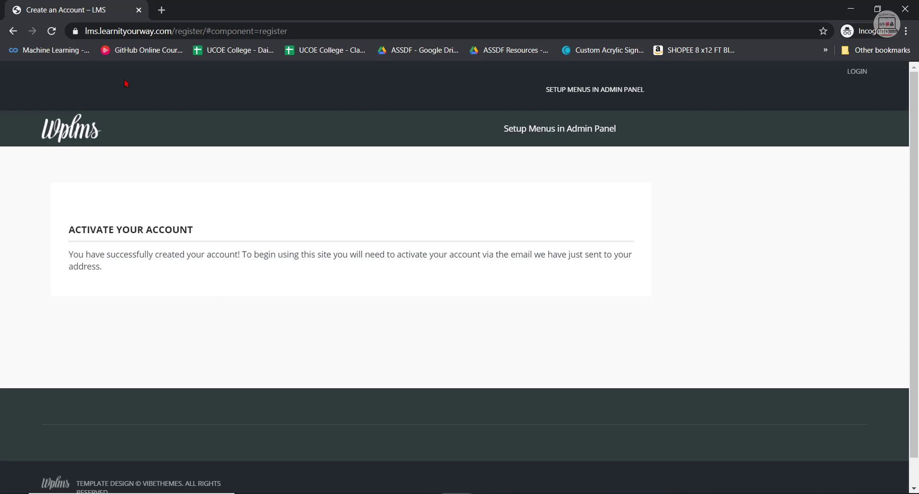
left_click(162, 10)
right_click(166, 32)
left_click(218, 127)
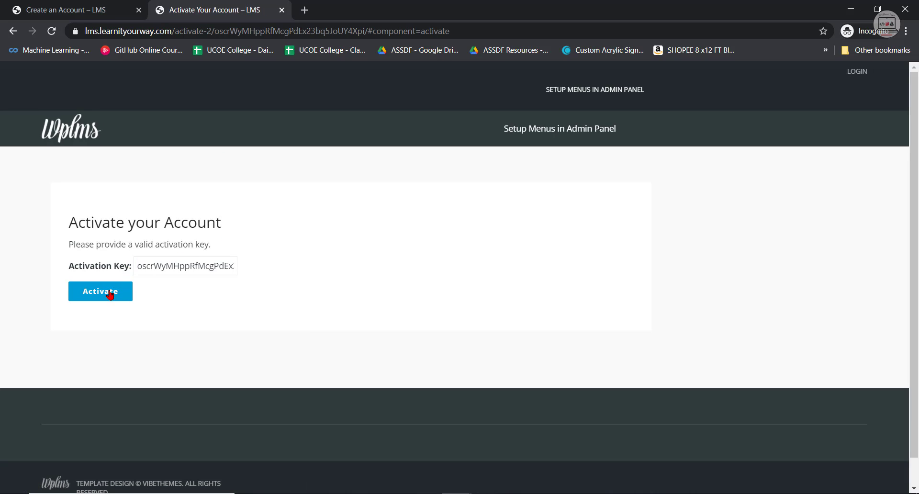
left_click(110, 297)
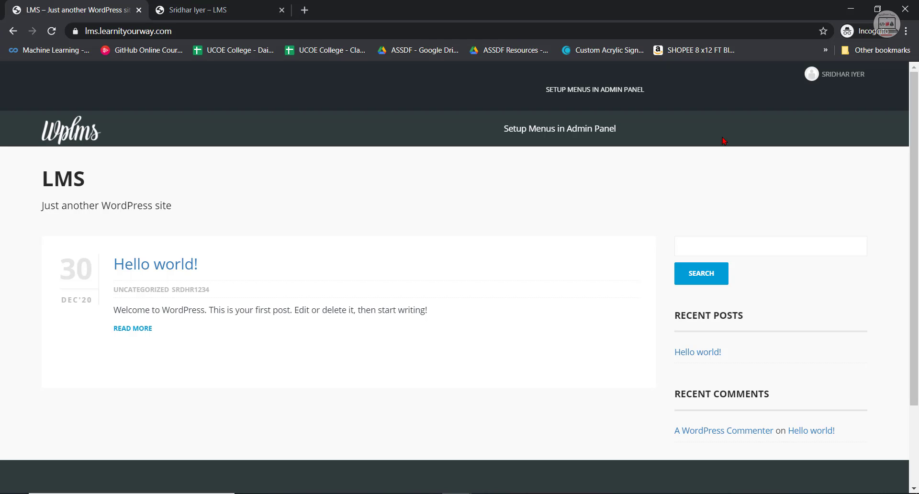
Return to the regular browser window's admin Edit User page and open the new user's basic Profile section.
left_click(850, 9)
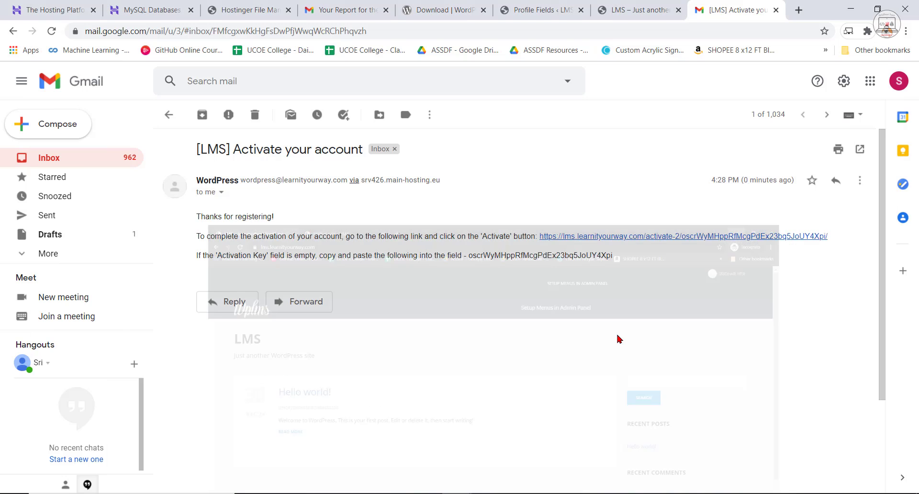
mouse_move(410, 484)
left_click(397, 471)
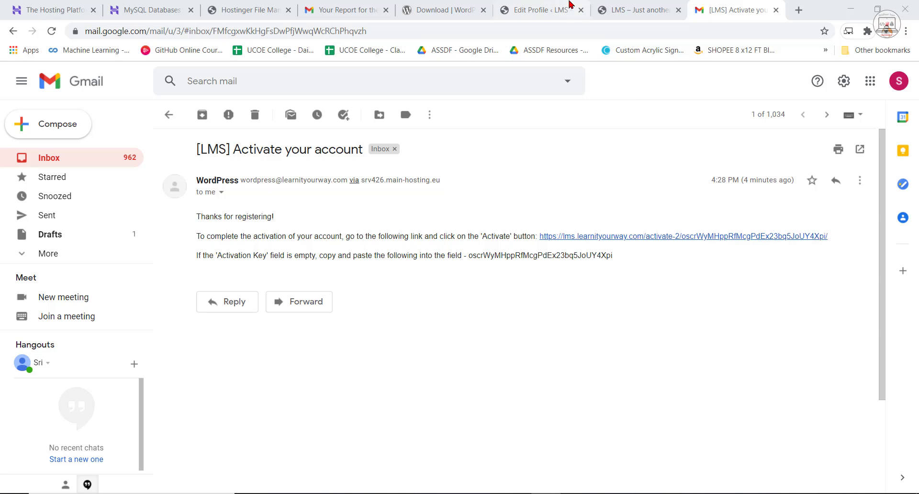
left_click(560, 5)
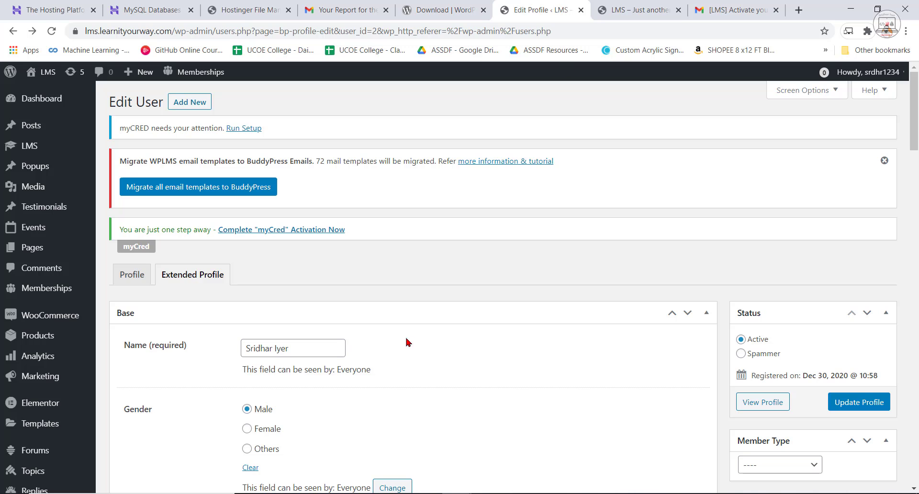
left_click(134, 281)
scroll(61, 423, "down", 3)
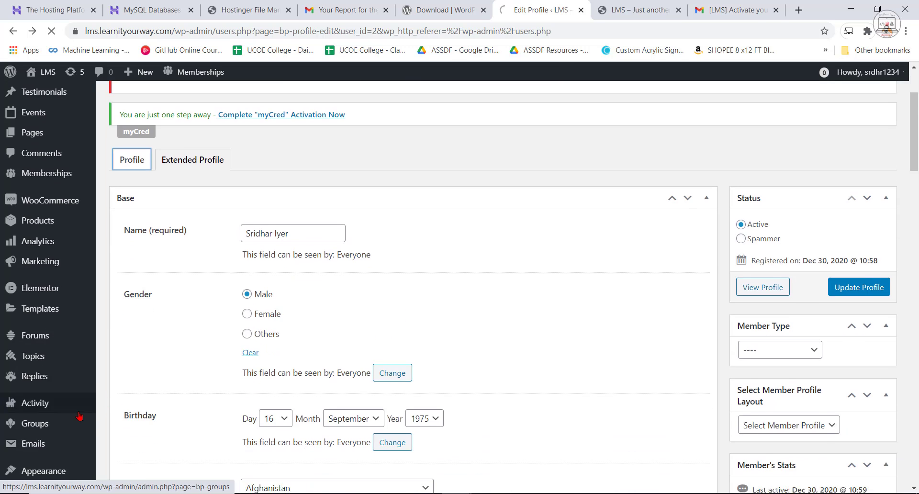
Return to the list of all users and check the site role assigned to the newly registered user.
scroll(59, 406, "down", 3)
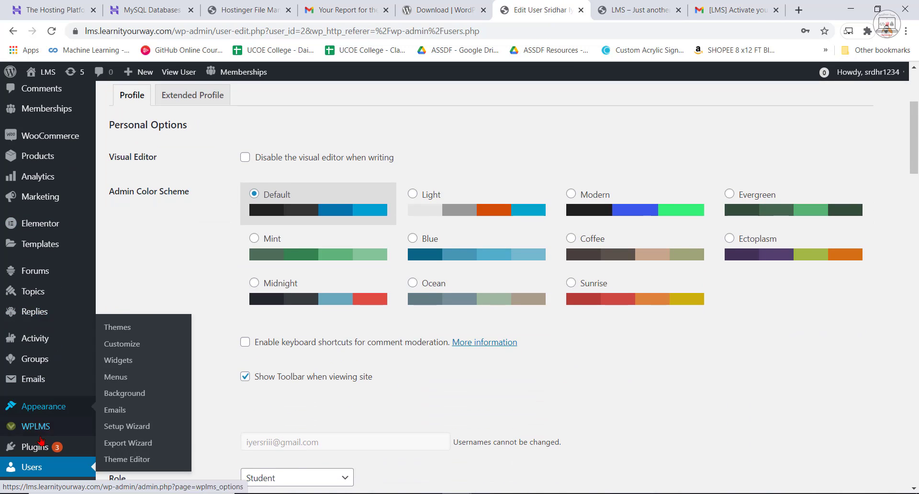
left_click(38, 468)
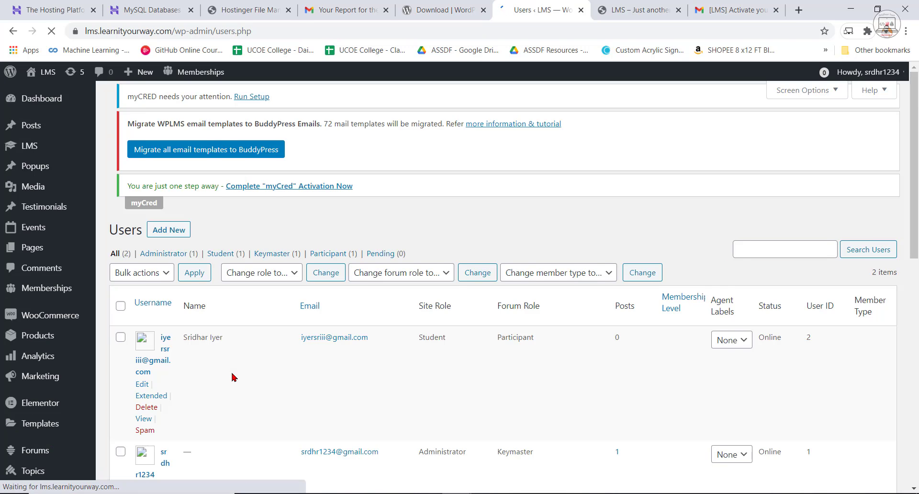
scroll(41, 451, "down", 3)
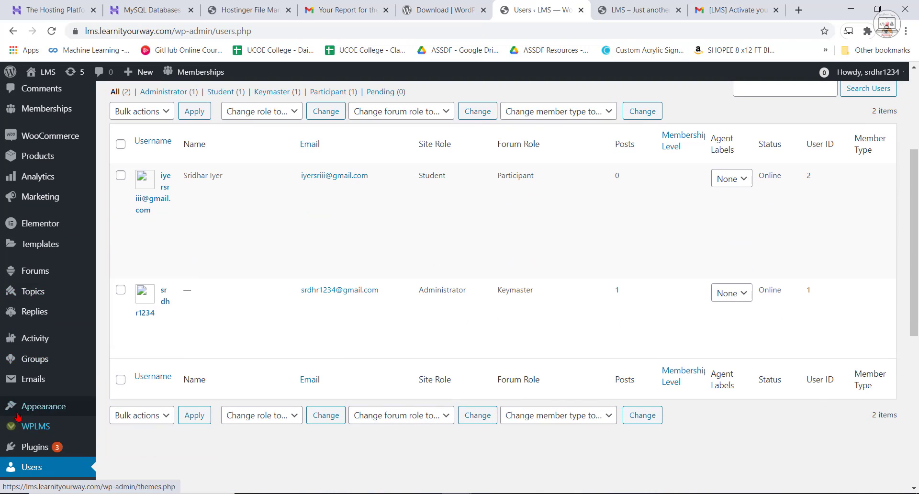
mouse_move(165, 200)
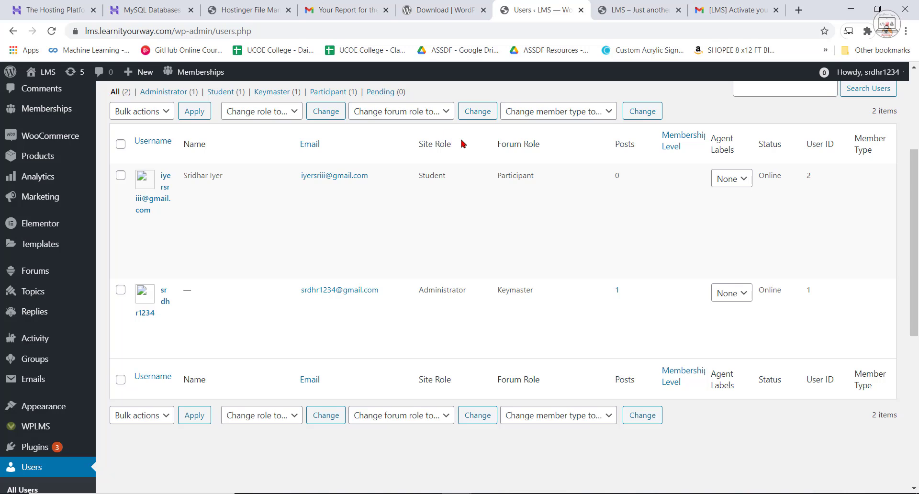
left_click_drag(416, 178, 449, 181)
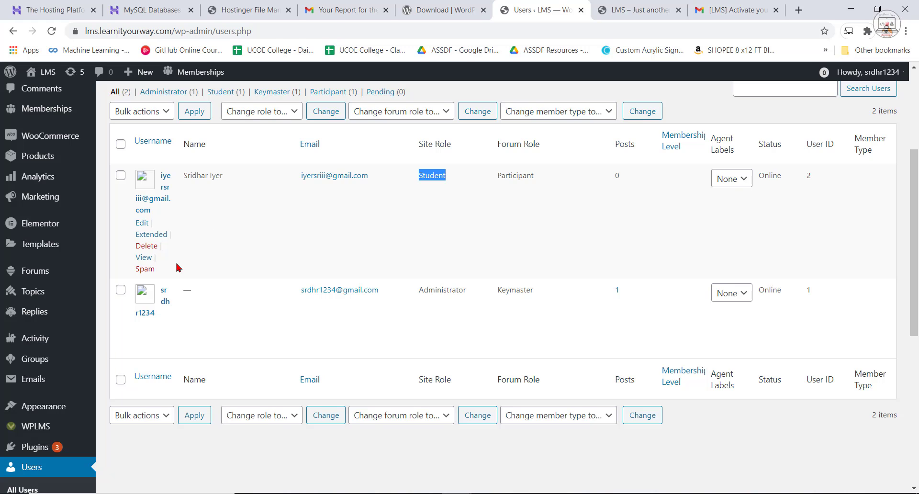
Open the new user's Extended Profile and examine the Signing up As? field and its options, leaving the selection as it is.
left_click(147, 218)
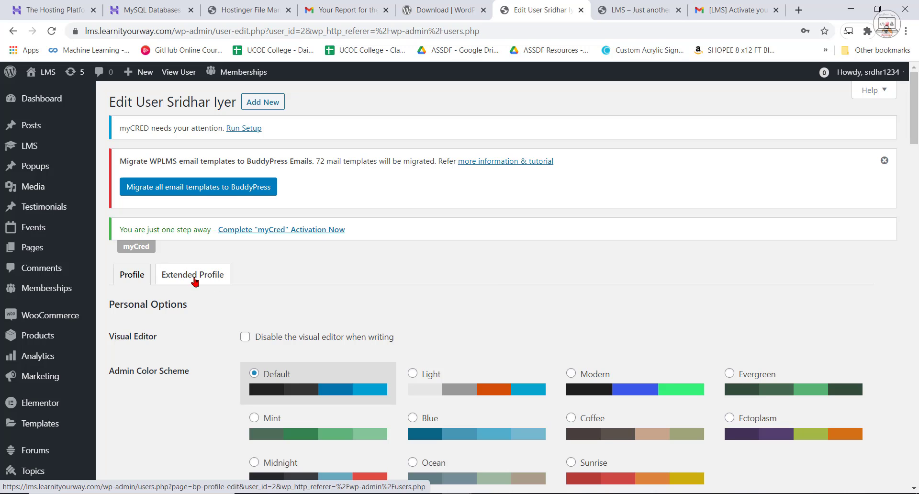
left_click(194, 277)
scroll(550, 294, "down", 5)
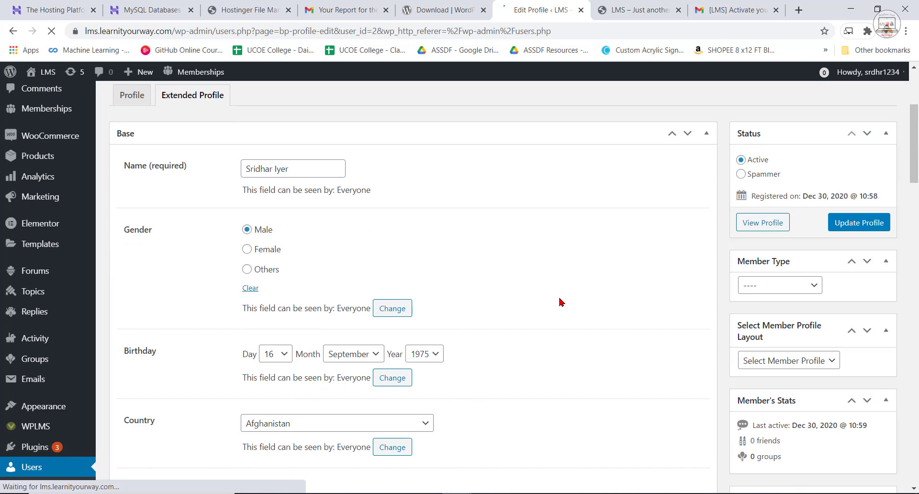
scroll(261, 279, "up", 2)
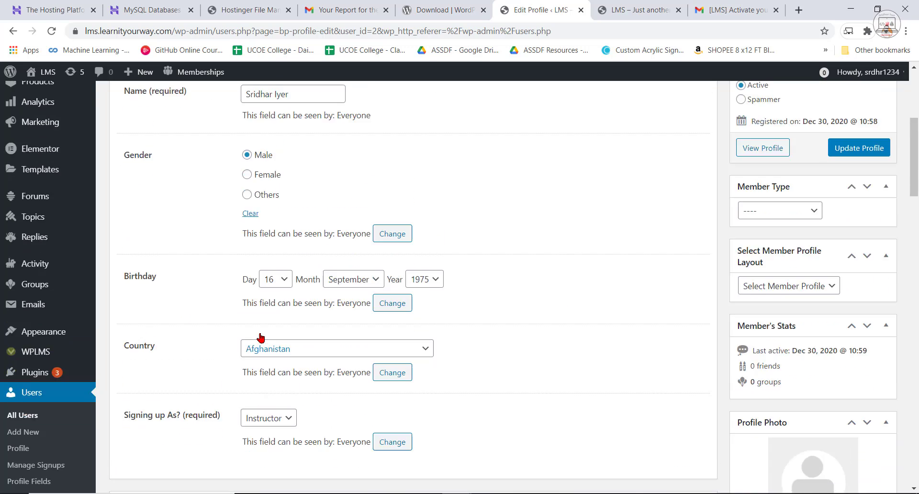
scroll(260, 280, "down", 3)
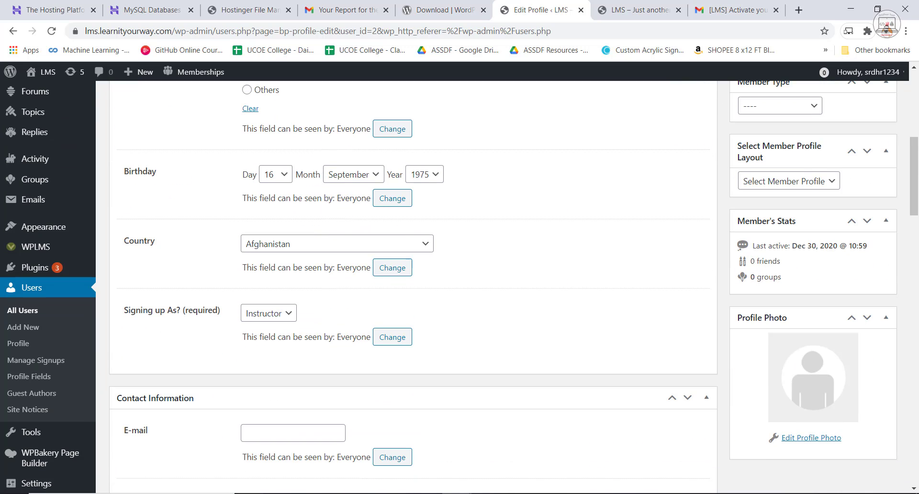
left_click(285, 314)
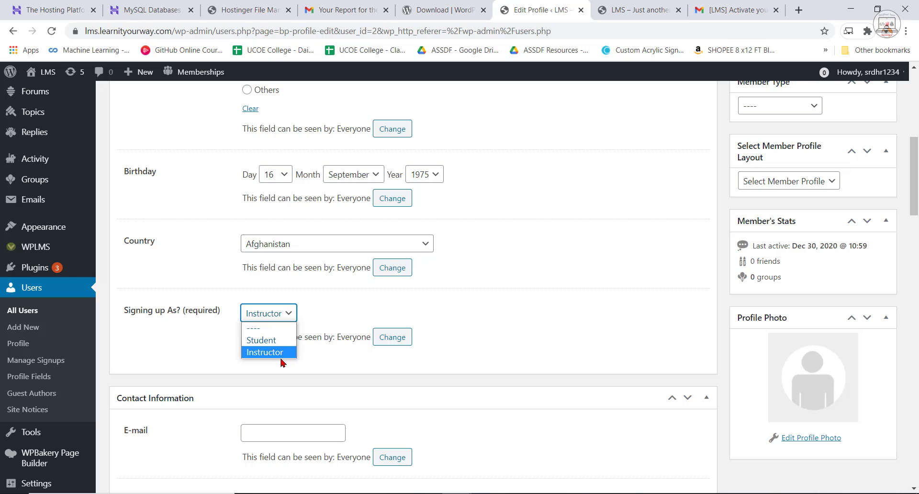
left_click(304, 367)
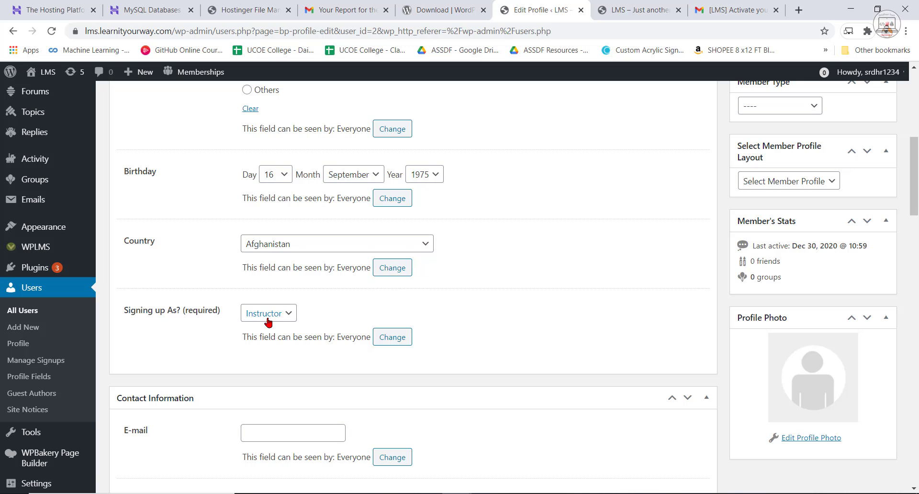
scroll(268, 319, "up", 5)
scroll(423, 344, "up", 2)
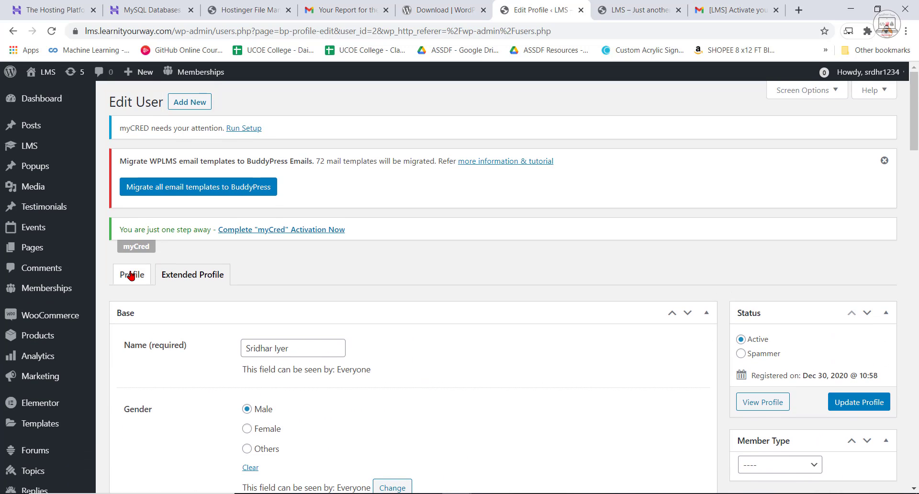
scroll(29, 448, "down", 5)
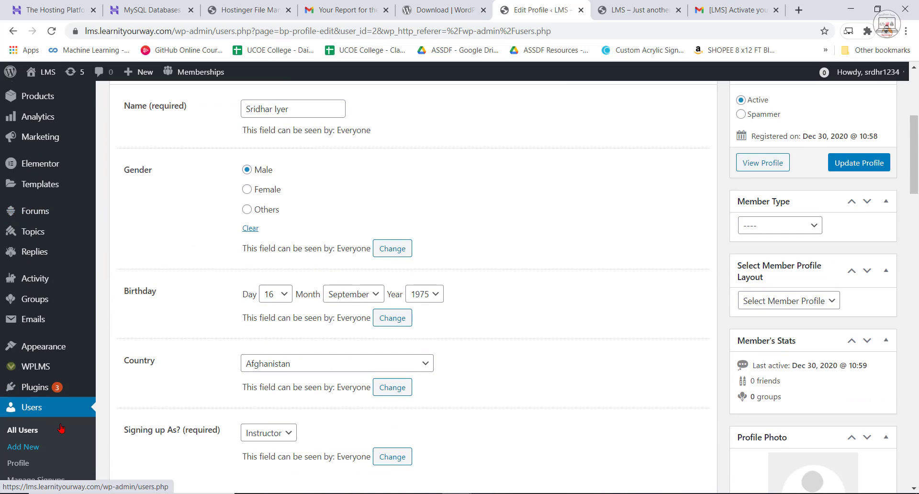
scroll(230, 339, "up", 5)
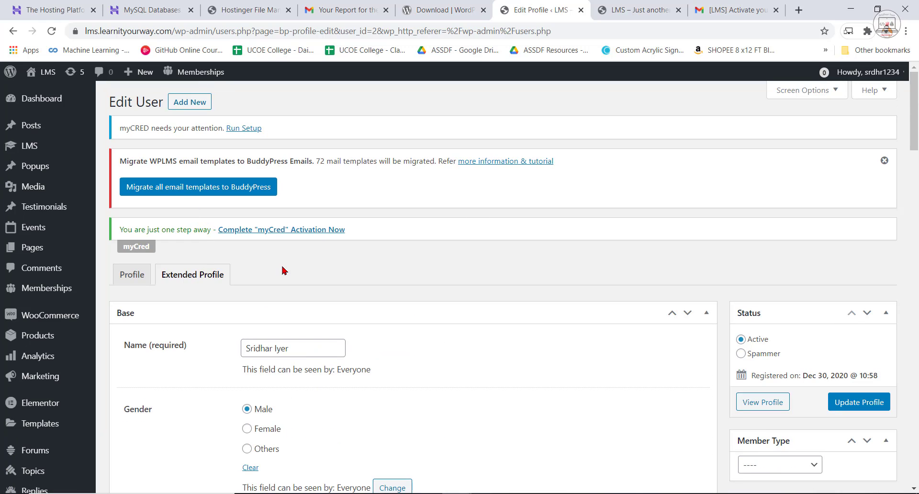
scroll(154, 343, "down", 6)
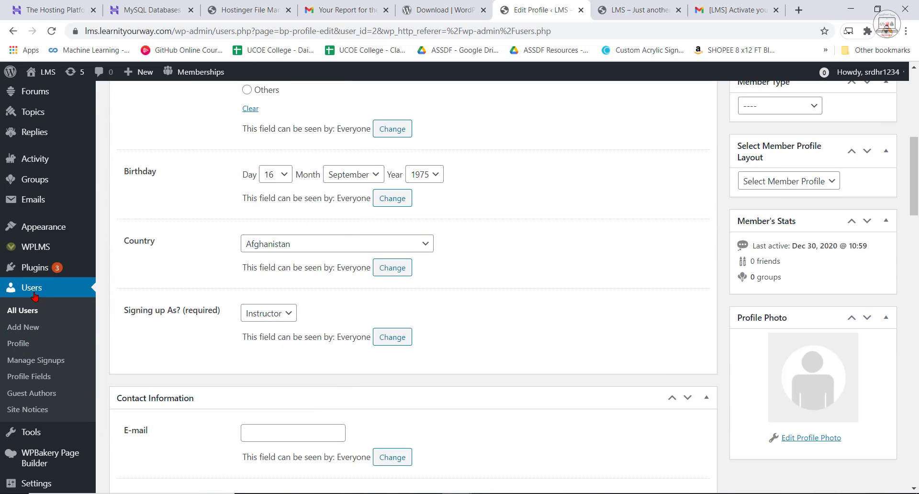
Change the newly registered user's role to Instructor from the users list and check the Site Role column.
left_click(31, 292)
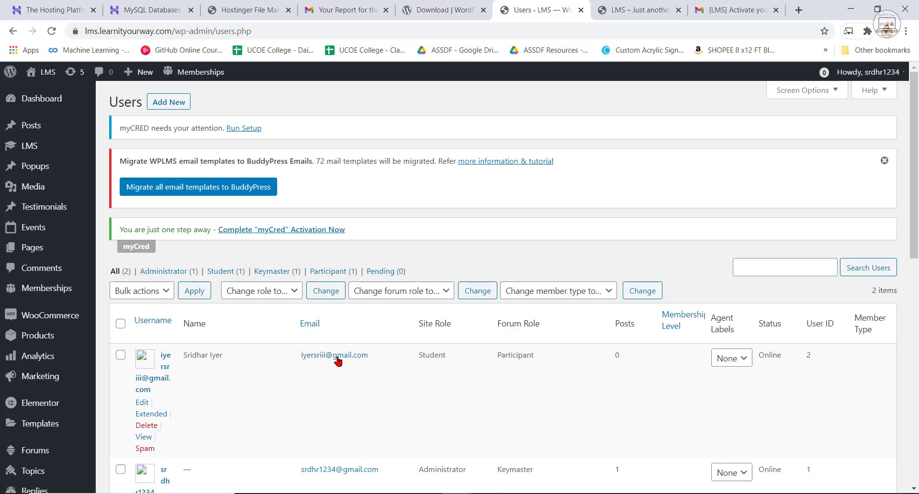
left_click(120, 354)
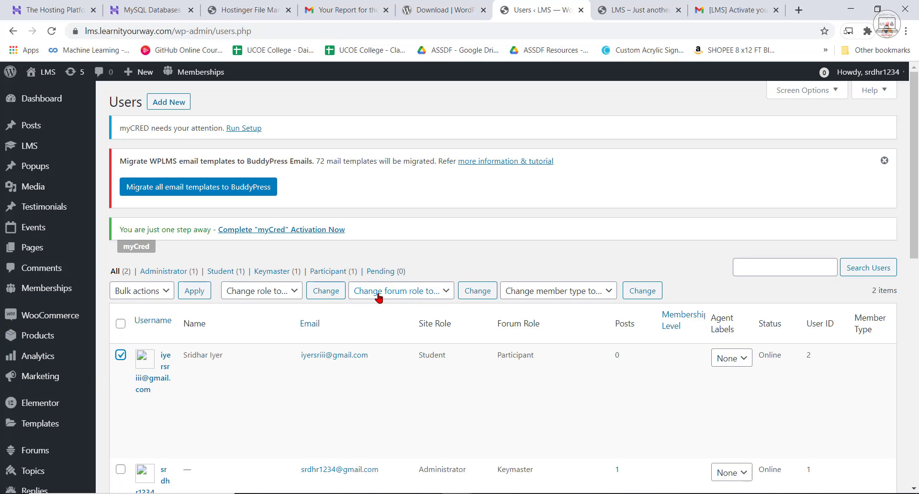
left_click(289, 293)
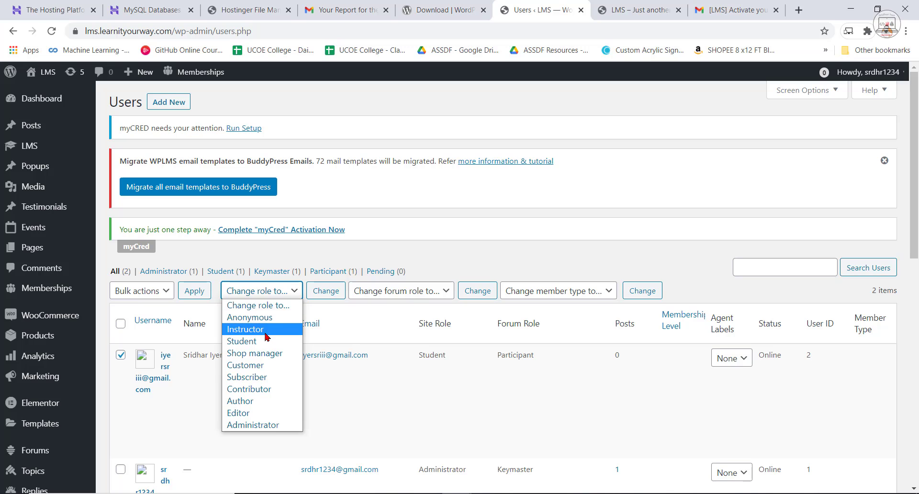
left_click(266, 336)
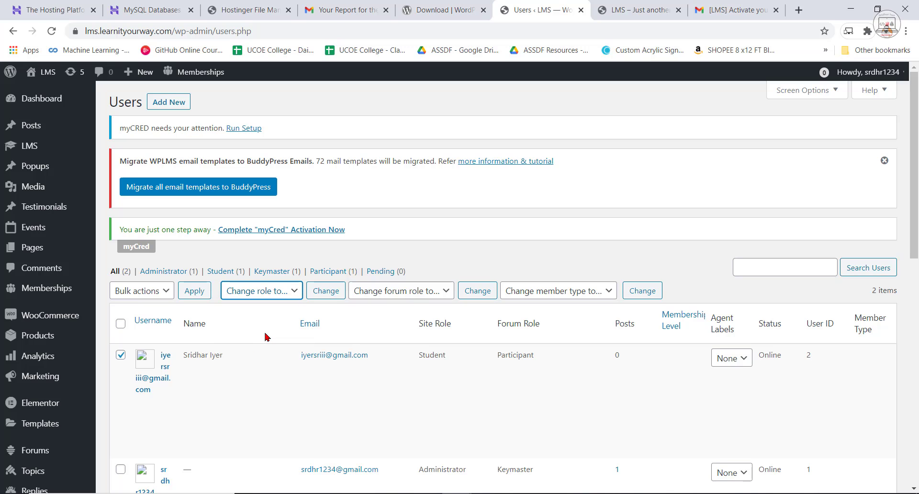
left_click(330, 291)
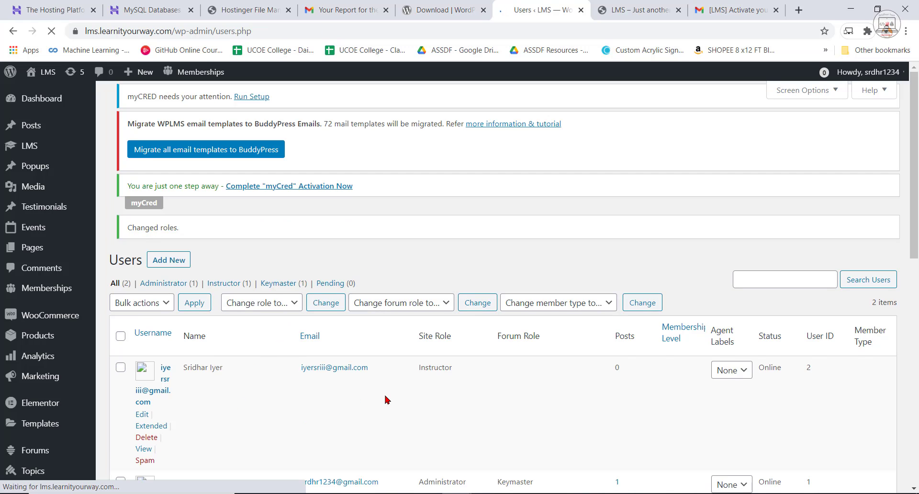
scroll(419, 337, "down", 2)
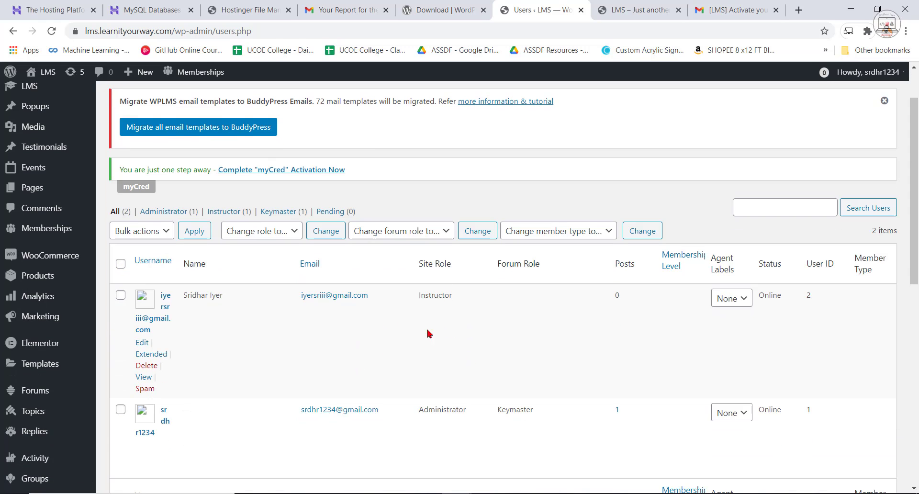
left_click_drag(405, 337, 428, 338)
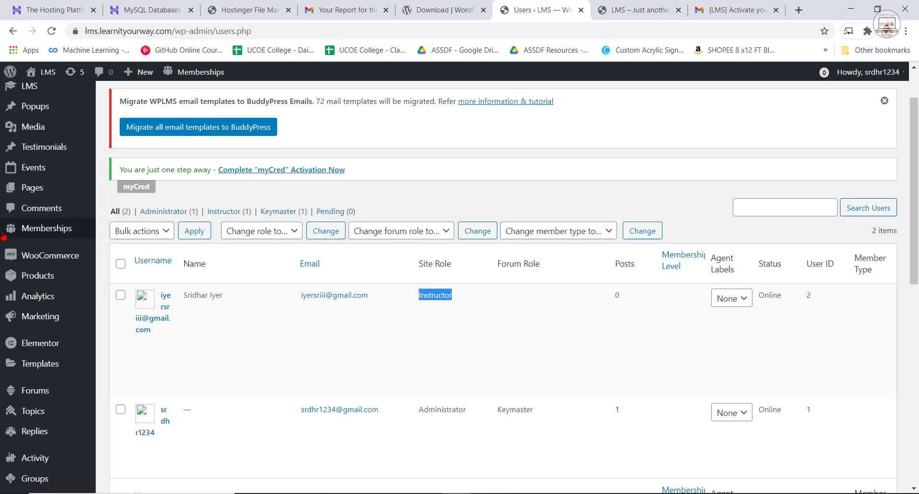
Open the list of all site pages and look through the existing pages.
scroll(43, 228, "up", 1)
mouse_move(38, 199)
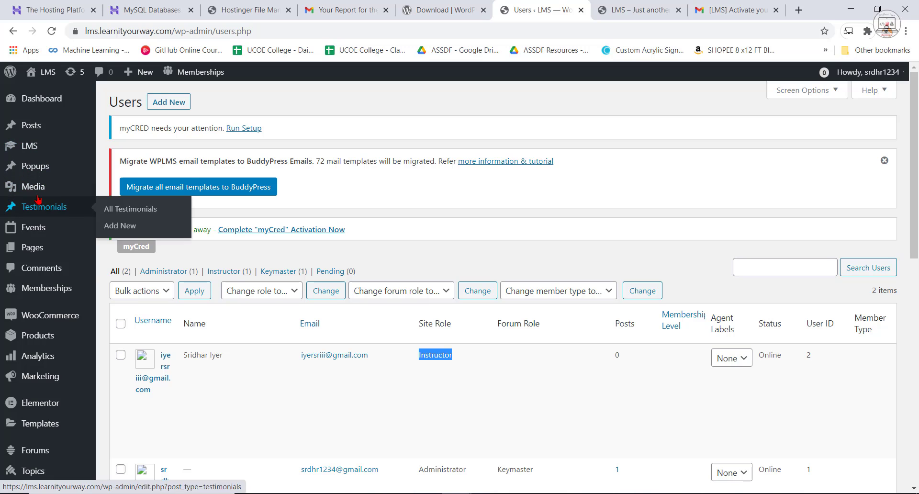
left_click(33, 247)
scroll(299, 377, "down", 10)
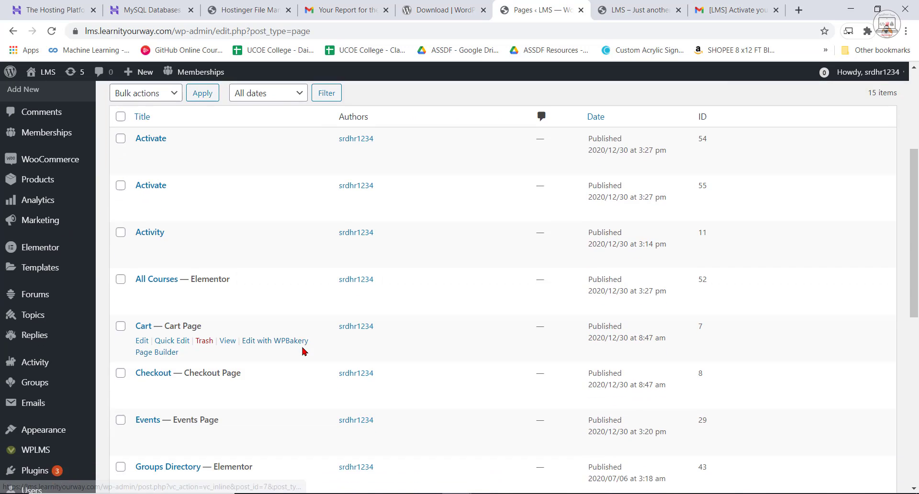
scroll(335, 361, "up", 4)
scroll(331, 357, "up", 2)
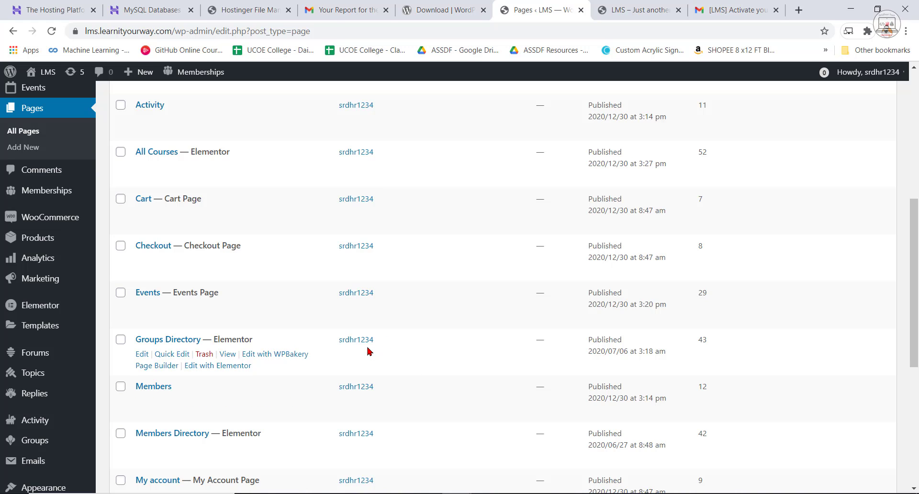
scroll(354, 347, "up", 5)
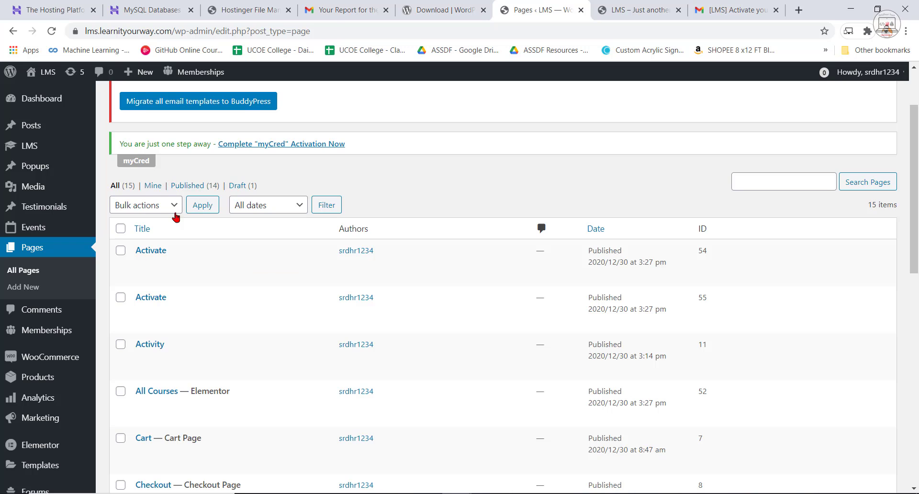
scroll(176, 218, "up", 3)
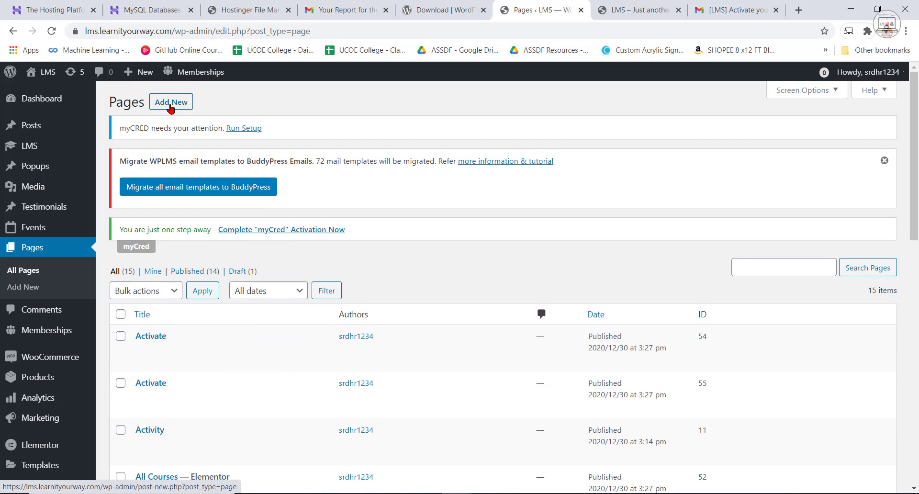
Create a new page titled Home and publish it.
left_click(171, 102)
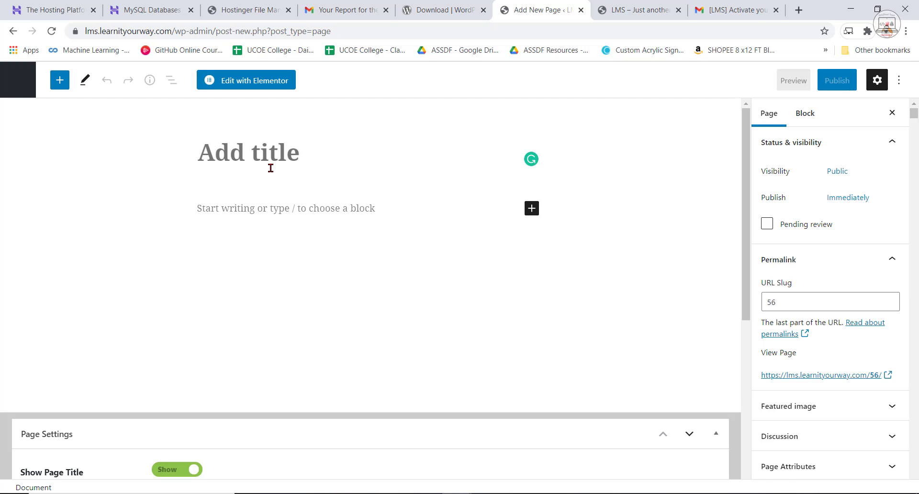
type("Home")
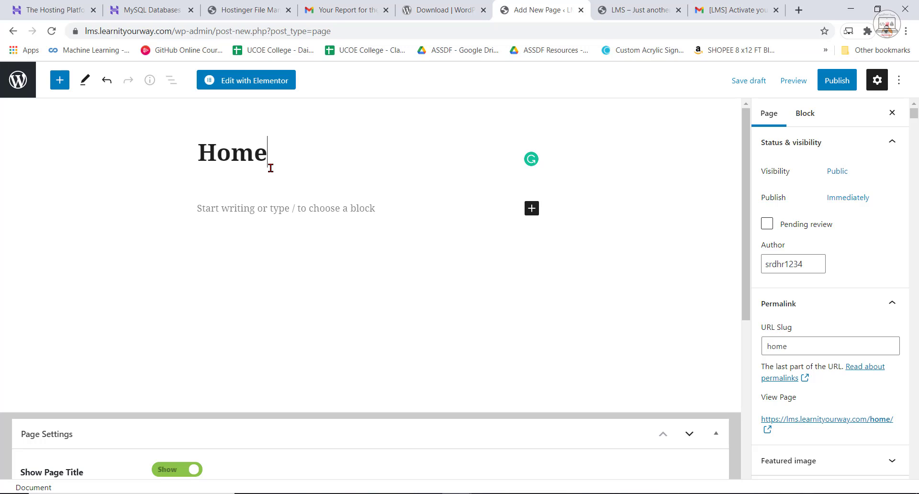
scroll(651, 284, "down", 2)
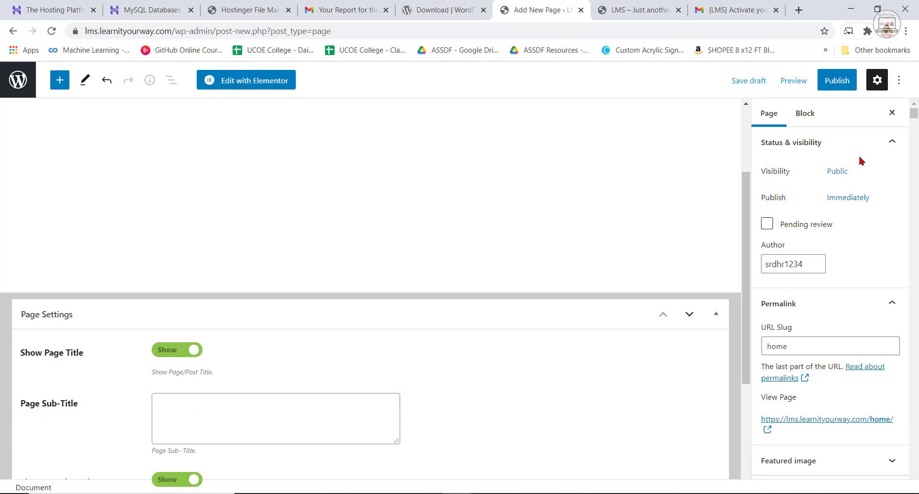
left_click(838, 80)
left_click(796, 80)
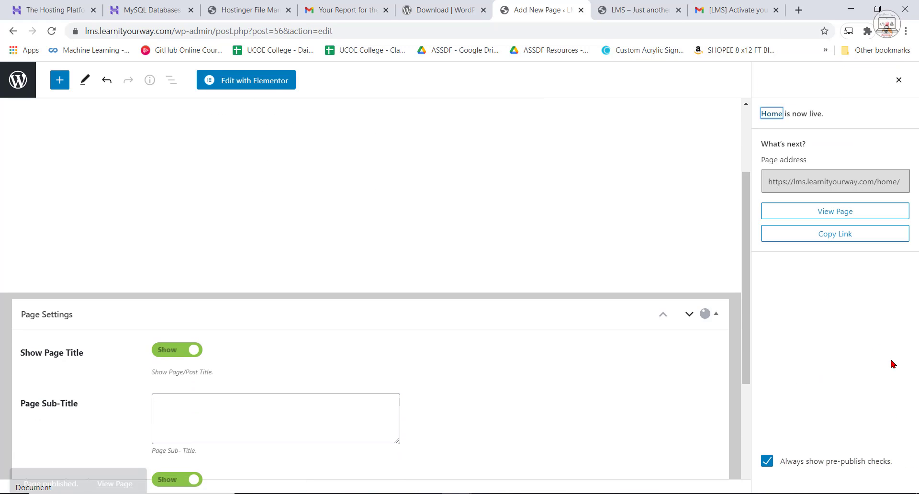
View the published Home page in a new browser tab and highlight its web address.
right_click(113, 455)
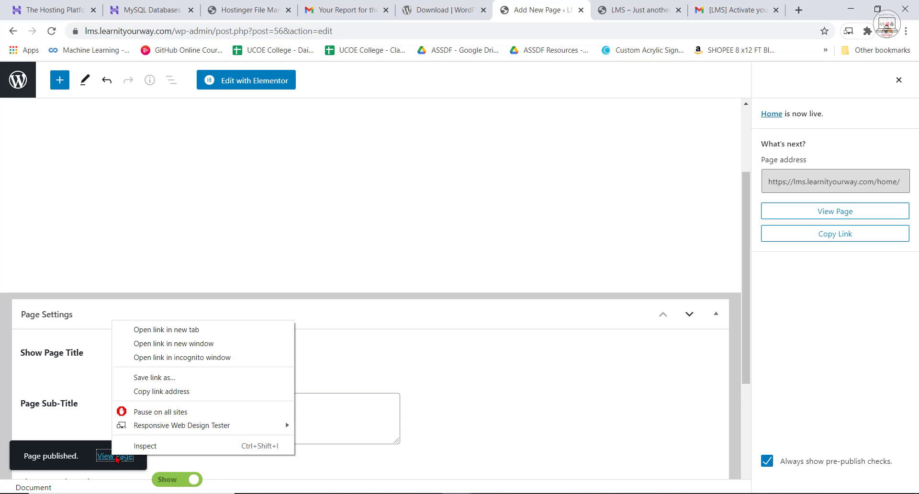
left_click(157, 330)
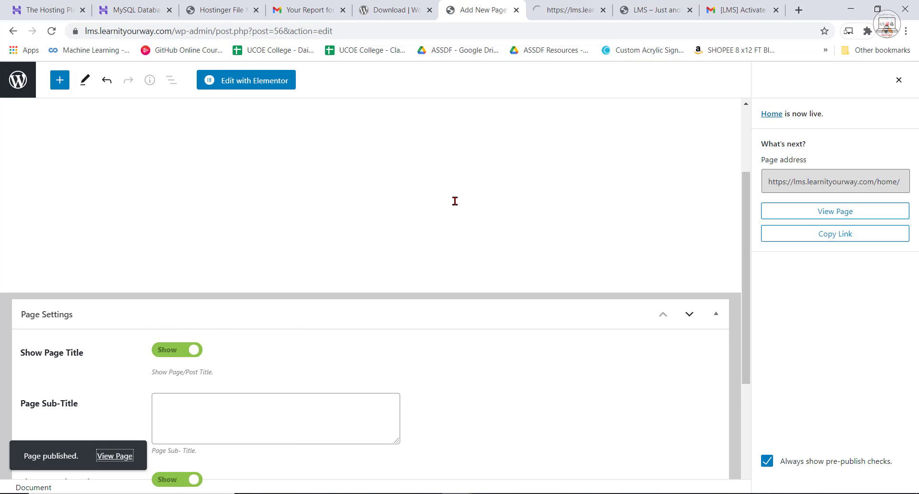
key("ctrl+Tab")
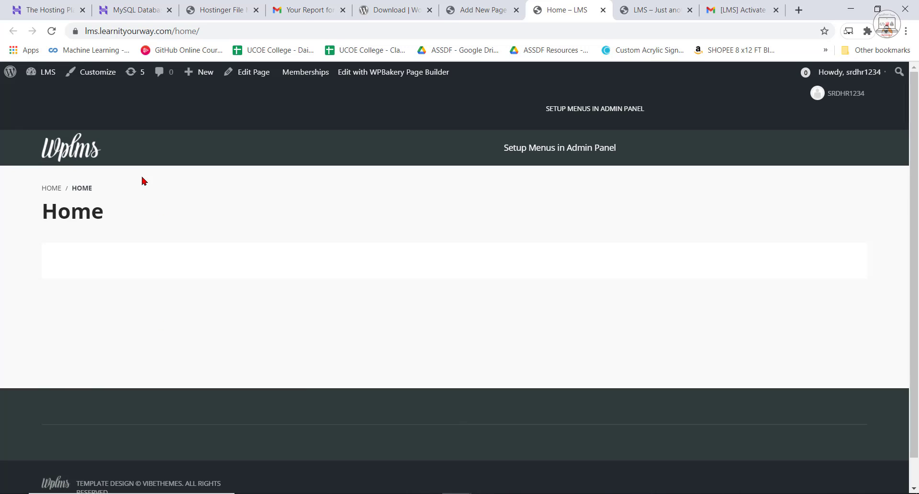
left_click_drag(214, 31, 85, 31)
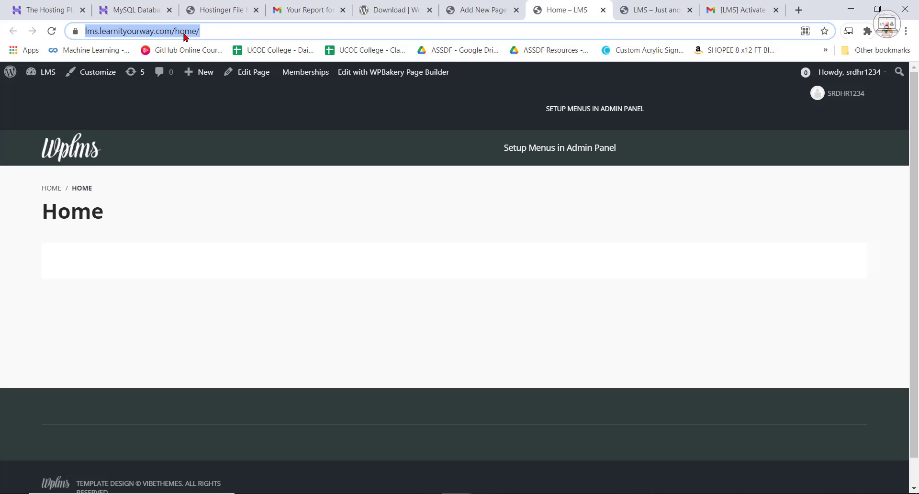
Highlight only the domain part, lms.learnityourway.com, in the Home page's web address.
left_click(211, 31)
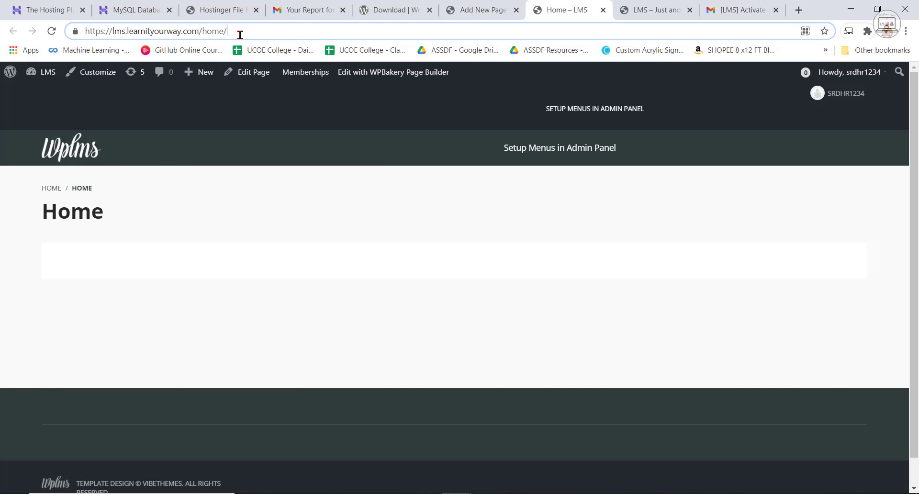
left_click_drag(197, 32, 113, 33)
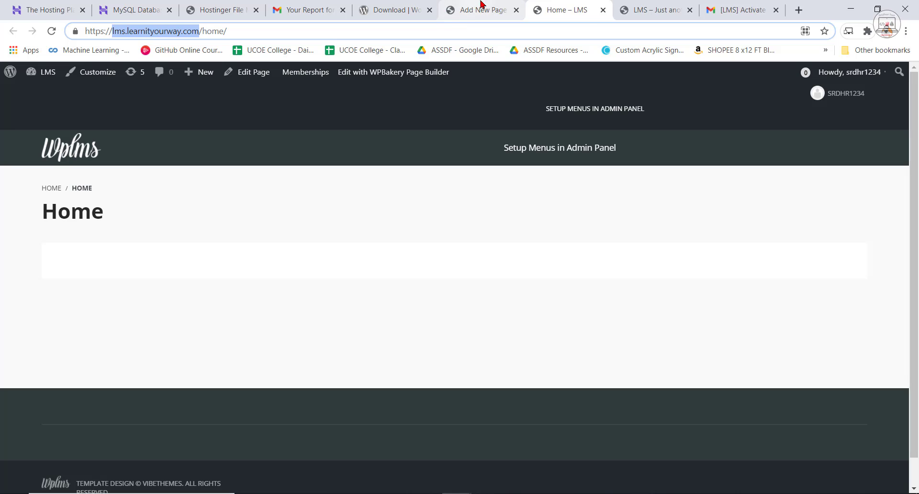
In the WordPress Reading settings, make the homepage display a static page, choose Home as the homepage, and save the changes.
left_click(495, 5)
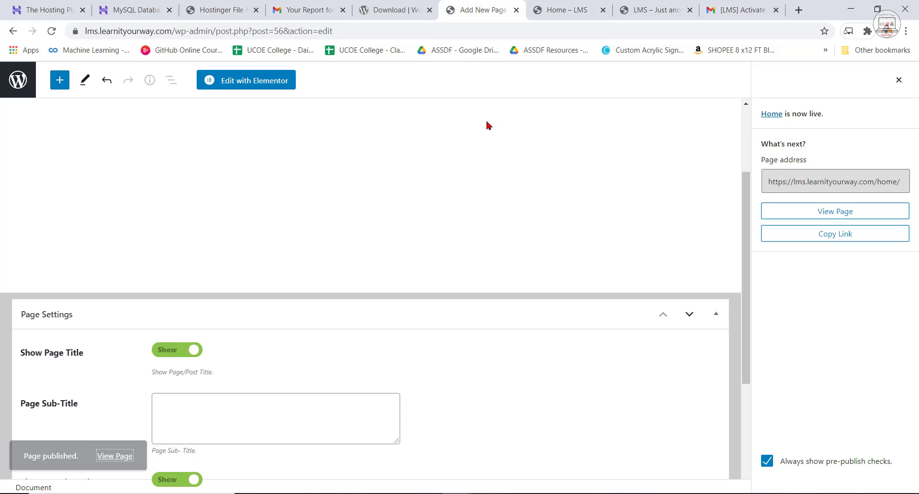
left_click(13, 34)
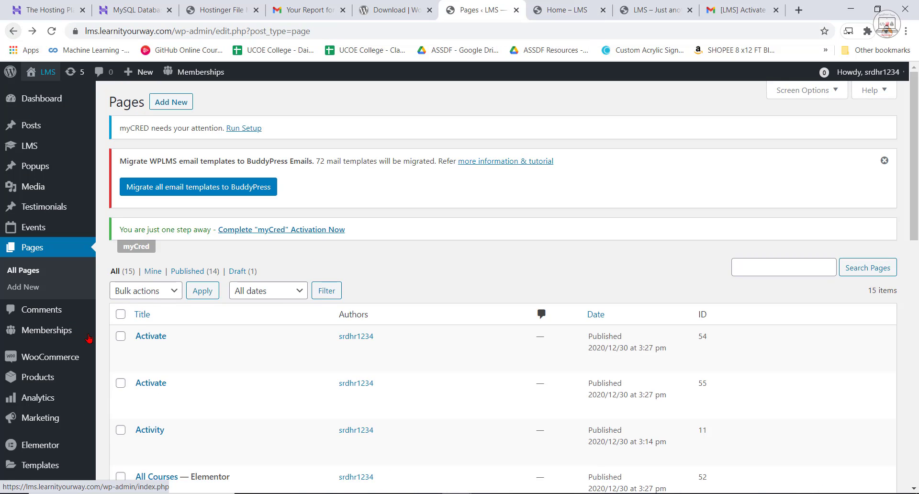
scroll(32, 488, "down", 13)
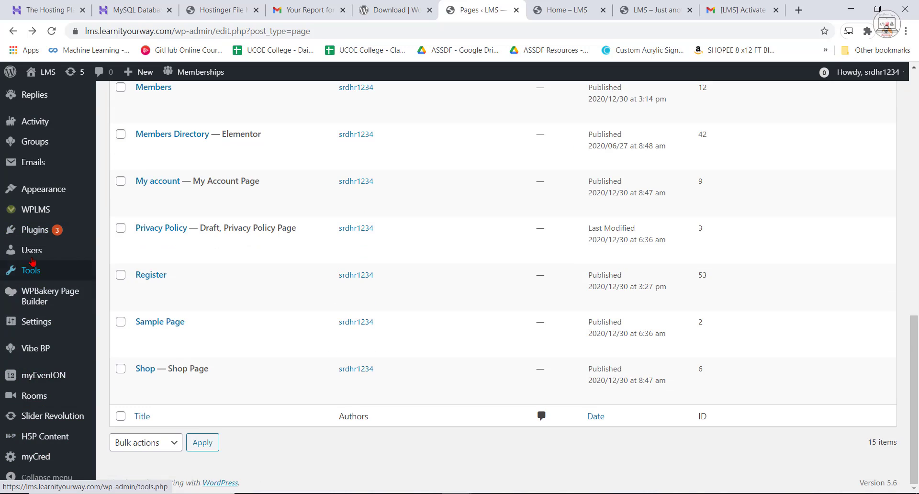
mouse_move(35, 328)
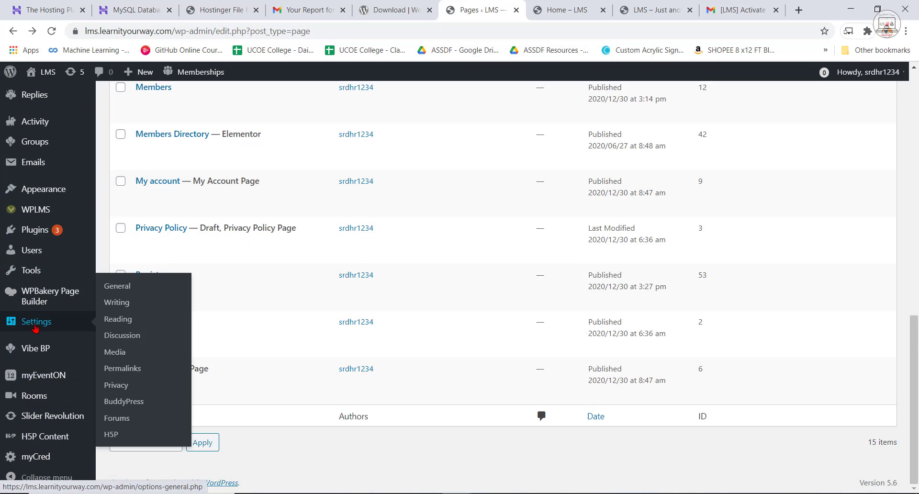
left_click(124, 320)
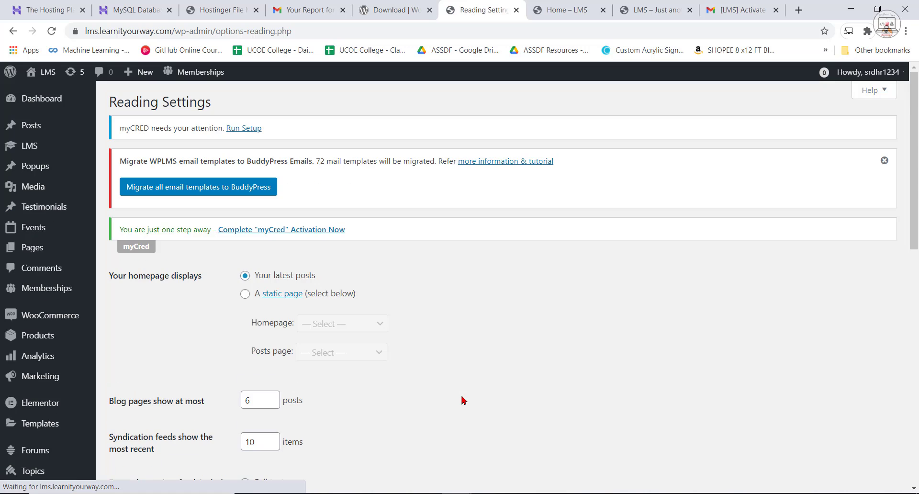
scroll(498, 433, "down", 1)
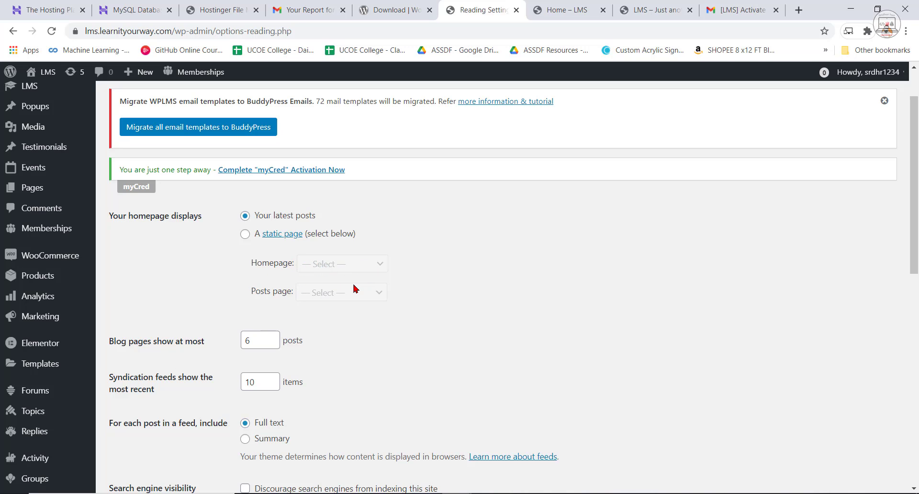
left_click(245, 234)
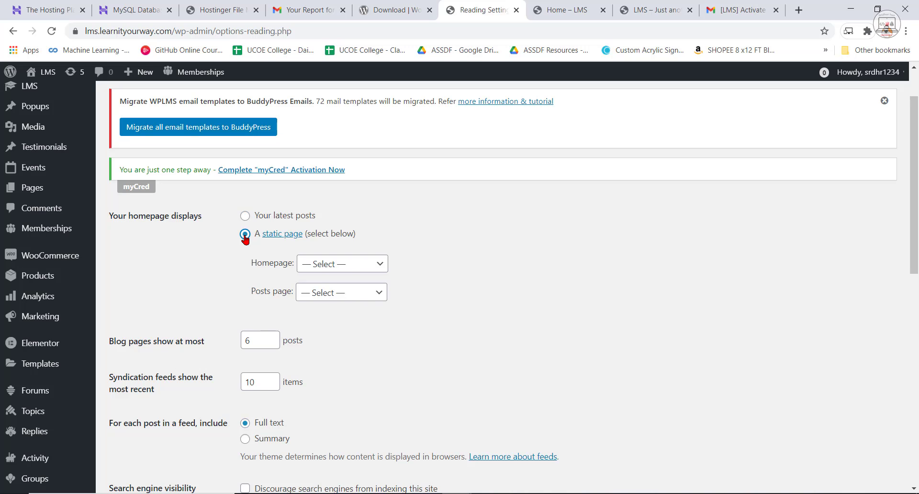
left_click(343, 265)
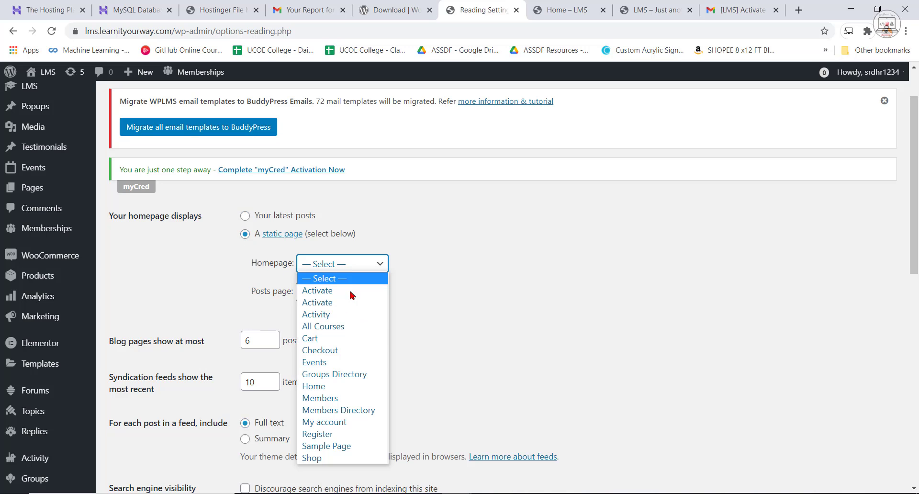
left_click(335, 390)
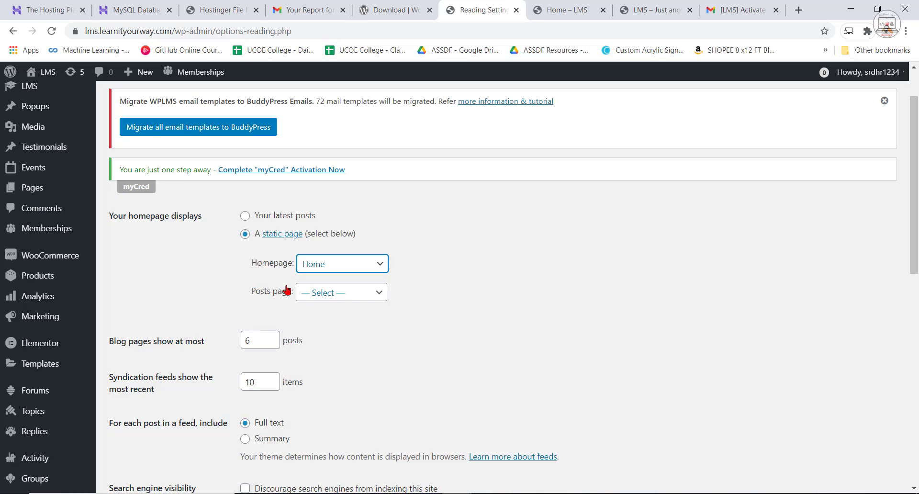
scroll(285, 290, "down", 5)
left_click(139, 309)
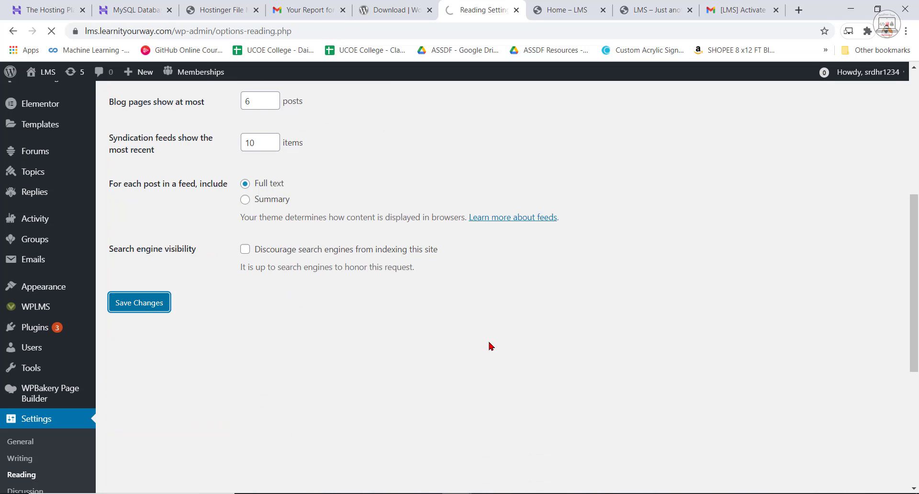
Reload the opened Home page and check its web address and contents as the site's front page.
left_click(552, 8)
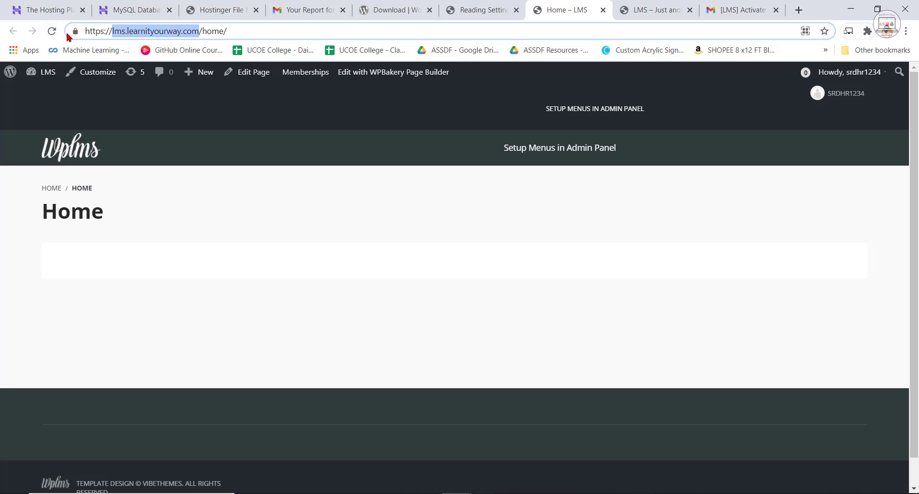
left_click(52, 31)
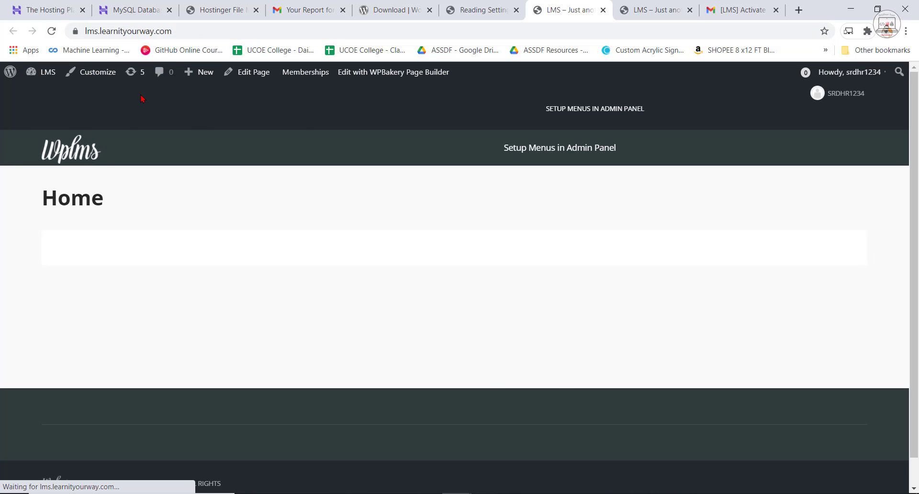
left_click(175, 31)
left_click(200, 30)
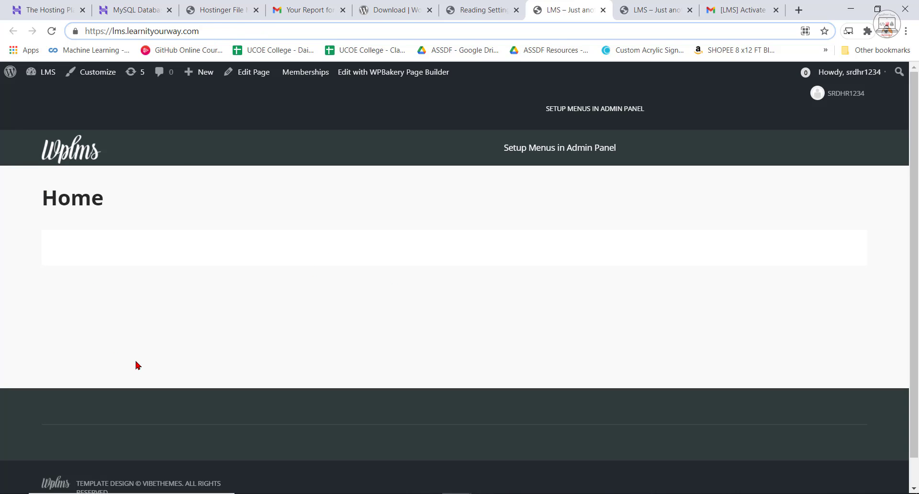
scroll(389, 410, "down", 1)
scroll(424, 435, "up", 1)
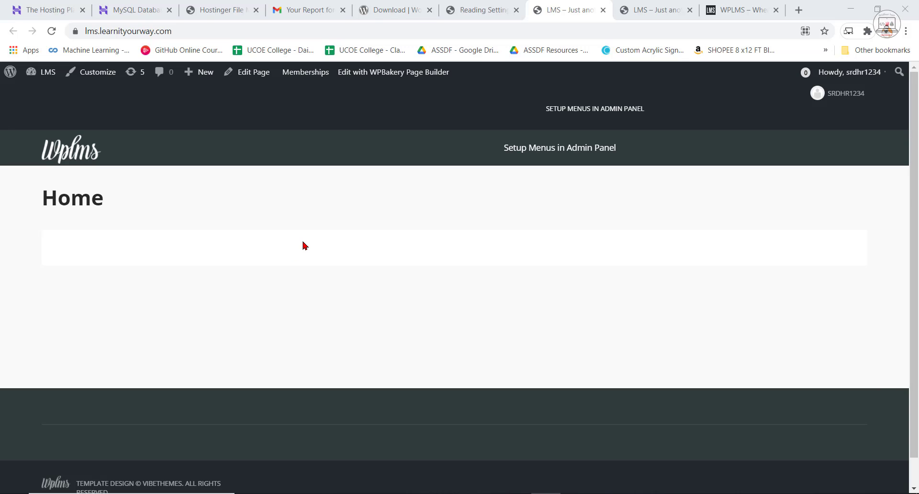
Compare the new site's front page with the finished WPLMS example site at localhost/mywebsites/wplms.
left_click(735, 8)
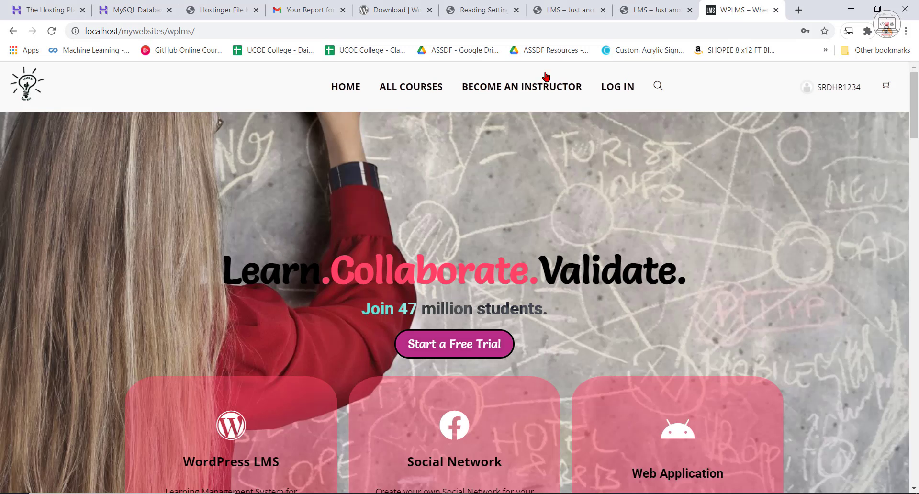
left_click(577, 5)
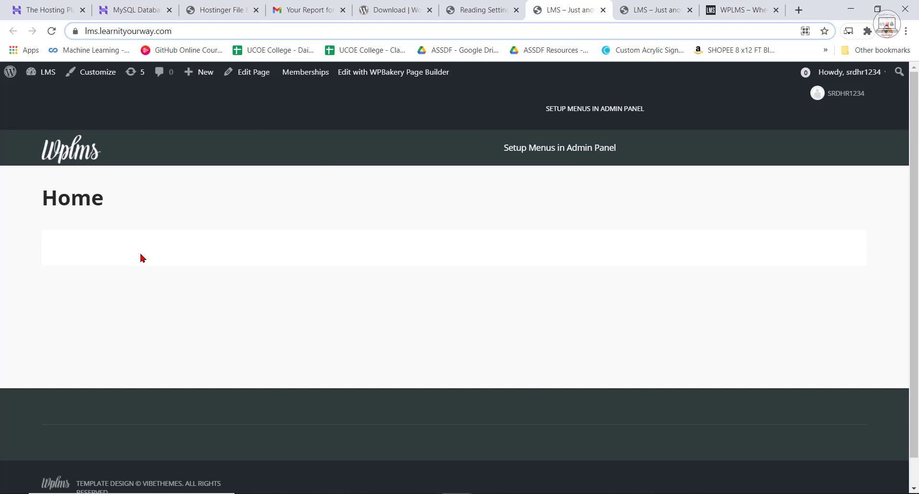
left_click(714, 5)
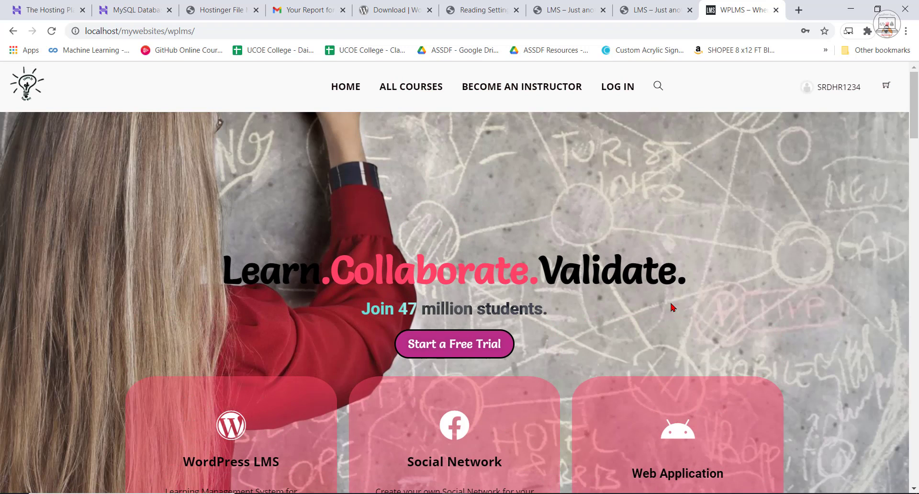
Search the plugins available to add in the site admin for elementor and update the Elementor Website Builder plugin.
left_click(542, 2)
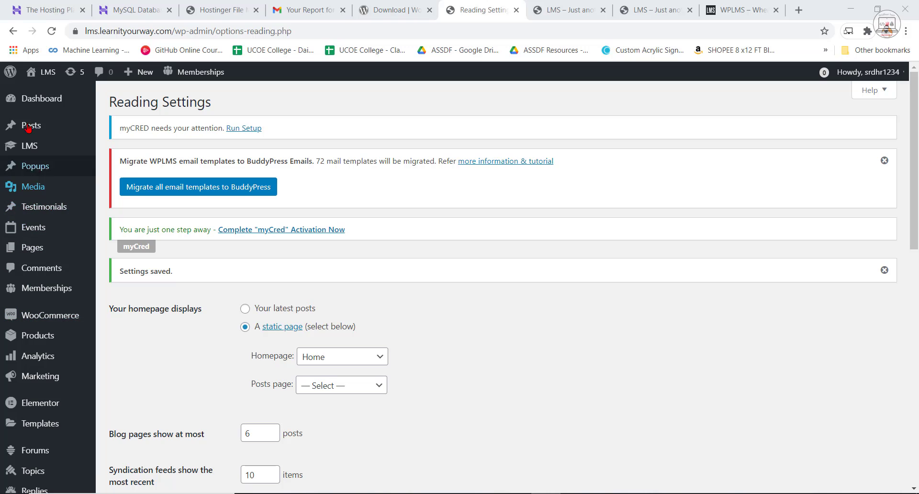
scroll(36, 431, "down", 2)
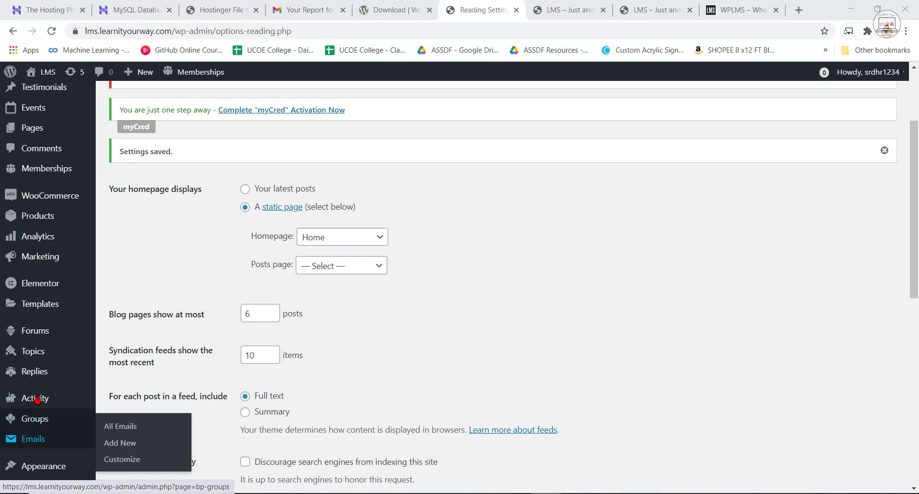
scroll(36, 398, "down", 3)
mouse_move(78, 389)
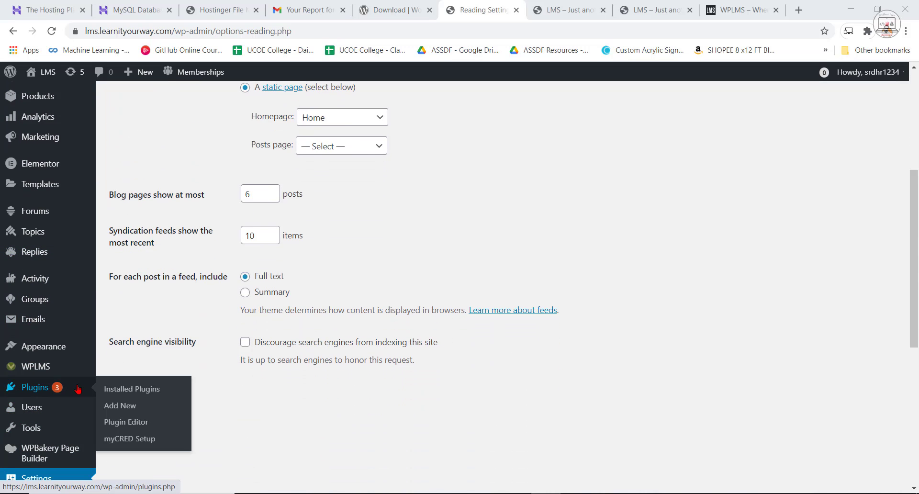
left_click(119, 406)
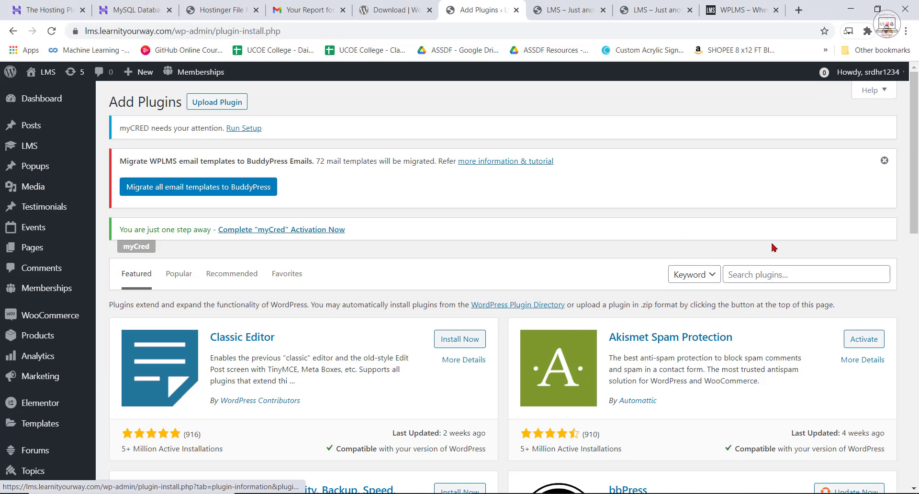
left_click(780, 273)
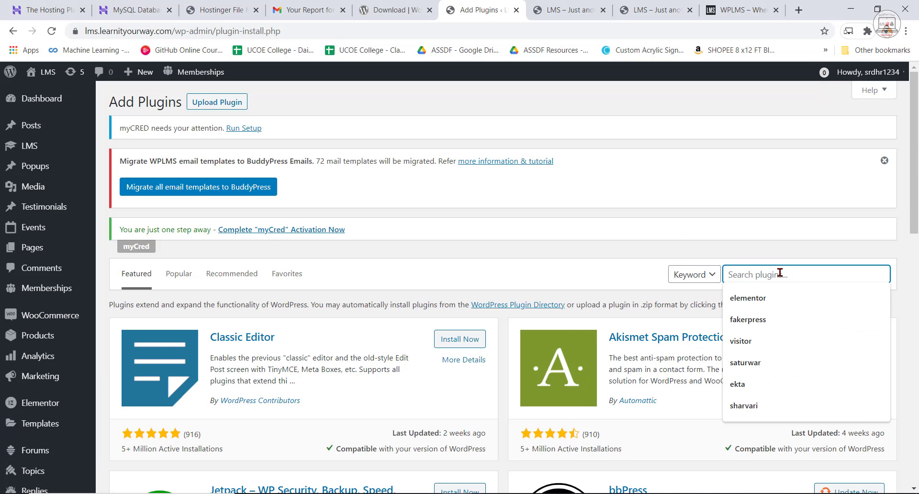
left_click(748, 298)
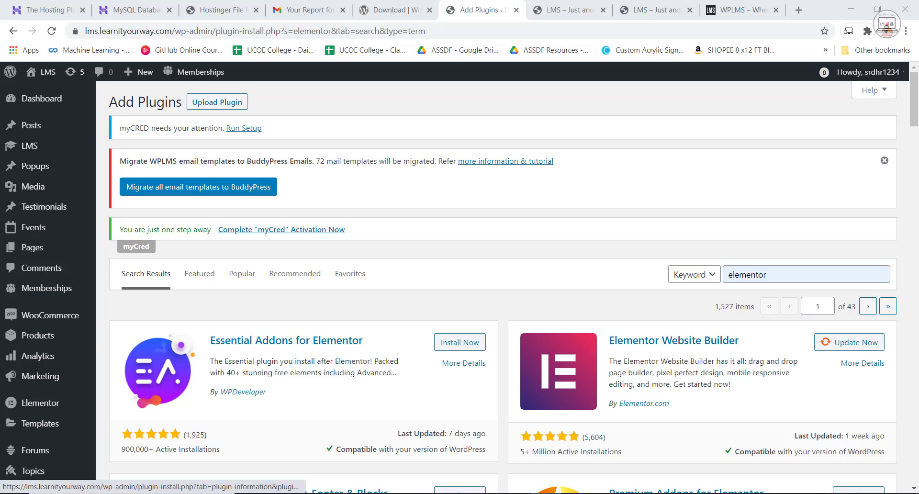
mouse_move(33, 406)
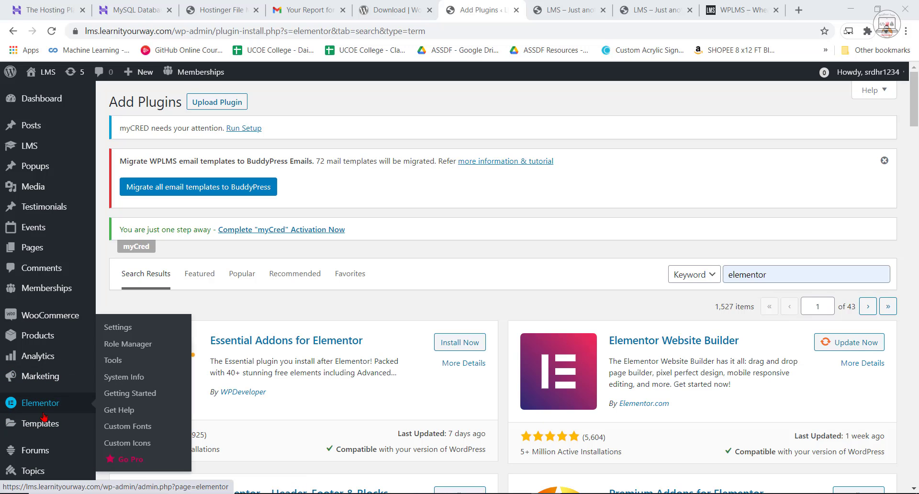
left_click(844, 345)
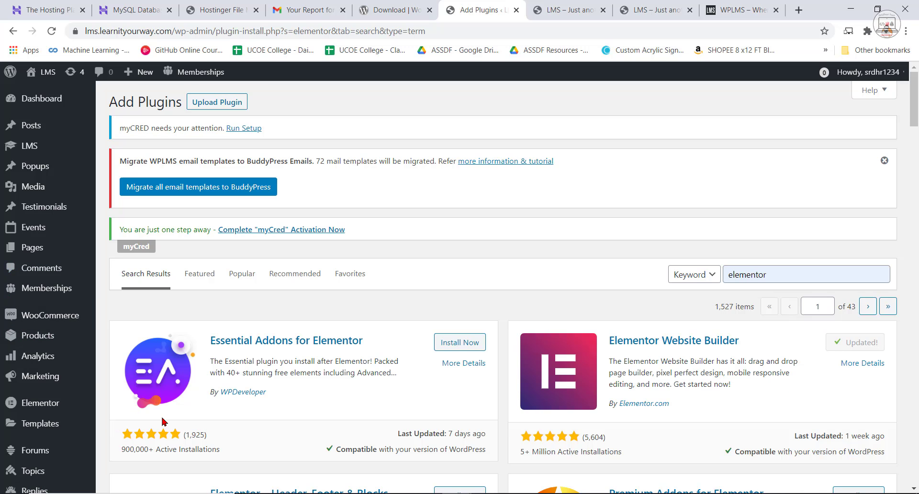
Upload the elementor-pro-3.0.8-sb0ov2 (3) ZIP file from the Desktop as a new plugin and go to the dashboard home.
scroll(33, 402, "down", 2)
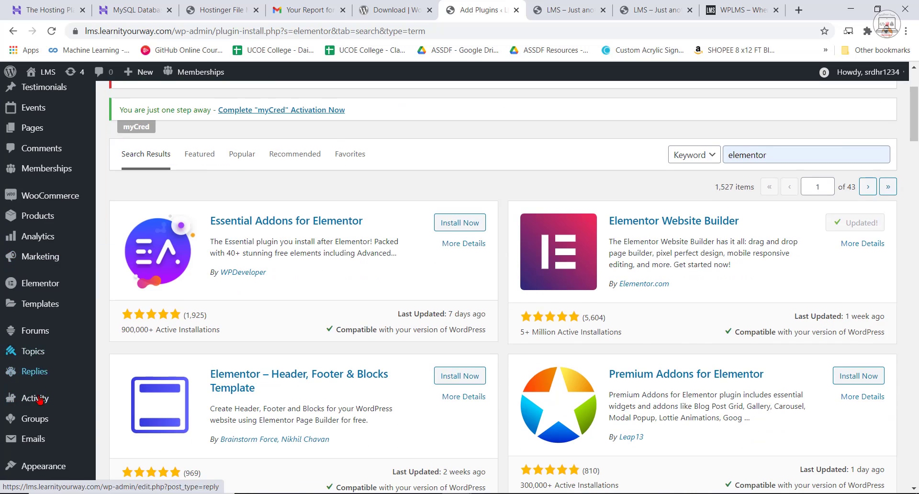
scroll(38, 400, "down", 2)
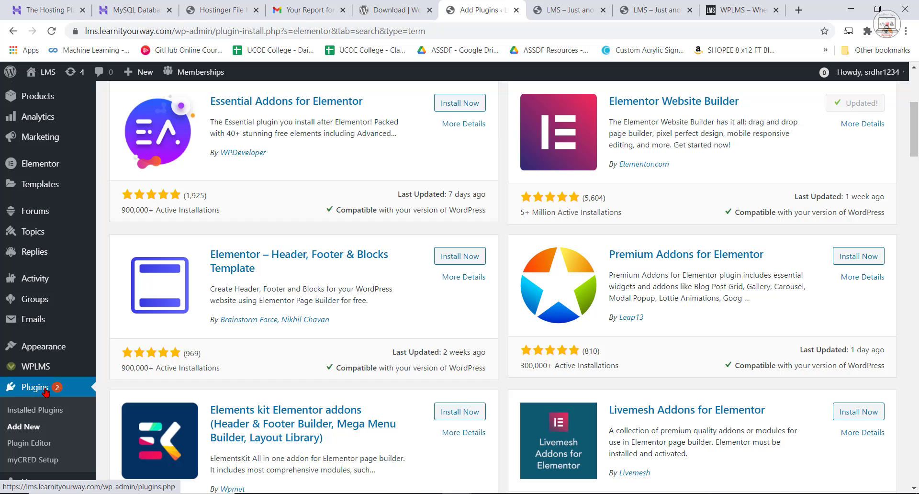
left_click(38, 427)
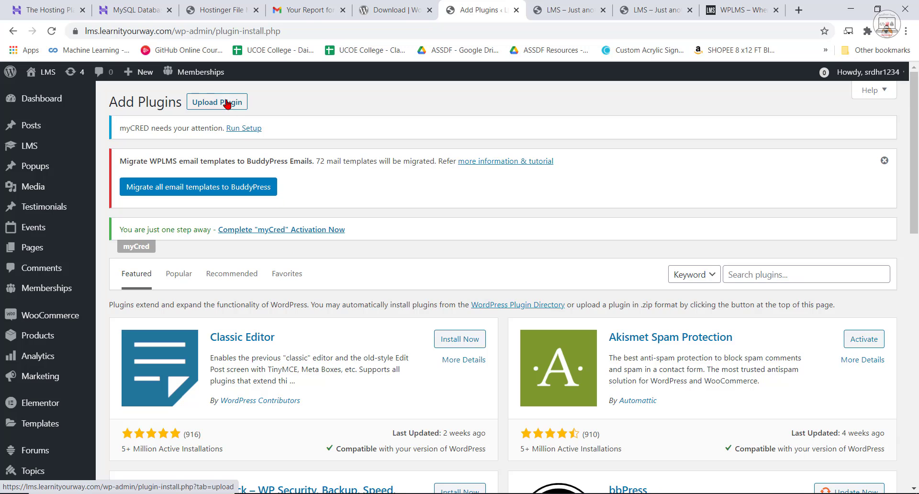
left_click(227, 104)
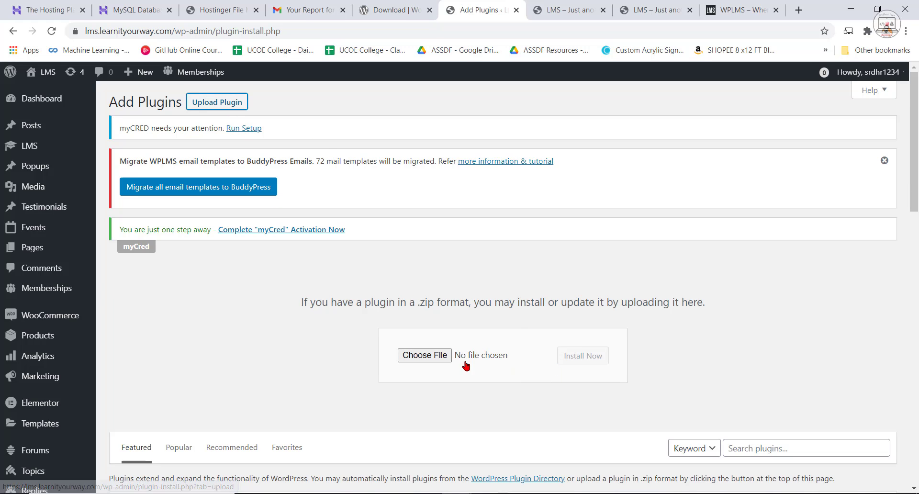
left_click(427, 355)
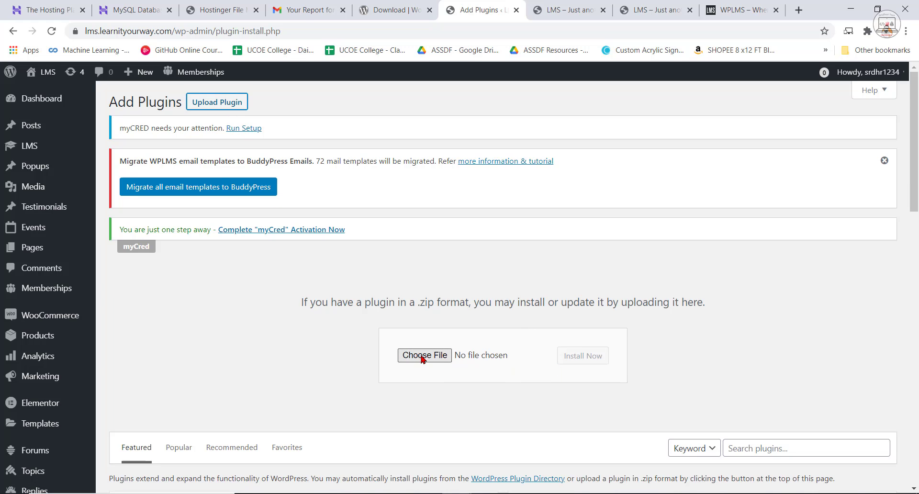
left_click(541, 211)
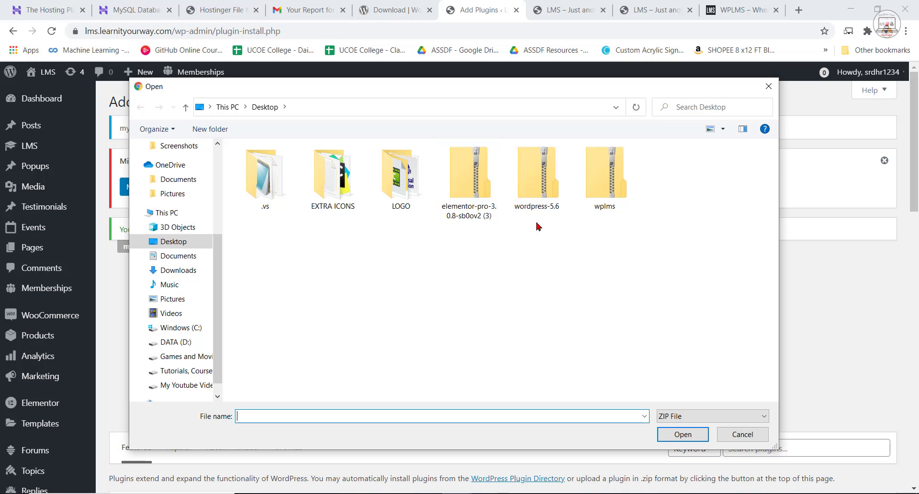
left_click(488, 206)
left_click(677, 434)
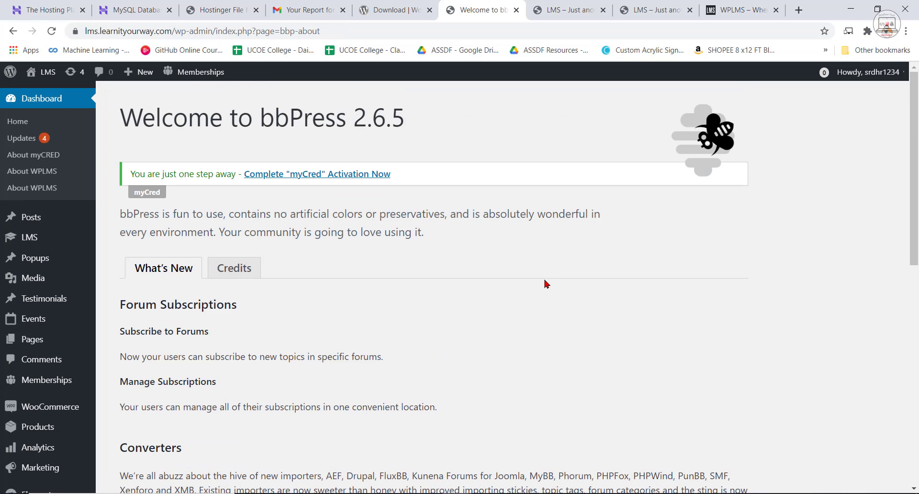
left_click(31, 98)
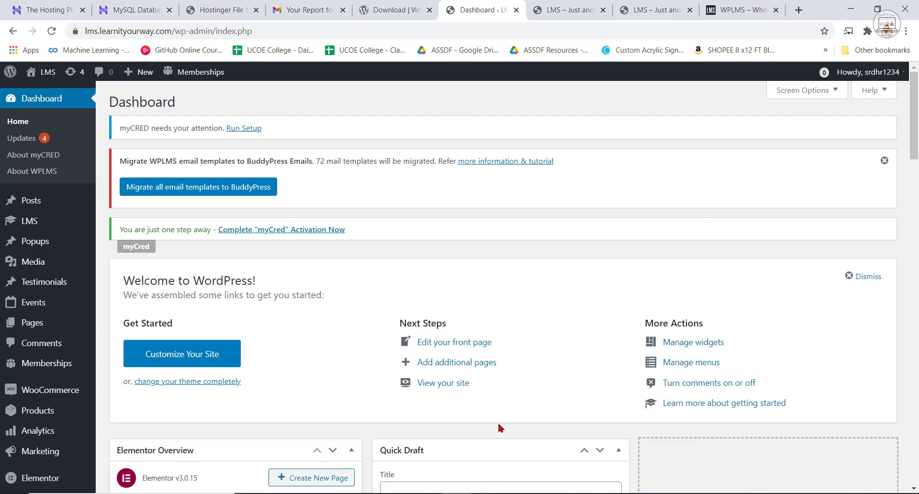
Reload the lms.learnityourway.com front page and open its Home page for editing with Elementor.
left_click(584, 8)
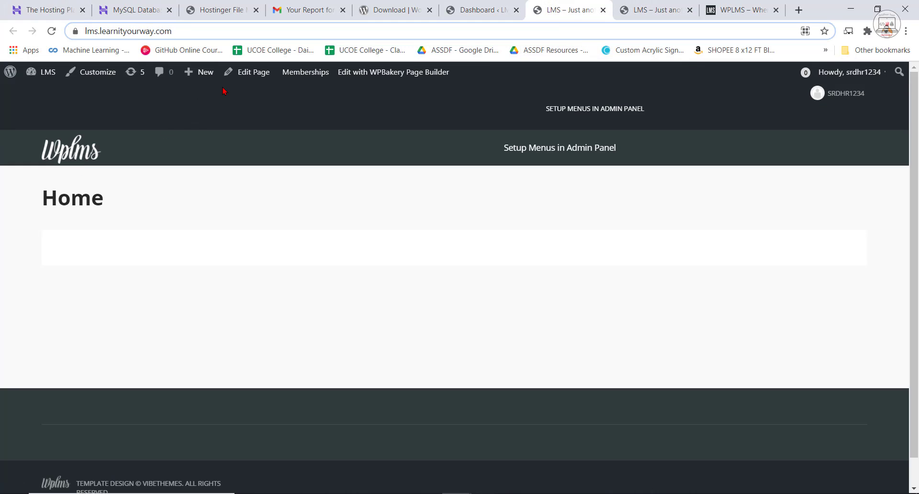
left_click(51, 31)
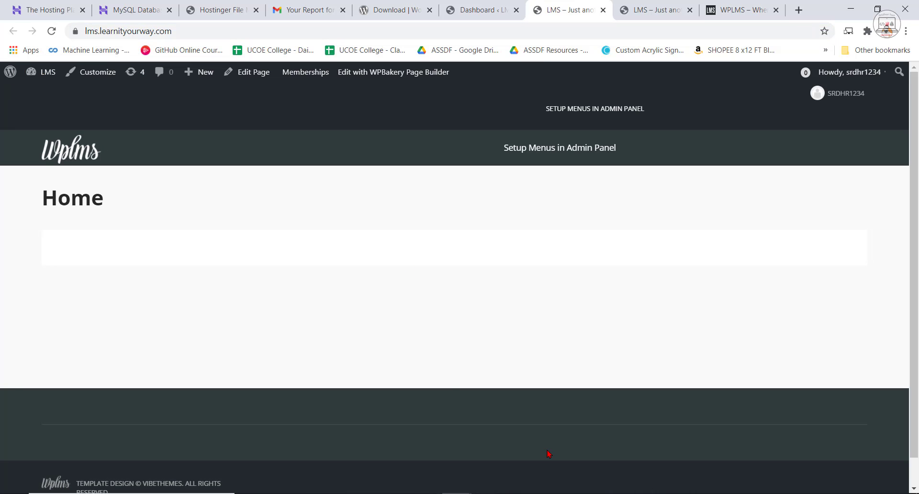
left_click(242, 78)
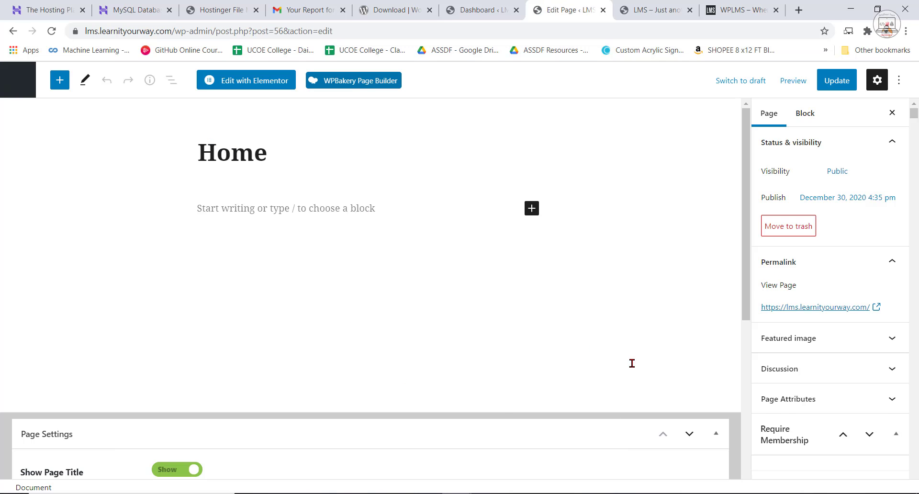
left_click(260, 84)
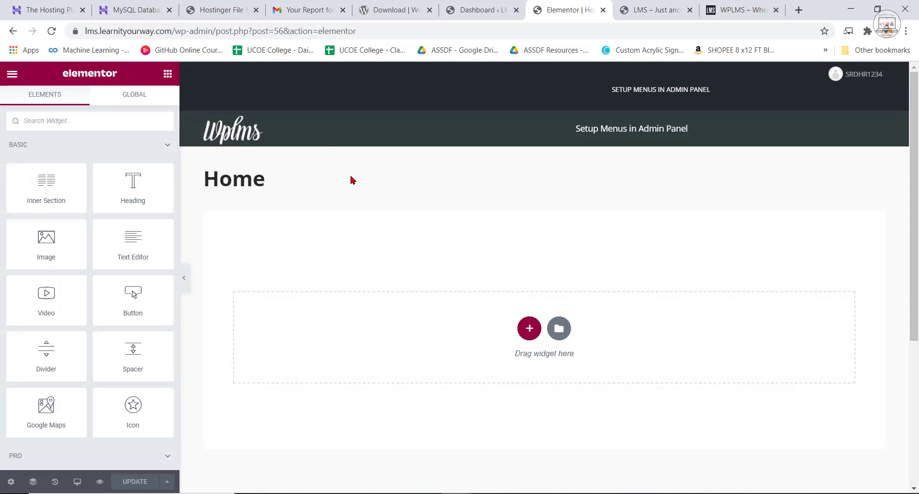
scroll(660, 320, "down", 1)
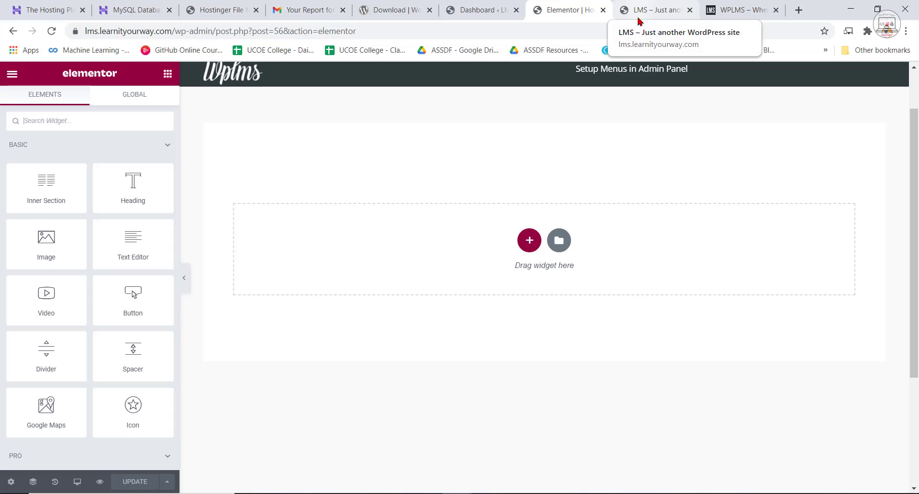
Place the LMS site's page ahead of the Elementor editor among the open pages and view the example site at localhost/mywebsites/wplms.
left_click(650, 11)
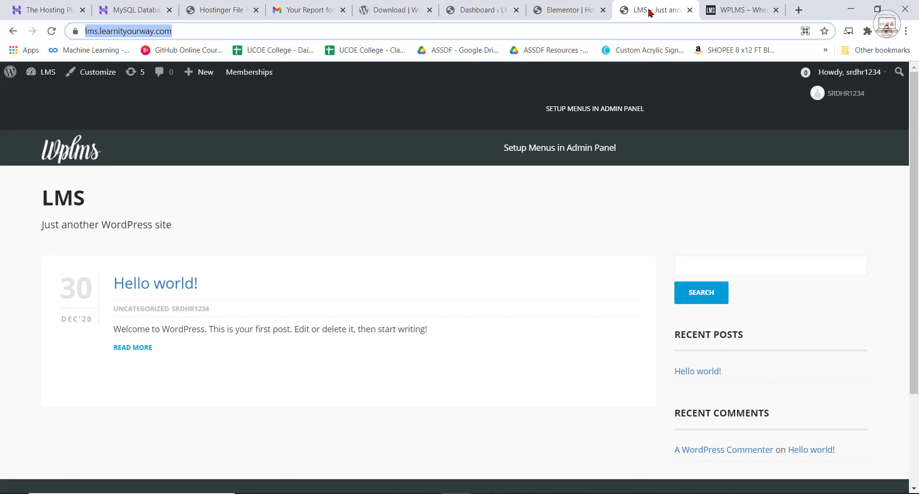
left_click(738, 10)
left_click_drag(630, 9, 544, 10)
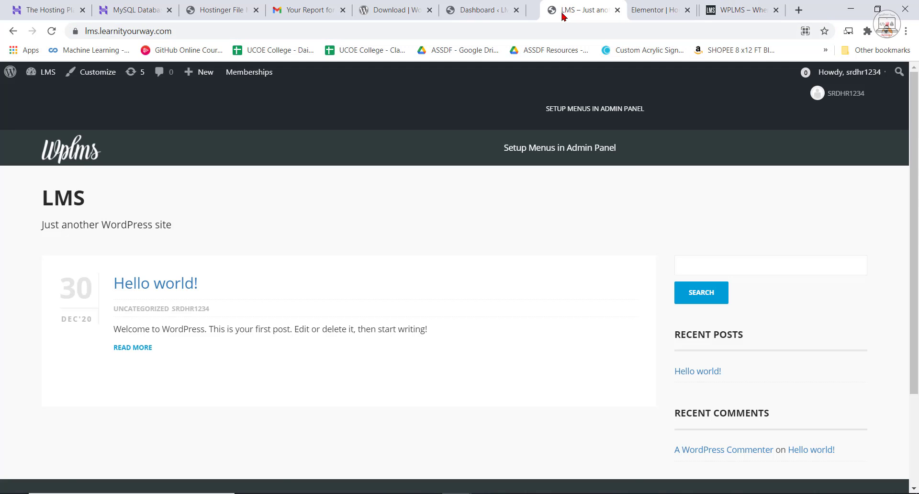
left_click(739, 9)
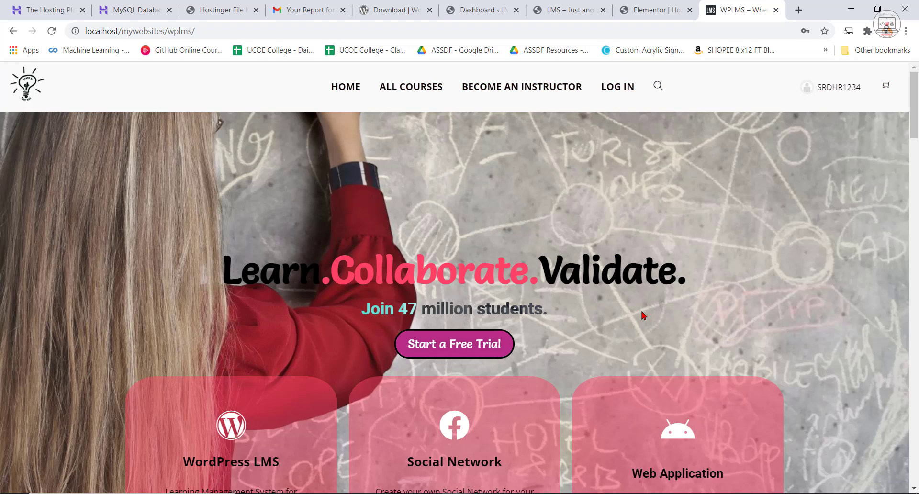
scroll(644, 314, "down", 5)
scroll(656, 320, "up", 2)
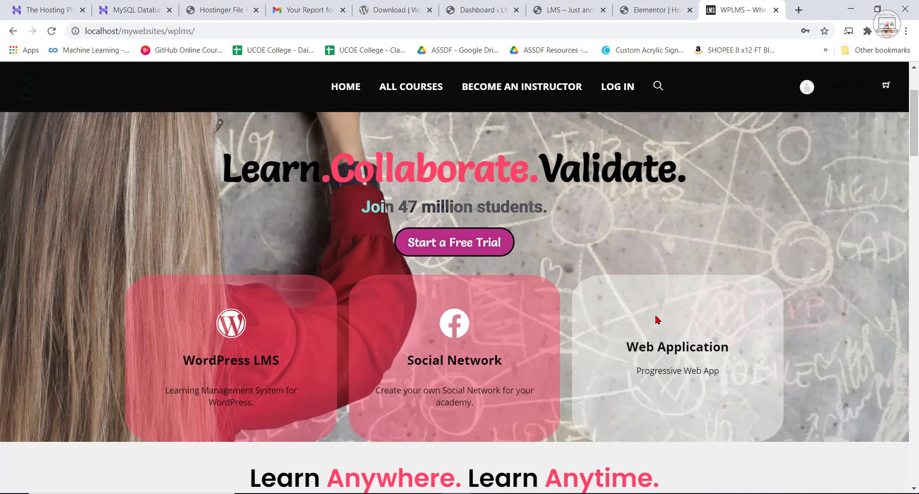
scroll(656, 320, "up", 2)
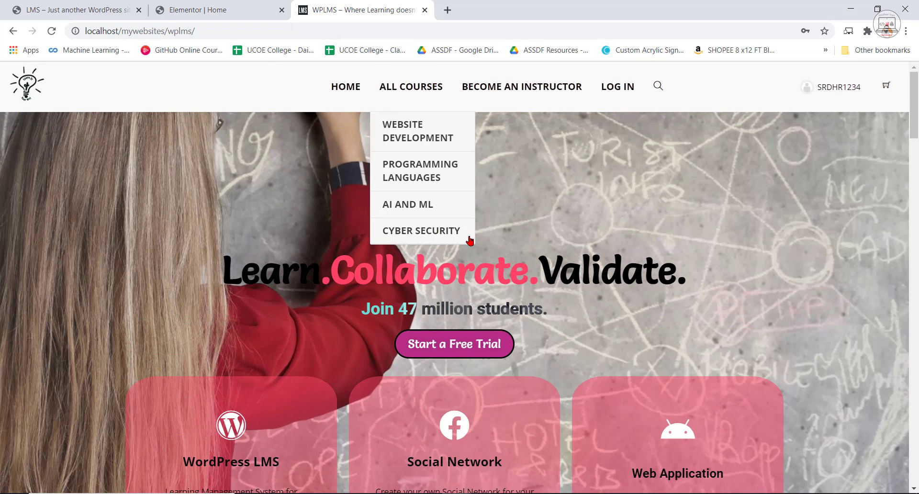
Examine the example home page's header menu, its colour change on scrolling, the hero area and the statistics section.
scroll(608, 211, "down", 3)
scroll(593, 212, "up", 4)
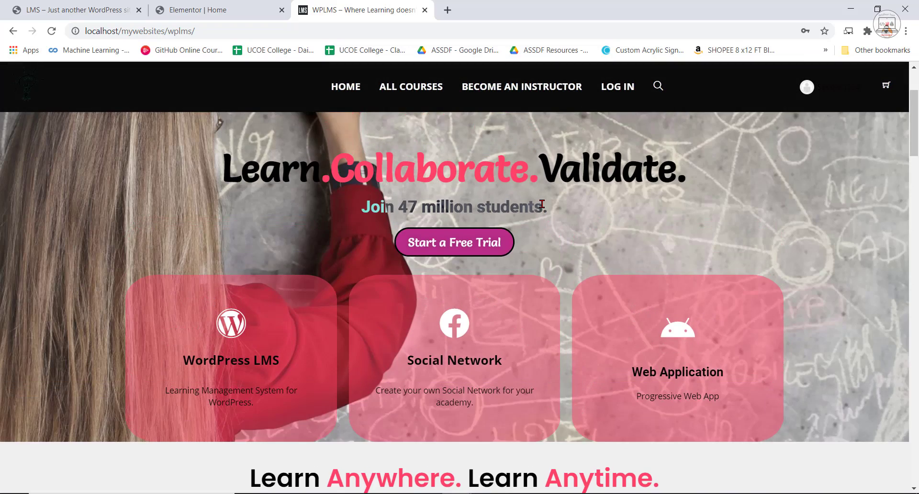
scroll(499, 156, "down", 2)
scroll(523, 175, "down", 10)
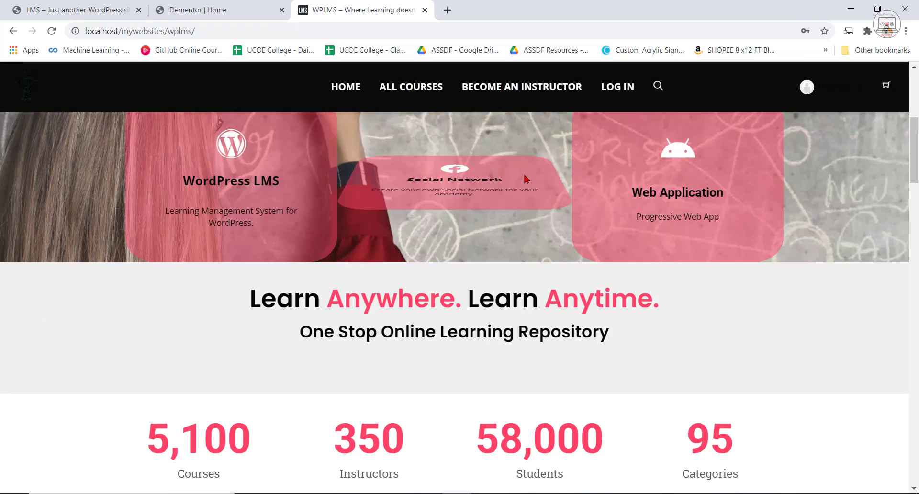
scroll(568, 206, "up", 5)
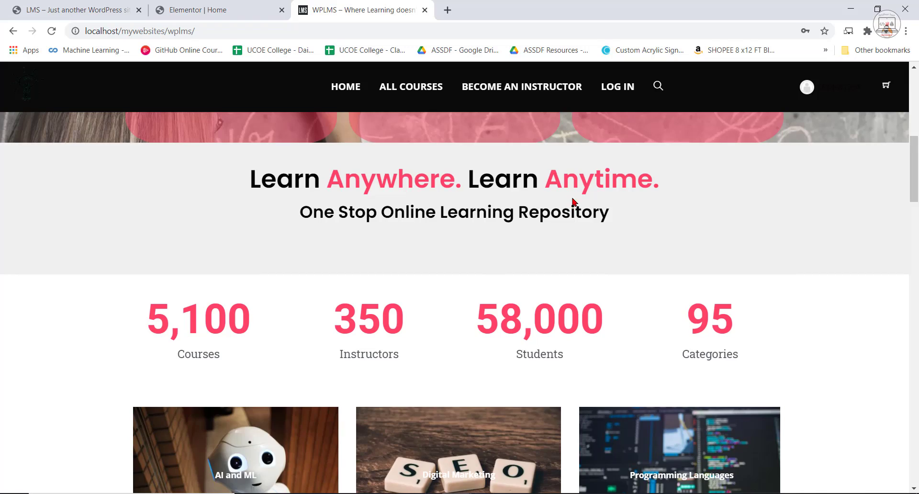
scroll(571, 206, "up", 8)
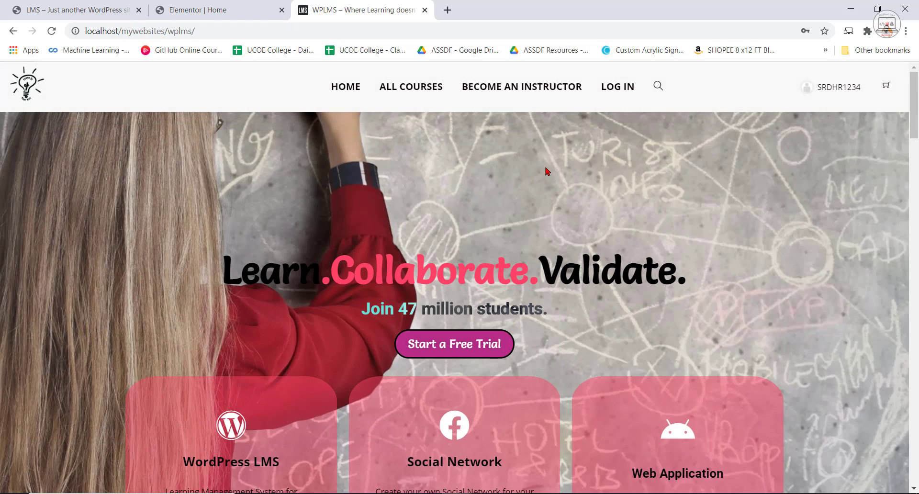
scroll(545, 167, "down", 3)
scroll(546, 167, "down", 1)
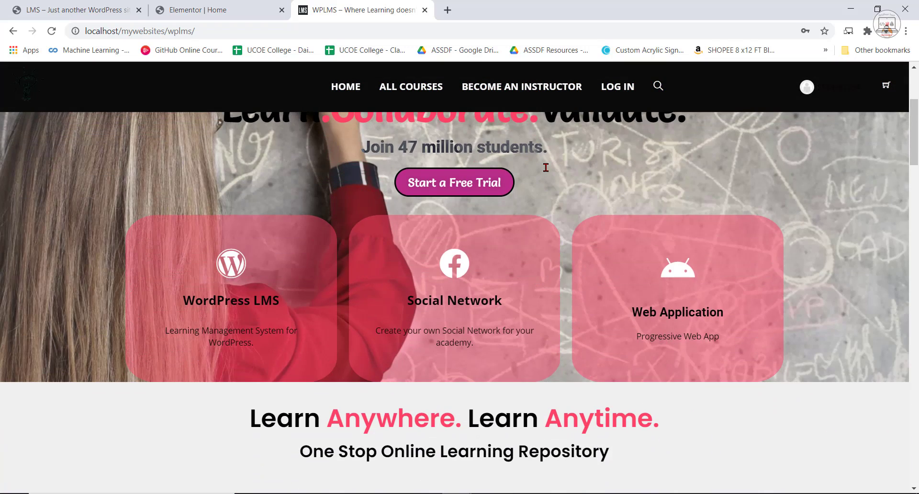
scroll(546, 167, "up", 4)
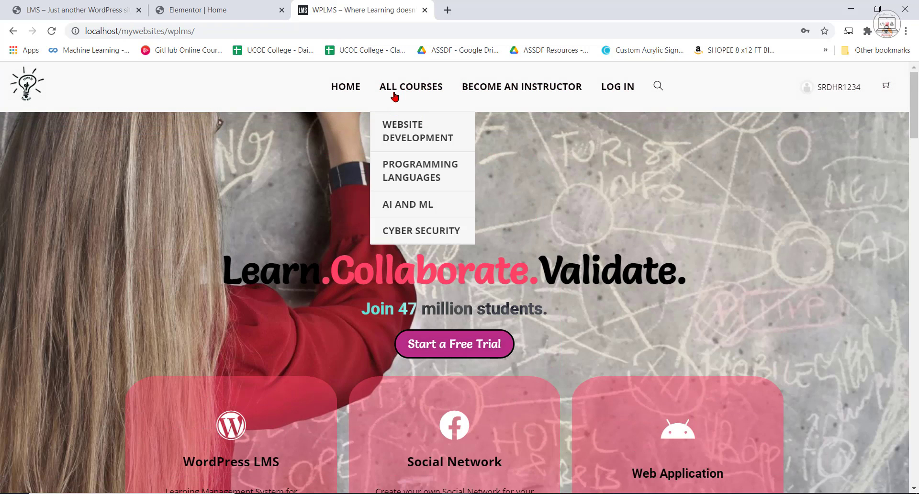
Reload the LMS site's front page, open it in the theme Customizer and check the two menu placeholders in its header.
left_click(89, 5)
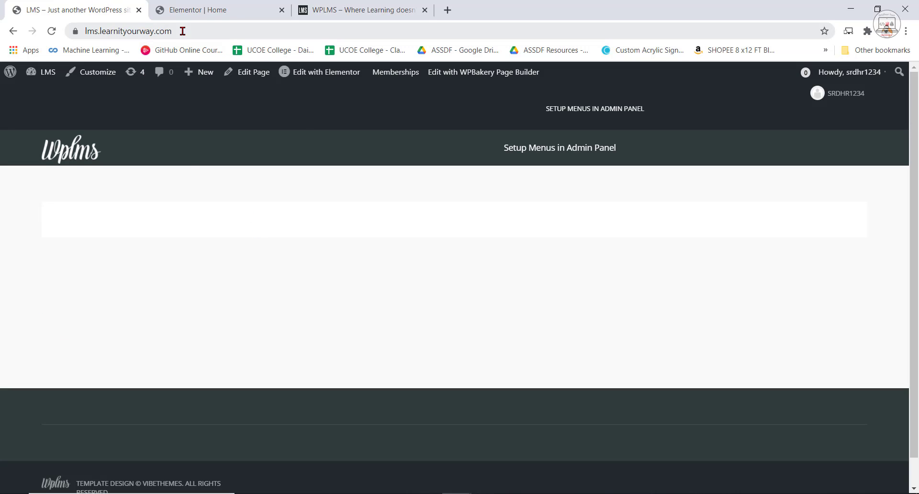
left_click(51, 30)
left_click(92, 74)
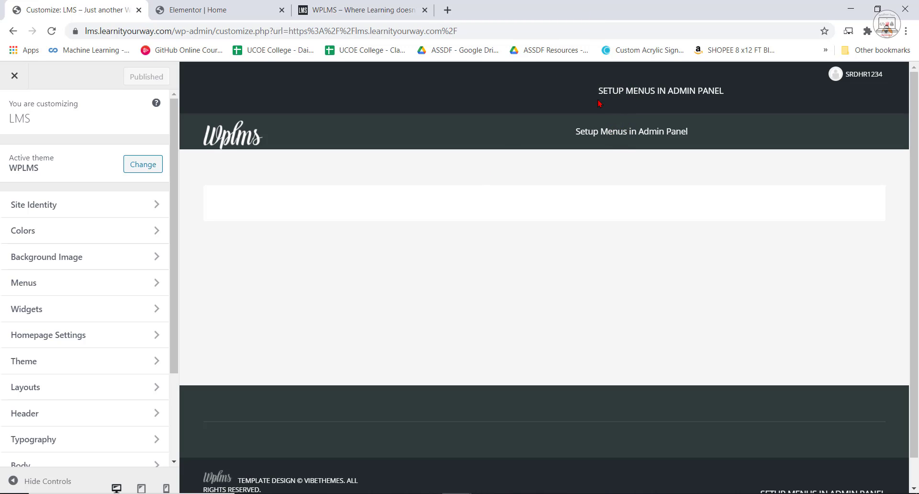
left_click_drag(599, 91, 667, 91)
left_click_drag(574, 132, 688, 130)
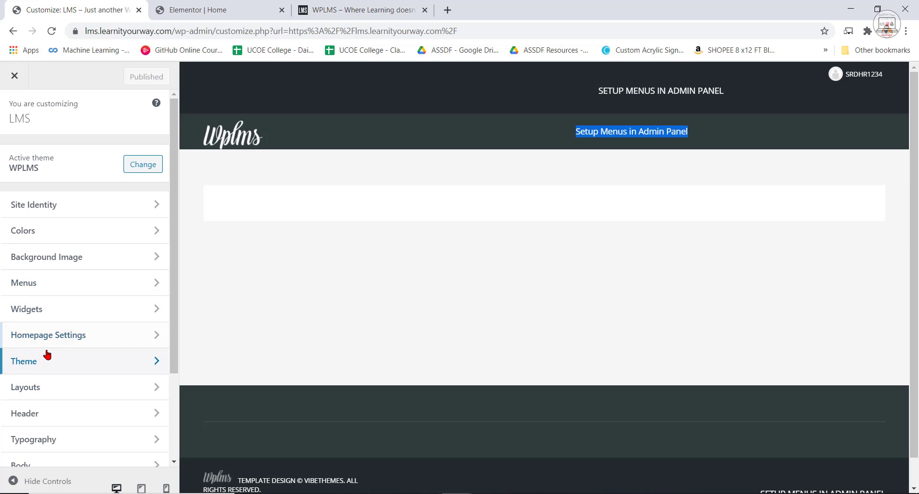
Set the theme's Header Style to Sleek and publish the customization.
scroll(47, 354, "down", 3)
left_click(21, 304)
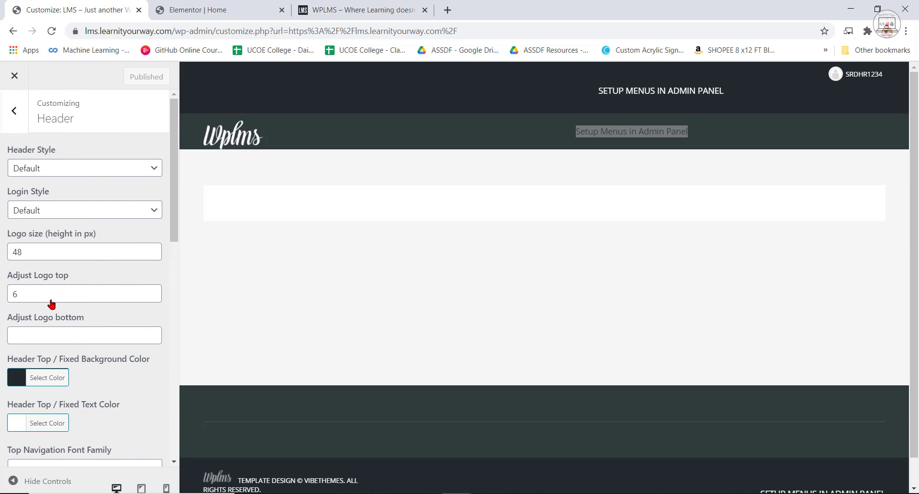
left_click(91, 171)
left_click(51, 205)
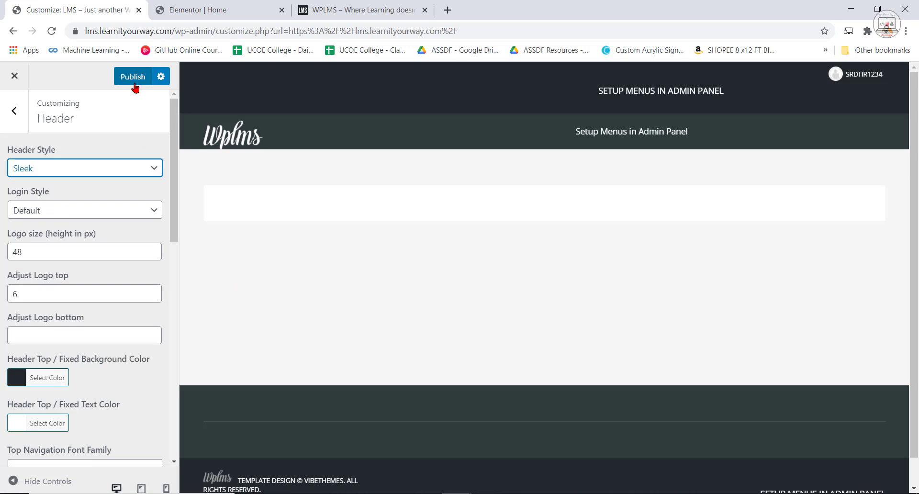
left_click(134, 77)
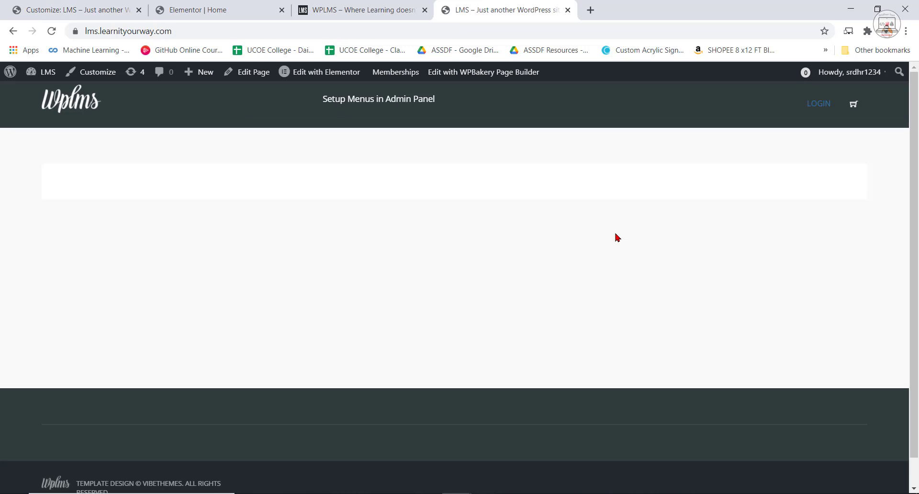
Compare the header on the live front page with the two-row header in the Elementor preview.
scroll(625, 238, "down", 1)
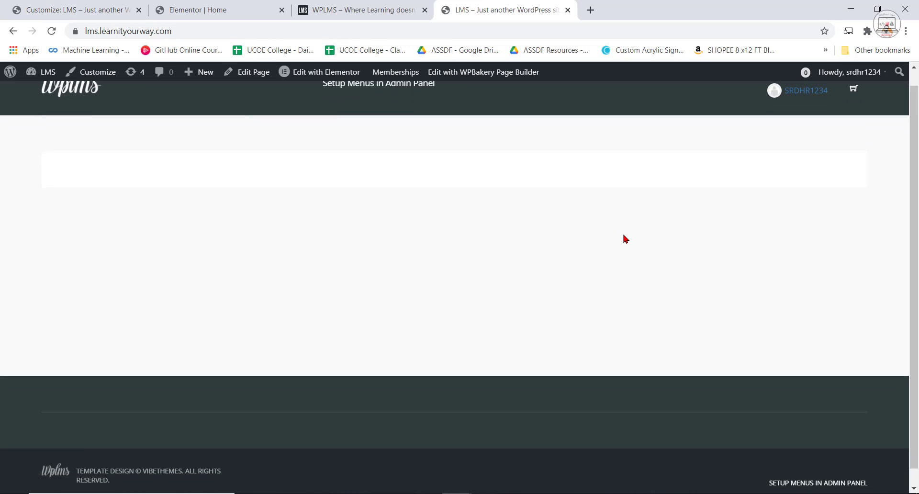
scroll(631, 150, "up", 1)
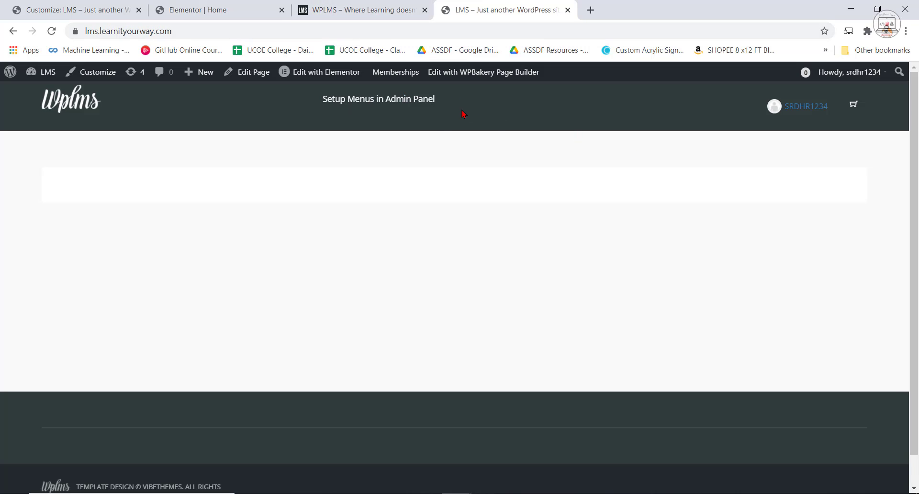
key("ctrl+2")
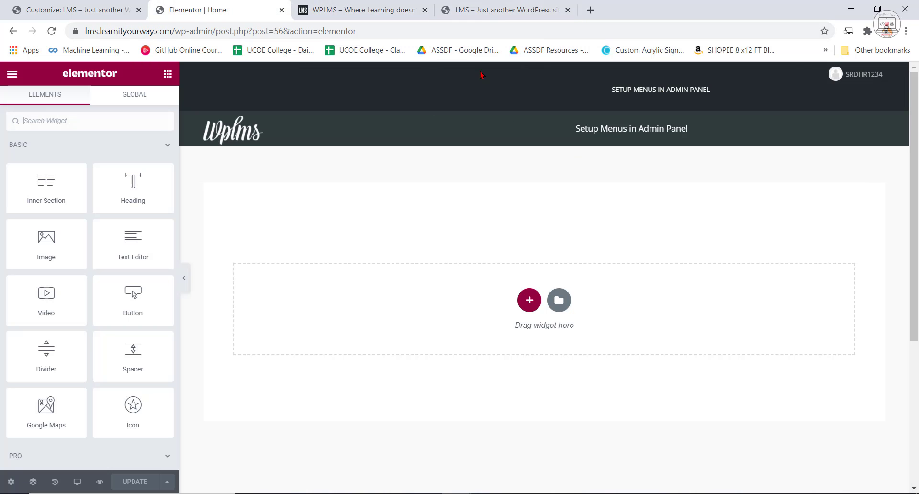
left_click_drag(602, 101, 718, 93)
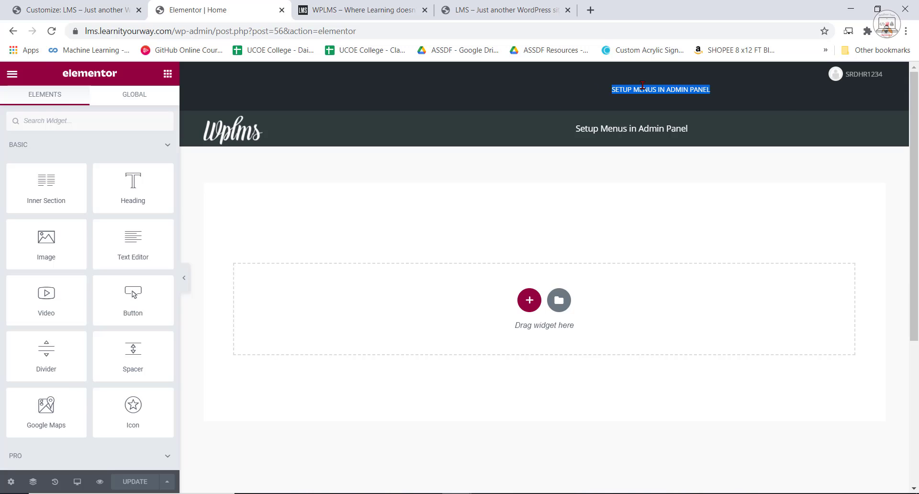
left_click(445, 7)
Examine how the live front page's header behaves while the page scrolls, and compare it again with the Elementor preview.
scroll(470, 149, "down", 1)
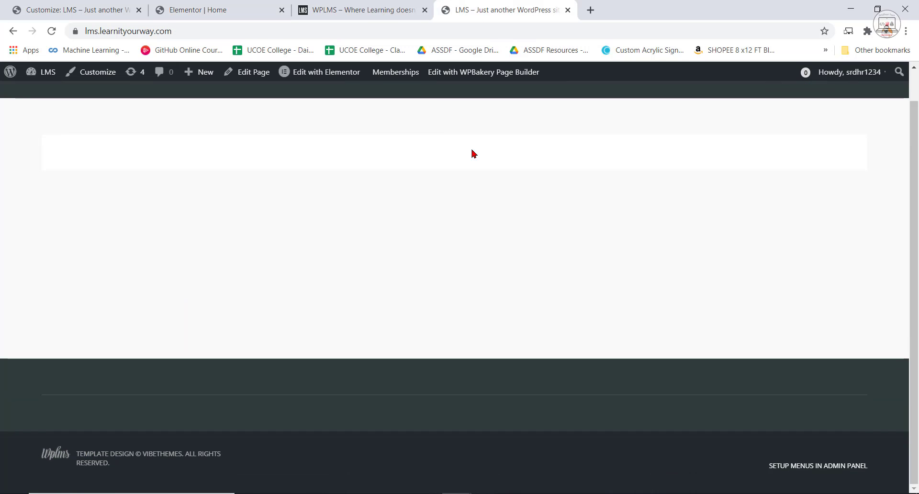
scroll(517, 198, "up", 1)
scroll(519, 197, "down", 1)
scroll(521, 206, "up", 1)
scroll(525, 207, "down", 1)
scroll(528, 206, "up", 1)
scroll(527, 204, "down", 1)
scroll(376, 158, "up", 1)
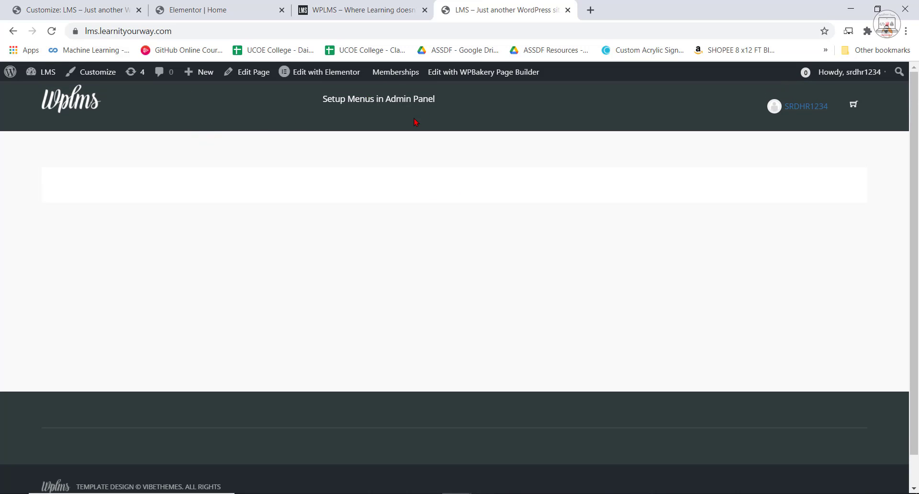
scroll(554, 230, "down", 1)
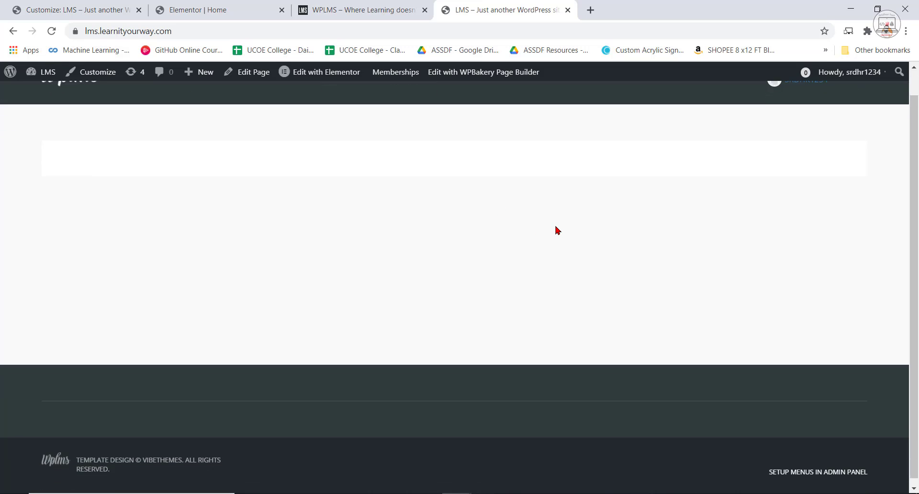
scroll(554, 230, "up", 1)
scroll(554, 229, "down", 1)
scroll(557, 219, "up", 1)
scroll(557, 219, "down", 1)
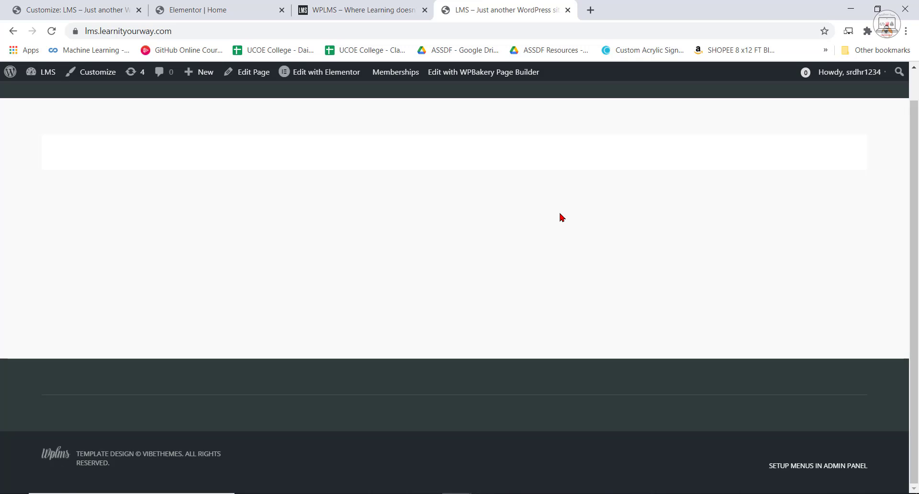
scroll(561, 218, "up", 1)
left_click(229, 8)
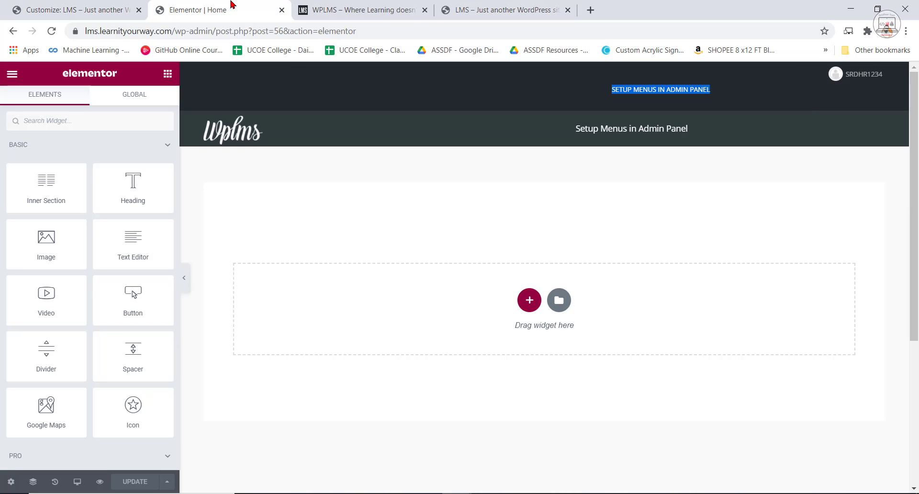
left_click(455, 9)
Go from the live front page to the WordPress dashboard and open the Header settings of the WPLMS theme options.
mouse_move(48, 72)
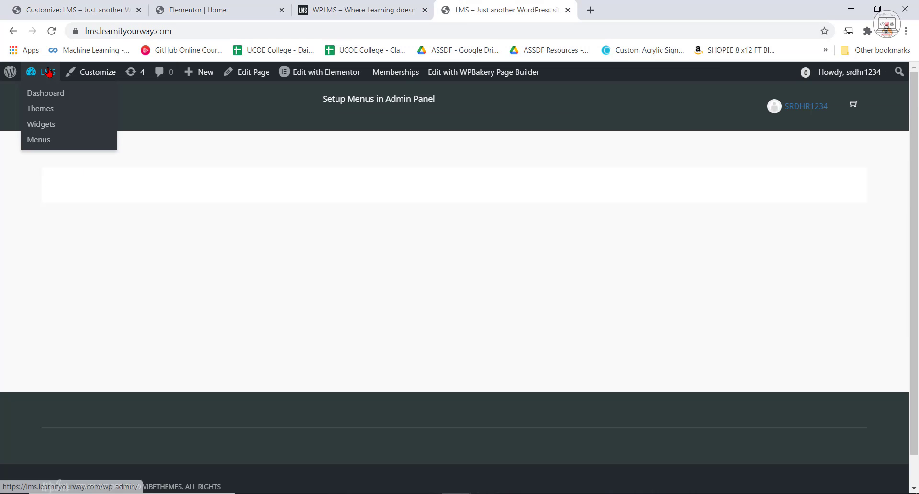
left_click(41, 93)
scroll(542, 276, "down", 5)
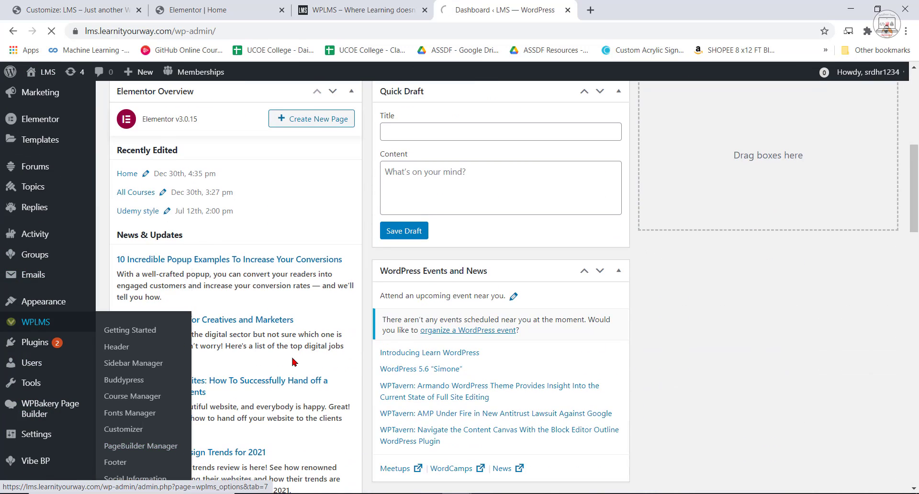
left_click(38, 327)
scroll(163, 373, "down", 5)
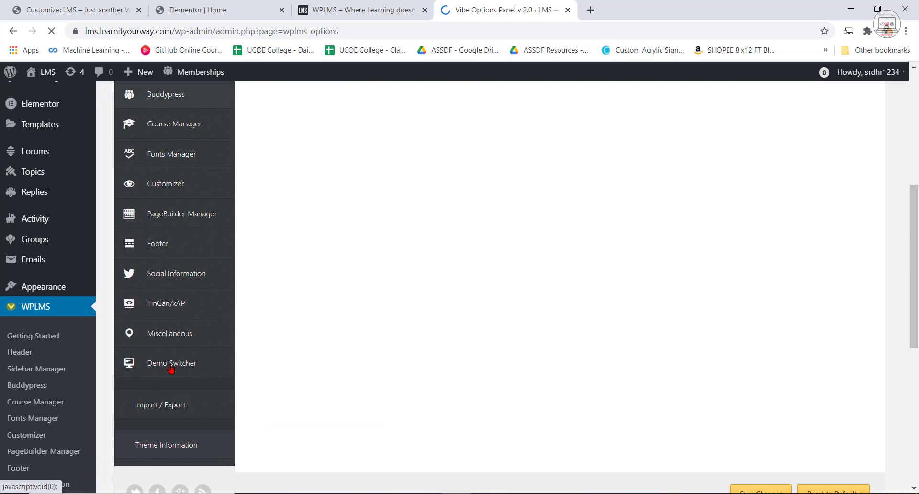
scroll(164, 226, "up", 3)
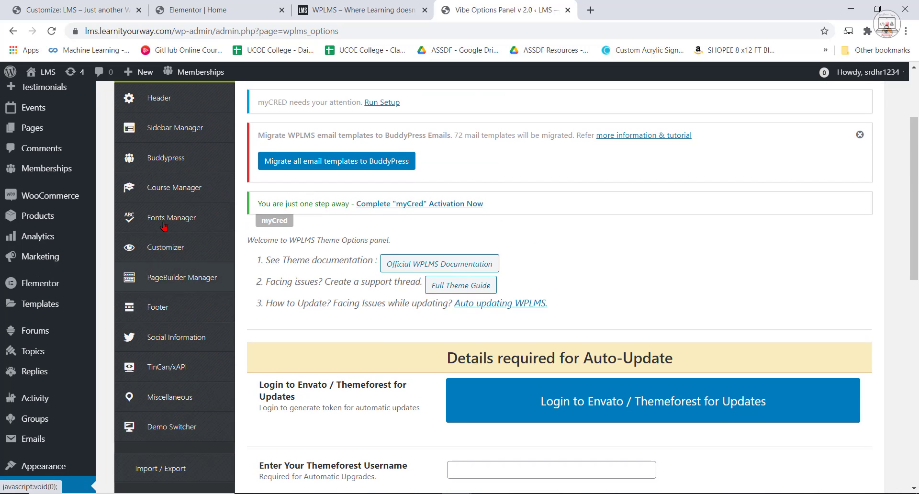
scroll(170, 158, "up", 1)
left_click(165, 160)
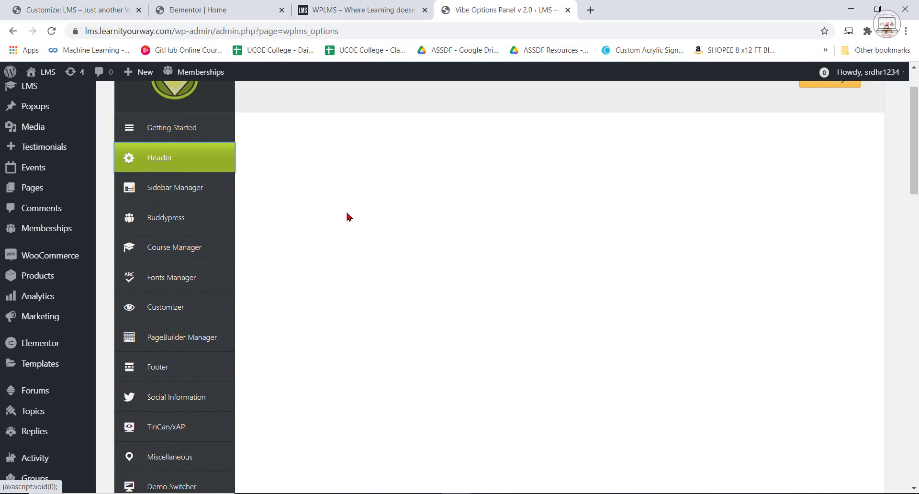
Set Fix Top Header on Scroll to Fixed on Scroll and save the theme options.
scroll(666, 344, "down", 3)
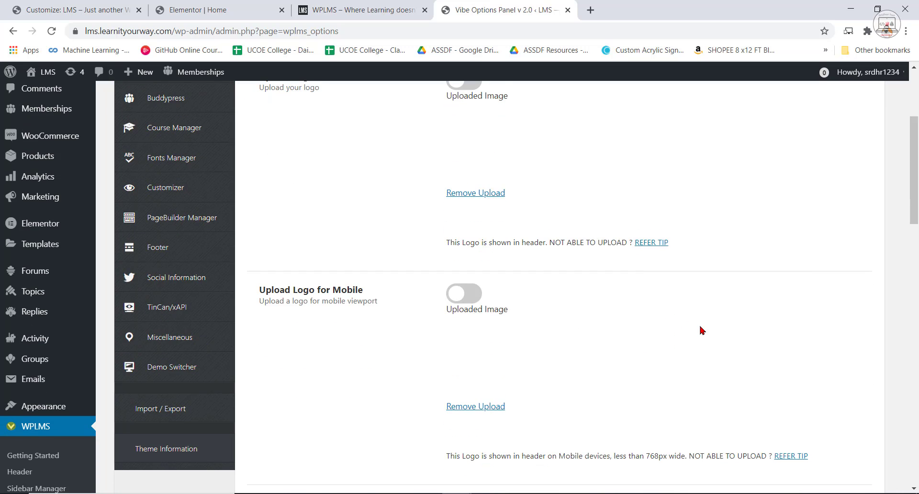
scroll(702, 330, "down", 3)
scroll(315, 289, "up", 7)
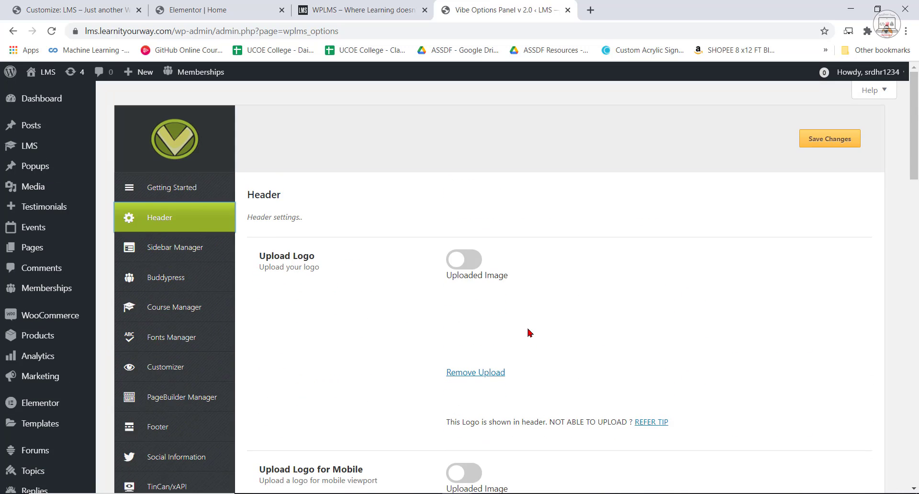
scroll(600, 362, "down", 7)
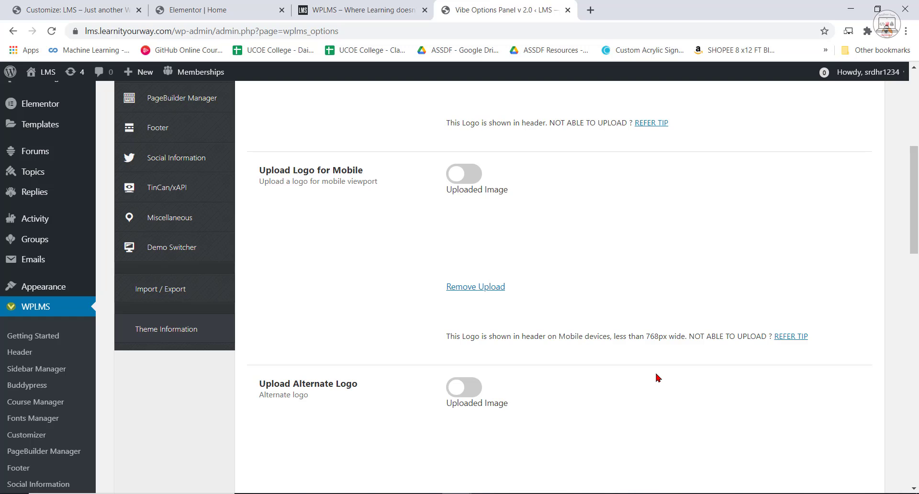
scroll(657, 378, "down", 8)
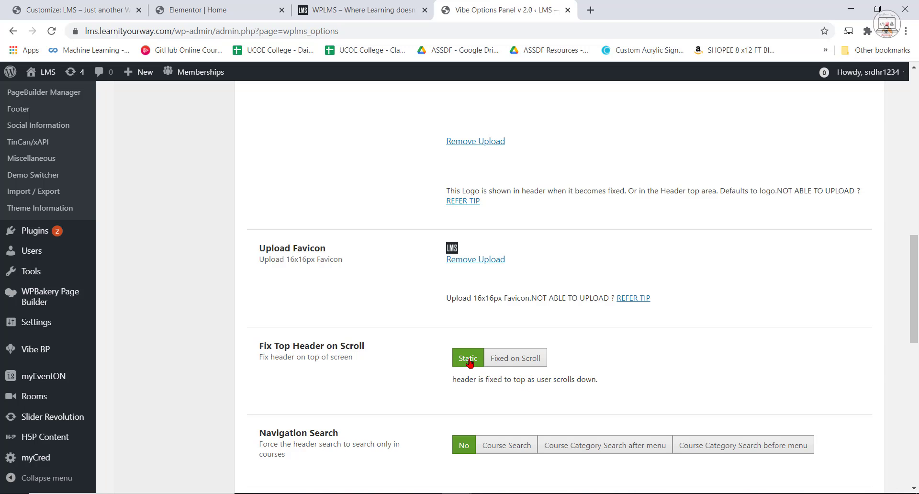
left_click(519, 359)
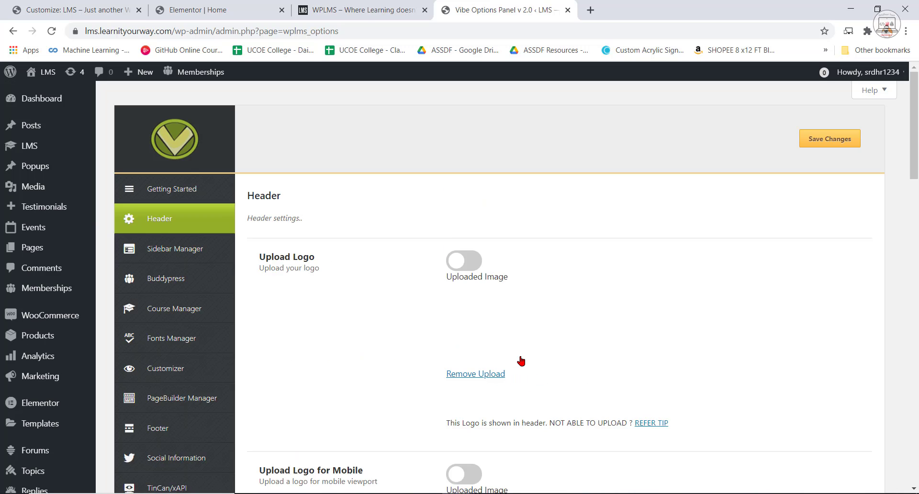
left_click(827, 147)
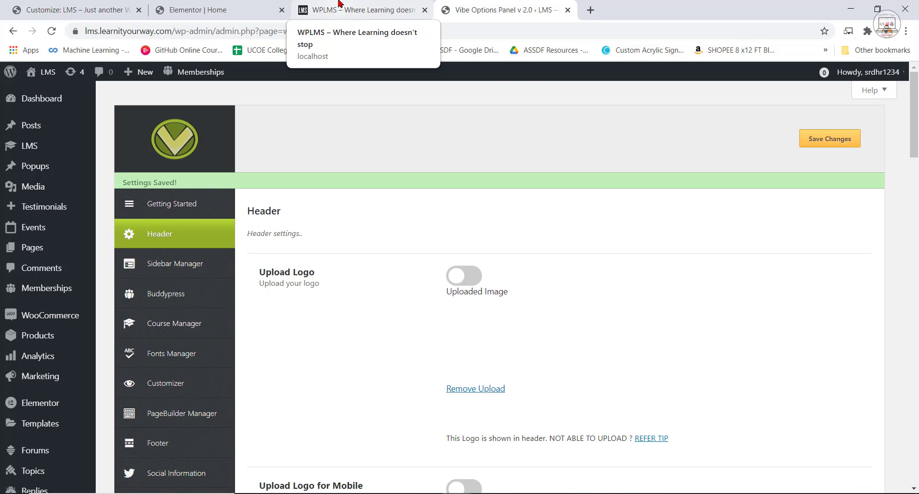
Check how the header of the localhost example site behaves while its page scrolls.
left_click(339, 5)
scroll(548, 283, "down", 3)
scroll(549, 284, "down", 5)
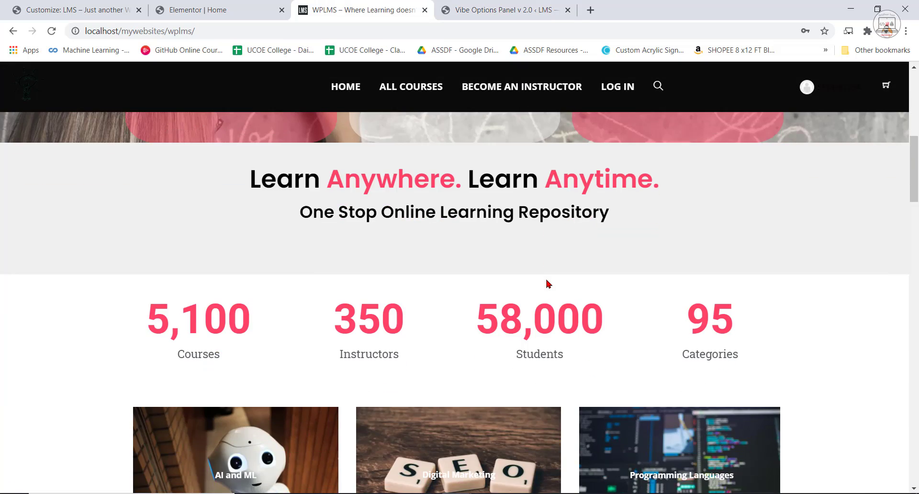
scroll(548, 284, "up", 8)
Reload the Elementor editor of the Home page and check the menu placeholder in its header.
key("ctrl+shift+Tab")
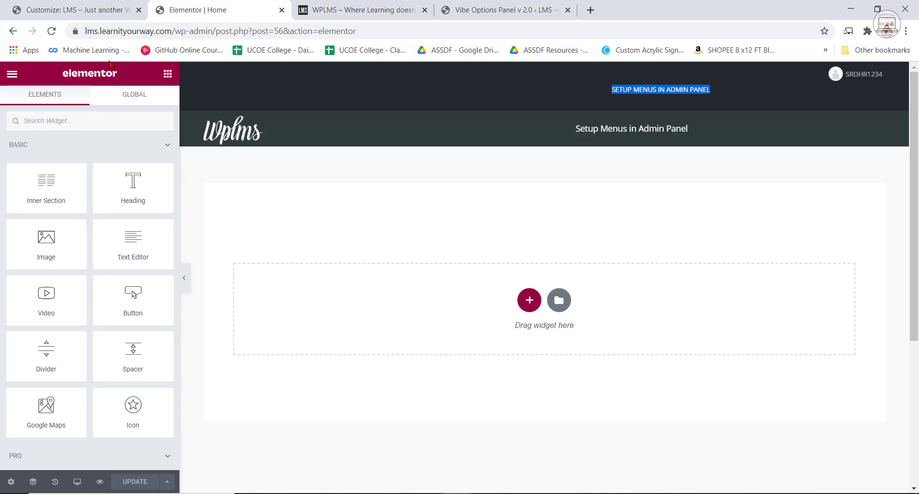
left_click(51, 31)
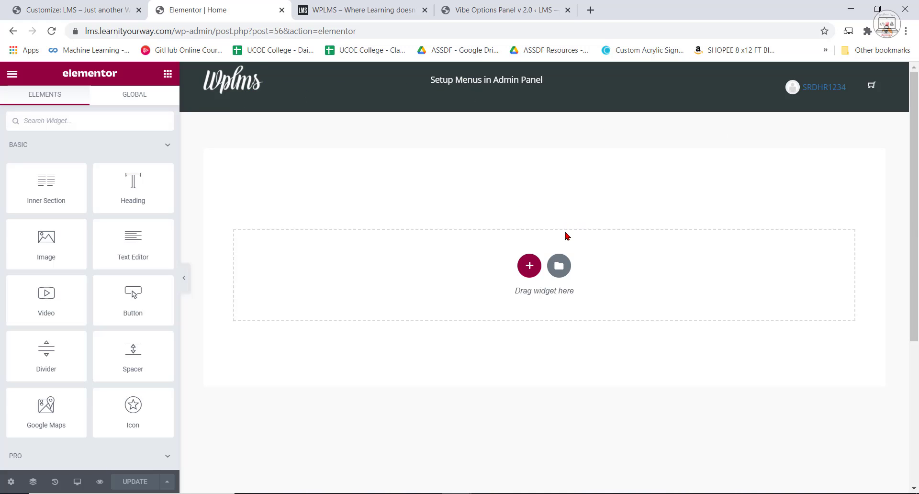
left_click_drag(434, 81, 560, 80)
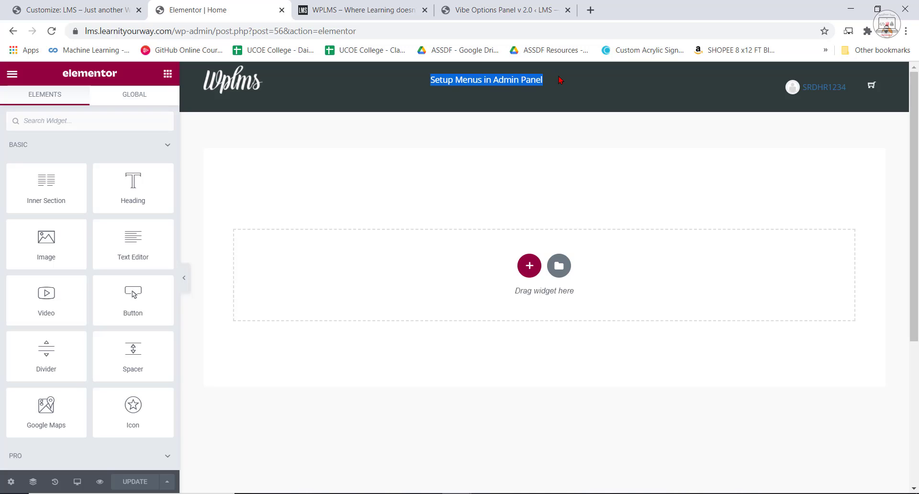
left_click(564, 177)
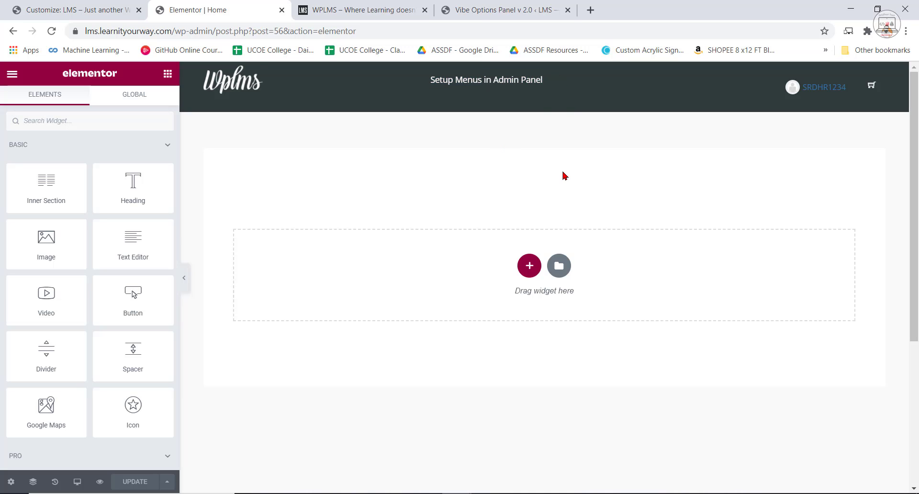
Compare the example site's header and hero section with the empty Home page in Elementor.
left_click(421, 3)
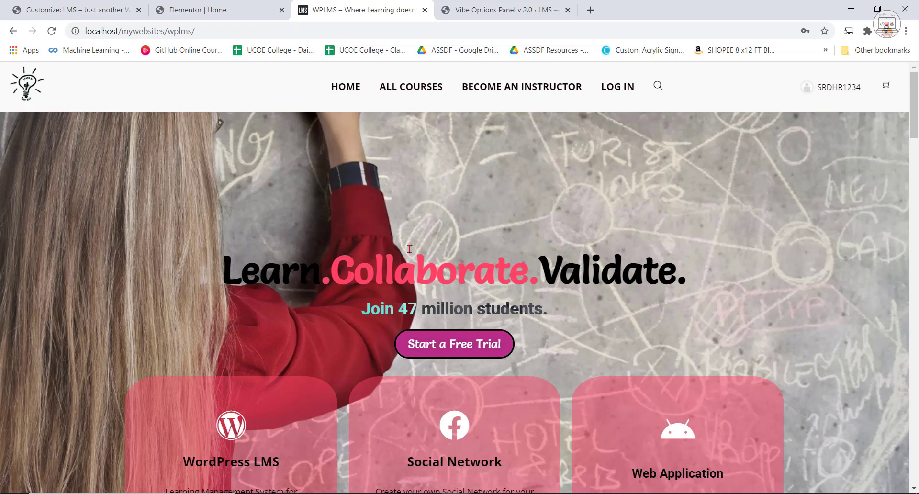
left_click(244, 2)
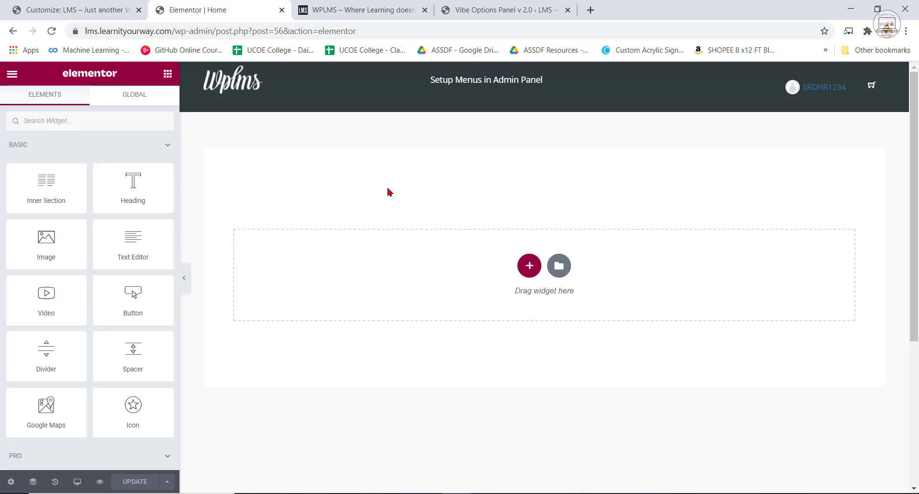
left_click(365, 4)
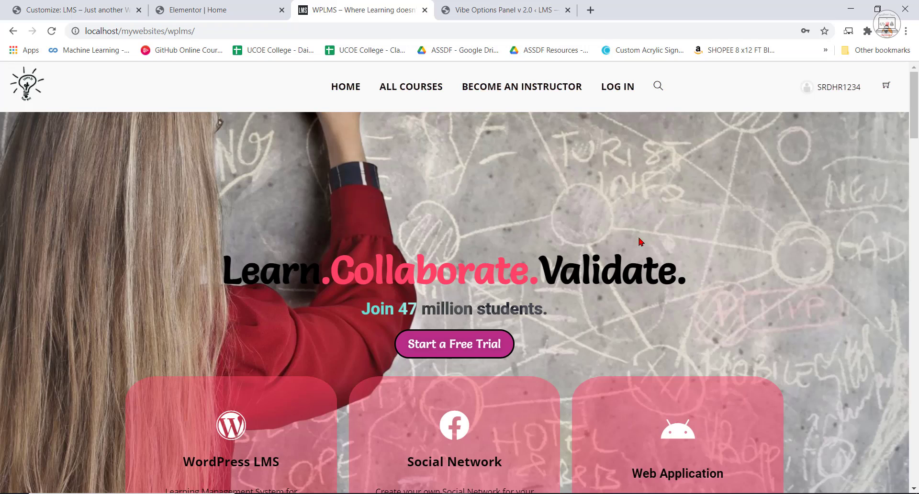
scroll(641, 241, "down", 2)
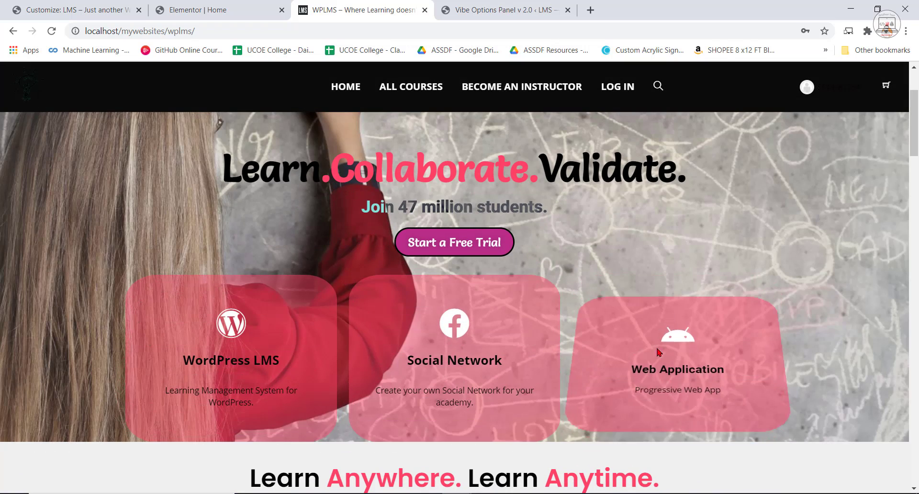
scroll(581, 350, "up", 2)
Start adding a new section to the empty Home page in the Elementor editor.
left_click(203, 4)
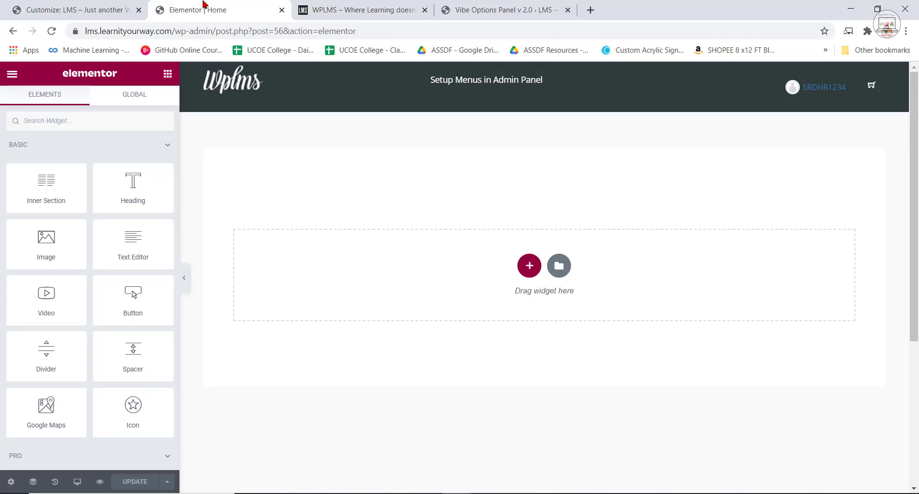
left_click(530, 266)
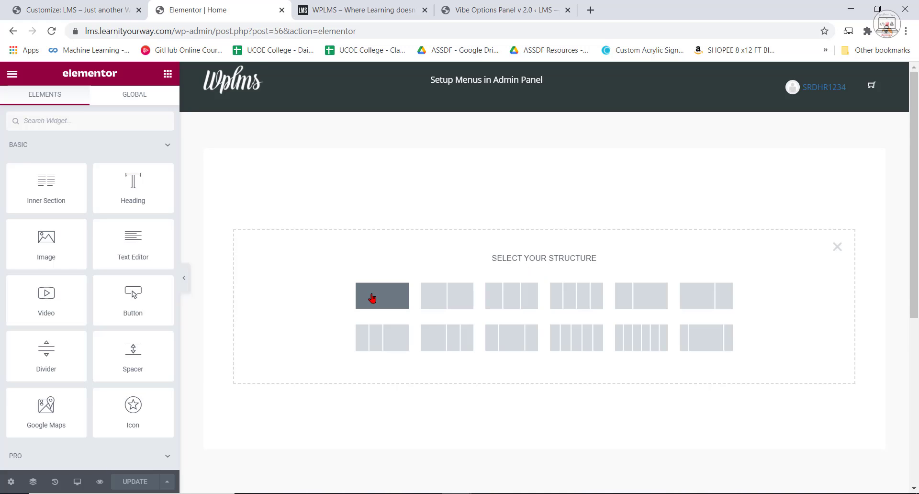
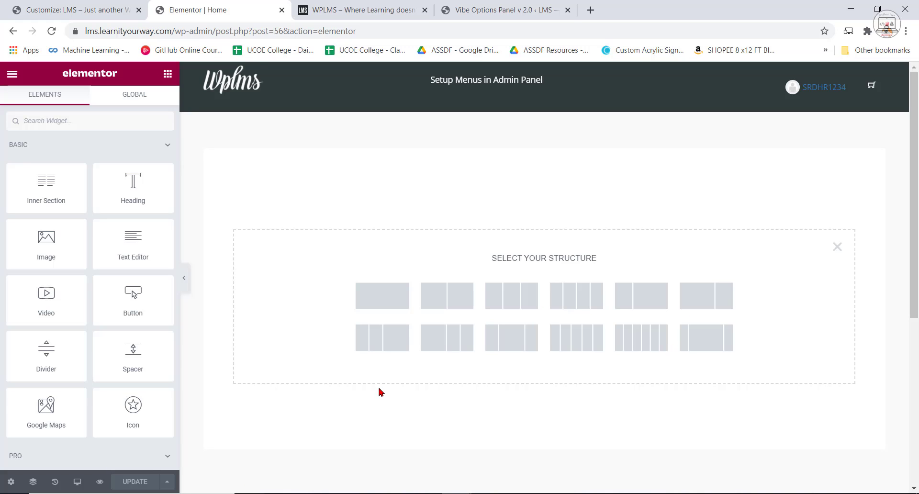
Add a single-column section to the empty Home page and place a Heading widget in it.
left_click(390, 310)
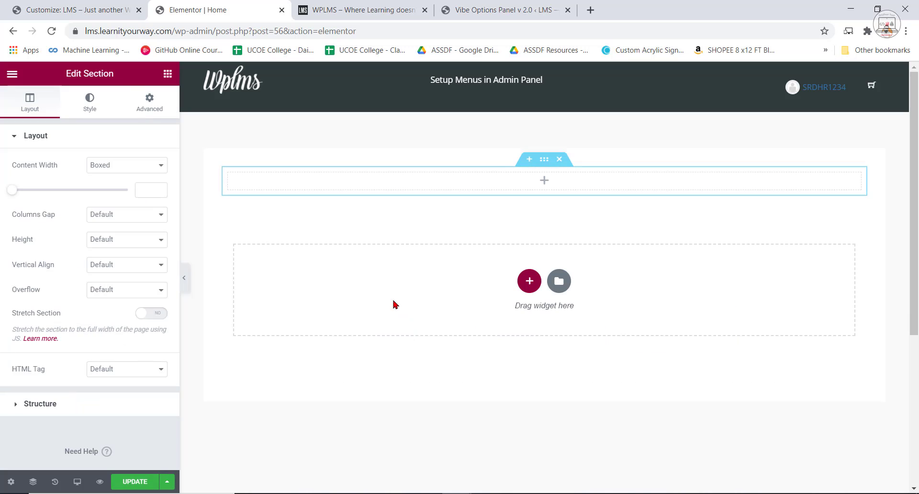
left_click(369, 9)
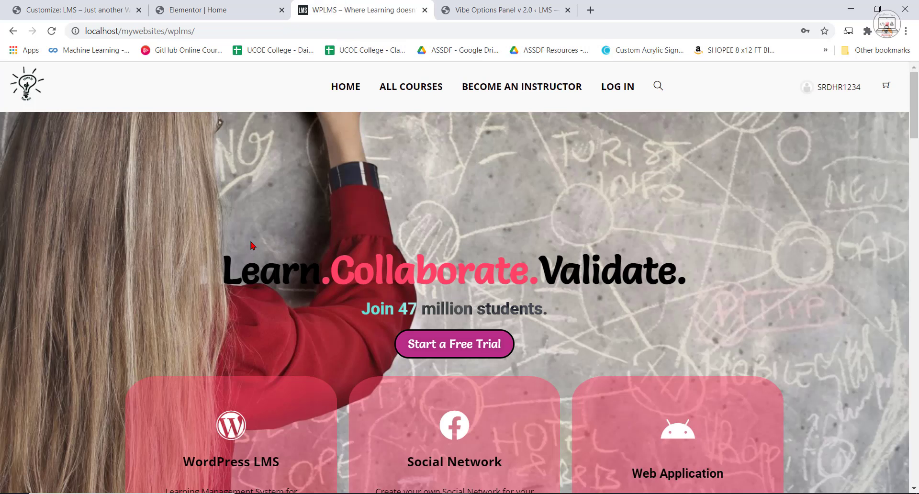
left_click(217, 9)
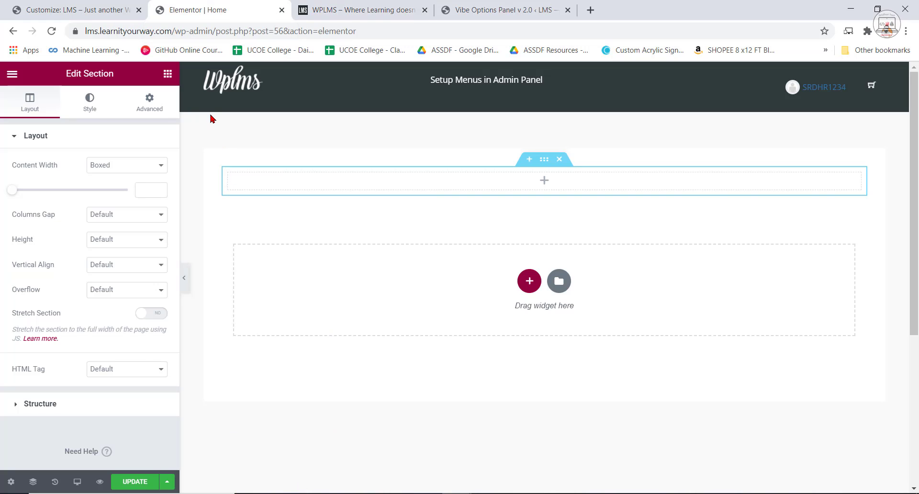
left_click(167, 76)
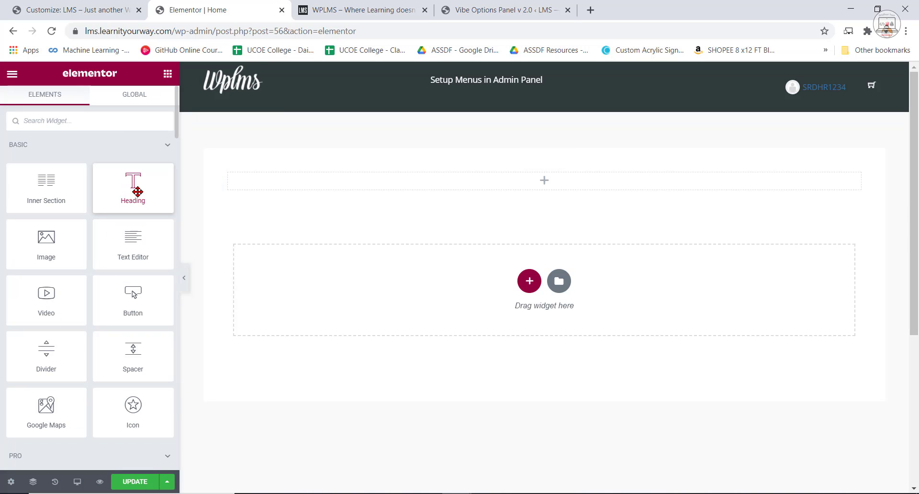
left_click_drag(136, 192, 547, 184)
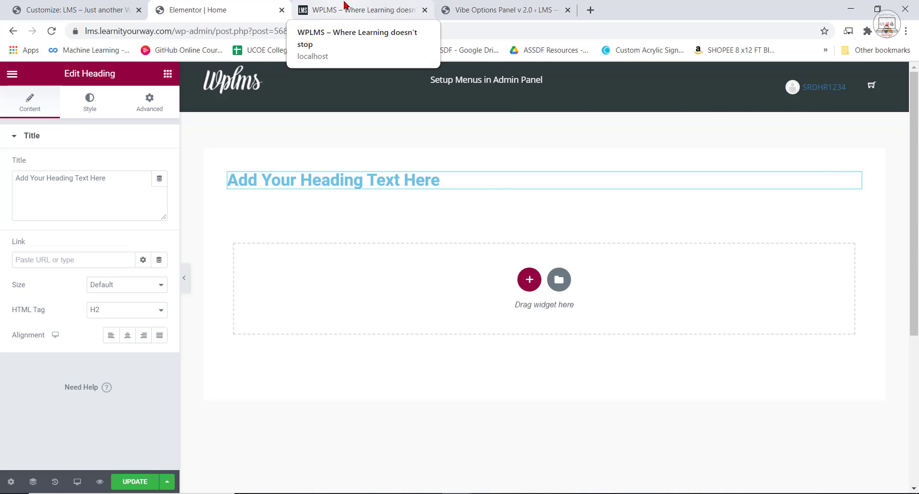
Copy the hero headline "Learn.Collaborate.Validate." from the example site and use it as the new heading's title.
left_click(347, 6)
left_click_drag(704, 274, 219, 284)
right_click(259, 281)
left_click(270, 289)
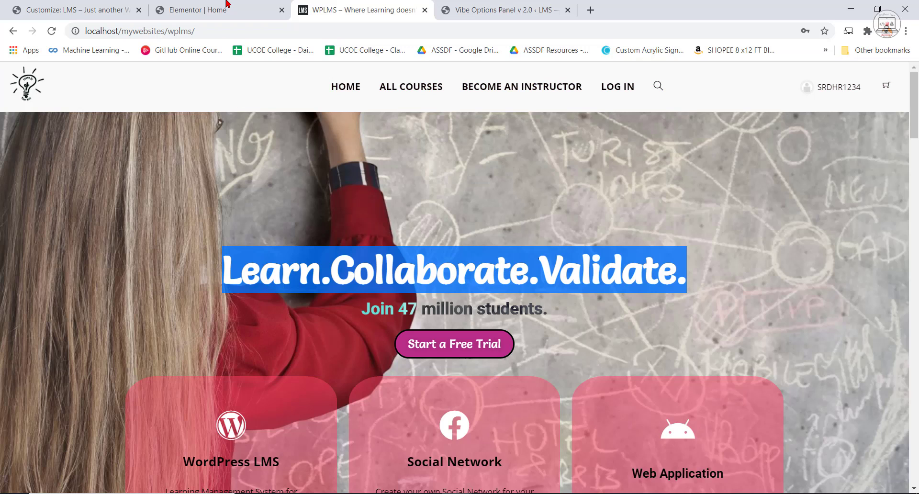
left_click(228, 5)
left_click_drag(113, 178, 15, 181)
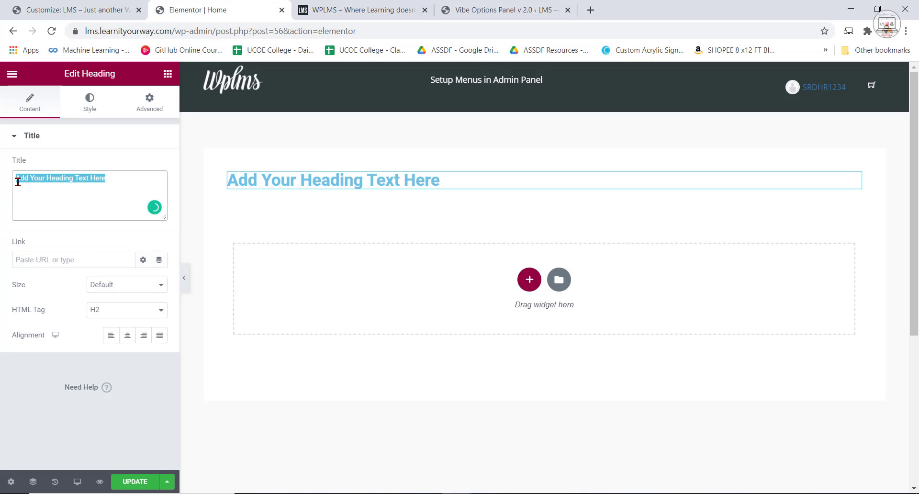
right_click(14, 181)
left_click(53, 248)
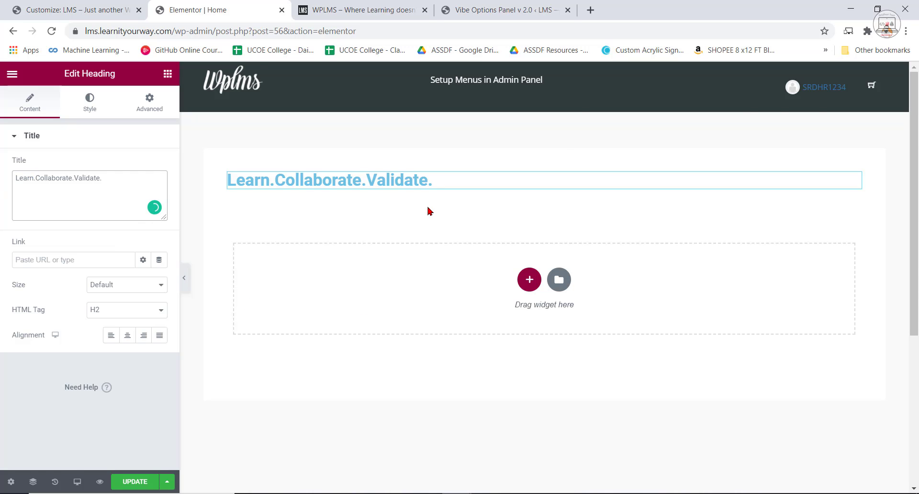
Check the headline on the example site and set the heading's HTML tag to H1.
left_click(386, 4)
left_click(398, 233)
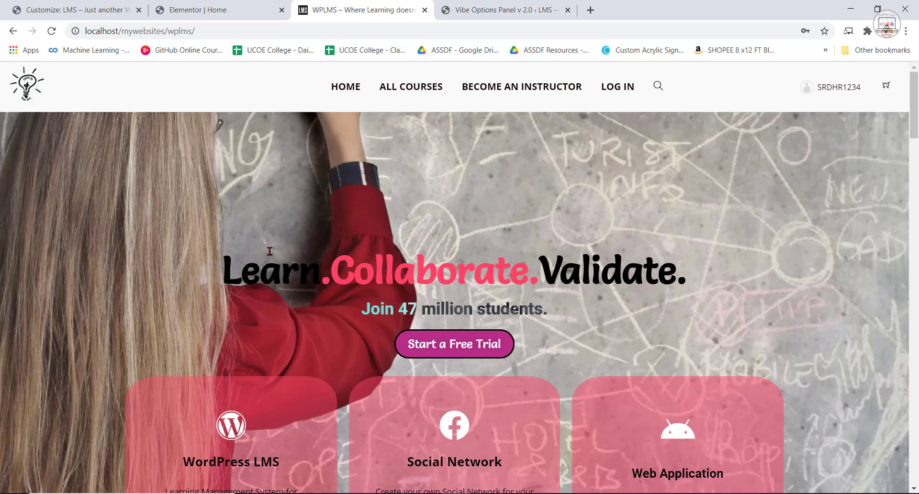
left_click(201, 5)
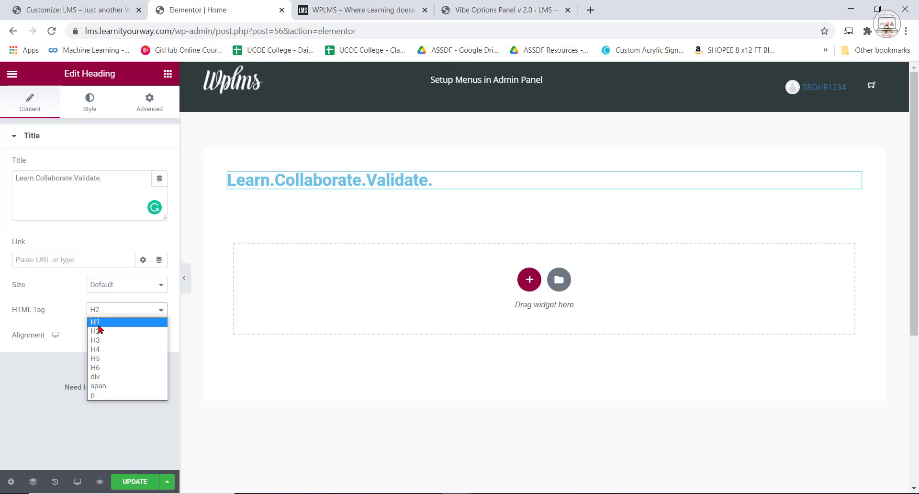
left_click(95, 322)
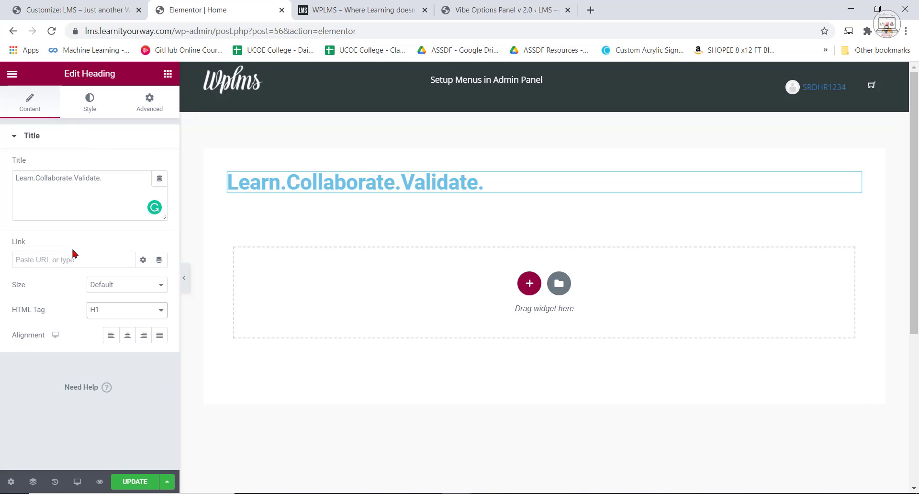
Set the heading's text color to near-black #020202.
left_click(90, 107)
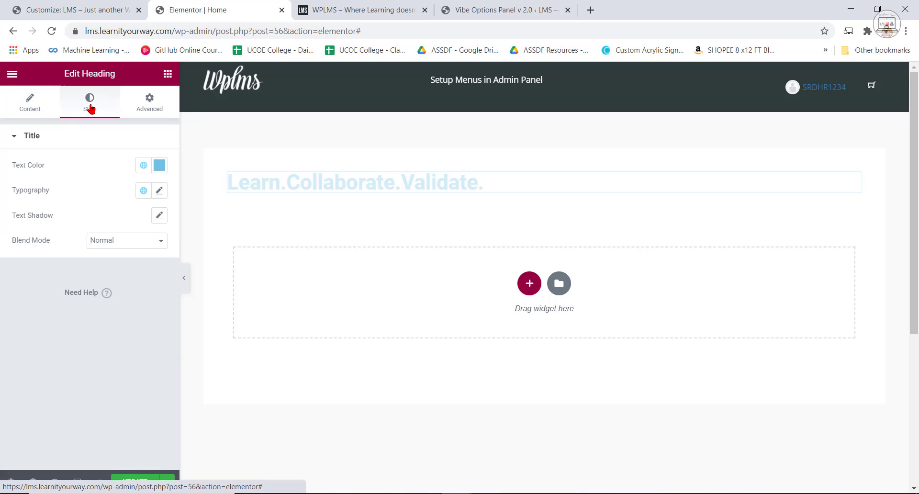
left_click(160, 167)
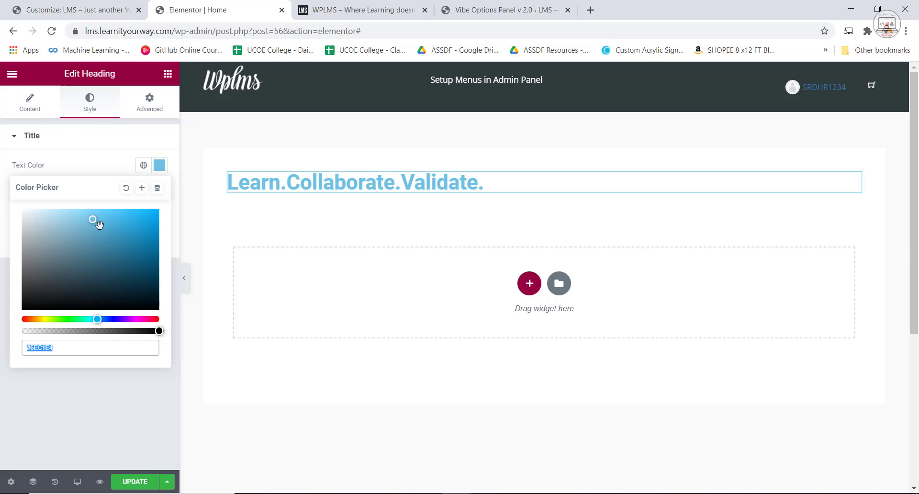
left_click_drag(96, 224, 19, 312)
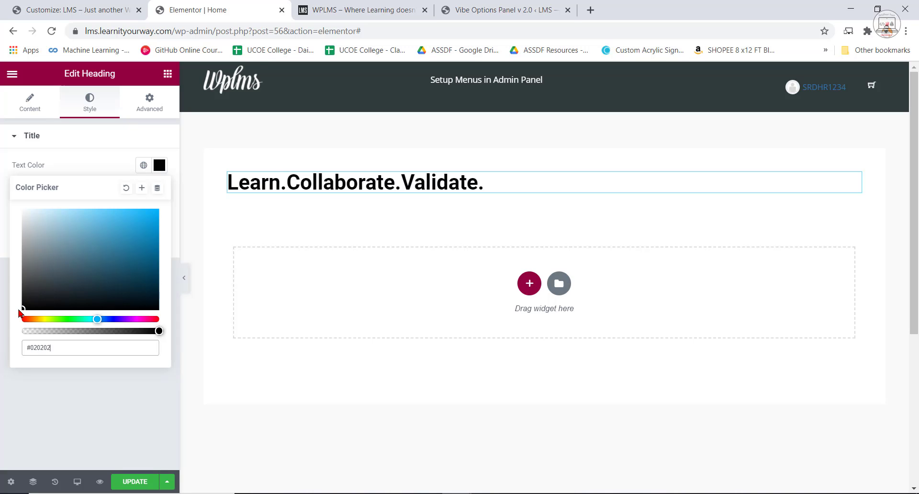
left_click(104, 159)
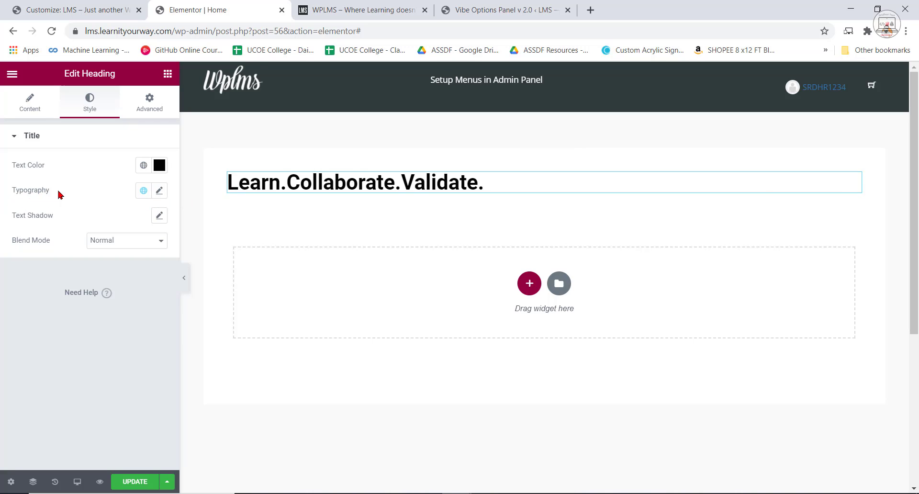
Set the font weight of the heading to 700 in its typography settings.
left_click(159, 191)
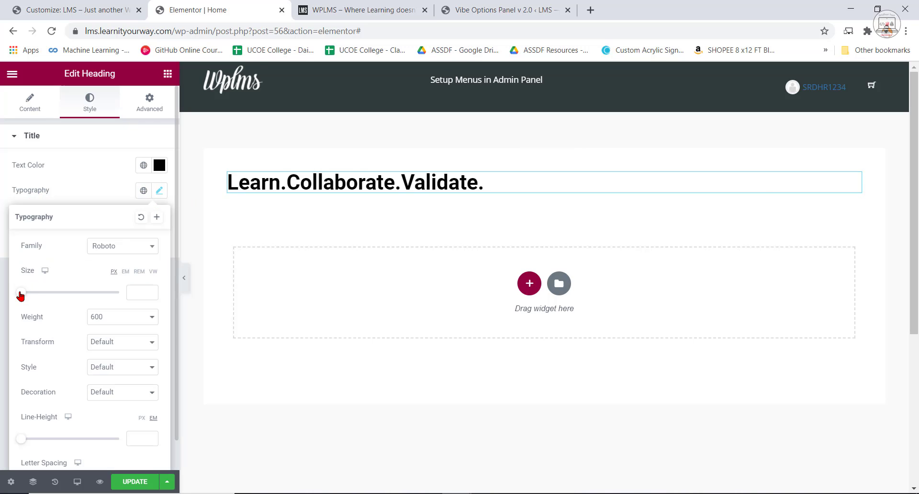
left_click(121, 316)
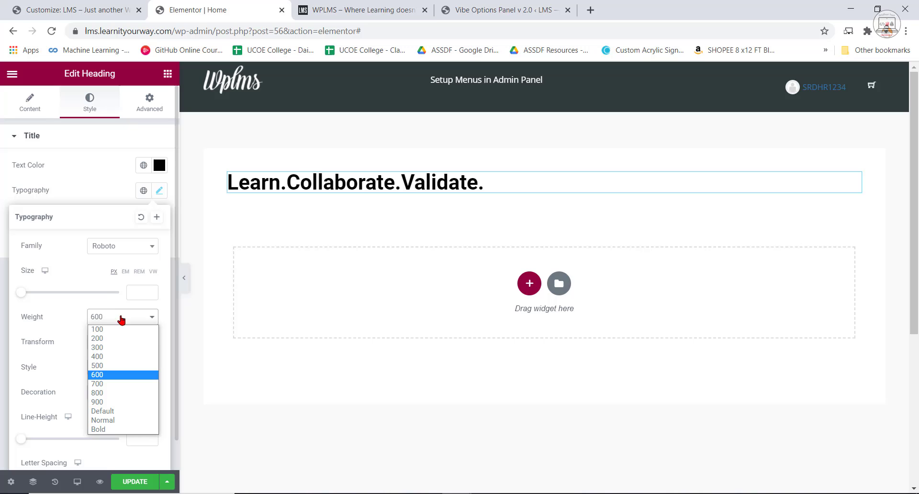
left_click(103, 384)
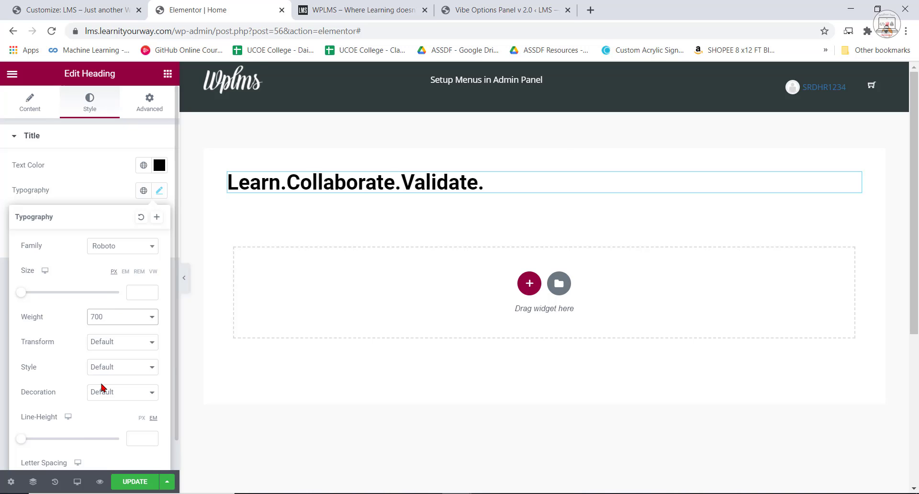
Try a font weight of 900 on the heading and return it to 700.
left_click(296, 182)
key("ctrl+a")
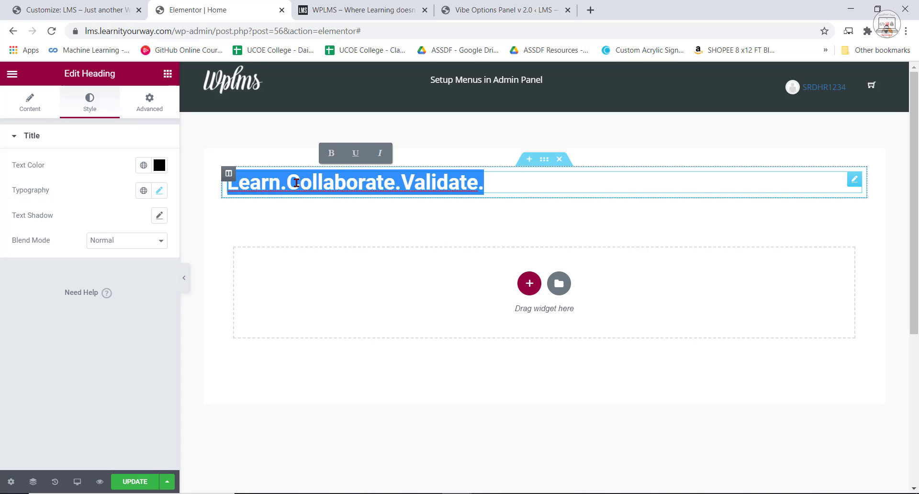
left_click(160, 193)
left_click(106, 318)
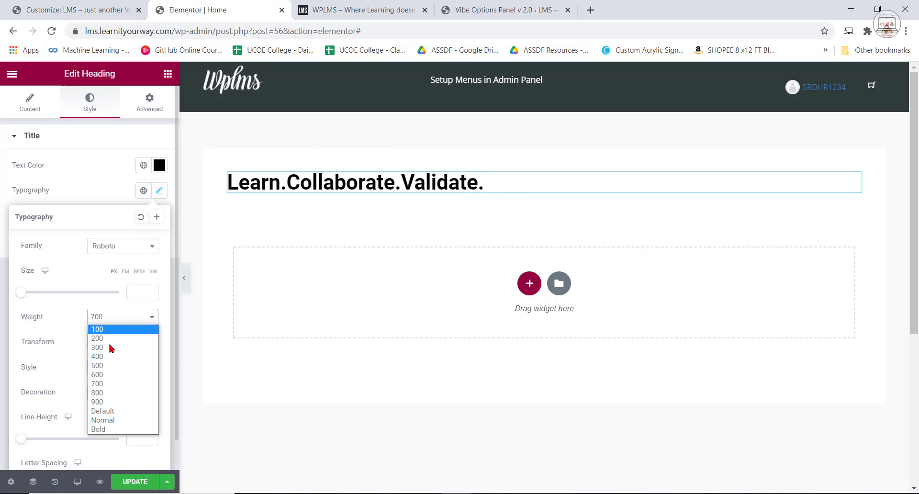
left_click(100, 402)
left_click(110, 367)
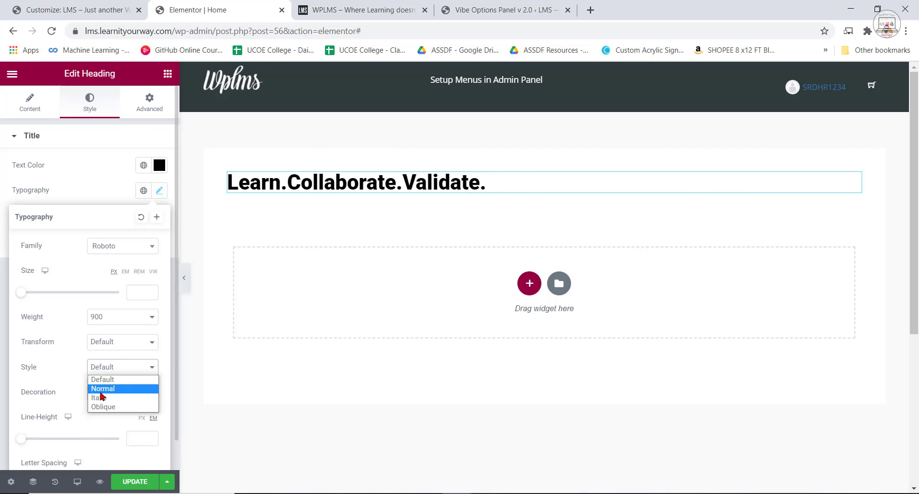
left_click(106, 319)
left_click(104, 381)
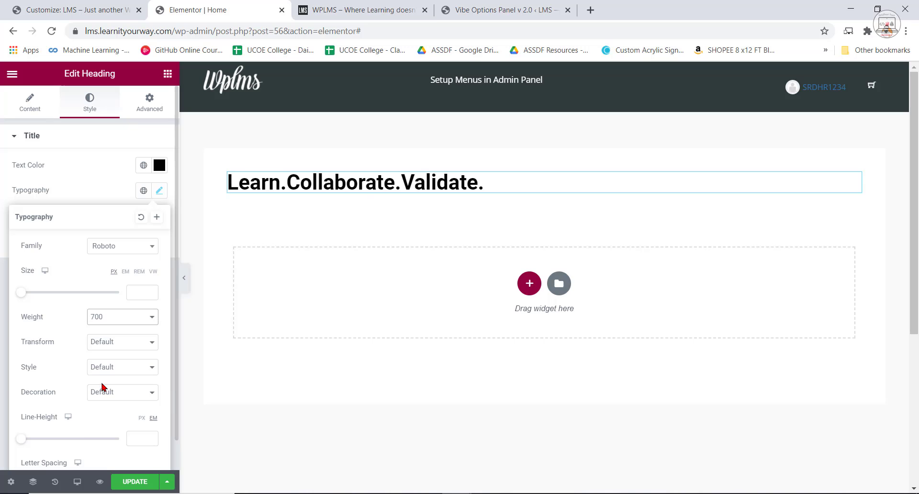
left_click(100, 188)
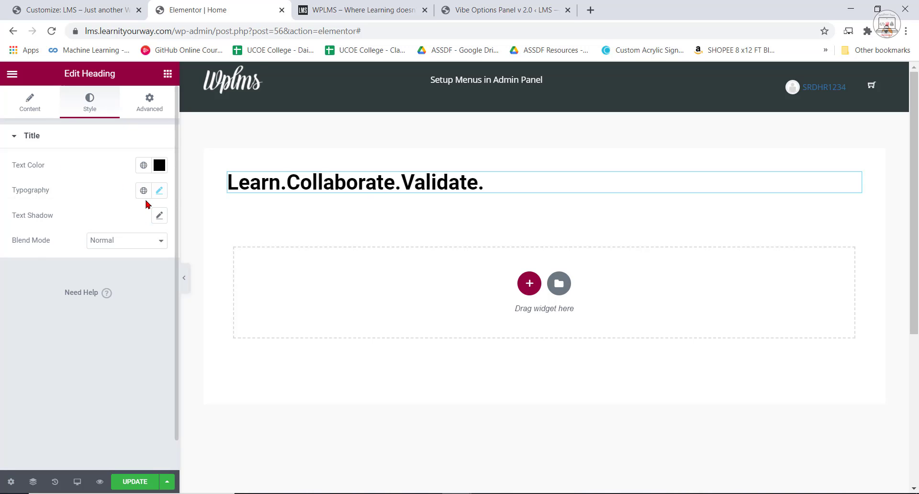
Set the heading's font size to 64 px, keeping its text color.
left_click(158, 191)
left_click_drag(21, 294, 43, 299)
left_click_drag(135, 292, 122, 295)
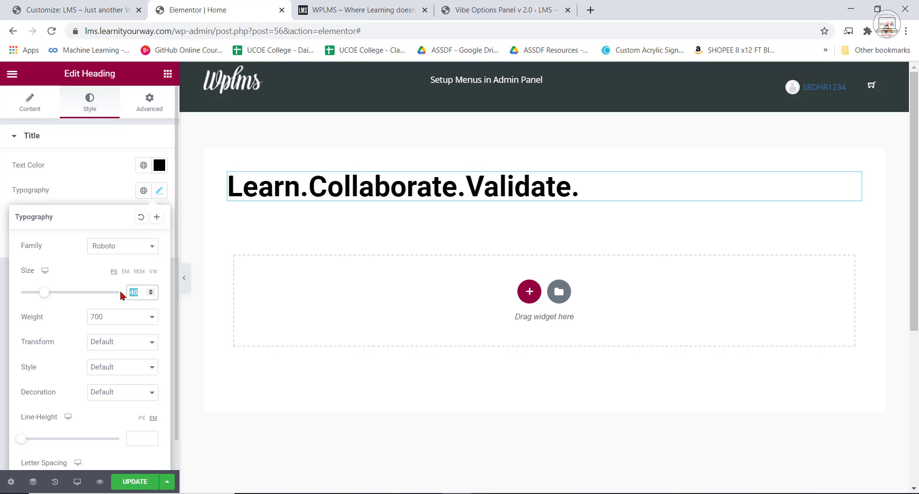
type("64")
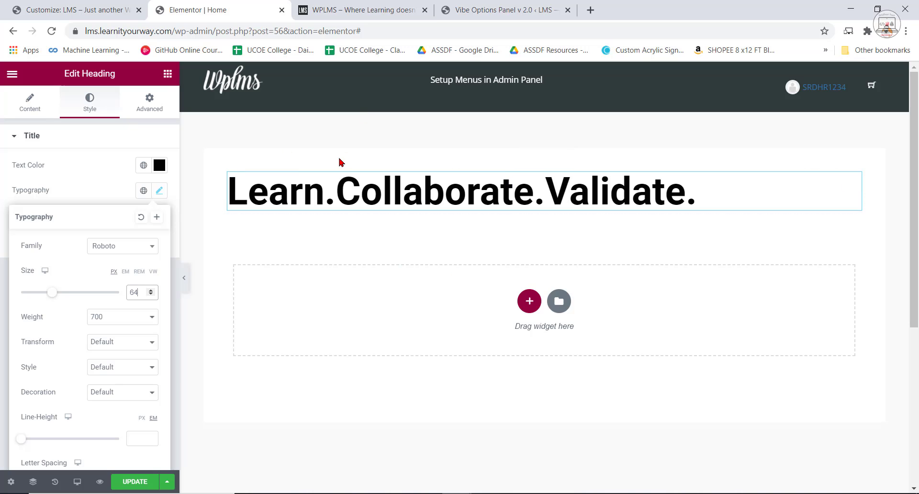
left_click(159, 165)
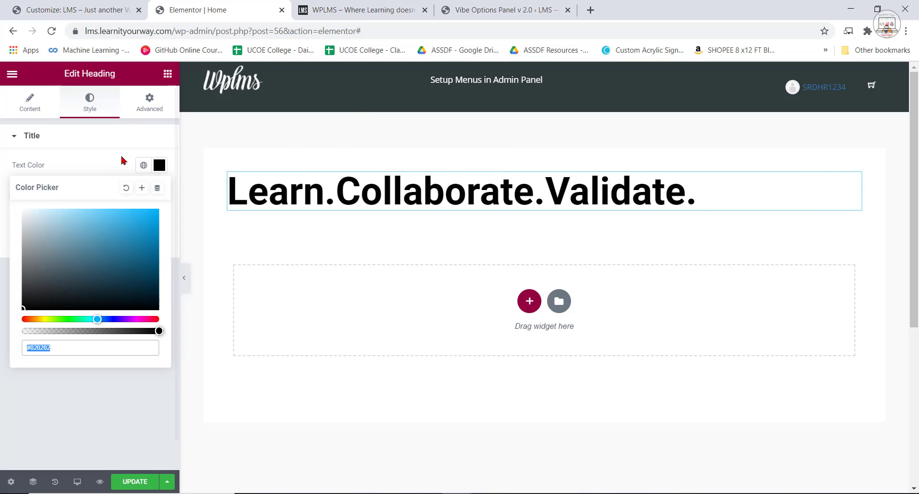
left_click(103, 139)
left_click(67, 137)
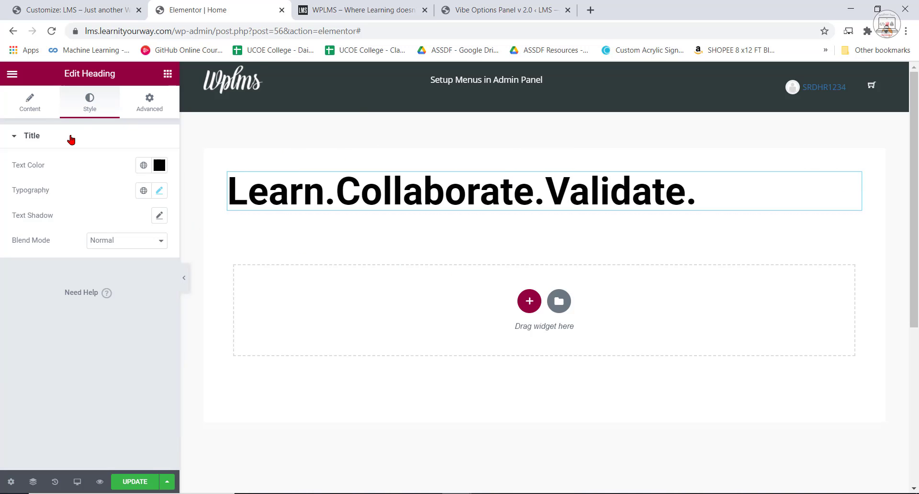
Find the Salsa font and apply it as the heading's font family.
left_click(159, 191)
left_click(148, 246)
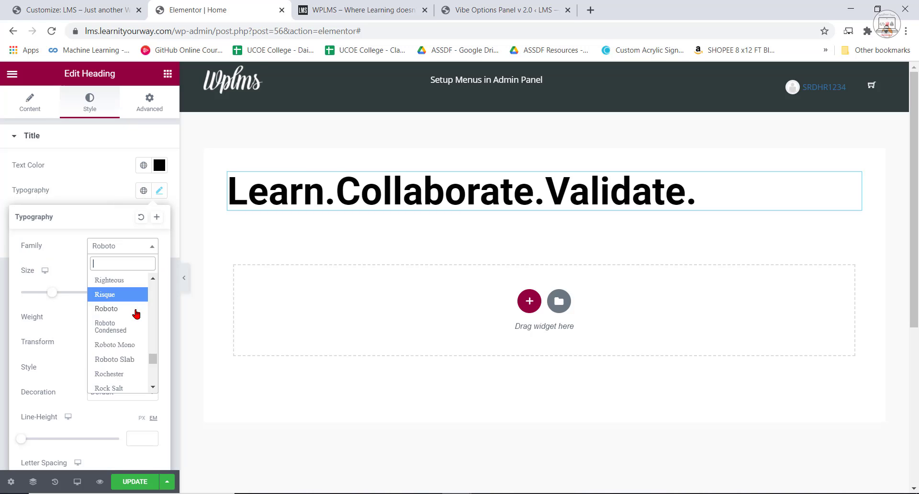
scroll(120, 340, "down", 5)
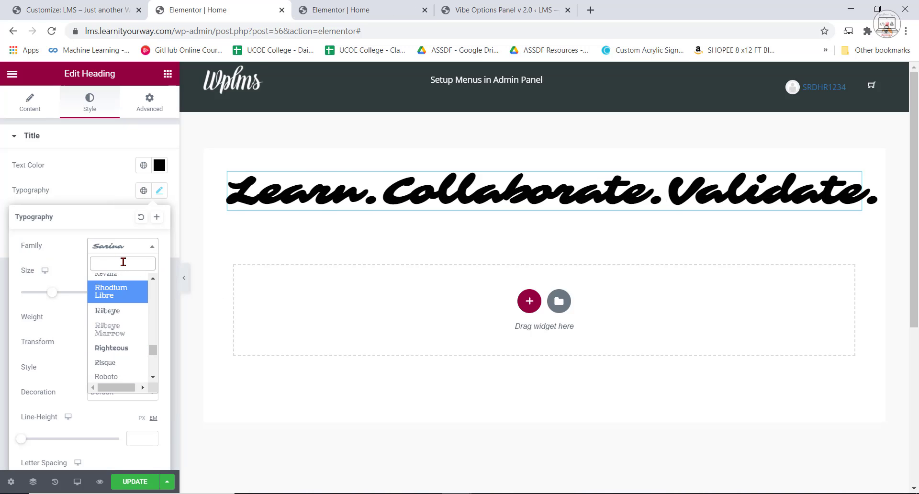
type("salsa")
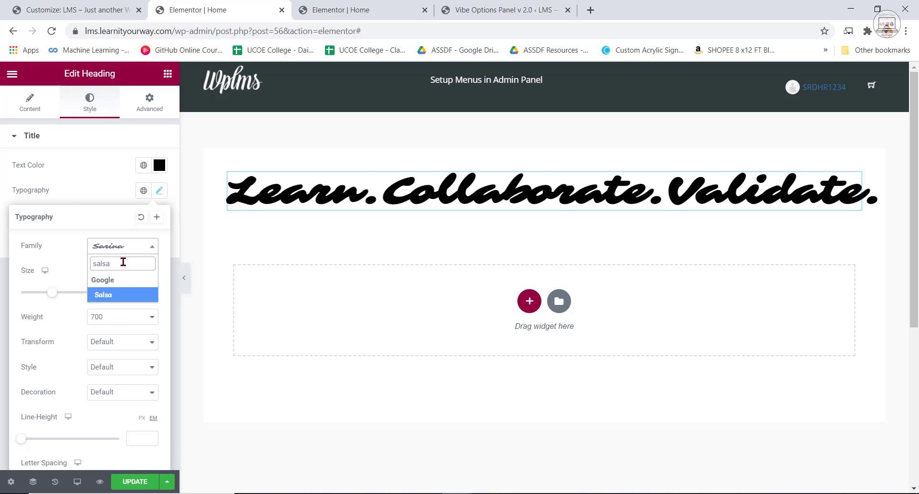
left_click(113, 294)
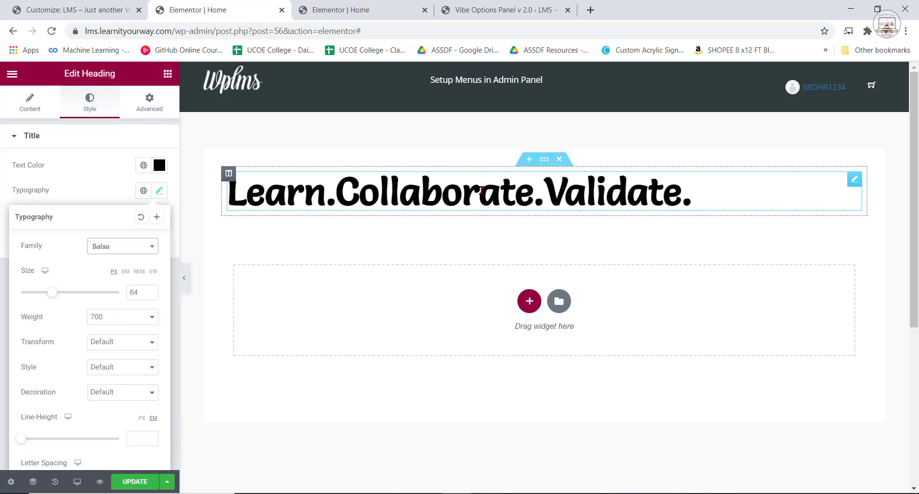
left_click(111, 201)
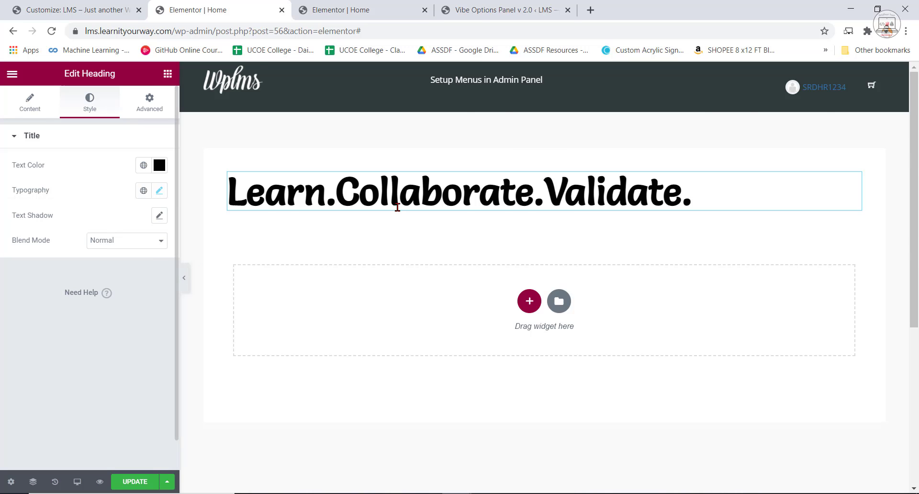
Compare the heading with the hero headline in the example site's Elementor editor, hiding the widget panel there.
left_click(359, 6)
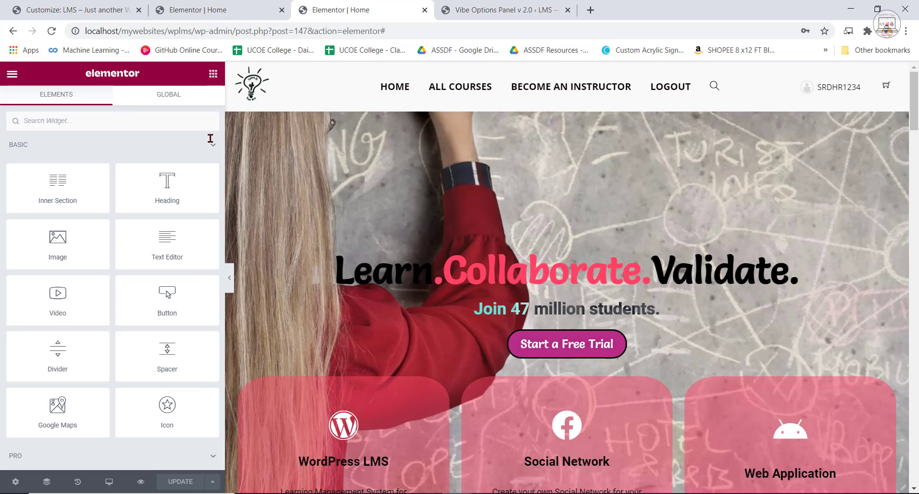
left_click(229, 278)
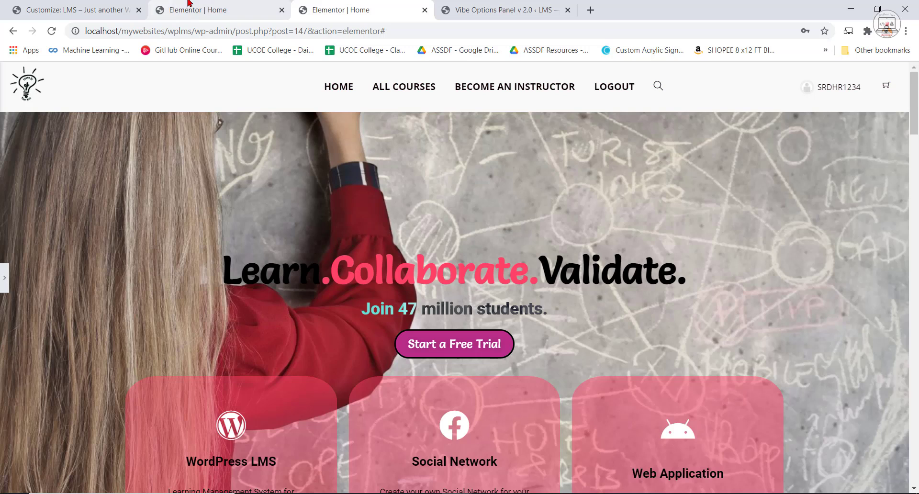
left_click(189, 5)
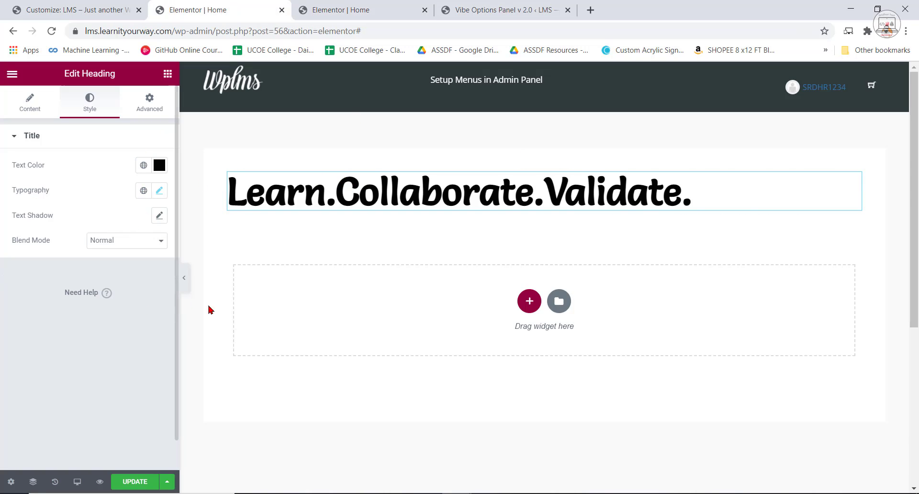
left_click(696, 195)
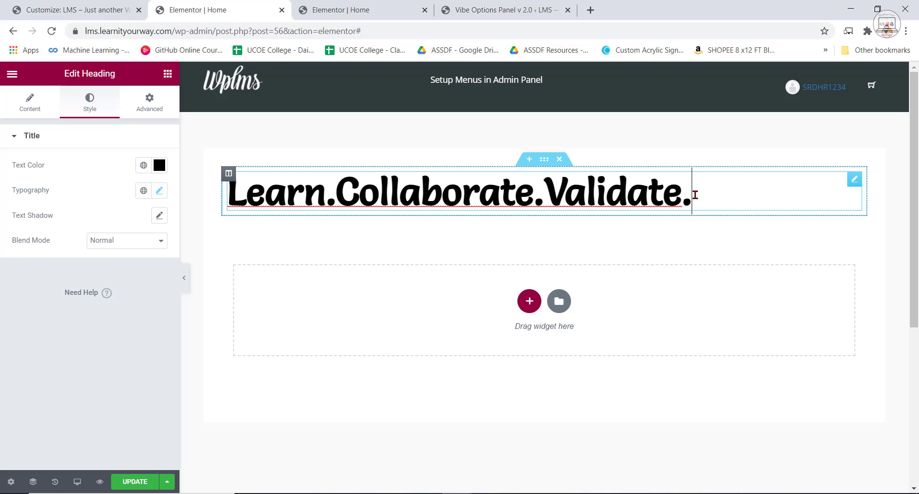
left_click_drag(695, 195, 186, 217)
left_click(408, 181)
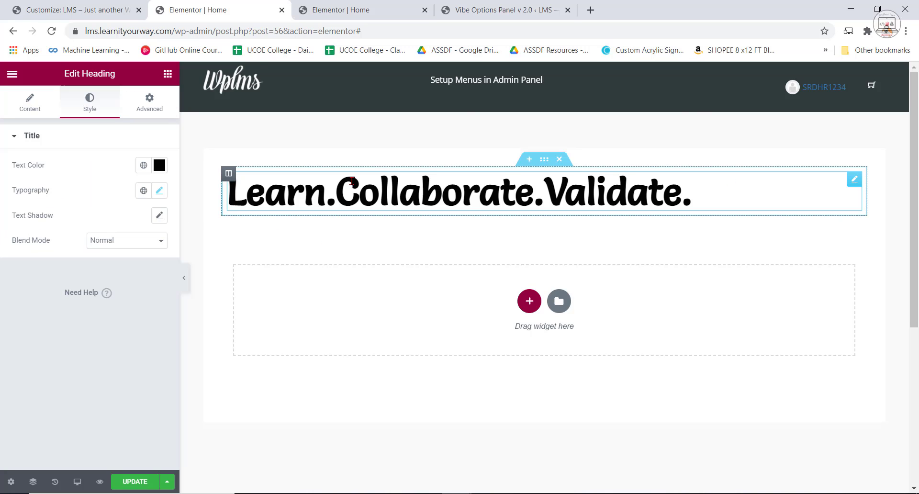
left_click_drag(342, 192, 526, 198)
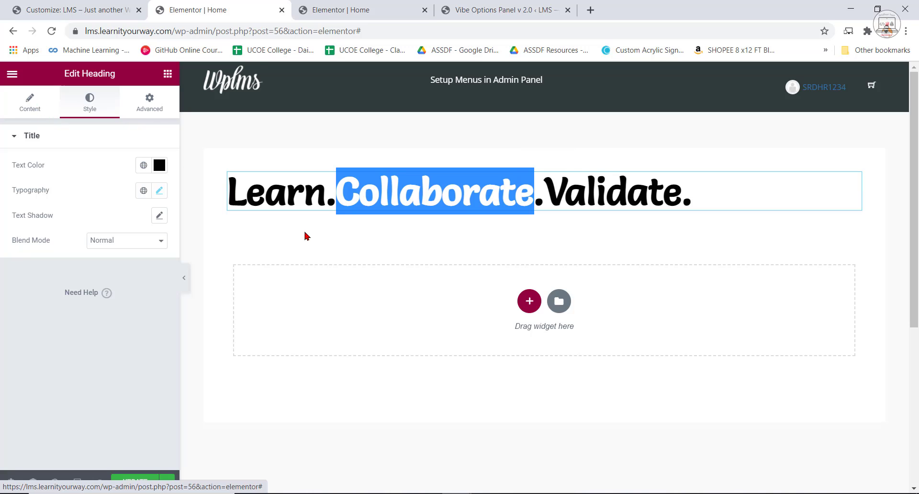
left_click(372, 196)
Insert an opening <span> tag between "Learn" and ".Collaborate." in the heading's title text.
left_click(41, 107)
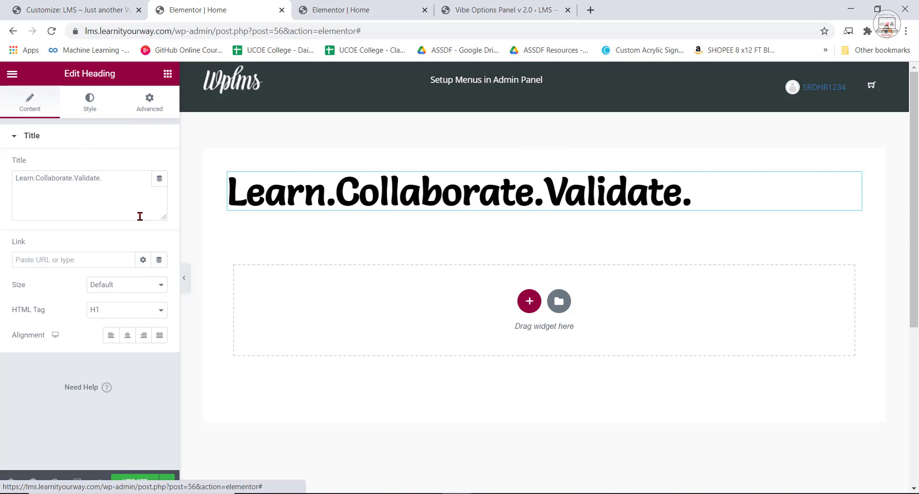
left_click(36, 178)
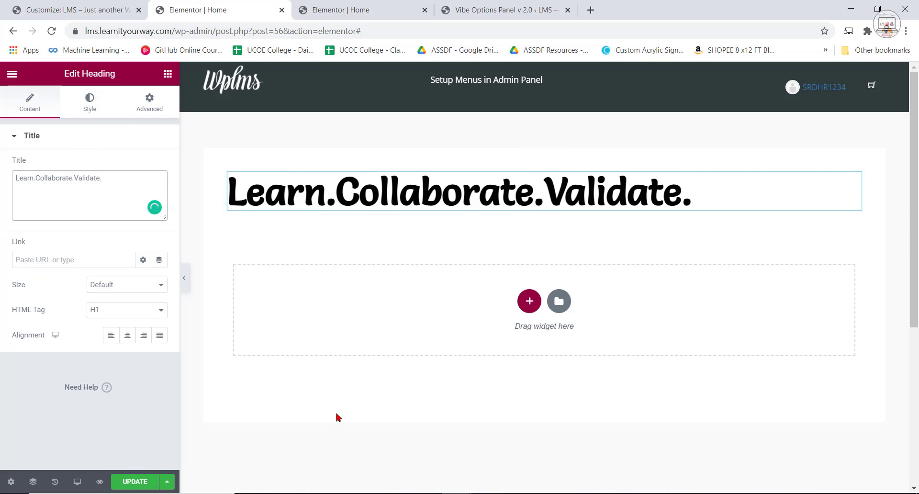
left_click_drag(327, 197, 547, 213)
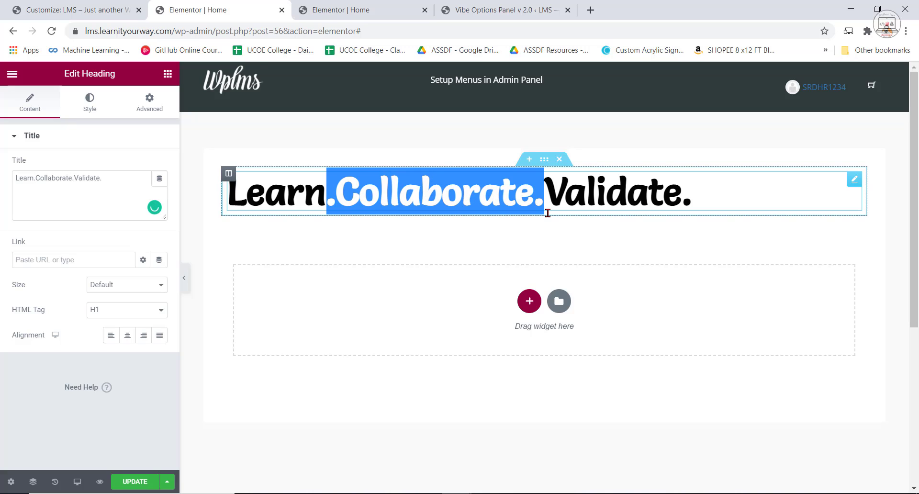
left_click(332, 193)
left_click(327, 205)
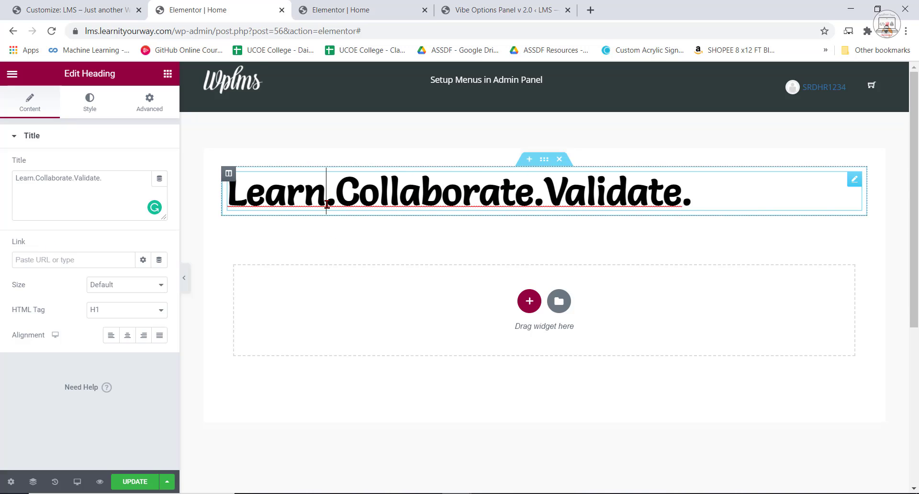
left_click(33, 179)
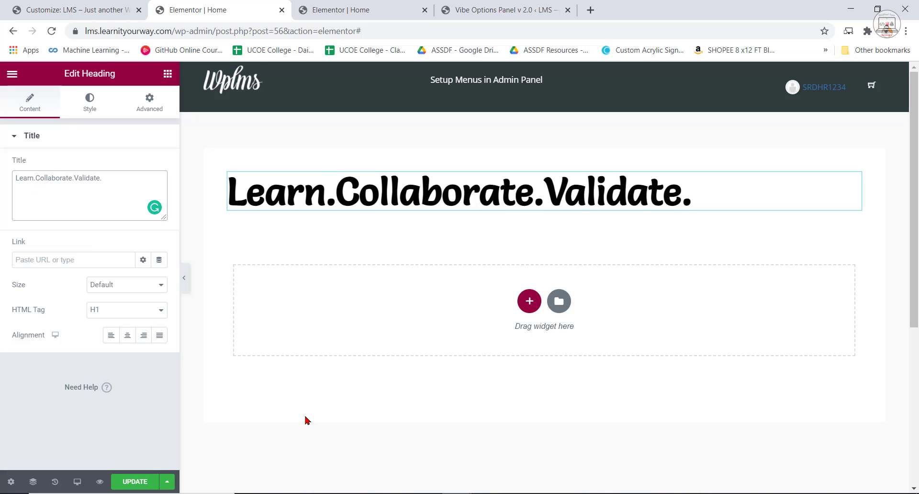
key("ctrl+plus")
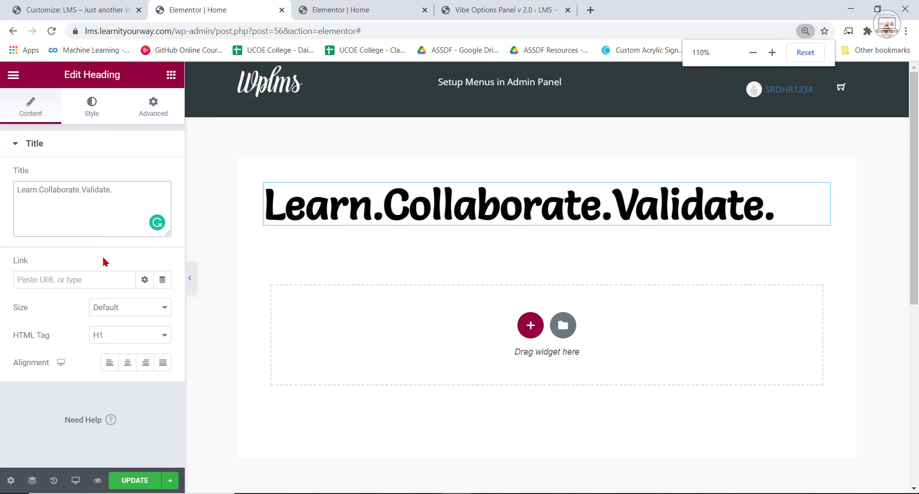
type("<")
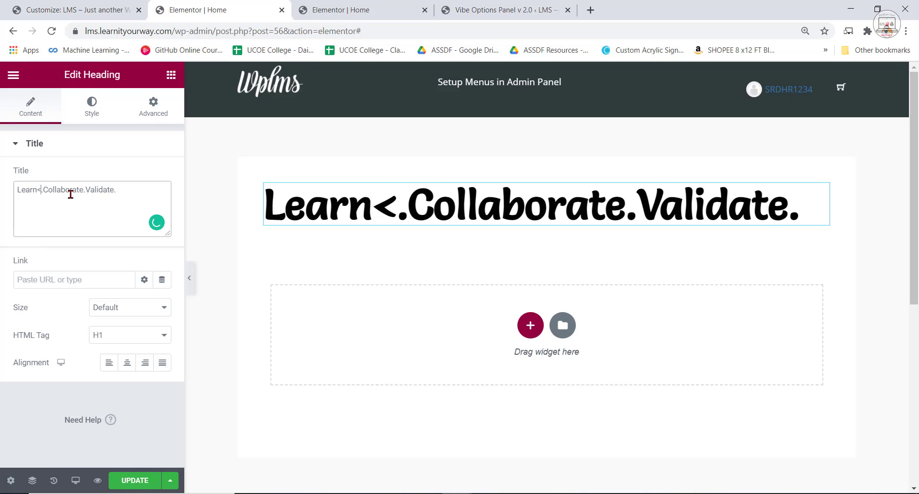
type("spa")
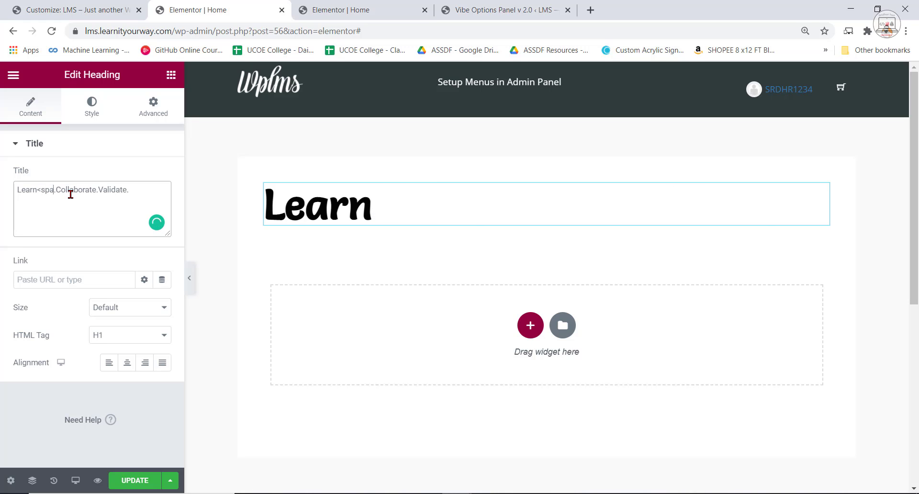
type("n>")
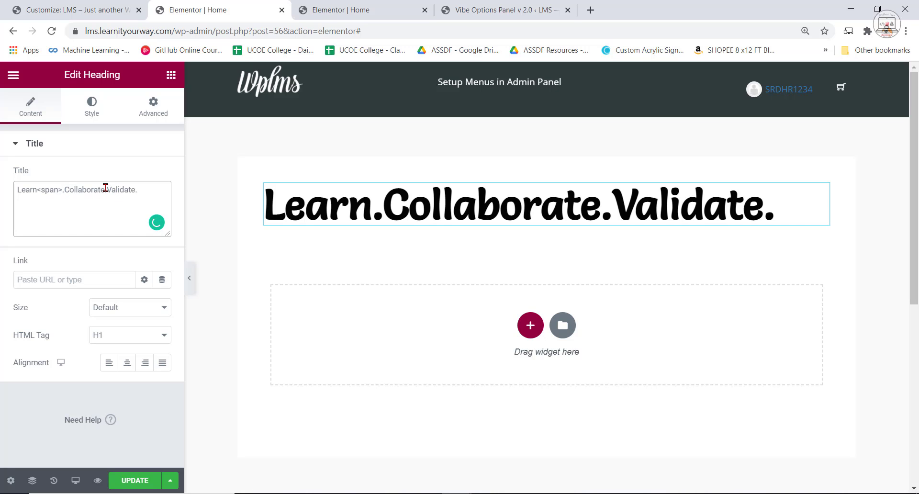
Add a closing </span> tag between ".Collaborate." and "Validate." in the heading's title text.
left_click(373, 210)
left_click(612, 209)
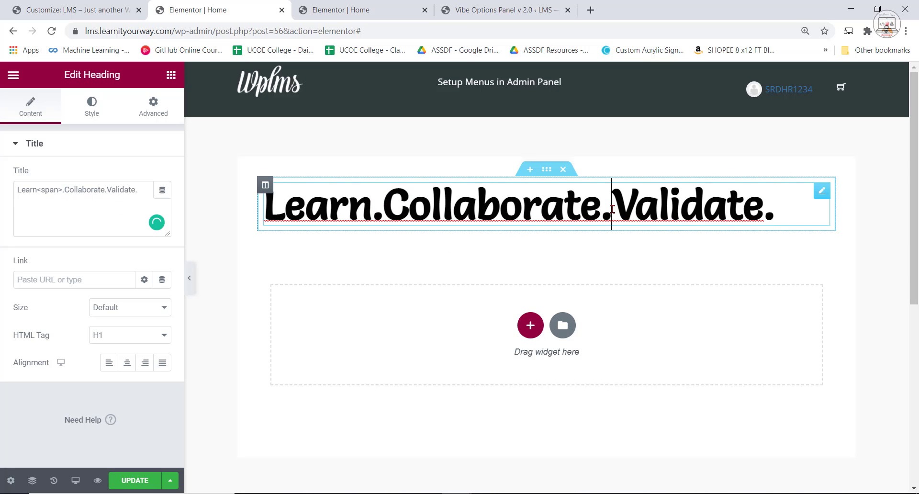
left_click_drag(374, 207, 613, 213)
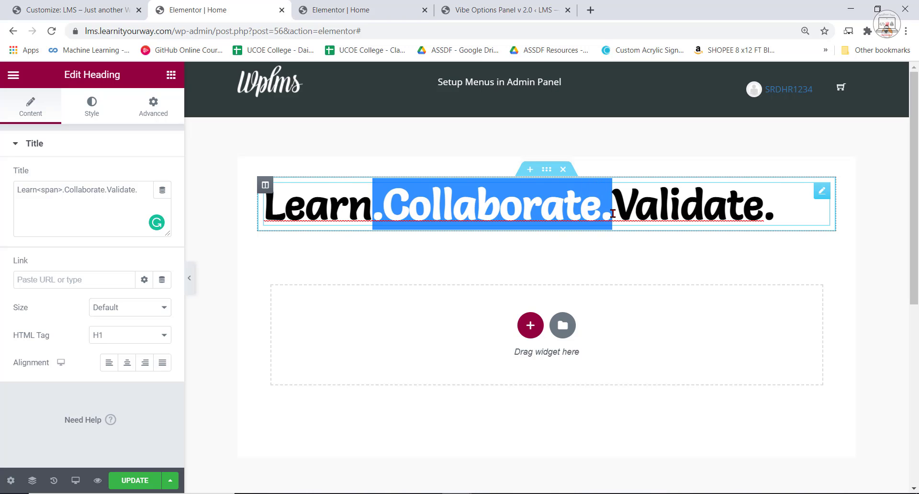
left_click(109, 188)
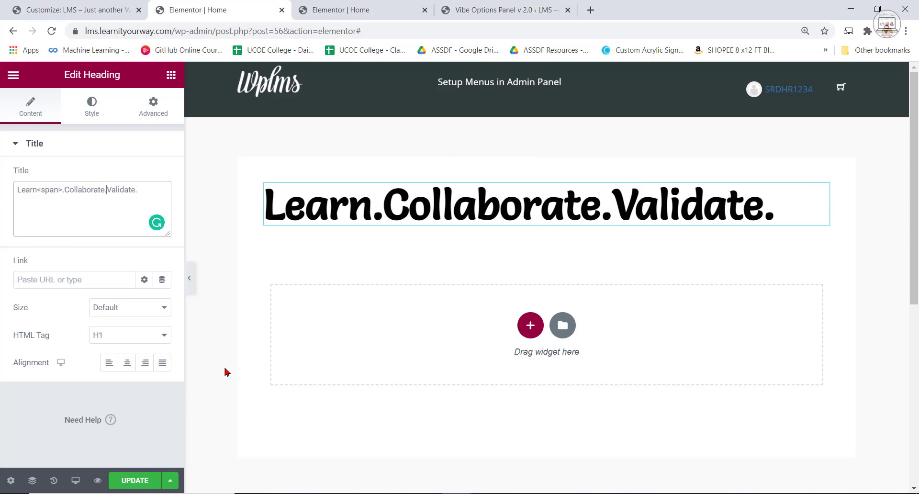
type("<")
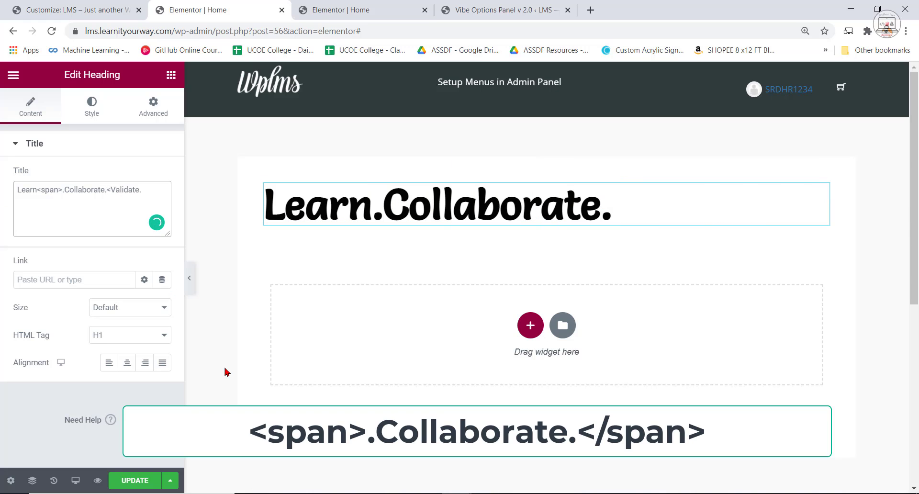
type("/span>")
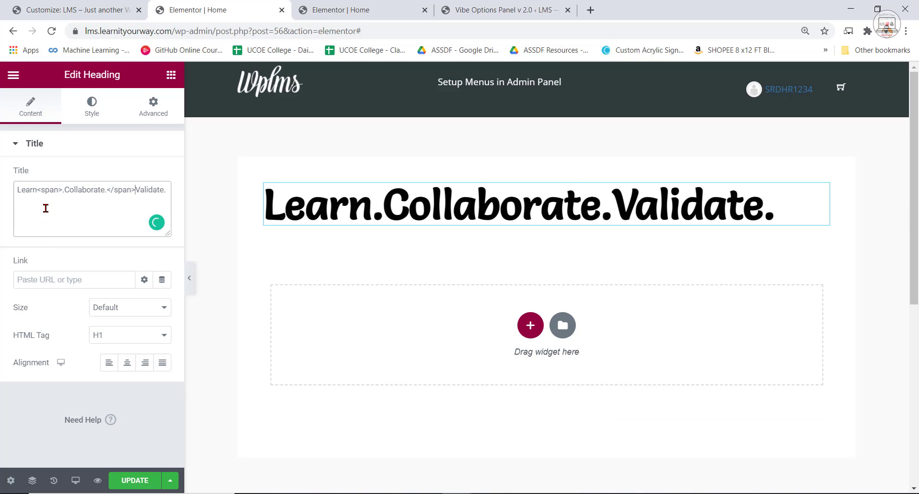
type(" styl")
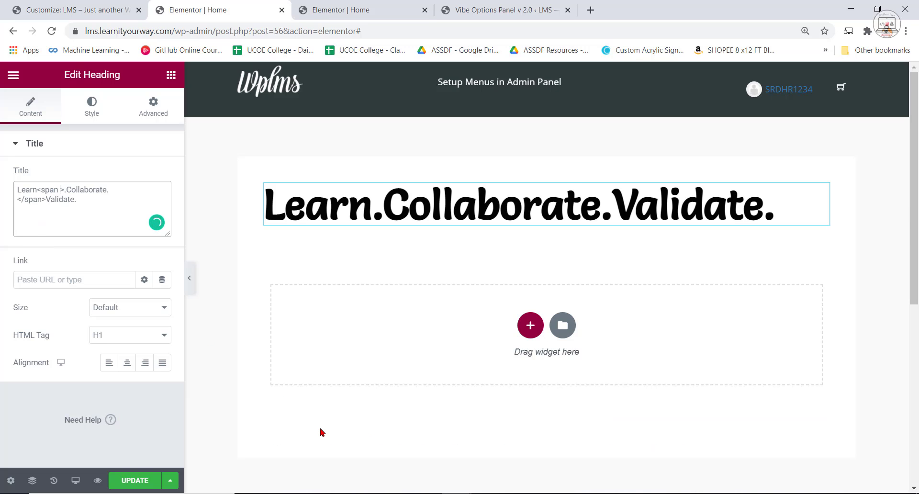
type("e=\"")
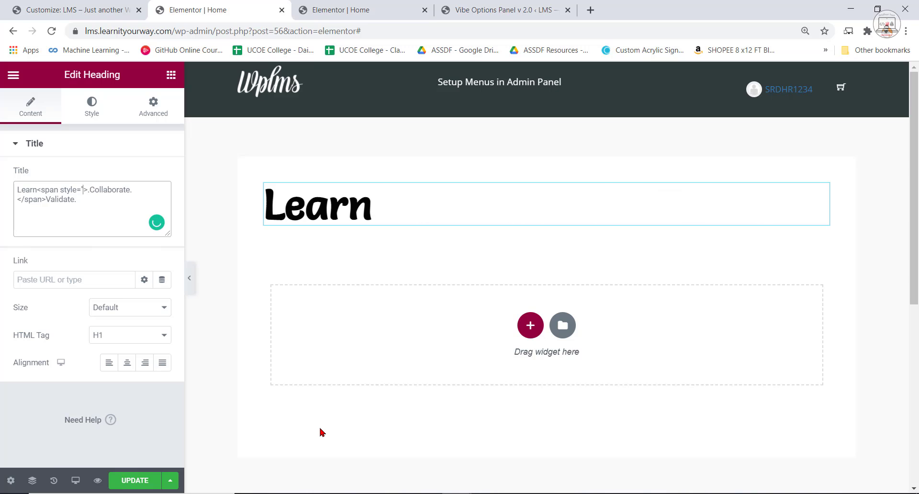
type("\"")
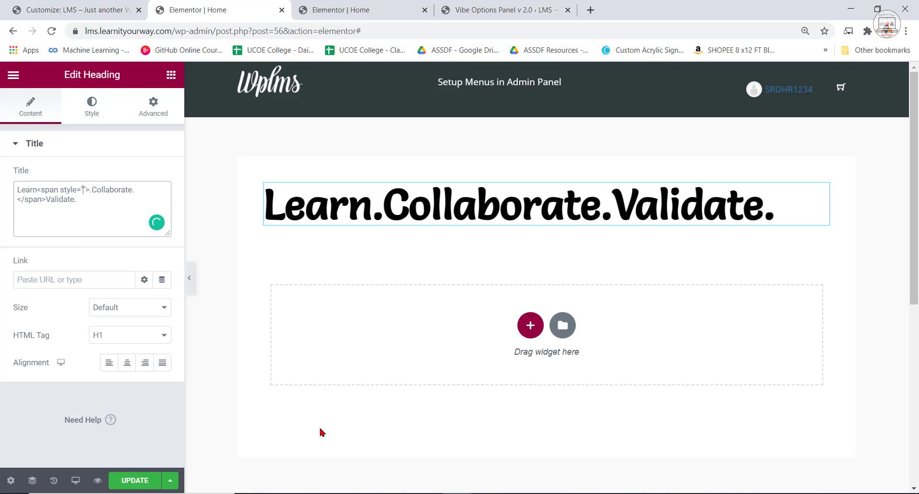
type("color:")
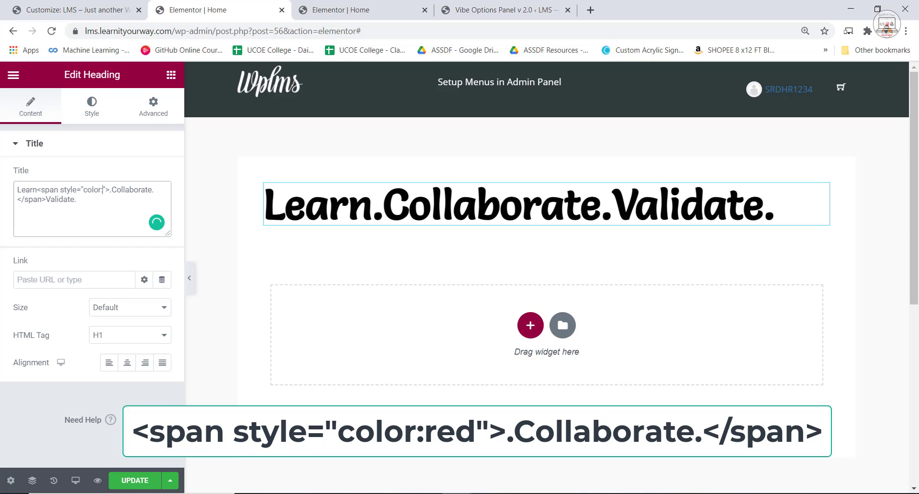
type("pin")
Set the span's color value to red in the heading's title.
key("BackSpace")
key("BackSpace")
key("BackSpace")
type("red")
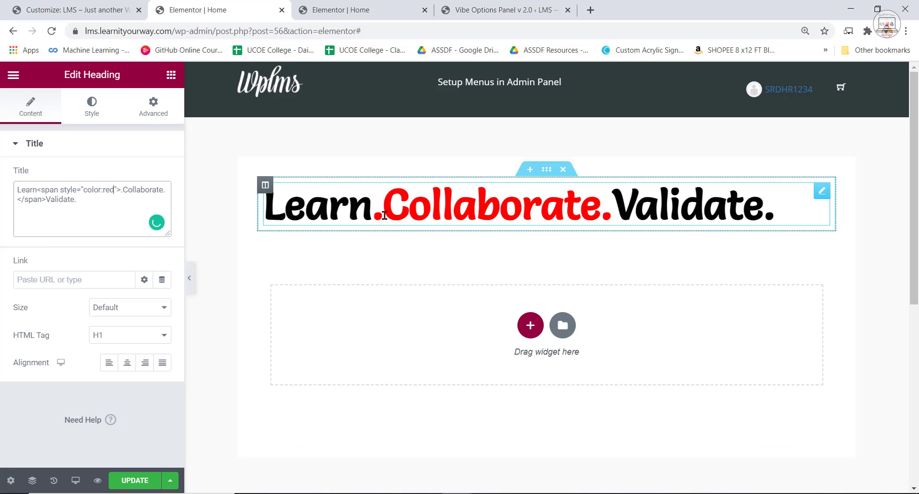
In the example site's Elementor editor, open the hero headline's title text and copy the color code #FF4367.
left_click(335, 10)
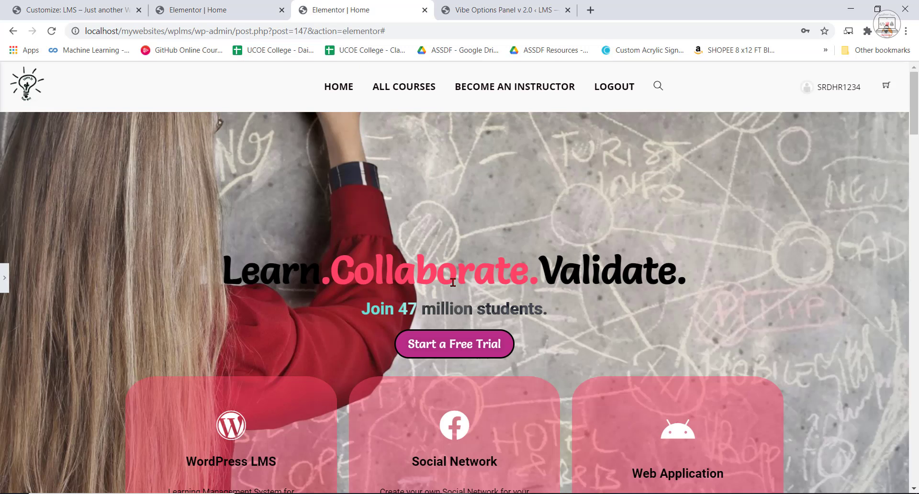
double_click(449, 279)
left_click(5, 278)
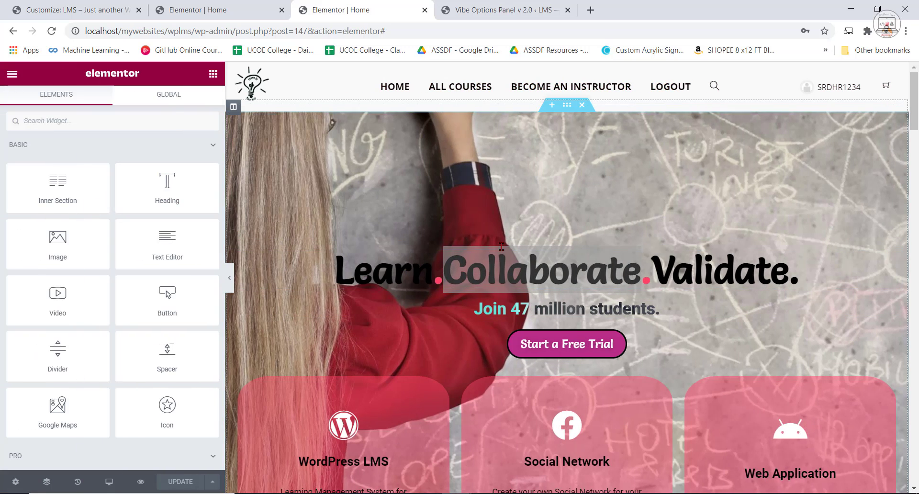
left_click(501, 271)
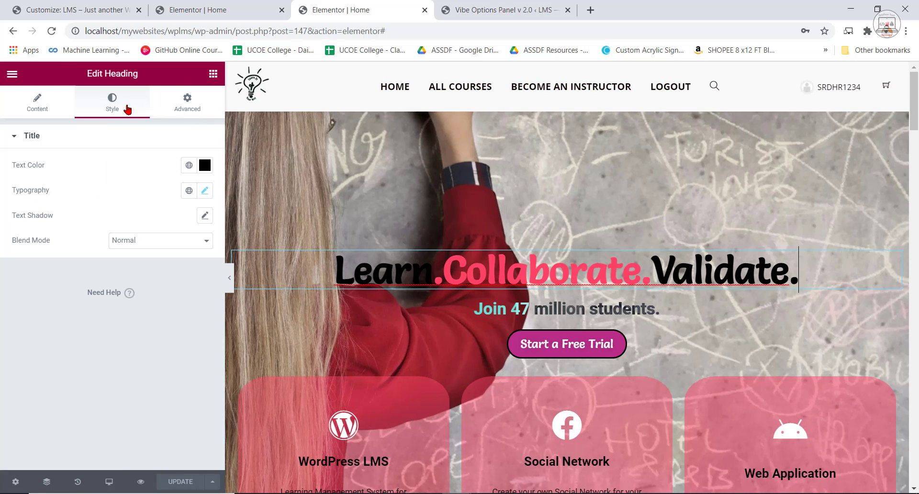
left_click(29, 111)
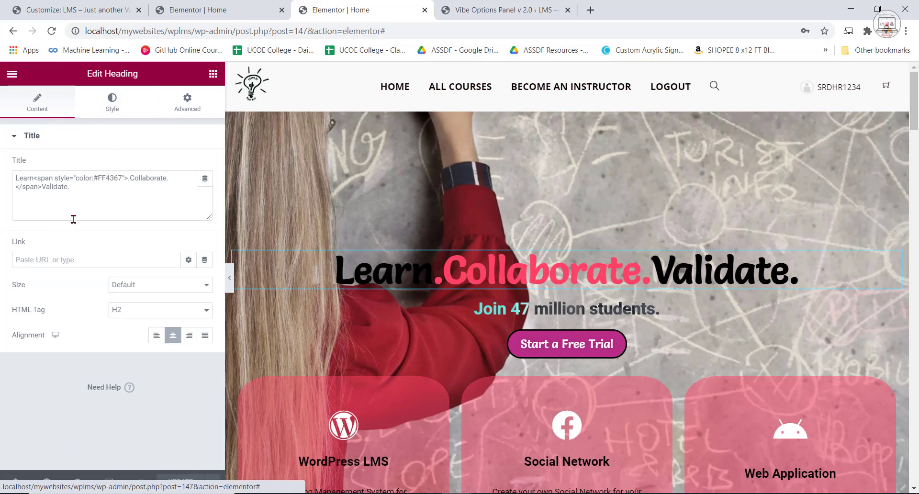
left_click_drag(92, 177, 121, 182)
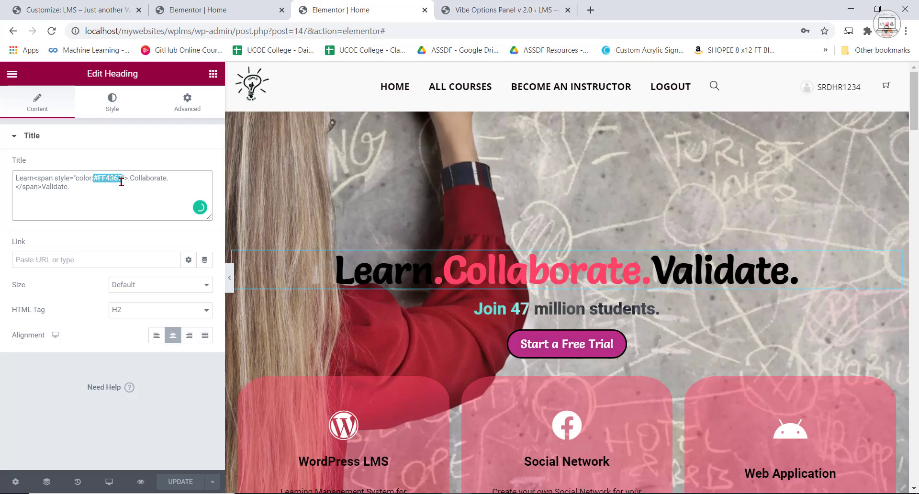
right_click(114, 179)
left_click(136, 223)
Back in the lms.learnityourway.com Home page editor, replace the span's color value with #FF4367.
left_click(225, 10)
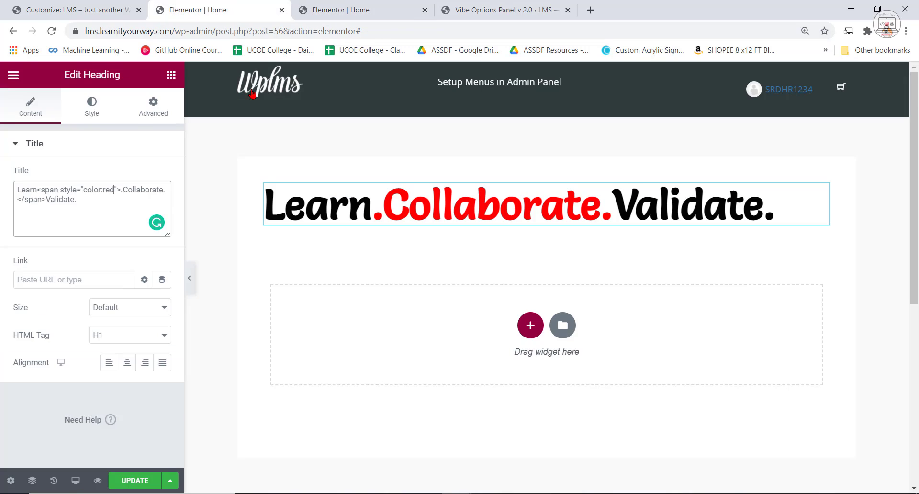
left_click_drag(103, 192, 117, 193)
key("ctrl+v")
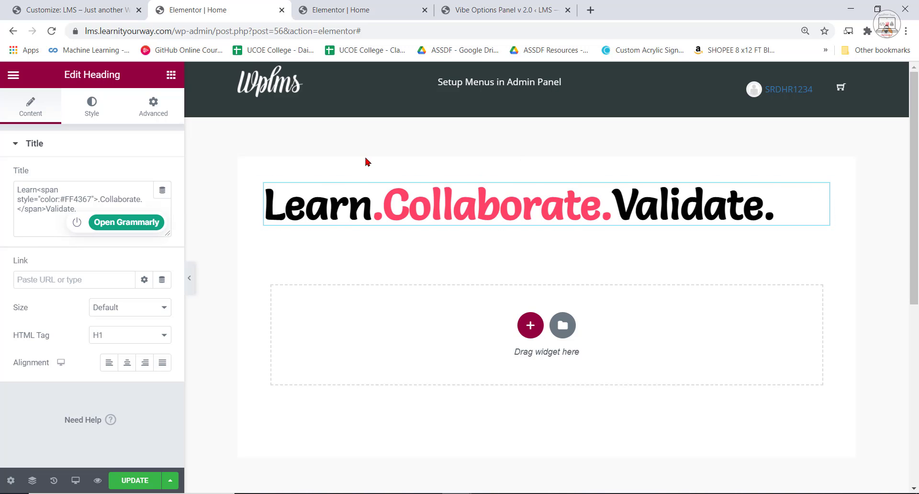
Compare the heading with the example site's headline with both widget panels hidden, and reopen the heading's settings on the new site.
left_click(190, 278)
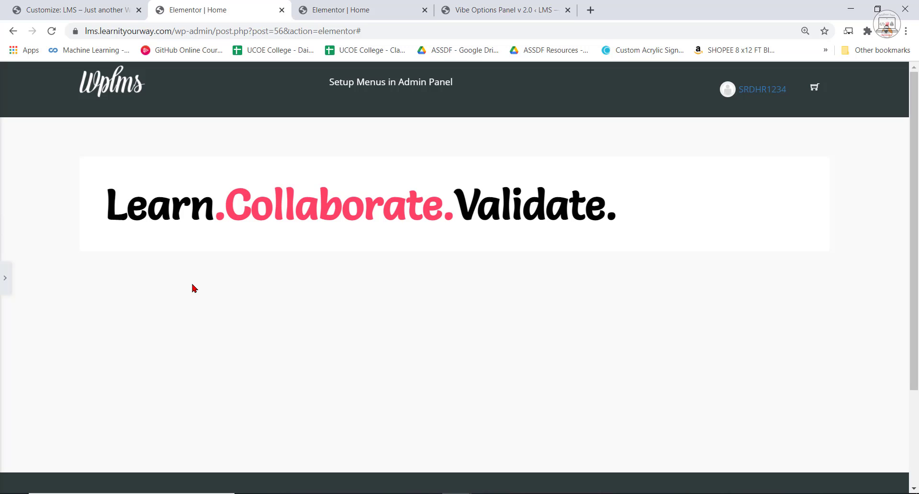
left_click(350, 8)
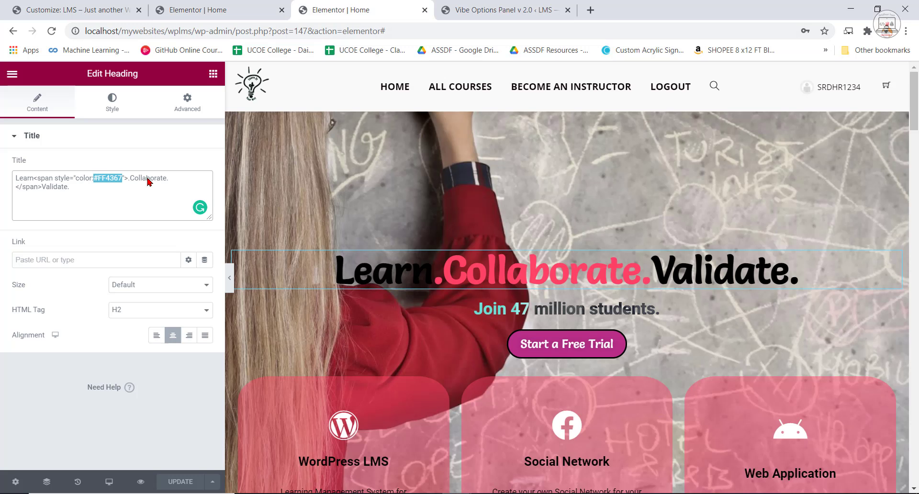
left_click(231, 286)
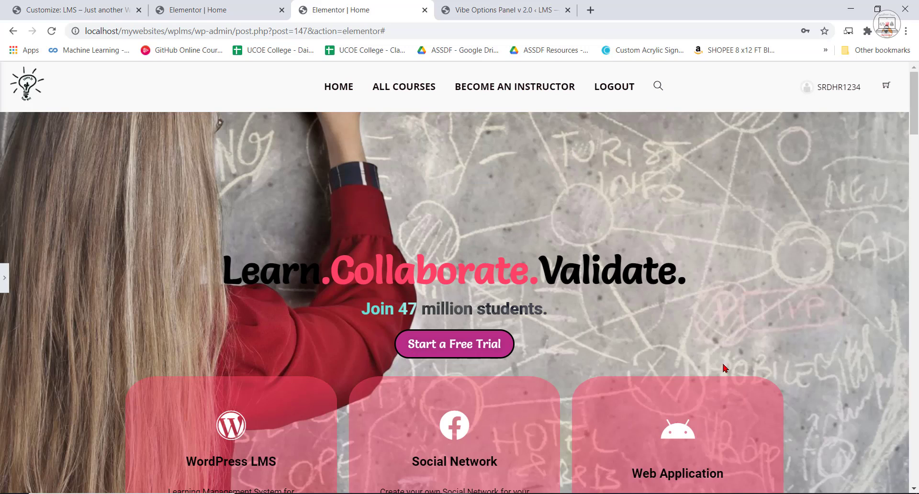
left_click(220, 9)
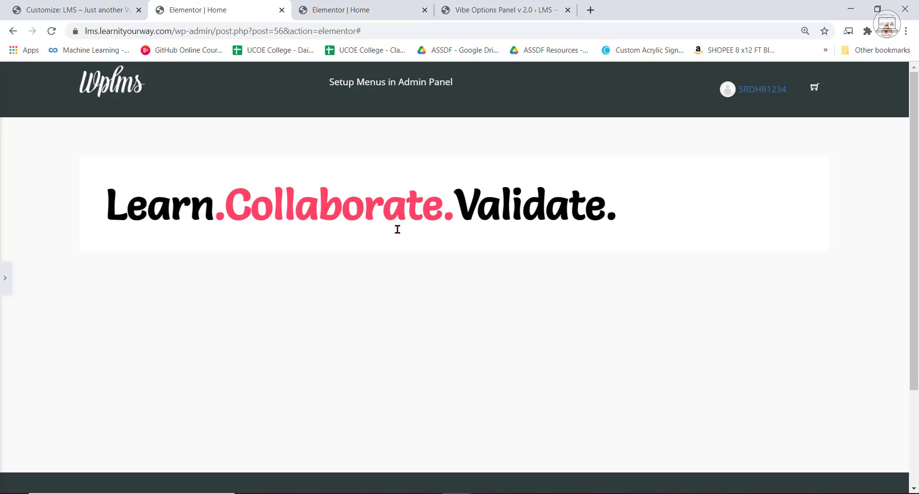
left_click(4, 290)
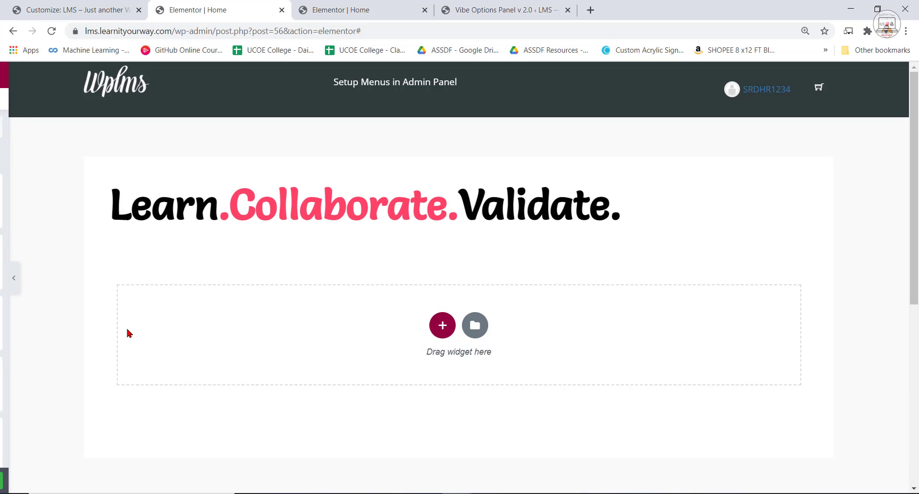
left_click(423, 218)
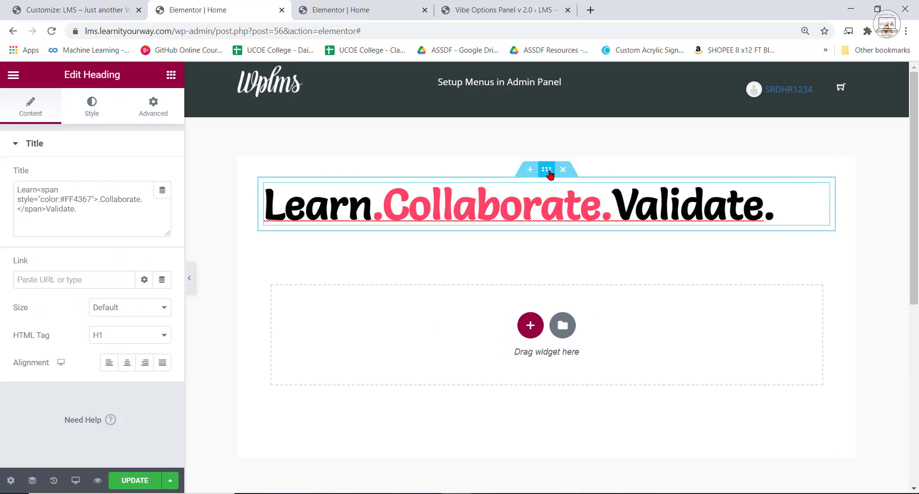
In the heading's section settings, stretch the section, with Full Width content and Fit To Screen height.
left_click(547, 169)
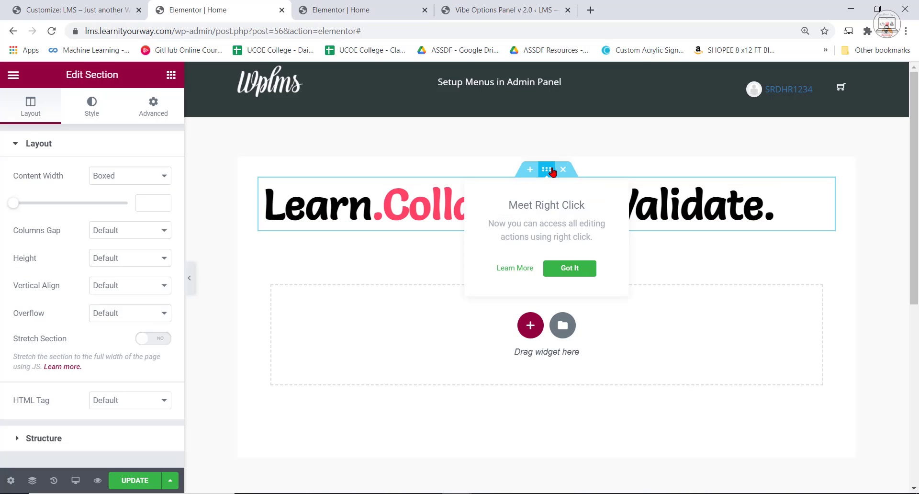
left_click(570, 268)
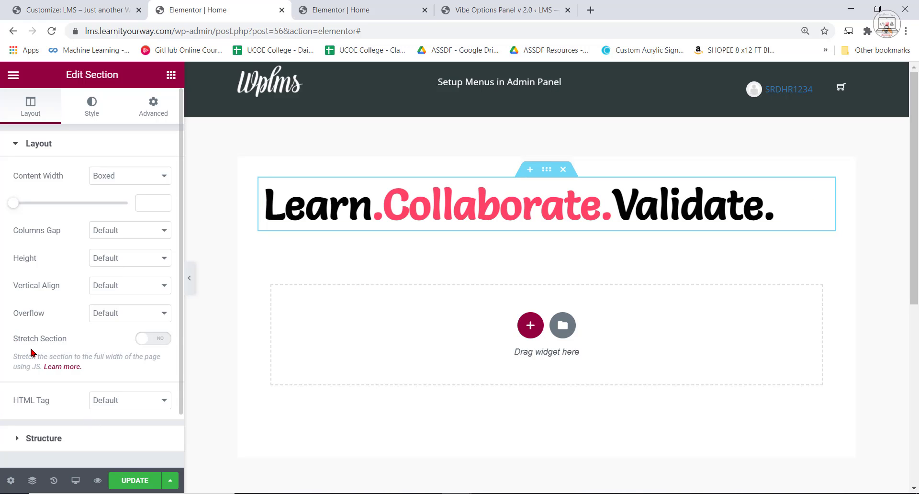
left_click(150, 343)
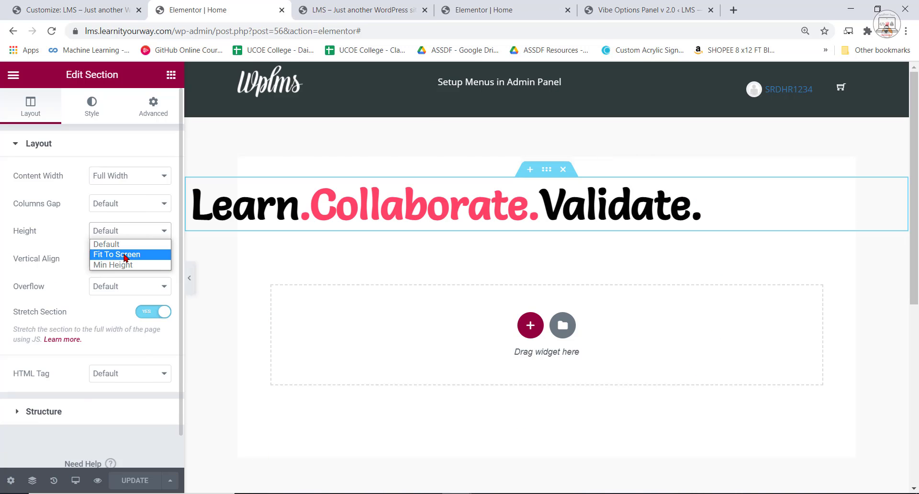
left_click(124, 255)
Set the section's column position to Stretch, vertical align to Middle and overflow to Hidden, and update the page.
left_click(137, 261)
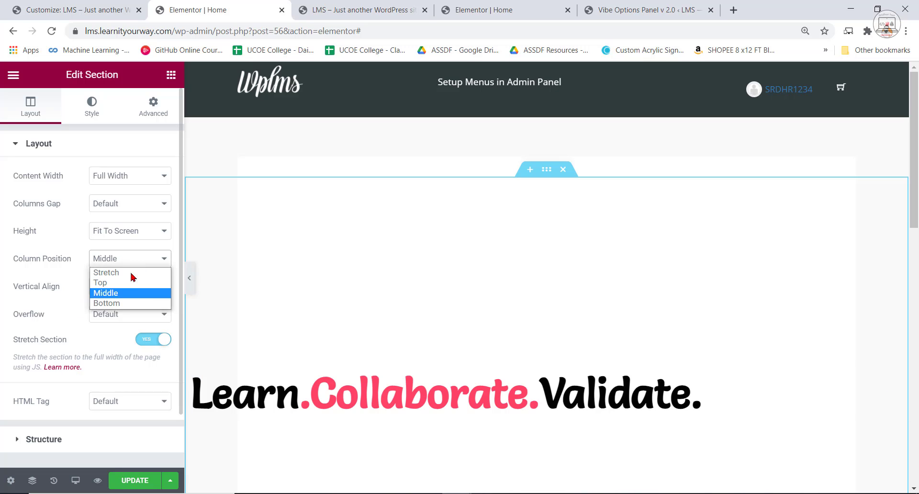
left_click(126, 272)
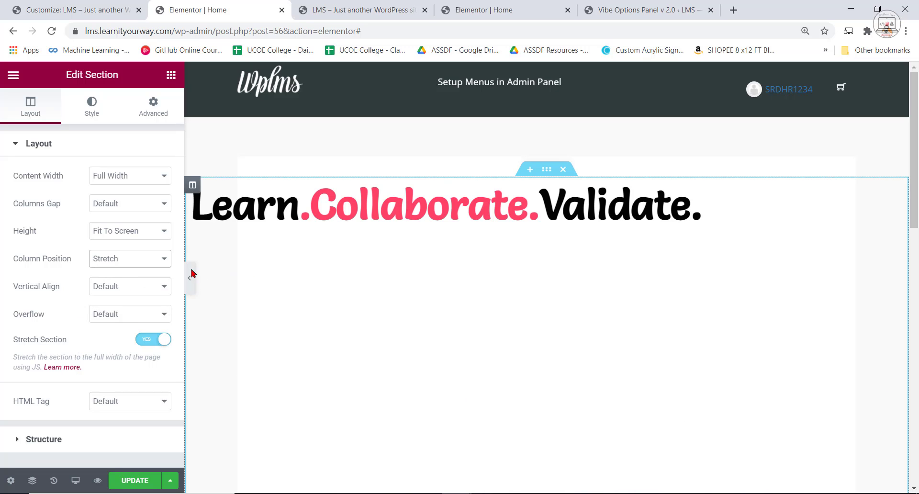
left_click(124, 288)
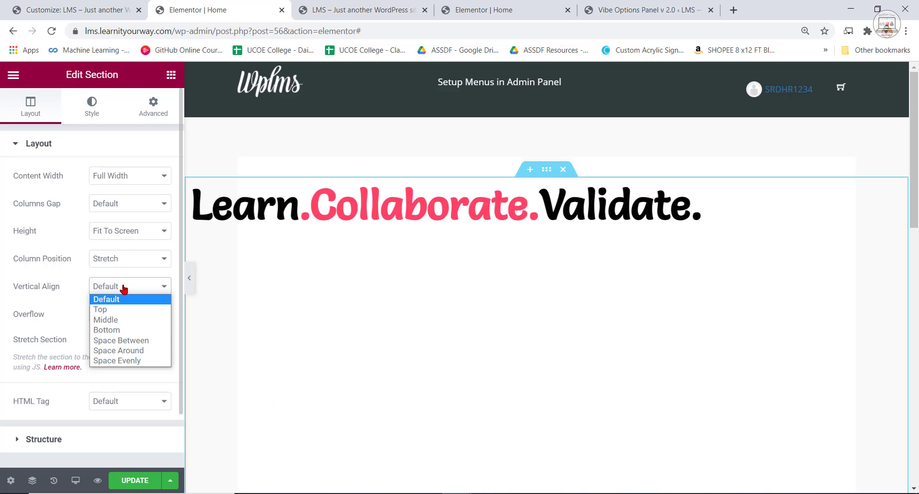
left_click(119, 320)
left_click(117, 321)
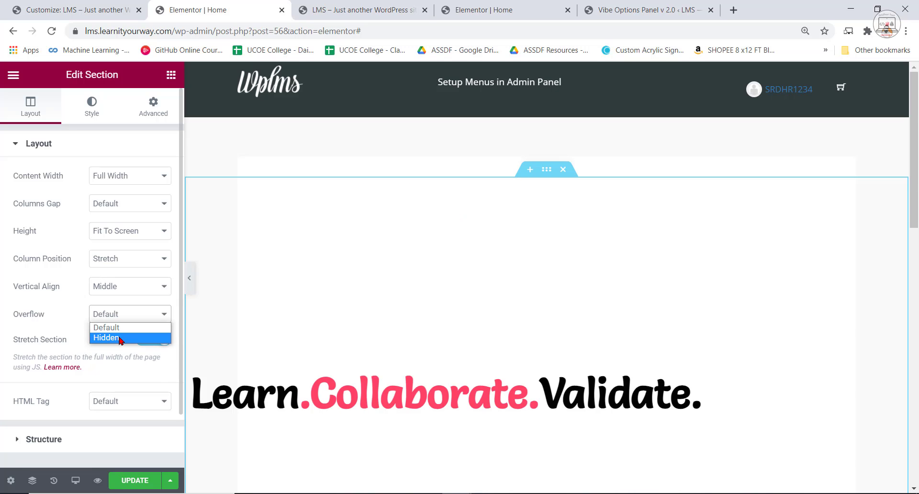
left_click(121, 334)
scroll(325, 367, "down", 7)
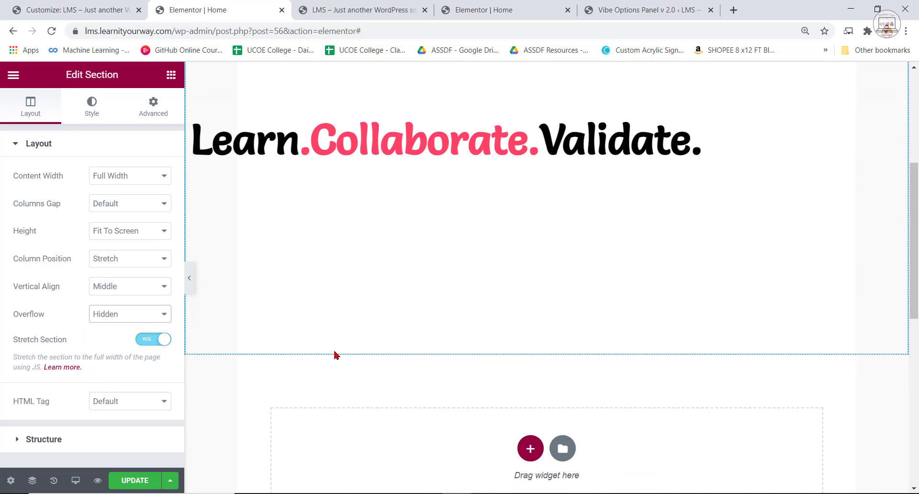
left_click(127, 483)
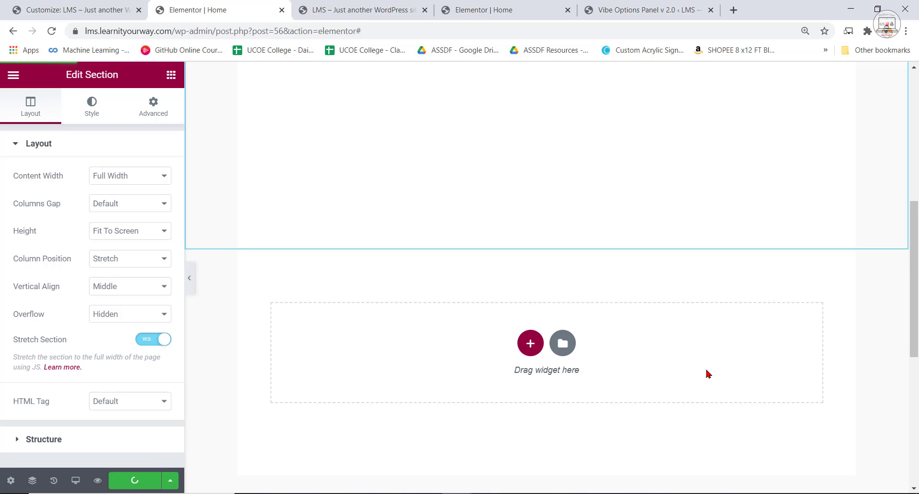
Compare the Home page in the editor, with the widget panel hidden, against the reloaded page preview, and show the panel again.
scroll(719, 375, "up", 10)
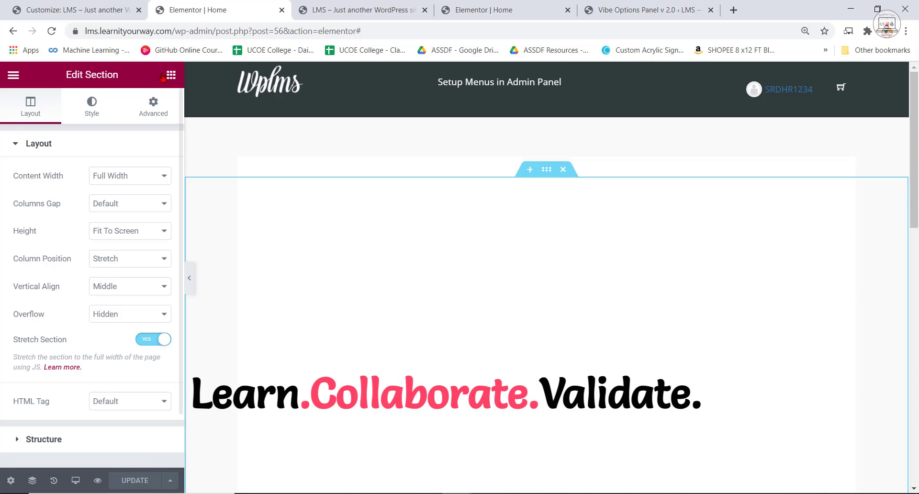
left_click(189, 278)
left_click(302, 7)
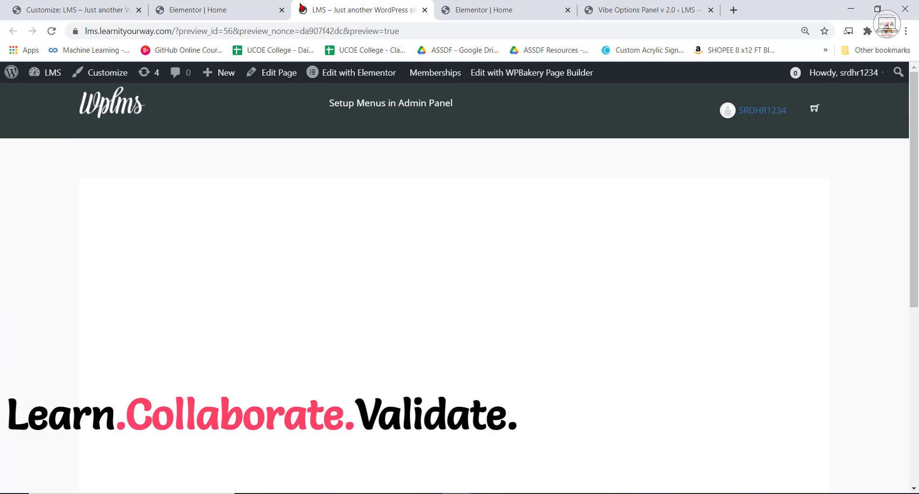
left_click(269, 7)
left_click(383, 5)
left_click(51, 31)
left_click(199, 7)
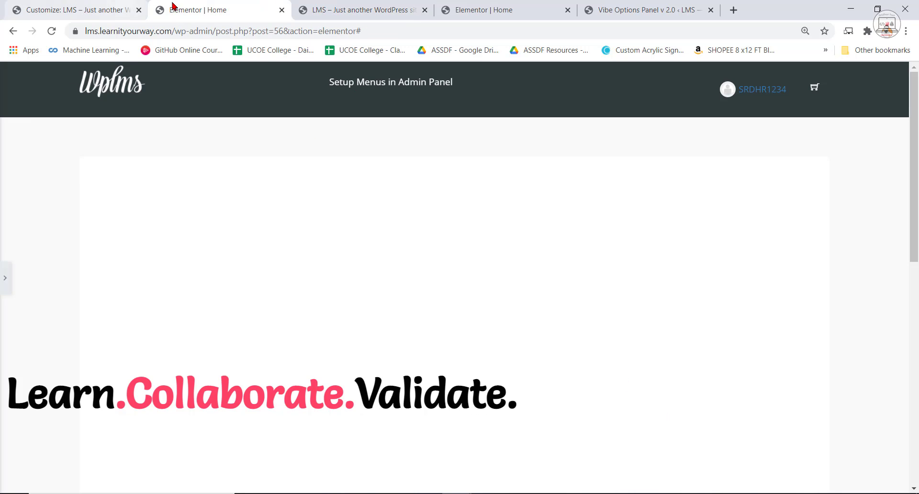
left_click(4, 277)
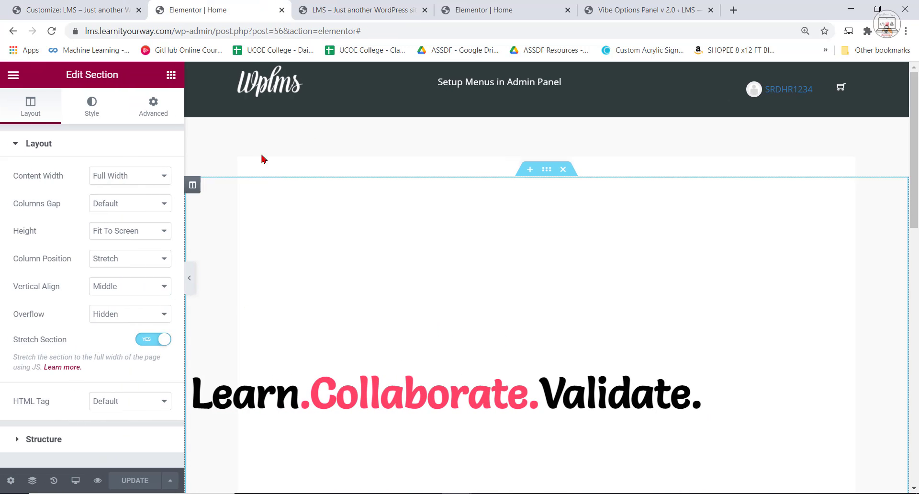
In the site's Customizer, change the Theme Layout from the boxed option to the wide CONTENT option and publish.
left_click(39, 6)
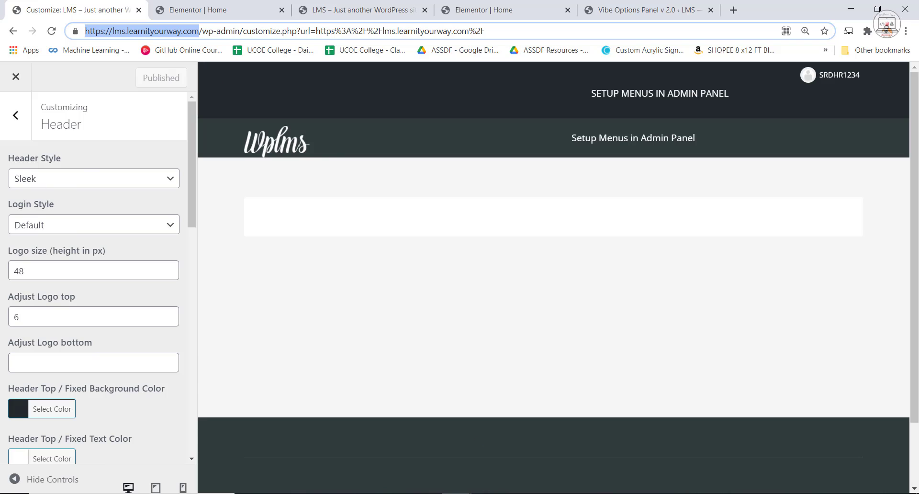
left_click(16, 114)
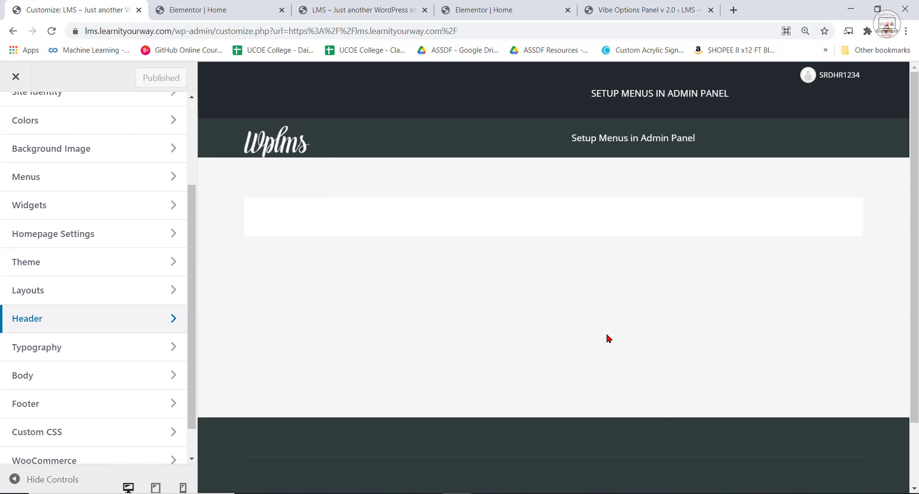
left_click(61, 292)
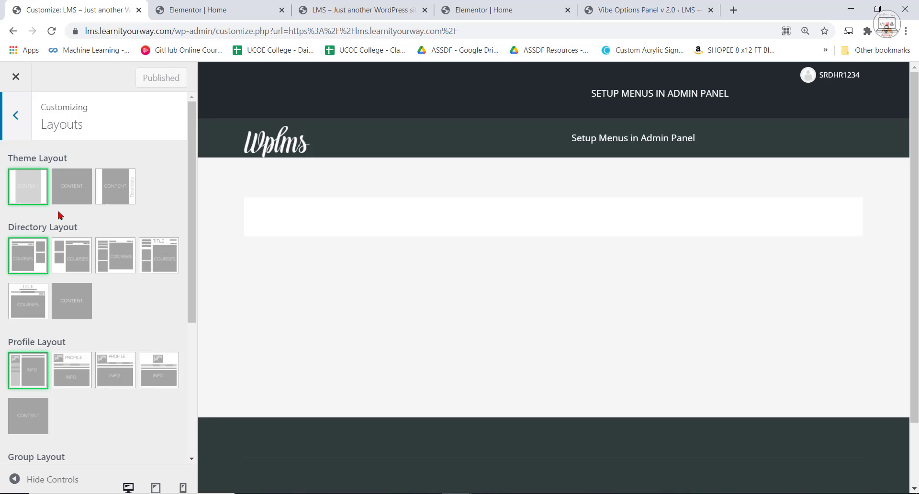
left_click(70, 191)
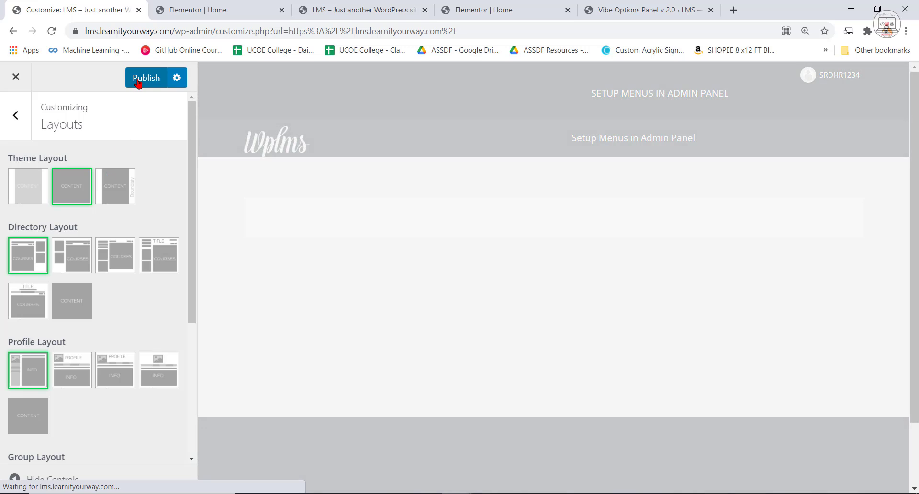
left_click(142, 76)
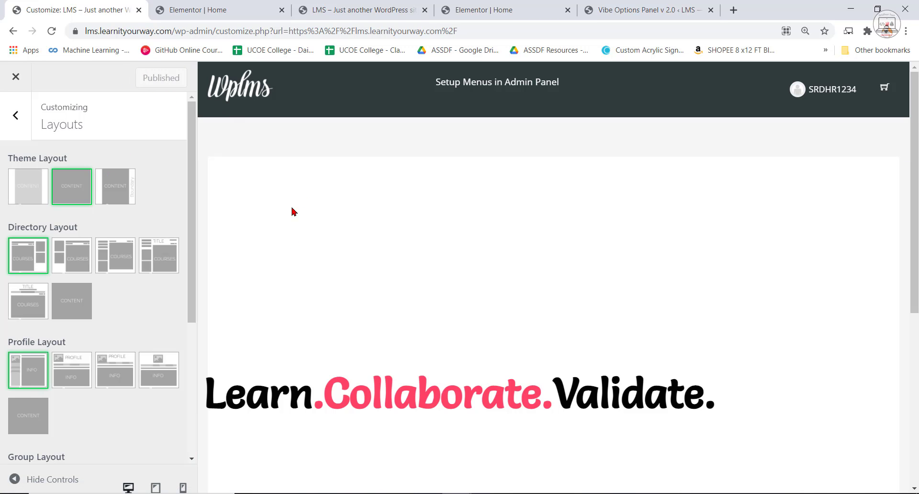
left_click(16, 115)
Reload the Home page in the Elementor editor and check its width with the widget panel temporarily hidden.
left_click(364, 6)
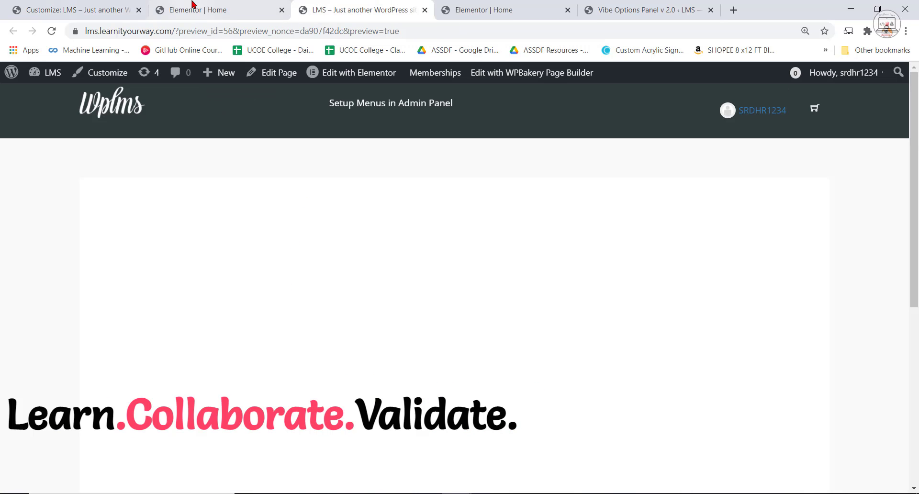
left_click(203, 7)
left_click(51, 30)
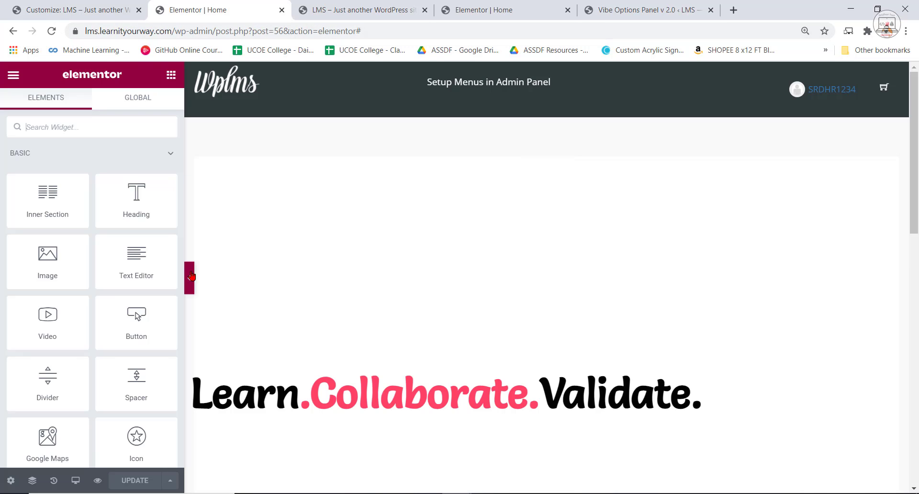
left_click(191, 276)
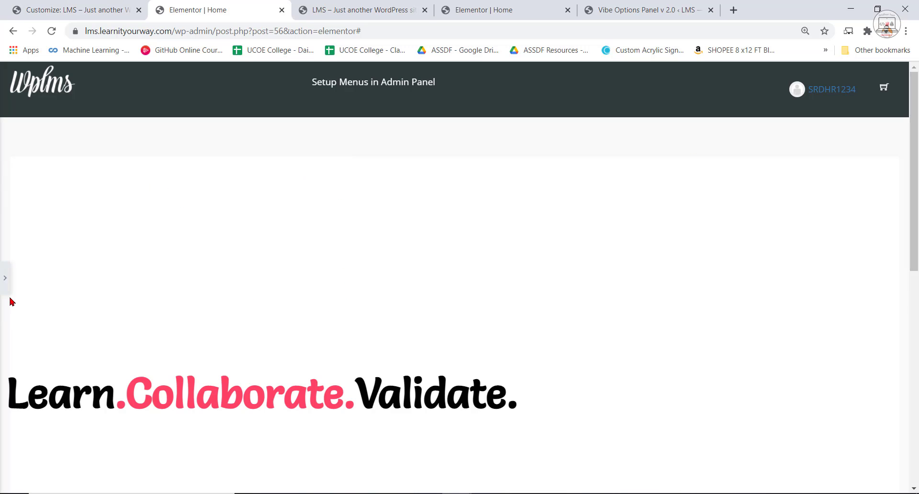
left_click(5, 280)
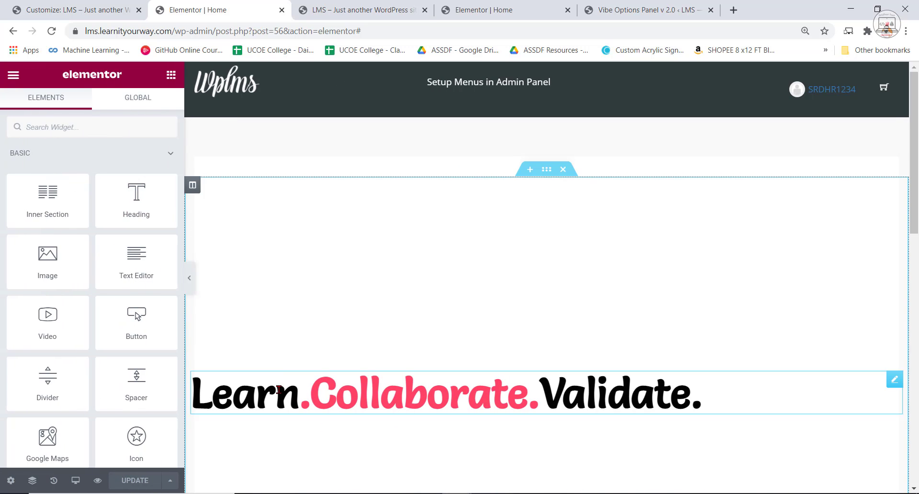
Center-align the Learn.Collaborate.Validate. heading.
left_click(201, 388)
left_click(127, 366)
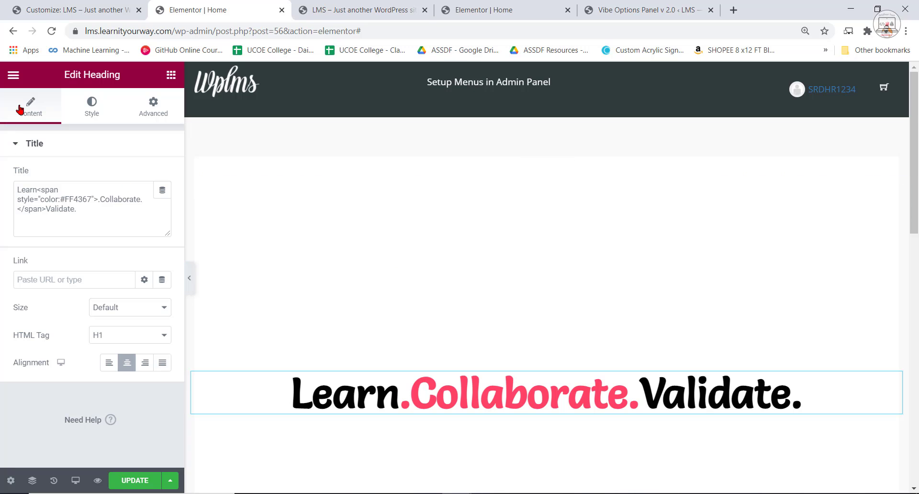
scroll(508, 324, "down", 5)
scroll(507, 320, "up", 4)
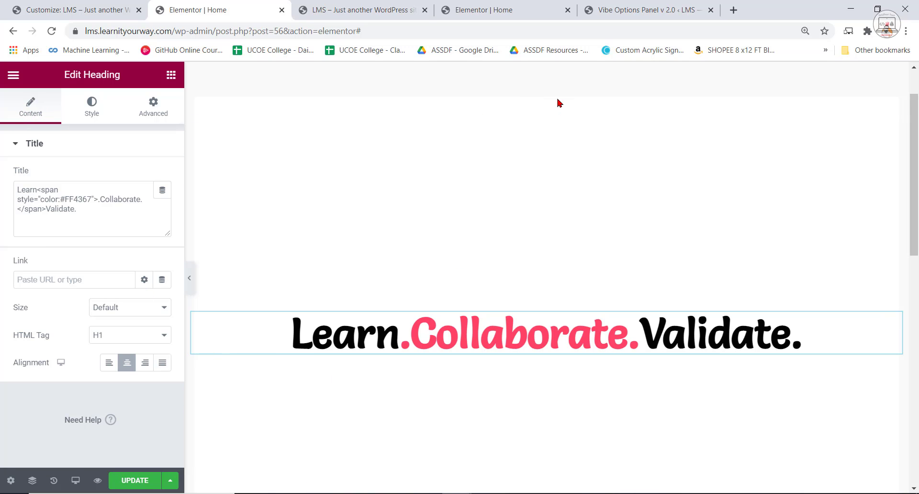
Change the heading section's height to Min Height with a minimum of 474 px, and update the page.
left_click(545, 111)
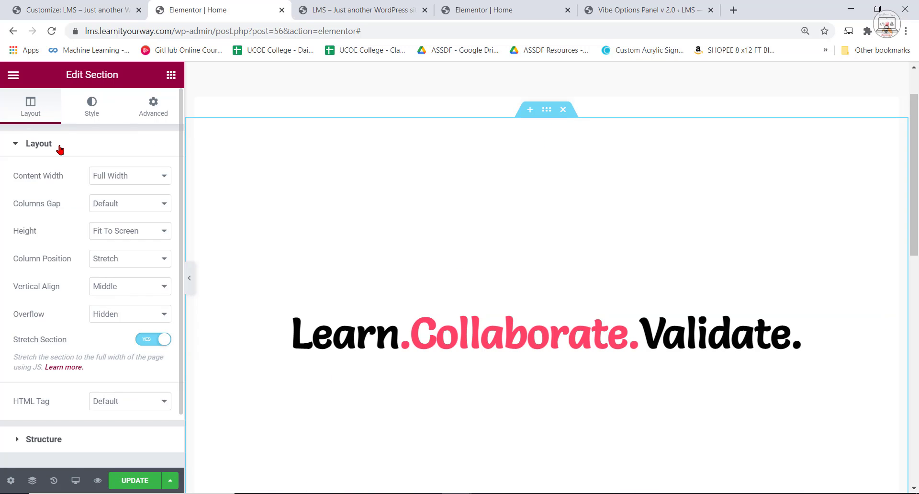
left_click(126, 234)
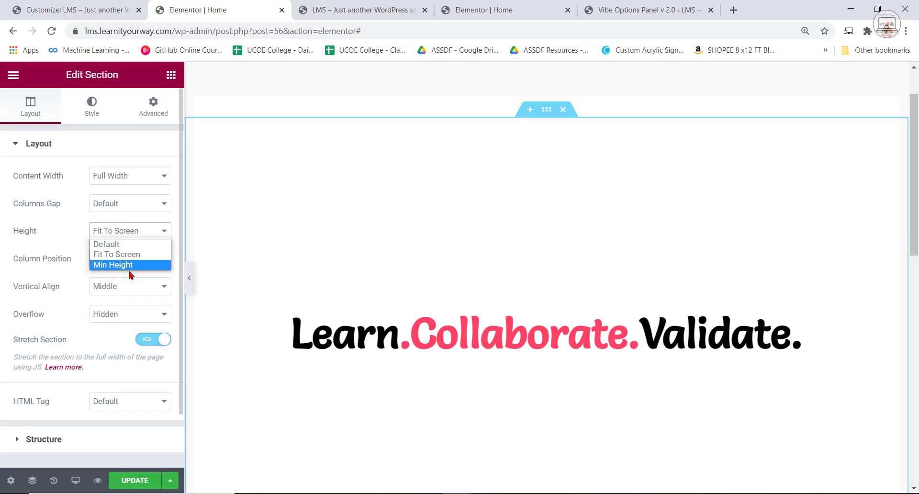
left_click(129, 266)
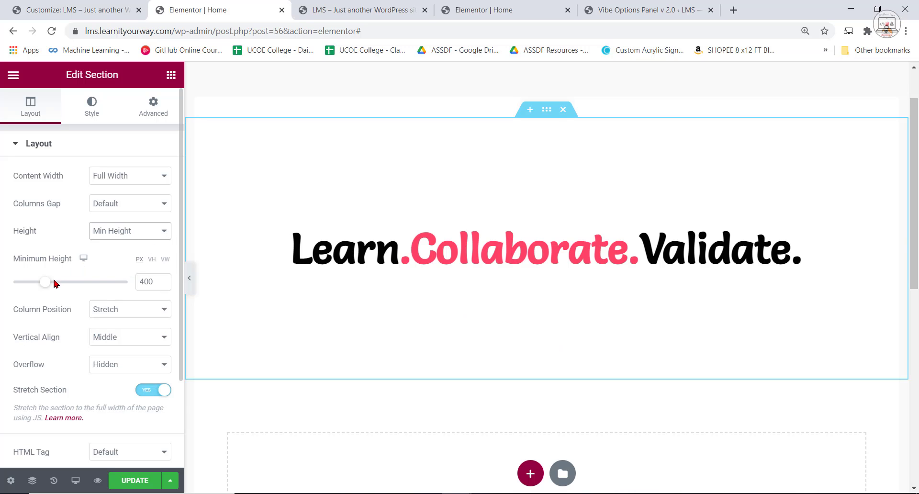
left_click_drag(45, 286, 51, 288)
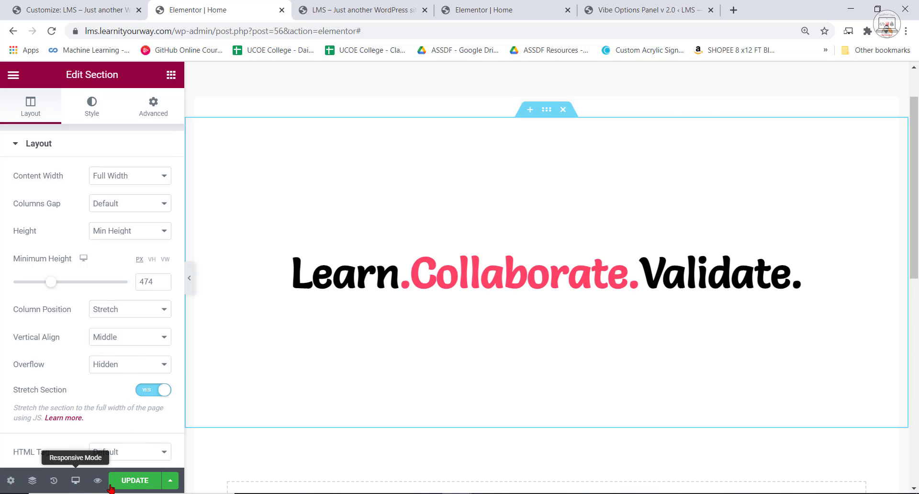
left_click(135, 480)
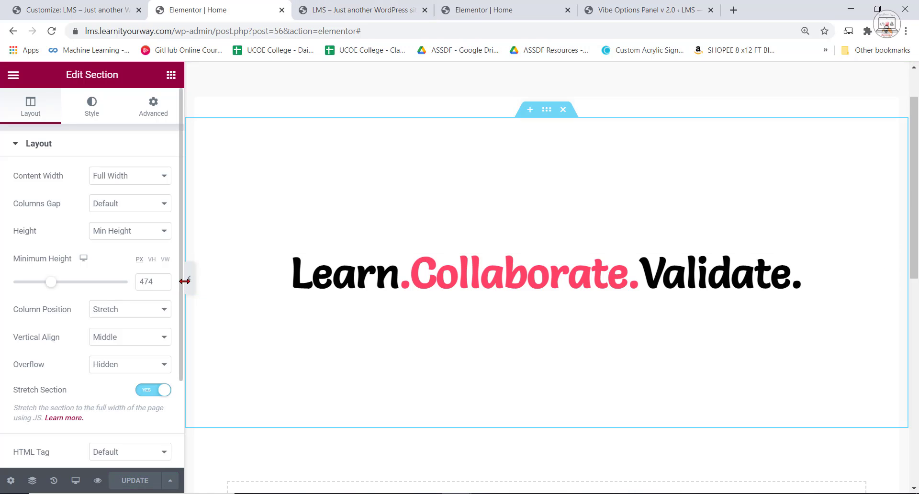
Reload the Home page preview and examine the hero section's layout.
left_click(390, 4)
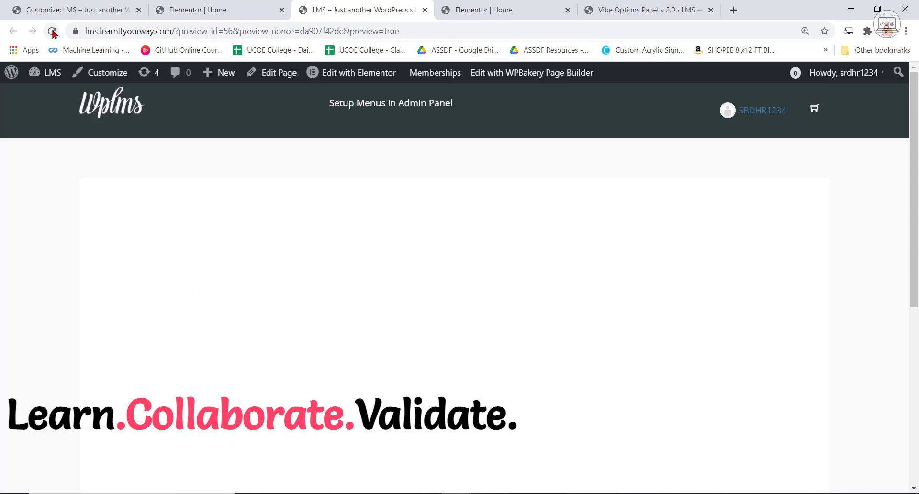
left_click(51, 31)
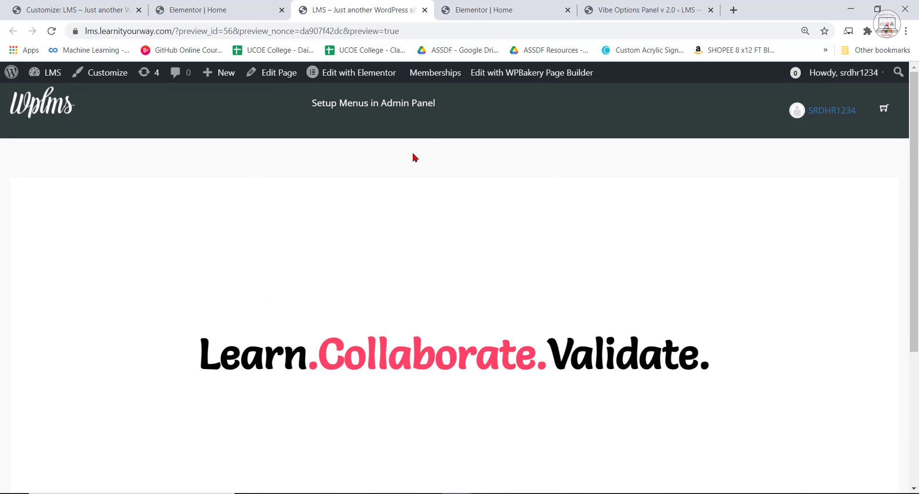
scroll(557, 377, "down", 1)
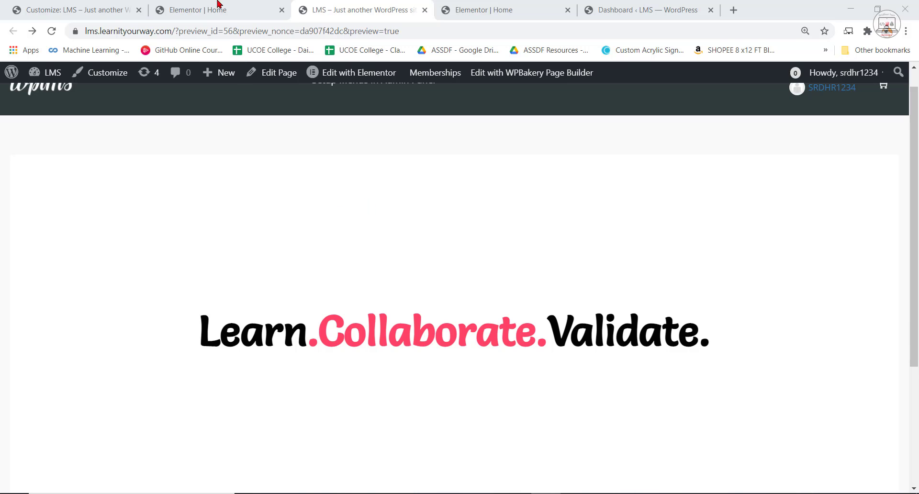
Review the stock pictures in the WPLMS WEBSITE RESOURCES images folder, minimize it and return to the site in Chrome.
left_click(510, 4)
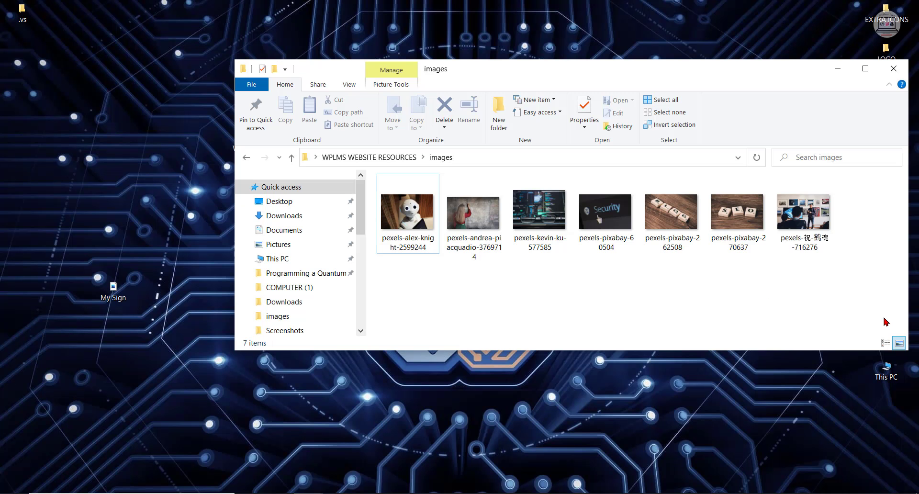
left_click_drag(868, 307, 691, 287)
left_click(838, 68)
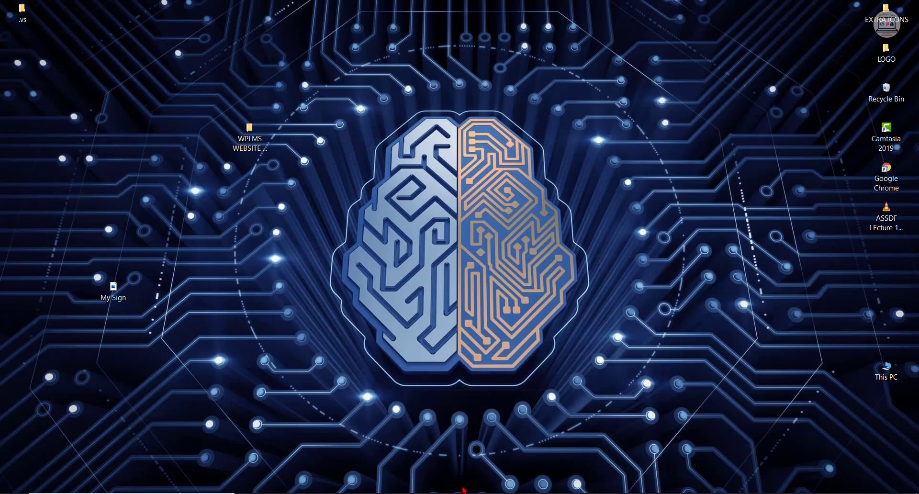
left_click(457, 493)
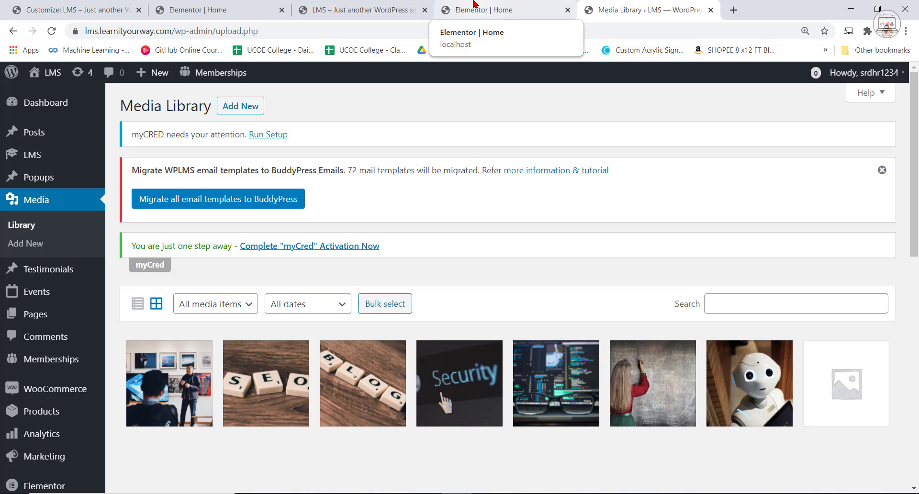
Set the picture of the woman writing on the blackboard as the hero section's background image.
left_click(237, 8)
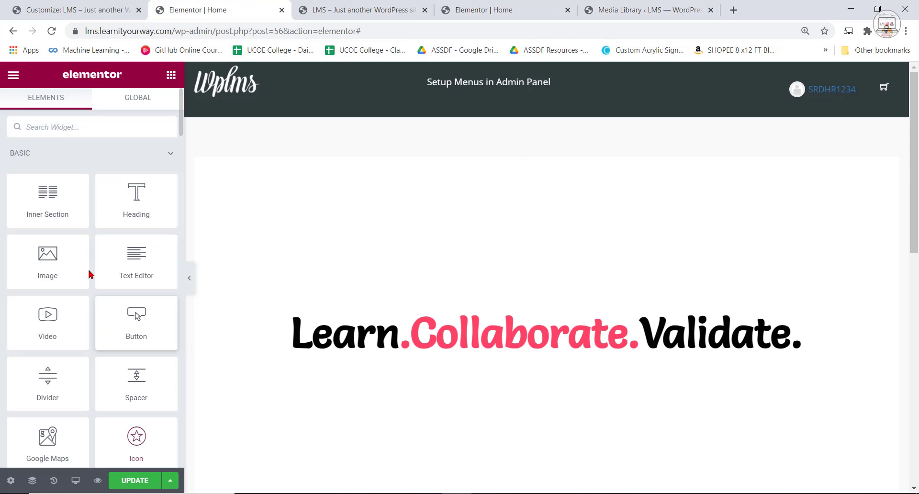
left_click(547, 169)
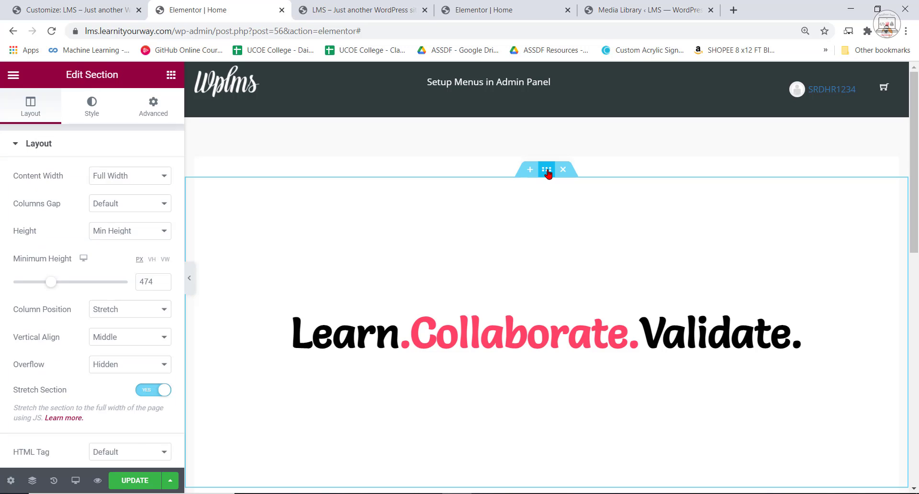
left_click(92, 111)
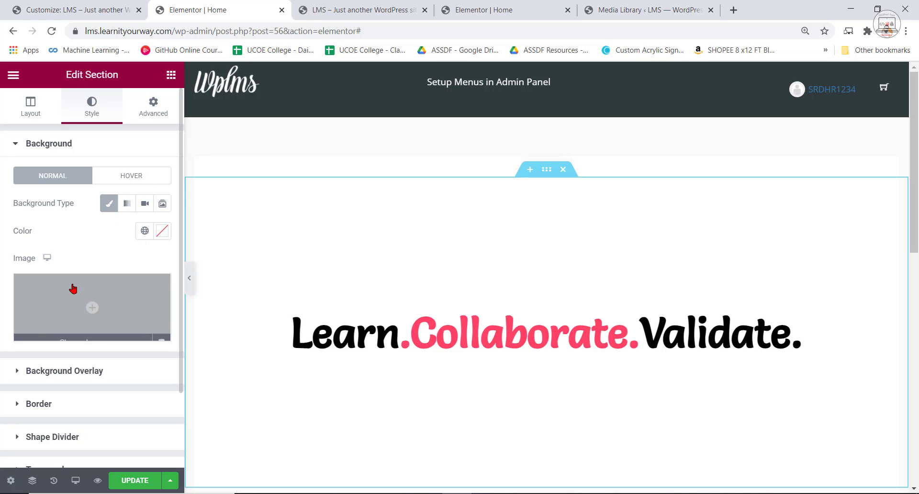
left_click(94, 310)
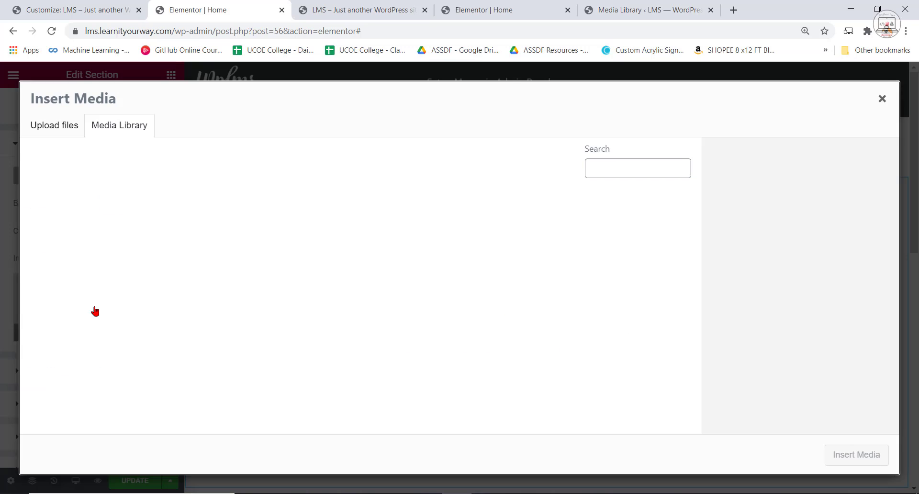
left_click(559, 248)
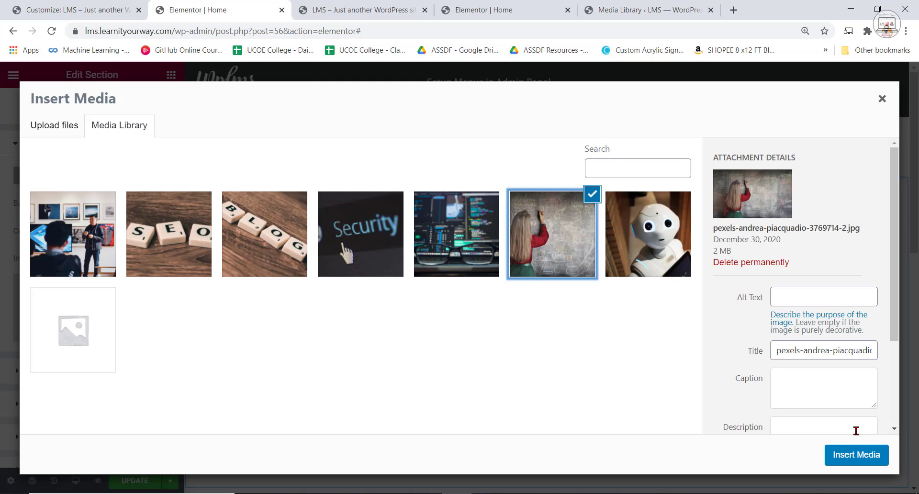
left_click(858, 458)
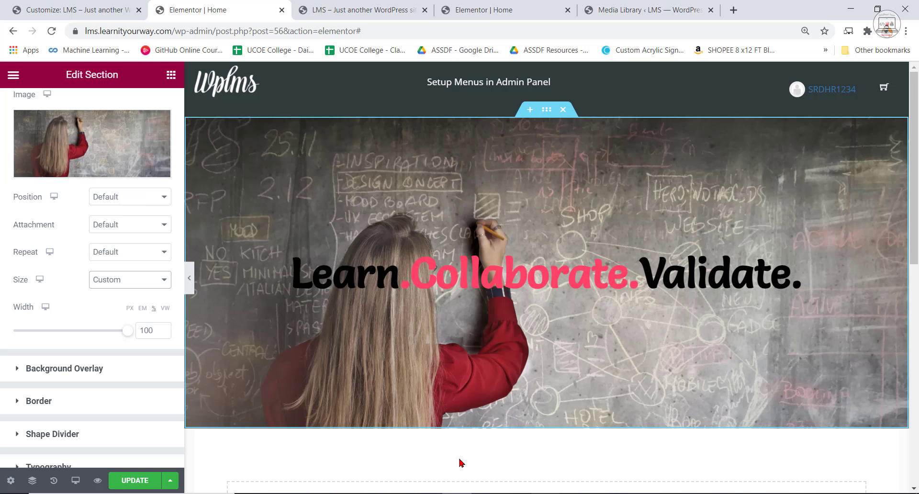
left_click(19, 177)
left_click(20, 177)
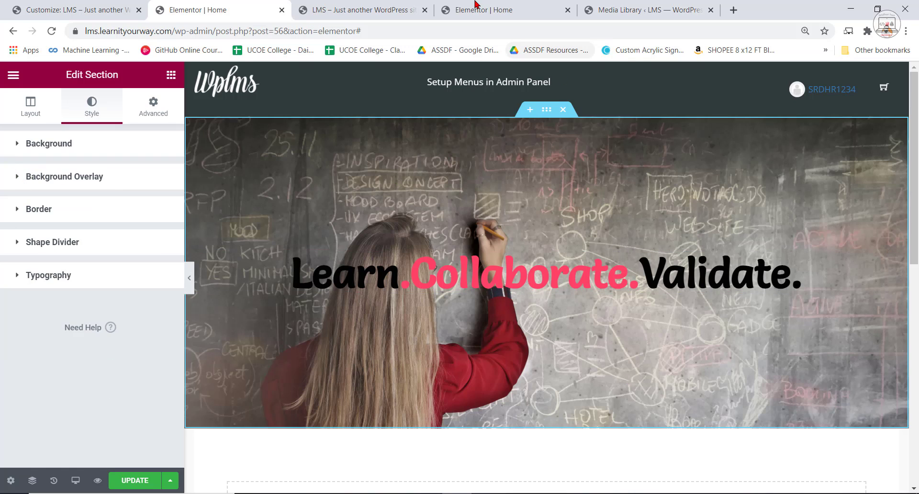
Copy the line "Join 47 million students." from the localhost example's hero section and return to the live Home page editor.
left_click(507, 5)
scroll(794, 240, "down", 3)
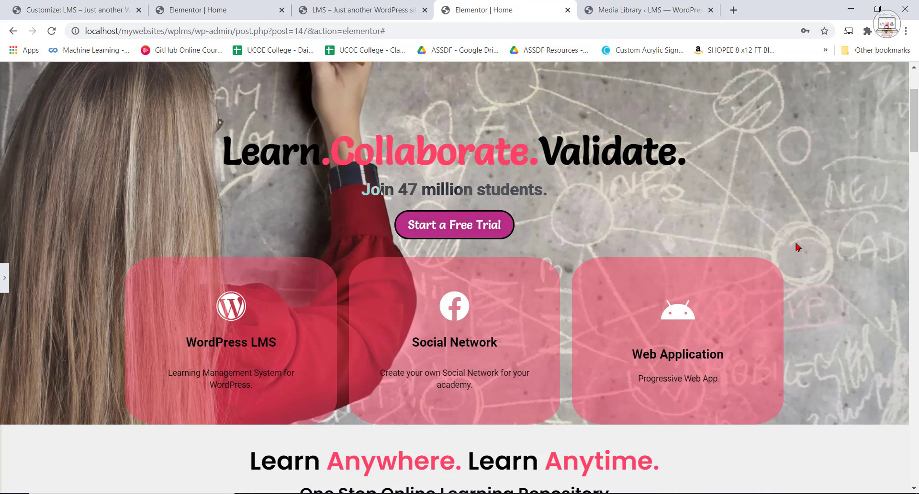
scroll(575, 237, "up", 3)
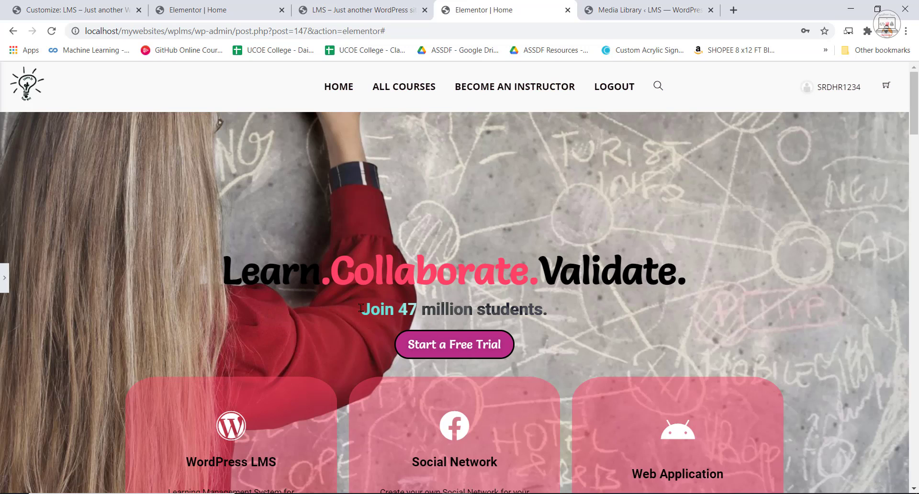
left_click_drag(361, 308, 529, 308)
key("ctrl+c")
right_click(529, 308)
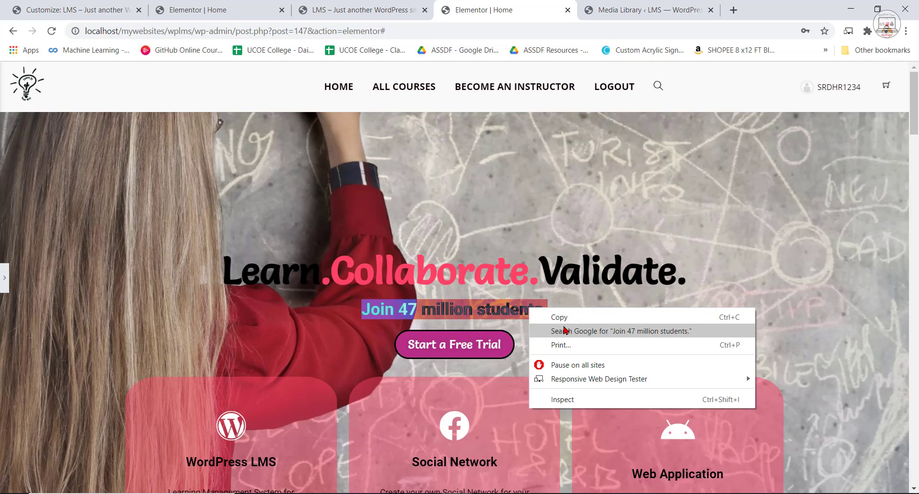
key("Escape")
left_click(359, 6)
left_click(237, 5)
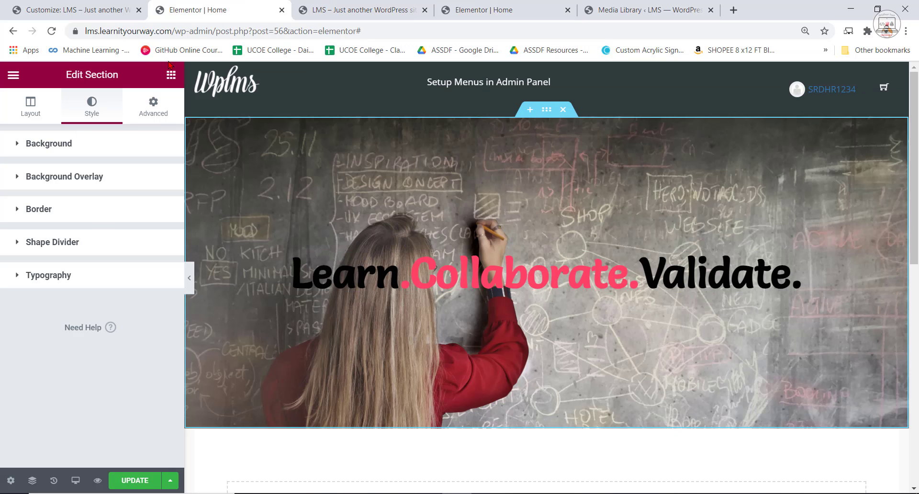
Add a heading below Learn.Collaborate.Validate. and paste "Join 47 million students." as its title.
left_click(297, 109)
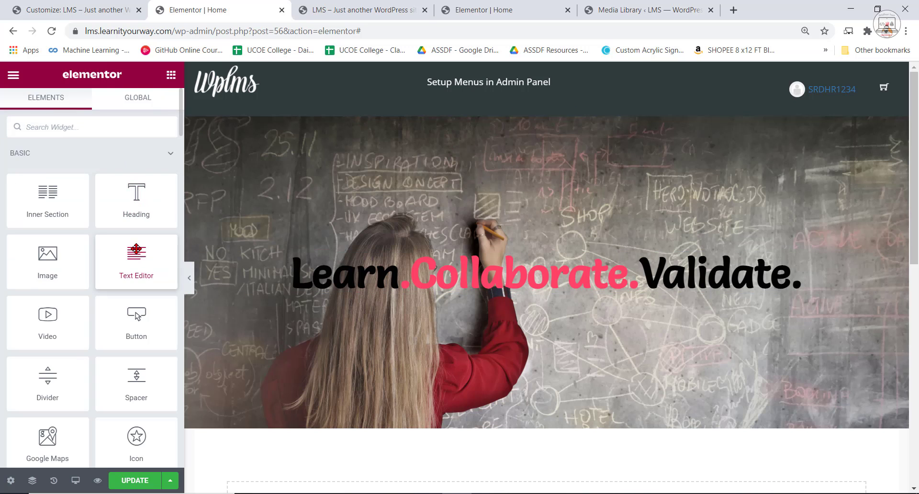
left_click_drag(138, 193, 519, 294)
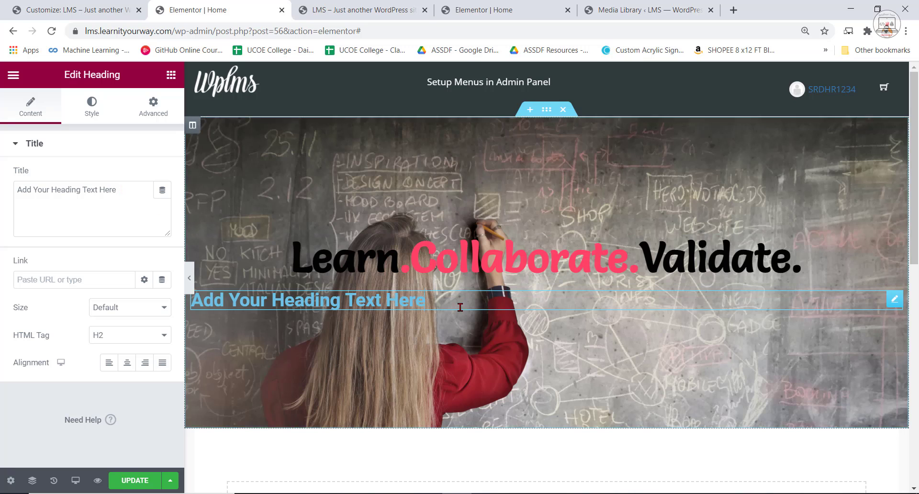
left_click_drag(431, 302, 164, 323)
left_click(234, 307)
right_click(234, 307)
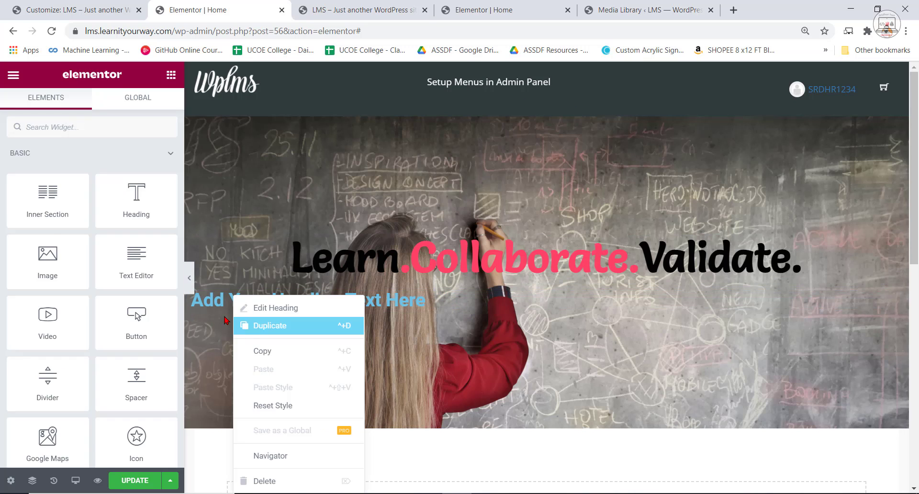
triple_click(222, 302)
right_click(221, 301)
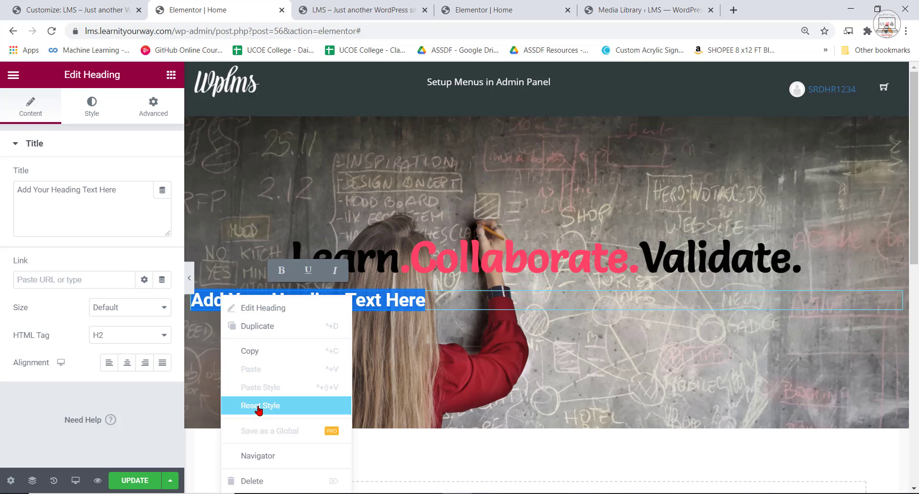
triple_click(88, 221)
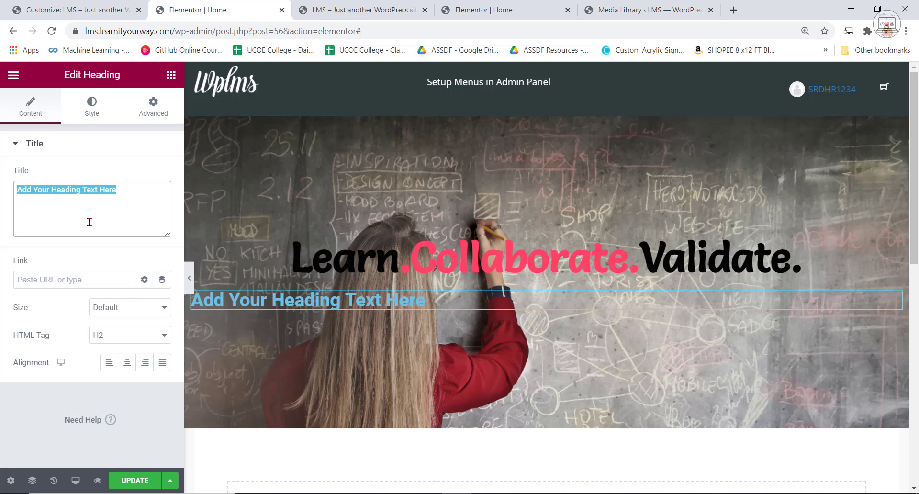
right_click(81, 200)
left_click(114, 262)
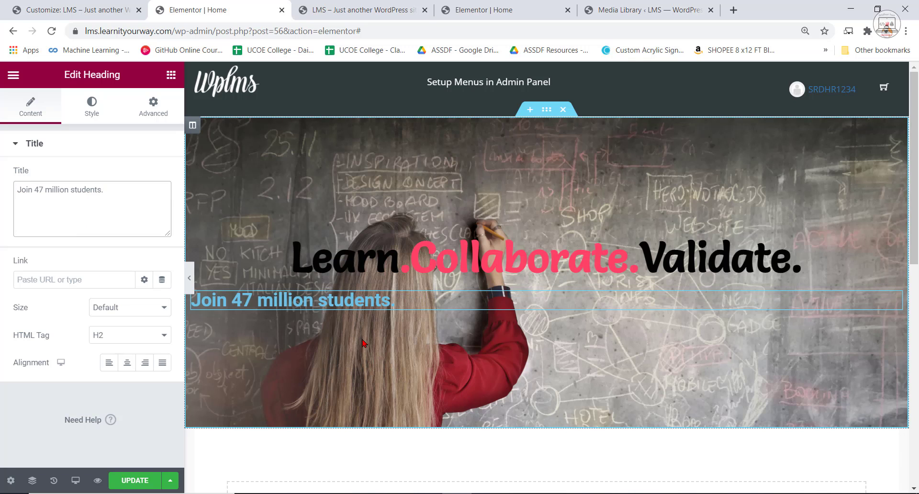
Center-align the "Join 47 million students." heading.
left_click(456, 259)
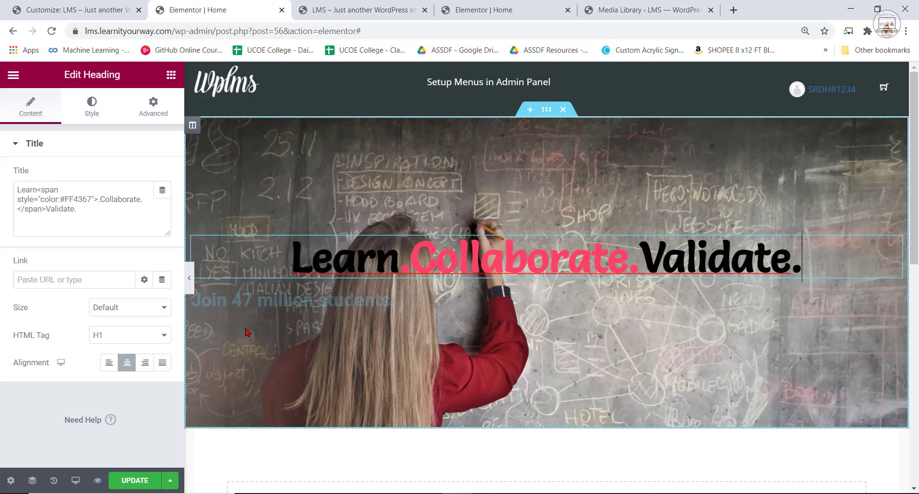
triple_click(288, 300)
left_click(127, 363)
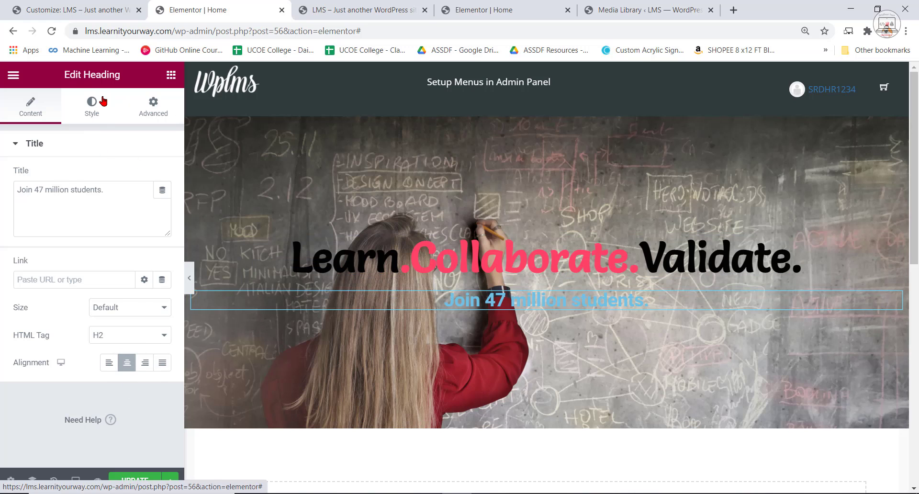
Set the text color of the "Join 47 million students." heading to #FFFFFF.
left_click(95, 109)
left_click(163, 176)
type("#FFFFFF")
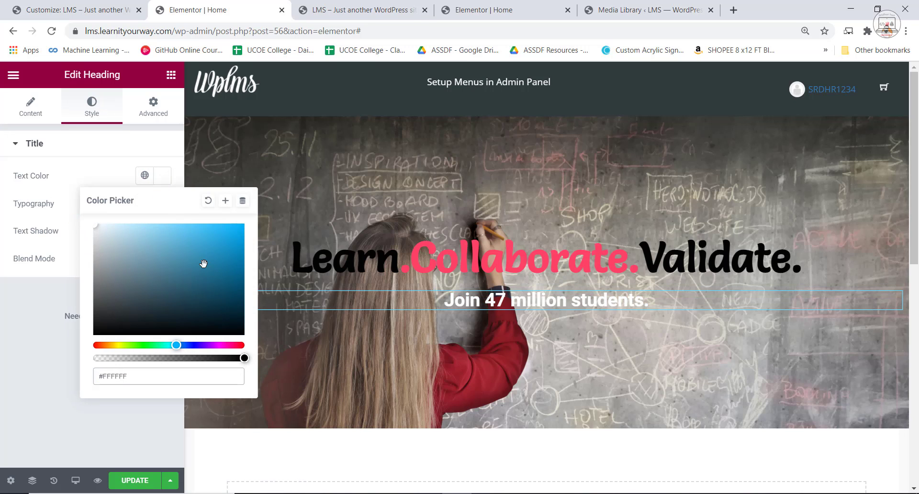
left_click_drag(126, 272, 43, 163)
left_click(53, 154)
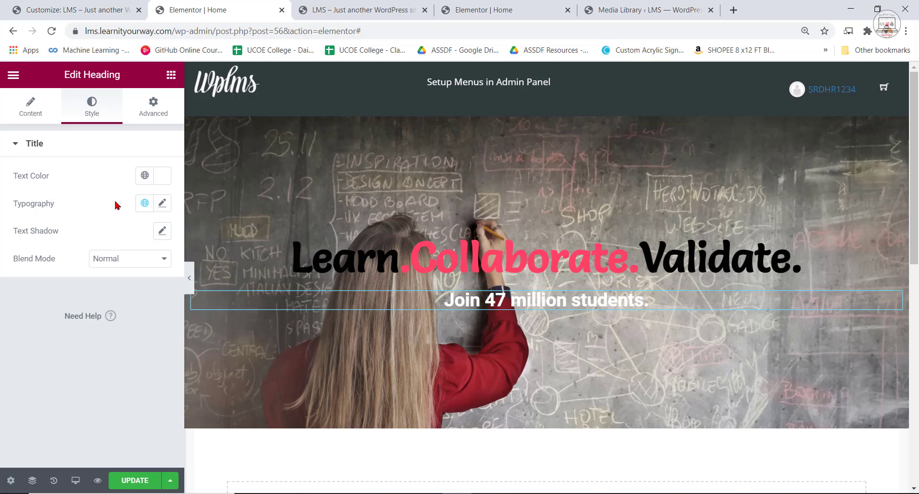
Change the font family of the "Join 47 million students." heading to Salsa.
left_click(165, 205)
left_click(153, 265)
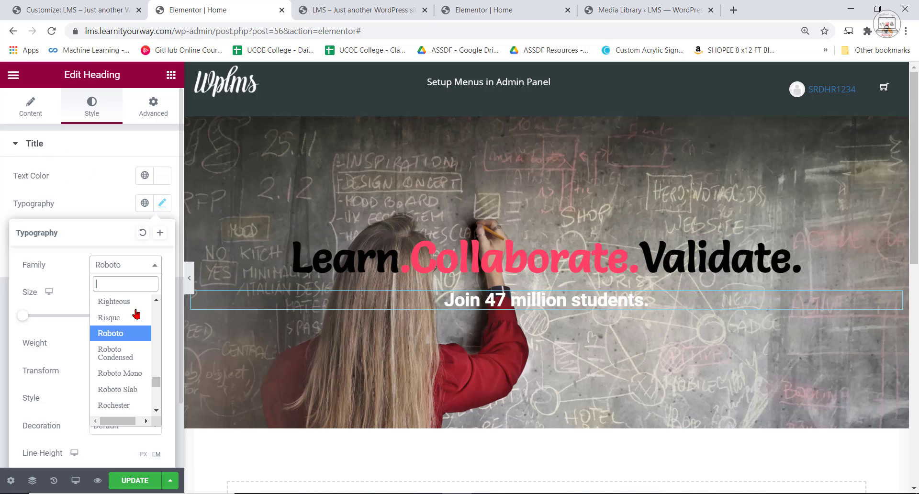
scroll(127, 375, "down", 15)
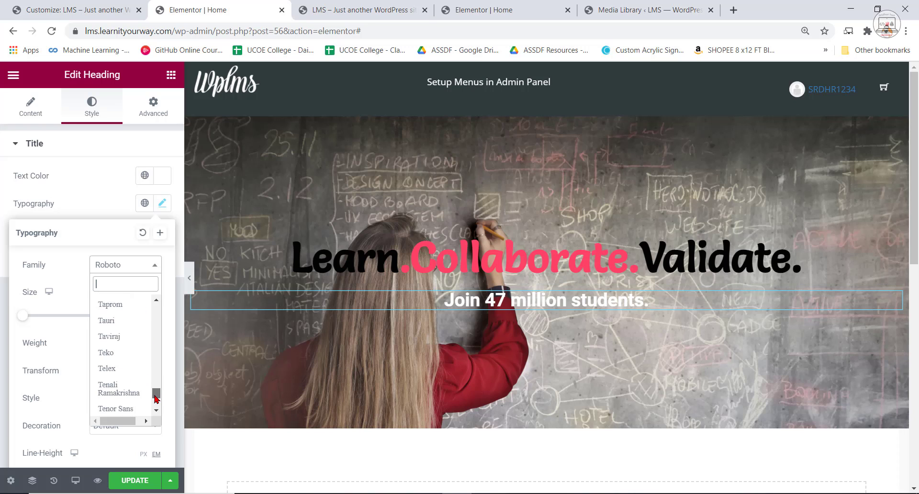
scroll(126, 378, "up", 7)
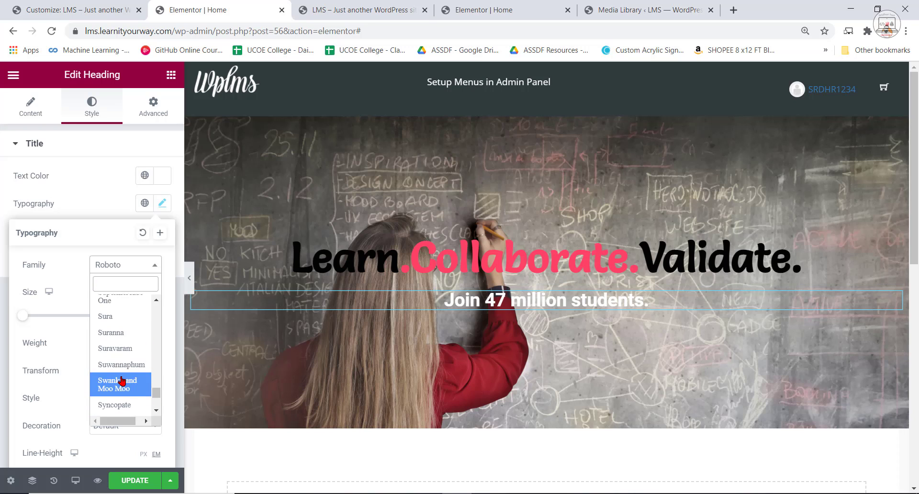
scroll(122, 379, "up", 1)
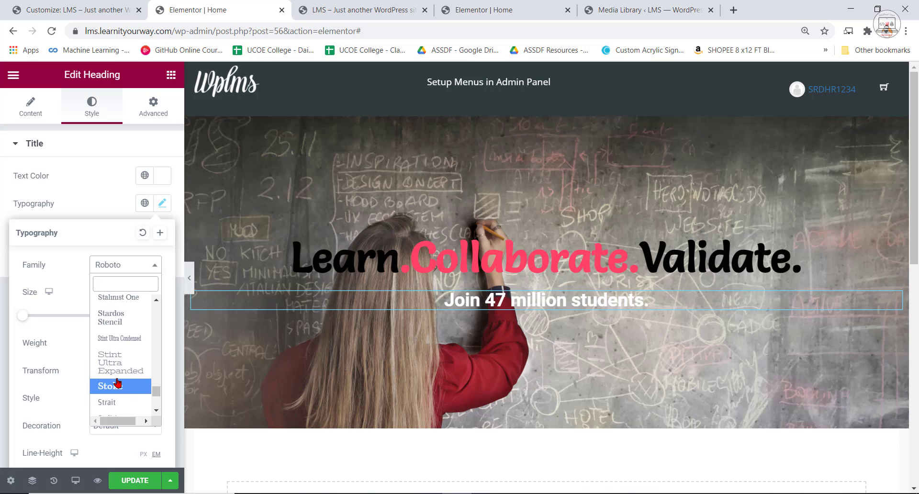
scroll(113, 375, "up", 3)
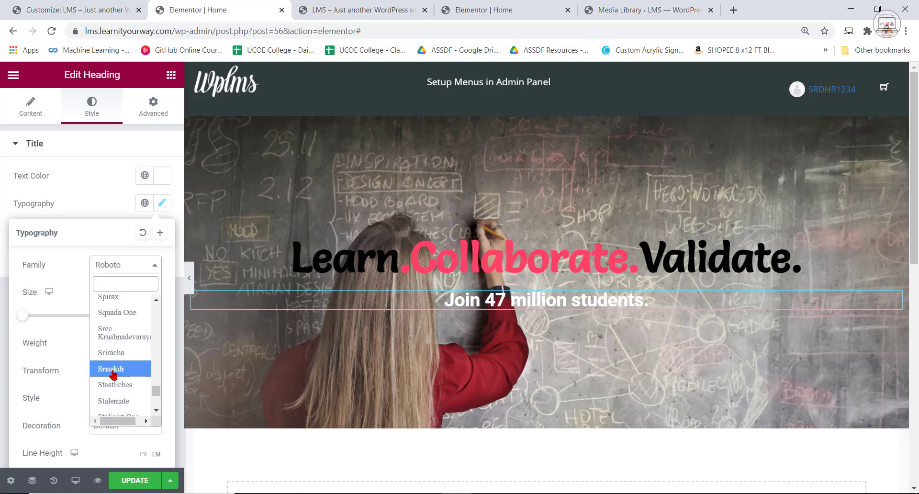
scroll(113, 375, "up", 5)
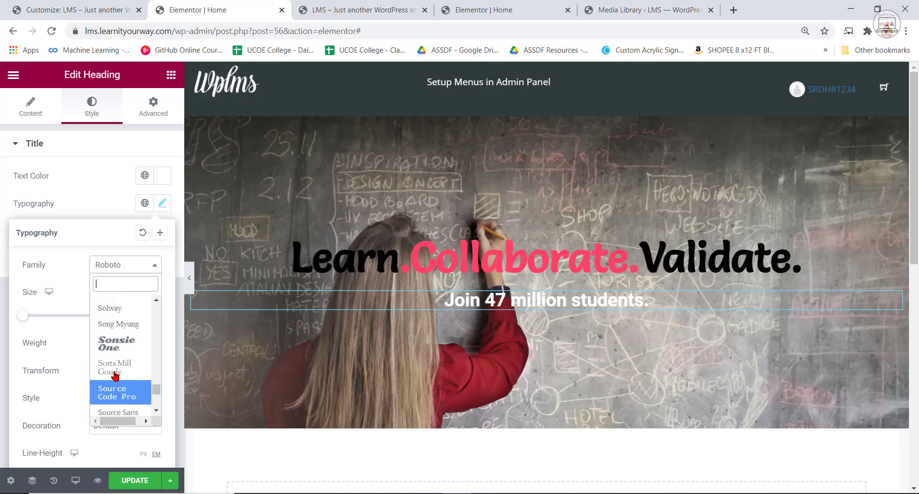
scroll(116, 376, "up", 5)
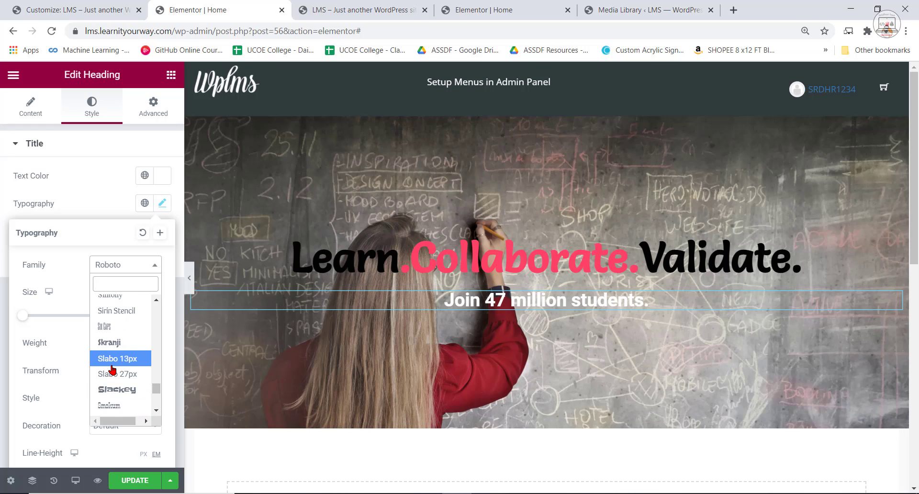
type("sal")
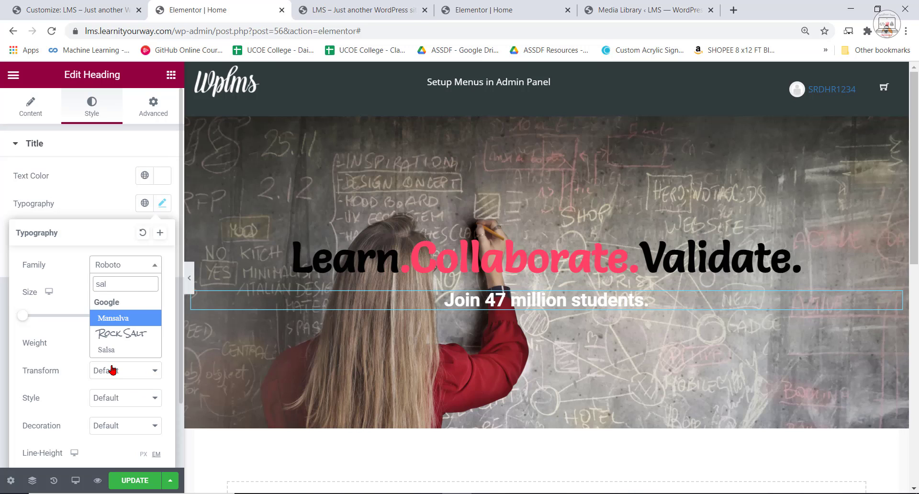
left_click(117, 351)
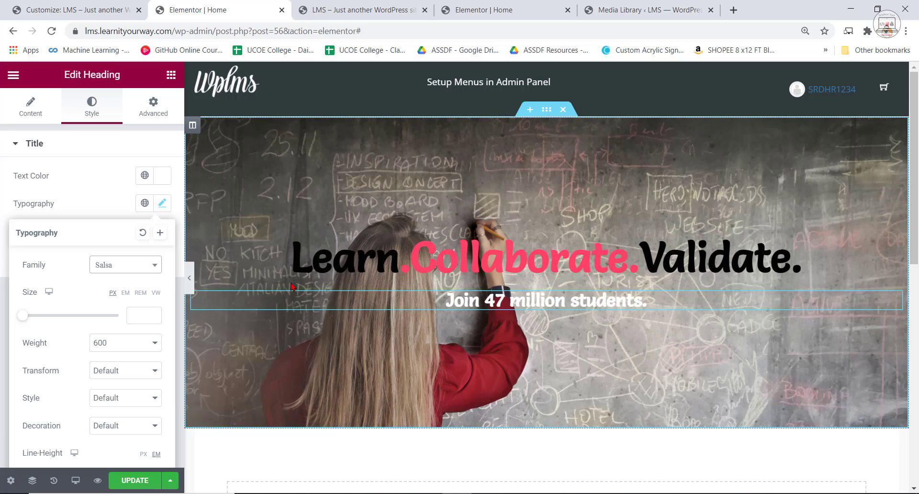
Set the "Join 47 million students." heading's font size to 33 px and its weight to 800.
left_click_drag(22, 320, 37, 324)
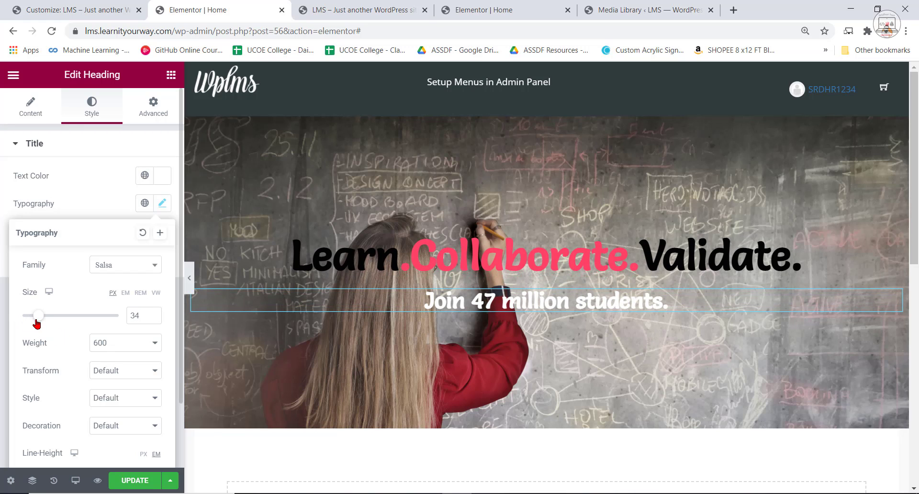
left_click(109, 344)
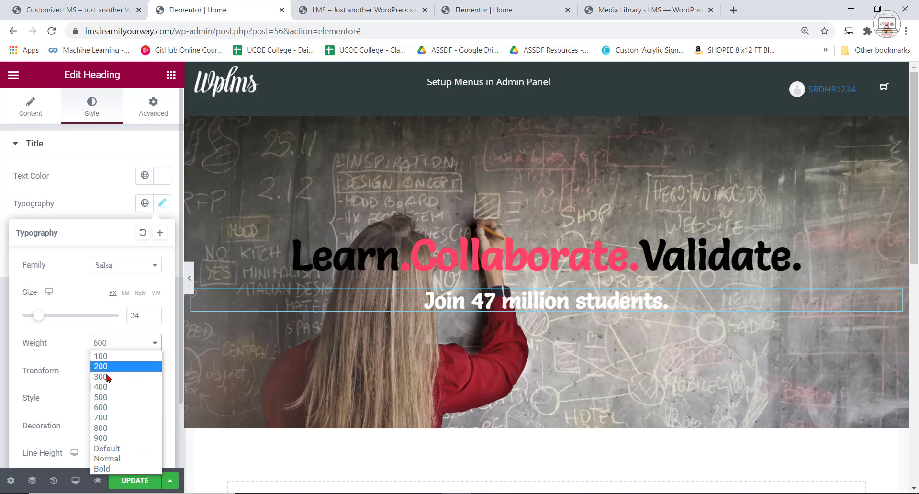
left_click(103, 418)
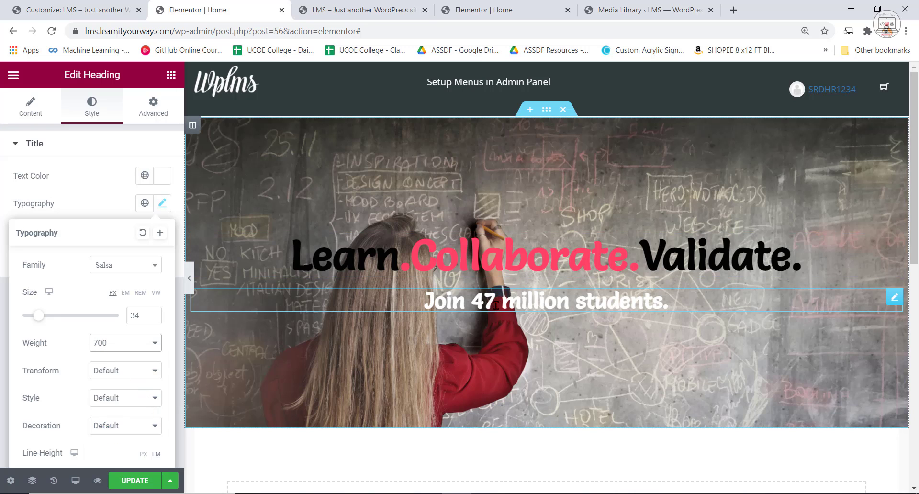
triple_click(531, 301)
left_click(162, 204)
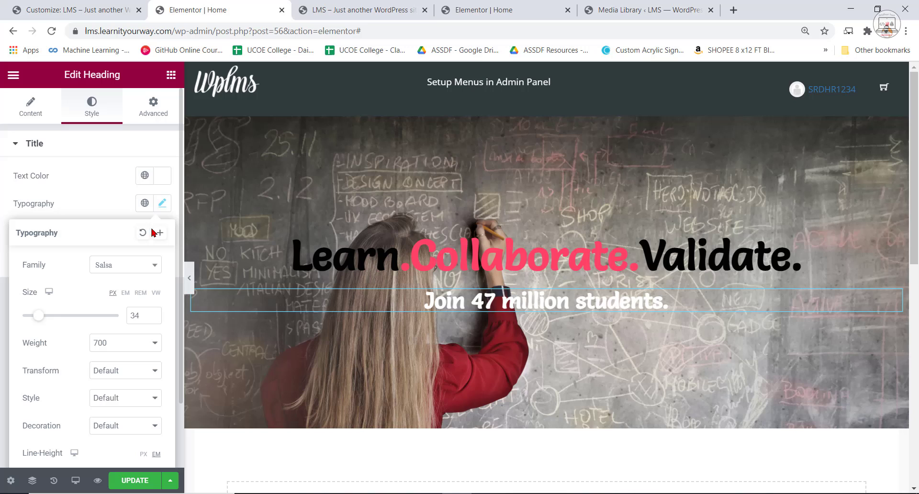
left_click(132, 343)
left_click(104, 428)
left_click_drag(38, 317, 39, 320)
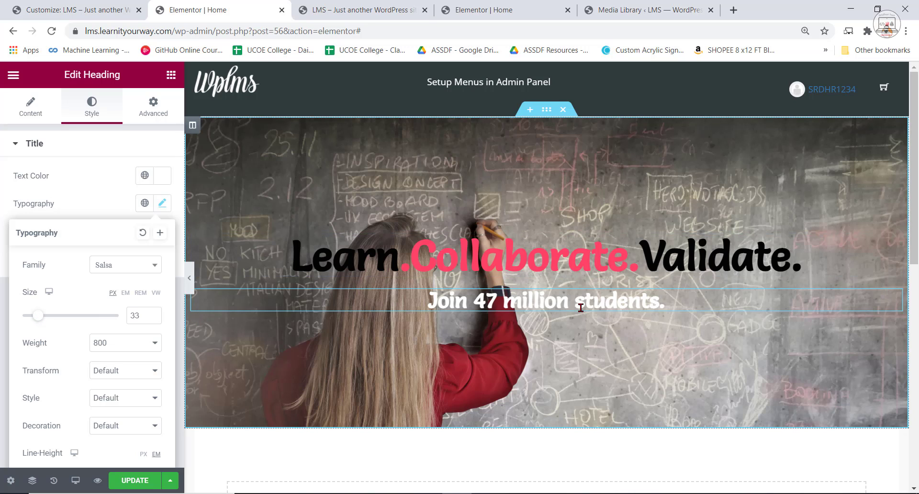
Save the Home page update and reload its site preview.
left_click(725, 375)
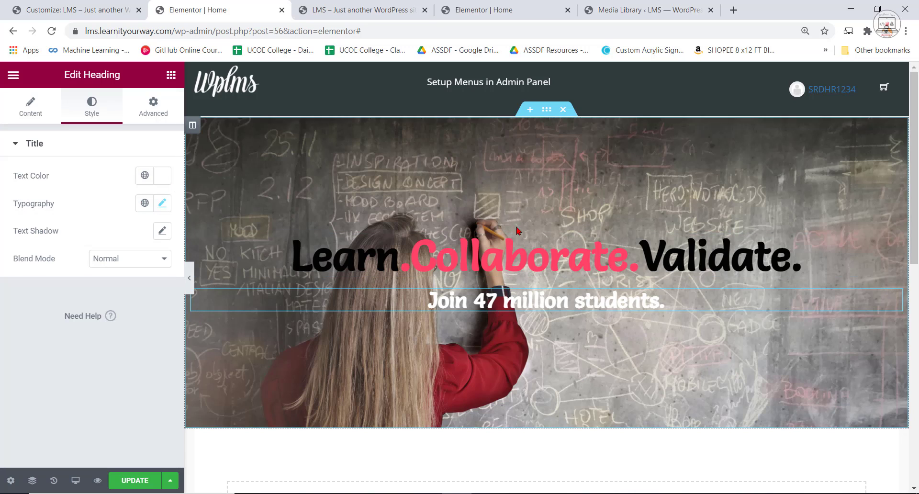
left_click(140, 487)
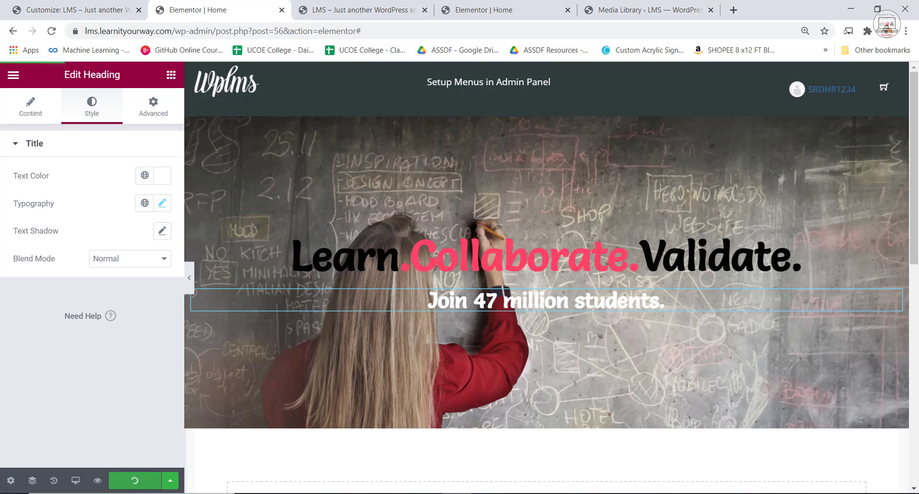
left_click(371, 10)
key("F5")
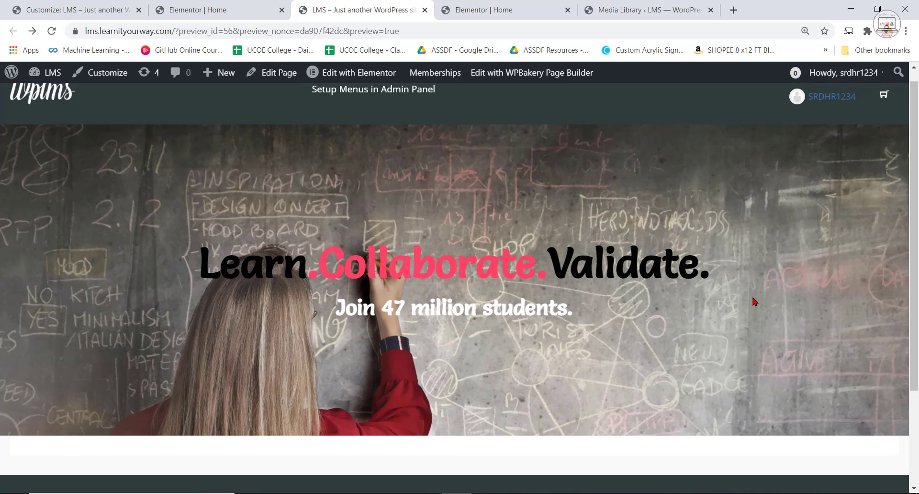
Examine the hero section in the page preview and compare it with the localhost example.
scroll(762, 302, "down", 3)
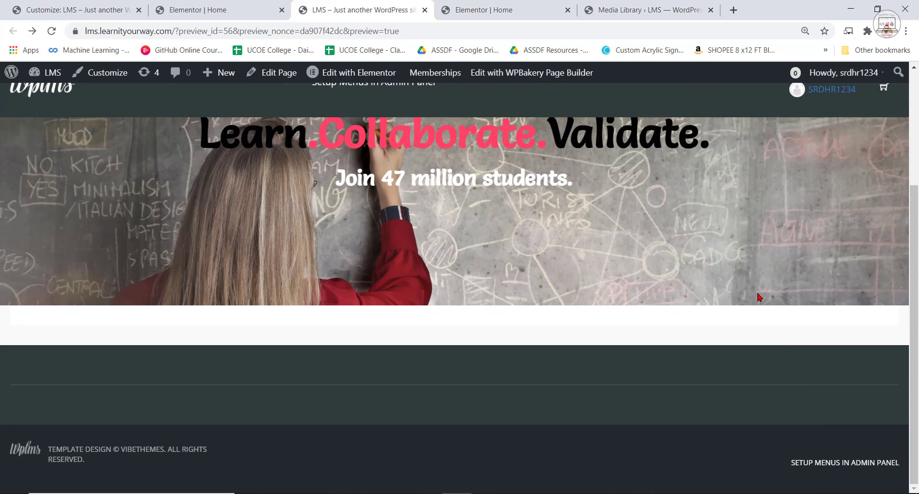
scroll(752, 298, "up", 3)
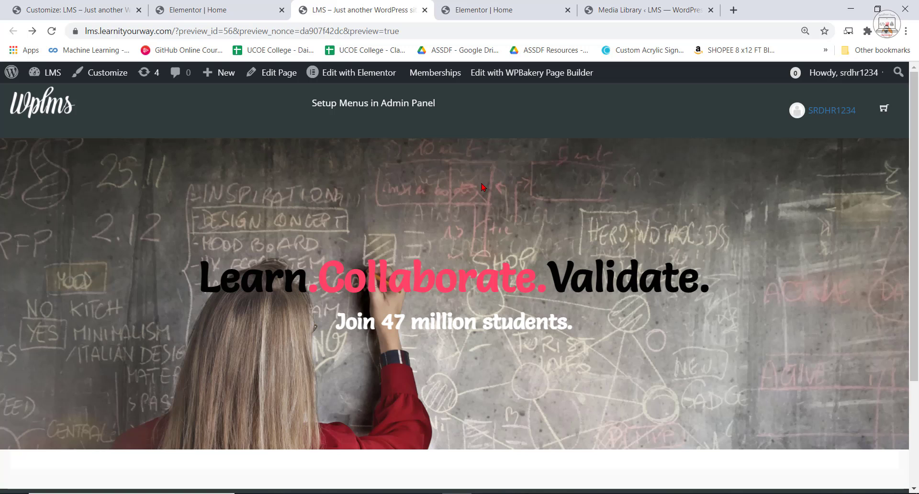
scroll(544, 177, "down", 2)
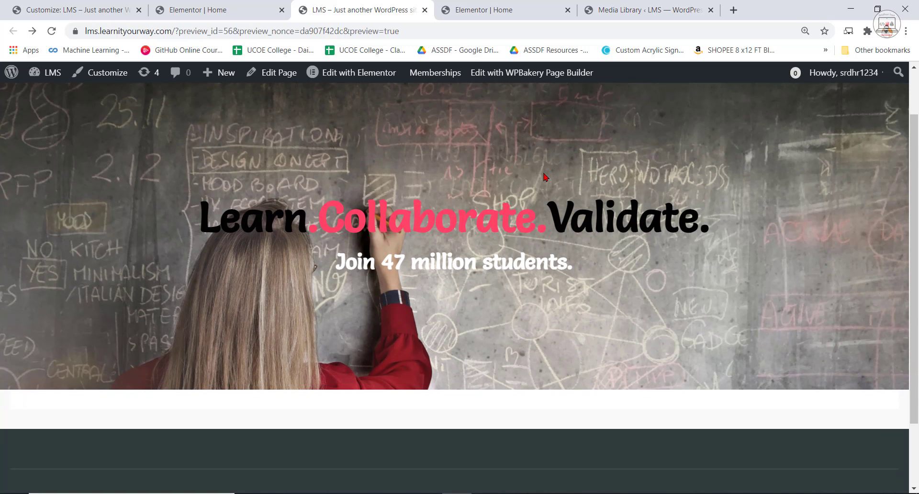
scroll(544, 174, "down", 1)
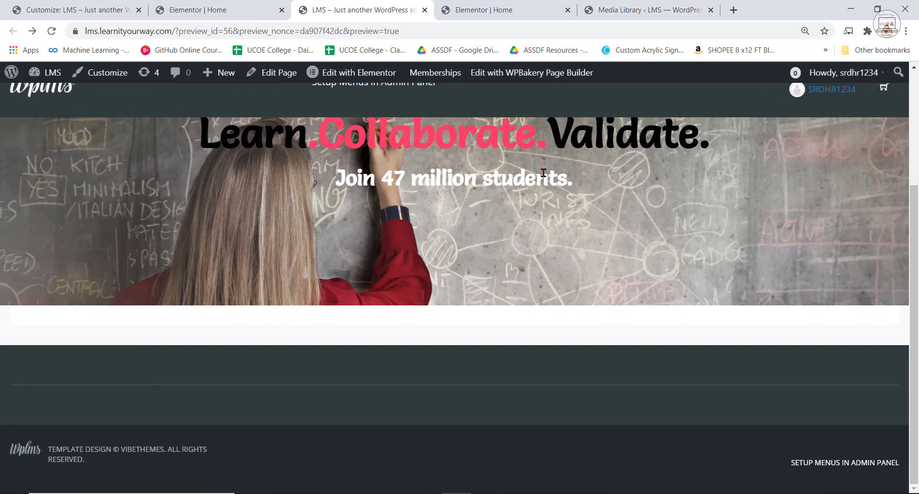
scroll(676, 227, "up", 3)
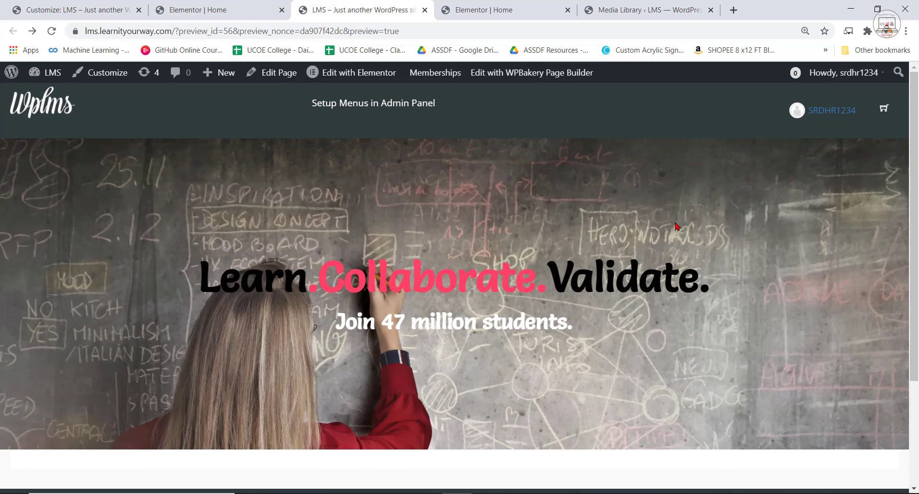
scroll(688, 320, "down", 2)
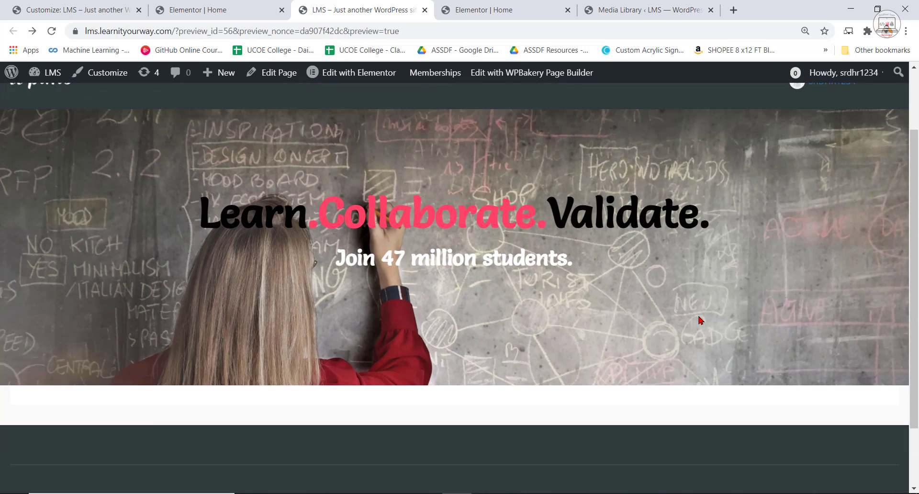
scroll(697, 318, "up", 2)
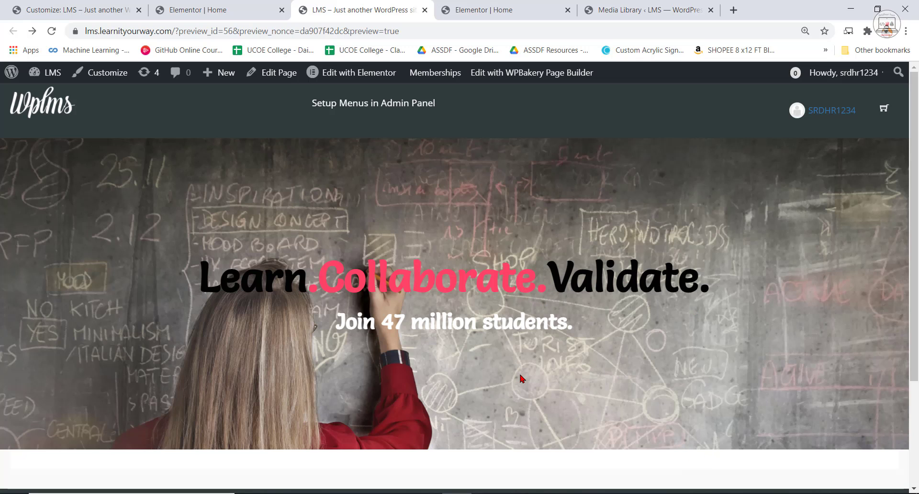
left_click(505, 10)
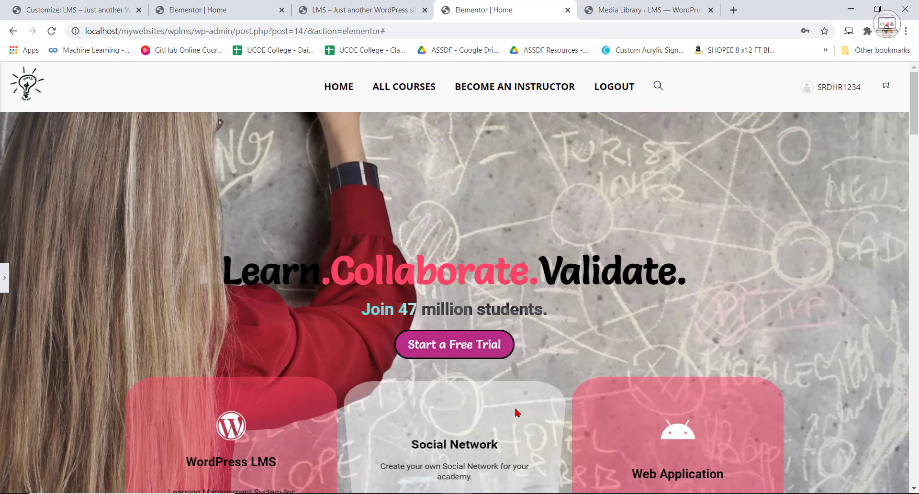
left_click(356, 10)
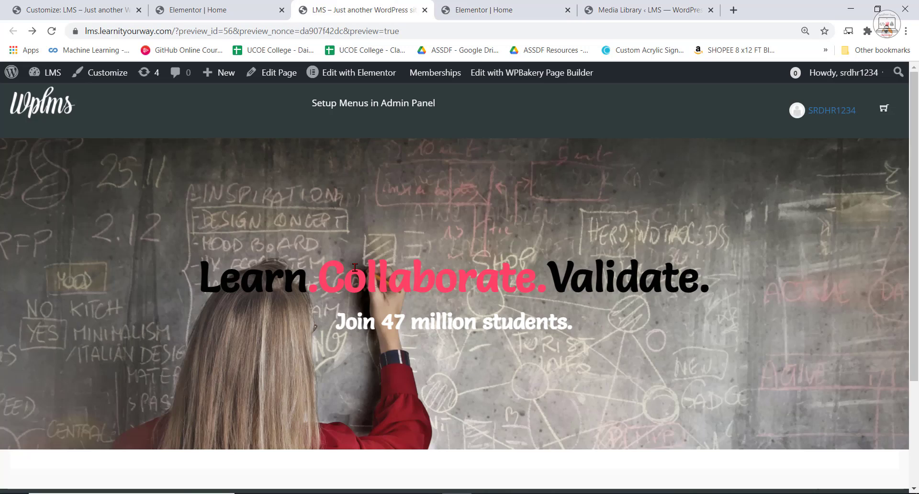
Add a Button widget directly below the "Join 47 million students." heading and check the localhost example's button.
left_click(216, 10)
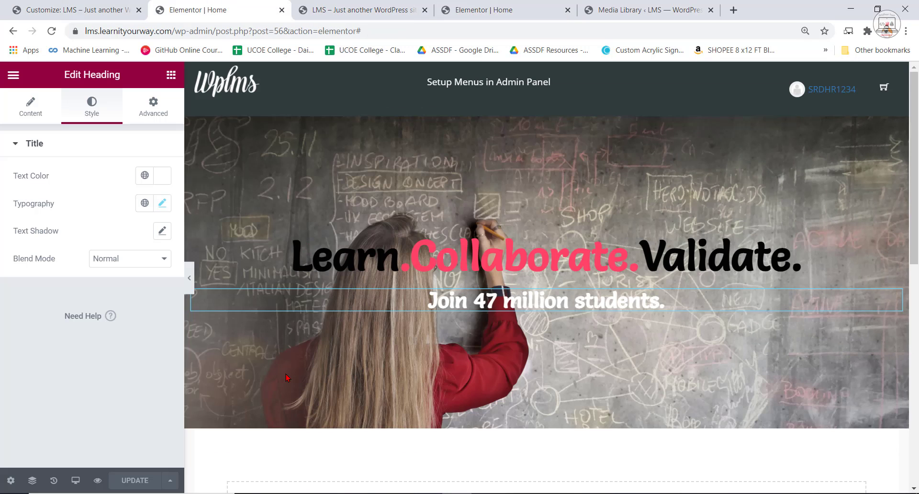
left_click(173, 74)
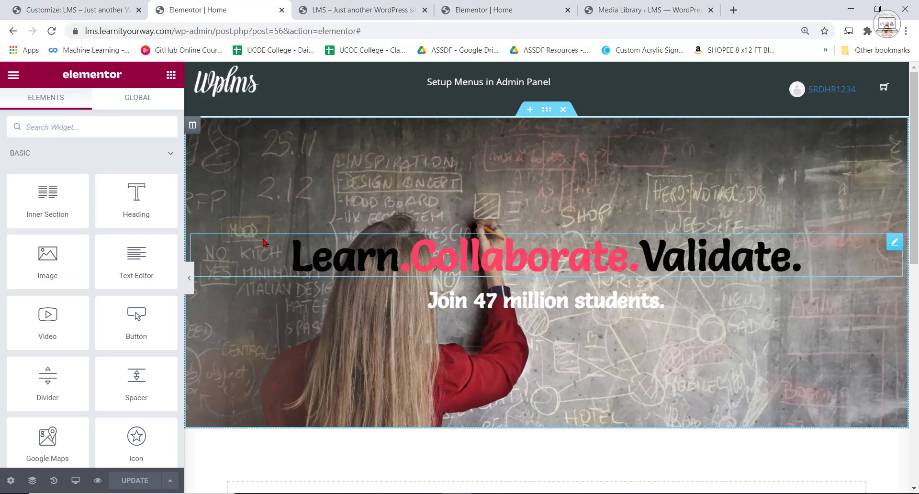
left_click_drag(131, 317, 549, 314)
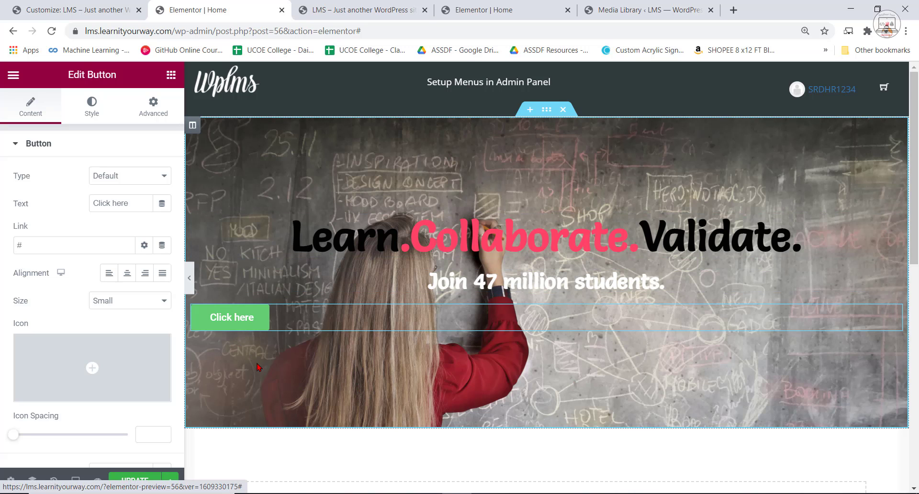
left_click(496, 8)
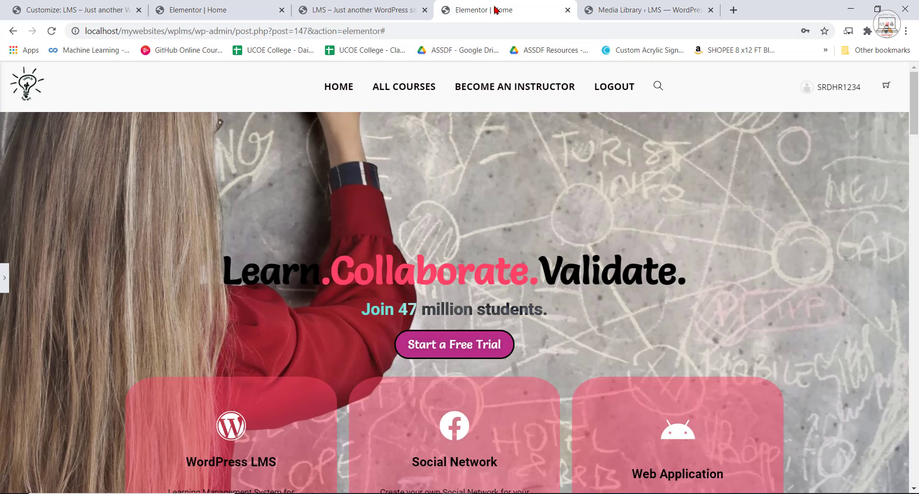
left_click(245, 9)
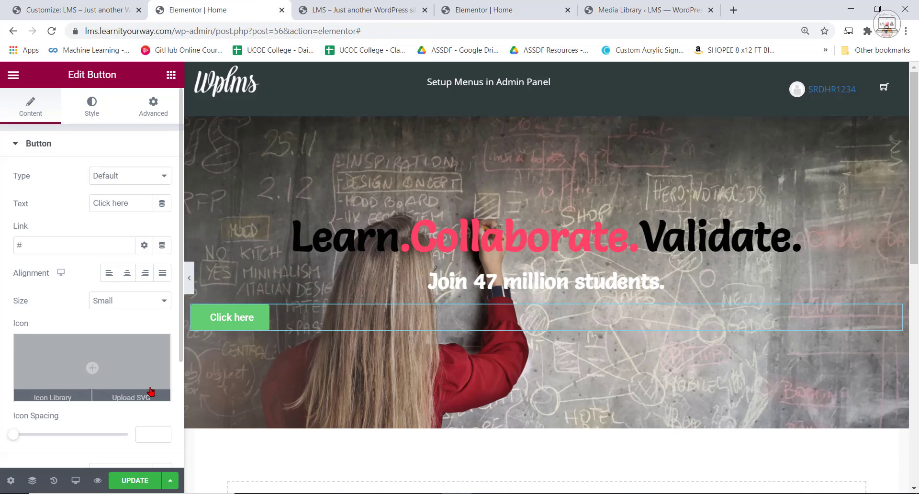
Try the Success and Warning types on the new button, and restore the Default type.
left_click(128, 175)
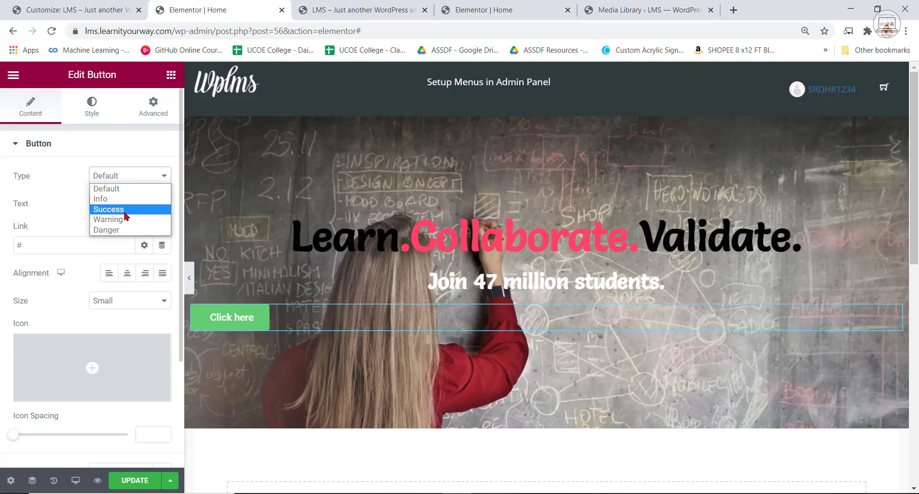
left_click(119, 209)
left_click(115, 175)
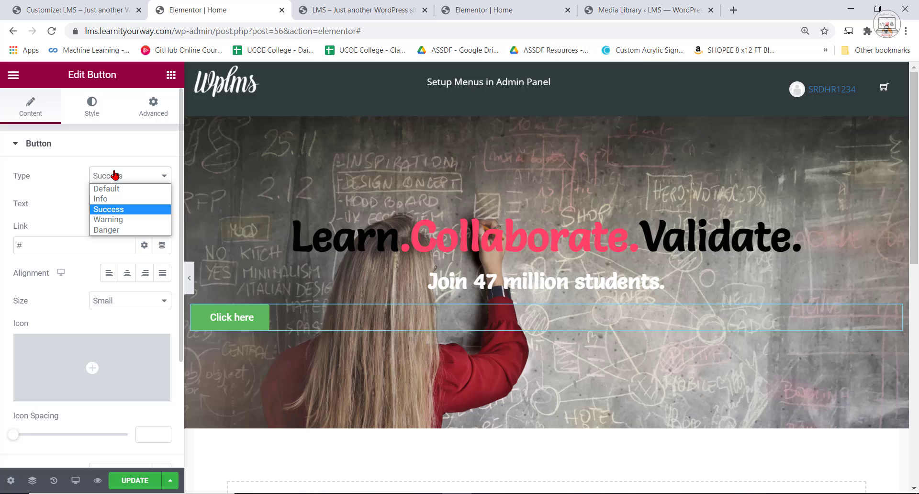
left_click(114, 220)
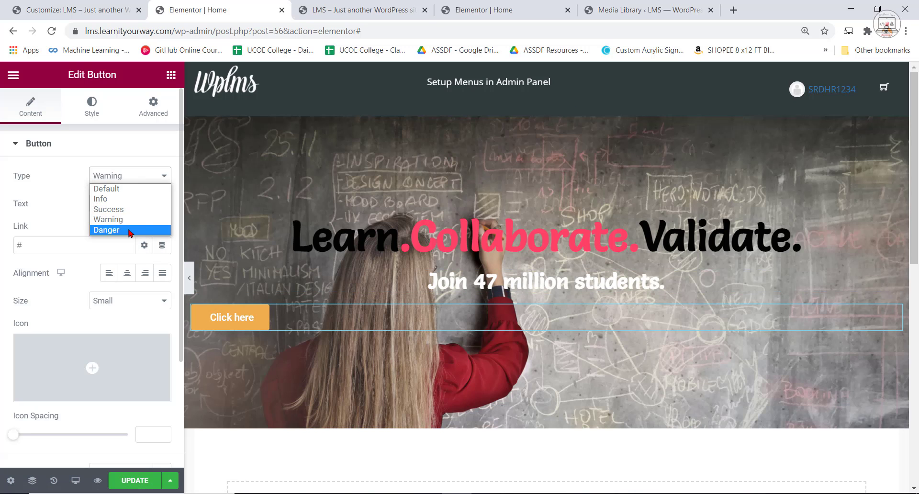
left_click(120, 186)
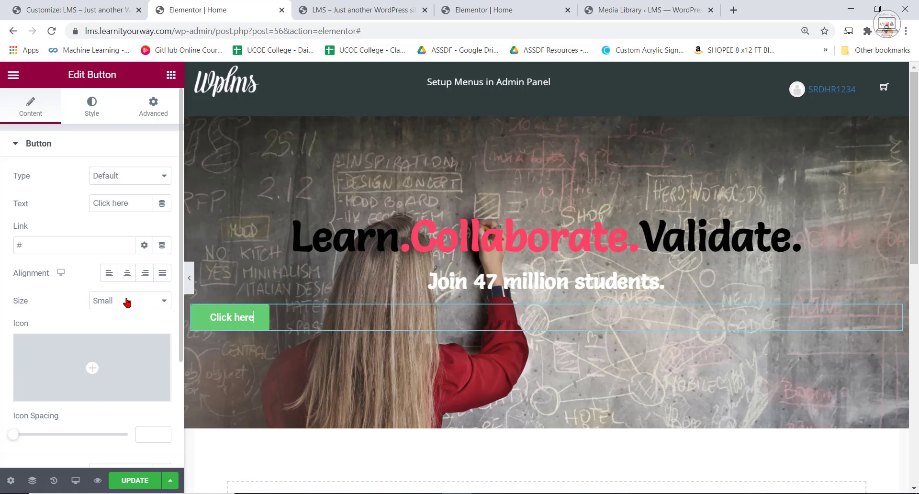
Change the button's text to "Start a Free Trial" as in the localhost example.
scroll(78, 255, "down", 3)
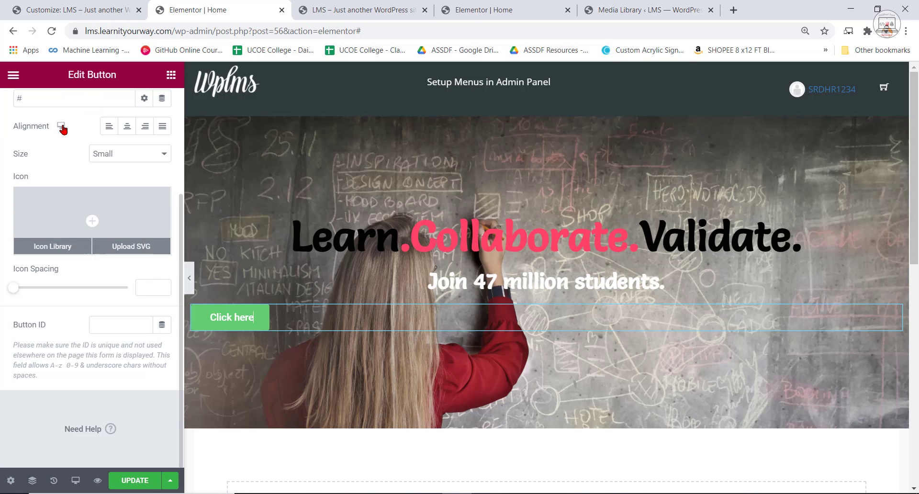
scroll(105, 250, "up", 3)
left_click(20, 144)
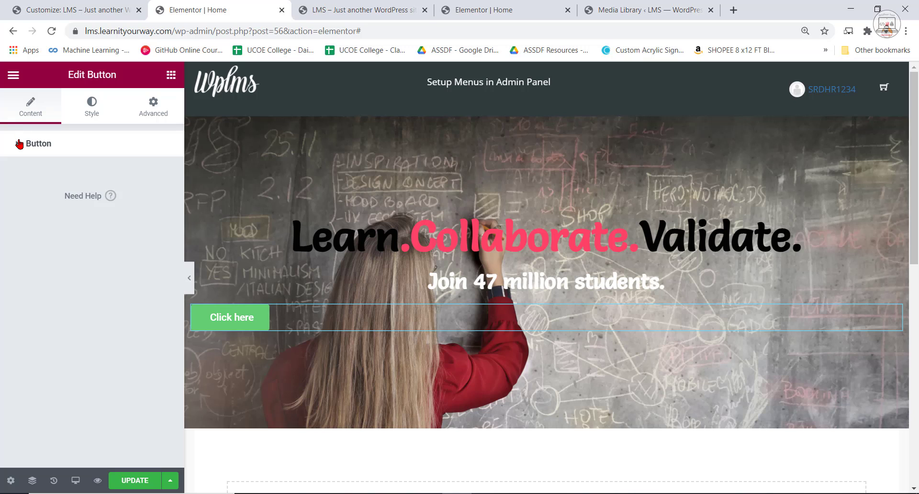
left_click(20, 143)
triple_click(131, 203)
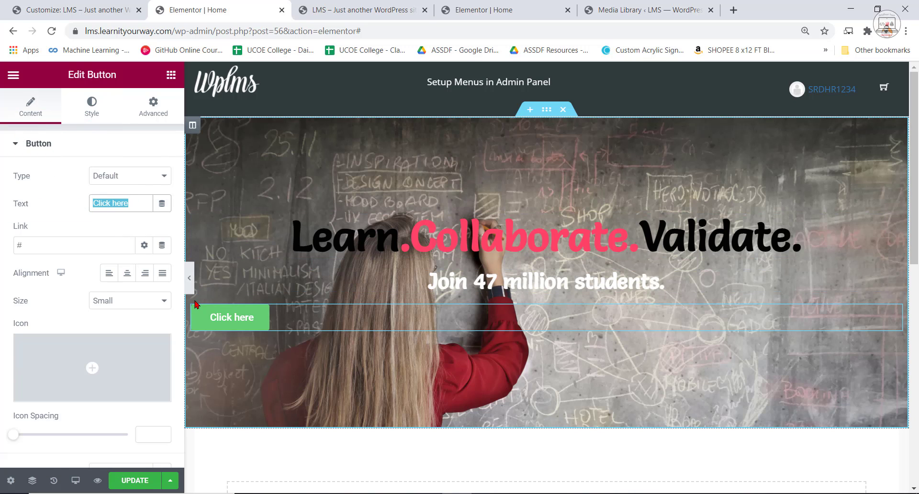
left_click(483, 5)
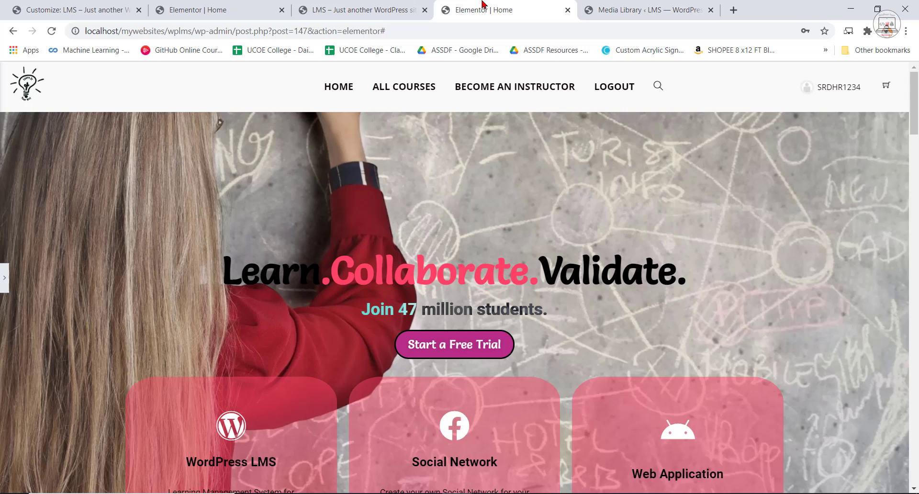
left_click(241, 18)
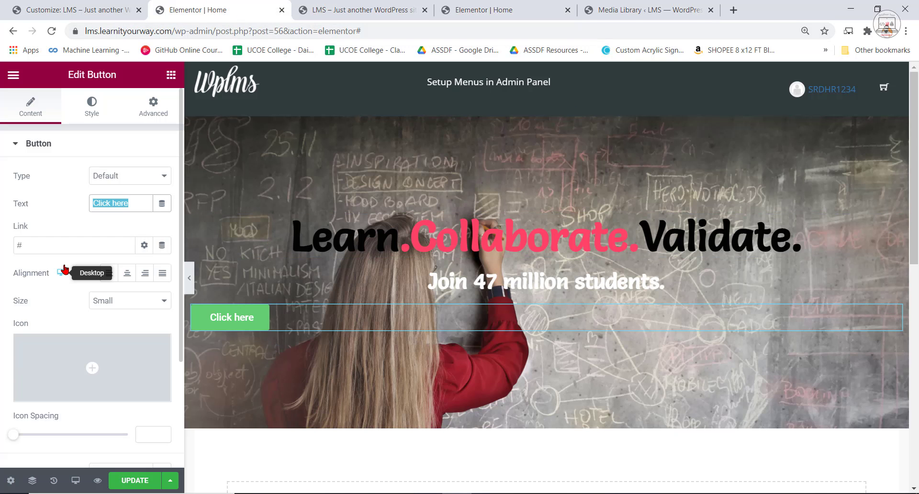
type("Start a")
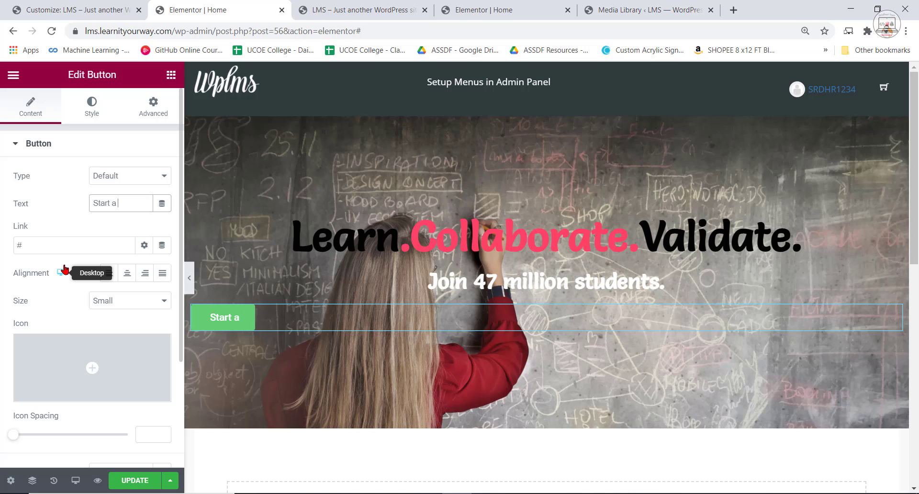
type(" Free Tr")
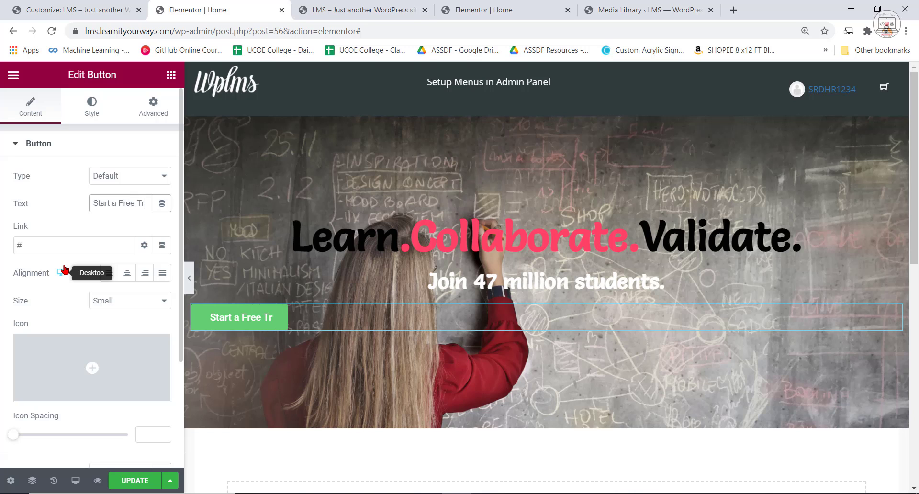
type("ial")
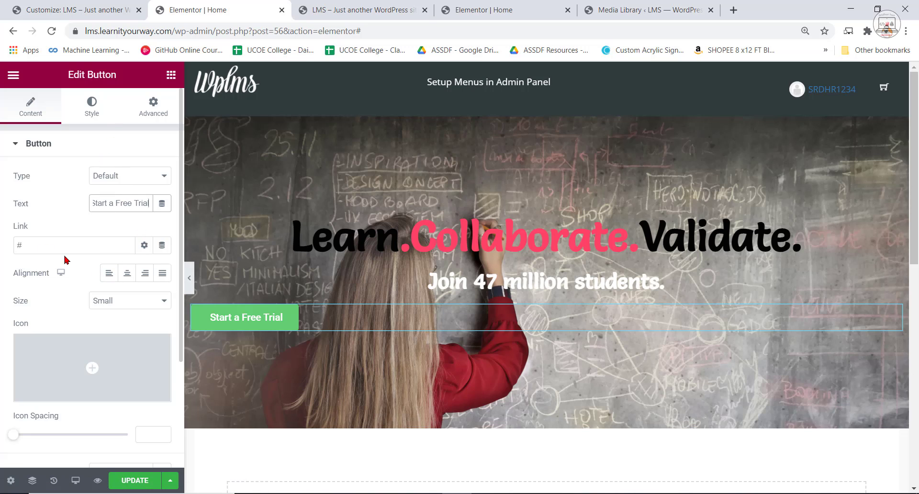
Copy the color code #FF4367 from the "Learn.Collaborate.Validate." heading's title and return to the "Start a Free Trial" button's style settings.
left_click(82, 104)
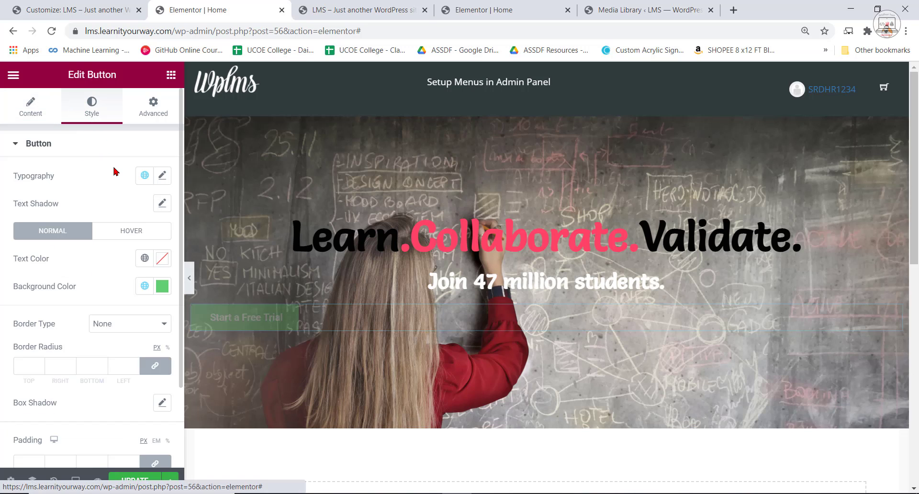
left_click(161, 287)
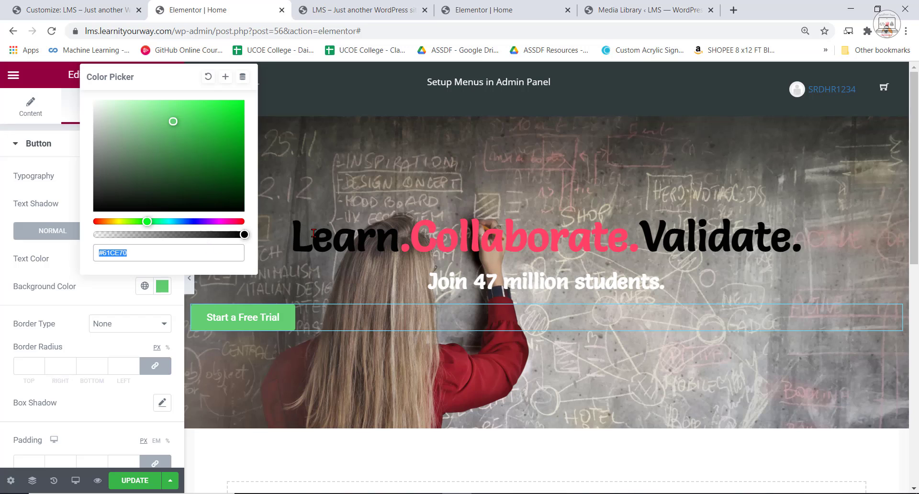
left_click(416, 231)
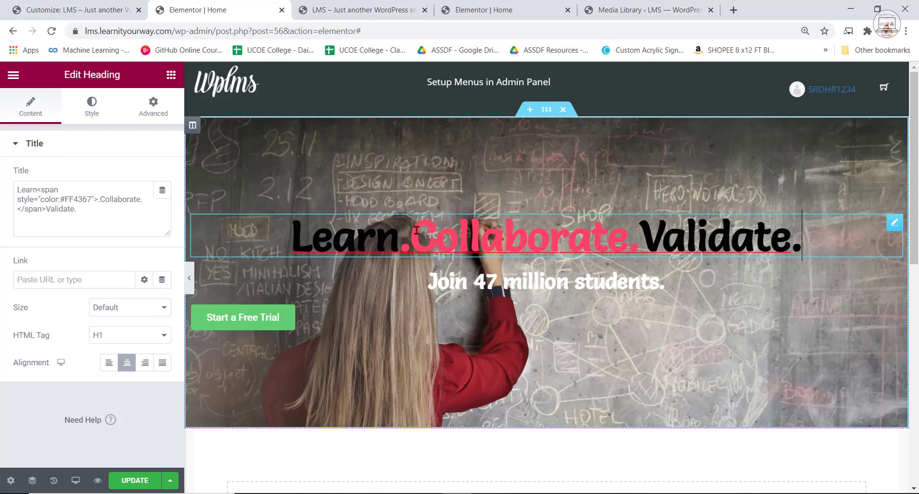
left_click(60, 197)
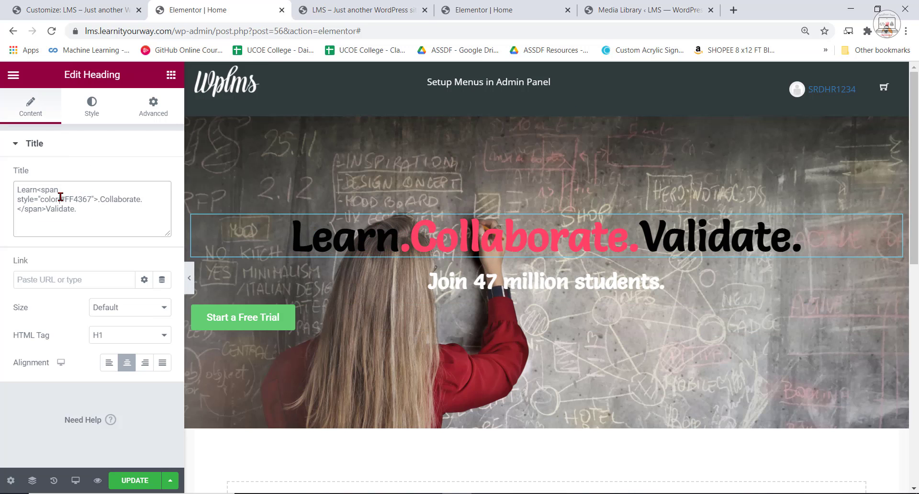
right_click(89, 198)
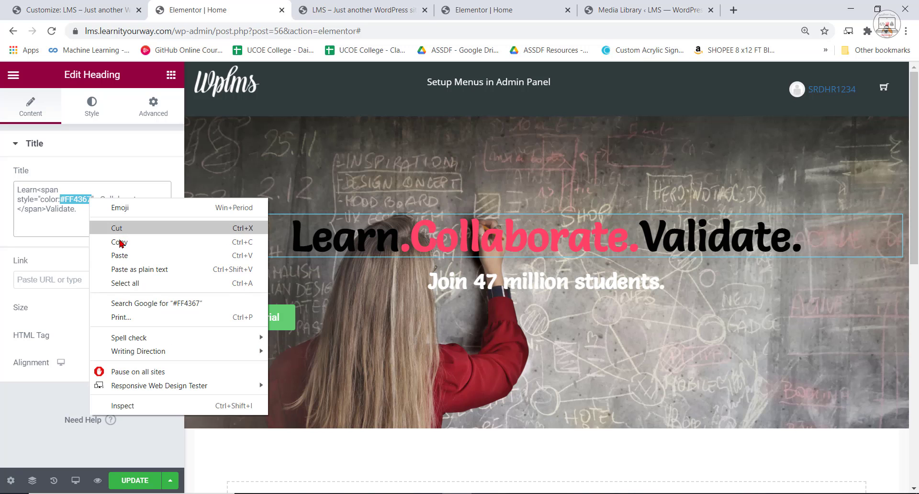
left_click(122, 242)
left_click(248, 324)
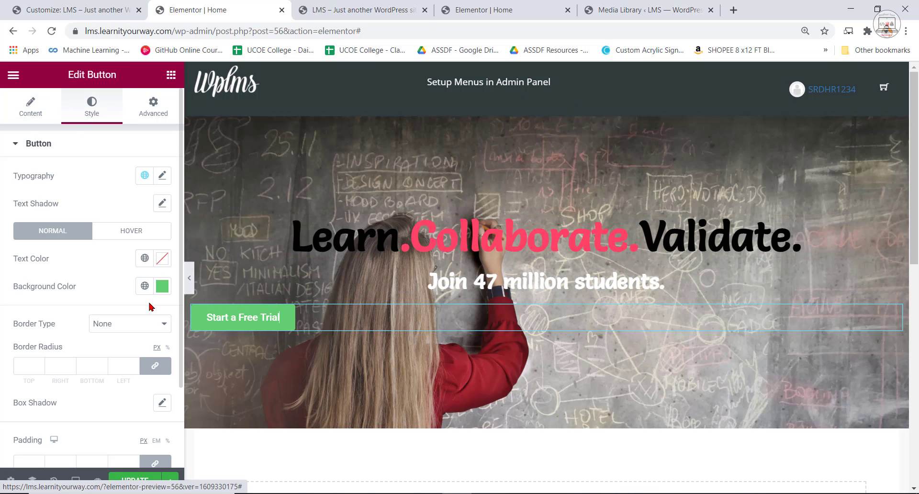
Set the "Start a Free Trial" button's background color to #FF4367 and compare it with the localhost example's button.
left_click(163, 288)
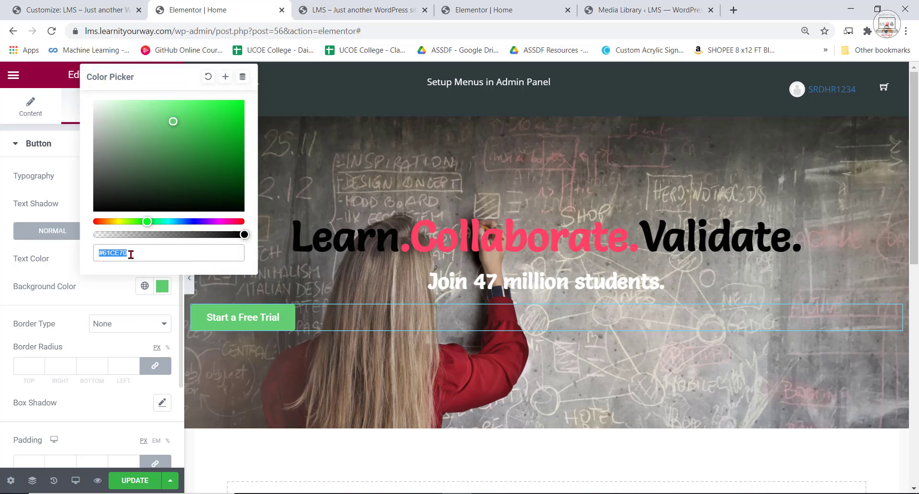
key("ctrl+v")
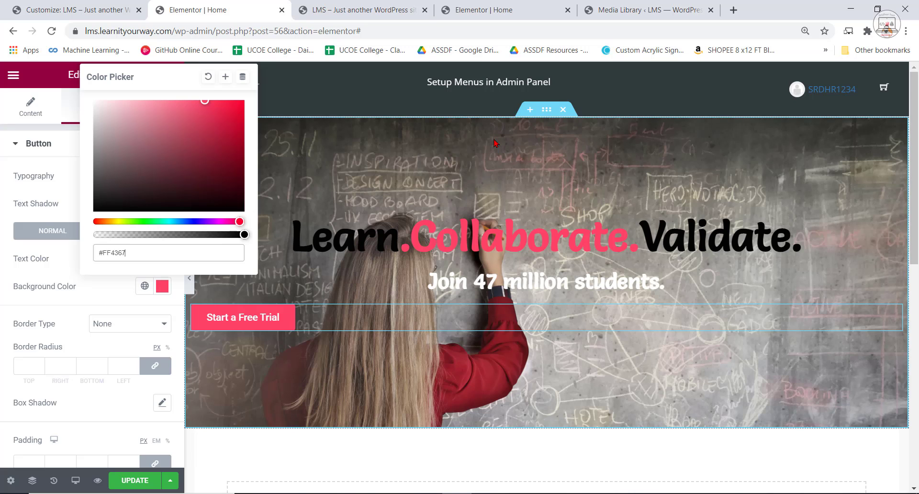
left_click(507, 5)
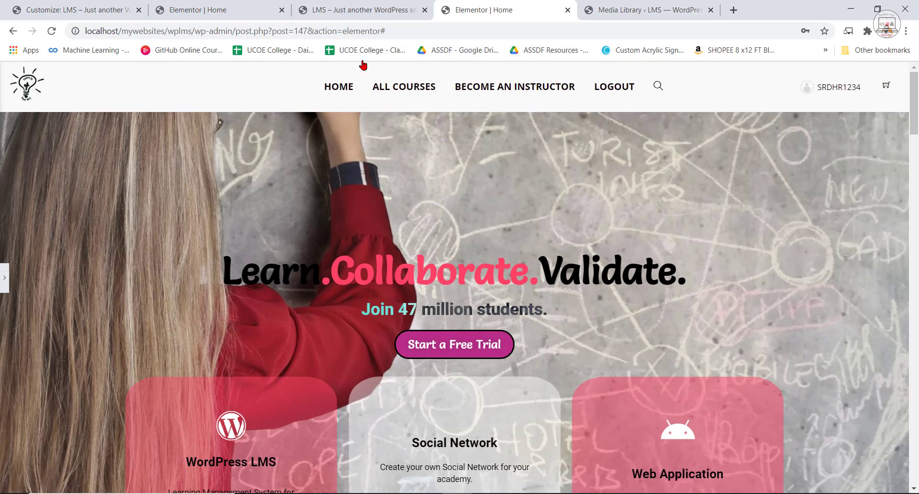
left_click(356, 5)
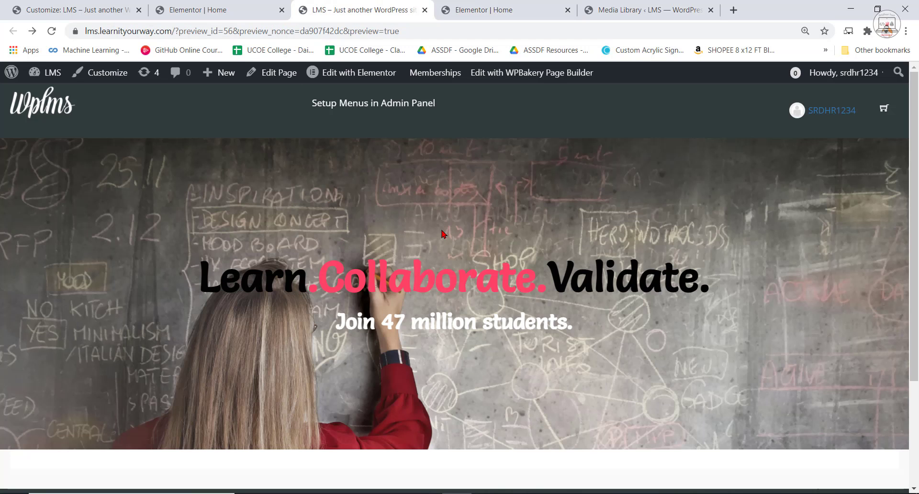
left_click(189, 5)
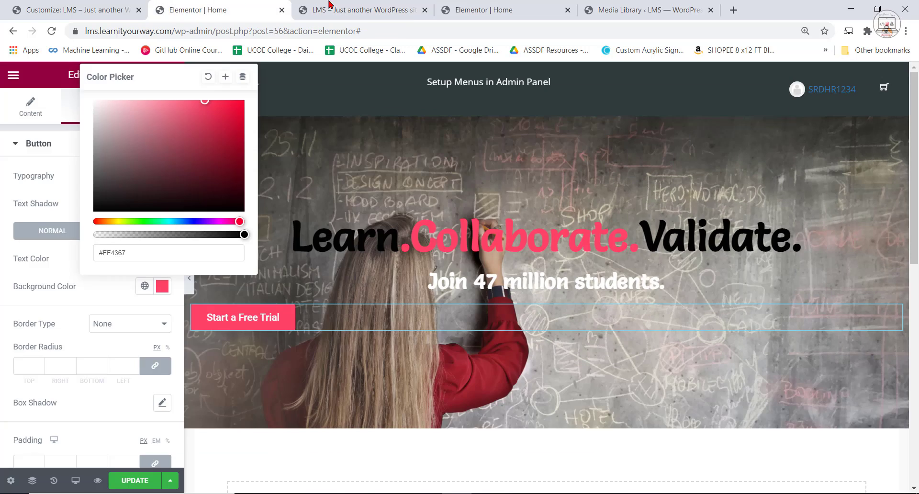
left_click(331, 6)
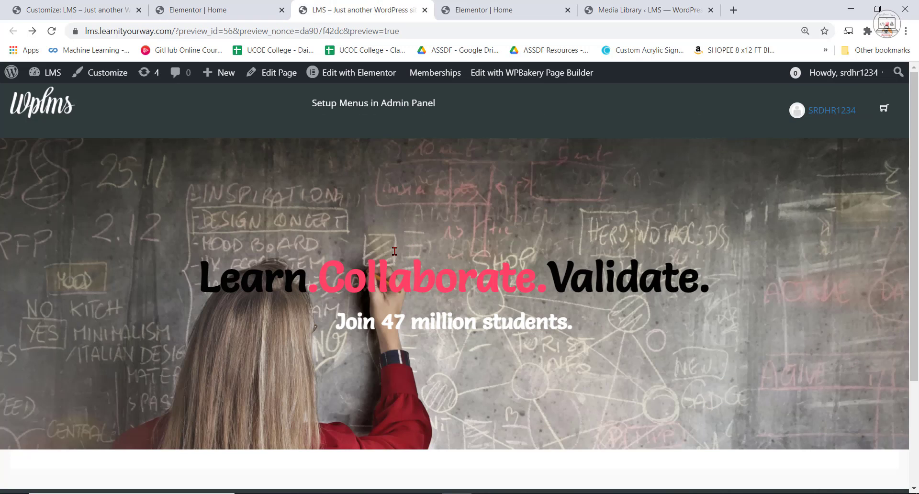
left_click(484, 6)
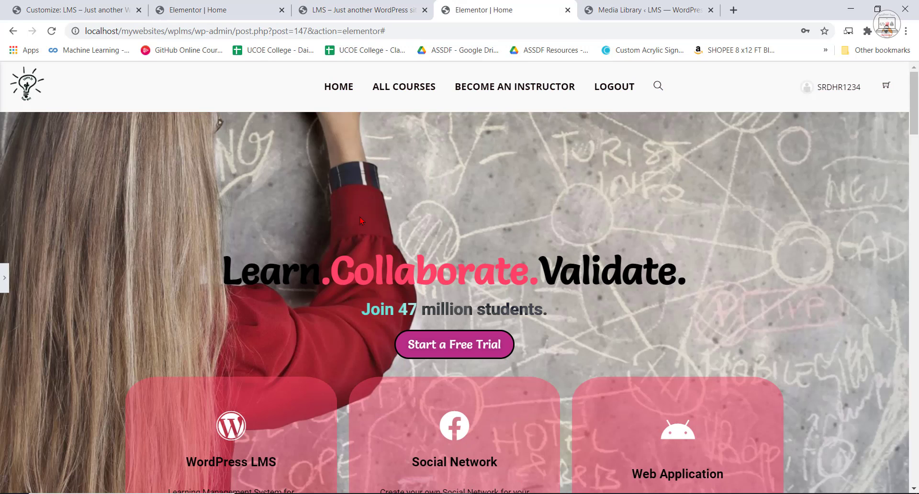
left_click(225, 7)
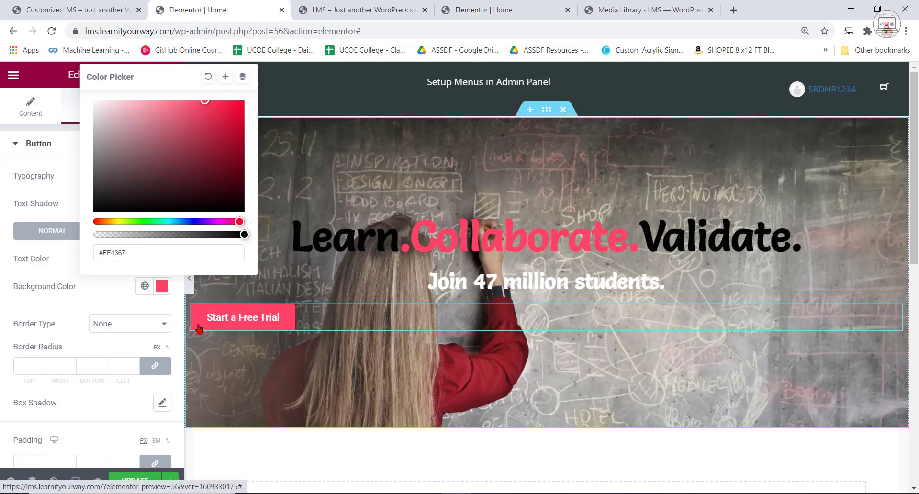
left_click(115, 292)
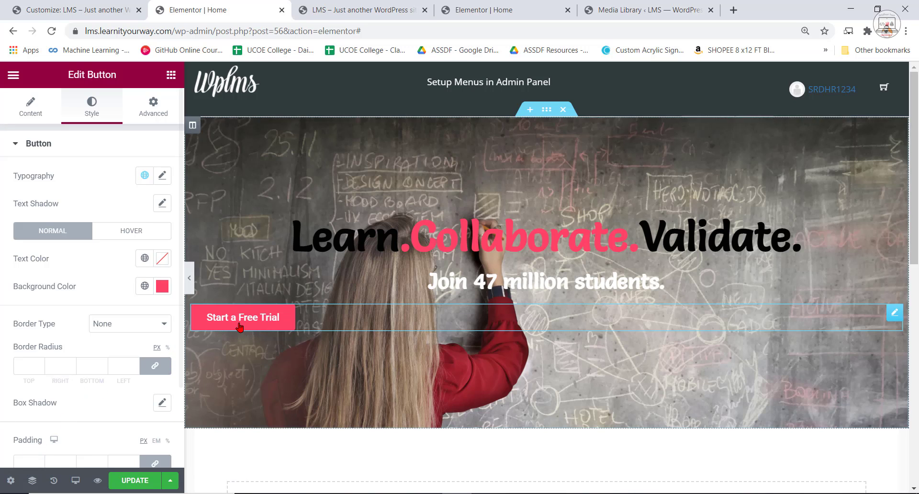
Round the "Start a Free Trial" button's corners with a 28 px border radius and give it a Solid border.
left_click(240, 328)
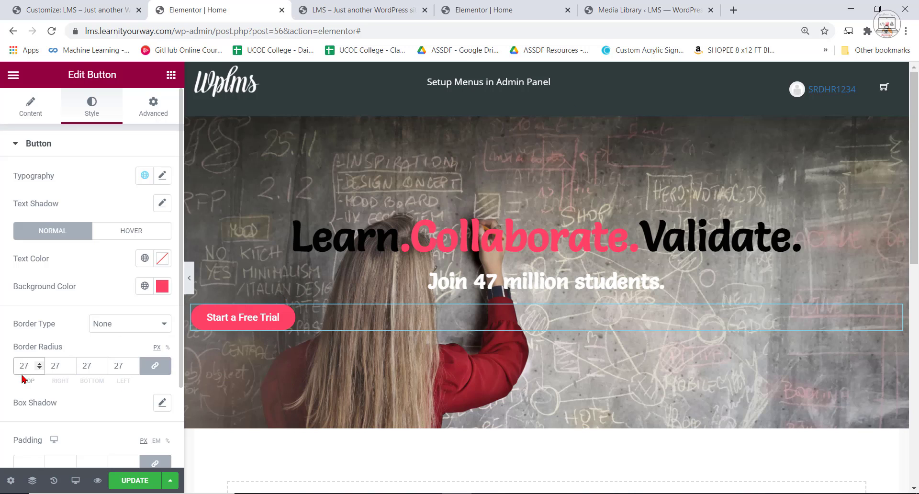
left_click(157, 326)
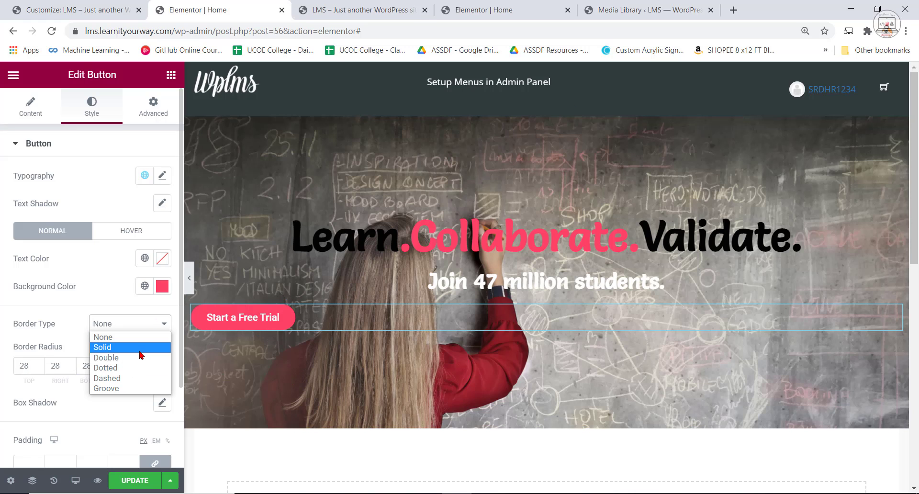
left_click(142, 348)
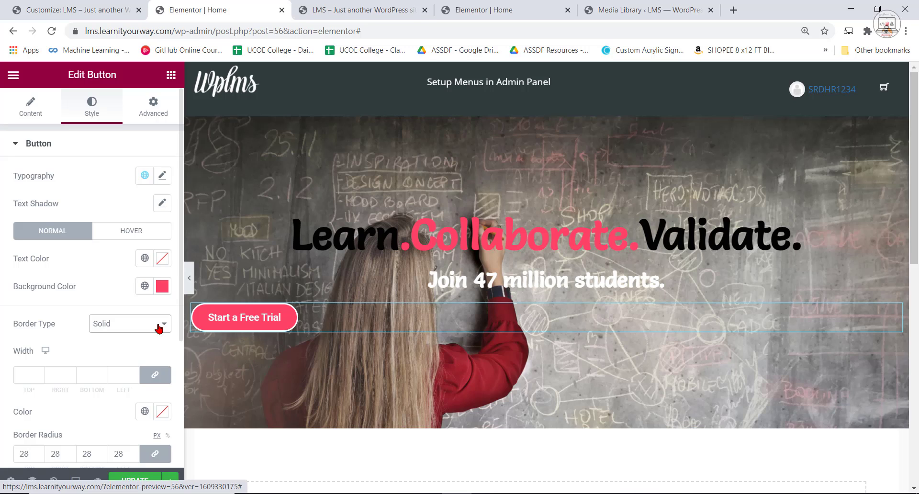
scroll(78, 333, "down", 5)
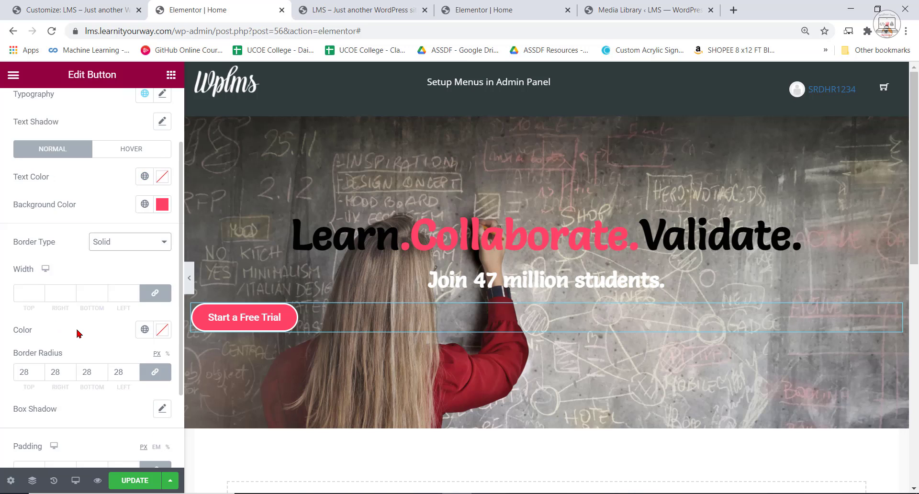
scroll(82, 330, "up", 5)
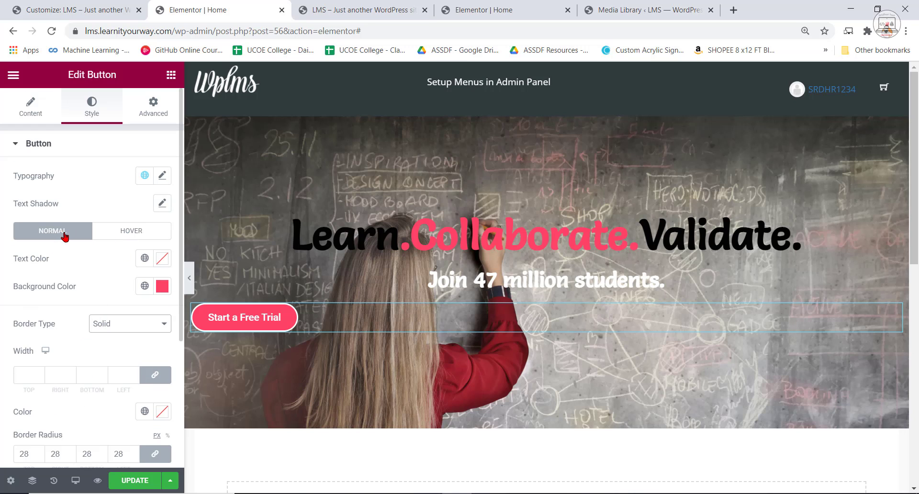
Set the button's background color in the hover state to white, #FFFFFF.
left_click(138, 234)
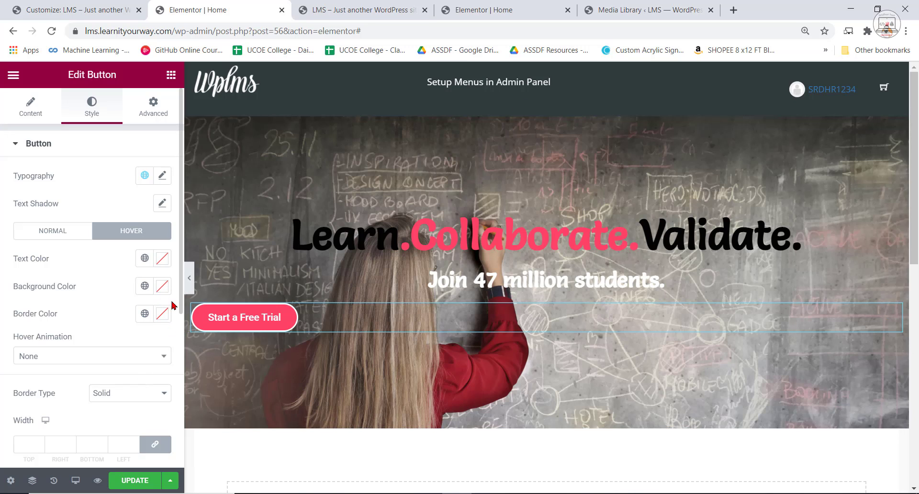
left_click(162, 288)
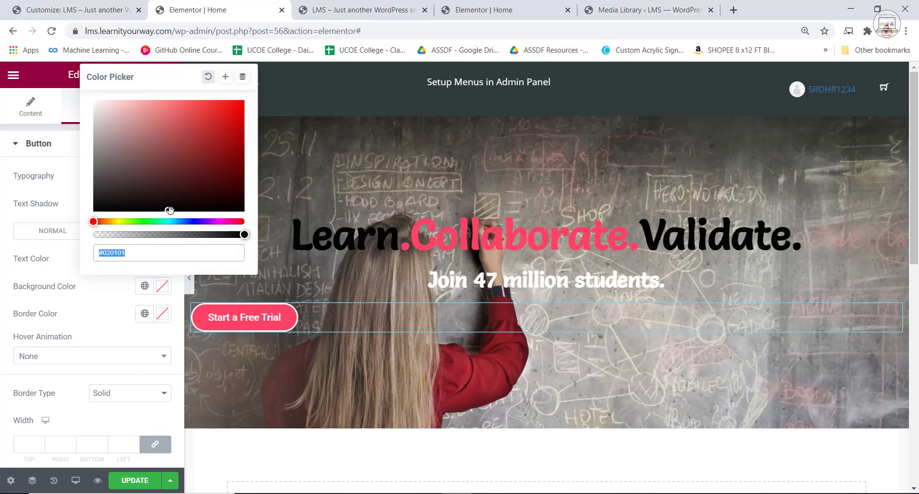
left_click_drag(170, 211, 90, 98)
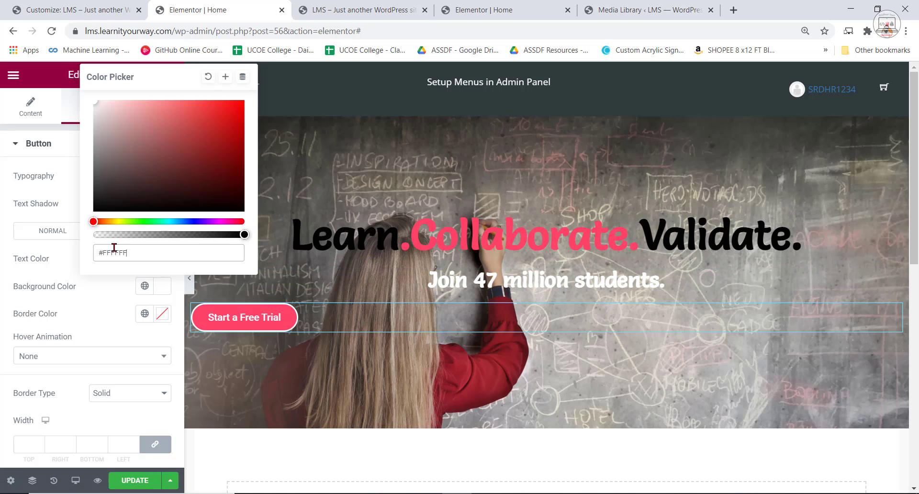
left_click(113, 308)
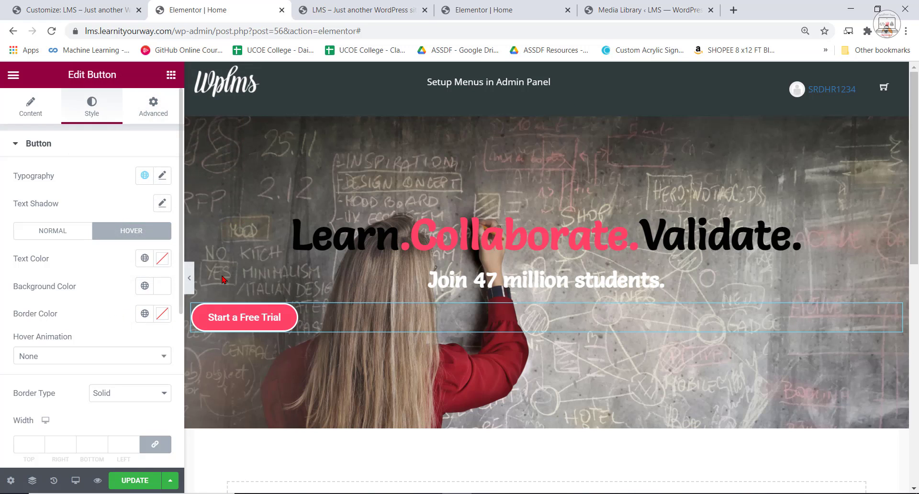
Copy the color code #FF4367 from the "Learn.Collaborate.Validate." heading's title and apply it as the button's hover text color.
left_click(465, 242)
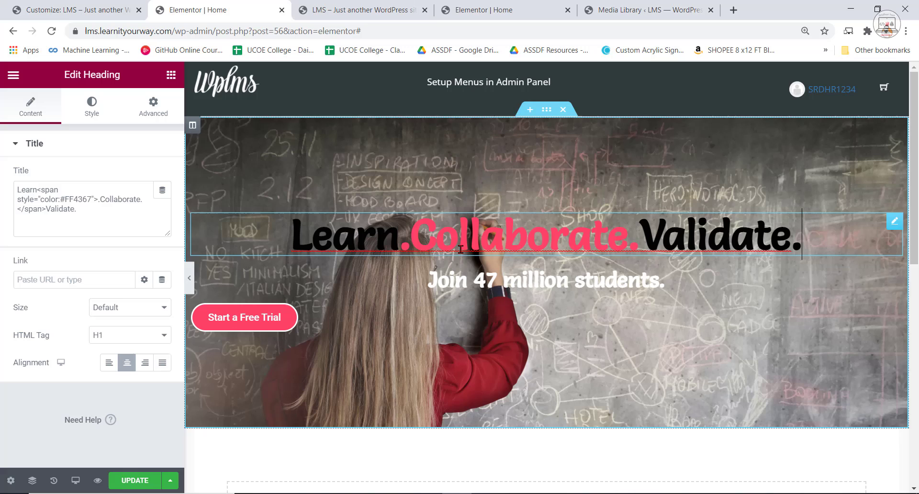
right_click(60, 199)
left_click(83, 180)
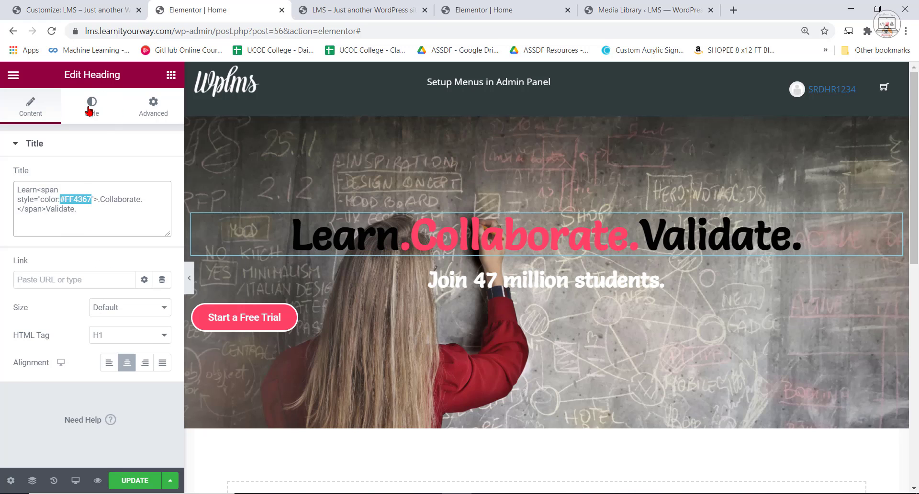
left_click(92, 107)
left_click(252, 321)
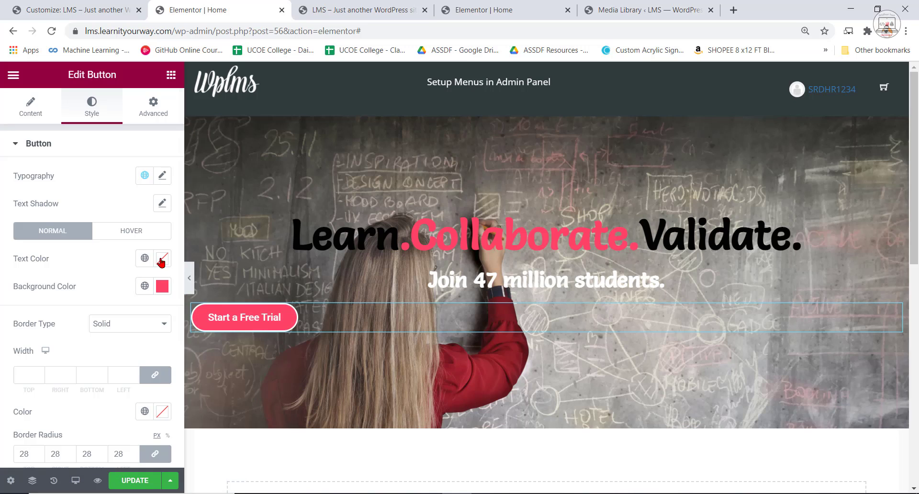
left_click(135, 233)
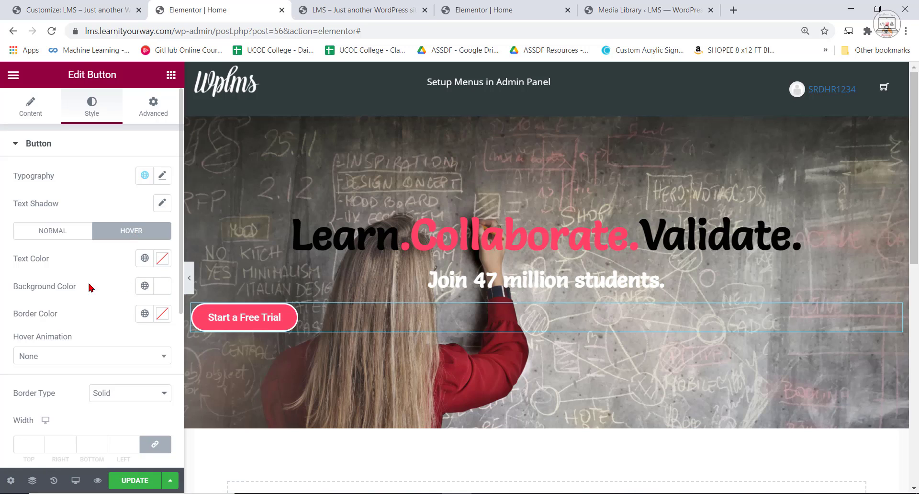
left_click(157, 261)
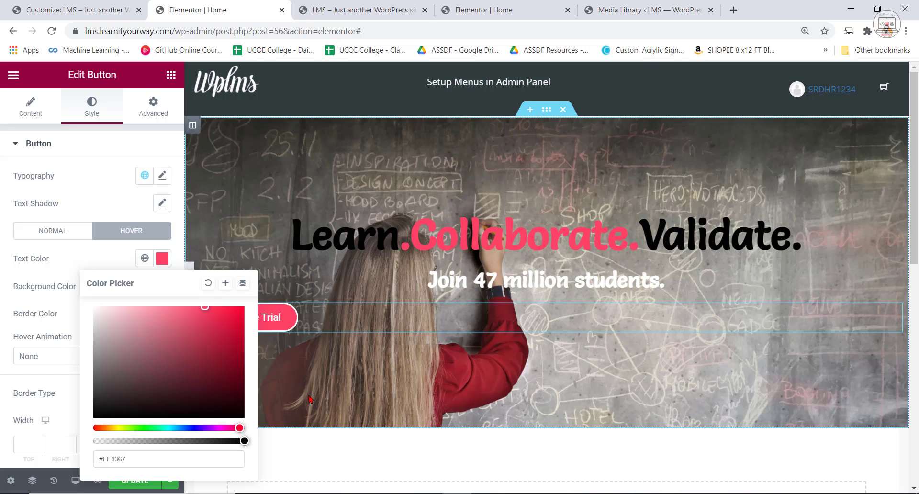
left_click(107, 259)
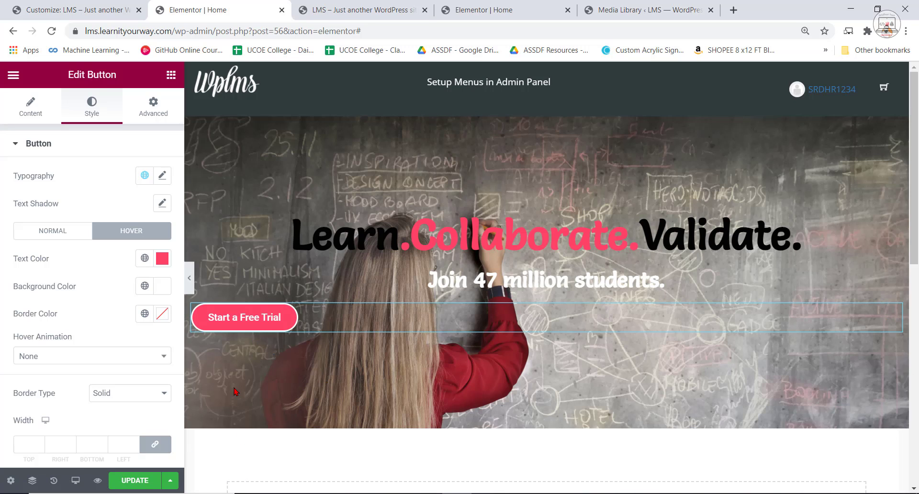
Center the "Start a Free Trial" button below the "Join 47 million students." heading and check its hover colors.
left_click(43, 106)
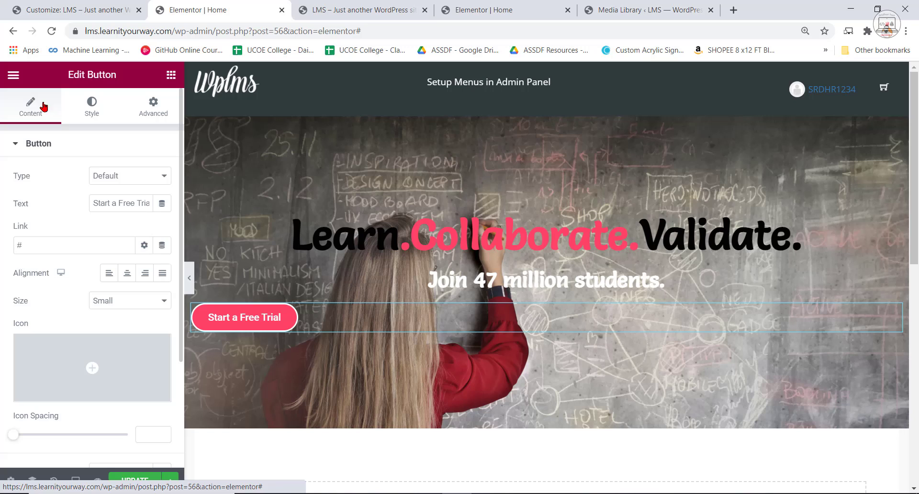
left_click(126, 276)
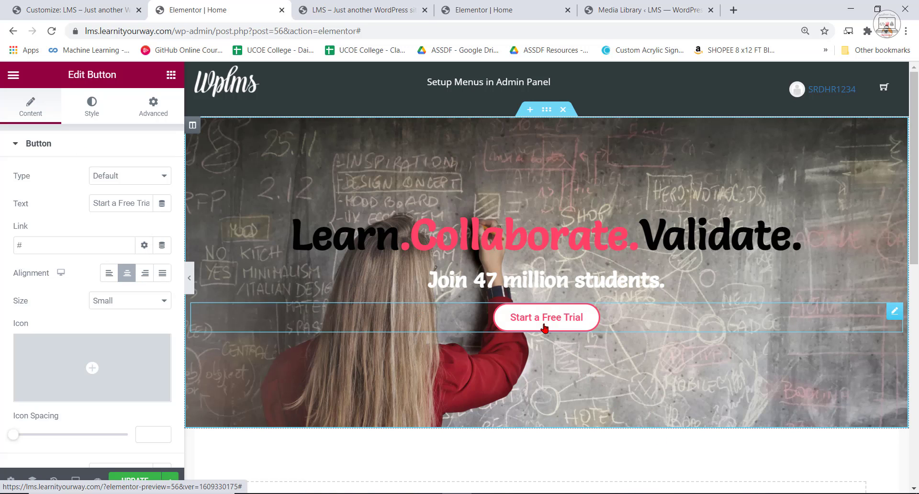
left_click(95, 108)
left_click(52, 108)
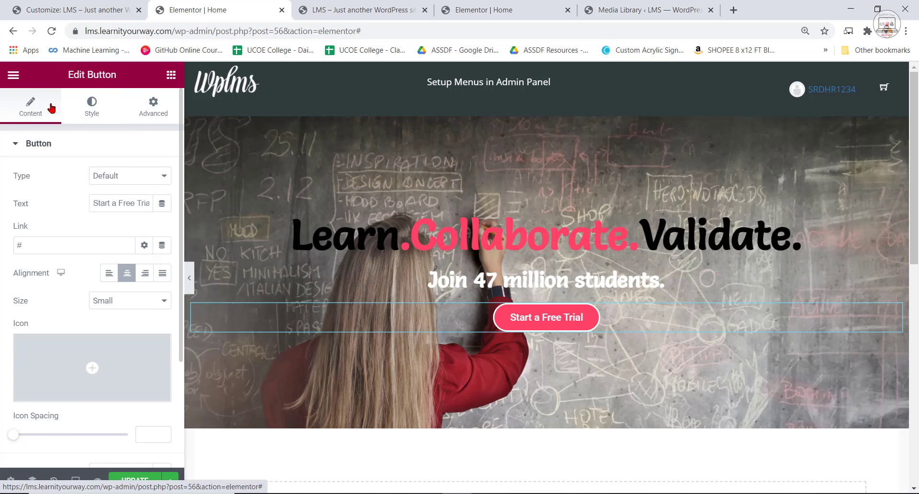
Change the "Start a Free Trial" button's size to Medium.
left_click(67, 108)
scroll(145, 302, "down", 3)
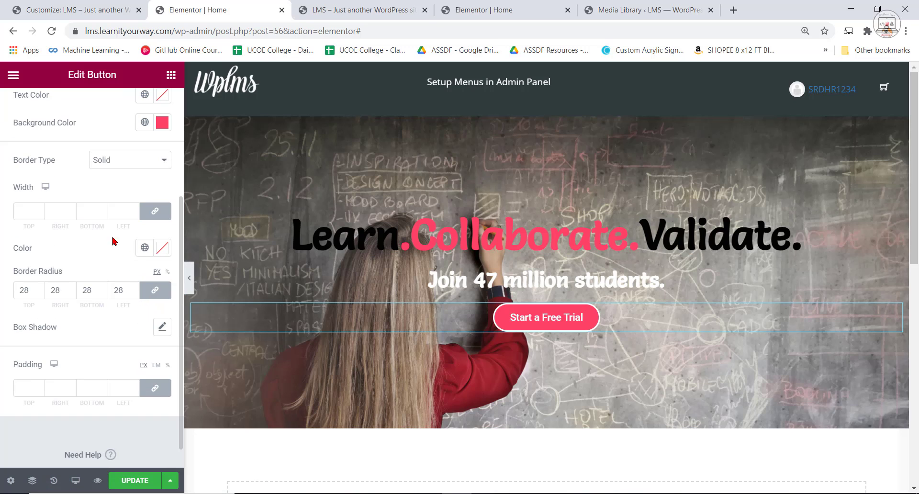
scroll(88, 167, "up", 5)
left_click(34, 99)
scroll(144, 297, "down", 2)
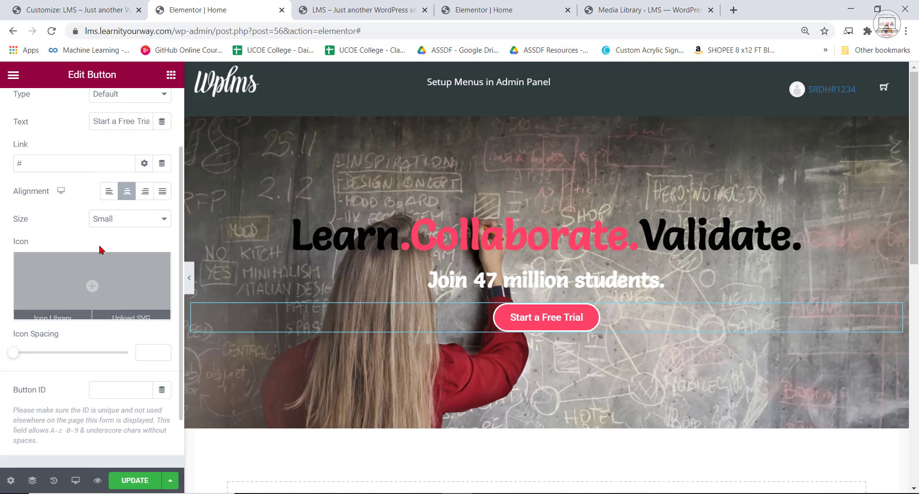
left_click(122, 221)
left_click(116, 253)
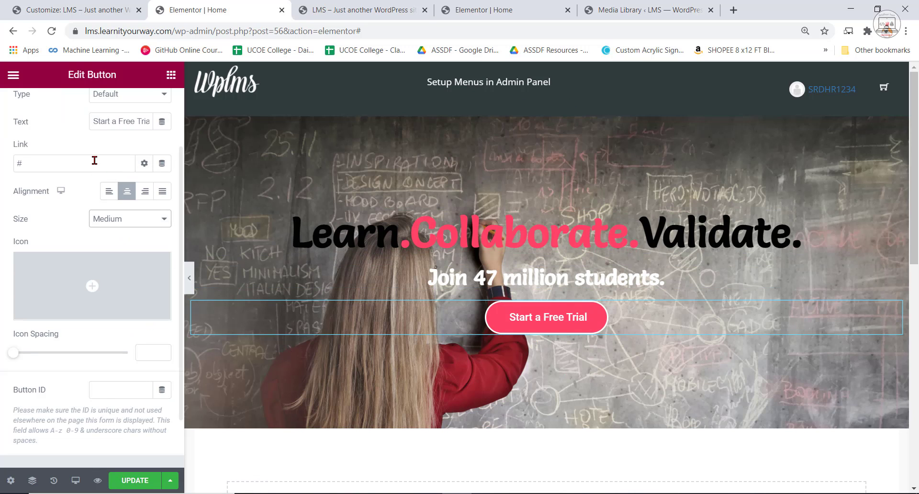
Enable the text shadow on the "Start a Free Trial" button with blur 10 and zero horizontal and vertical offset.
scroll(83, 143, "up", 2)
left_click(96, 115)
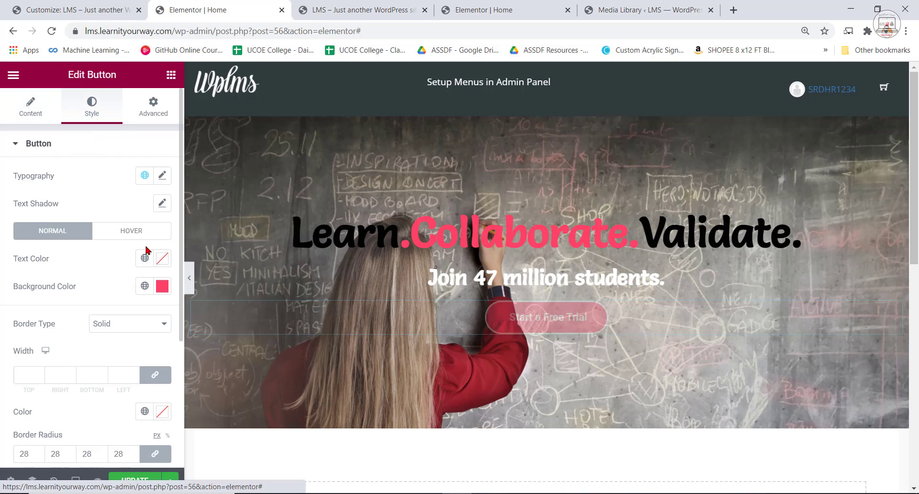
left_click(162, 203)
left_click(163, 177)
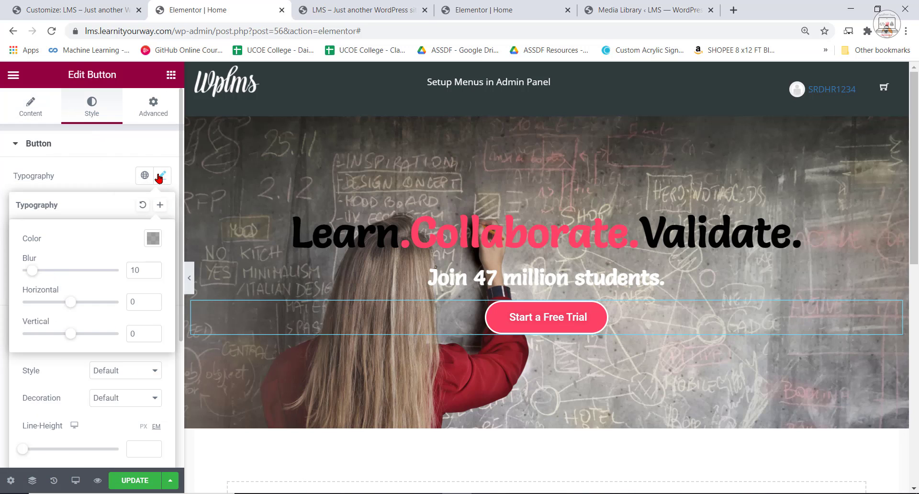
left_click(159, 178)
left_click(132, 211)
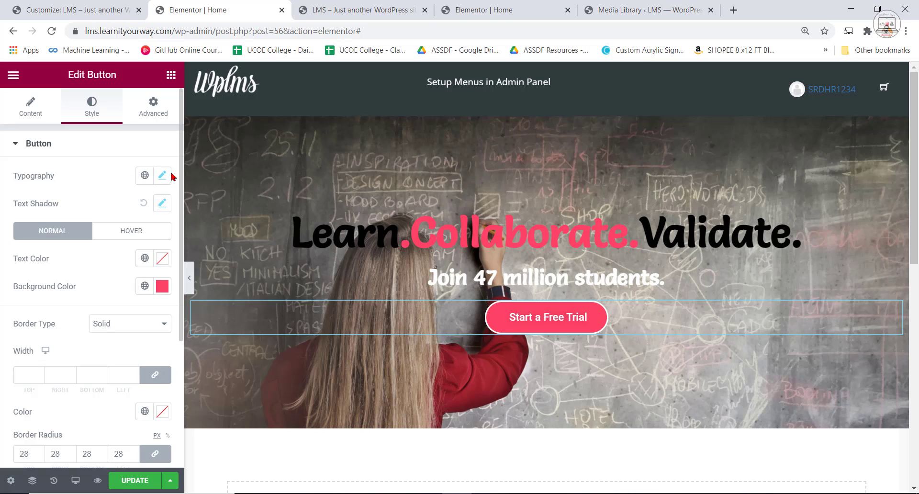
Set the button's typography size to 21 px, update the page, and check the hero section.
left_click(162, 176)
mouse_move(20, 291)
left_mouse_down()
mouse_move(40, 293)
mouse_move(31, 295)
left_mouse_up()
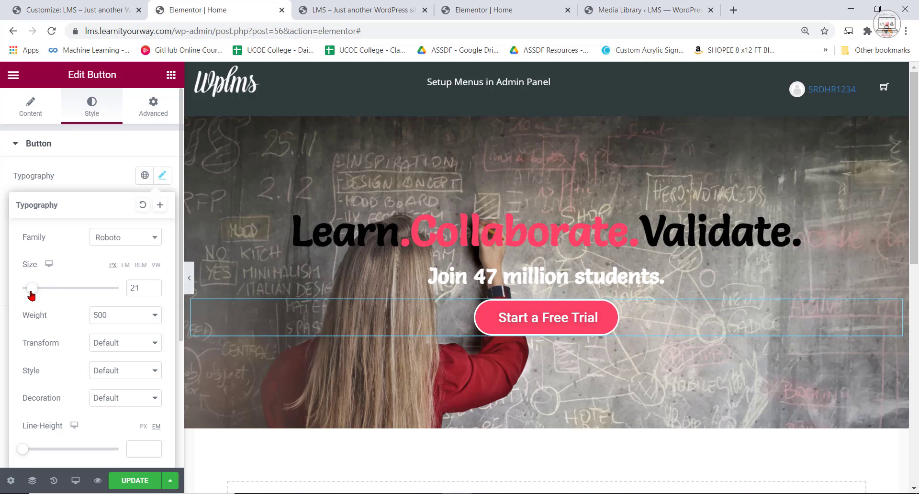
left_click(614, 395)
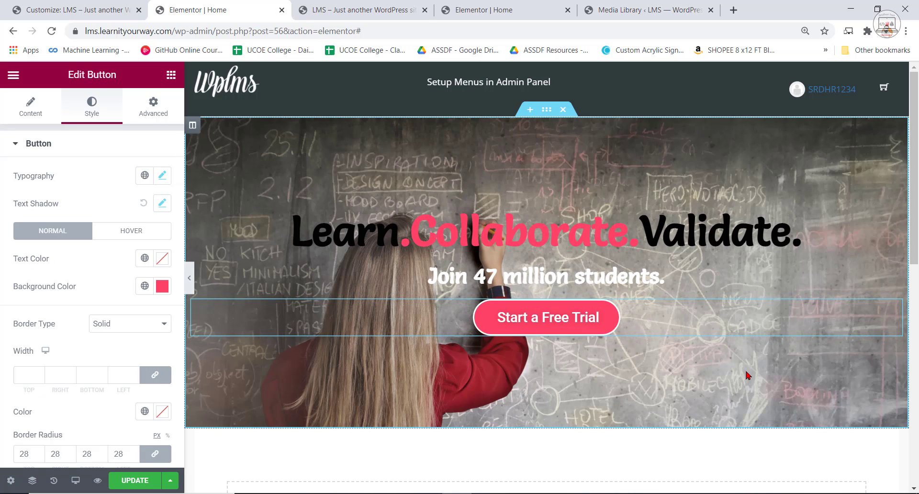
left_click(133, 480)
scroll(647, 398, "down", 1)
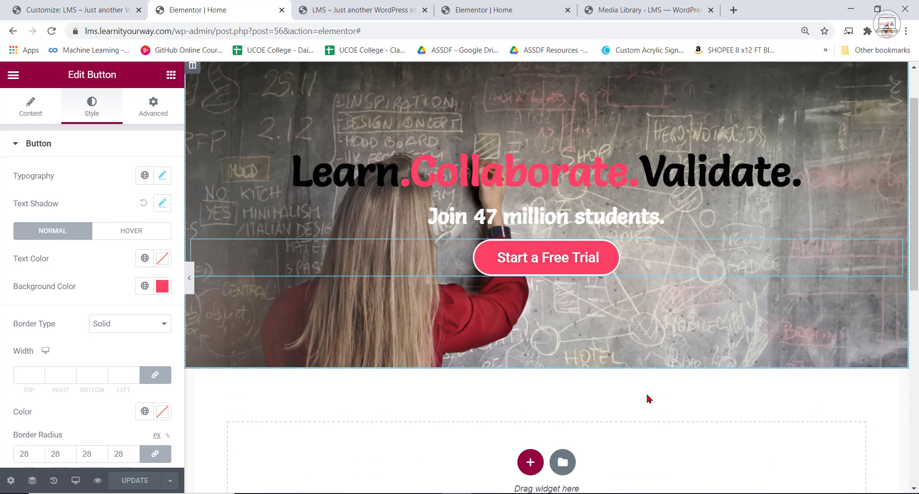
Compare the Home page preview with the localhost reference page, and reload the preview to check the updated hero section.
scroll(648, 398, "up", 1)
left_click(337, 6)
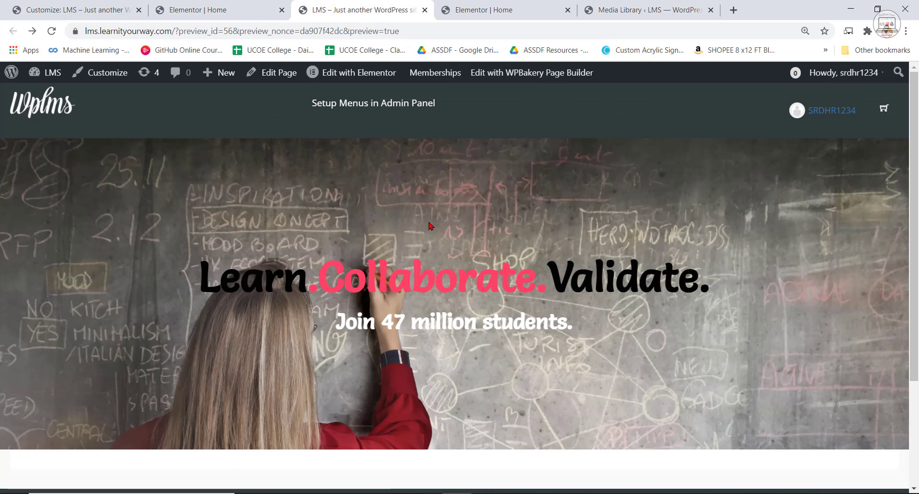
scroll(430, 226, "down", 1)
key("ctrl+Tab")
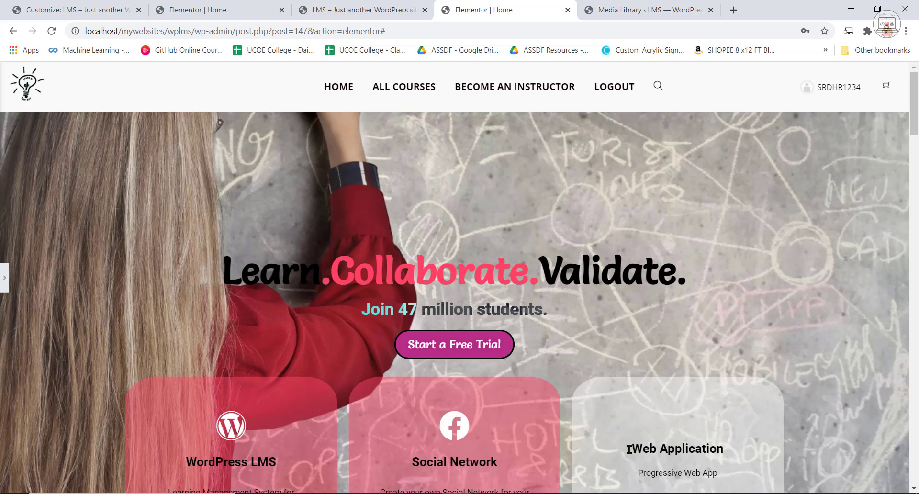
left_click(314, 7)
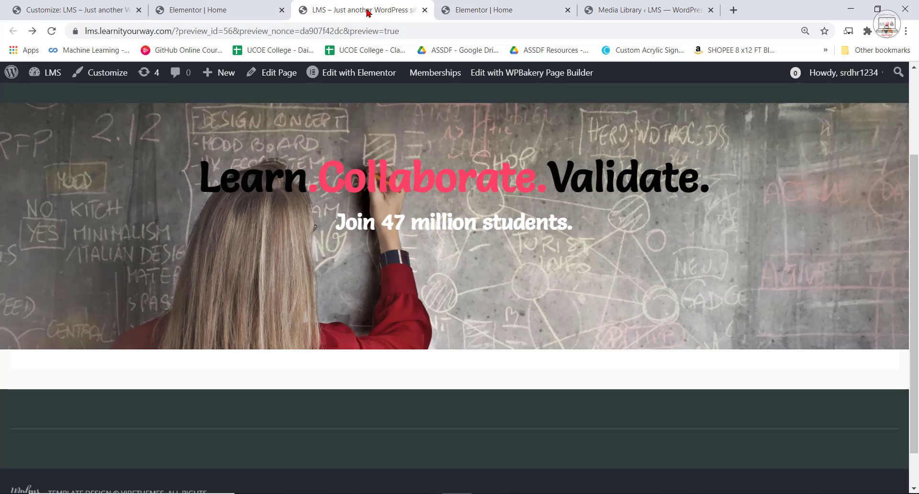
left_click(51, 32)
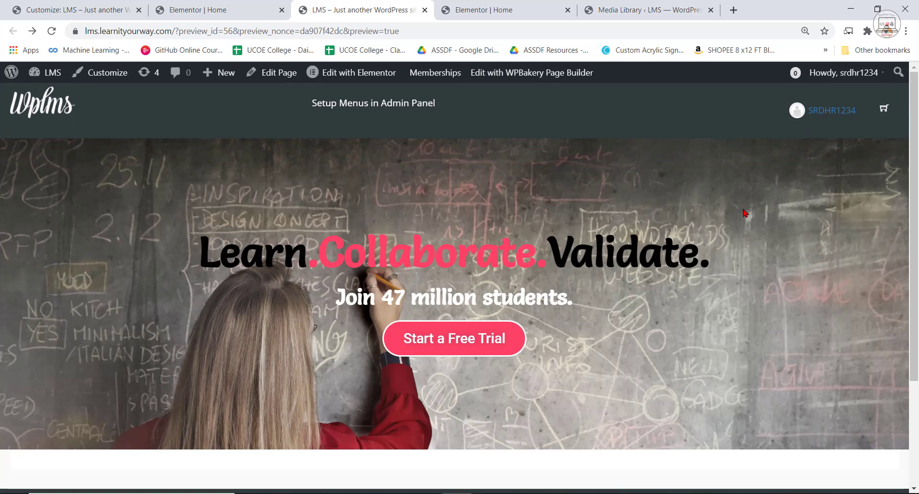
In the Elementor editor of the Home page, add a three-column section below the hero section.
left_click(215, 9)
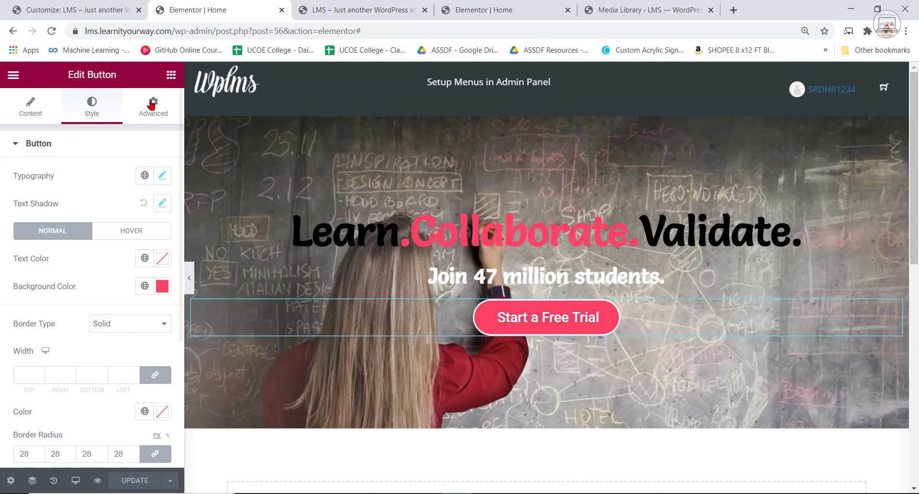
left_click(173, 75)
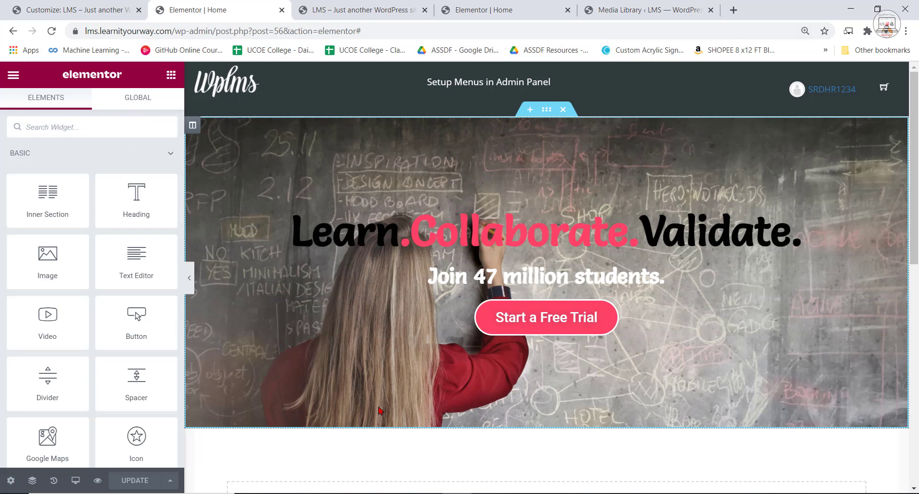
scroll(539, 287, "down", 3)
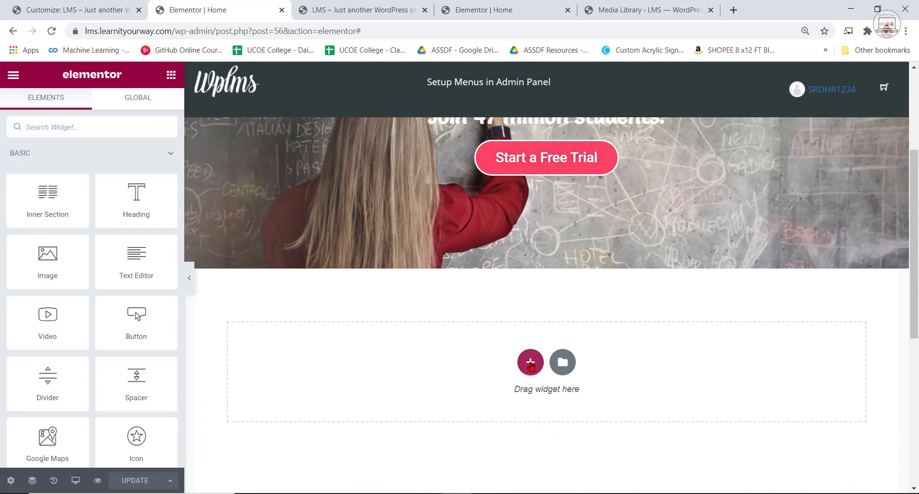
left_click(537, 364)
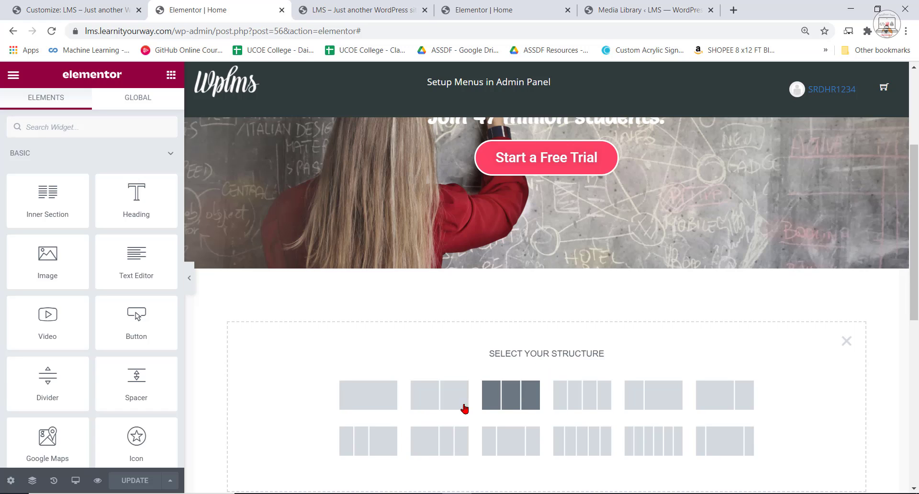
left_click(492, 398)
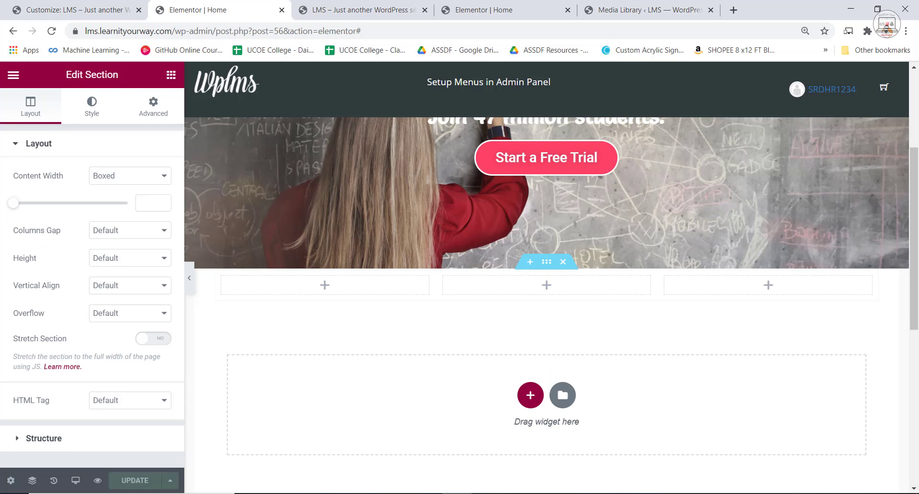
Search the widget library for "flip".
left_click(171, 75)
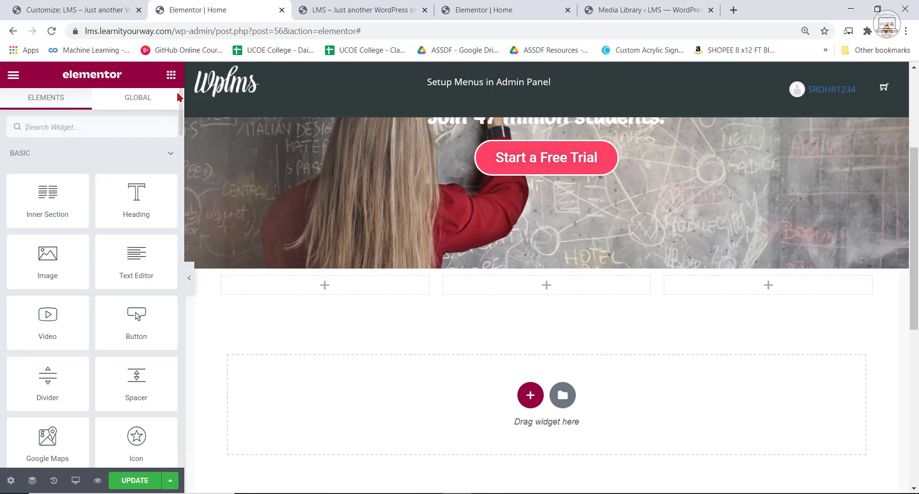
left_click(116, 129)
type("flip")
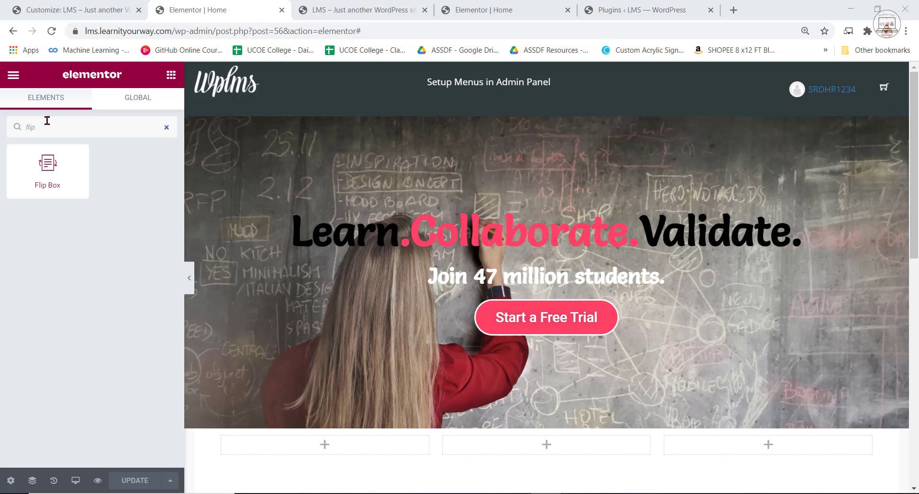
Search the widget library for "icon" instead, and view the feature boxes on the localhost reference page.
left_click(57, 132)
key("BackSpace")
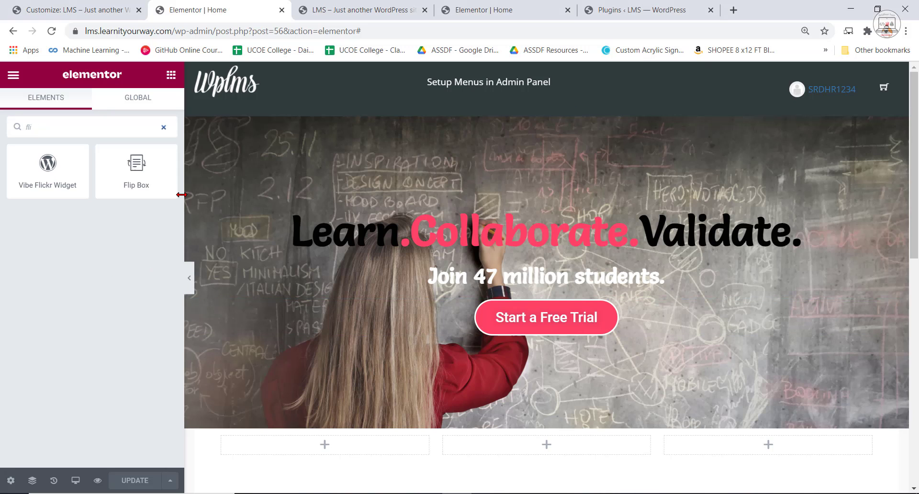
key("BackSpace")
key("BackSpace")
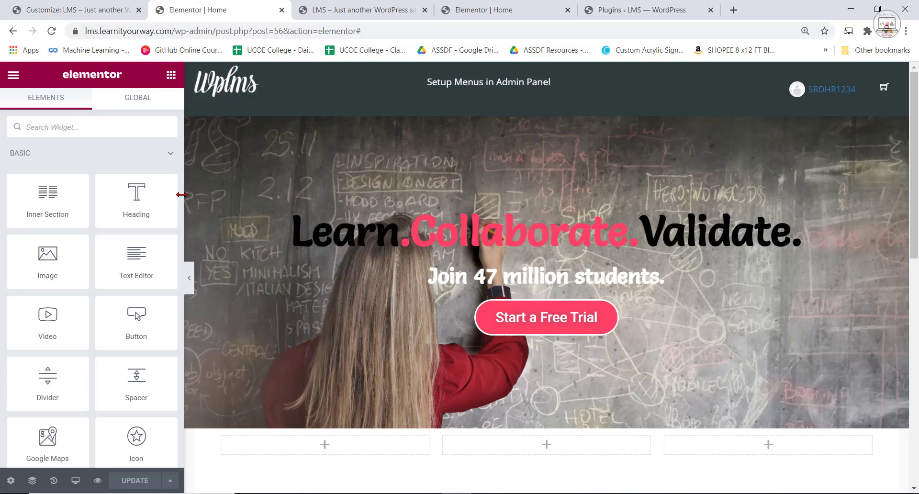
type("icon")
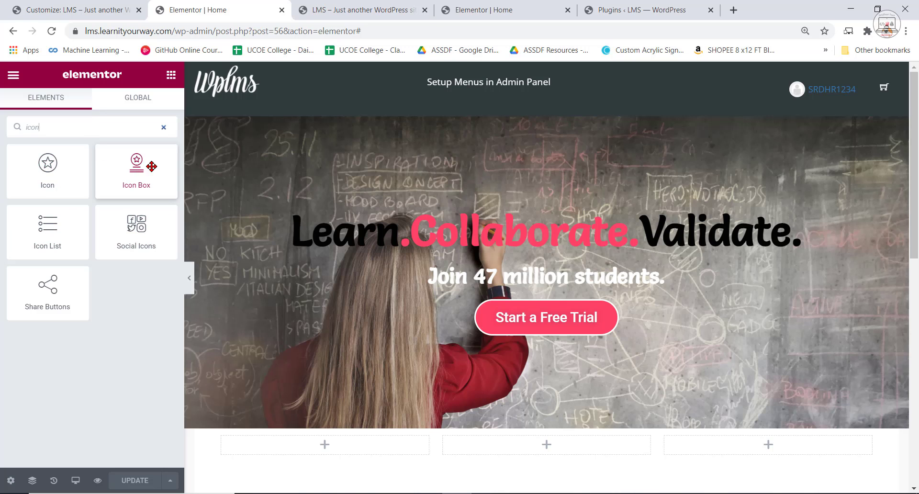
left_click(377, 6)
left_click(449, 4)
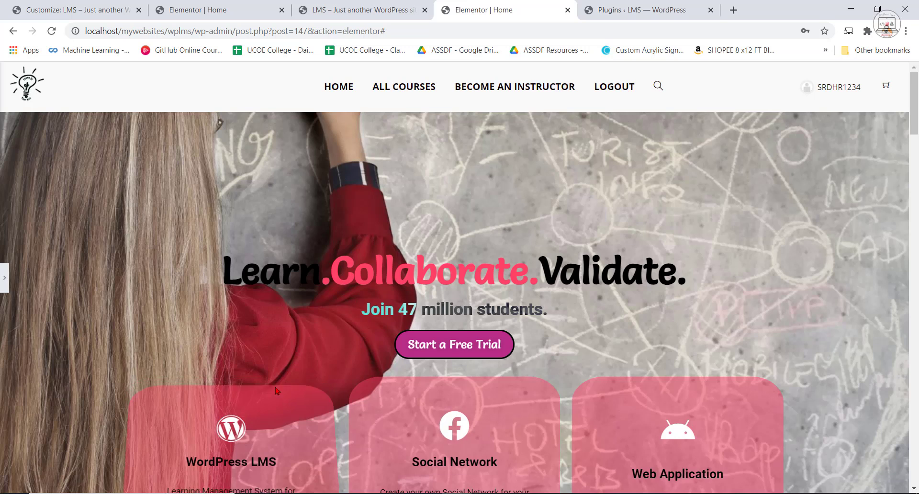
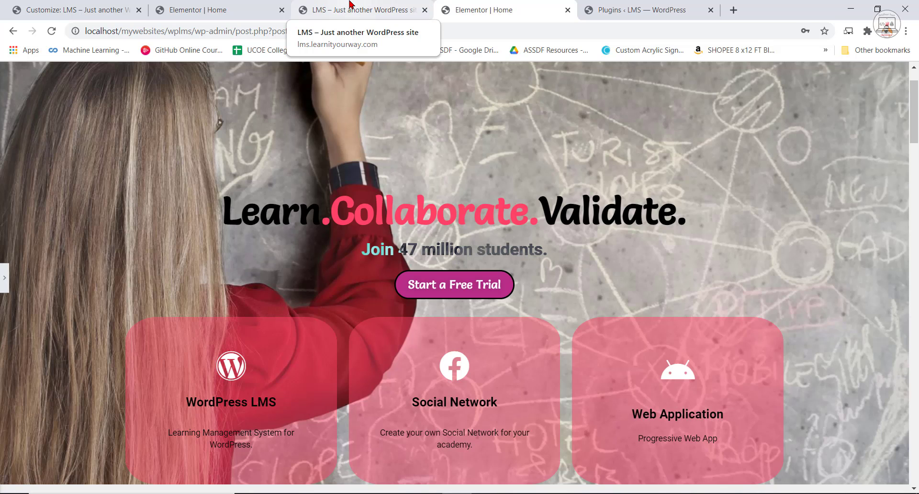
Return to the lms.learnityourway.com page editor, find the Flip Box widget with "flip", and place it in the first empty column below the hero section.
left_click(349, 4)
left_click(186, 7)
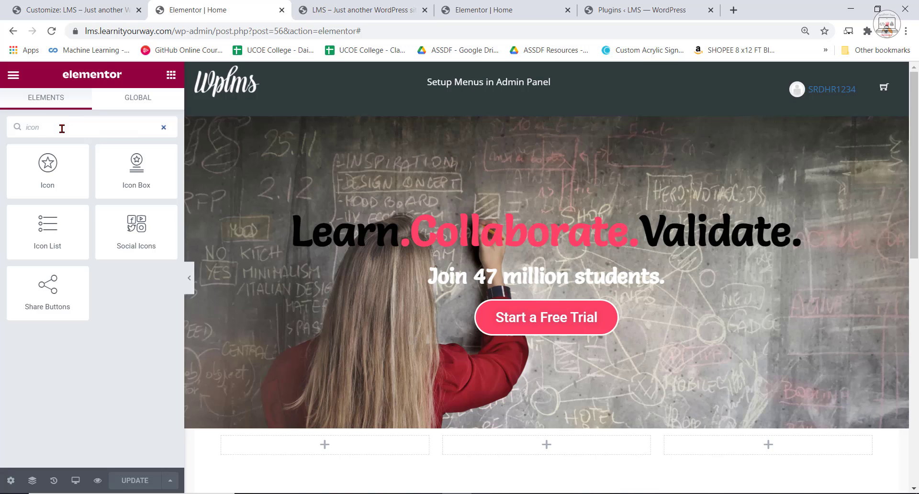
type("flip")
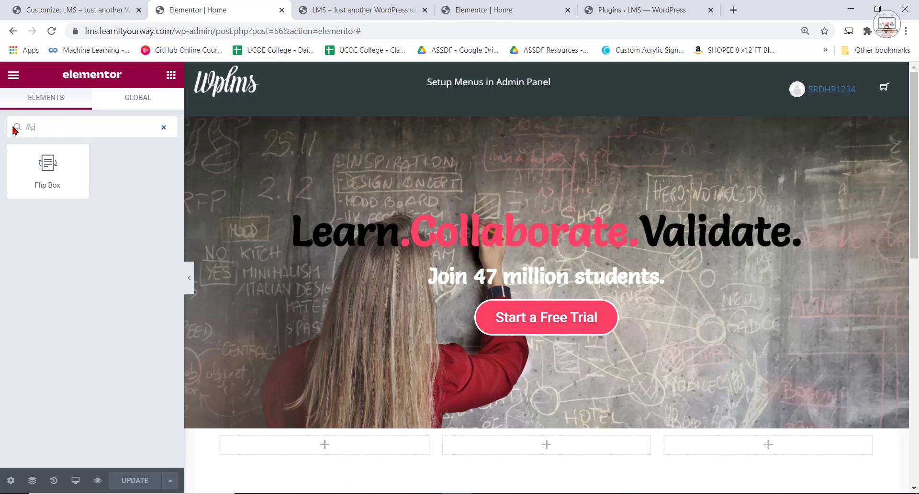
scroll(513, 450, "down", 1)
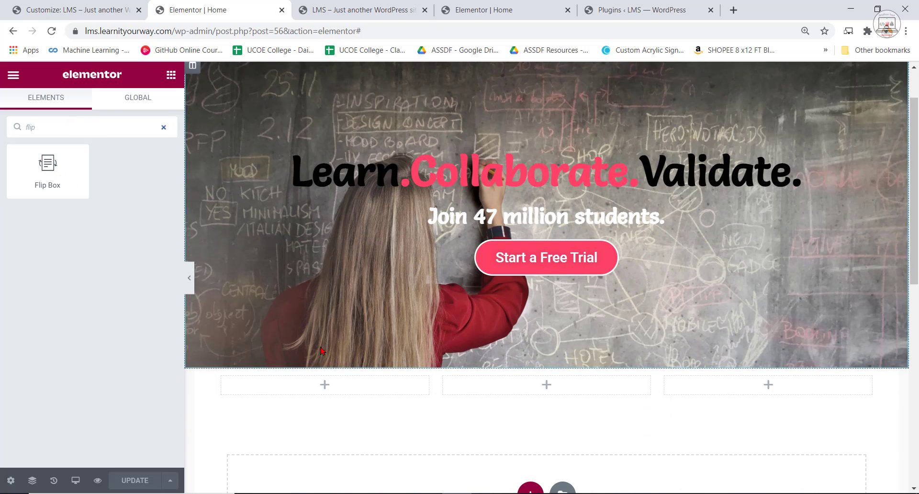
left_click_drag(48, 165, 386, 419)
scroll(455, 421, "down", 2)
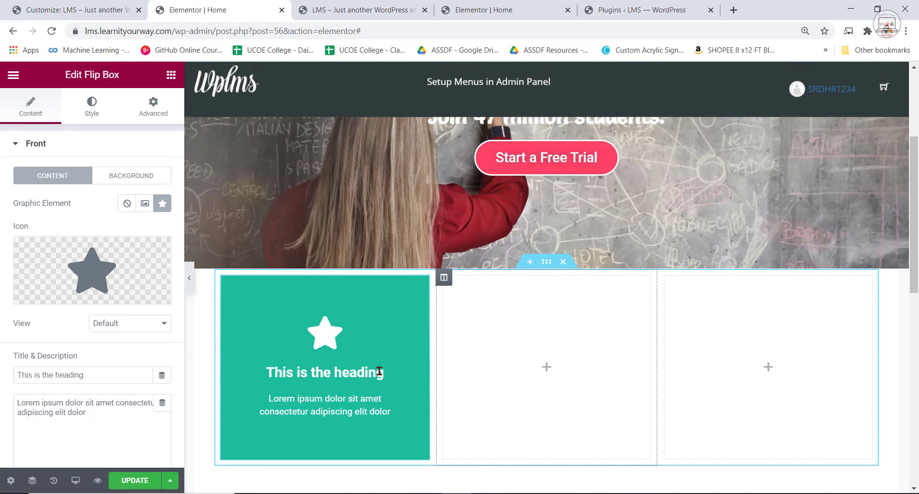
Duplicate the flip box twice and move the copies into the second and third columns.
right_click(368, 297)
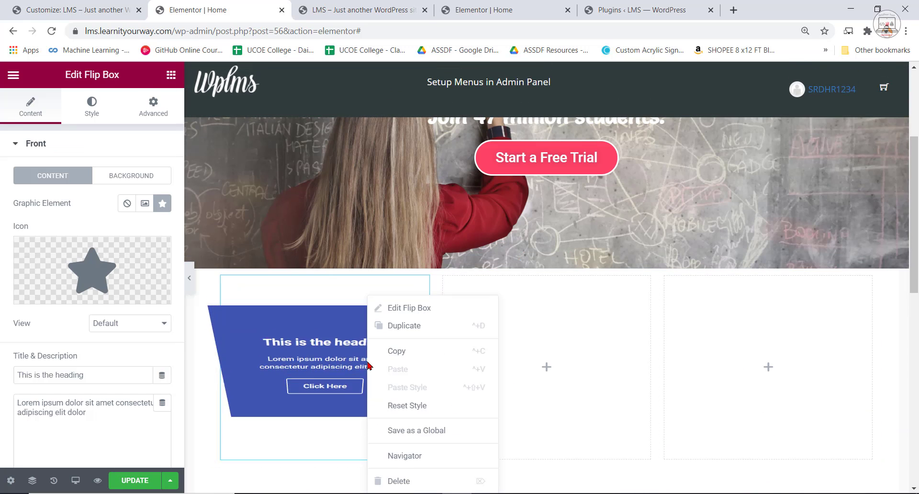
left_click(411, 328)
scroll(383, 449, "down", 2)
left_click_drag(383, 402, 551, 307)
right_click(604, 251)
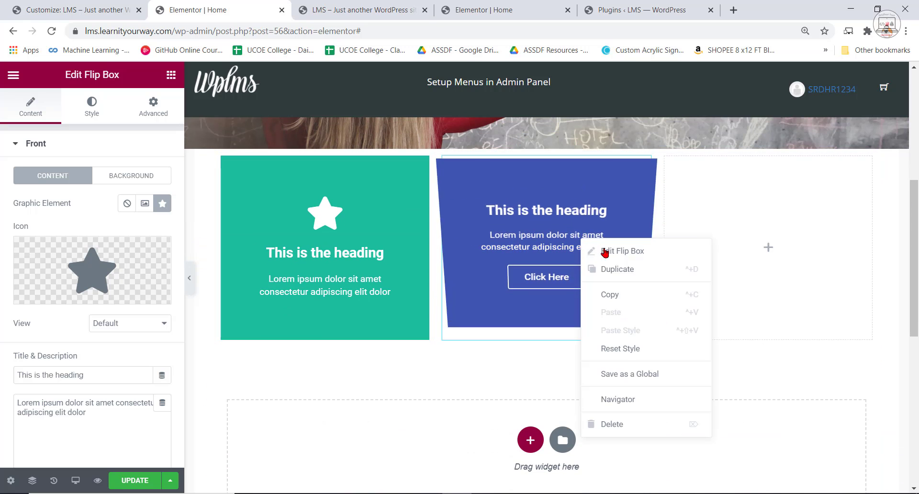
left_click(609, 269)
left_click_drag(550, 393, 766, 254)
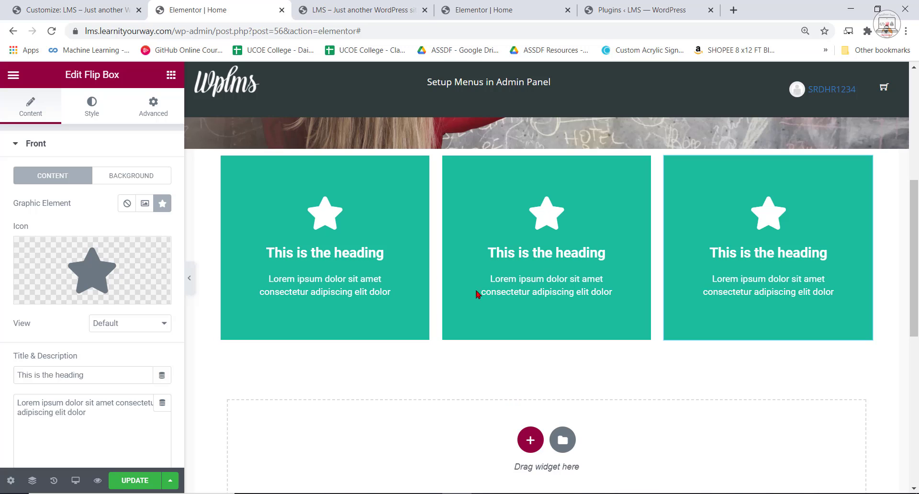
Copy the title "WordPress LMS" from the first flip box on the localhost reference page.
left_click(378, 6)
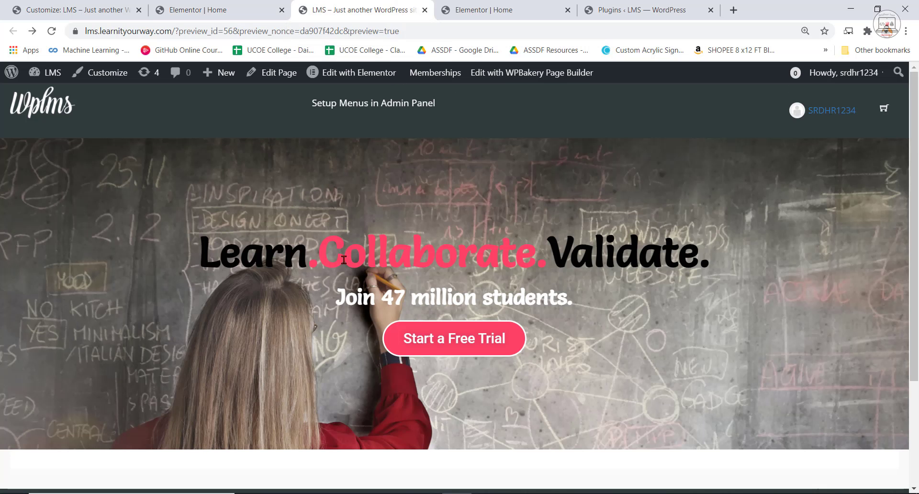
left_click(484, 10)
scroll(182, 374, "down", 3)
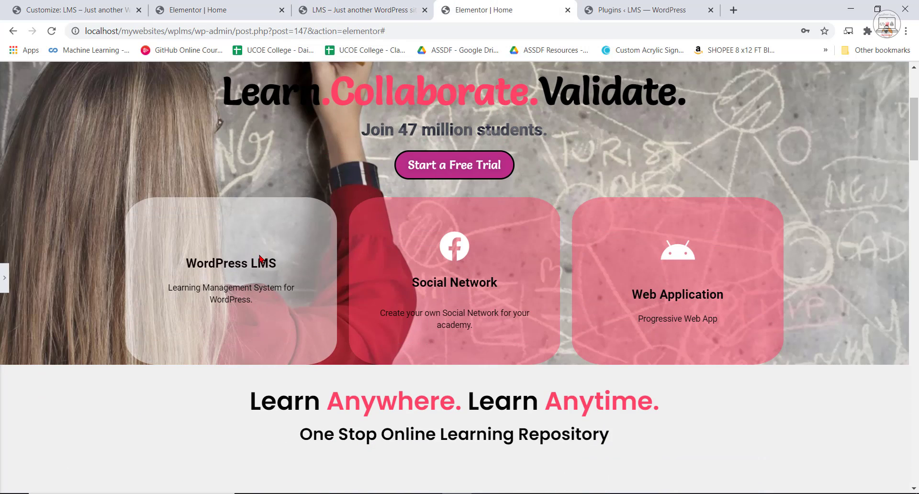
right_click(212, 268)
left_click(226, 276)
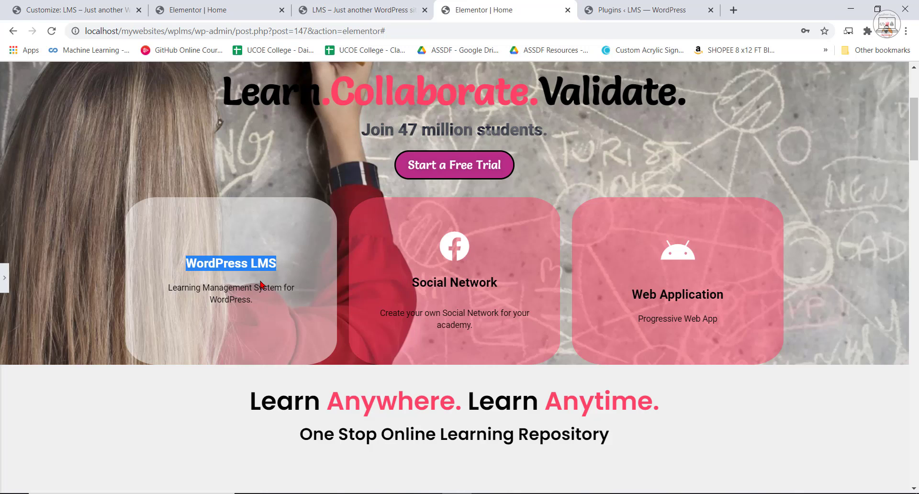
Set the first flip box's front title to "WordPress LMS" in the lms.learnityourway.com page.
left_click(364, 9)
left_click(249, 9)
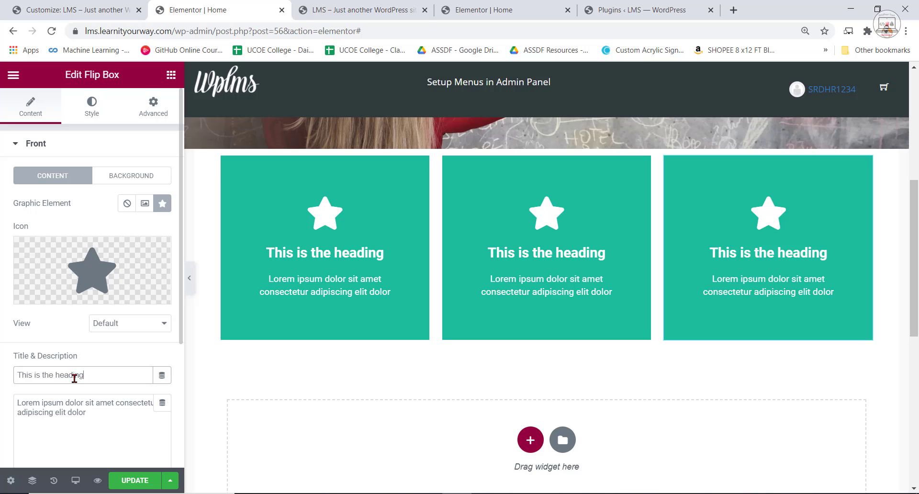
right_click(21, 376)
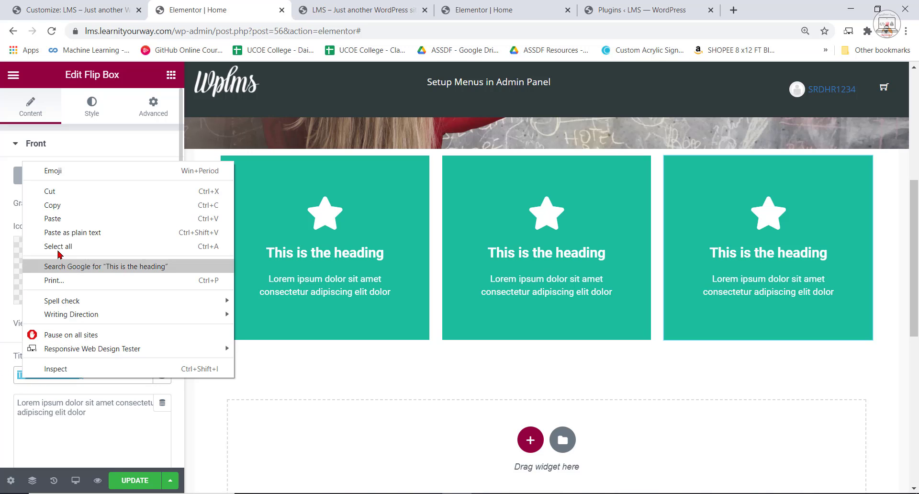
left_click(348, 365)
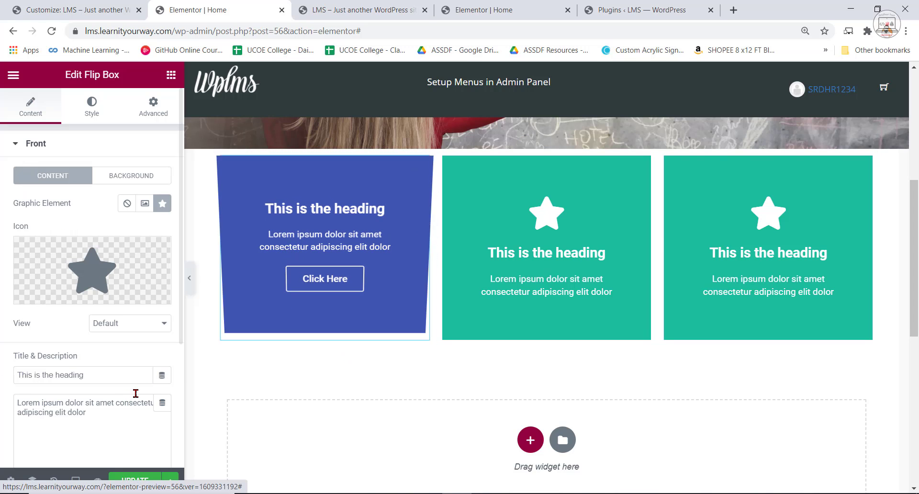
scroll(42, 178, "down", 2)
scroll(42, 179, "up", 2)
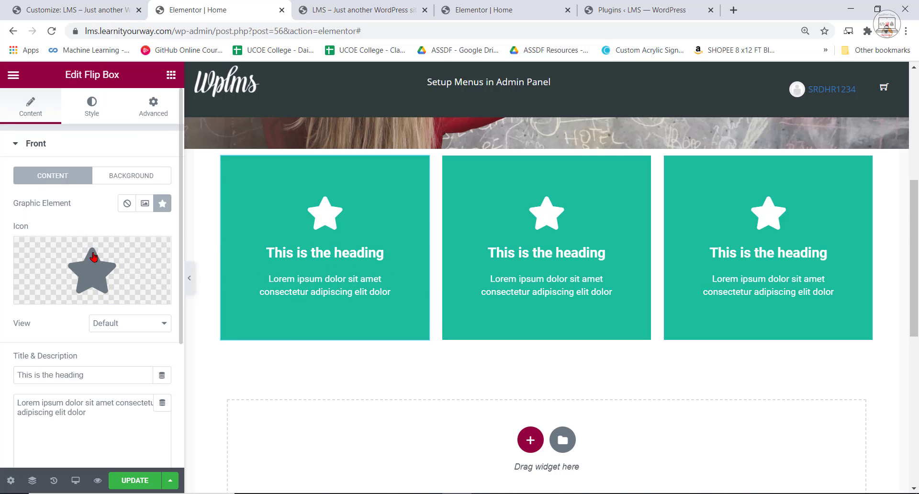
scroll(74, 360, "down", 4)
scroll(80, 341, "up", 4)
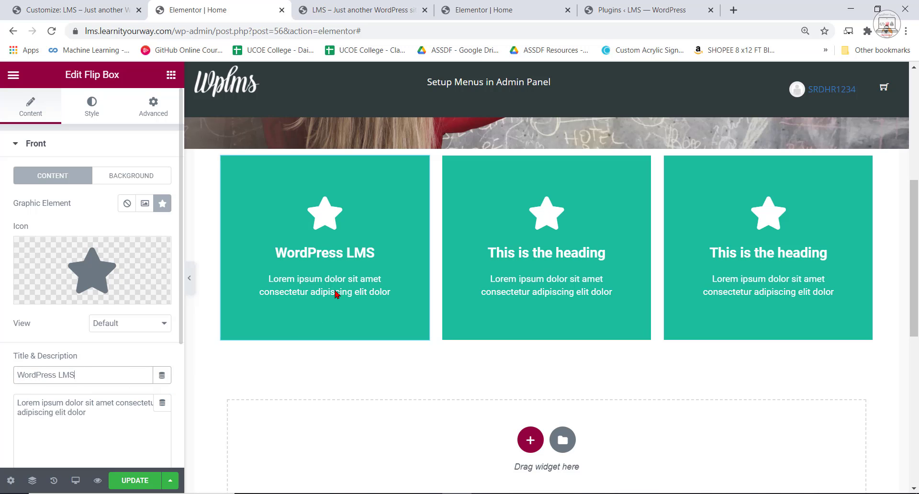
Copy the description "Learning Management System for WordPress." from the localhost reference page's first flip box.
left_click(389, 14)
left_click(500, 15)
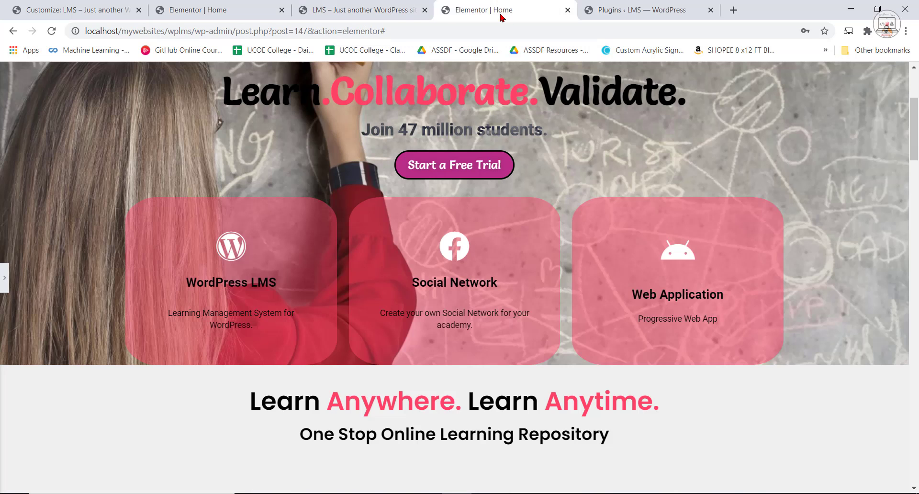
mouse_move(249, 310)
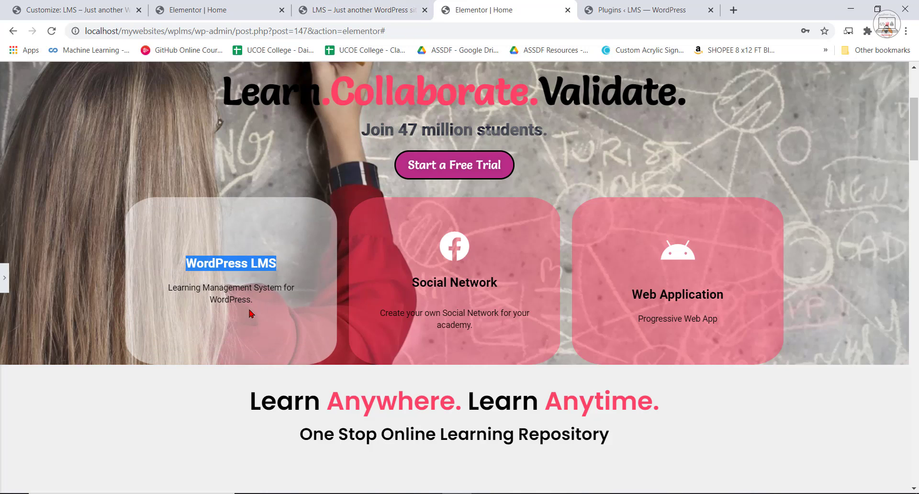
right_click(200, 286)
left_click(210, 293)
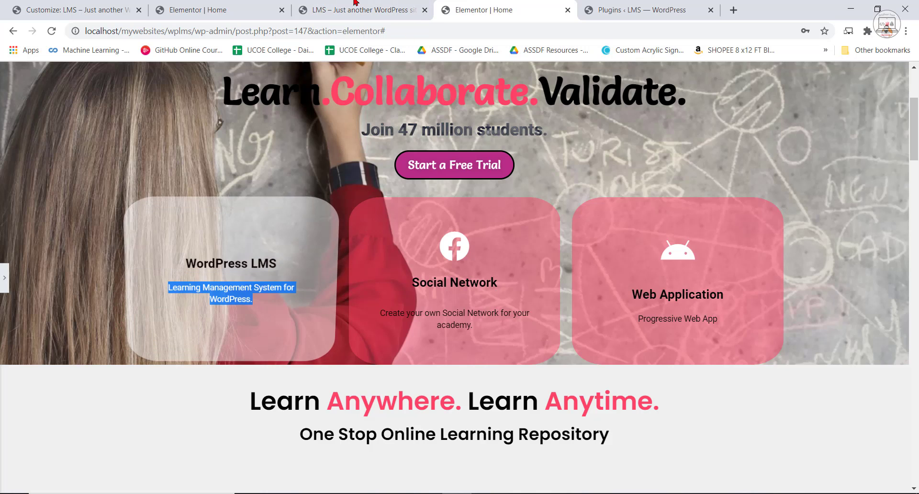
Set the first box's description to "Learning Management System for WordPress." and fill the other flip boxes with the reference Social Network and Web Application texts.
left_click(198, 10)
left_click_drag(88, 412, 9, 405)
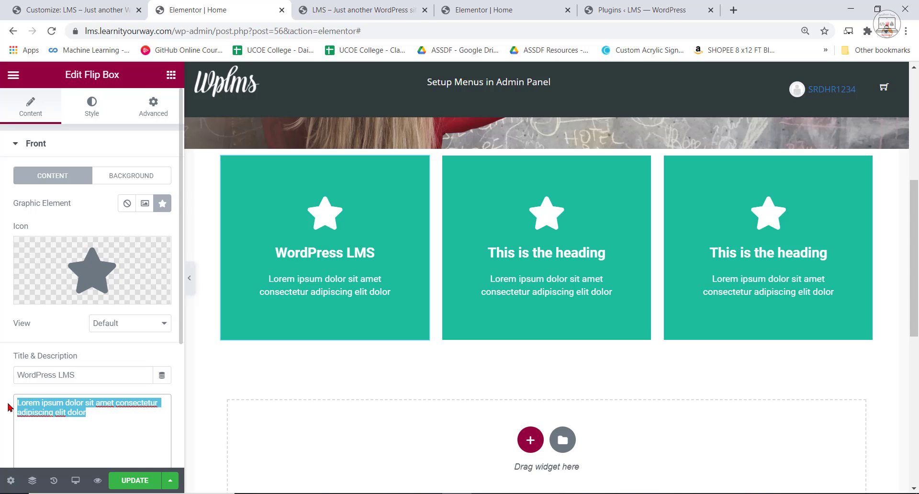
key("ctrl+v")
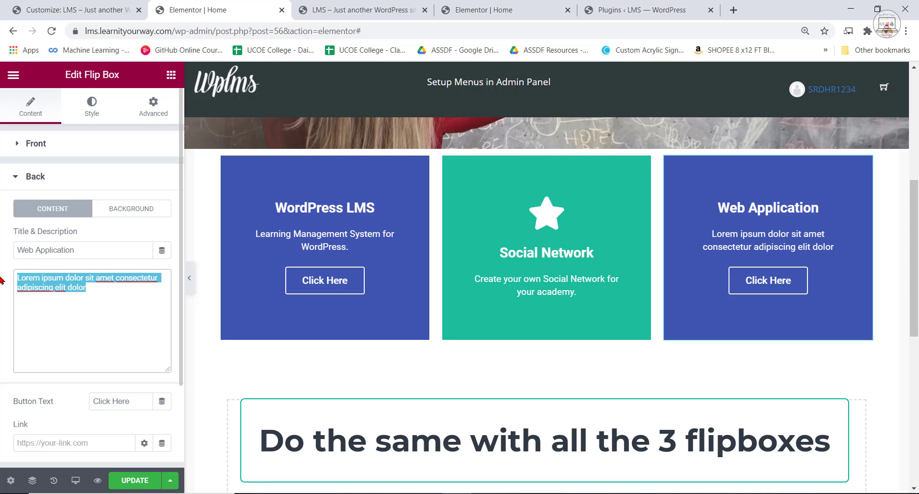
key("ctrl+v")
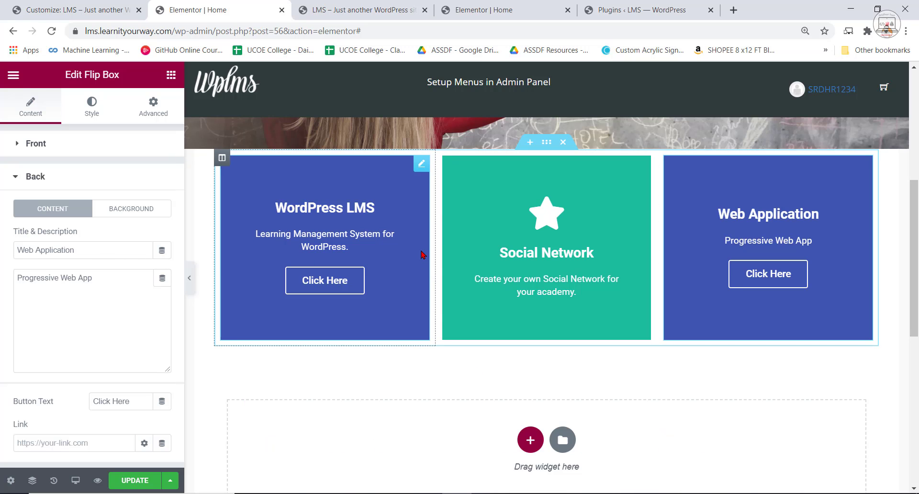
Check the flip boxes on the localhost reference page and open the front background settings of the WordPress LMS flip box.
left_click(416, 9)
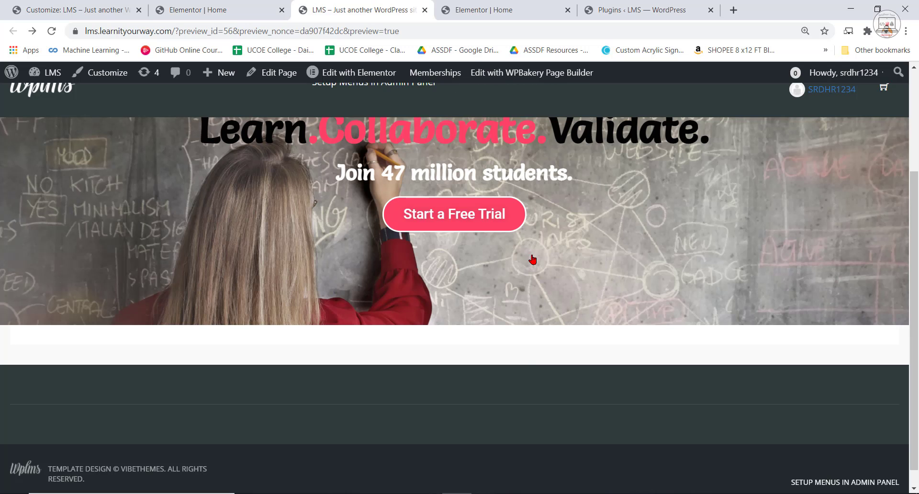
left_click(472, 4)
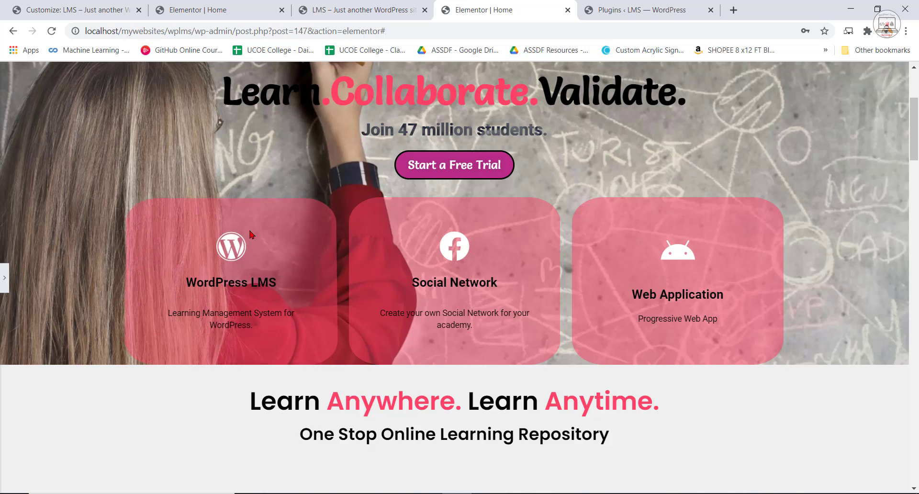
left_click(215, 10)
left_click(252, 182)
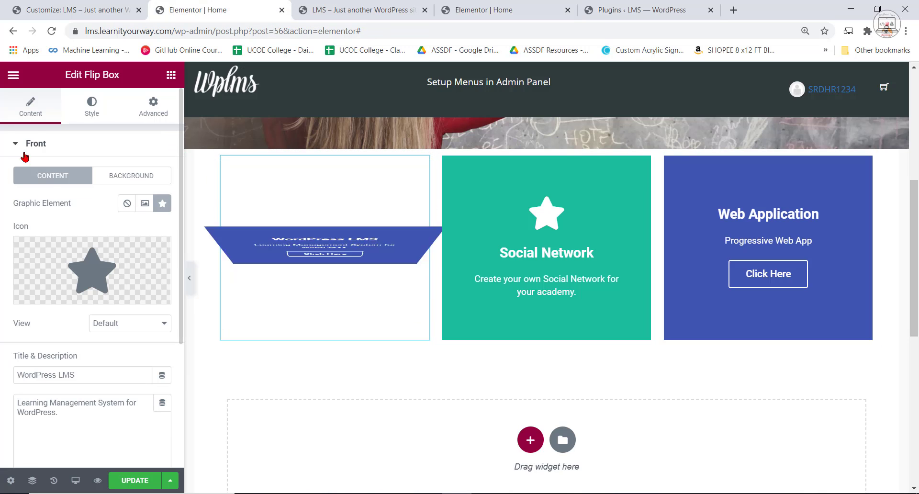
left_click(115, 177)
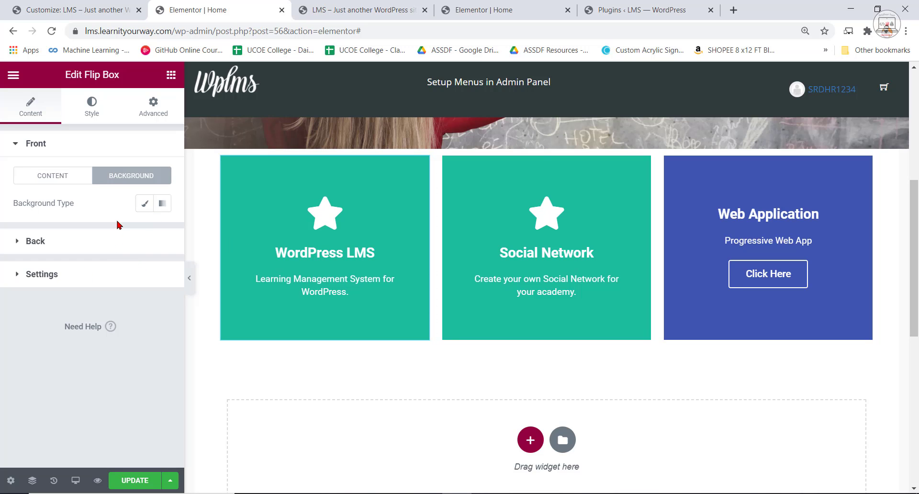
Place the localhost reference page directly beside the edited page in the browser and examine its flip boxes' front and back styling.
left_click(357, 4)
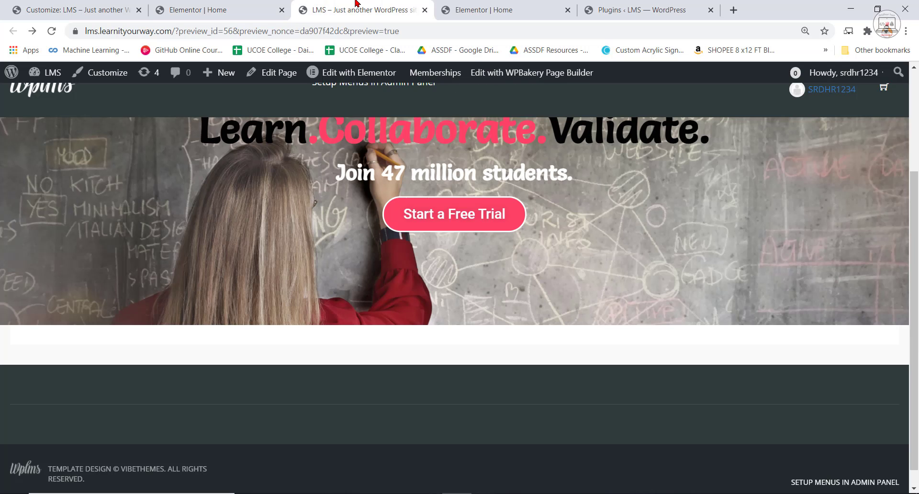
left_click_drag(445, 4, 378, 61)
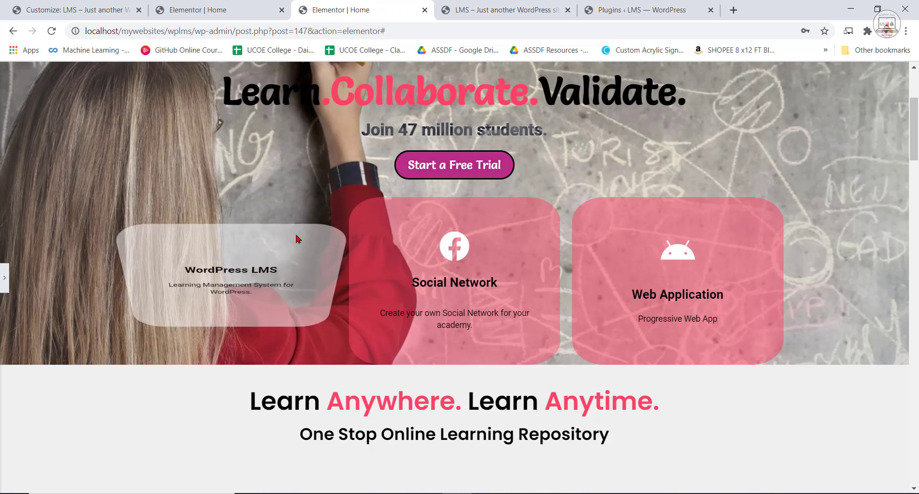
scroll(298, 268, "up", 1)
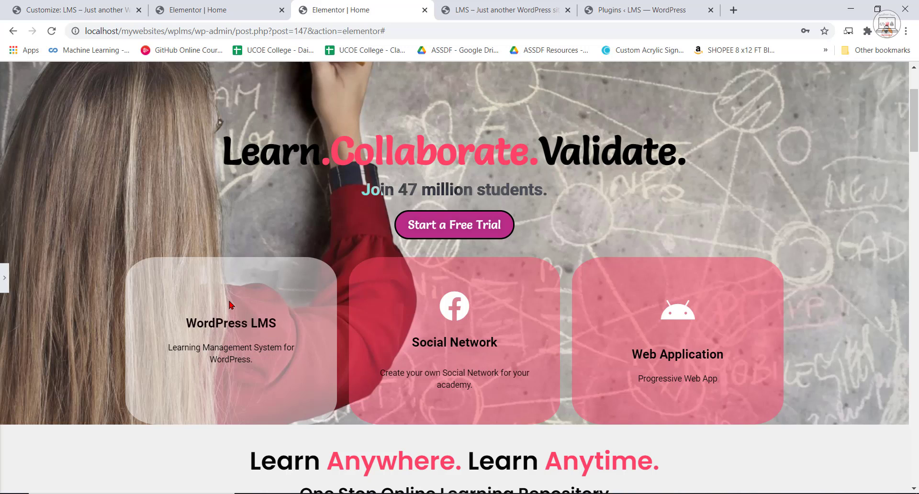
left_click(193, 3)
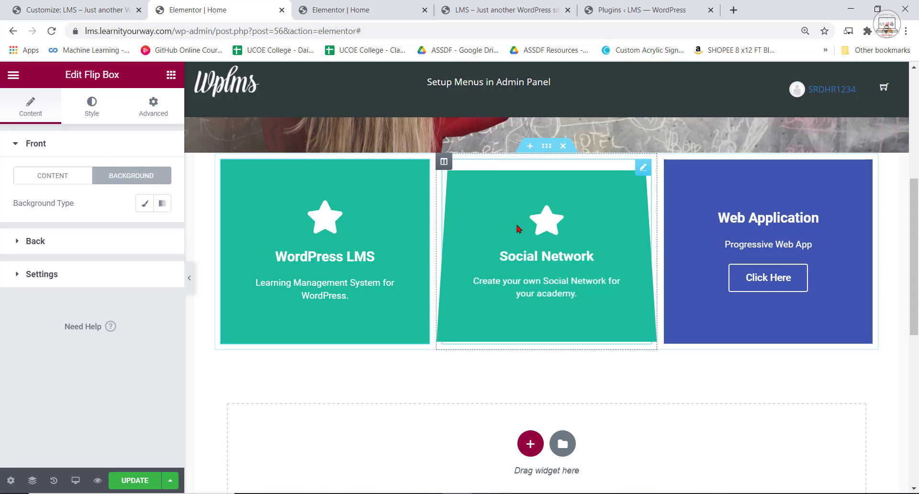
Copy the color code #FF4367 from the title markup of the "Learn.Collaborate.Validate." heading.
scroll(515, 222, "up", 4)
left_click(468, 144)
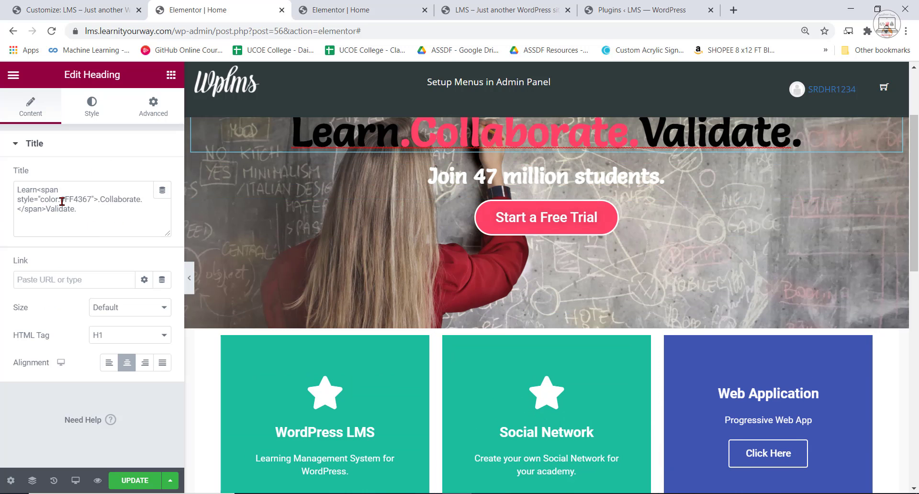
right_click(87, 200)
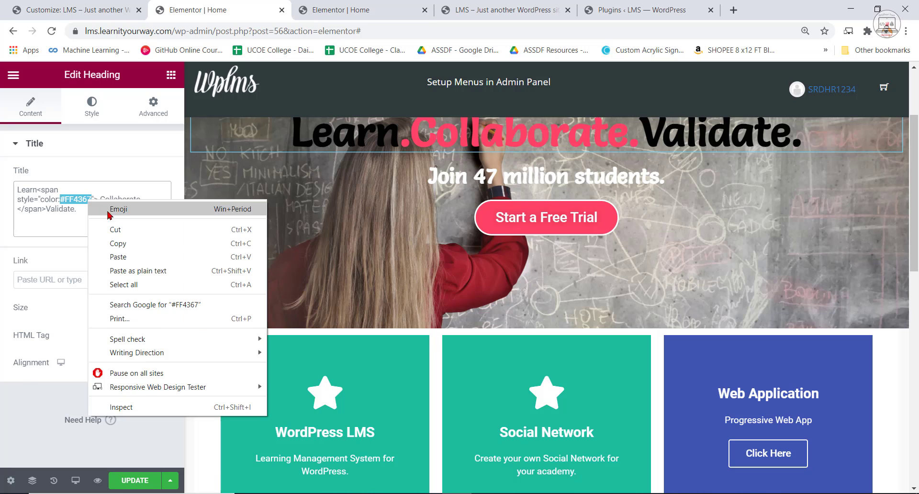
left_click(111, 240)
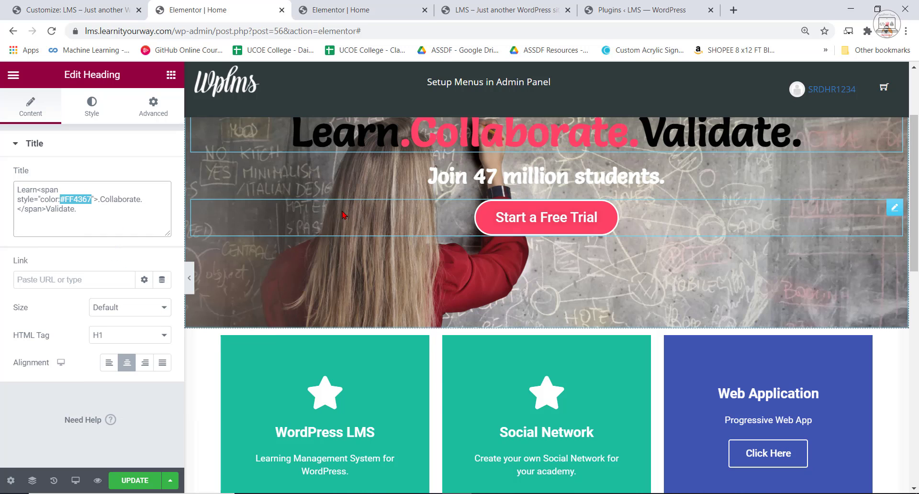
Set the front background type of the WordPress LMS flip box to Classic.
left_click(389, 388)
scroll(349, 353, "down", 1)
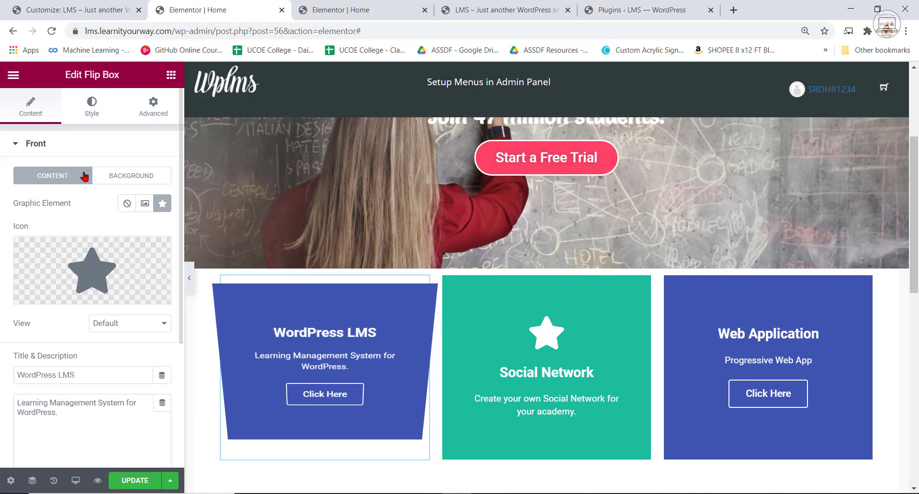
left_click(137, 178)
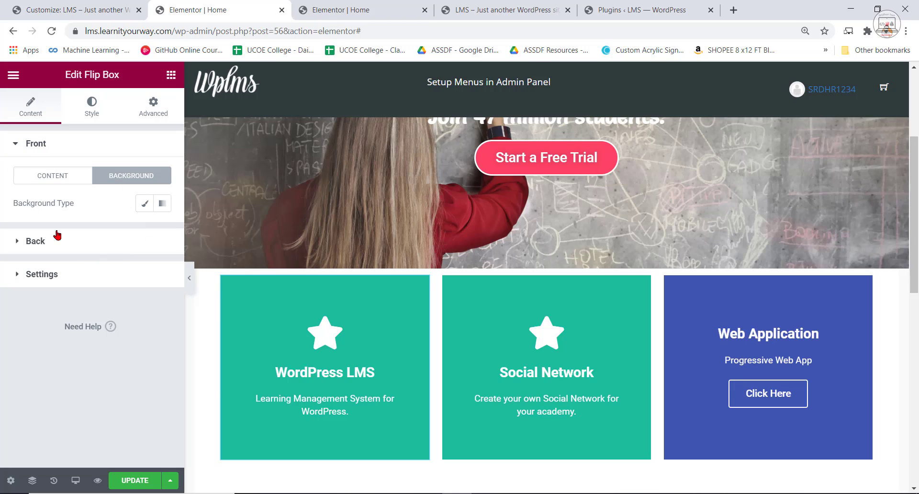
left_click(145, 205)
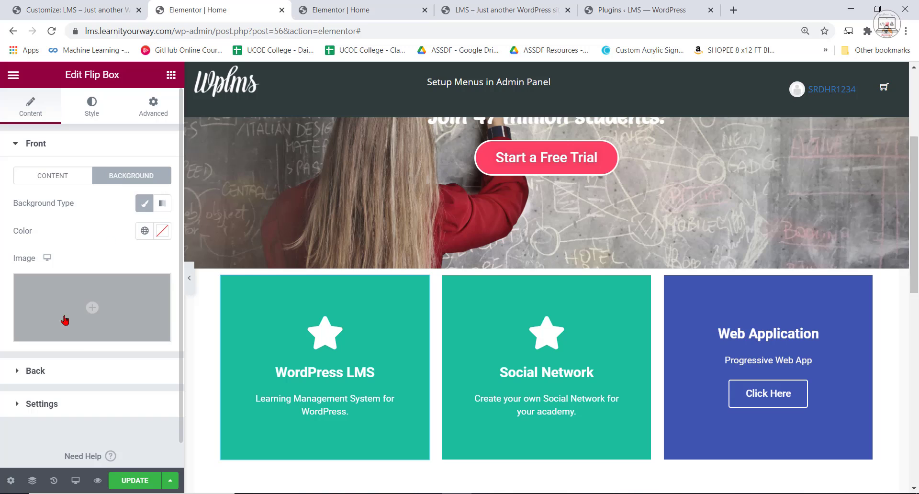
Set the front background color of the WordPress LMS flip box to the semi-transparent pink #FF43677D.
left_click(158, 231)
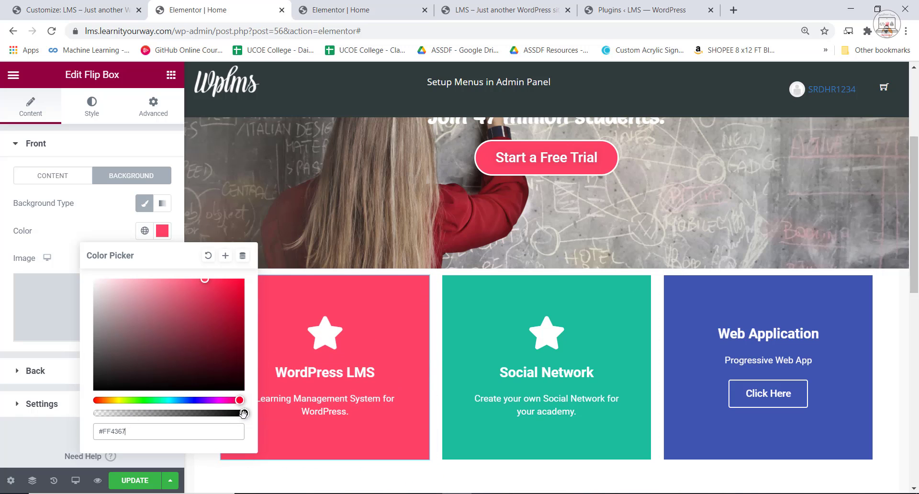
left_click_drag(243, 414, 161, 416)
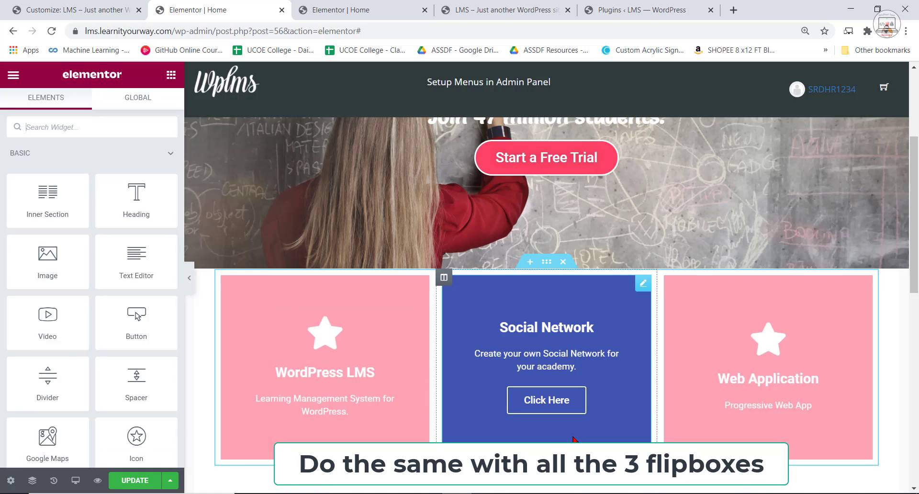
Compare the flip boxes on the localhost reference page with those on the edited LMS home page.
scroll(574, 438, "up", 2)
scroll(575, 439, "up", 2)
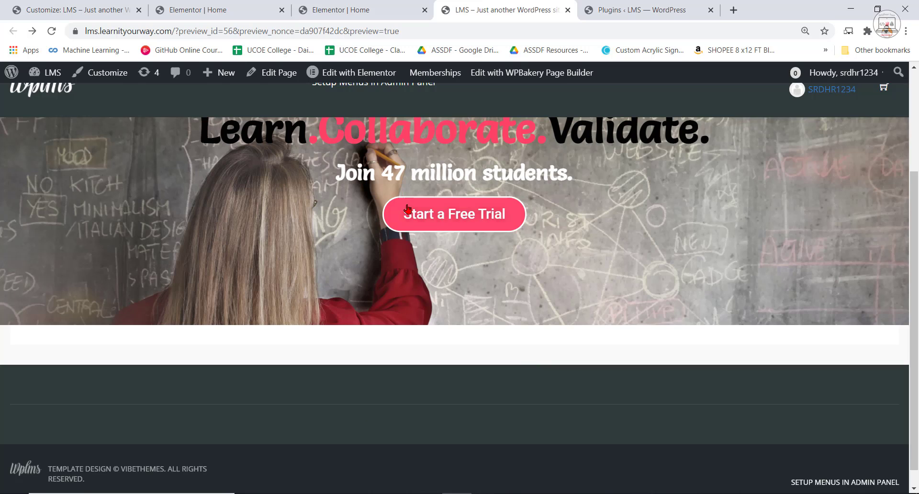
scroll(407, 209, "up", 3)
left_click(337, 5)
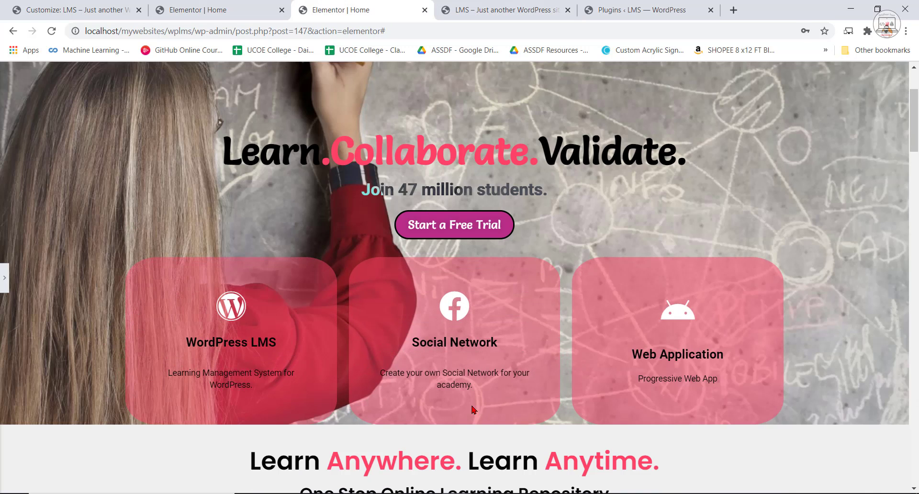
left_click(190, 4)
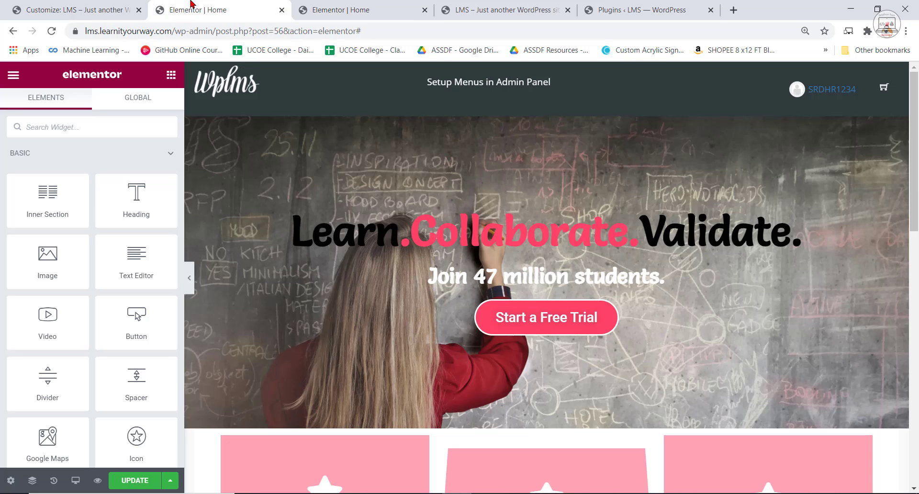
scroll(431, 407, "down", 5)
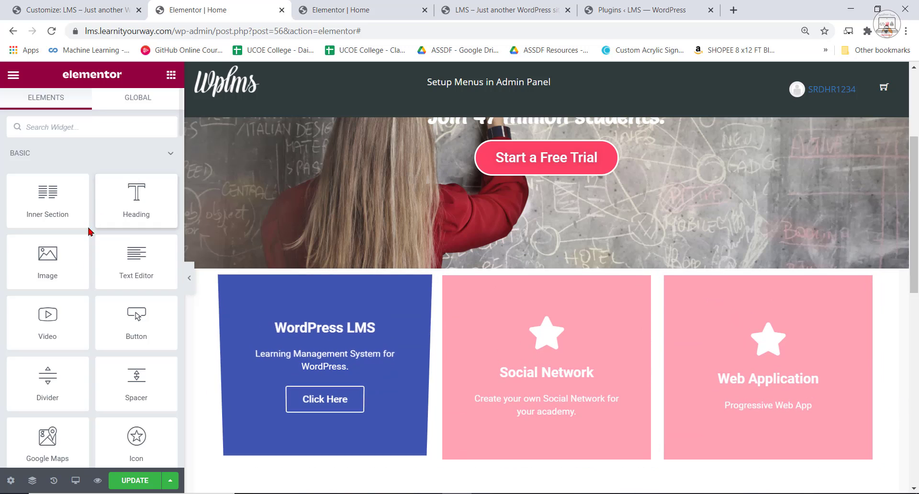
Give the back of the WordPress LMS flip box a Classic background in semi-transparent white #FFFFFF73.
left_click(315, 325)
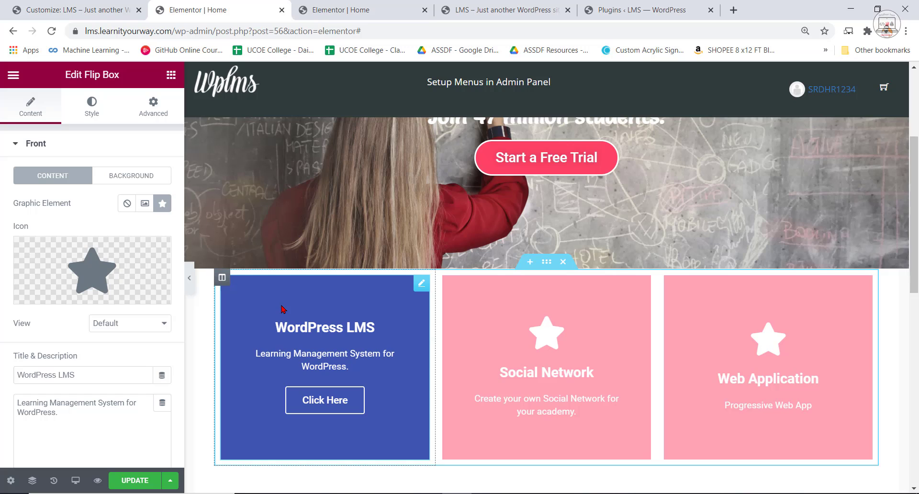
left_click(18, 142)
left_click(32, 176)
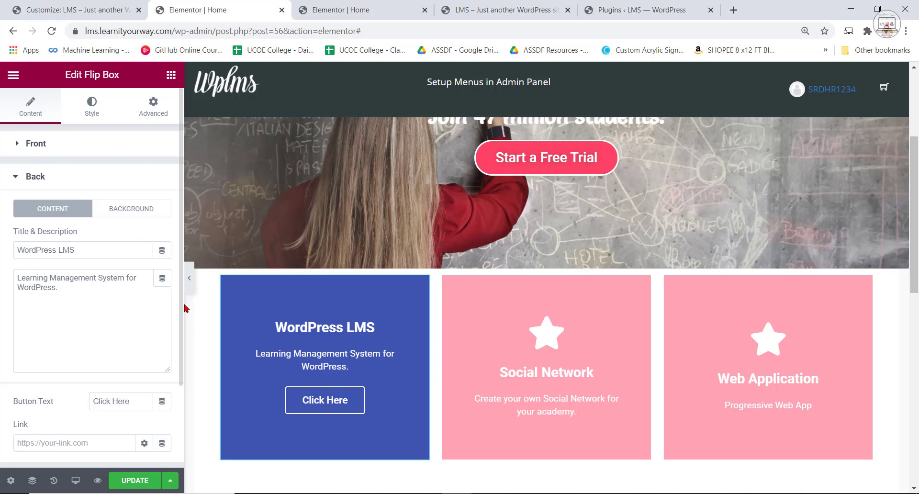
left_click(128, 209)
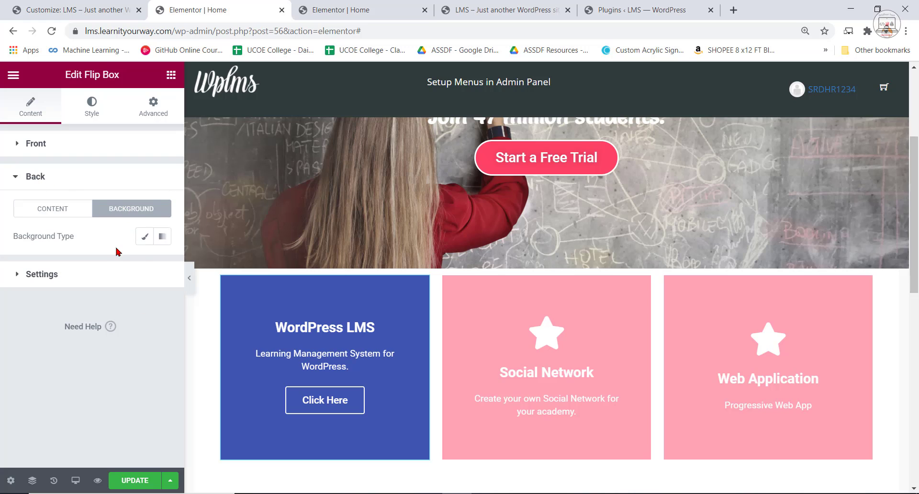
left_click(143, 236)
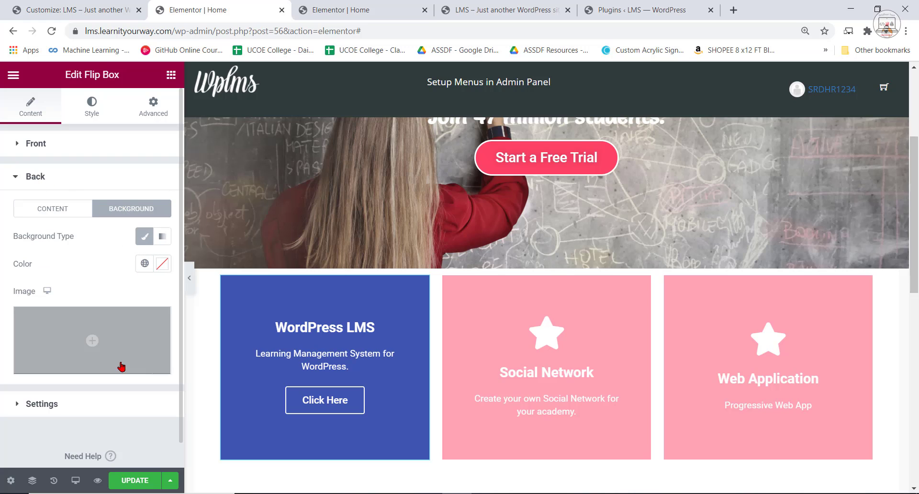
left_click(158, 266)
left_click_drag(167, 418, 83, 301)
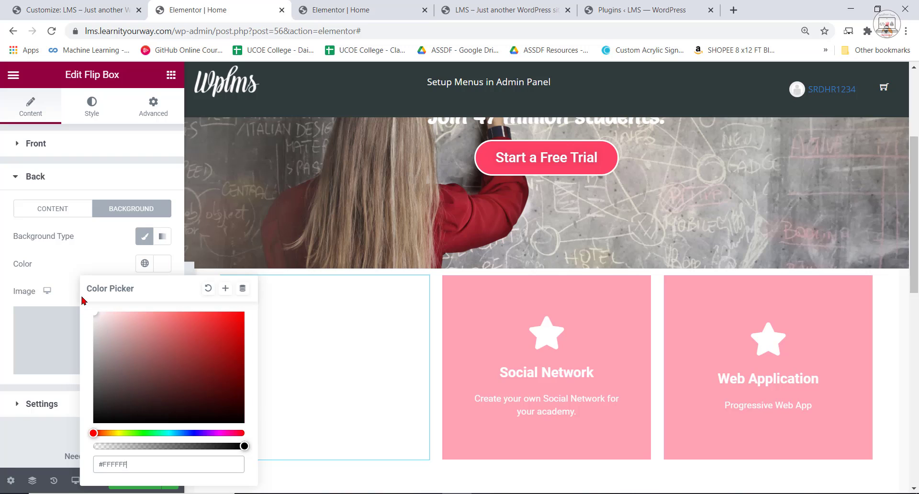
left_click_drag(243, 445, 157, 447)
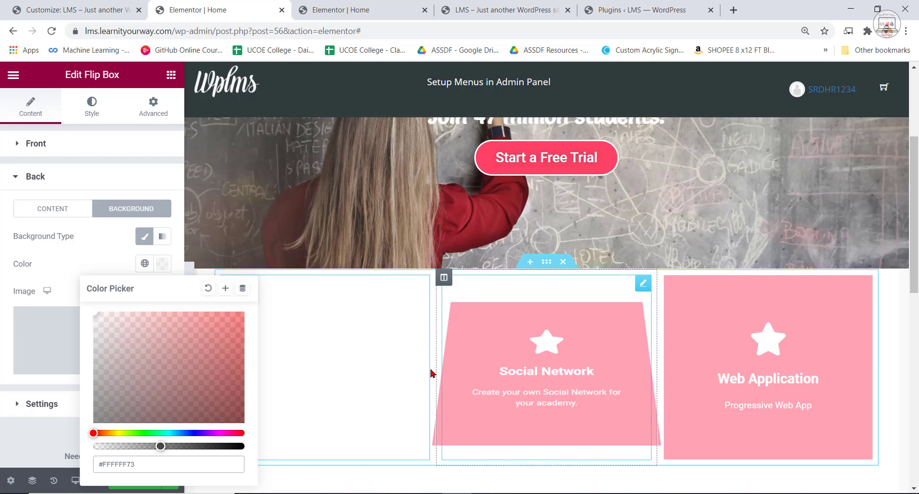
left_click(891, 412)
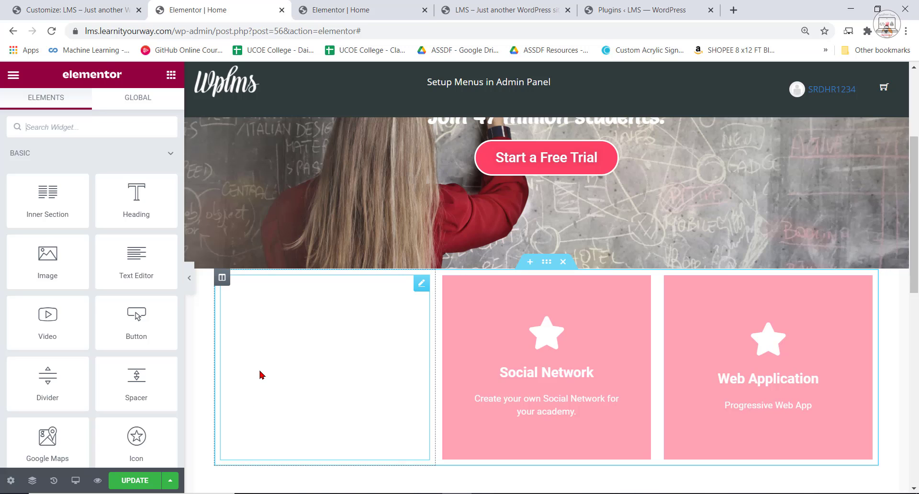
Examine the hero section and the flip boxes below it, including a full-width view without the editing panel.
scroll(378, 392, "up", 2)
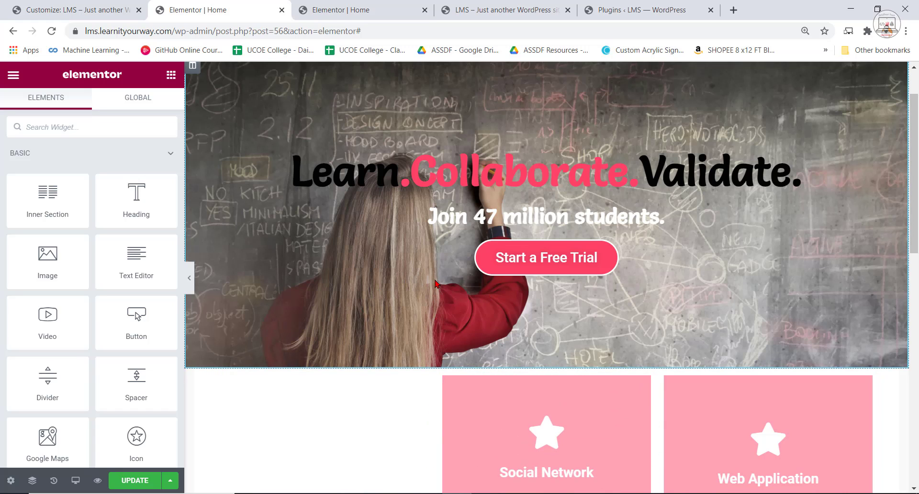
scroll(363, 441, "down", 1)
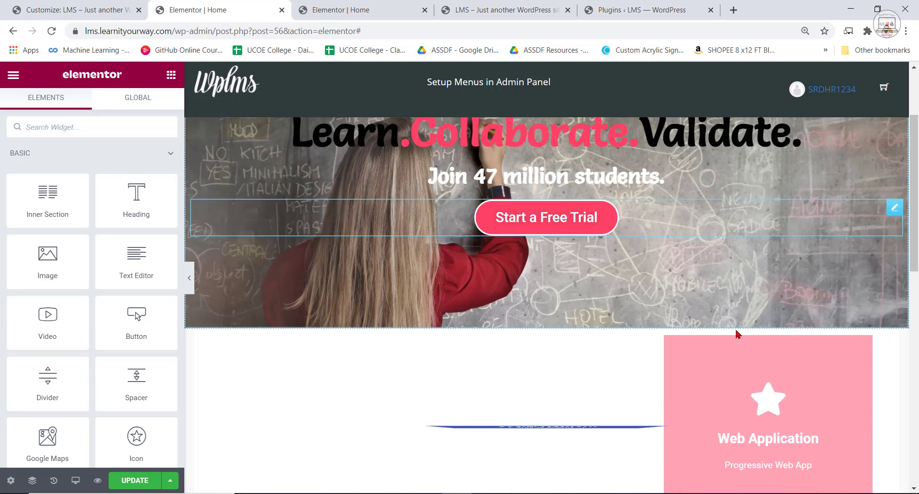
left_click(187, 277)
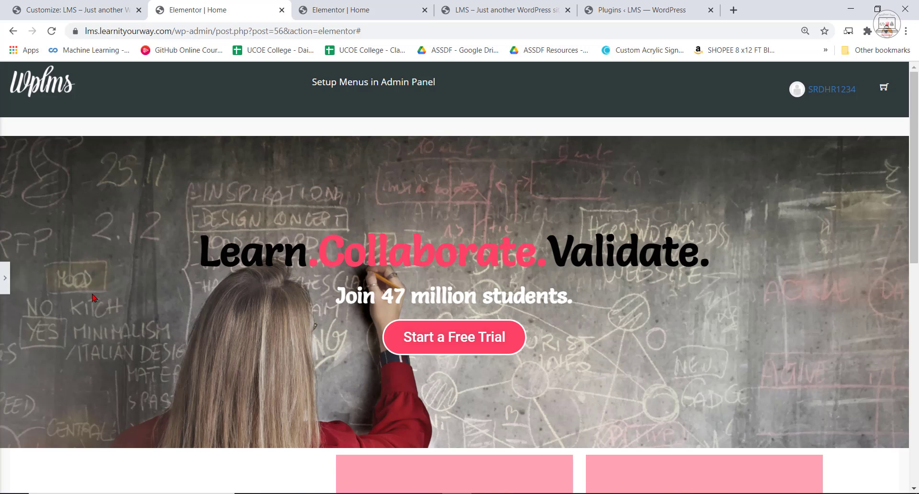
left_click(6, 279)
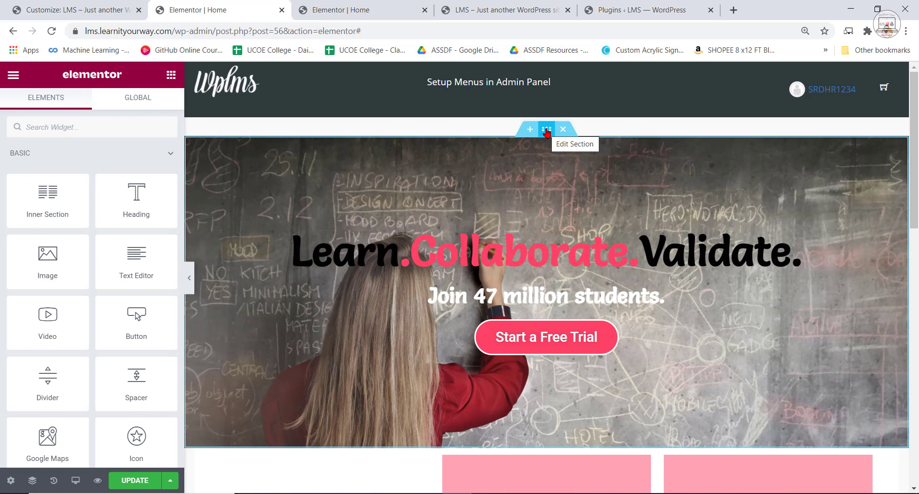
scroll(630, 427, "down", 5)
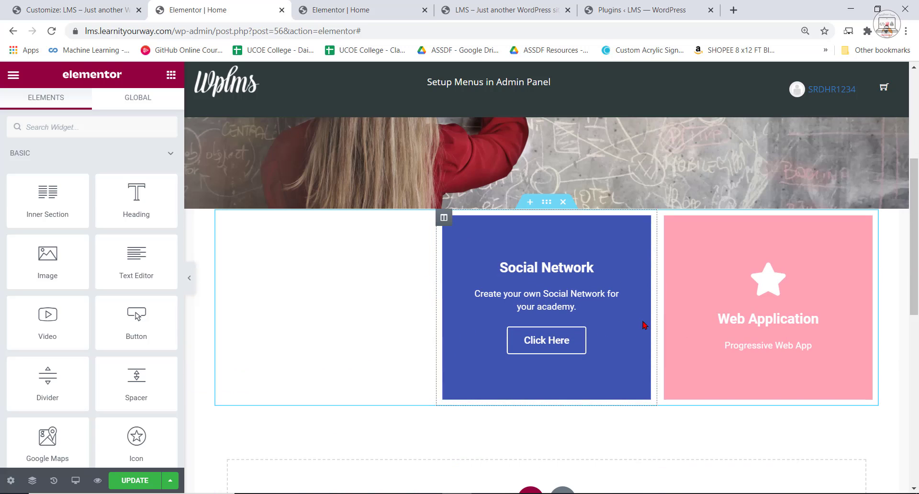
scroll(506, 230, "up", 5)
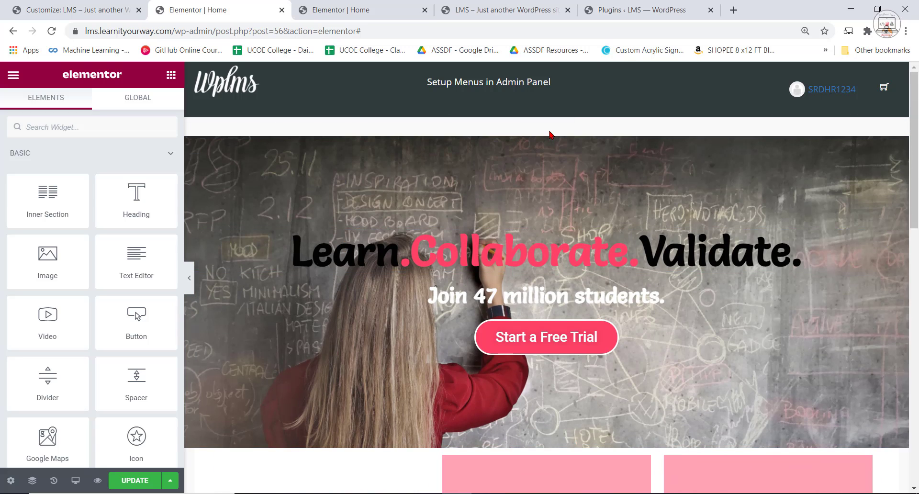
Set the height of the hero section with the chalkboard background to Fit To Screen.
left_click(541, 136)
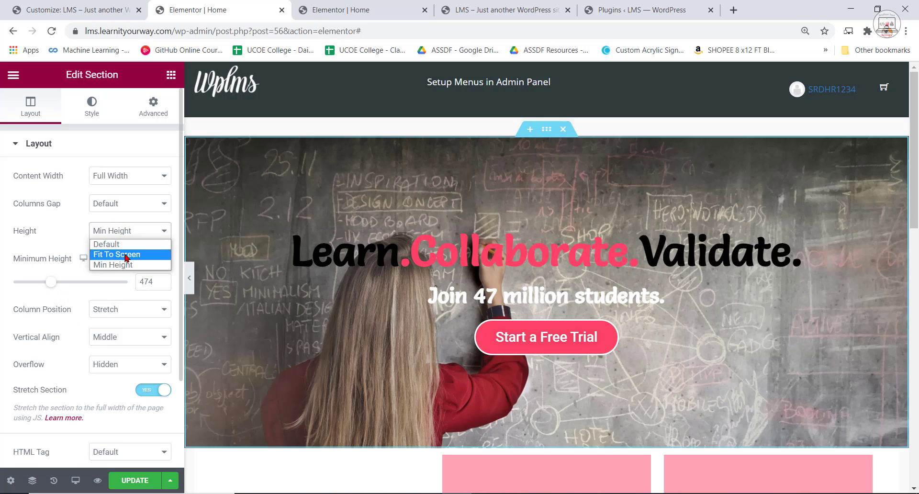
left_click(126, 254)
scroll(652, 370, "down", 8)
scroll(651, 369, "up", 4)
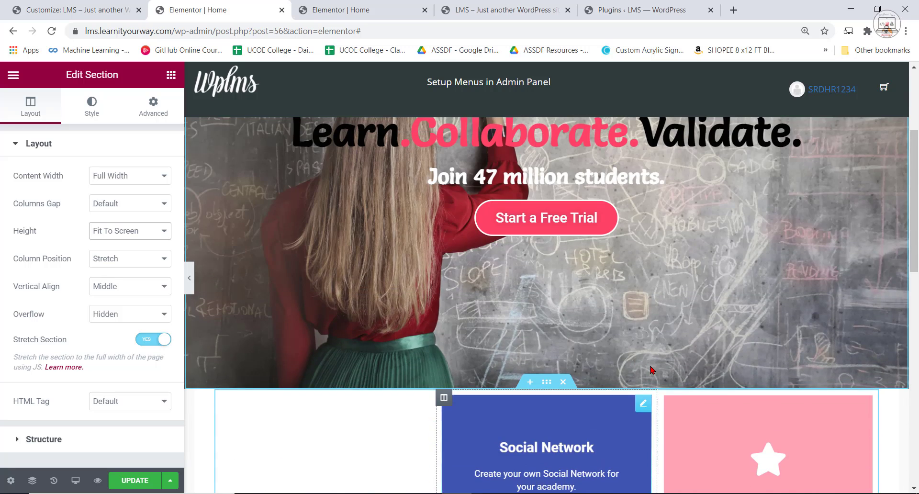
scroll(653, 370, "up", 2)
scroll(651, 371, "down", 5)
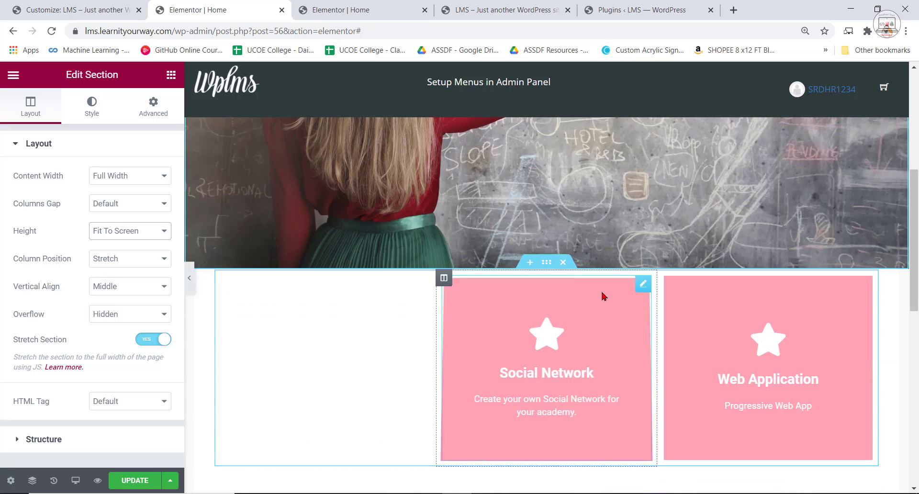
Unlink the margins of the flip box section and set its top margin to -291 px to overlap the hero image.
left_click(547, 262)
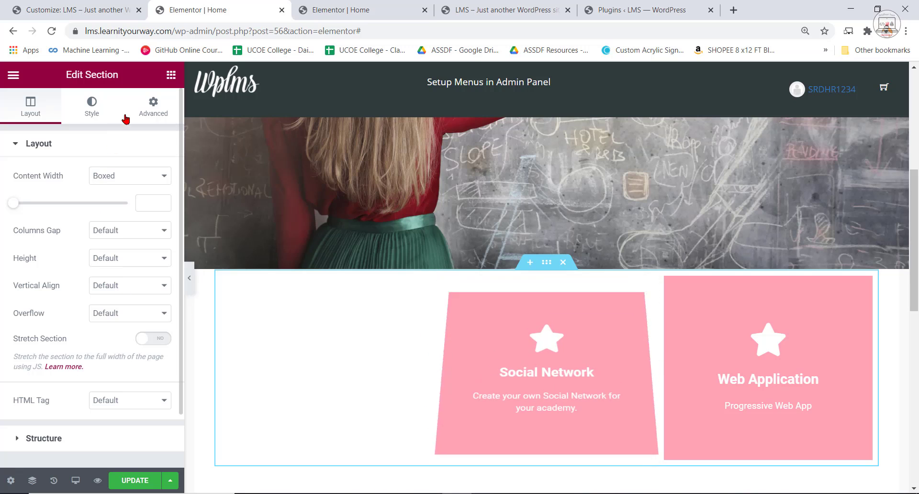
left_click(153, 107)
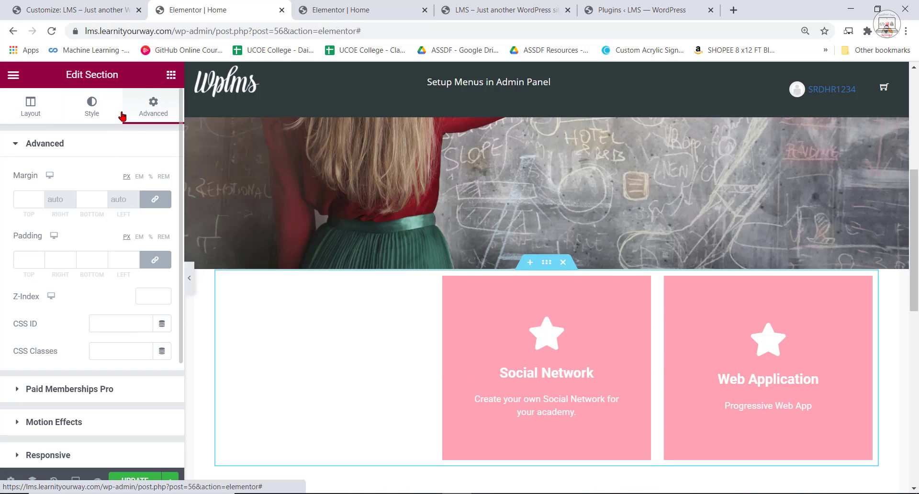
left_click(39, 201)
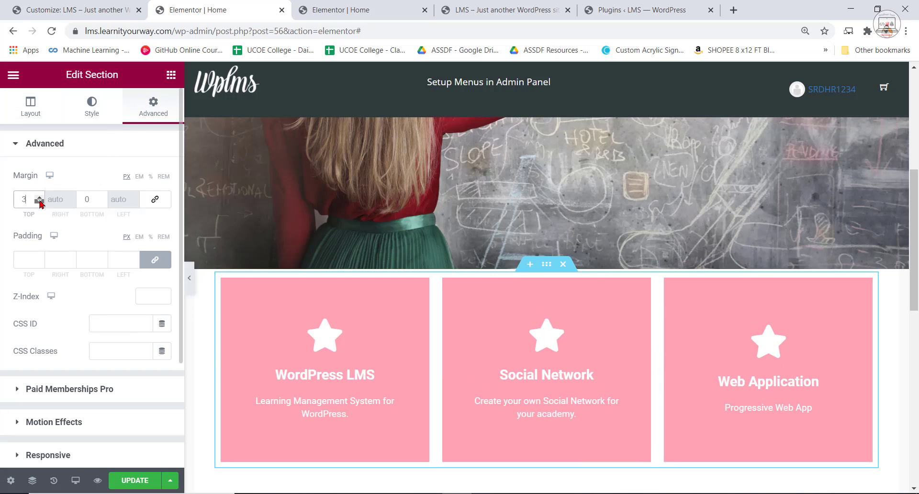
left_click_drag(40, 200, 39, 201)
scroll(851, 441, "up", 5)
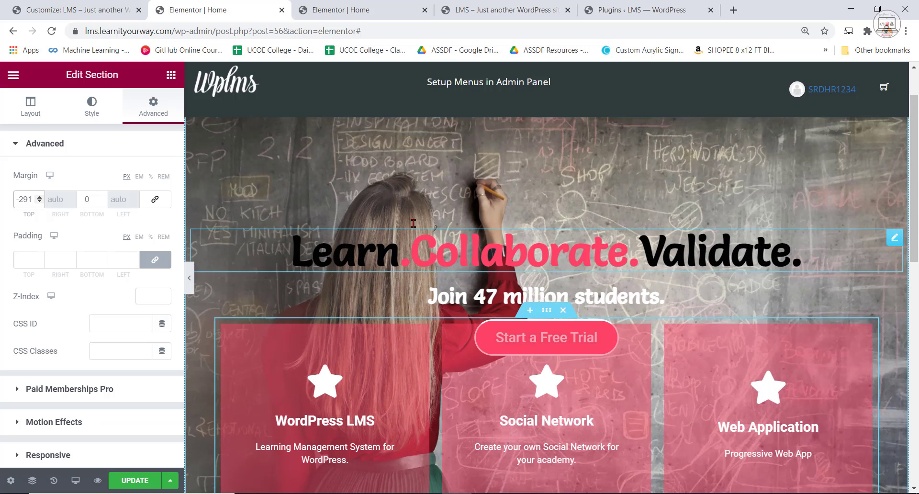
Preview the page at full width without the editing panel to check how the flip boxes overlap the hero section.
left_click(481, 264)
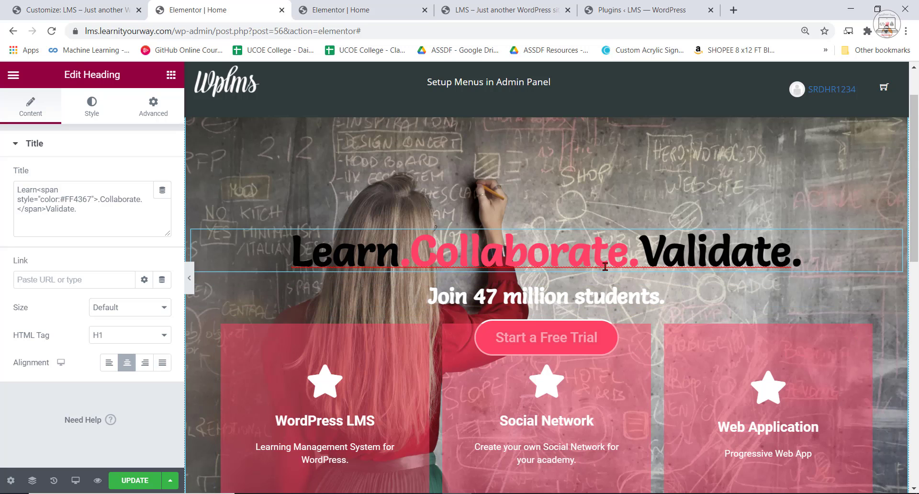
key("ctrl+p")
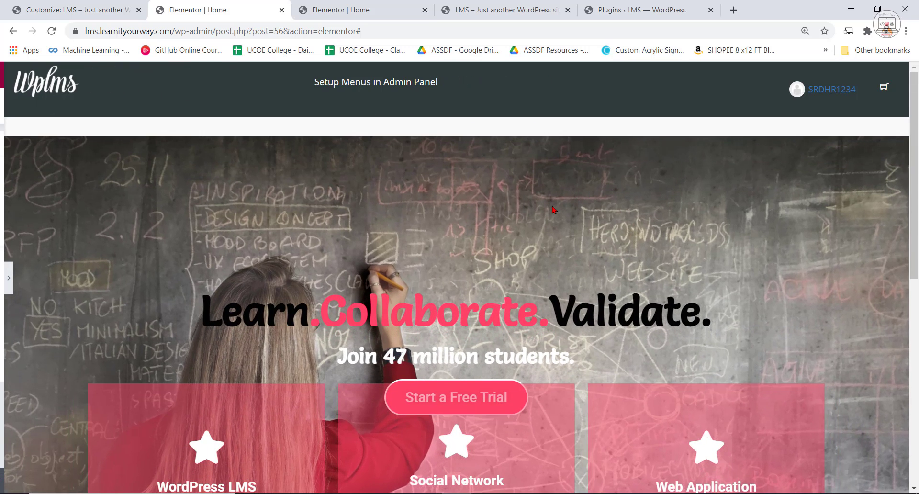
scroll(513, 140, "down", 4)
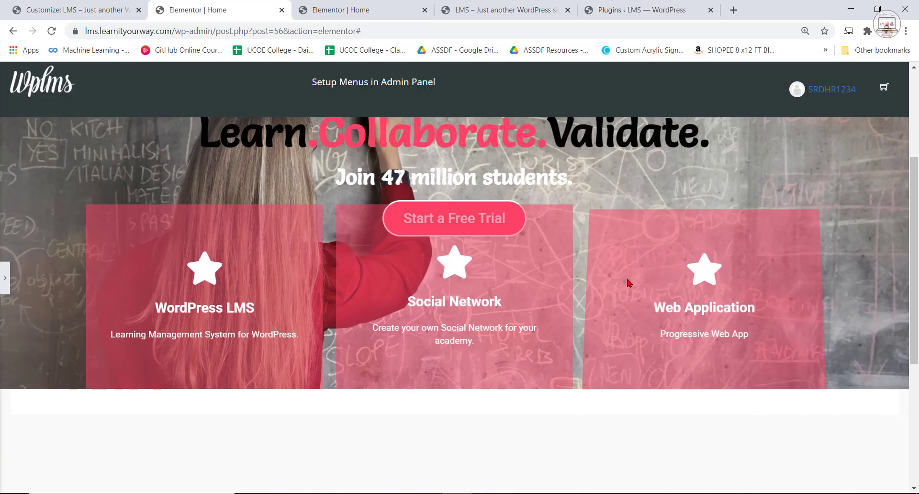
scroll(556, 199, "up", 4)
left_click(6, 278)
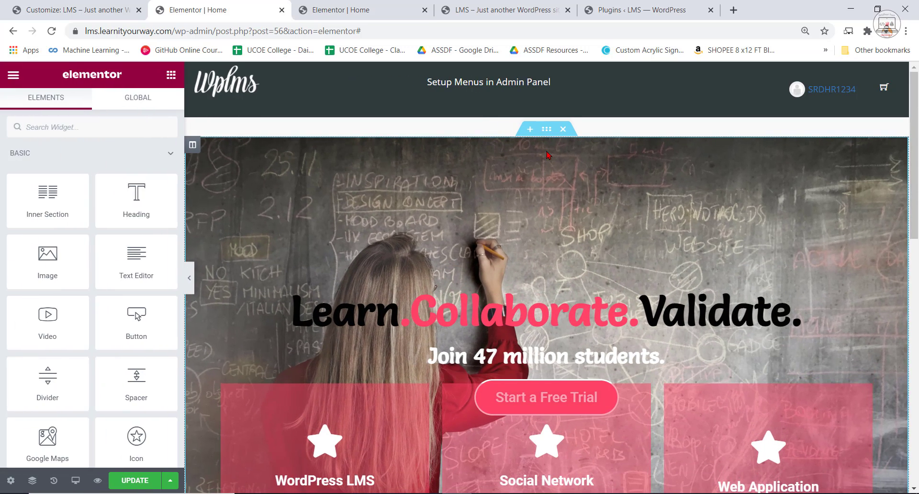
Set the hero section's top margin to -121 px.
left_click(547, 130)
left_click(153, 108)
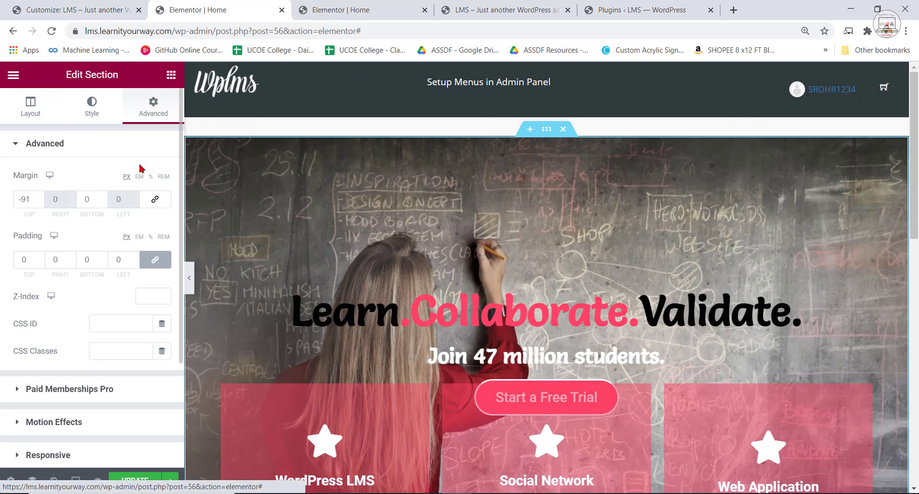
left_click(40, 203)
left_click_drag(40, 203, 40, 203)
scroll(568, 318, "down", 2)
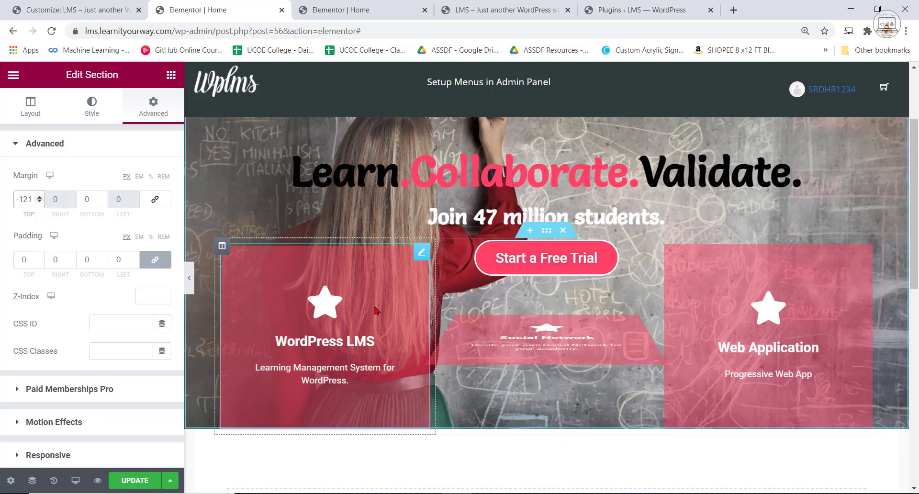
Switch the hero section's height to Min Height and increase its minimum height.
left_click(34, 103)
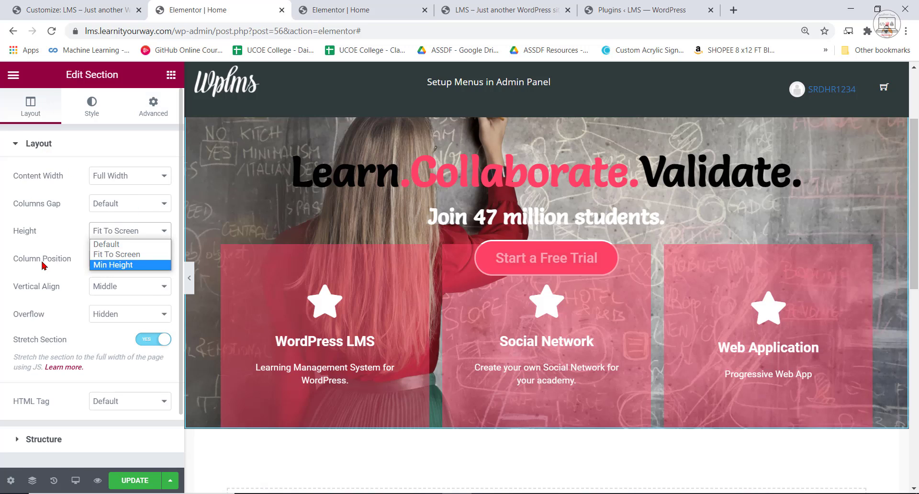
left_click(108, 264)
left_click_drag(50, 284, 76, 289)
scroll(622, 288, "down", 5)
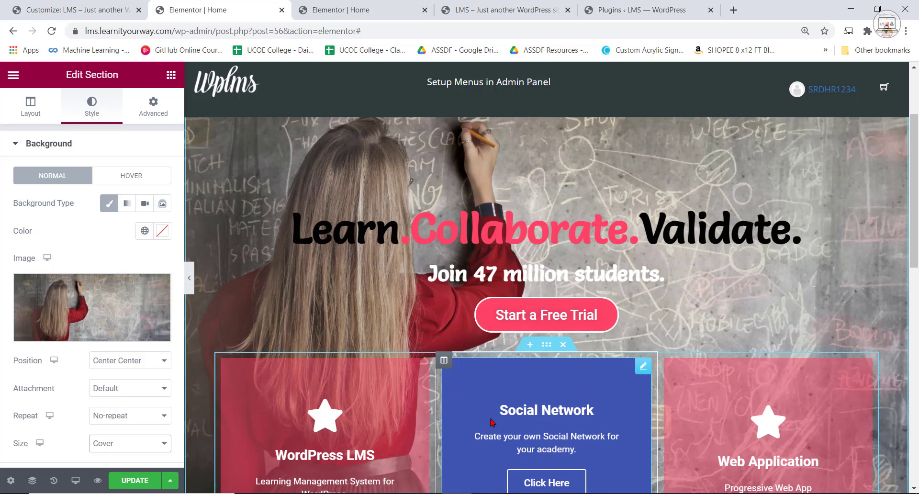
scroll(756, 261, "down", 1)
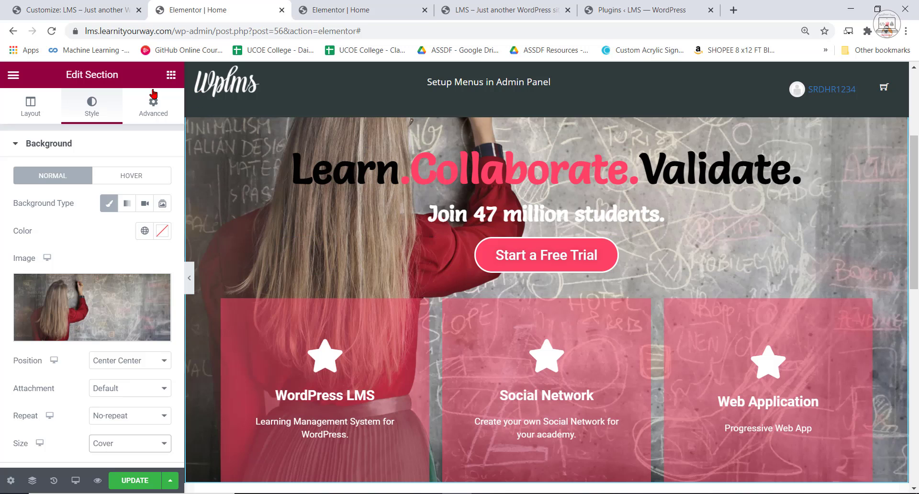
Try a padding of 100 px on all sides of the hero section and compare the layout with the localhost reference page.
scroll(528, 146, "up", 2)
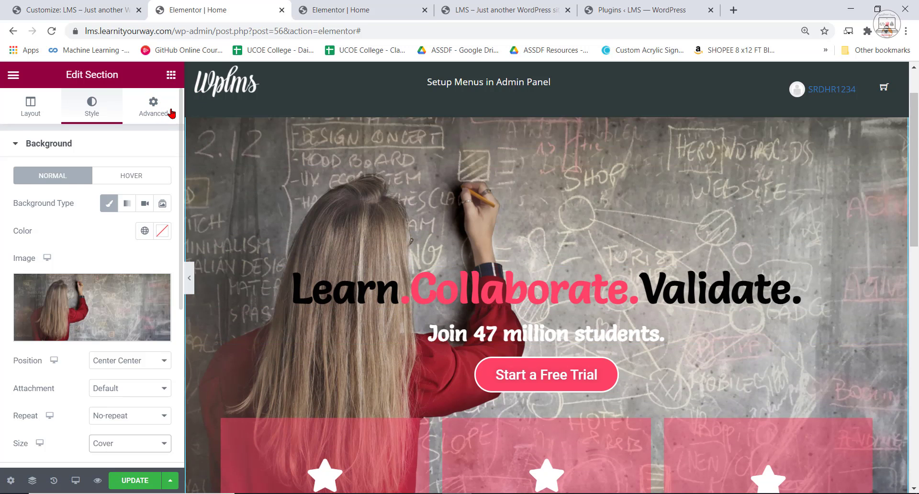
left_click(153, 108)
left_click_drag(40, 259, 39, 259)
scroll(618, 348, "down", 5)
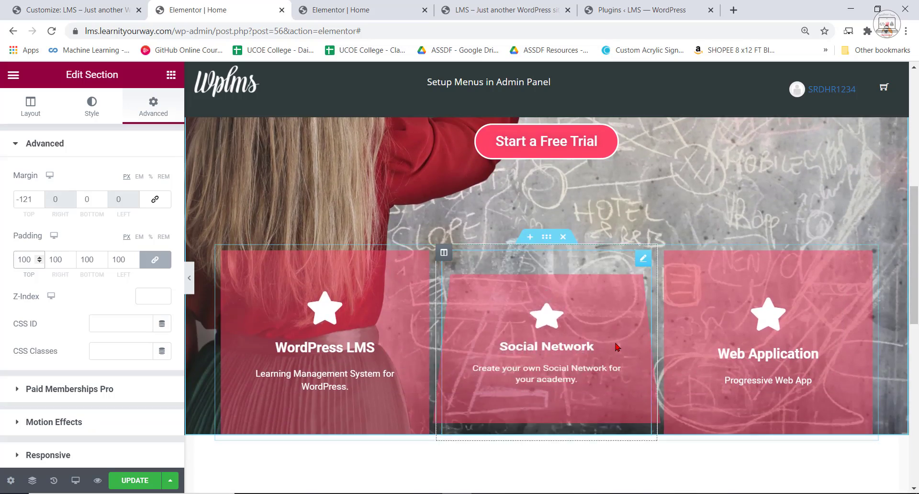
left_click(499, 9)
left_click(362, 8)
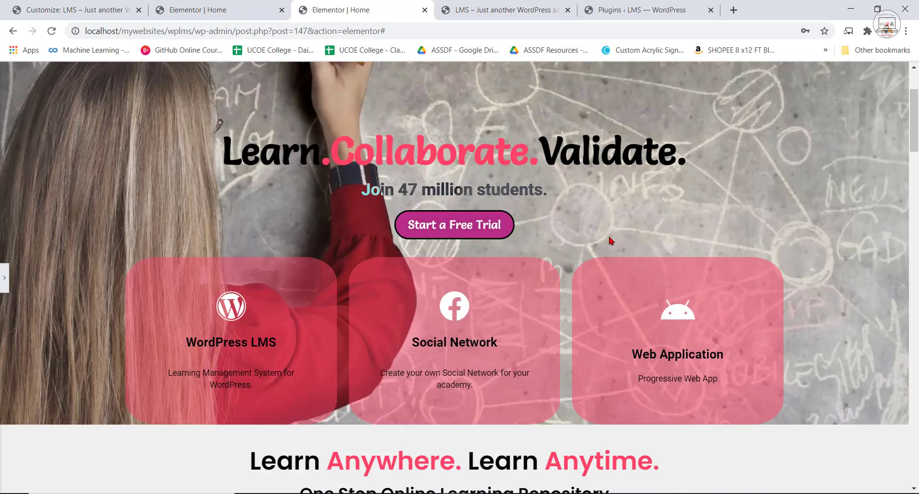
scroll(609, 237, "up", 3)
left_click(250, 5)
scroll(591, 322, "up", 3)
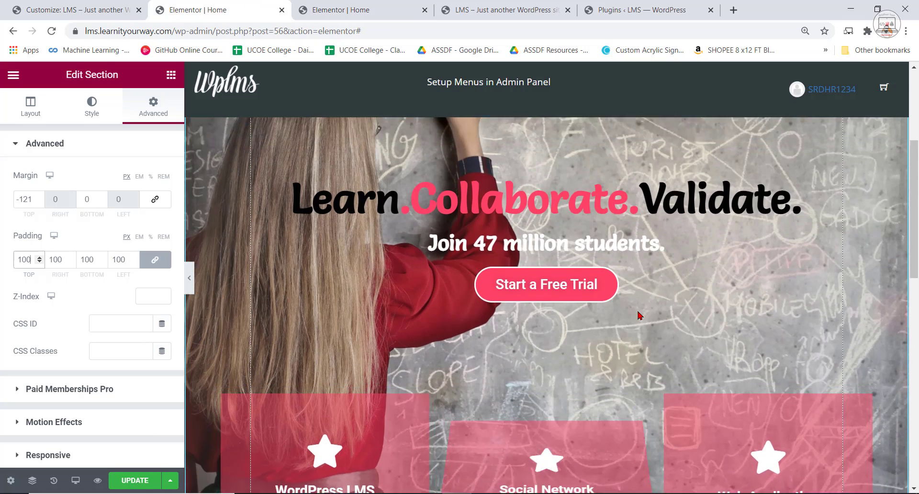
scroll(638, 315, "up", 4)
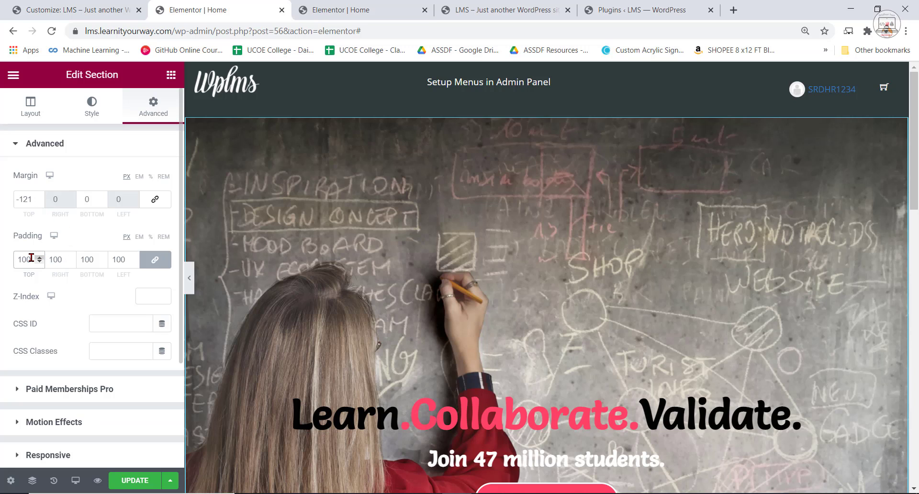
Clear the hero section's padding, unlink its sides and set only the bottom padding to 100 px.
key("BackSpace")
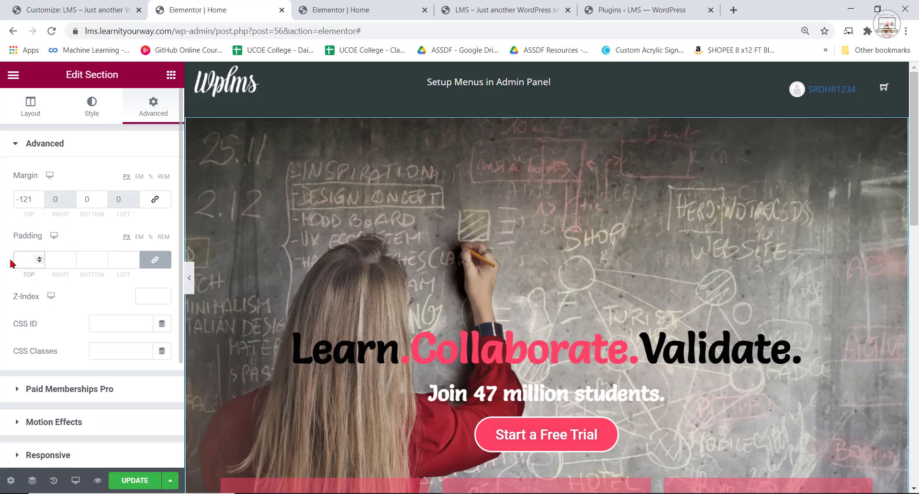
left_click(155, 260)
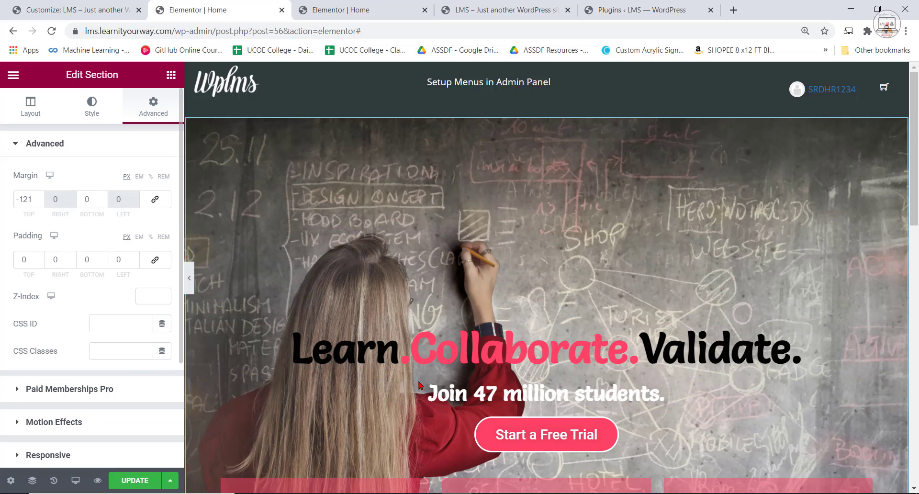
scroll(509, 421, "down", 1)
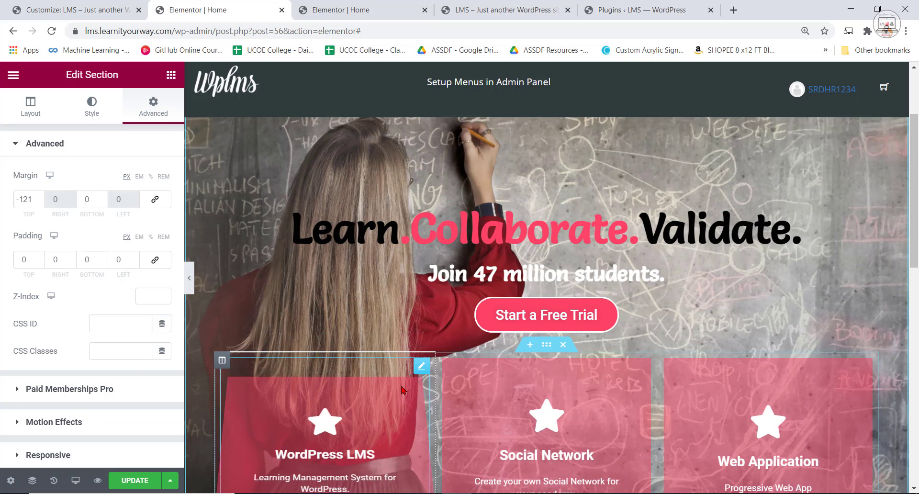
left_click(103, 258)
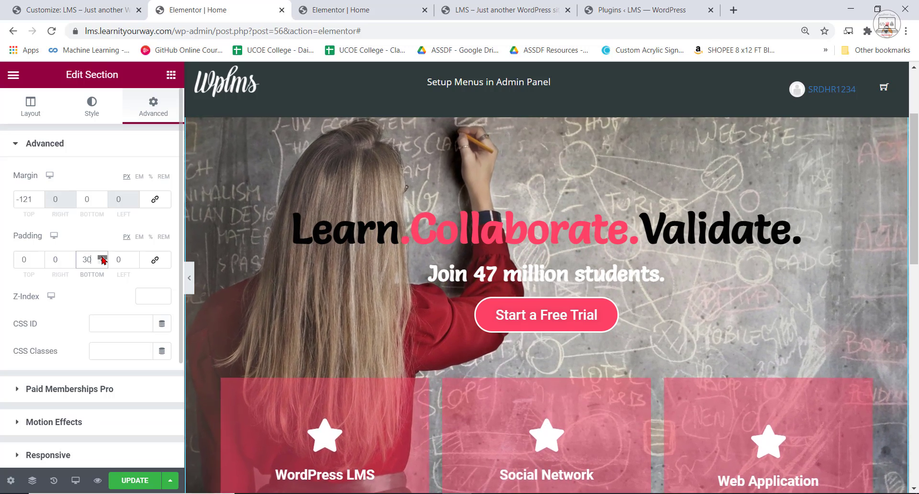
left_click(103, 258)
left_click(103, 258)
left_click(103, 258)
left_click(102, 258)
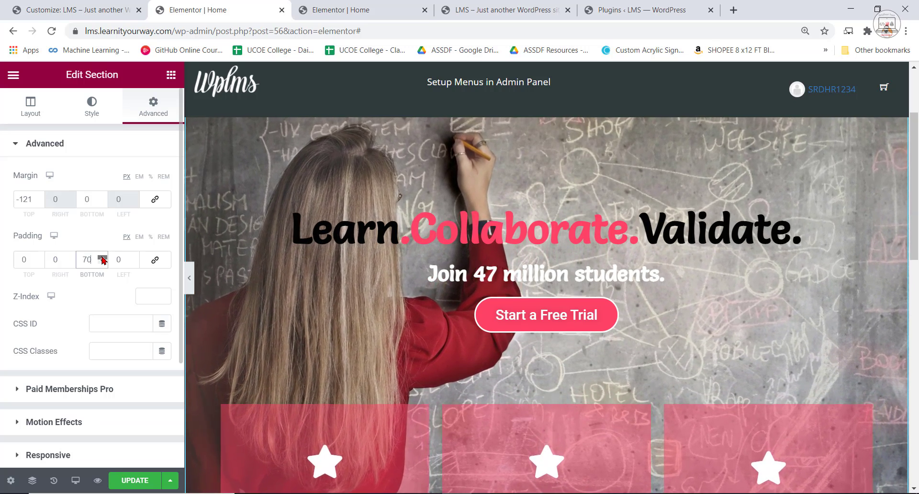
left_click(102, 258)
left_click(102, 258)
left_click(103, 258)
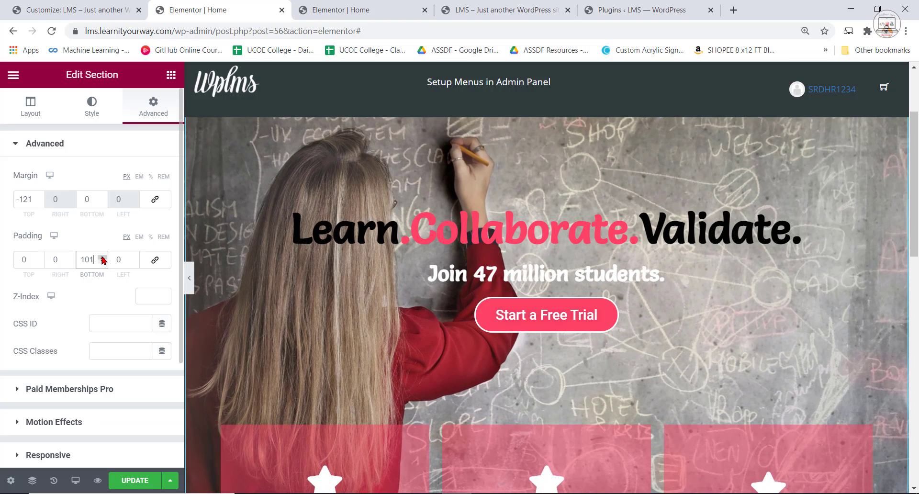
left_click(104, 262)
scroll(297, 283, "down", 6)
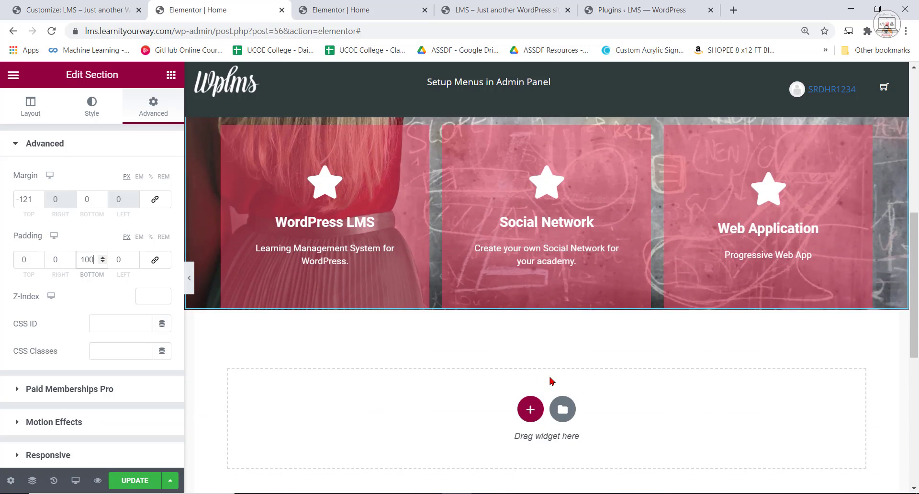
scroll(297, 284, "up", 3)
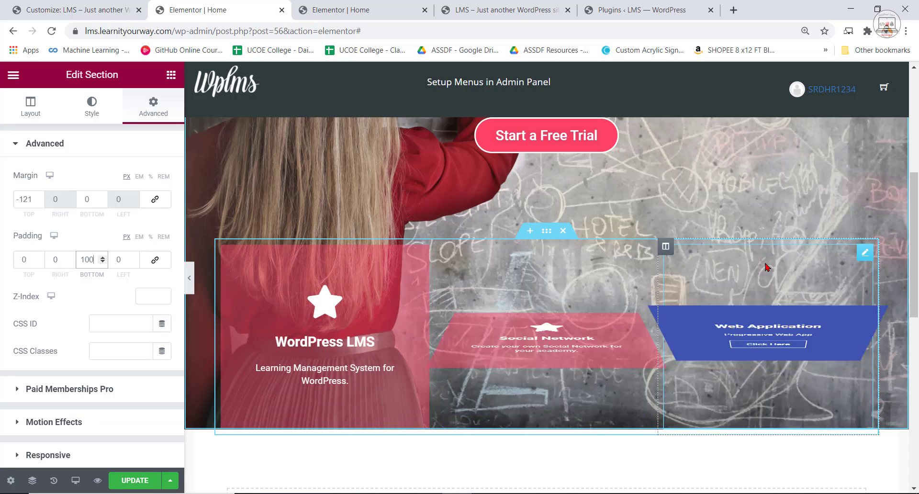
Copy the back background colour code #FFFFFF73 from the WordPress LMS flip box.
scroll(374, 297, "up", 3)
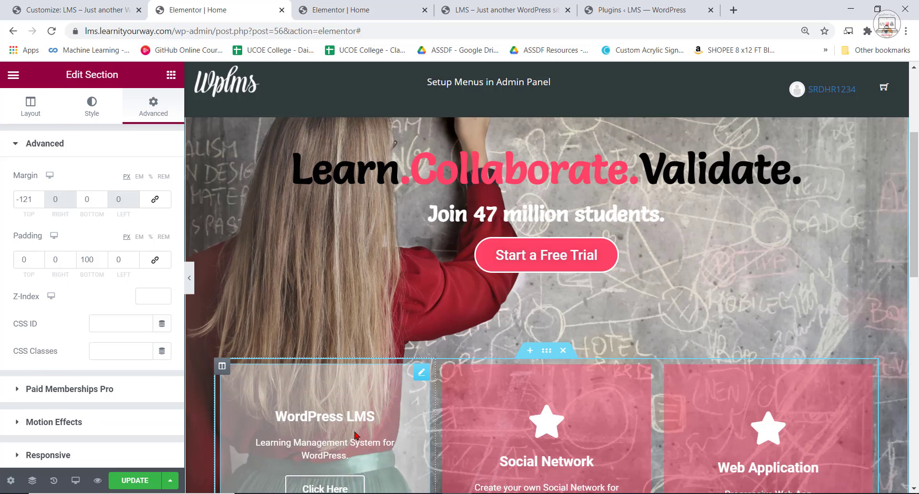
left_click(326, 412)
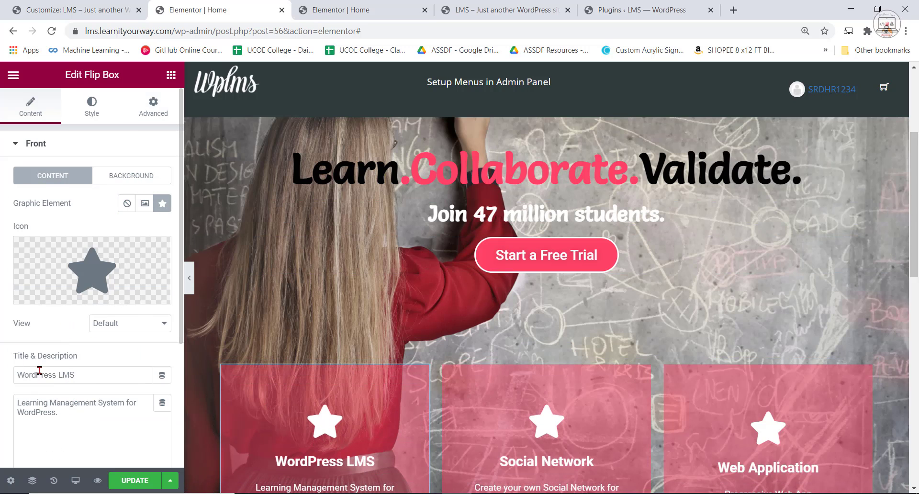
scroll(39, 370, "down", 3)
left_click(25, 362)
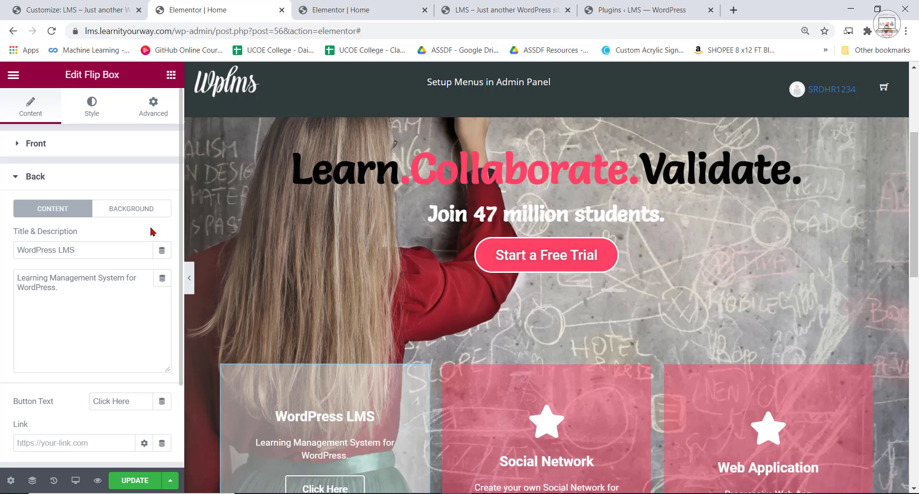
left_click(132, 208)
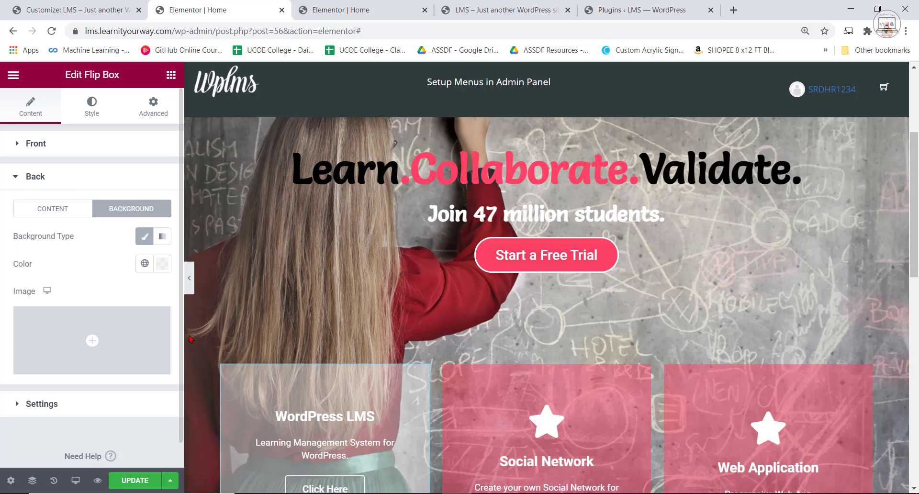
left_click(161, 265)
right_click(119, 464)
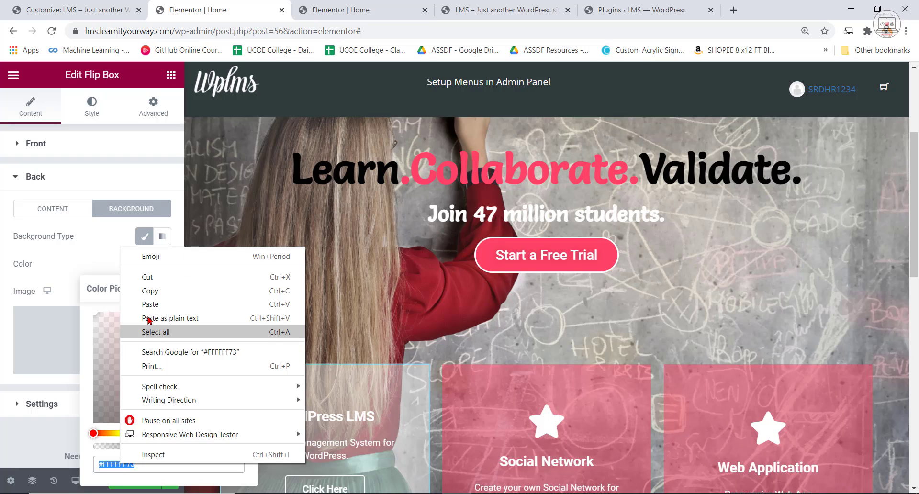
left_click(148, 297)
Give the back of the Social Network flip box a Classic background with the copied colour #FFFFFF73.
left_click(564, 383)
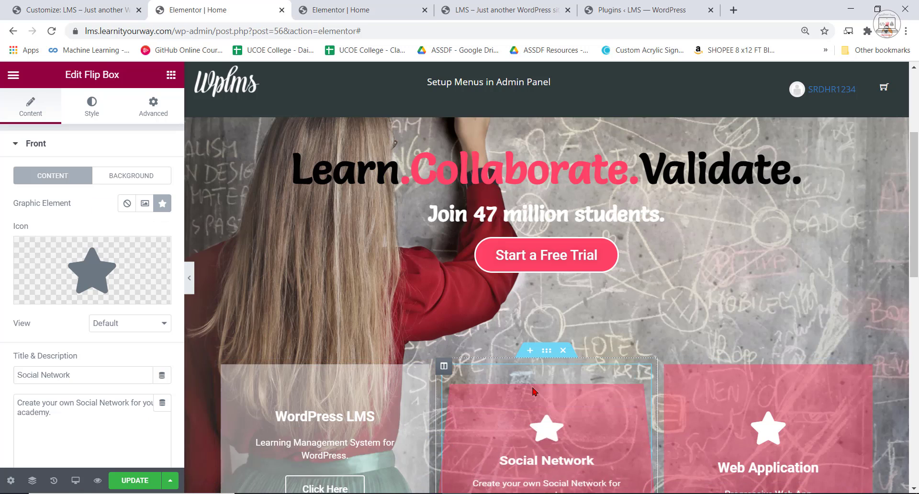
scroll(35, 363, "down", 4)
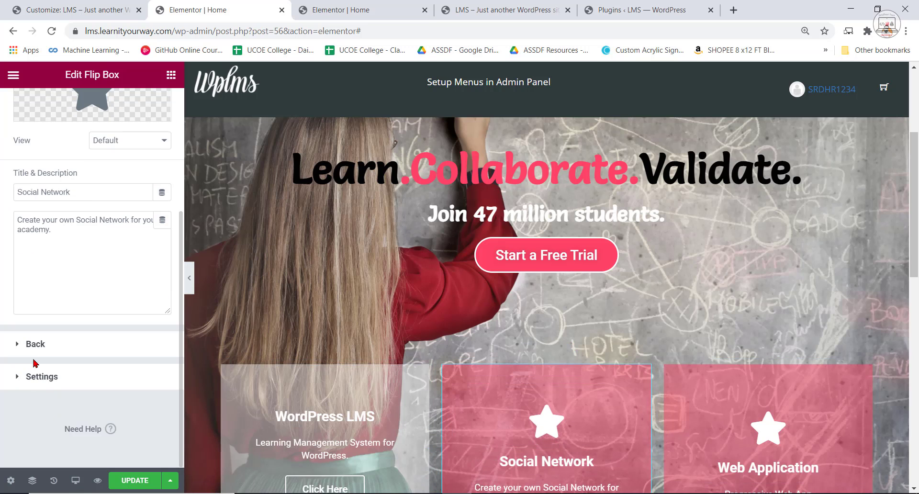
left_click(129, 344)
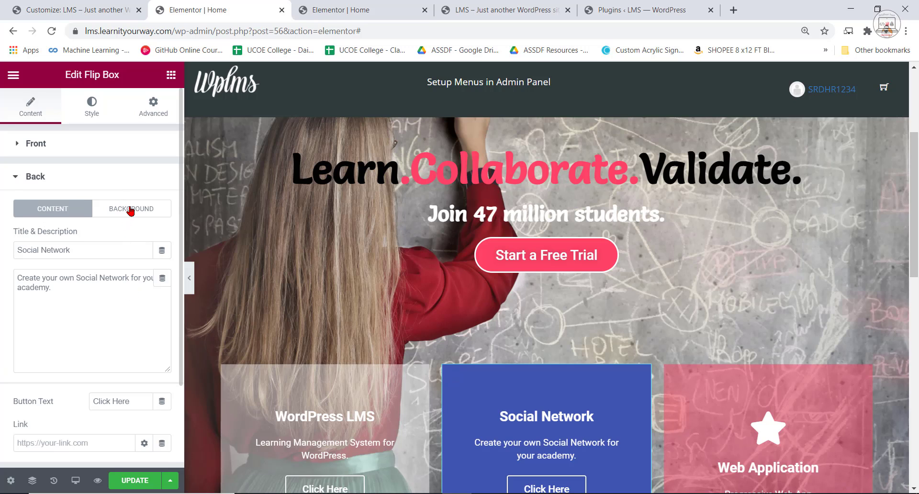
left_click(130, 209)
left_click(146, 236)
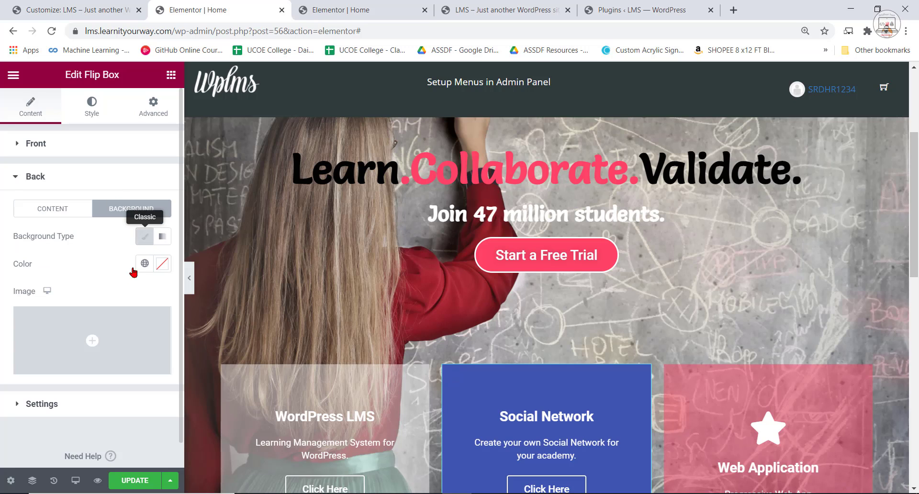
left_click(163, 267)
right_click(118, 463)
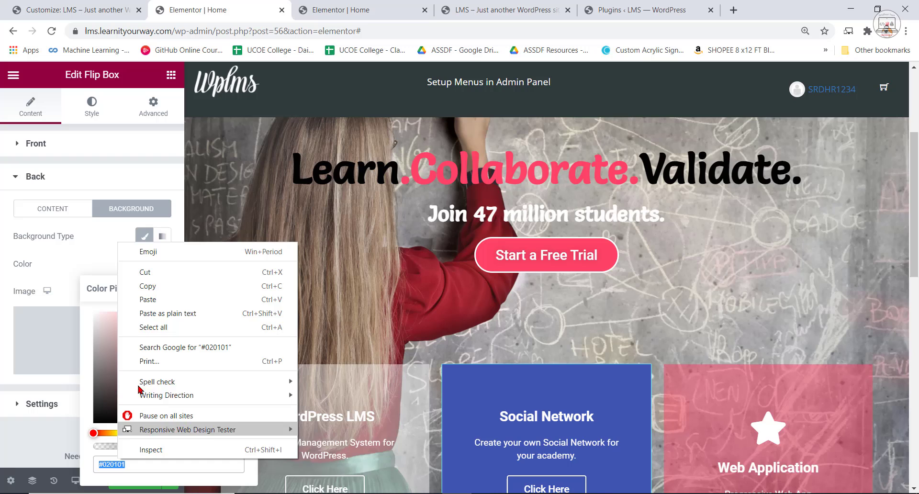
left_click(144, 300)
Give the back of the Web Application flip box a Classic background in the same #FFFFFF73 colour.
left_click(730, 432)
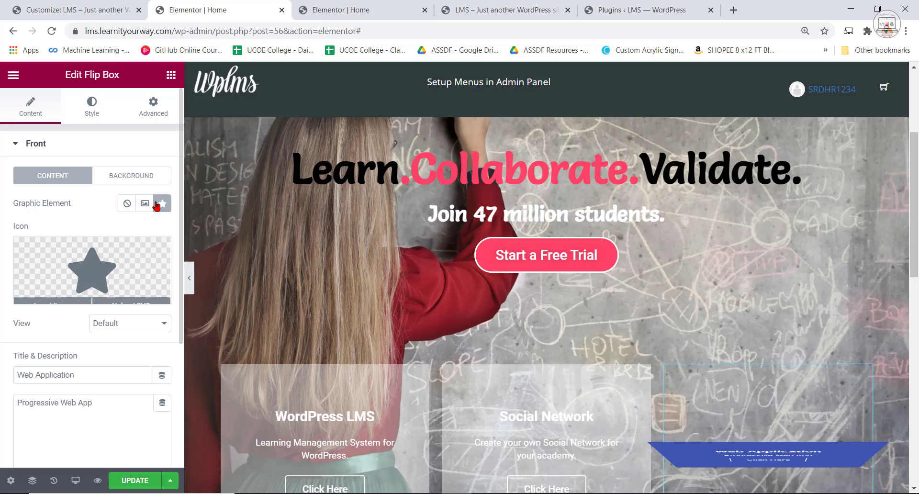
scroll(44, 403, "down", 4)
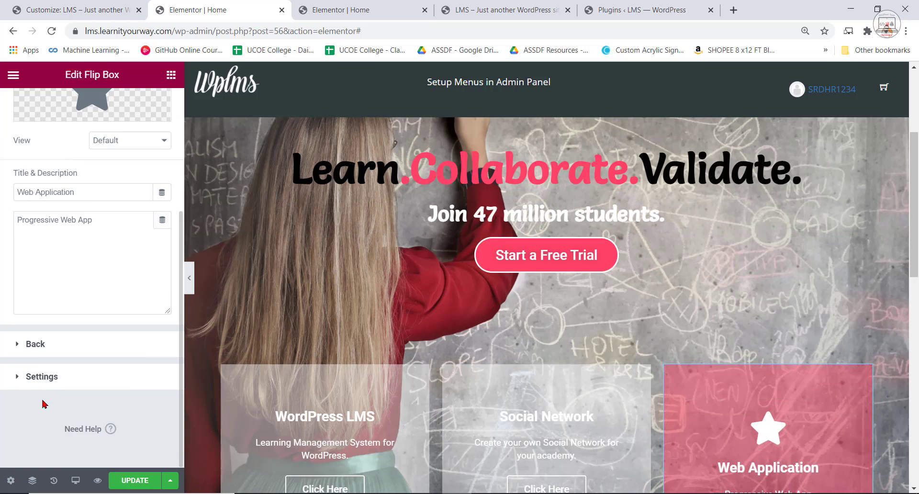
left_click(92, 336)
left_click(132, 208)
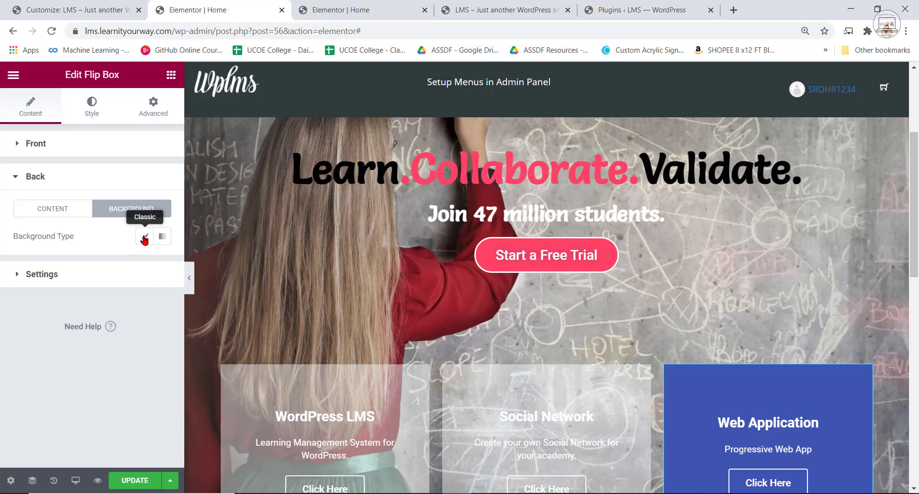
left_click(144, 237)
left_click(162, 263)
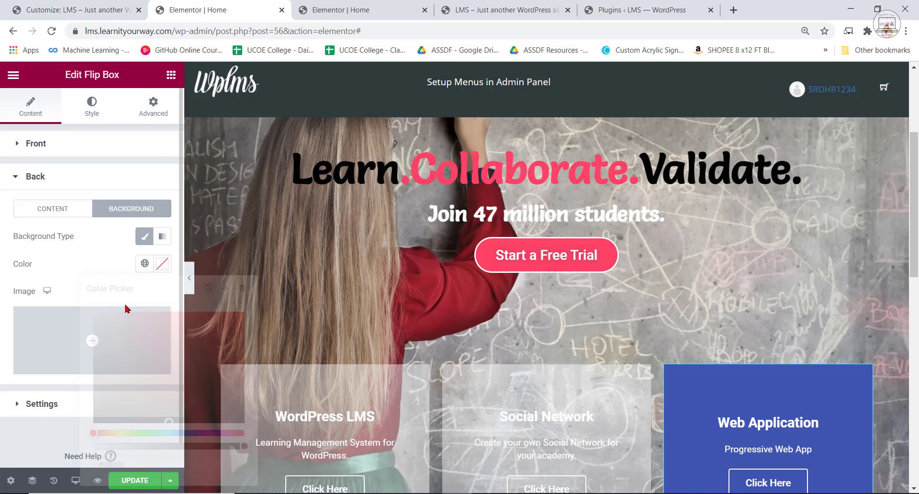
right_click(120, 464)
left_click(169, 319)
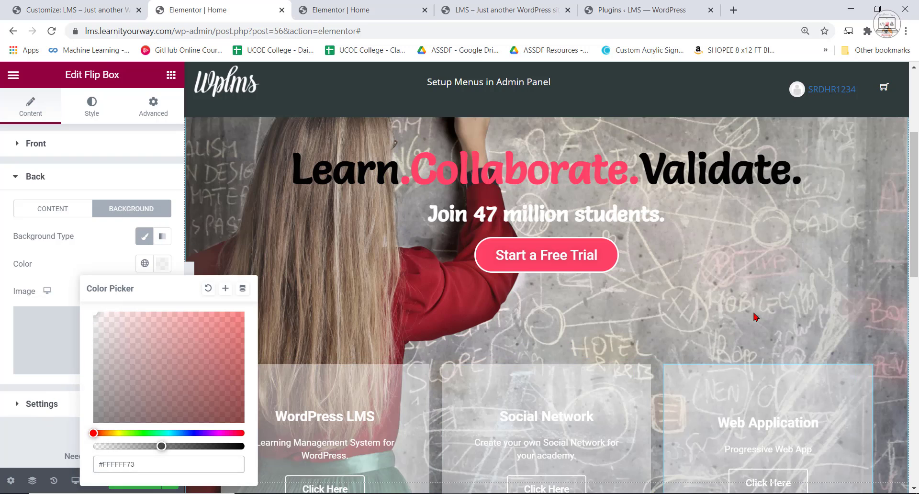
scroll(630, 256, "down", 2)
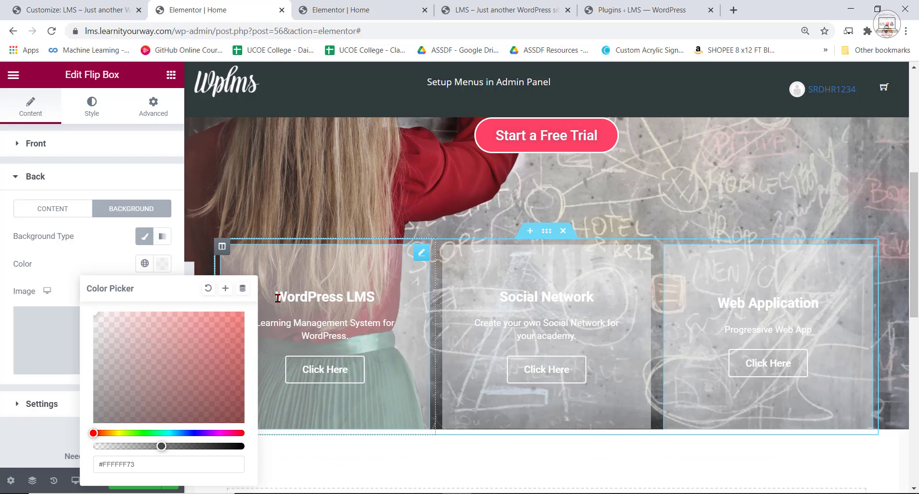
left_click_drag(278, 299, 332, 304)
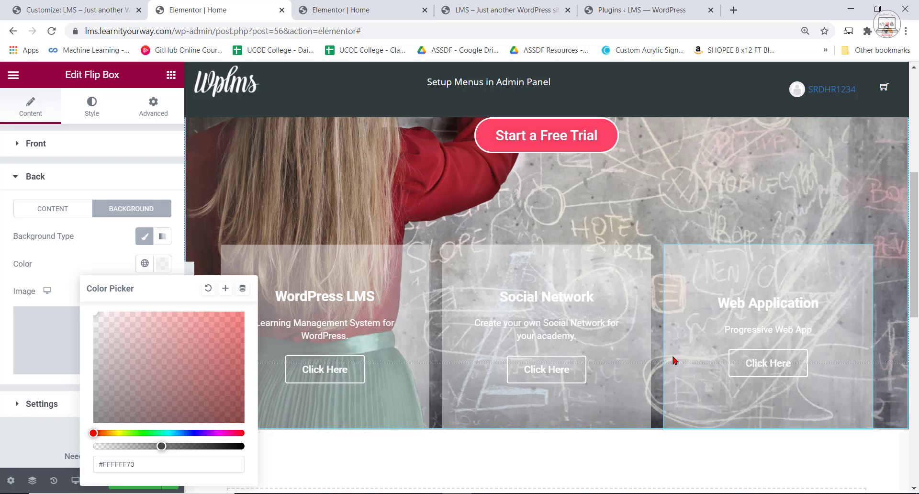
left_click(76, 265)
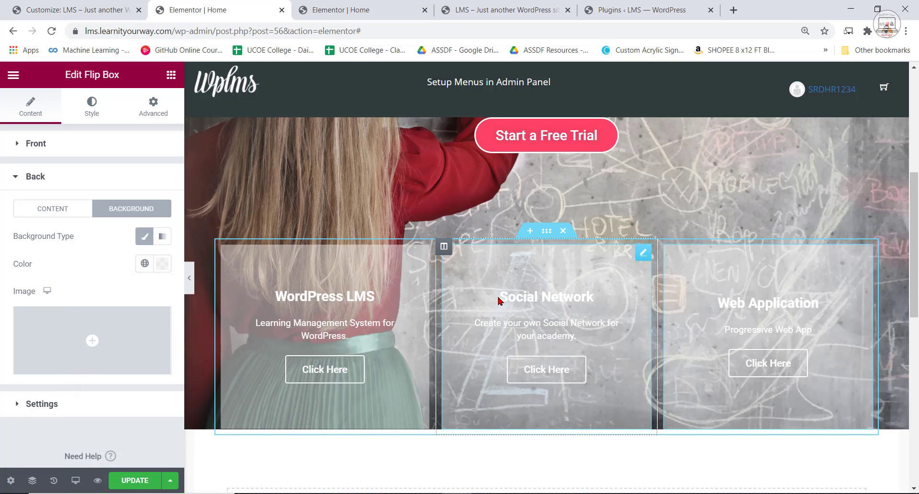
left_click_drag(502, 299, 554, 340)
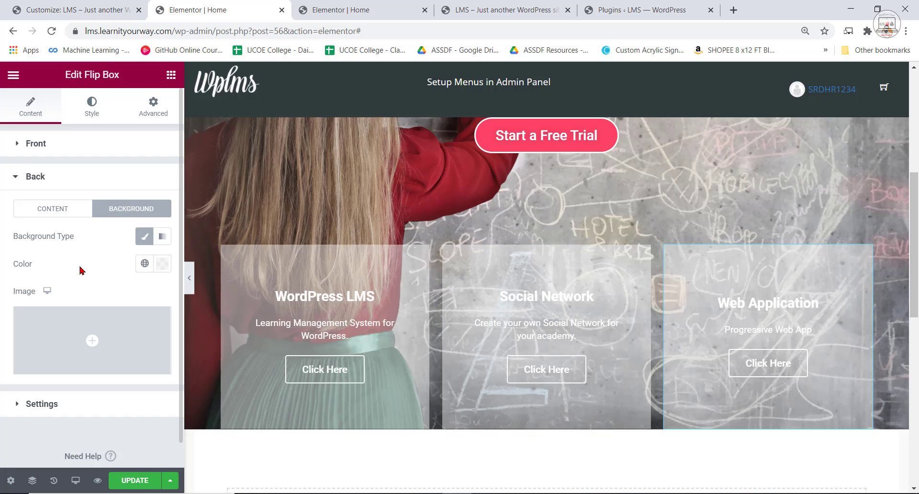
left_click(64, 215)
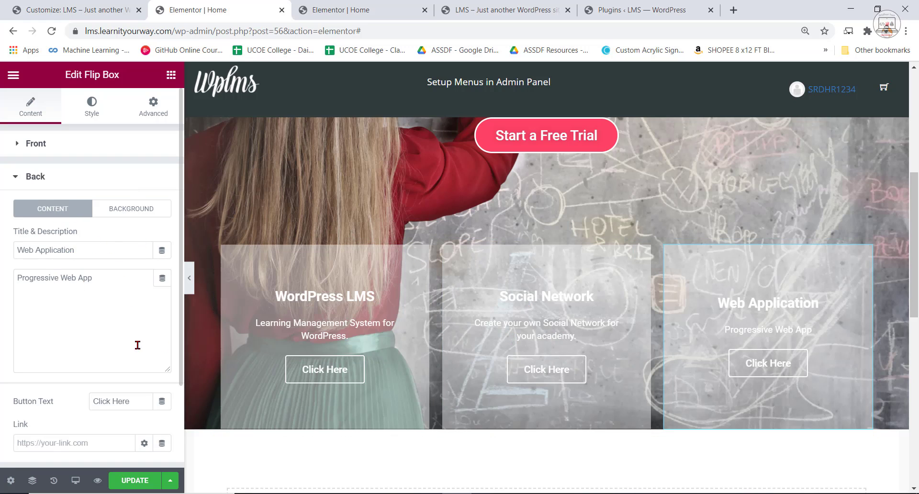
scroll(100, 419, "down", 2)
scroll(99, 355, "up", 2)
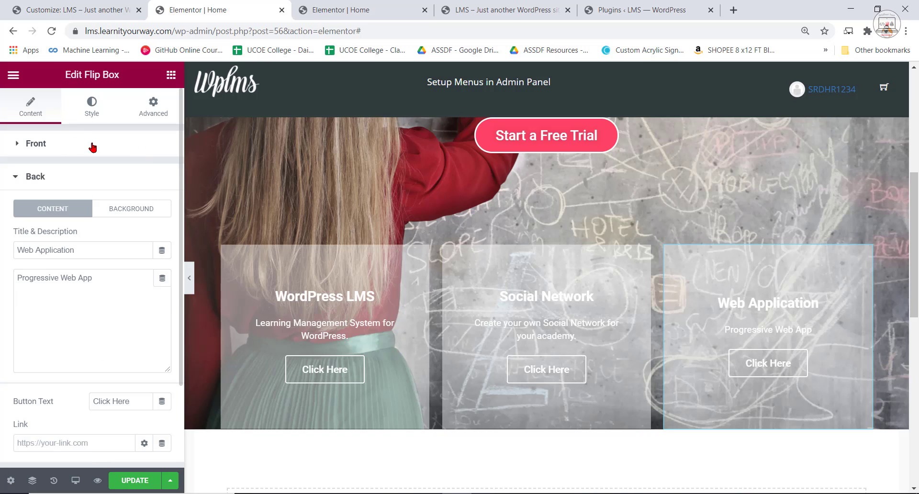
Set the back title text colour of the Web Application flip box to black, #000000.
left_click(100, 115)
scroll(37, 359, "down", 5)
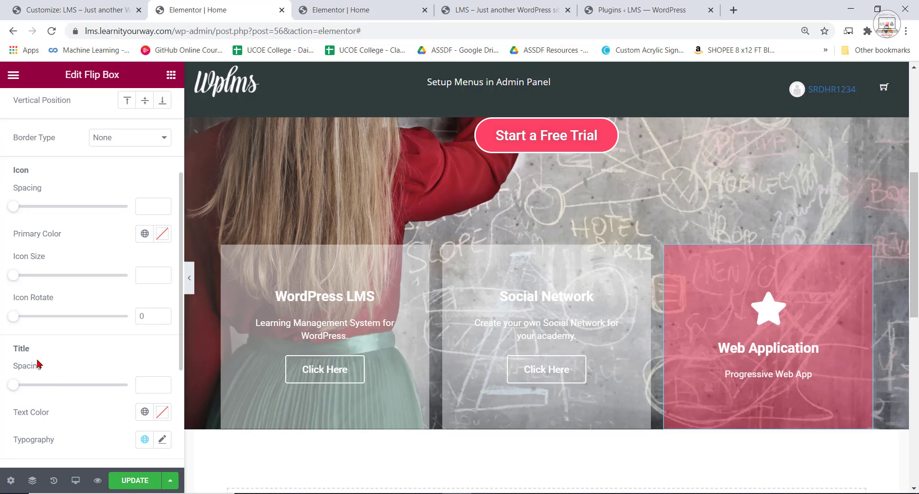
scroll(75, 379, "up", 5)
left_click(19, 143)
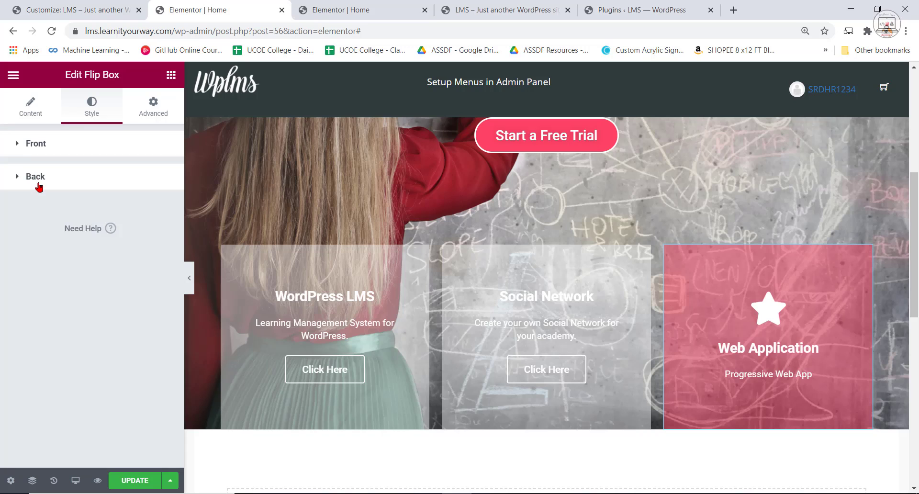
left_click(34, 176)
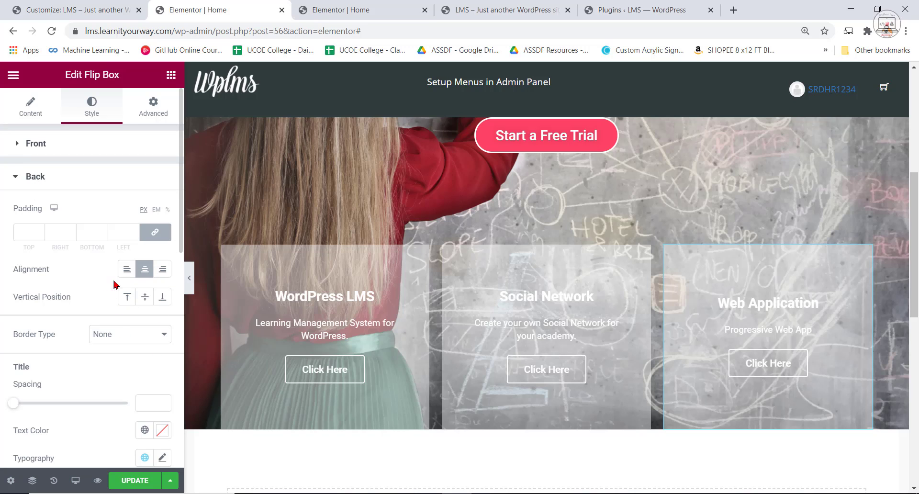
scroll(131, 287, "down", 3)
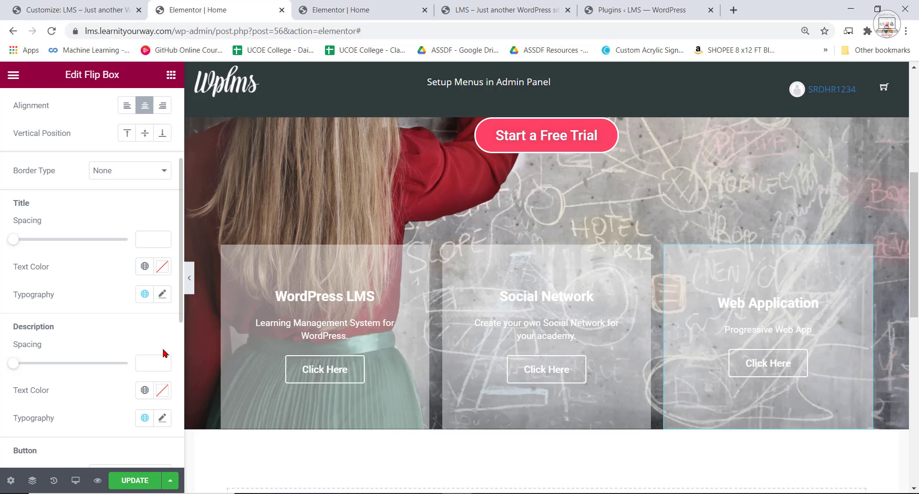
left_click(160, 271)
left_click_drag(113, 365, 81, 318)
left_click_drag(101, 384, 82, 443)
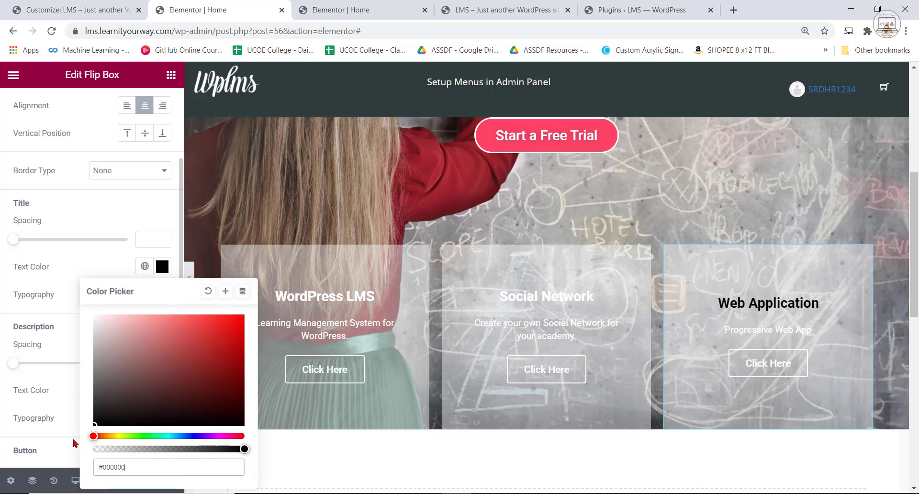
left_click(42, 266)
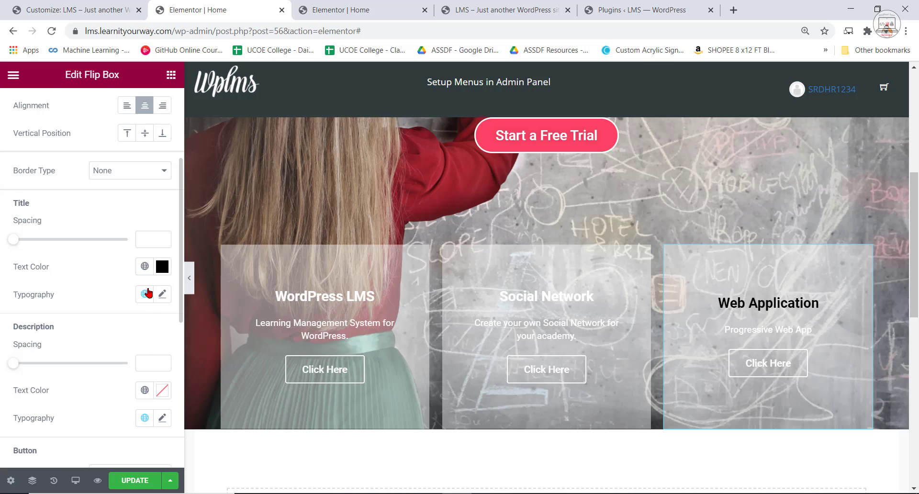
Set the back description text colour of the Web Application flip box to black.
scroll(129, 381, "down", 2)
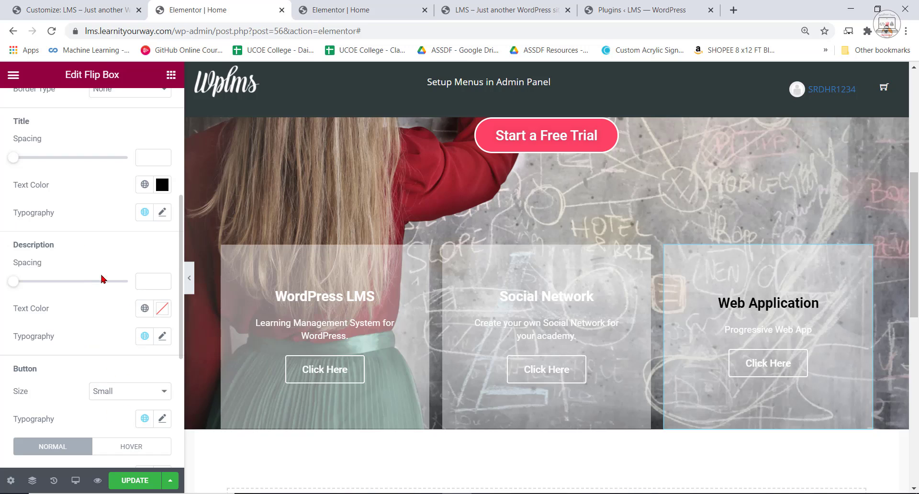
left_click(162, 309)
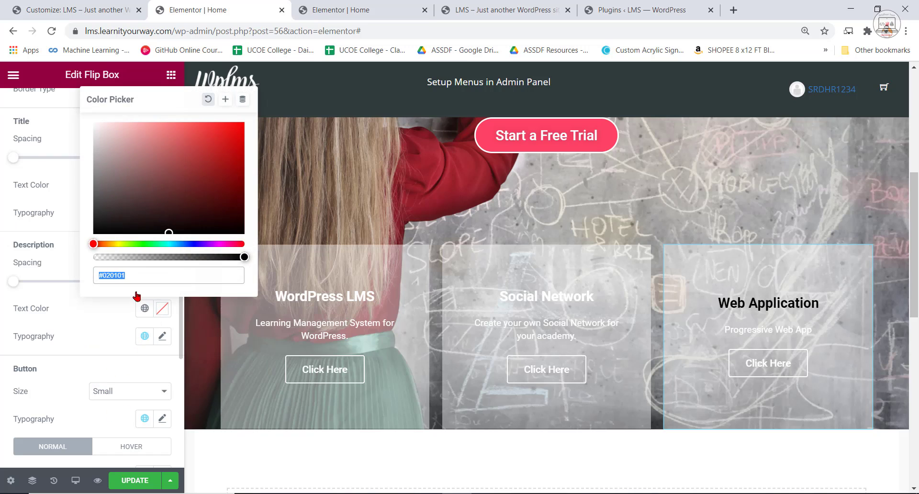
left_click_drag(72, 238, 127, 239)
left_click(125, 228)
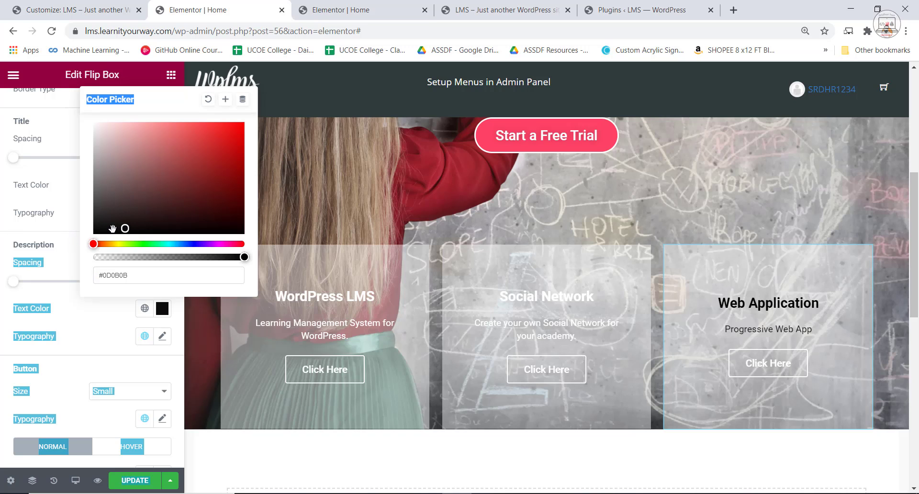
left_click(68, 223)
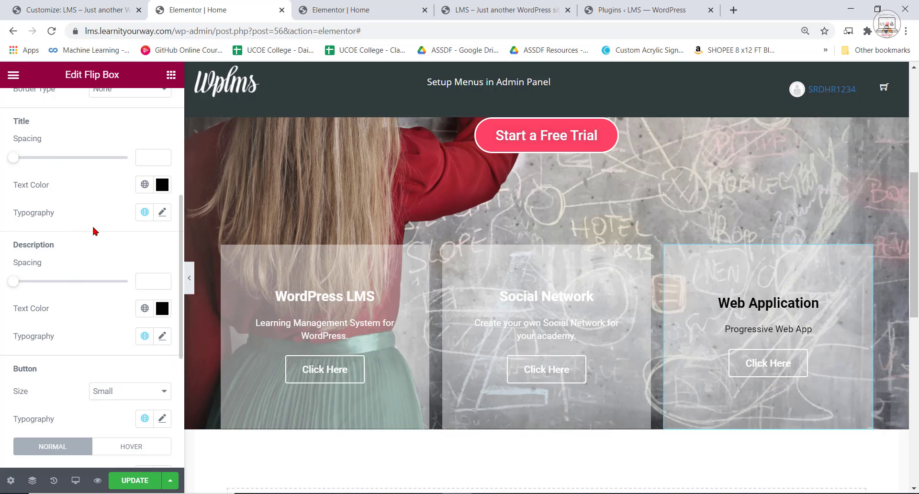
Clear the "Click Here" button text on the back of the WordPress LMS flip box.
scroll(91, 201, "up", 3)
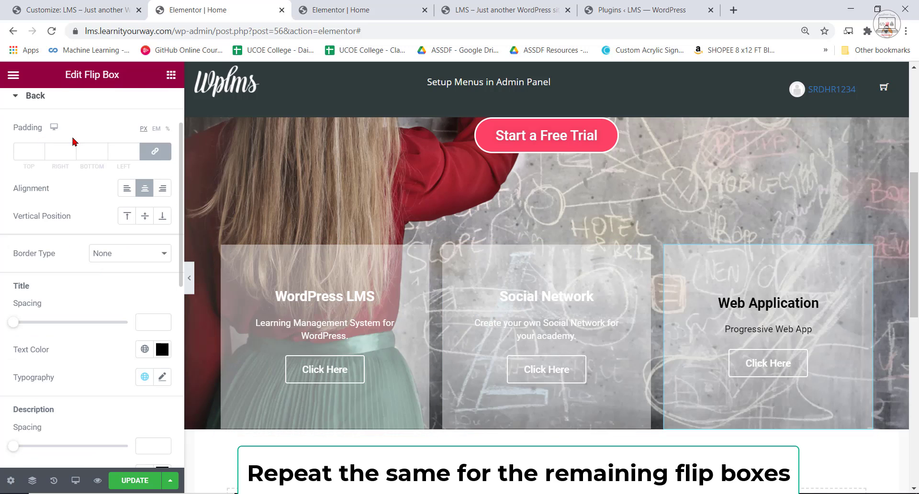
scroll(555, 306, "up", 2)
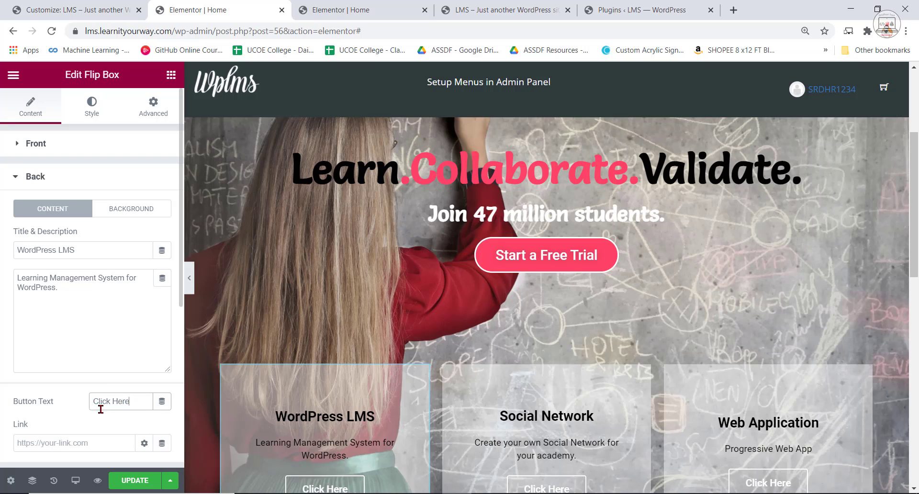
key("BackSpace")
Clear the "Click Here" button text on the back of the Social Network flip box.
scroll(591, 463, "down", 1)
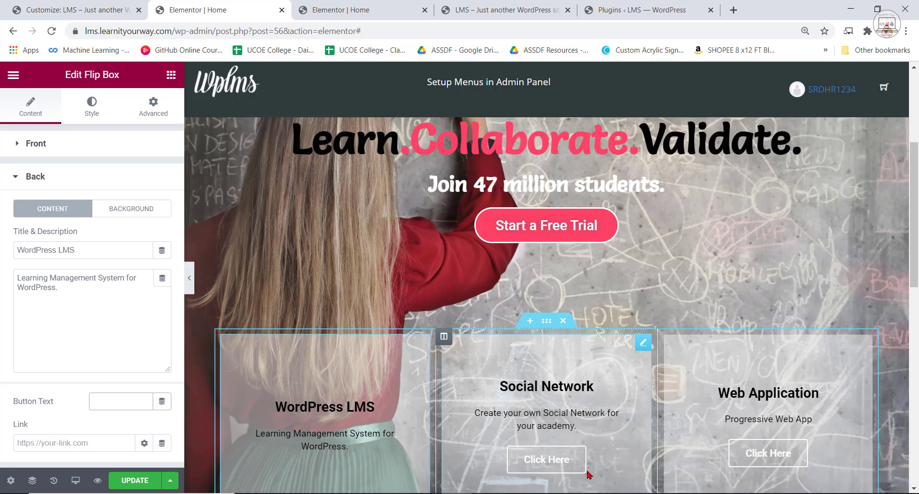
left_click(556, 433)
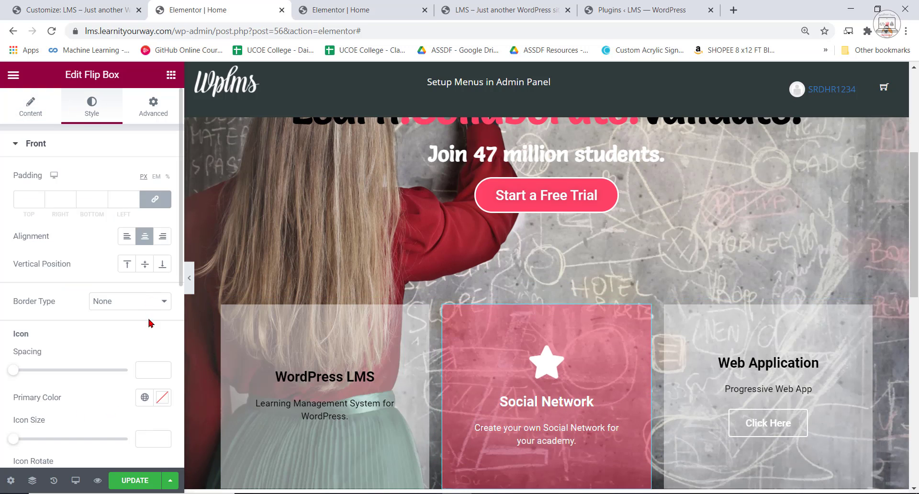
left_click(30, 106)
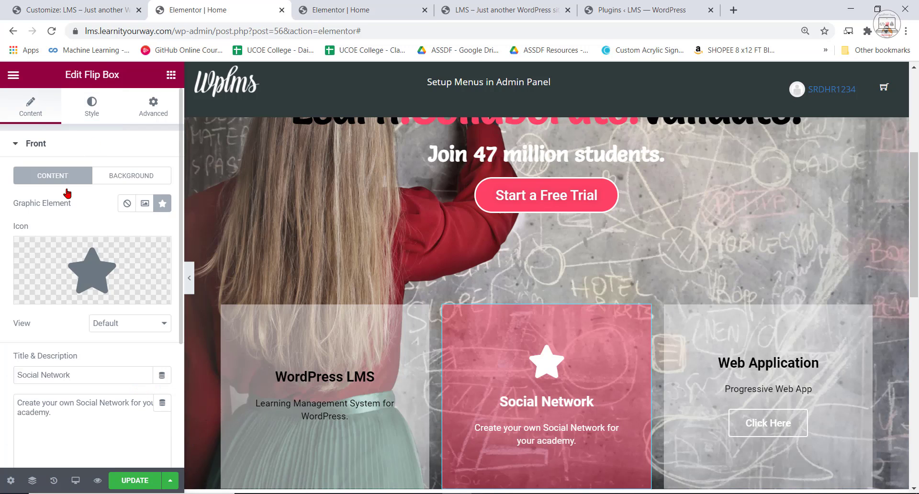
scroll(60, 391, "down", 4)
left_click(53, 358)
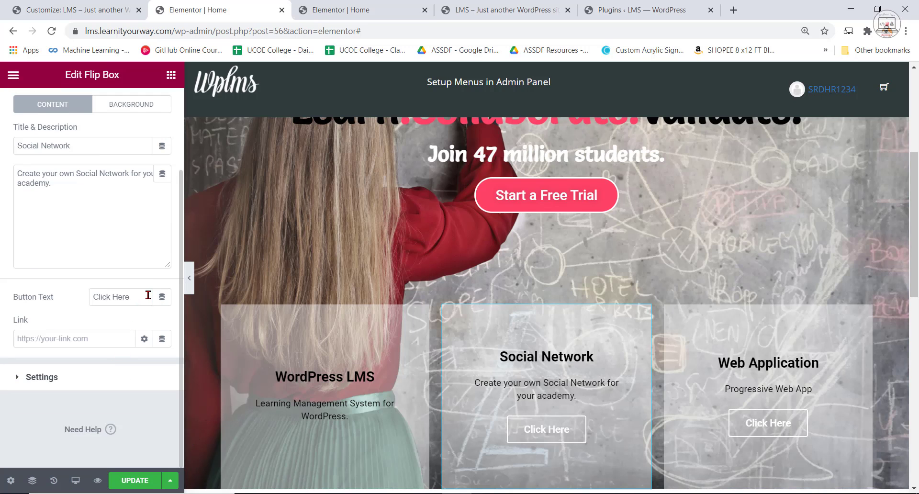
key("BackSpace")
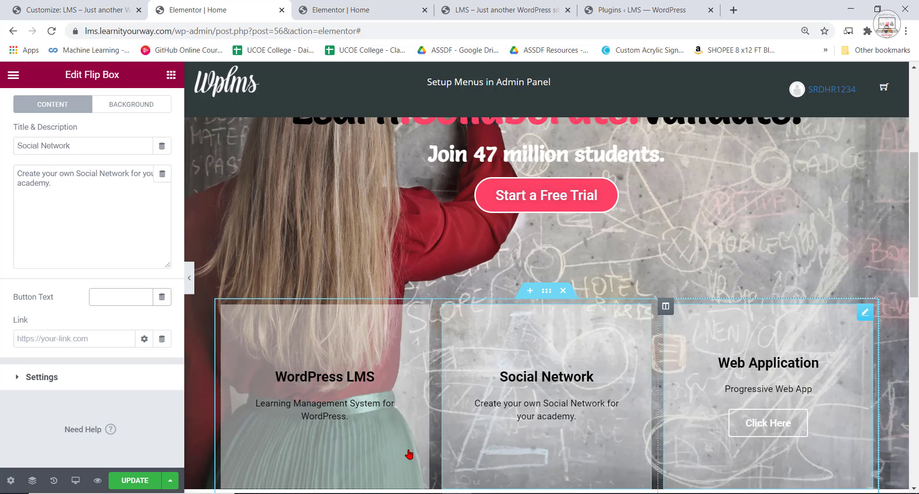
Clear the "Click Here" button text on the back of the Web Application flip box.
left_click(761, 421)
scroll(82, 384, "down", 7)
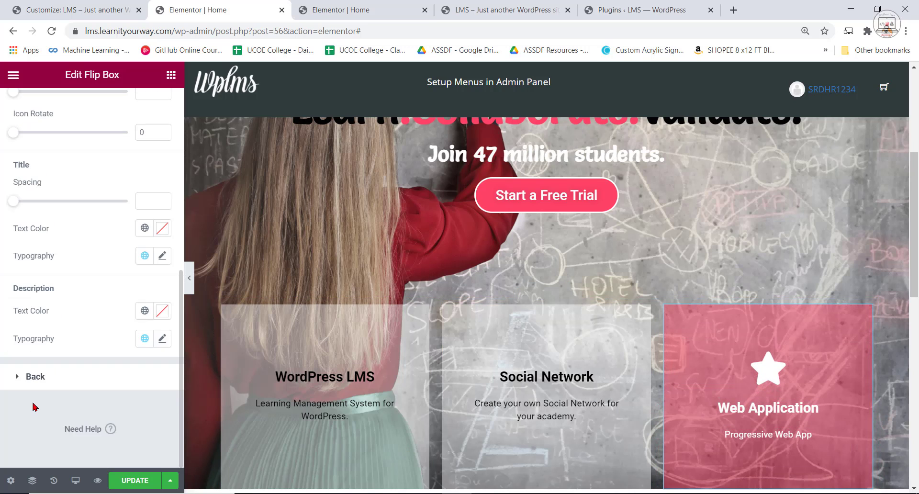
left_click(139, 378)
scroll(143, 344, "down", 5)
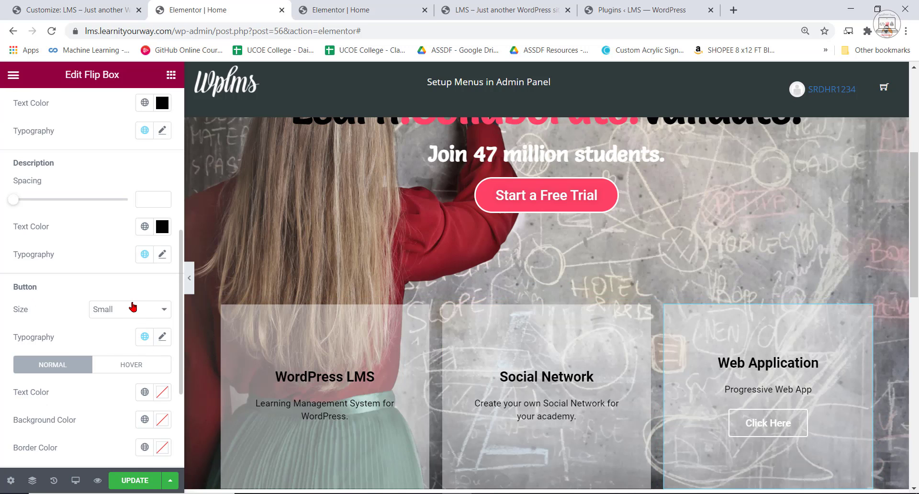
scroll(127, 359, "down", 4)
scroll(136, 338, "up", 7)
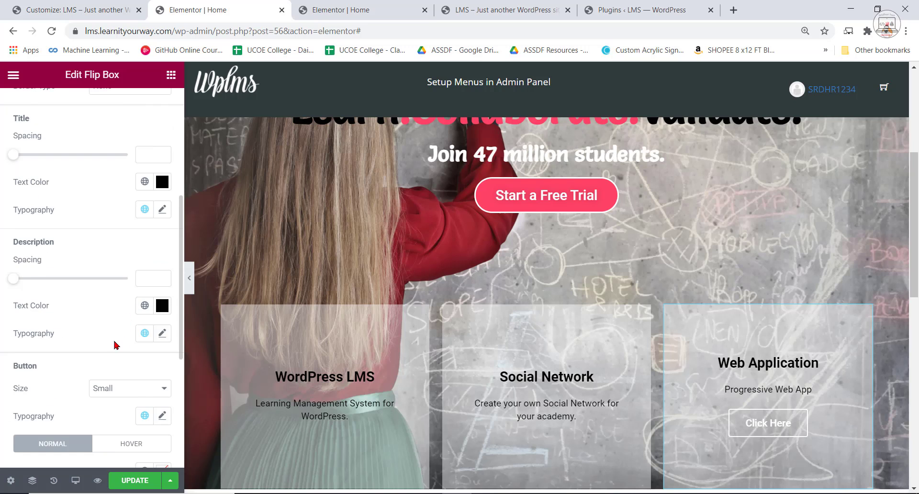
scroll(52, 365, "up", 4)
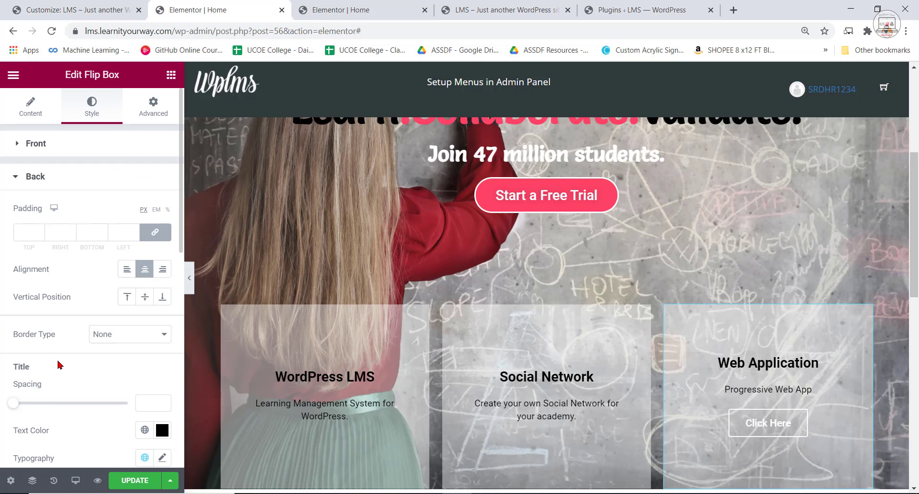
left_click(44, 116)
scroll(114, 307, "down", 3)
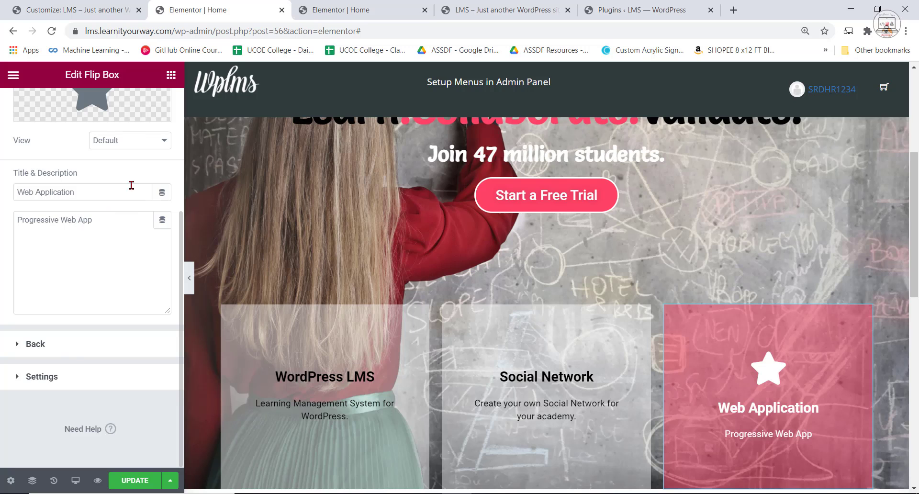
left_click(57, 344)
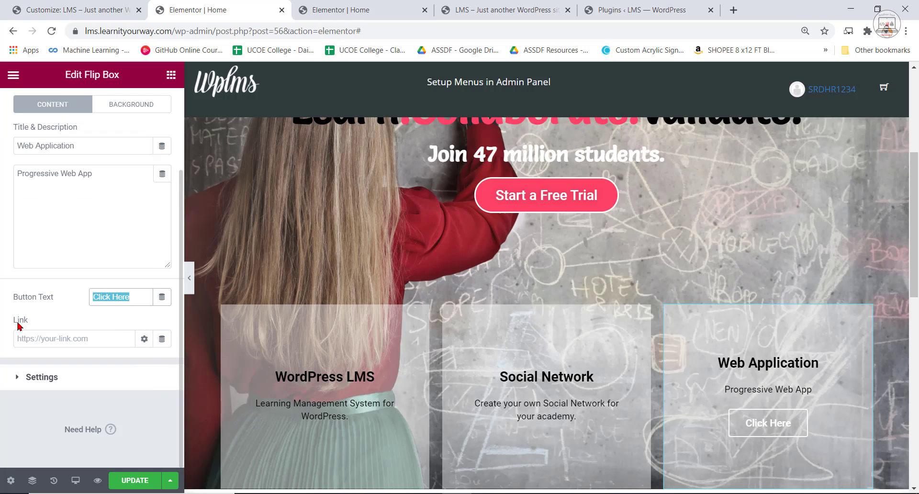
key("BackSpace")
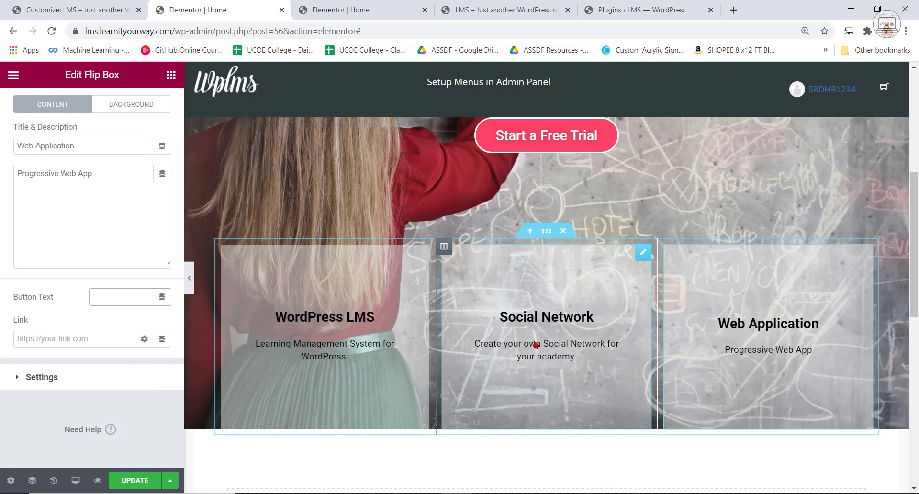
Check the front of the Social Network flip box and look through the front style settings of the WordPress LMS flip box.
left_click(535, 345)
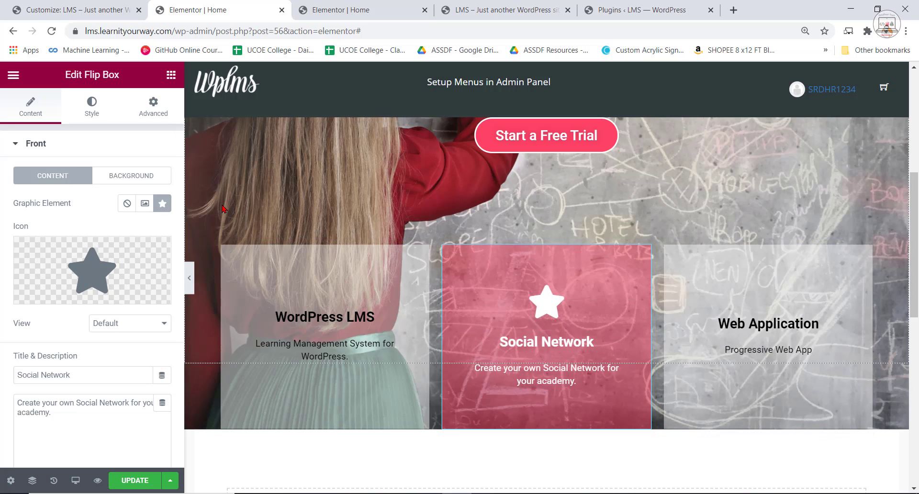
left_click(314, 303)
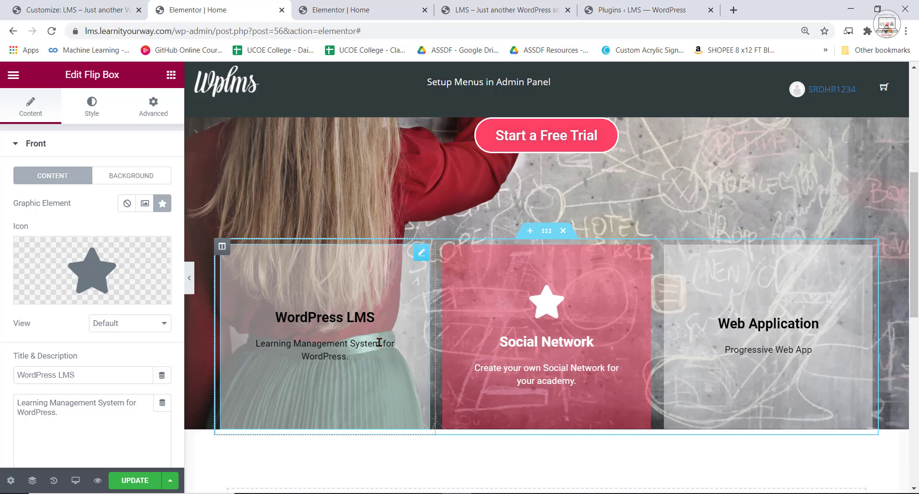
left_click(91, 104)
scroll(110, 287, "down", 5)
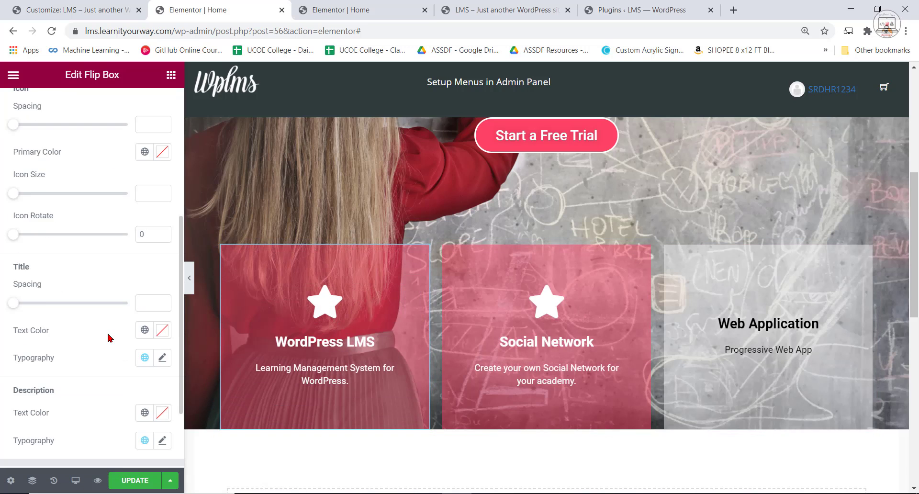
scroll(115, 340, "down", 3)
scroll(48, 343, "up", 4)
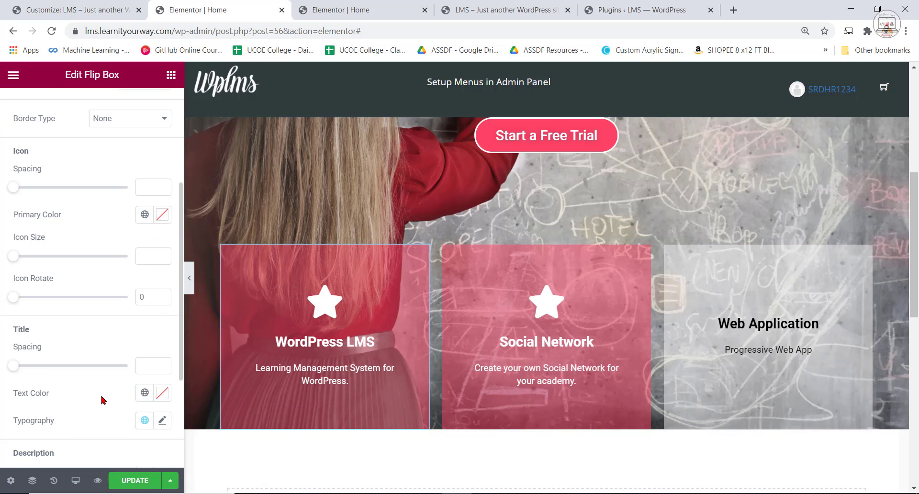
scroll(102, 399, "down", 3)
scroll(82, 317, "up", 7)
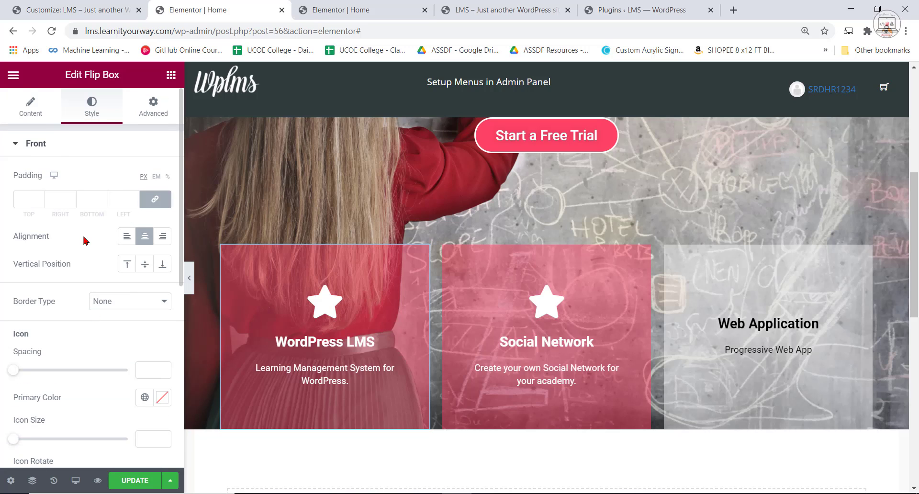
Set the front border type of the WordPress LMS flip box to Solid.
left_click(134, 306)
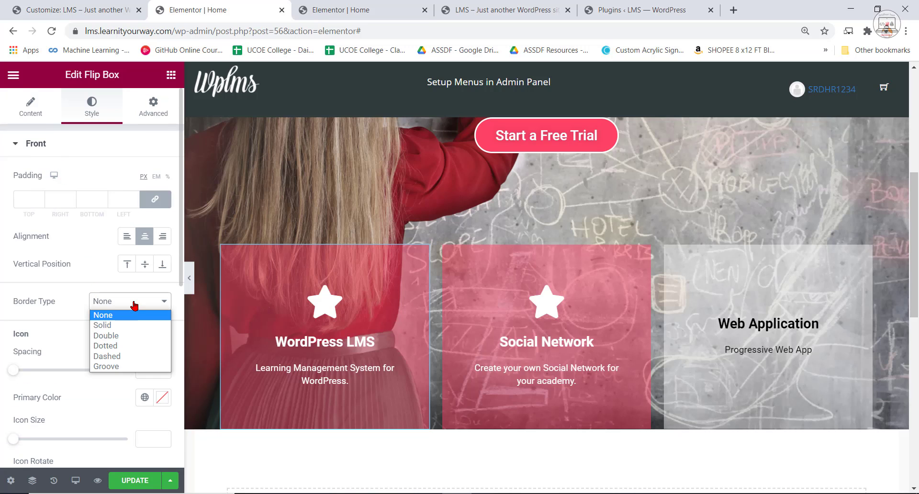
left_click(130, 326)
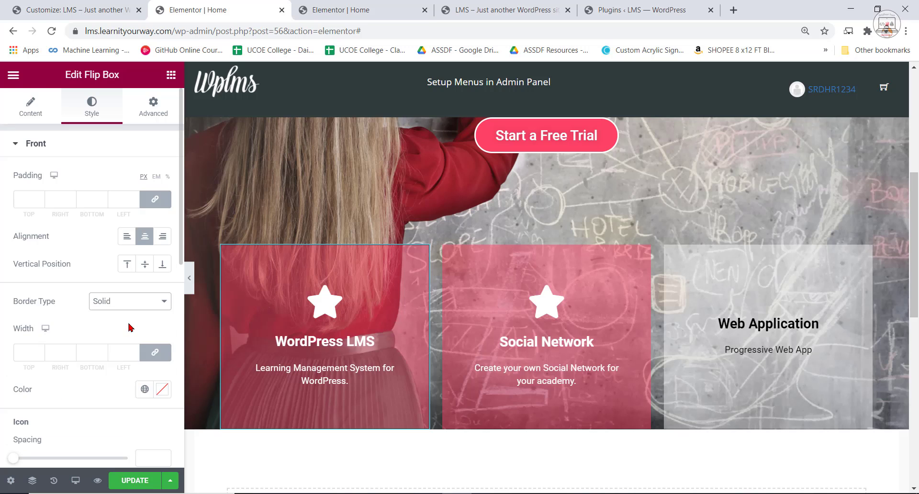
scroll(129, 326, "down", 2)
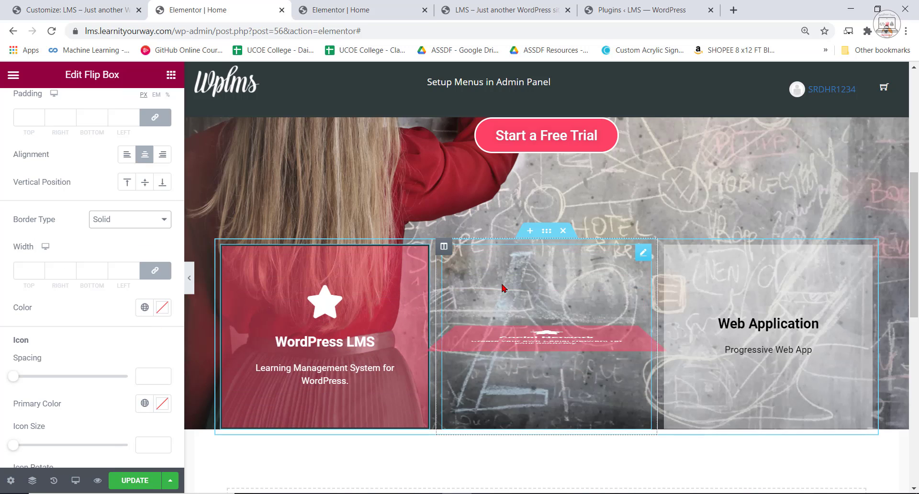
Set the front border type of the Social Network flip box to Solid.
left_click(526, 311)
left_click(99, 112)
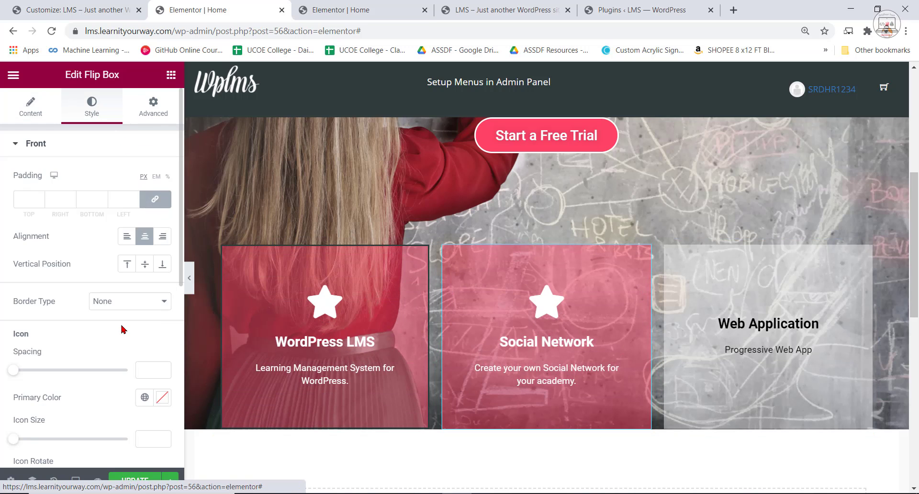
left_click(129, 302)
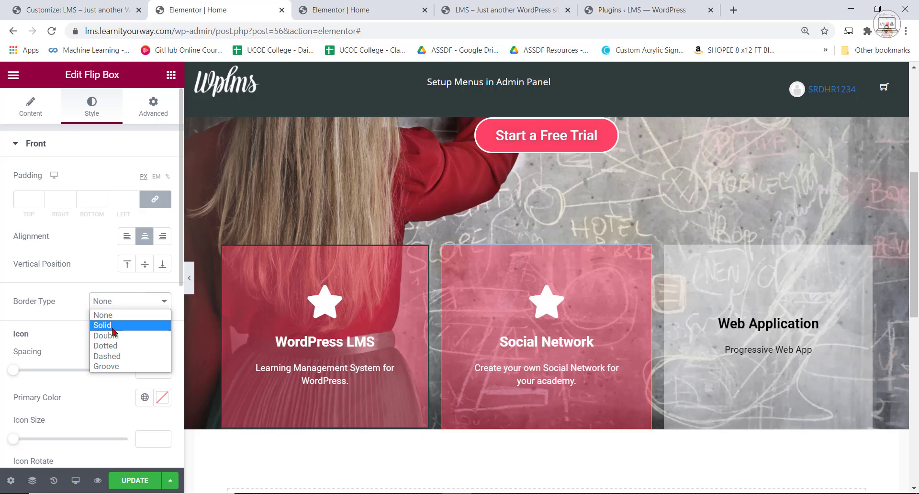
left_click(115, 322)
Set the front border type of the Web Application flip box to Solid.
left_click(738, 316)
left_click(92, 106)
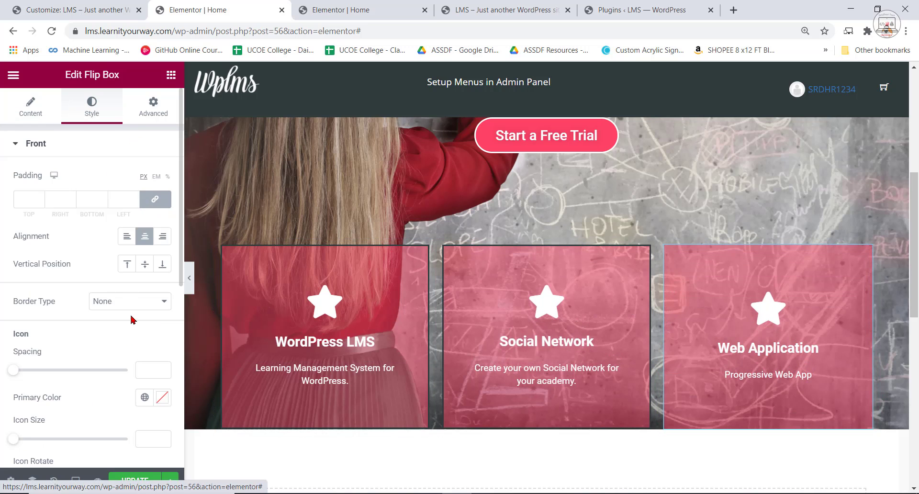
left_click(121, 305)
left_click(119, 326)
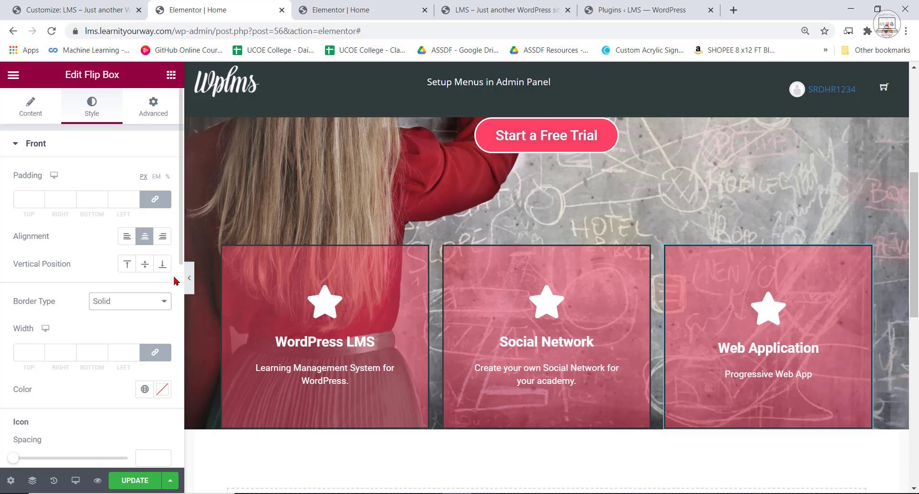
Round the corners of the Web Application flip box with a border radius of 60 px.
scroll(45, 357, "down", 2)
scroll(61, 357, "down", 5)
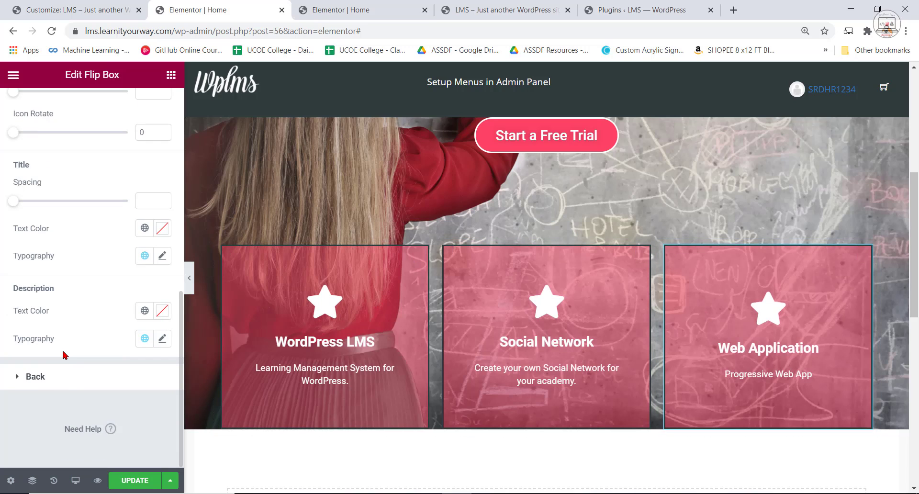
scroll(45, 212, "up", 10)
left_click(12, 100)
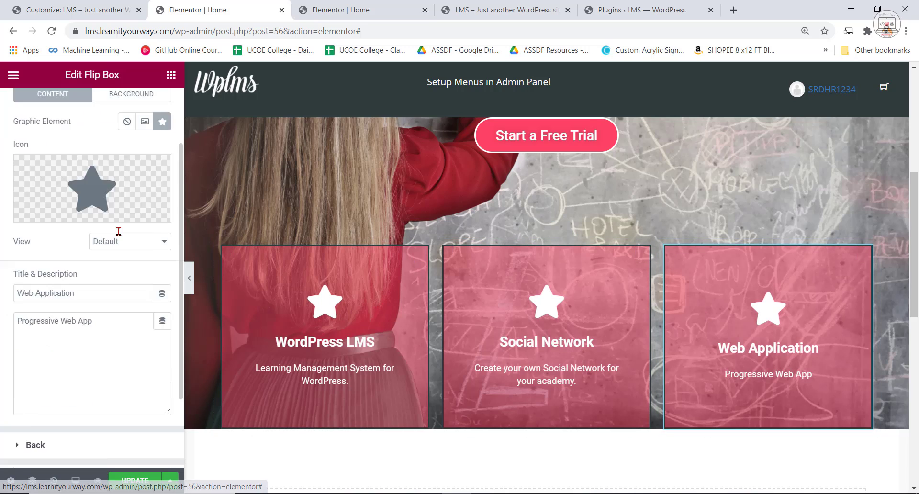
scroll(110, 289, "down", 2)
left_click(44, 376)
scroll(72, 311, "down", 1)
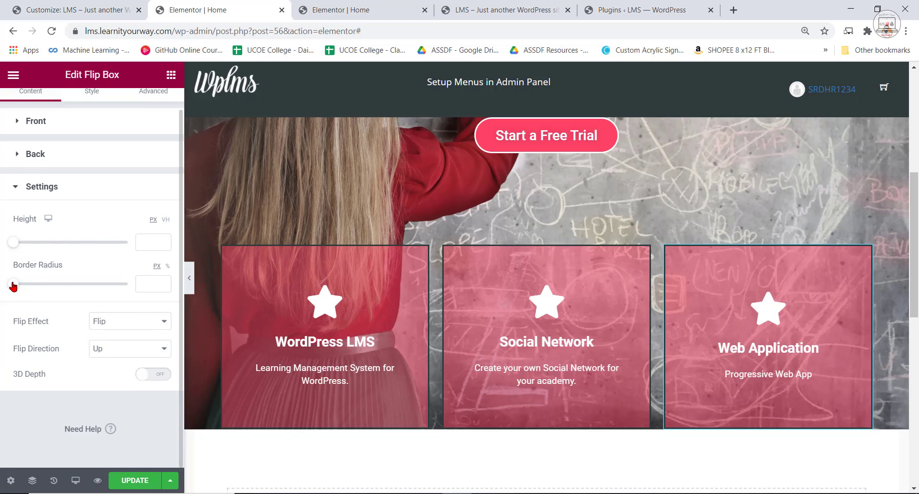
left_click_drag(36, 286, 51, 288)
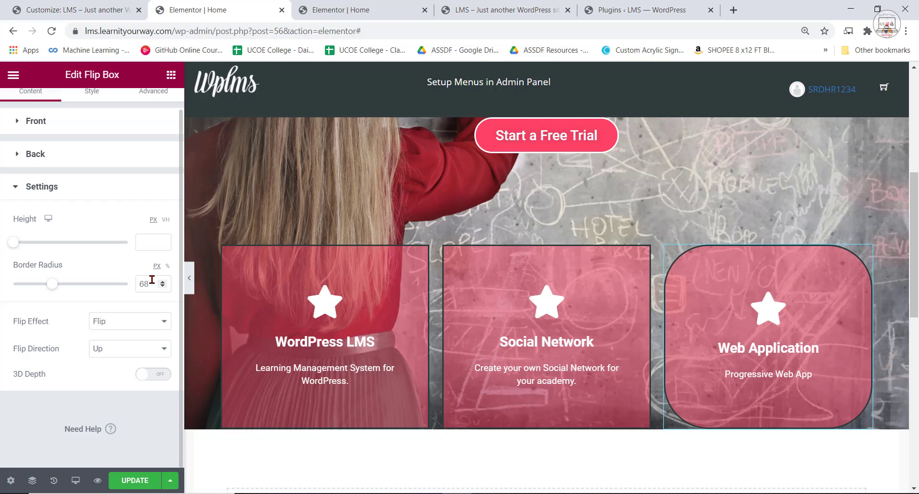
type("60")
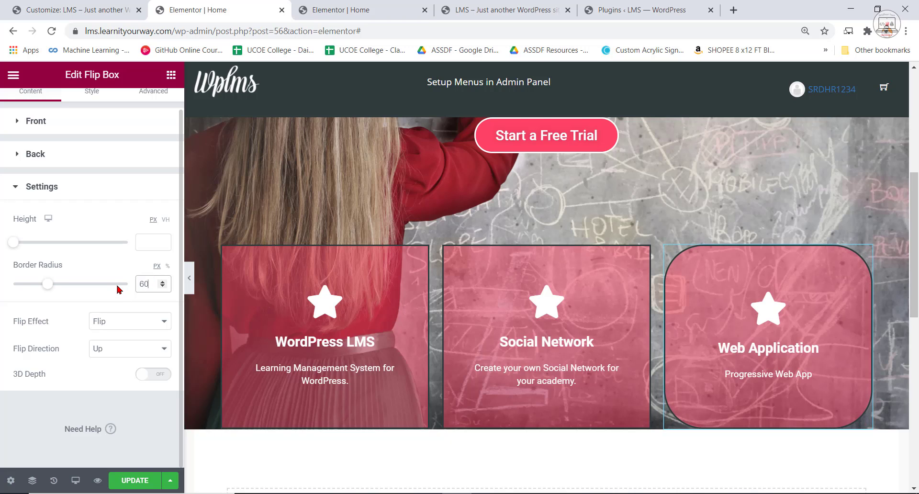
Round the corners of the WordPress LMS flip box with a border radius of 60 px.
left_click(385, 284)
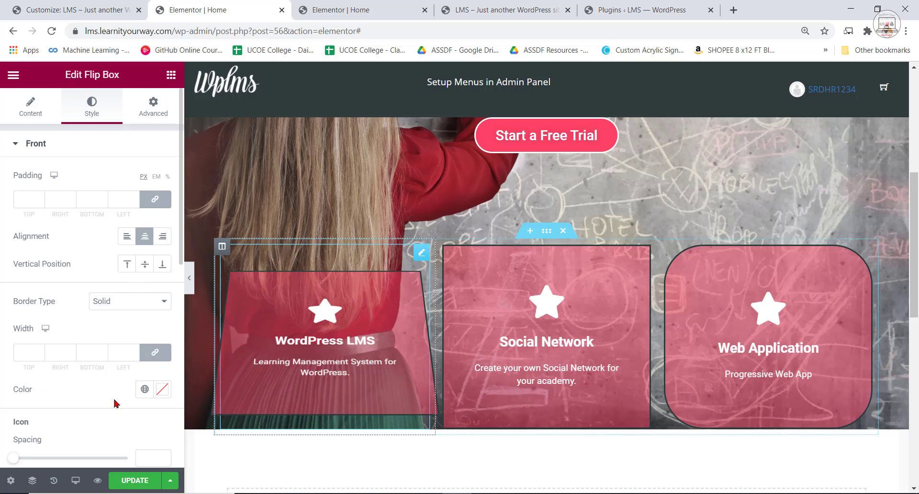
scroll(36, 395, "down", 6)
scroll(73, 367, "up", 5)
scroll(78, 314, "down", 3)
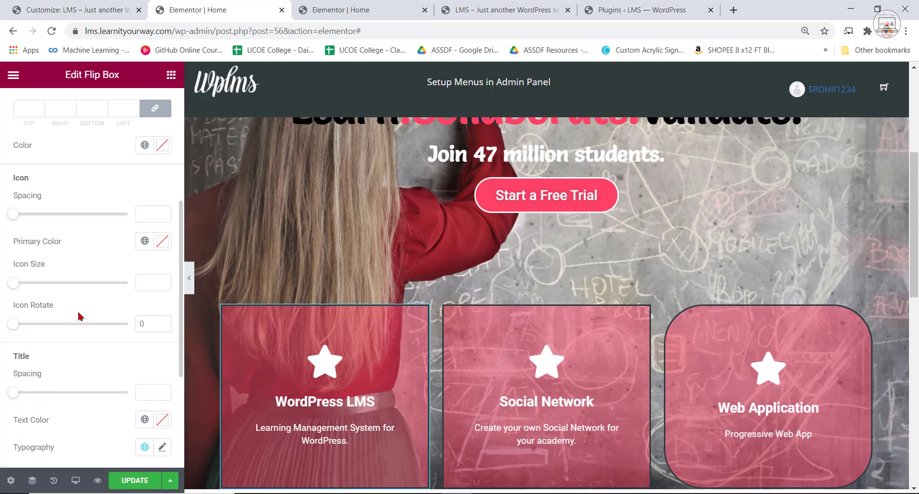
scroll(53, 258, "up", 5)
left_click(22, 116)
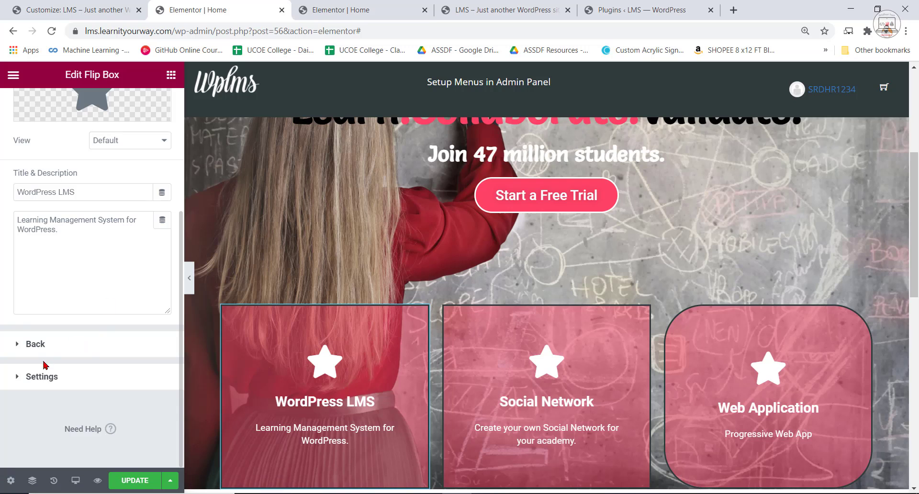
left_click(46, 378)
scroll(129, 289, "down", 1)
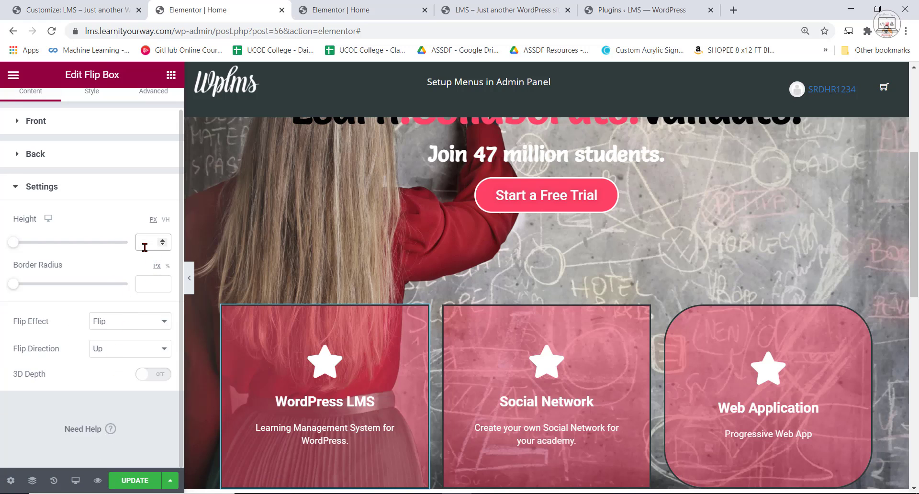
left_click(152, 284)
type("60")
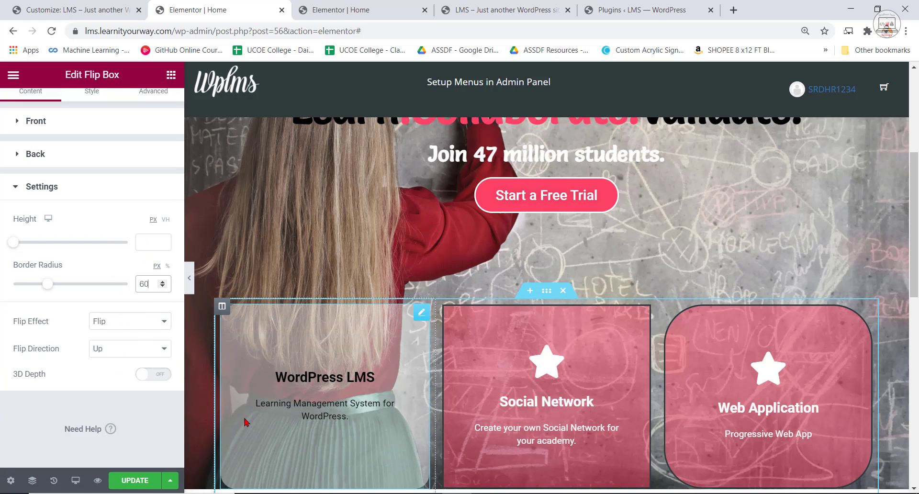
Round the corners of the Social Network flip box with a border radius of 60 px.
left_click(539, 385)
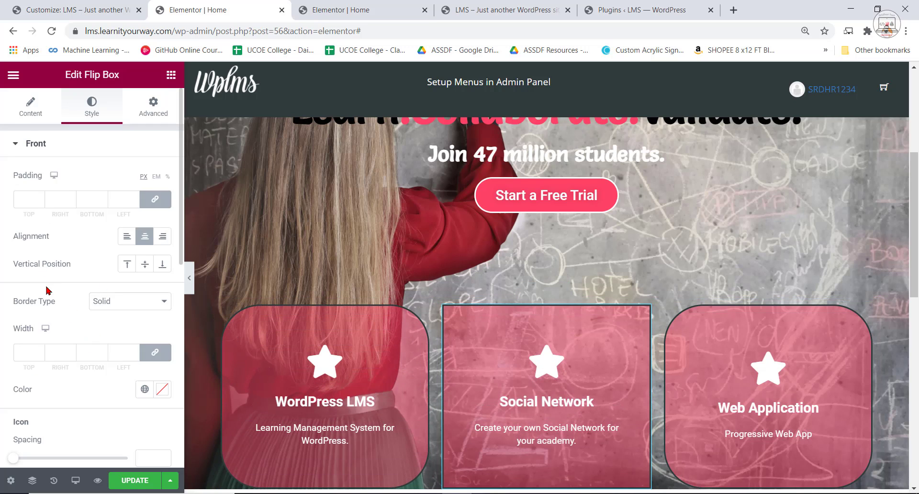
left_click(28, 115)
scroll(128, 383, "down", 4)
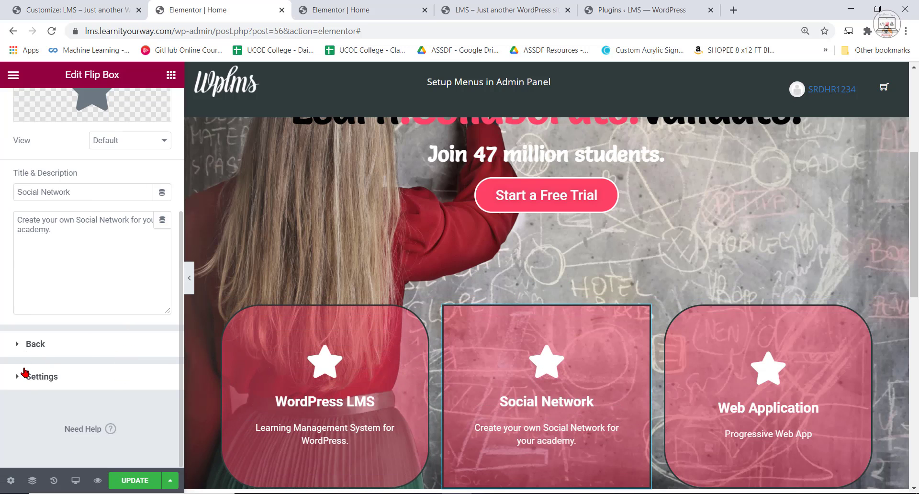
left_click(38, 376)
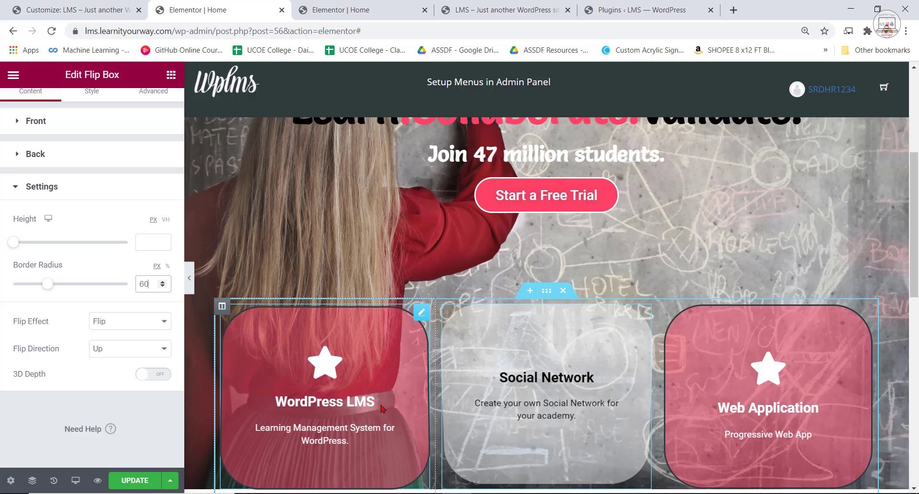
Review the hero section and its three rounded flip boxes at full width with the editing panel collapsed.
scroll(813, 312, "up", 3)
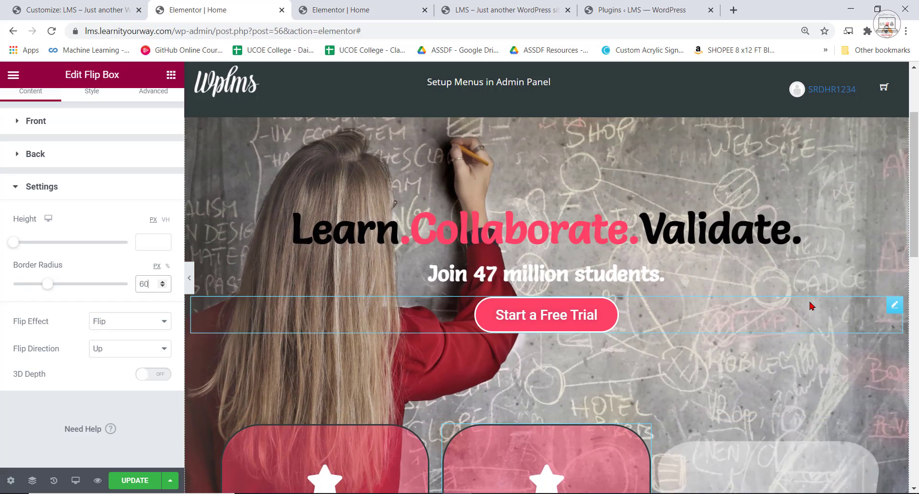
scroll(804, 336, "down", 6)
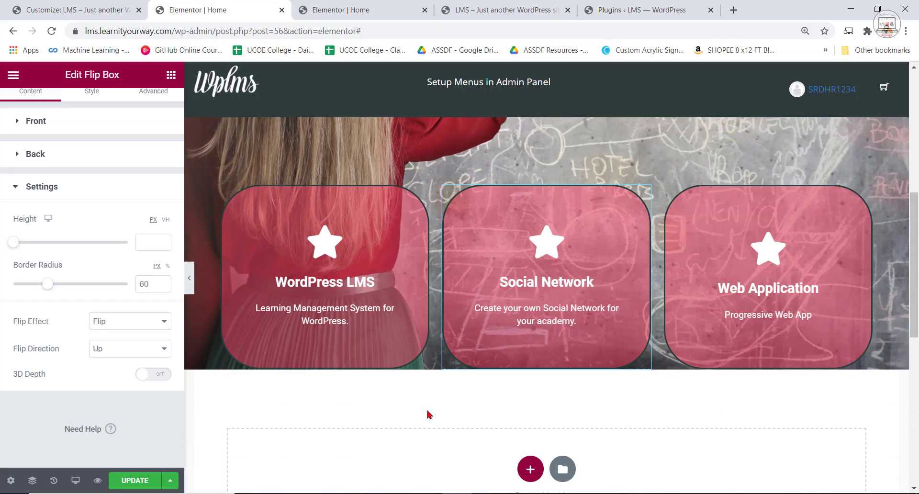
left_click(189, 289)
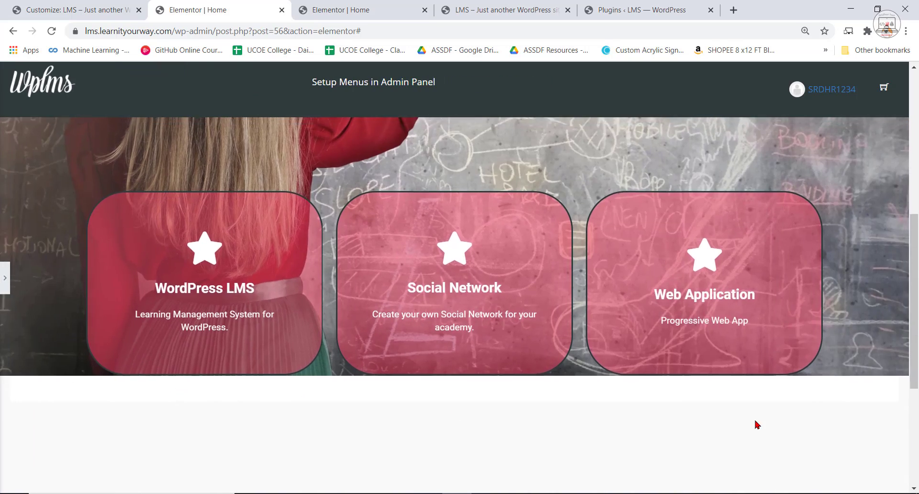
scroll(766, 425, "up", 5)
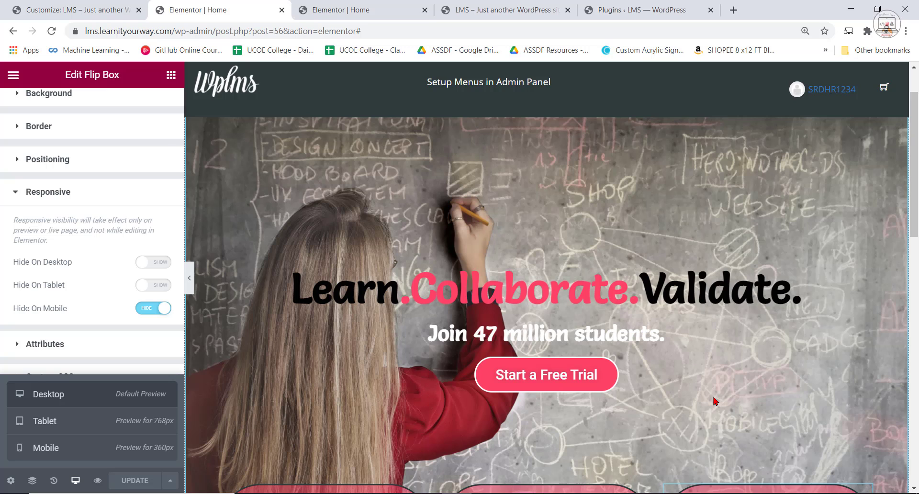
Copy the heading "Learn Anywhere. Learn Anytime." from the reference home page on the localhost site.
left_click(478, 9)
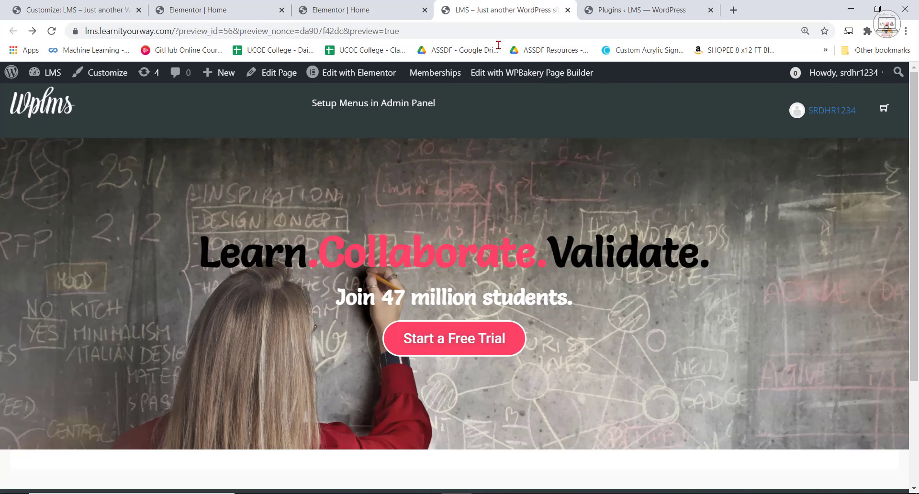
left_click(368, 3)
scroll(597, 305, "down", 5)
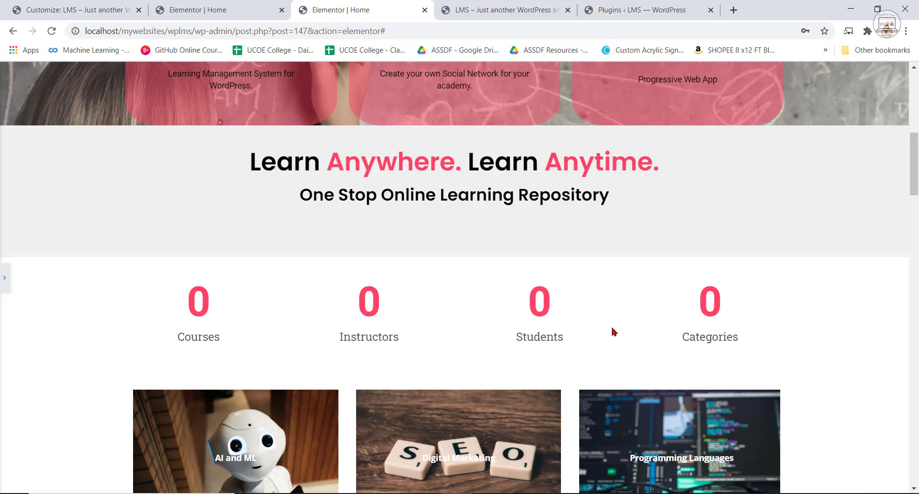
left_click_drag(250, 161, 660, 163)
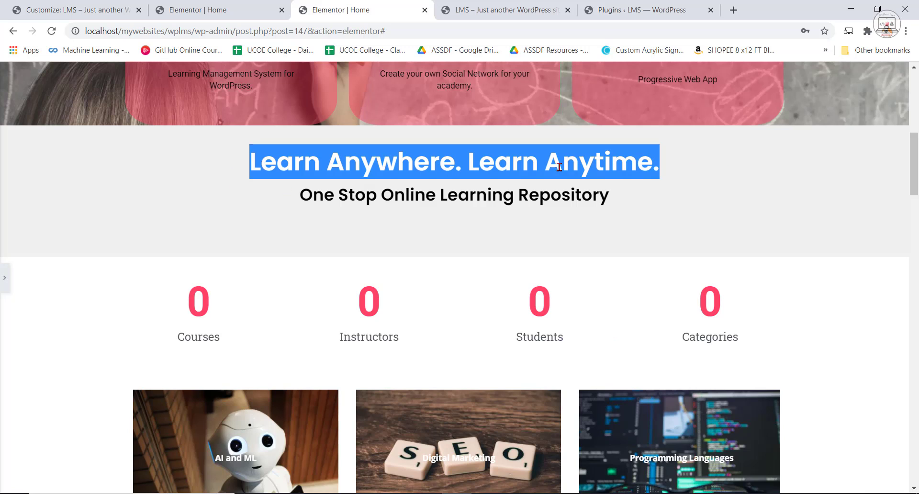
right_click(528, 166)
left_click(550, 175)
Back on the LMS home page, add a single-column section below the flip boxes.
left_click(217, 6)
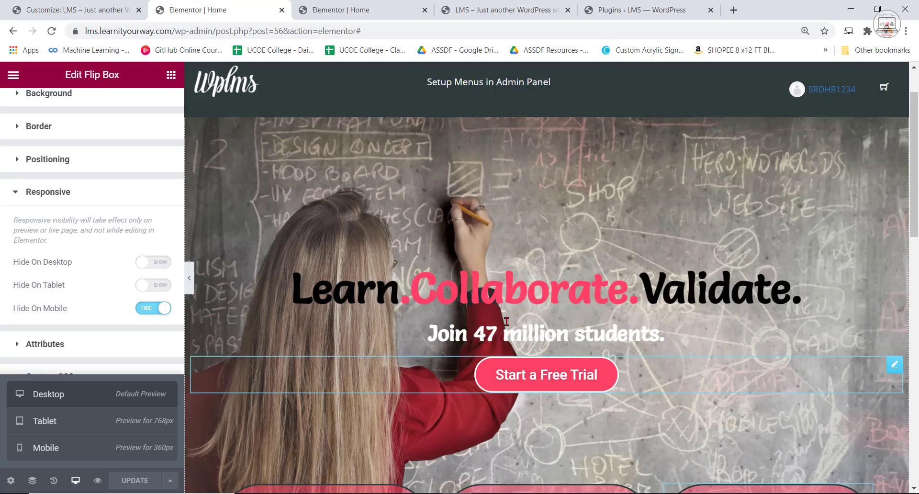
scroll(534, 293, "down", 9)
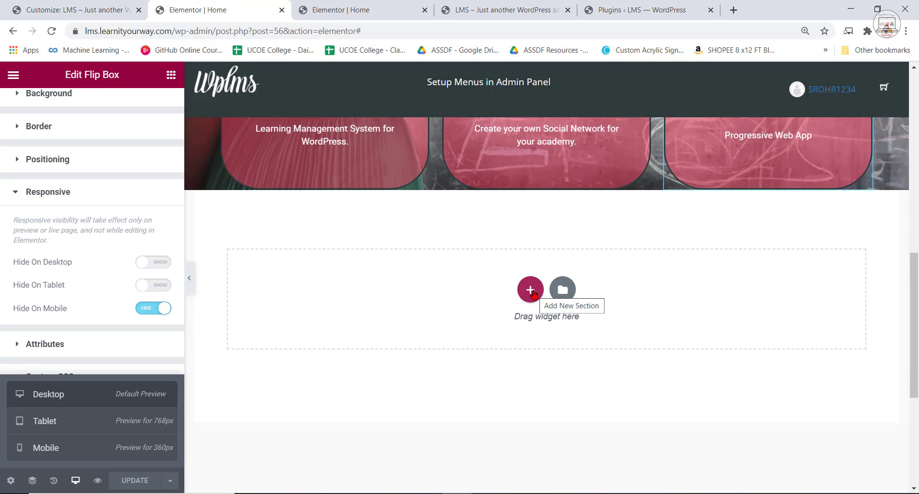
left_click(532, 291)
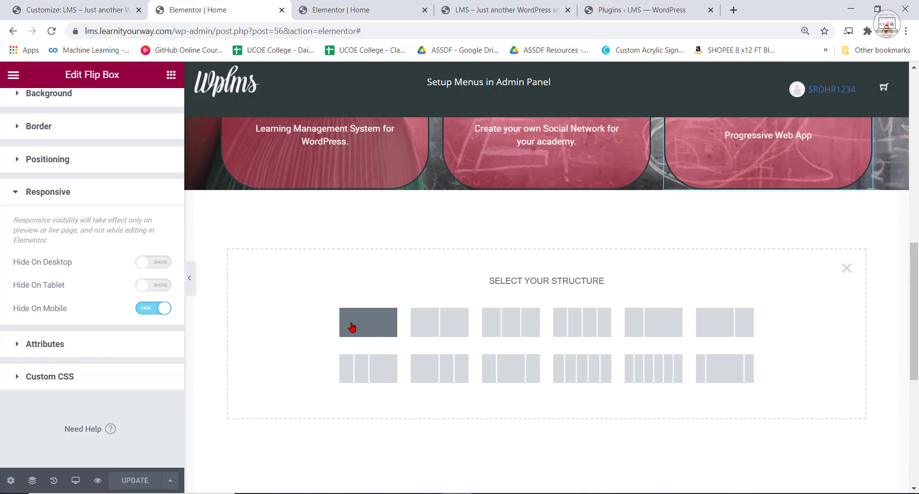
left_click(352, 327)
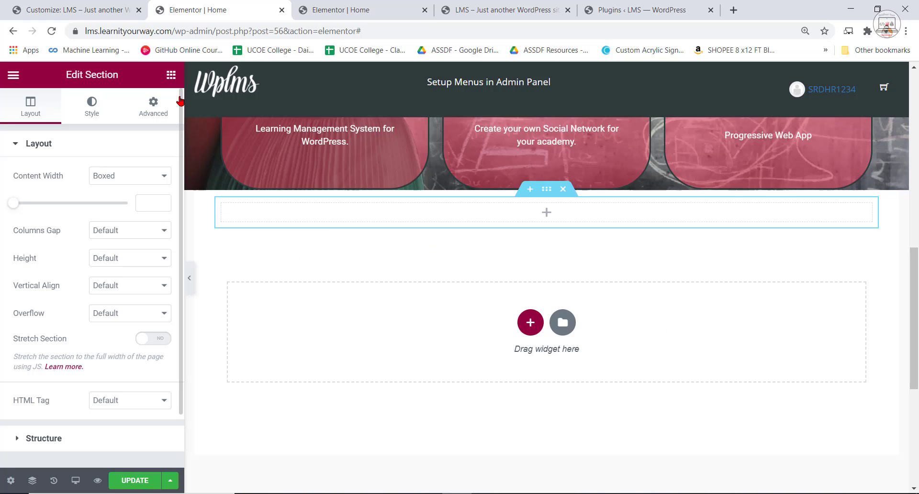
Insert a Heading widget into the new section below the flip boxes.
left_click(171, 74)
left_click_drag(136, 196, 538, 218)
double_click(67, 190)
Replace the placeholder title of the new heading with the copied "Learn Anywhere. Learn Anytime." text.
left_click(419, 214)
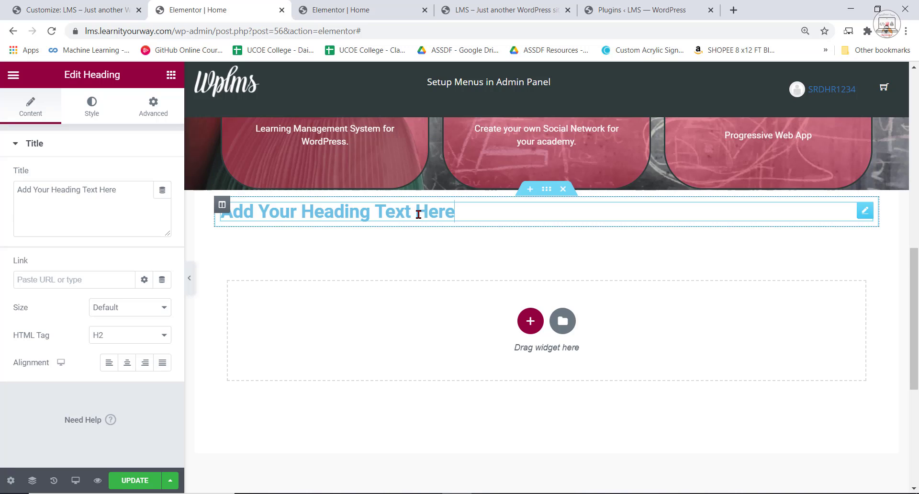
triple_click(418, 214)
right_click(418, 214)
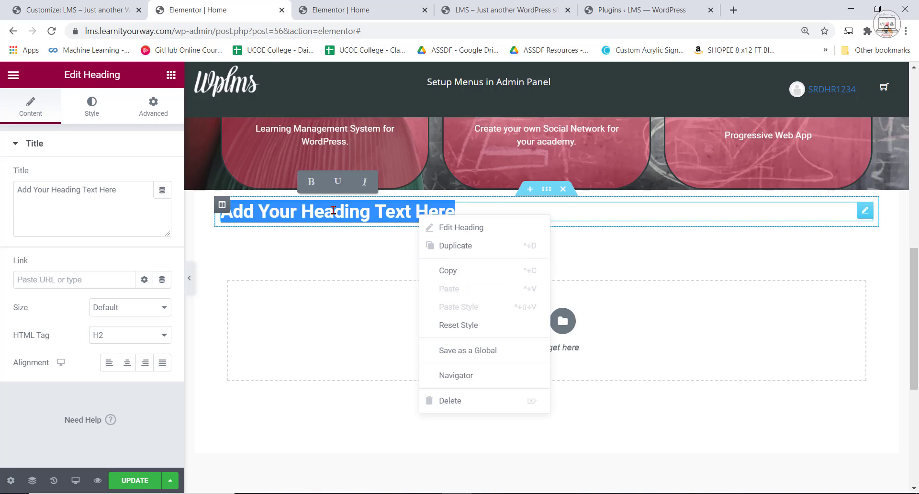
left_click(51, 194)
key("ctrl+a")
right_click(52, 195)
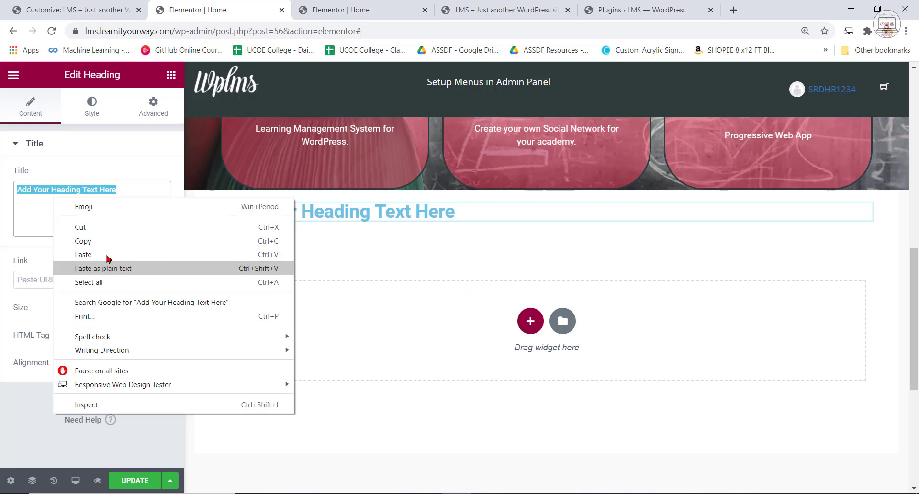
left_click(106, 255)
After checking the reference page's heading colours, wrap "Anywhere." and "Anytime." in span tags in the LMS home heading's title.
left_click(496, 4)
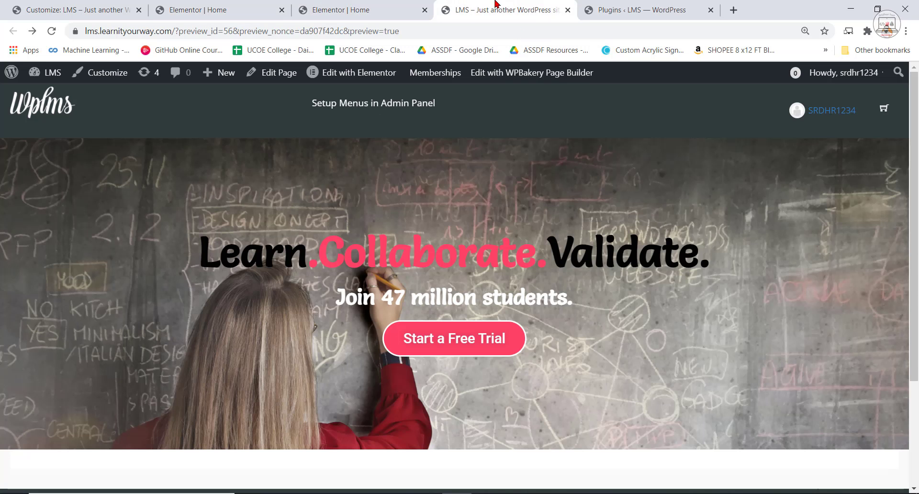
scroll(346, 103, "down", 2)
left_click(336, 9)
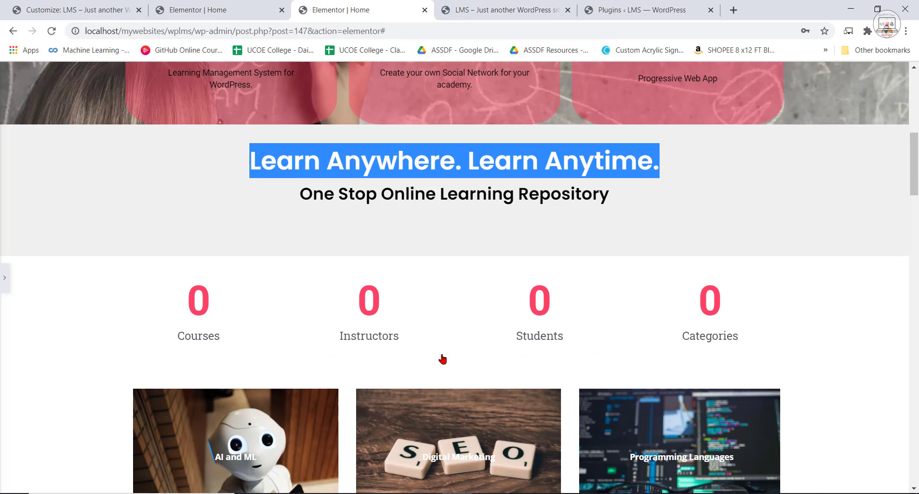
scroll(393, 223, "up", 1)
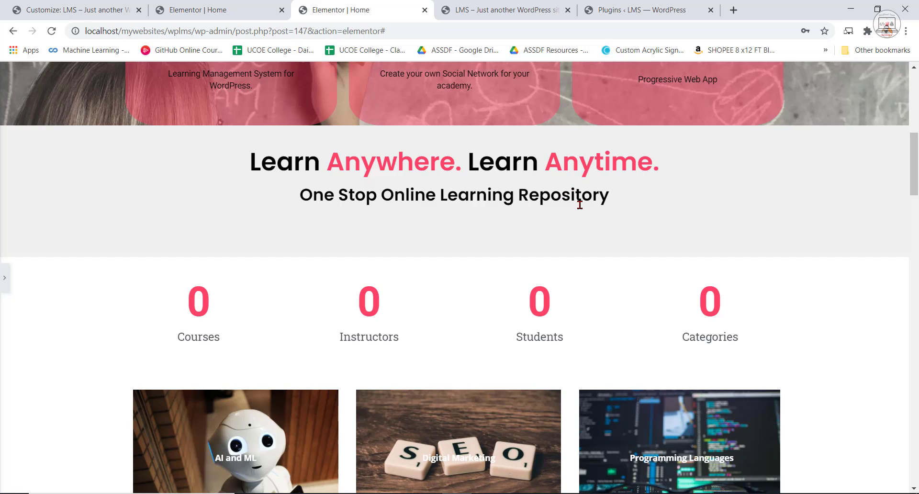
left_click(223, 10)
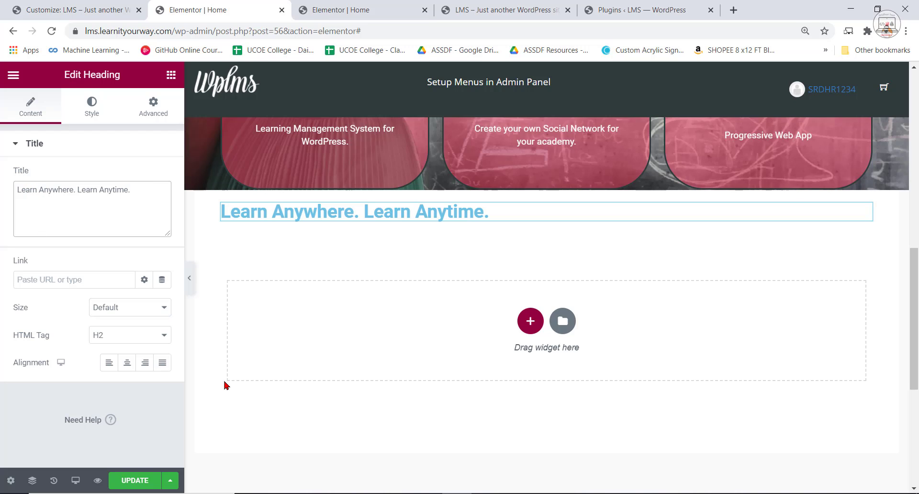
type("<spa")
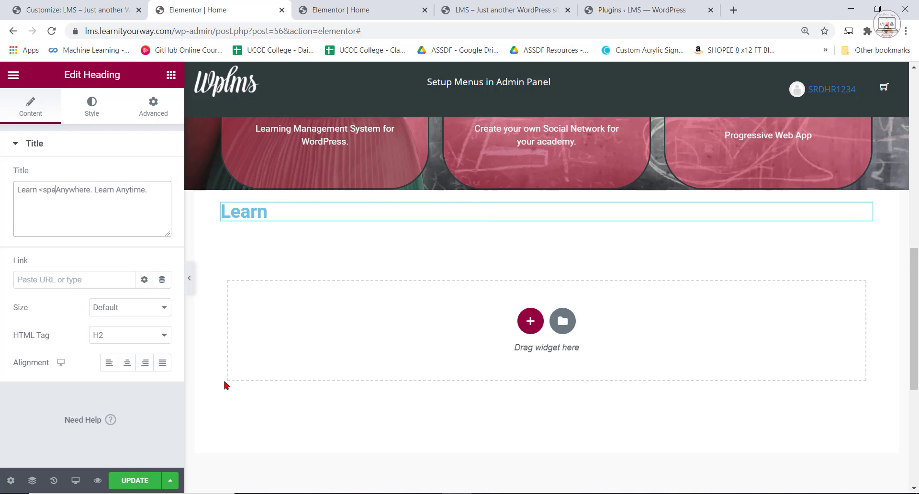
type("n>Anywhere.")
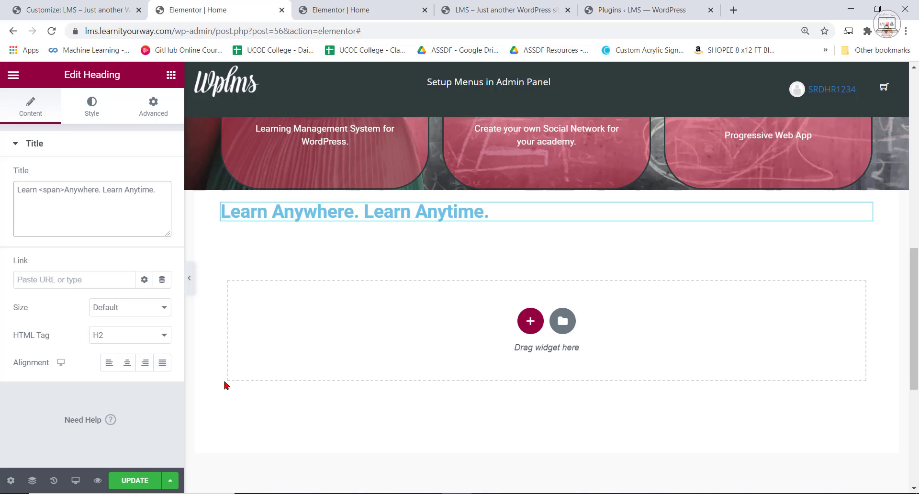
type("</")
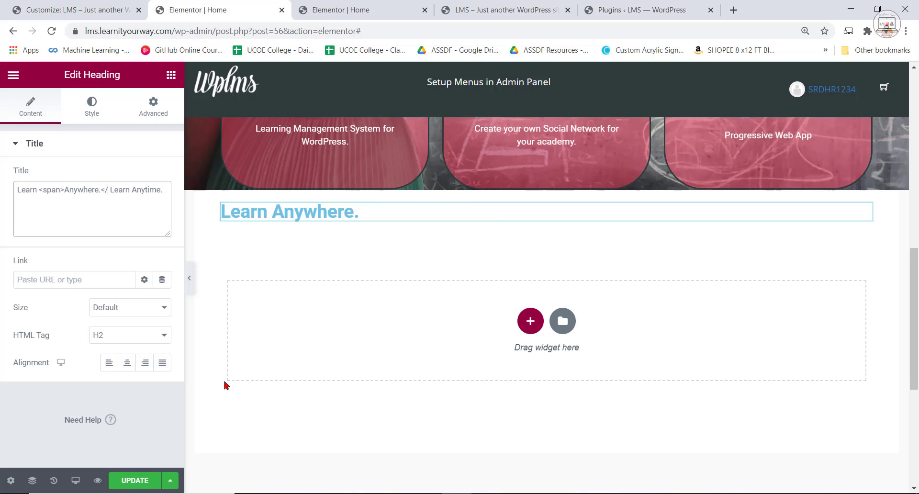
type("span>")
key("ctrl+Right")
key("ctrl+Right")
type("<")
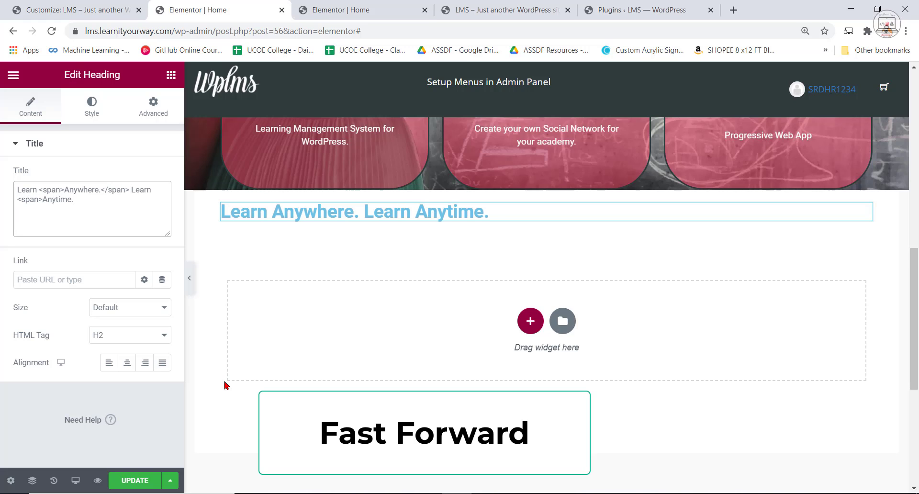
type("span style=")
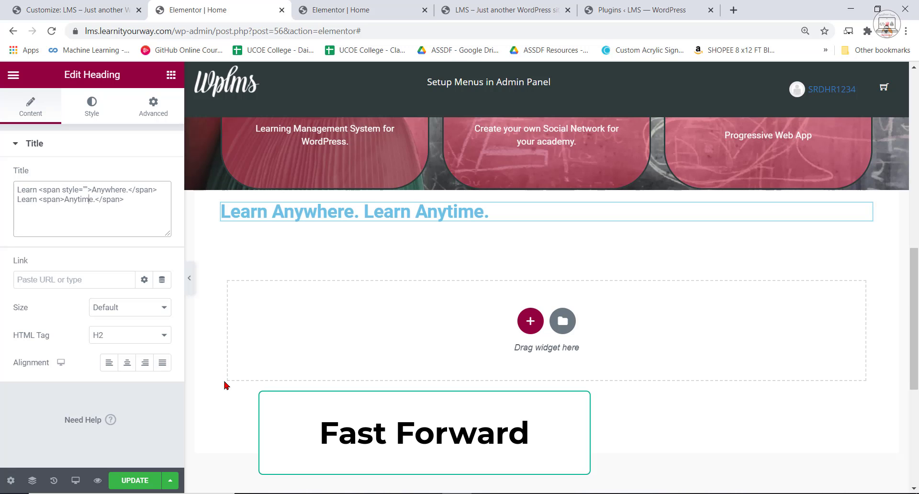
type("\"col\"")
Add the inline style color:#FF4367 to the "Anywhere." span, reusing the colour code from the hero heading's title.
key("Left")
type("col")
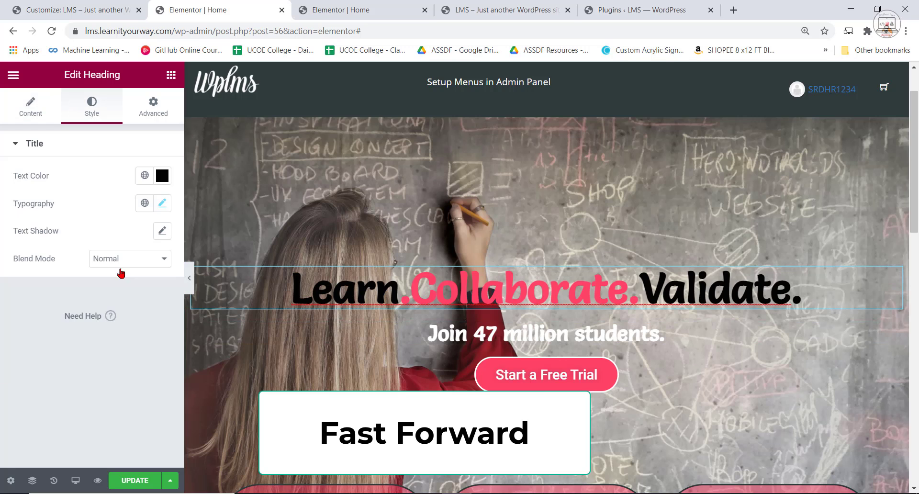
double_click(513, 290)
left_click(31, 107)
double_click(77, 199)
right_click(76, 199)
left_click(111, 245)
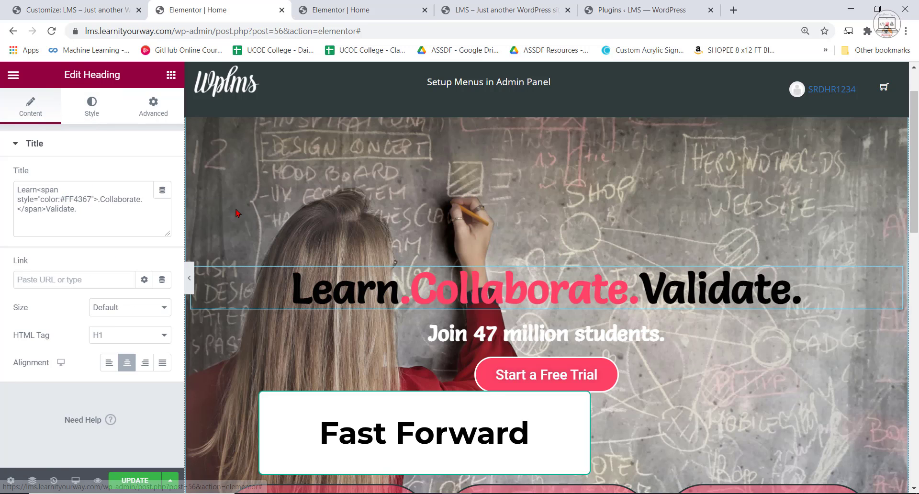
scroll(546, 287, "down", 4)
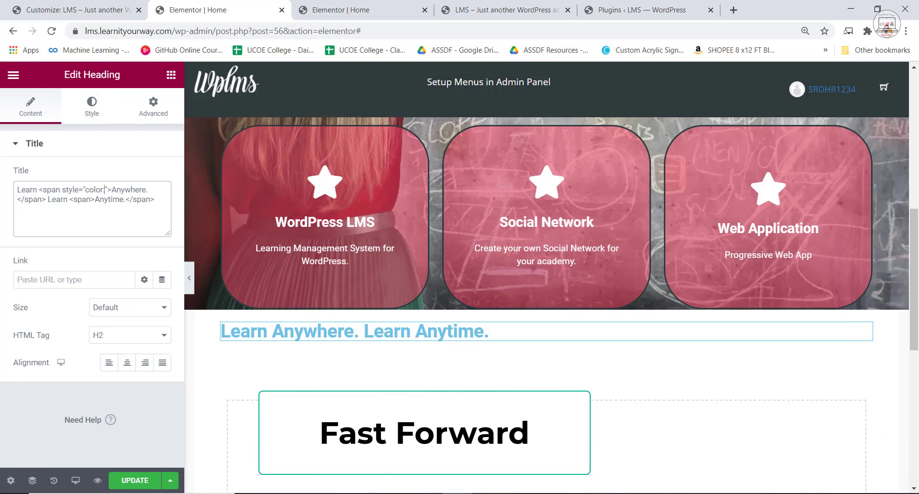
key("ctrl+v")
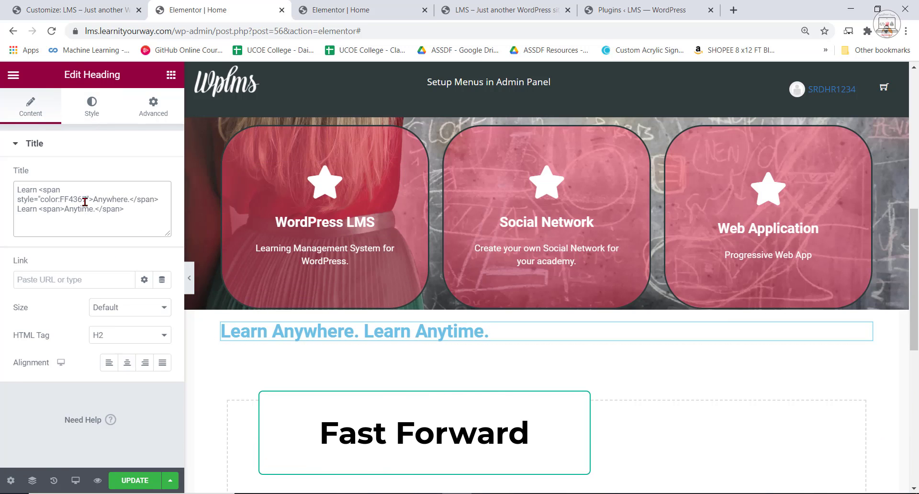
type(":#")
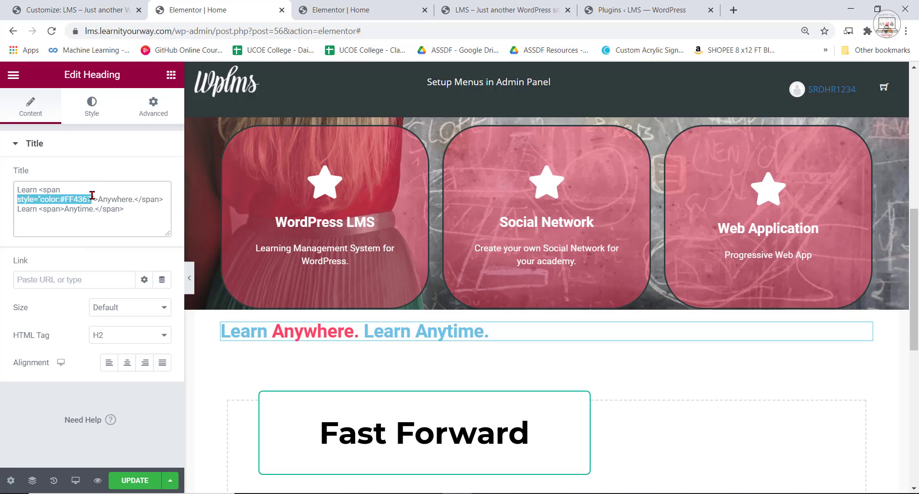
Copy the inline #FF4367 colour style from the "Anywhere." span into the "Anytime." span.
right_click(92, 196)
left_click(103, 250)
left_click(63, 209)
key("ctrl+v")
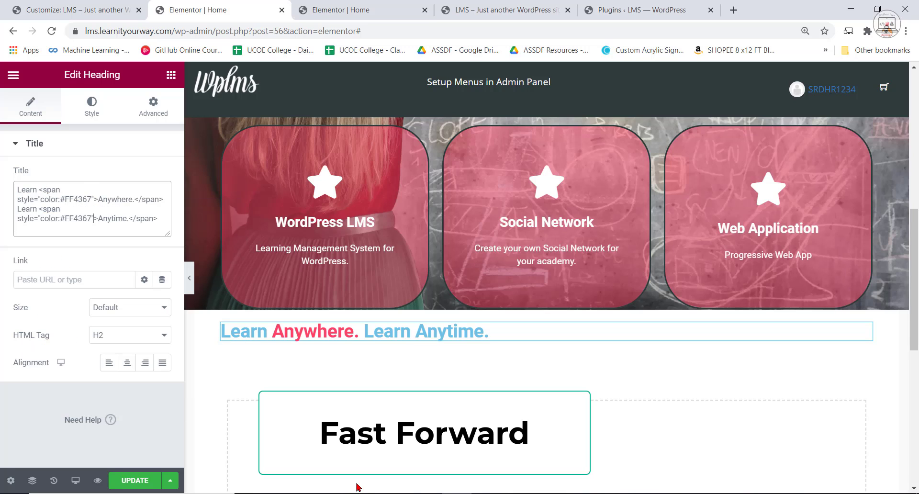
Set the base text colour of the "Learn Anywhere. Learn Anytime." heading to black, #000000.
left_click_drag(267, 332, 222, 334)
left_click(92, 106)
left_click(163, 176)
left_click_drag(174, 240, 359, 378)
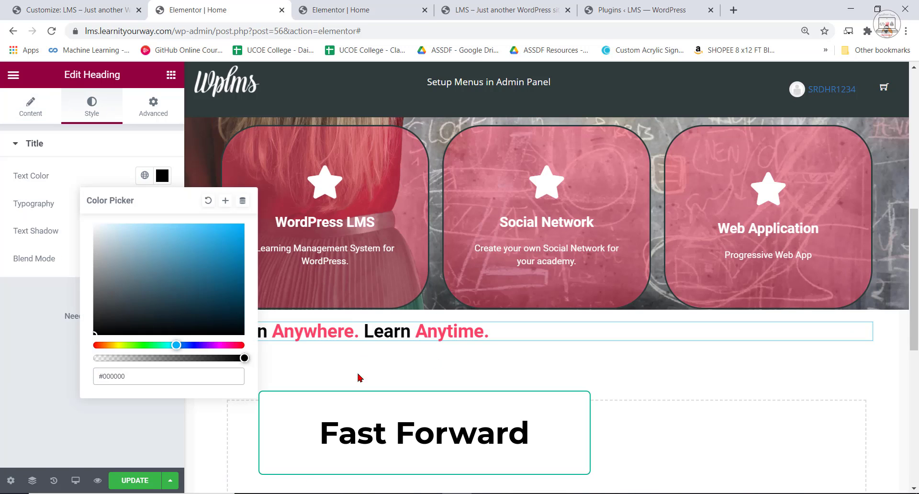
left_click(359, 378)
Set the "Learn Anywhere. Learn Anytime." heading's typography to the Salsa font, 36 px, weight 700.
left_click(162, 204)
left_click(131, 268)
type("salsa")
left_click(102, 318)
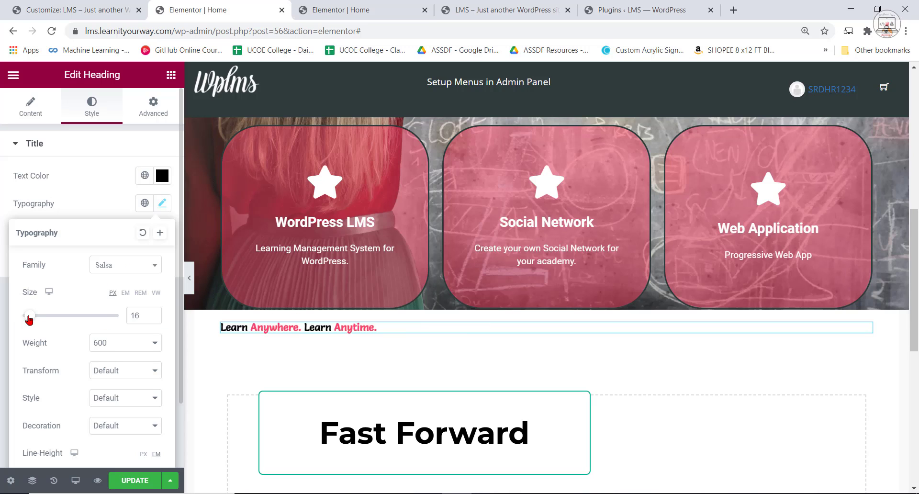
left_click_drag(29, 317, 38, 319)
left_click(125, 343)
left_click(103, 417)
Try other text transform and font style options on the "Learn Anywhere. Learn Anytime." heading.
left_click(126, 371)
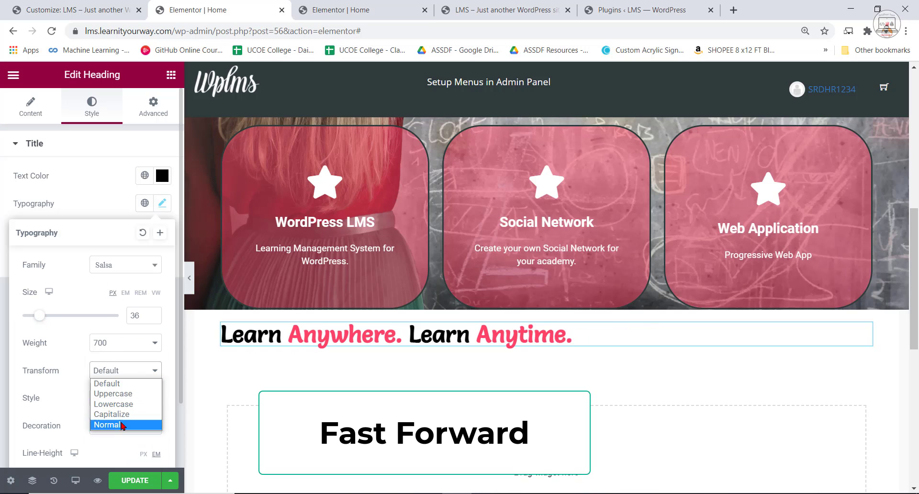
left_click(101, 414)
left_click(125, 398)
left_click(117, 433)
left_click(126, 398)
left_click(105, 412)
left_click(84, 196)
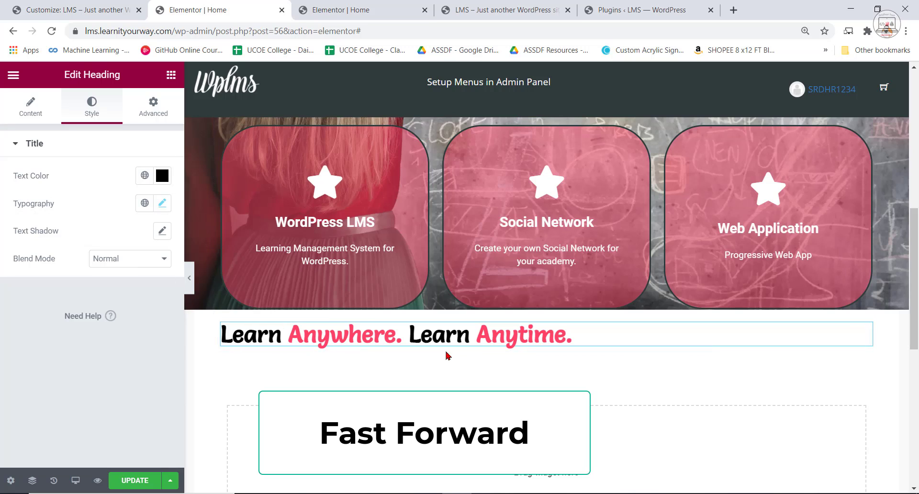
Center the "Learn Anywhere. Learn Anytime." heading to match the reference page.
left_click(340, 10)
left_click(210, 10)
left_click_drag(573, 334, 222, 335)
left_click(29, 104)
left_click(127, 364)
Copy the subheading "One Stop Online Learning Repository" from the reference home page on the localhost site.
left_click(335, 7)
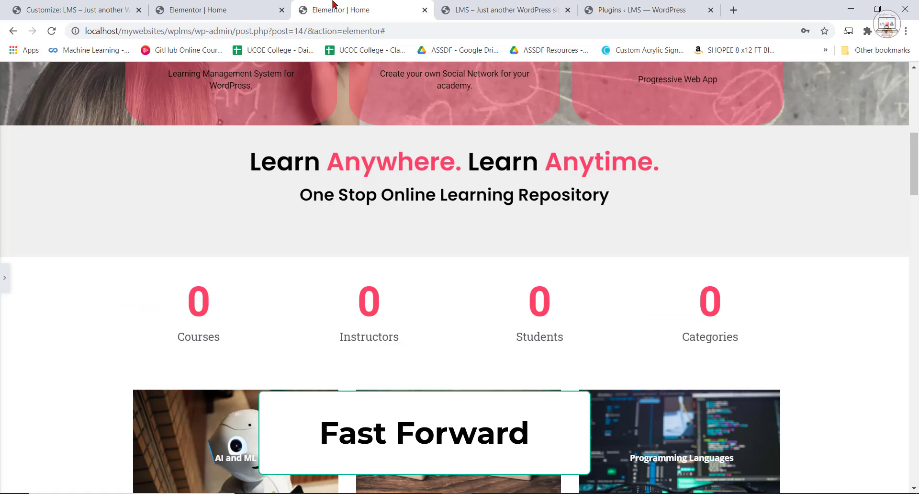
left_click_drag(301, 195, 610, 197)
right_click(506, 204)
left_click(537, 213)
Back on the LMS home page, add a Heading widget directly below the "Learn Anywhere. Learn Anytime." heading.
left_click(211, 10)
left_click(171, 75)
left_click_drag(138, 201, 509, 355)
Change the new heading's title to "One Stop Online Learning Repository Heading Text Here" and center it.
left_click(50, 193)
key("ctrl+v")
left_click_drag(49, 191, 2, 211)
key("Left")
key("BackSpace")
key("BackSpace")
key("BackSpace")
key("BackSpace")
key("BackSpace")
key("BackSpace")
key("BackSpace")
key("BackSpace")
left_click(127, 362)
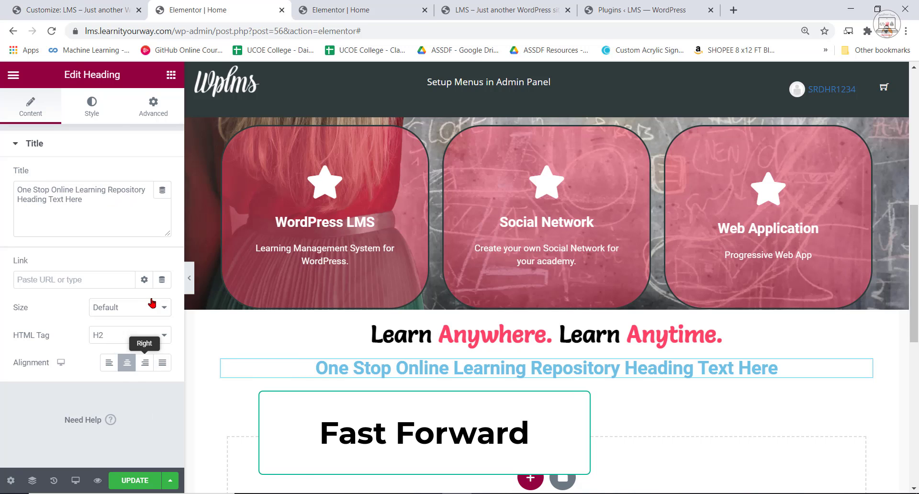
Set the "One Stop Online Learning Repository" heading's text colour to black and its font family to Salsa.
left_click(92, 106)
left_click(162, 176)
left_click(120, 328)
left_click(162, 203)
left_click(126, 265)
type("salsa")
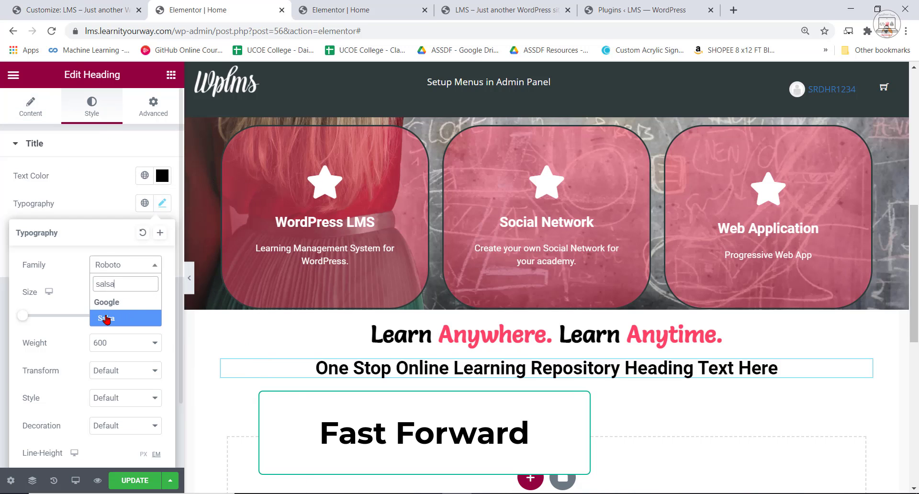
left_click(106, 320)
left_click(162, 203)
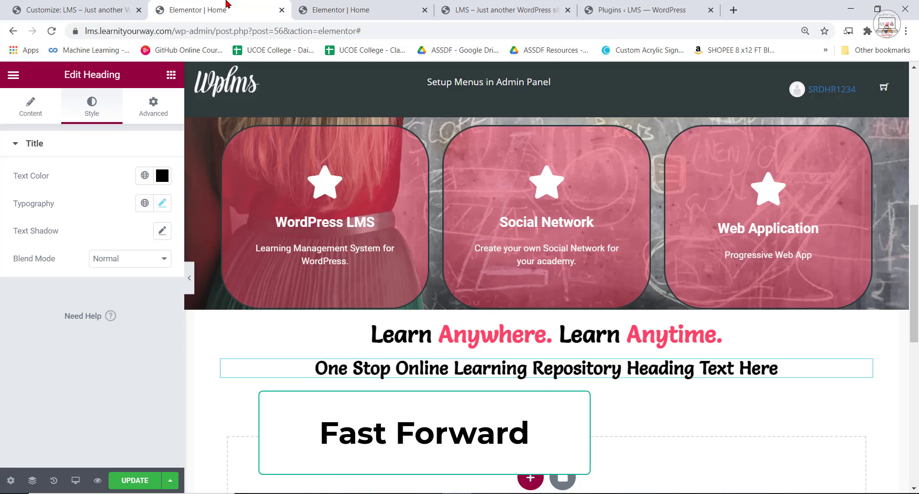
Stretch the section holding both headings to full width and give it a classic background in light pinkish grey, #E1DBDB.
left_click(547, 308)
left_click(154, 339)
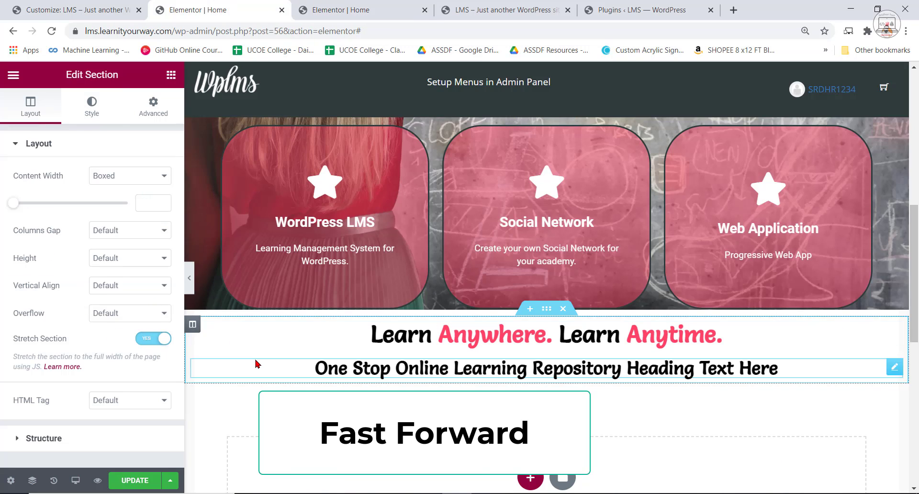
left_click(92, 106)
left_click(109, 203)
left_click(162, 231)
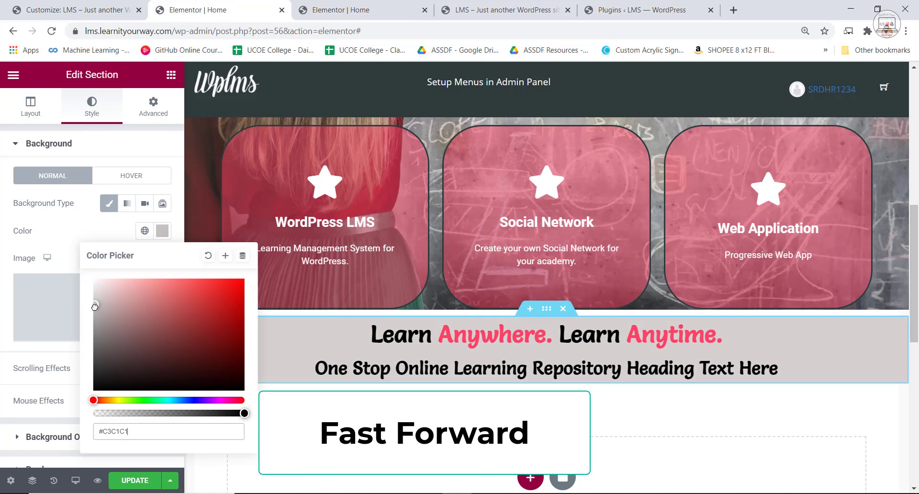
mouse_move(244, 415)
left_mouse_down()
mouse_move(96, 415)
mouse_move(244, 413)
left_mouse_up()
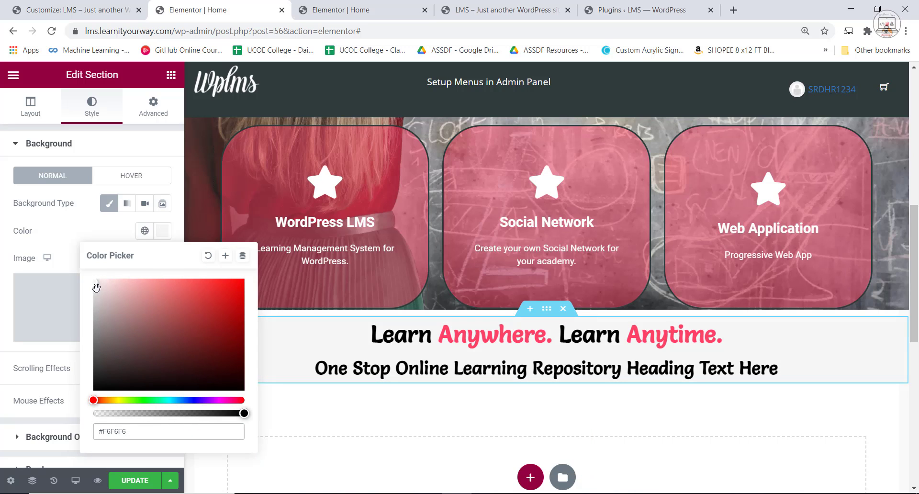
left_click_drag(96, 287, 99, 293)
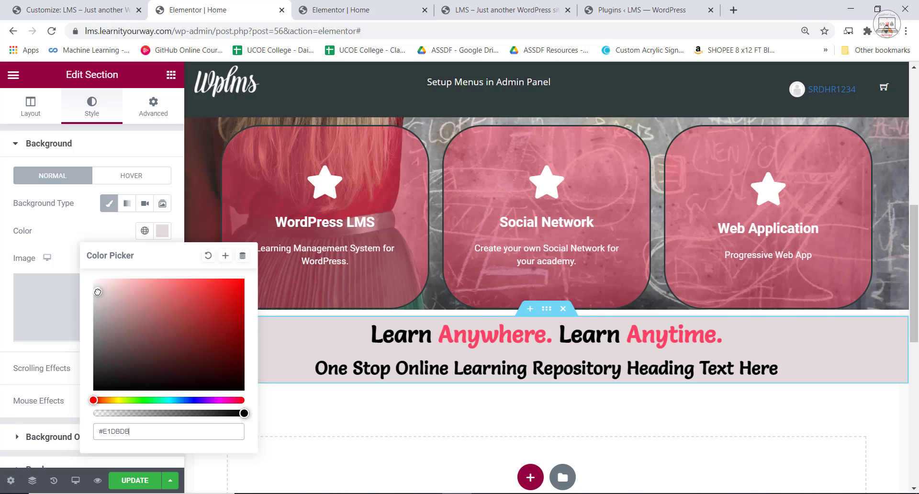
left_click(2, 365)
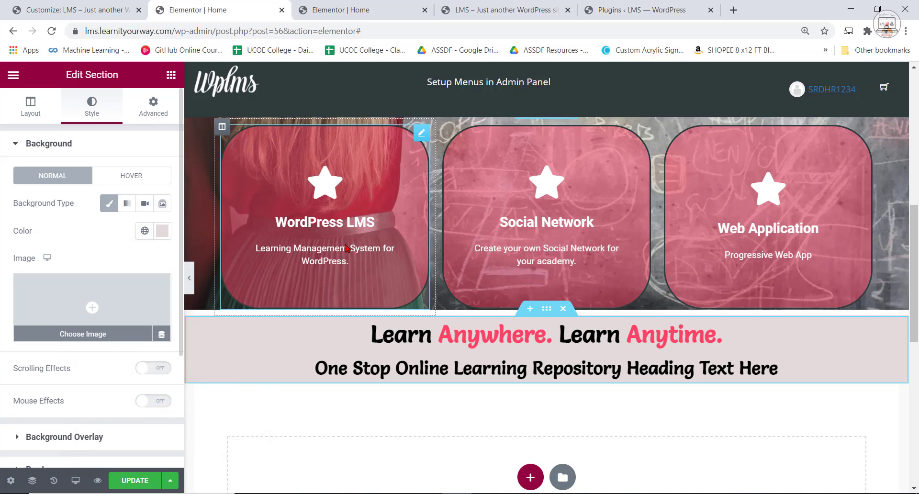
Set the heading section's top and bottom margins to -10 px and its padding to 45 px on all sides.
left_click(153, 108)
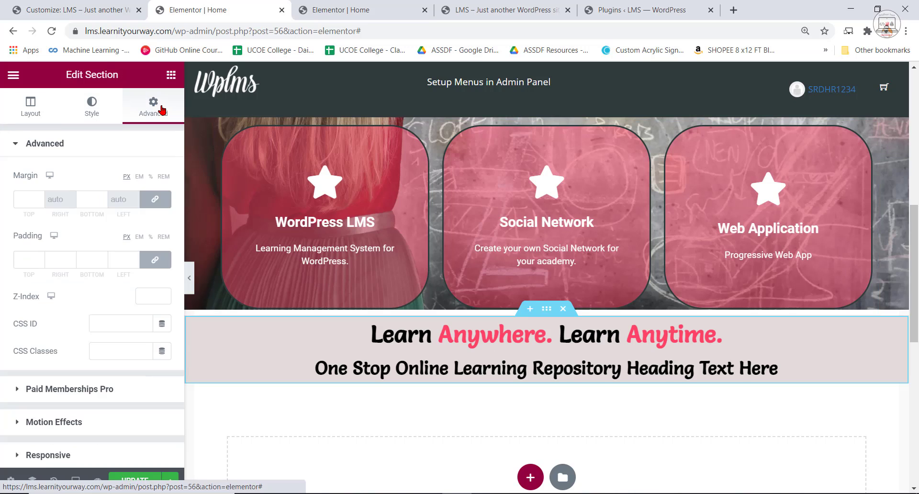
left_click(40, 203)
left_click(40, 202)
left_click(40, 202)
left_click(40, 202)
left_click(40, 202)
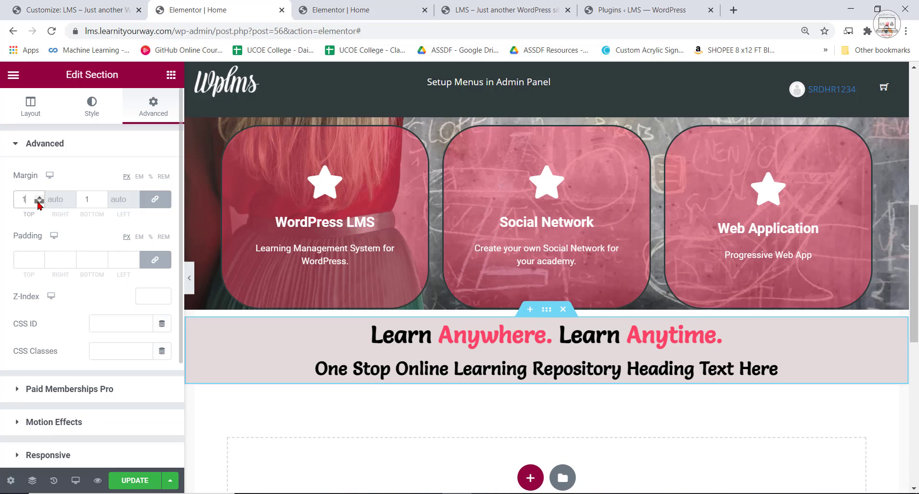
left_click(41, 202)
left_click(40, 202)
left_click(40, 202)
left_click(40, 202)
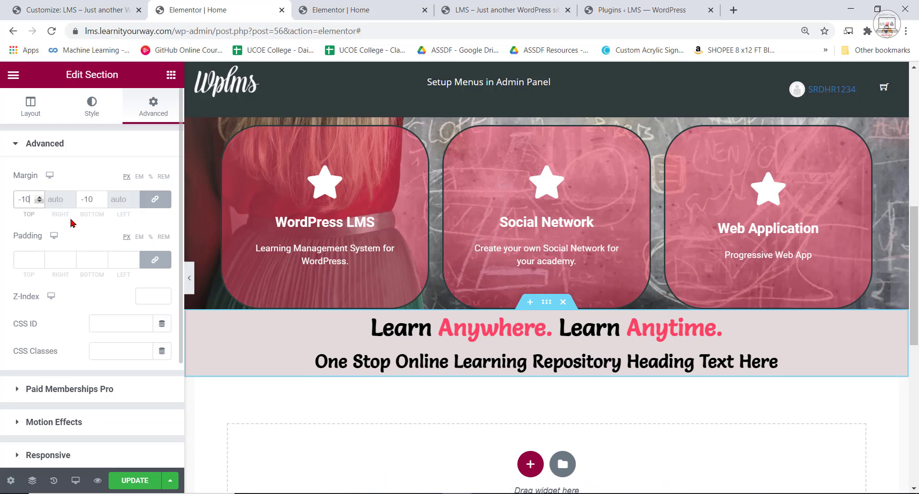
left_click_drag(40, 258, 40, 260)
left_click(40, 262)
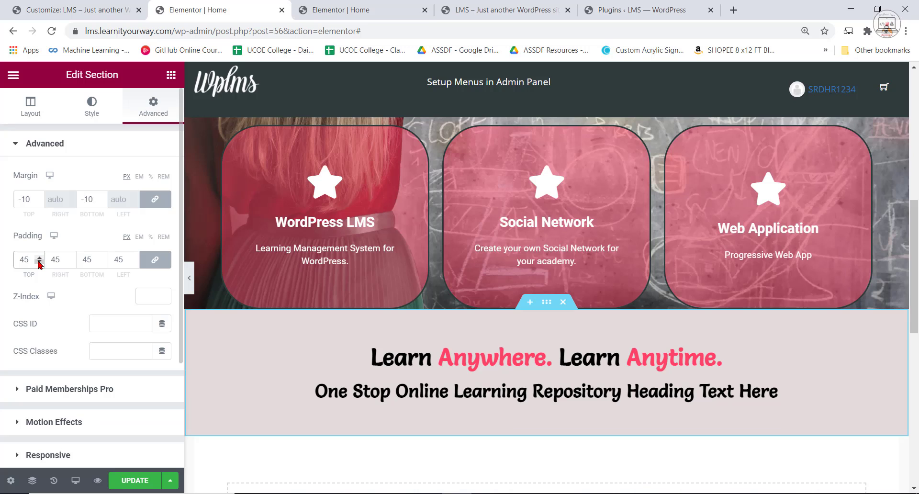
Update the LMS home page and reload its preview to review the hero and flip boxes.
left_click(136, 480)
left_click(341, 10)
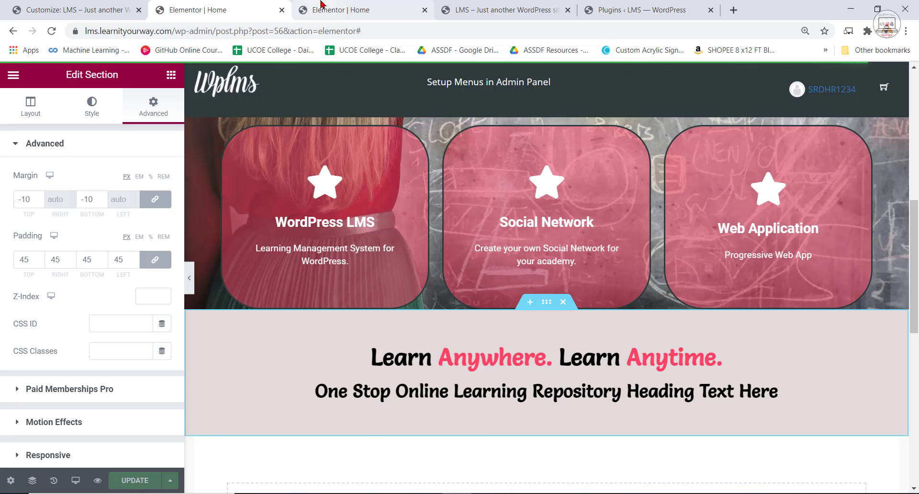
left_click(509, 9)
key("F5")
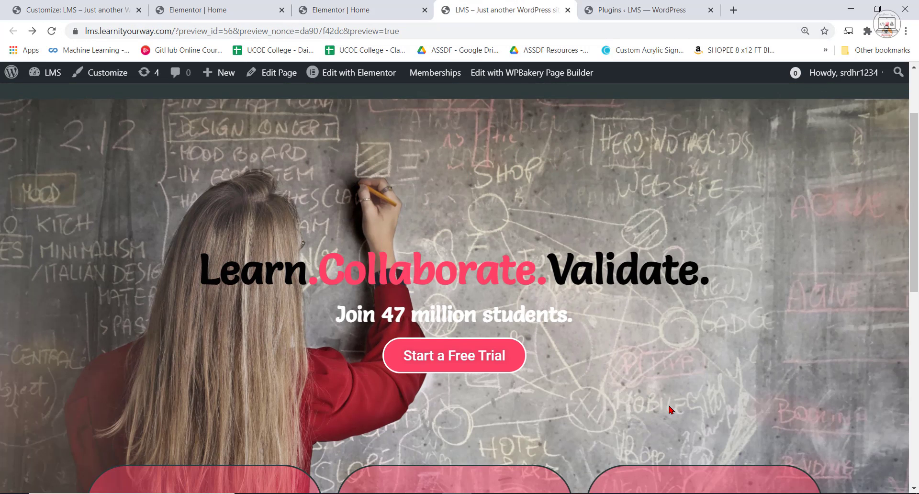
scroll(566, 430, "down", 8)
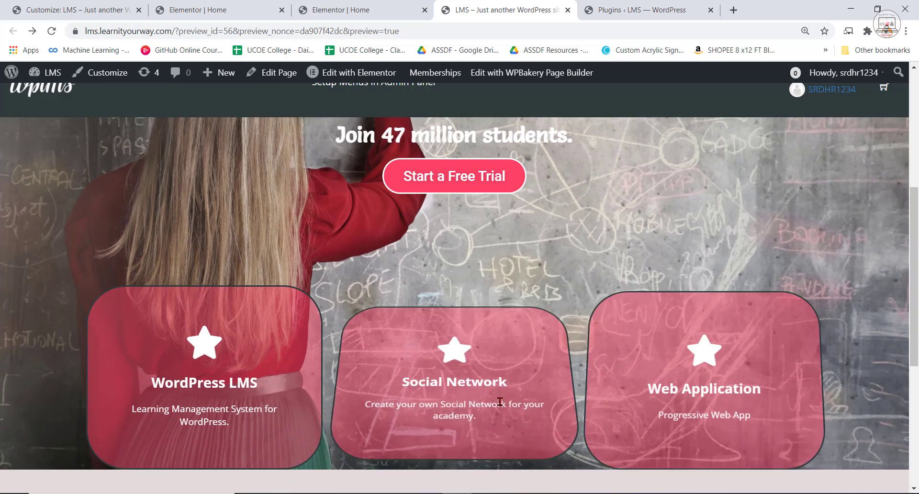
scroll(574, 327, "up", 10)
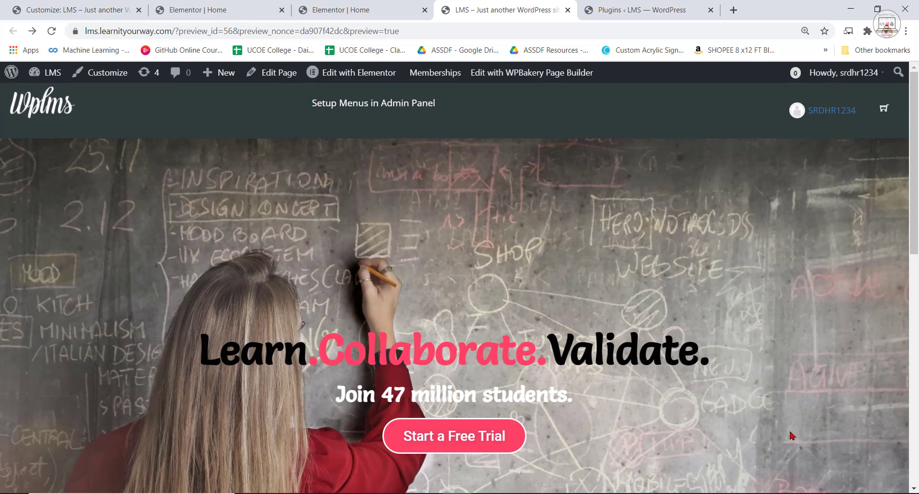
Examine the previewed home page from the hero and flip boxes down to the "Learn Anywhere" heading section.
scroll(795, 431, "down", 3)
scroll(791, 426, "down", 5)
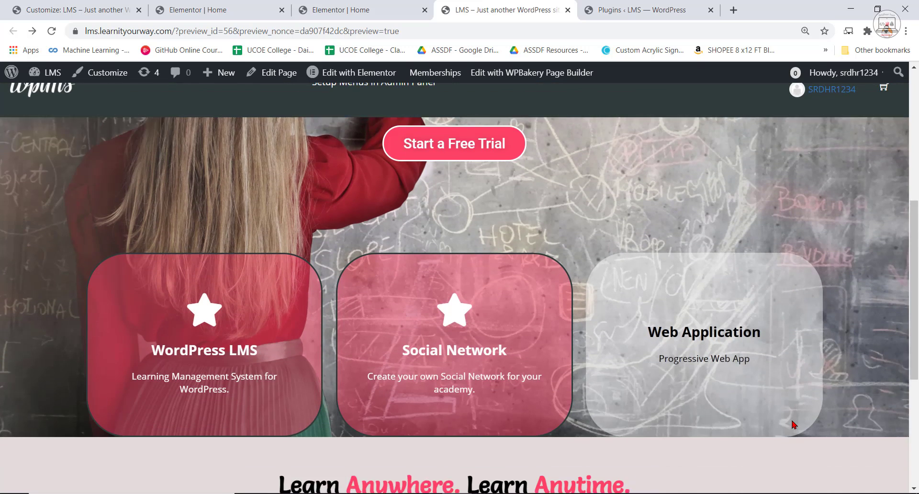
scroll(803, 415, "up", 8)
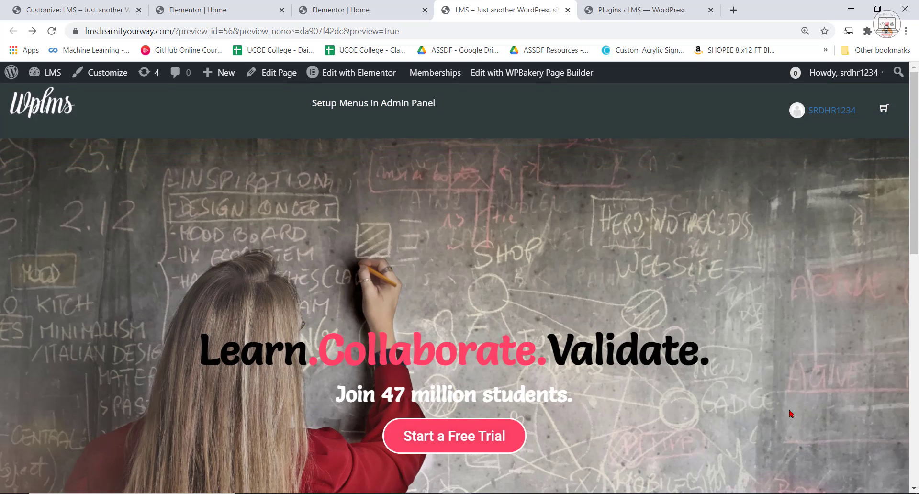
scroll(469, 277, "down", 6)
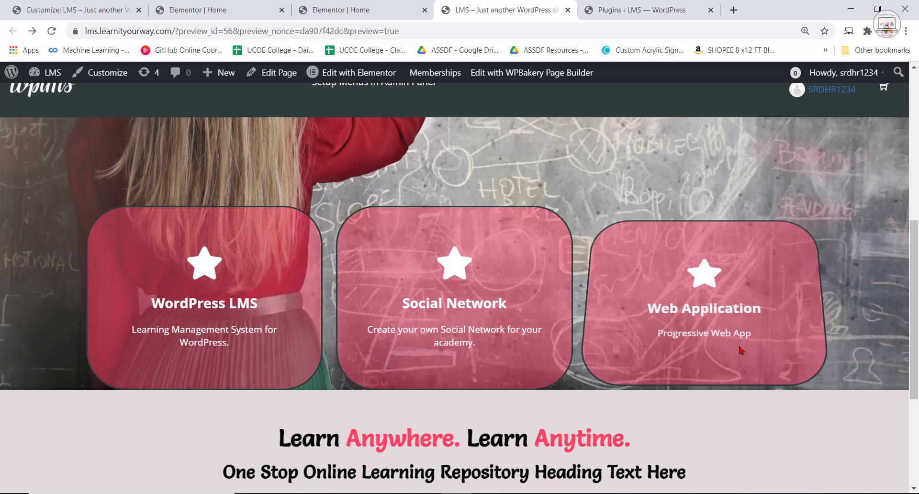
scroll(720, 315, "up", 6)
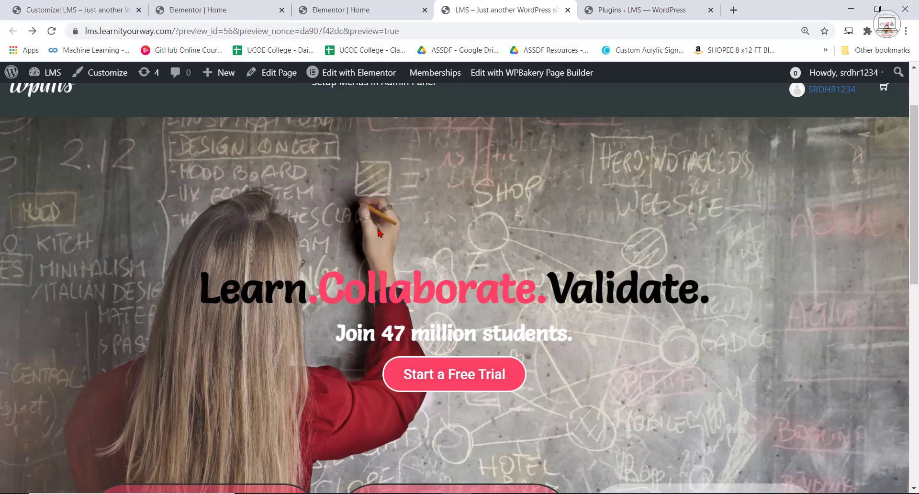
scroll(593, 335, "down", 6)
scroll(544, 312, "up", 5)
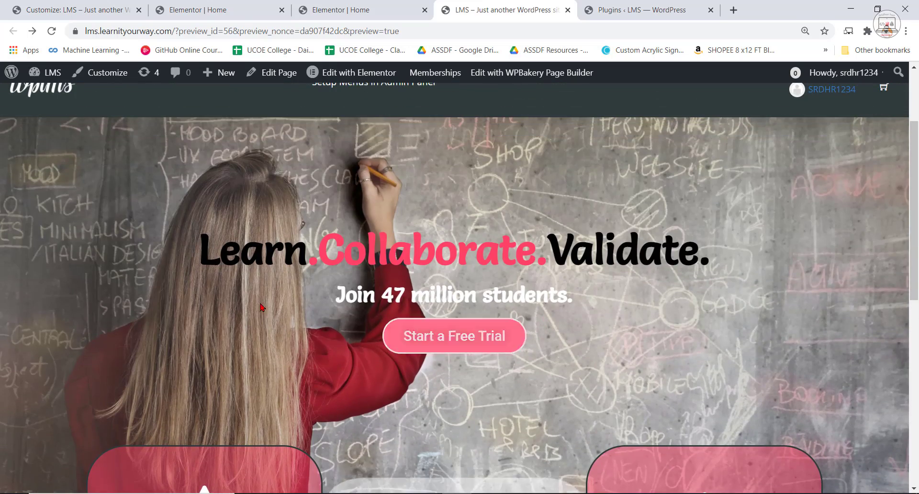
scroll(686, 346, "down", 9)
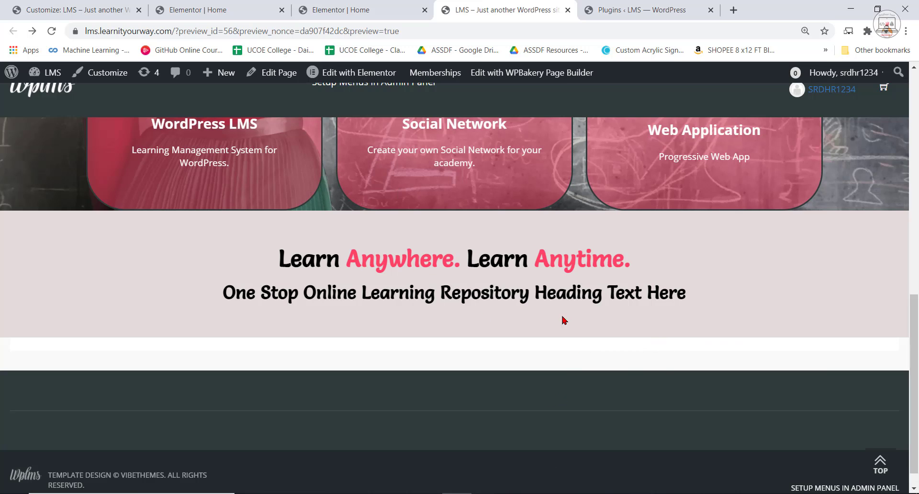
Reload the reference home page and examine its counter row and category image grid below the headings.
left_click(368, 7)
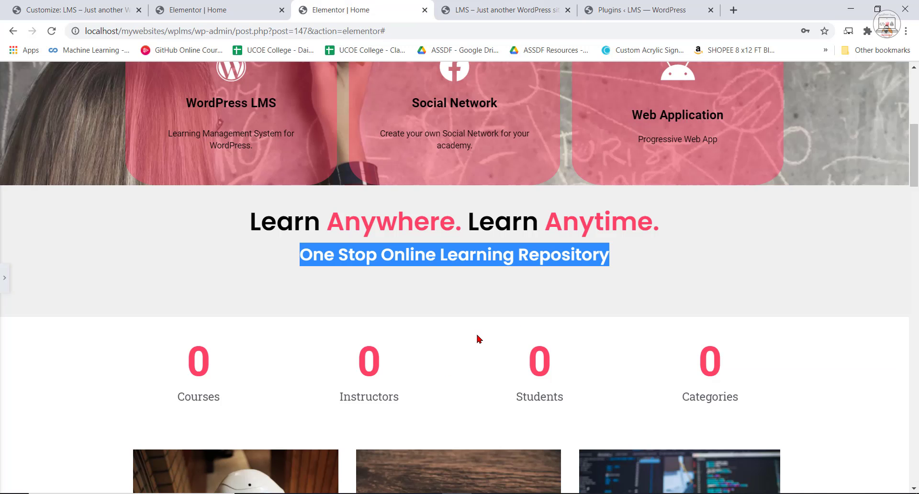
scroll(477, 339, "down", 5)
key("F5")
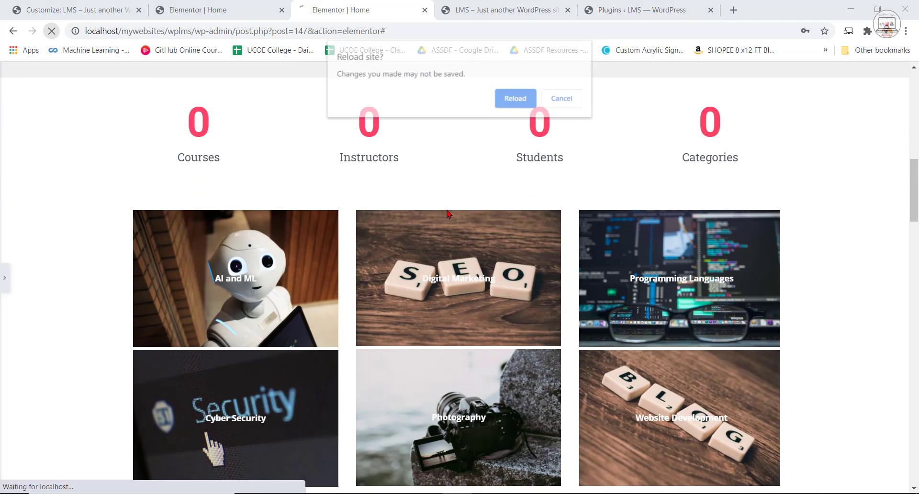
left_click(517, 101)
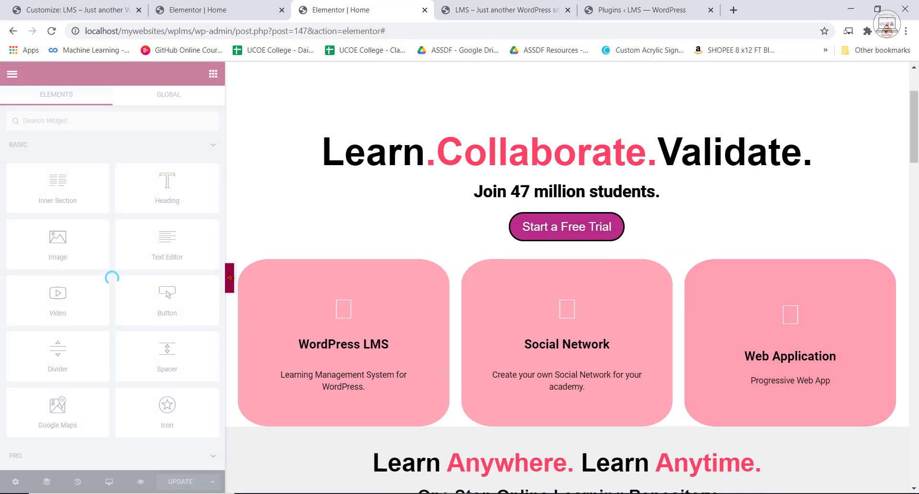
scroll(738, 316, "down", 11)
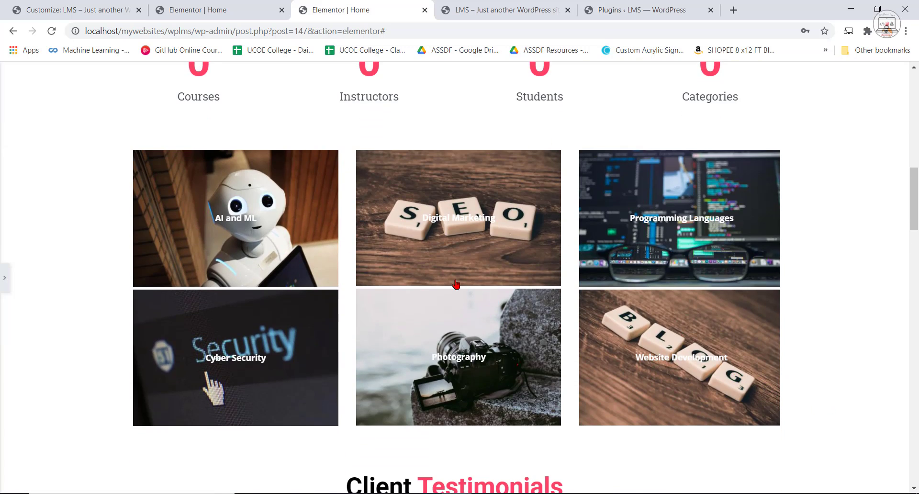
scroll(456, 285, "up", 2)
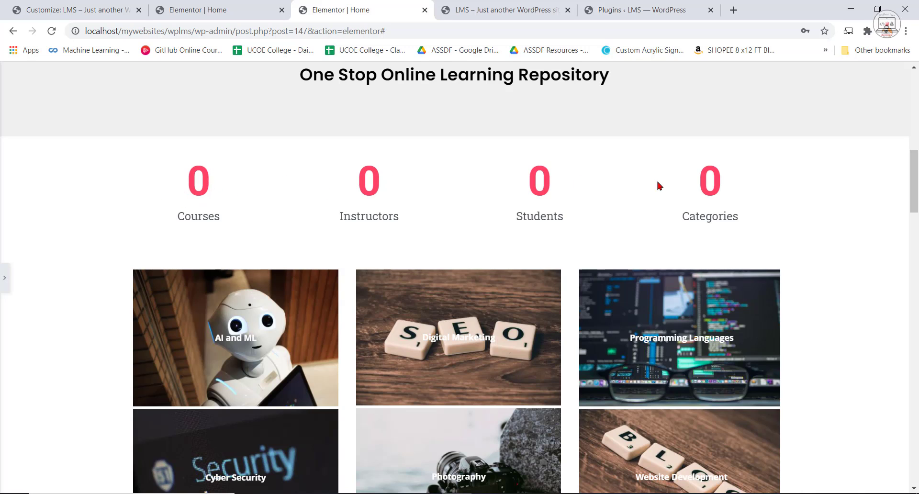
left_click(518, 493)
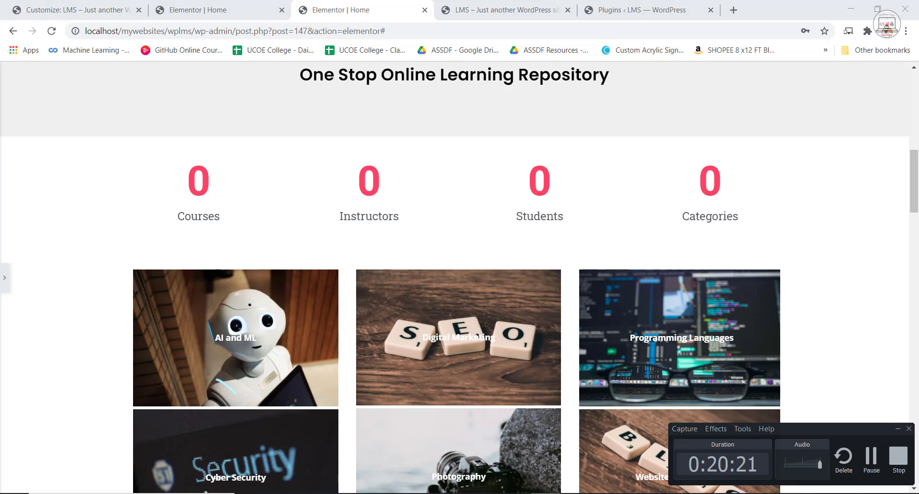
left_click(551, 493)
In the LMS home page editor, add a section with four equal columns below the "Learn Anywhere" heading section.
left_click(186, 7)
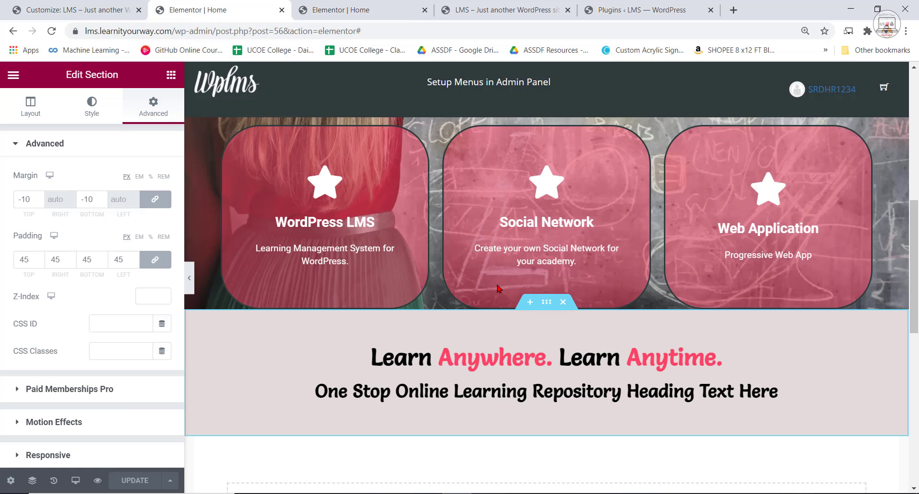
scroll(729, 421, "down", 2)
scroll(693, 310, "down", 2)
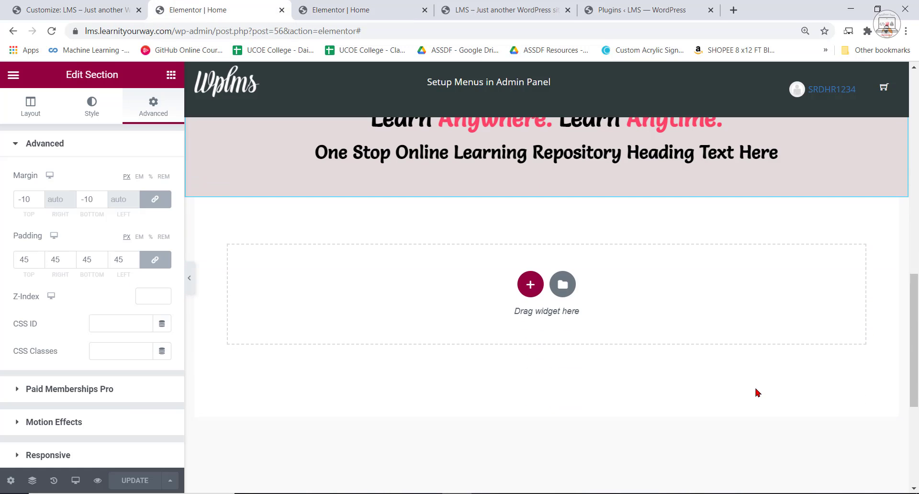
left_click(531, 285)
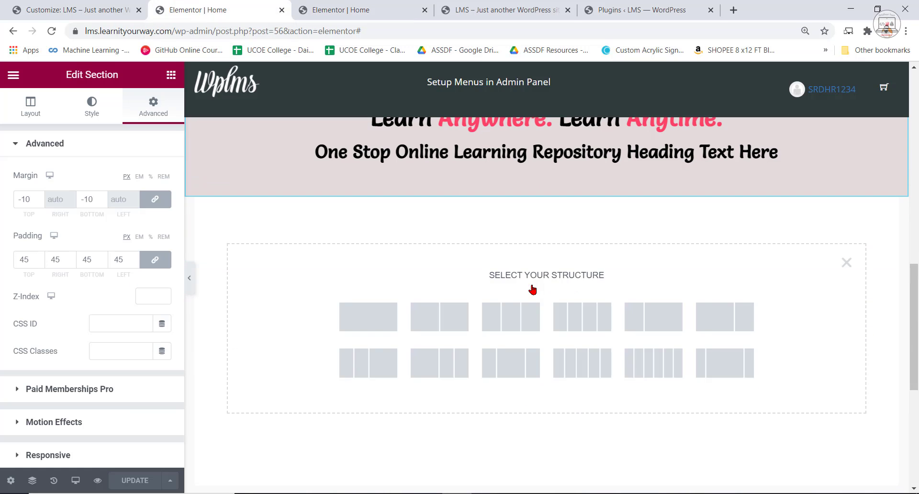
left_click(592, 322)
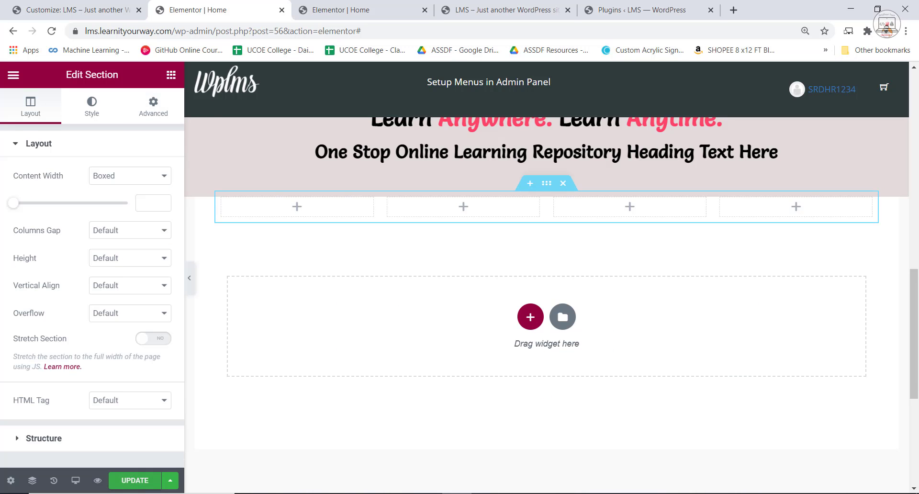
Set the four-column section's top and bottom margins to 10 px and stretch it to full width.
left_click(374, 4)
left_click(211, 8)
left_click(154, 110)
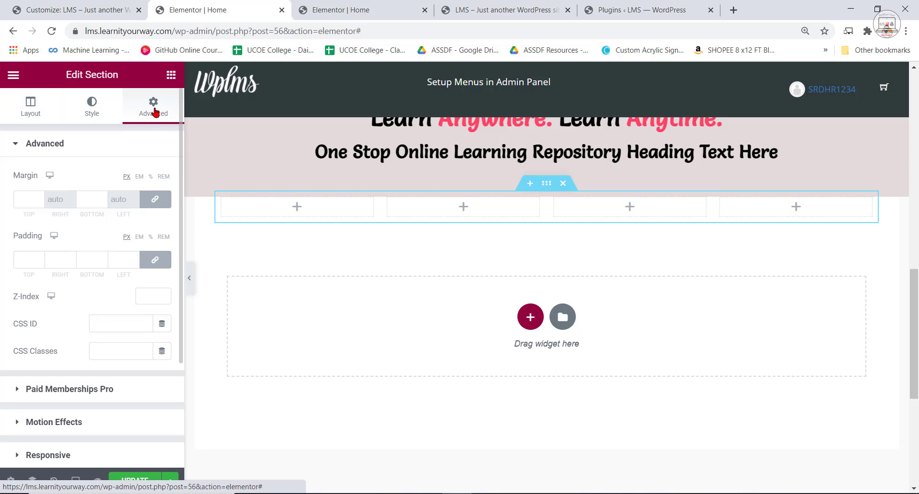
left_click(38, 197)
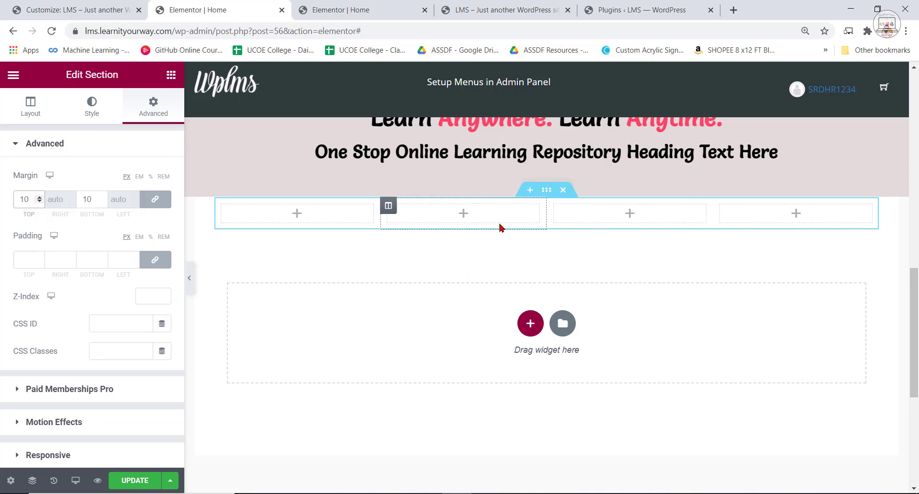
left_click(28, 101)
left_click(151, 339)
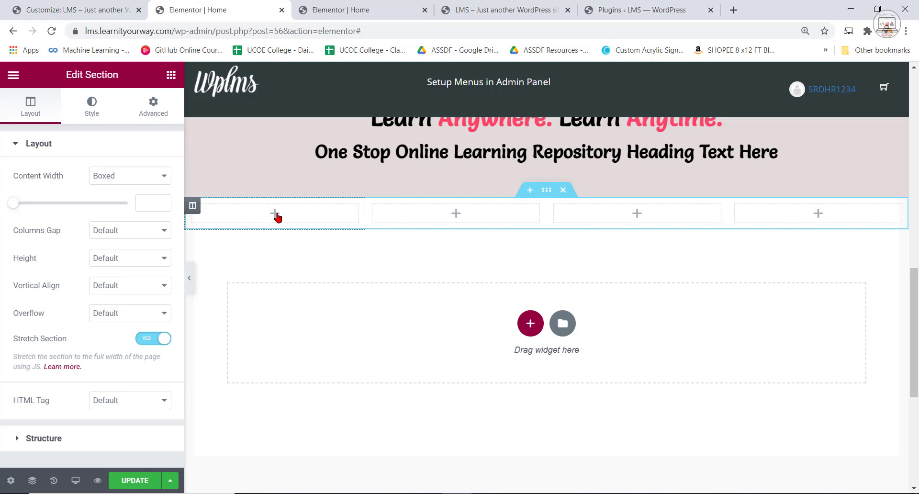
Find the Counter widget and place it in the first column of the four-column section.
left_click(171, 74)
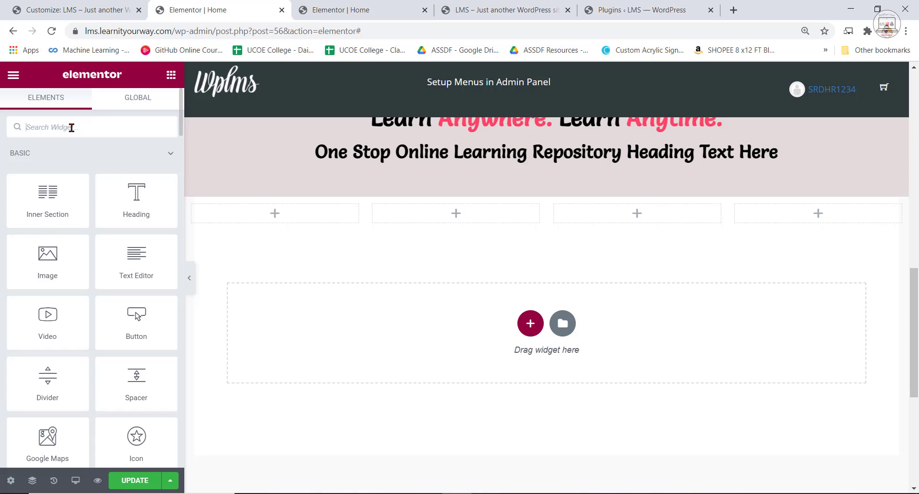
type("counter")
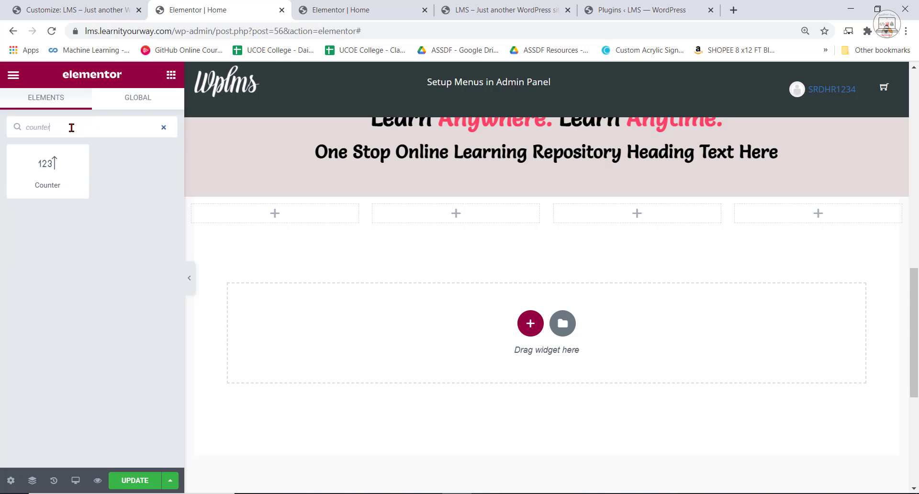
left_click_drag(57, 170, 262, 211)
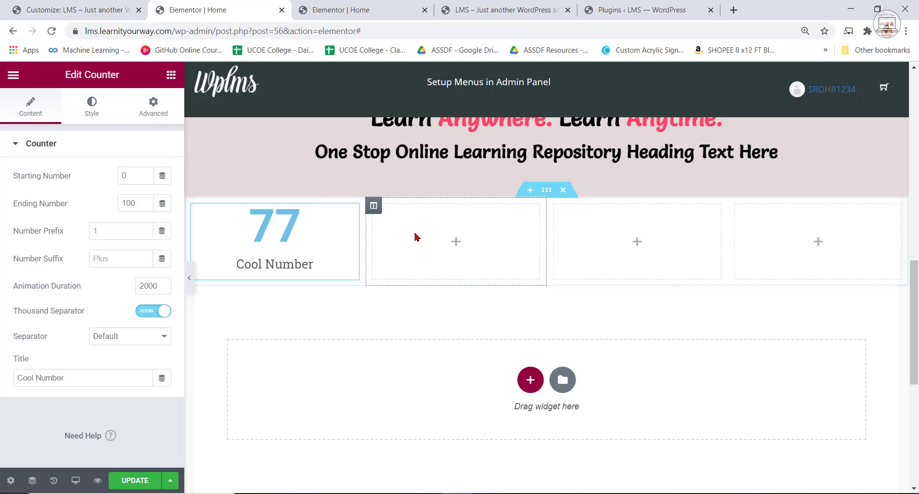
Duplicate the counter three times and move the copies into the second, third and fourth columns.
right_click(266, 231)
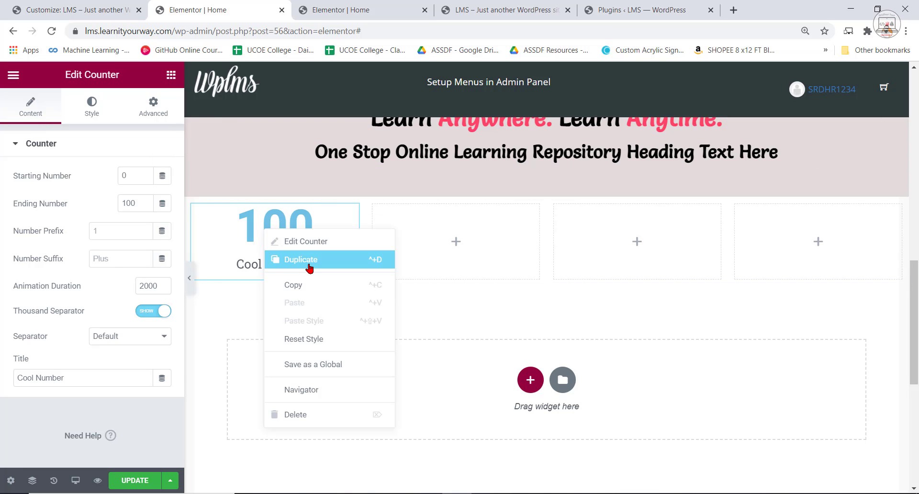
left_click(308, 260)
right_click(304, 244)
left_click(309, 274)
right_click(288, 239)
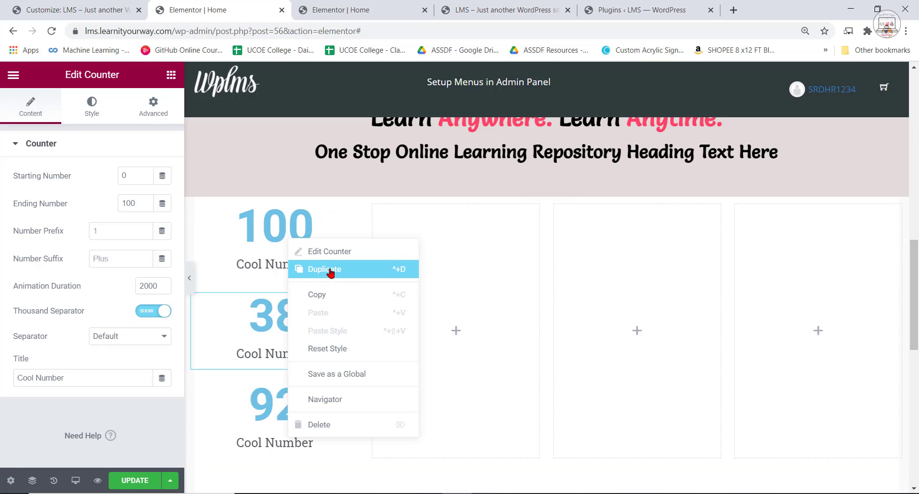
left_click(328, 271)
left_click_drag(260, 314, 642, 268)
left_click_drag(318, 322, 824, 269)
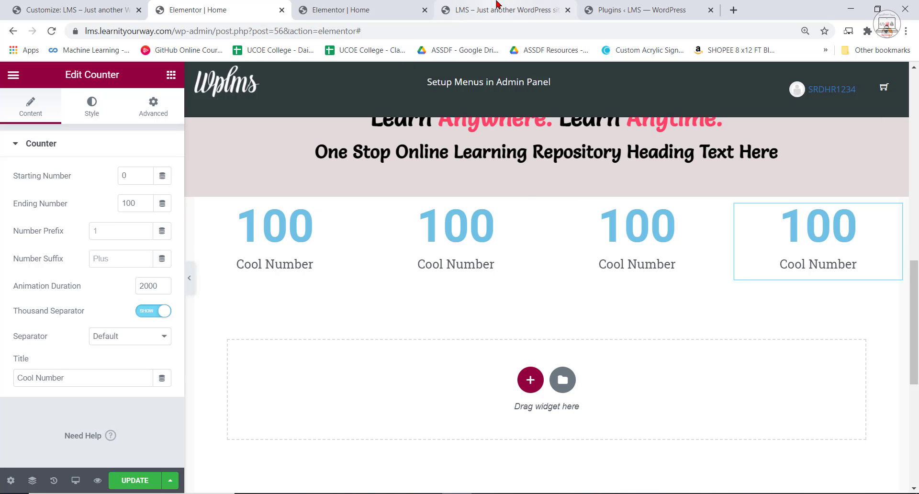
Following the reference page, title the first counter "Courses" and the second counter "Instructors".
left_click(331, 11)
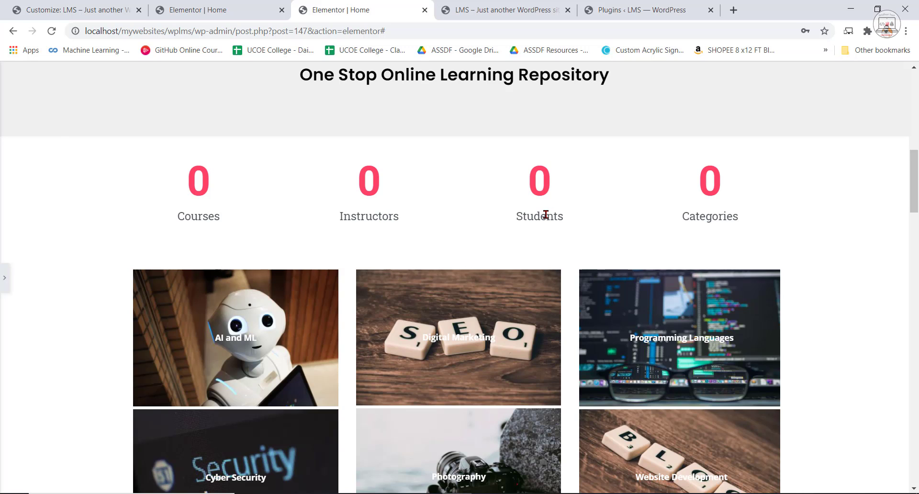
left_click(245, 3)
left_click(304, 258)
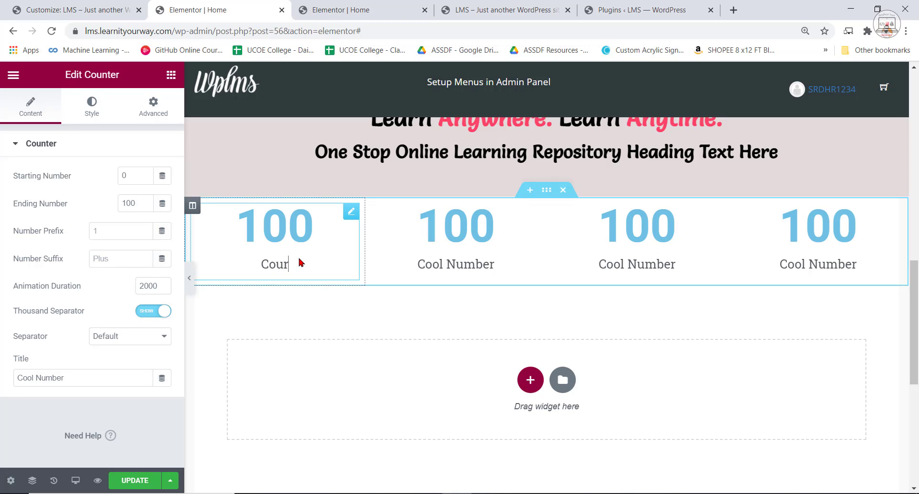
left_click(435, 260)
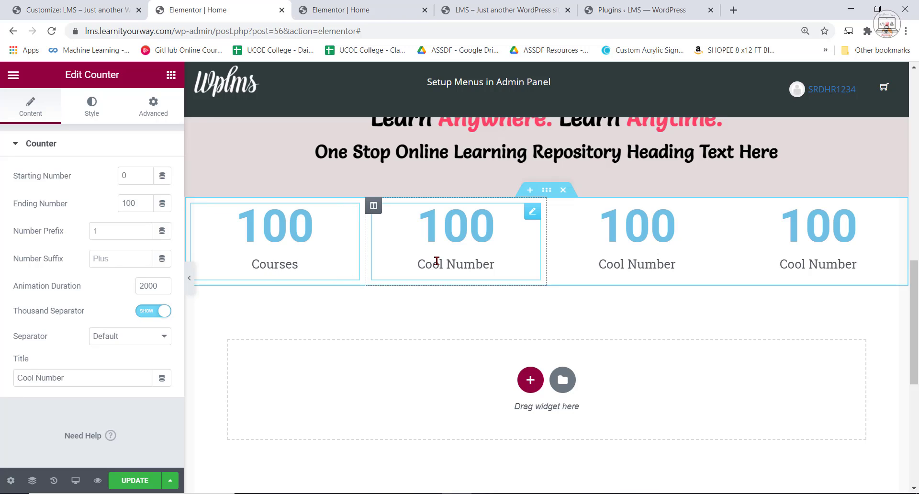
left_click(432, 260)
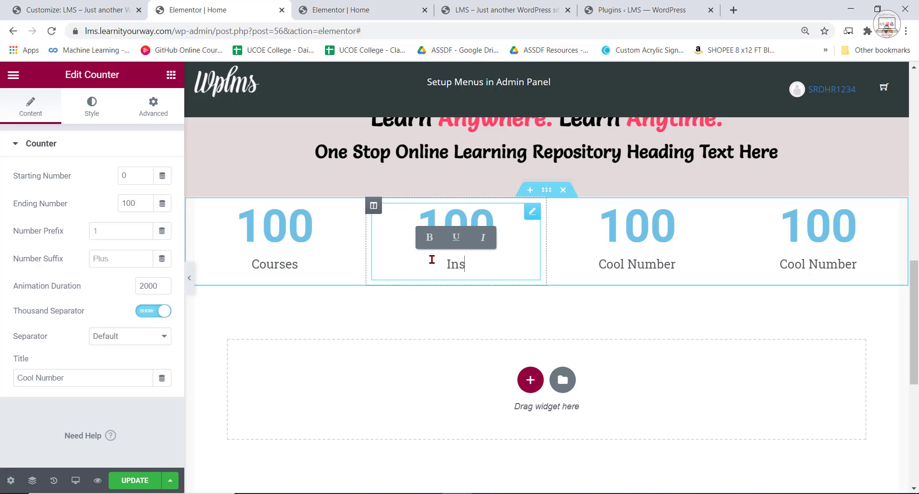
type("Instructors")
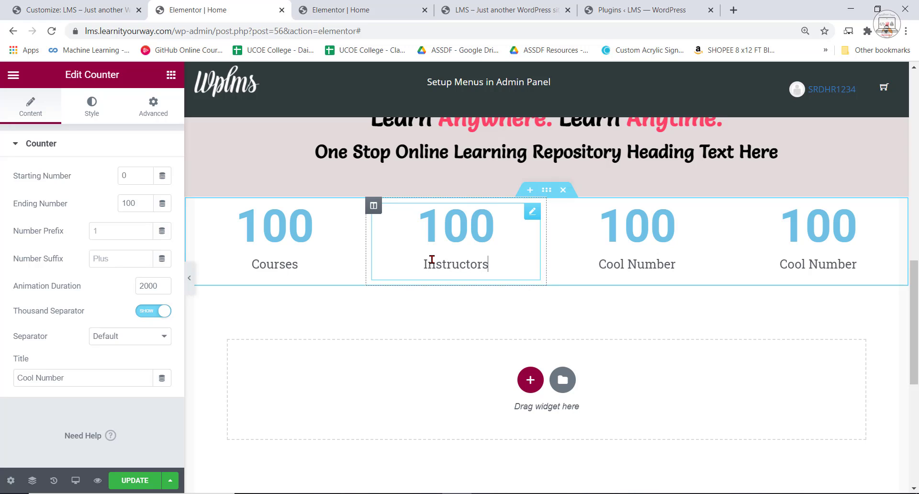
Following the reference page, title the third counter "Students" and the fourth counter "Categories".
left_click(620, 267)
left_click(621, 269)
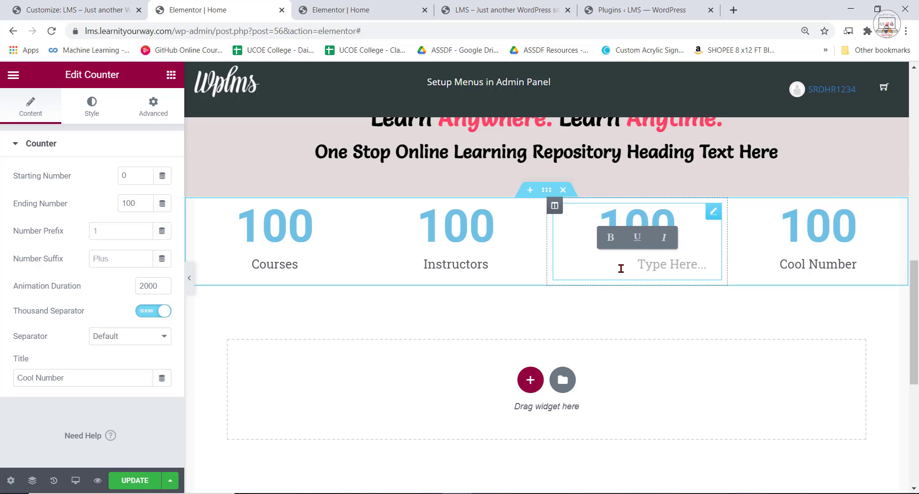
left_click(354, 9)
left_click(216, 10)
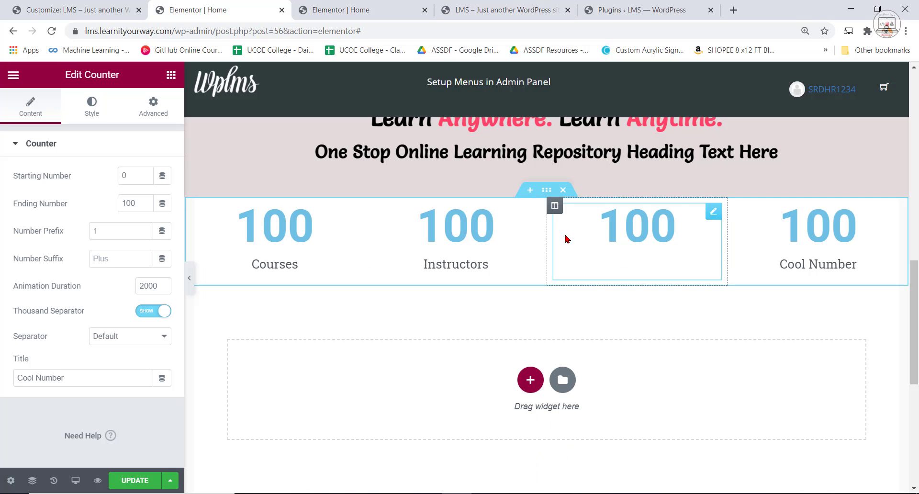
left_click(642, 265)
left_click(815, 270)
left_click(814, 266)
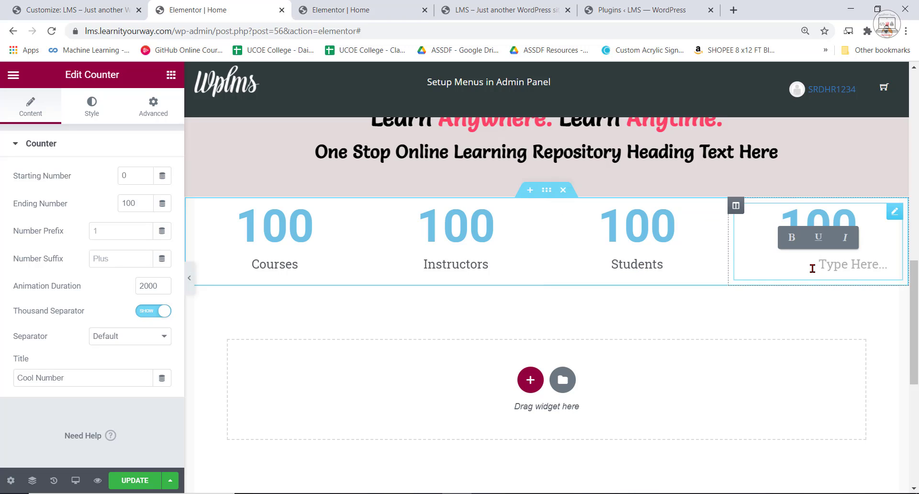
type("Categories")
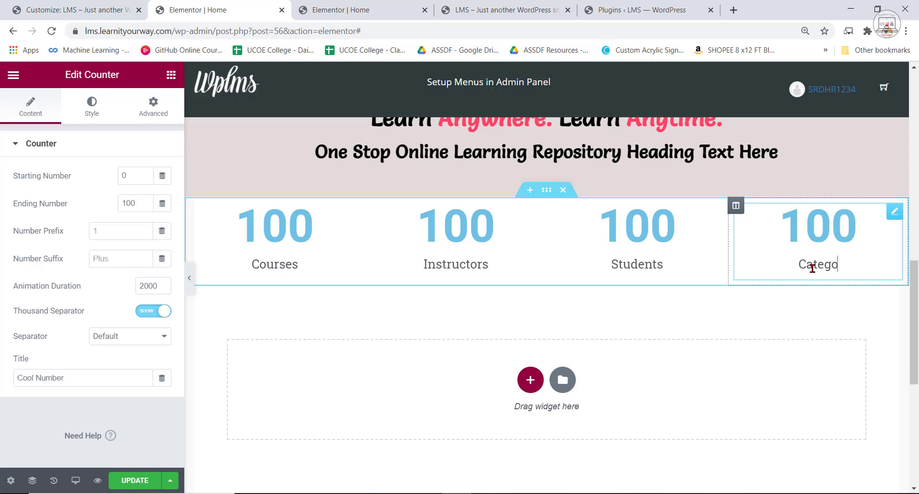
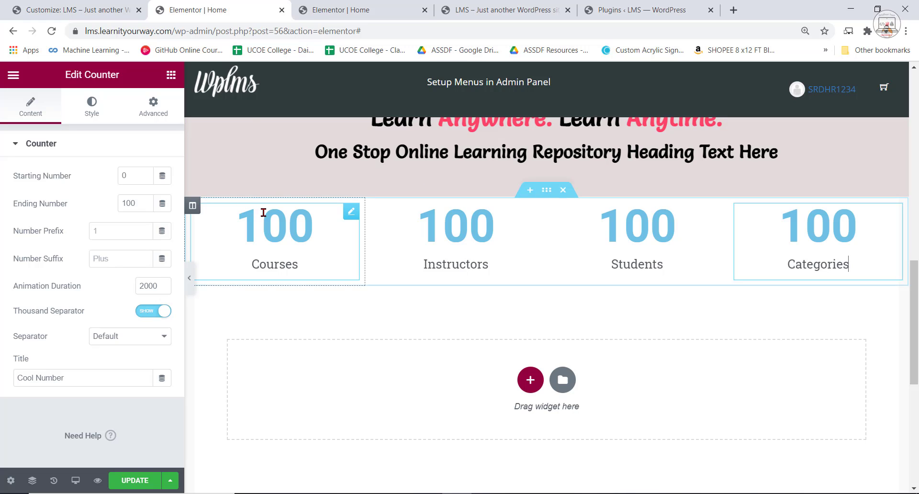
Set the first counter's ending number to 120 and its title to "Courses".
left_click(320, 234)
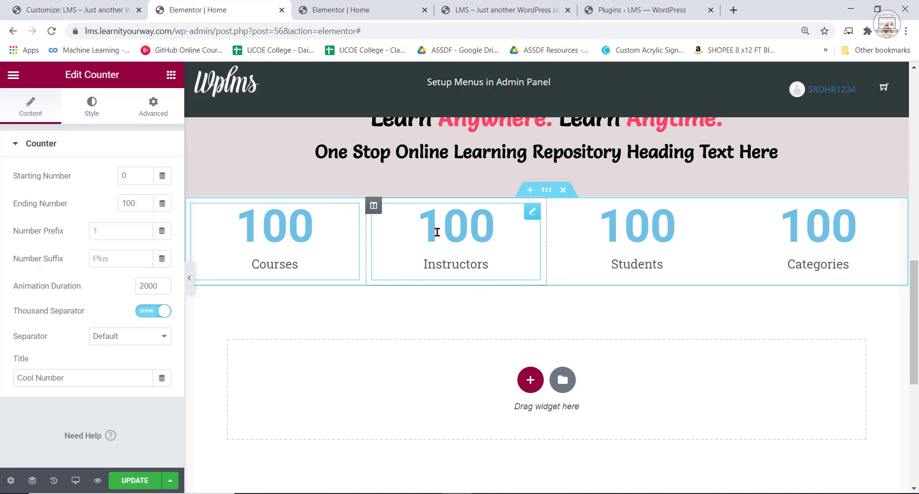
left_click(145, 206)
left_click_drag(134, 206, 113, 206)
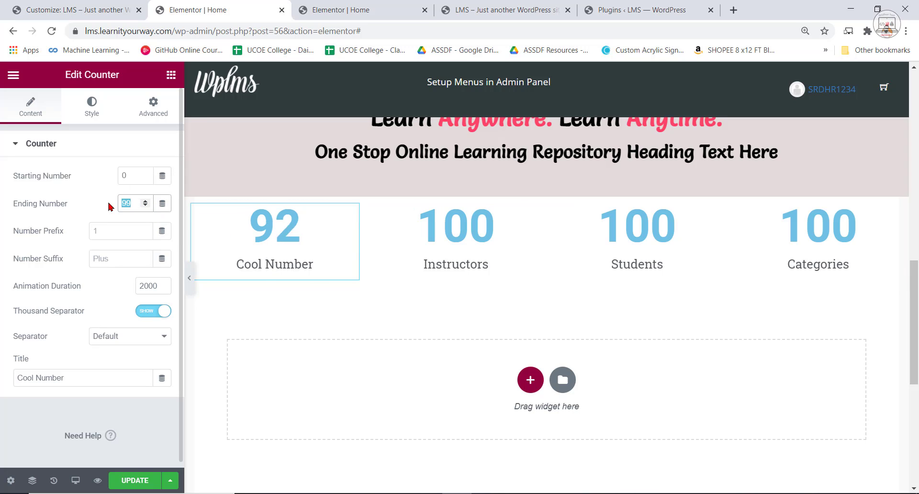
double_click(302, 265)
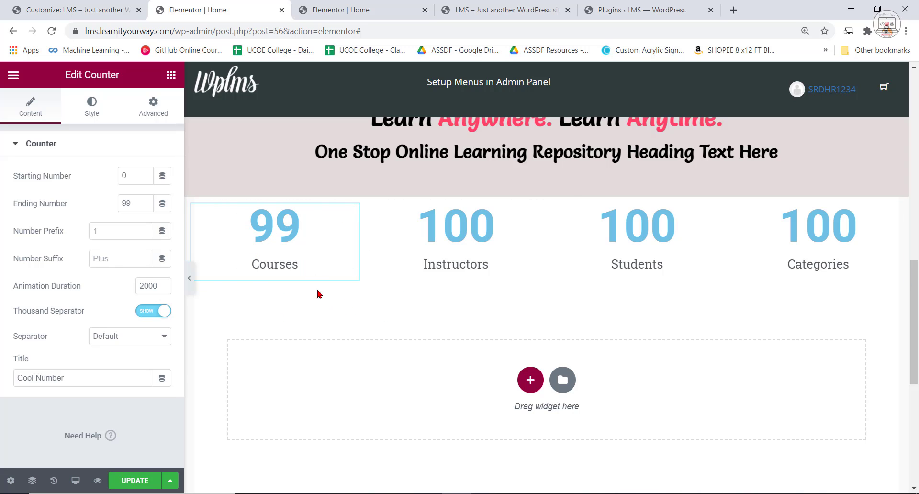
double_click(132, 203)
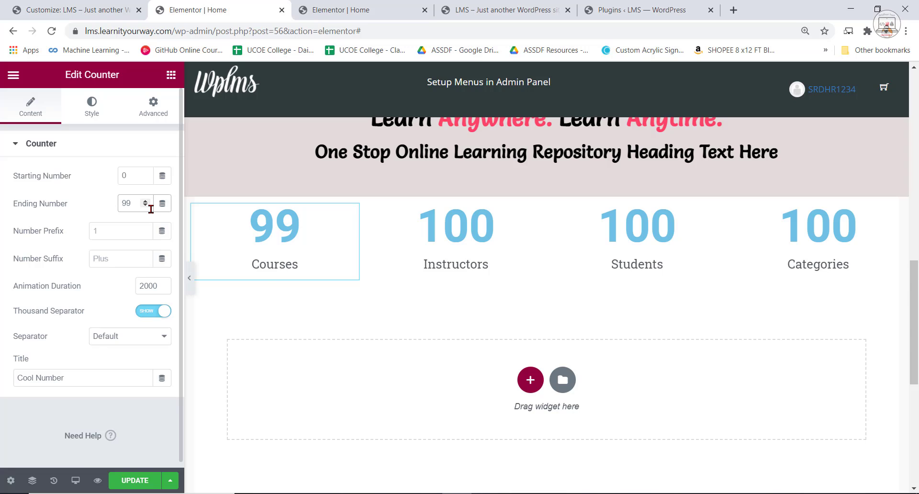
key("BackSpace")
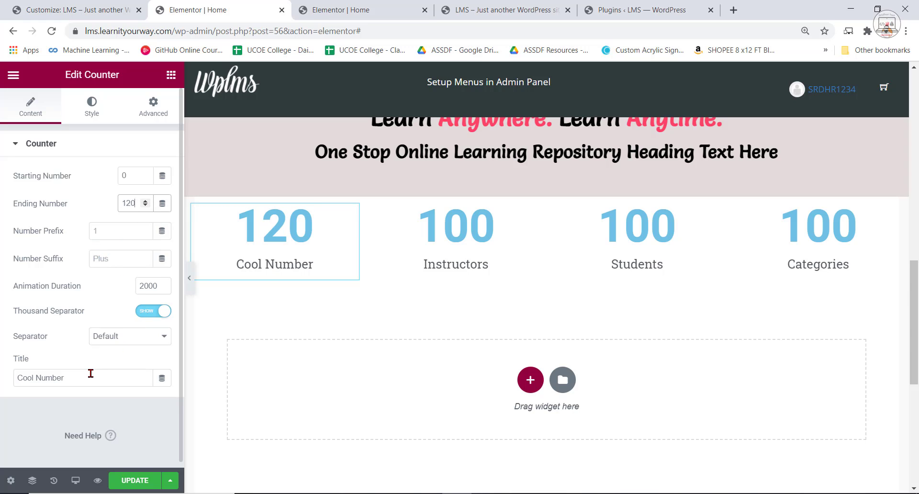
left_click_drag(90, 378, 23, 379)
type("Courses")
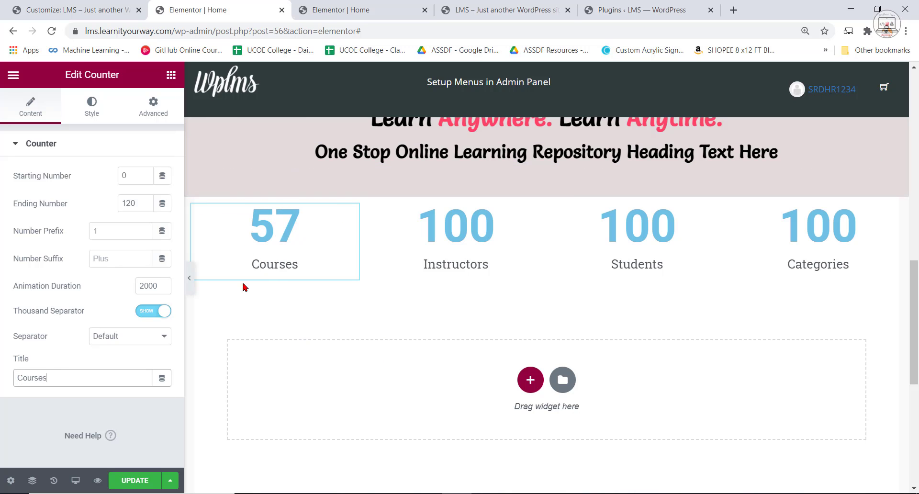
Title the second counter "Instructors" in its settings and set its ending number to 75.
left_click(479, 273)
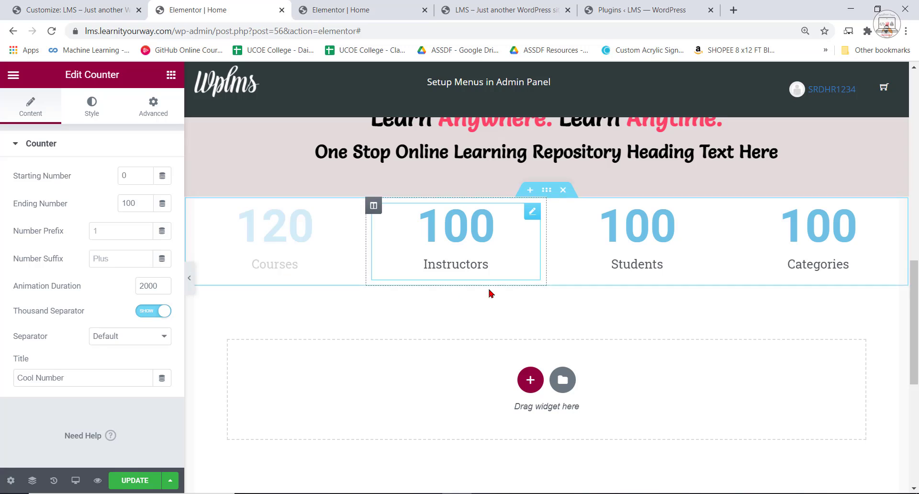
left_click_drag(66, 378, 1, 382)
type("I")
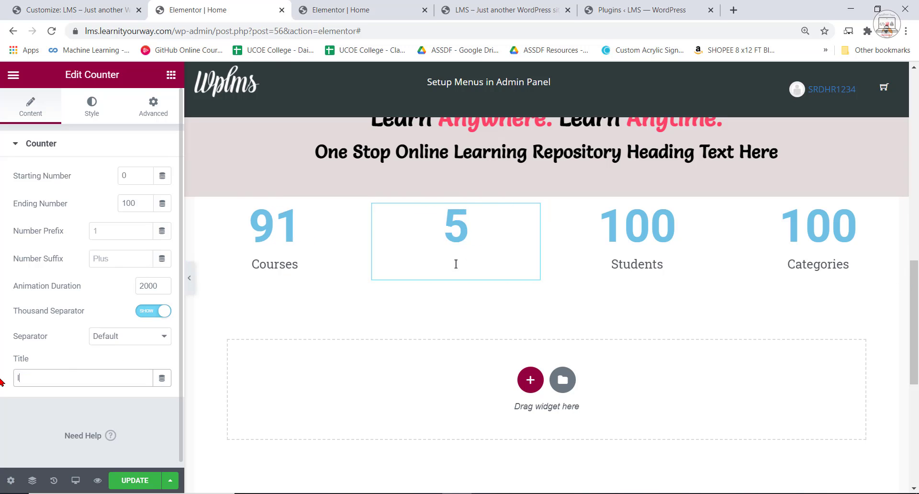
type("nstructors")
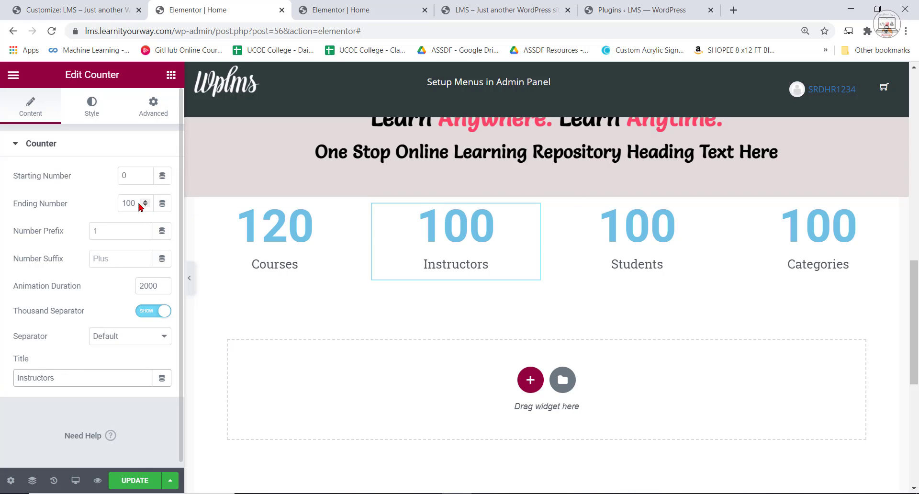
left_click(138, 203)
type("75")
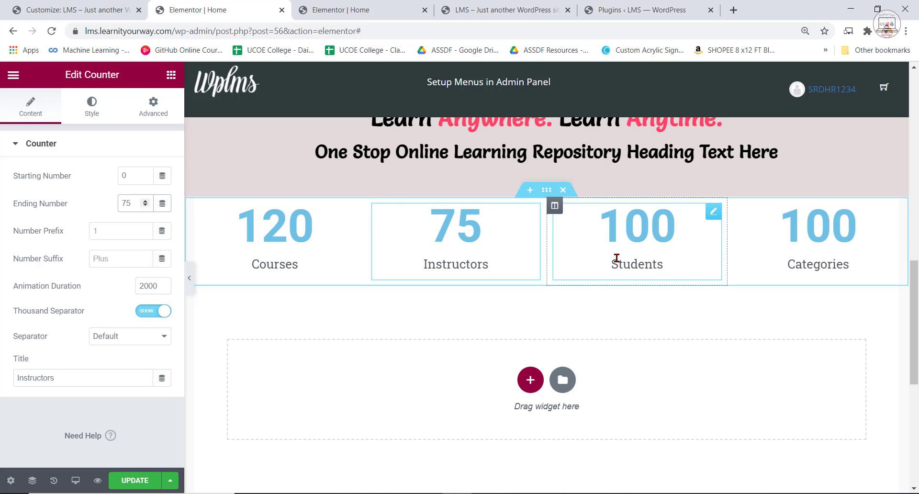
Title the third counter "Students" in its settings and set its ending number to 1500.
left_click(650, 261)
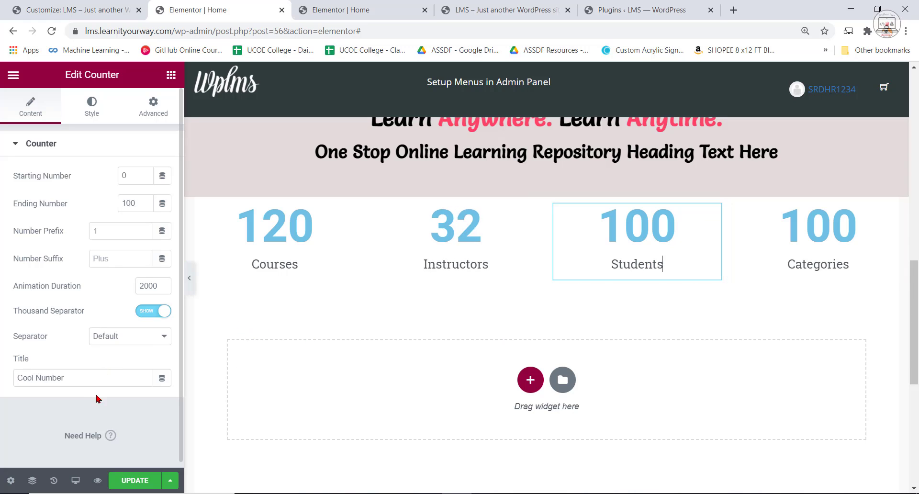
triple_click(77, 378)
type("St")
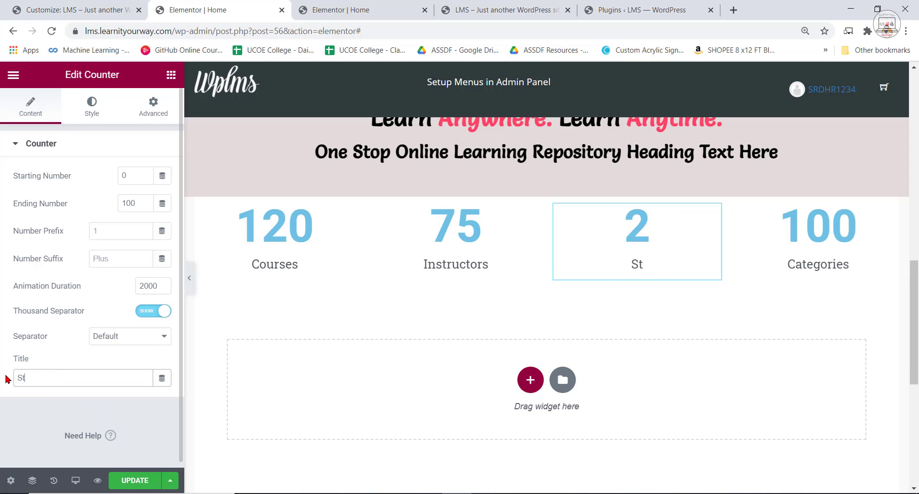
type("udents")
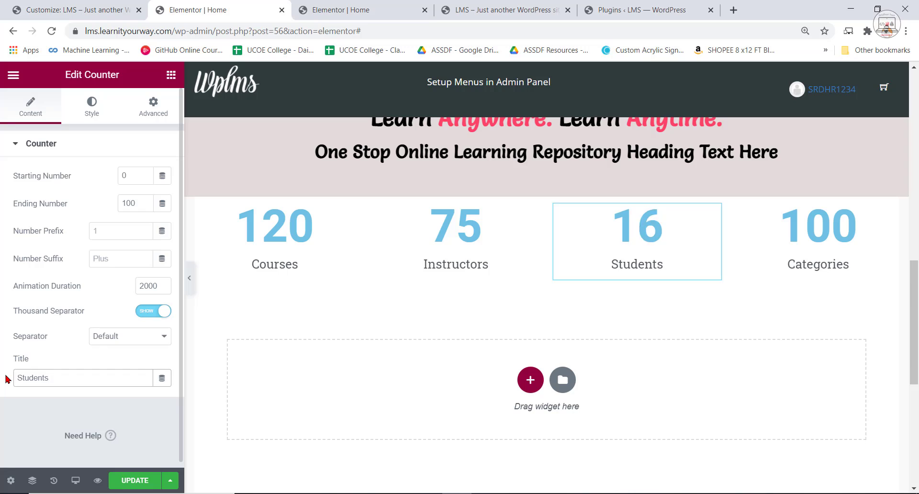
left_click(136, 204)
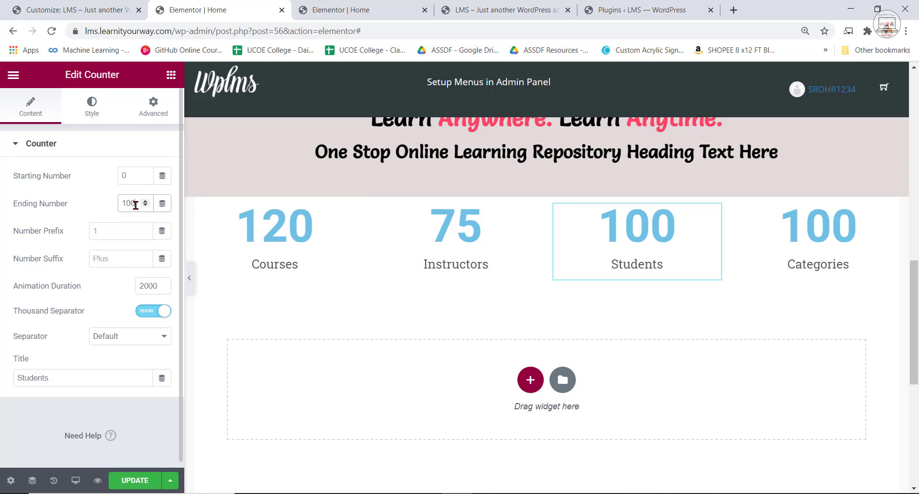
type("1")
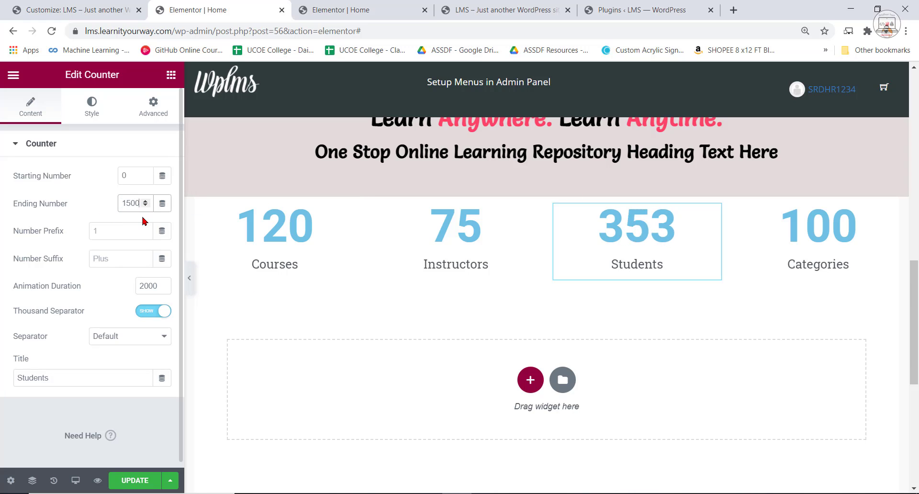
Title the fourth counter "Categories" in its settings and set its ending number to 40.
left_click(837, 242)
left_click(64, 378)
key("ctrl+a")
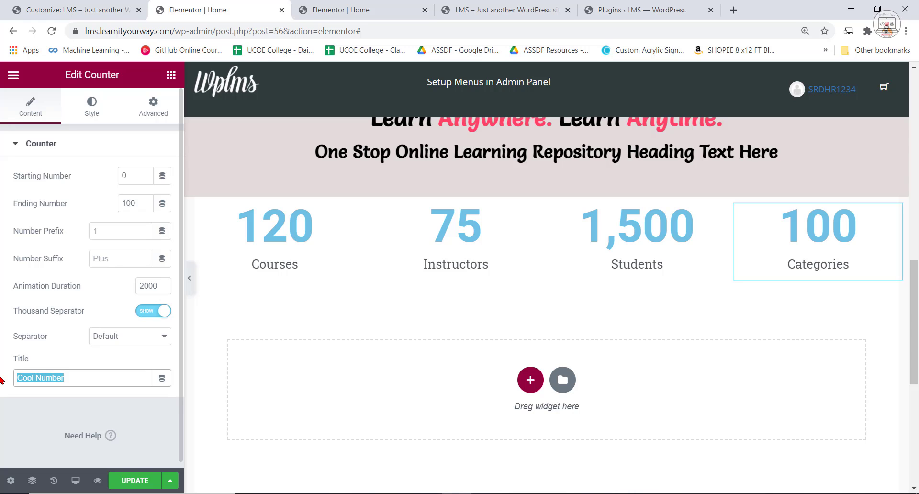
type("40")
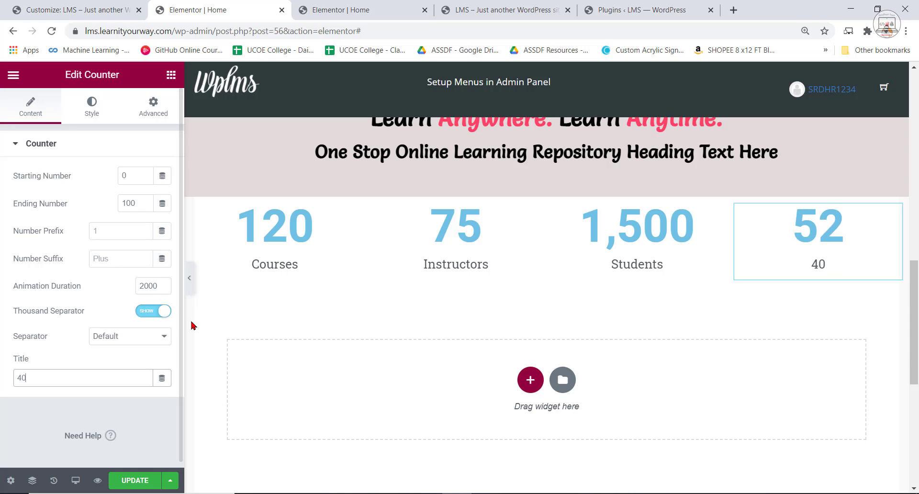
left_click(142, 206)
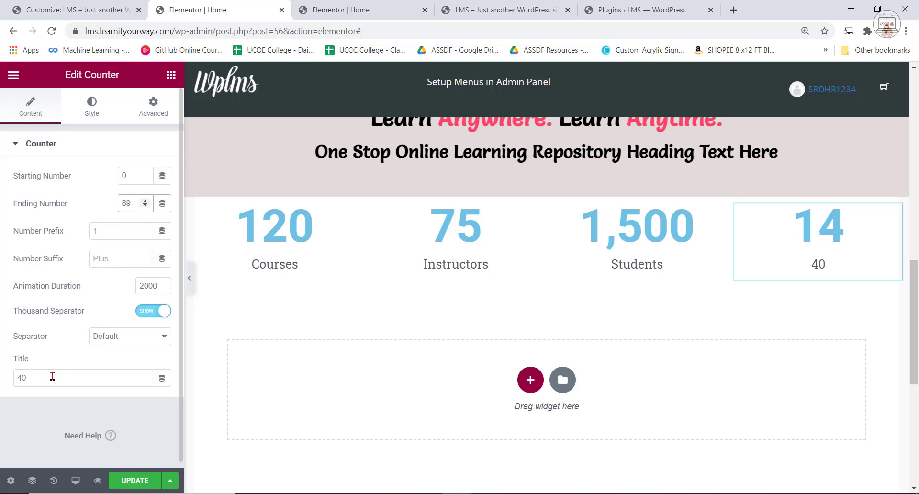
left_click_drag(51, 378, 17, 378)
type("C")
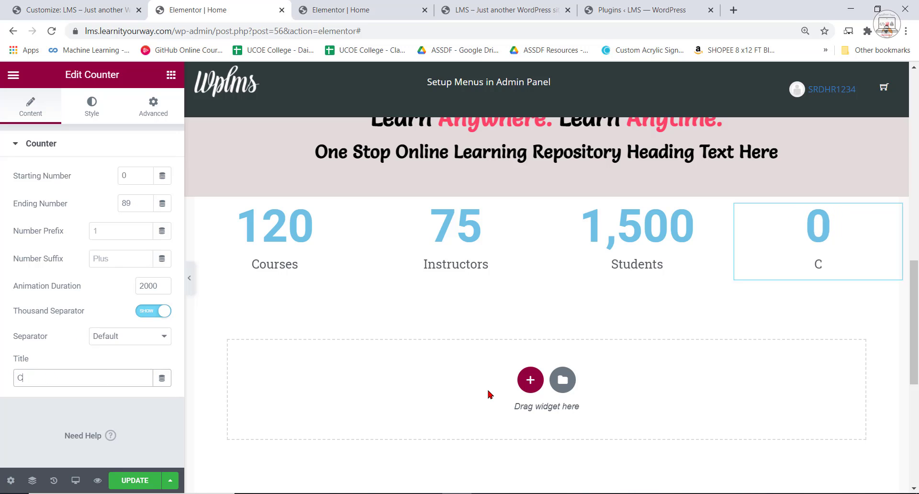
type("ategories")
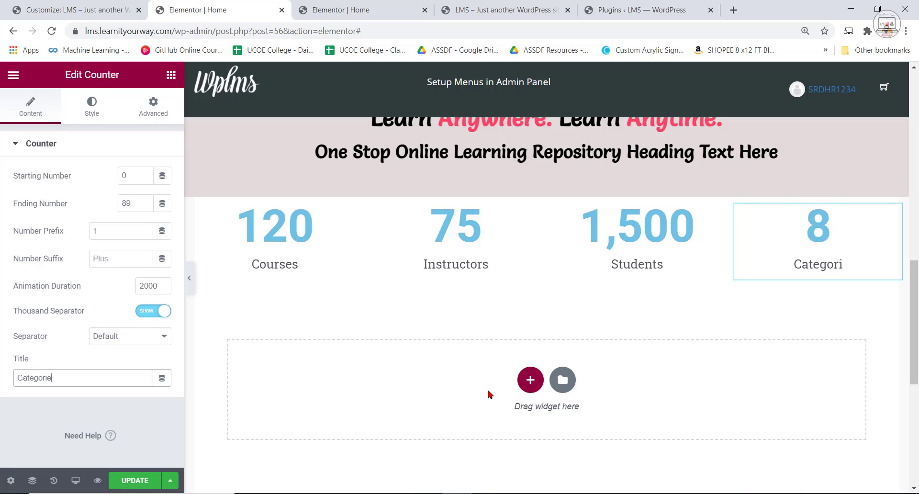
left_click(145, 206)
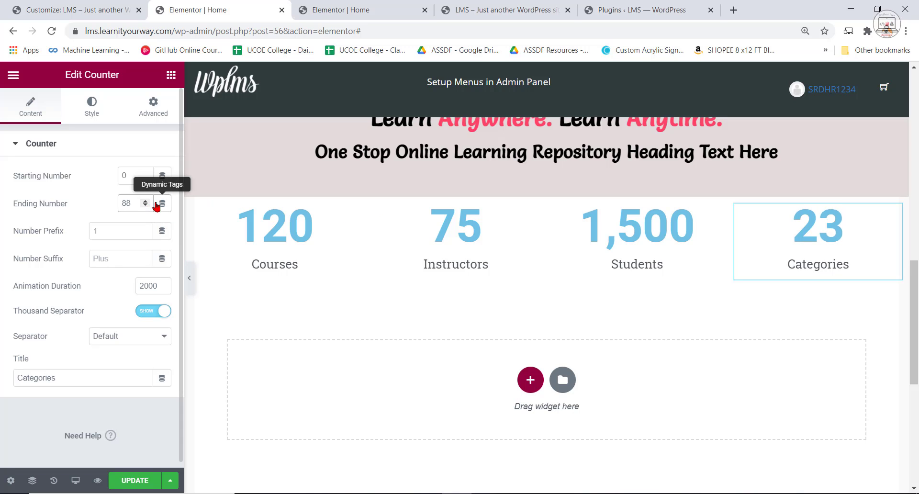
left_click_drag(132, 203, 107, 206)
type("40")
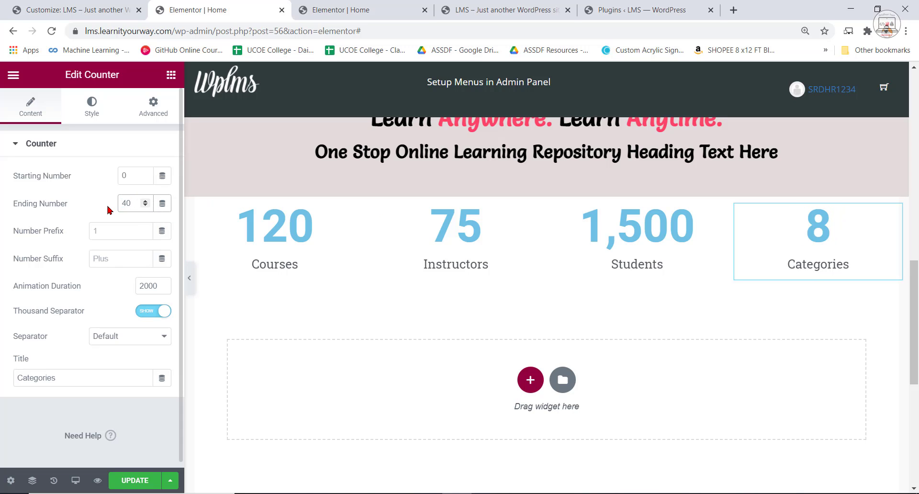
scroll(425, 247, "up", 3)
left_click(425, 244)
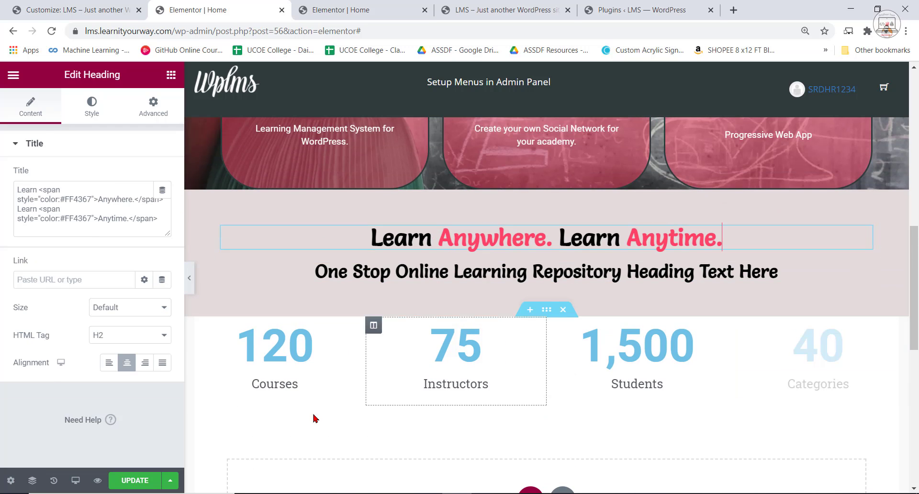
left_click(288, 354)
left_click(92, 107)
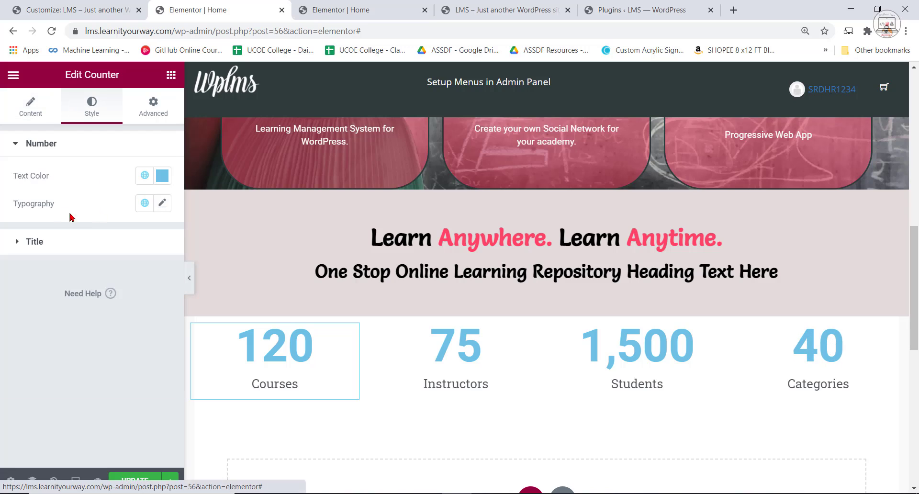
left_click(163, 175)
left_click_drag(100, 376, 130, 377)
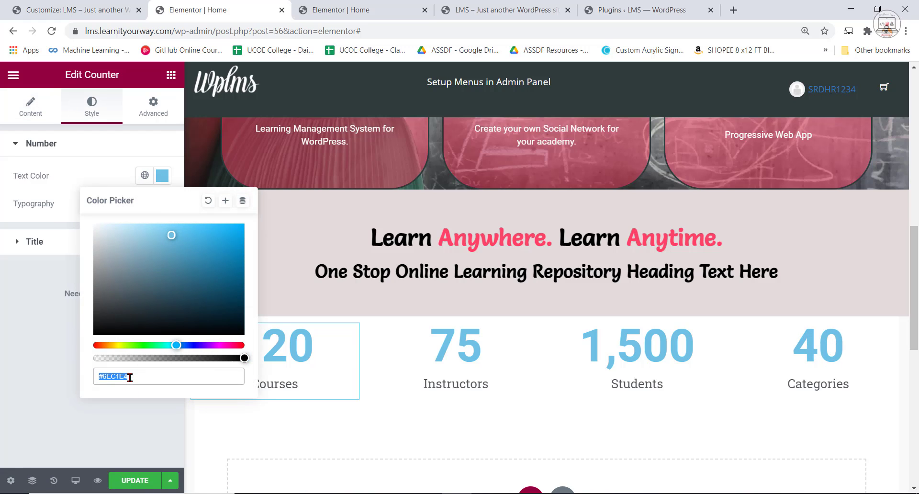
Copy the colour code #FF4367 from the hero heading's title markup and paste it into a new Notepad document.
scroll(517, 299, "up", 6)
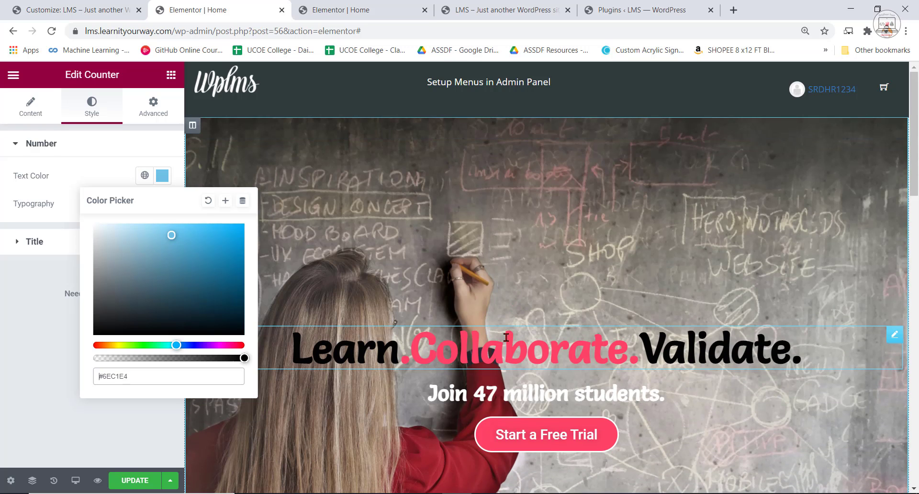
left_click(511, 343)
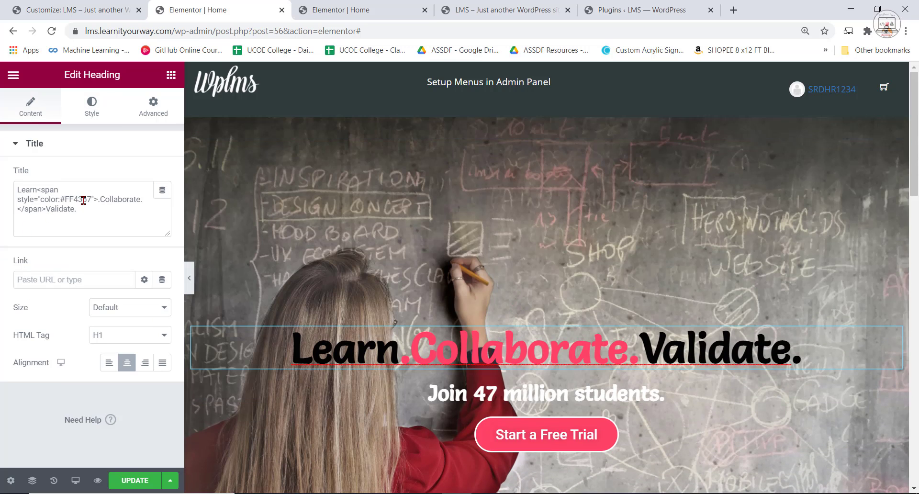
left_click(61, 199)
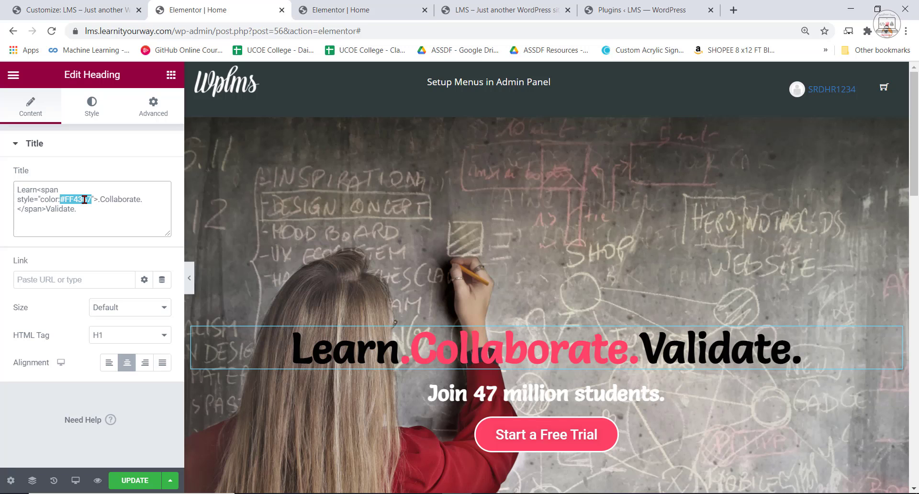
right_click(84, 199)
left_click(139, 246)
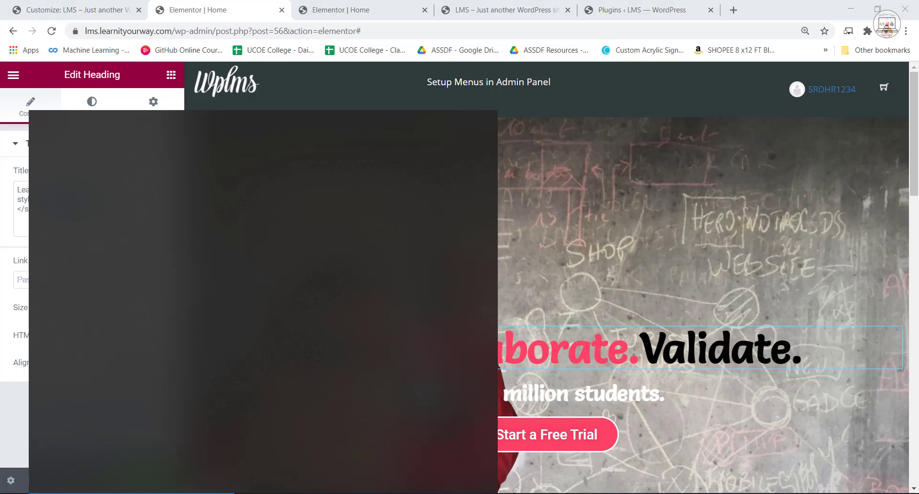
type("notepad")
key("Return")
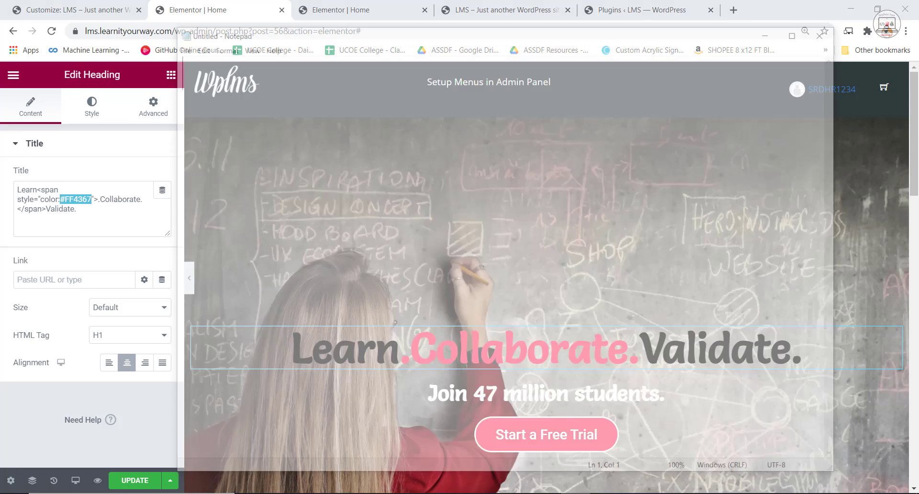
key("ctrl+v")
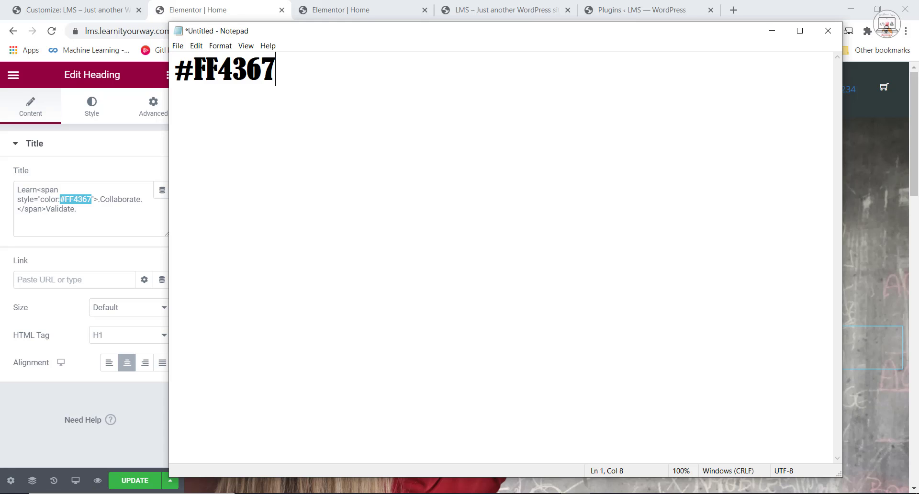
key("super")
type("no")
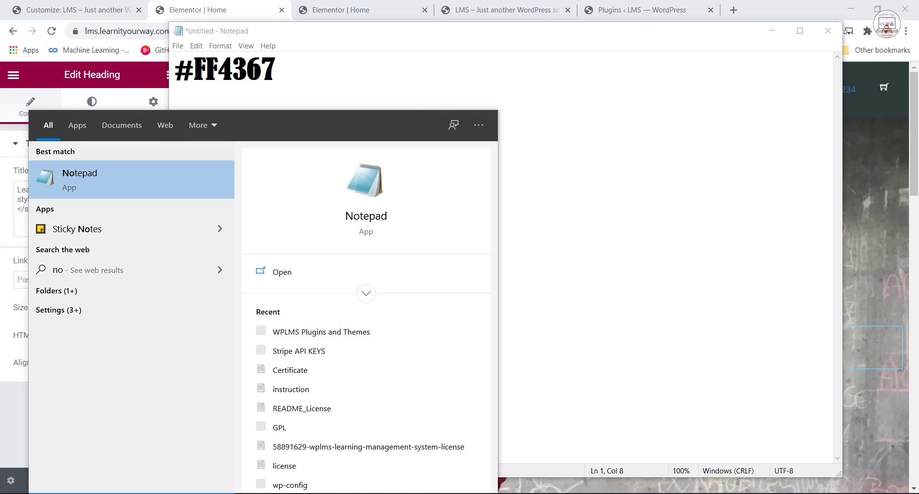
key("BackSpace")
key("BackSpace")
left_click(634, 227)
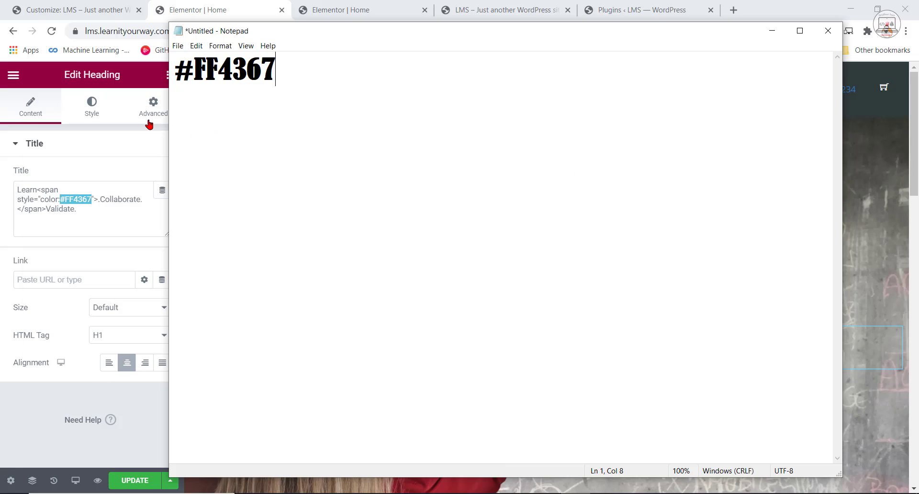
Copy the colour code #FF4367 from the Notepad document and return to the counter row in Elementor.
left_click_drag(328, 78, 186, 70)
right_click(191, 71)
left_click(225, 105)
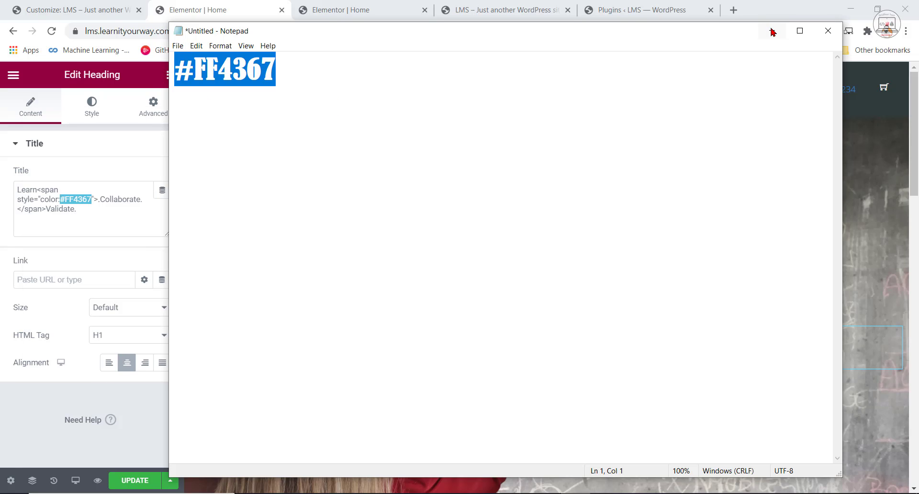
left_click(772, 30)
scroll(659, 254, "down", 15)
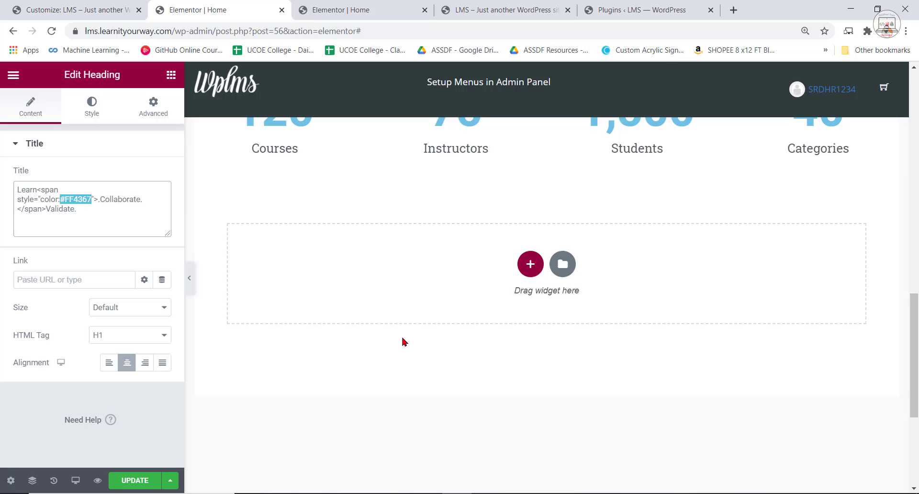
Set the number colour of the Courses counter to the copied #FF4367.
scroll(287, 237, "up", 3)
left_click(288, 237)
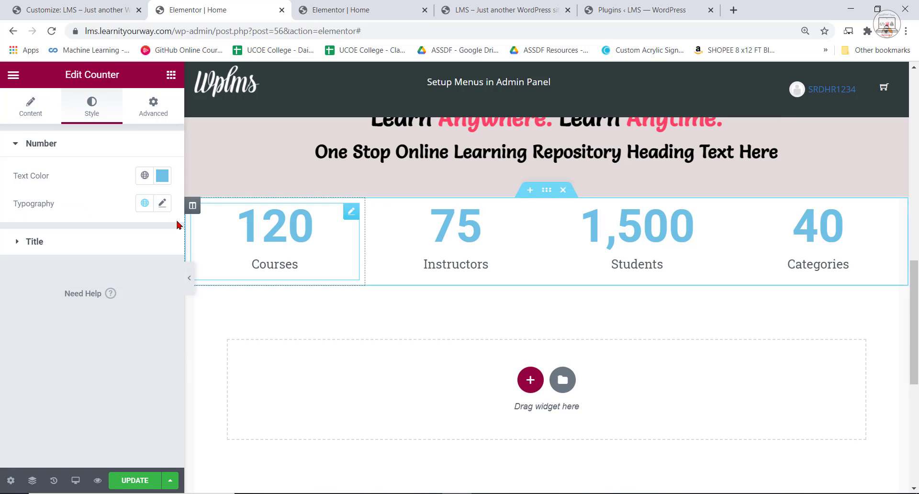
left_click(162, 178)
left_click(155, 374)
key("ctrl+v")
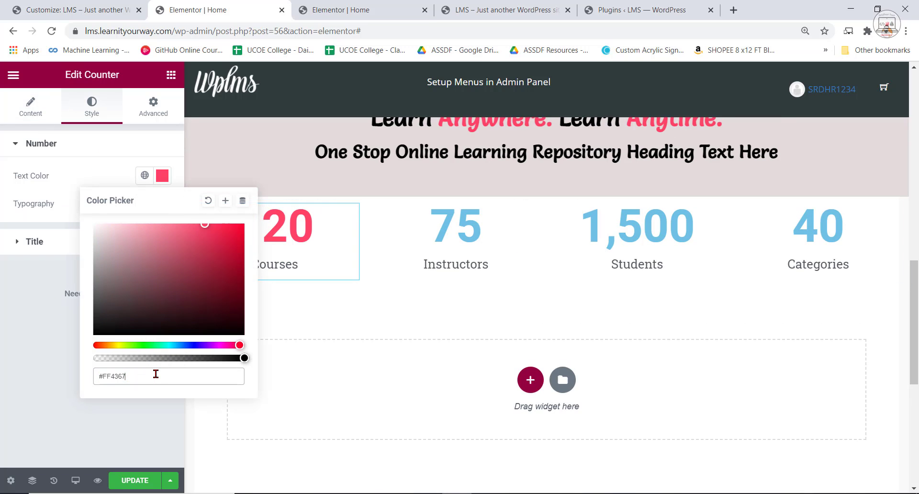
Set the number colour of the Instructors counter to #FF4367.
left_click(450, 228)
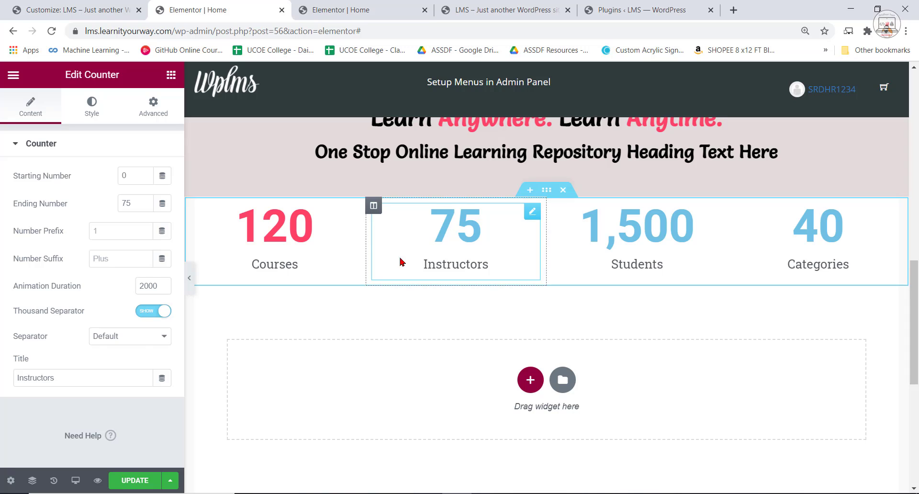
left_click(91, 106)
left_click(162, 176)
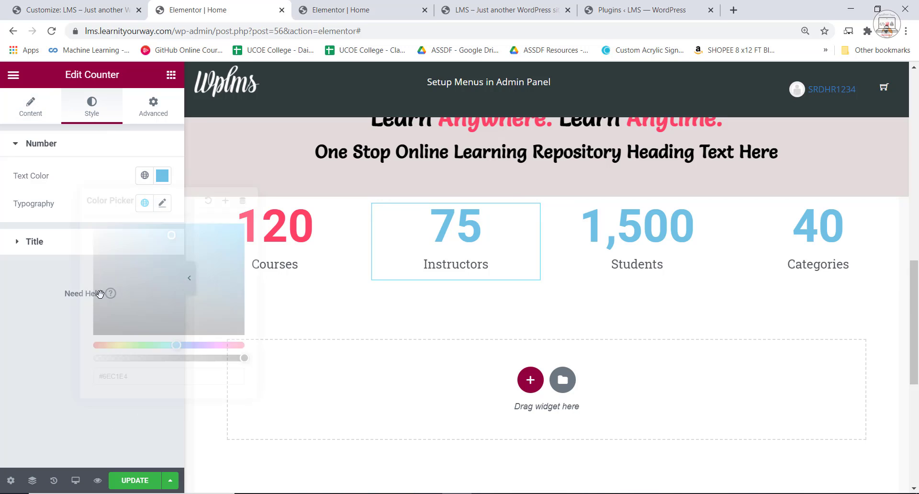
key("ctrl+v")
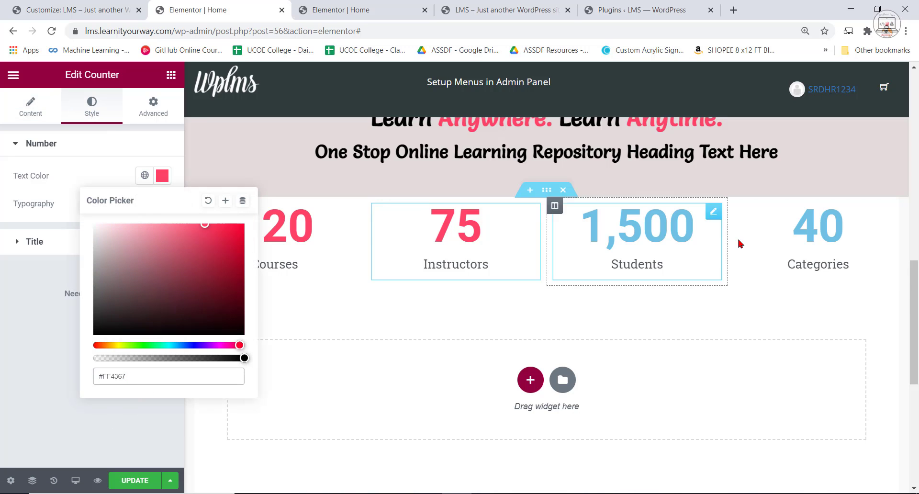
Set the number colour of the Students counter to #FF4367.
left_click(603, 261)
left_click(105, 112)
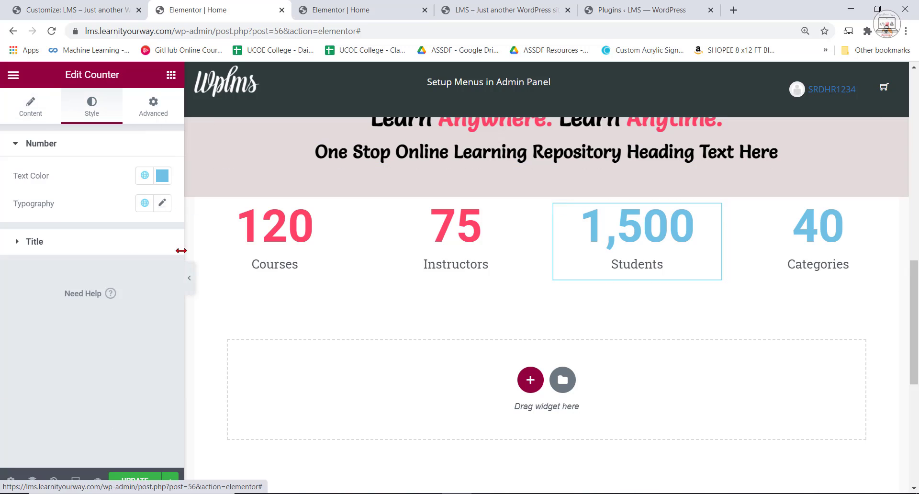
left_click(162, 175)
key("ctrl+v")
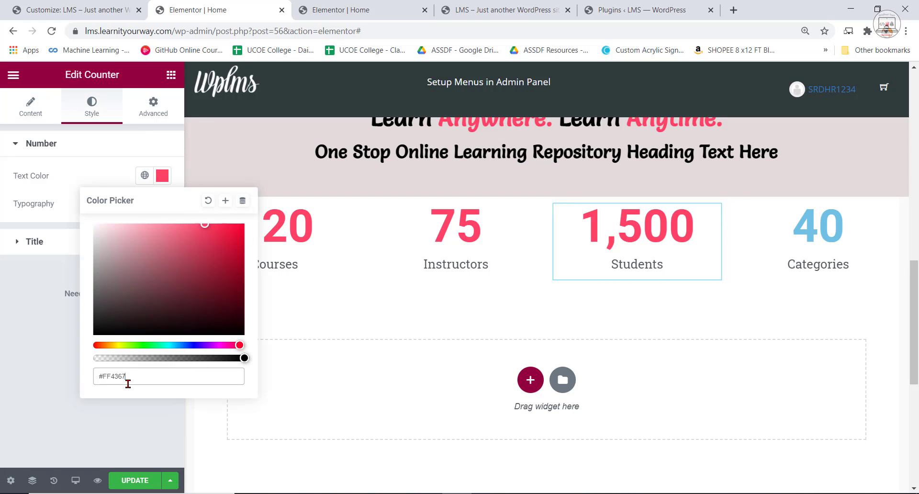
Set the number colour of the Categories counter to #FF4367.
left_click(747, 230)
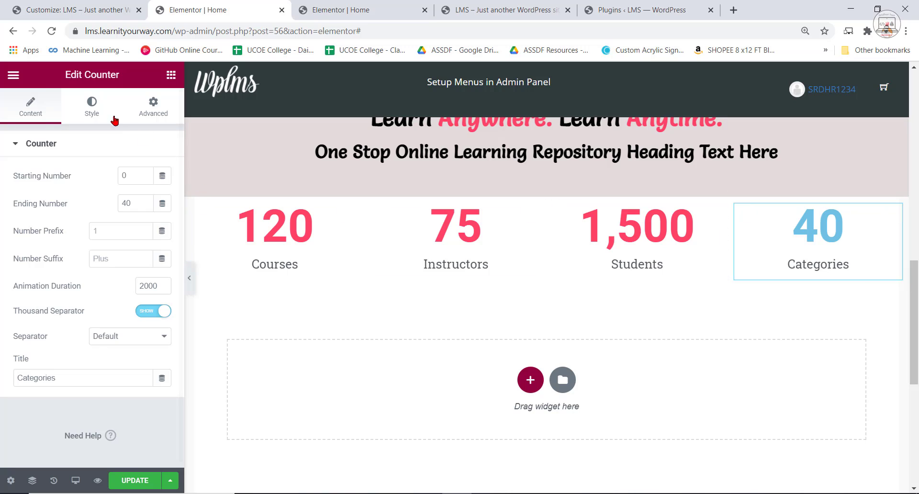
left_click(91, 105)
left_click(162, 176)
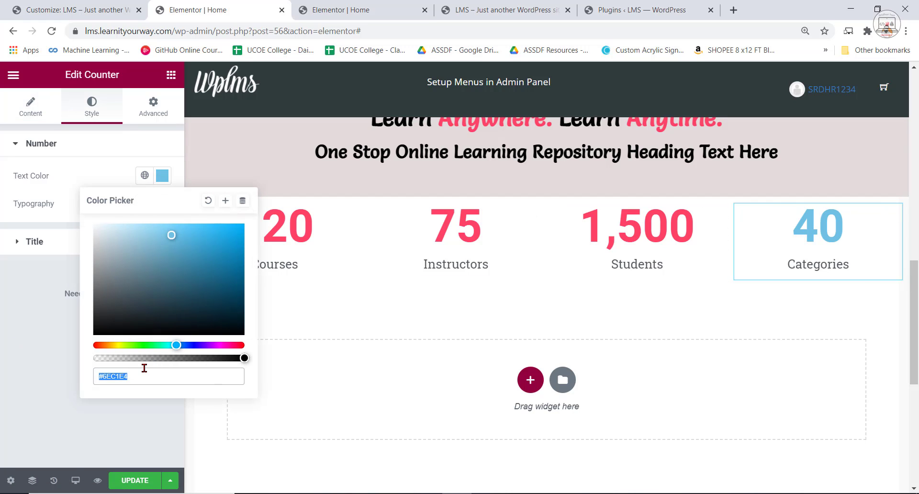
key("ctrl+v")
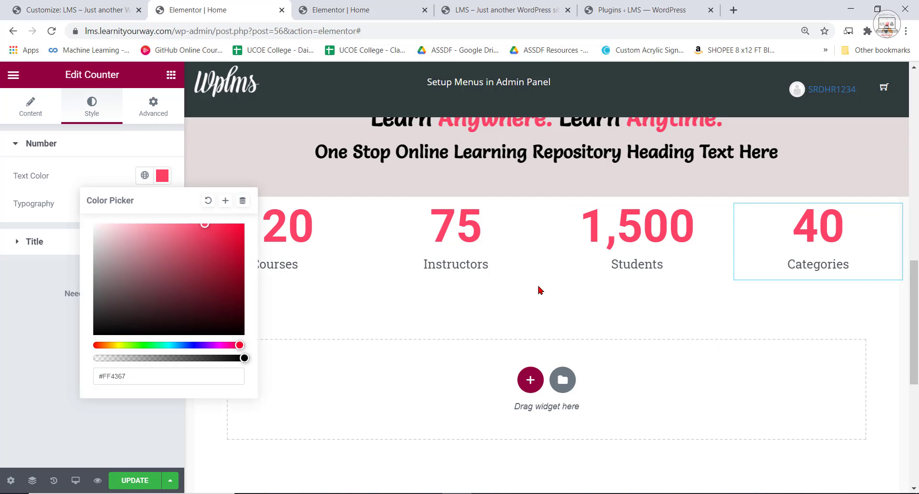
Unlink the counter section's padding values, set its top padding to 45 px, and compare the row with the reference page.
left_click(289, 264)
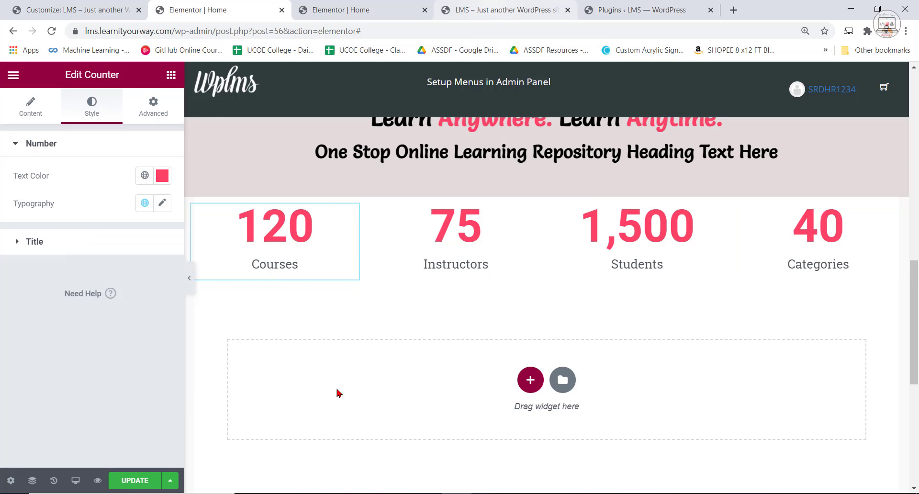
left_click(171, 74)
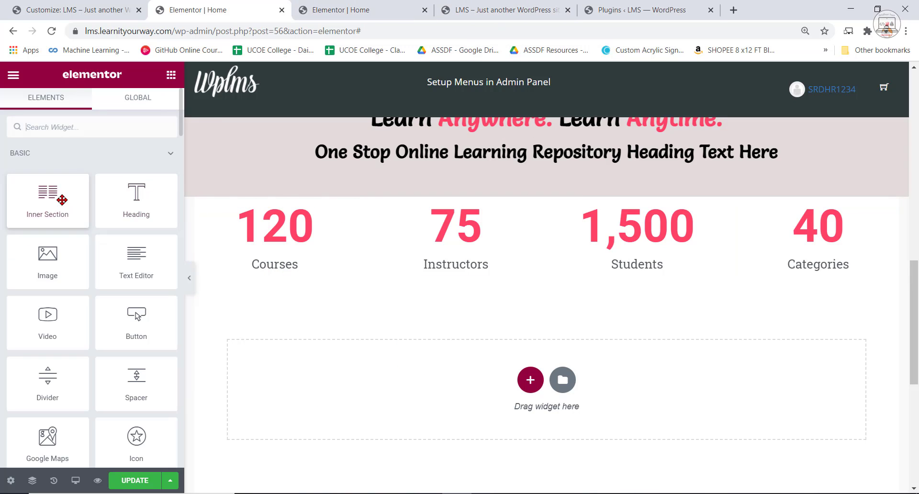
left_click(545, 211)
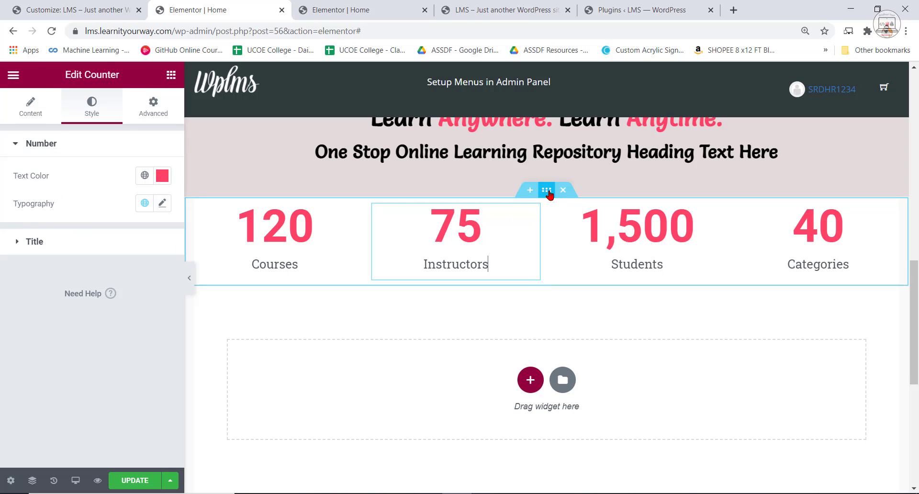
left_click(546, 189)
left_click(154, 113)
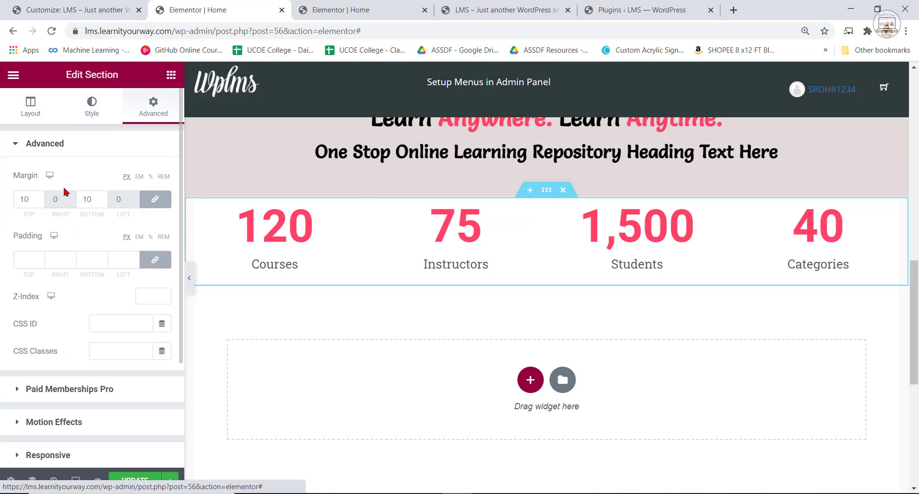
left_click(155, 261)
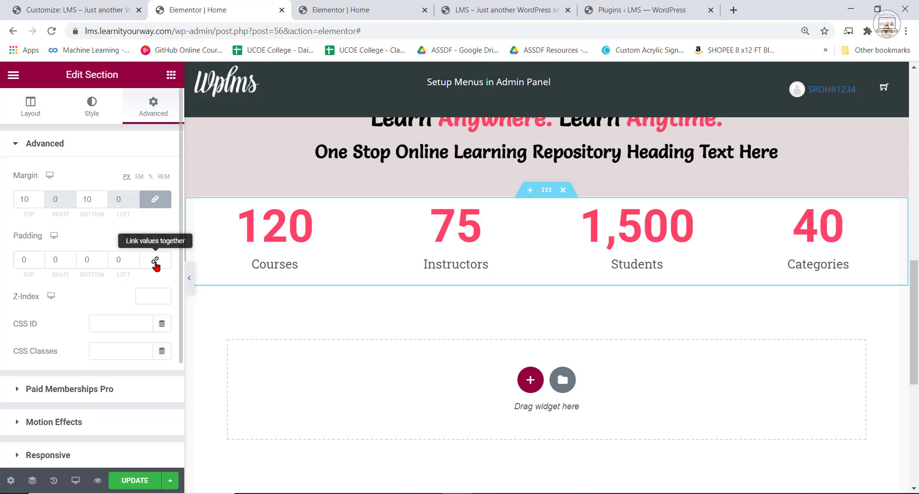
left_click_drag(38, 259, 39, 259)
left_click(363, 8)
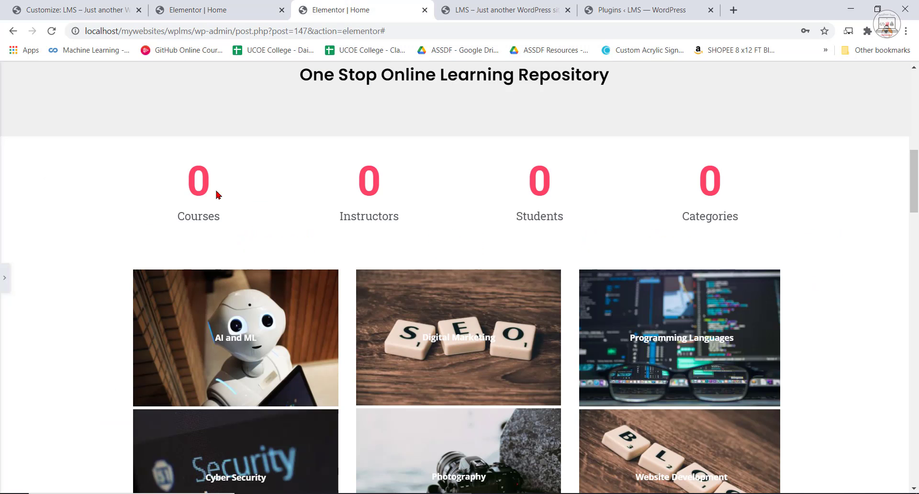
scroll(307, 312, "down", 3)
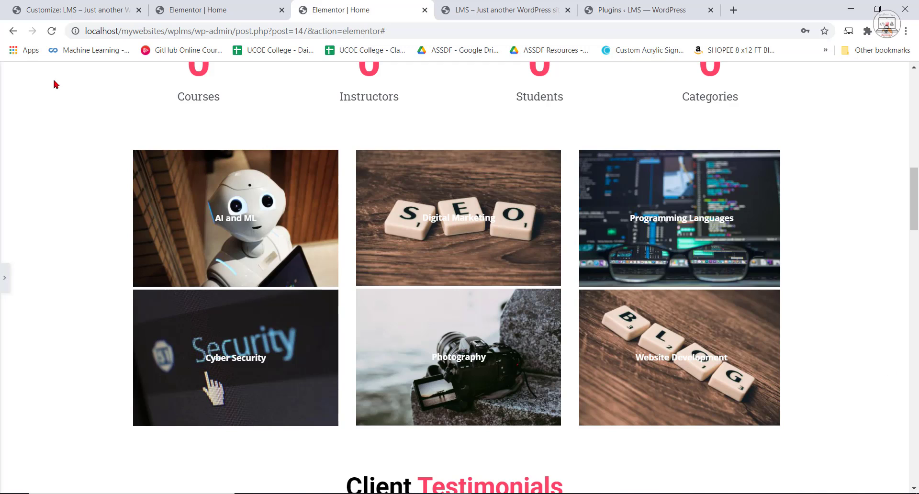
left_click(222, 5)
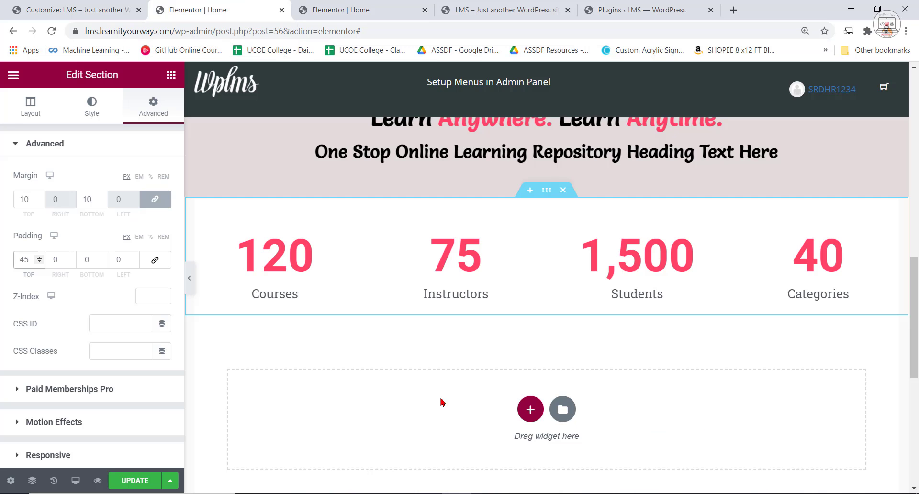
Save the updated home page and review the heading section and counter row full-width and in the site preview.
left_click(130, 481)
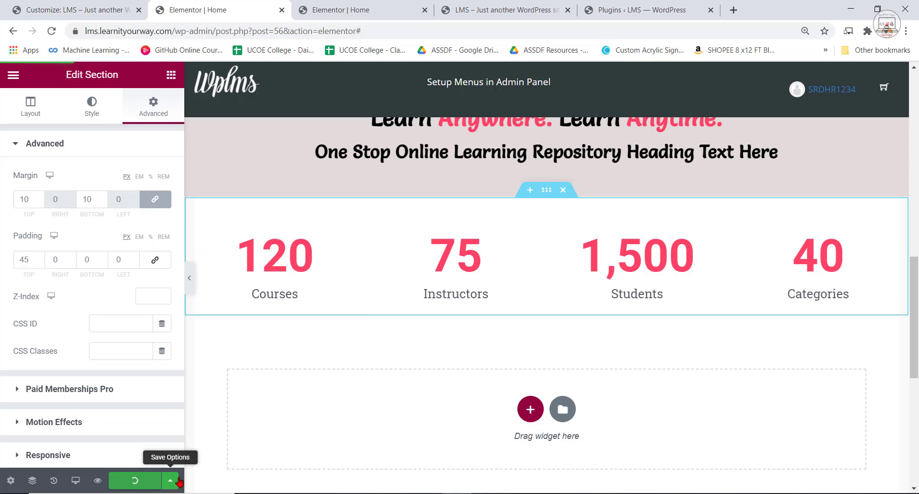
left_click(189, 279)
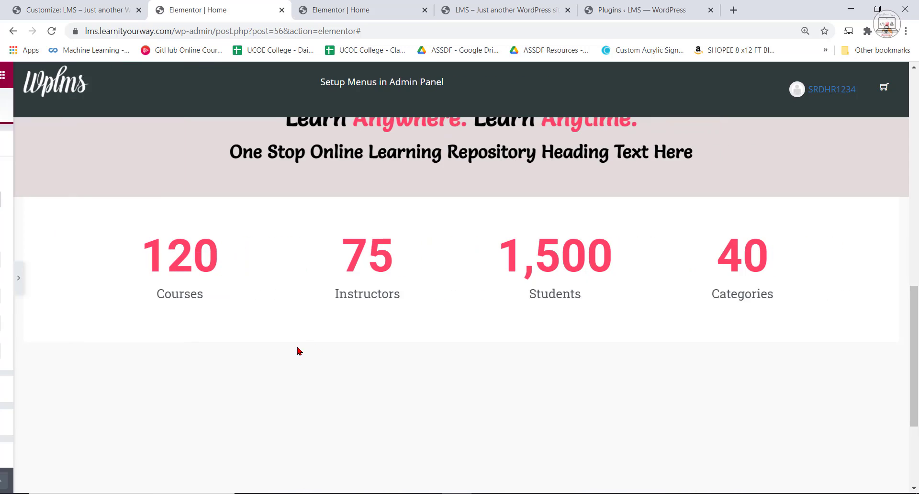
scroll(337, 344, "up", 4)
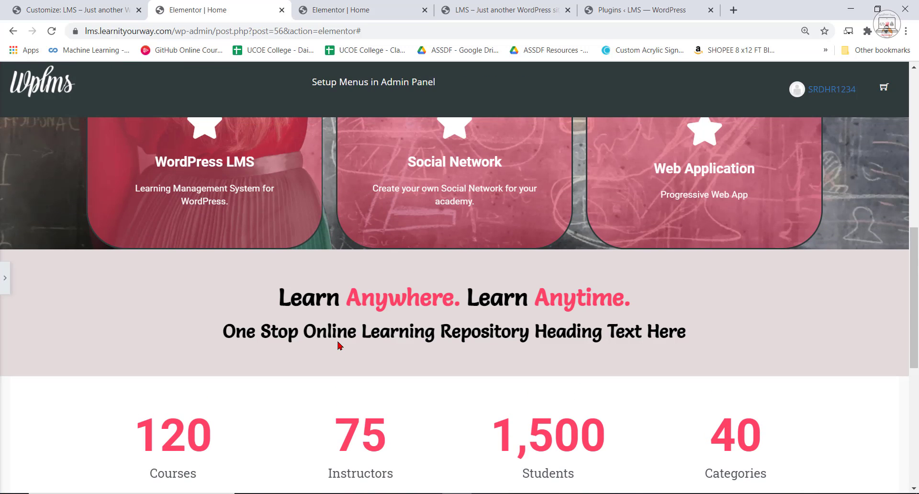
scroll(405, 94, "up", 2)
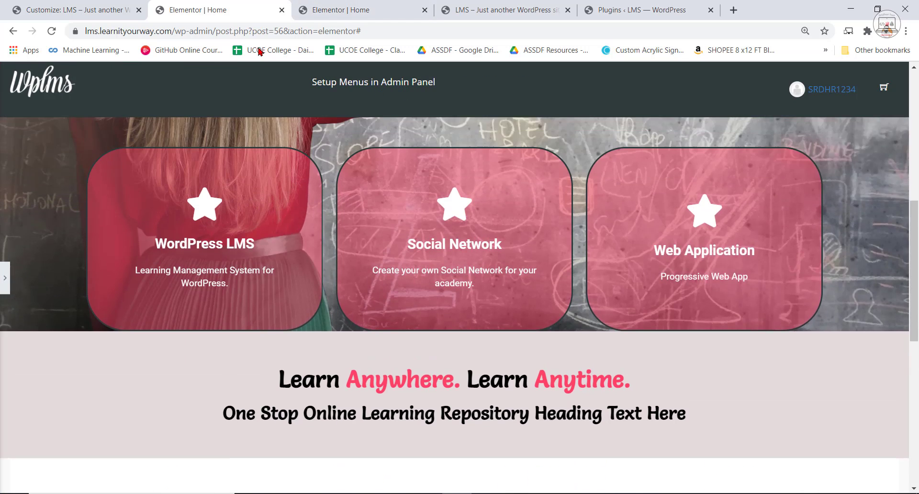
left_click(5, 277)
left_click(479, 7)
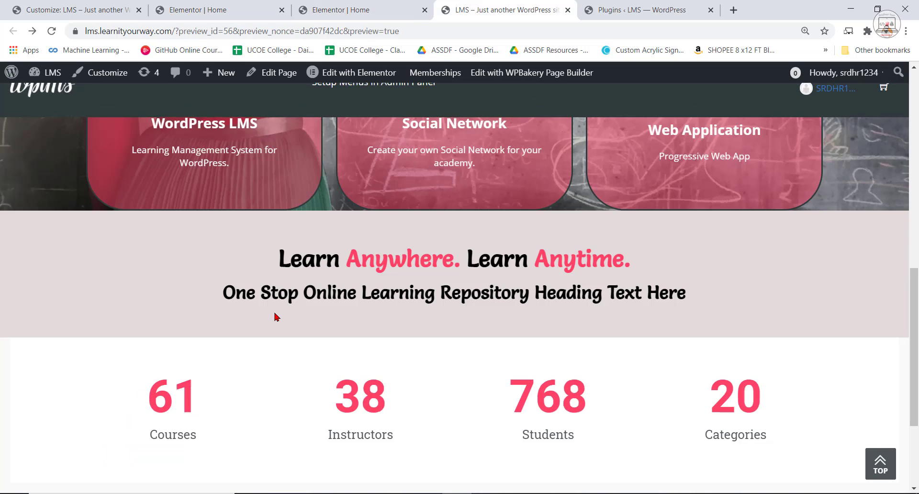
scroll(283, 320, "down", 2)
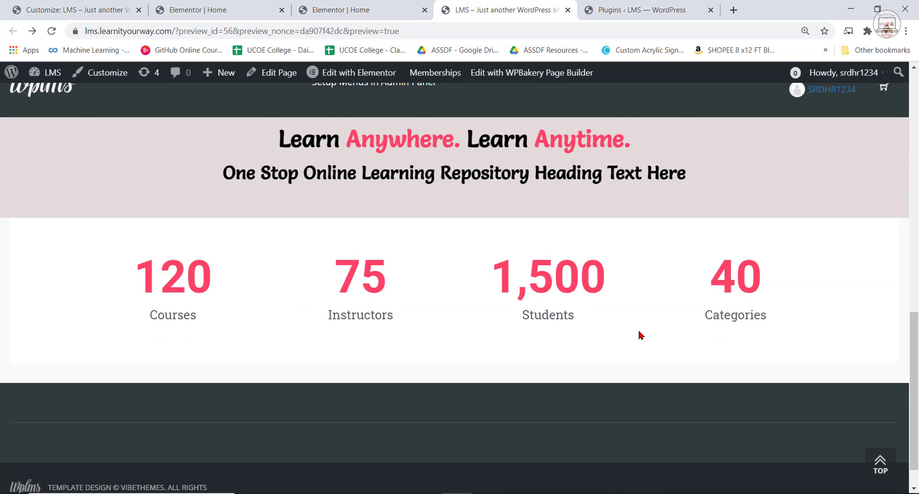
scroll(641, 334, "up", 1)
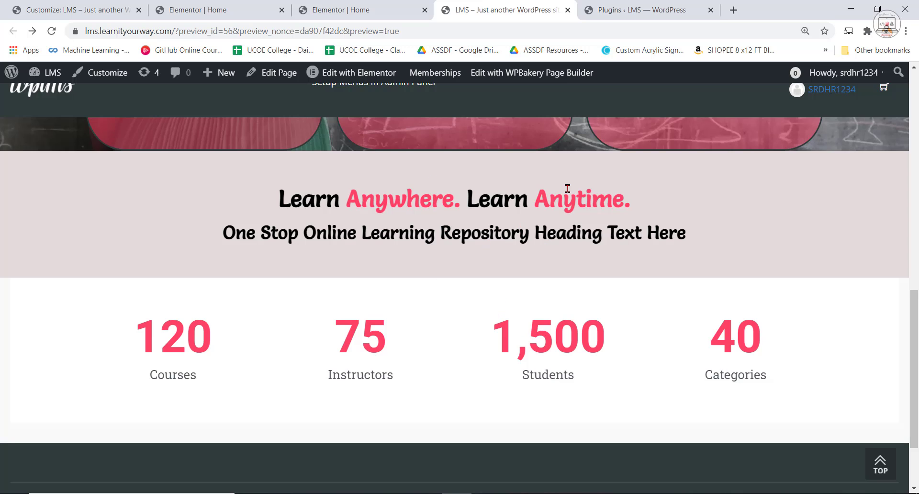
Go to the WordPress dashboard and open the LMS Course Category page.
left_click(76, 8)
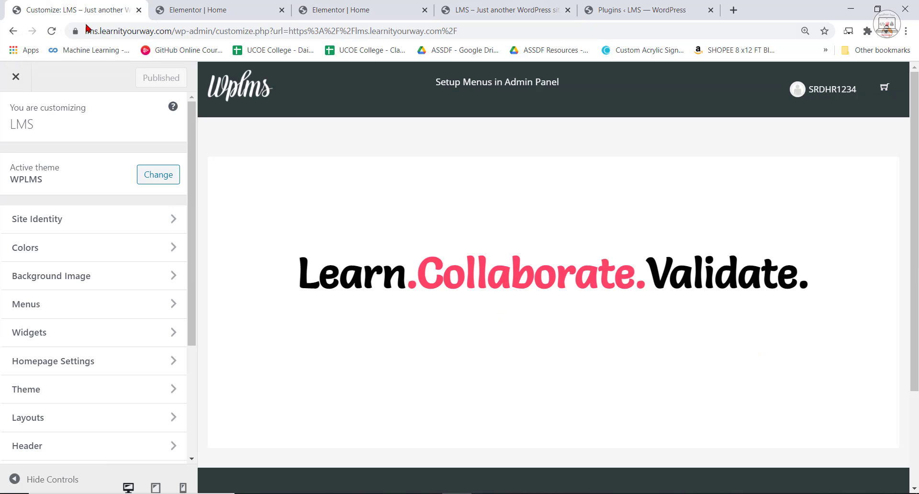
left_click(401, 12)
key("ctrl+Tab")
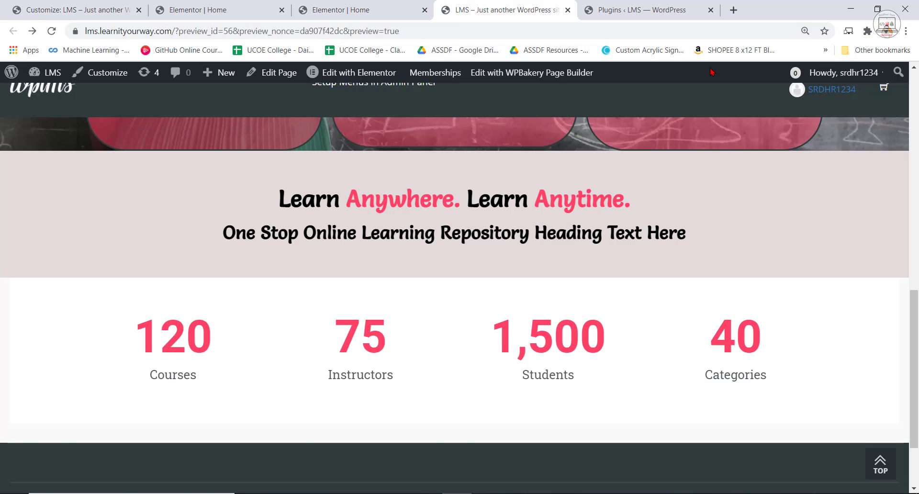
key("ctrl+Tab")
scroll(40, 112, "up", 3)
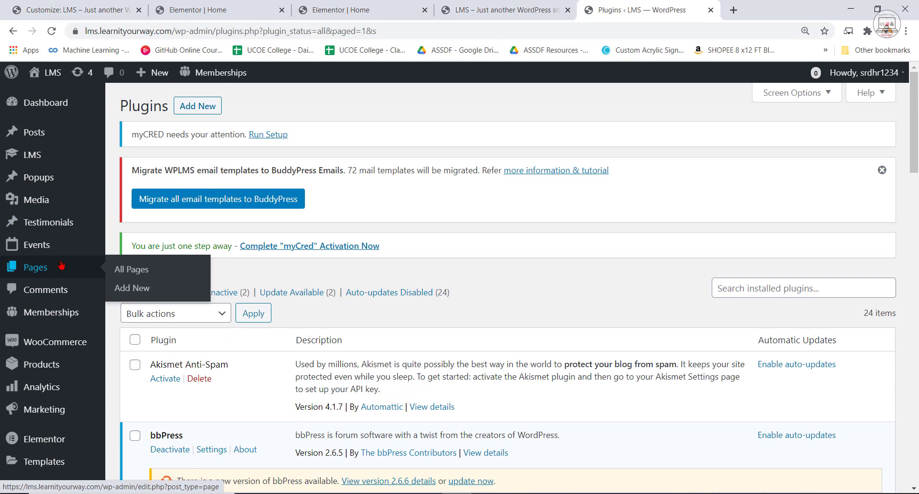
mouse_move(64, 374)
scroll(48, 268, "down", 5)
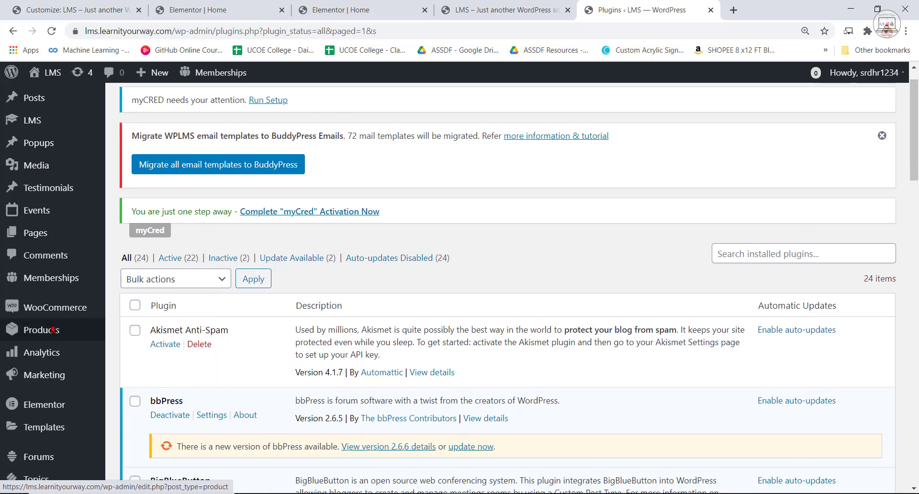
scroll(47, 203, "up", 5)
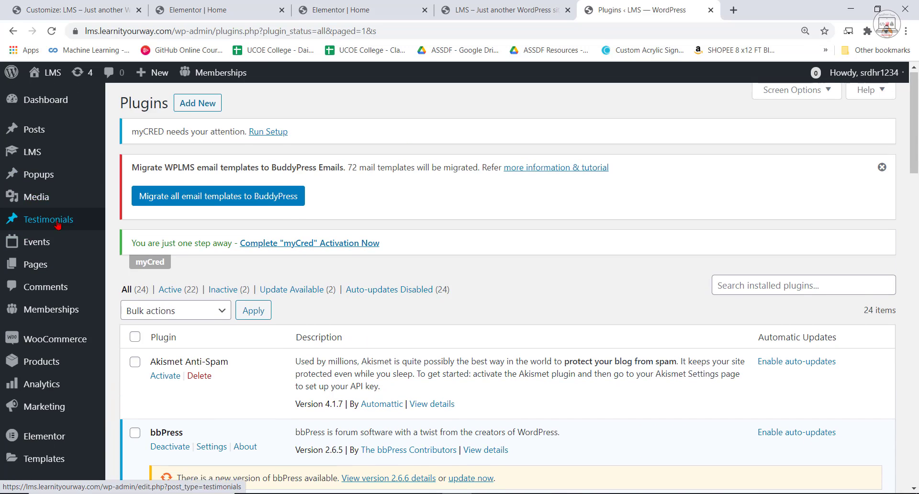
mouse_move(44, 153)
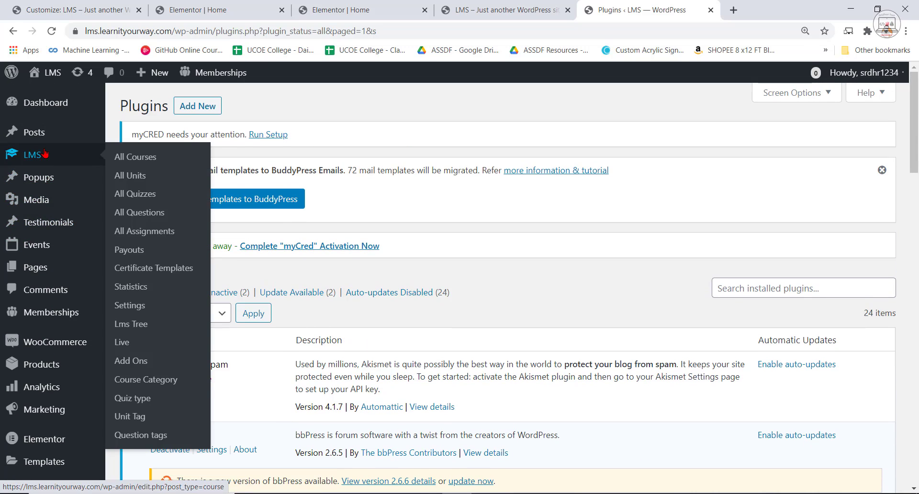
left_click(149, 379)
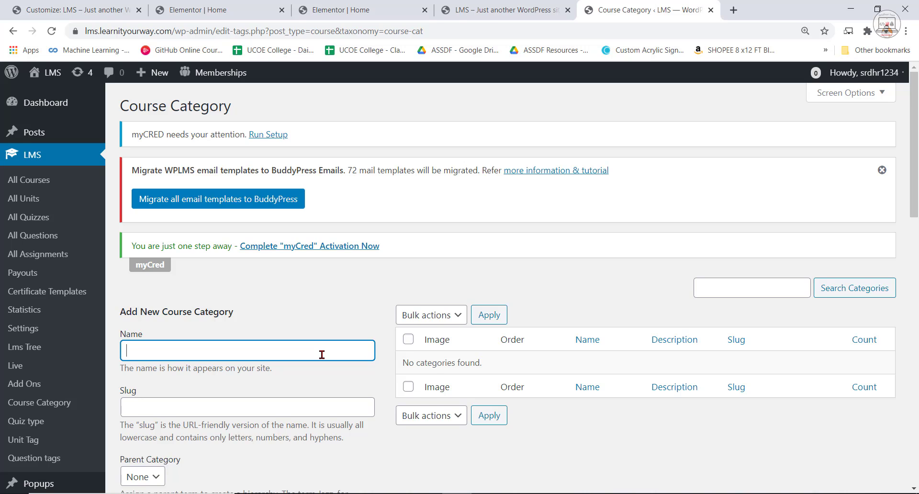
Look over the new category form and the reference page's category image grid, and return to the Elementor editor.
scroll(322, 354, "down", 1)
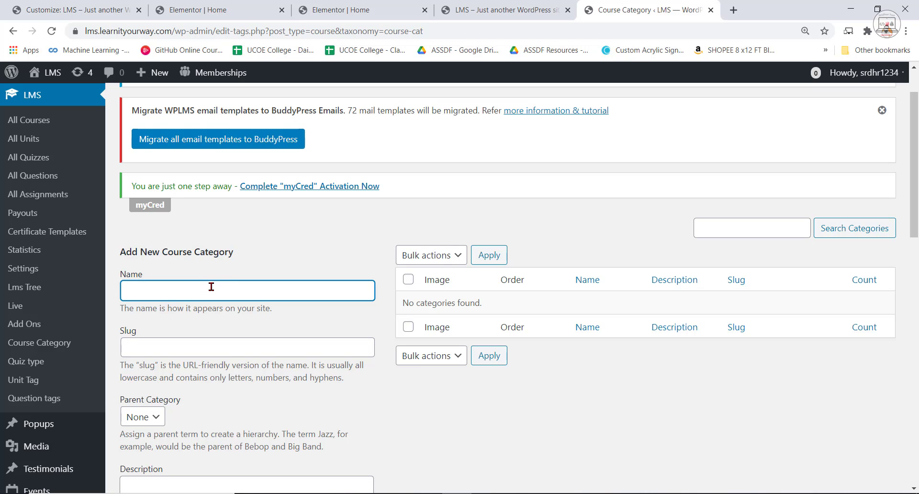
left_click(352, 6)
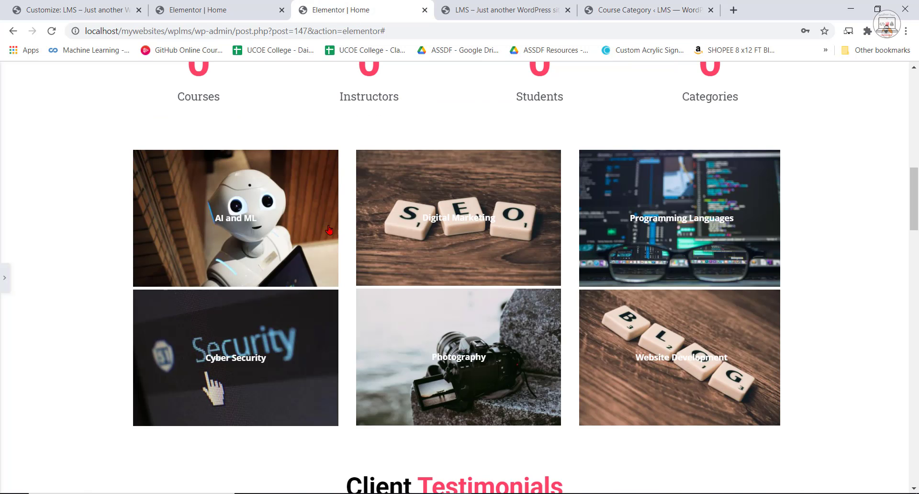
left_click(232, 7)
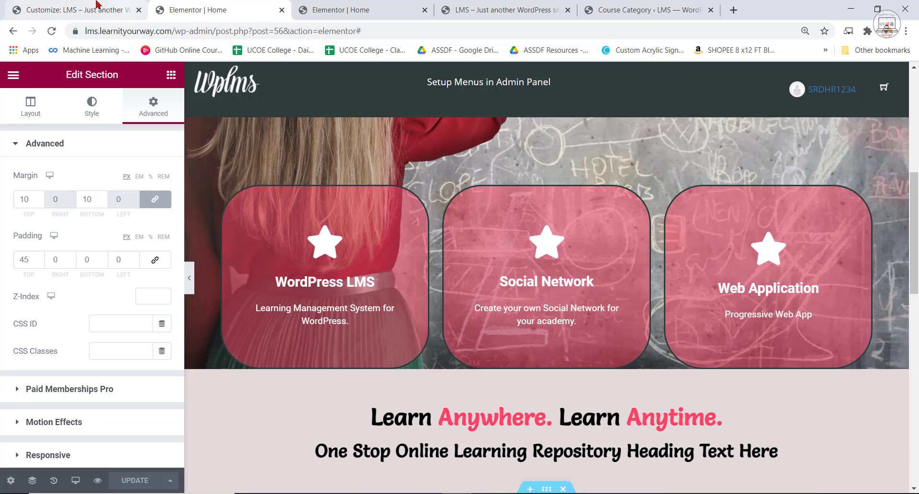
Check the category names and images in the reference page's grid and return to the Course Category page.
left_click(115, 7)
left_click(598, 7)
left_click(383, 7)
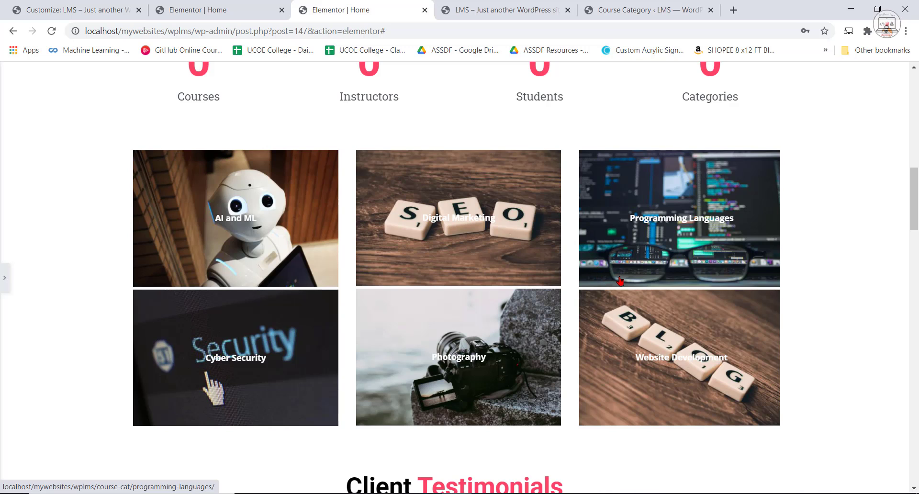
left_click(657, 5)
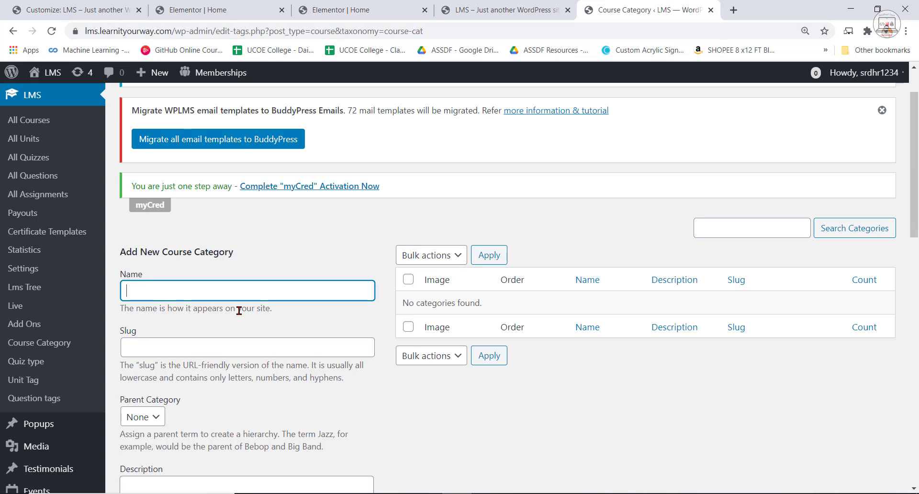
Add a course category named AI and ML with the robot photo from the media library as its thumbnail.
type("Al")
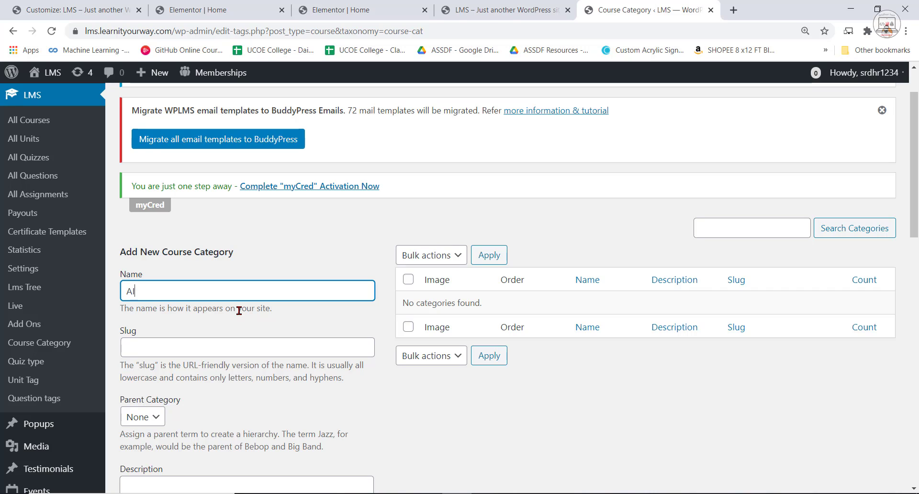
type(" and ML")
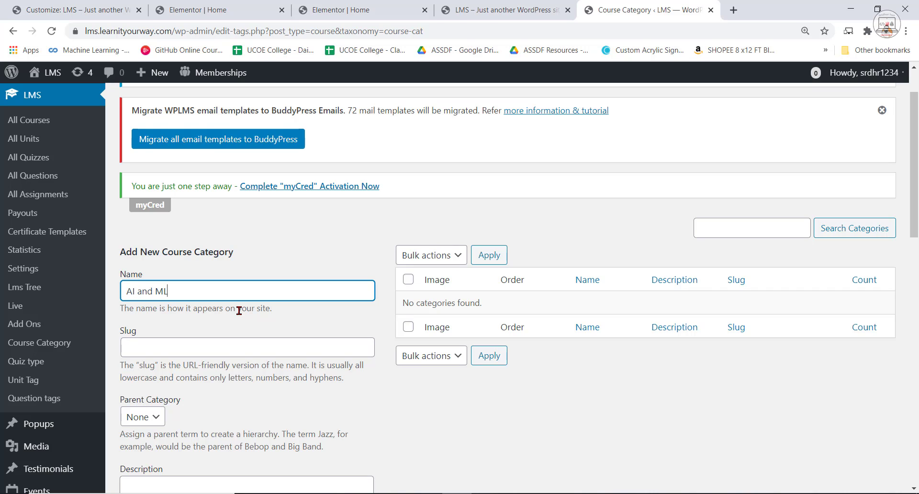
scroll(587, 432, "down", 8)
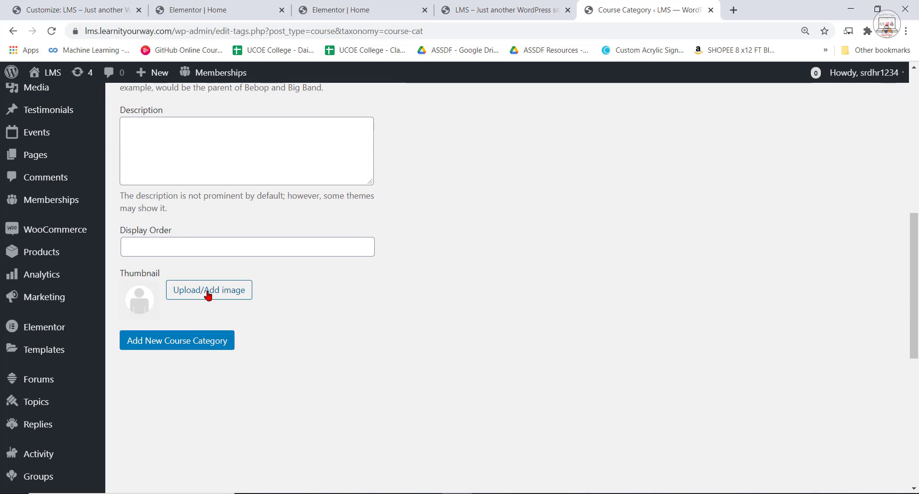
left_click(208, 296)
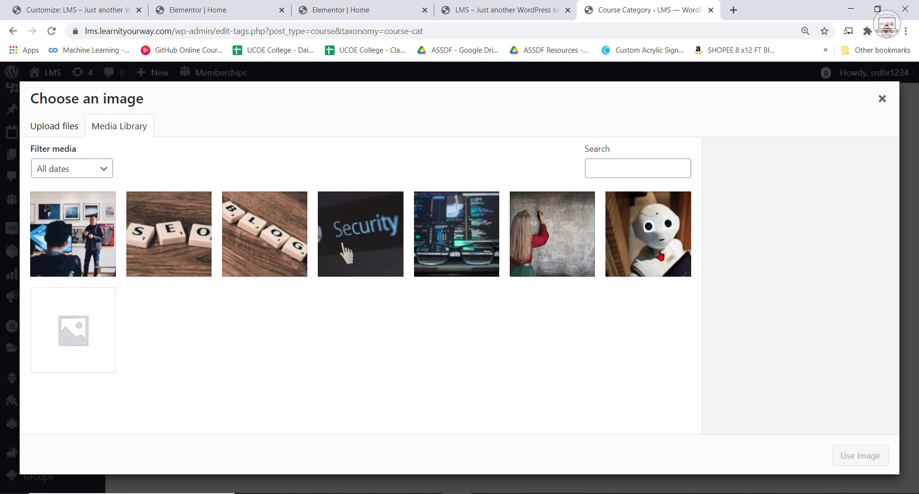
left_click(659, 247)
left_click(834, 462)
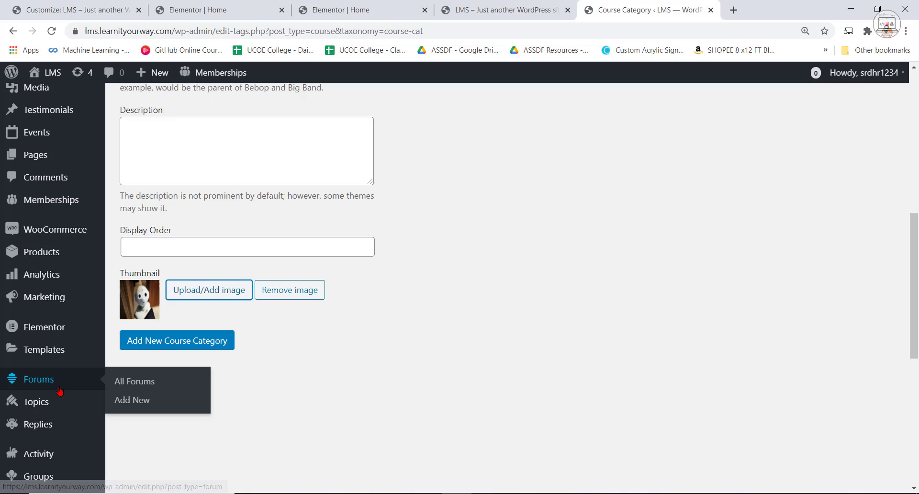
left_click(178, 341)
Add a course category named Digital Marketing with the SEO letter-tile photo as its thumbnail.
scroll(683, 411, "up", 5)
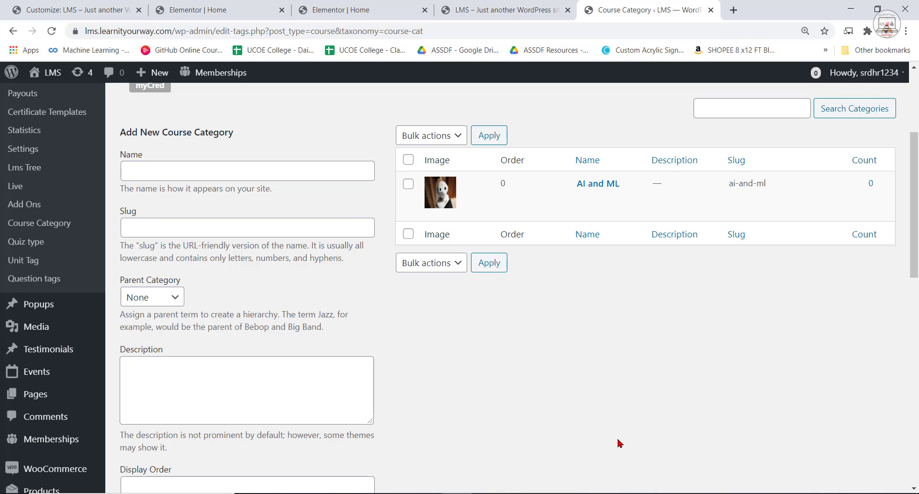
left_click(163, 175)
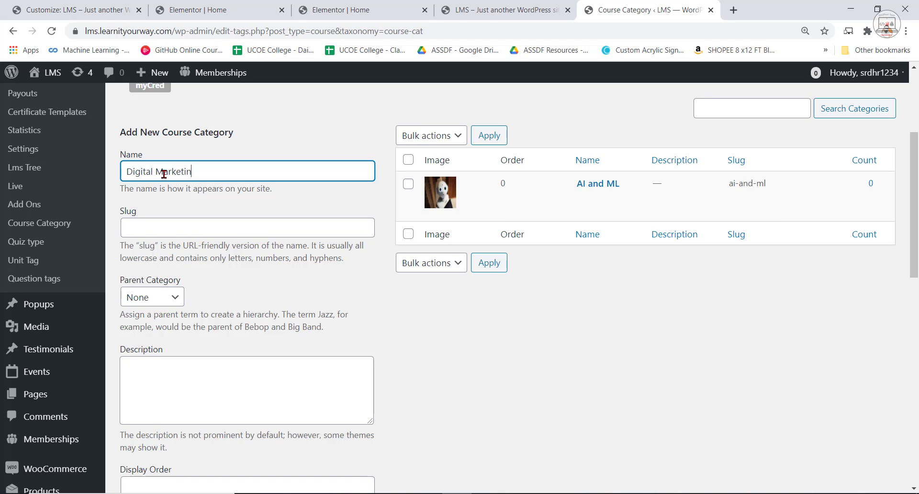
scroll(205, 229, "down", 6)
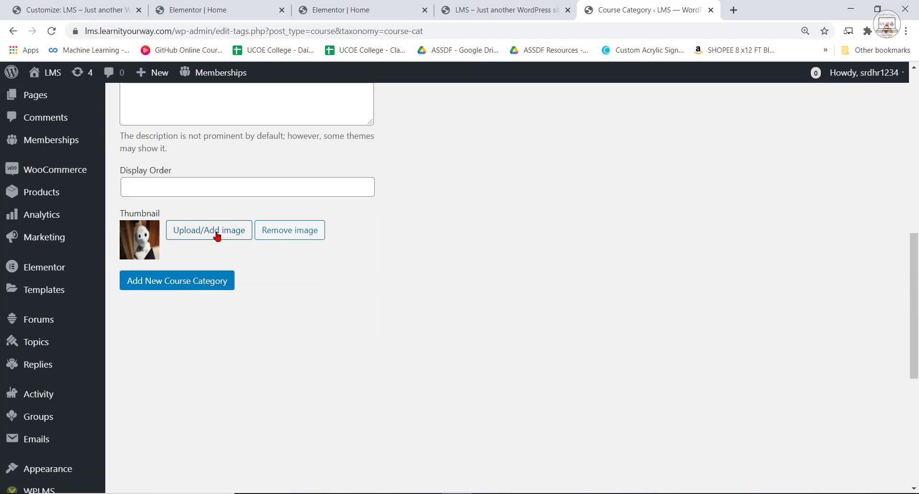
left_click(210, 235)
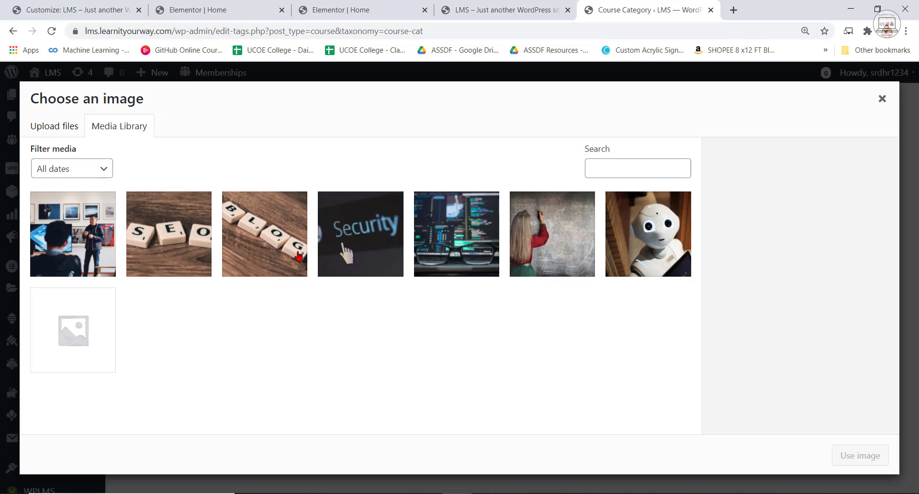
left_click(160, 234)
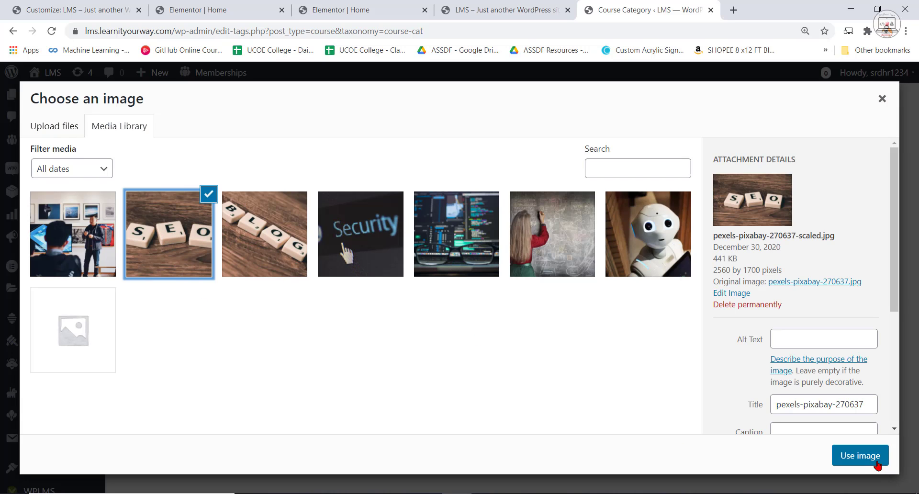
left_click(860, 456)
scroll(148, 338, "up", 2)
left_click(178, 405)
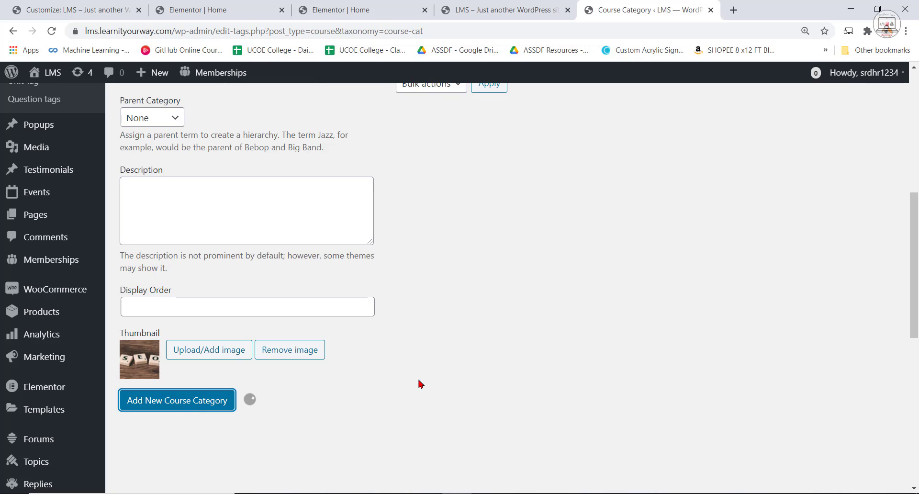
Look over the list of course categories with their images, names and slugs.
scroll(463, 387, "up", 4)
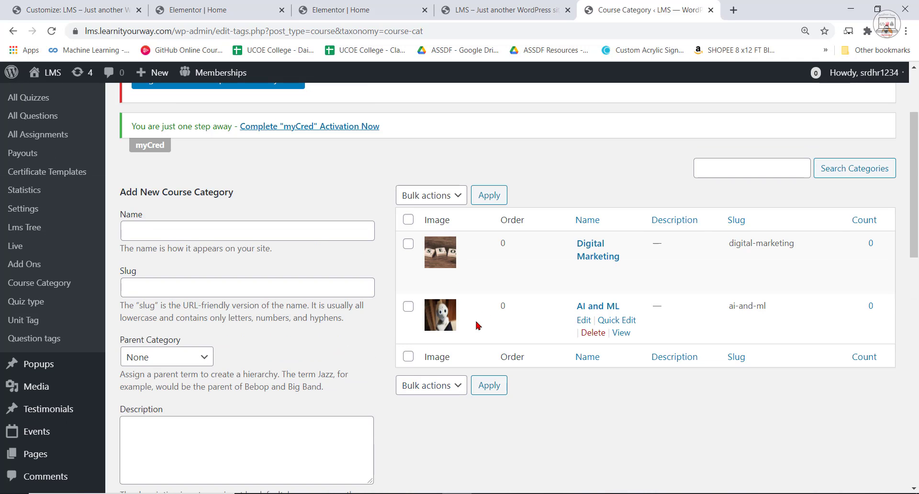
left_click(164, 235)
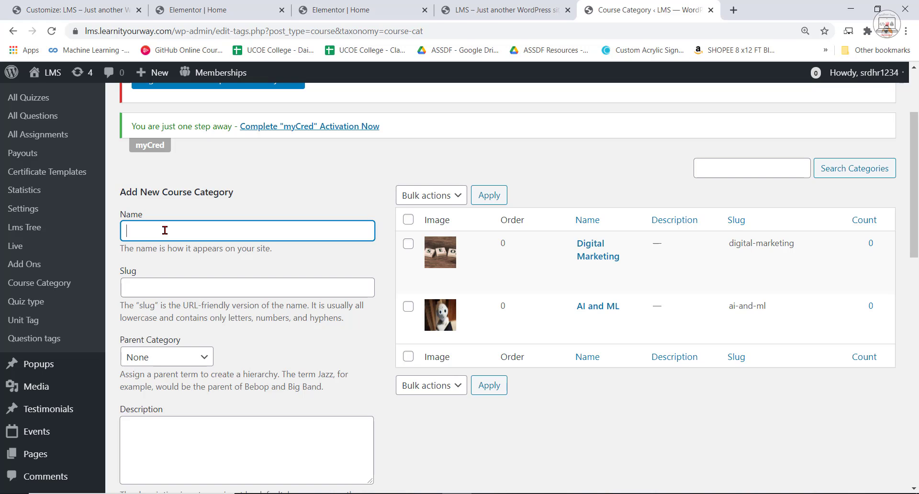
scroll(557, 345, "down", 1)
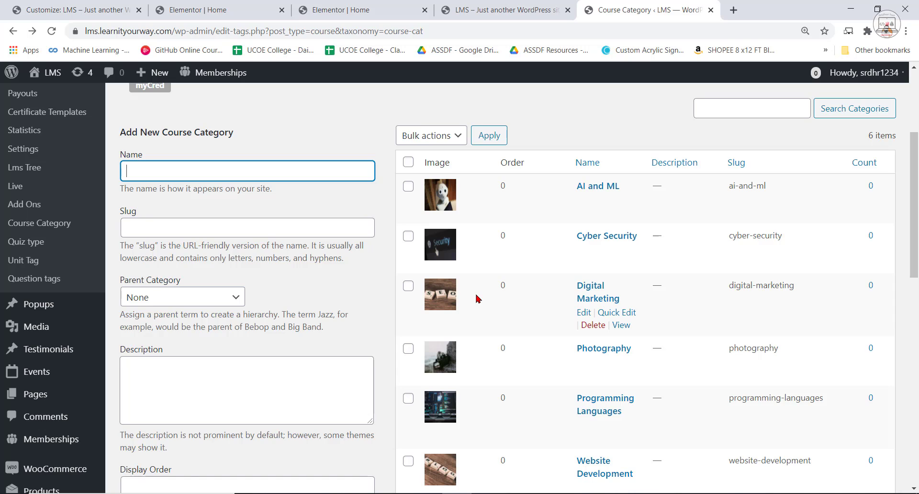
scroll(476, 298, "down", 2)
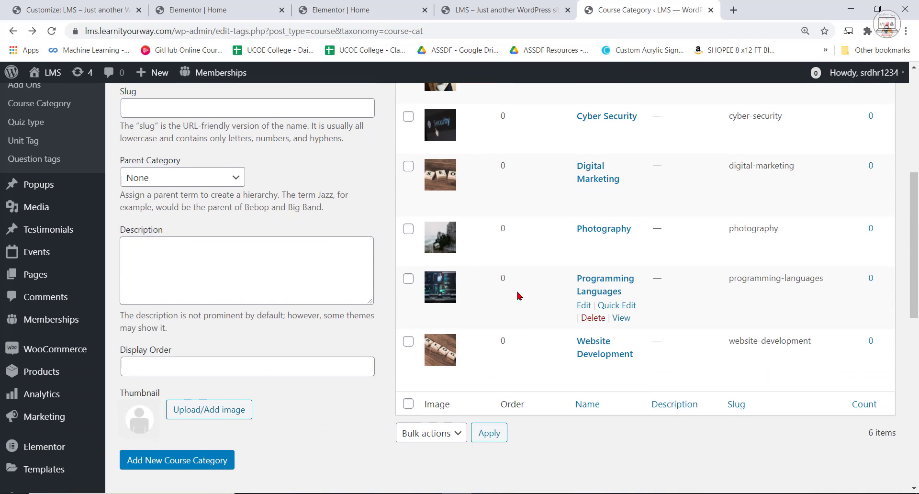
Return to the home page in the Elementor editor and search the widgets for "categor".
left_click(215, 10)
scroll(660, 384, "down", 5)
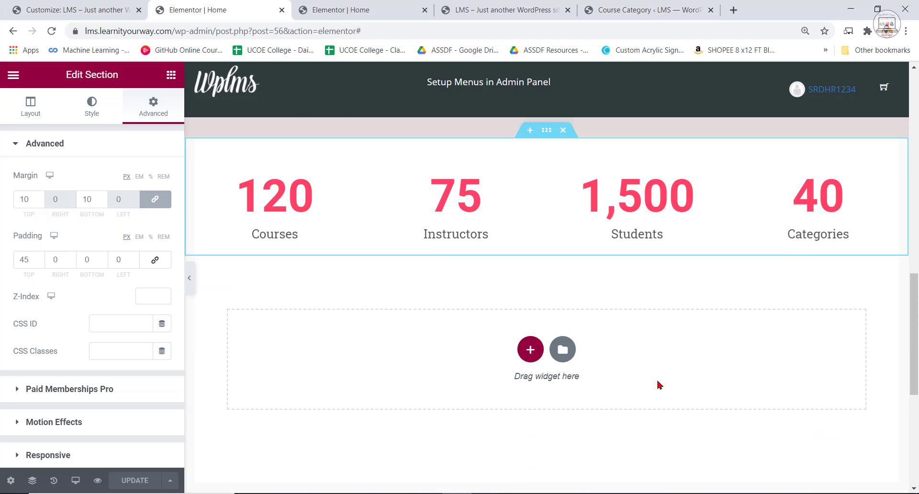
scroll(660, 384, "down", 3)
scroll(677, 382, "up", 6)
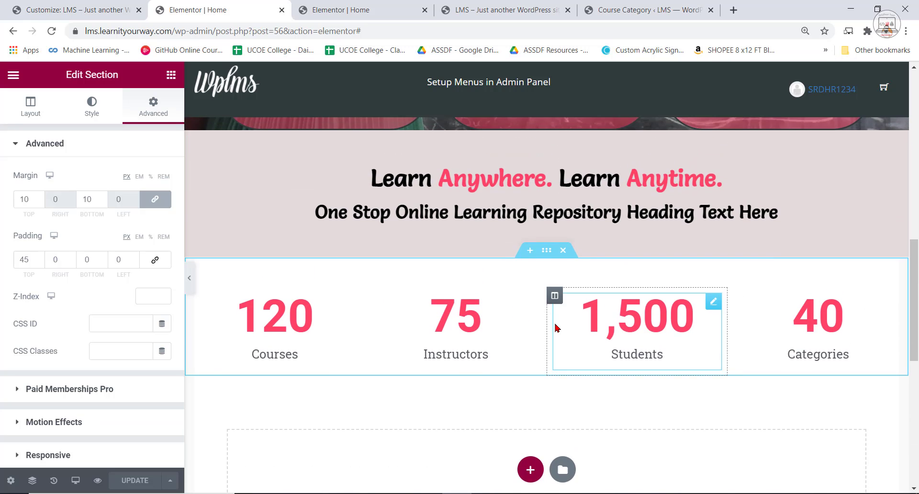
scroll(555, 327, "up", 5)
scroll(558, 324, "down", 6)
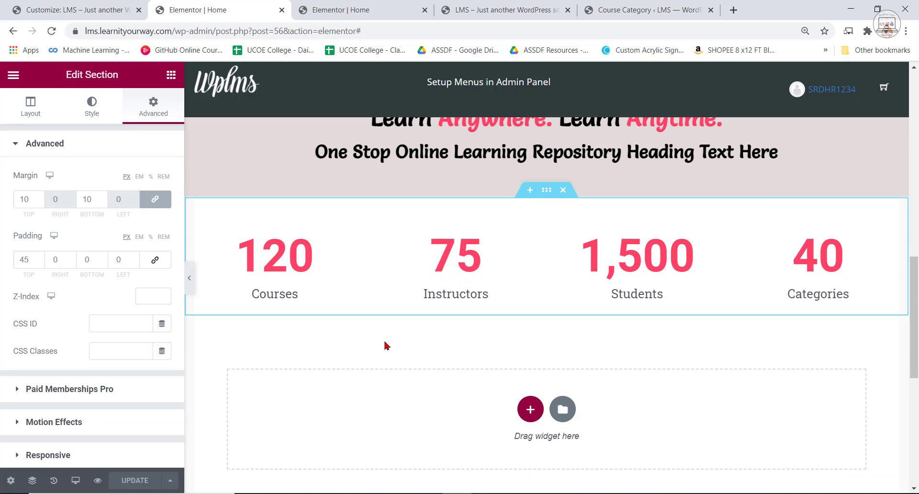
left_click(171, 78)
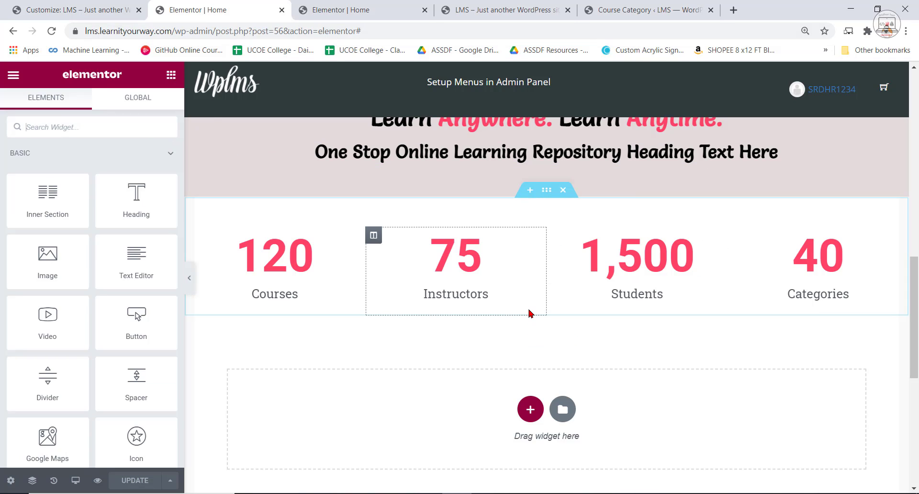
left_click(110, 126)
type("c")
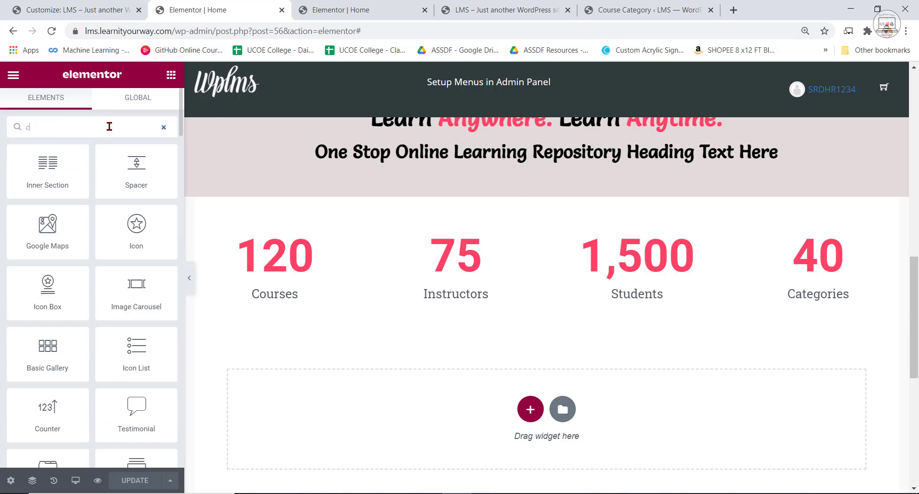
type("ategor")
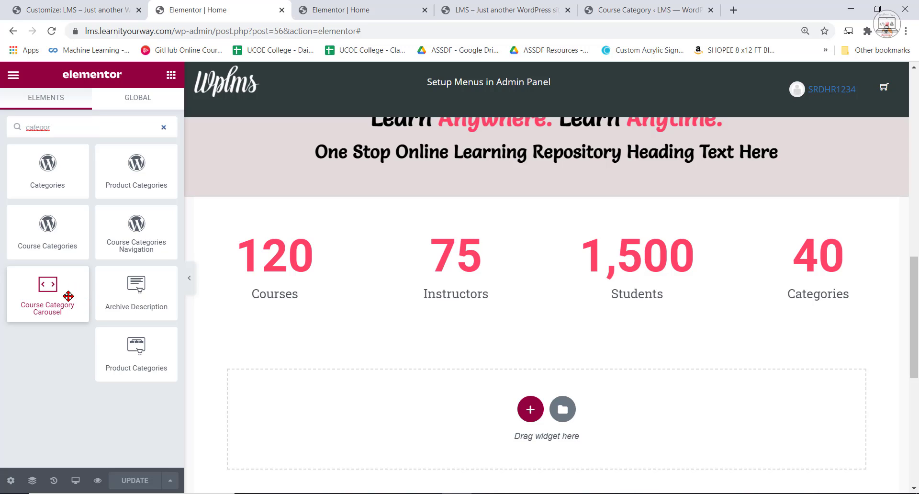
mouse_move(65, 293)
left_mouse_down()
mouse_move(499, 343)
mouse_move(541, 298)
mouse_move(554, 369)
mouse_move(48, 293)
left_mouse_up()
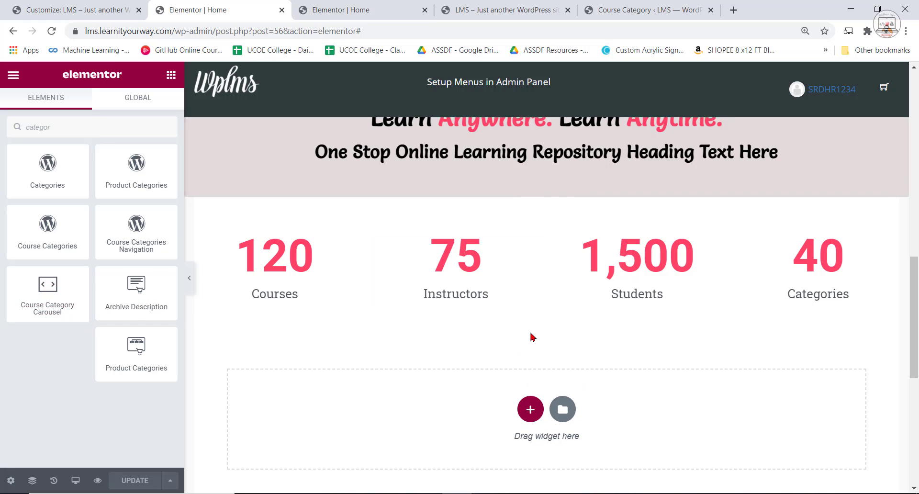
Add a single-column section below the counter row and place the Course Category Carousel widget in it.
left_click(530, 409)
left_click(383, 440)
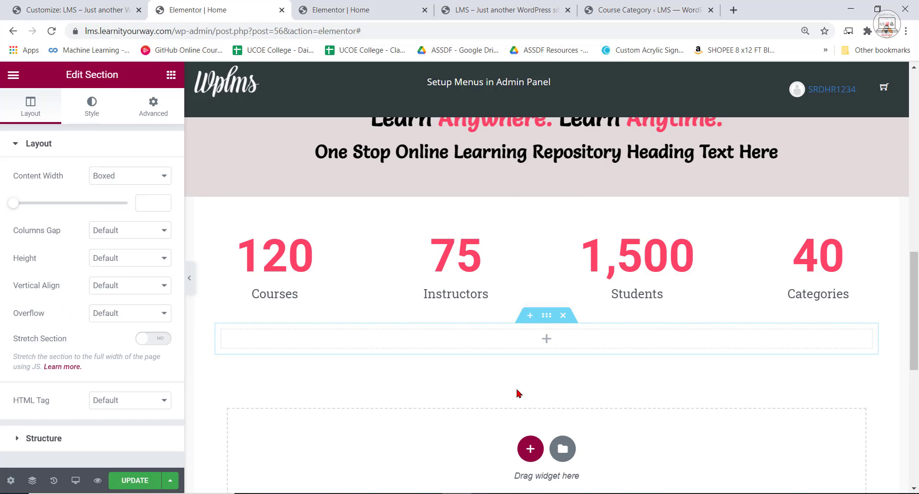
left_click(171, 74)
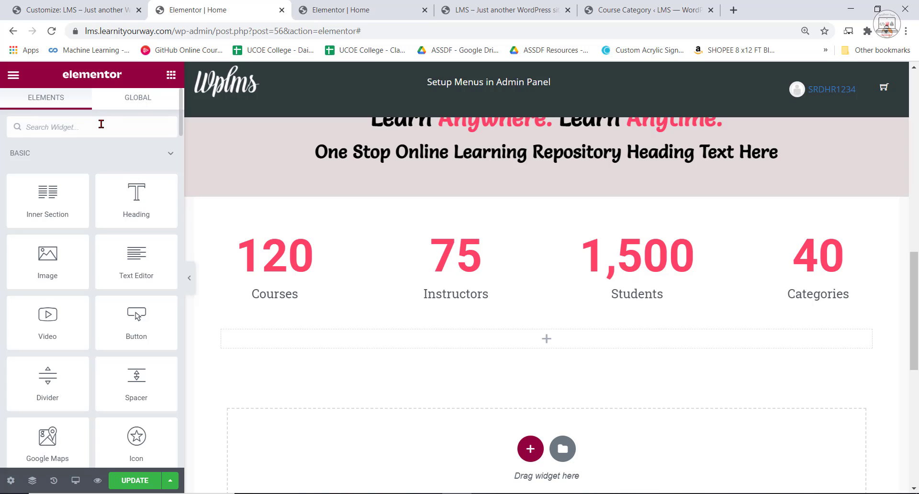
type("cours")
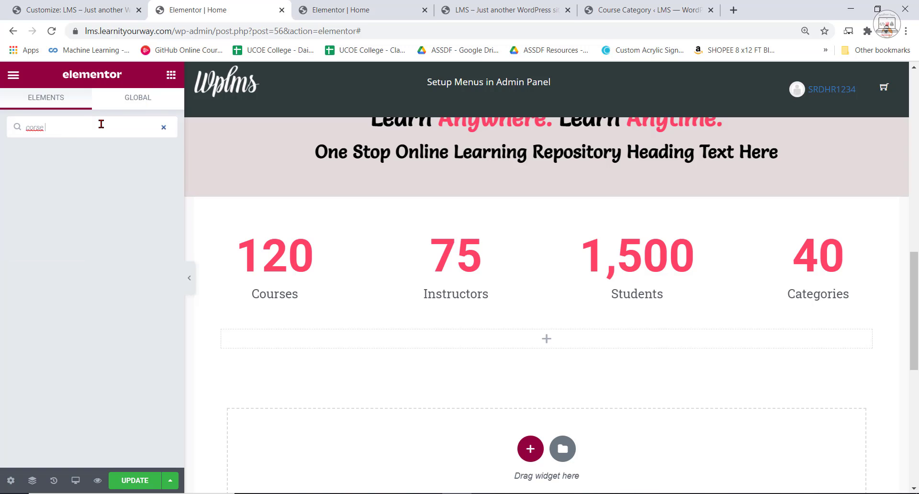
type("e")
key("BackSpace")
key("BackSpace")
key("BackSpace")
type("urse")
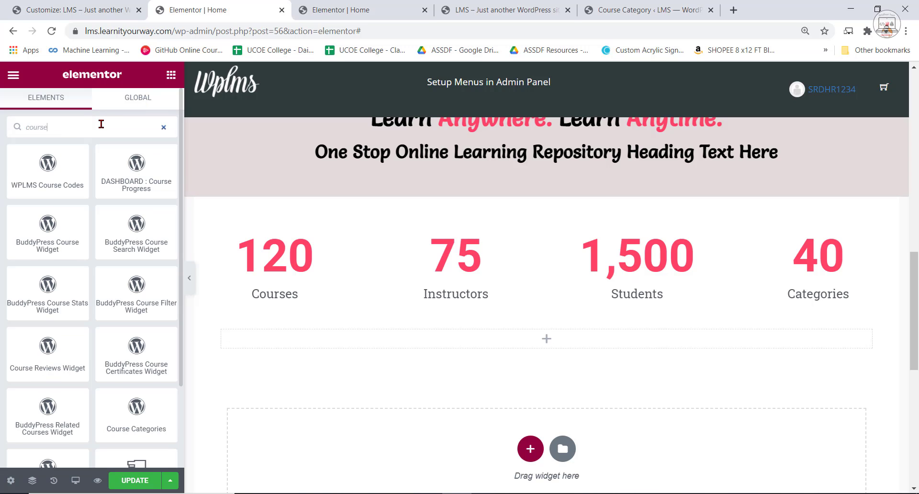
type(" cate")
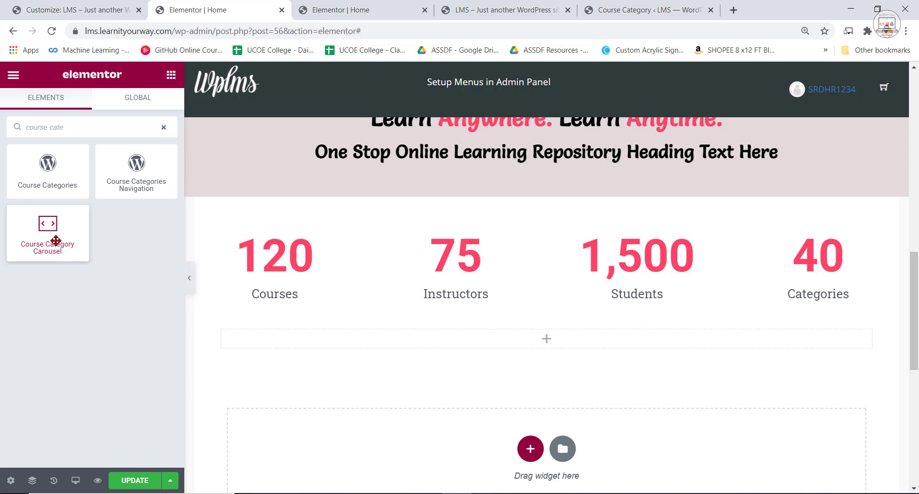
left_click_drag(56, 241, 530, 339)
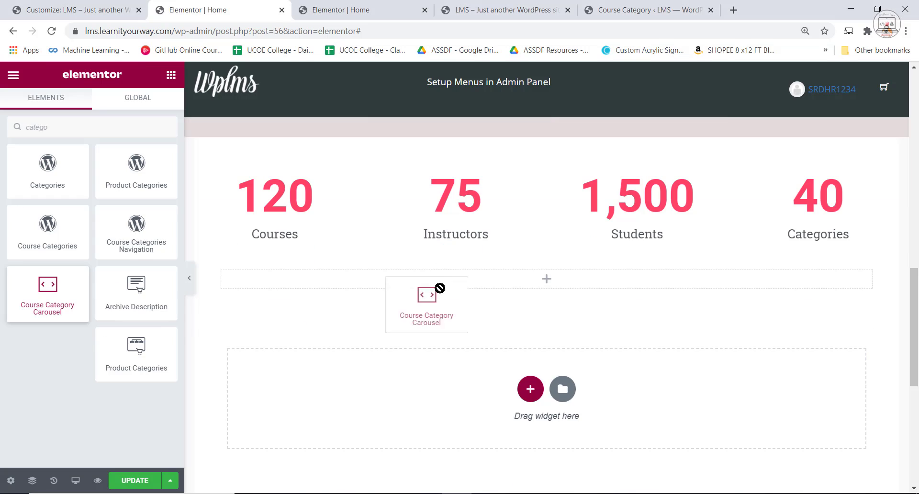
Stretch the category carousel's section across the page and set its content width to Full Width.
left_click_drag(424, 290, 530, 323)
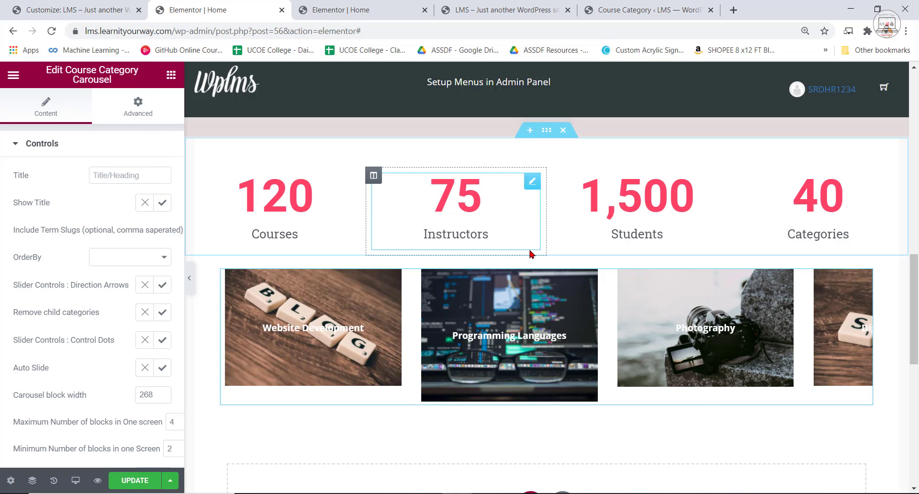
left_click(546, 255)
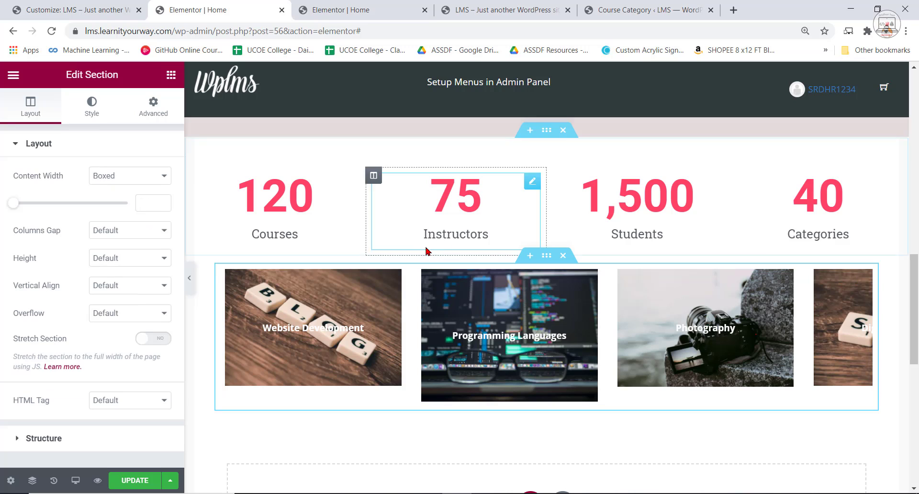
left_click(151, 340)
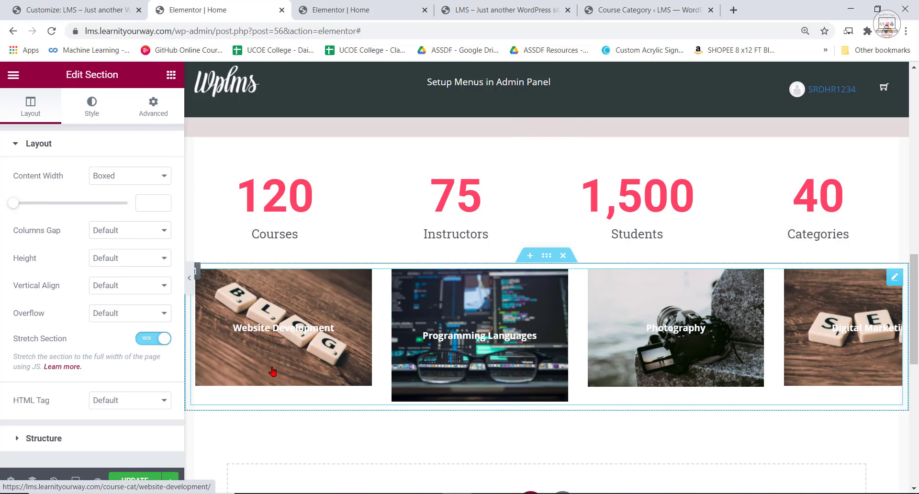
left_click(129, 176)
left_click(128, 199)
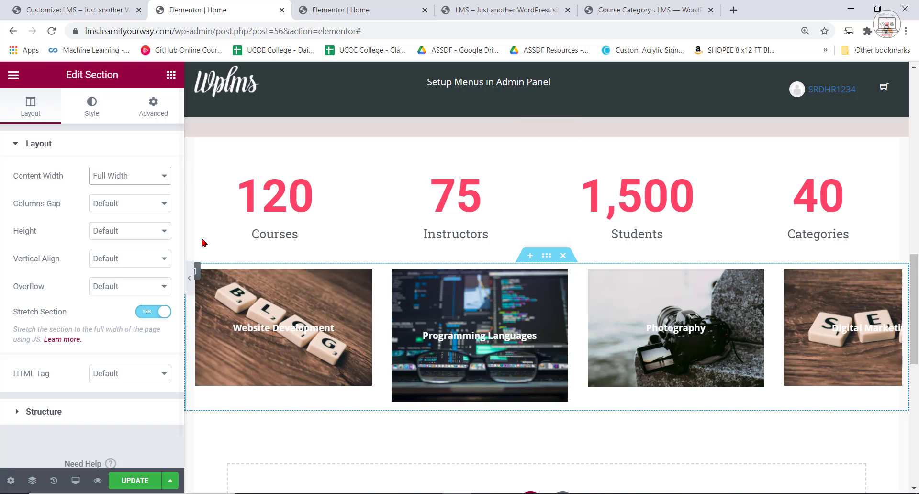
Turn off the title, direction arrows and auto slide for the Course Category Carousel.
left_click(259, 349)
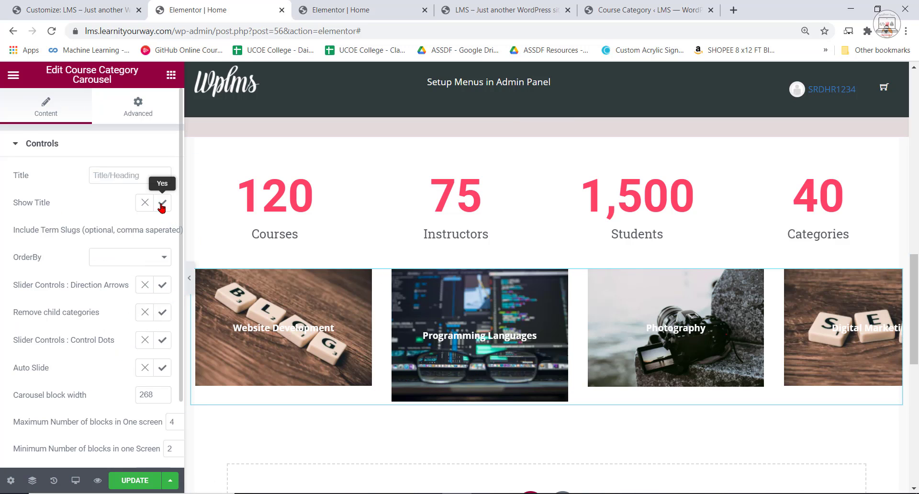
left_click(145, 203)
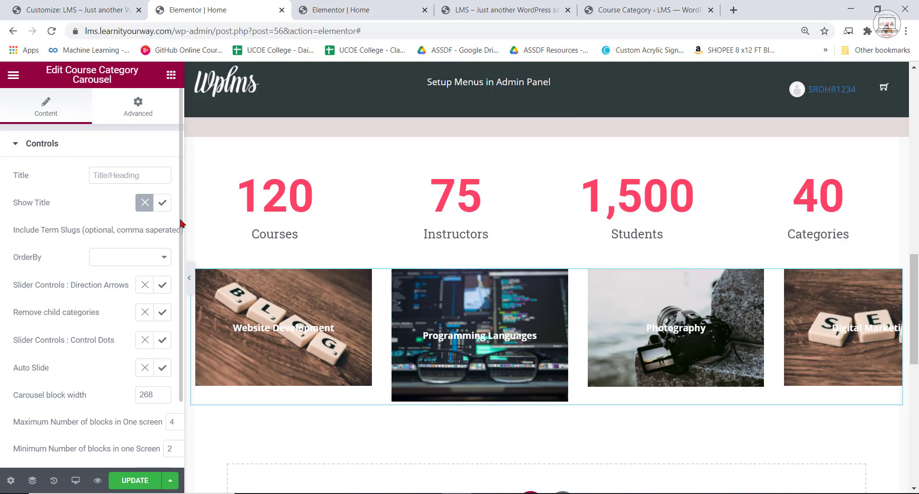
left_click(158, 260)
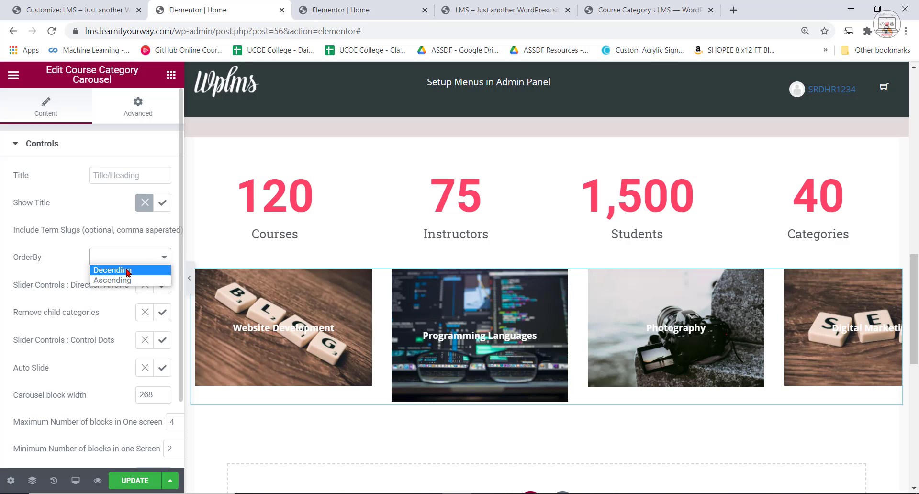
left_click(49, 259)
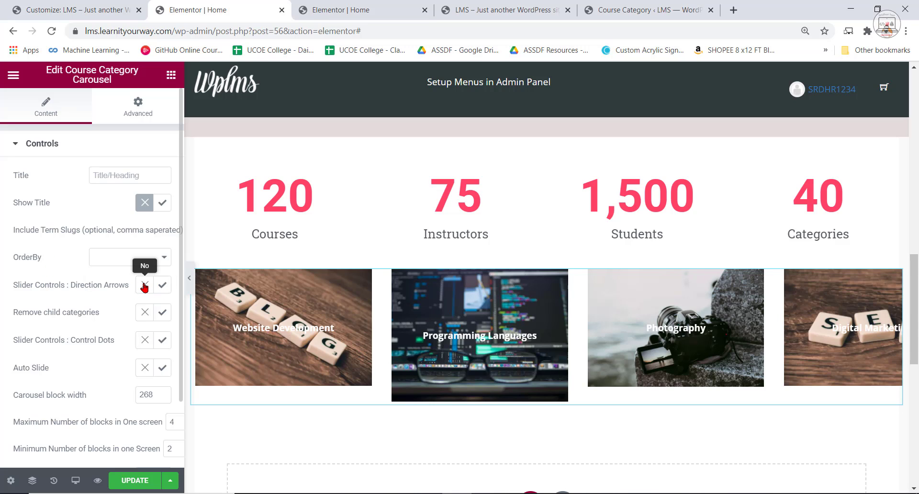
left_click(144, 286)
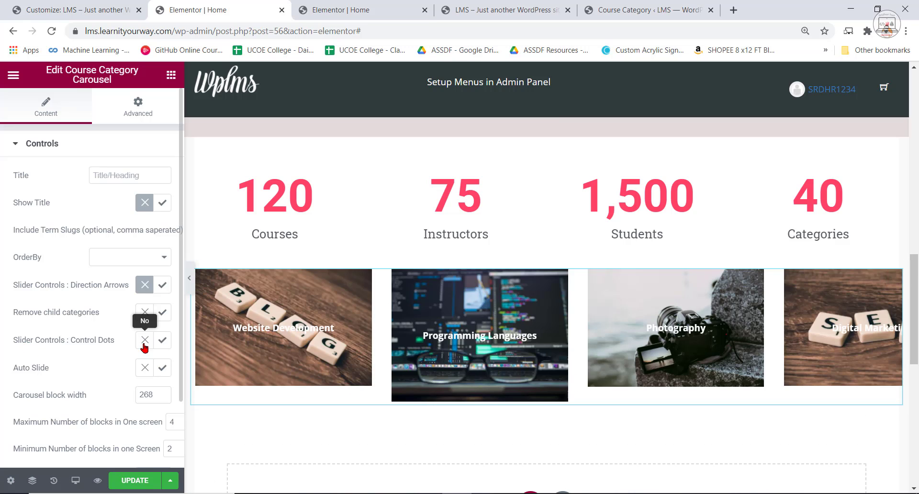
scroll(127, 339, "down", 2)
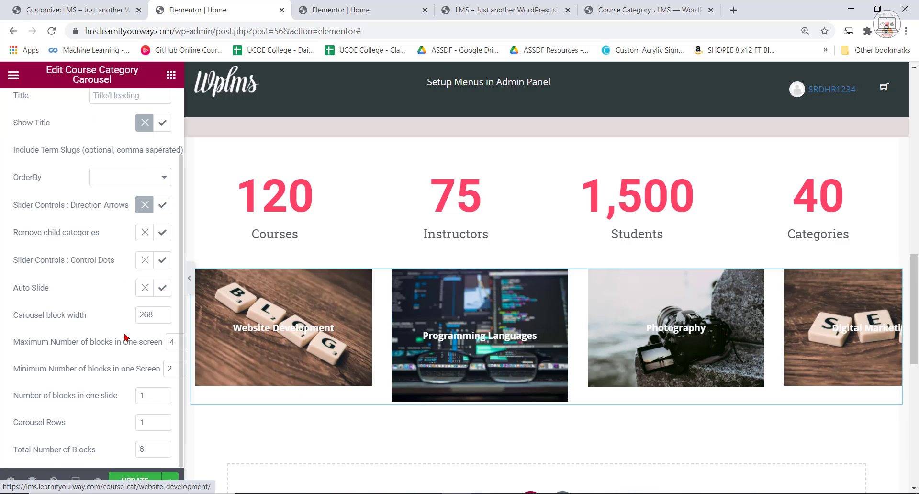
left_click(147, 291)
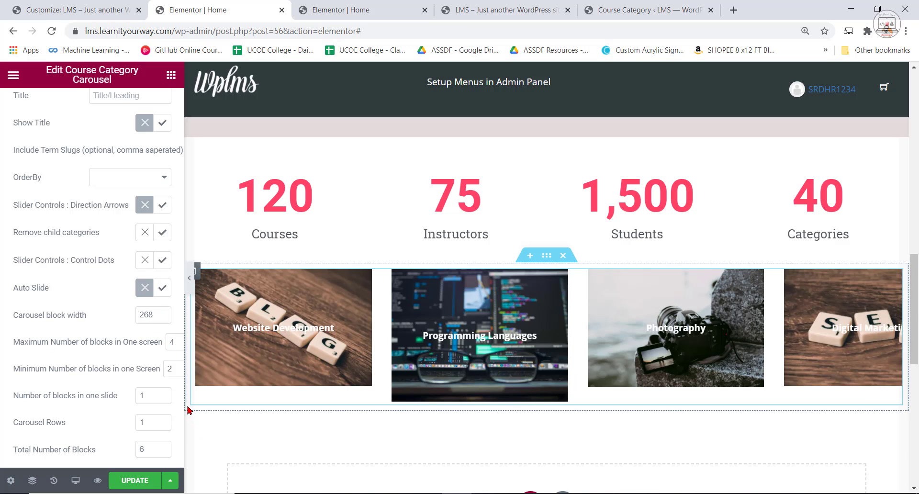
Widen the settings panel and limit the category carousel to a maximum of 3 and a minimum of 2 blocks in one screen.
left_click_drag(182, 406, 241, 413)
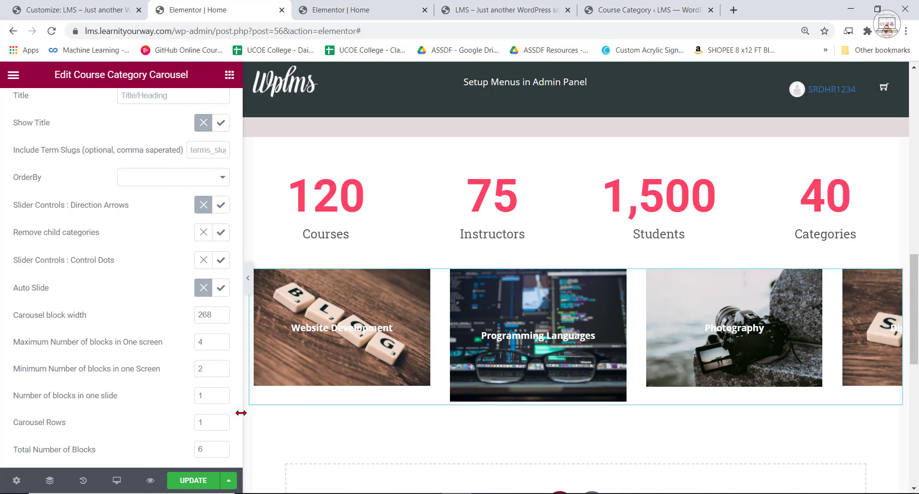
left_click(220, 344)
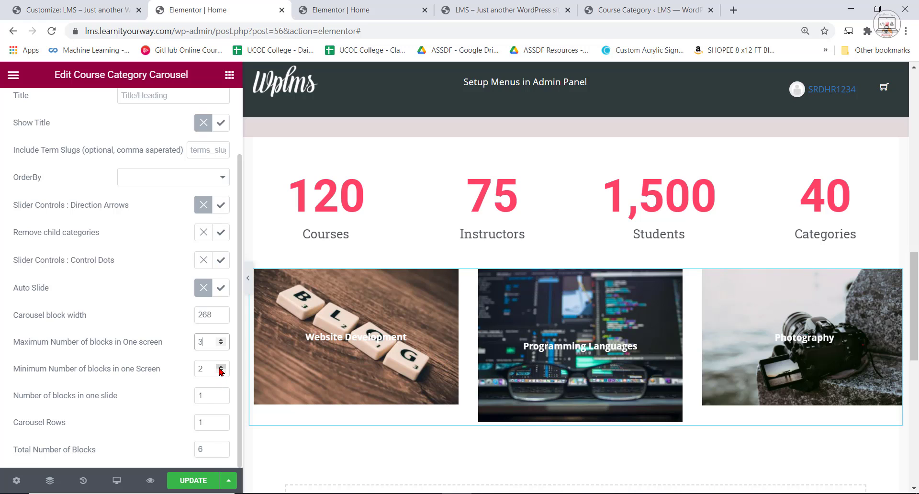
scroll(437, 408, "down", 4)
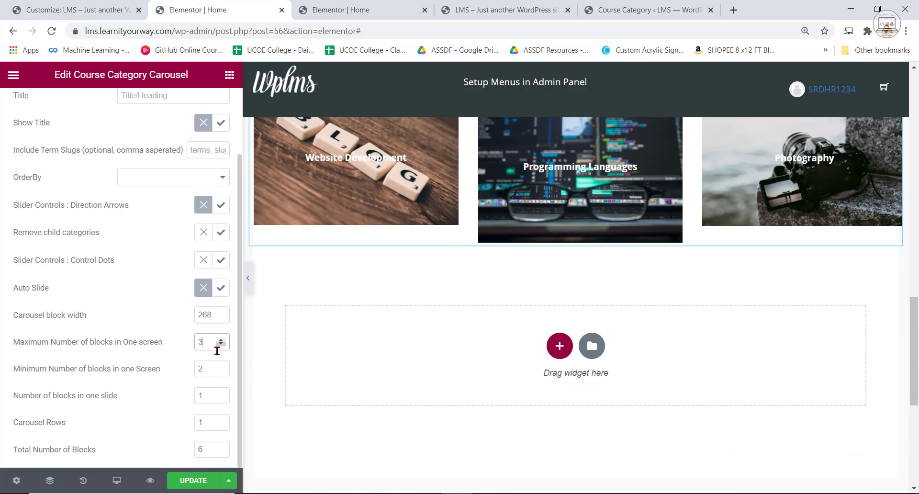
left_click(222, 367)
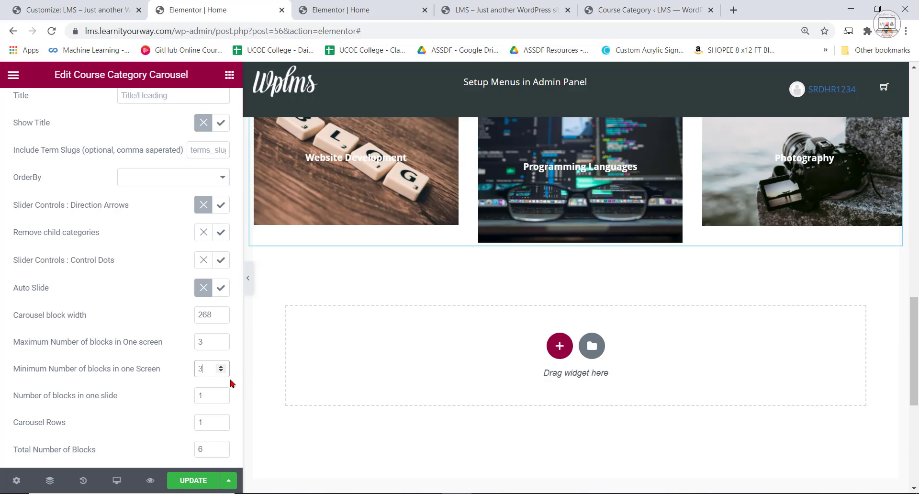
left_click(221, 371)
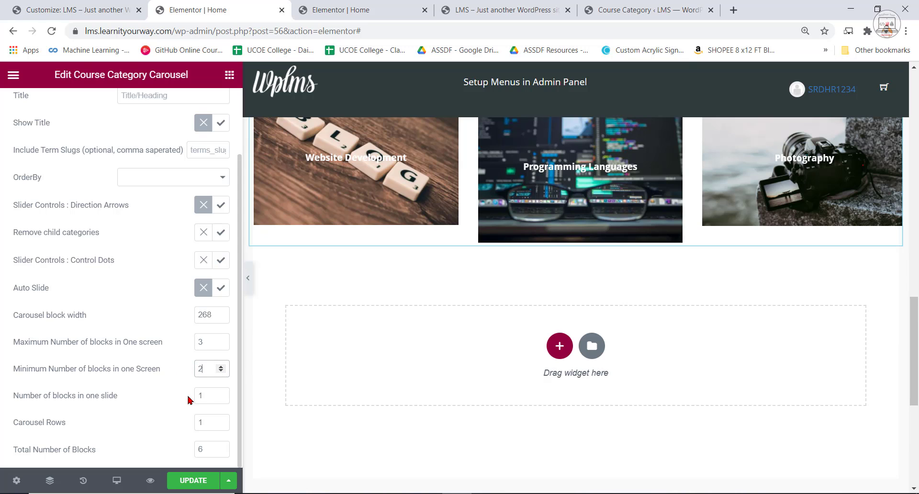
Set the category carousel to 2 rows and look over the category blocks.
left_click(221, 421)
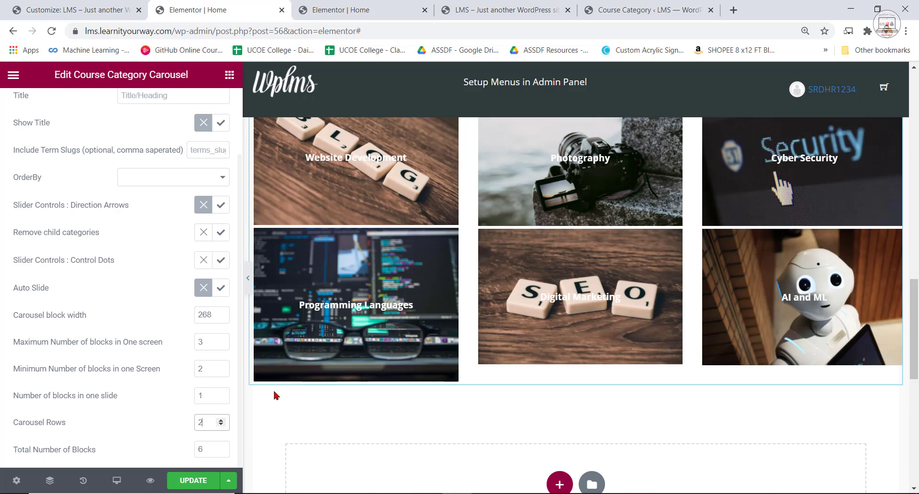
scroll(711, 449, "up", 2)
scroll(450, 383, "down", 3)
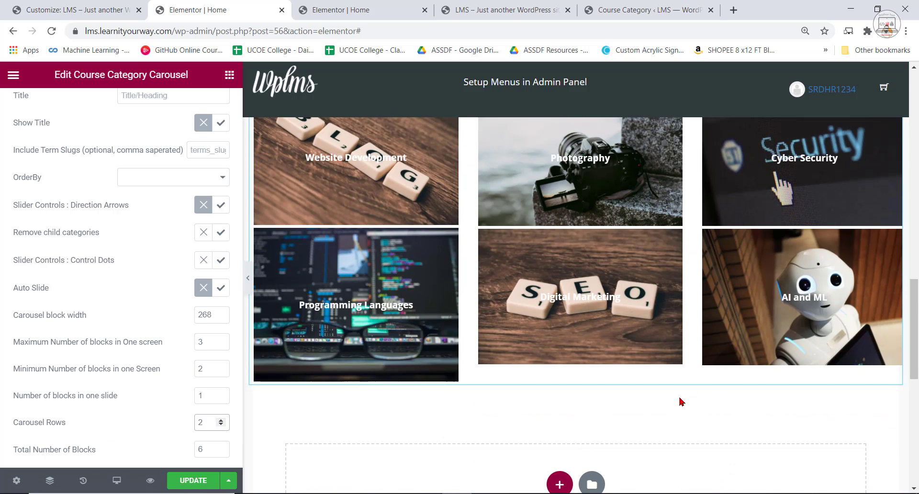
scroll(595, 404, "up", 2)
scroll(594, 405, "up", 1)
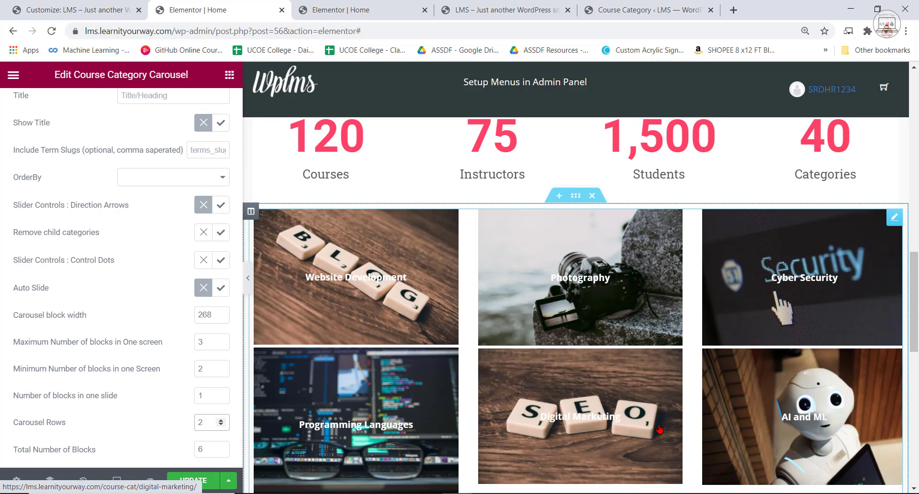
scroll(643, 422, "down", 1)
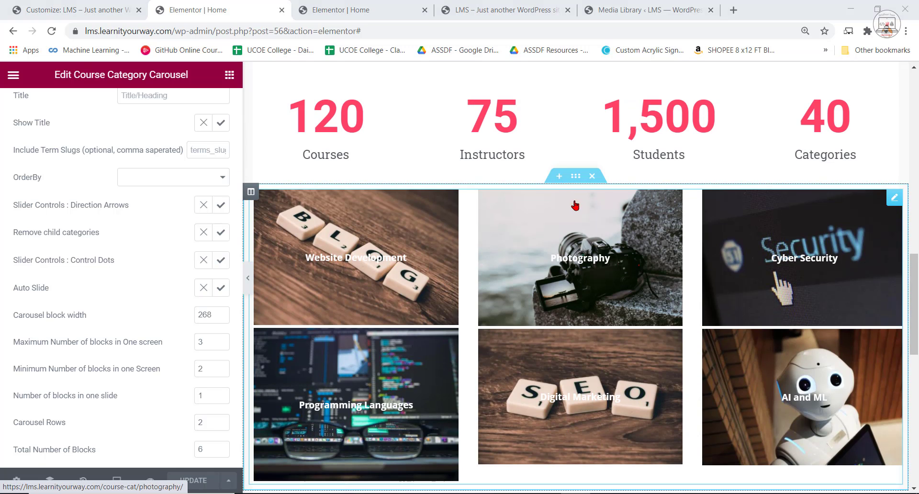
Set the carousel section's padding to 5 px on all sides and update the page.
scroll(575, 206, "up", 2)
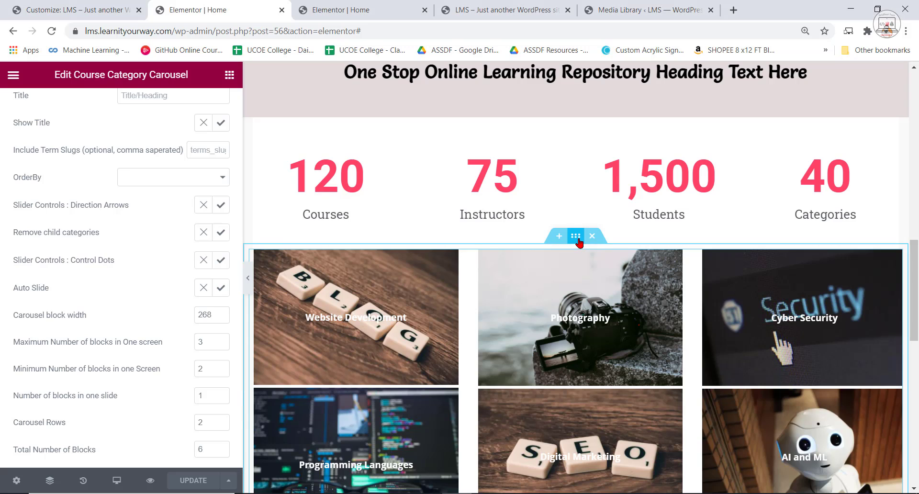
left_click(577, 238)
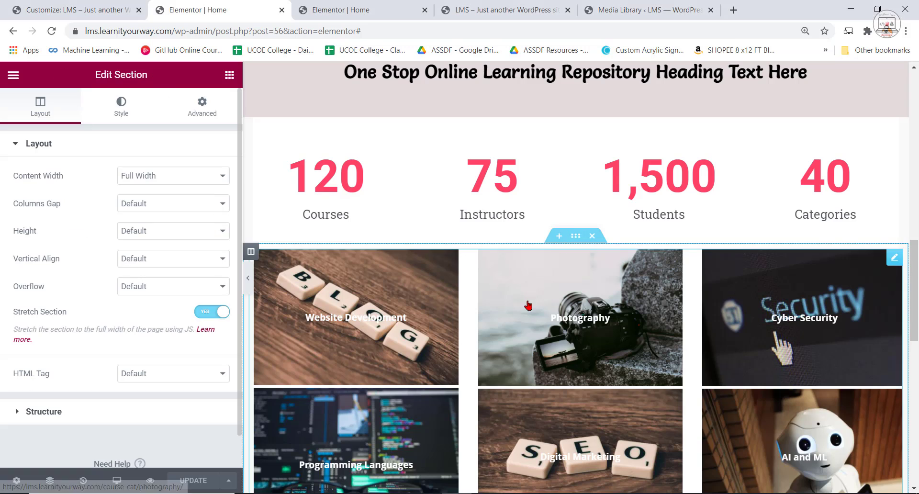
left_click(203, 114)
left_click(51, 258)
left_click(52, 258)
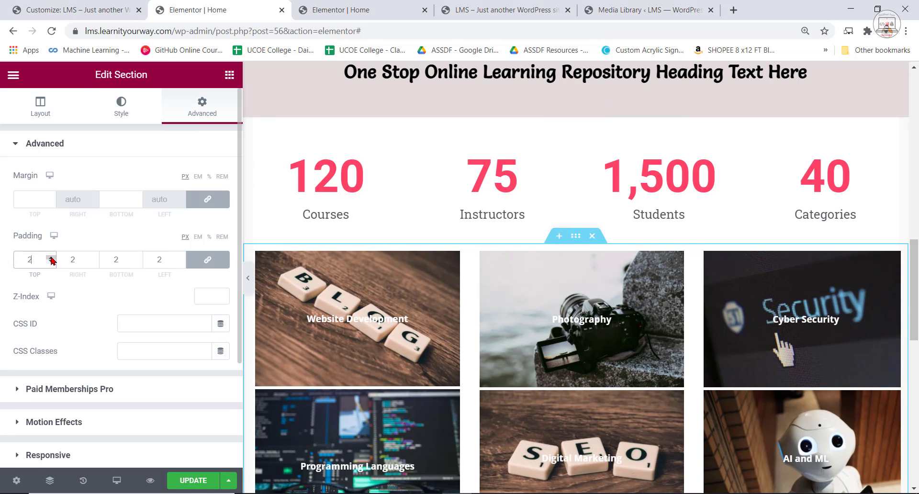
left_click(51, 259)
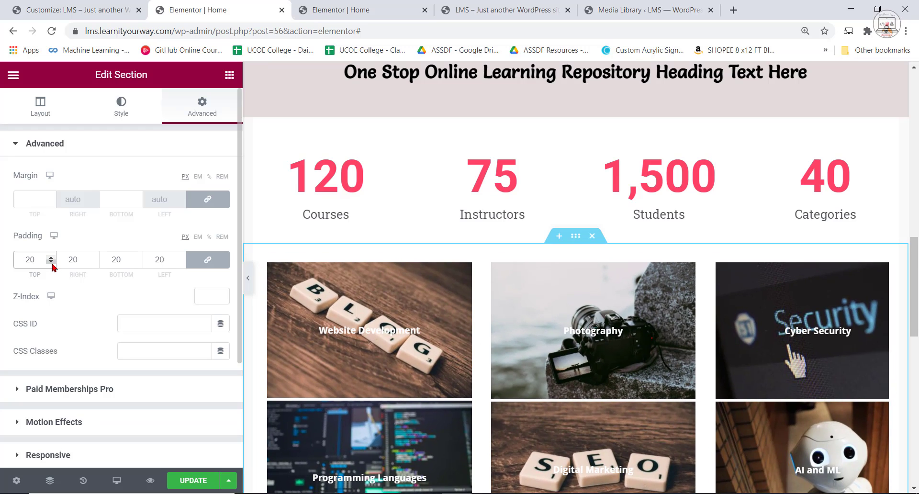
left_click(52, 262)
left_click(52, 262)
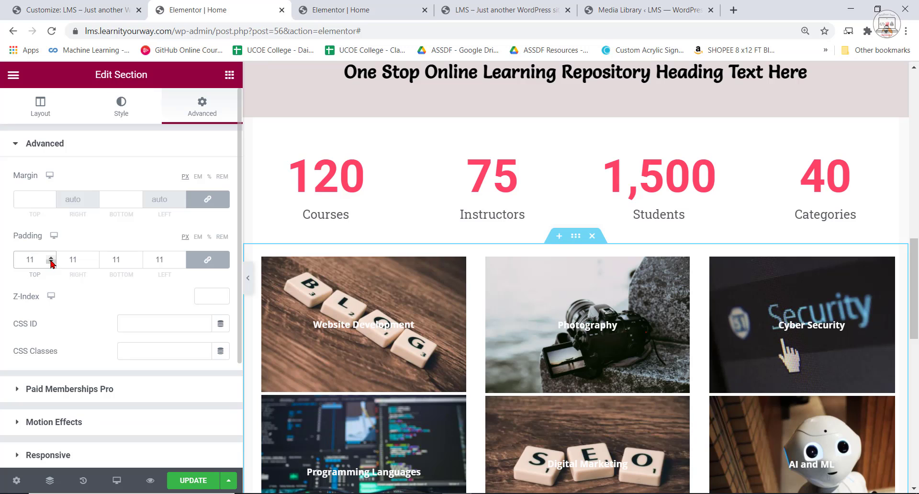
scroll(415, 327, "down", 3)
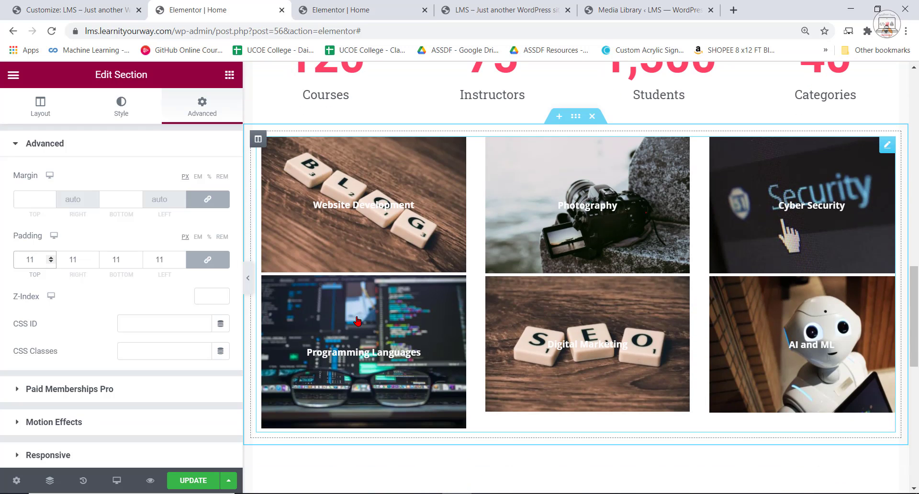
left_click(52, 263)
left_click(52, 263)
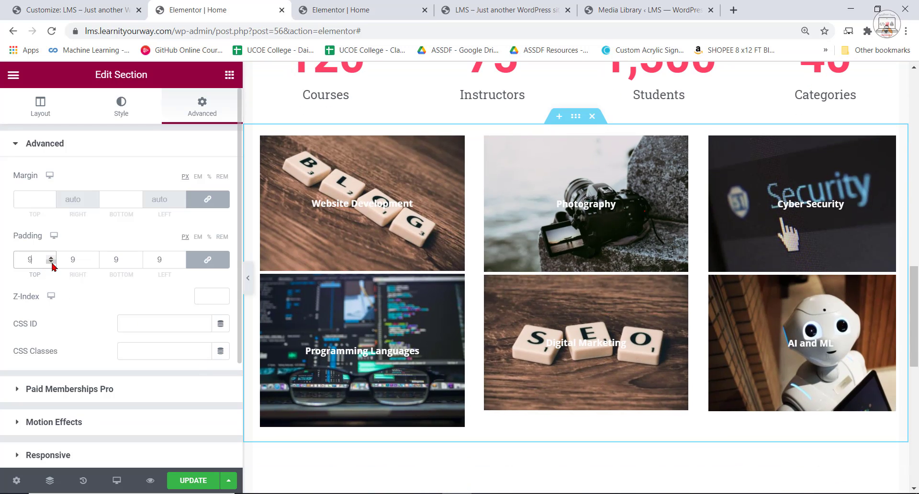
left_click(51, 263)
left_click(52, 263)
left_click(52, 263)
left_click(51, 263)
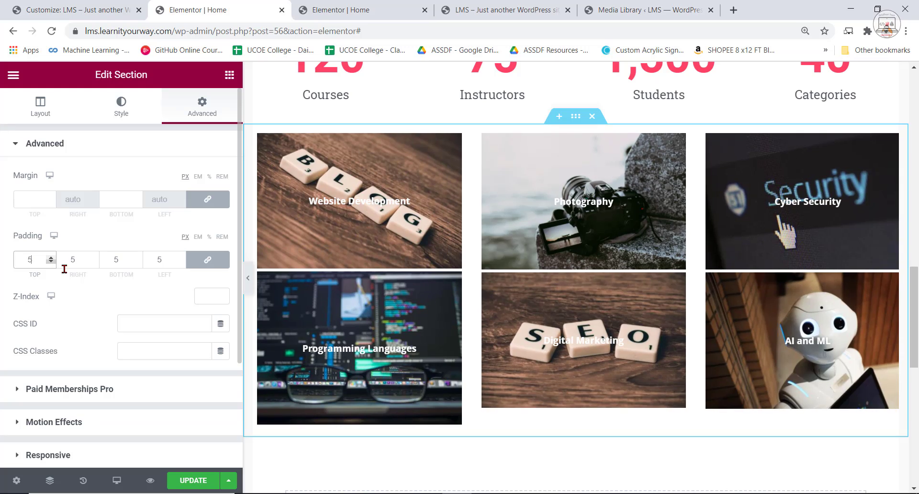
left_click(202, 483)
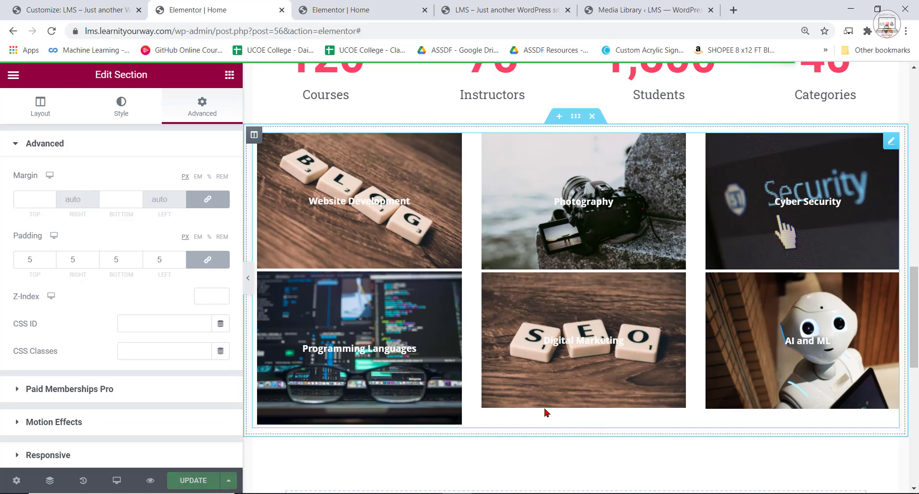
Compare the category blocks below the counter row with those on the reference home page.
scroll(367, 207, "down", 3)
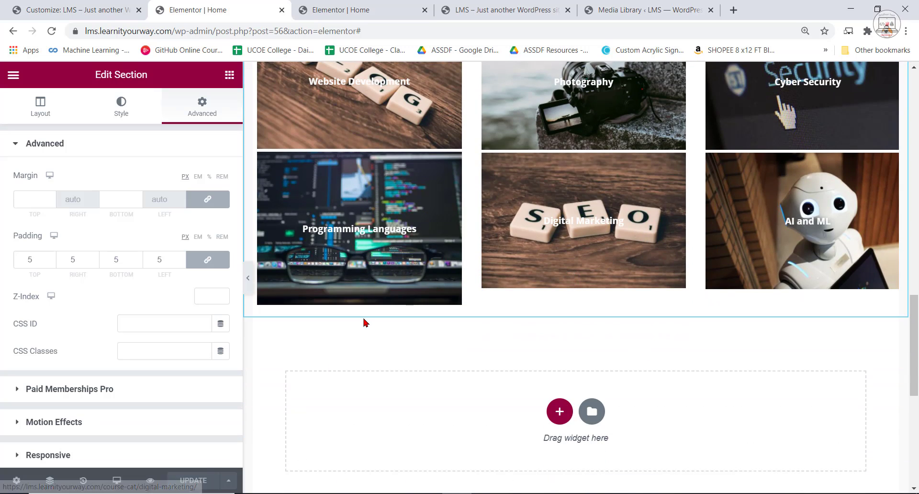
scroll(612, 337, "up", 3)
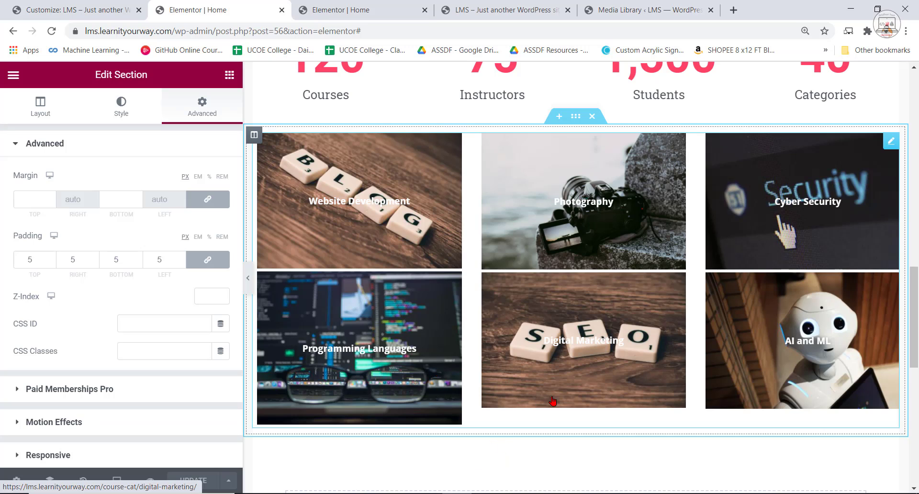
scroll(569, 354, "up", 3)
scroll(587, 307, "down", 1)
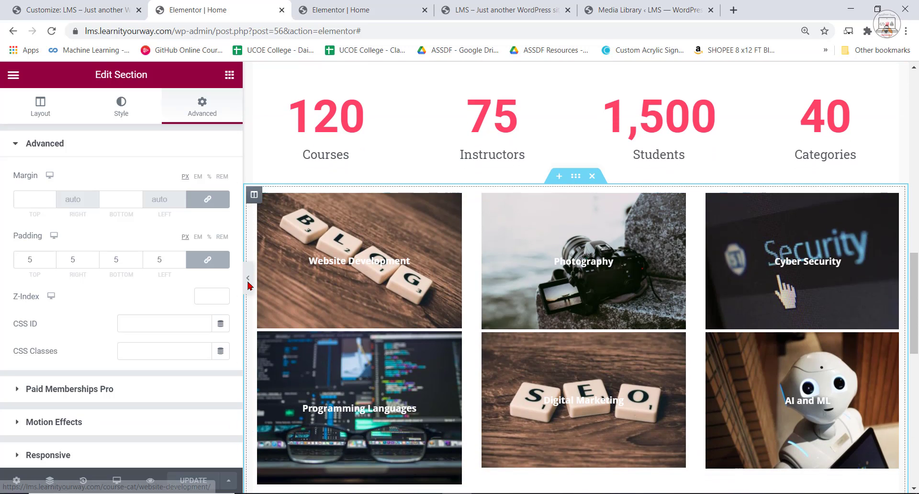
left_click(366, 4)
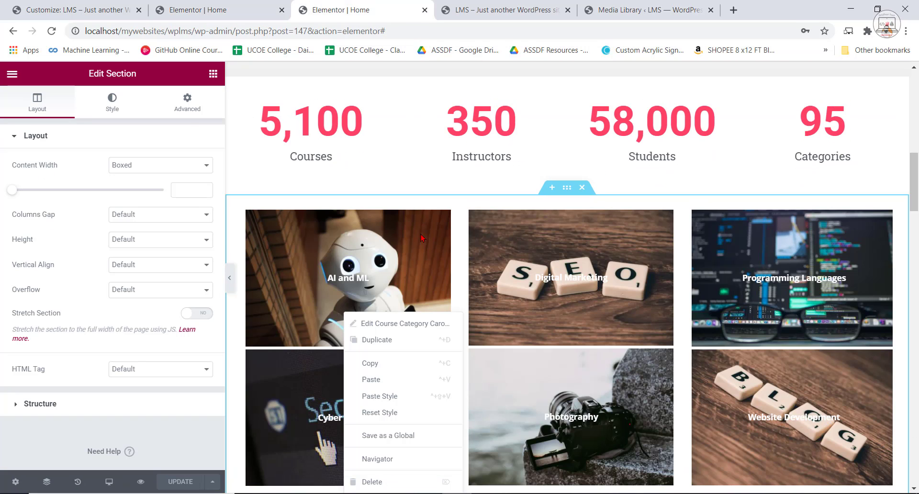
Reload the home page preview and examine the counter row and the category blocks below it.
left_click(496, 9)
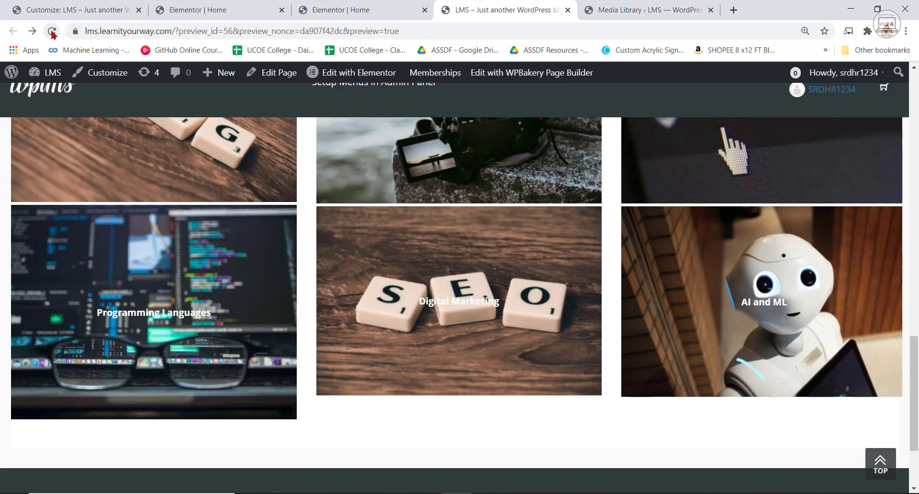
left_click(52, 31)
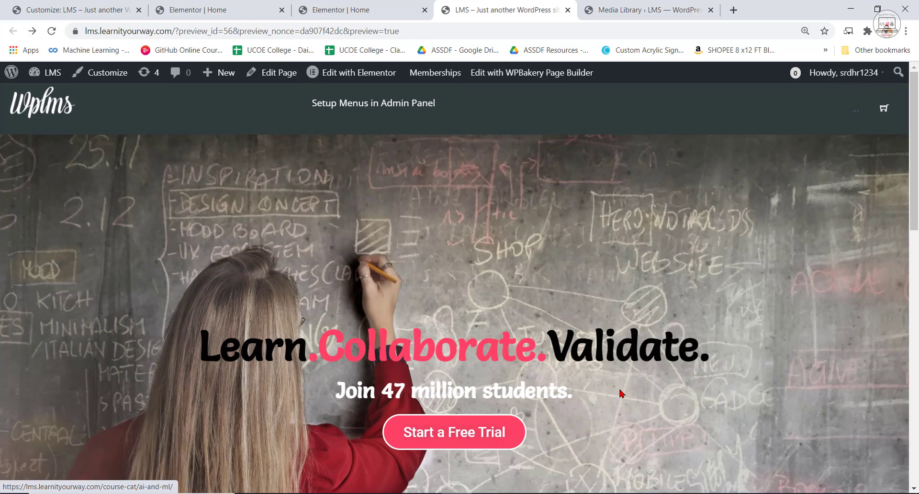
scroll(585, 404, "up", 3)
scroll(584, 405, "up", 6)
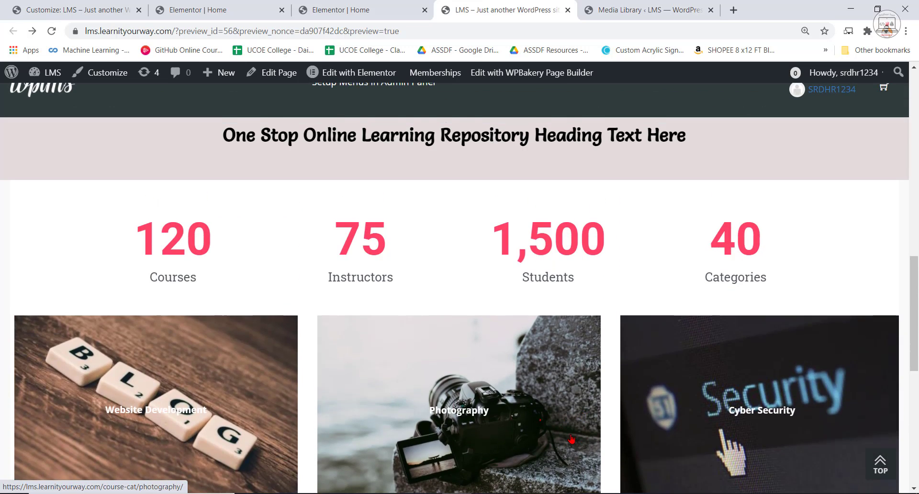
scroll(582, 434, "down", 4)
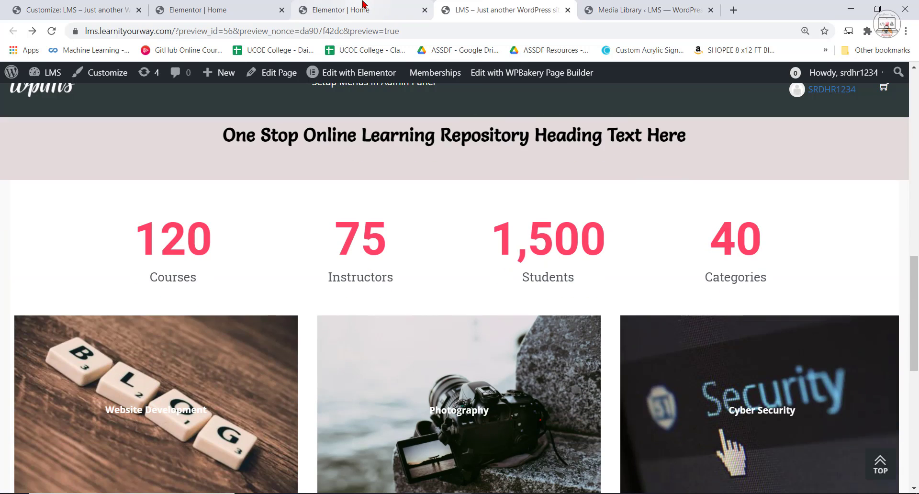
scroll(561, 395, "down", 2)
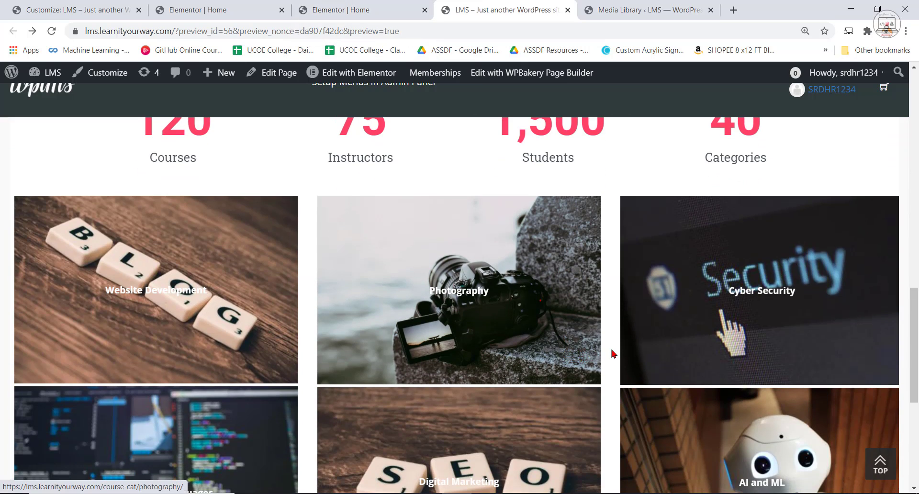
scroll(611, 350, "down", 2)
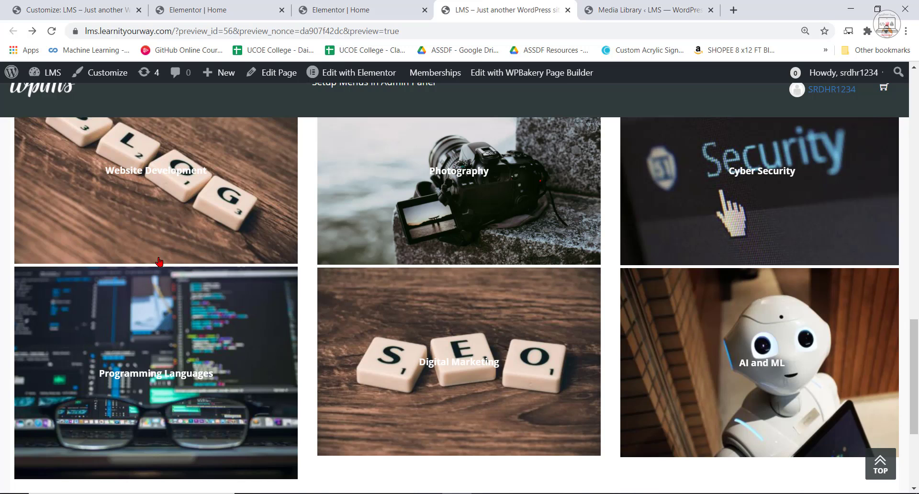
Examine the home page preview from the hero banner through the counter row and category blocks to the footer.
scroll(462, 439, "down", 3)
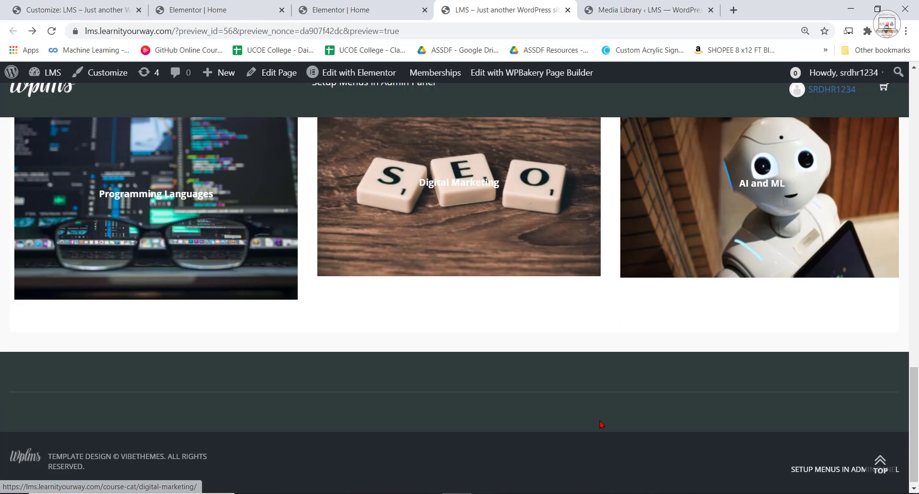
scroll(537, 284, "up", 15)
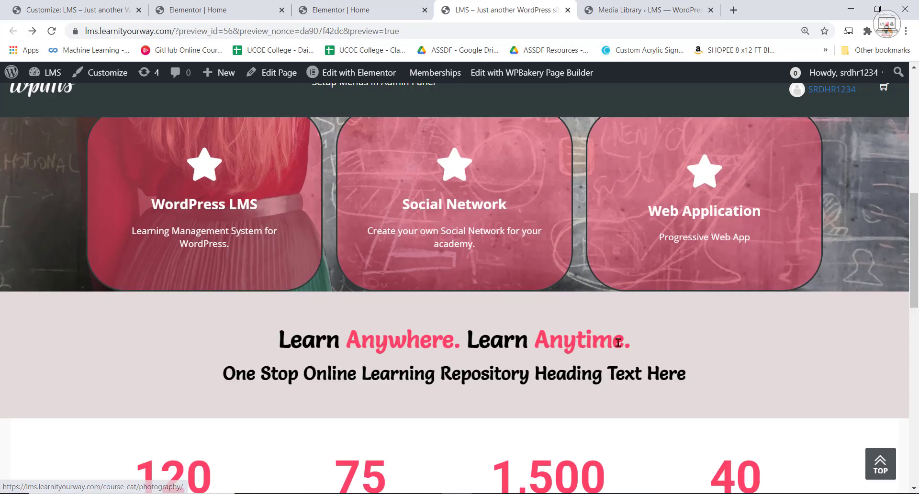
scroll(596, 327, "down", 3)
scroll(607, 366, "up", 6)
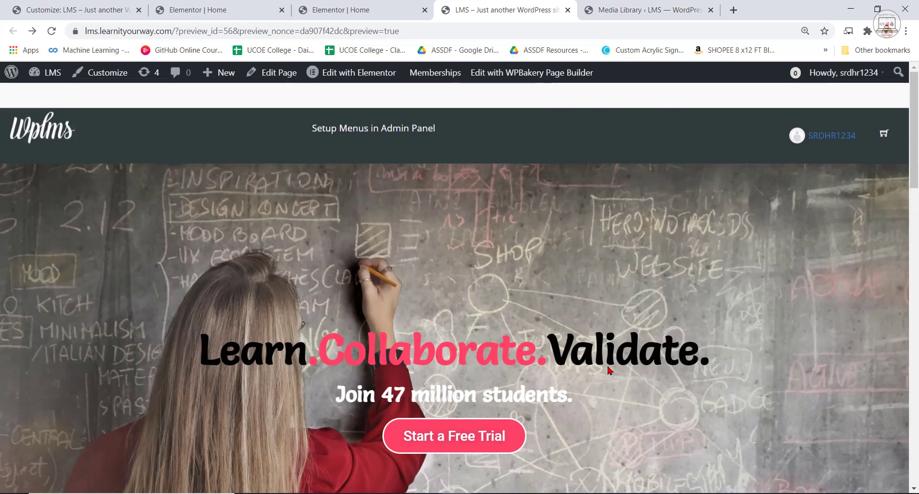
scroll(618, 364, "down", 12)
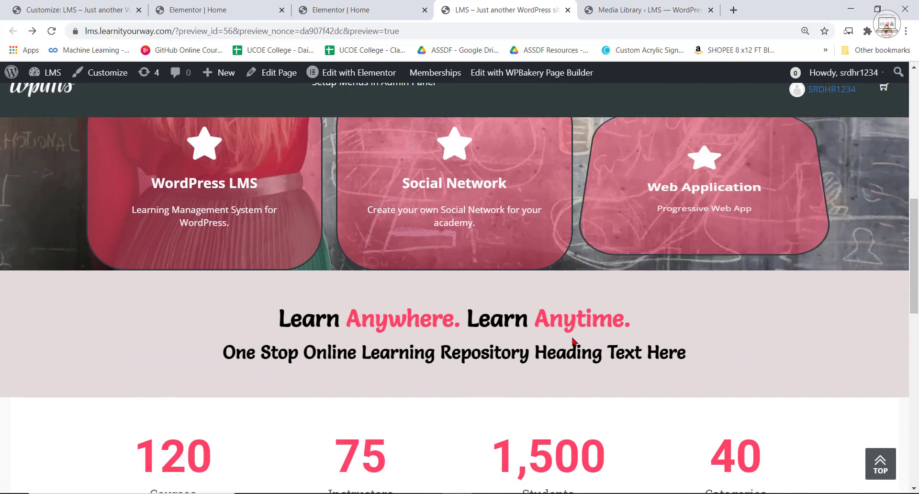
scroll(573, 338, "down", 5)
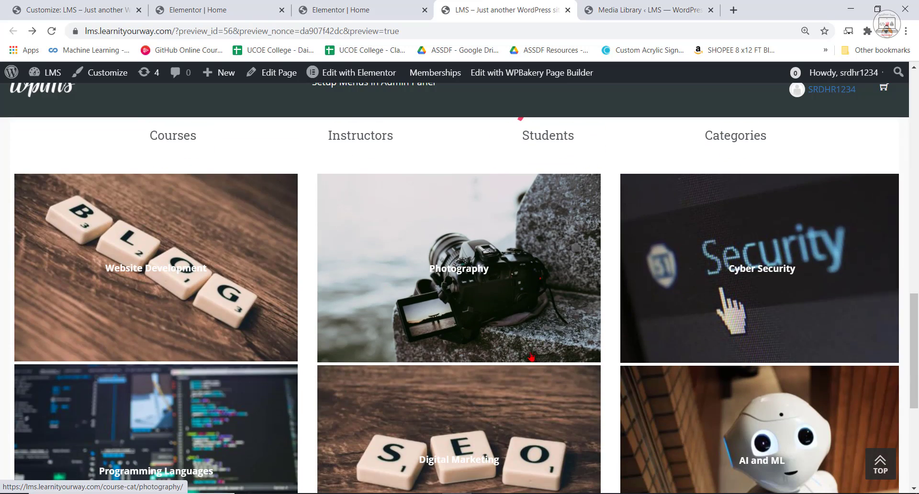
scroll(471, 302, "down", 1)
scroll(478, 297, "up", 15)
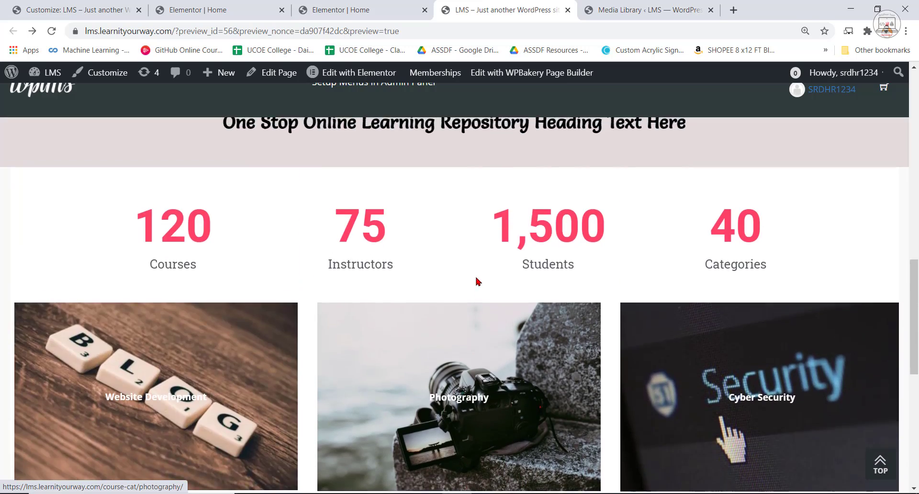
scroll(516, 263, "down", 5)
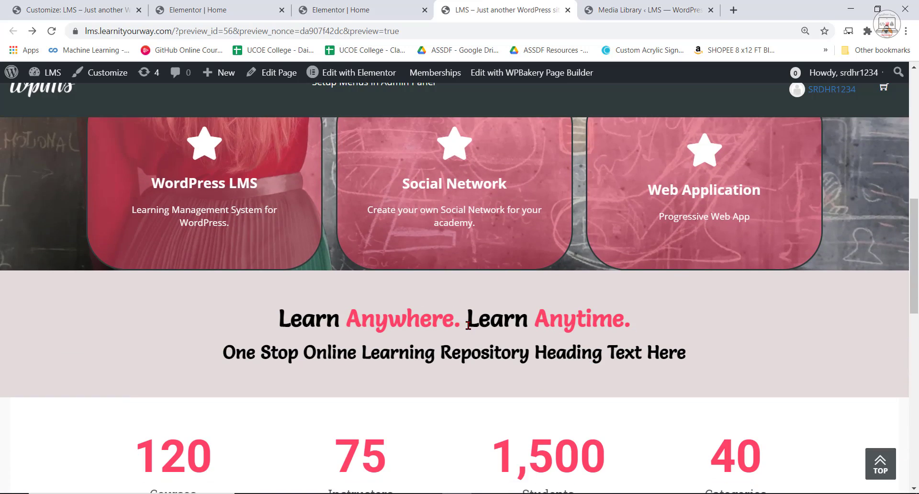
scroll(293, 320, "down", 3)
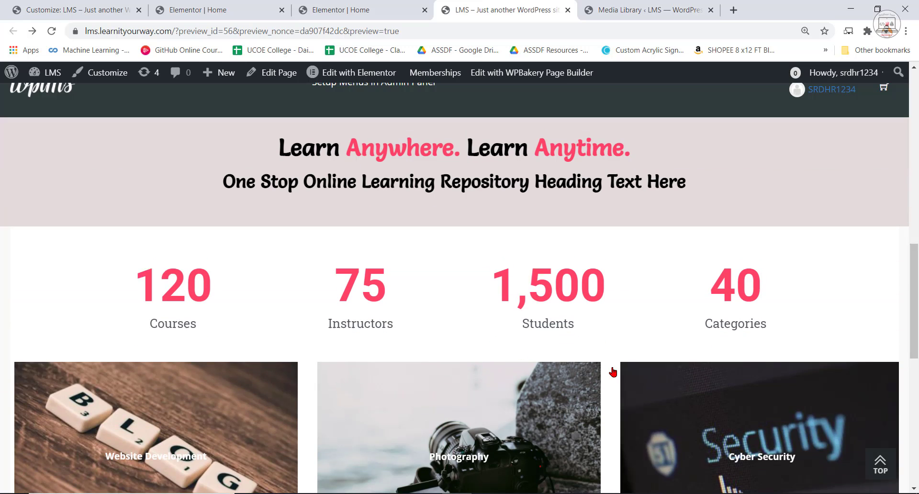
scroll(474, 379, "down", 3)
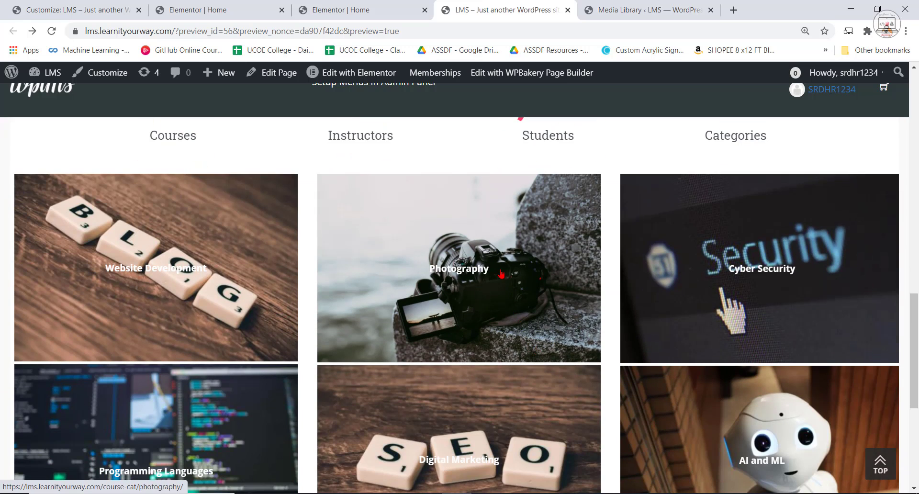
Check the content width of the reference page's category section, and close the reference page's editor.
left_click(341, 10)
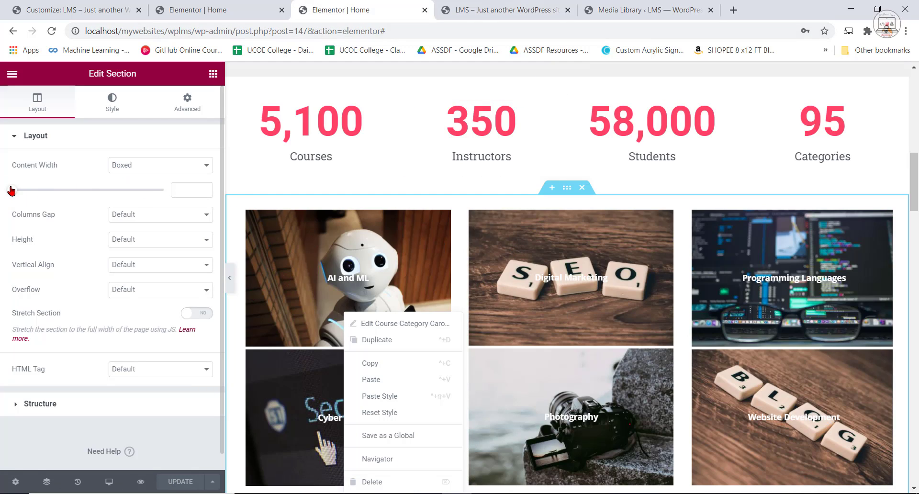
left_click(146, 166)
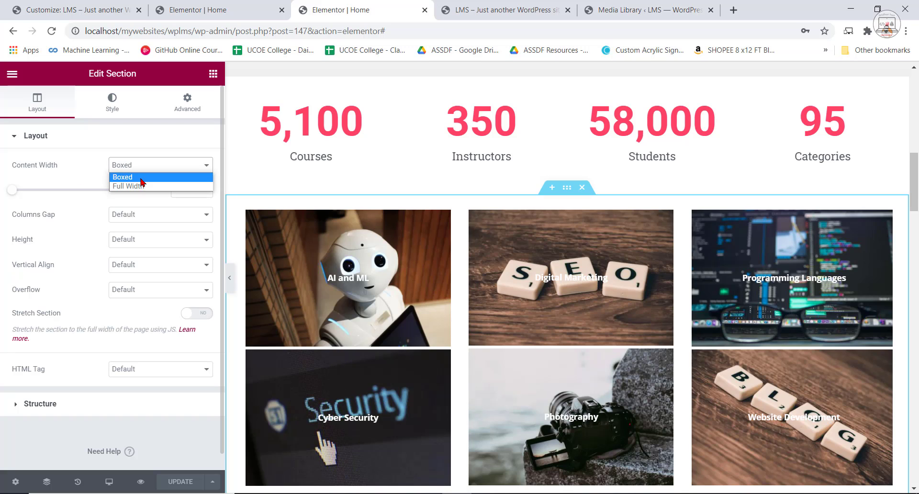
left_click(144, 178)
left_click(225, 9)
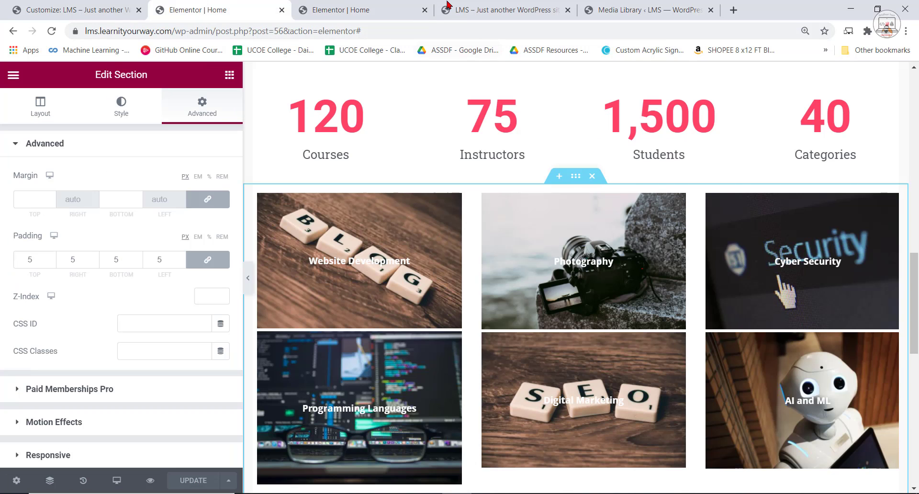
left_click(426, 10)
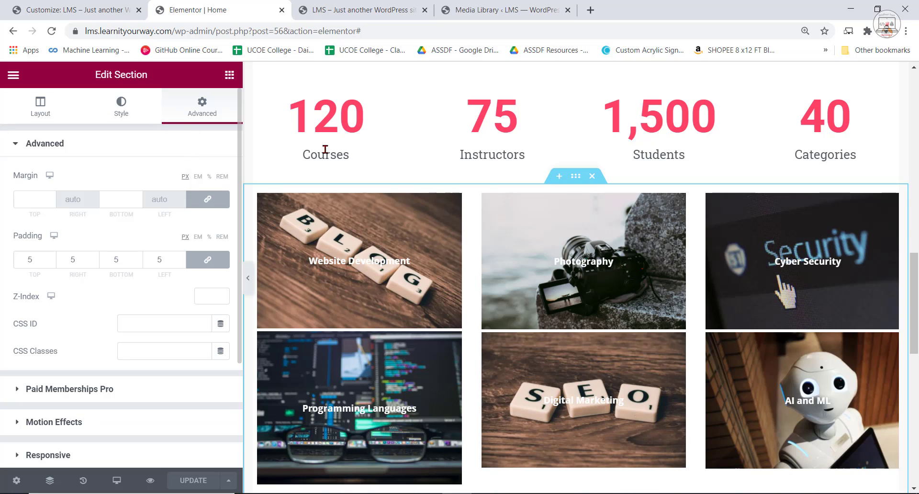
Set the category section to Boxed width 984, Wide columns gap, Fit To Screen height, Top column position and Hidden overflow, and update the page.
left_click(41, 106)
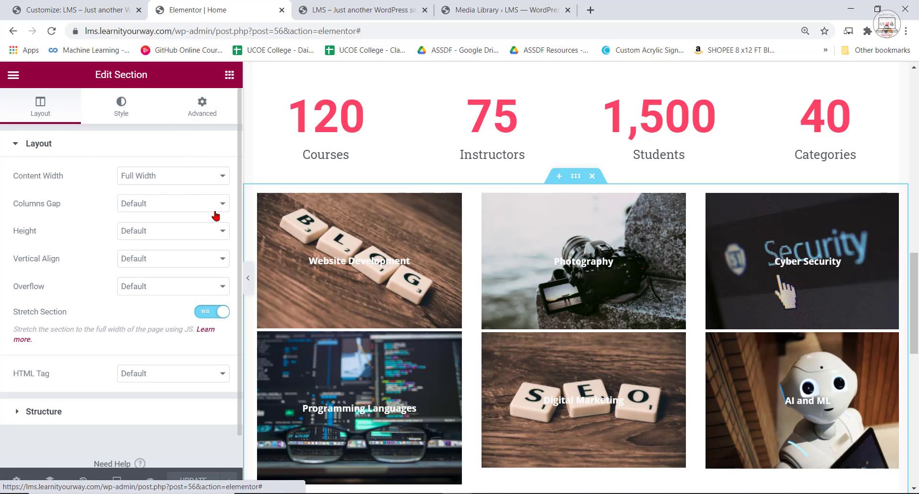
left_click(171, 177)
left_click(139, 188)
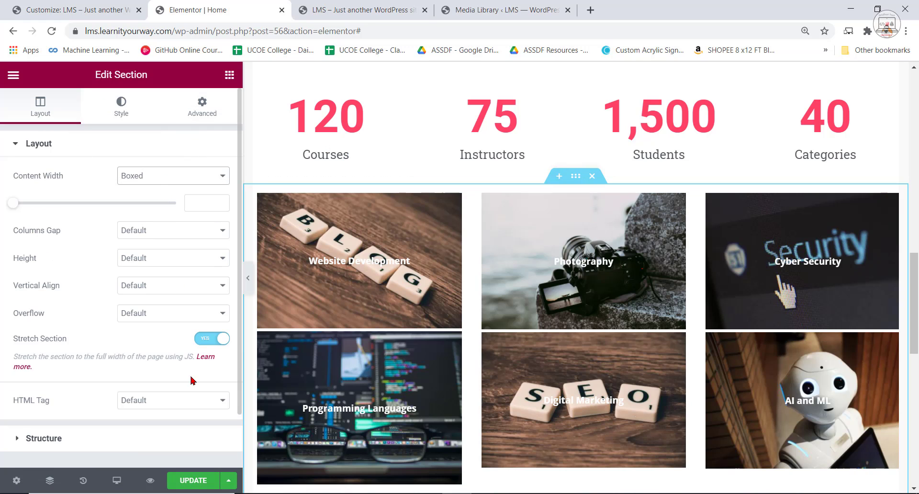
left_click_drag(13, 203, 85, 206)
left_click(192, 232)
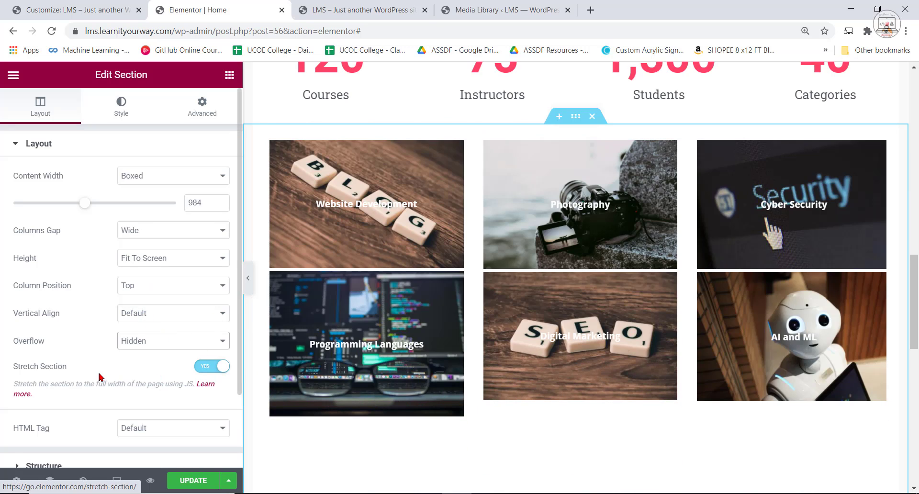
scroll(180, 404, "down", 2)
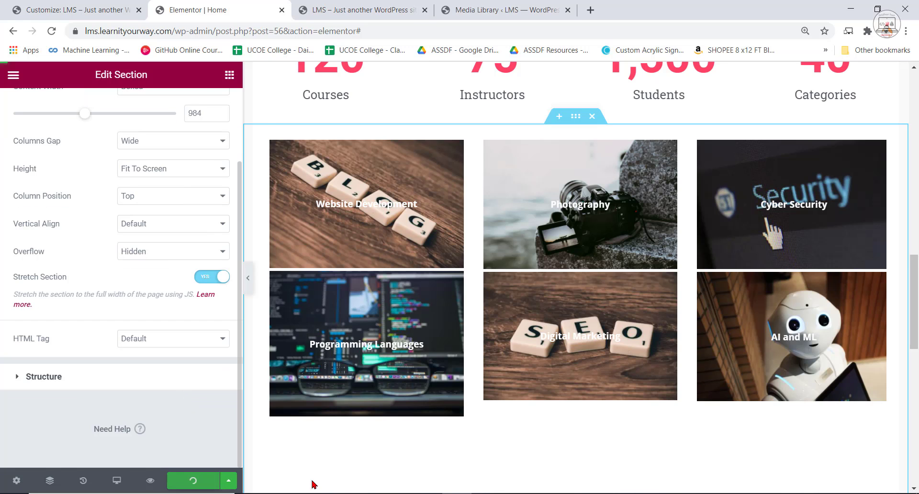
Reload the home page preview and examine the spacing and width of the category blocks below the counter row.
left_click(503, 9)
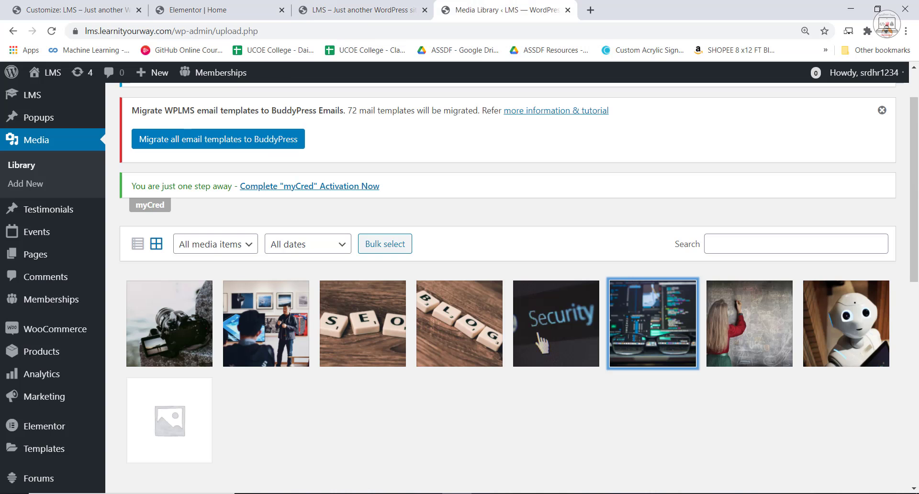
left_click(363, 10)
left_click(52, 31)
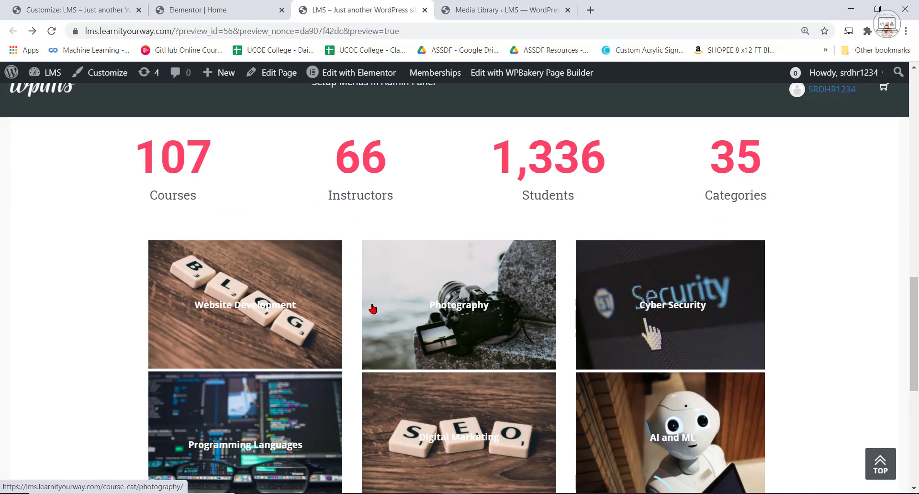
scroll(587, 470, "down", 3)
scroll(832, 387, "up", 15)
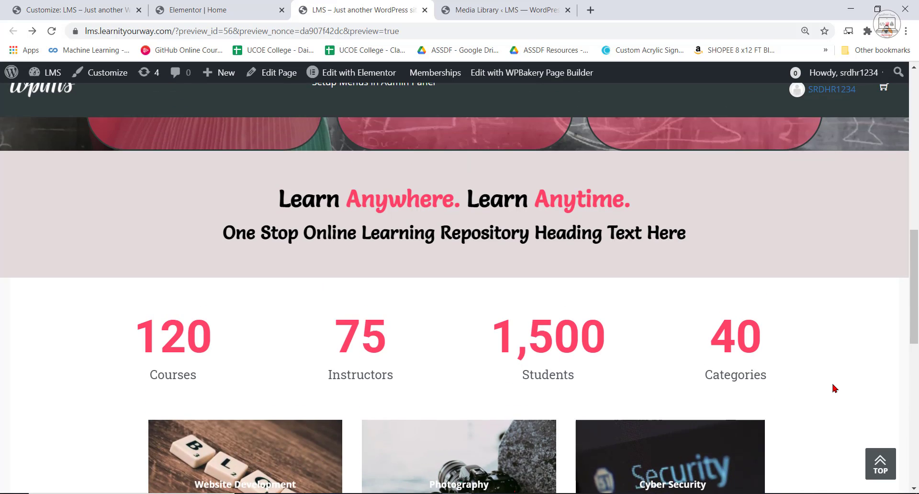
scroll(704, 386, "down", 10)
scroll(594, 383, "down", 5)
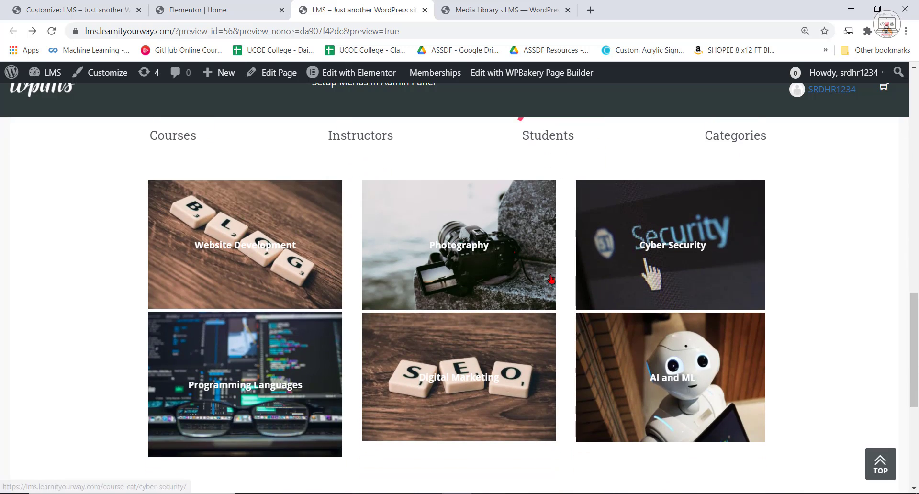
scroll(501, 331, "down", 3)
scroll(500, 331, "up", 3)
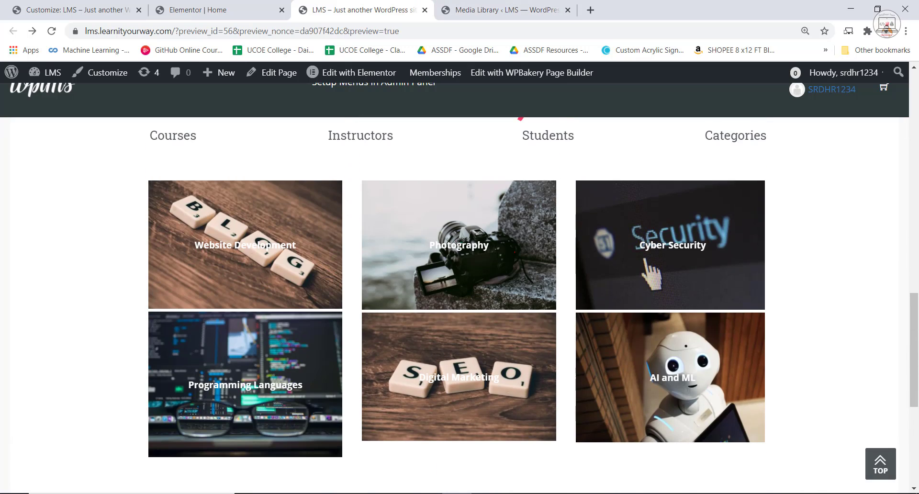
Open the reference home page at localhost/mywebsites/wplms/ in a new browser tab.
left_click(53, 6)
left_click(516, 7)
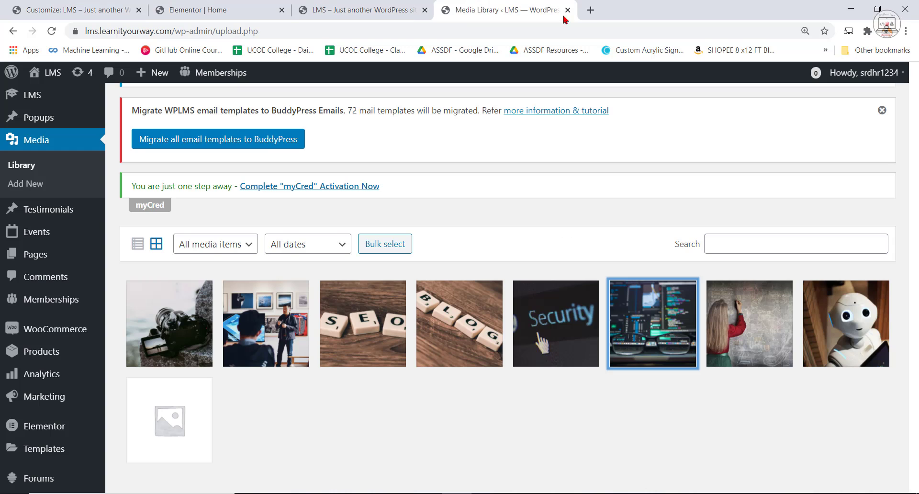
left_click(591, 10)
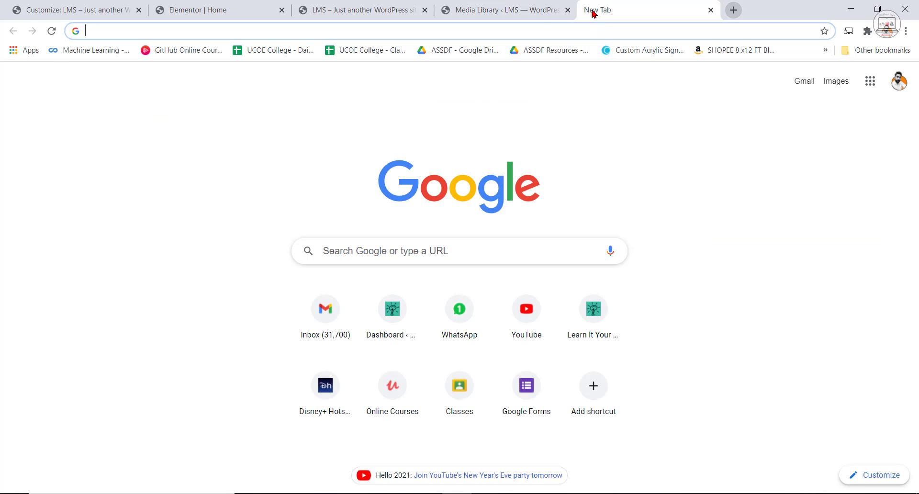
type("loca")
key("Down")
key("Down")
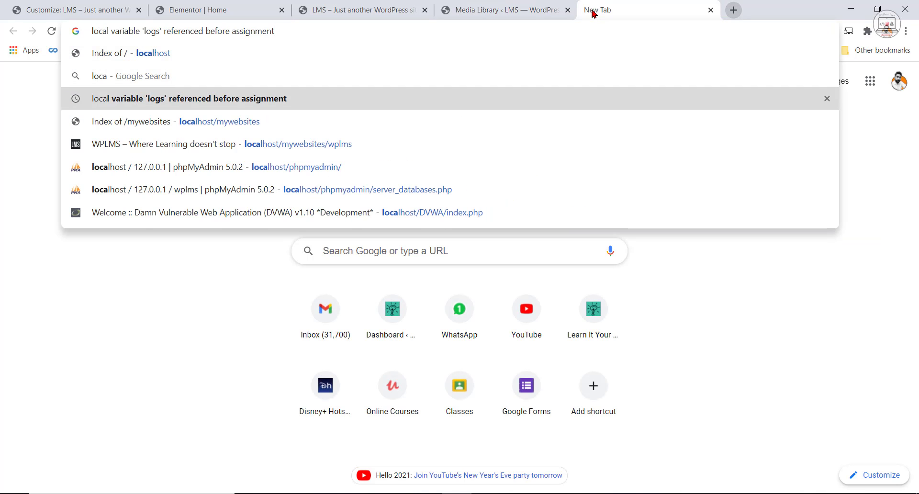
key("Down")
type("/")
key("Return")
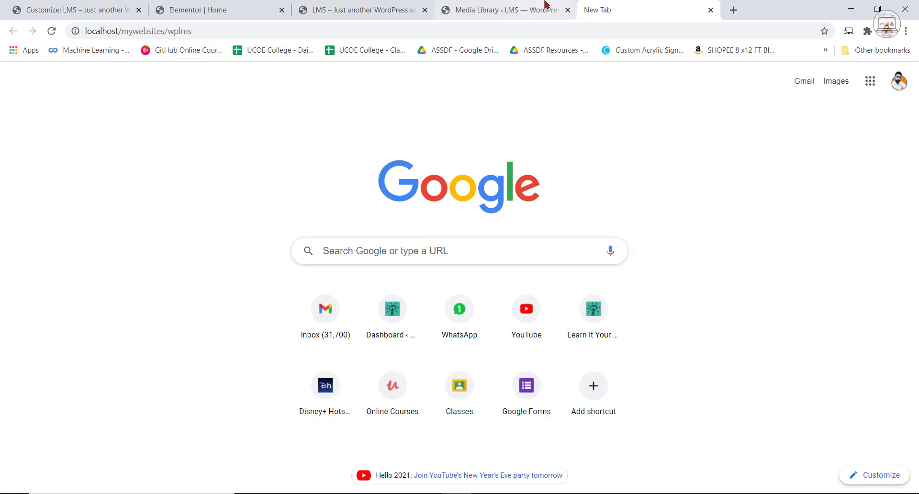
Examine the category blocks and the Client Testimonials section below them on the reference home page.
scroll(632, 355, "down", 4)
scroll(633, 349, "down", 13)
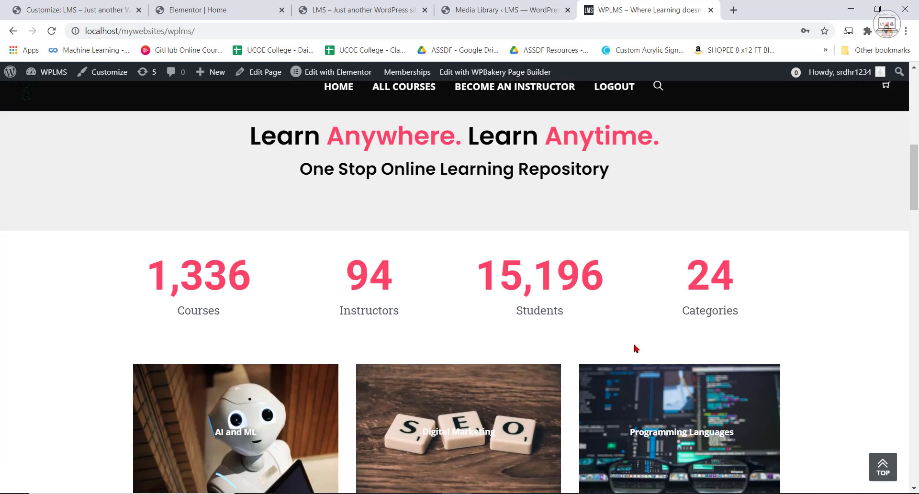
scroll(168, 193, "up", 3)
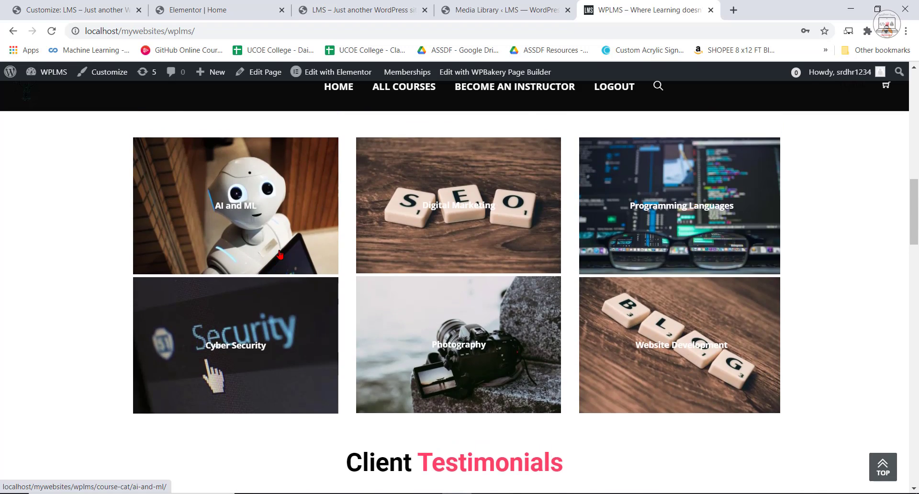
scroll(168, 193, "up", 3)
scroll(338, 288, "down", 6)
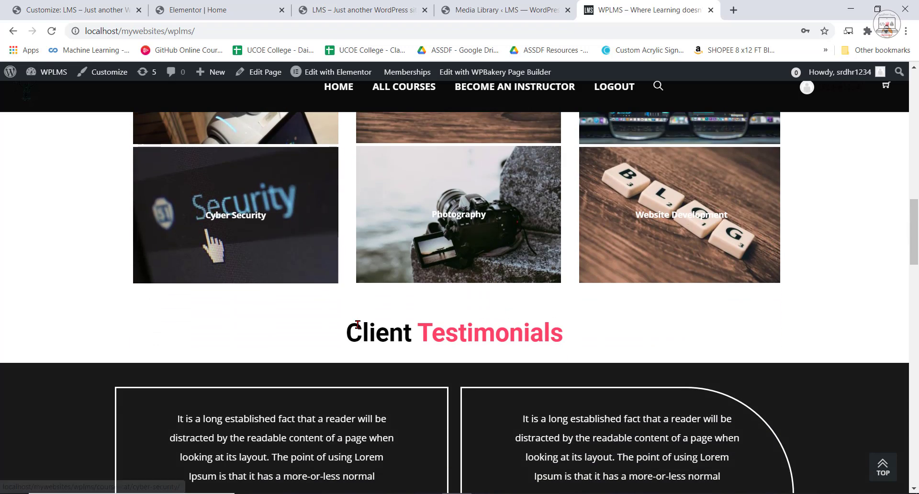
scroll(348, 258, "down", 1)
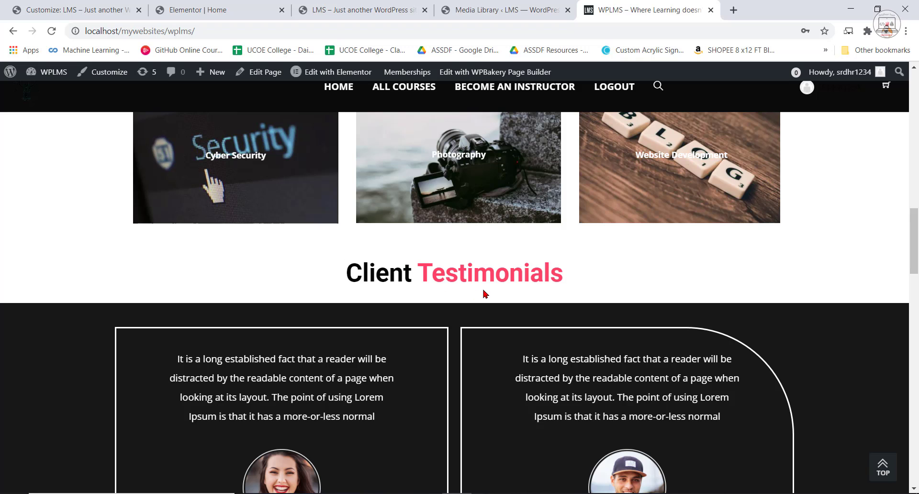
left_click_drag(485, 294, 572, 279)
scroll(614, 282, "down", 3)
scroll(611, 312, "up", 4)
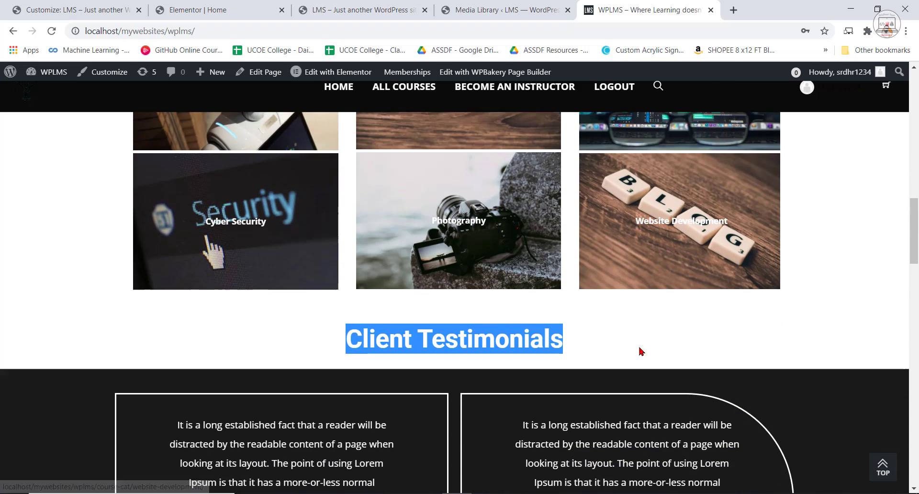
left_click(642, 330)
scroll(642, 330, "down", 3)
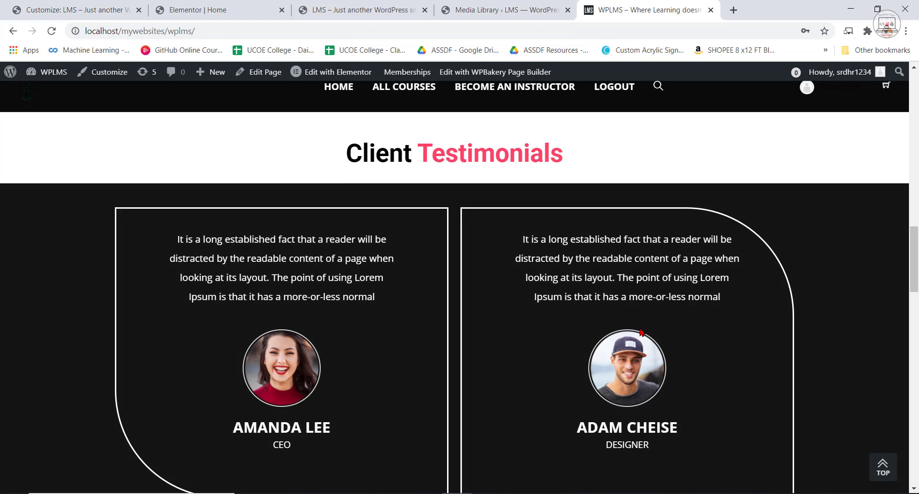
Return to the Elementor editor and add a new single-column section below the course category section.
left_click(184, 10)
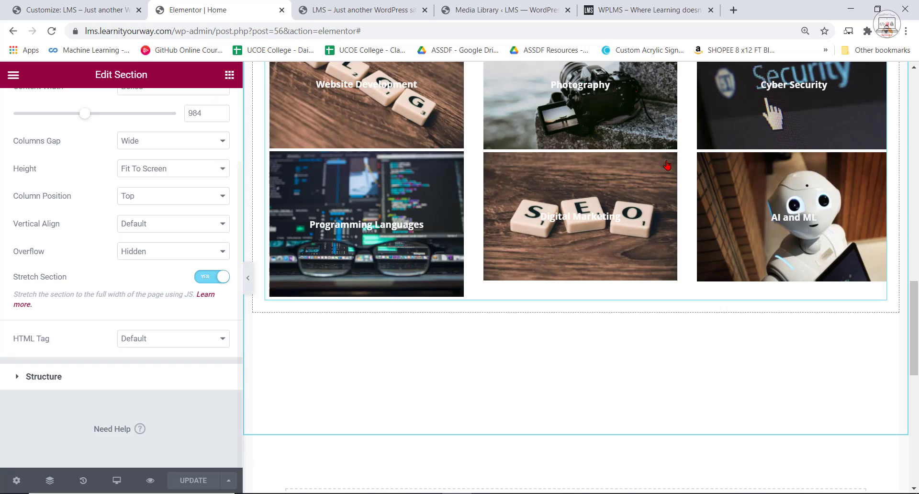
scroll(527, 240, "up", 3)
left_click(532, 154)
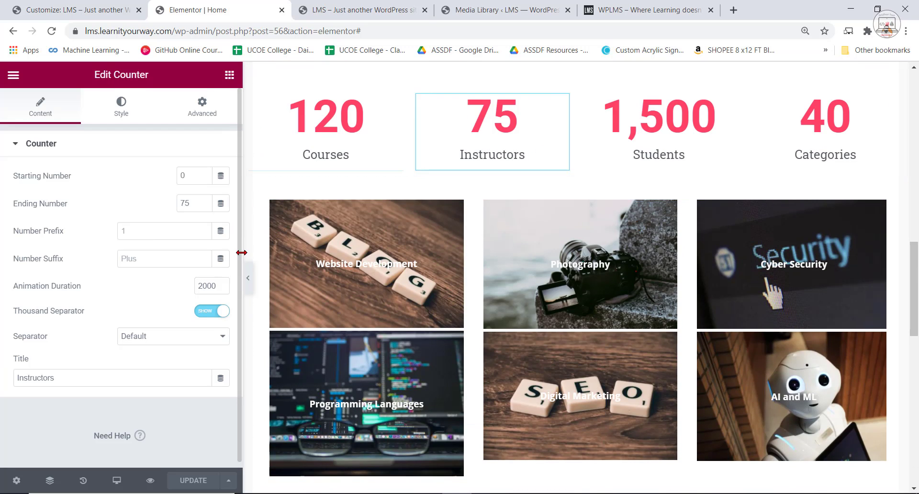
scroll(317, 448, "down", 8)
left_click(522, 298)
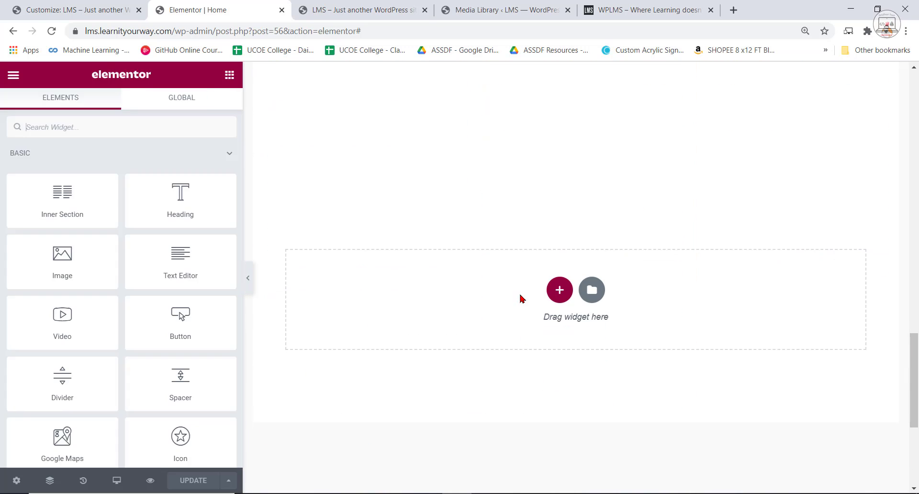
scroll(575, 383, "up", 4)
scroll(574, 402, "down", 1)
left_click(560, 411)
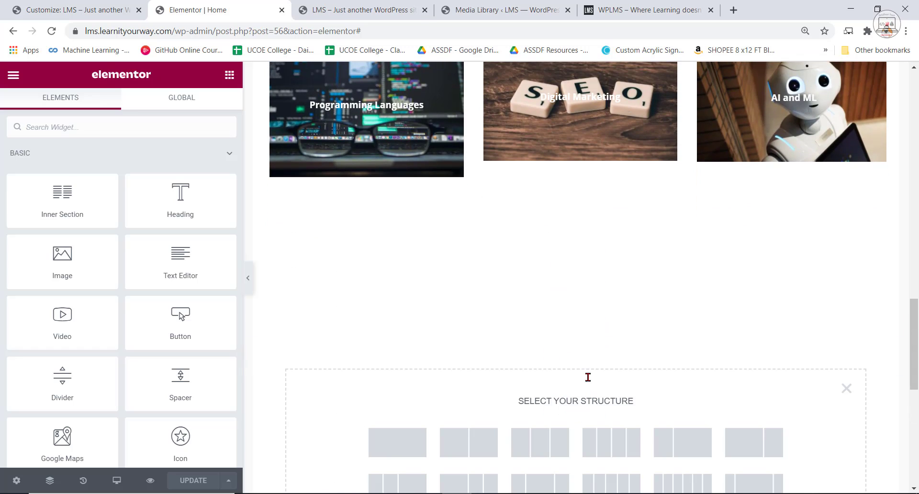
left_click(422, 438)
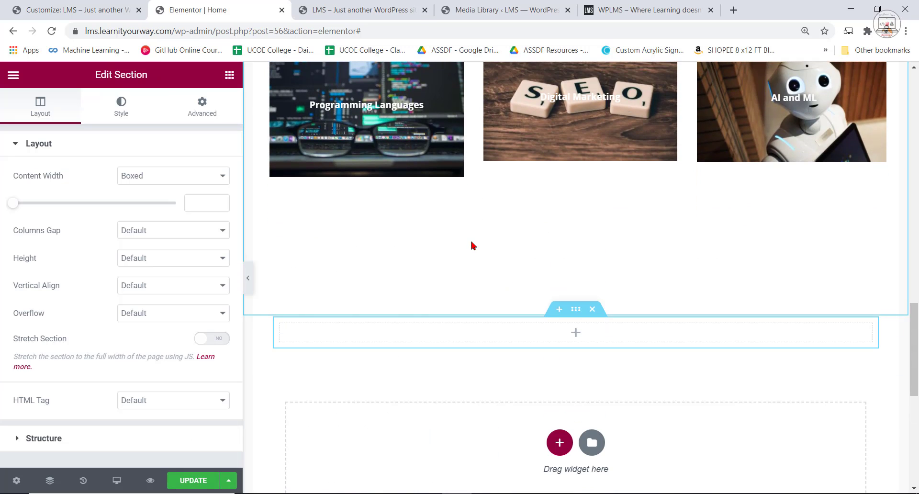
left_click(203, 111)
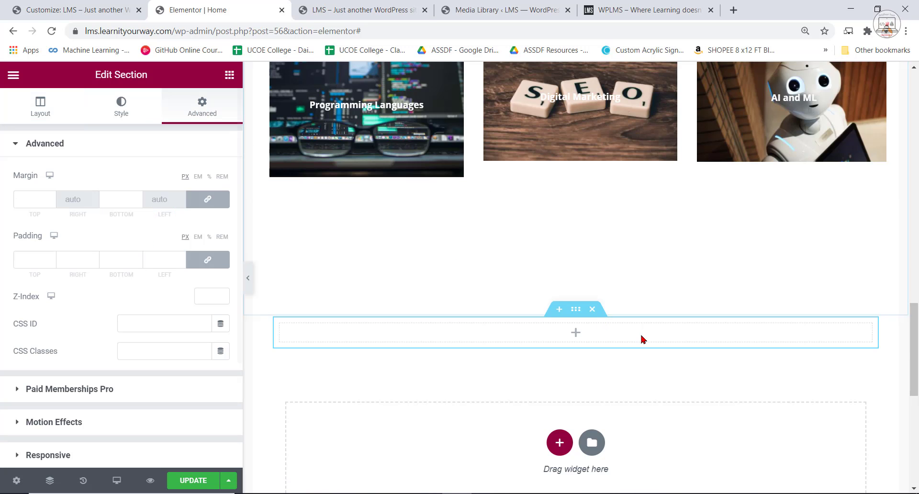
Set the category section's boxed content width to 962 and its height to Min Height with a 400 px minimum.
scroll(642, 338, "up", 8)
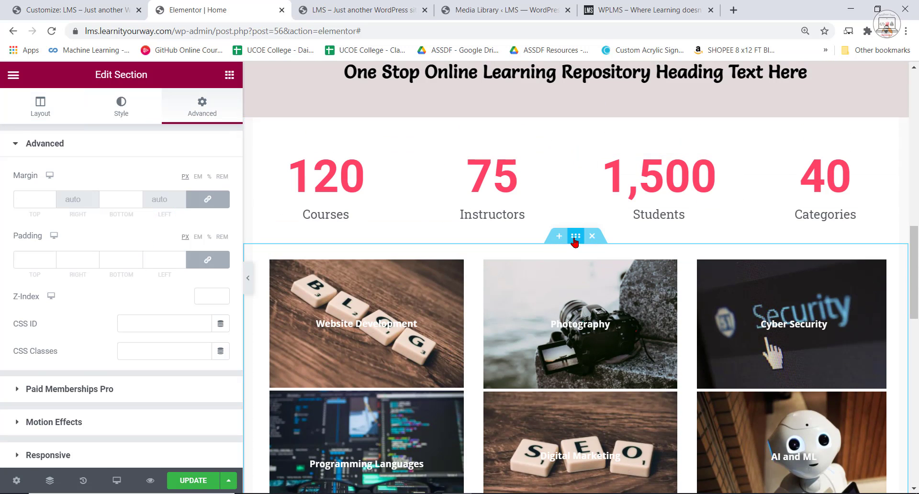
left_click(576, 236)
scroll(406, 344, "down", 6)
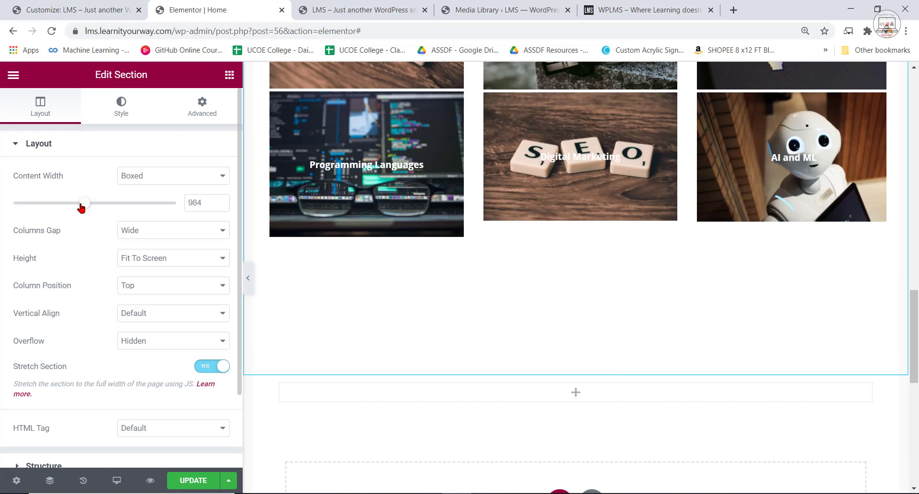
mouse_move(82, 205)
left_mouse_down()
mouse_move(62, 205)
mouse_move(91, 211)
mouse_move(78, 211)
left_mouse_up()
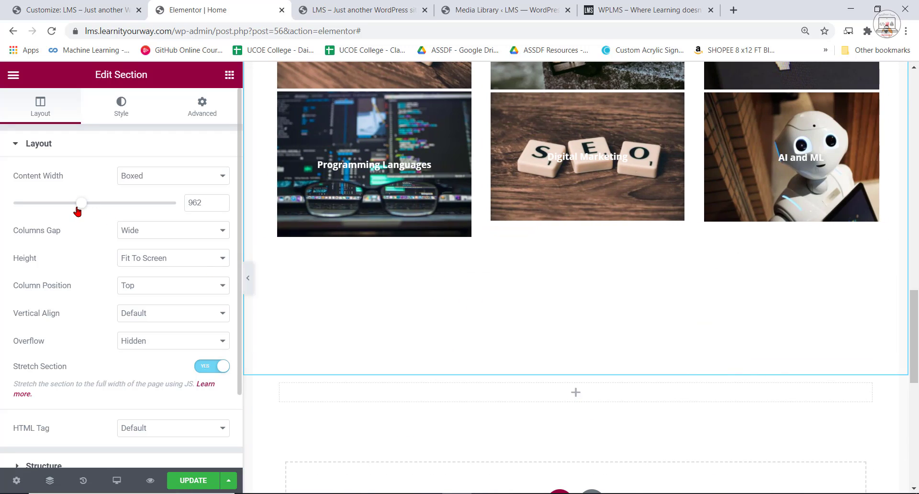
left_click(139, 261)
left_click(149, 290)
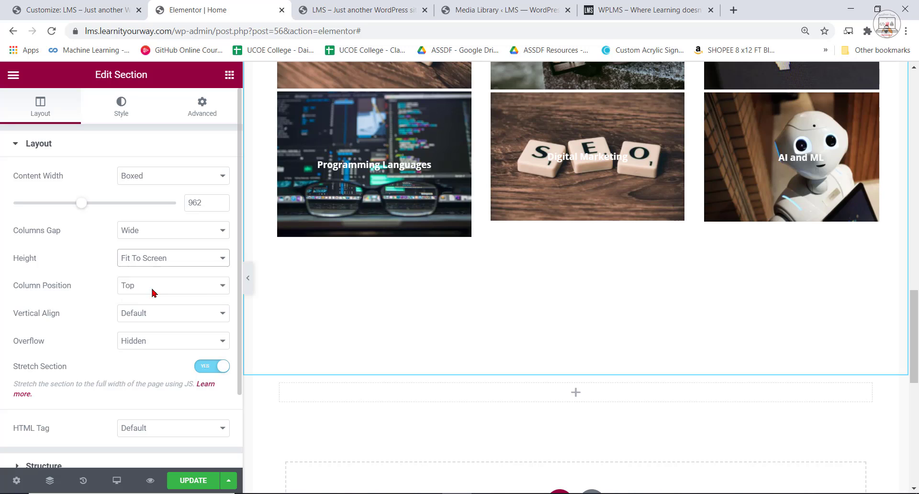
scroll(565, 331, "up", 5)
scroll(573, 373, "down", 3)
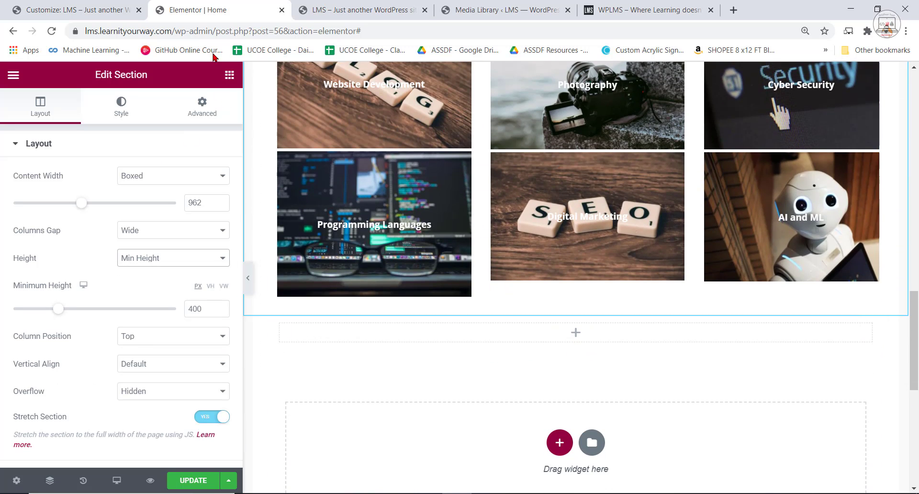
Copy the "Client Testimonials" heading text from the reference home page.
left_click(230, 85)
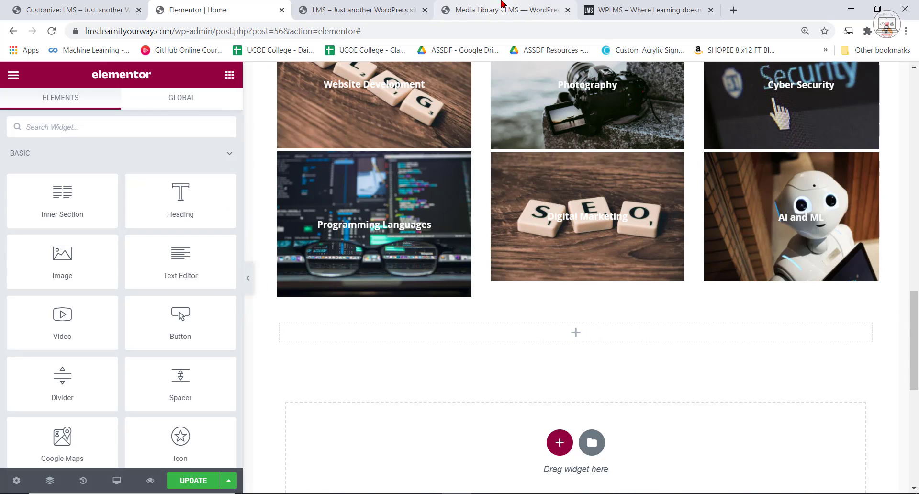
left_click(451, 3)
left_click(339, 2)
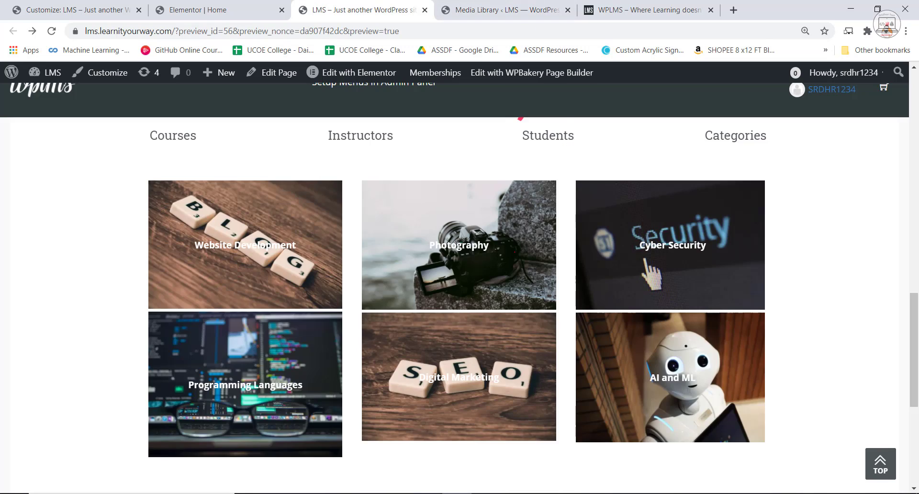
scroll(459, 268, "down", 5)
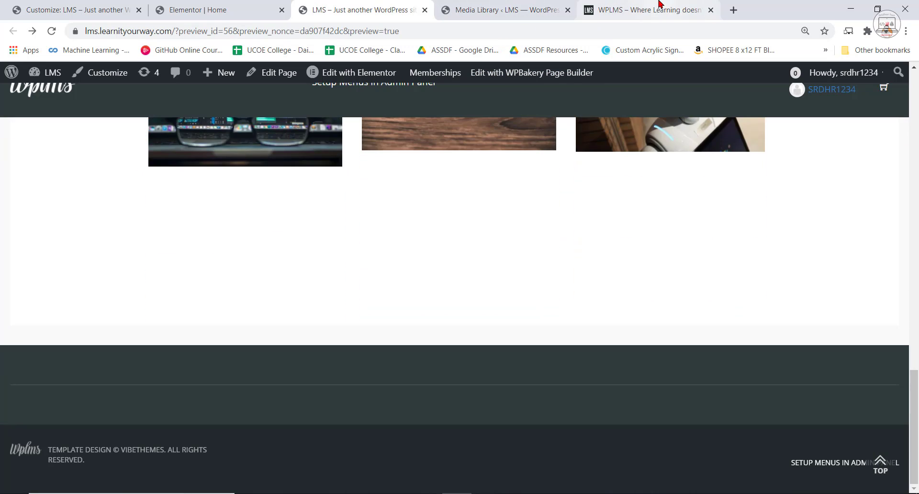
left_click(102, 4)
left_click(612, 11)
scroll(409, 138, "up", 3)
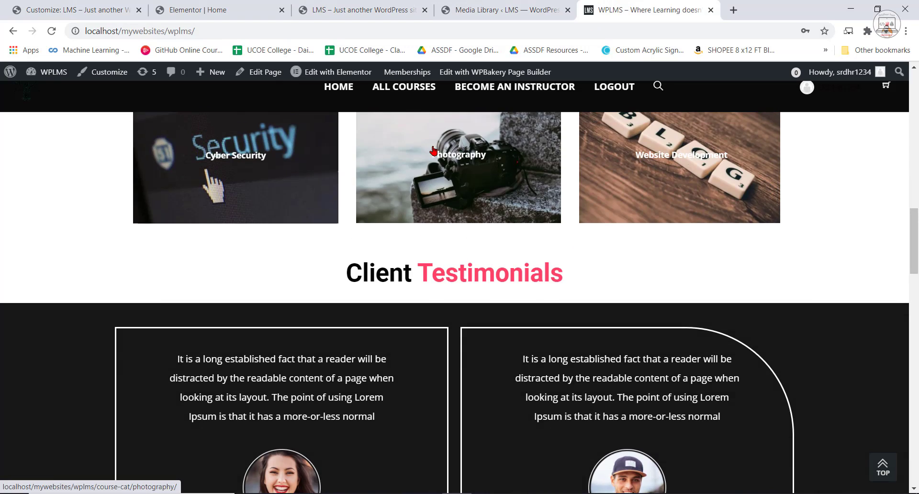
left_click_drag(344, 273, 557, 269)
right_click(556, 270)
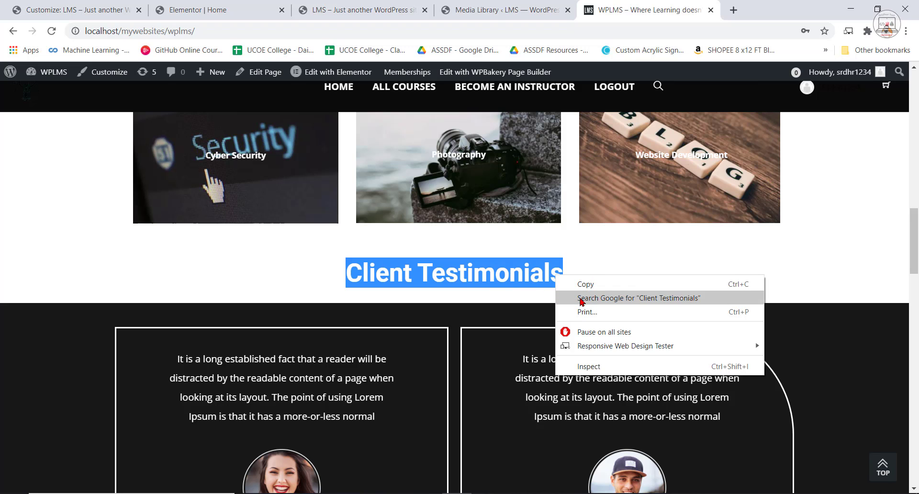
left_click(569, 286)
Add a Heading widget to the new section in the Elementor editor and replace its title with "Client Testimonials".
left_click(90, 4)
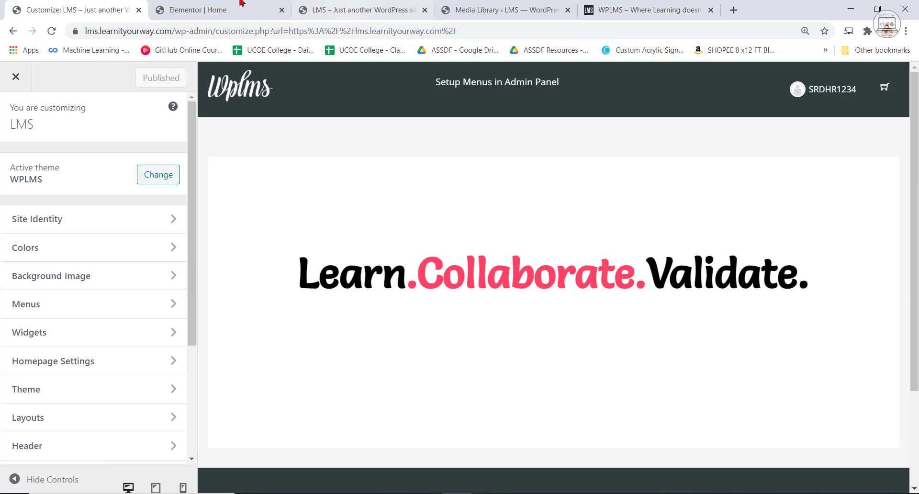
left_click(215, 10)
left_click_drag(247, 242, 575, 349)
left_click(93, 191)
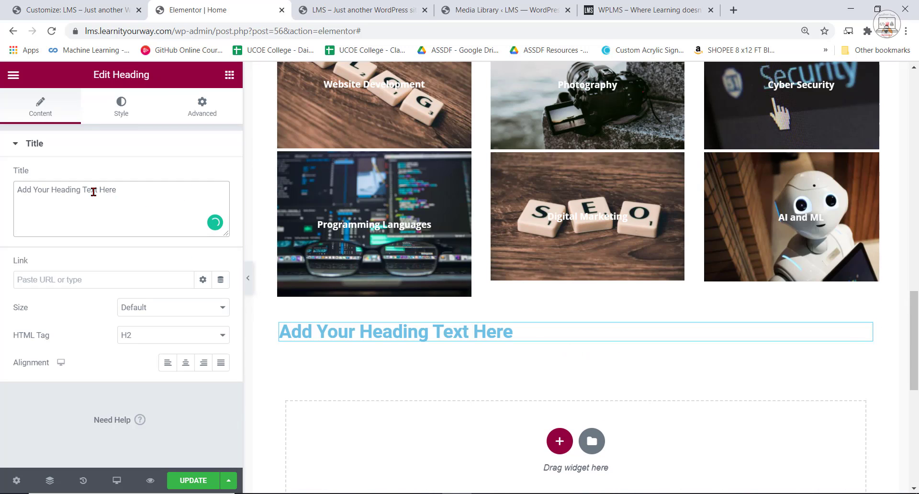
key("BackSpace")
key("BackSpace")
key("BackSpace")
key("BackSpace")
key("BackSpace")
key("BackSpace")
key("BackSpace")
key("BackSpace")
key("BackSpace")
key("BackSpace")
key("BackSpace")
key("BackSpace")
key("BackSpace")
key("BackSpace")
key("BackSpace")
key("BackSpace")
key("BackSpace")
key("BackSpace")
key("BackSpace")
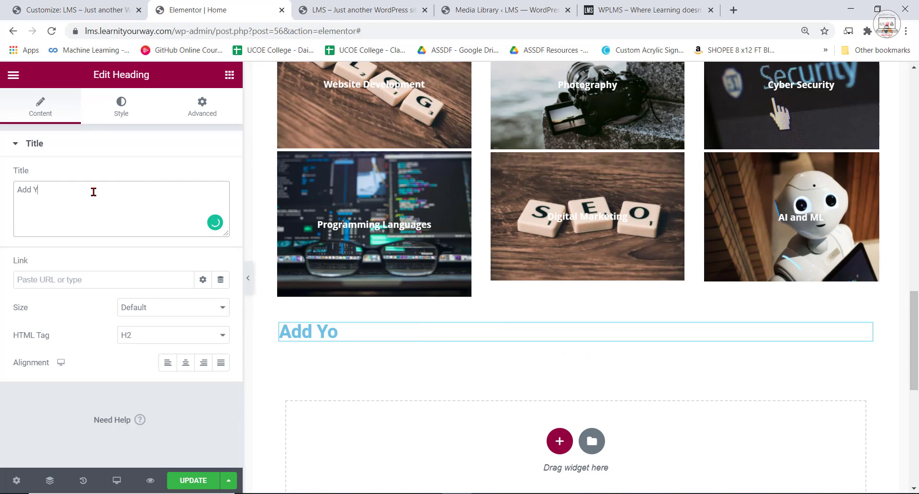
key("ctrl+v")
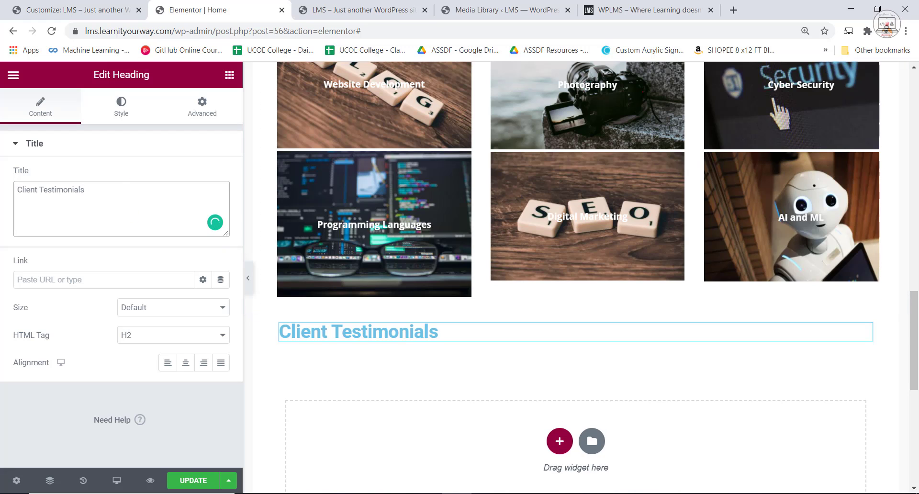
Set the Client Testimonials heading's typography size to 64 px.
left_click_drag(97, 192, 4, 199)
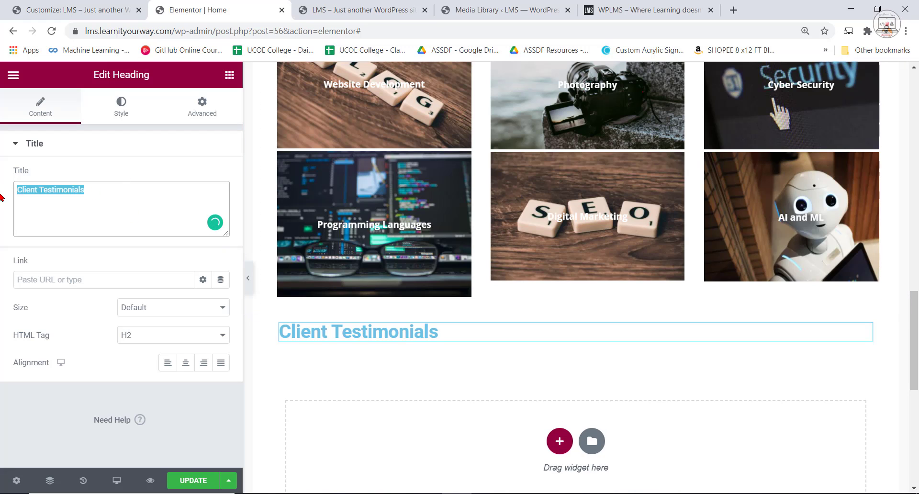
left_click(122, 106)
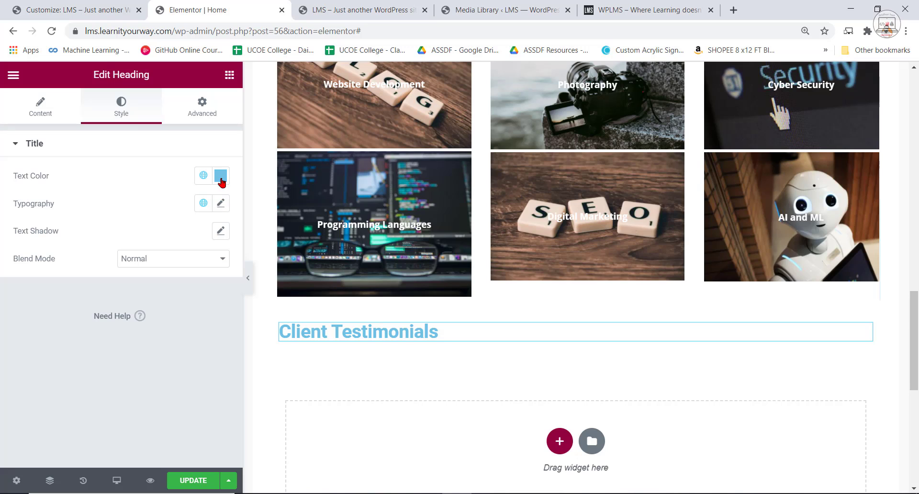
left_click(221, 203)
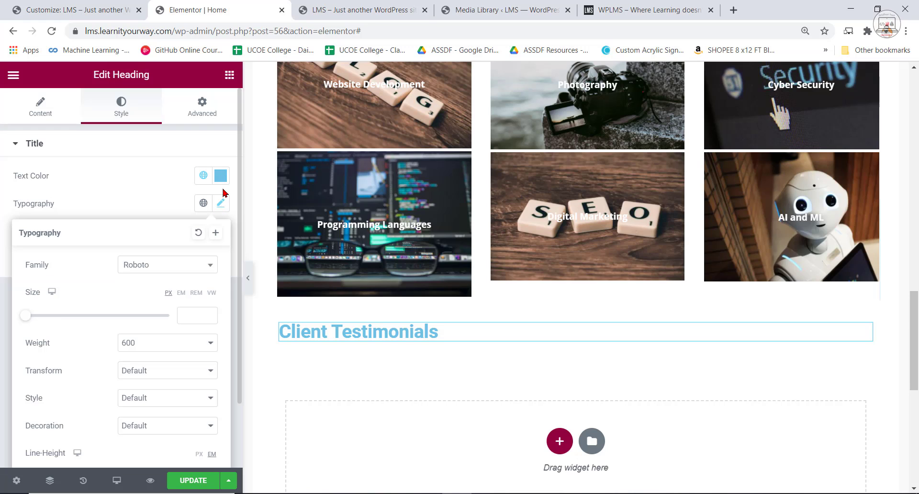
left_click(179, 312)
type("64")
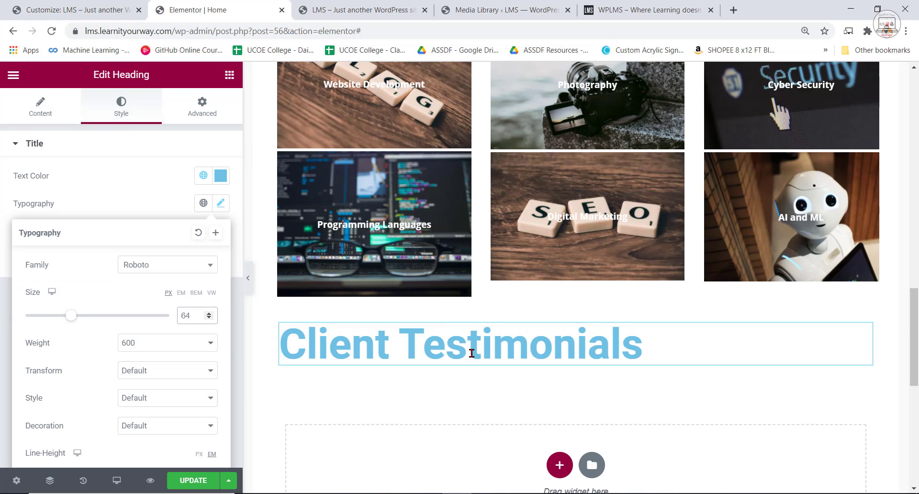
scroll(472, 353, "up", 7)
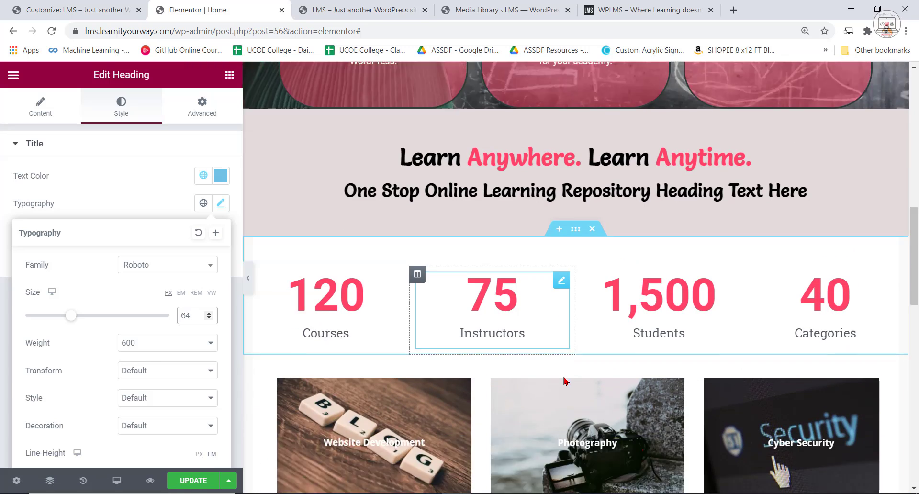
scroll(565, 380, "down", 6)
Change the Client Testimonials heading's font family to Salsa and its text color to black, #000000.
left_click(158, 266)
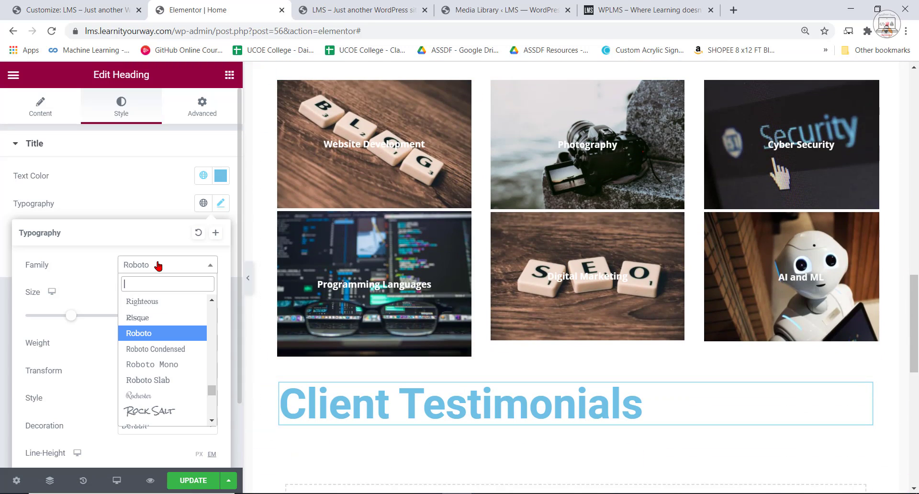
type("sa")
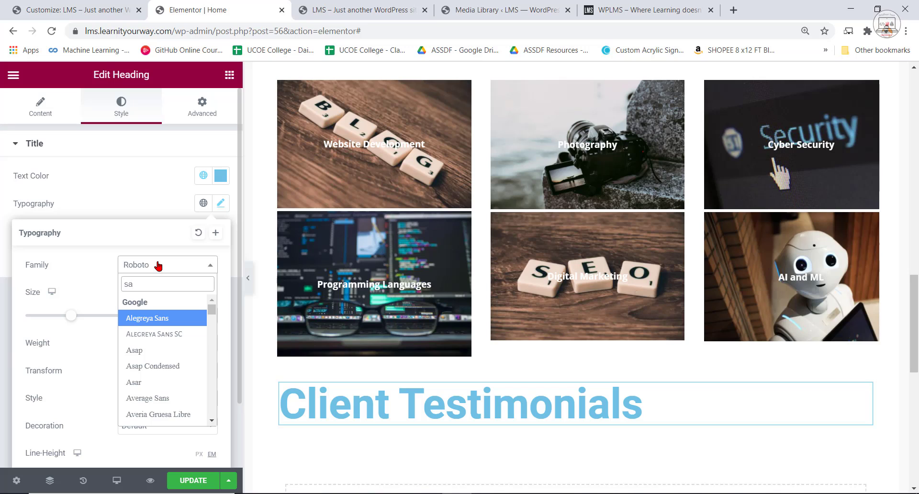
type("l")
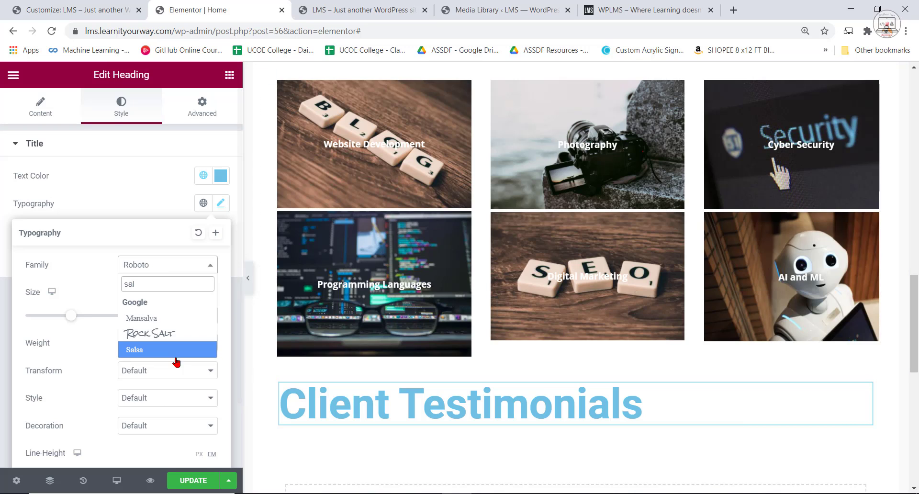
left_click(170, 351)
left_click(220, 175)
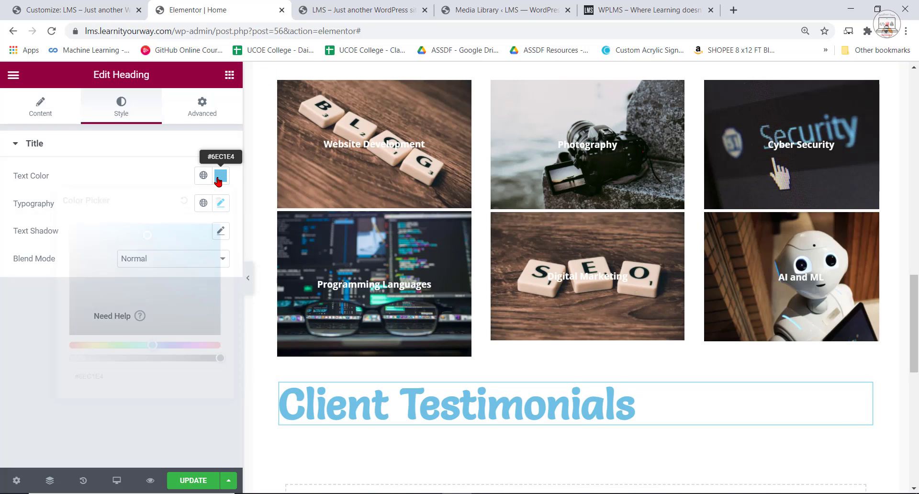
left_click_drag(144, 254, 38, 343)
Insert the opening markup <span style="color: before the word Testimonials in the heading's title.
left_click(420, 408)
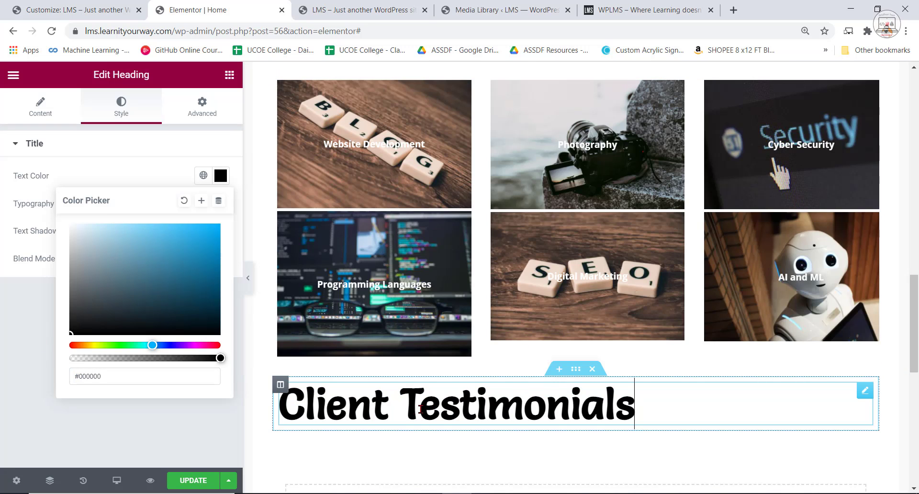
left_click_drag(419, 408, 642, 412)
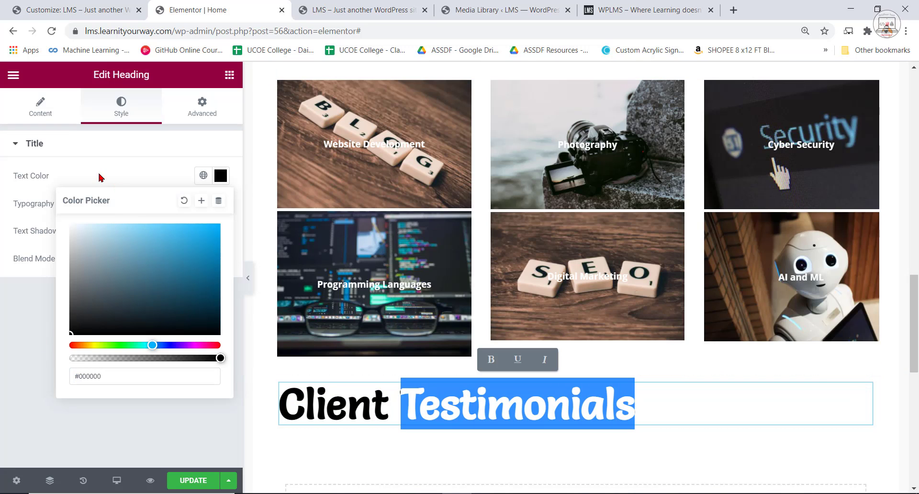
left_click(44, 101)
left_click(39, 189)
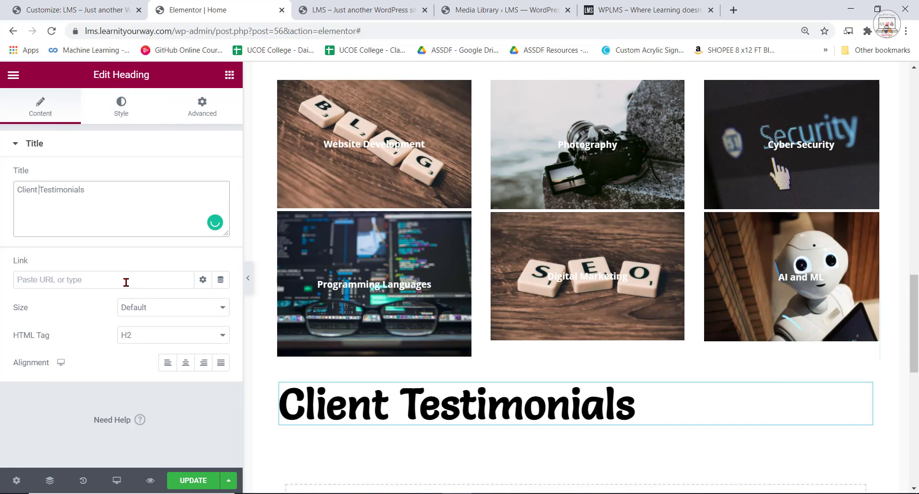
type("<span style=\"color:")
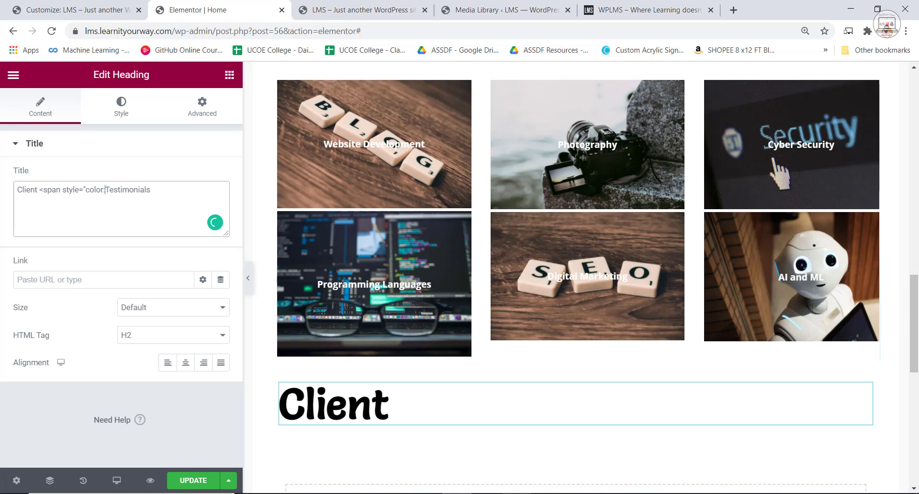
Complete the heading's title markup so Testimonials is colored #FF4367, pasting the color code from the Notepad note and closing the span.
key("alt+Tab")
right_click(244, 76)
left_click(287, 112)
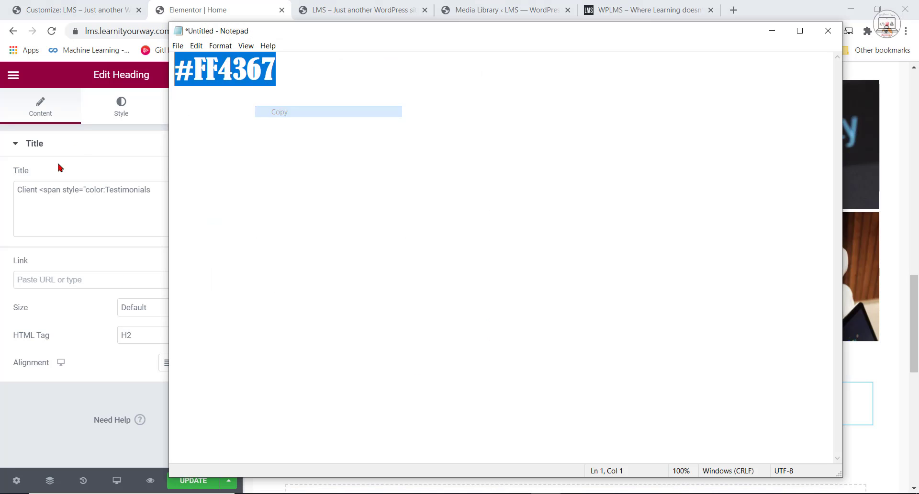
left_click(106, 190)
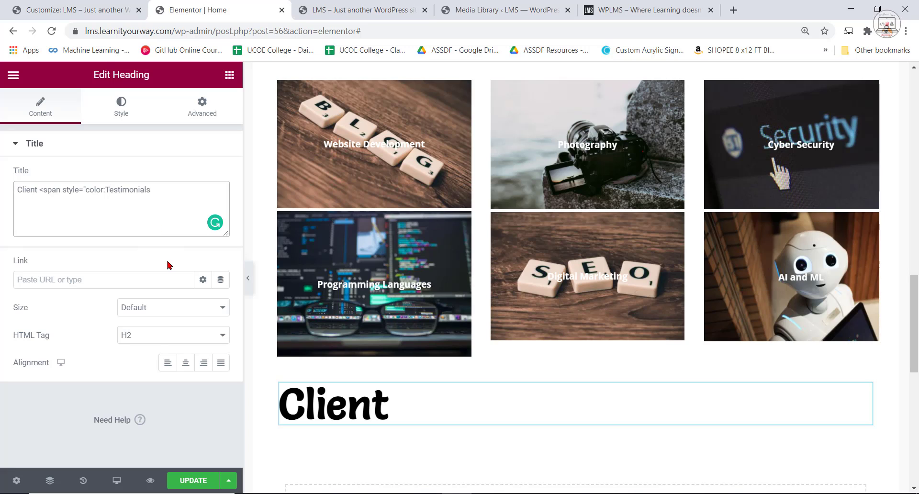
key("ctrl+v")
type("\">")
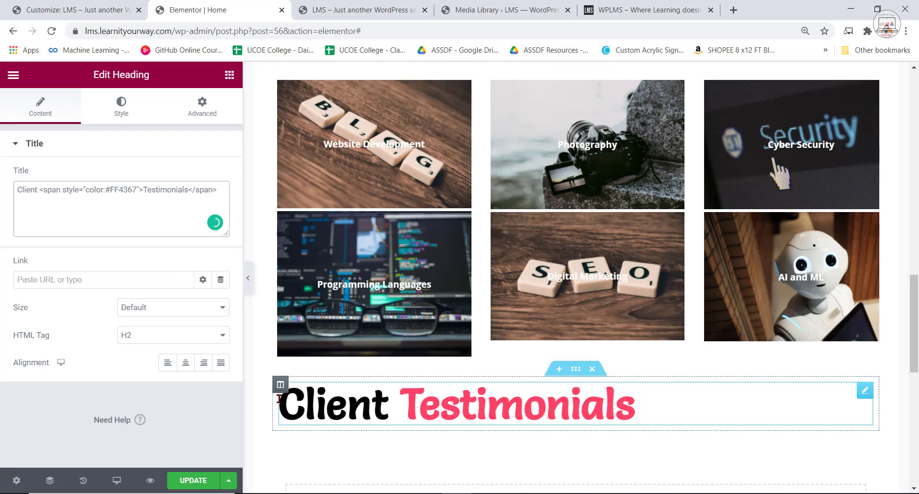
Update the page and center-align the Client Testimonials heading.
left_click(193, 480)
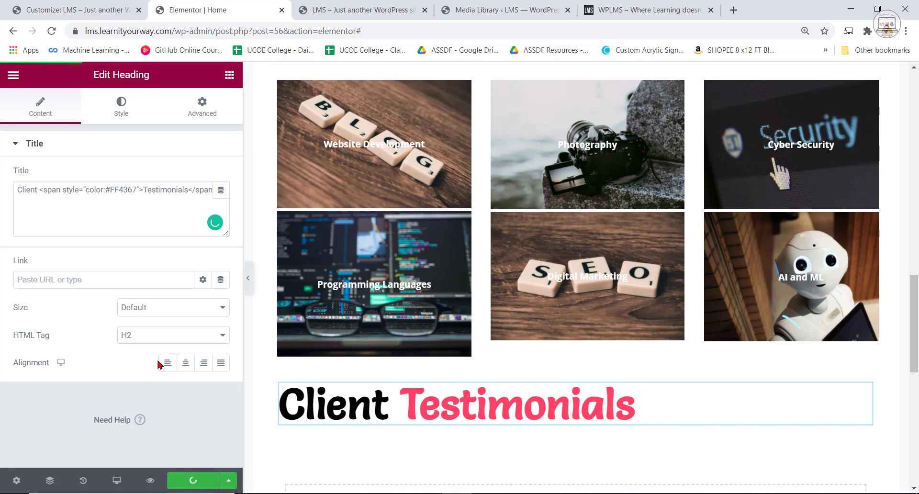
left_click(185, 363)
scroll(693, 362, "down", 3)
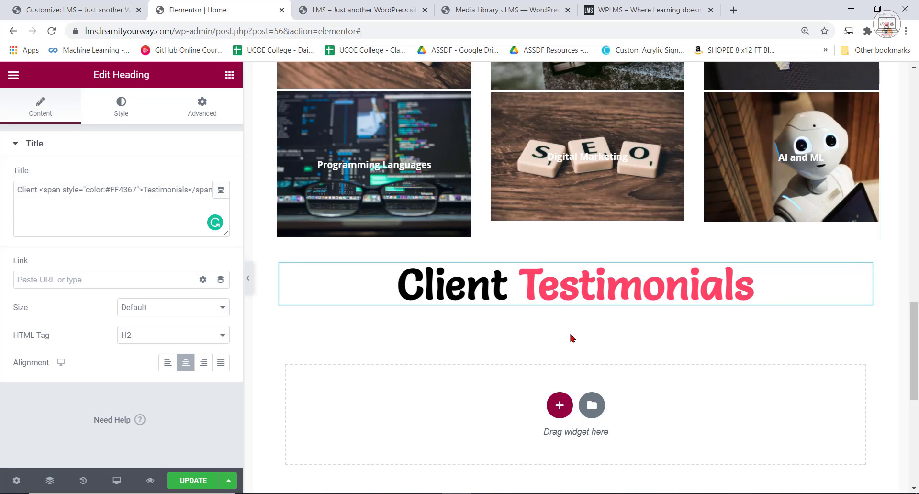
Examine the Client Testimonials section on the WPLMS reference site and return to the Elementor editor.
left_click(507, 9)
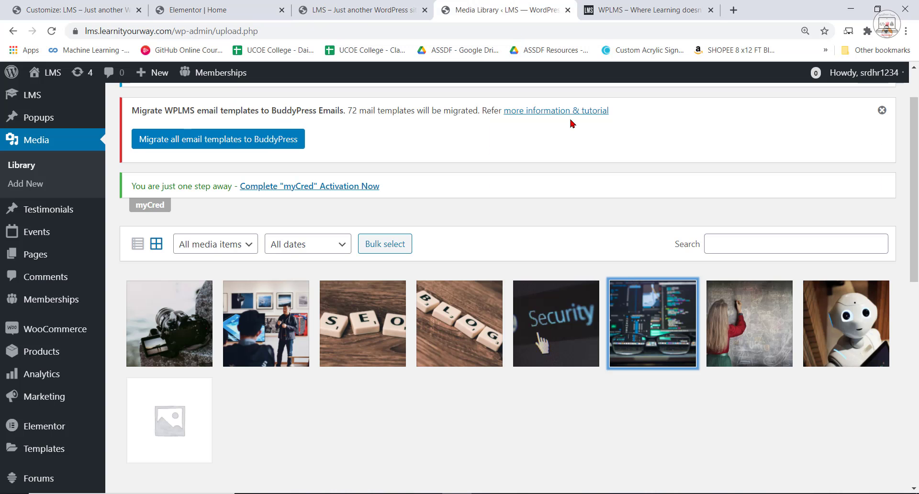
left_click(353, 5)
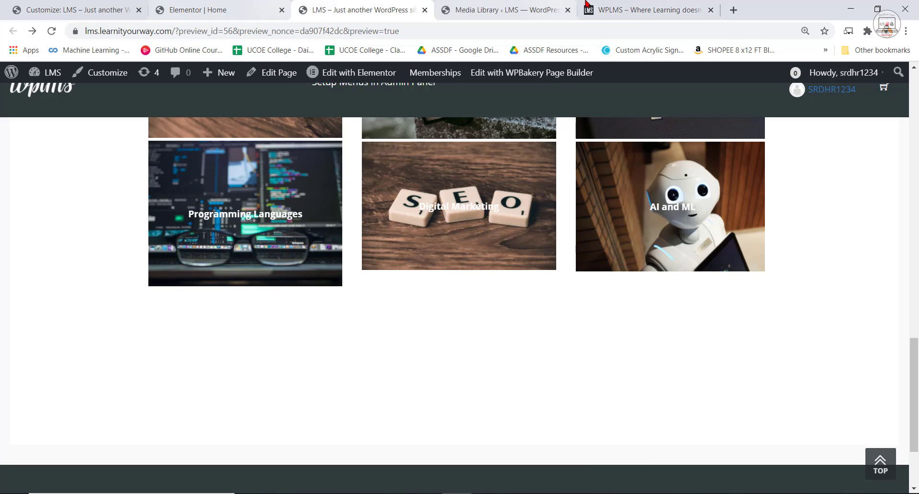
left_click(590, 7)
scroll(685, 330, "down", 2)
left_click(776, 315)
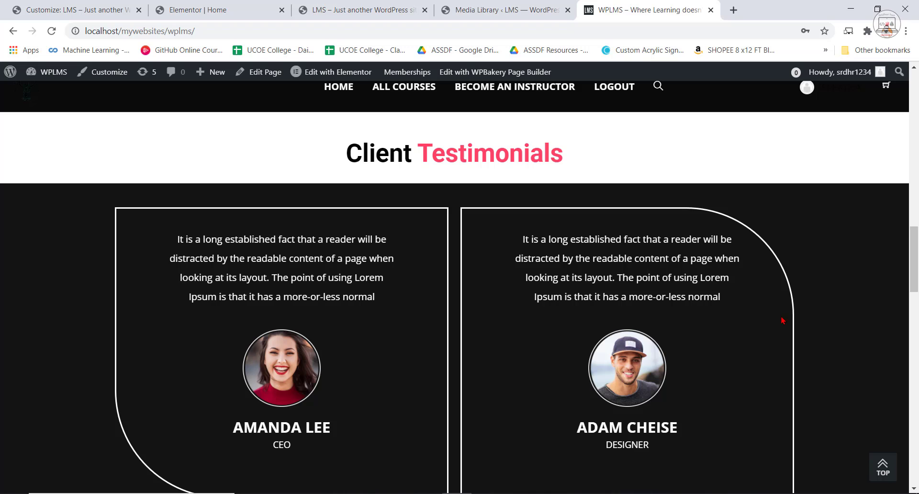
scroll(587, 337, "down", 1)
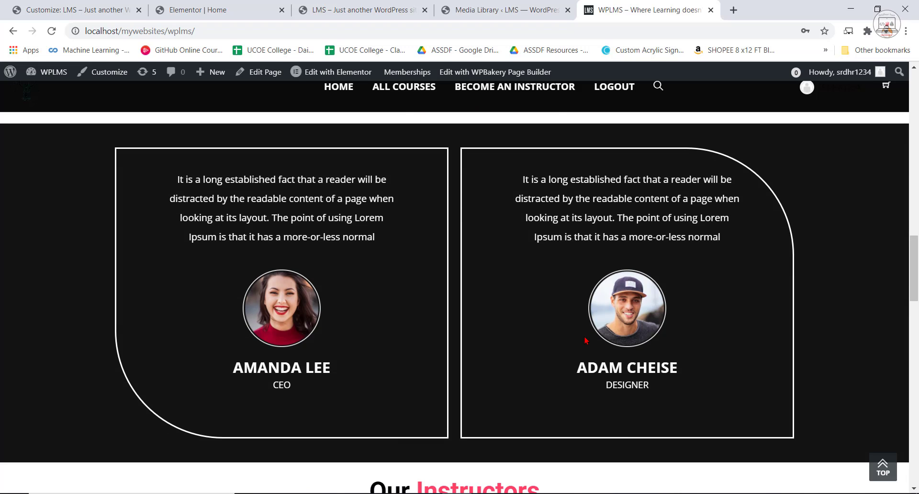
left_click(82, 6)
left_click(205, 10)
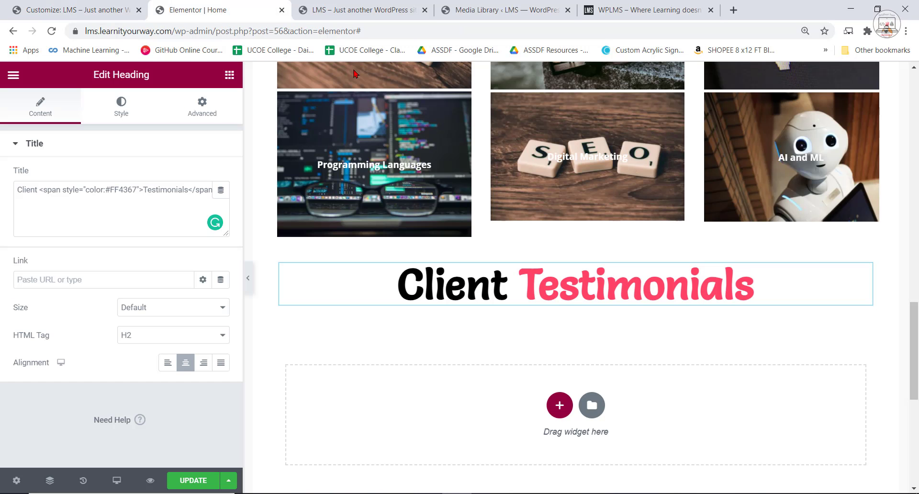
Open the template library for the empty area below the heading and filter its blocks by the Testimonials category.
left_click(597, 412)
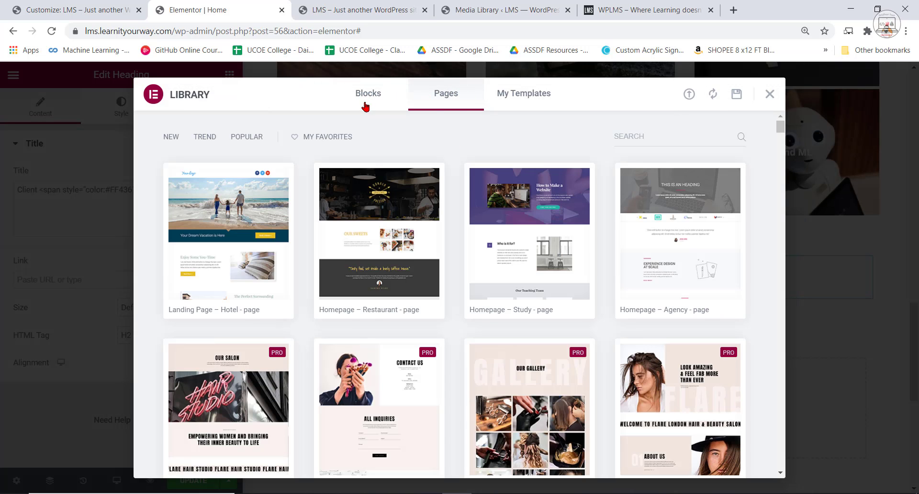
left_click(366, 103)
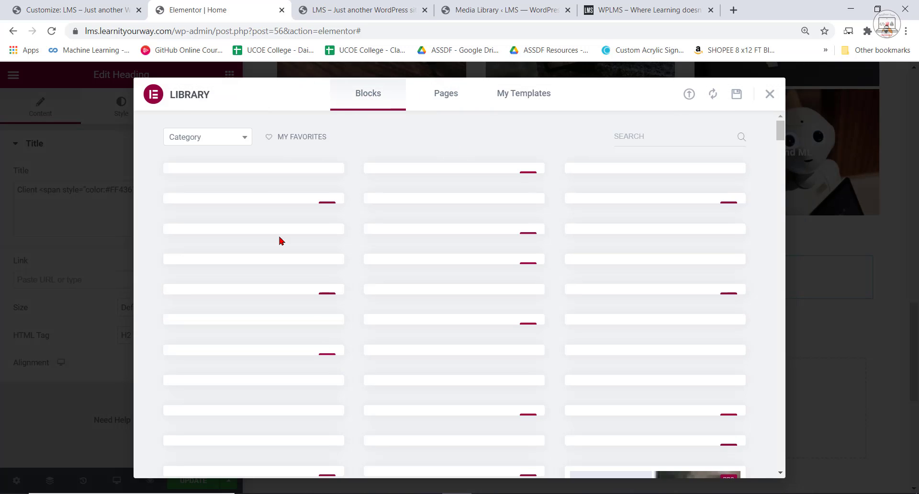
left_click(225, 137)
scroll(206, 225, "down", 5)
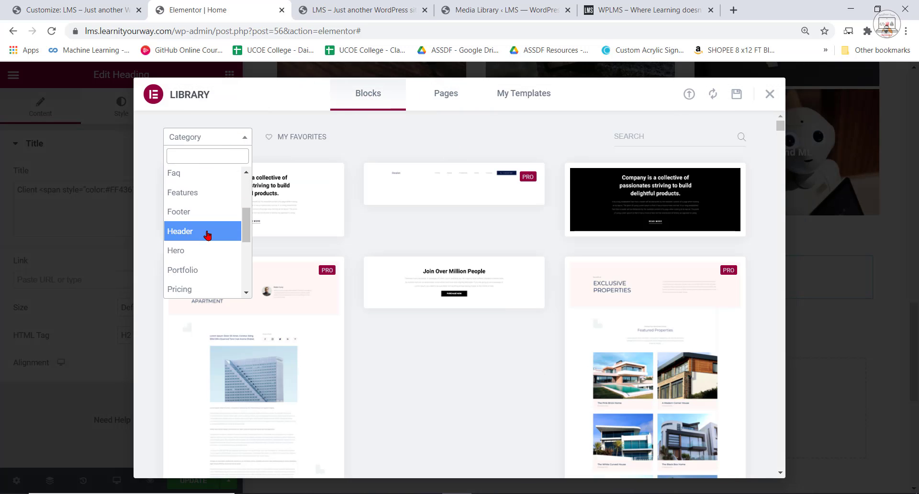
scroll(211, 258, "down", 3)
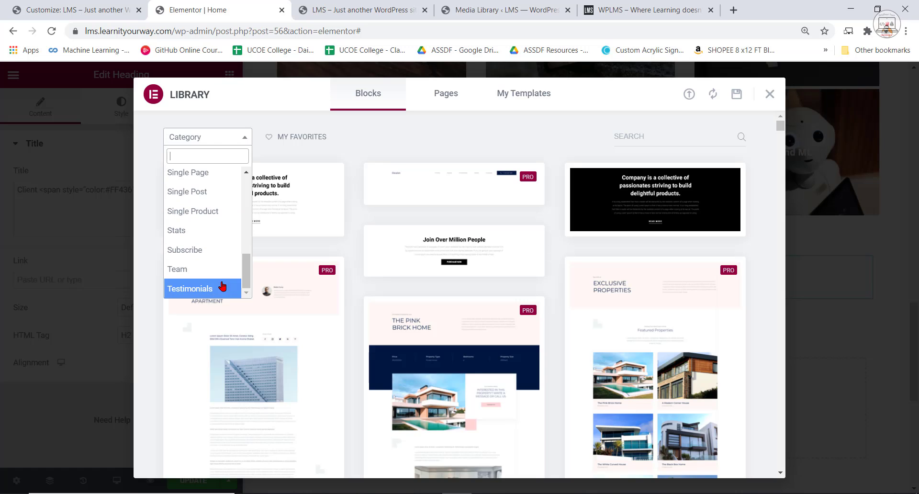
left_click(213, 290)
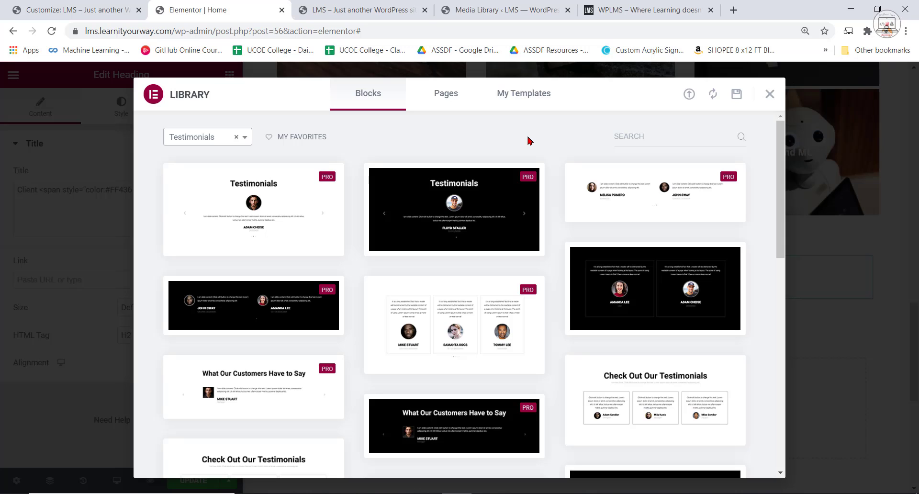
Insert the black two-column testimonials block with circular portraits, connecting the site to the Elementor Template Library.
mouse_move(425, 331)
scroll(550, 381, "down", 6)
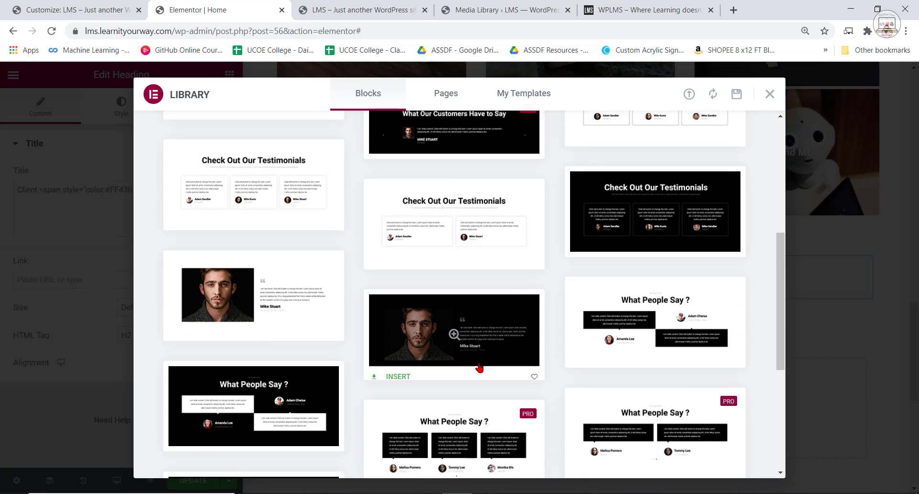
scroll(479, 368, "down", 5)
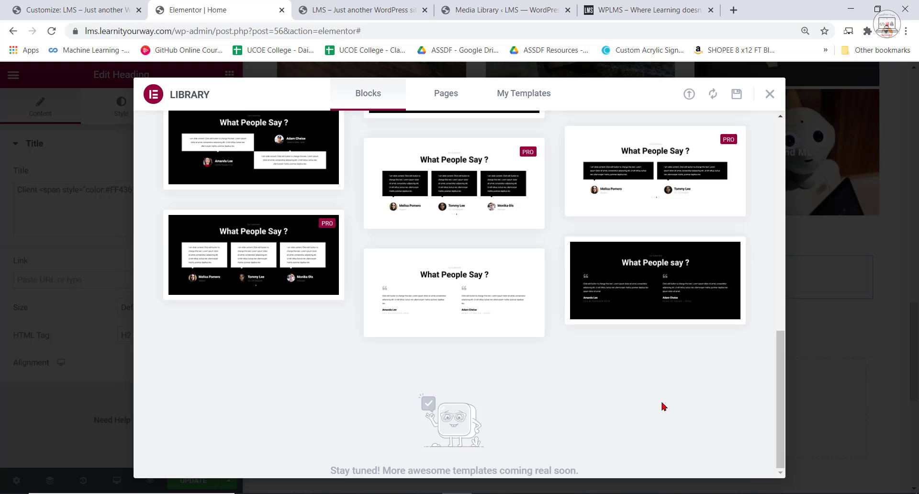
scroll(662, 406, "up", 10)
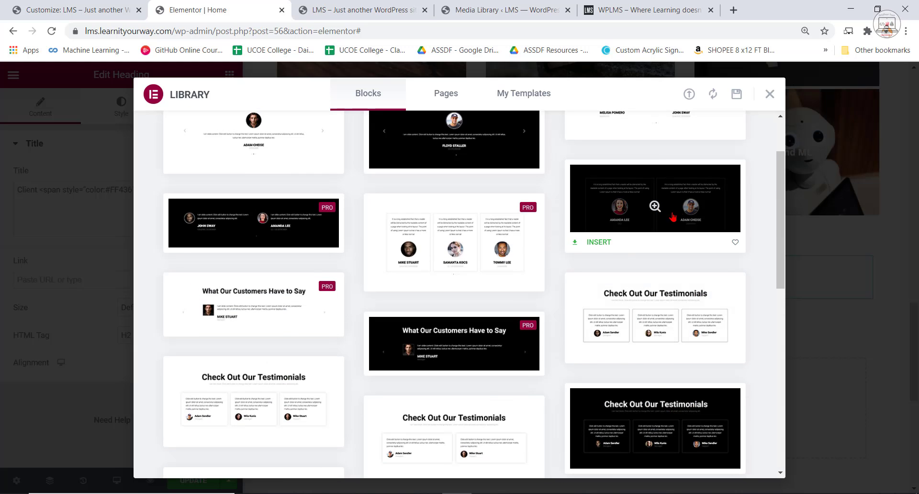
scroll(615, 249, "up", 2)
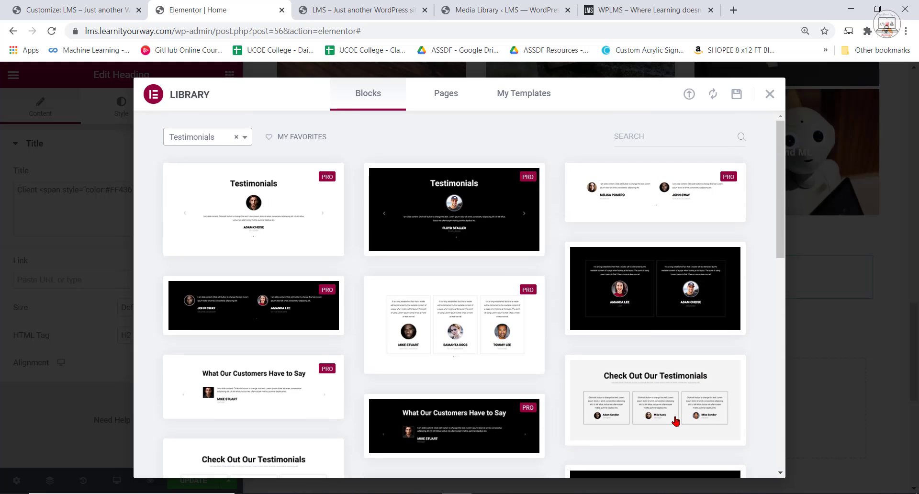
left_click(601, 324)
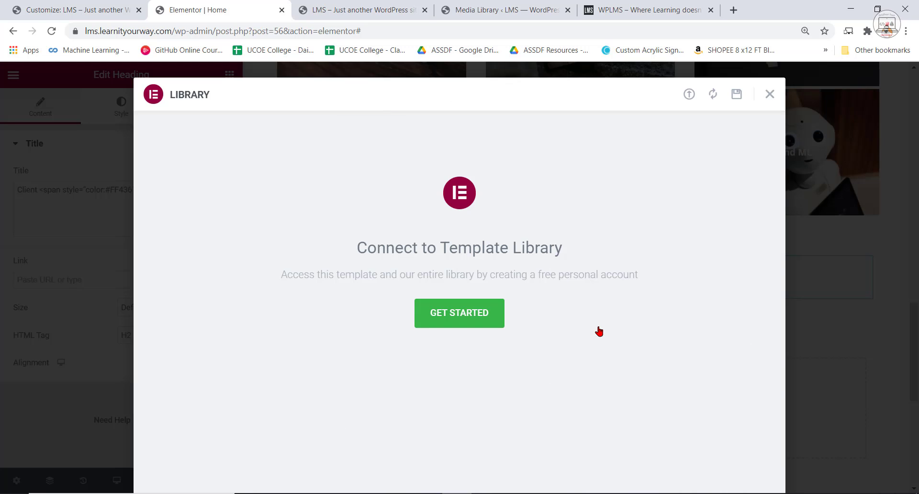
left_click(471, 324)
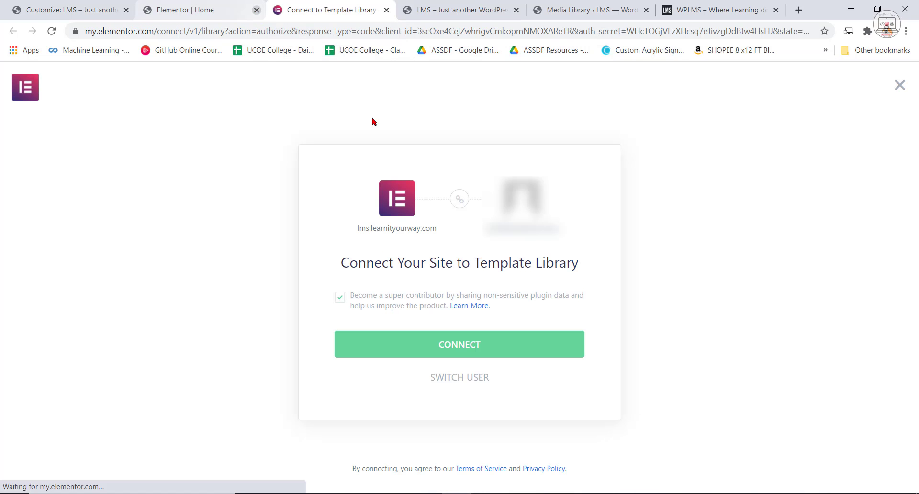
left_click(467, 345)
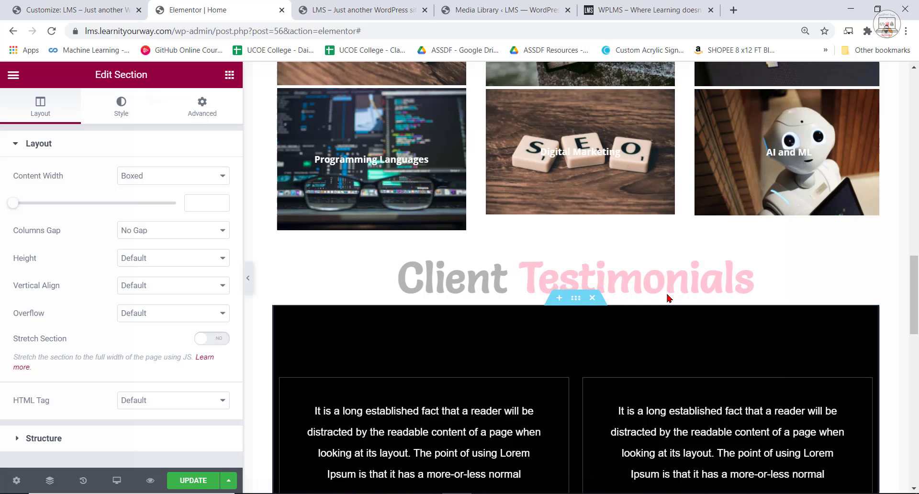
Stretch the new testimonials section to the full width of the page.
scroll(668, 298, "down", 3)
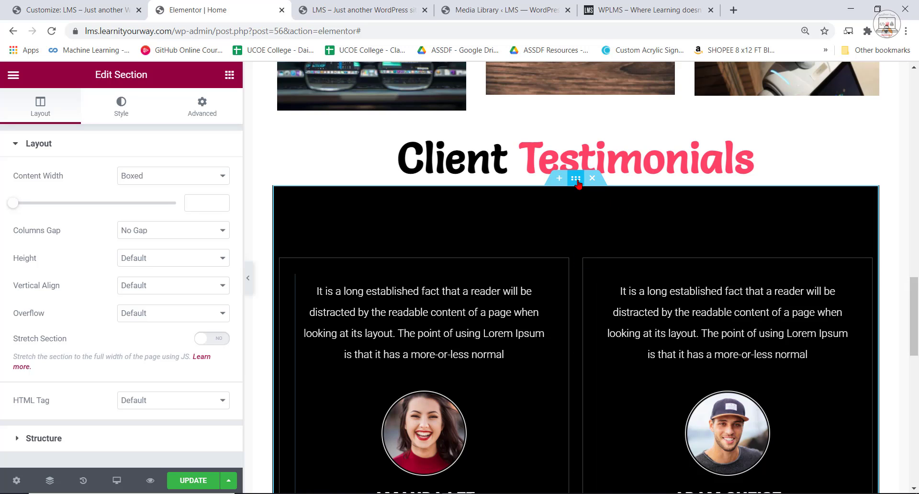
left_click(209, 340)
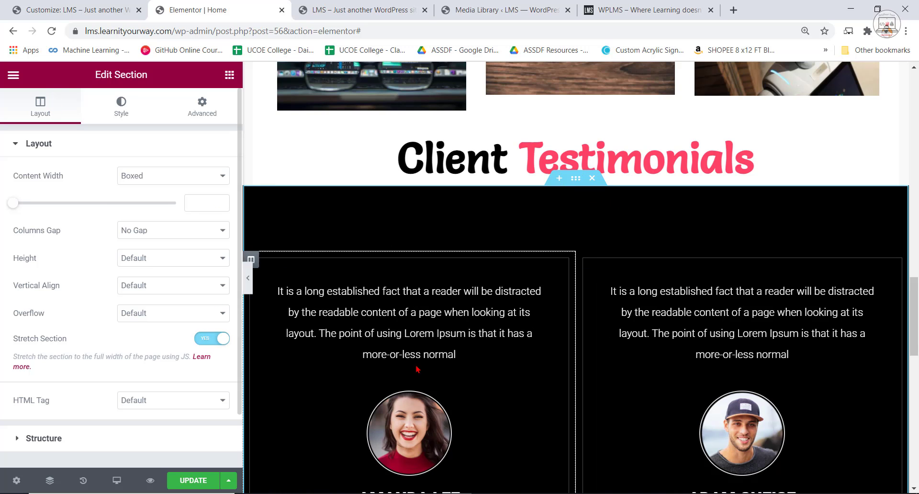
scroll(454, 417, "up", 3)
scroll(575, 403, "down", 1)
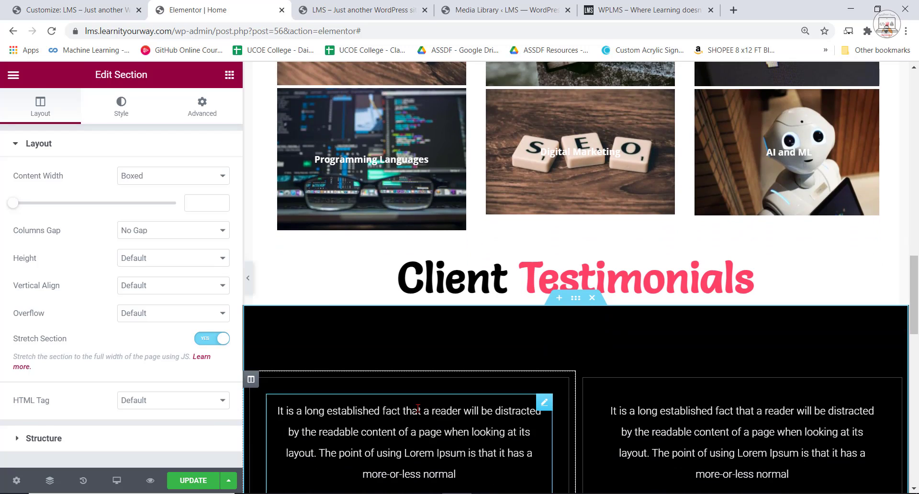
Compare the inserted testimonial carousels with the testimonials section on the WPLMS reference site.
left_click(709, 411)
scroll(710, 223, "down", 3)
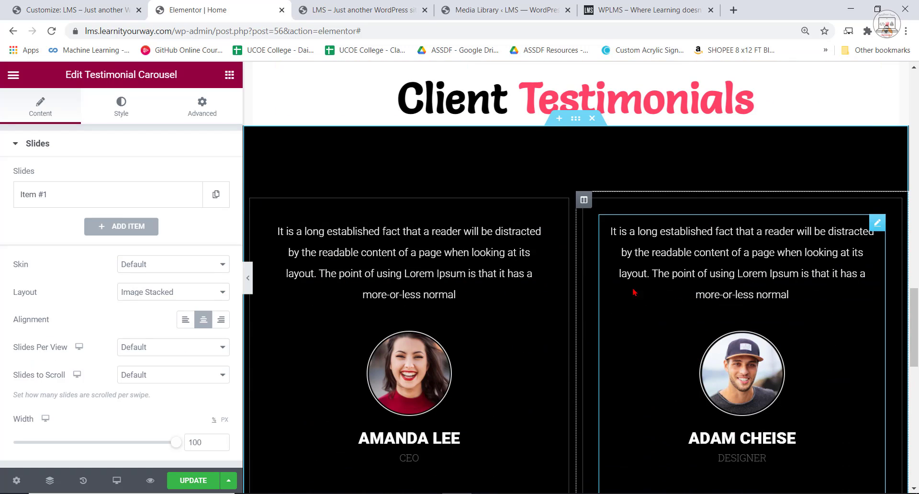
left_click(649, 9)
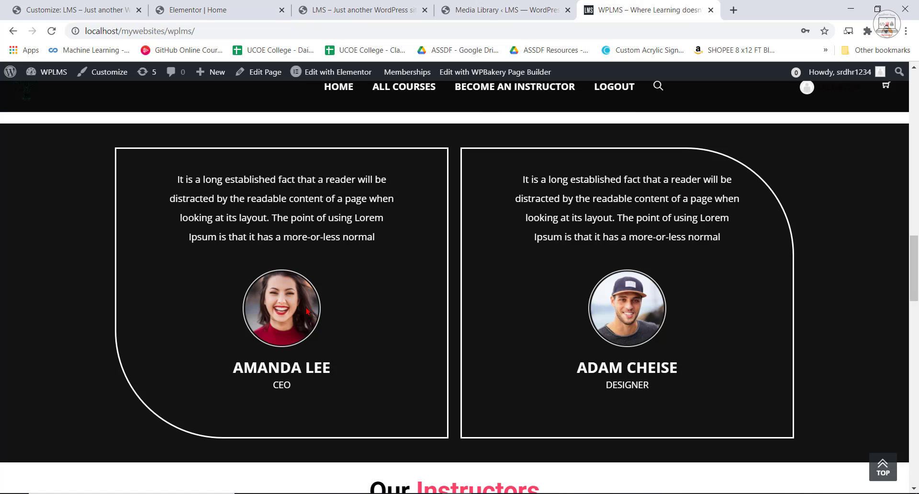
scroll(533, 274, "up", 1)
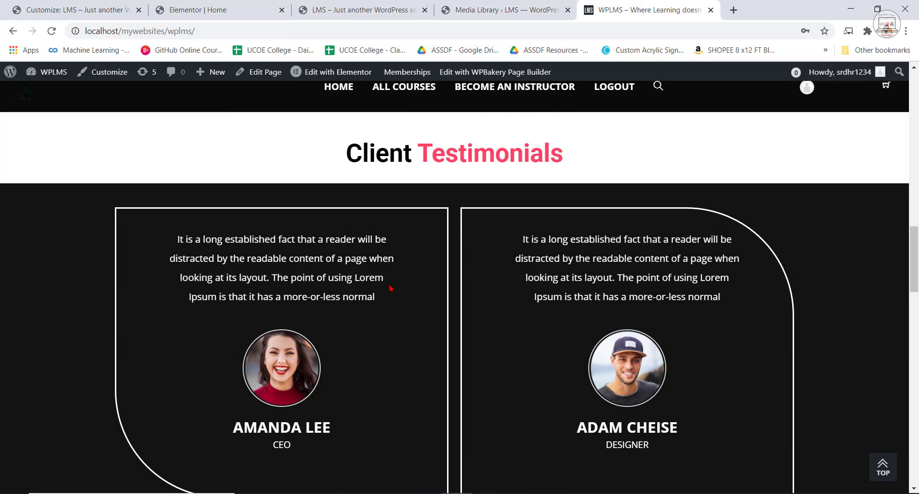
scroll(391, 288, "down", 1)
left_click(386, 4)
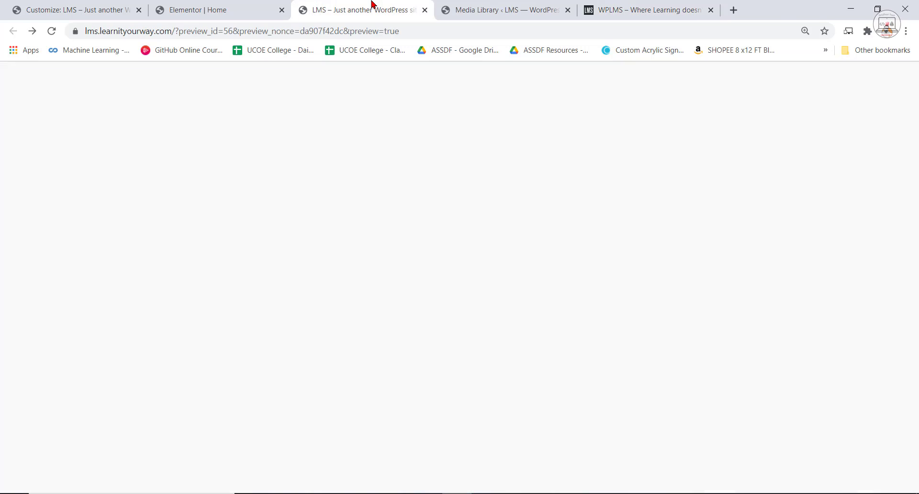
left_click(238, 18)
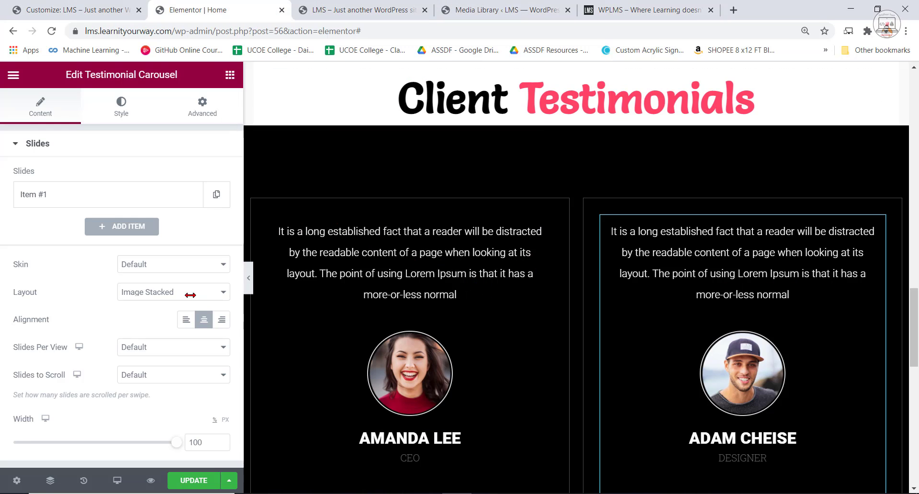
Narrow the editor's settings panel, then set the first testimonial carousel's width to 78% and the second one's to 79%.
left_click_drag(241, 293, 176, 293)
scroll(516, 239, "down", 3)
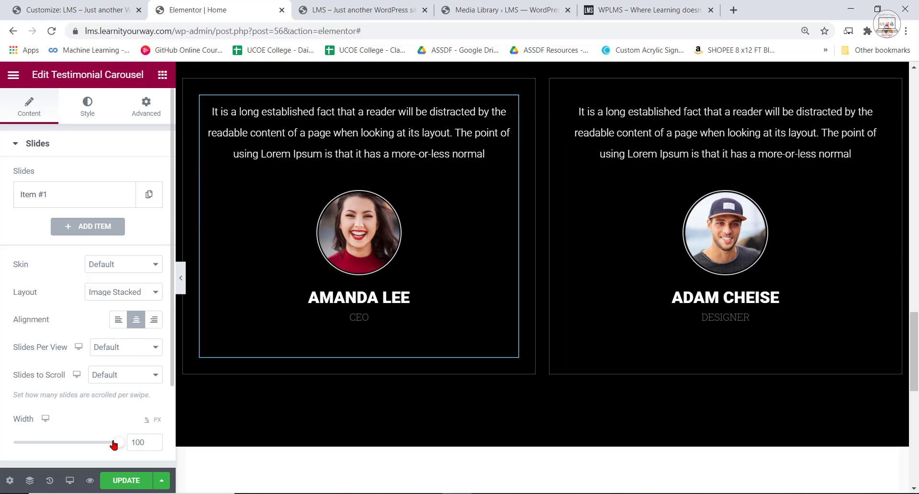
left_click_drag(114, 445, 72, 452)
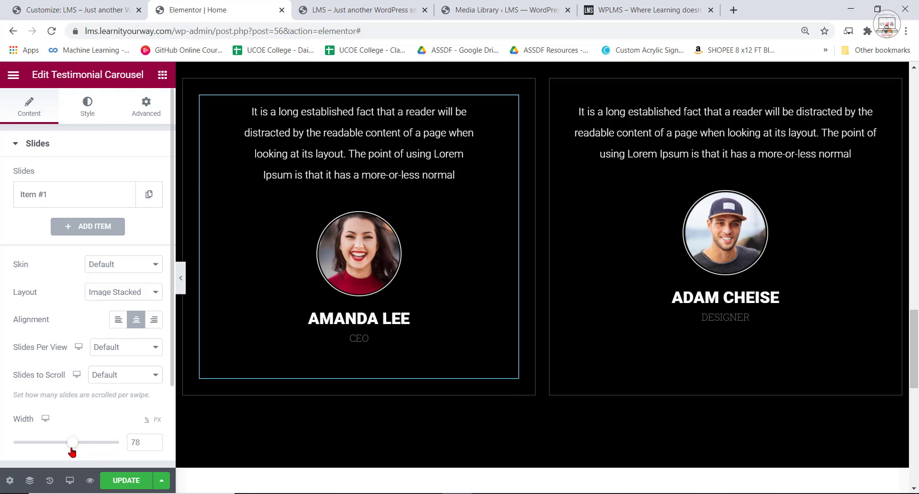
left_click(877, 104)
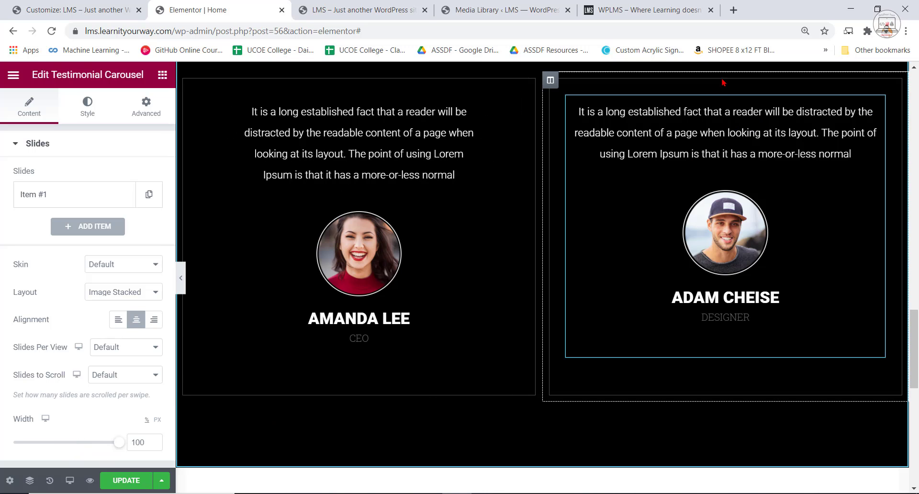
left_click_drag(118, 442, 88, 450)
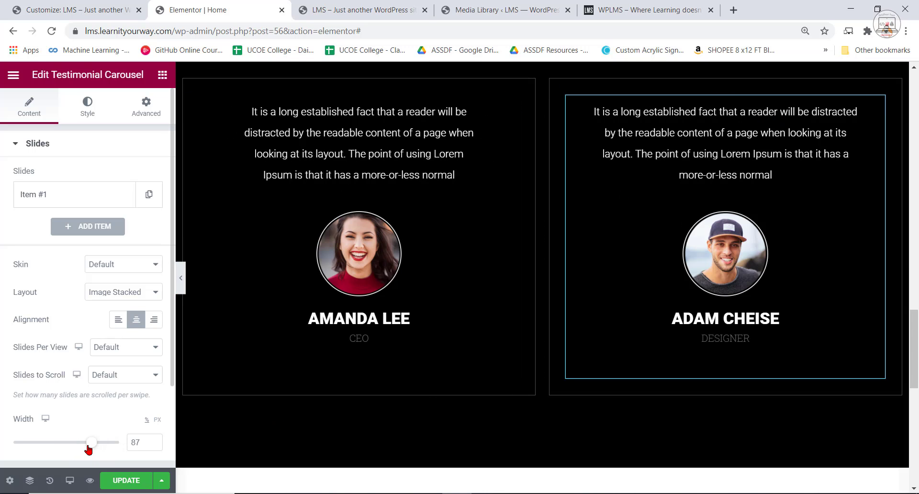
left_click(492, 287)
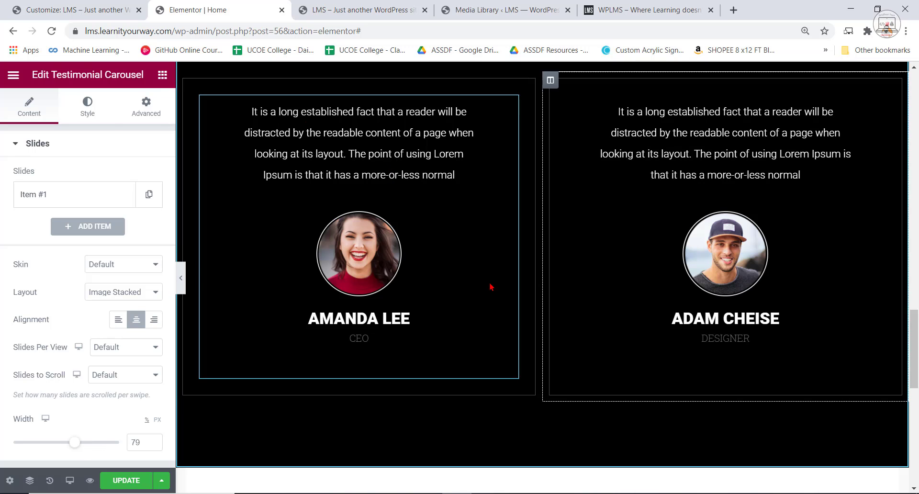
Set the slide background color of the first testimonial carousel, the CEO's, to black #000000.
left_click(87, 105)
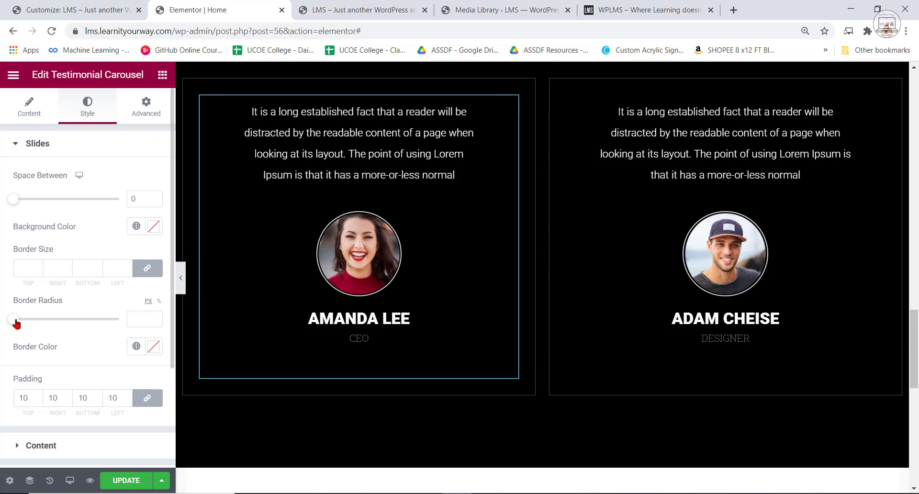
left_click(154, 226)
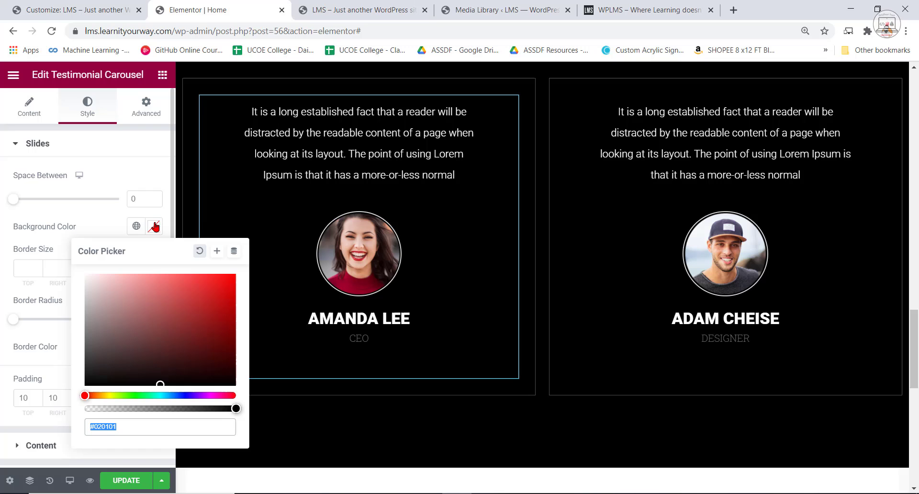
left_click_drag(158, 376, 76, 272)
left_click(154, 385)
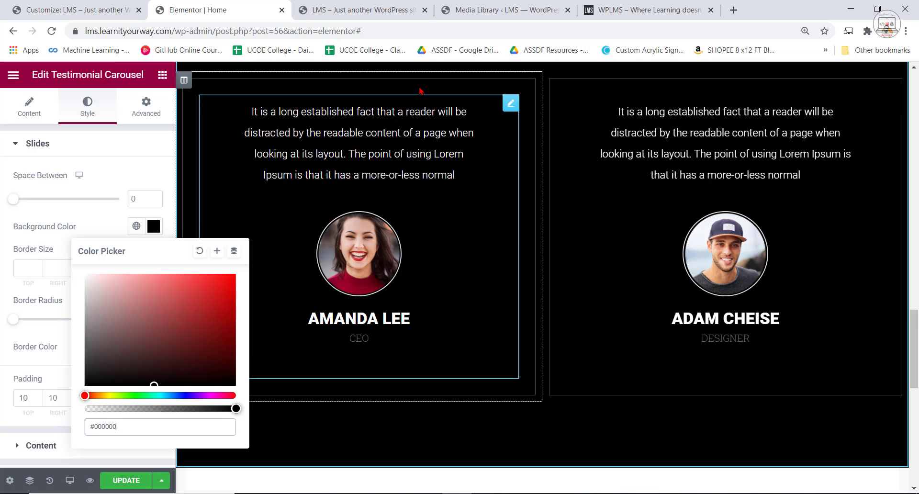
scroll(495, 87, "up", 1)
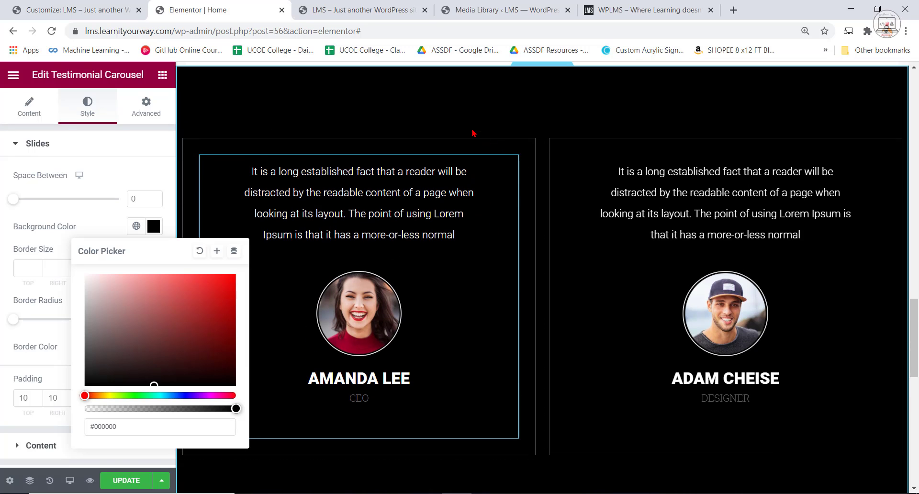
Give the first testimonial column a near-white #FFFAFA border with a width of 3 on all sides.
left_click(182, 145)
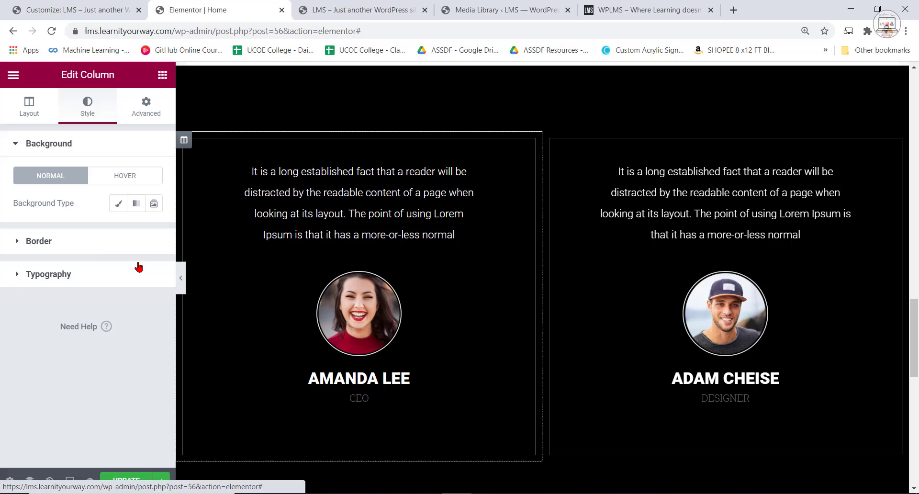
left_click(54, 241)
left_click(156, 329)
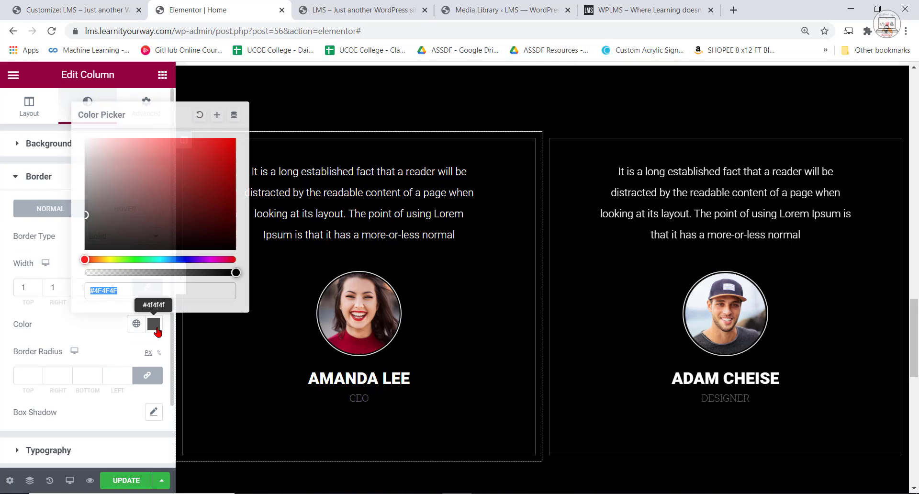
left_click_drag(86, 213, 86, 102)
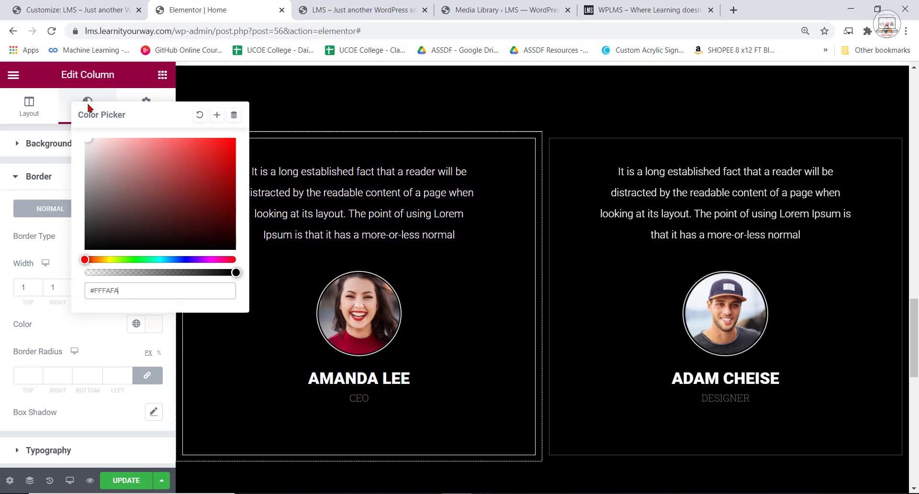
left_click(34, 311)
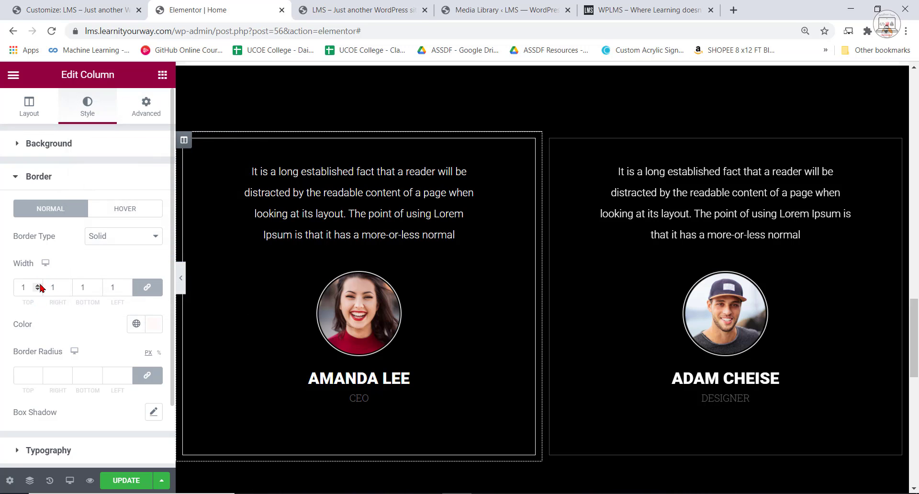
left_click(38, 286)
left_click(38, 286)
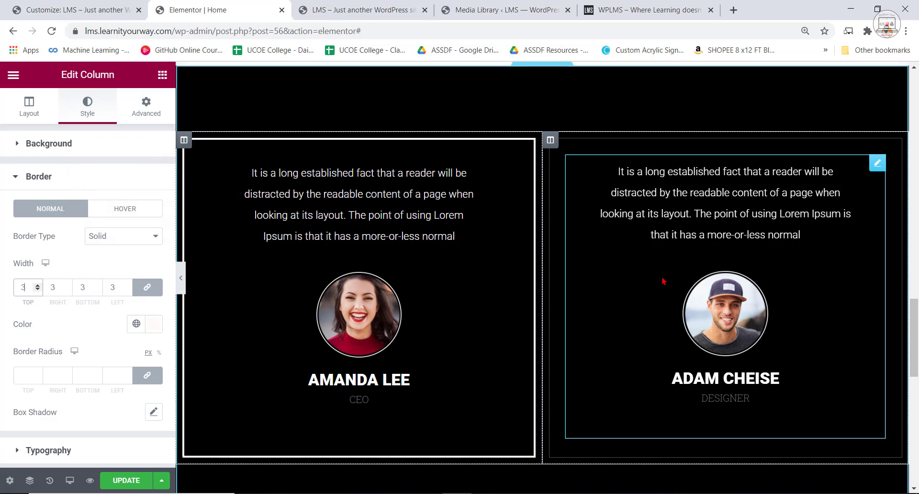
Set the second testimonial column's border width to 3 on all sides and its border color to #FFFFFF.
left_click(599, 189)
left_click(550, 141)
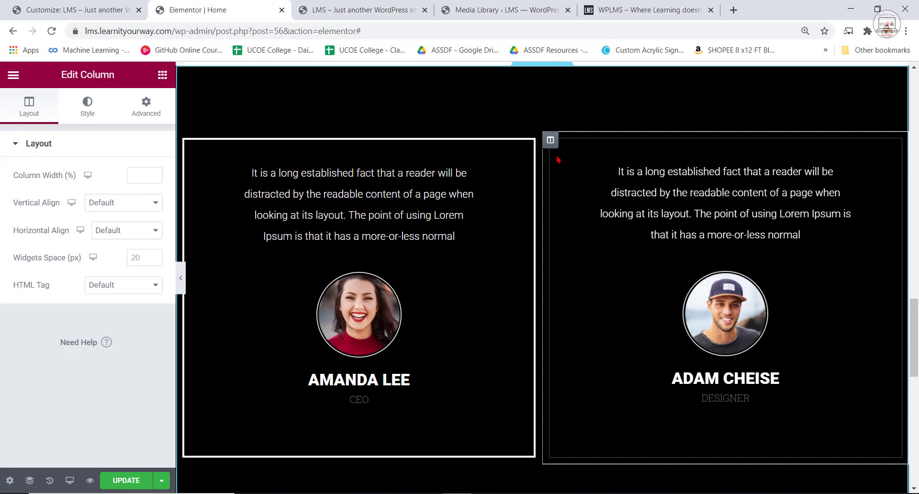
left_click(91, 107)
left_click(67, 243)
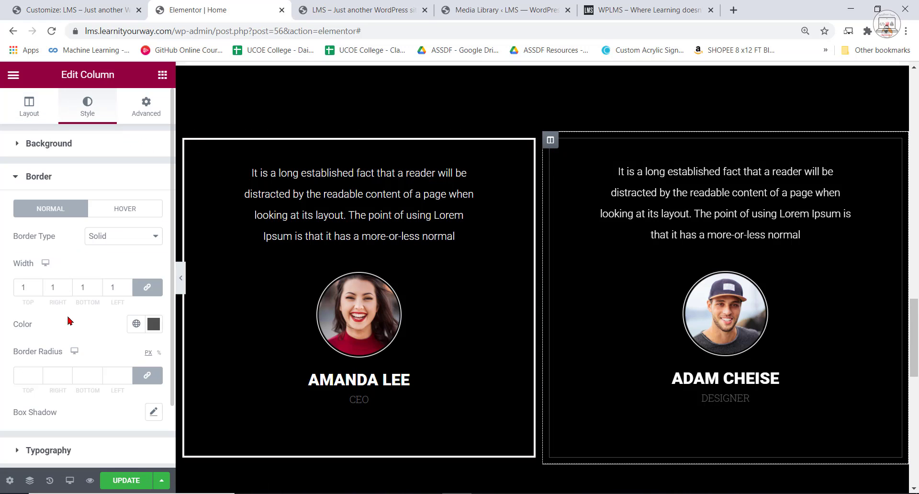
left_click(38, 286)
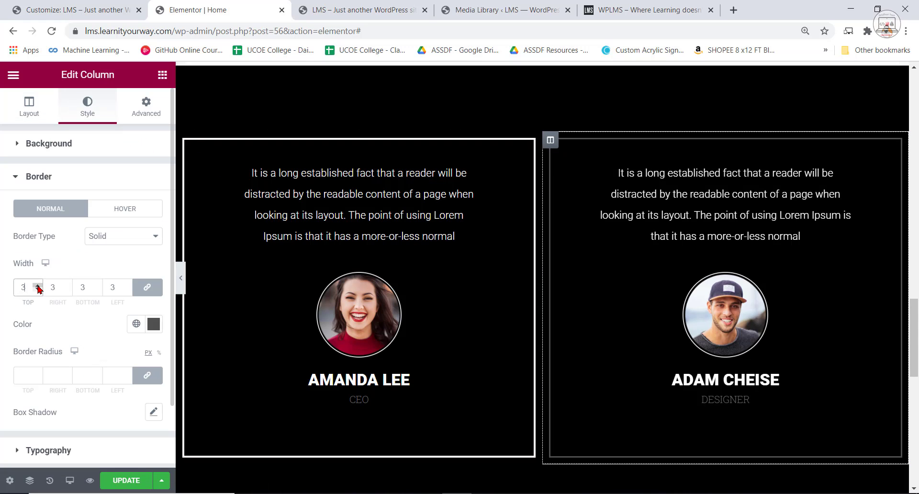
left_click(38, 286)
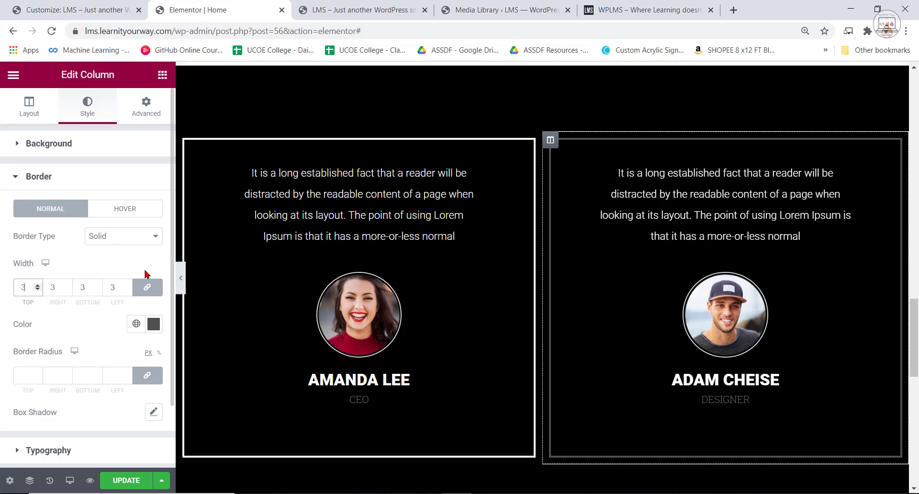
left_click(154, 324)
type("#FFFFFF")
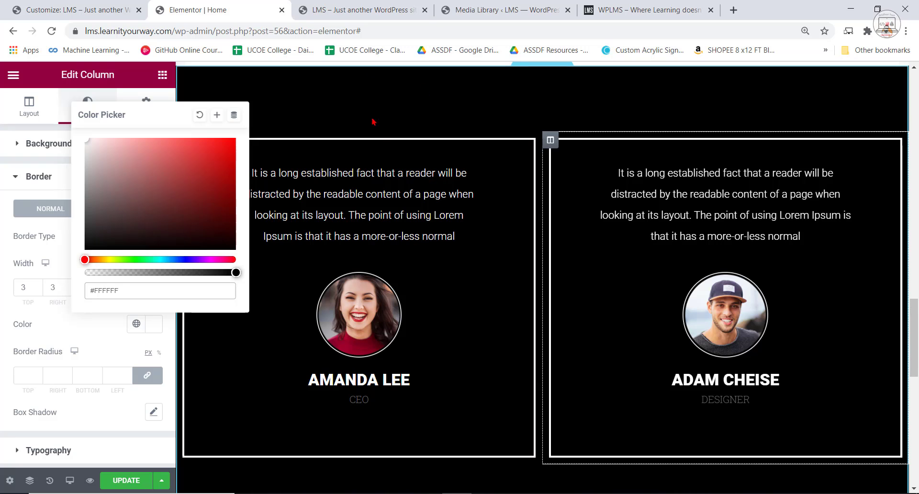
left_click(375, 162)
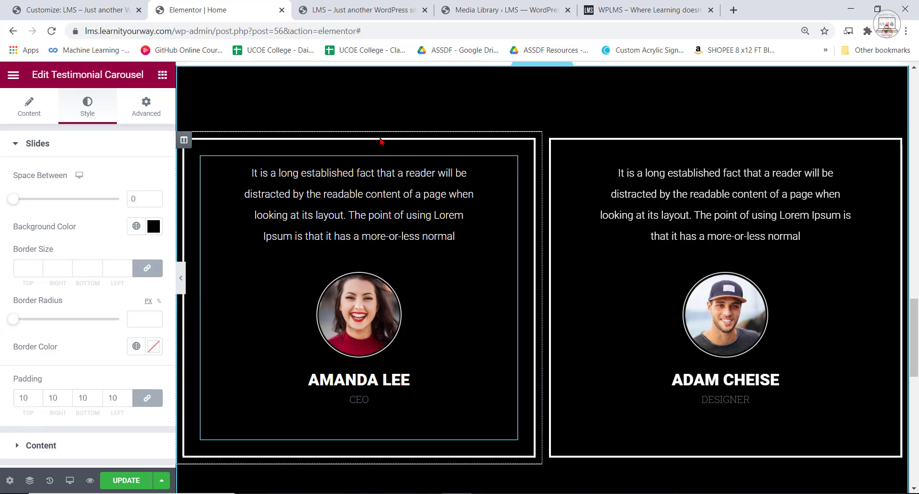
Switch to the WPLMS reference site to examine the border shapes of its testimonial boxes.
left_click(646, 10)
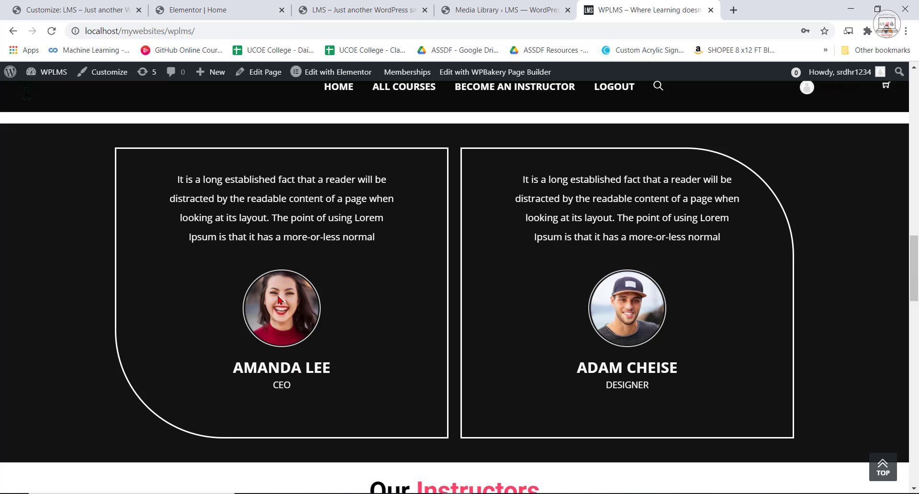
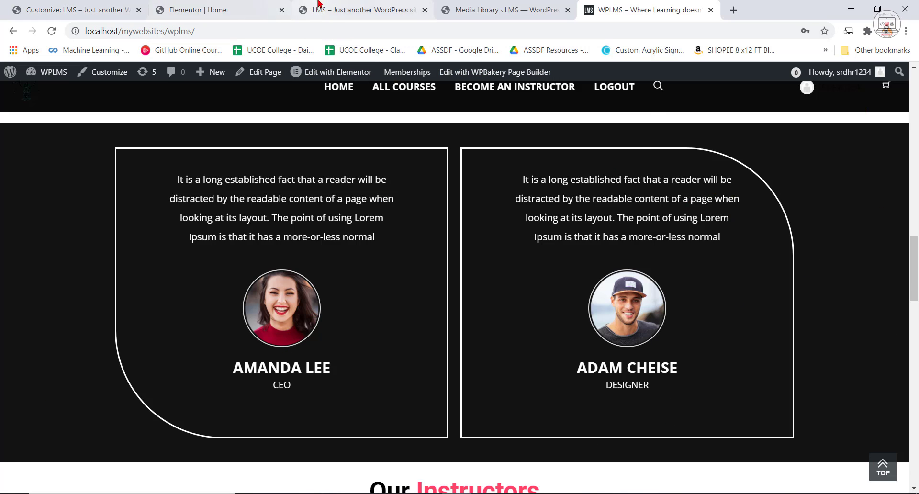
Return to the Elementor editor and open the border settings of the first testimonial column.
left_click(192, 9)
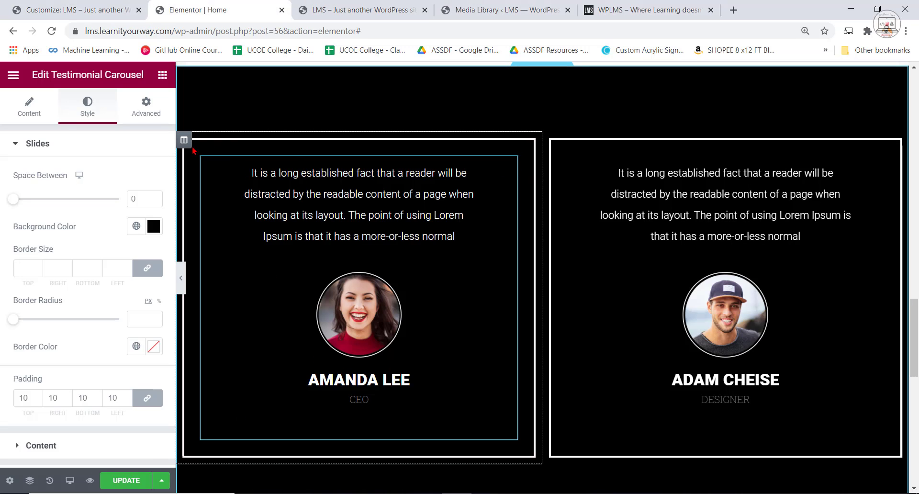
left_click(185, 142)
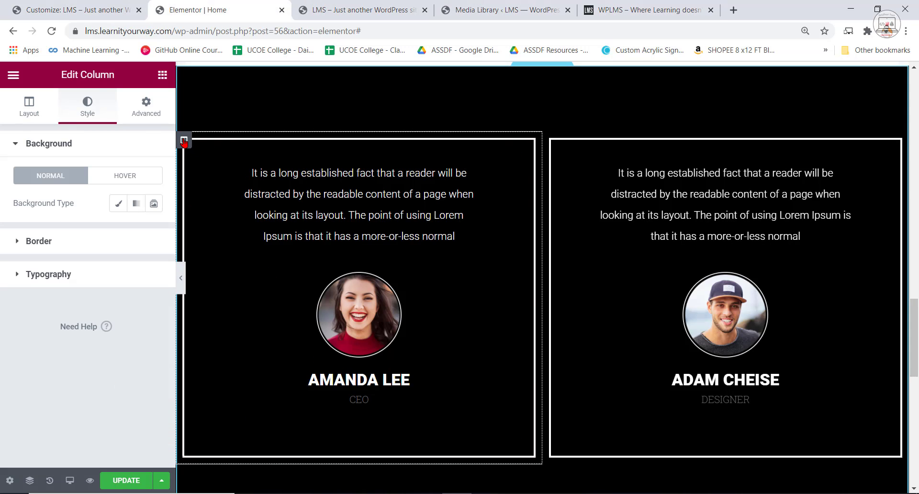
left_click(19, 243)
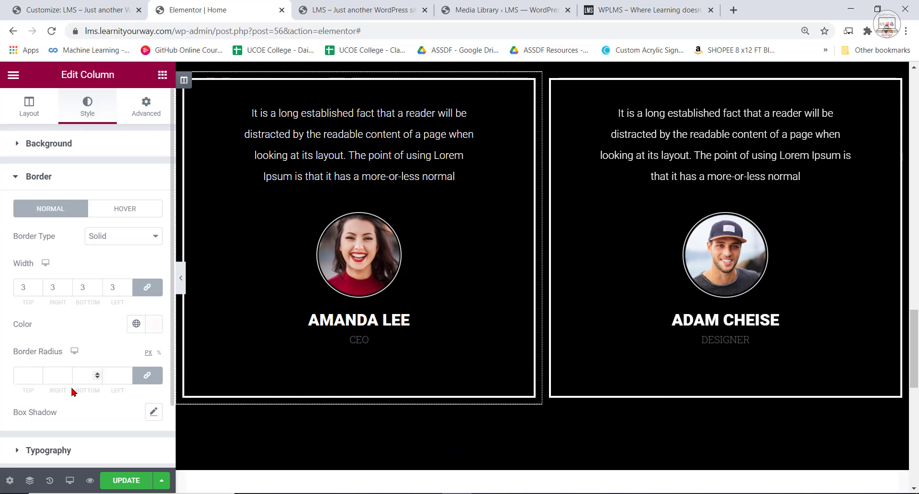
left_click(123, 377)
type("3")
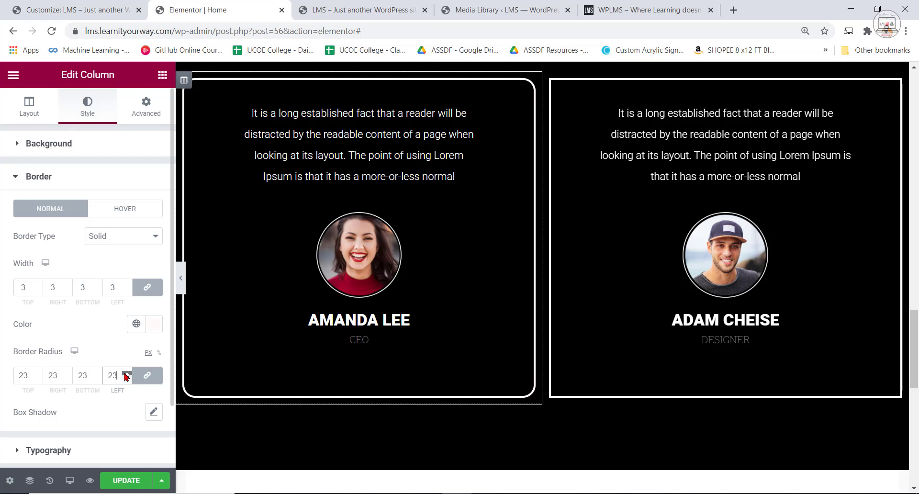
left_click(126, 376)
left_click(128, 379)
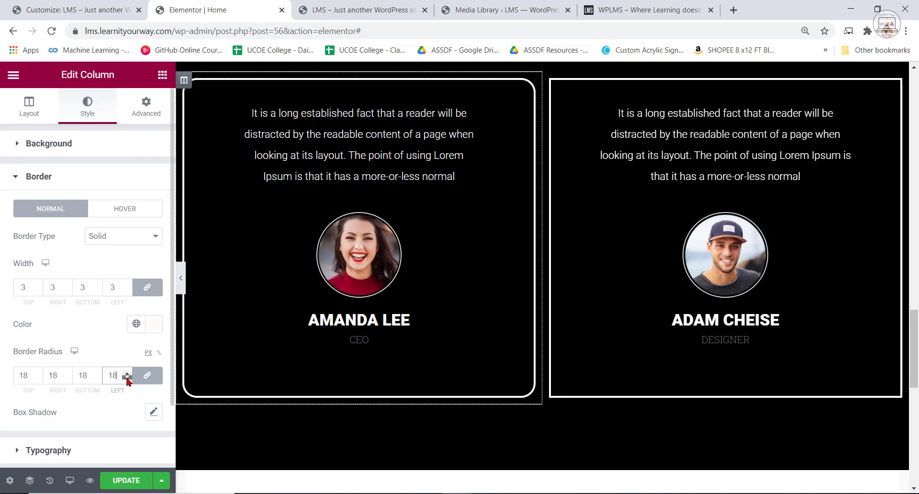
left_click(128, 378)
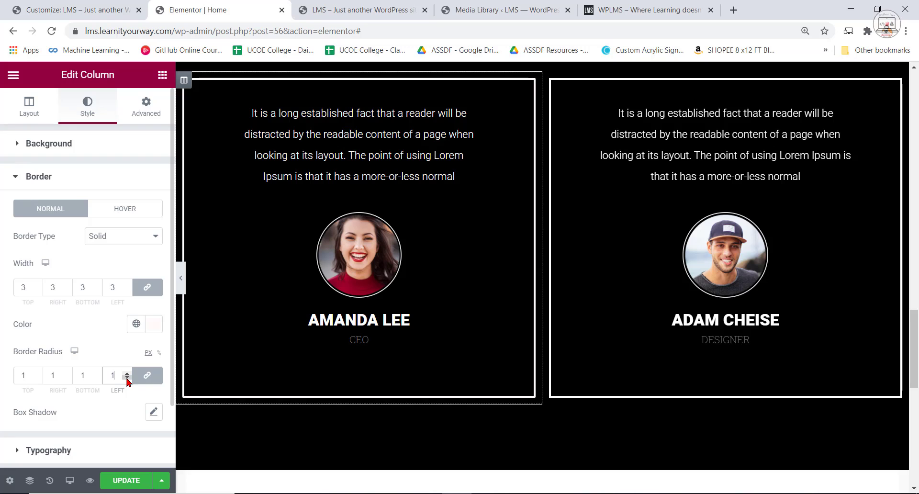
Unlink the first testimonial column's border radius values and set only the left radius to 130 px.
left_click(147, 375)
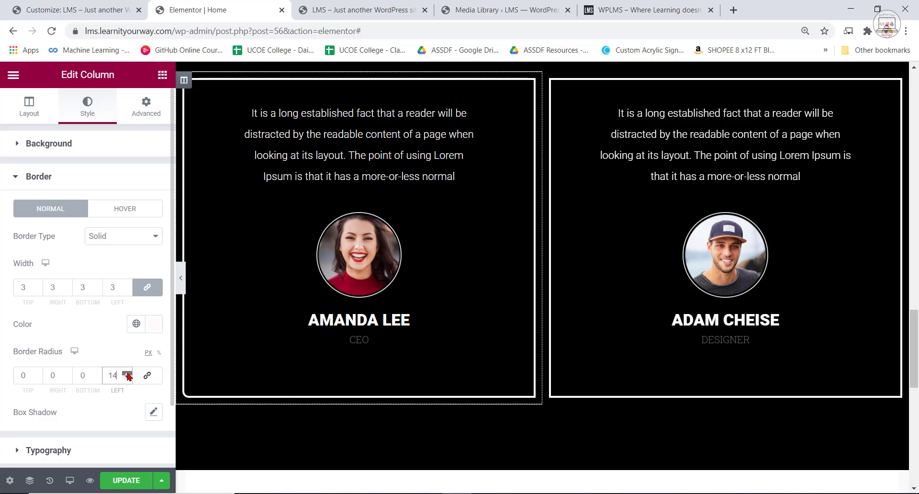
left_click(127, 374)
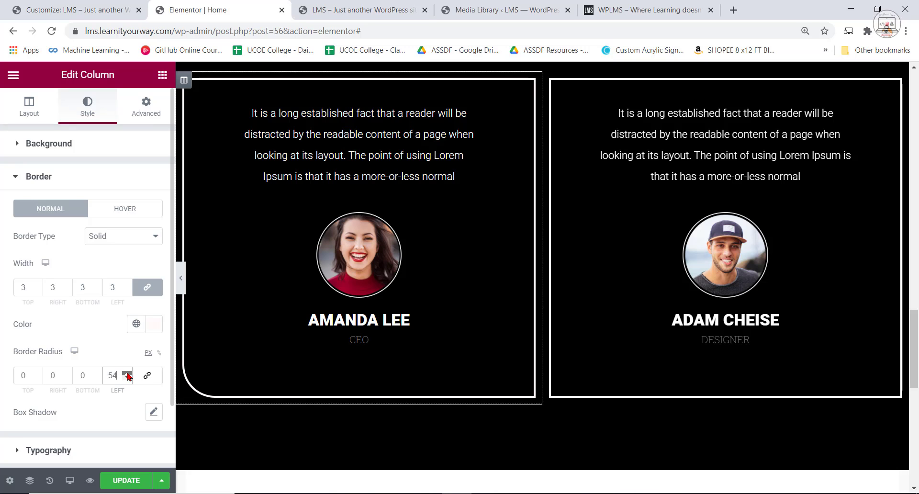
left_click(127, 374)
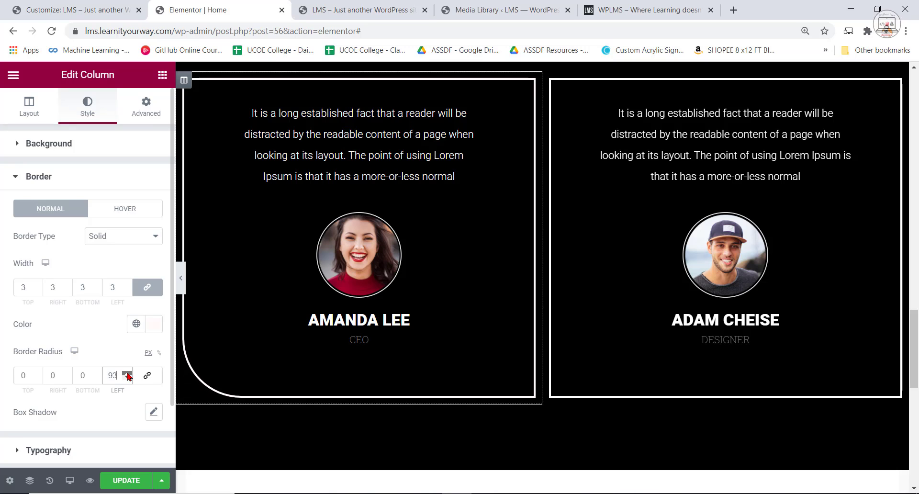
left_click_drag(111, 375, 124, 375)
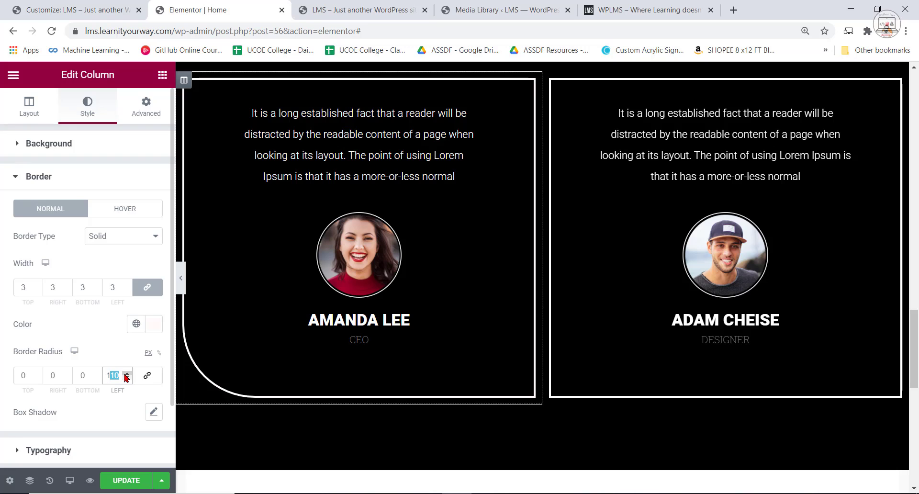
type("30")
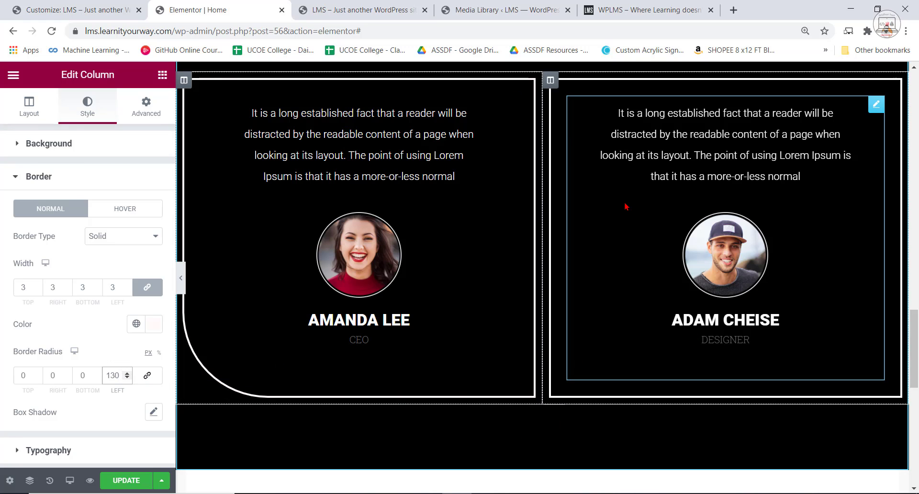
Set the second testimonial column's right border radius to 130 px and save the page.
left_click(551, 81)
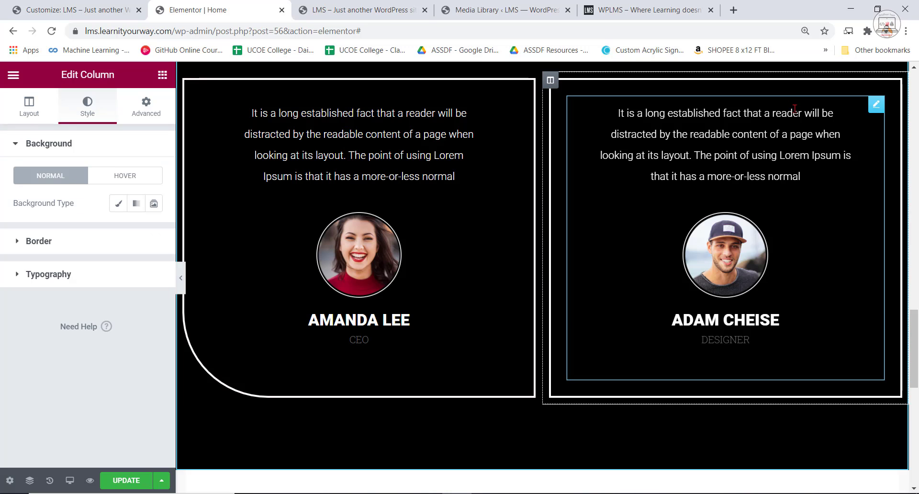
left_click(38, 241)
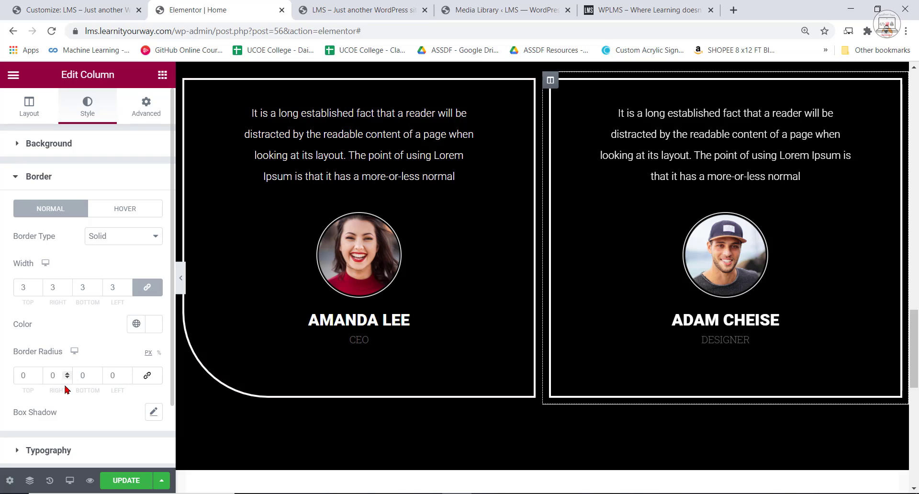
type("130")
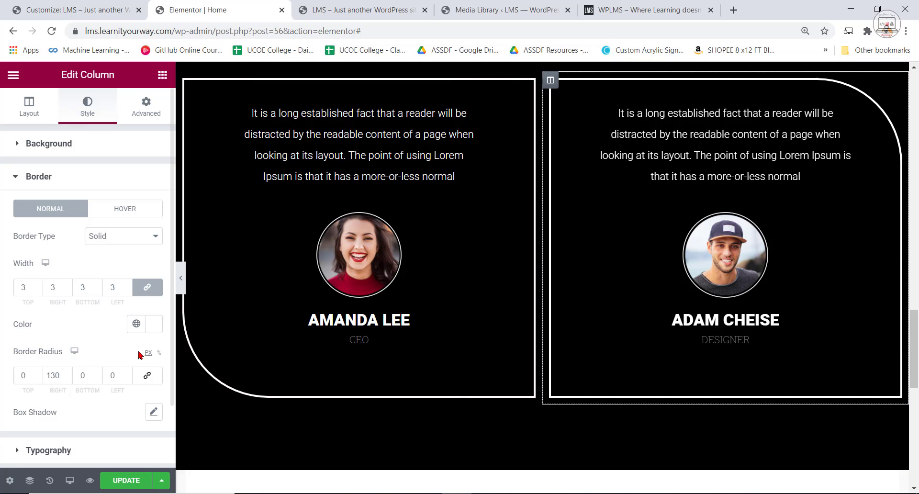
key("ctrl+s")
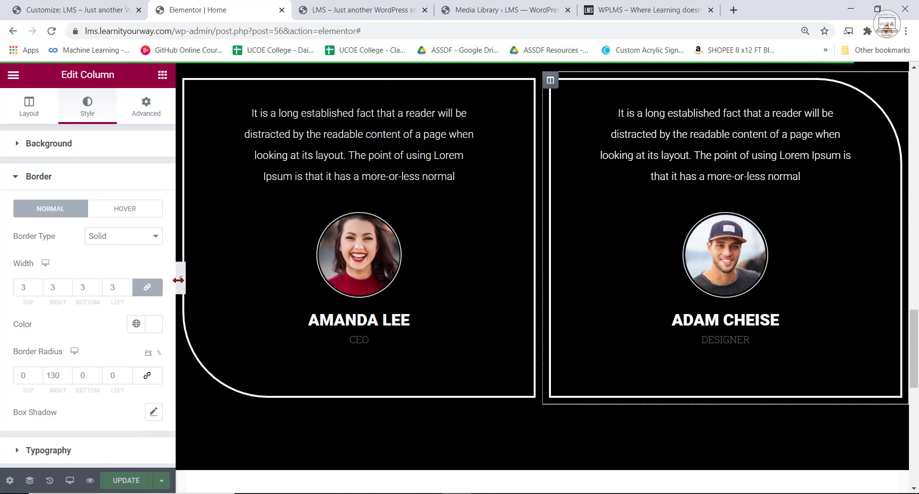
Reload the LMS site preview and check the rounded testimonial boxes on the page.
left_click(180, 279)
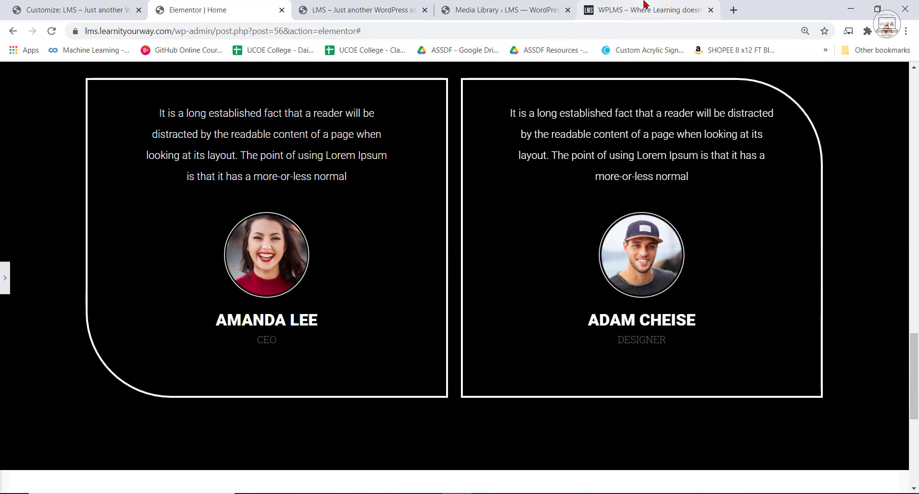
left_click(521, 6)
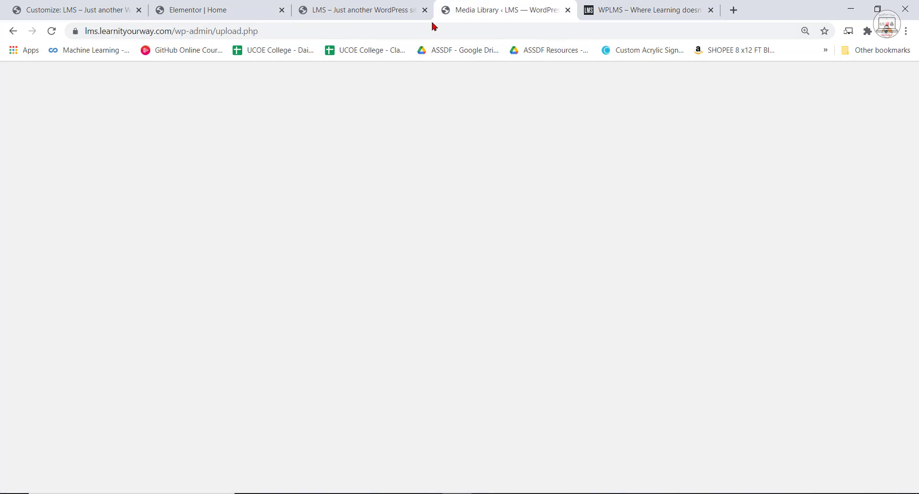
left_click(389, 6)
left_click(52, 32)
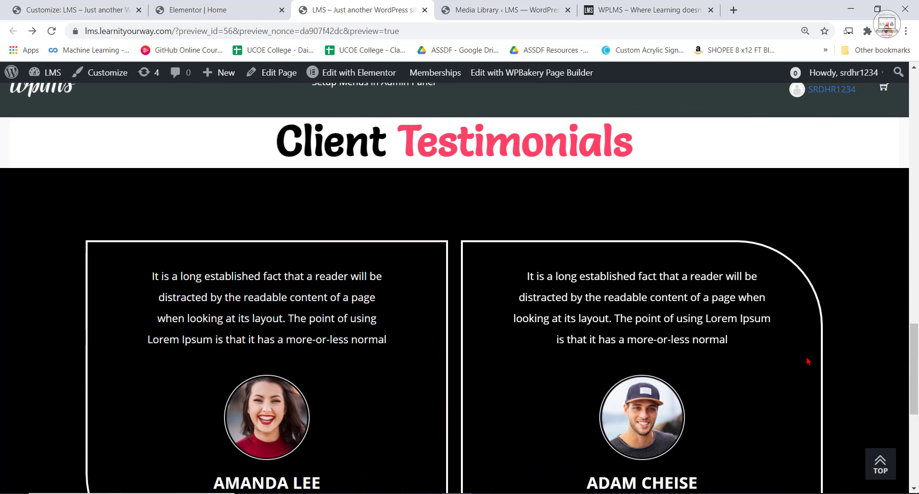
left_click(680, 7)
left_click(525, 8)
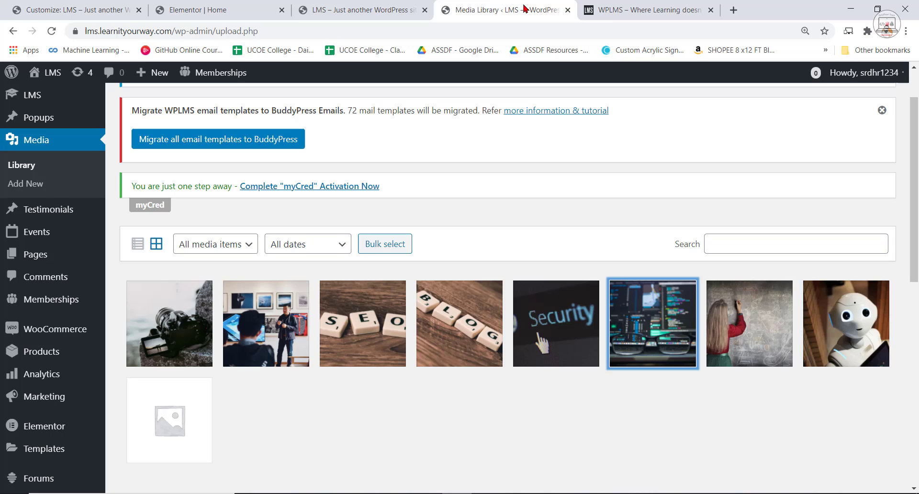
left_click(369, 9)
scroll(722, 279, "up", 2)
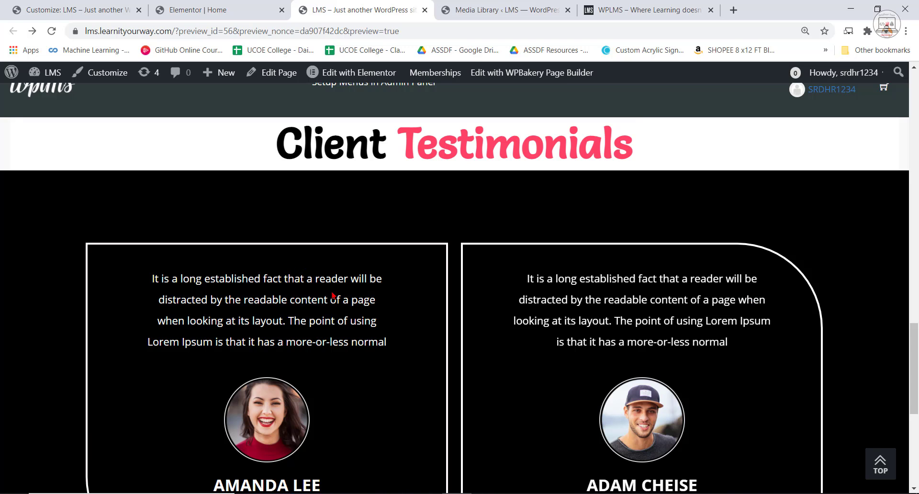
scroll(417, 263, "down", 3)
scroll(516, 296, "up", 3)
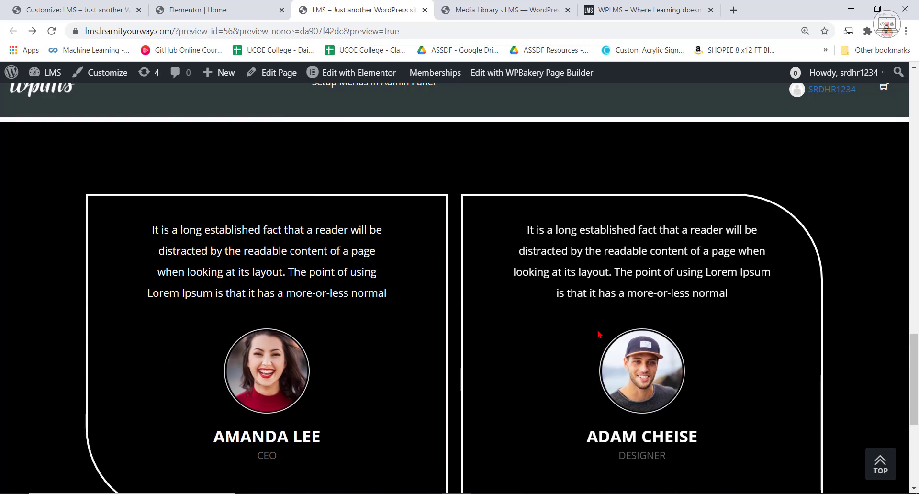
scroll(510, 292, "up", 5)
Switch to the WPLMS reference site and examine the Our Instructors section beneath the testimonials.
left_click(646, 10)
scroll(617, 333, "down", 2)
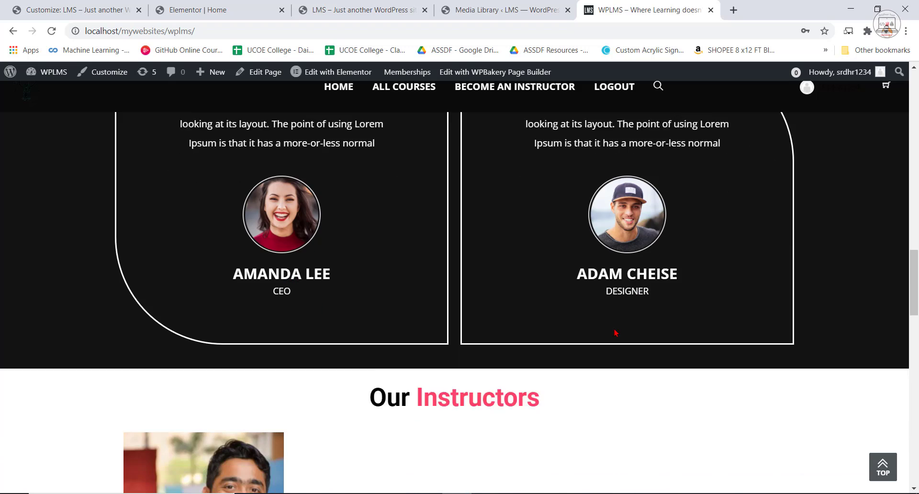
scroll(615, 332, "down", 4)
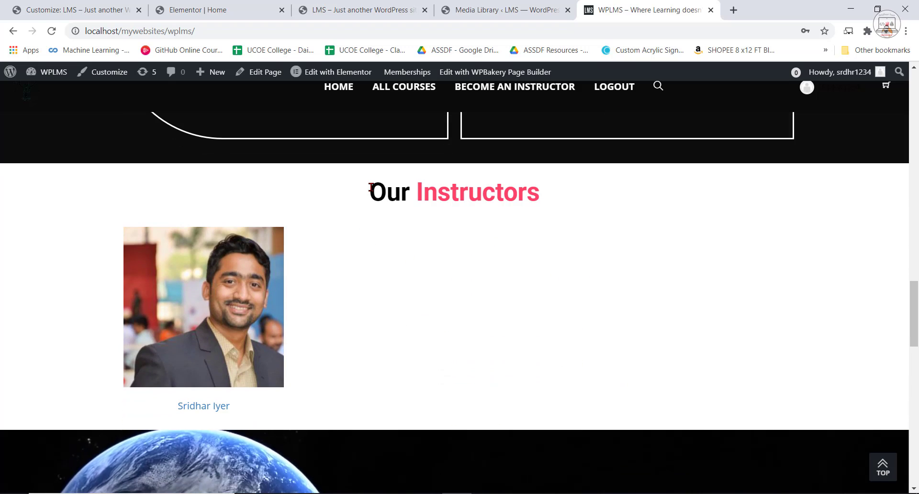
triple_click(574, 213)
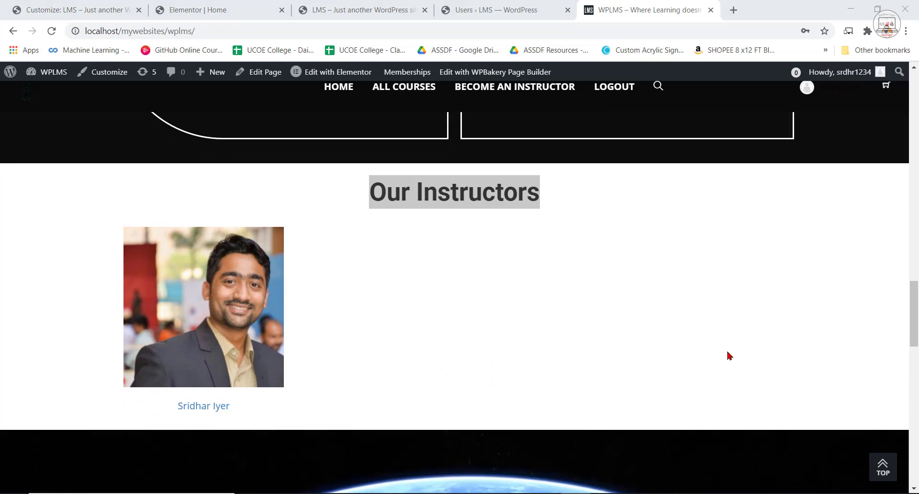
left_click(482, 255)
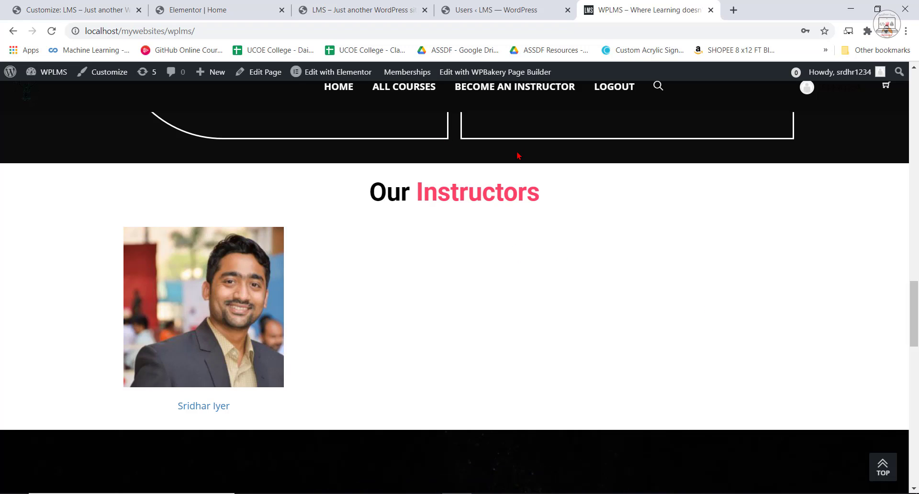
Open the full user list in the LMS site's admin and check the site roles assigned to the accounts.
left_click(402, 9)
left_click(498, 10)
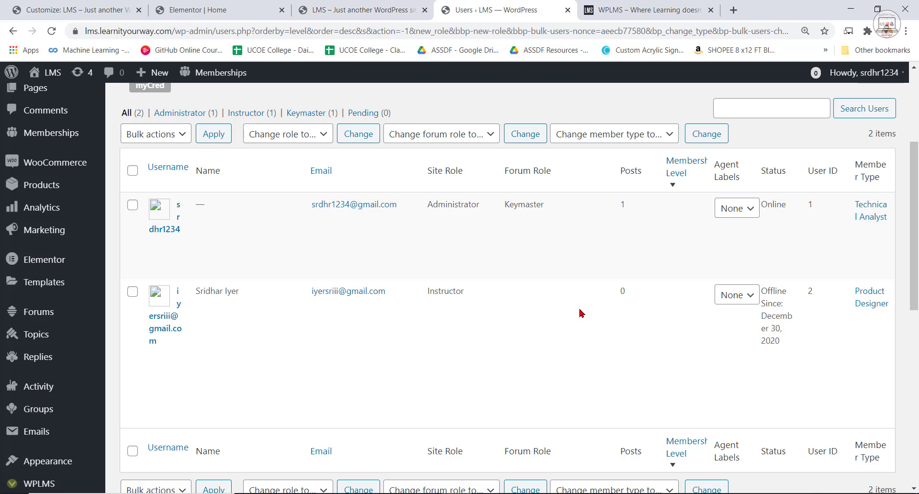
scroll(58, 359, "down", 3)
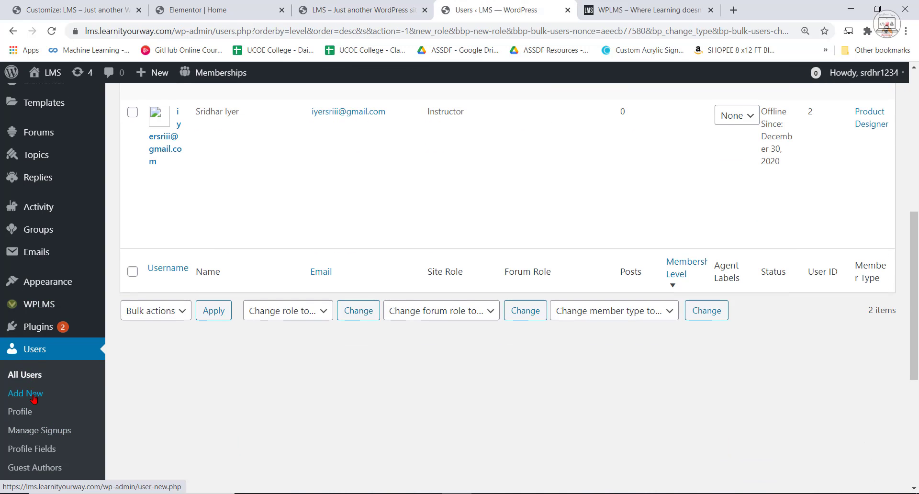
left_click(25, 376)
scroll(574, 318, "up", 1)
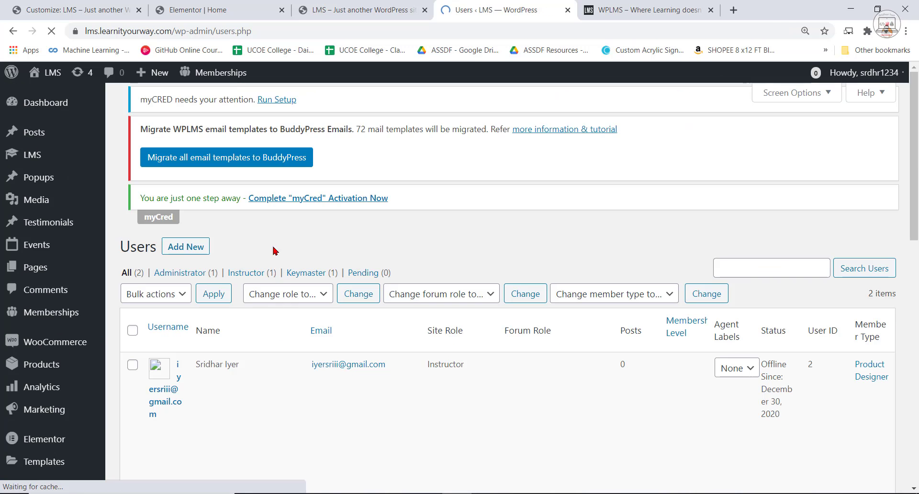
scroll(335, 365, "down", 2)
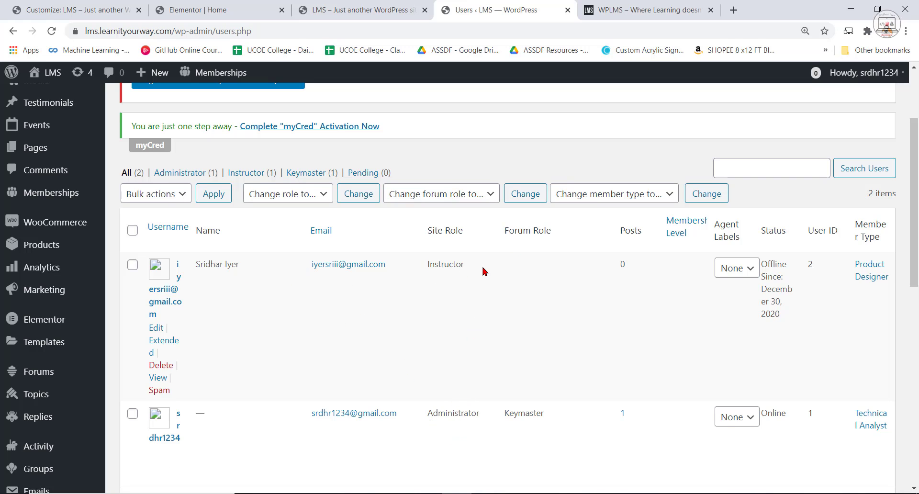
double_click(433, 263)
left_click(480, 282)
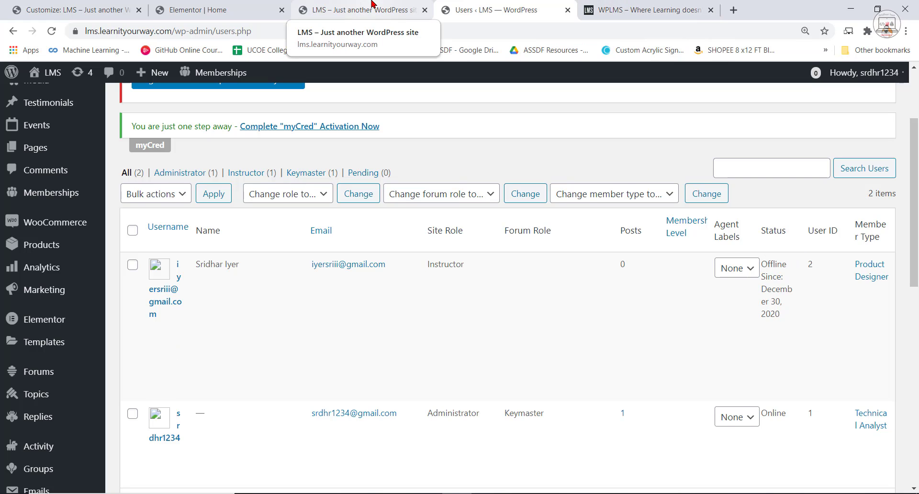
In the Elementor editor, add a single-column section below the testimonials and stretch it to full width.
left_click(215, 10)
scroll(513, 349, "up", 2)
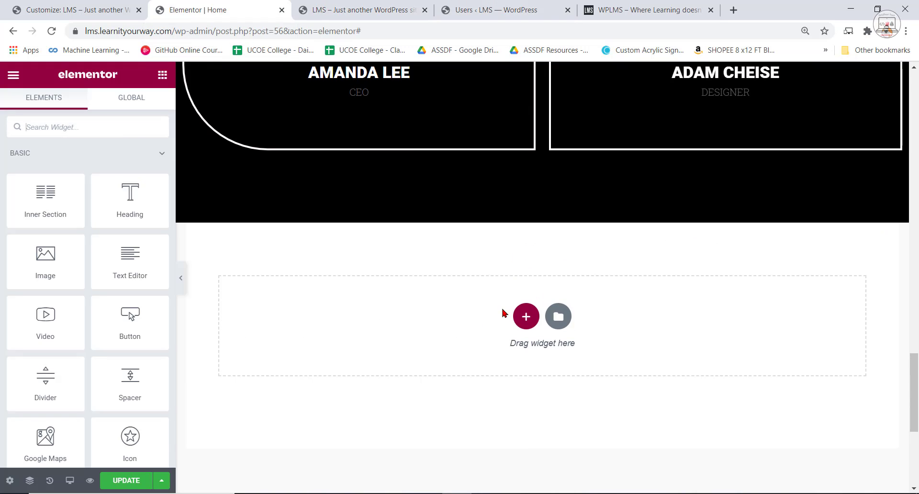
left_click(532, 316)
left_click(353, 355)
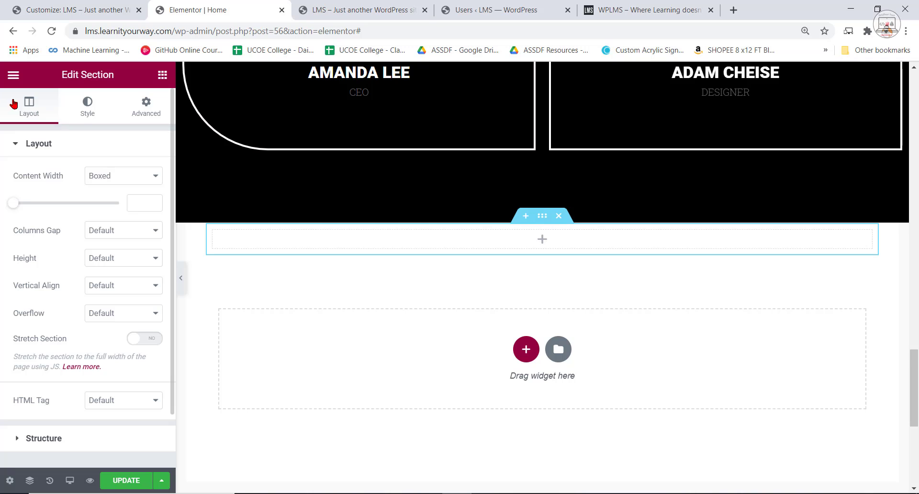
left_click(145, 338)
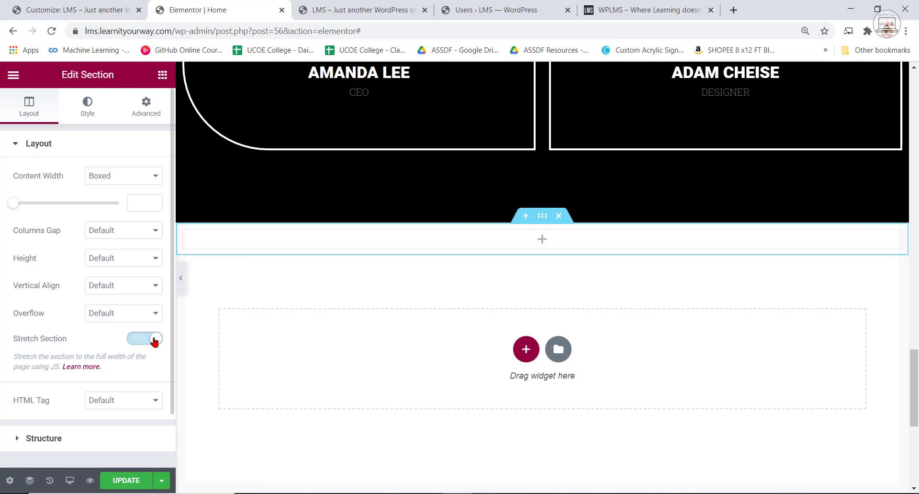
Add a Heading widget to the new section below the testimonials and find the Client Testimonials heading for reference.
left_click(163, 75)
left_click_drag(166, 205, 532, 246)
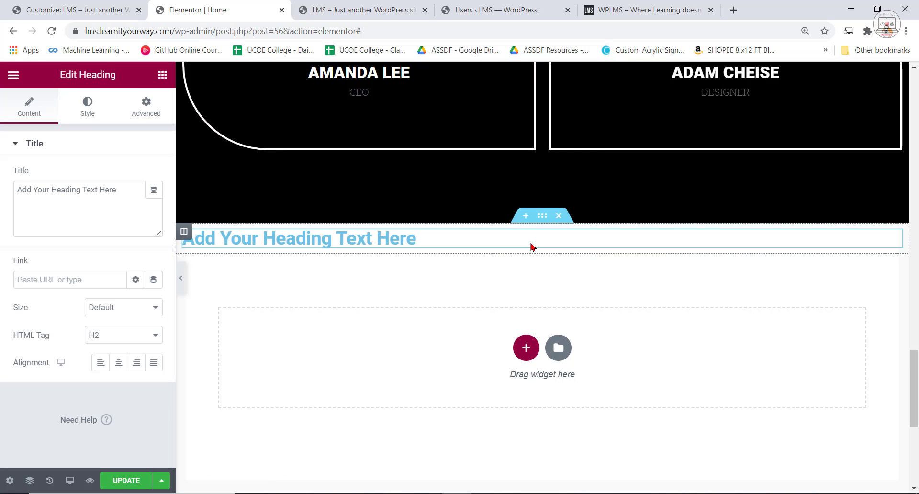
scroll(425, 291, "up", 15)
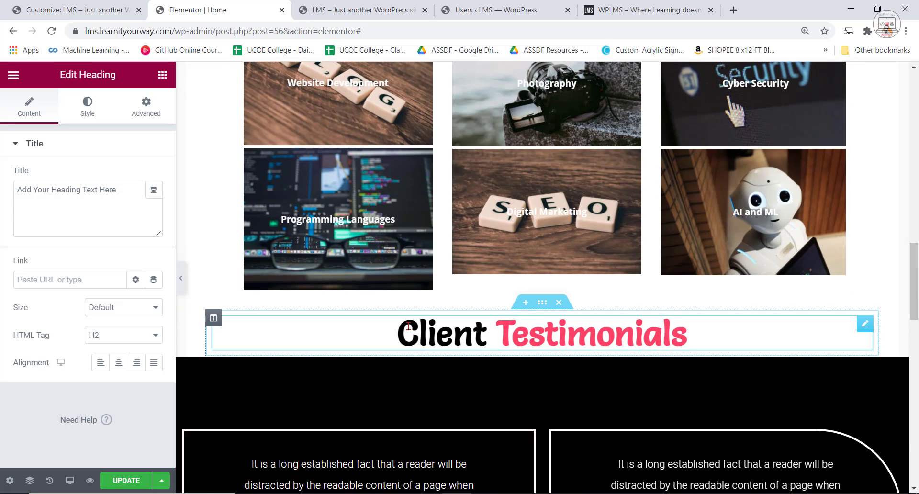
Copy the title markup of the Client Testimonials heading, with its #FF4367 span, into the new heading below the testimonials.
left_click_drag(397, 336, 696, 342)
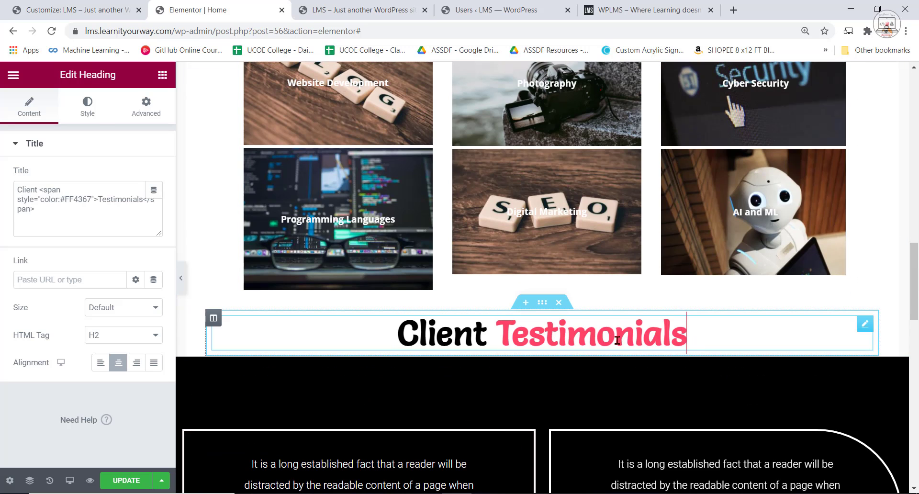
triple_click(650, 339)
right_click(643, 340)
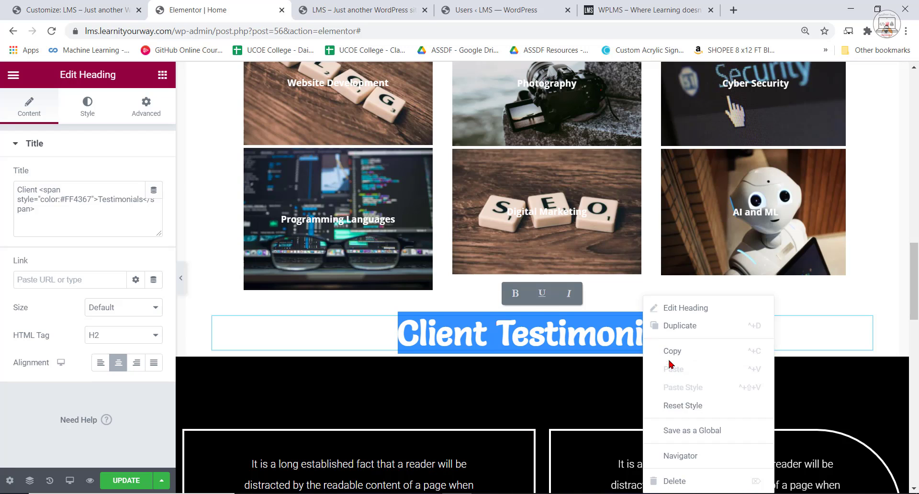
left_click(671, 352)
scroll(429, 399, "down", 10)
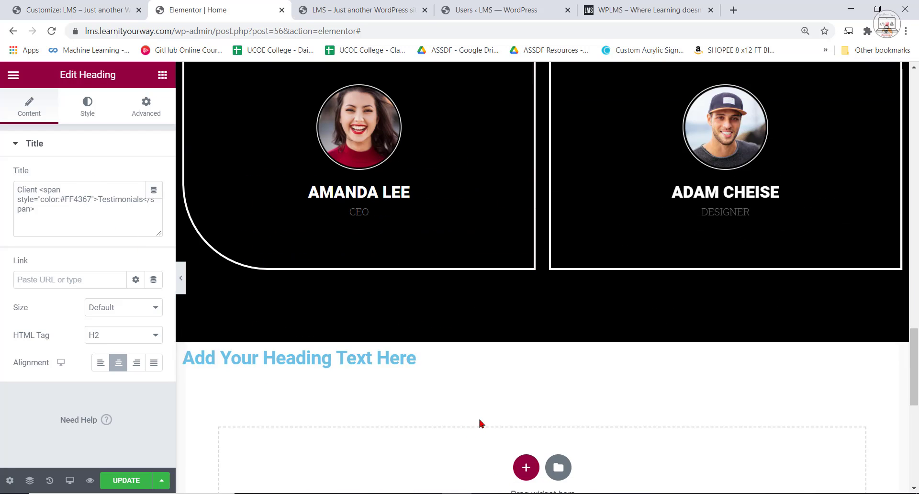
triple_click(363, 351)
left_click_drag(133, 196, 4, 196)
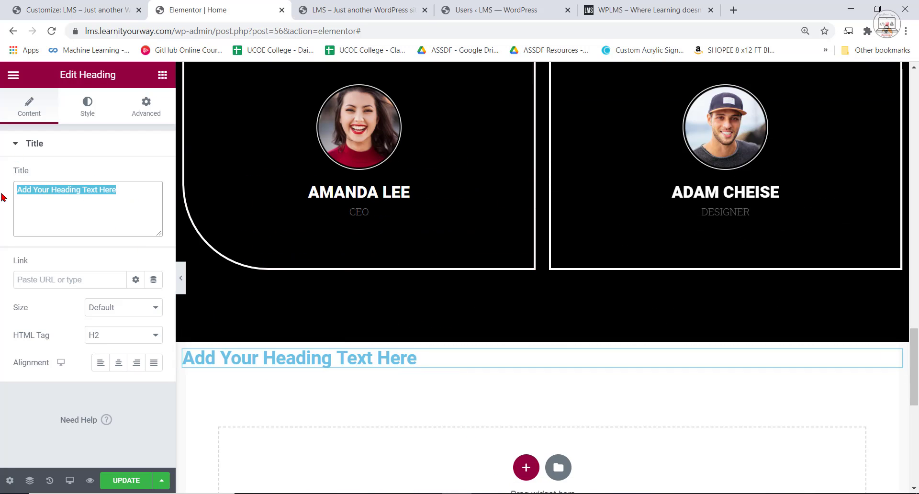
key("ctrl+v")
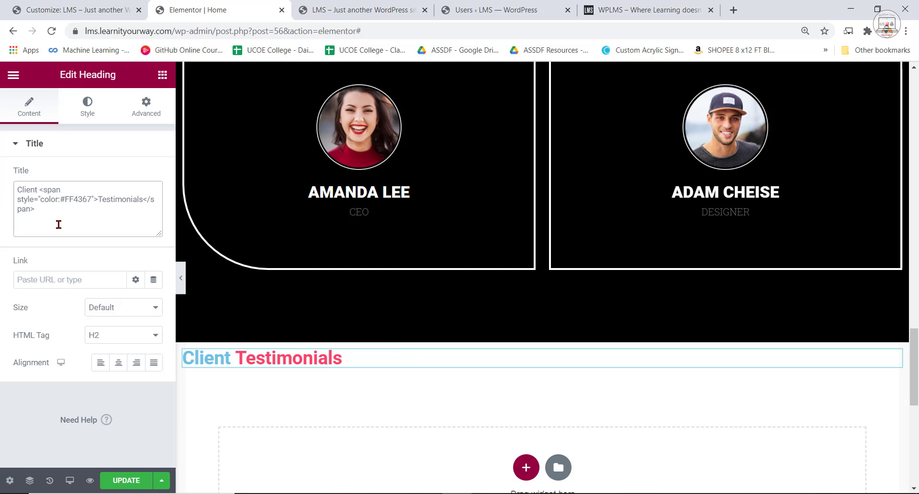
Set the new heading's text color to #000000 and its font size to 64 px.
left_click(87, 108)
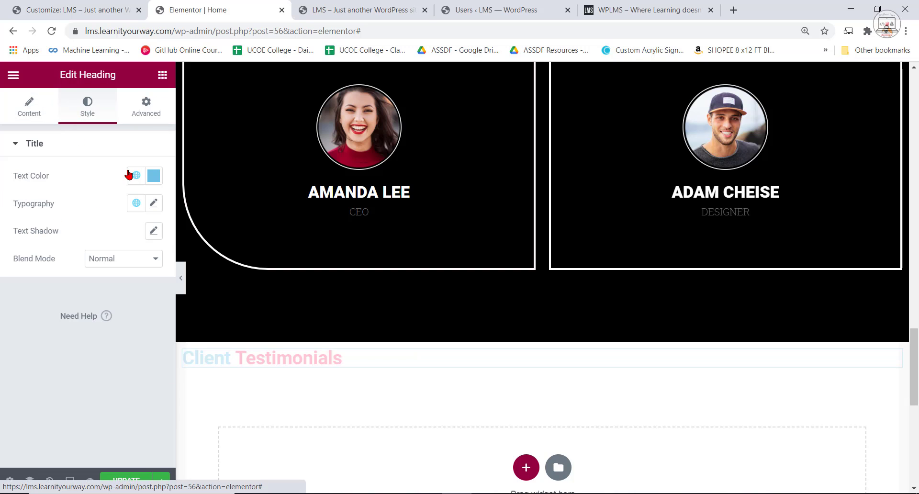
left_click(152, 180)
type("#000000")
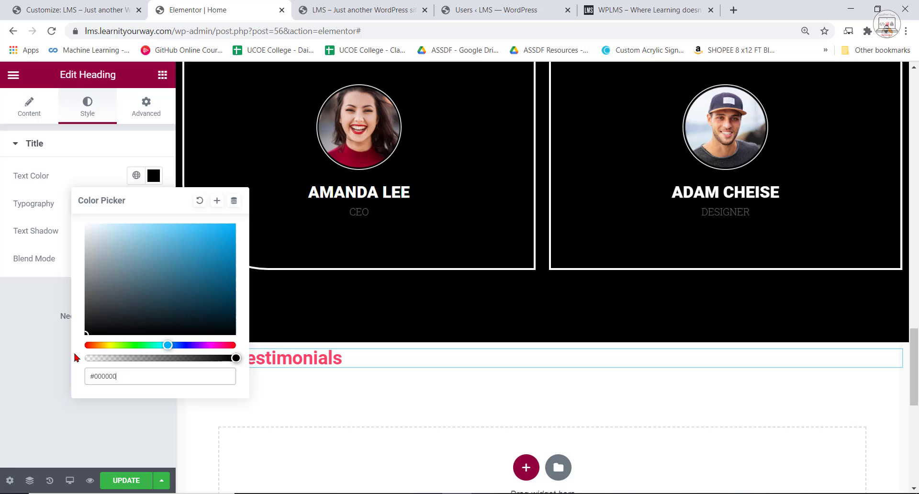
left_click(41, 207)
left_click(153, 203)
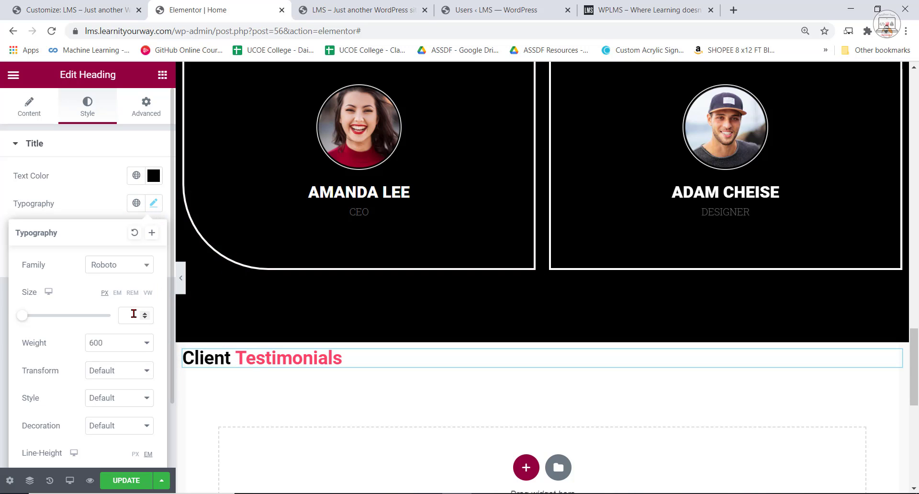
type("64")
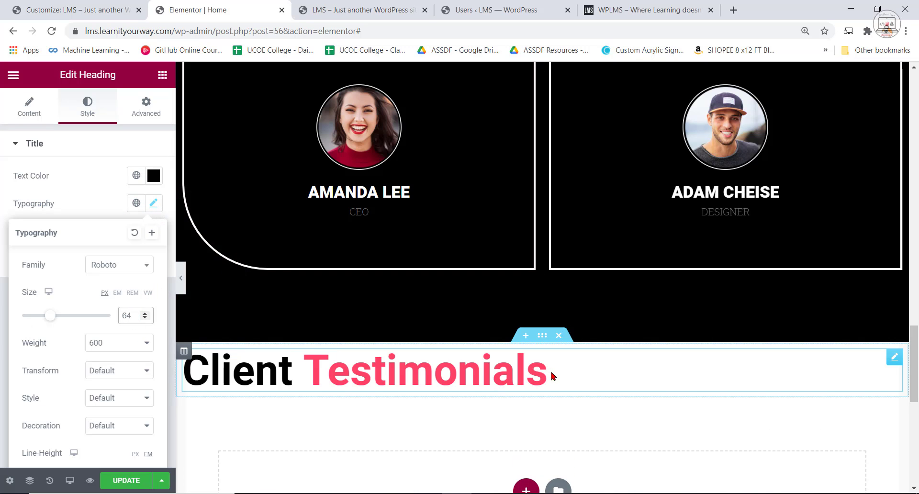
Check the typography of the original Client Testimonials heading and set the new heading's font size to 52 px.
scroll(579, 390, "up", 7)
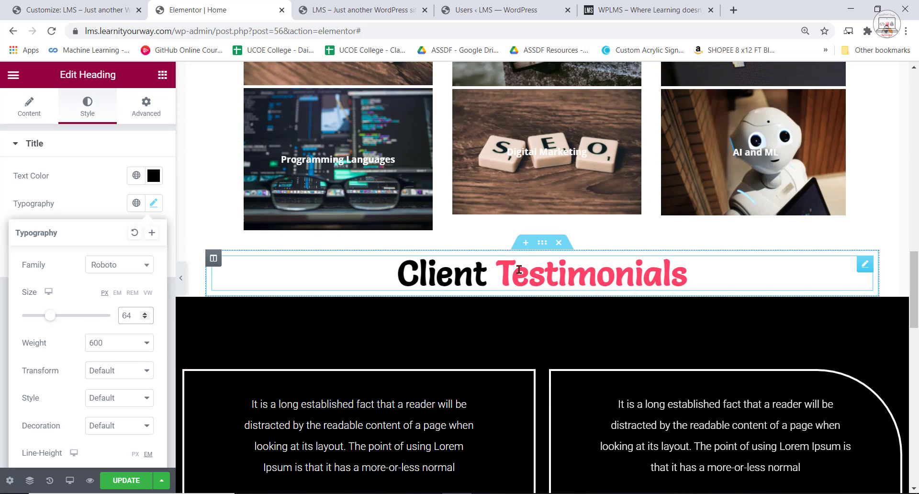
double_click(519, 270)
left_click(519, 270)
left_click(87, 110)
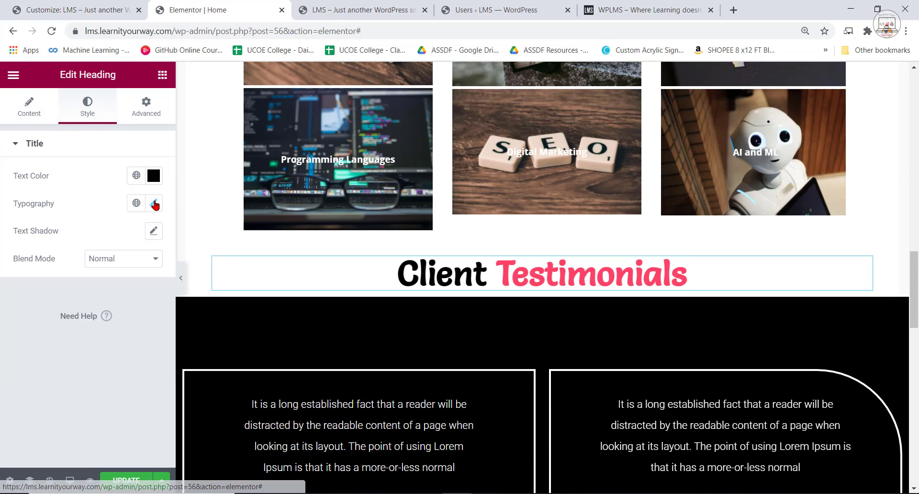
left_click(153, 203)
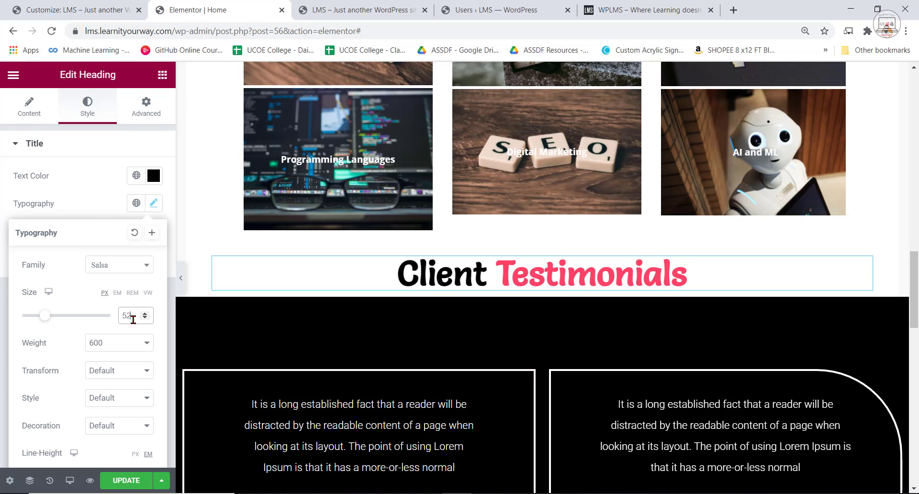
scroll(144, 354, "down", 2)
scroll(411, 324, "down", 3)
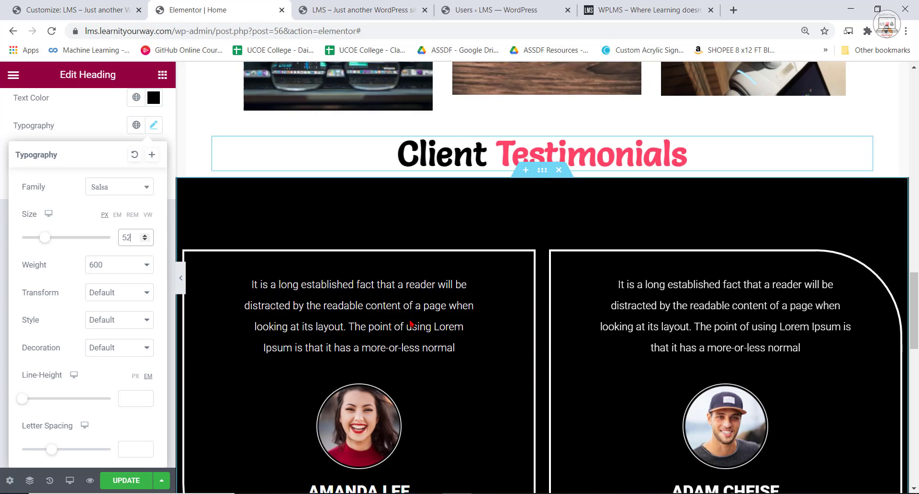
scroll(411, 324, "down", 7)
left_click(441, 322)
triple_click(441, 322)
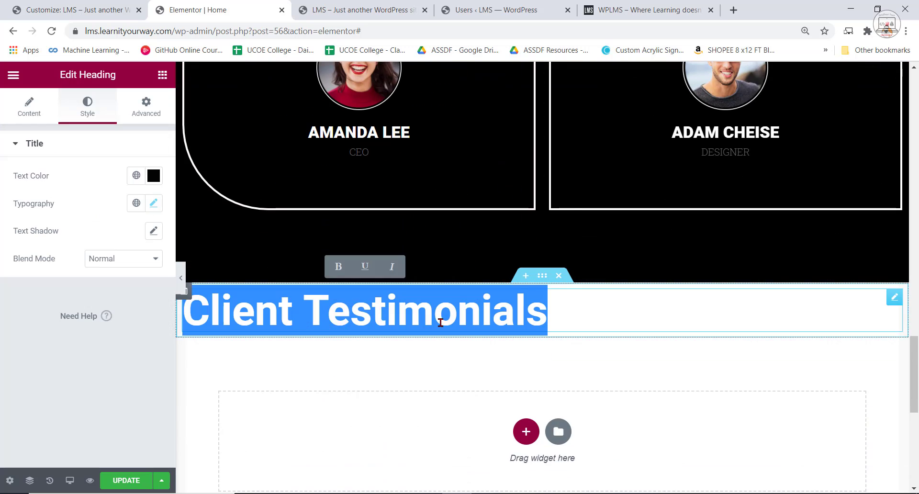
left_click(153, 203)
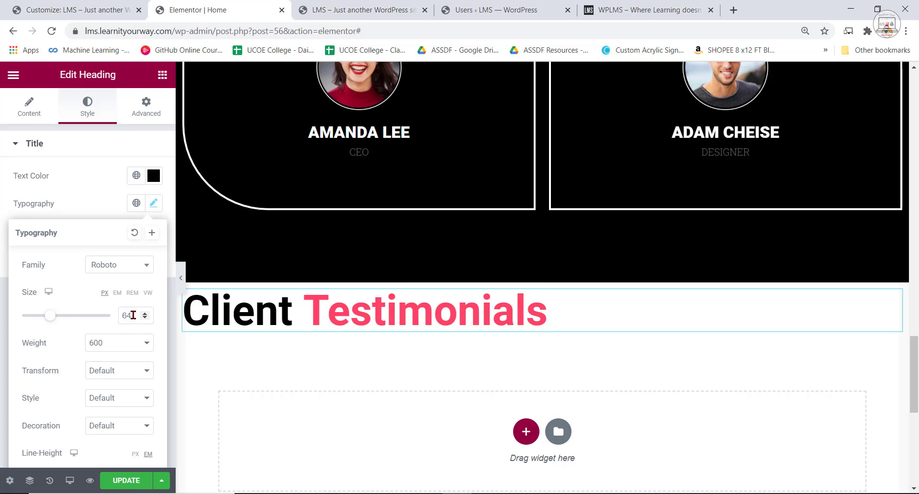
type("52")
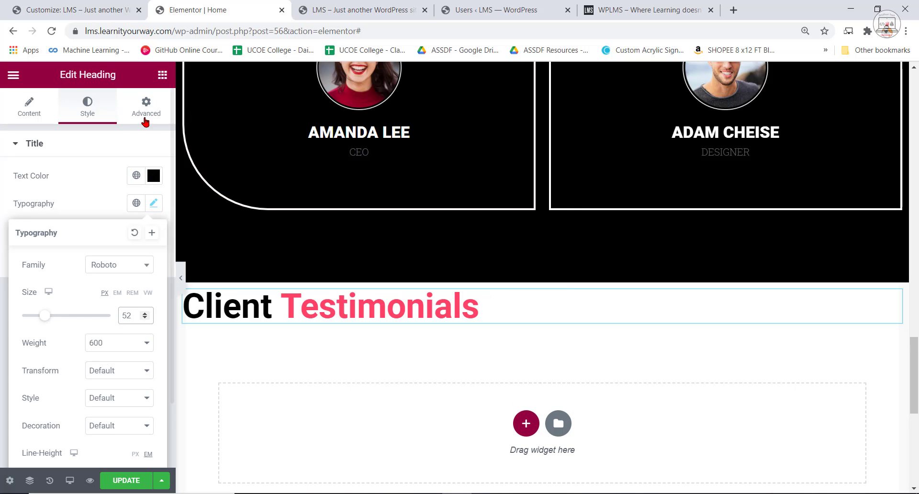
Change the new heading's font family to Salsa and center-align it.
left_click(146, 265)
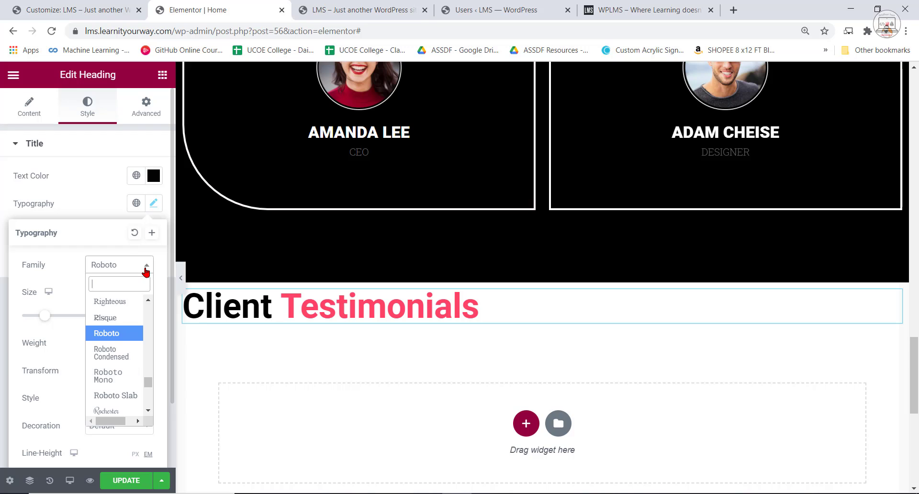
type("salsa")
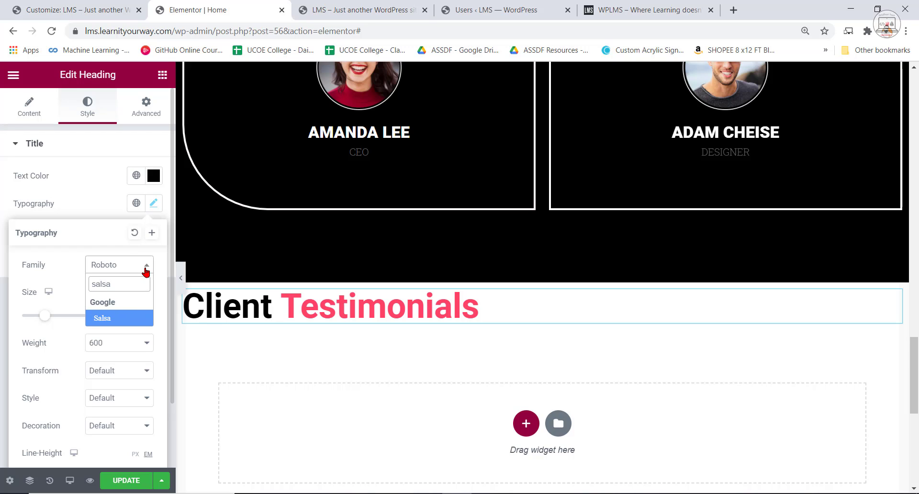
left_click(103, 319)
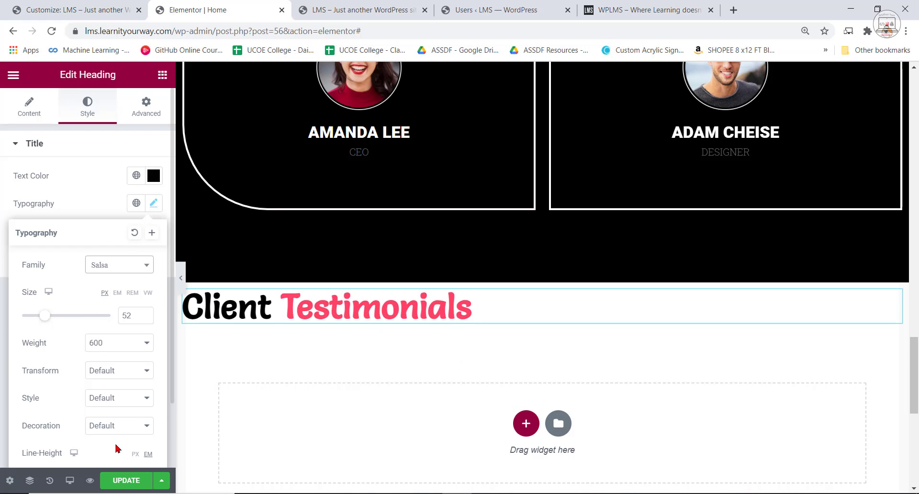
left_click(33, 149)
left_click(30, 106)
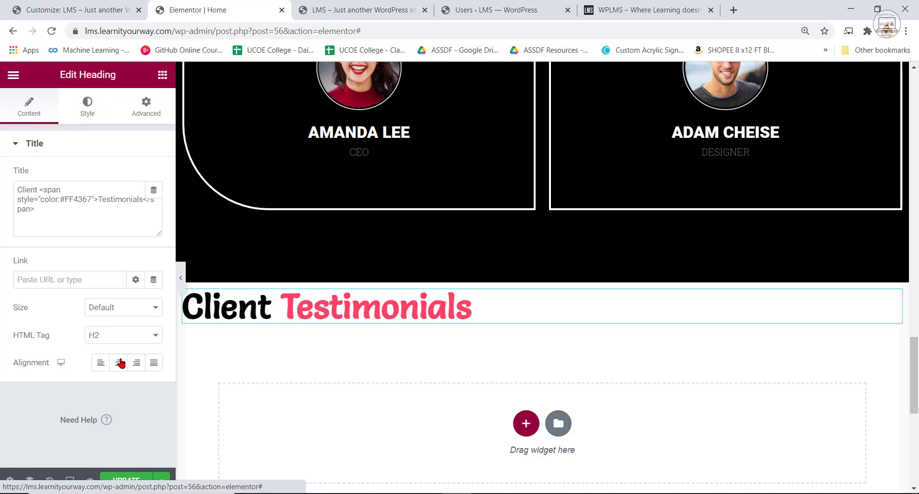
left_click(119, 362)
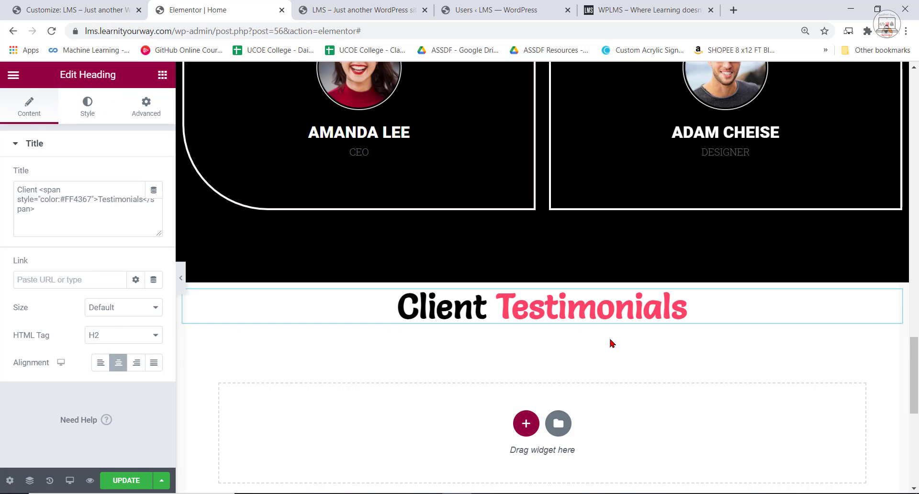
Set the new heading's top padding to 12 px, keeping the other sides at 0.
left_click(163, 76)
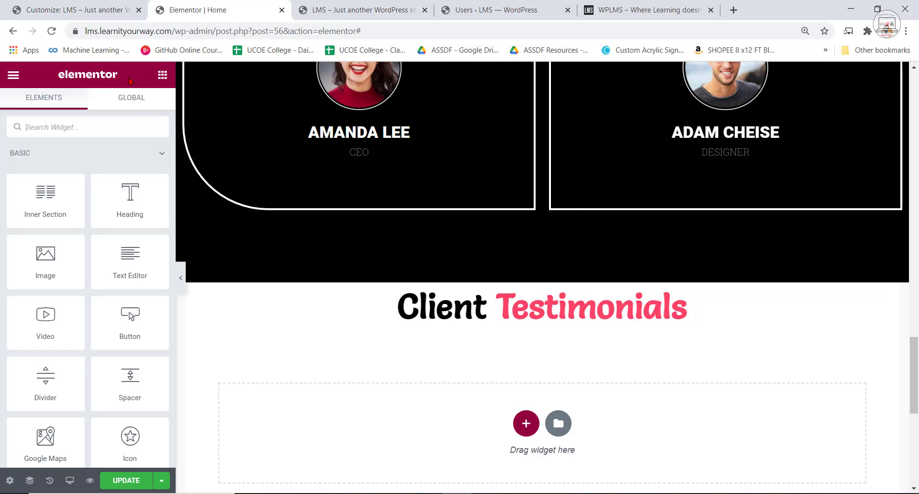
left_click(549, 311)
left_click(139, 112)
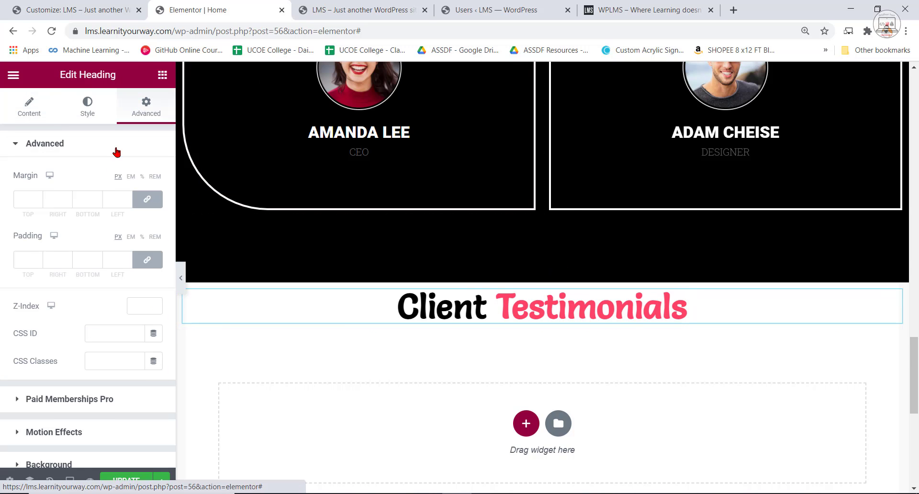
left_click(38, 257)
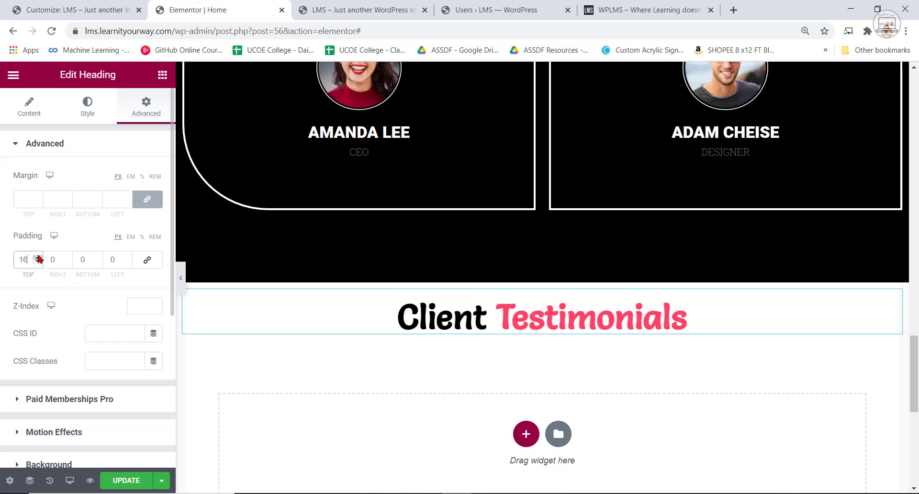
left_click(37, 262)
left_click(38, 262)
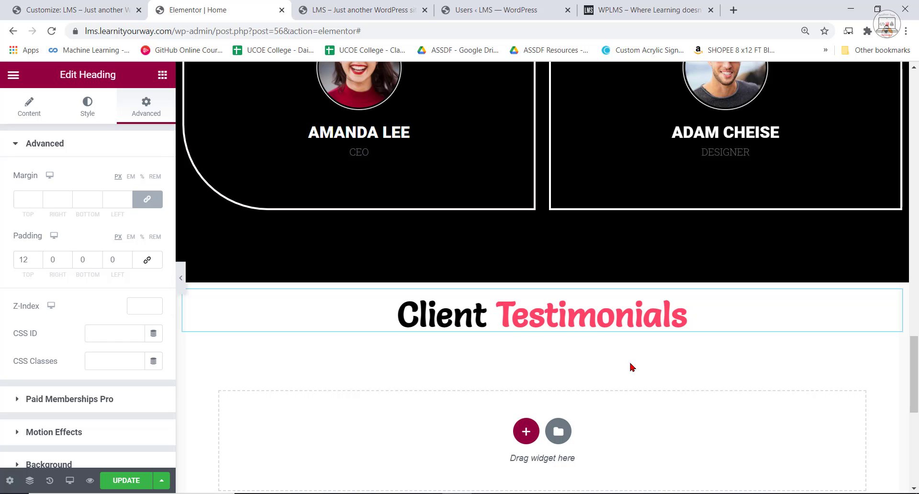
Search the widgets for "member" and place a Member Carousel directly beneath the new heading.
scroll(632, 367, "down", 1)
left_click(161, 78)
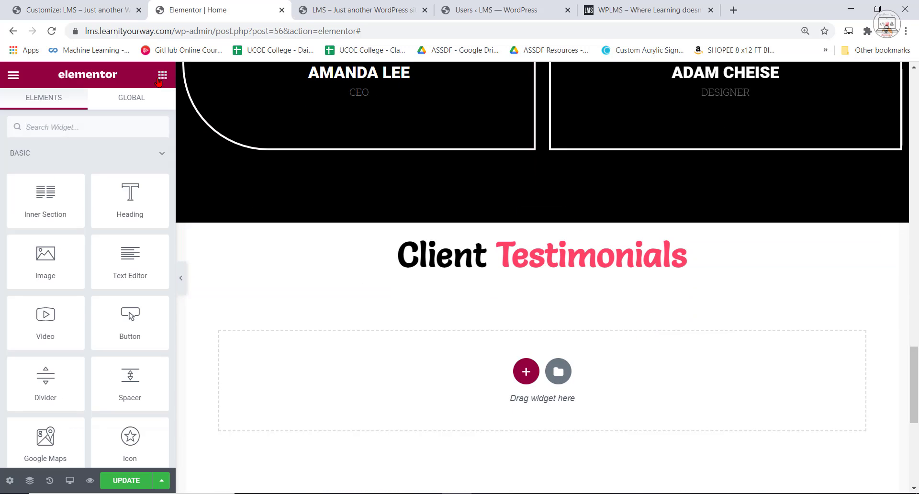
left_click(526, 372)
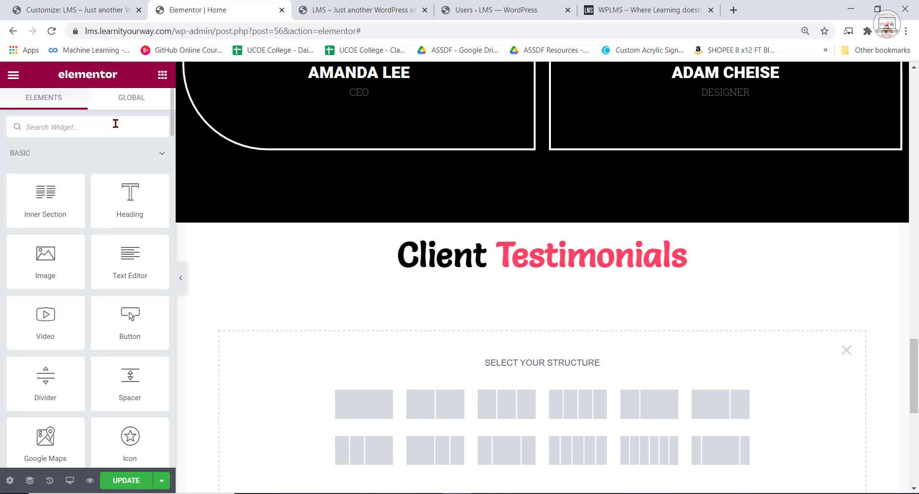
type("member")
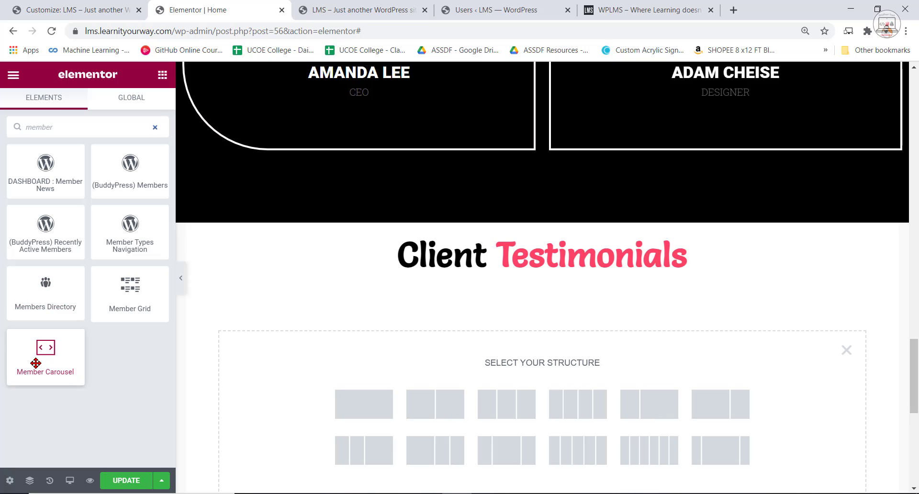
left_click_drag(36, 366, 504, 272)
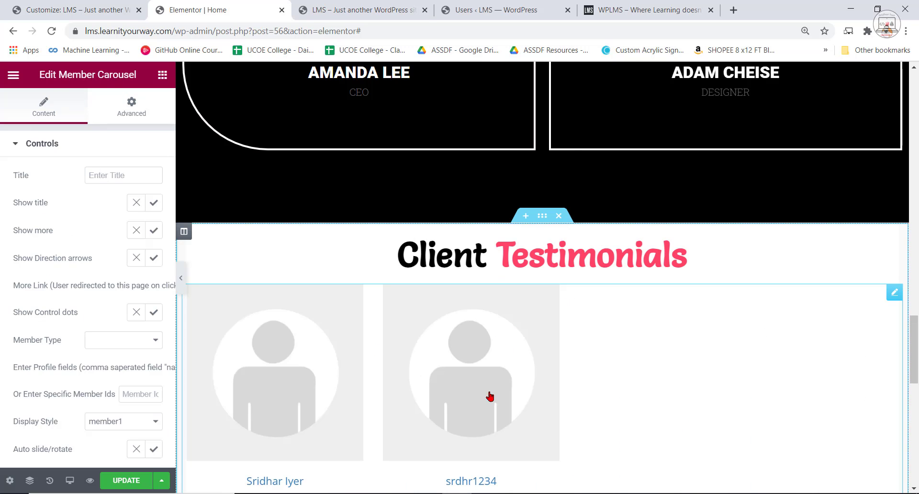
Review the Member Carousel's controls and restrict it to the specific member ID 2.
scroll(489, 396, "down", 3)
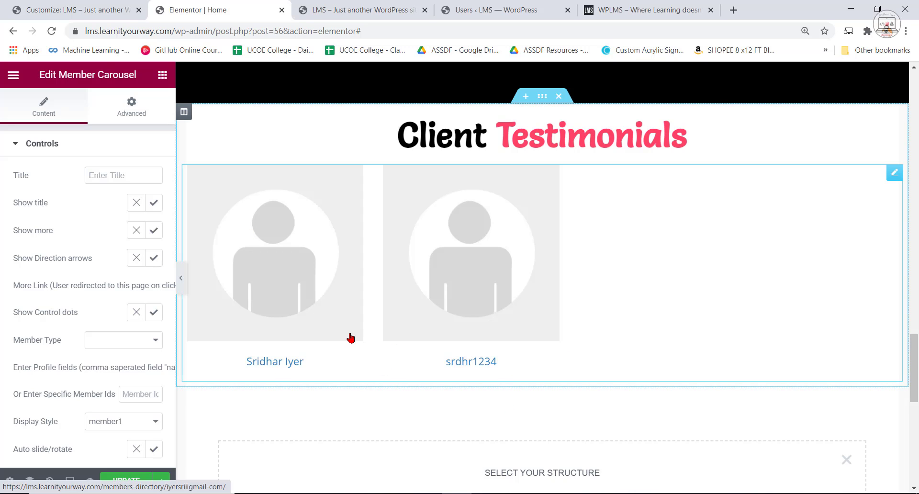
scroll(120, 353, "down", 2)
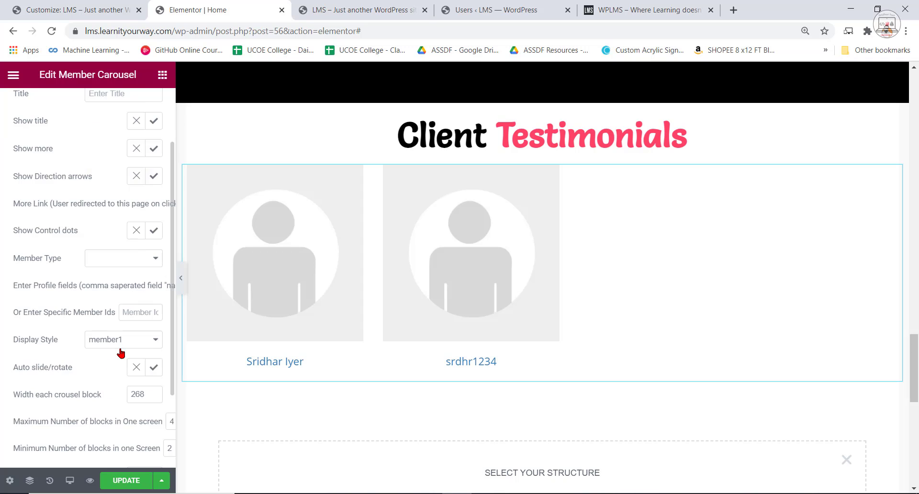
scroll(121, 353, "down", 2)
scroll(121, 353, "down", 1)
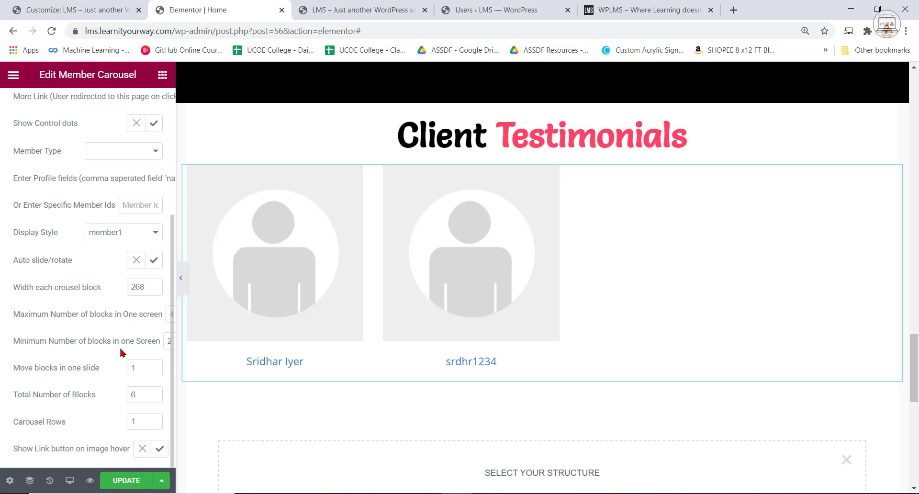
scroll(119, 346, "up", 5)
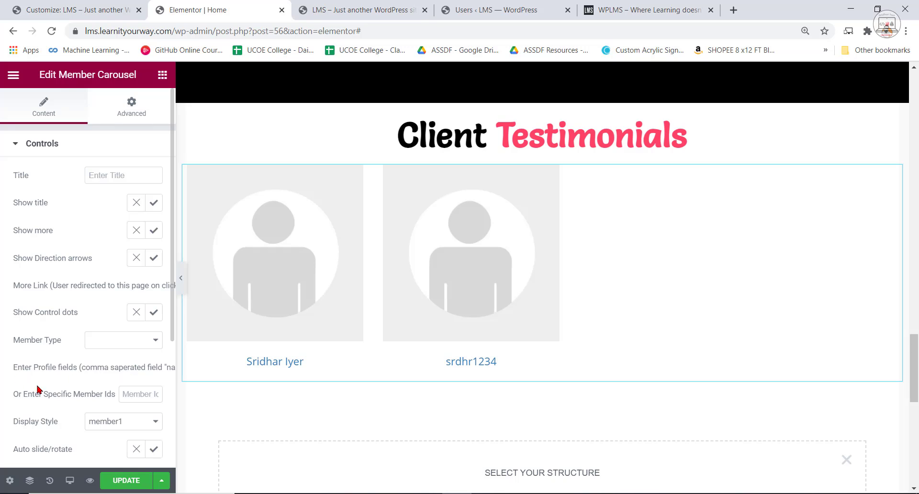
left_click(138, 393)
type("2")
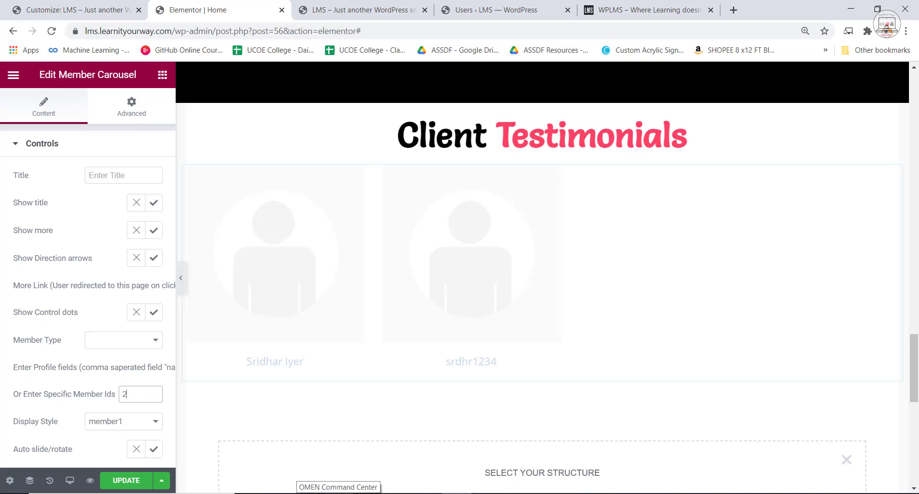
Check the user IDs in the users list and try showing members 2,1 in the Member Carousel before restoring ID 2 alone.
left_click(617, 3)
left_click(504, 4)
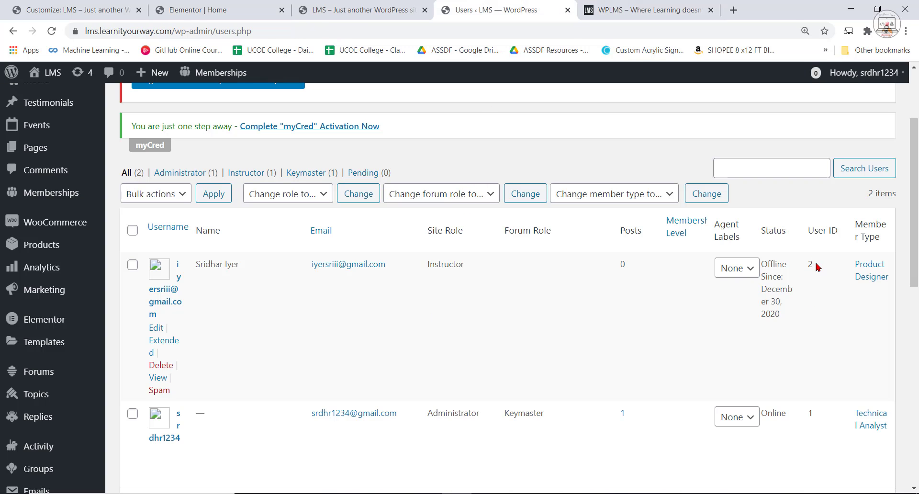
left_click(361, 6)
left_click(221, 5)
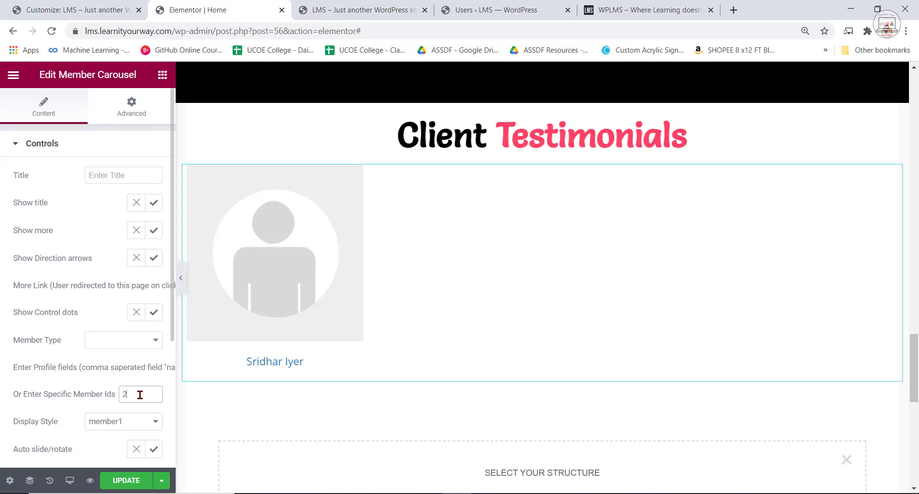
type(",")
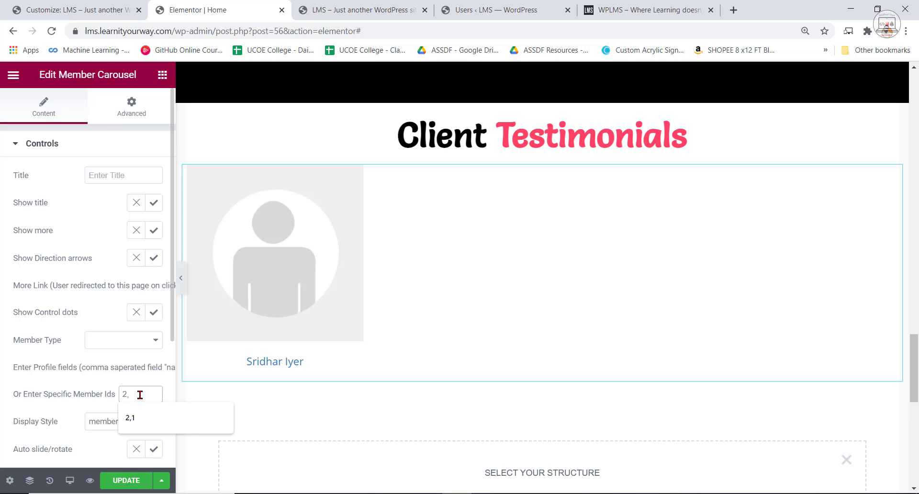
type("1")
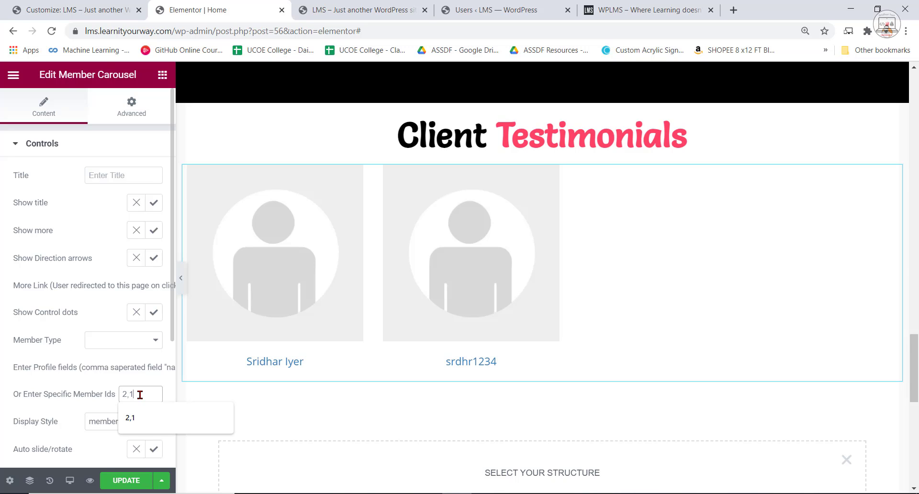
key("BackSpace")
key("BackSpace")
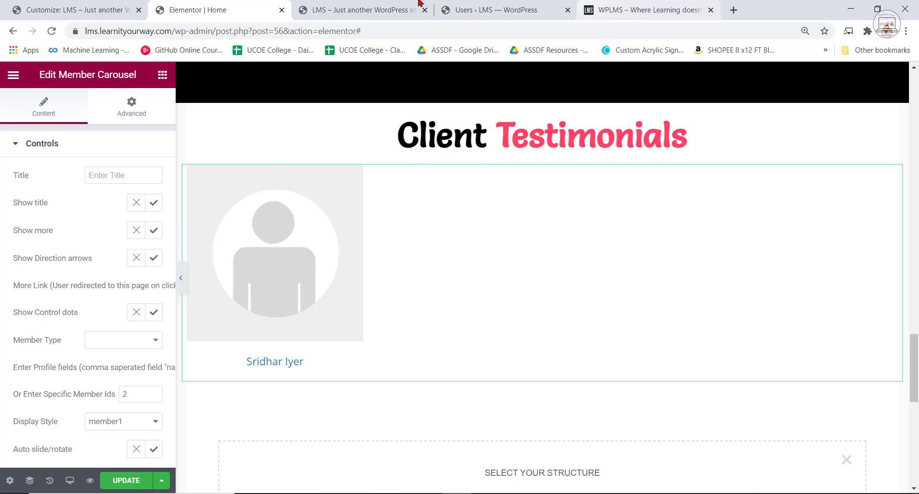
Check the instructor's user ID in the users list and compare the carousel with the reference site's Our Instructors section.
left_click(362, 10)
left_click(508, 10)
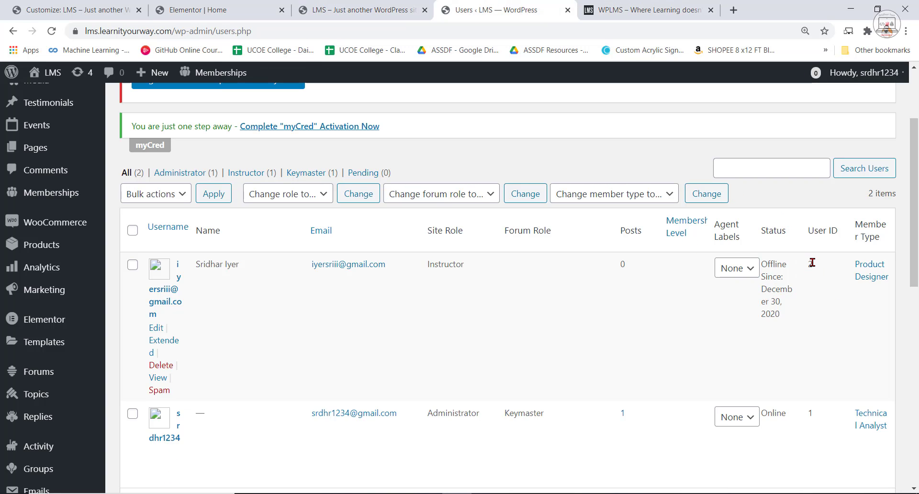
left_click(390, 8)
left_click(616, 9)
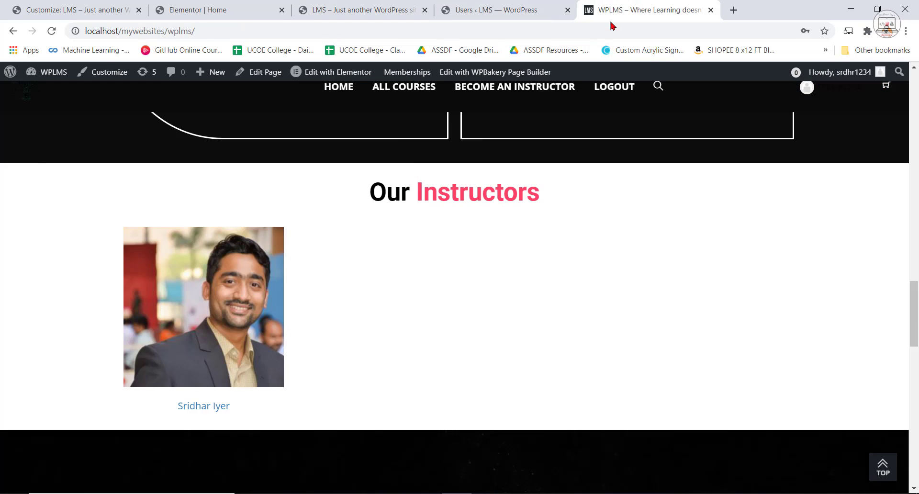
left_click(210, 10)
Review the Member Carousel's remaining display options and update the page.
scroll(95, 421, "down", 2)
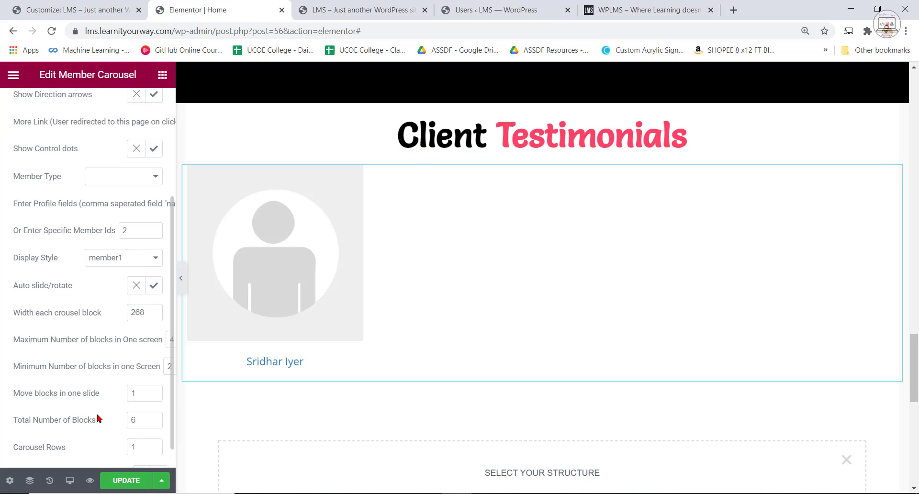
scroll(139, 450, "down", 1)
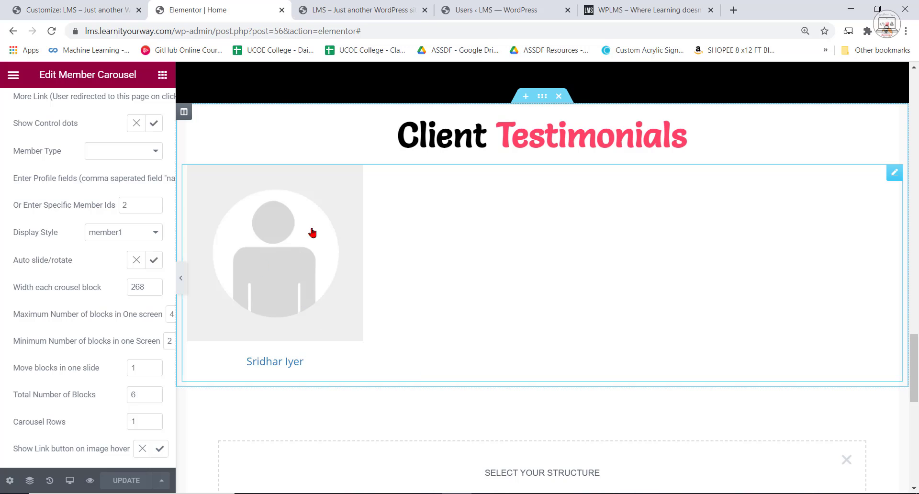
scroll(436, 306, "up", 3)
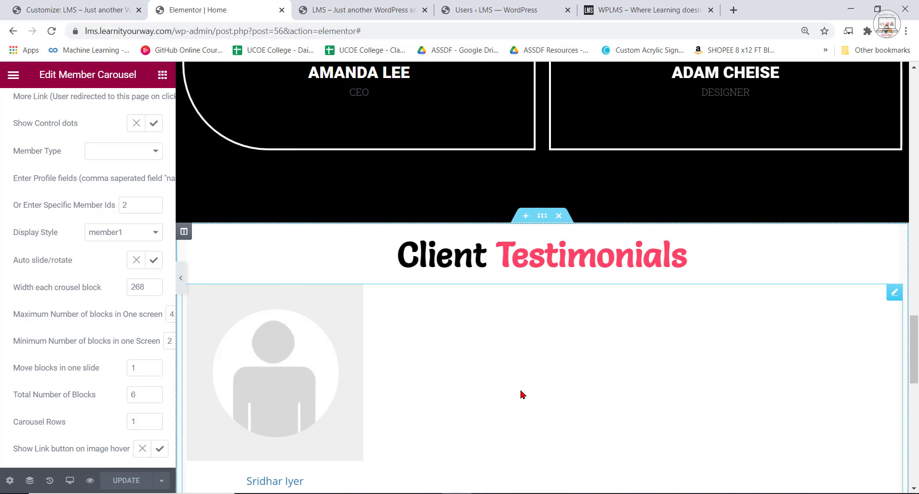
scroll(522, 393, "down", 3)
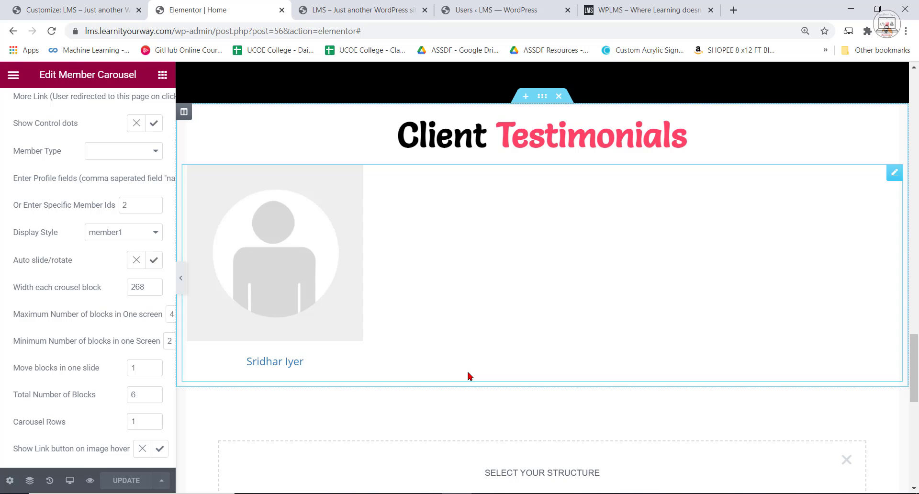
Examine the reference site's enrollment section with its countdown timer and registration form, directly below Our Instructors.
left_click(362, 8)
scroll(565, 302, "down", 7)
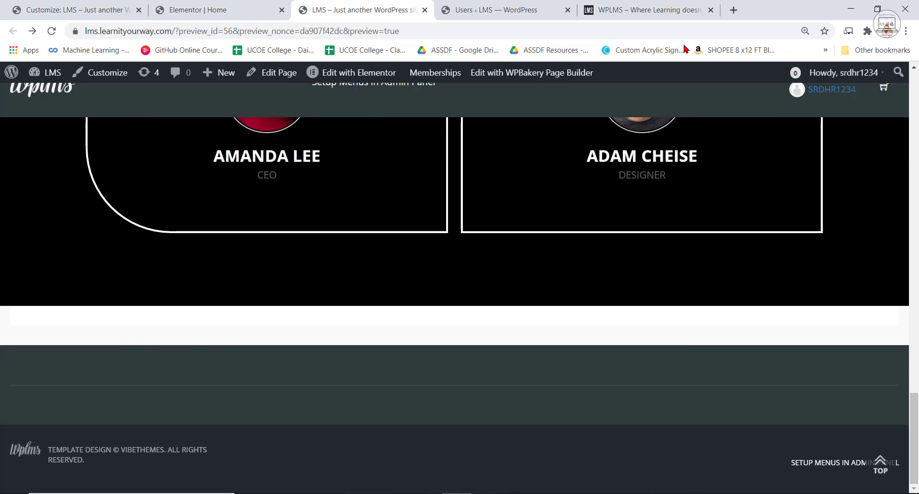
left_click(646, 9)
scroll(605, 407, "down", 6)
scroll(379, 380, "up", 2)
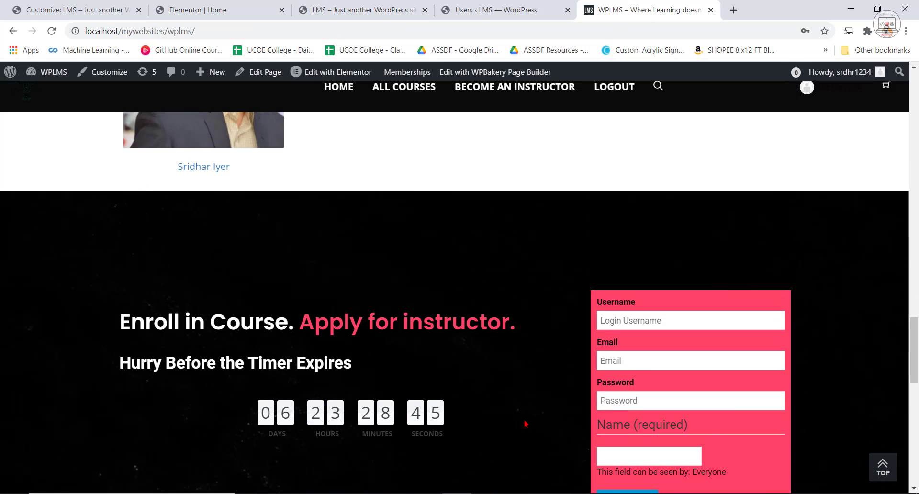
scroll(636, 326, "down", 5)
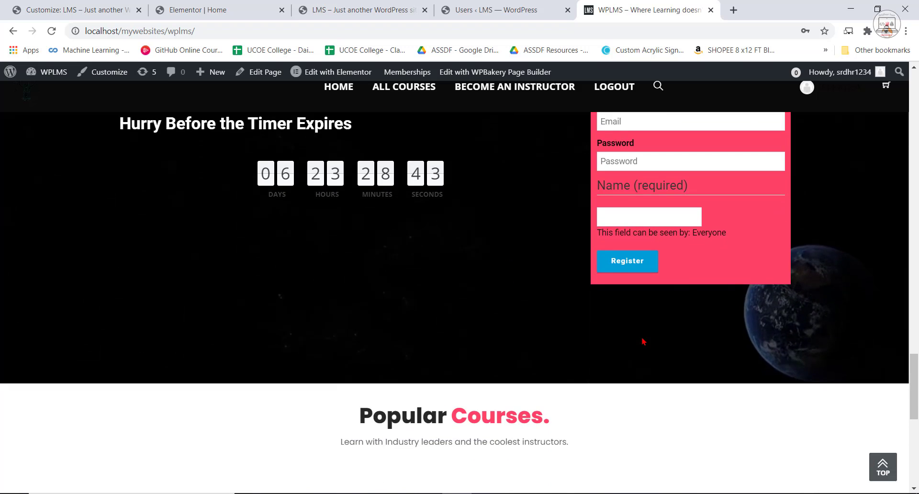
scroll(478, 316, "up", 4)
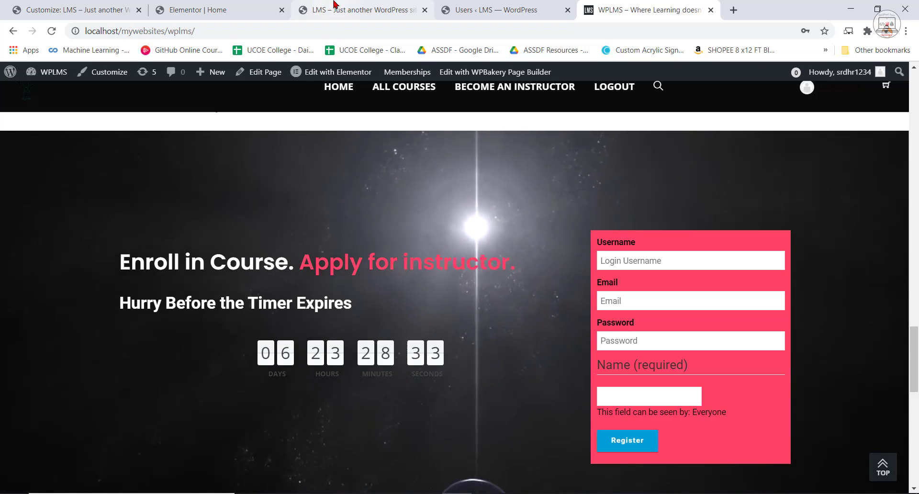
Add a two-column section below the member carousel, stretch it and set its content width to Full Width.
left_click(215, 10)
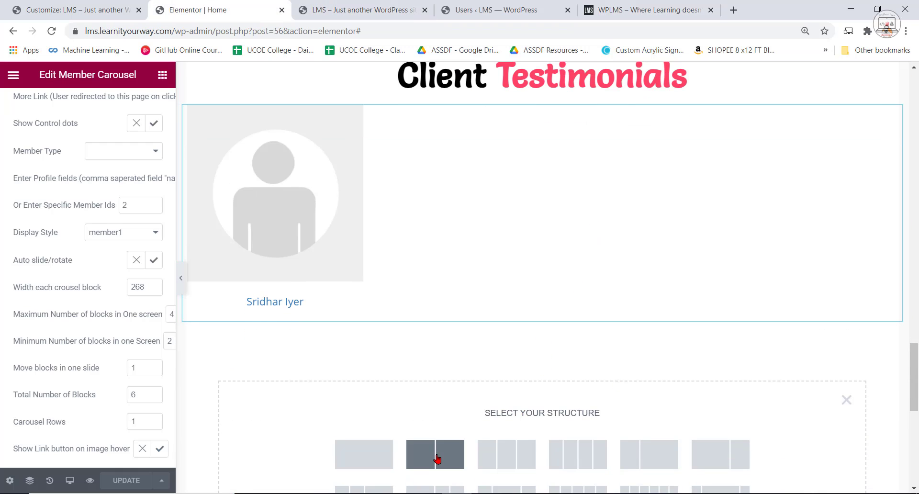
left_click(440, 458)
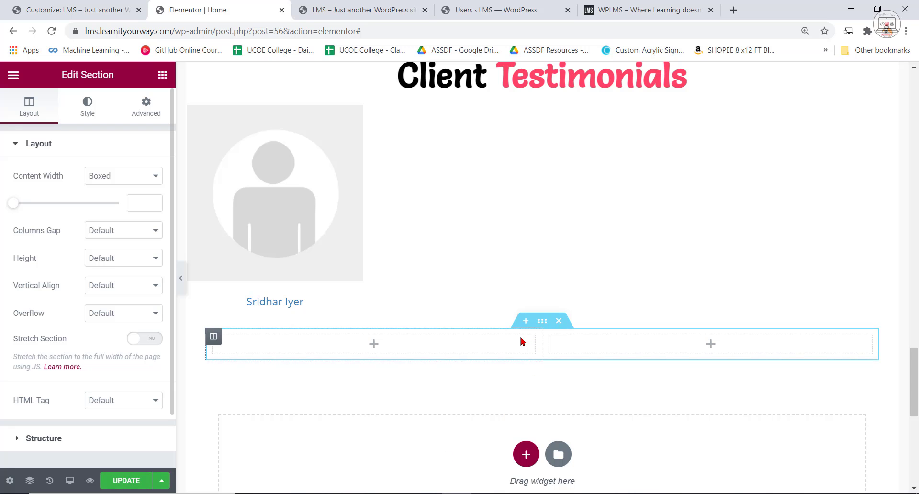
left_click(594, 10)
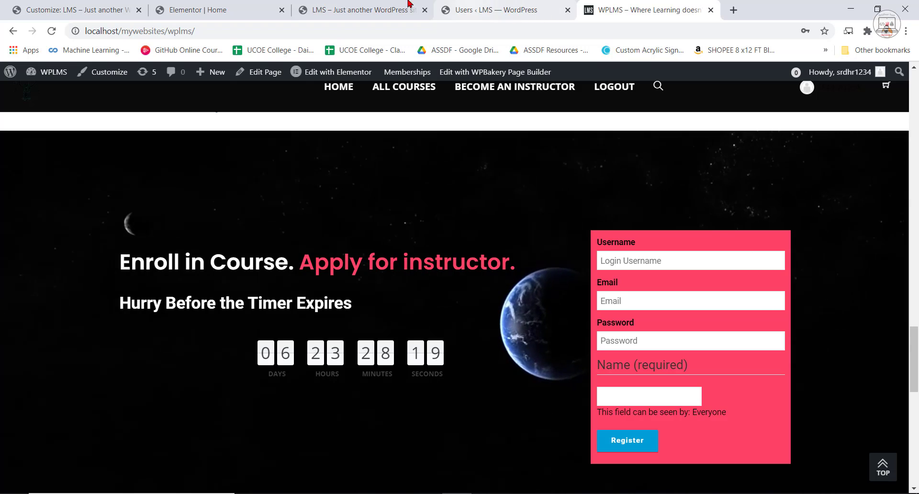
left_click(191, 10)
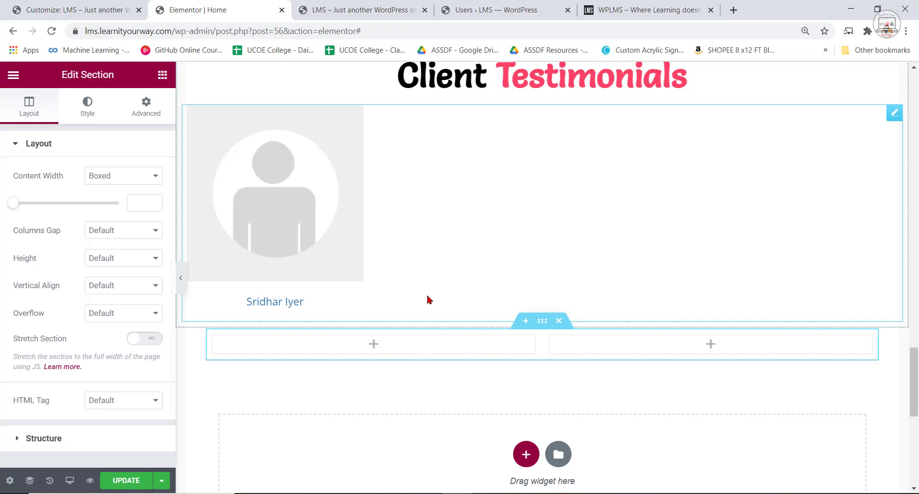
left_click(149, 339)
left_click(97, 181)
left_click(98, 198)
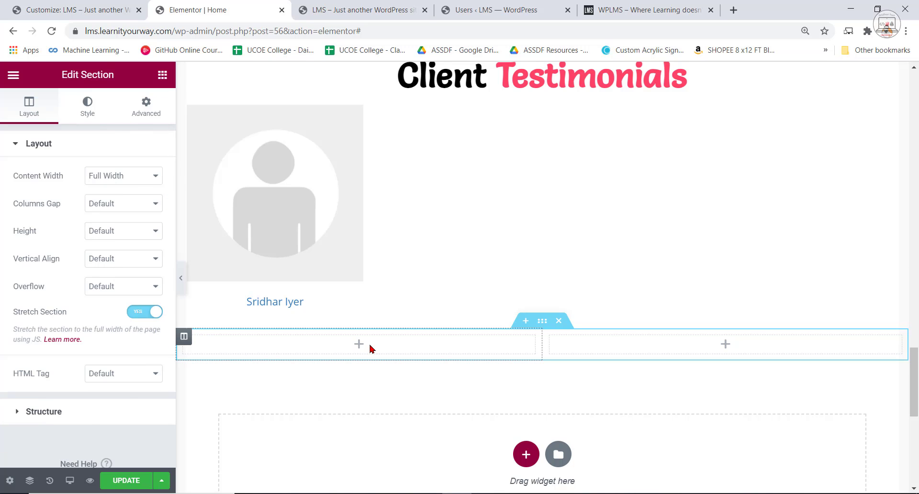
Set the width of the new section's first column to 60%.
left_click(372, 348)
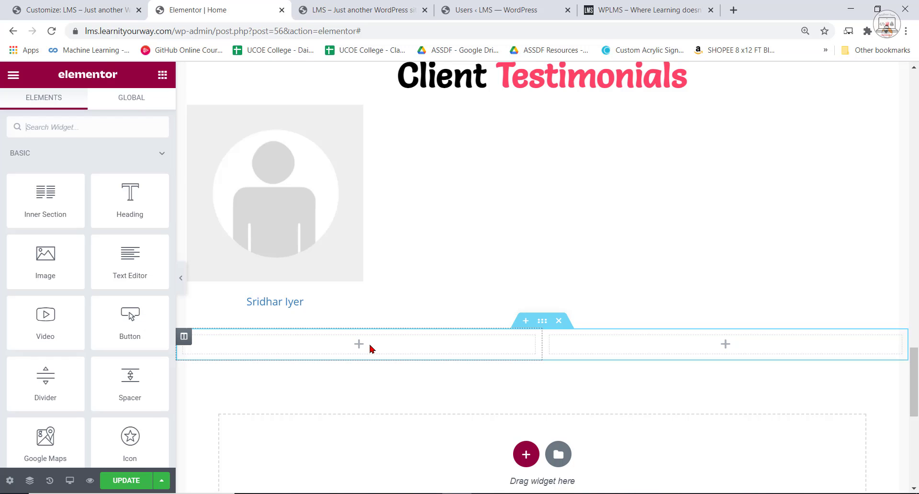
left_click(183, 336)
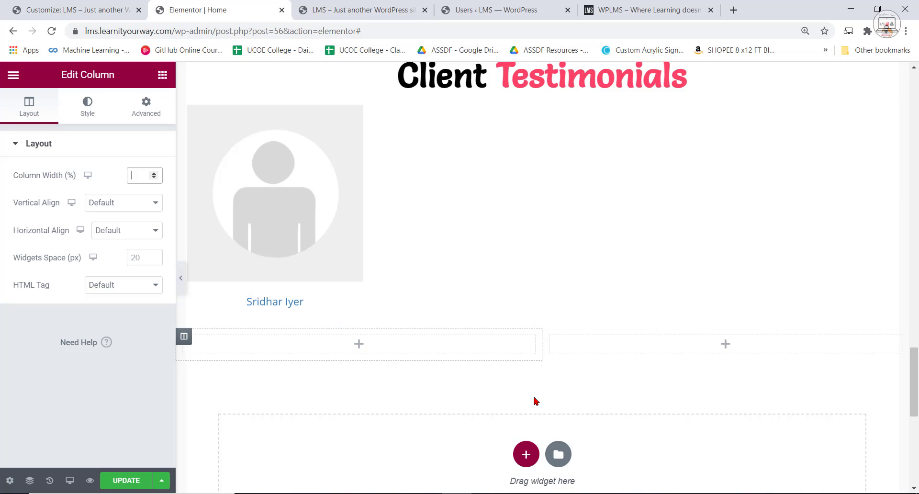
type("60")
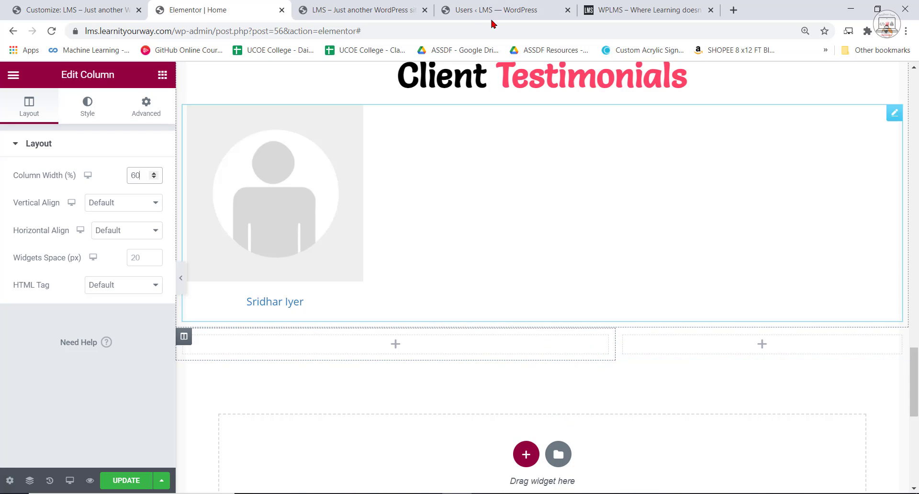
Review the enrollment section's texts and form on the reference site, and copy the link of the EarthAround HD video from YouTube.
left_click(611, 5)
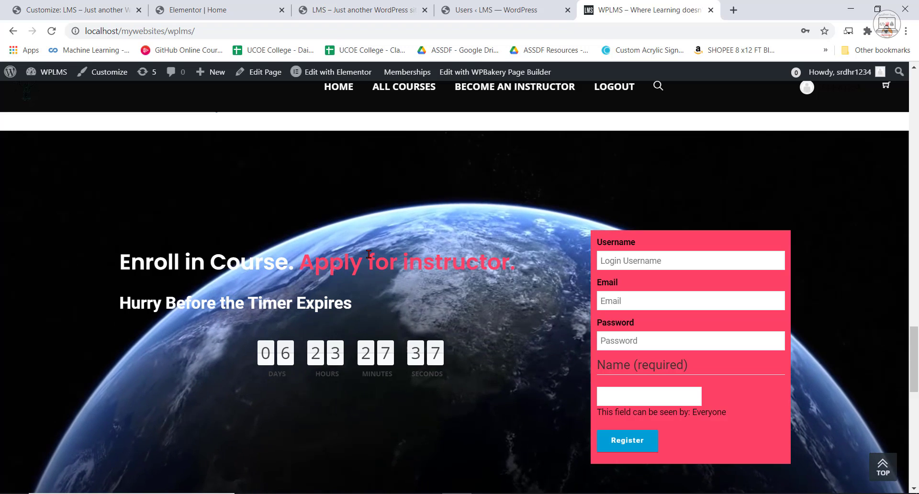
left_click_drag(120, 262, 337, 294)
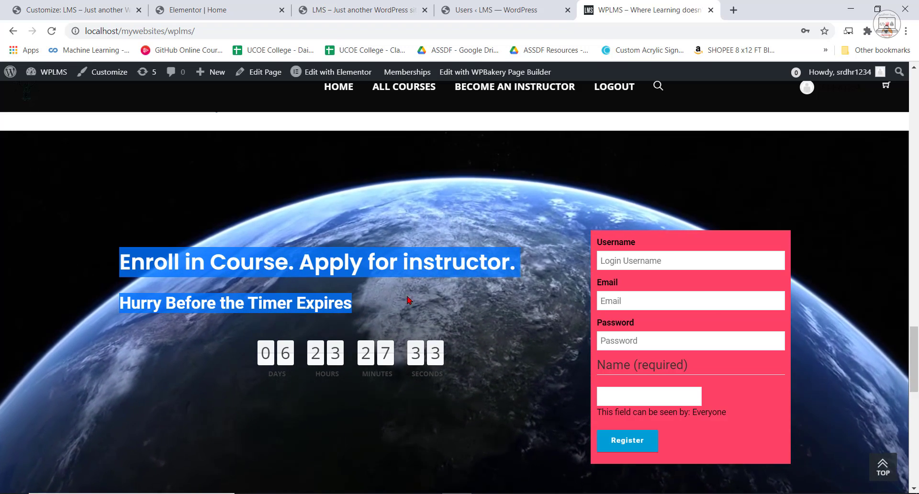
left_click(644, 275)
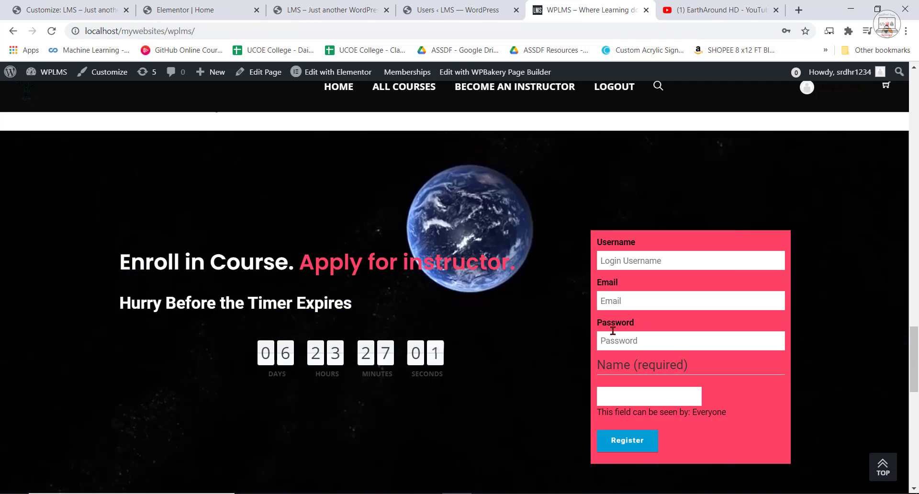
left_click(707, 9)
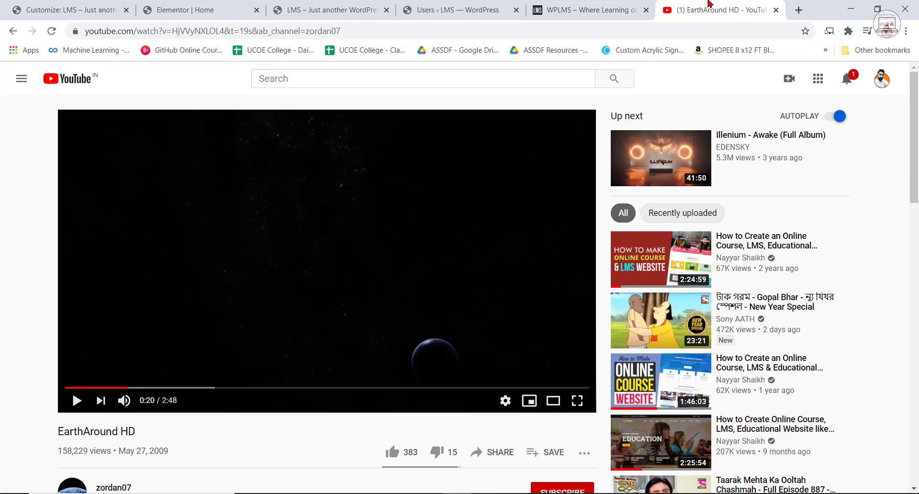
scroll(595, 318, "down", 1)
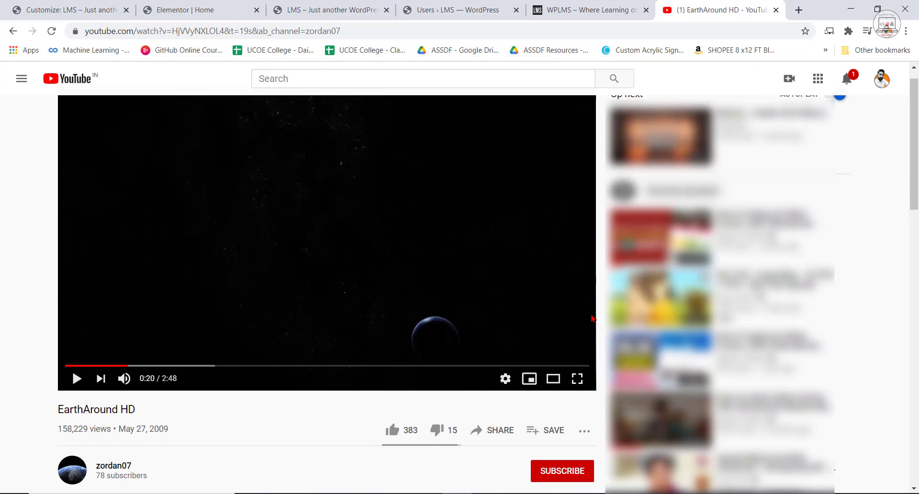
scroll(601, 337, "up", 1)
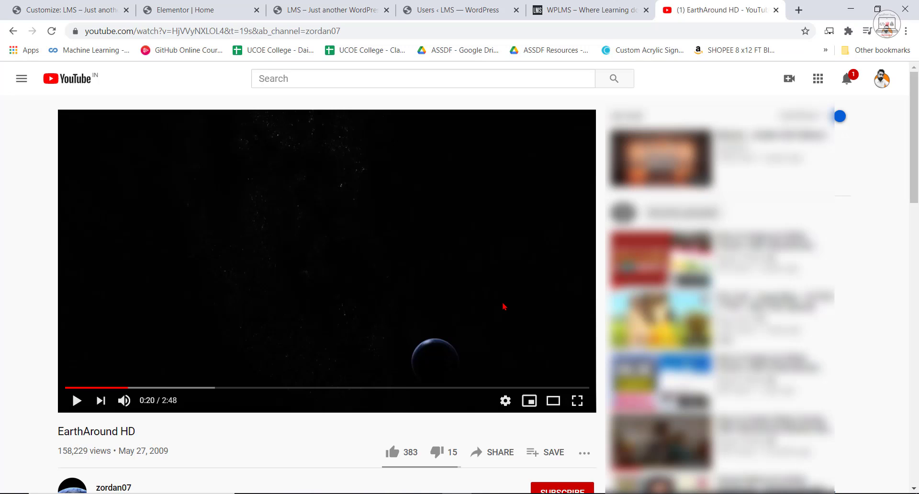
right_click(254, 31)
left_click(287, 102)
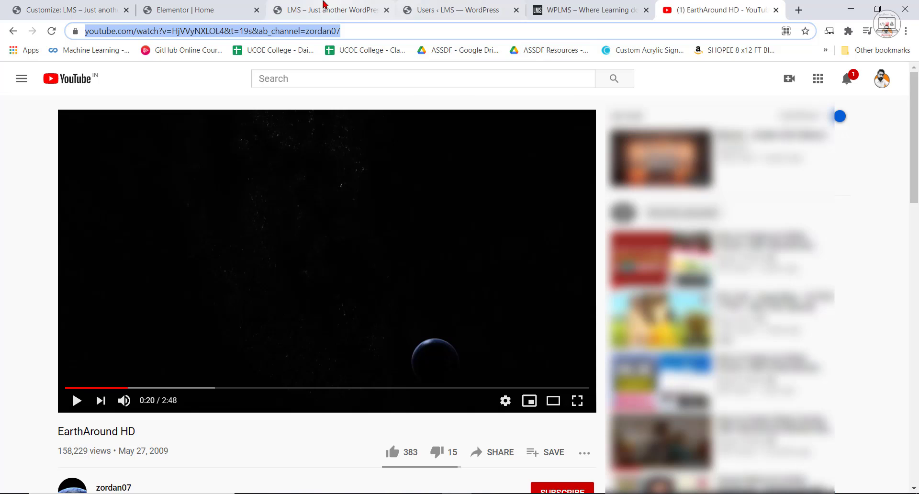
Give the new two-column section in Elementor a video background using the copied EarthAround HD YouTube link.
left_click(202, 9)
scroll(500, 354, "down", 2)
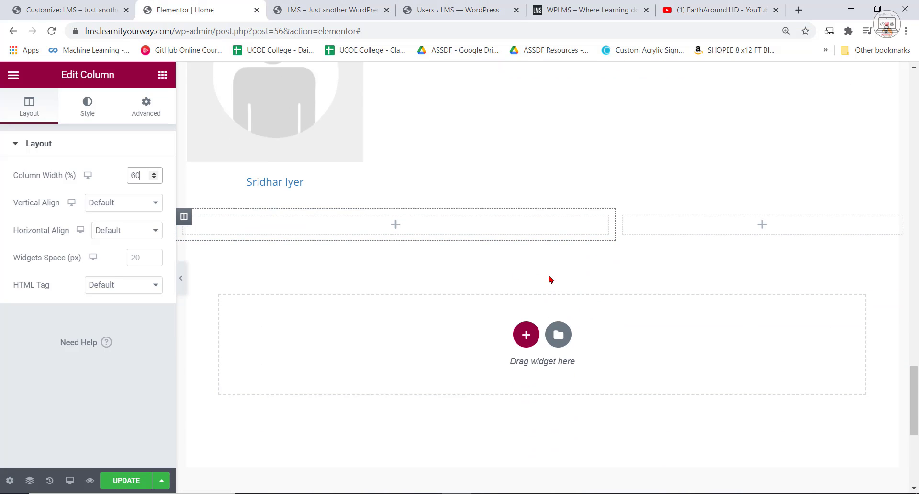
left_click(542, 203)
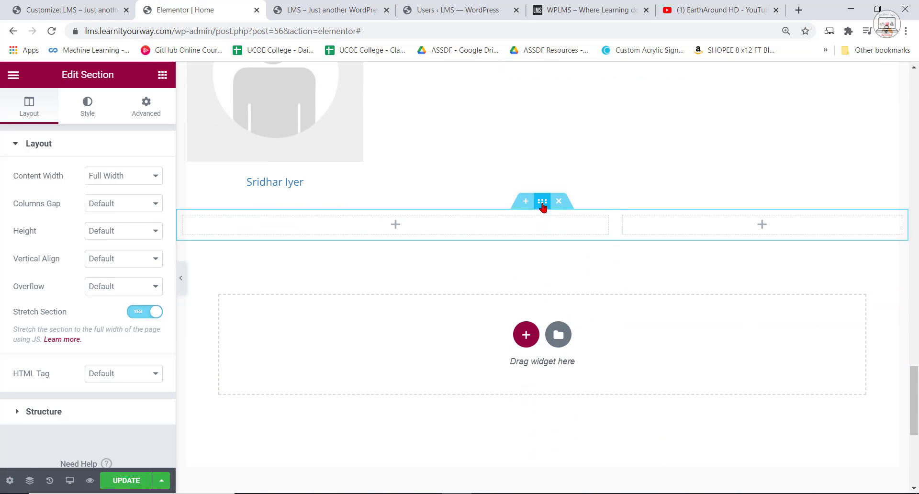
left_click(89, 112)
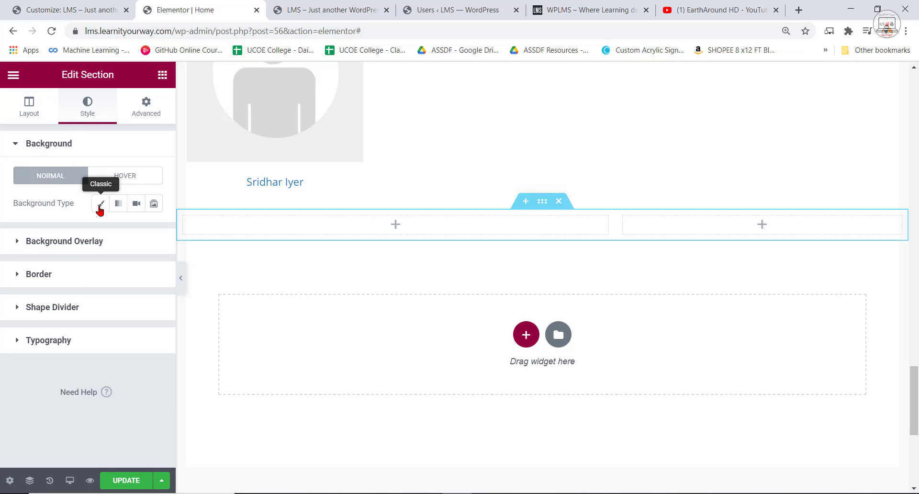
left_click(136, 204)
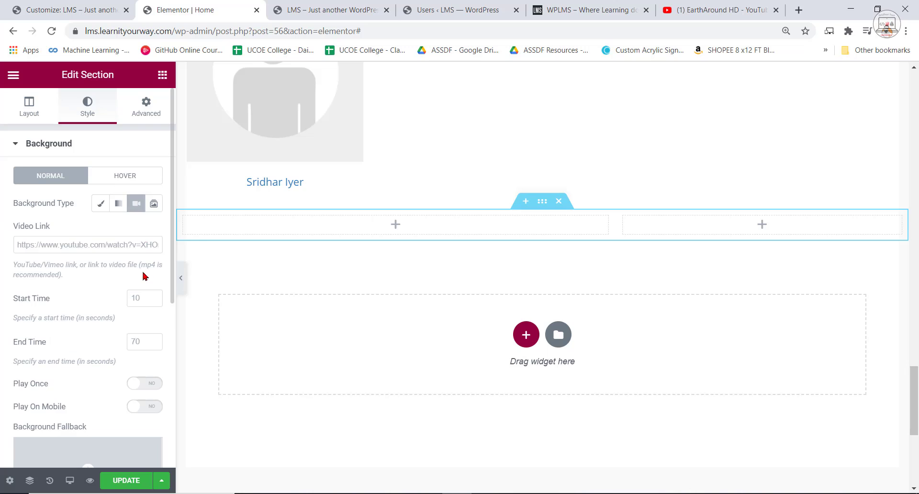
left_click(84, 242)
key("ctrl+v")
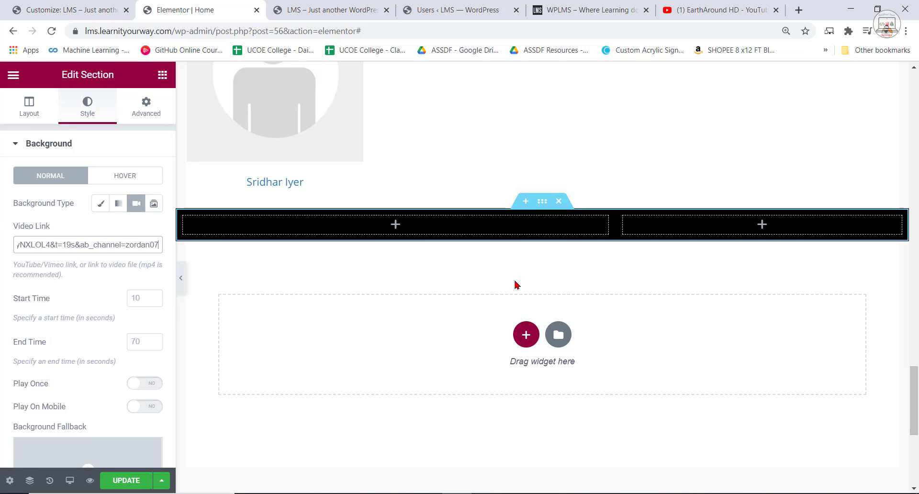
Set the enrollment section's height to Min Height with a minimum height of 400 px.
left_click(29, 104)
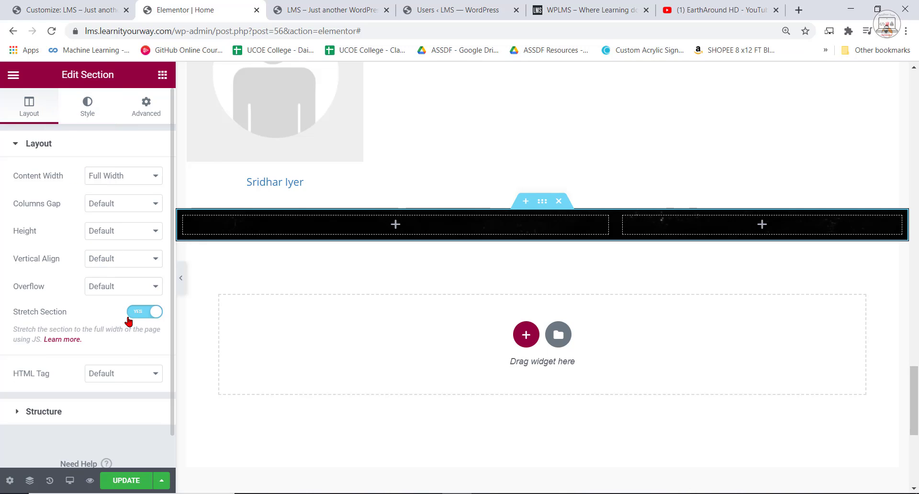
left_click(119, 232)
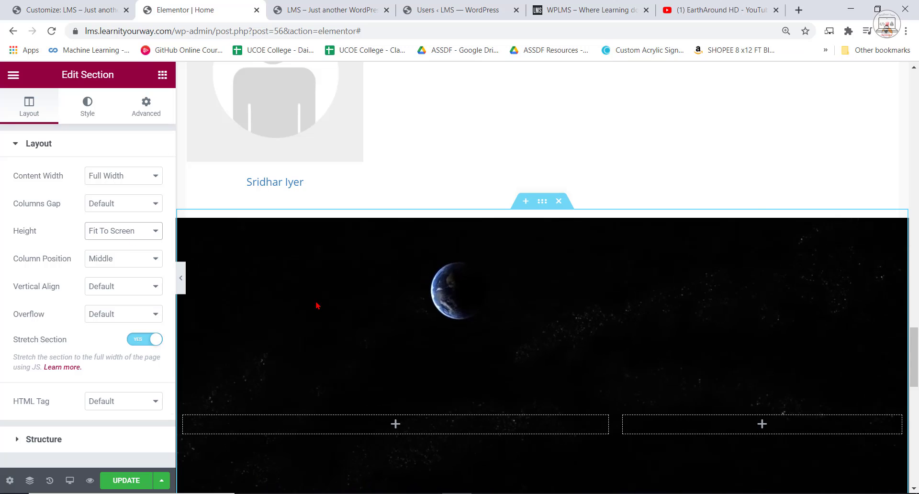
left_click(110, 265)
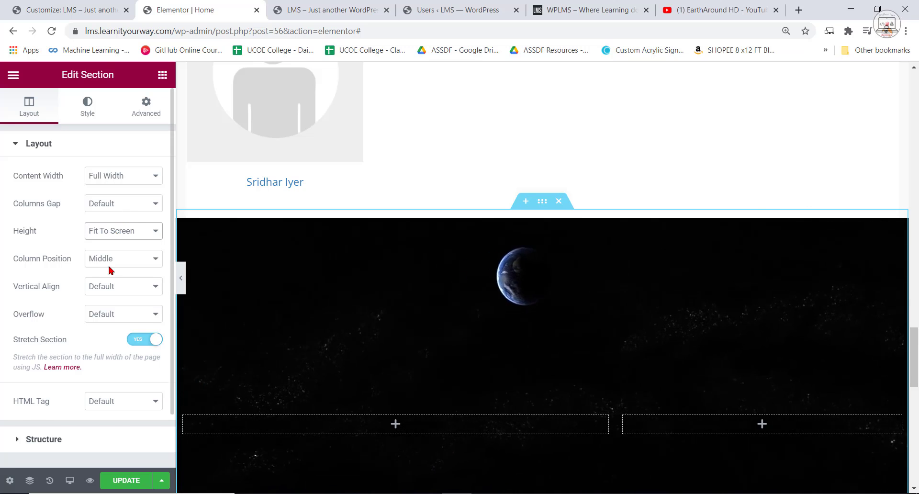
scroll(544, 322, "down", 3)
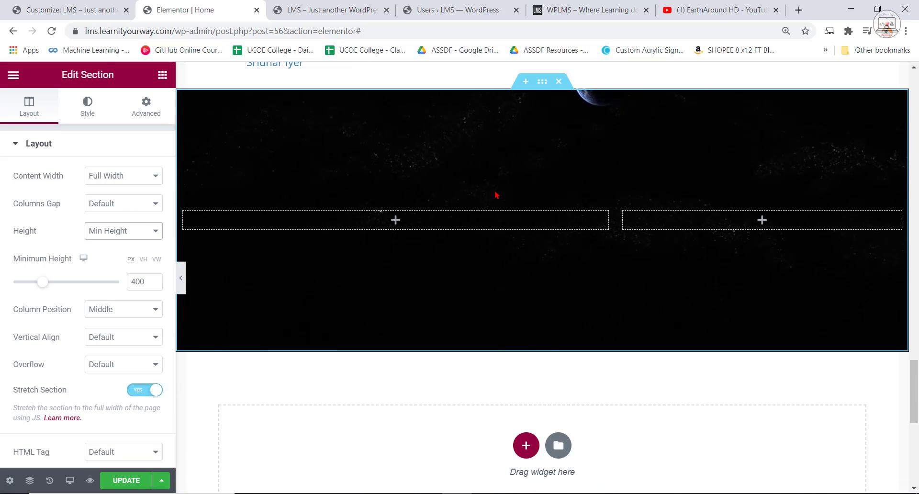
Select the enrollment headline on the reference site, and add a Heading widget to the video section's first column in Elementor.
left_click(569, 19)
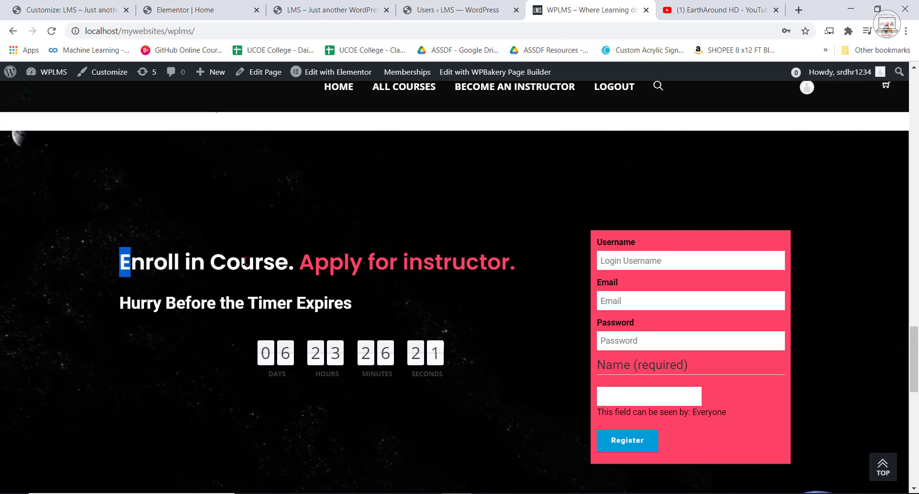
left_click_drag(244, 261, 453, 259)
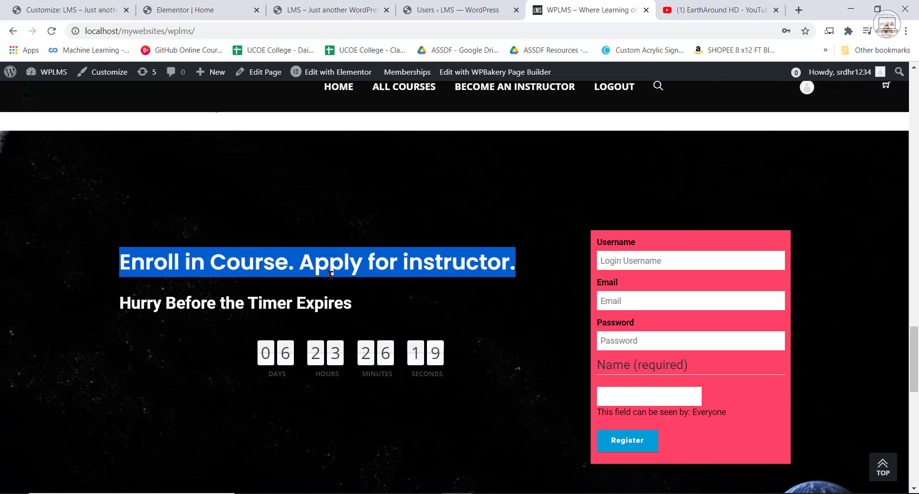
left_click(436, 4)
left_click(293, 6)
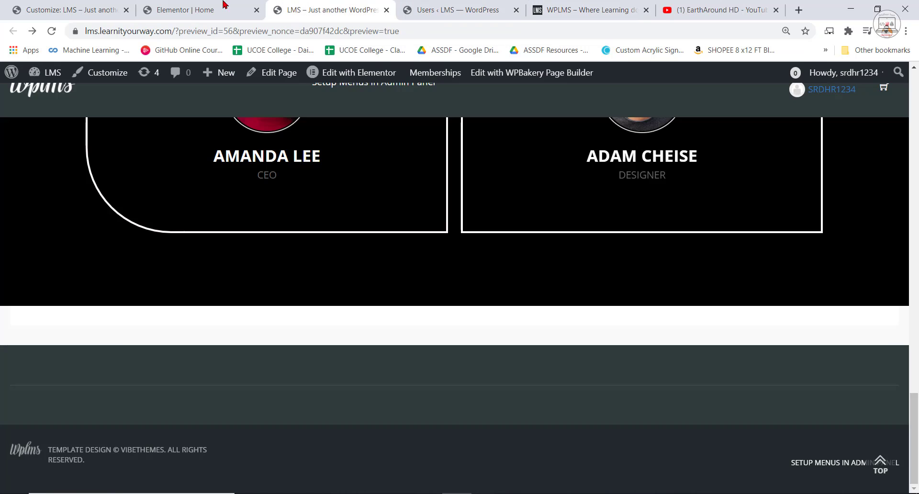
left_click(226, 5)
left_click(163, 75)
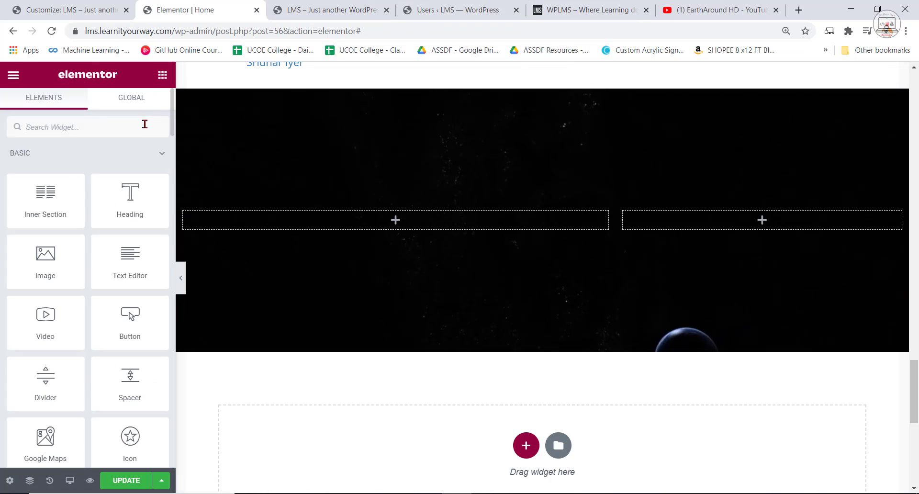
left_click_drag(134, 189, 359, 224)
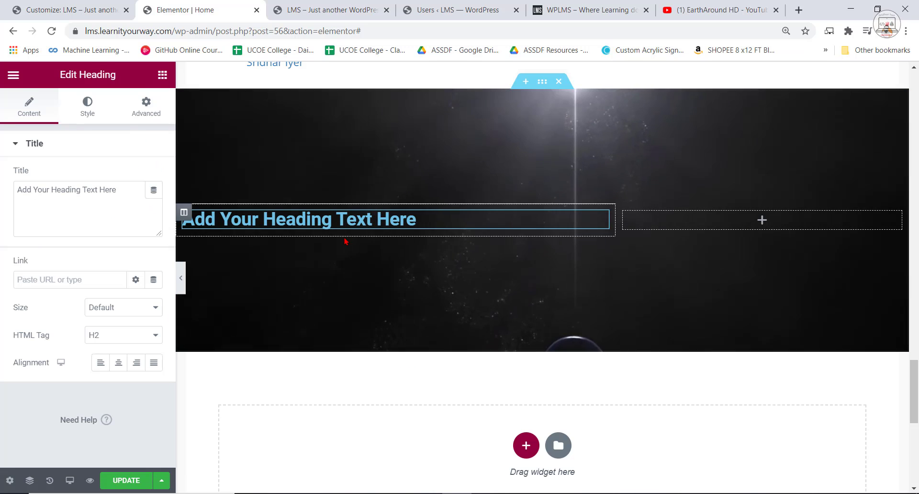
Copy the full headline "Enroll in Course. Apply for instructor." from the reference site and return to Elementor.
left_click(574, 10)
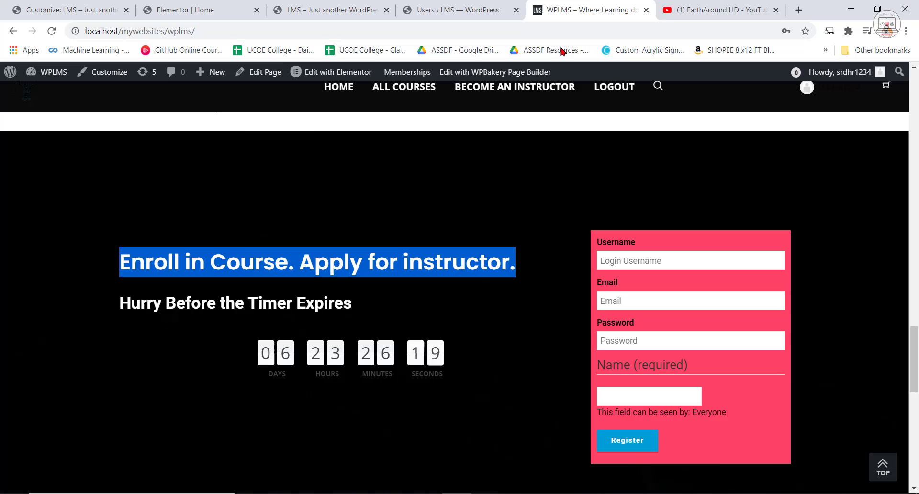
right_click(222, 258)
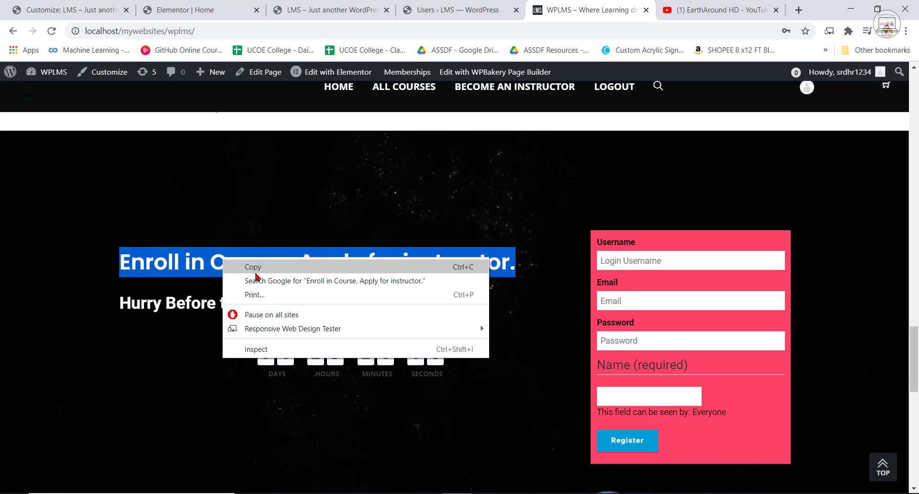
left_click(299, 268)
left_click(199, 10)
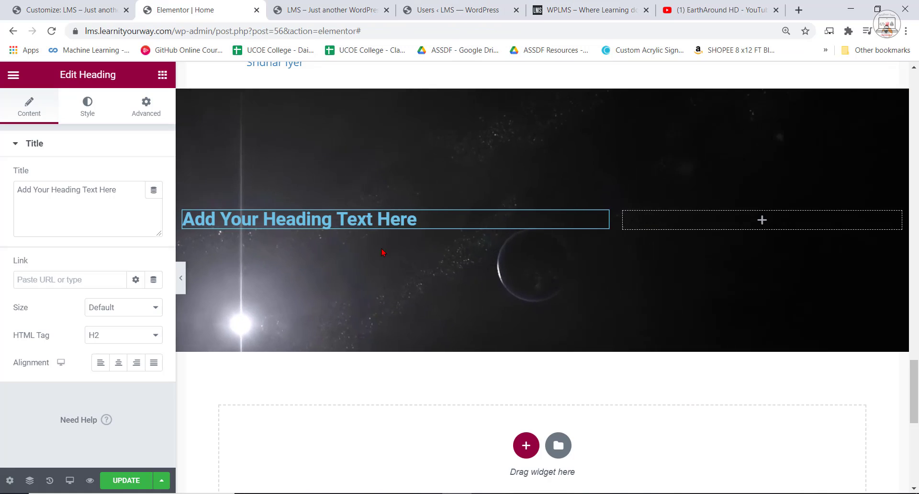
Replace the new heading's title with a copy of the Client Testimonials heading's title, including its colored span markup.
scroll(382, 339, "up", 5)
scroll(382, 339, "up", 5)
left_click(693, 302)
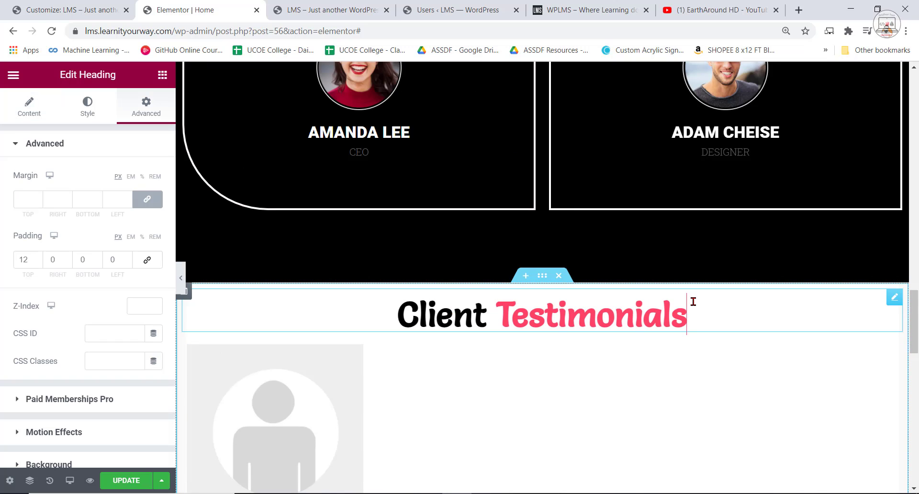
left_click(30, 108)
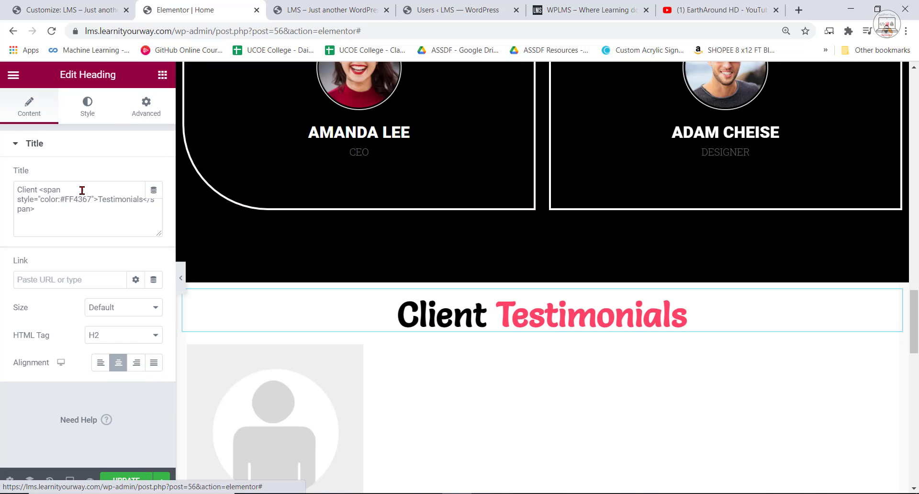
right_click(29, 186)
left_click(63, 231)
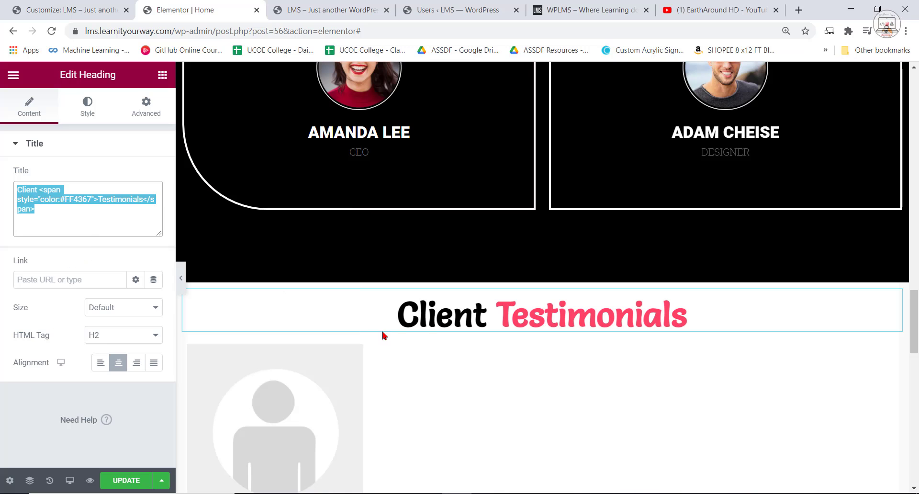
scroll(381, 329, "down", 10)
left_click(280, 225)
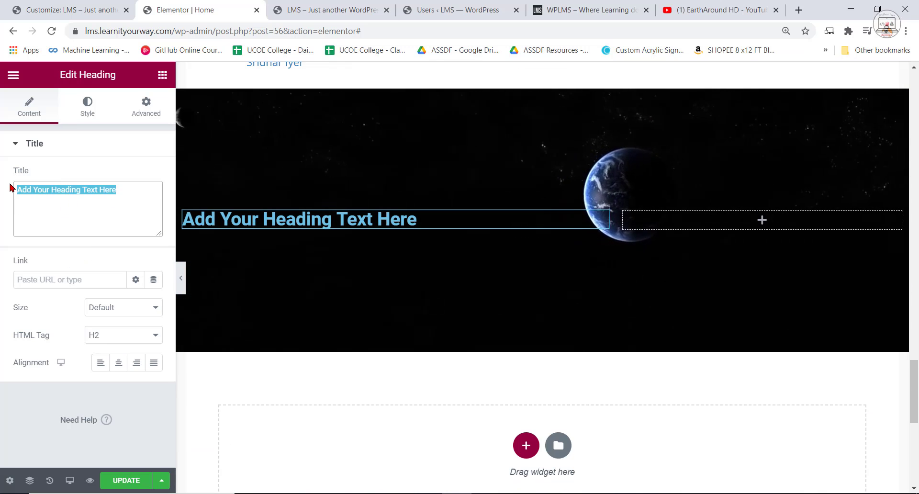
key("ctrl+v")
Copy "Enroll in Course." from the reference site and replace the word "Client" in the new heading's title with it.
left_click(598, 7)
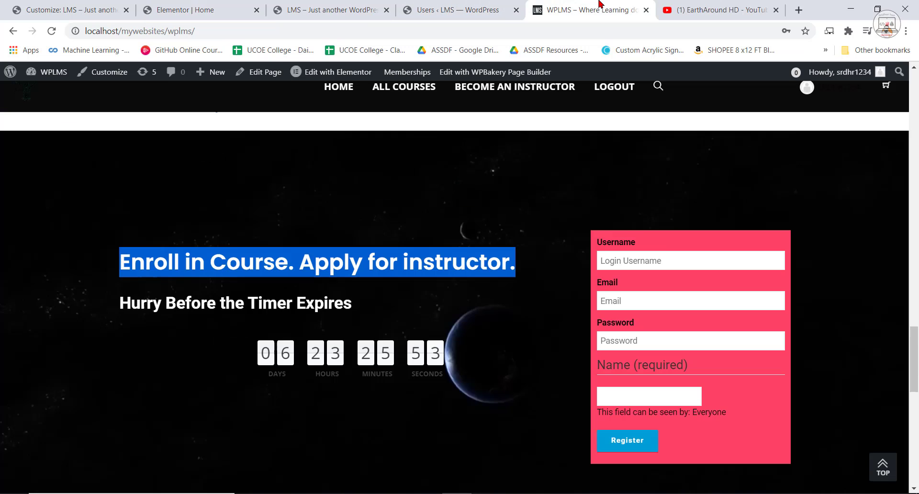
left_click(292, 261)
left_click_drag(206, 263, 117, 262)
right_click(133, 268)
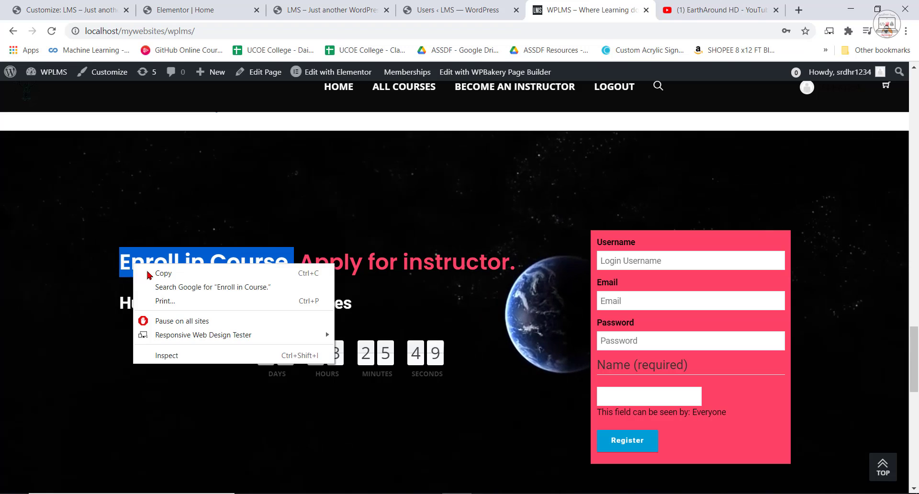
left_click(143, 277)
left_click(202, 10)
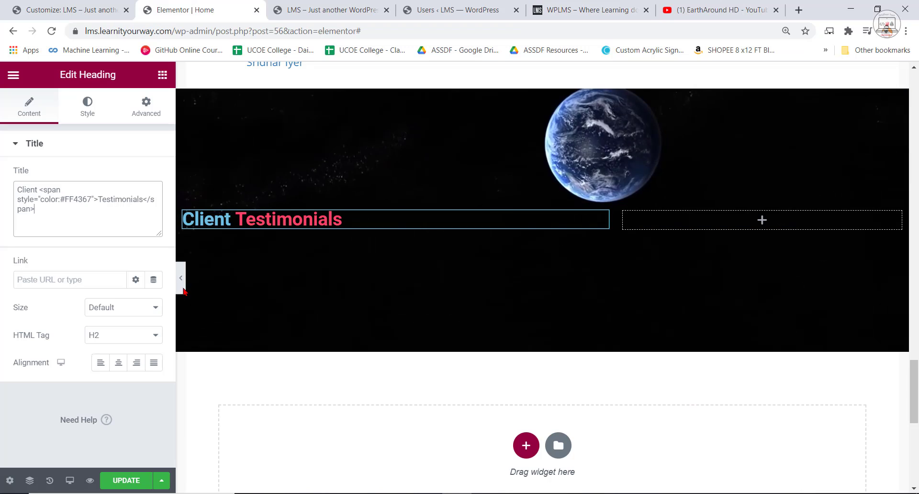
double_click(20, 188)
key("ctrl+v")
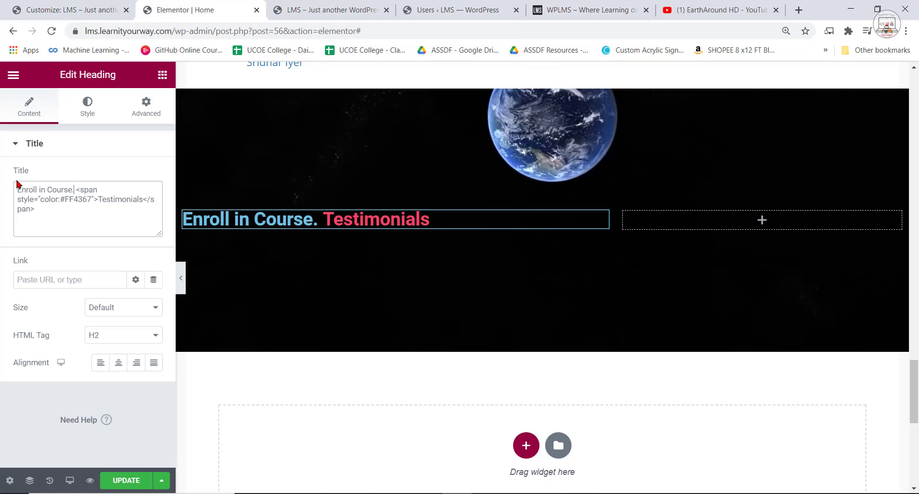
Replace "Testimonials" inside the heading's colored span with "Apply for Instructor".
left_click_drag(98, 199, 138, 203)
type("Apply for In")
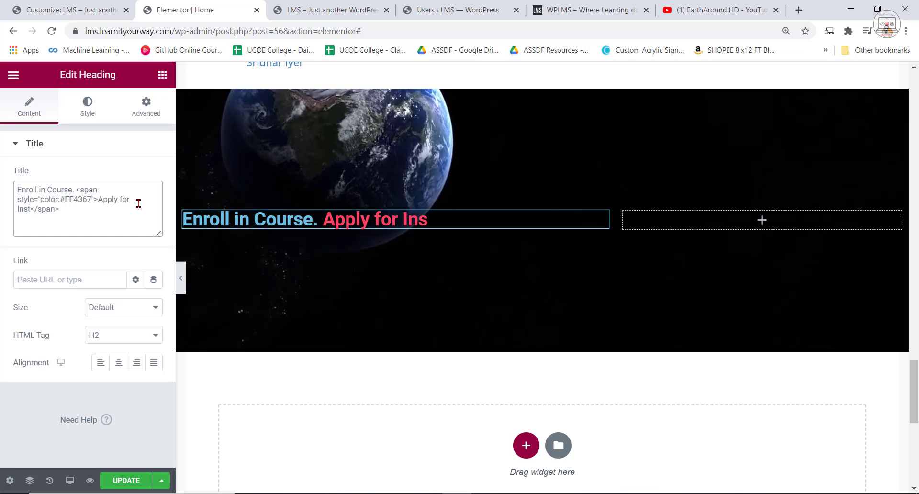
type("ructor")
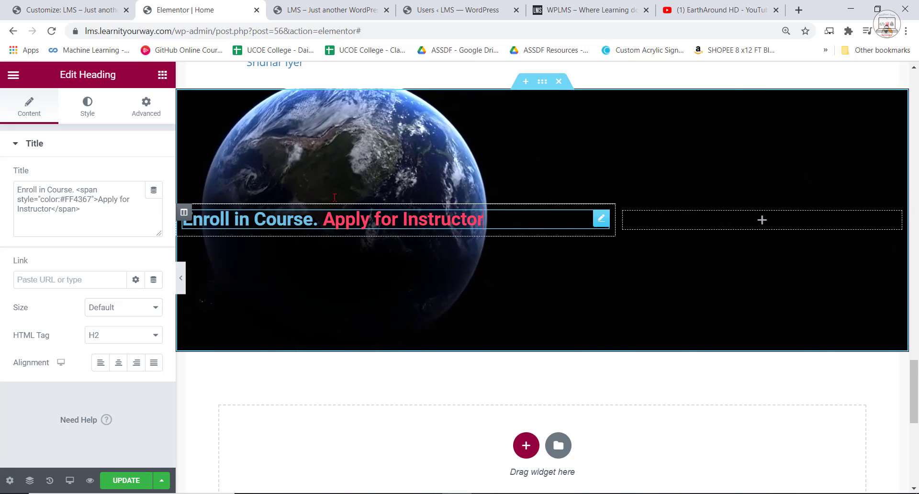
Set the text color of the enrollment heading to white, #FFFFFF.
left_click(87, 108)
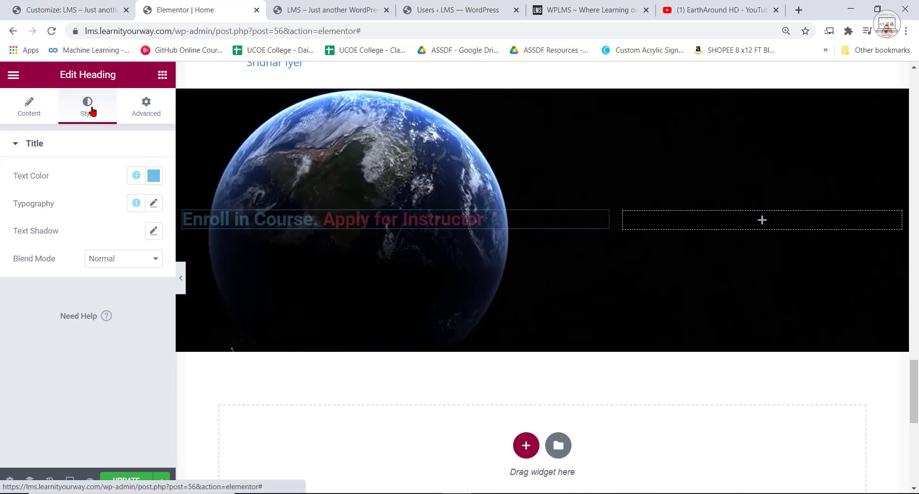
left_click(158, 182)
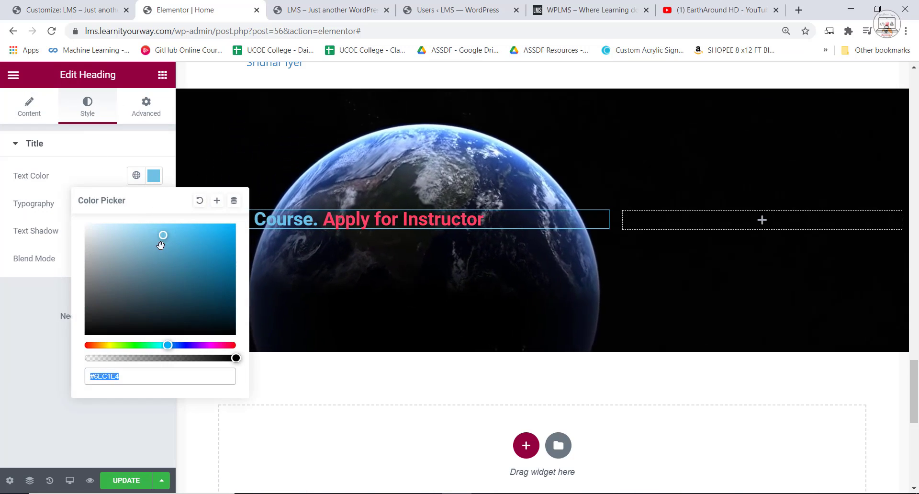
left_click_drag(161, 245, 81, 223)
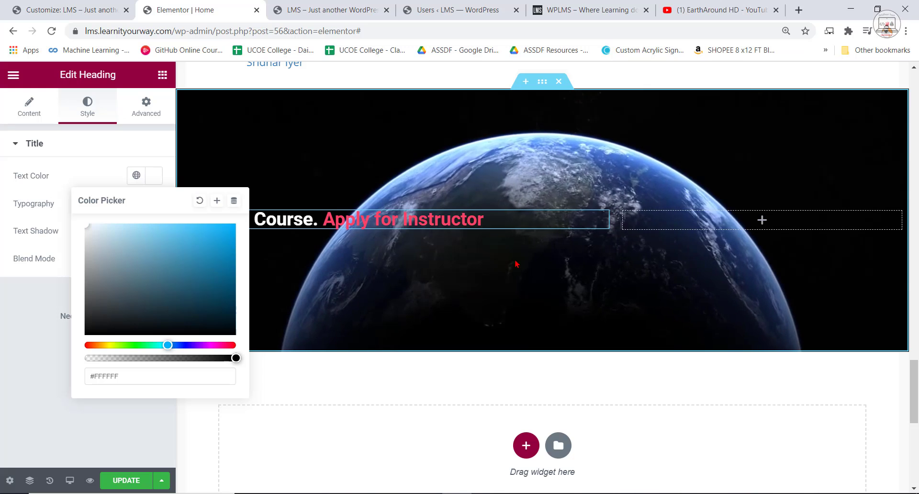
left_click(62, 174)
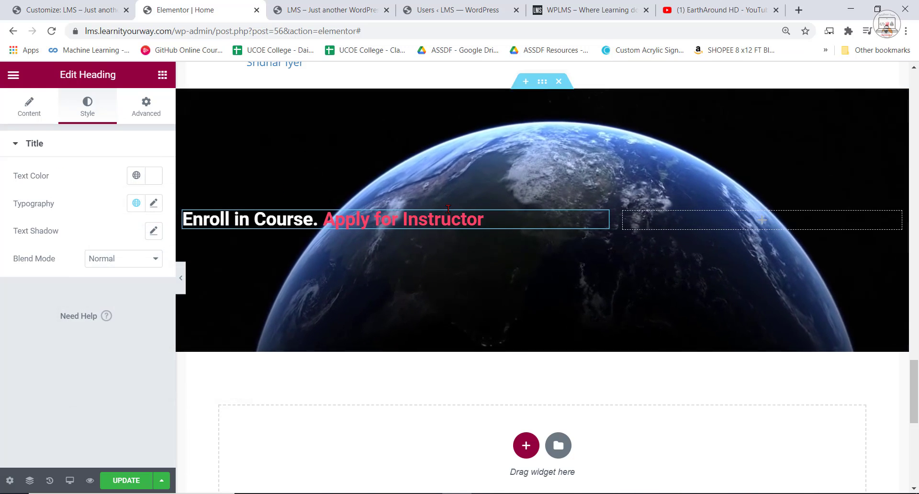
Copy the line "Hurry Before the Timer Expires" from the reference site's enrollment section.
left_click(581, 7)
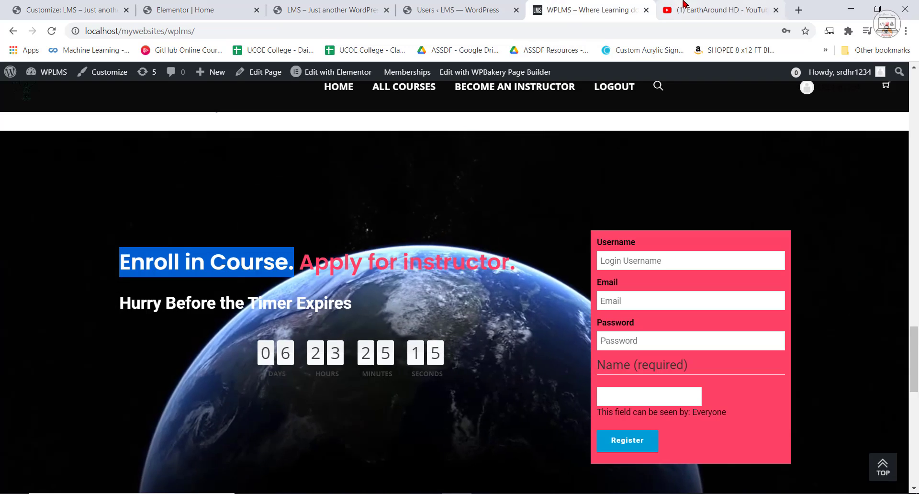
left_click(352, 309)
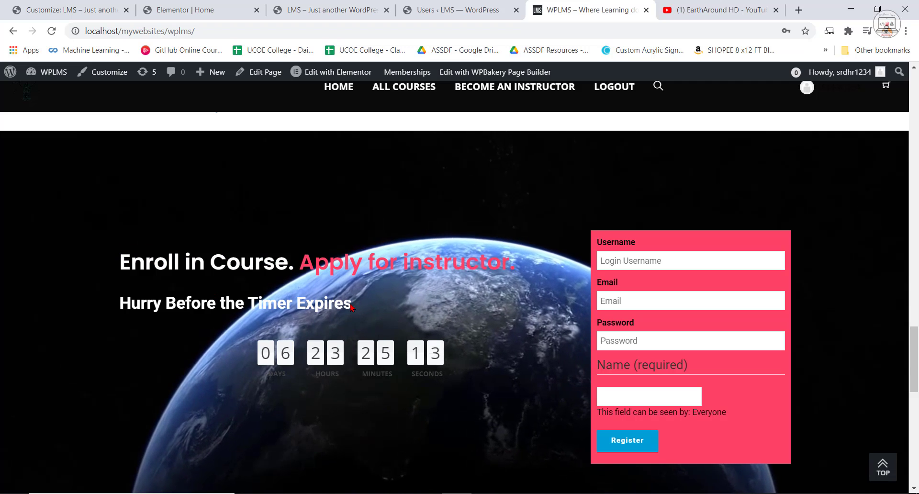
left_click_drag(351, 304, 117, 306)
left_click(351, 302)
right_click(133, 300)
left_click(182, 312)
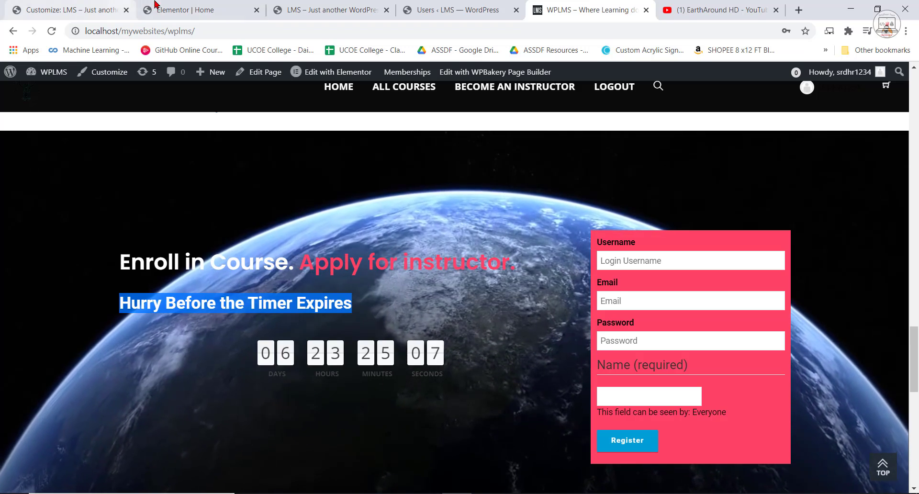
Add a second Heading widget directly below the "Enroll in Course. Apply for Instructor" heading in Elementor.
left_click(154, 5)
left_click(162, 75)
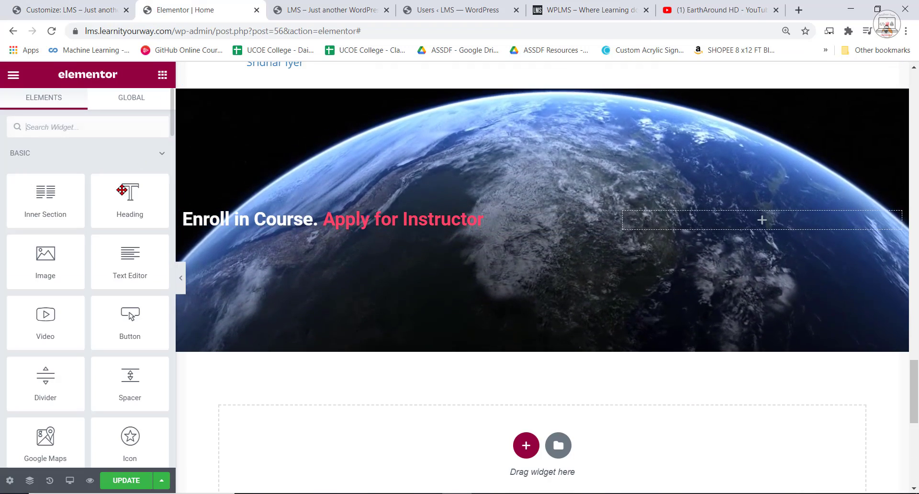
left_click_drag(123, 191, 274, 270)
left_click_drag(393, 236, 392, 236)
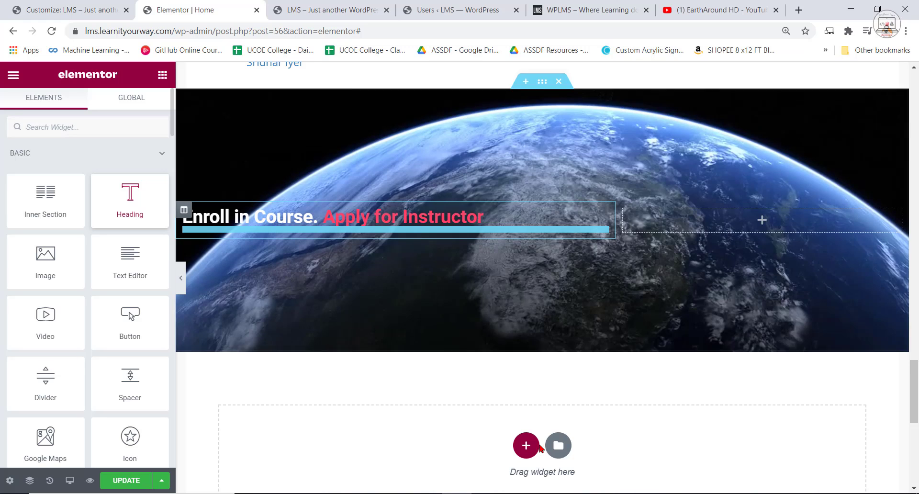
left_click(576, 222)
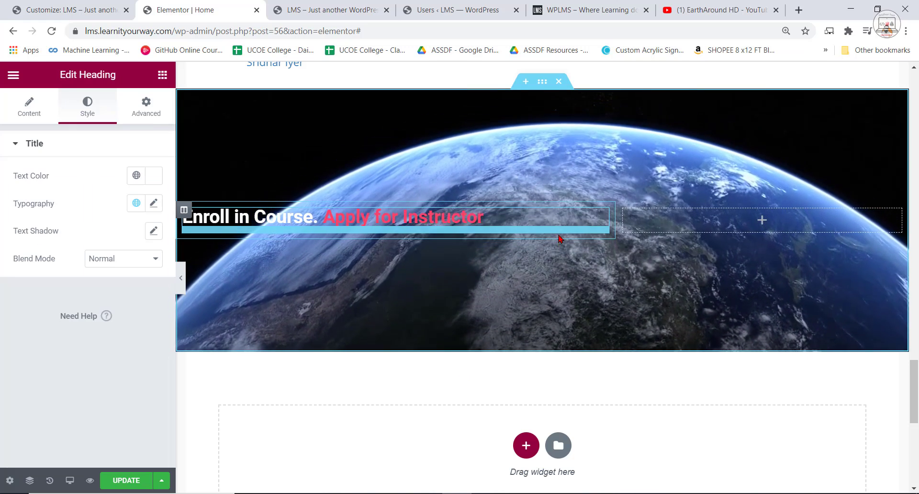
left_click(29, 107)
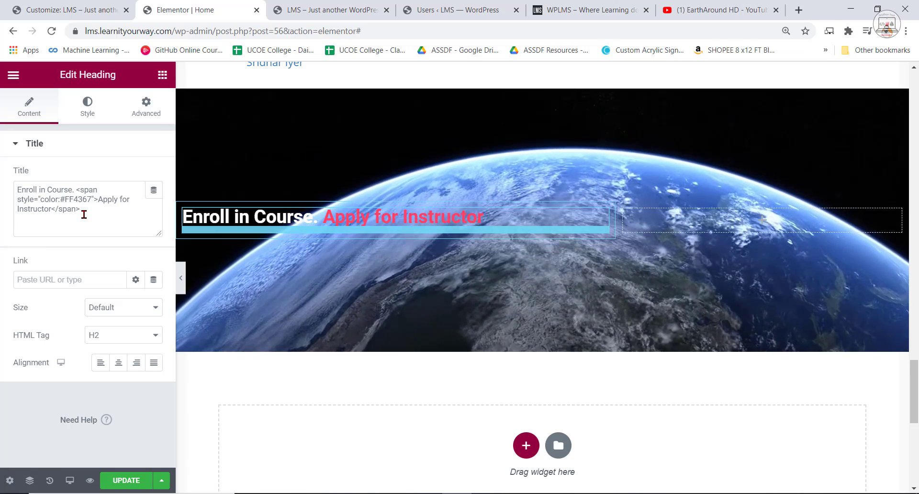
left_click(162, 74)
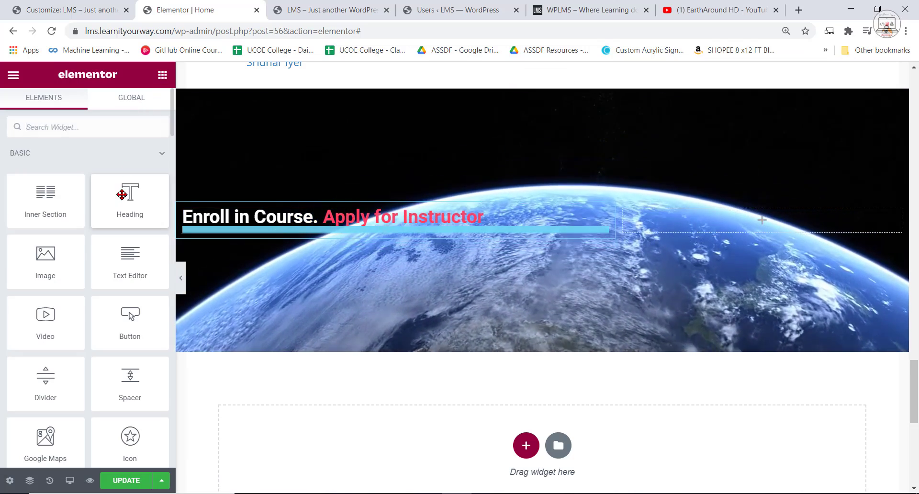
left_click_drag(129, 192, 308, 235)
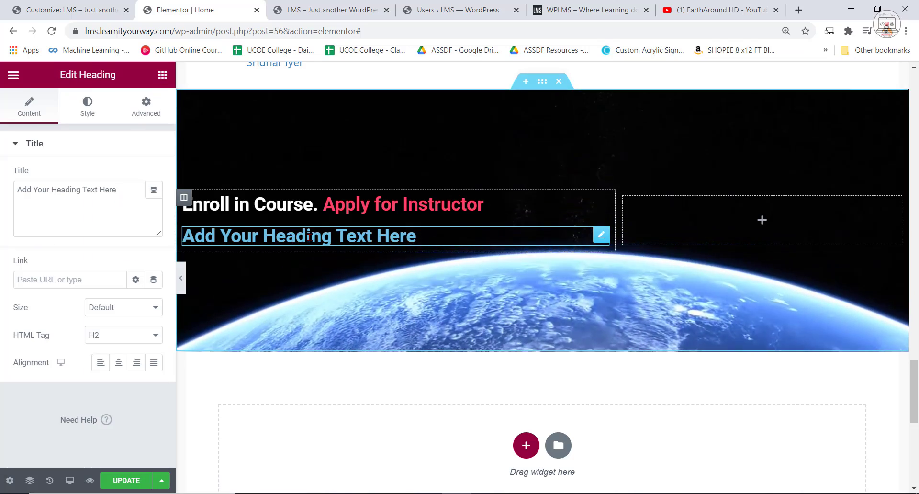
Replace the second heading's placeholder with the copied "Hurry Before the Timer Expires" and set its font size to 19 px.
triple_click(309, 238)
key("ctrl+v")
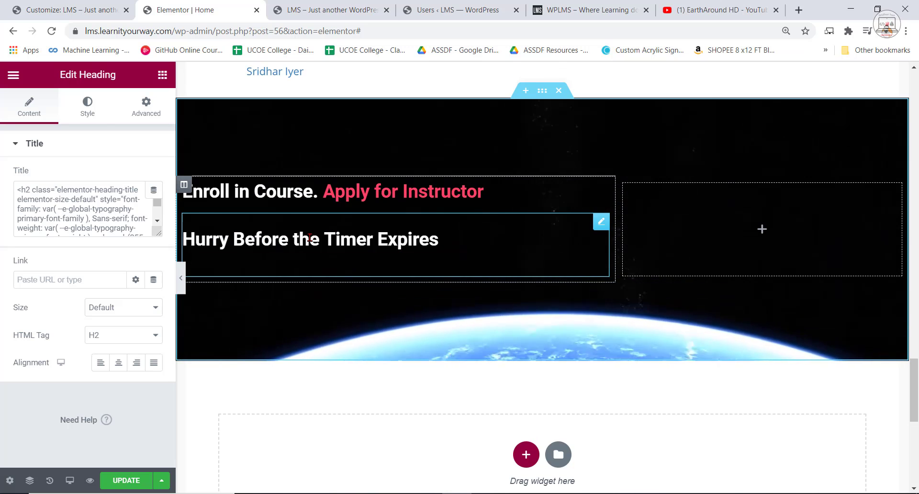
left_click(88, 112)
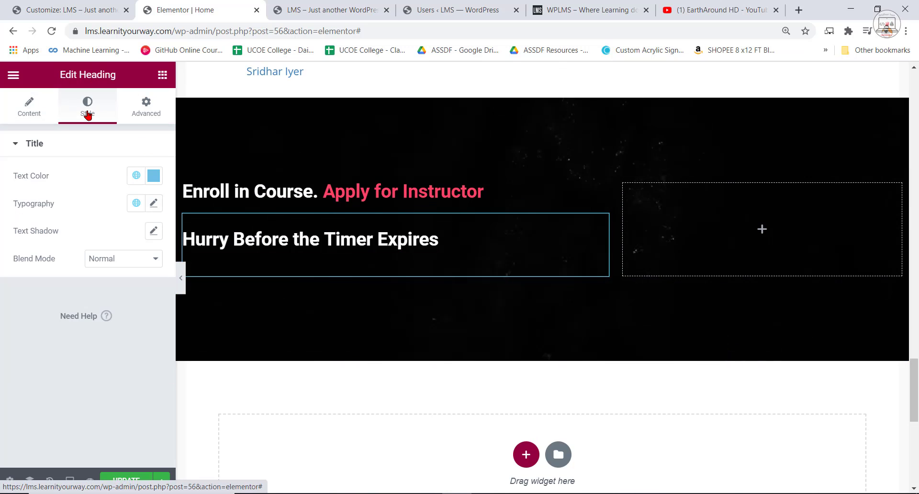
left_click(153, 203)
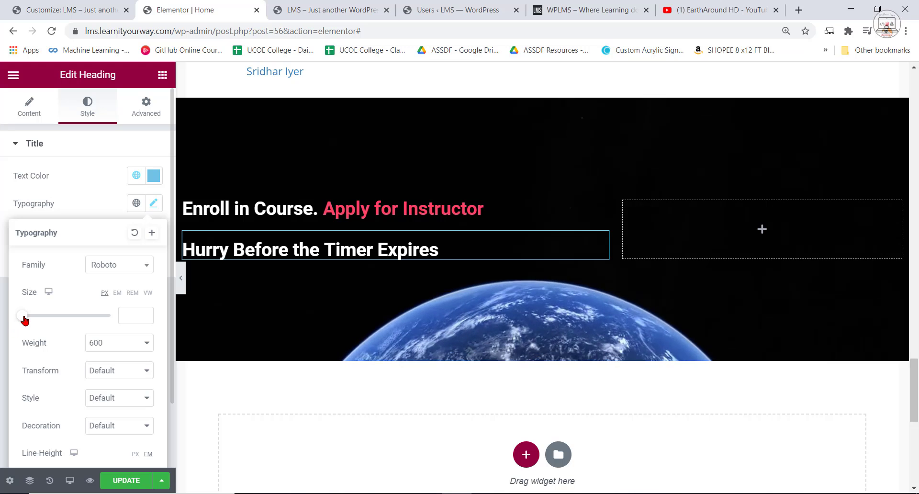
left_click_drag(22, 317, 33, 318)
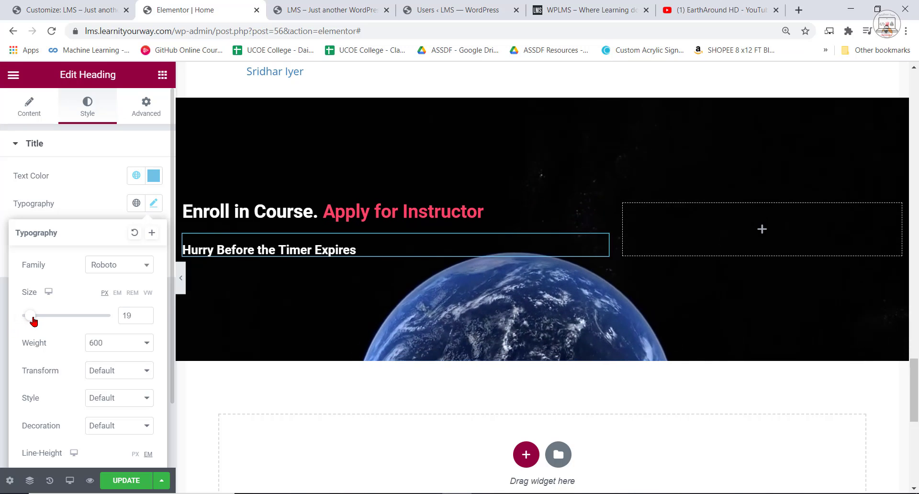
Set the font size of the "Enroll in Course. Apply for Instructor" heading to 37 px.
left_click(339, 210)
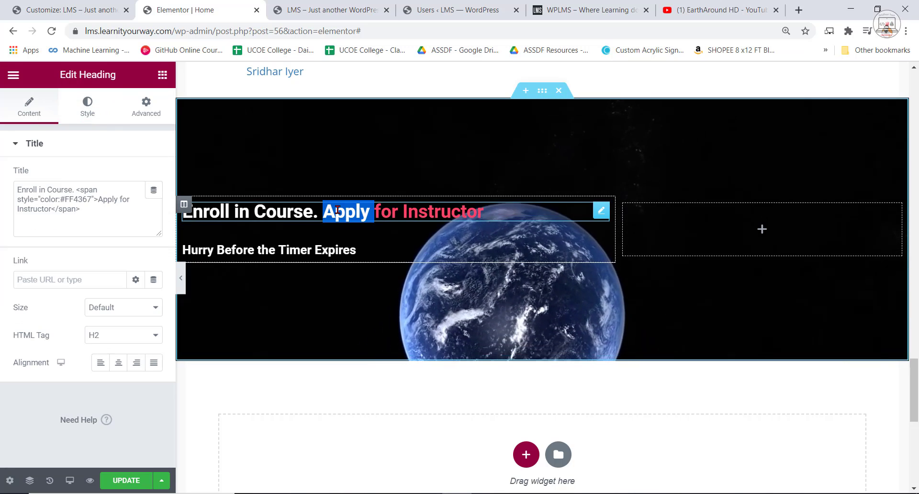
triple_click(340, 210)
left_click(90, 115)
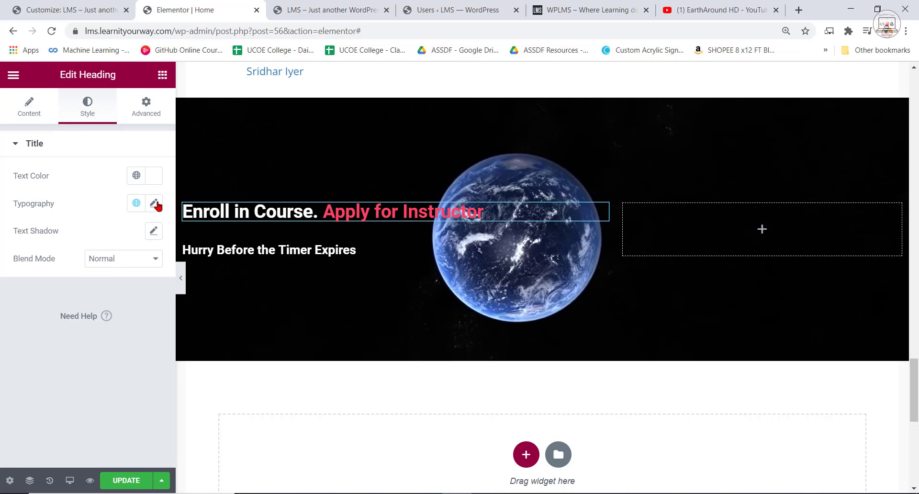
triple_click(237, 203)
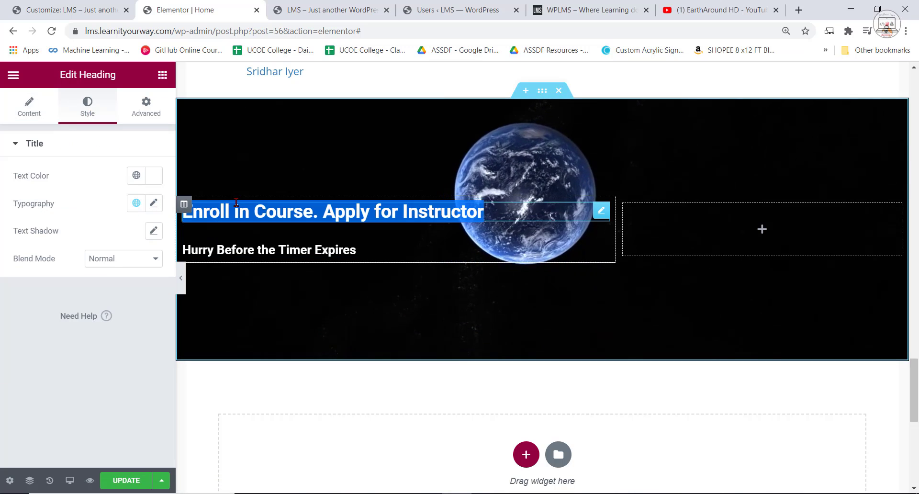
left_click(154, 203)
left_click_drag(24, 316, 38, 317)
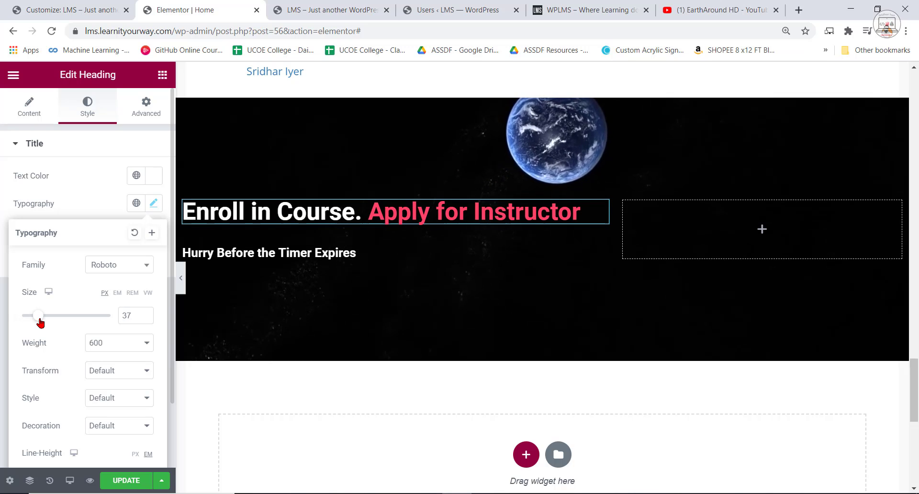
left_click(512, 288)
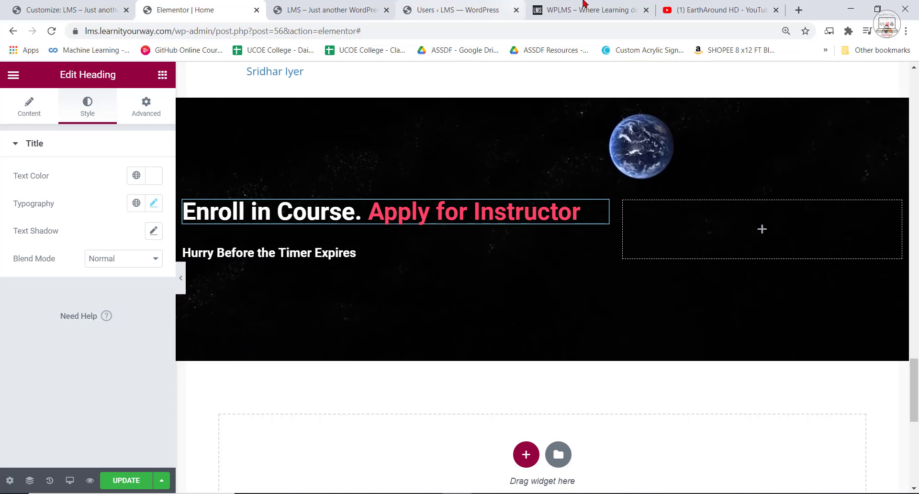
left_click(162, 75)
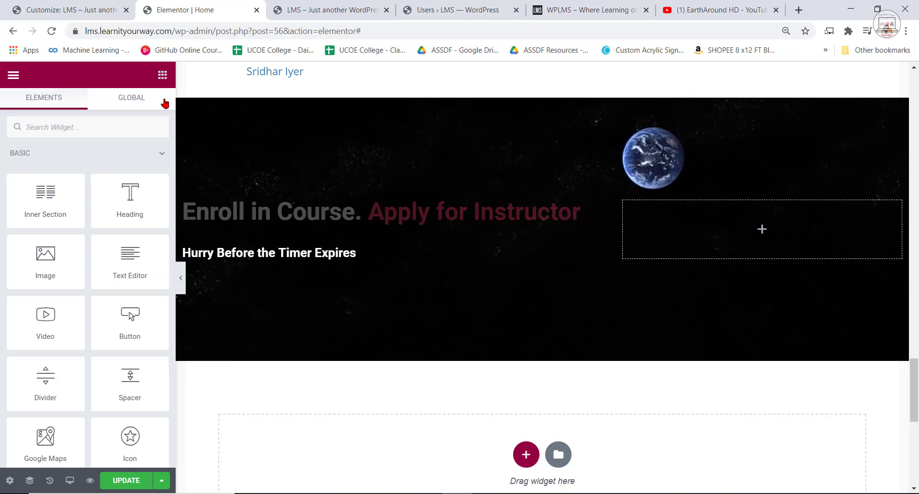
left_click(134, 136)
type("coun")
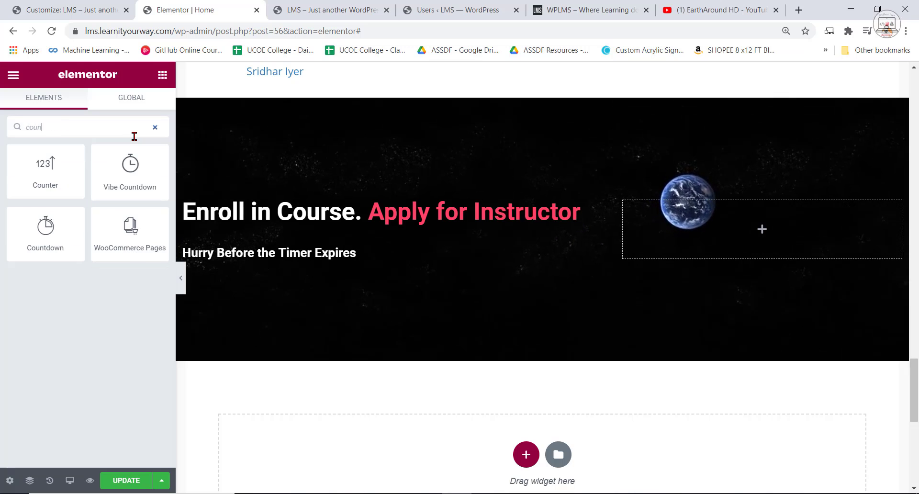
type("tdow")
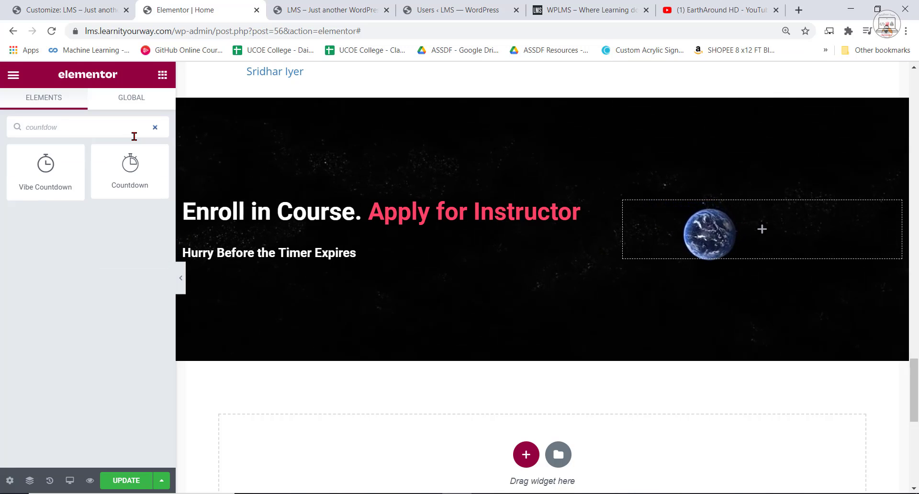
left_click_drag(117, 160, 296, 258)
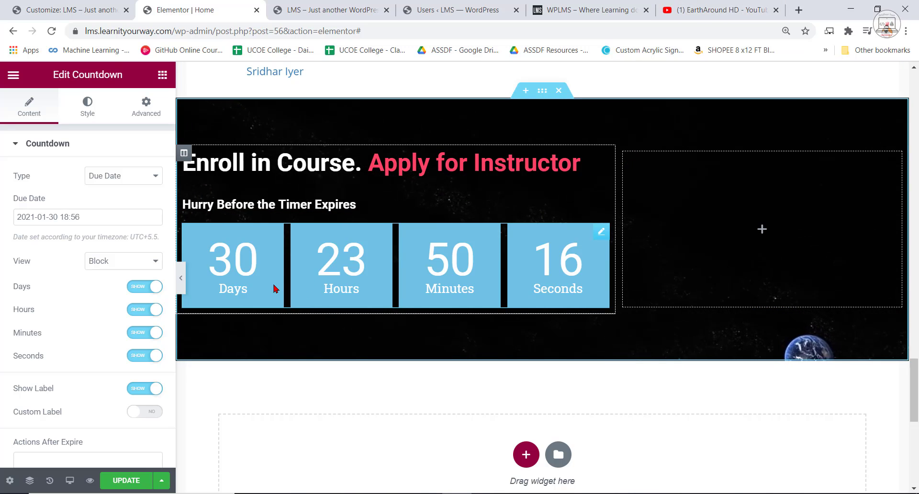
right_click(565, 265)
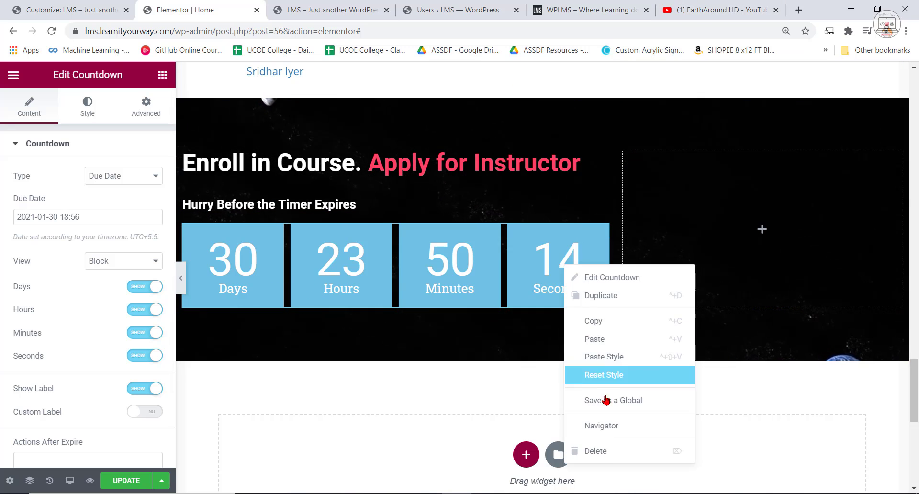
left_click(610, 453)
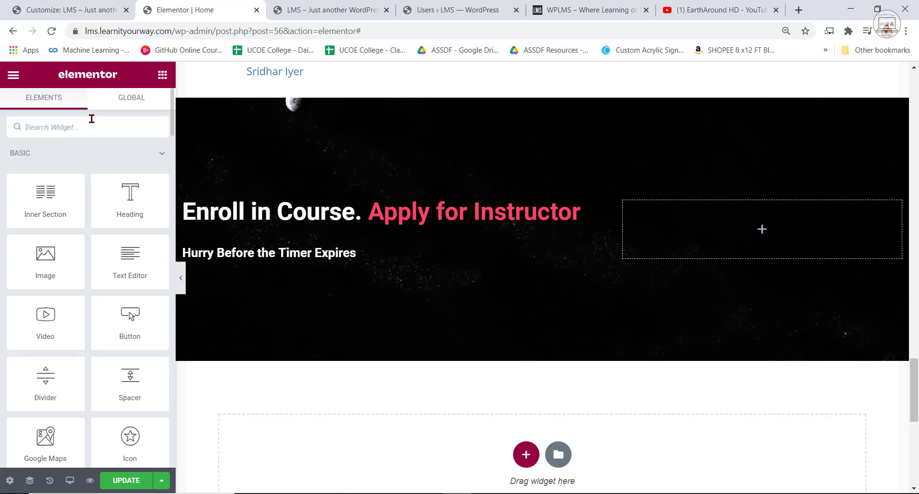
Add a Vibe Countdown widget directly below the "Hurry Before the Timer Expires" heading.
type("count")
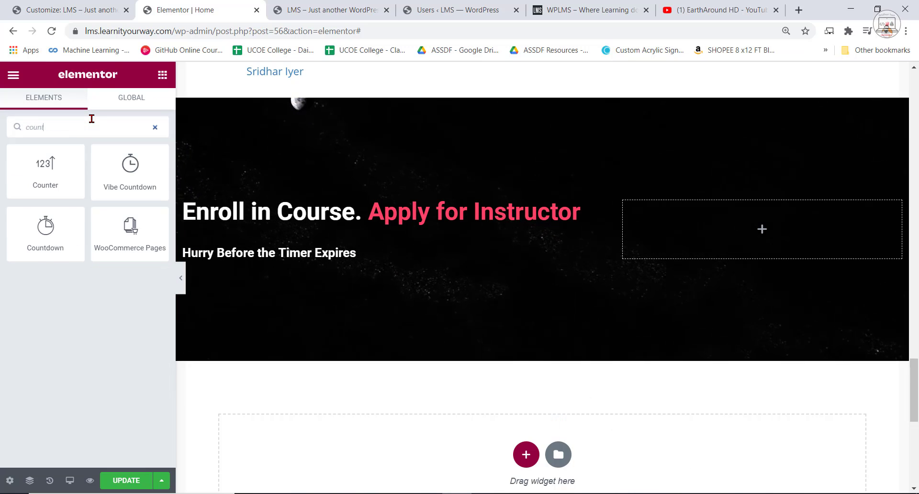
type("t")
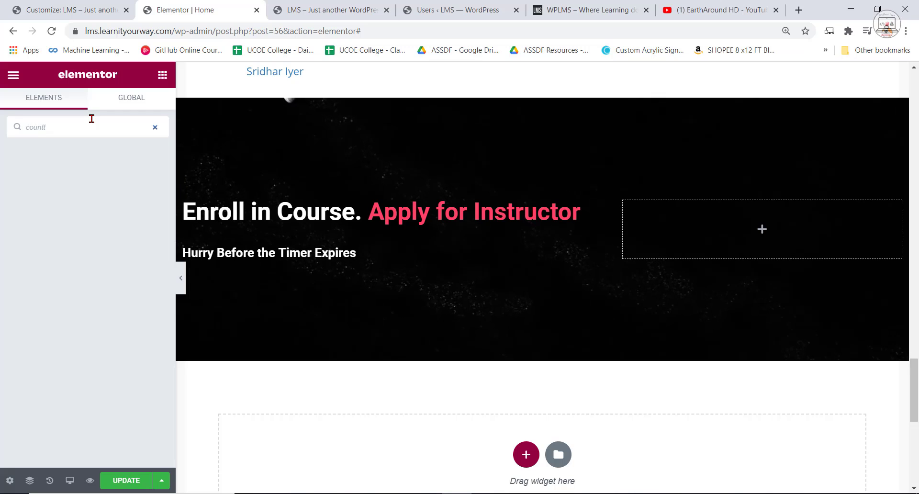
key("BackSpace")
type("d")
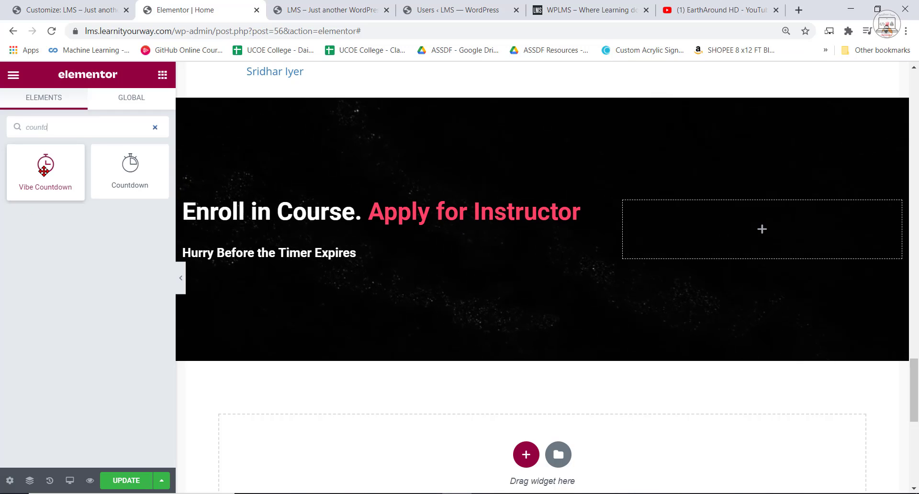
left_click_drag(43, 170, 411, 308)
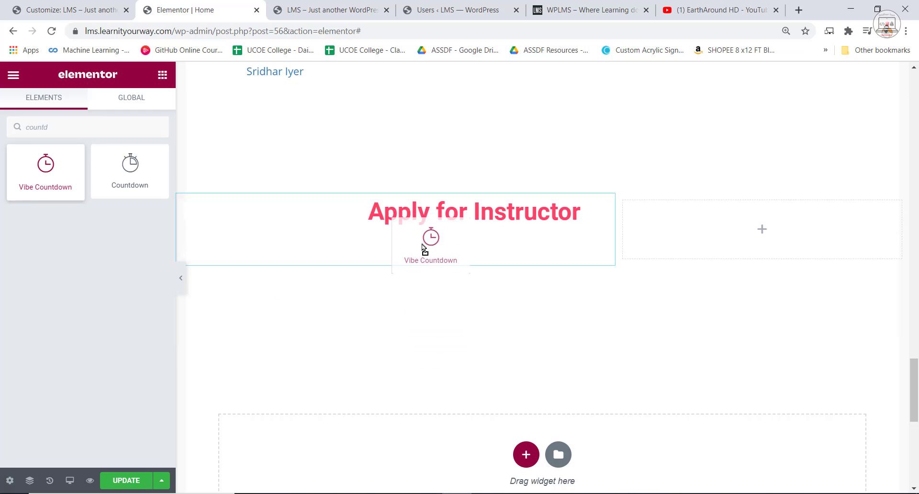
left_click_drag(424, 247, 427, 260)
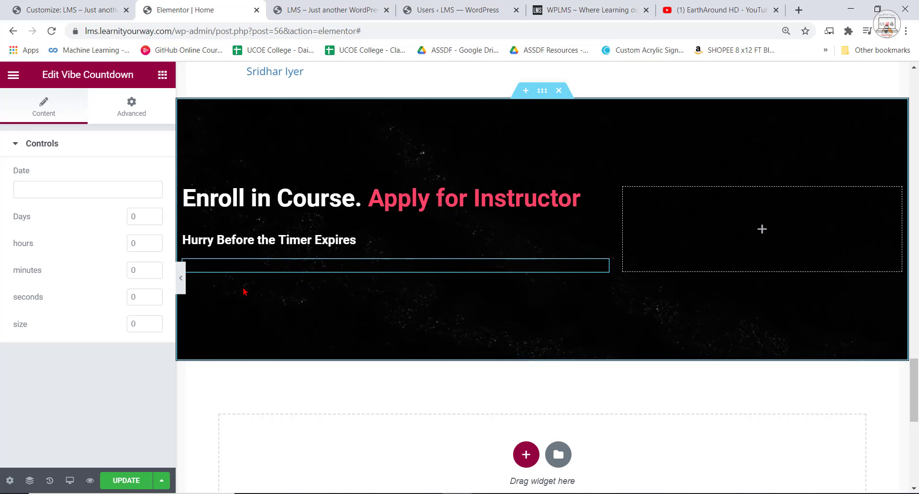
left_click(44, 190)
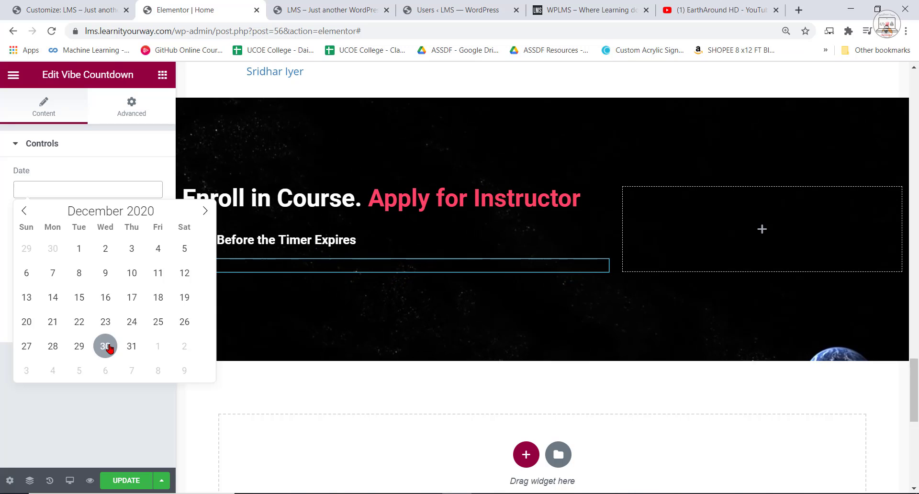
left_click(201, 212)
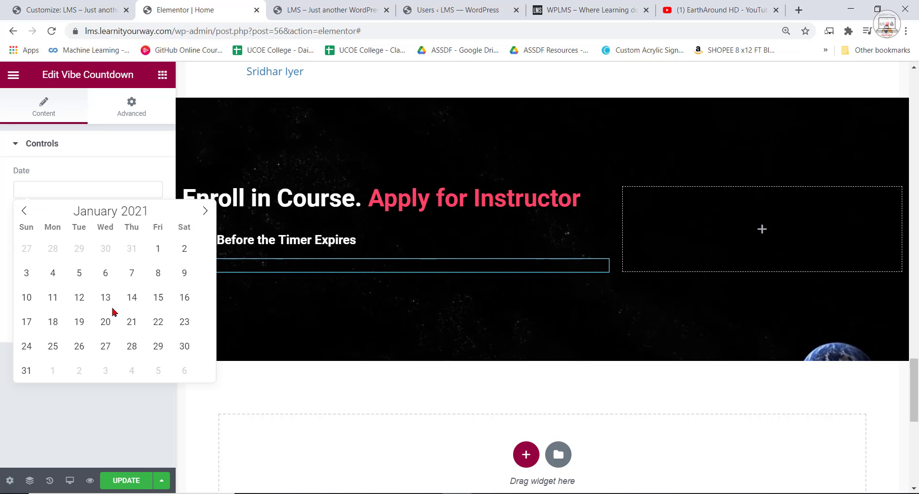
left_click(77, 275)
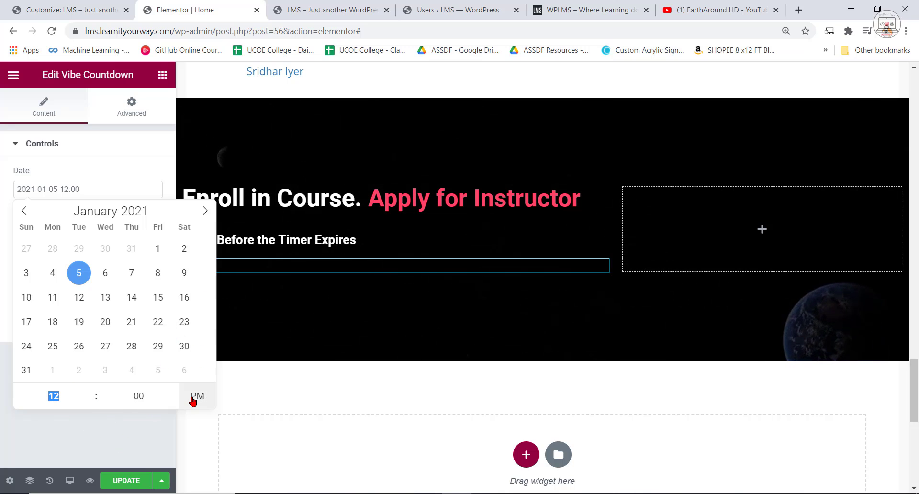
left_click(117, 423)
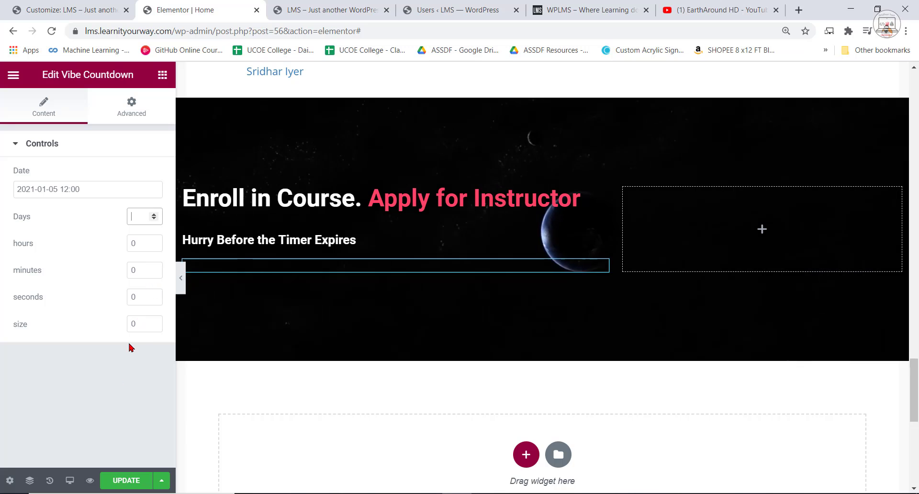
Set the Vibe Countdown's size to 2 so its digits fit on one row.
double_click(154, 322)
left_click(154, 322)
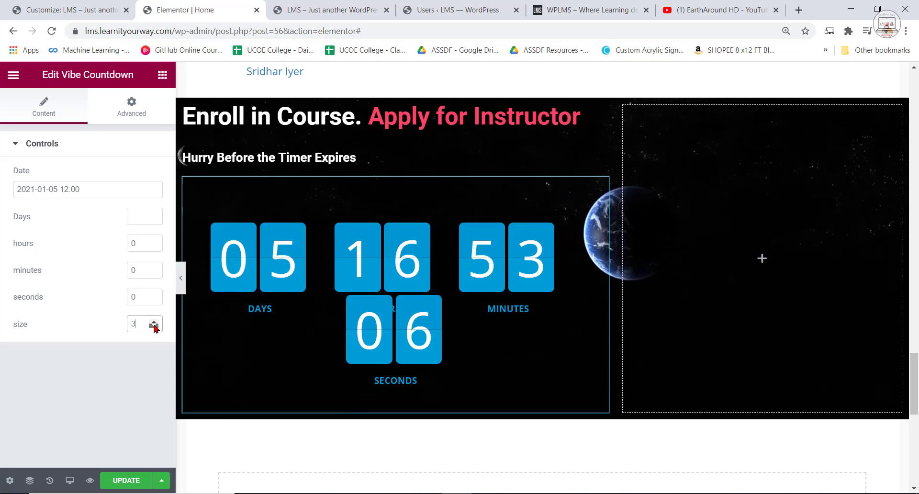
left_click(155, 327)
left_click(154, 327)
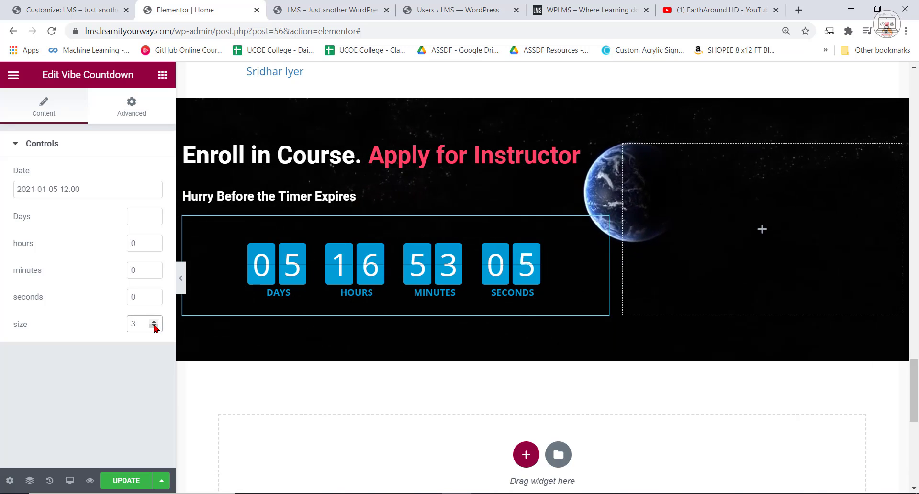
left_click(155, 327)
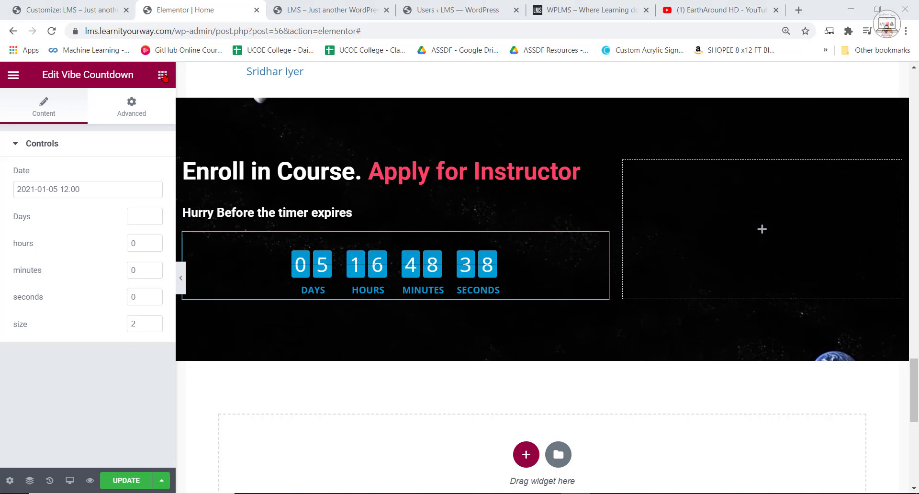
left_click(163, 75)
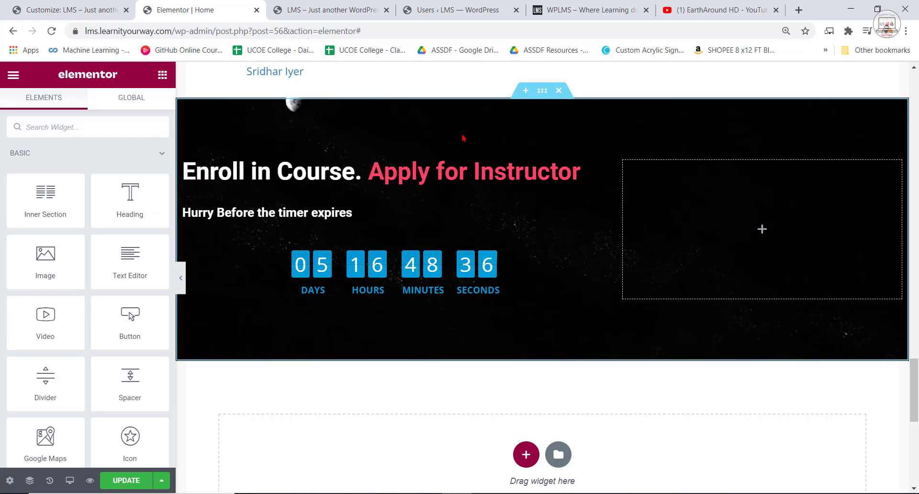
Compare the enrollment section with the WPLMS reference page and set its height to Fit To Screen in Elementor.
scroll(462, 138, "up", 1)
left_click(542, 152)
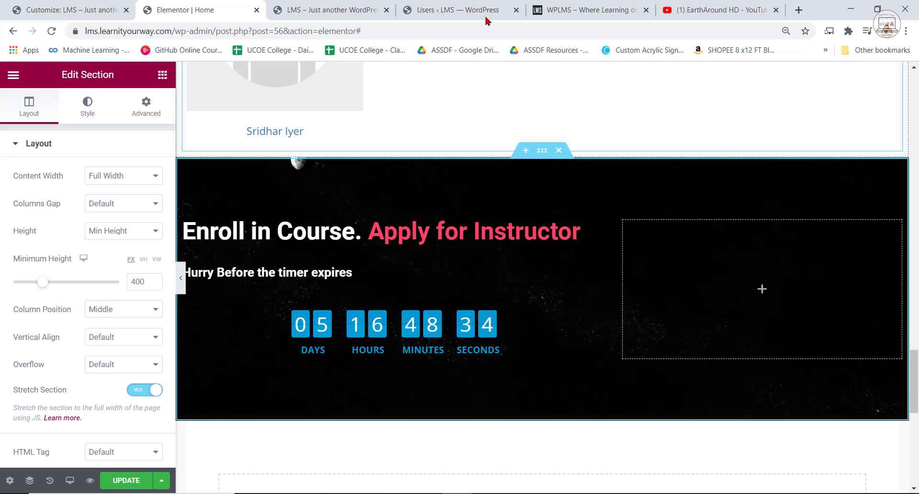
left_click(589, 10)
scroll(507, 264, "down", 3)
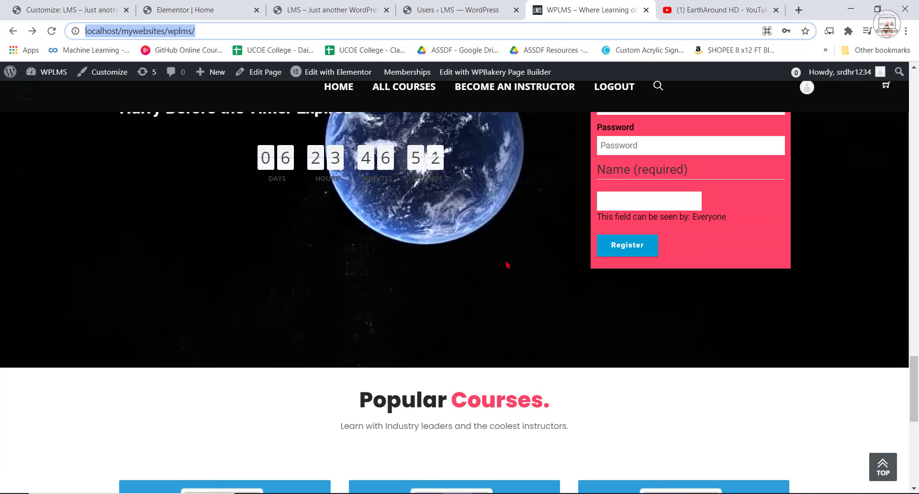
scroll(507, 262, "up", 5)
scroll(515, 264, "down", 2)
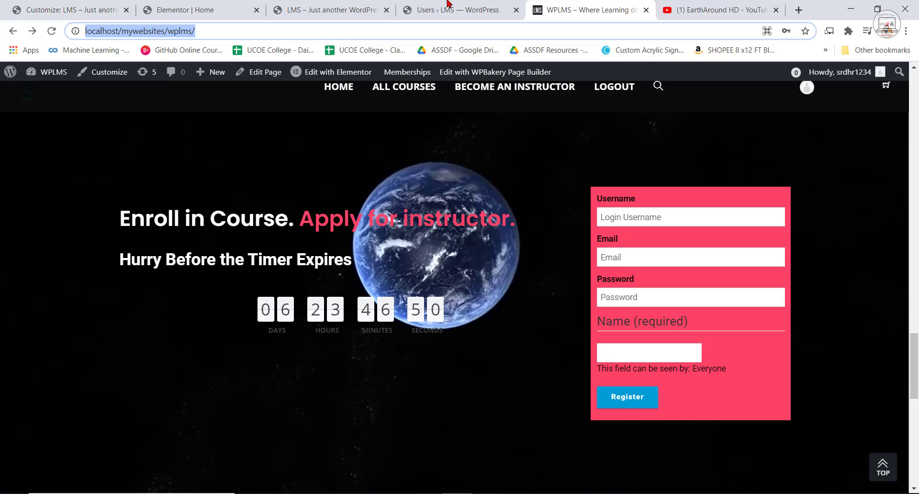
left_click(204, 8)
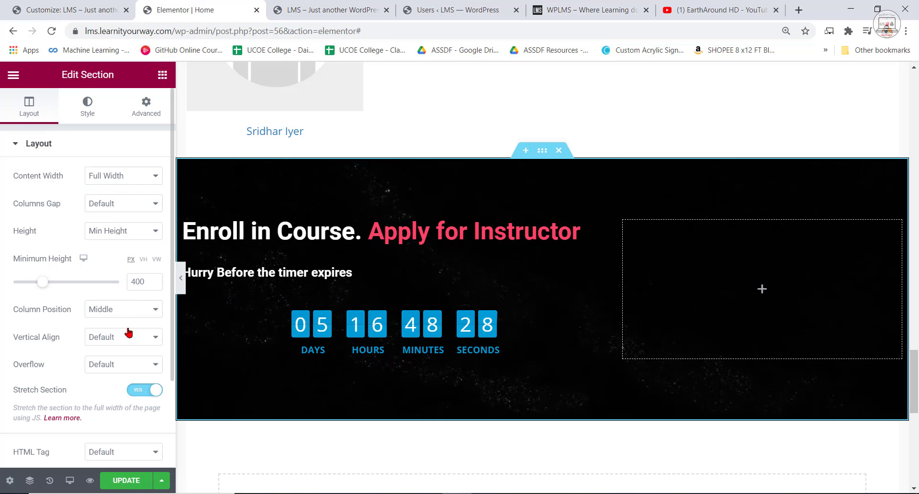
left_click(117, 254)
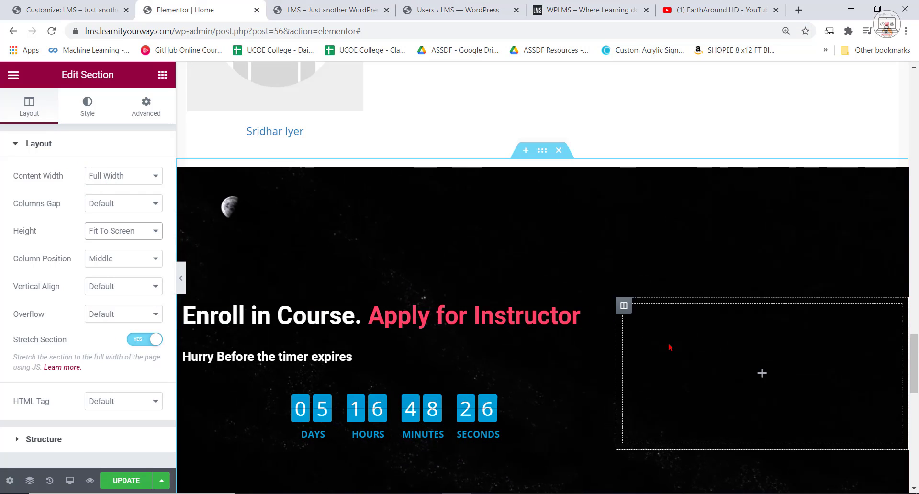
scroll(671, 347, "down", 3)
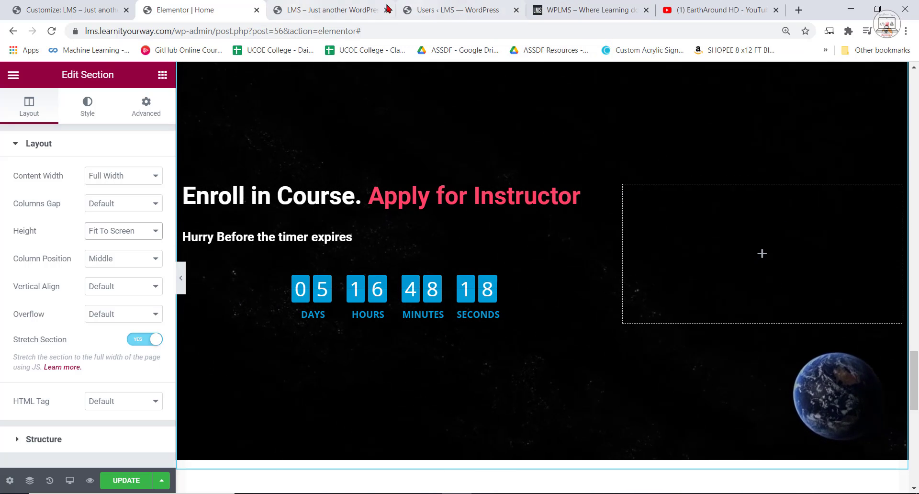
Open the Registration Forms section of the LMS general settings in the WordPress dashboard.
left_click(589, 10)
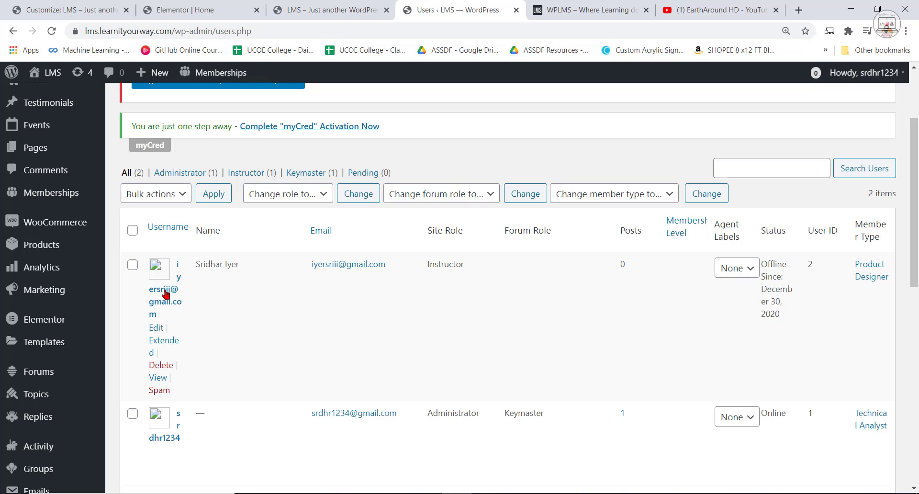
scroll(57, 325, "up", 1)
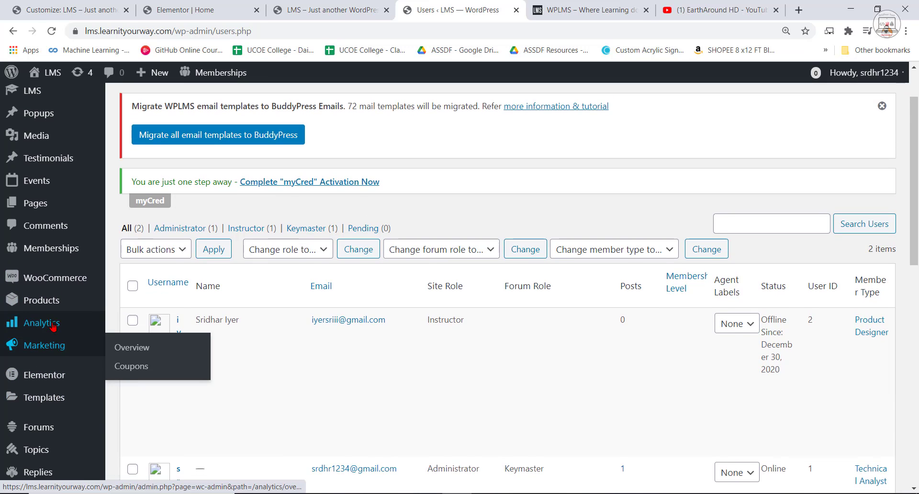
scroll(72, 350, "down", 4)
scroll(43, 225, "up", 5)
mouse_move(33, 153)
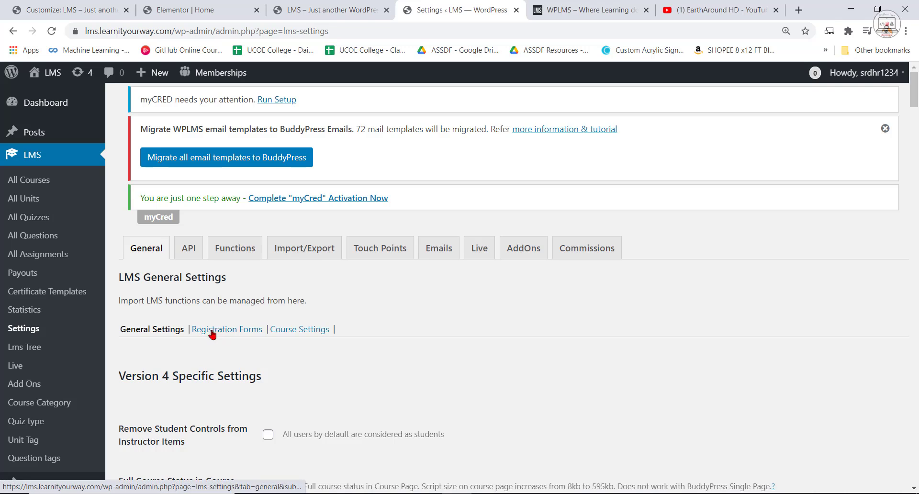
left_click(238, 331)
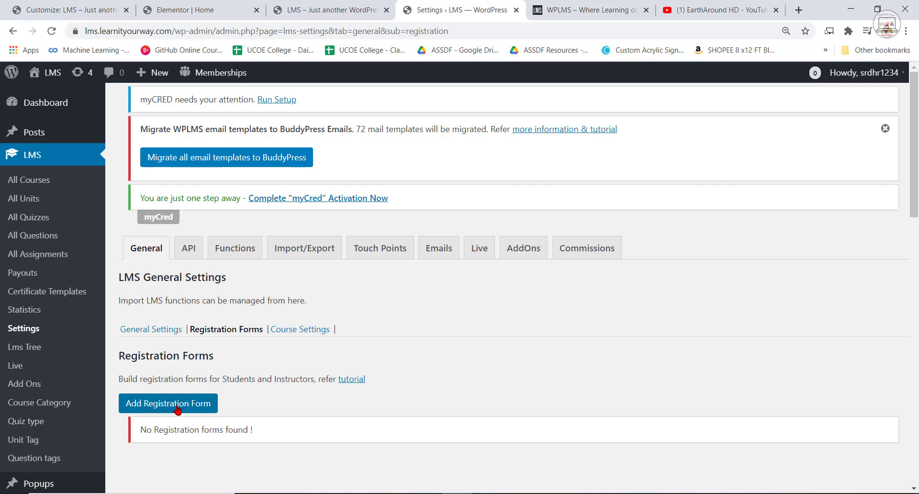
Add a new registration form named "Registration Form".
left_click(177, 404)
scroll(404, 405, "down", 1)
left_click(294, 376)
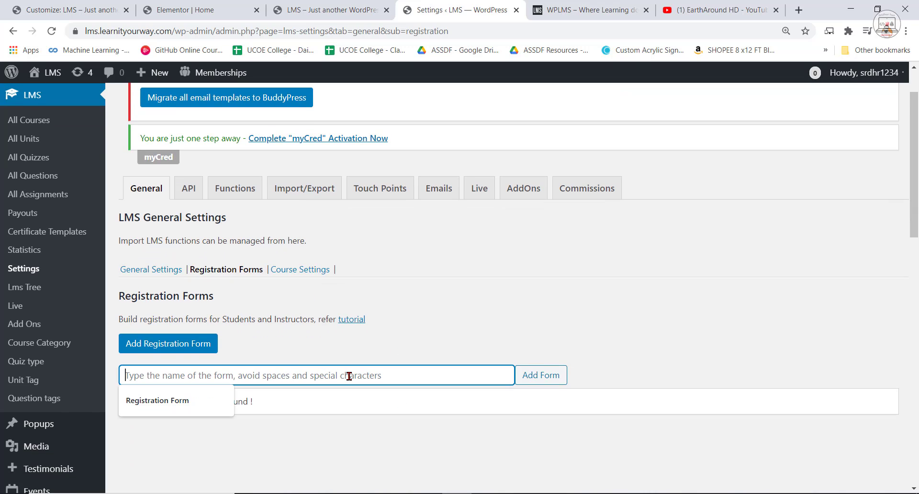
left_click(148, 398)
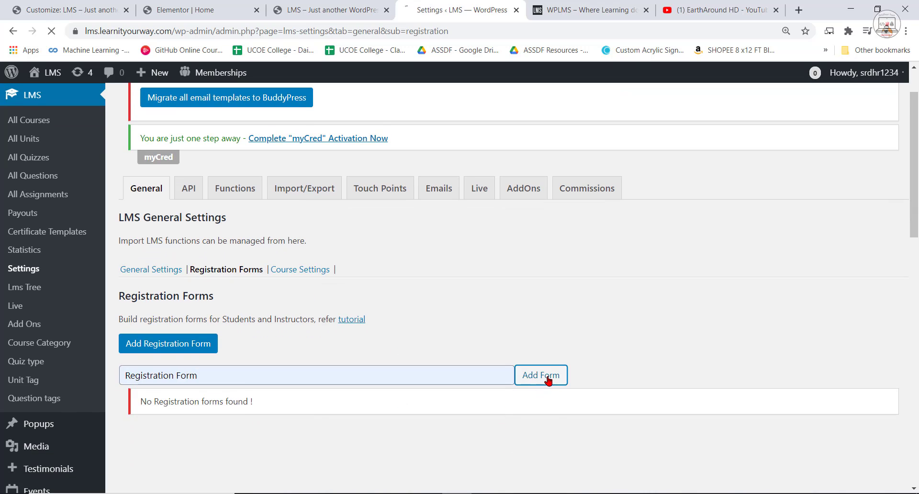
scroll(402, 372, "down", 5)
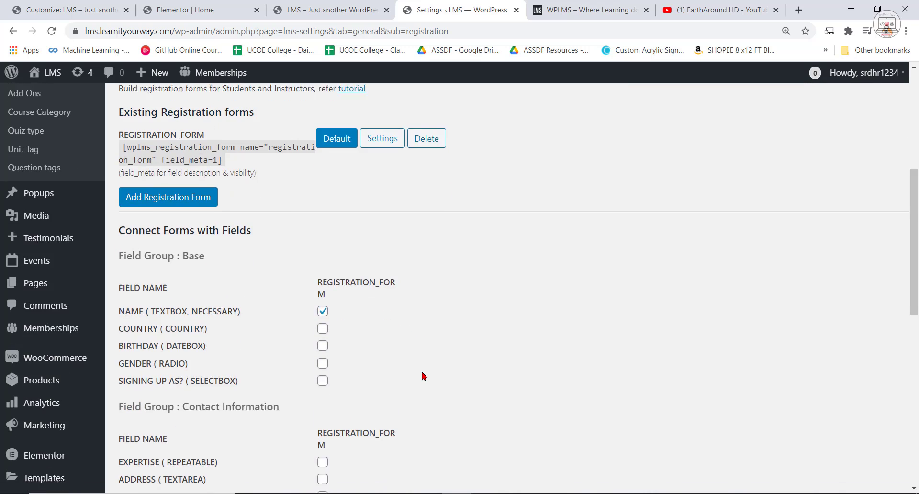
scroll(162, 300, "up", 1)
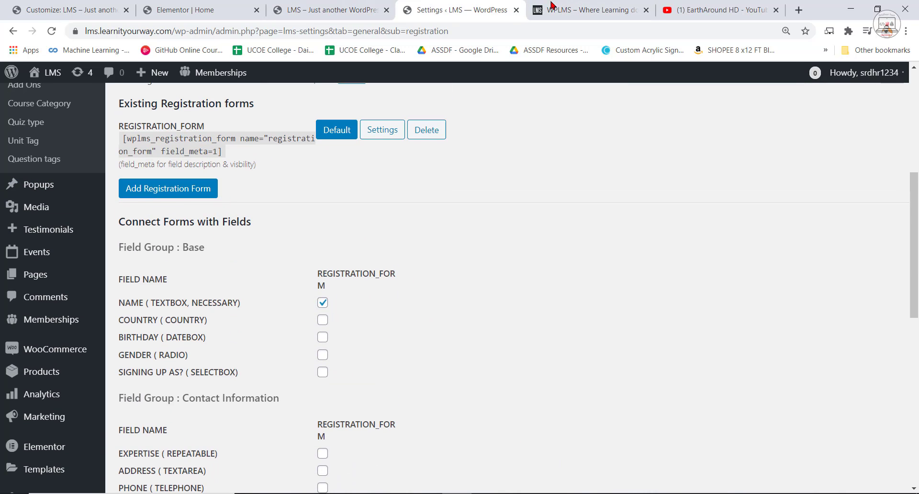
Compare with the form on the WPLMS reference page, connect the E-Mail (Textbox) field to the new registration form and save.
left_click(552, 6)
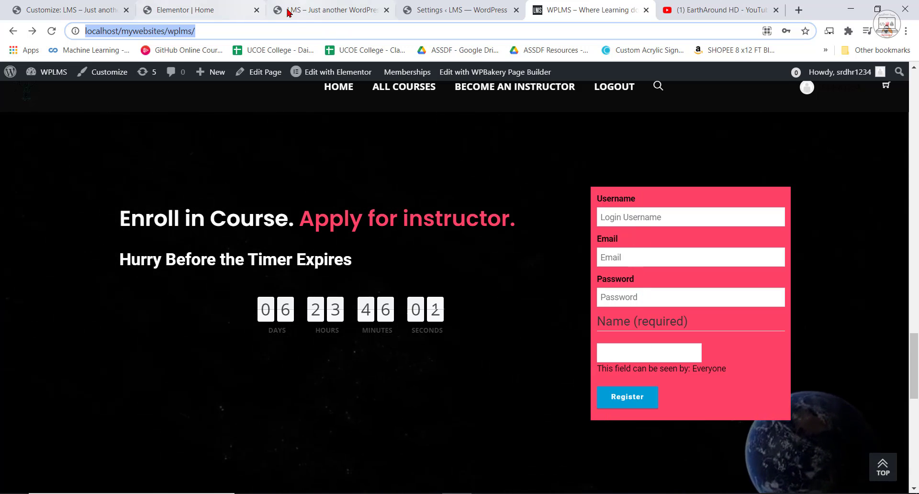
left_click(183, 7)
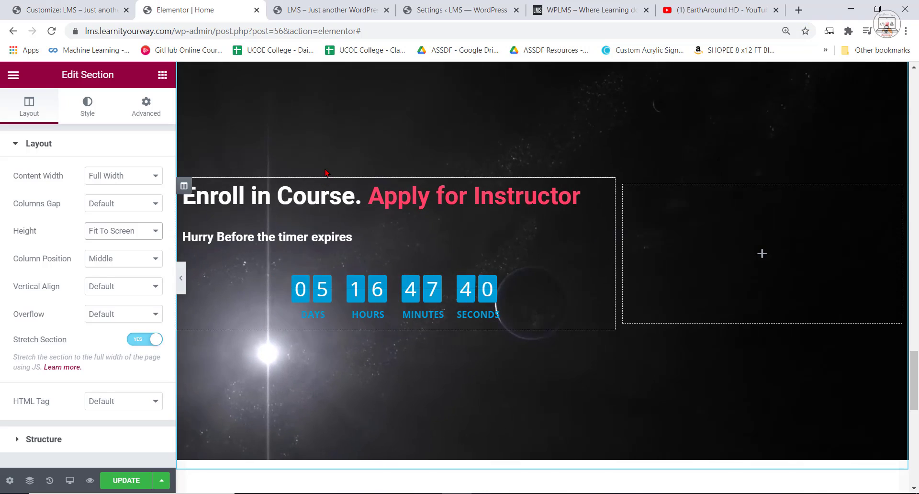
left_click(297, 10)
left_click(604, 5)
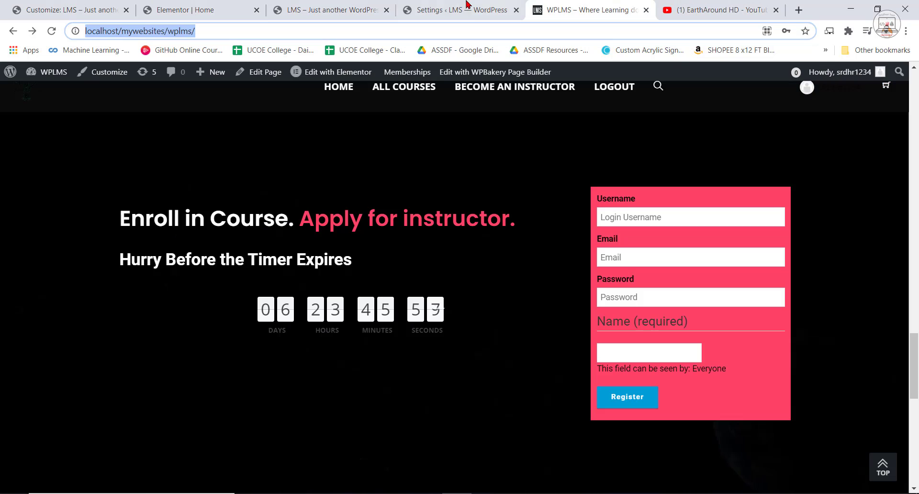
left_click(466, 7)
scroll(335, 287, "down", 1)
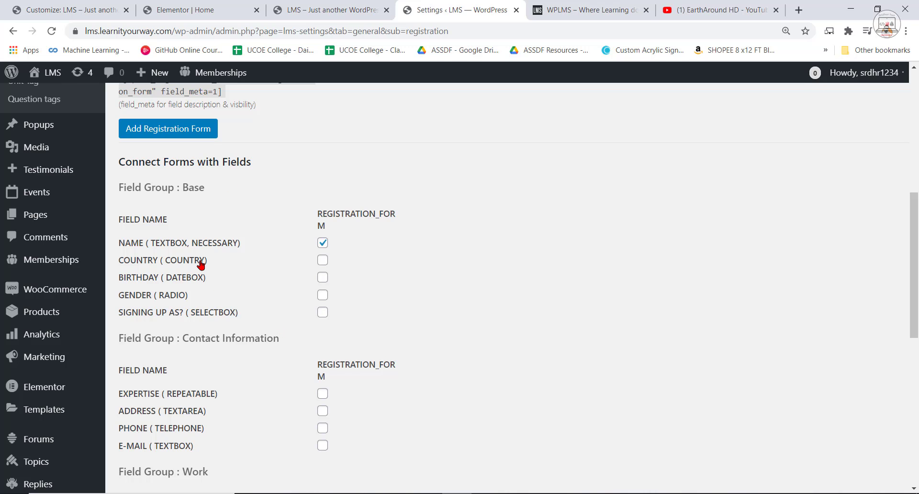
left_click(59, 4)
left_click(360, 6)
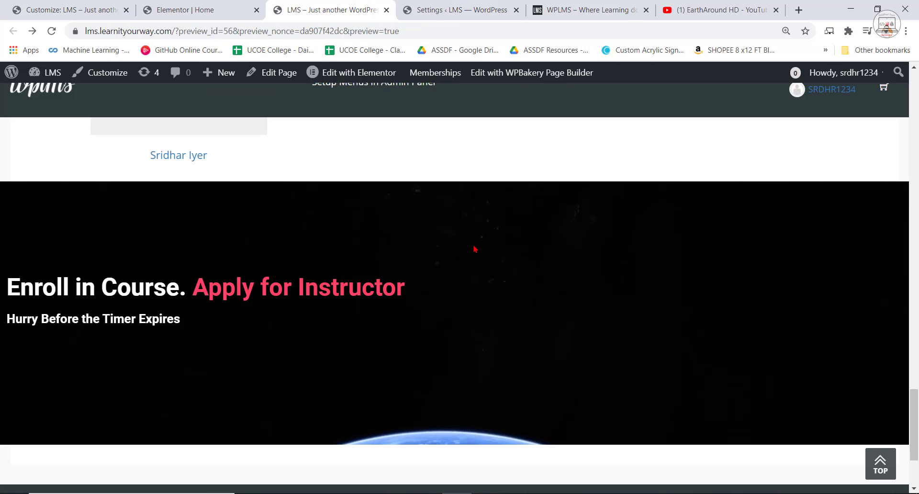
left_click(460, 9)
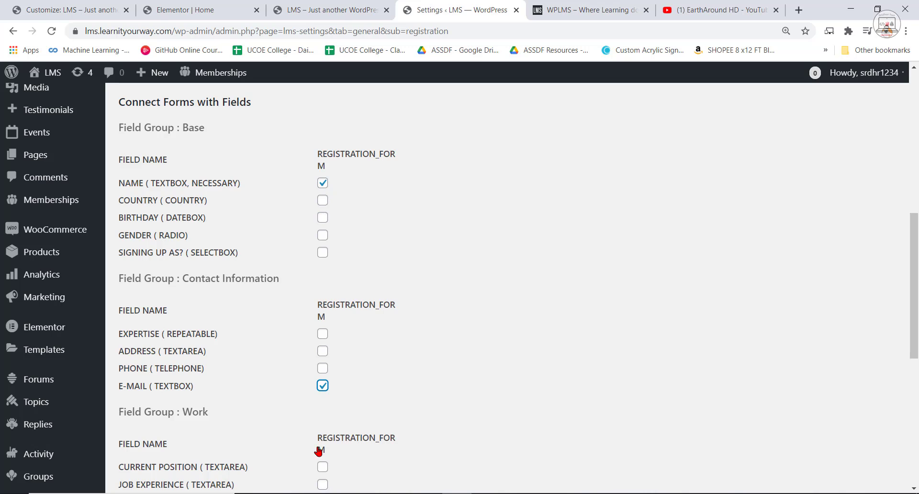
scroll(319, 451, "down", 3)
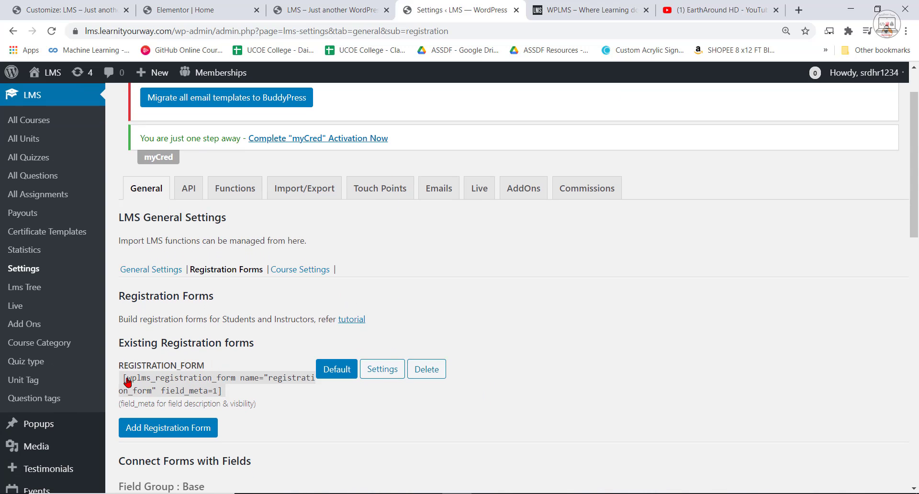
Copy the registration form's shortcode and return to the Home page in Elementor.
left_click(127, 381)
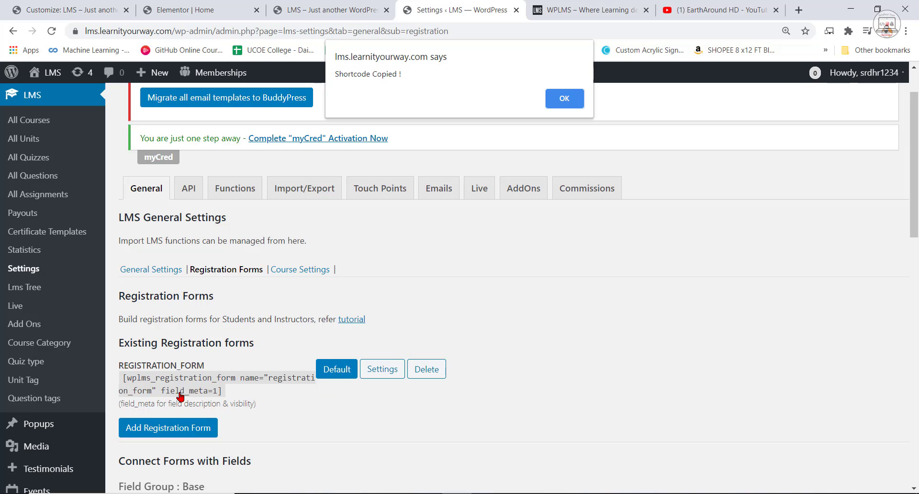
left_click(575, 101)
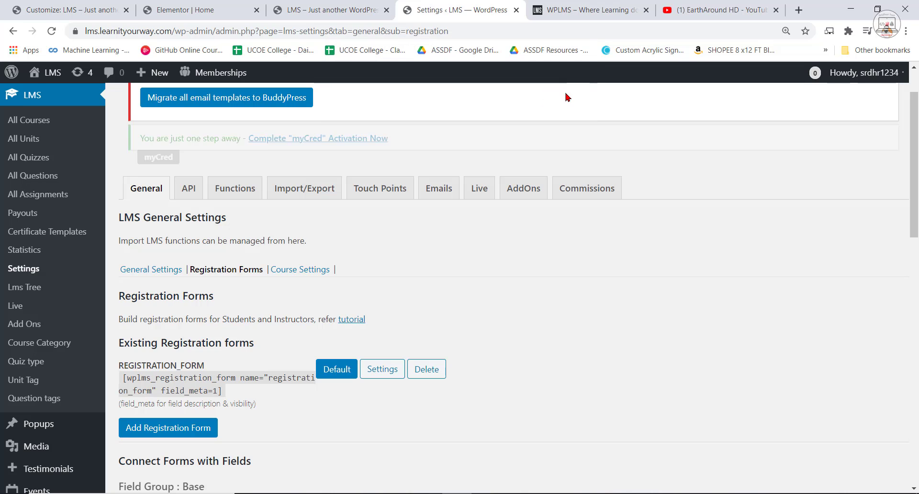
left_click(148, 4)
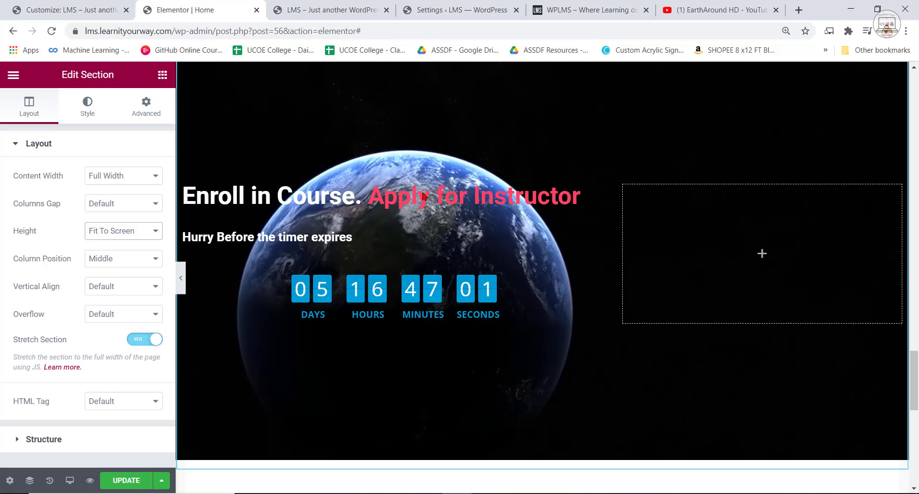
Add a Text Editor widget to the empty column of the enrollment section.
left_click(162, 76)
left_click_drag(126, 253, 136, 259)
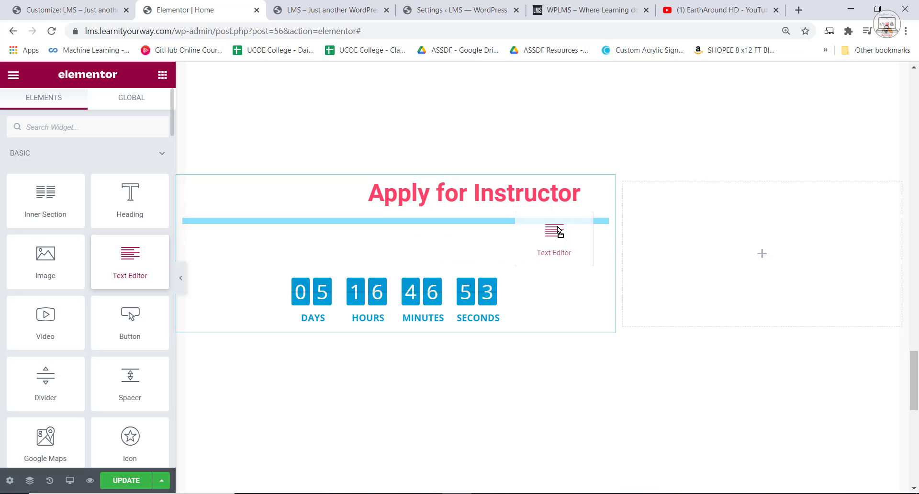
left_click_drag(750, 257, 750, 256)
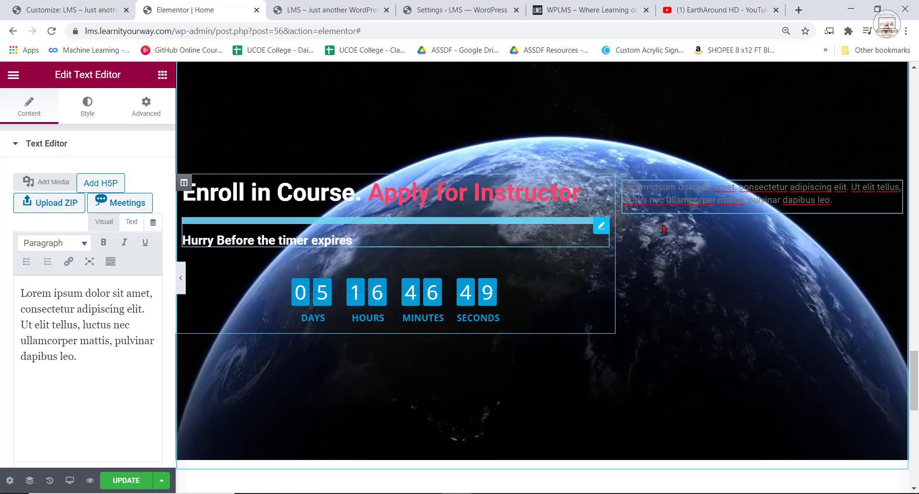
Replace the Text Editor's placeholder text with [wplms_registration_form name="registration_form" field_meta=1] and update the page.
key("ctrl+a")
left_click(62, 326)
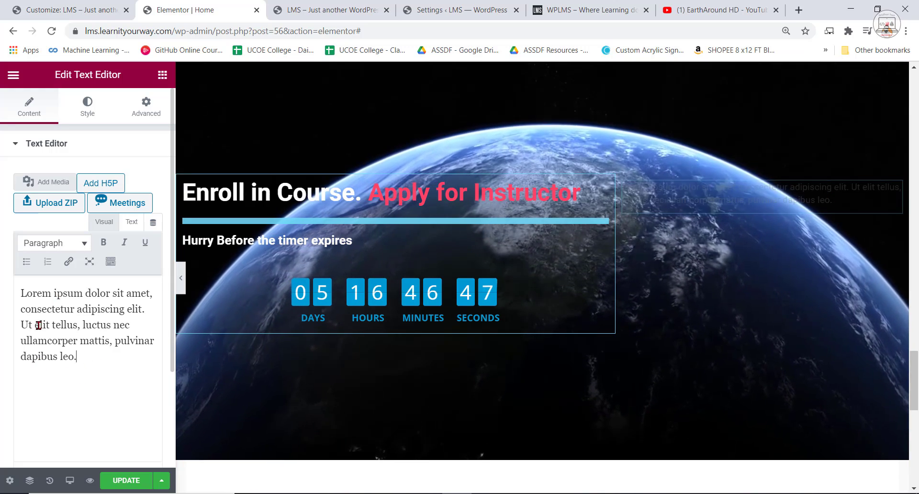
key("ctrl+a")
right_click(40, 317)
left_click(85, 167)
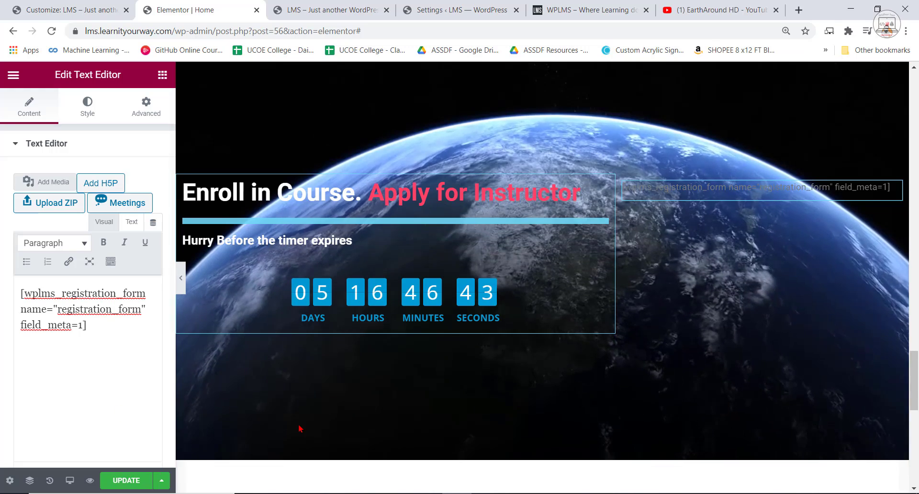
left_click(110, 480)
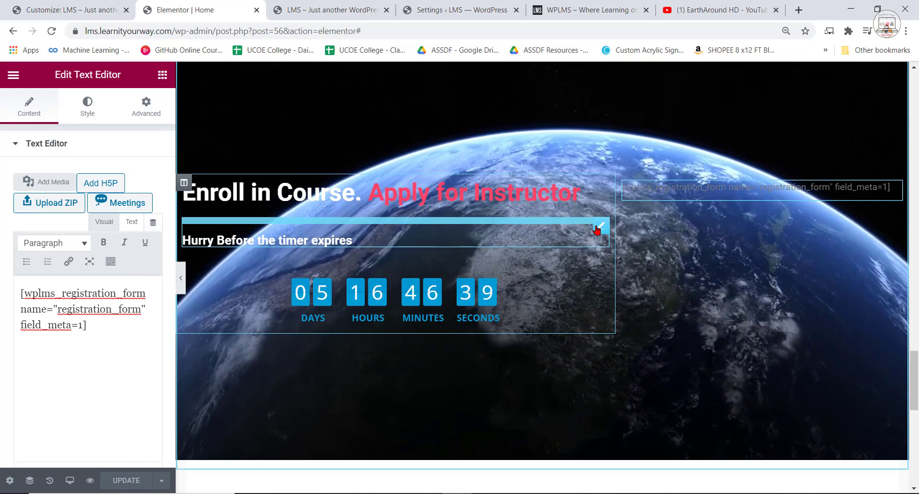
Examine the rendered registration form's fields beside the countdown in the Elementor canvas and in the page preview.
left_click(594, 229)
scroll(723, 251, "down", 3)
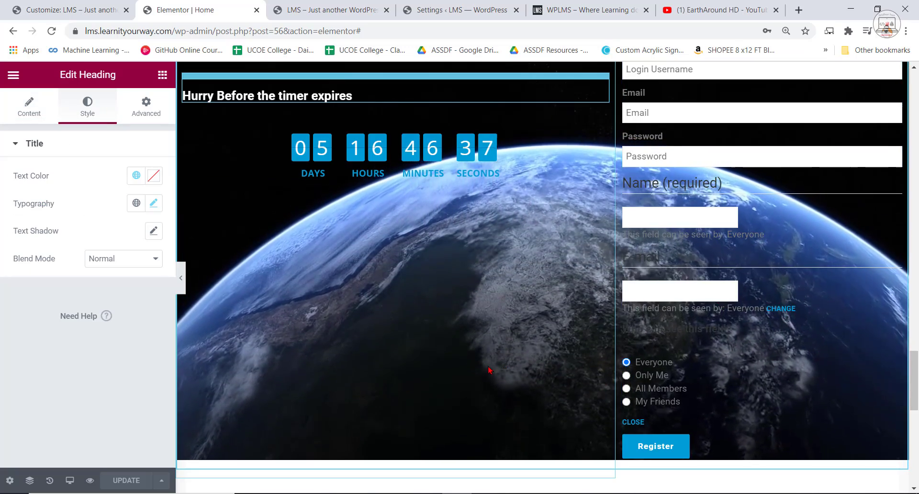
scroll(777, 394, "up", 1)
scroll(778, 394, "up", 2)
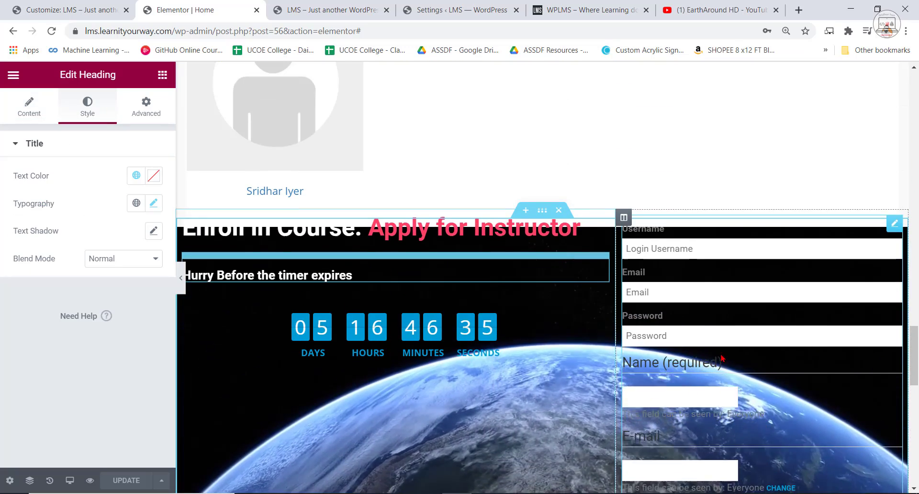
scroll(705, 385, "down", 2)
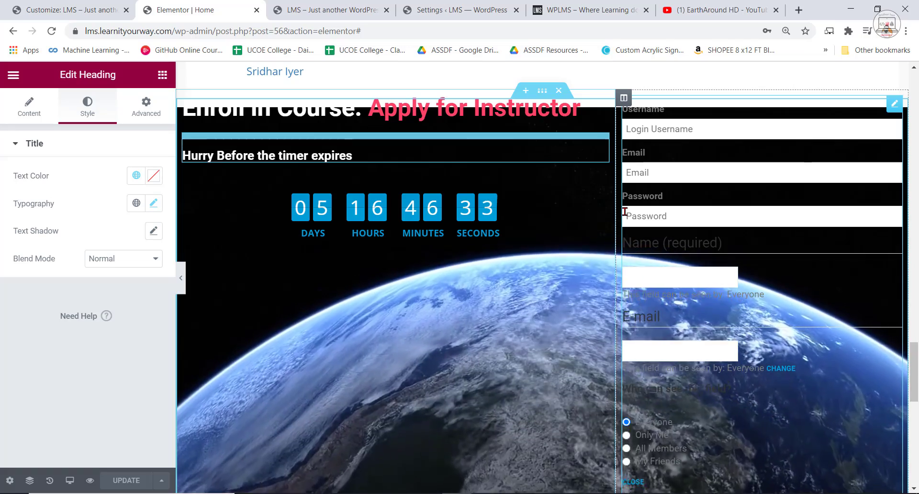
scroll(687, 411, "down", 1)
scroll(687, 412, "down", 1)
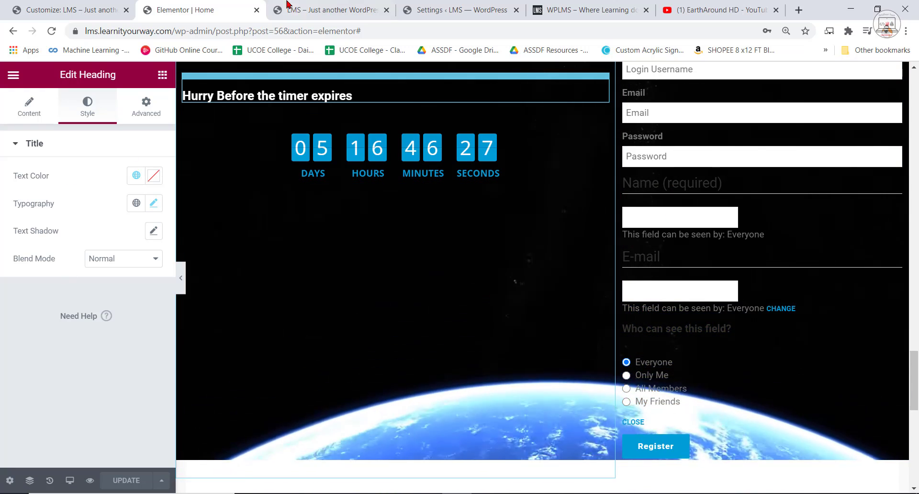
left_click(324, 6)
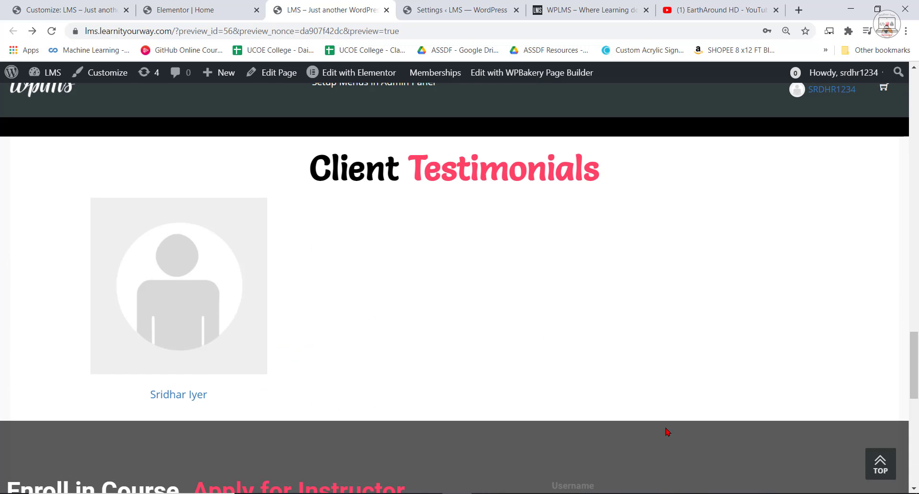
scroll(688, 381, "down", 5)
scroll(690, 380, "up", 3)
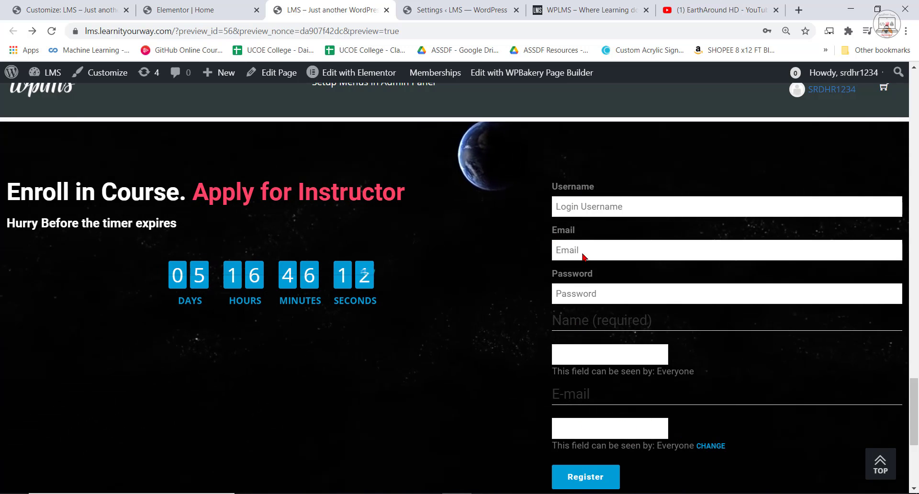
Disconnect the E-Mail (Textbox) field from the registration form in the LMS settings and save the change.
left_click(197, 4)
left_click(58, 4)
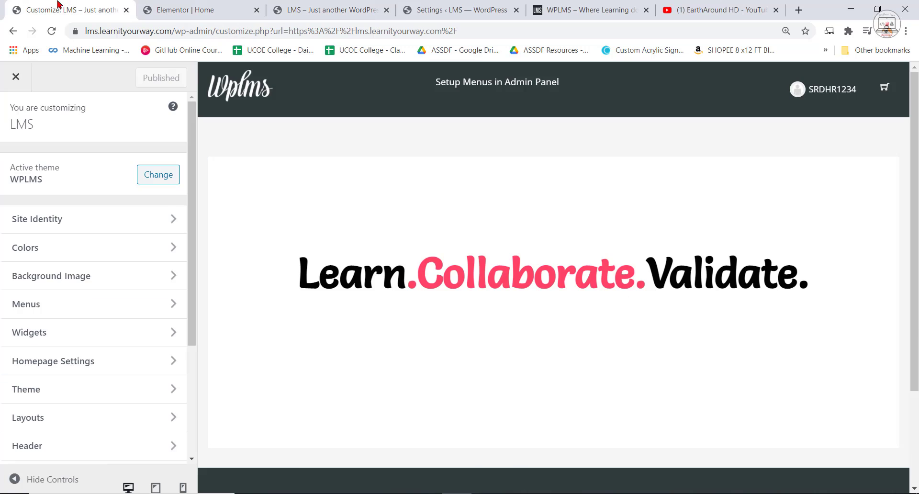
left_click(550, 6)
left_click(462, 10)
scroll(436, 403, "down", 4)
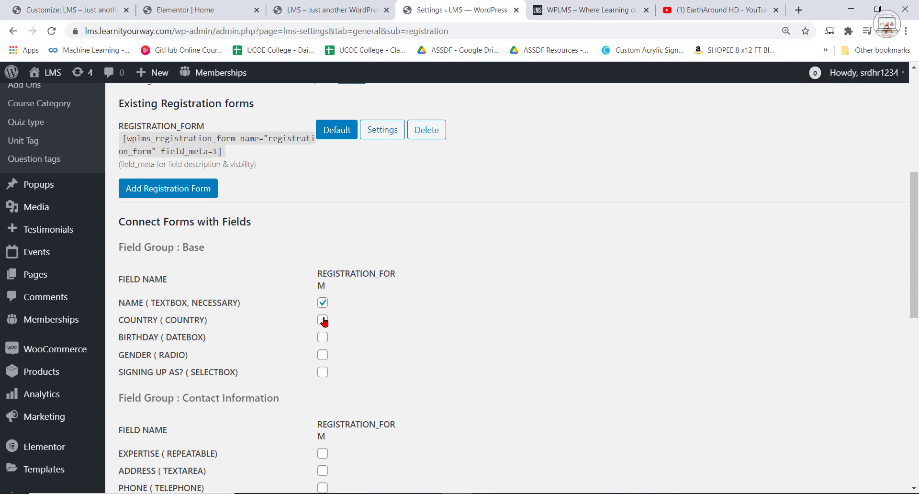
scroll(324, 321, "up", 1)
scroll(334, 357, "down", 5)
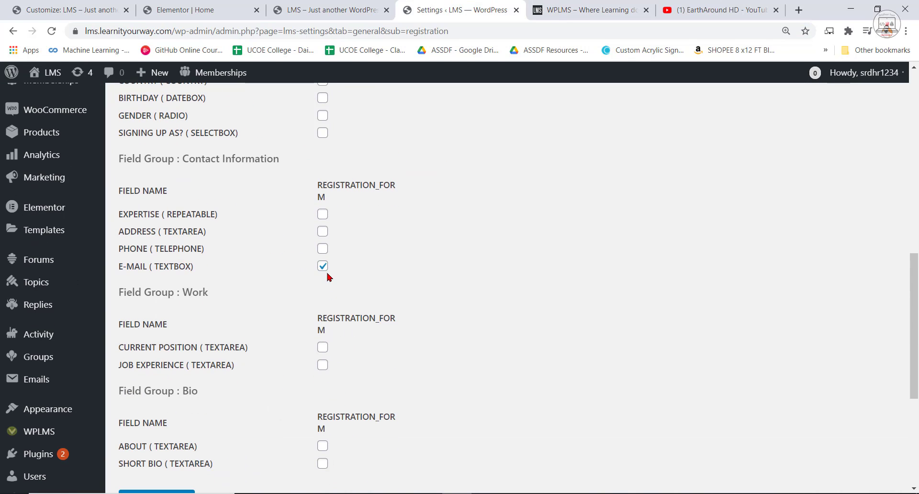
scroll(565, 304, "down", 2)
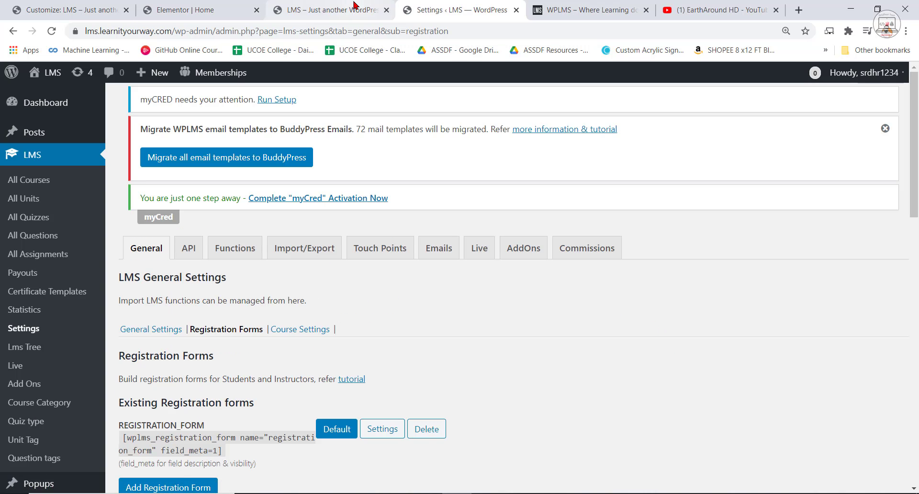
Set the enrollment section's content width to Boxed at 1047 and update the page.
left_click(297, 9)
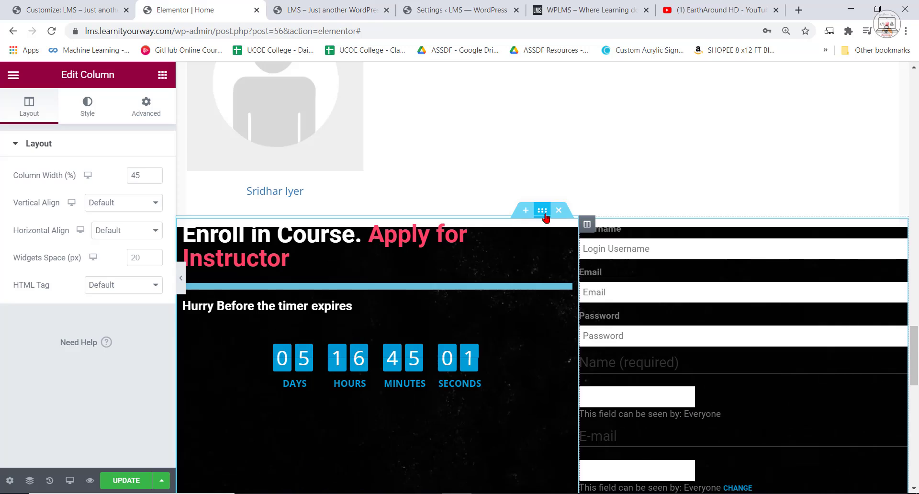
left_click(544, 214)
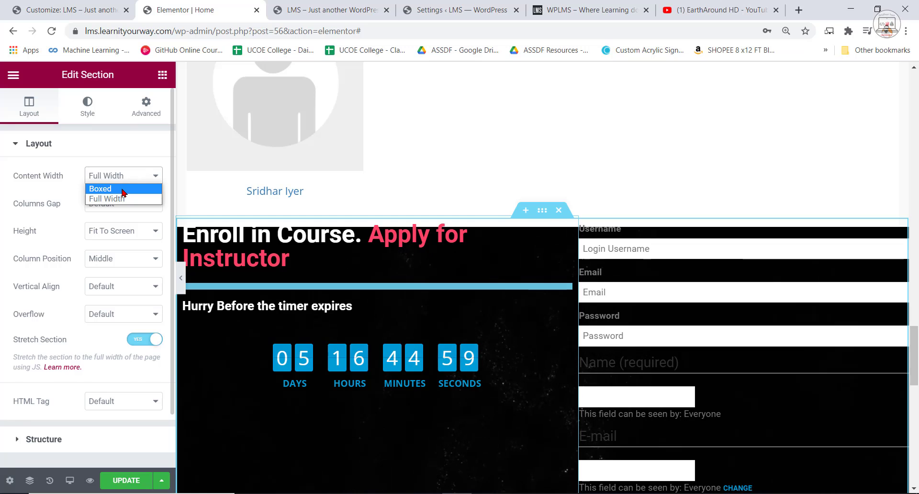
left_click(124, 189)
left_click_drag(16, 204, 66, 207)
key("ctrl+s")
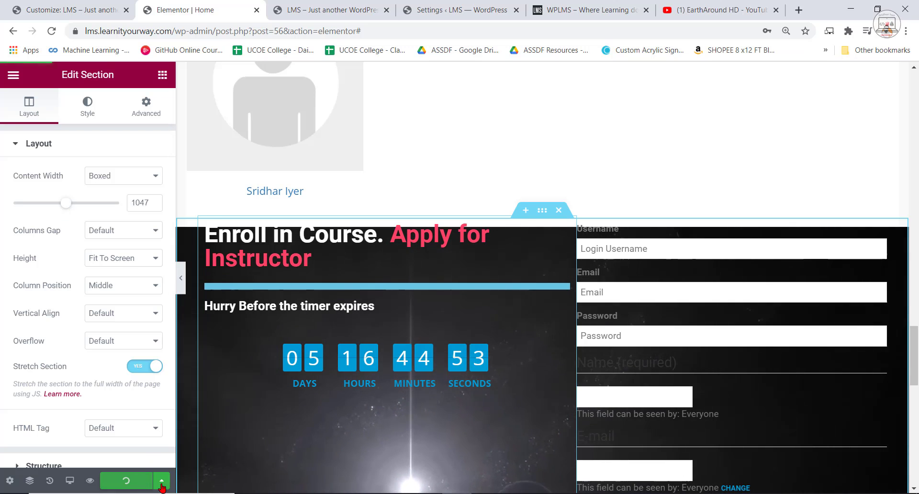
Compare the boxed enrollment section in the page preview with its rendering in the Elementor canvas.
scroll(546, 308, "down", 3)
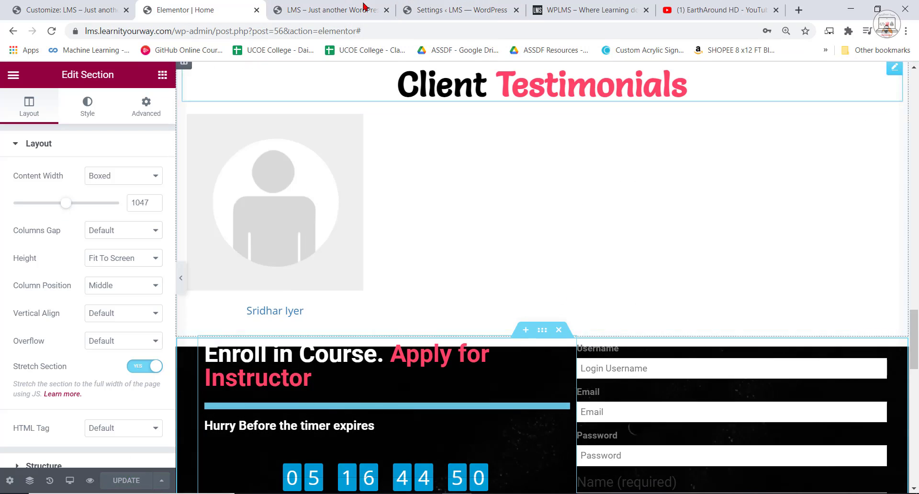
left_click(335, 10)
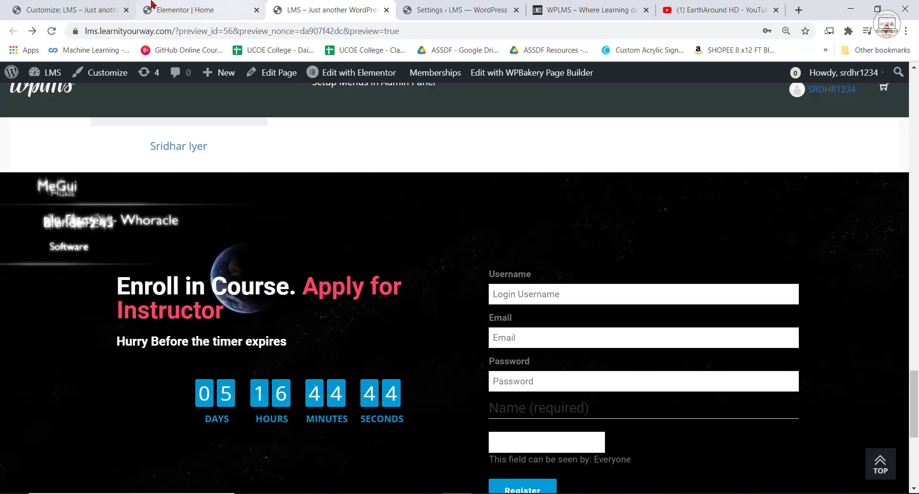
left_click(192, 10)
scroll(617, 286, "down", 2)
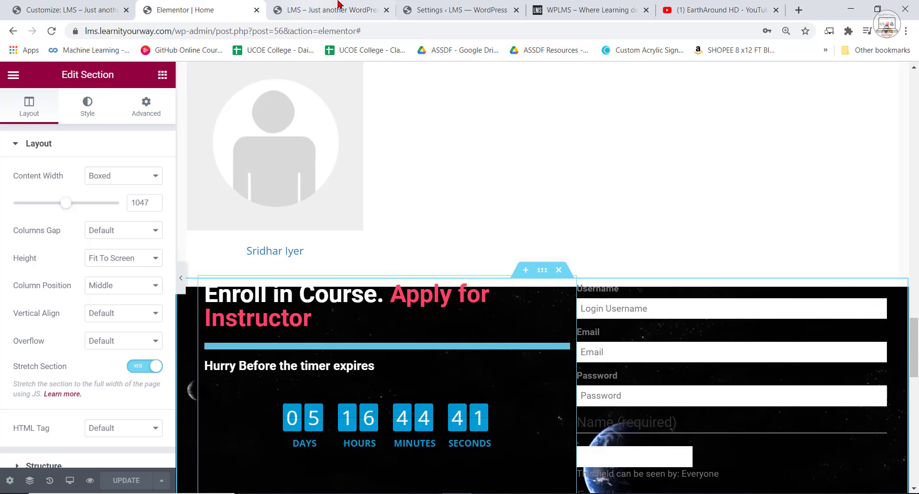
left_click(314, 6)
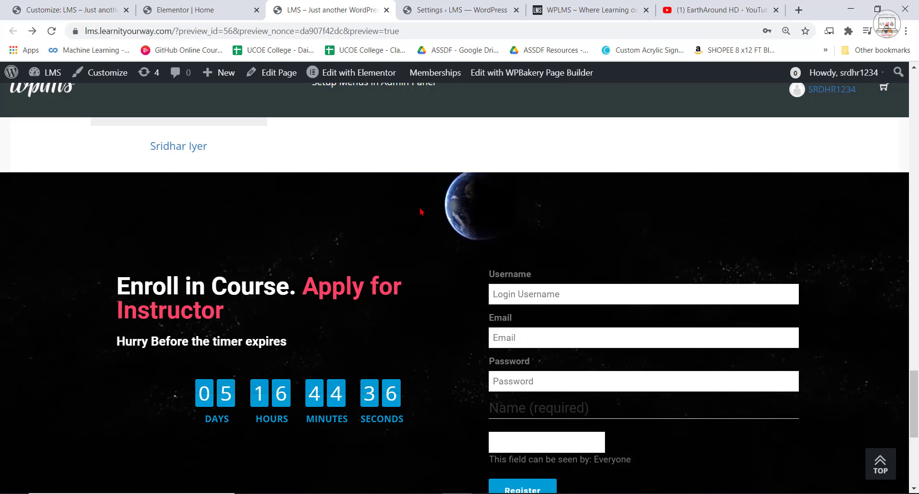
left_click(187, 11)
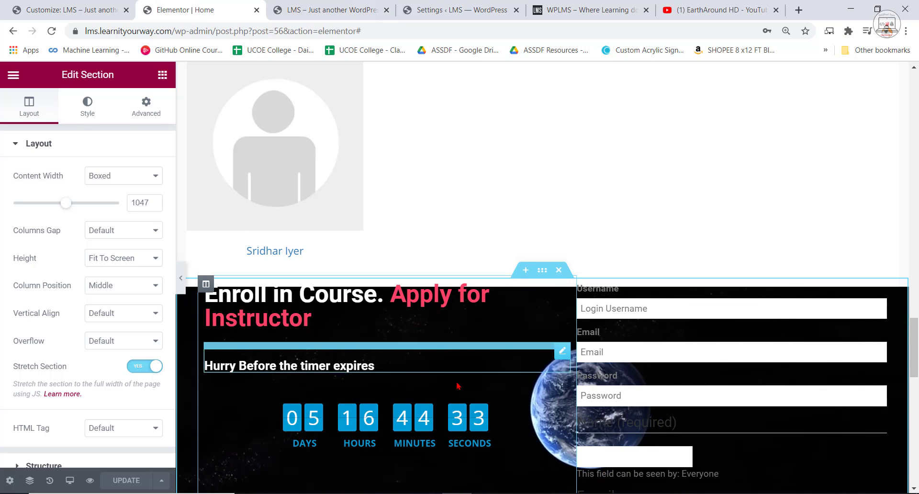
Reload the Elementor editor and return to the enrollment section with the countdown and registration form.
left_click(51, 31)
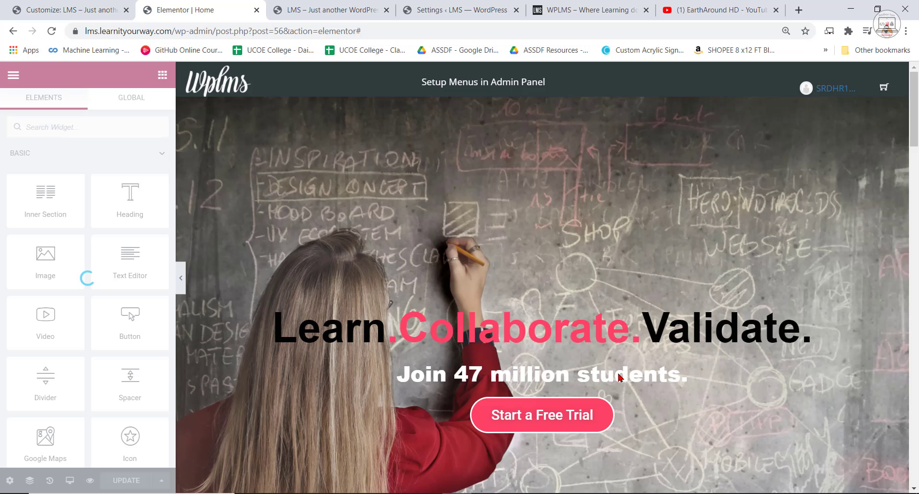
scroll(618, 378, "down", 15)
scroll(618, 386, "down", 8)
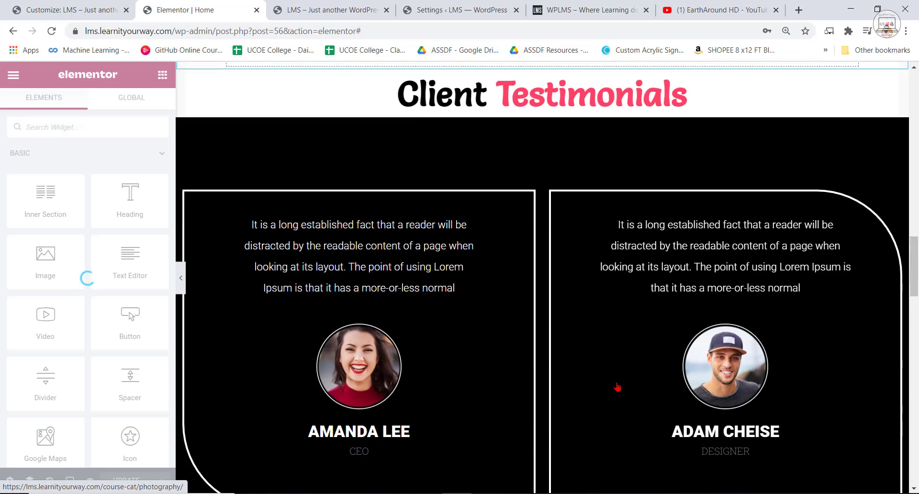
scroll(579, 356, "down", 5)
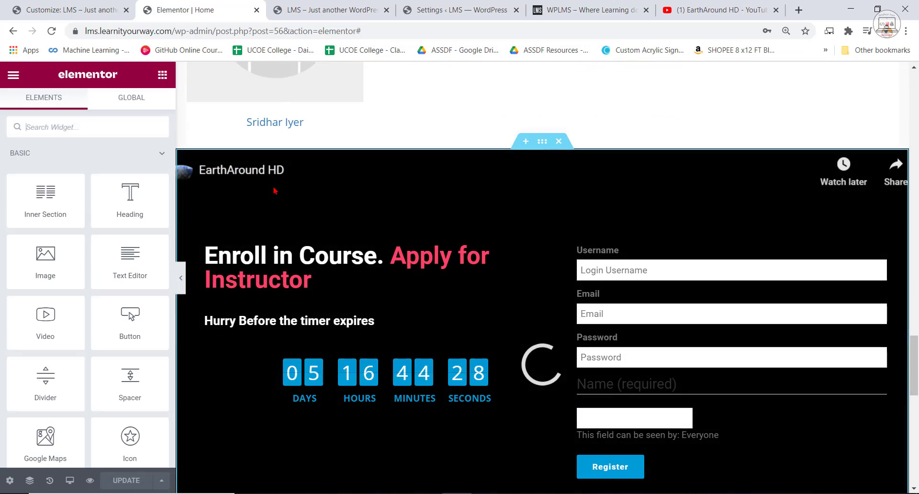
Set the start time of the enrollment section's background video to 30 seconds.
left_click(263, 261)
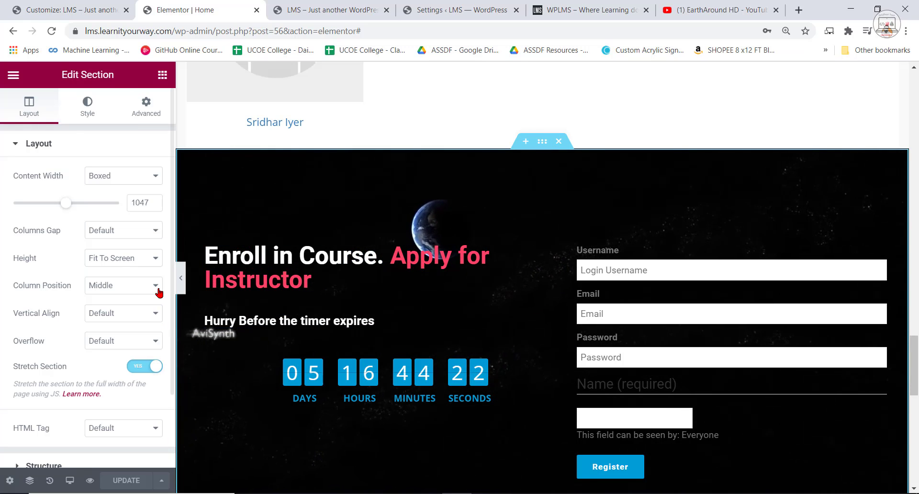
left_click(87, 108)
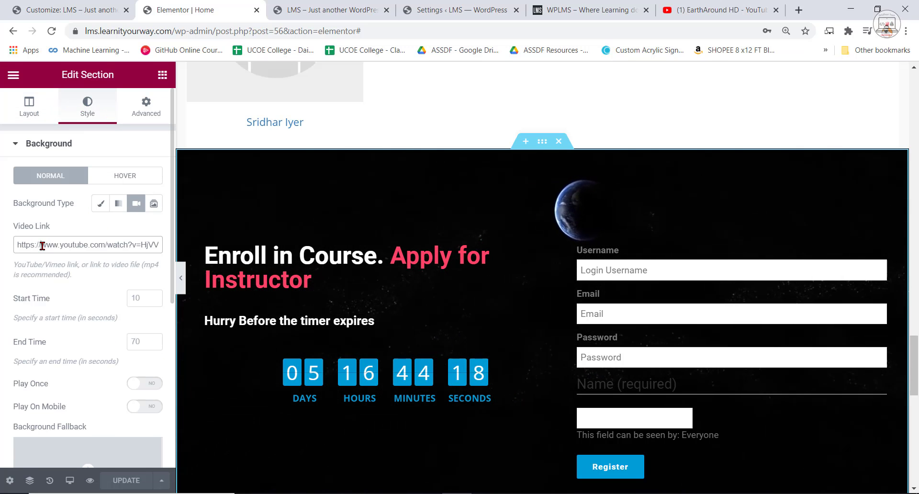
left_click(153, 300)
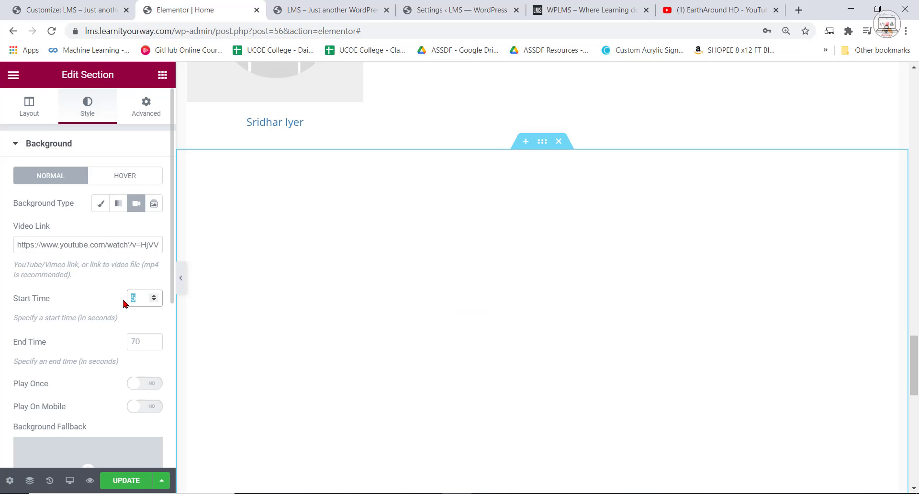
type("30")
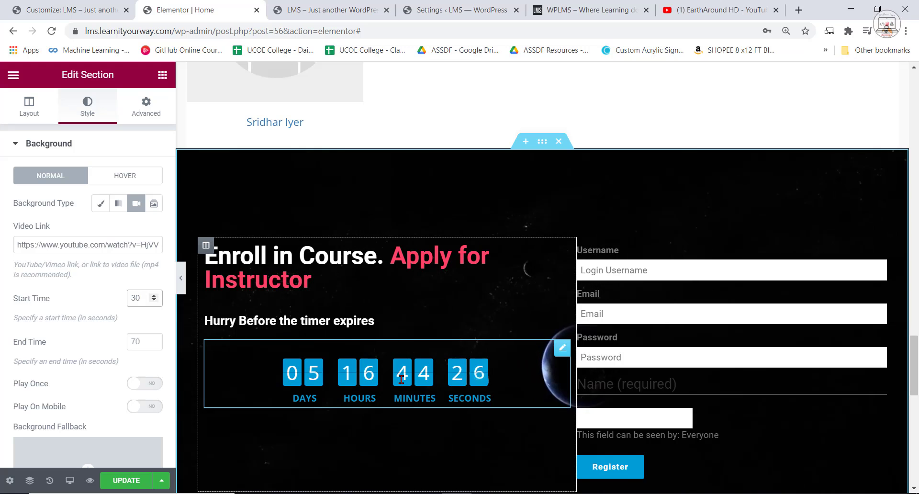
Set the width of the column holding the enrollment heading and countdown to 60% and update the page.
left_click(28, 105)
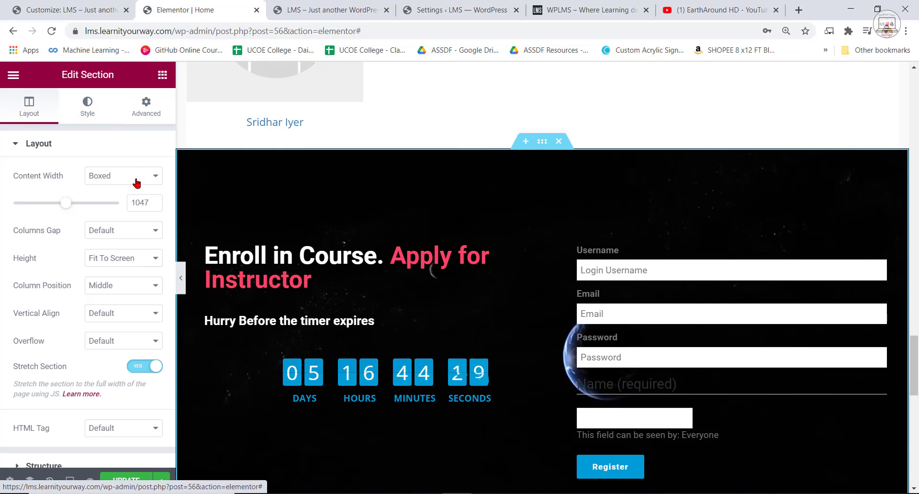
left_click(209, 245)
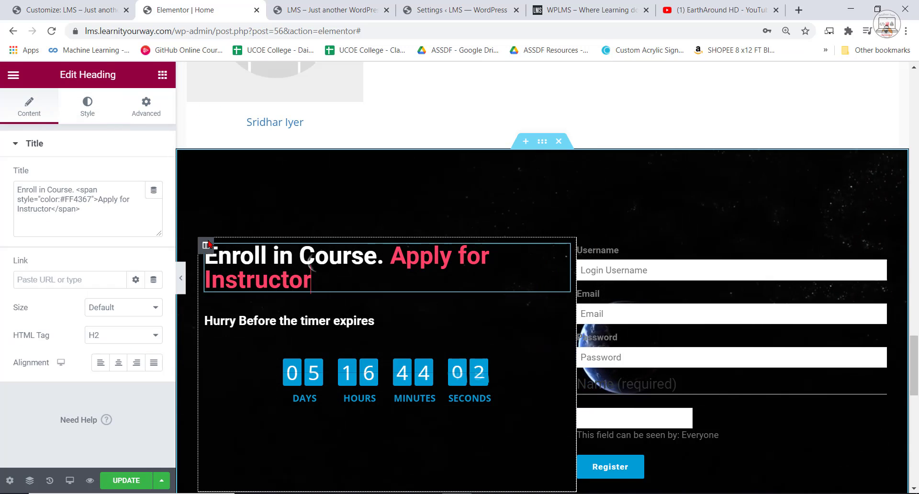
left_click(206, 246)
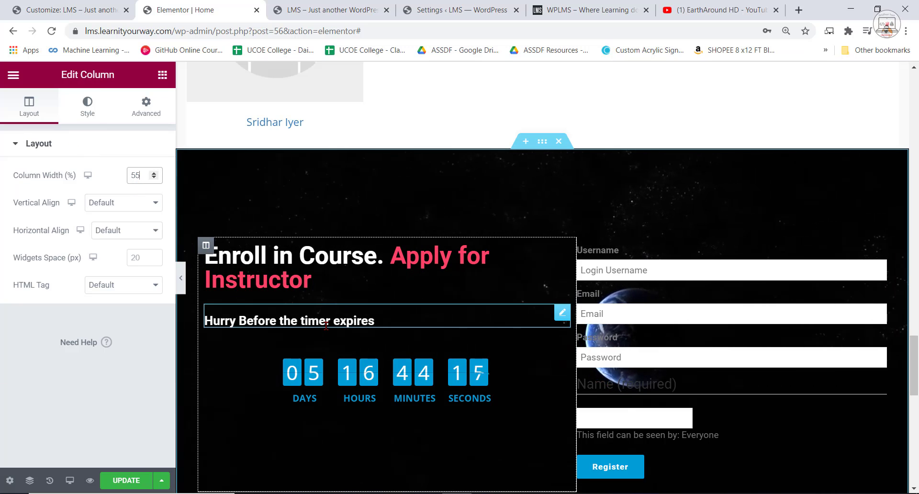
key("BackSpace")
key("BackSpace")
type("60")
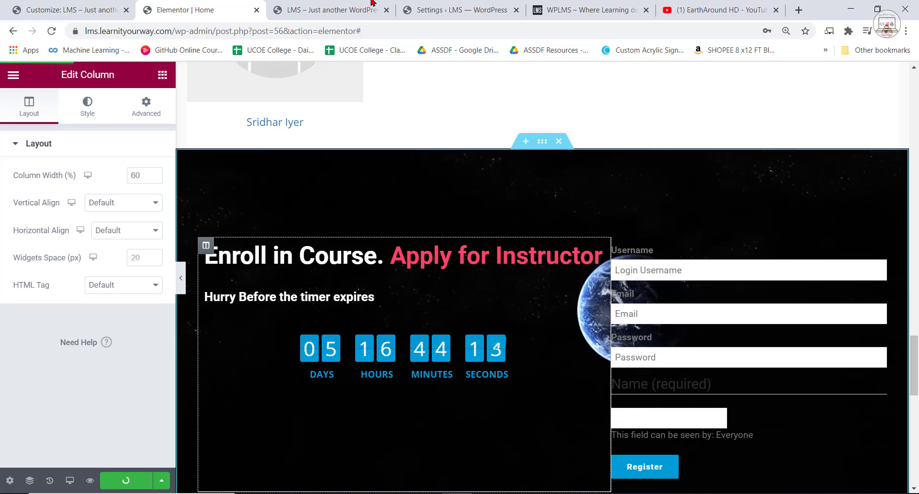
Reload the page preview and examine how the widened heading column sits beside the registration form.
left_click(329, 6)
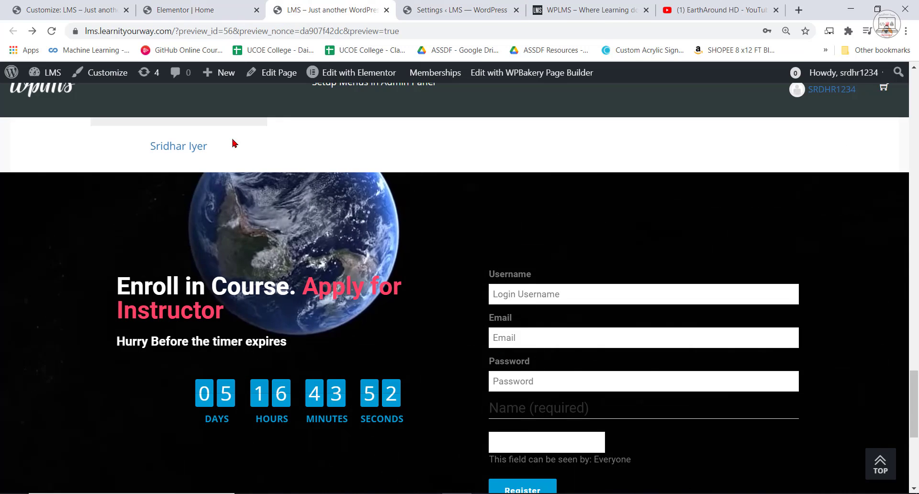
left_click(50, 32)
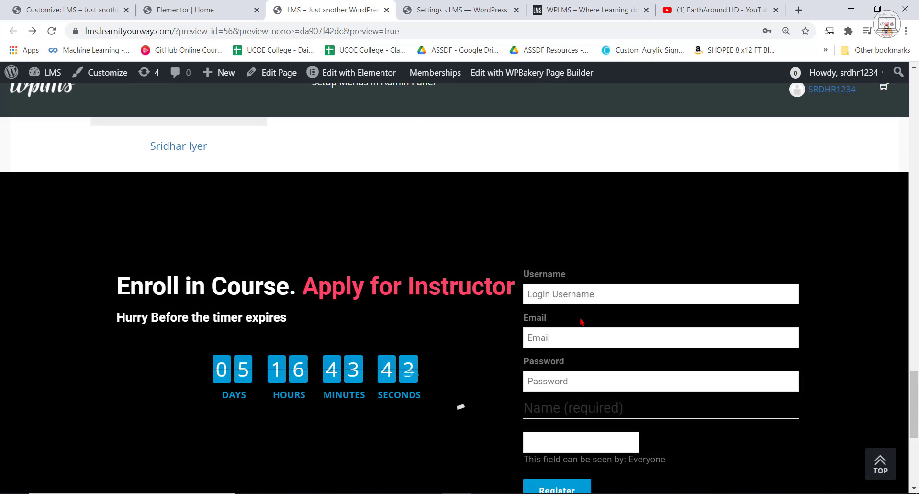
scroll(297, 305, "down", 2)
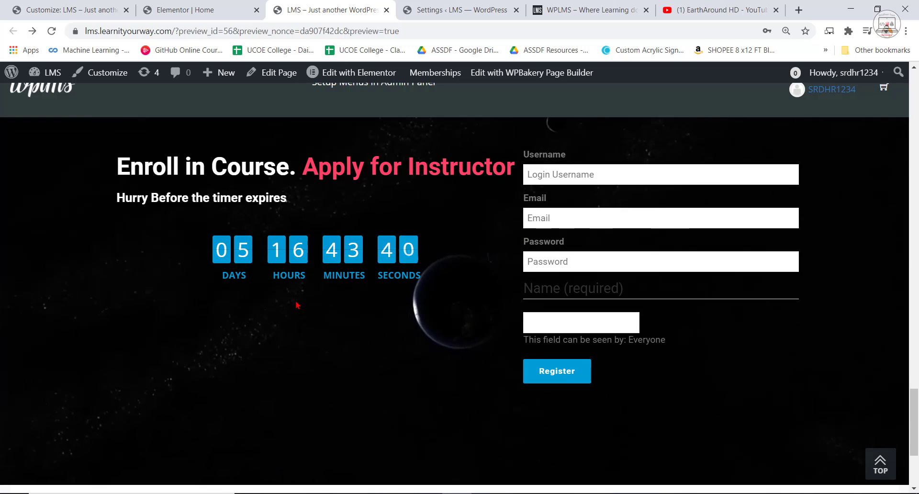
scroll(209, 284, "up", 1)
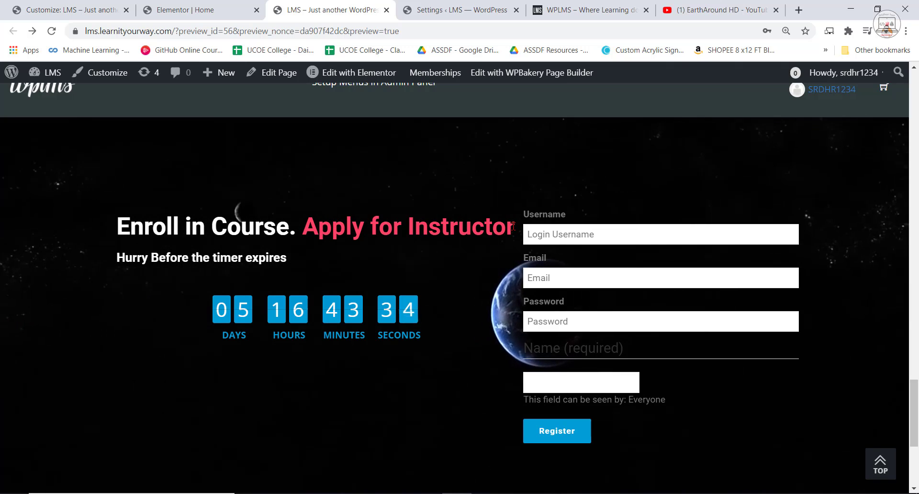
Unlink the padding values of the enrollment heading column and set its right padding to 0 px.
left_click(209, 4)
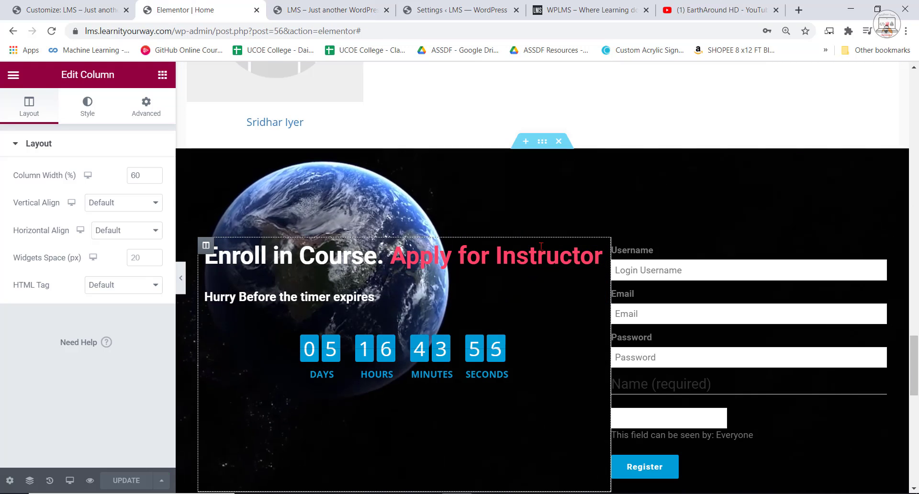
left_click(141, 107)
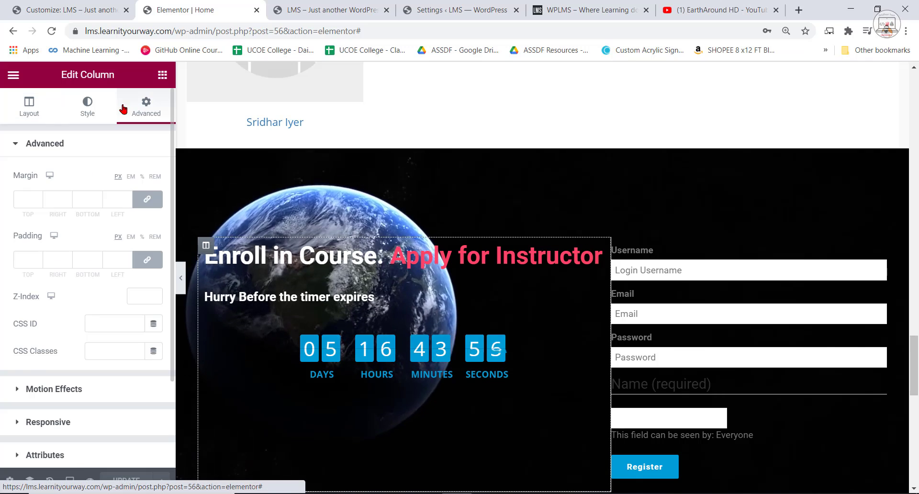
left_click(147, 260)
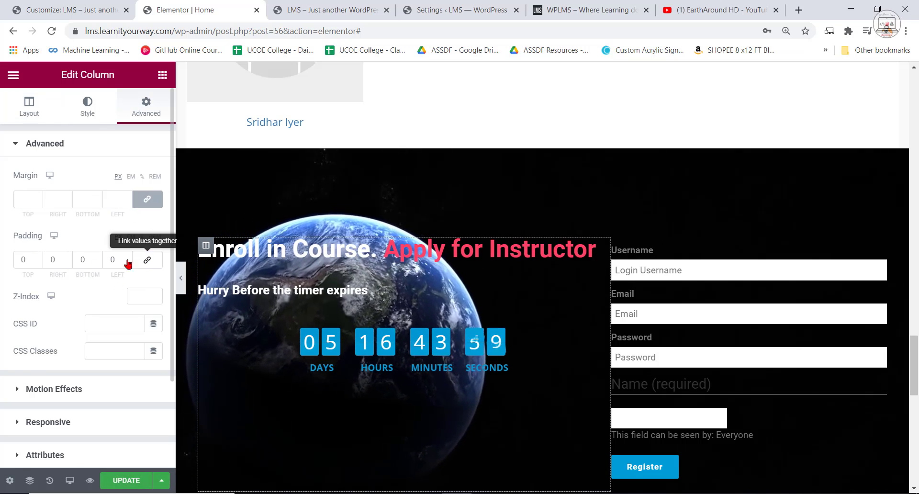
left_click(67, 262)
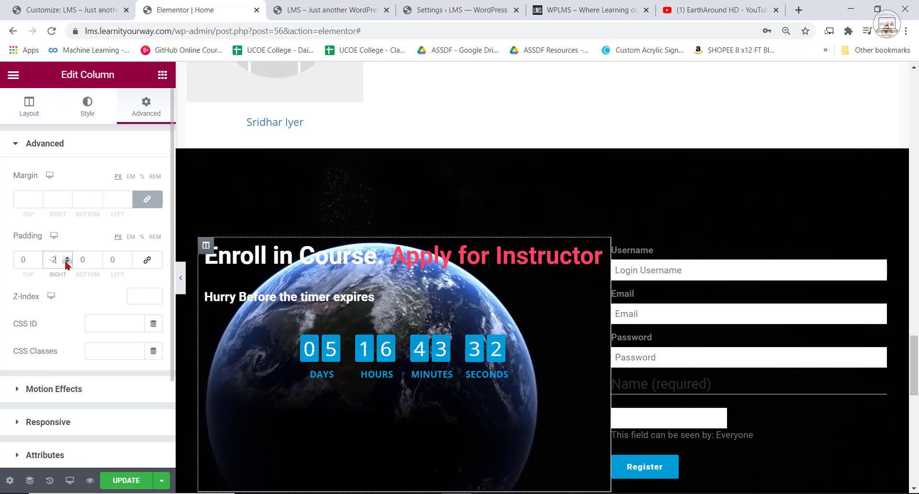
left_click(67, 257)
left_click(67, 257)
left_click(67, 257)
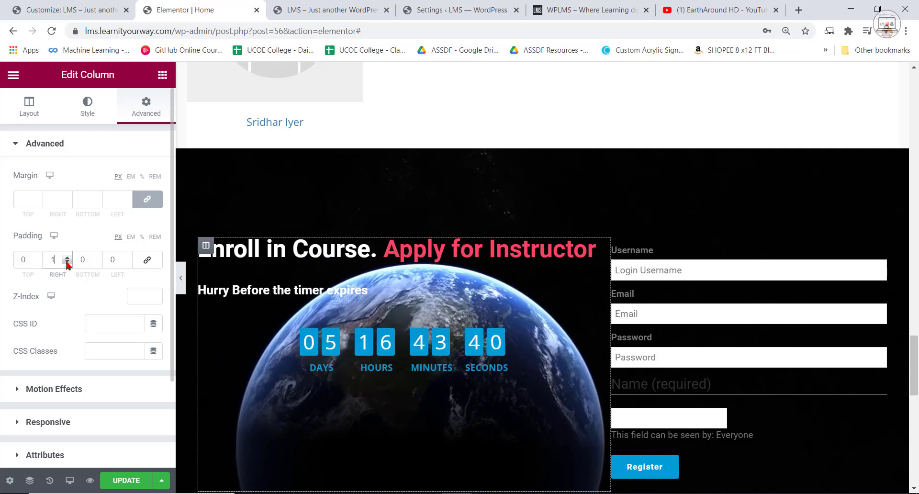
left_click(67, 263)
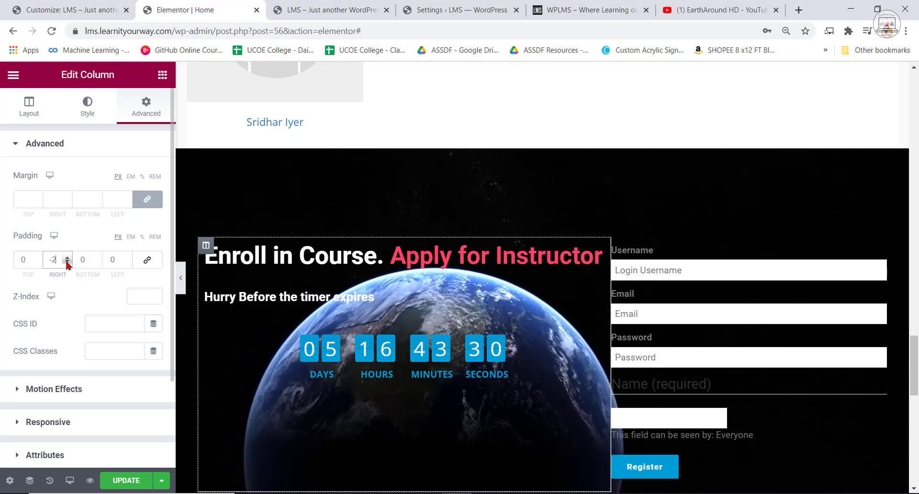
Try a linked margin of -17 px on all sides of the enrollment heading column.
left_click(68, 203)
left_click(68, 203)
left_click(68, 203)
left_click(68, 203)
left_click(68, 203)
left_click(67, 203)
left_click(67, 203)
left_click(68, 203)
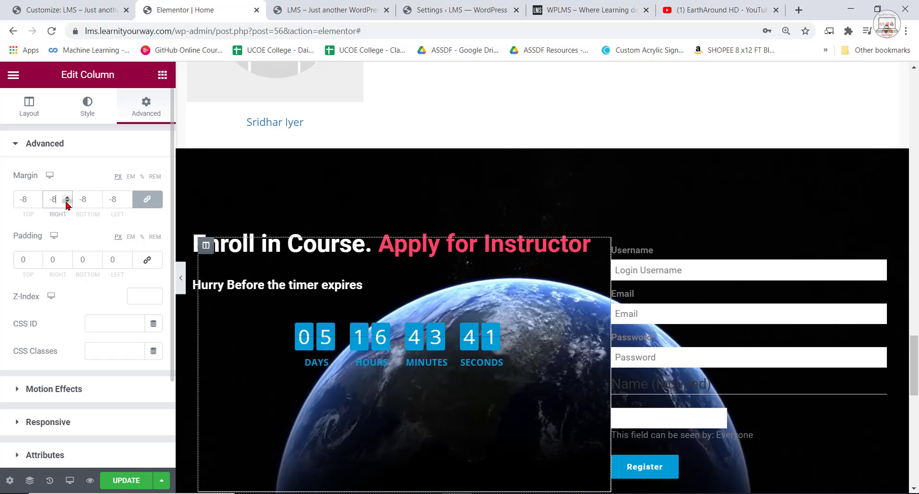
left_click(67, 203)
left_click(67, 203)
left_click(67, 203)
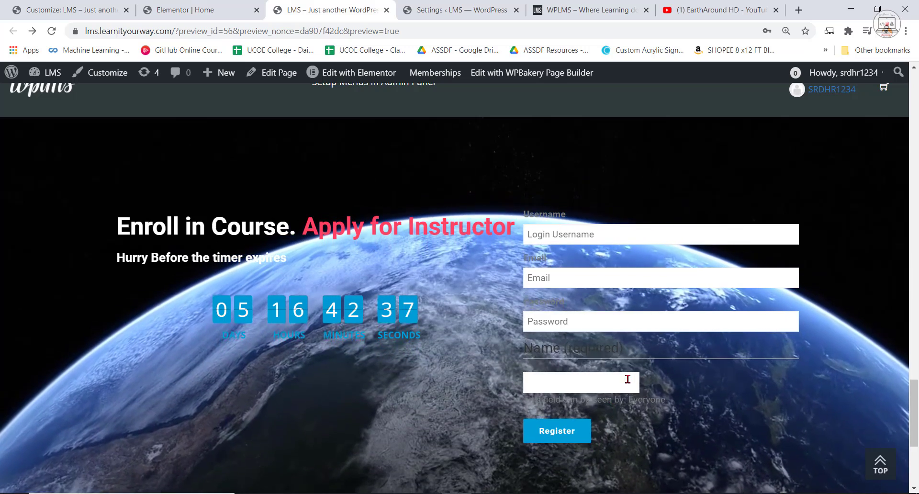
Examine the spacing and registration form fields of the enrollment section in the page preview and return to the Elementor editor.
scroll(668, 442, "up", 2)
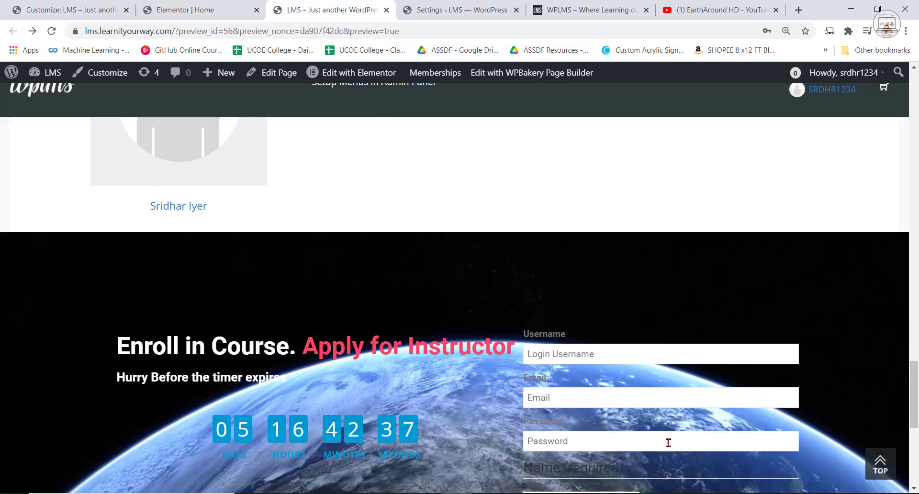
scroll(668, 442, "down", 3)
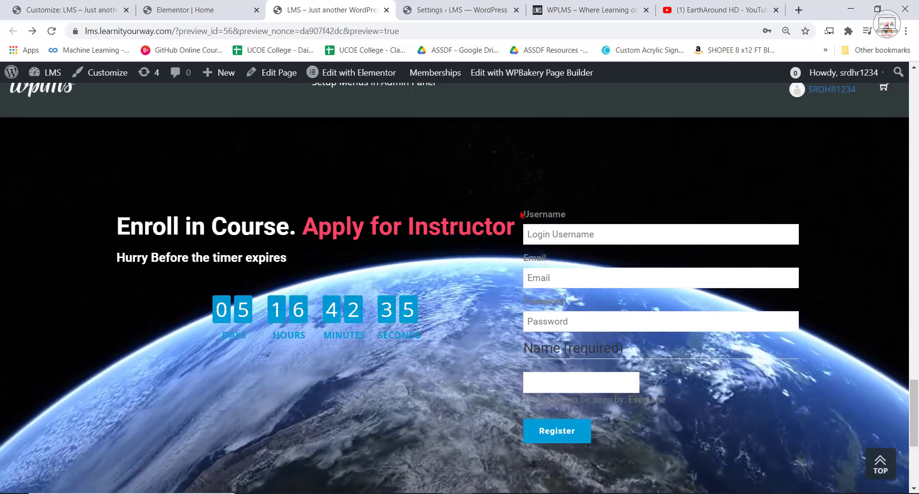
left_click_drag(521, 215, 653, 360)
left_click(702, 404)
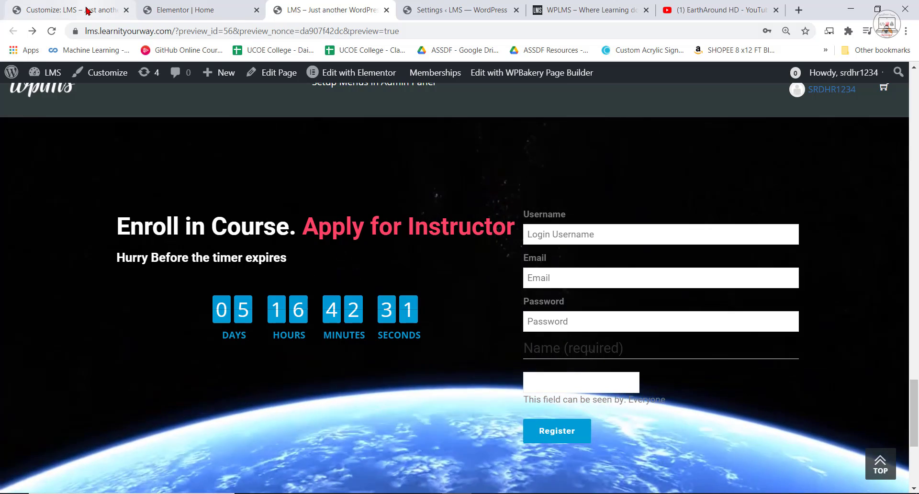
left_click(87, 10)
left_click(225, 4)
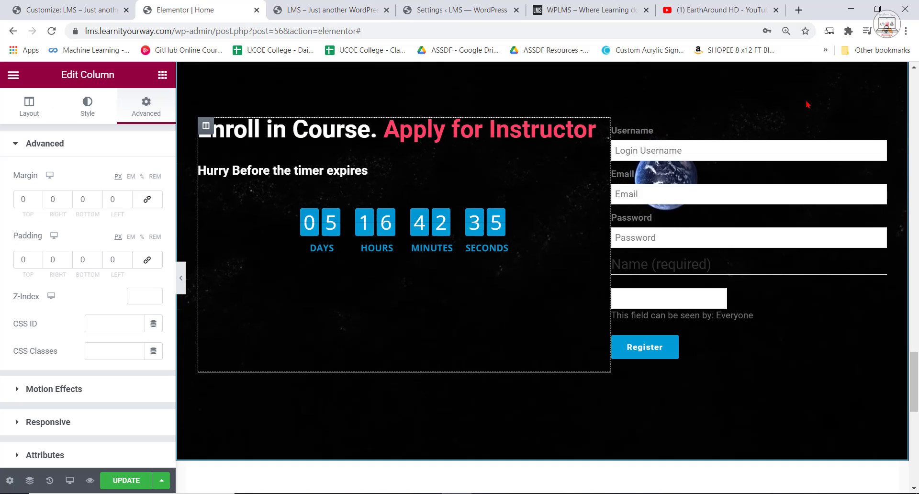
Select the registration form column and set its normal background type to Classic.
left_click(622, 128)
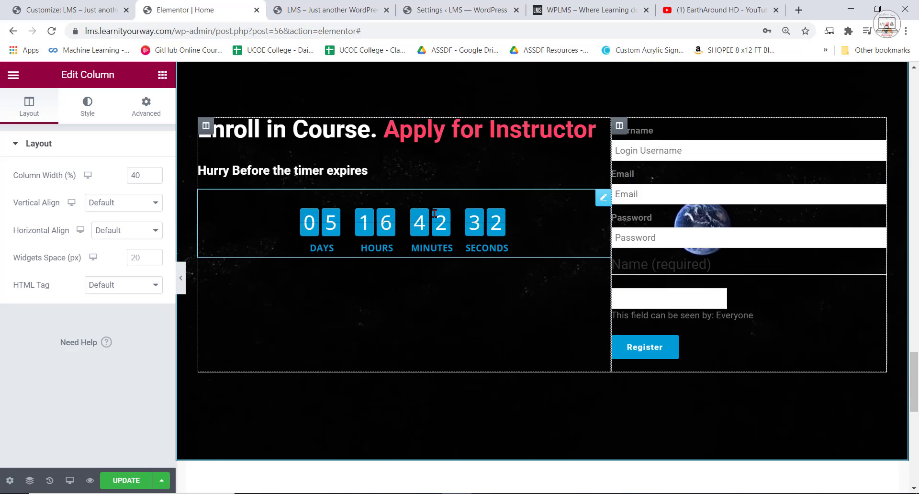
left_click(87, 108)
left_click(33, 245)
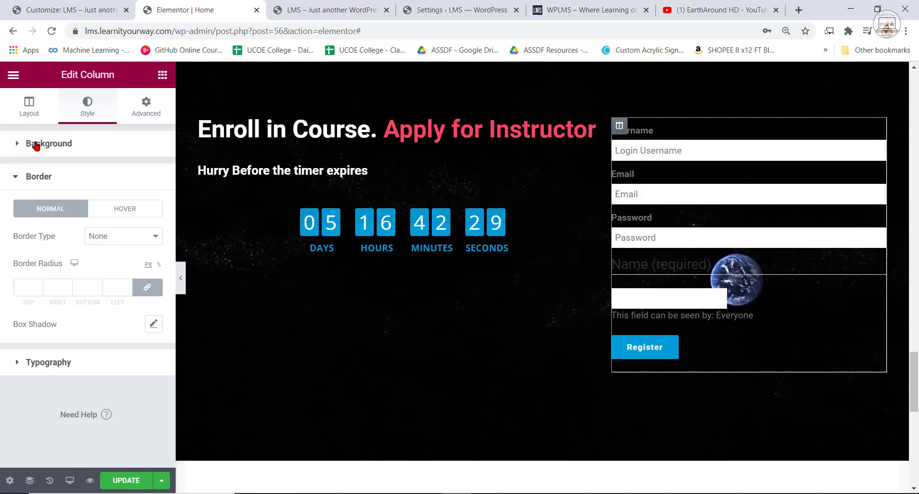
left_click(36, 144)
left_click(118, 203)
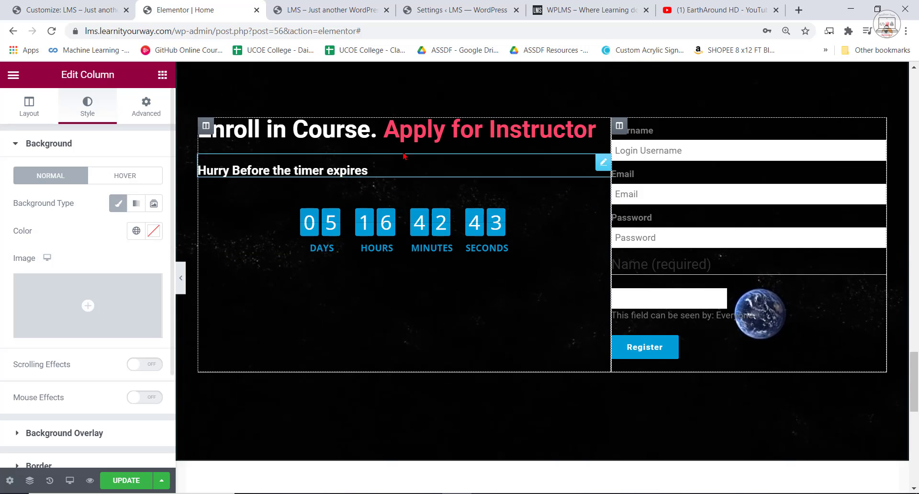
Copy the colour code #FF4367 from Notepad, apply it as the registration form column's background colour, and update the page.
left_click(573, 492)
right_click(245, 81)
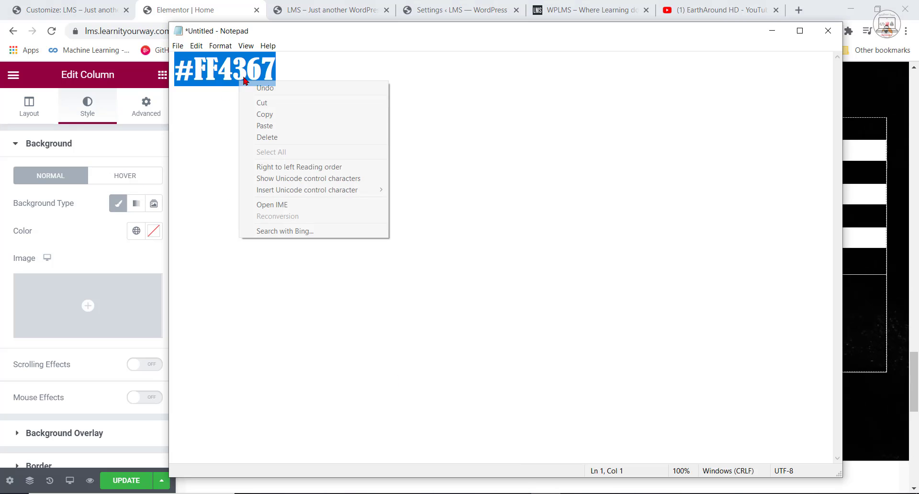
left_click(265, 113)
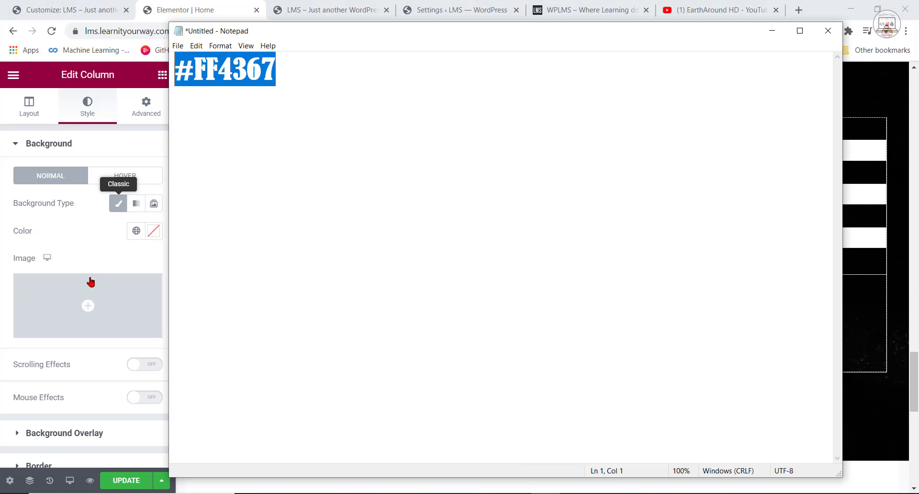
left_click(151, 233)
left_click_drag(90, 432, 122, 433)
right_click(126, 433)
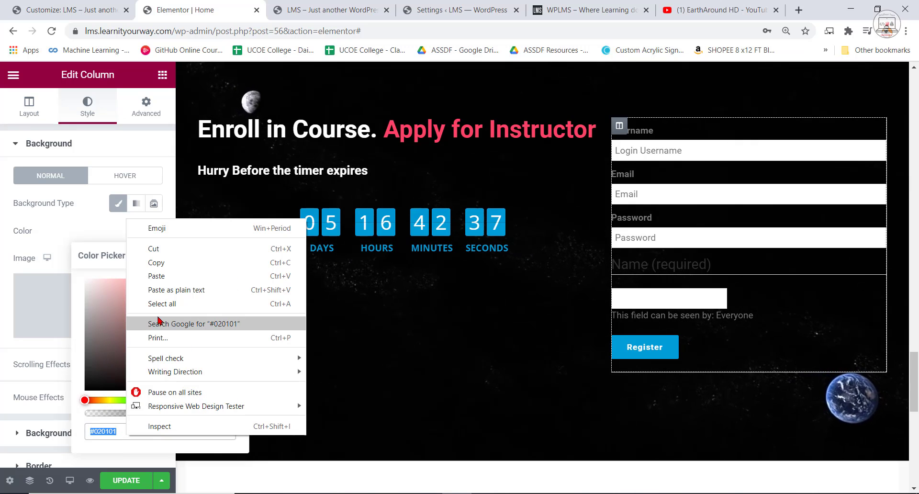
left_click(157, 276)
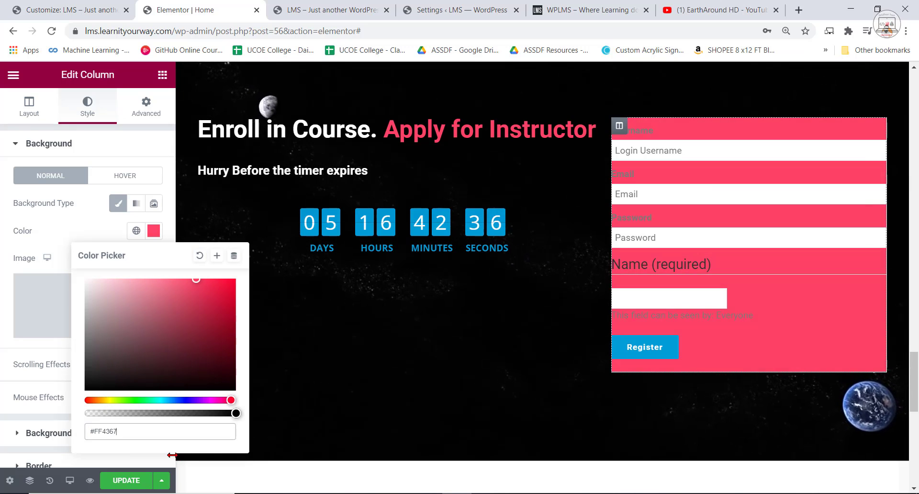
left_click(132, 480)
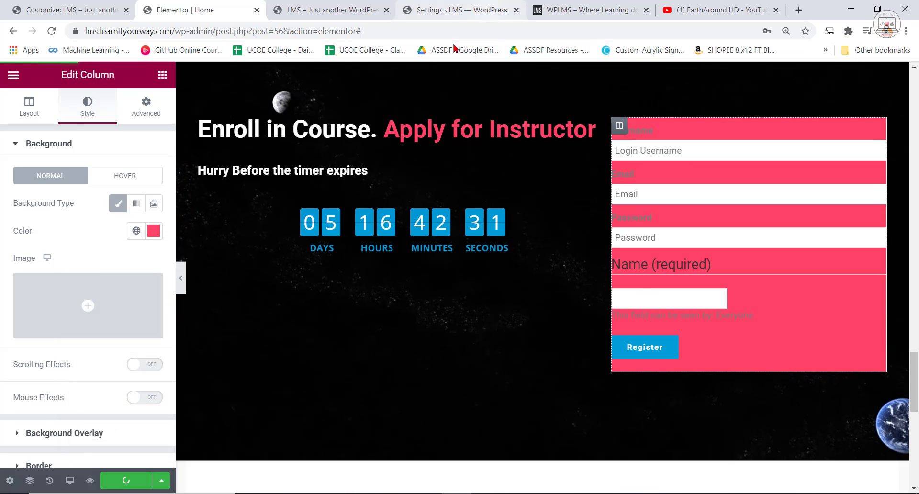
Check the registration form's styling on the WPLMS reference site and reload the LMS page preview for comparison.
left_click(589, 9)
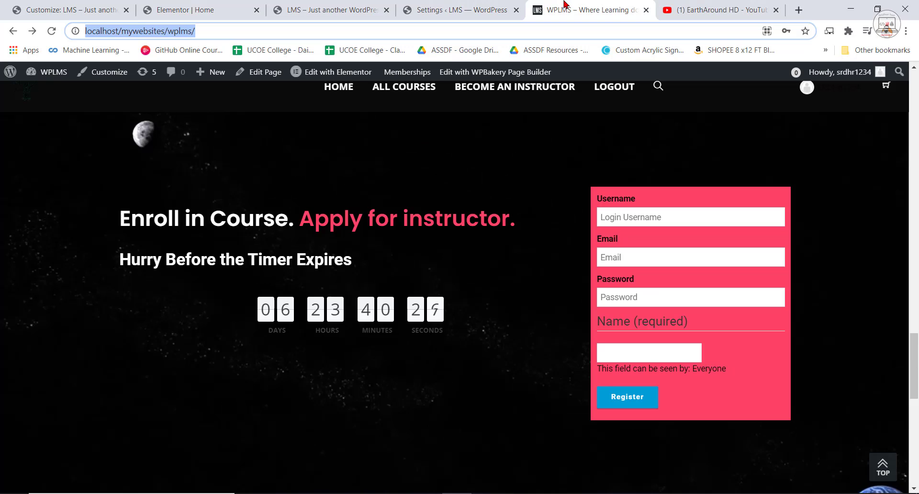
left_click(455, 5)
left_click(330, 10)
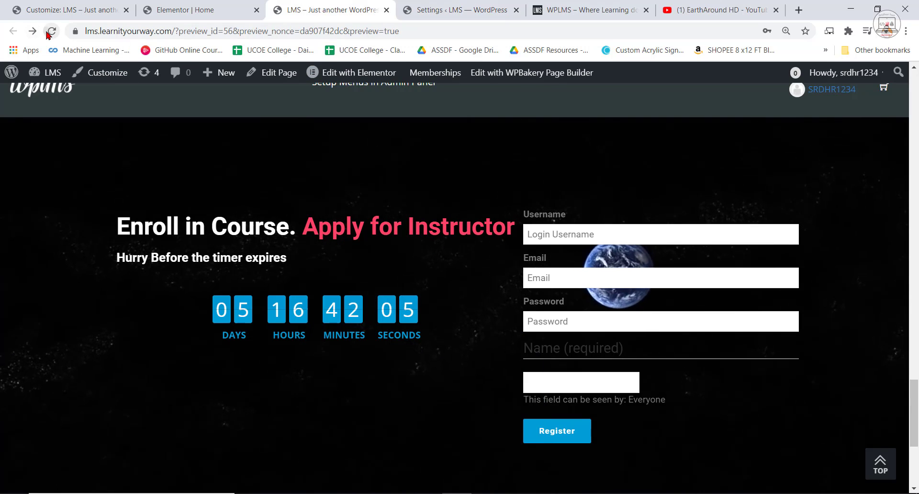
left_click(55, 35)
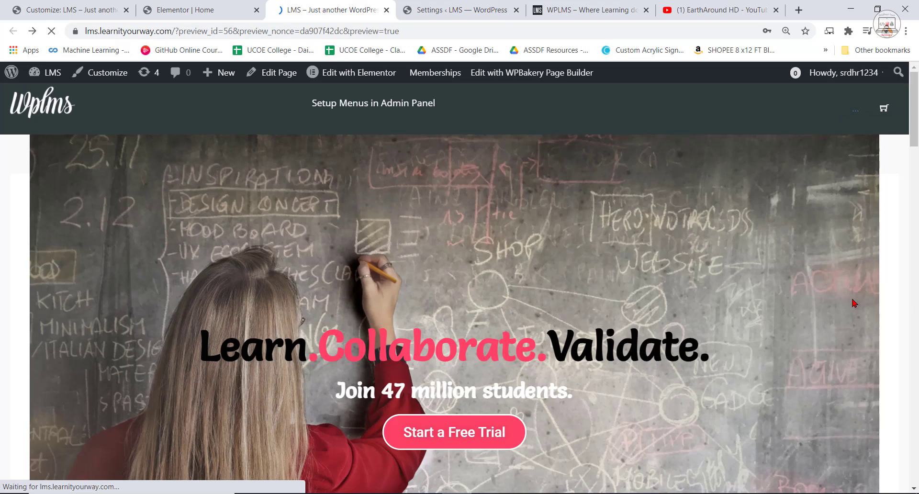
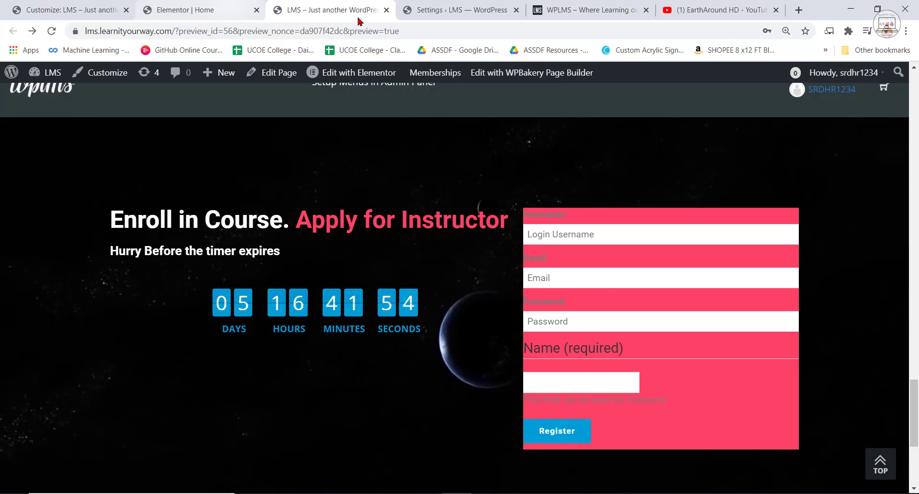
Compare the registration form with the WPLMS reference site and set the form column's width to 30% in the Elementor editor.
left_click(590, 10)
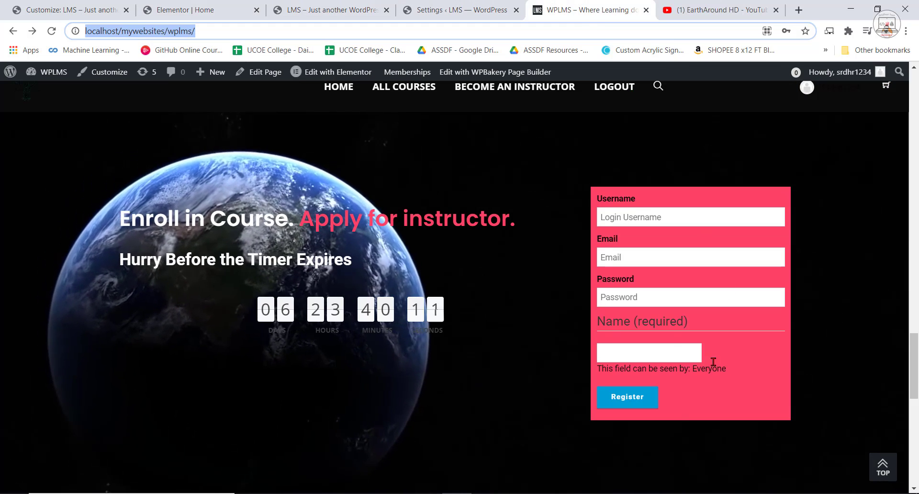
left_click(214, 4)
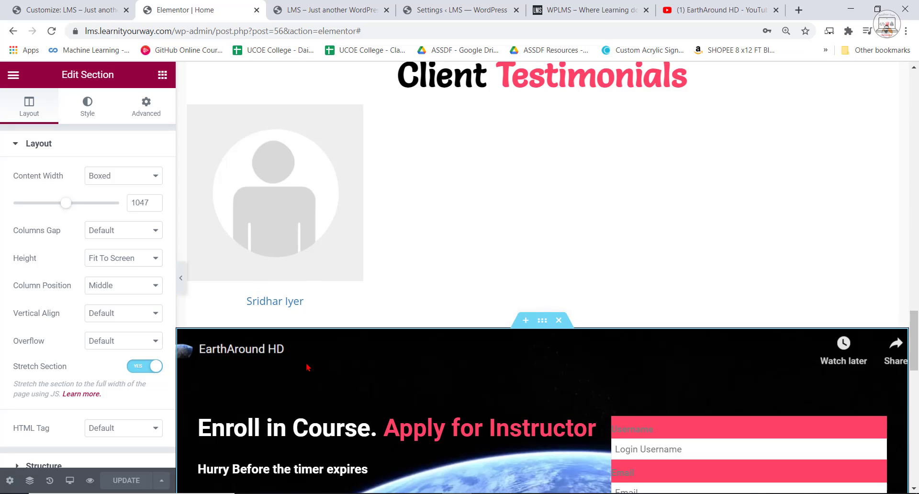
scroll(488, 320, "down", 1)
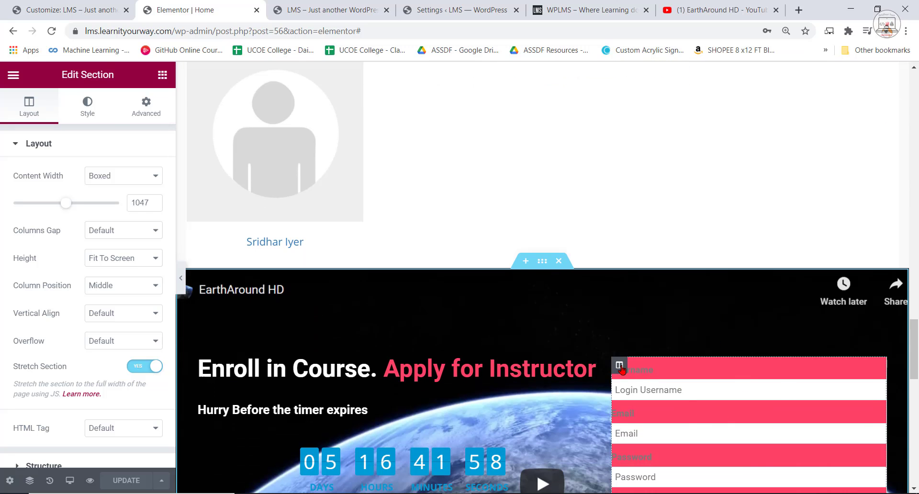
left_click(26, 107)
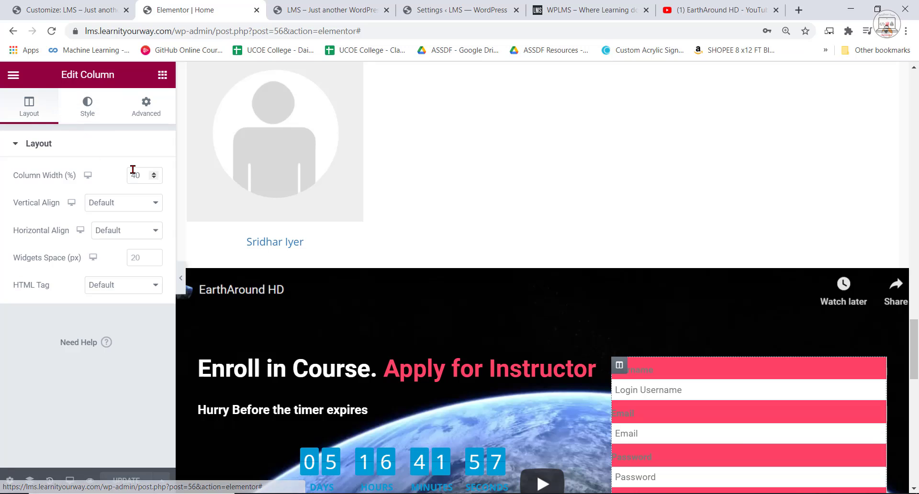
left_click_drag(142, 175, 114, 182)
type("30")
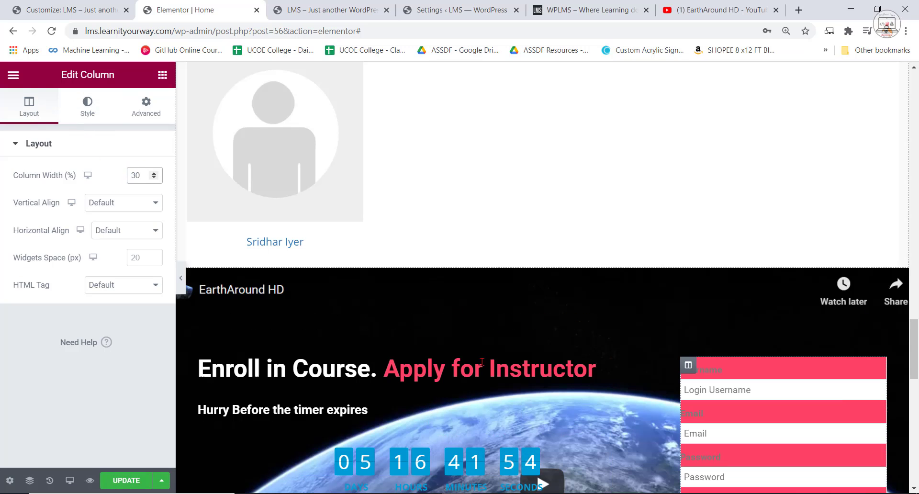
scroll(776, 331, "down", 3)
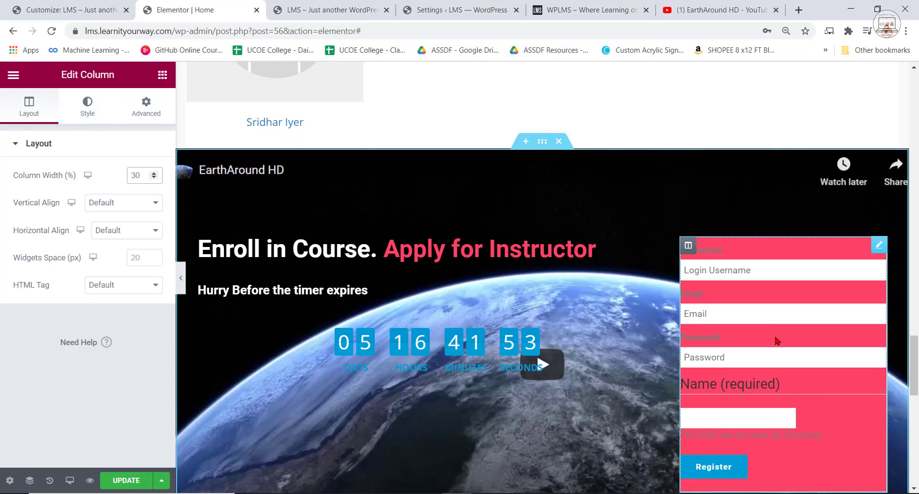
Lower the registration form column's right padding to a negative pixel value.
left_click(145, 107)
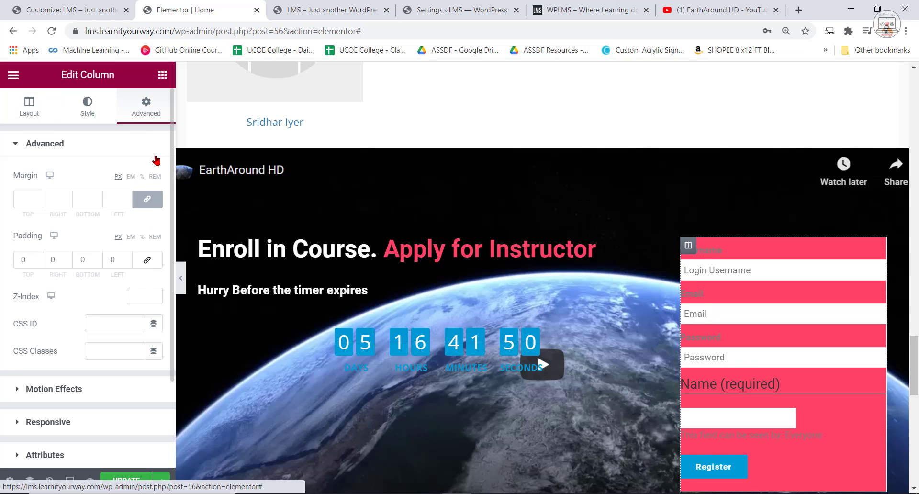
left_click(66, 261)
left_click(66, 262)
left_click(66, 261)
left_click(66, 261)
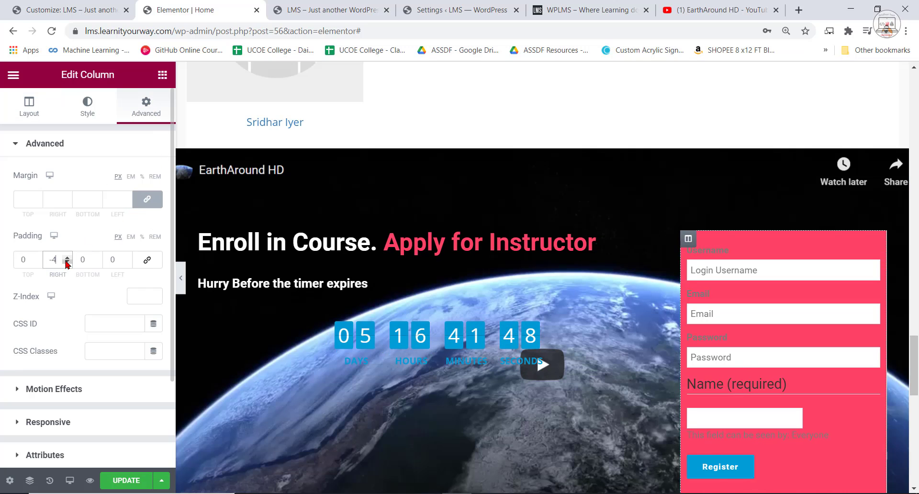
left_click(66, 262)
left_click(67, 262)
left_click(67, 262)
left_click(67, 262)
left_click(67, 262)
Set the registration form text widget's text colour to #010101 and update the page.
left_click(731, 248)
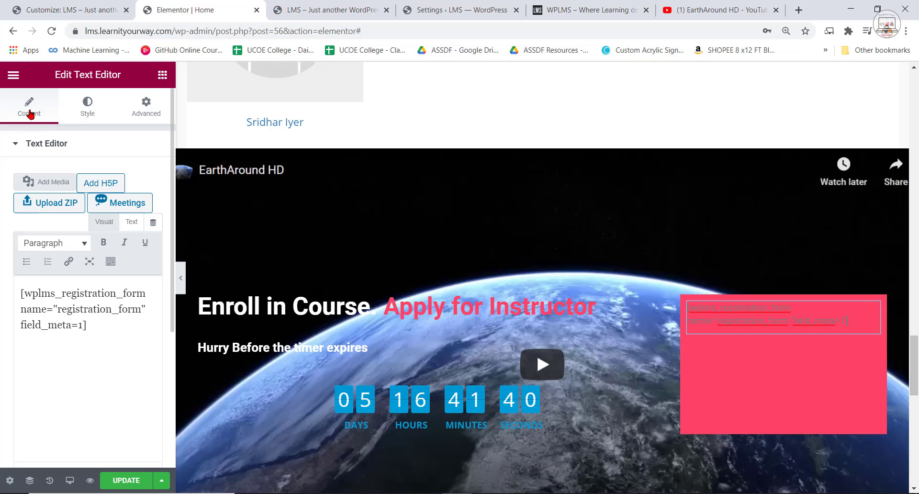
left_click(145, 103)
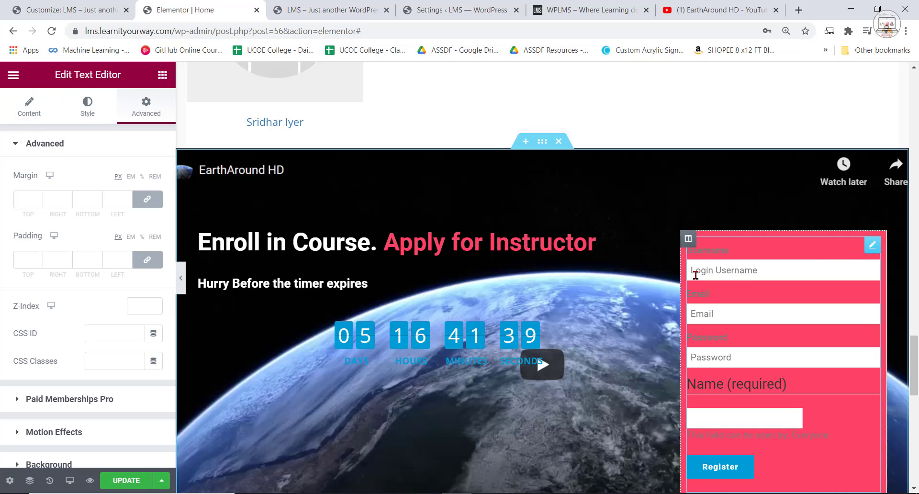
scroll(128, 356, "down", 2)
scroll(81, 139, "up", 3)
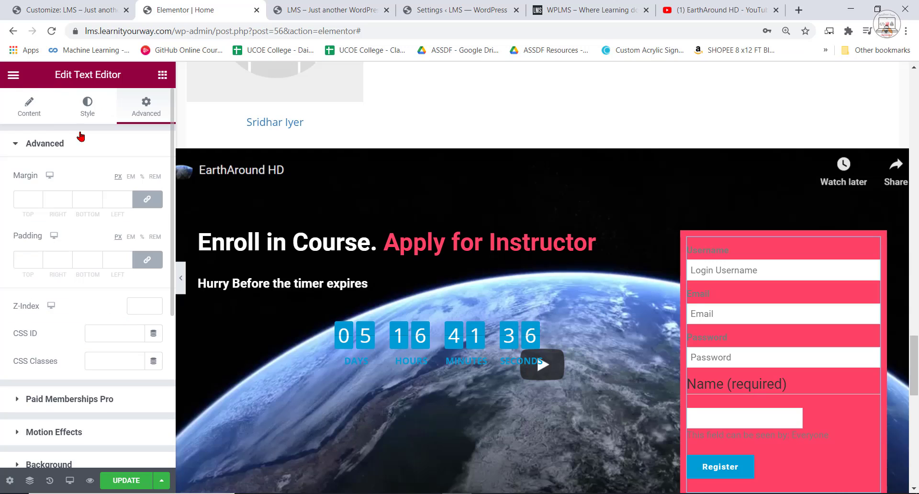
left_click(83, 106)
left_click(153, 204)
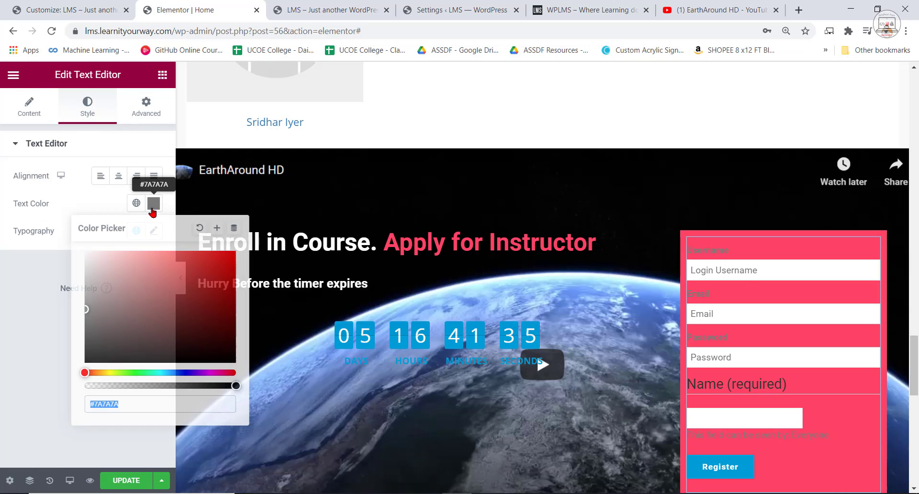
left_click(86, 362)
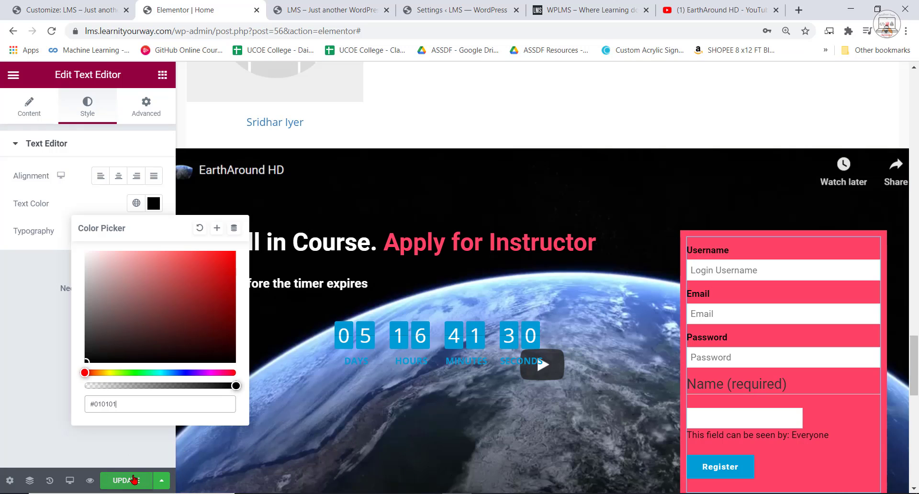
left_click(133, 479)
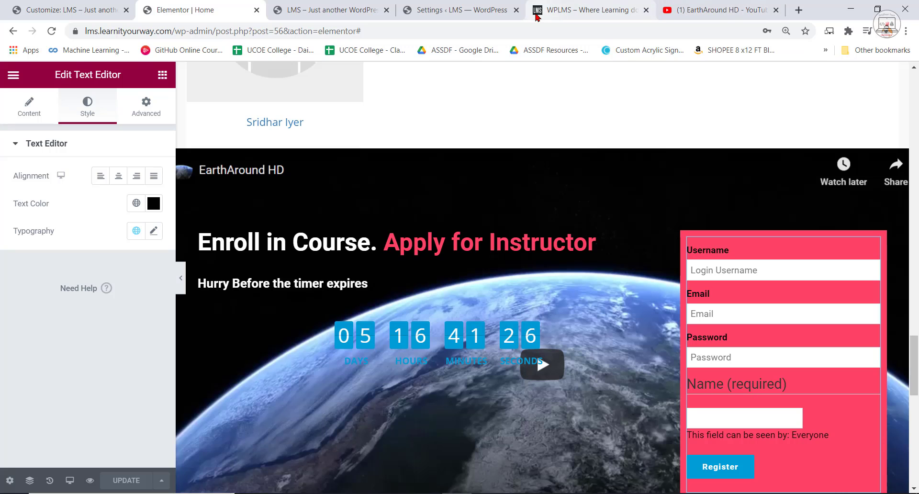
Reload the LMS page preview and examine the enrollment section, its registration form and the surrounding page down to the footer.
left_click(331, 10)
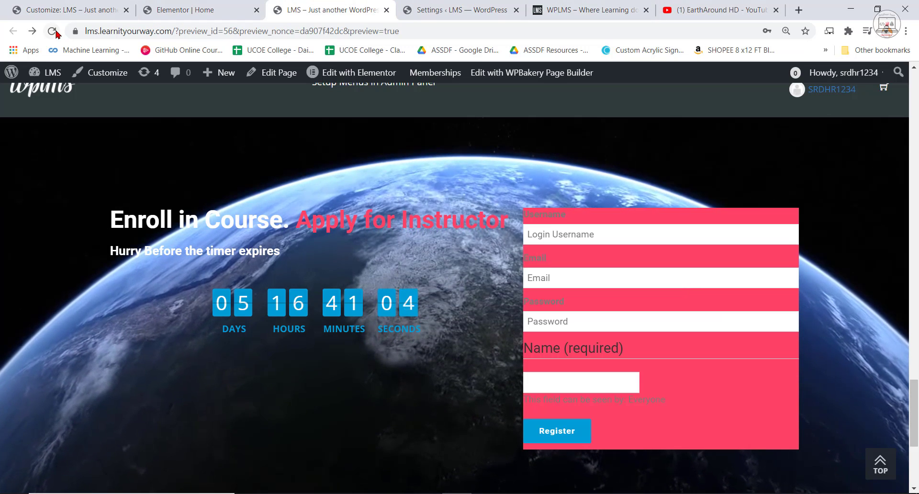
key("F5")
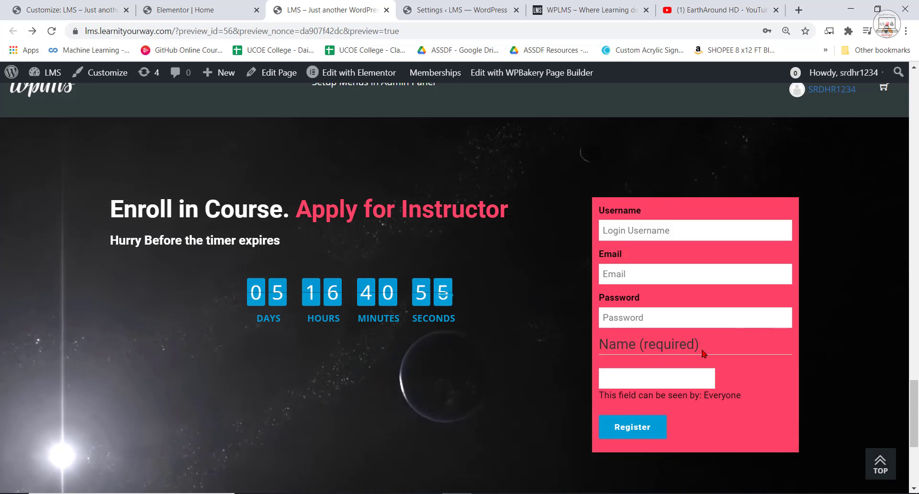
scroll(518, 322, "down", 3)
scroll(603, 357, "up", 10)
scroll(603, 357, "down", 3)
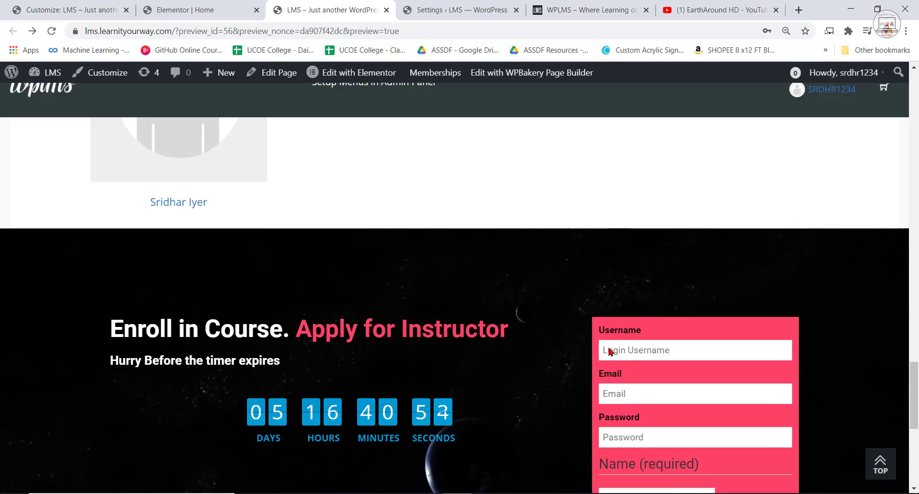
scroll(601, 354, "down", 3)
scroll(574, 342, "up", 9)
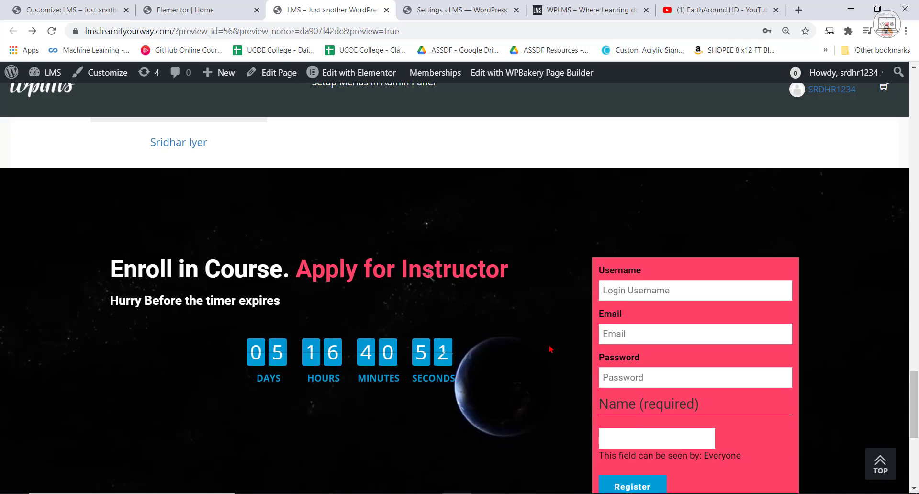
scroll(562, 336, "up", 8)
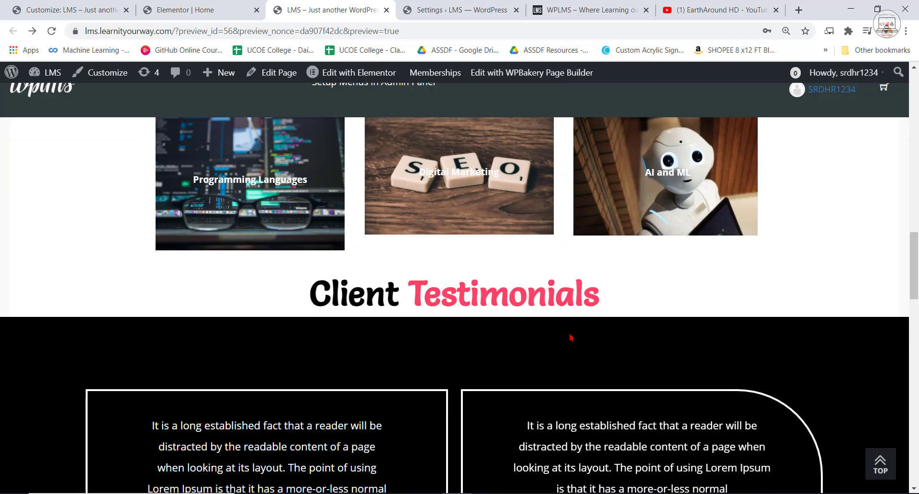
scroll(569, 337, "down", 6)
scroll(571, 337, "down", 15)
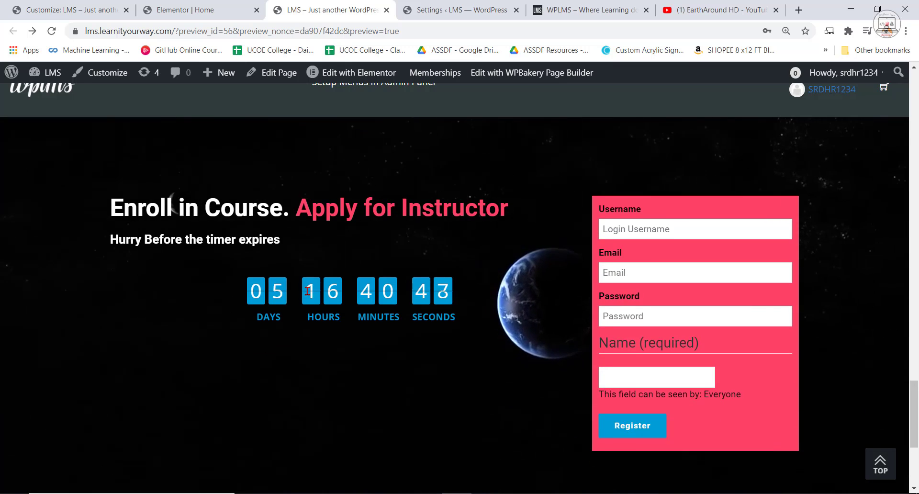
scroll(377, 265, "down", 1)
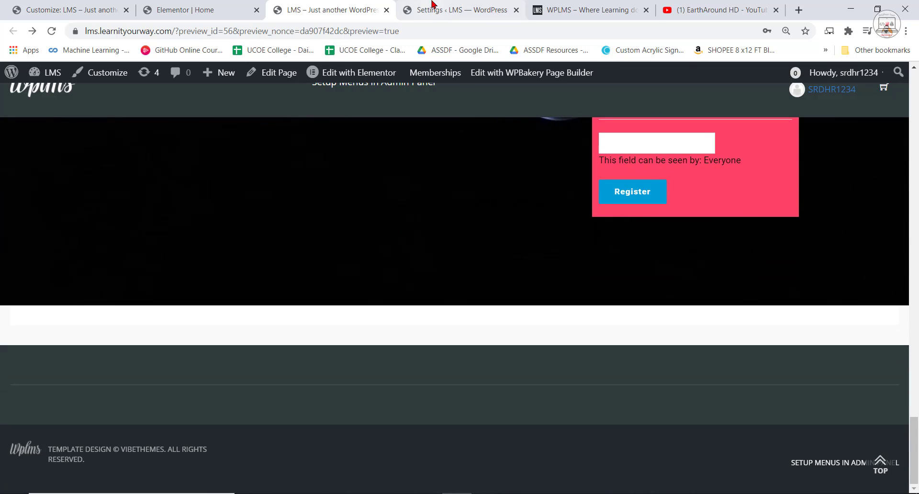
Check the Popular Courses area on the WPLMS reference site and add a single-column section below the enrollment section in the Elementor editor.
left_click(581, 3)
scroll(467, 249, "down", 10)
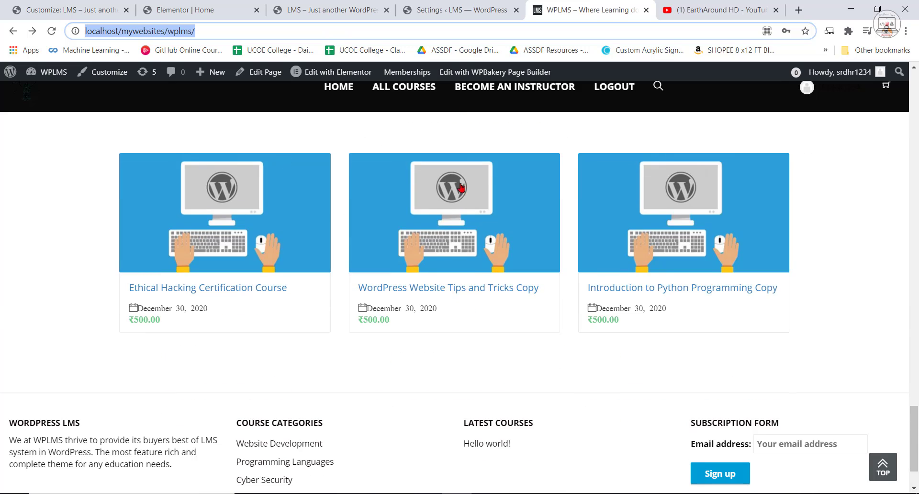
scroll(383, 241, "up", 3)
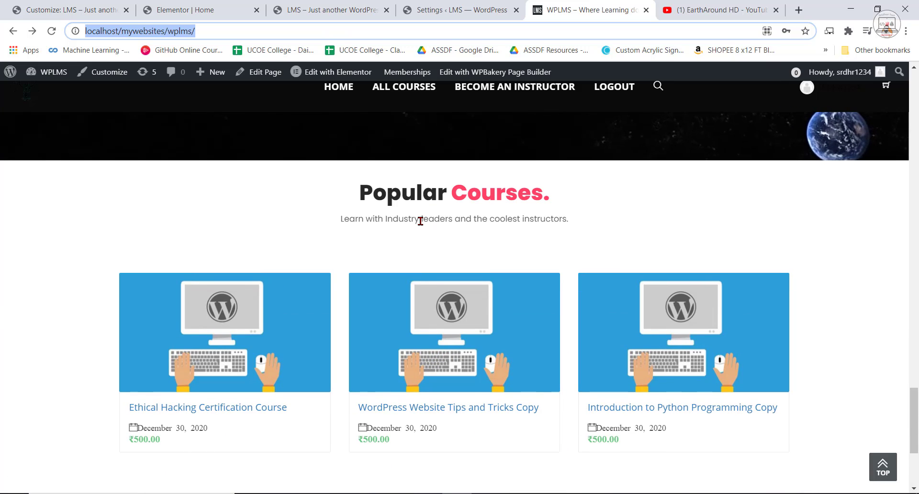
left_click(198, 5)
scroll(536, 192, "down", 10)
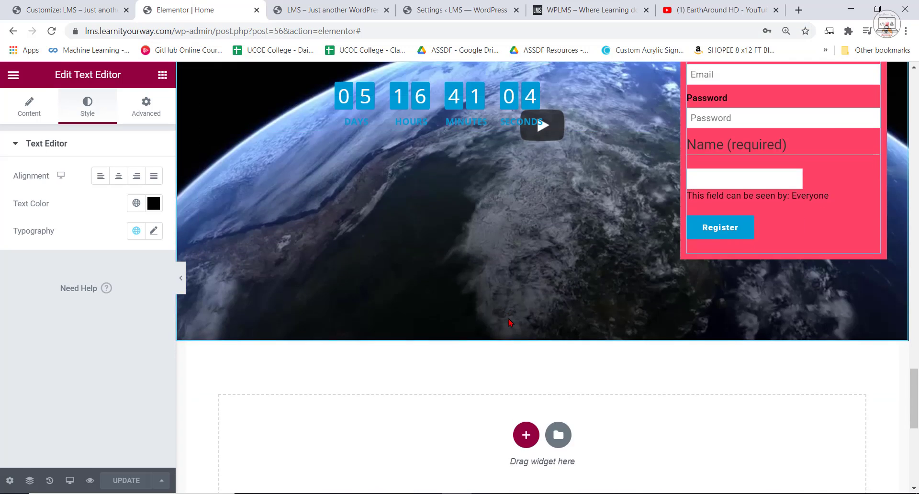
left_click(525, 256)
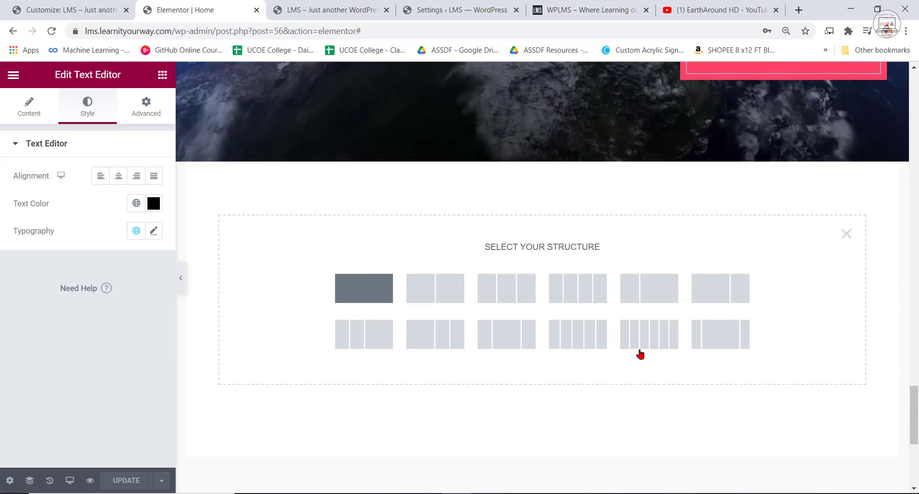
left_click(364, 289)
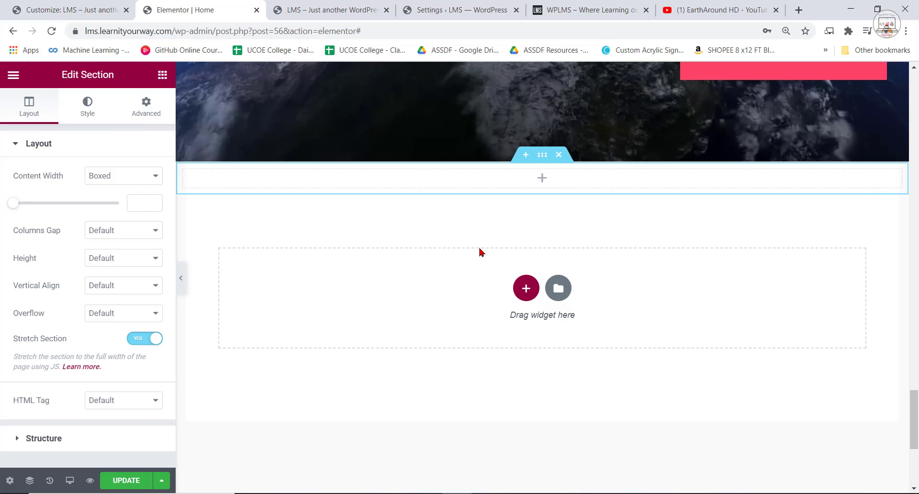
Search the widgets for "vibe gr" and place a Vibe Grid widget in the new empty section.
left_click(163, 75)
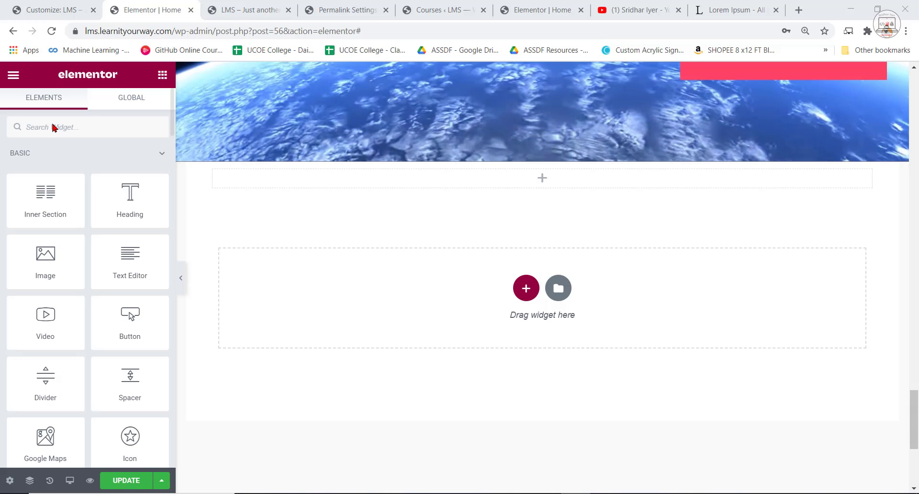
type("vibe gr")
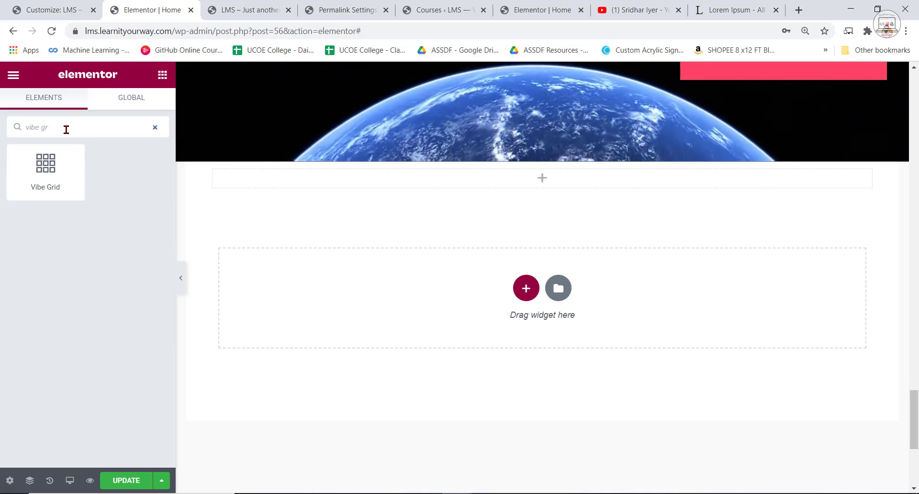
left_click_drag(46, 169, 546, 182)
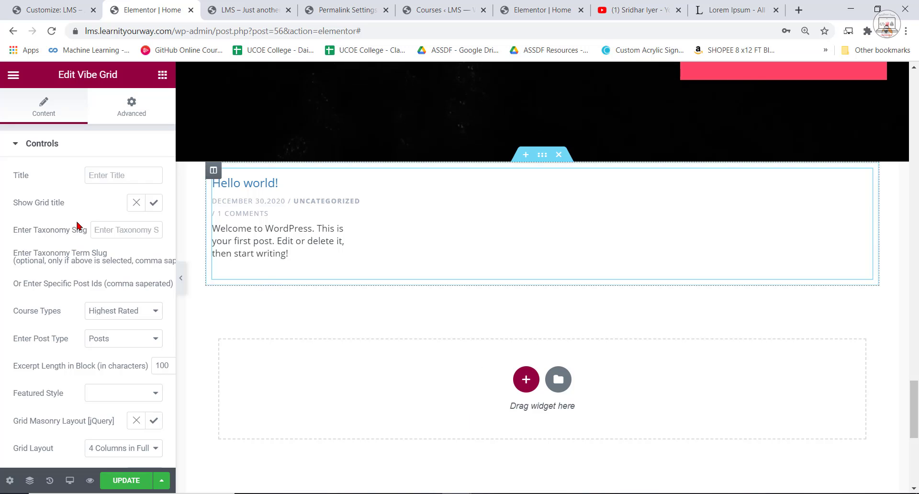
Set the Vibe Grid's course type to Recently published and turn off its grid title.
left_click(136, 314)
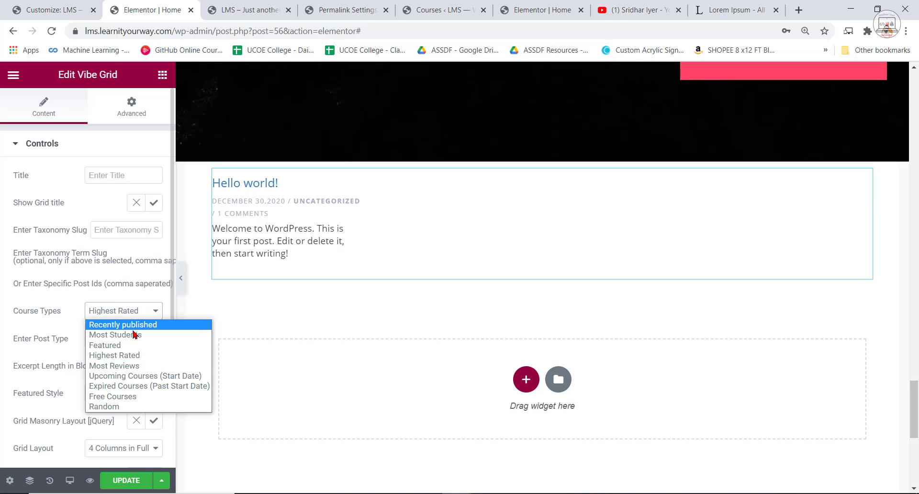
left_click(135, 326)
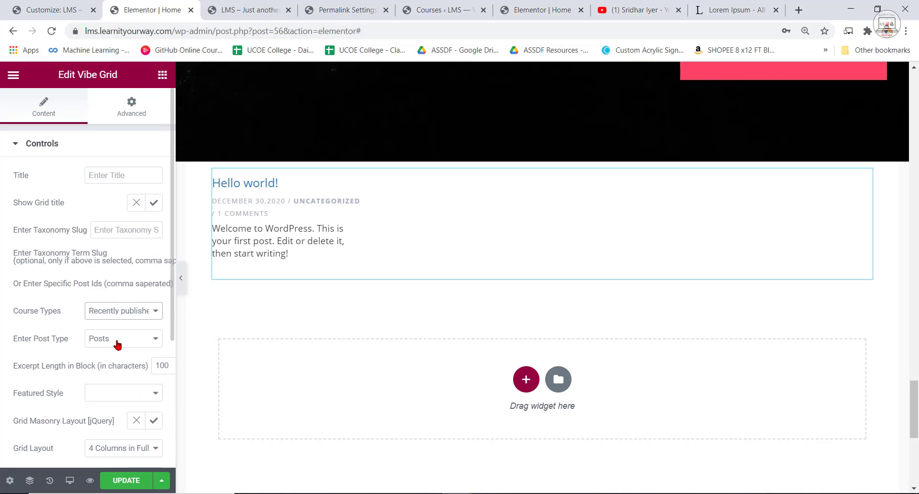
left_click(139, 204)
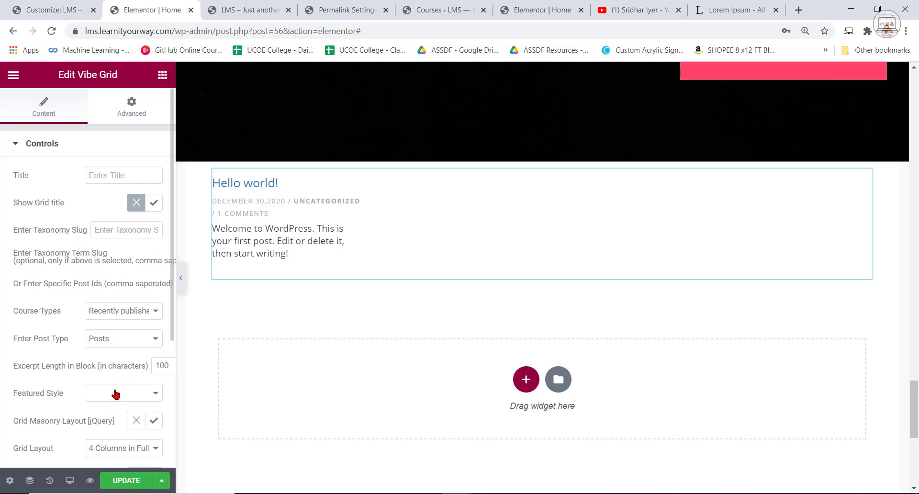
Try the Course 3, Course 4 and Course 5 featured styles on the Vibe Grid and return to Course 3.
scroll(118, 391, "down", 2)
left_click(131, 315)
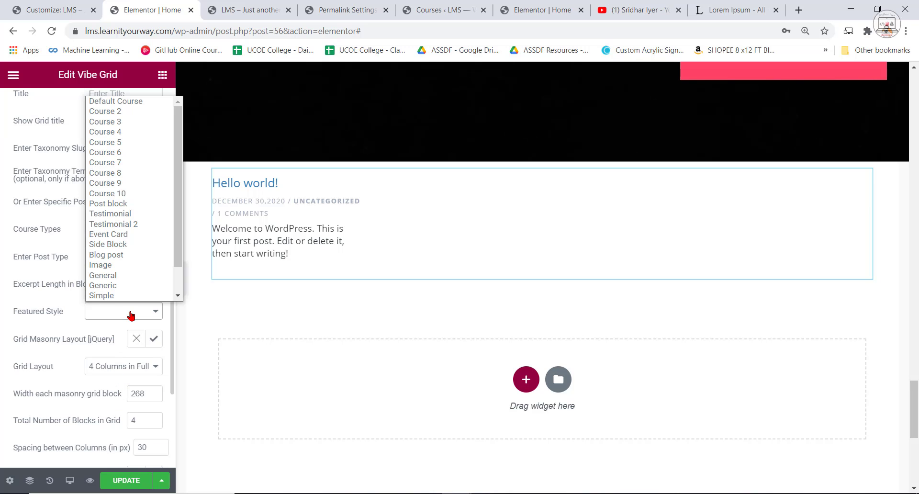
left_click(130, 121)
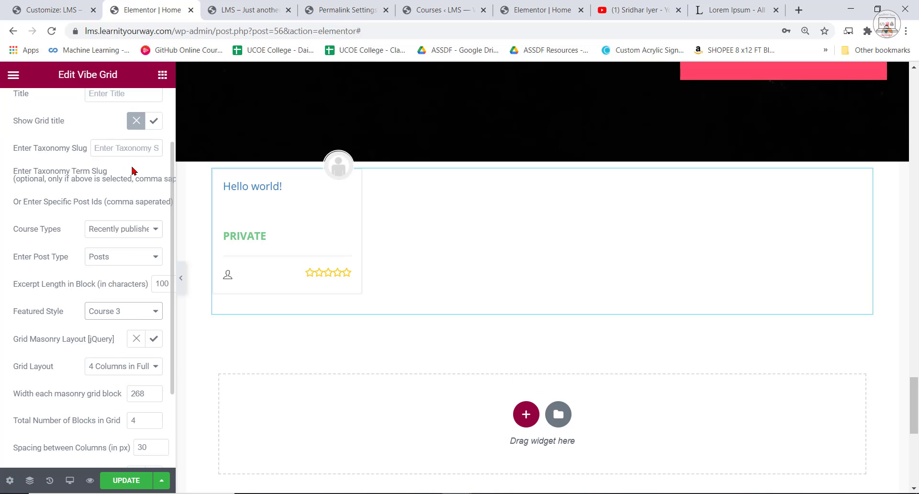
left_click(140, 322)
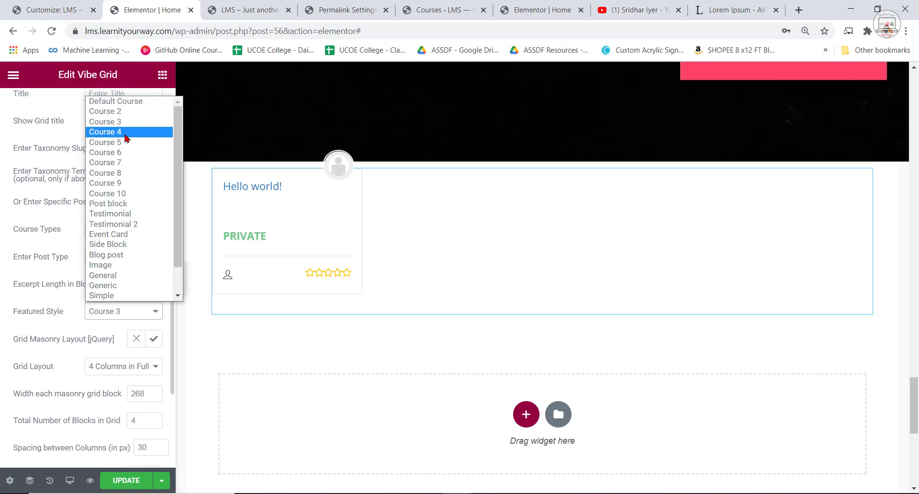
left_click(127, 138)
left_click(125, 312)
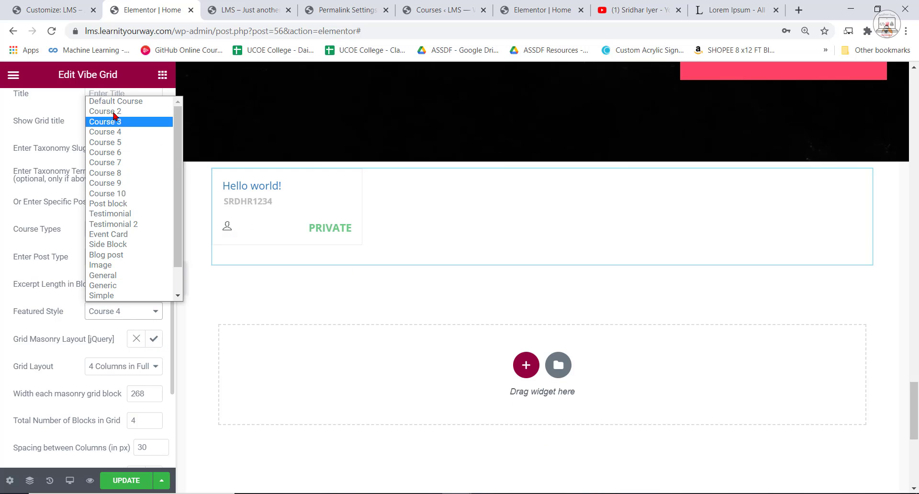
left_click(111, 143)
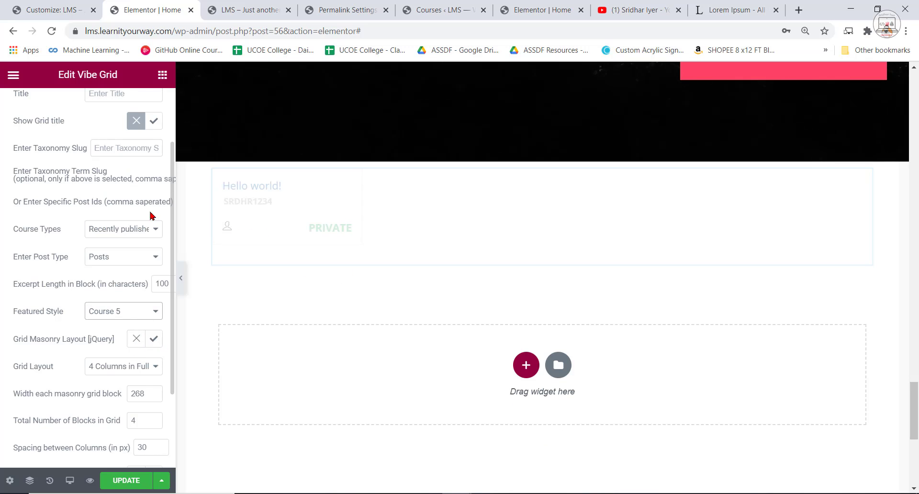
left_click(140, 315)
left_click(128, 127)
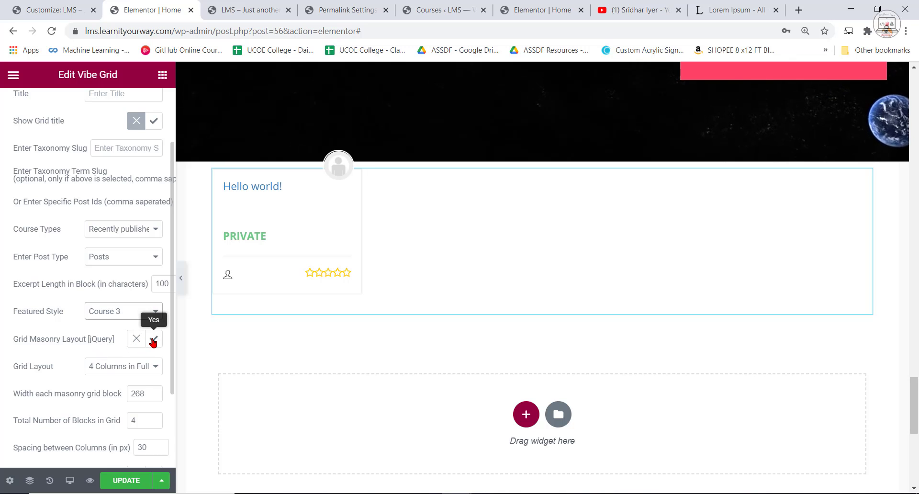
Turn off the Vibe Grid's masonry layout and set it to 3 Columns in FullWidth with 3 blocks in total.
left_click(144, 341)
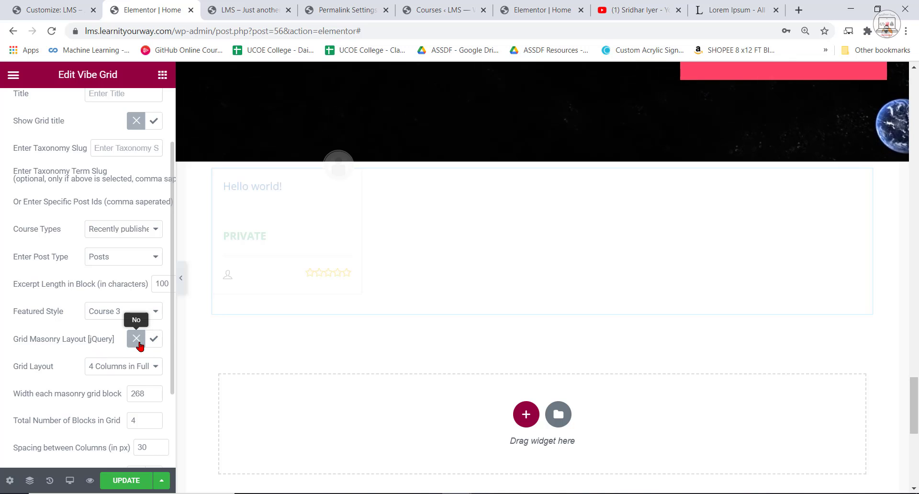
left_click(129, 372)
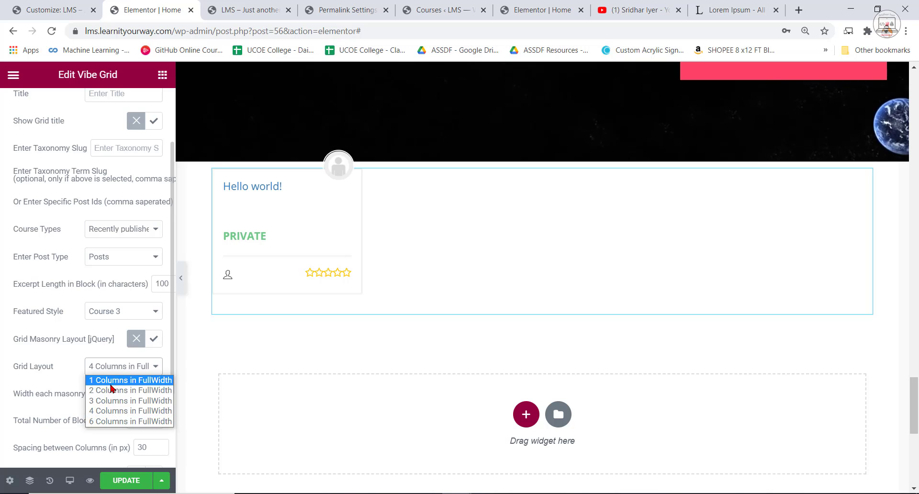
left_click(120, 399)
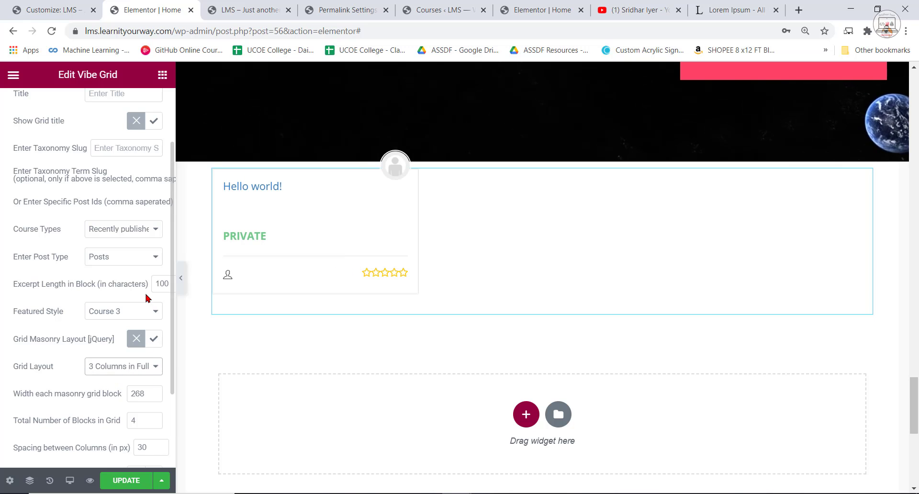
scroll(135, 409, "down", 2)
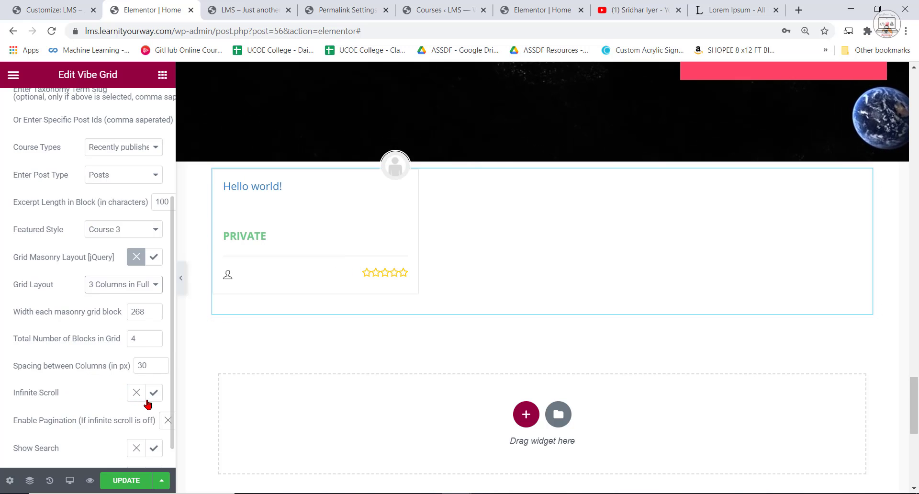
scroll(152, 333, "down", 1)
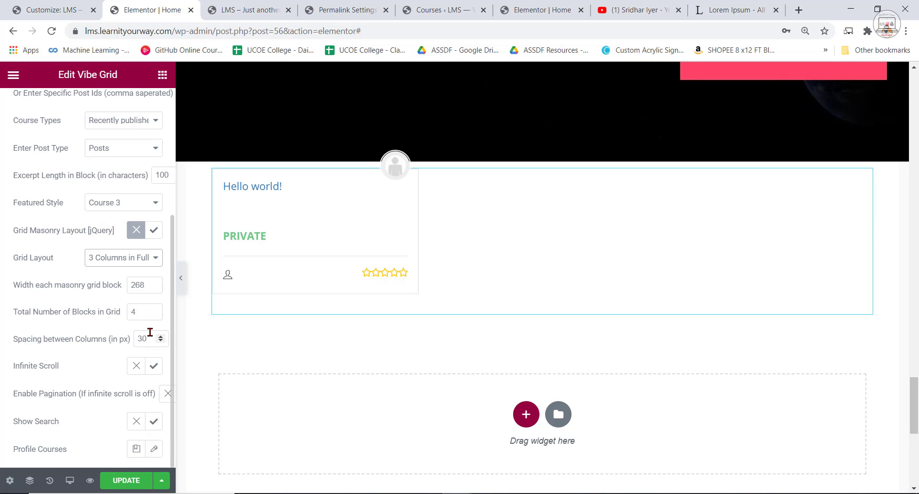
left_click(154, 315)
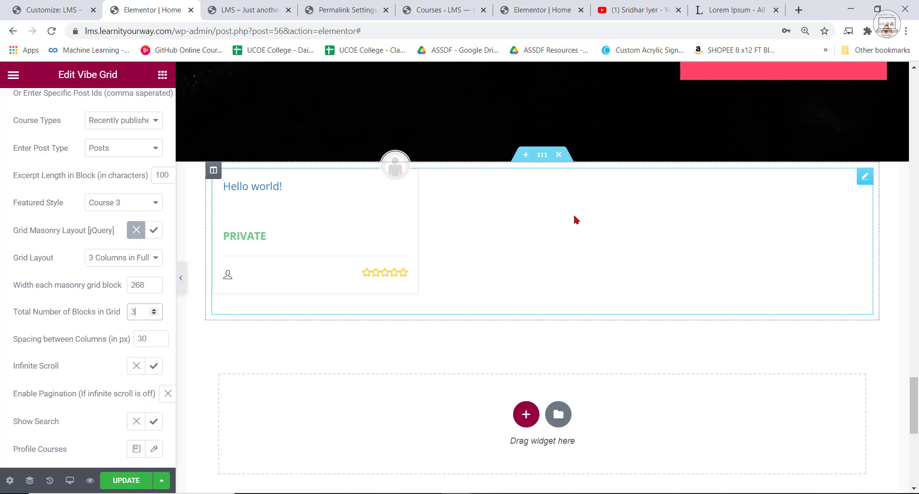
Stretch the section holding the Vibe Grid to full width and set the grid's post type to Courses.
left_click(543, 155)
left_click(144, 339)
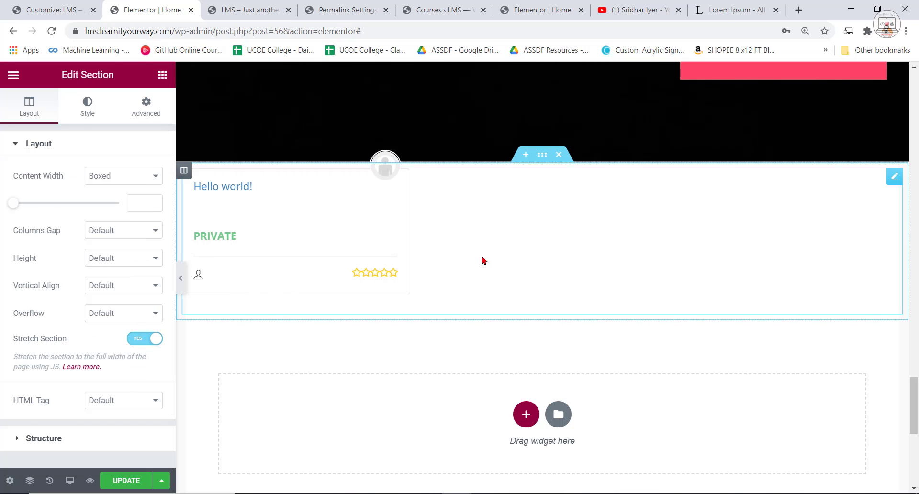
left_click(398, 265)
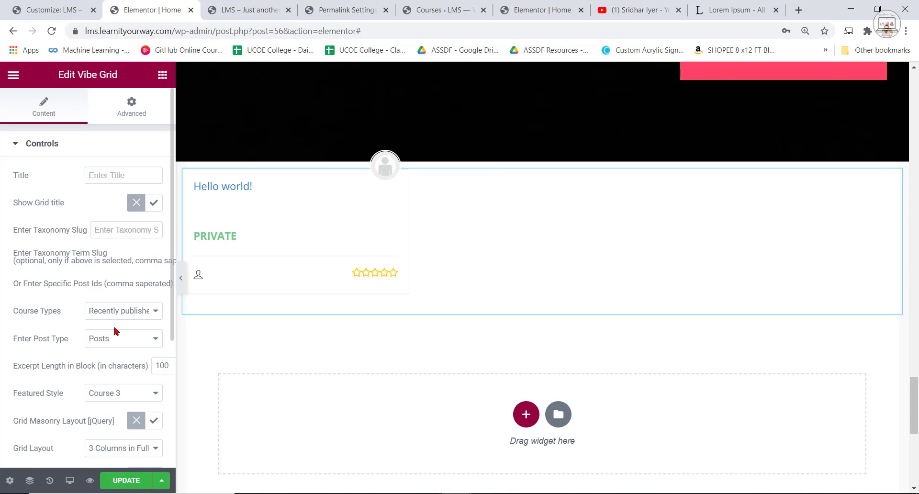
left_click(109, 344)
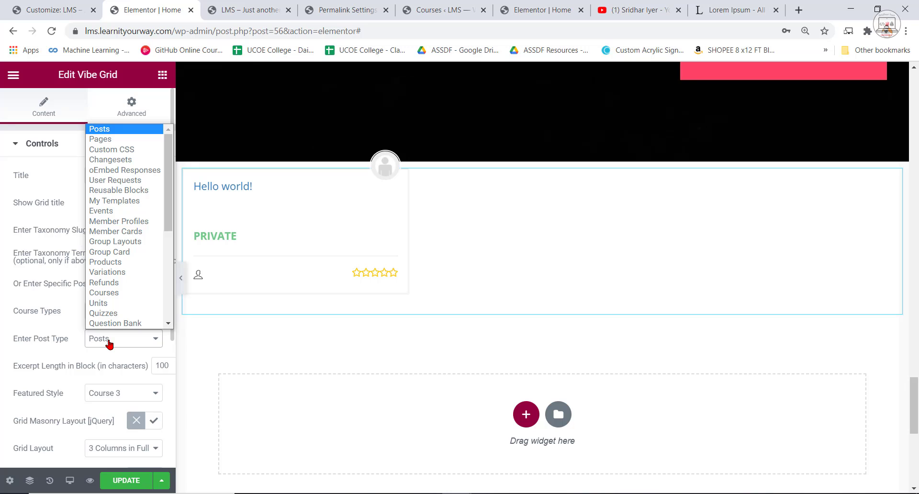
left_click(104, 293)
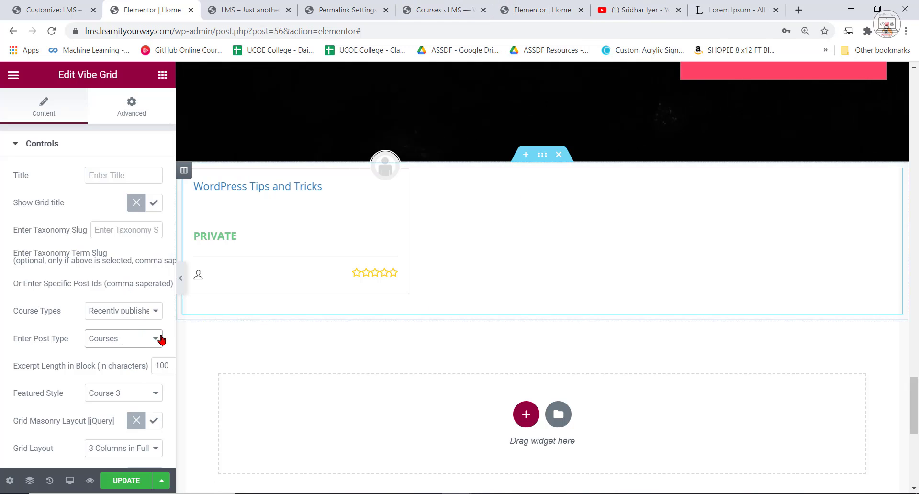
Check the LMS site's course list and the content settings of the Popular Courses Vibe Grid on the WPLMS reference site.
left_click(441, 9)
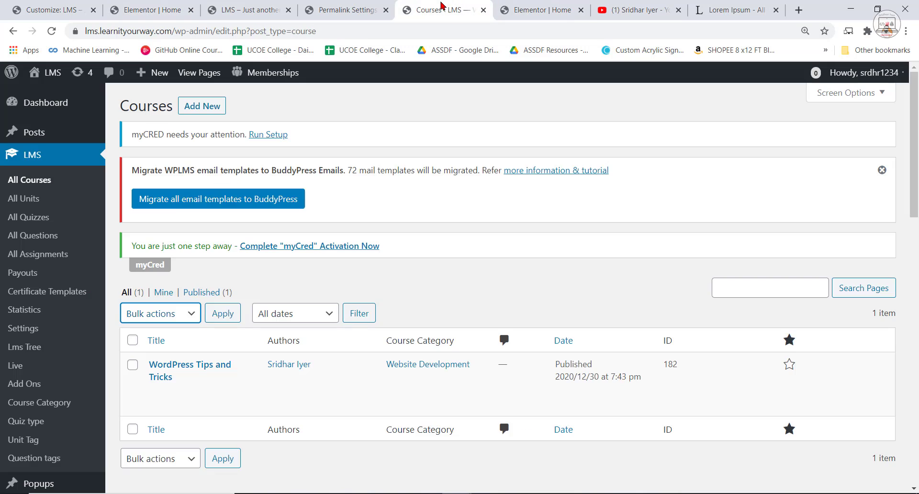
left_click(550, 5)
scroll(335, 335, "down", 3)
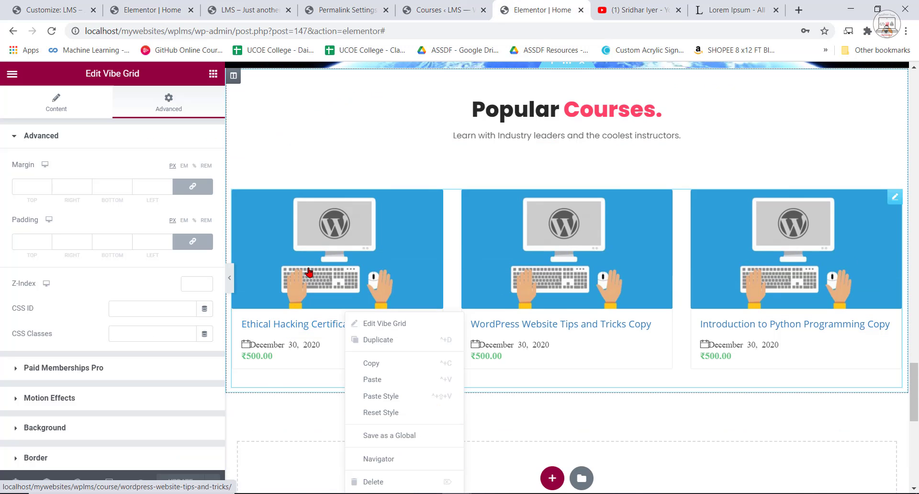
left_click(281, 242)
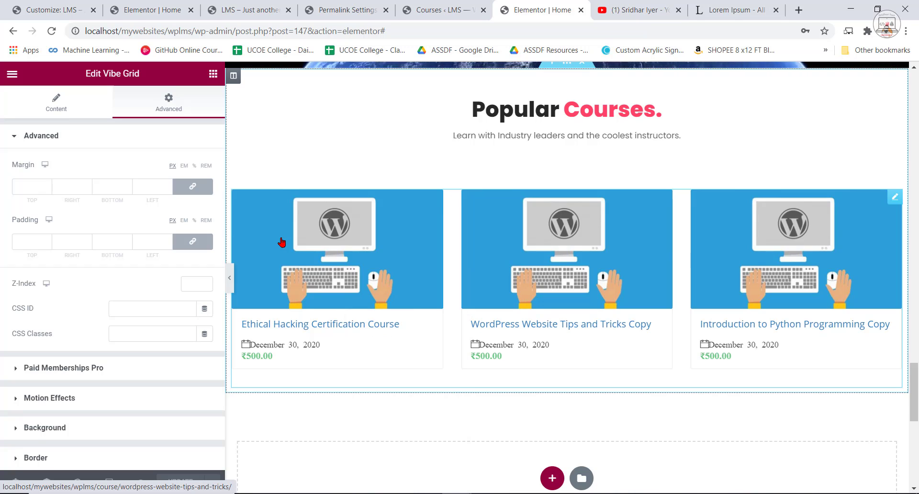
left_click(62, 105)
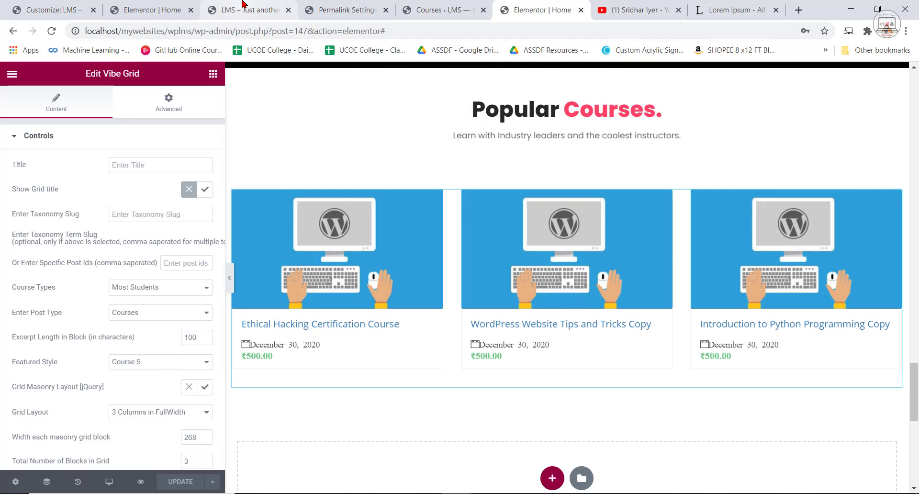
Back in the LMS home page editor, widen the settings area, set the Vibe Grid's featured style to Course 5, and update the page.
left_click(150, 8)
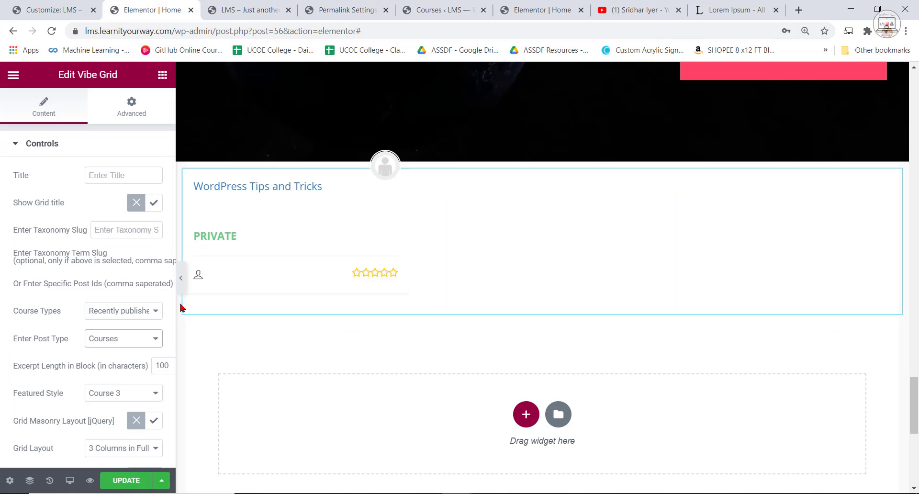
left_click_drag(174, 300, 273, 310)
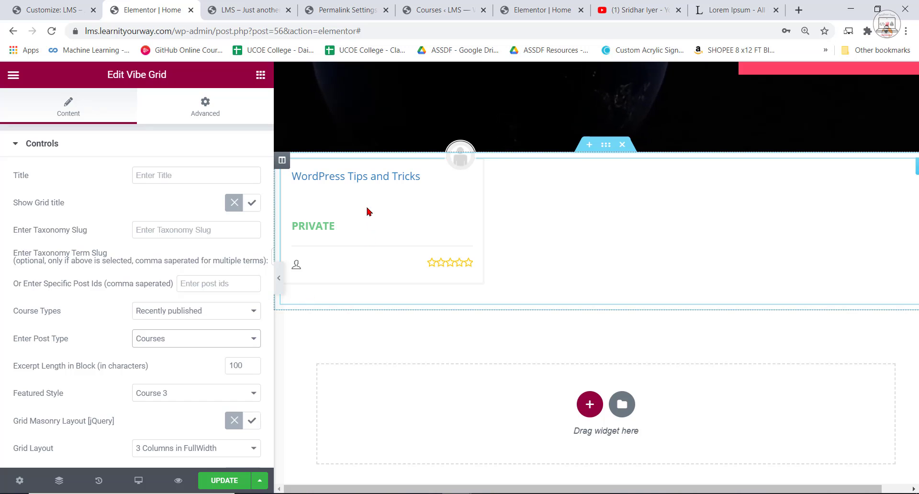
left_click(160, 341)
left_click(158, 343)
left_click(158, 397)
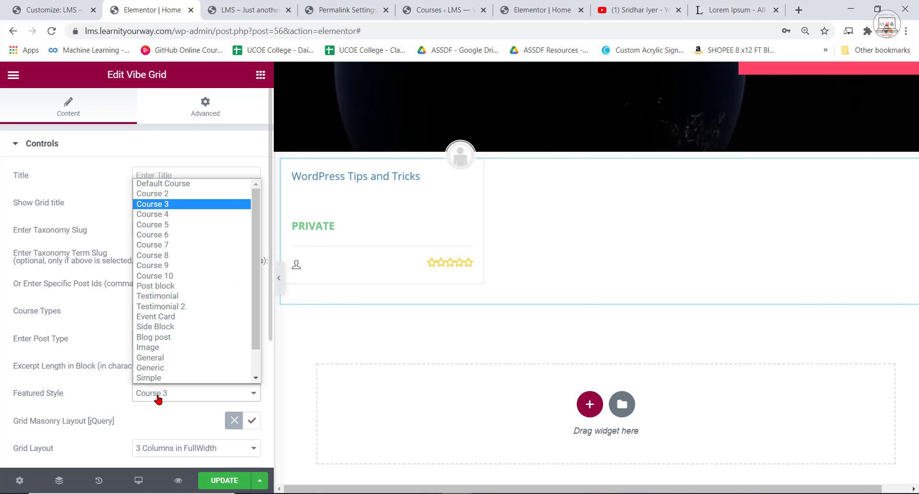
left_click(180, 225)
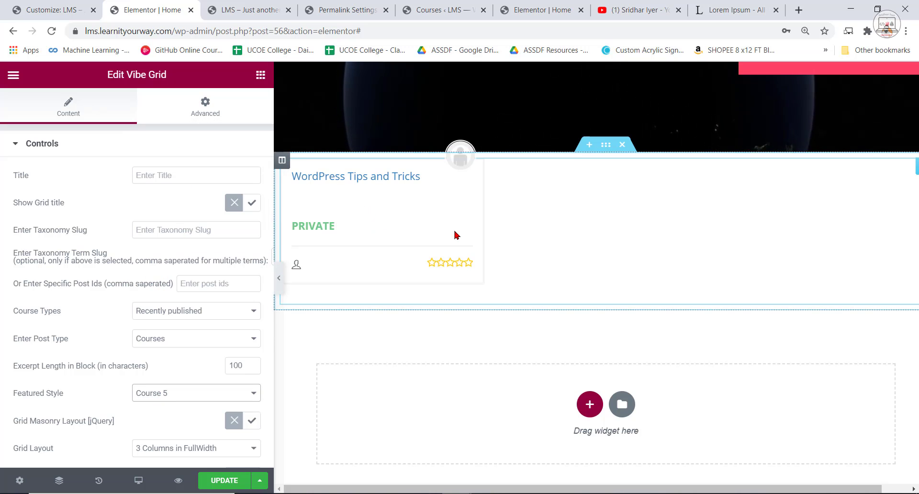
scroll(307, 335, "down", 1)
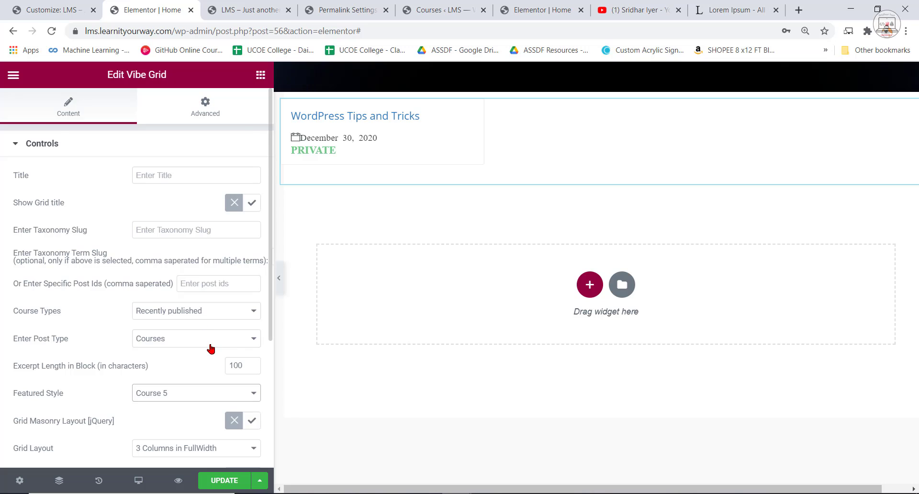
scroll(210, 348, "down", 2)
scroll(236, 374, "down", 3)
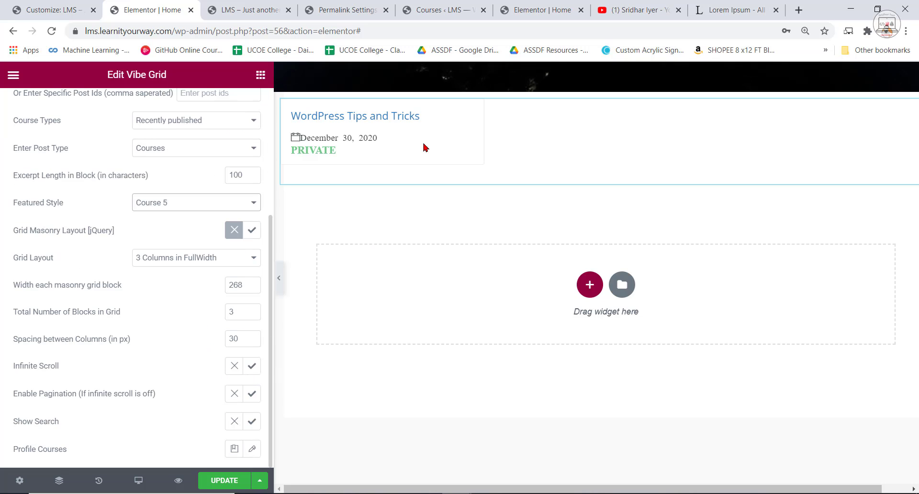
left_click(221, 481)
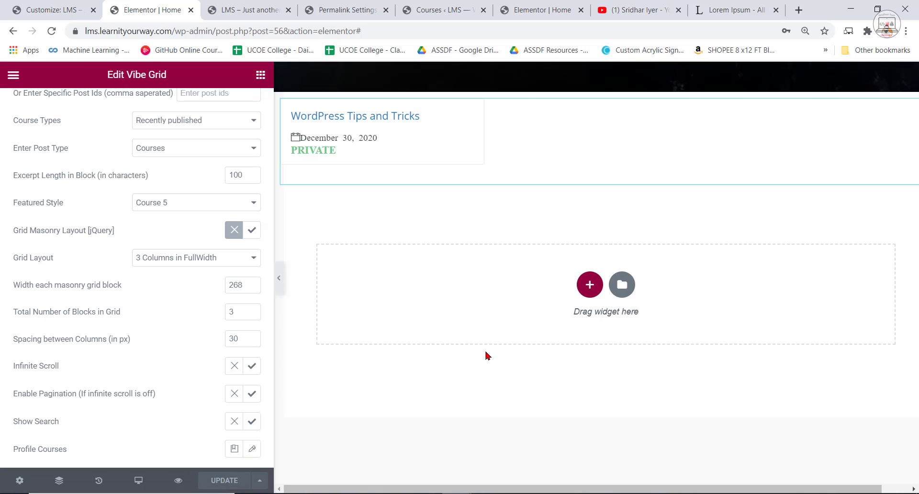
Examine the LMS page preview from the enrollment section up past Client Testimonials to the team member cards.
left_click(458, 8)
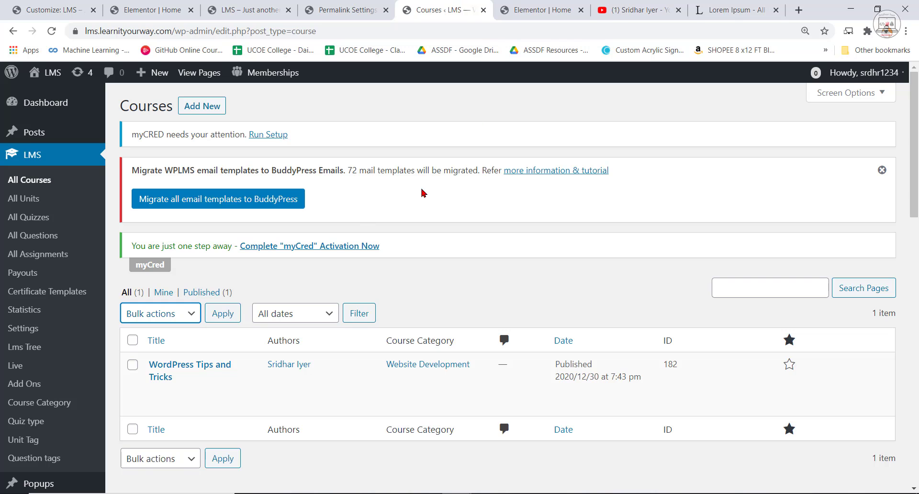
left_click(346, 10)
left_click(438, 9)
left_click(245, 6)
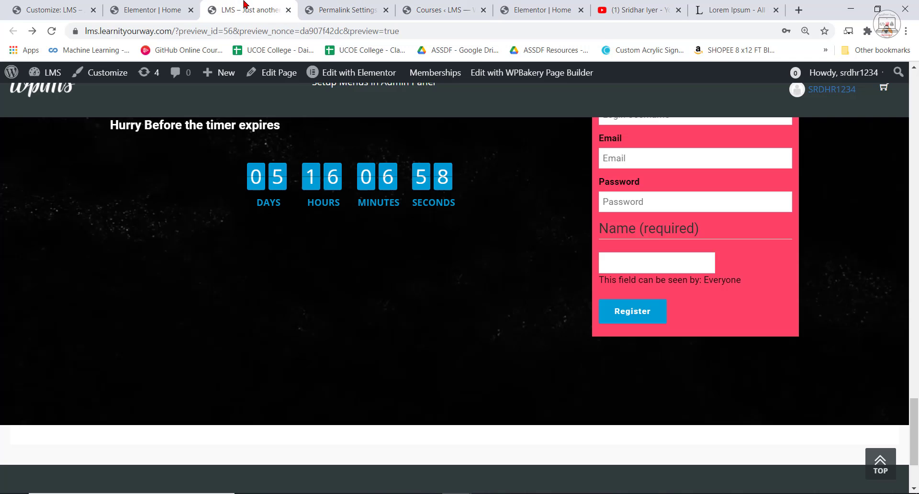
scroll(228, 206, "up", 10)
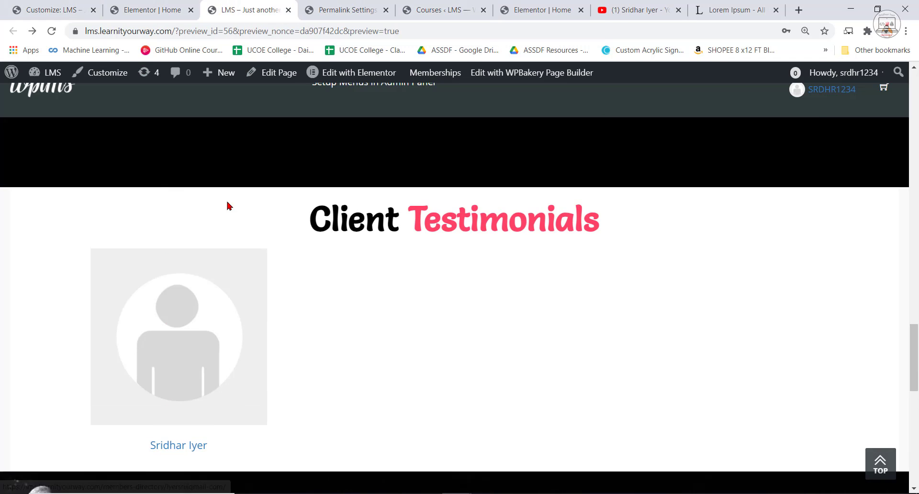
scroll(228, 206, "up", 3)
left_click(345, 10)
left_click(245, 10)
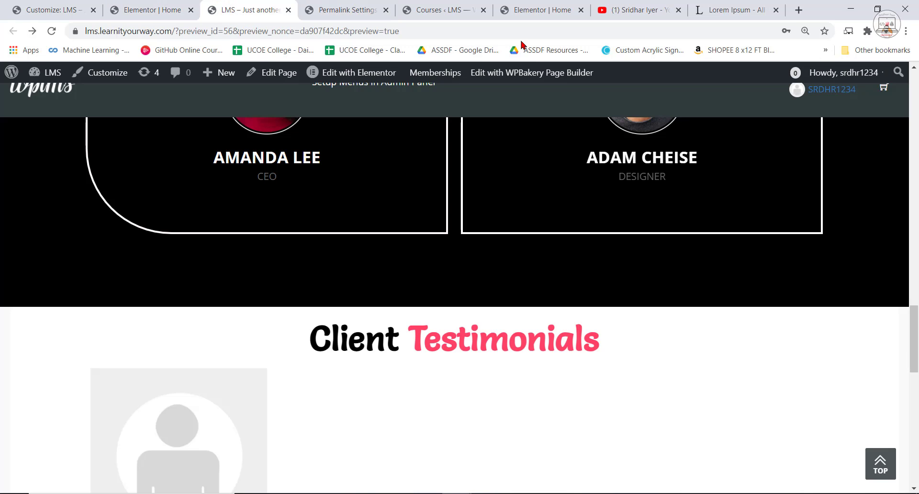
Open the WordPress Tips and Tricks course for editing, set ASSDF-Lecture-16.png as its featured image, and update the course.
left_click(439, 10)
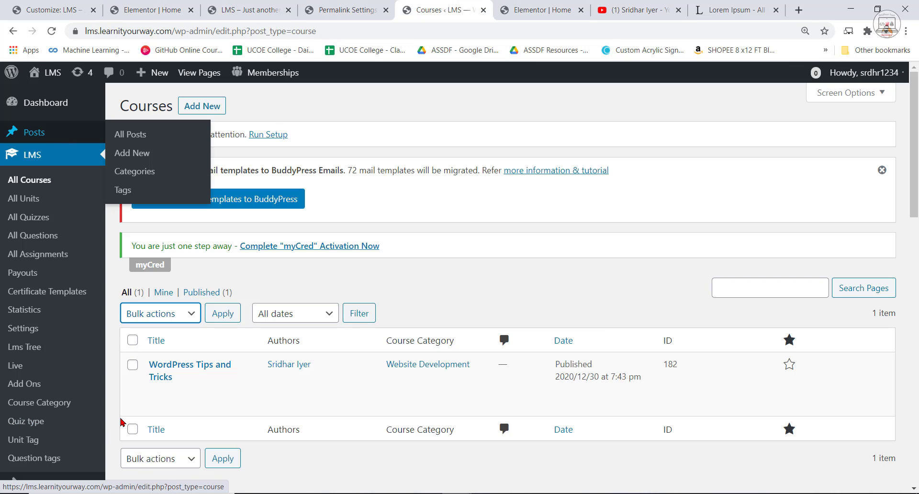
left_click(182, 364)
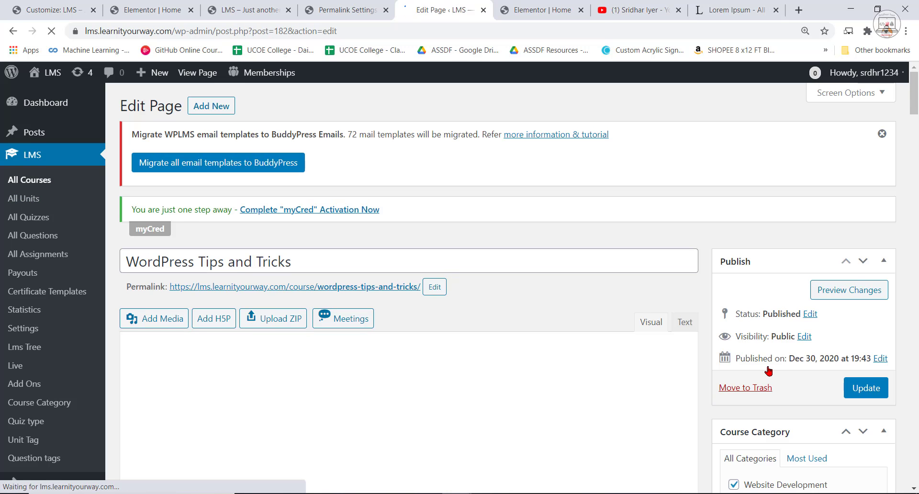
scroll(766, 378, "down", 2)
scroll(779, 383, "down", 10)
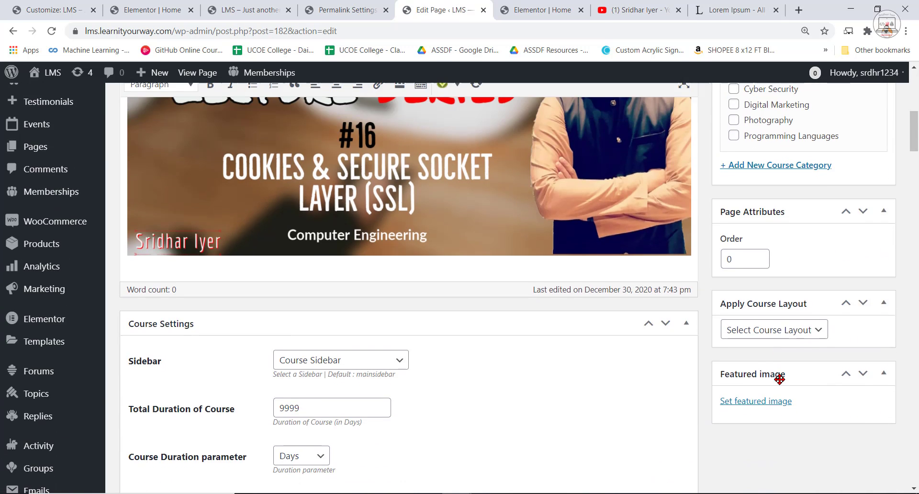
left_click(763, 281)
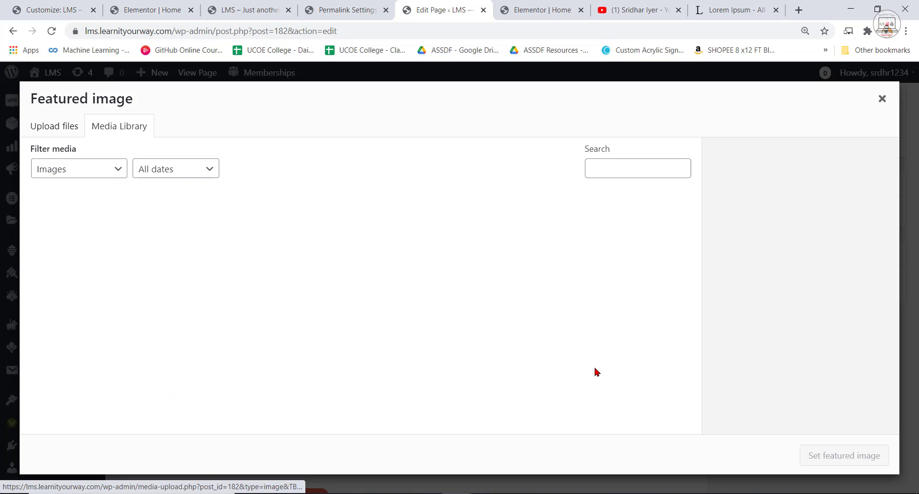
left_click(82, 243)
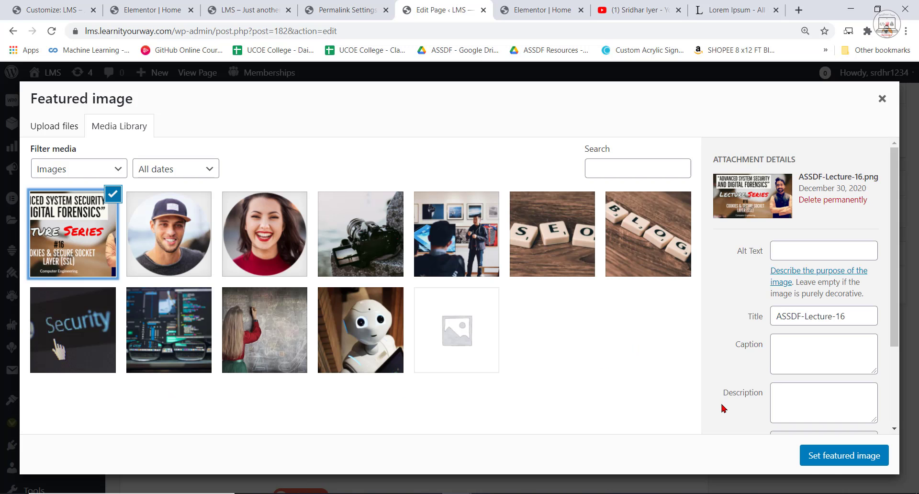
left_click(847, 459)
scroll(516, 387, "down", 5)
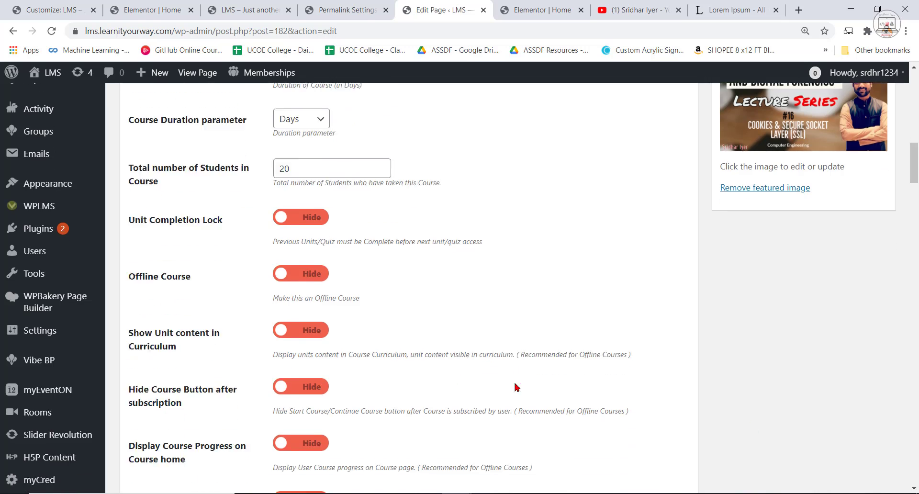
scroll(517, 388, "down", 3)
scroll(749, 431, "up", 15)
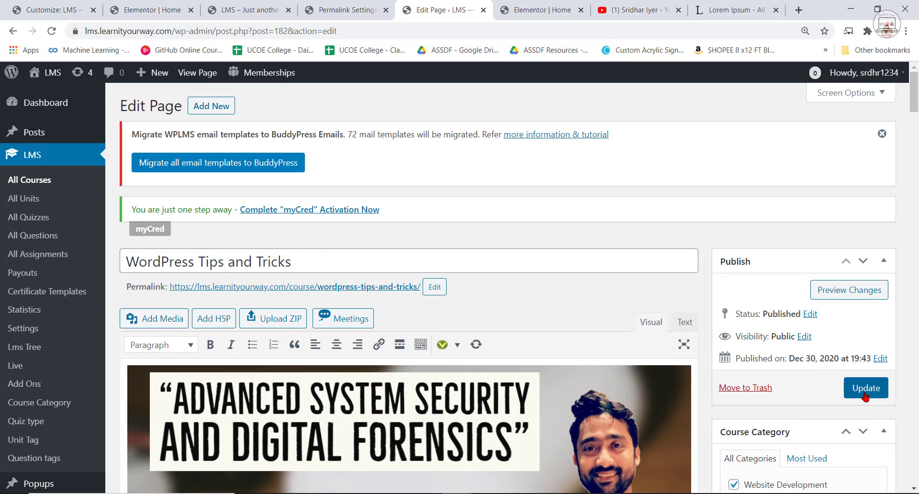
left_click(866, 392)
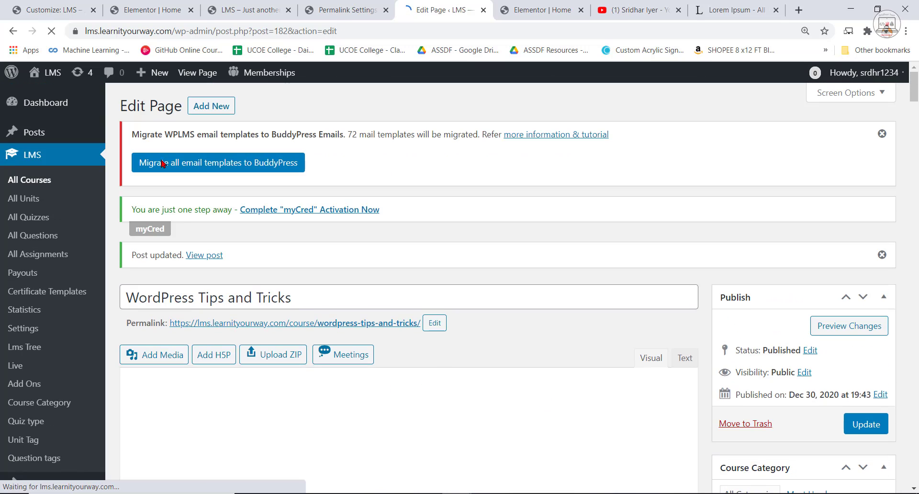
Reload the LMS page preview and check the course card in the grid below the registration form.
left_click(155, 7)
left_click(244, 3)
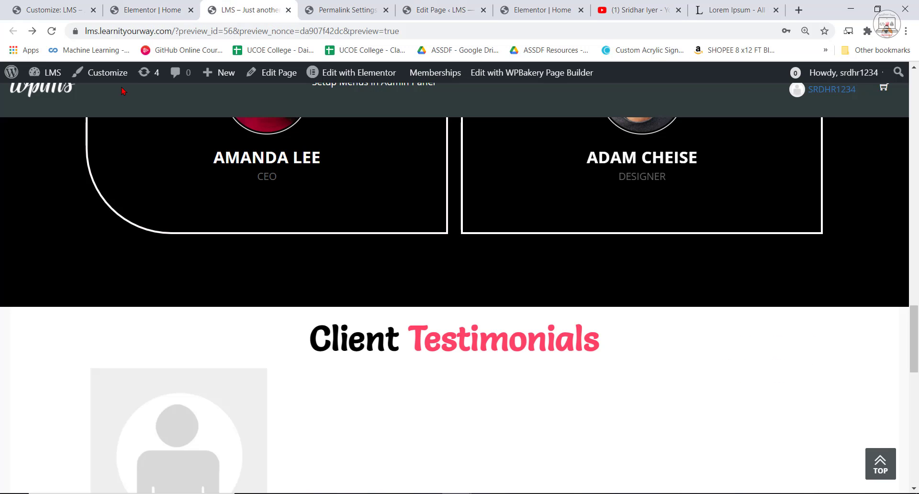
left_click(51, 30)
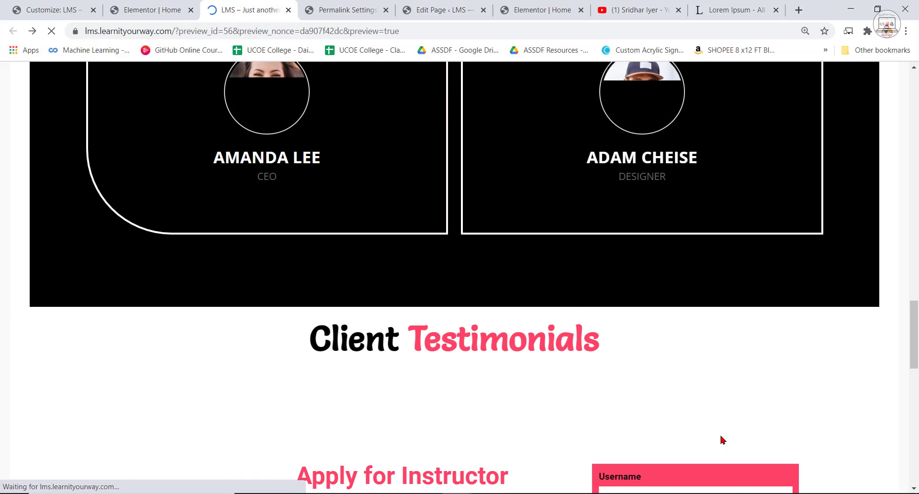
scroll(713, 417, "down", 10)
scroll(717, 409, "down", 4)
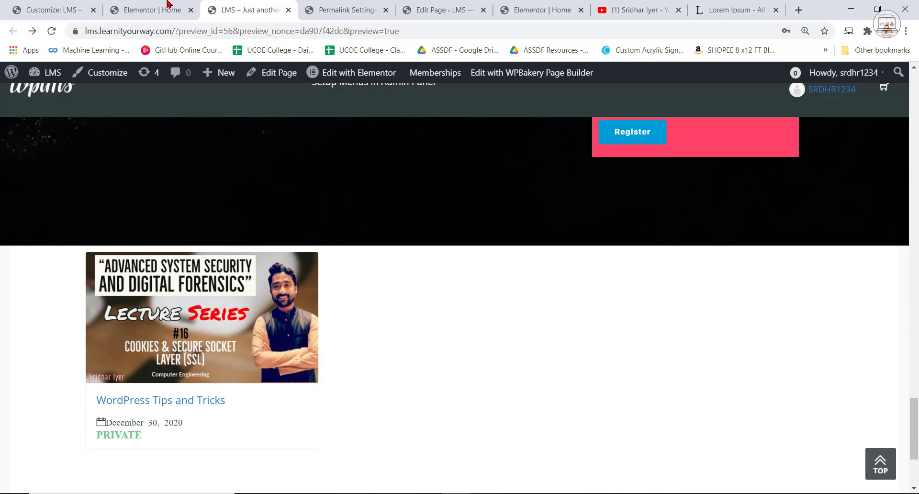
Back in the LMS home page editor, add a heading above the Vibe Grid with the title "Our Popular Courses".
left_click(168, 4)
scroll(536, 330, "up", 4)
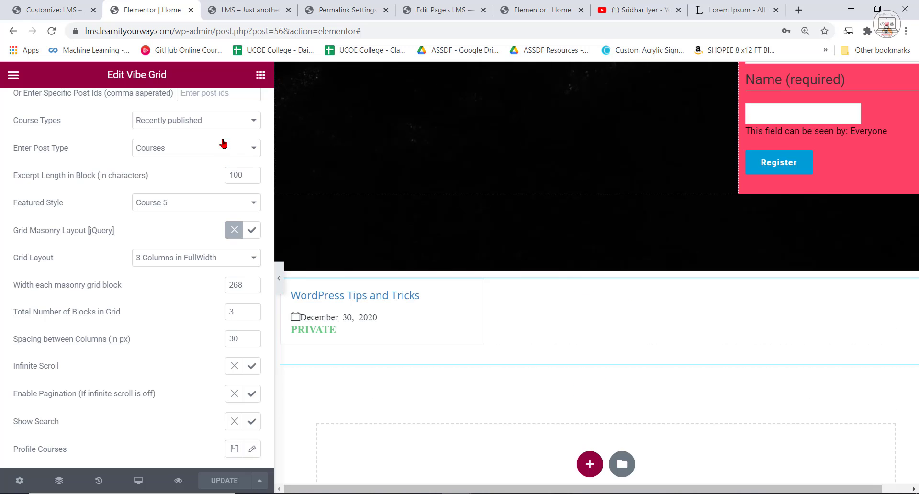
left_click(261, 75)
left_click_drag(203, 201, 626, 322)
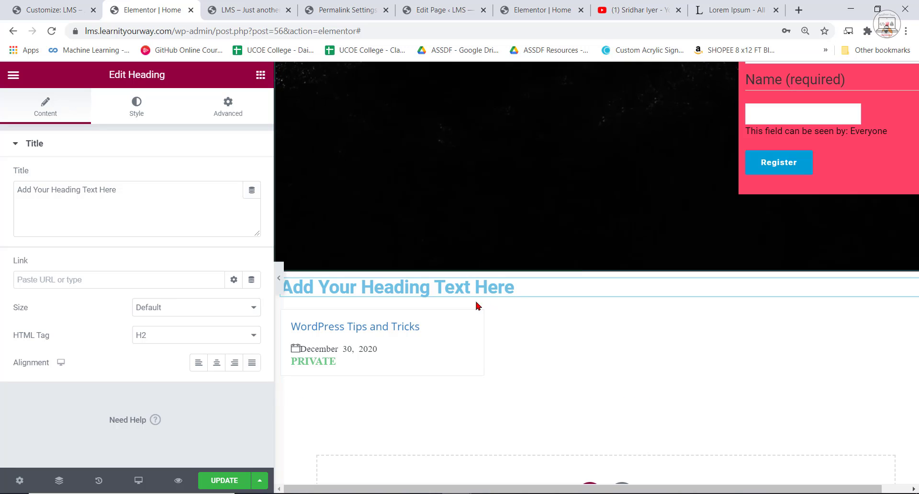
left_click_drag(516, 290, 297, 295)
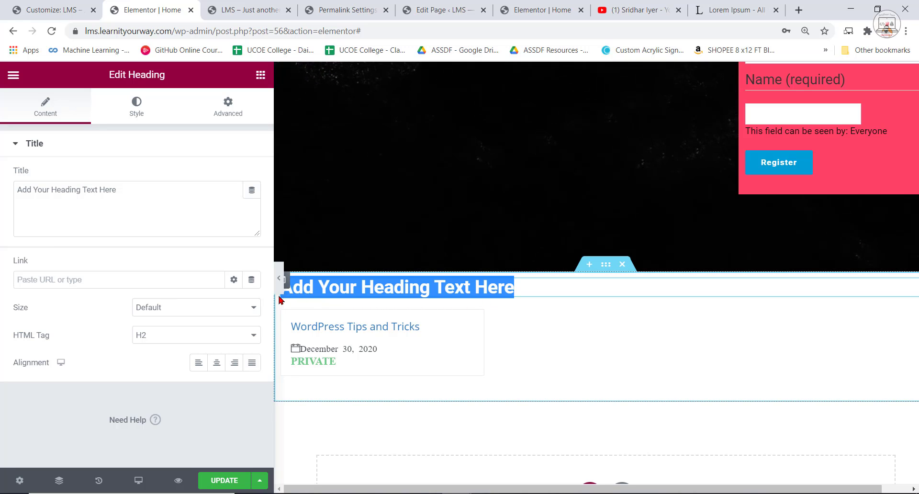
triple_click(127, 202)
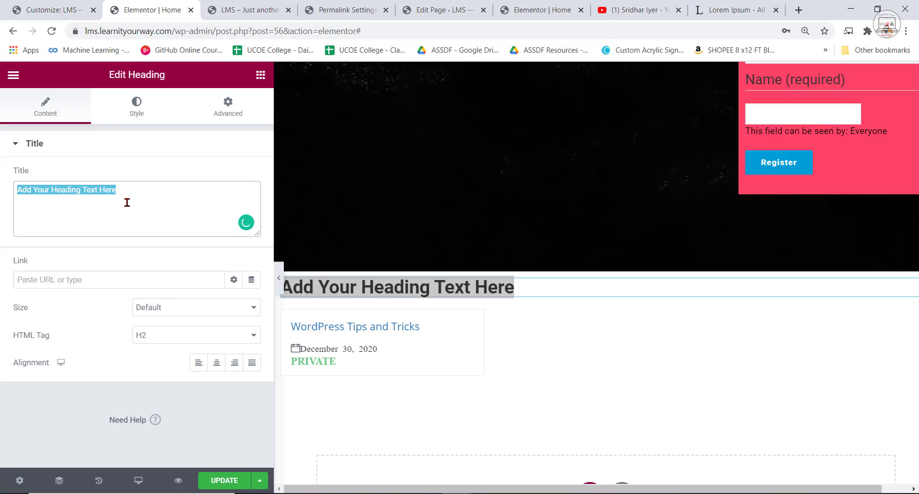
type("Oy")
type("r")
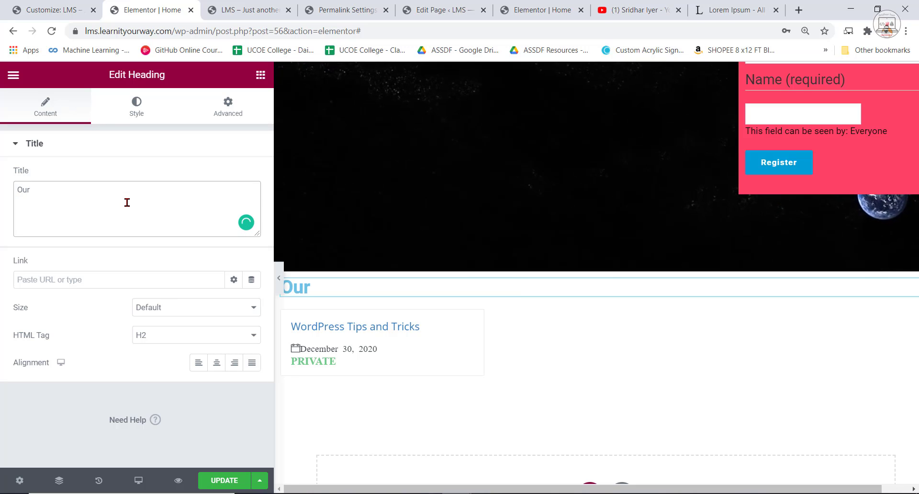
type(" Popular Courses")
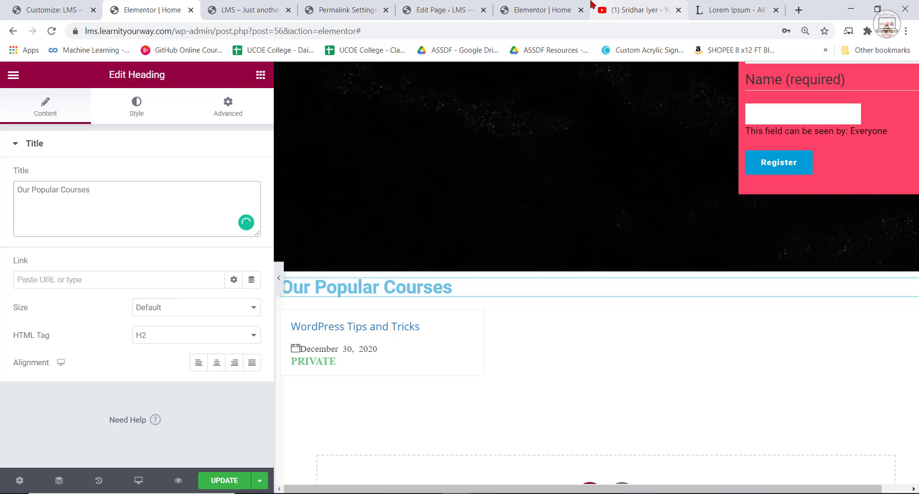
Shorten the new heading's title to "Popular Courses".
left_click(550, 6)
left_click(152, 10)
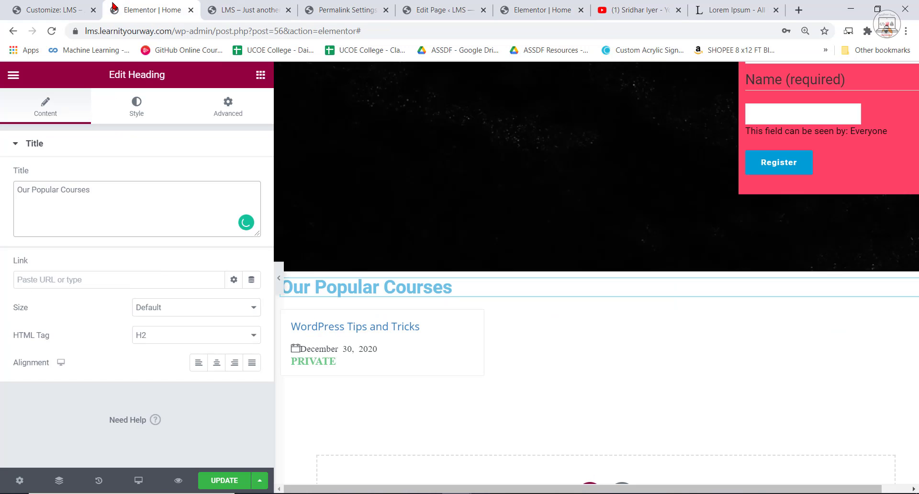
key("BackSpace")
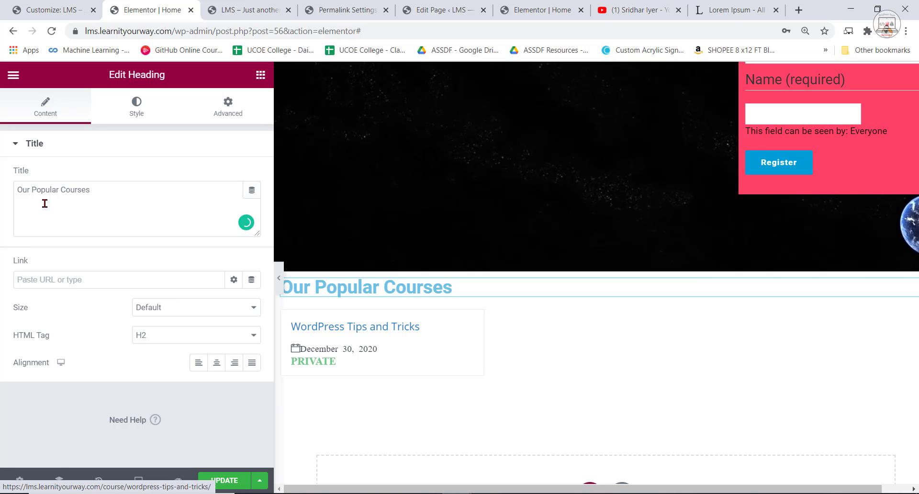
left_click(30, 189)
key("BackSpace")
key("BackSpace")
key("BackSpace")
key("BackSpace")
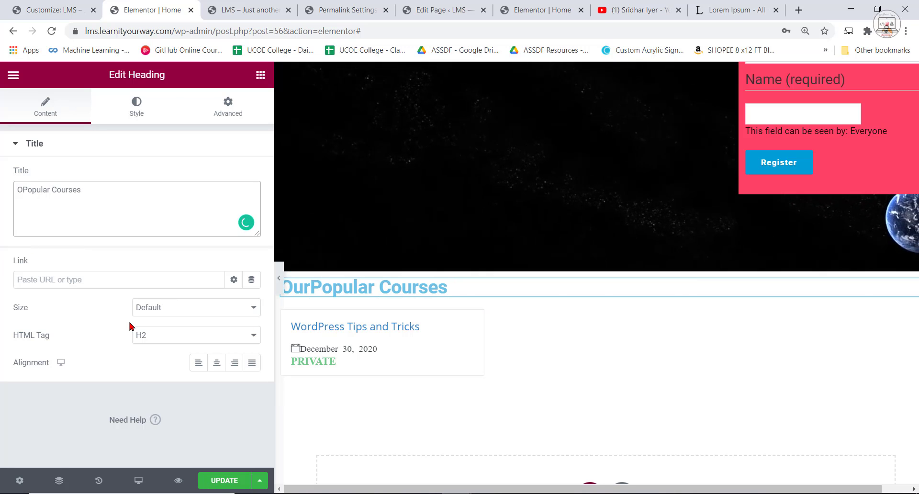
Set the Popular Courses heading's text color to black, #000000.
left_click(134, 107)
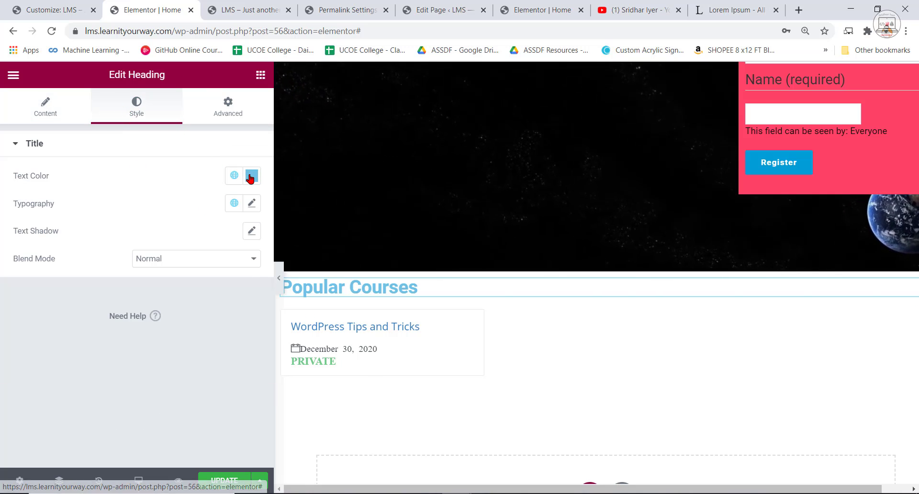
left_click(251, 175)
left_click_drag(178, 233, 69, 352)
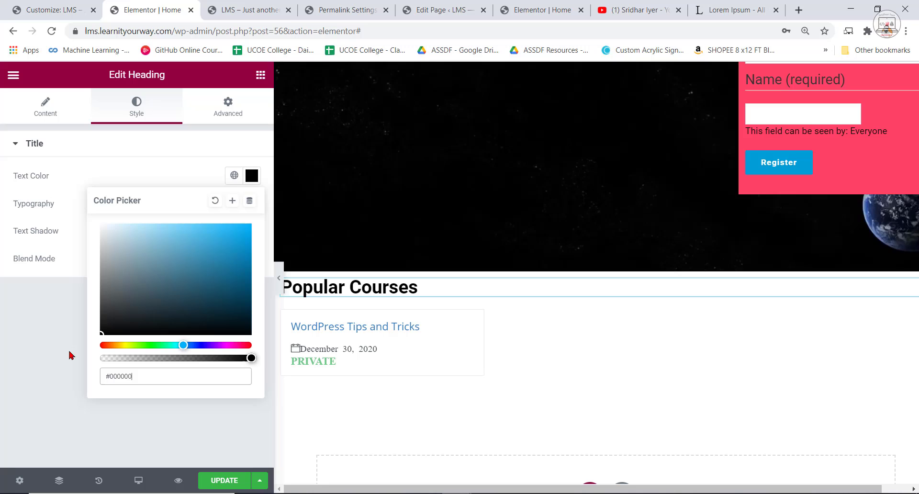
left_click(140, 168)
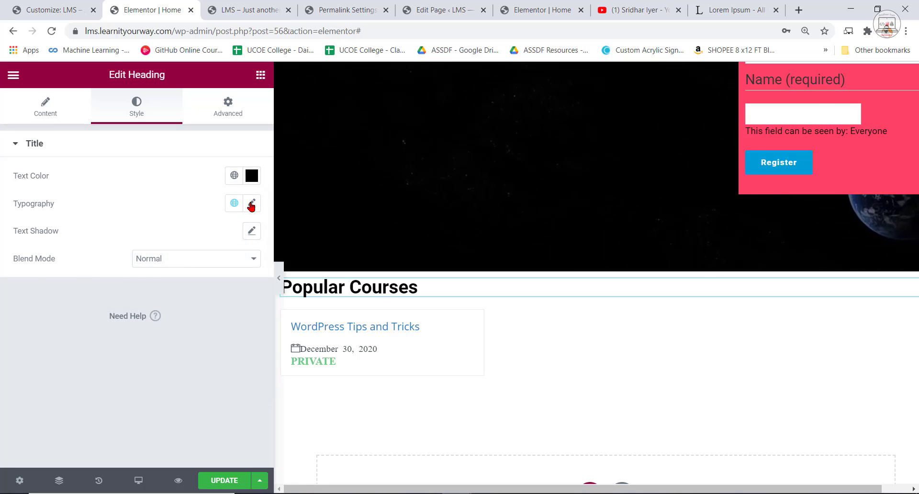
Set the Popular Courses heading's font family to Salsa with a size of 52 px, and center the heading.
left_click(252, 203)
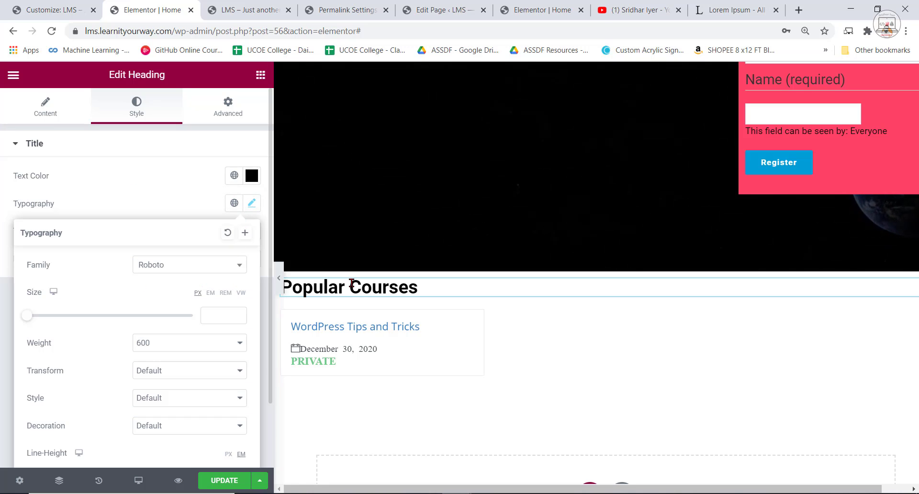
left_click(206, 264)
type("salsa")
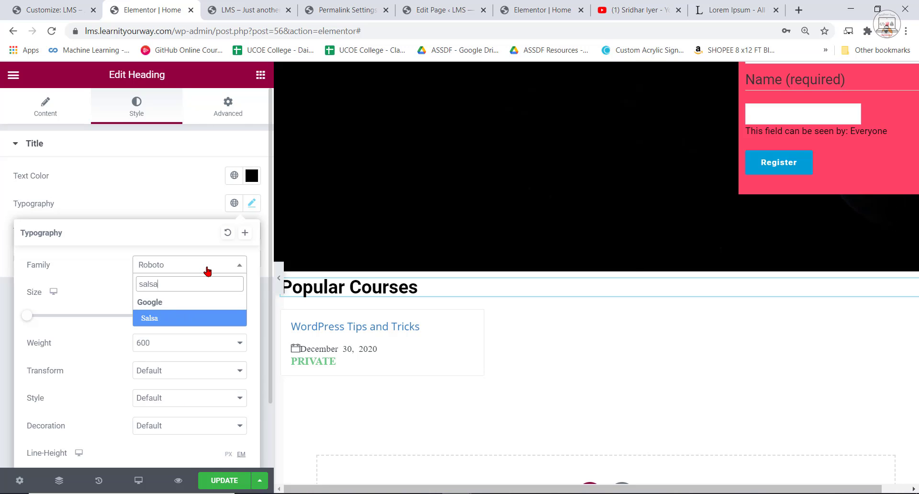
left_click(154, 318)
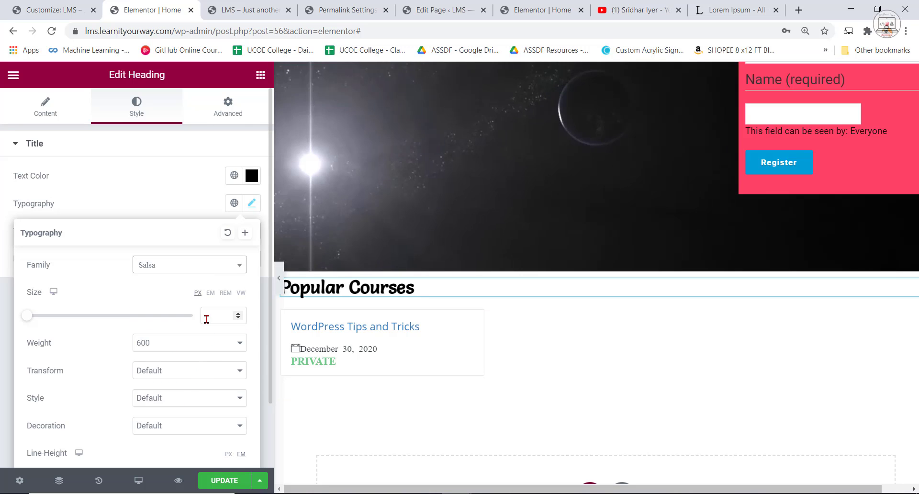
left_click(227, 313)
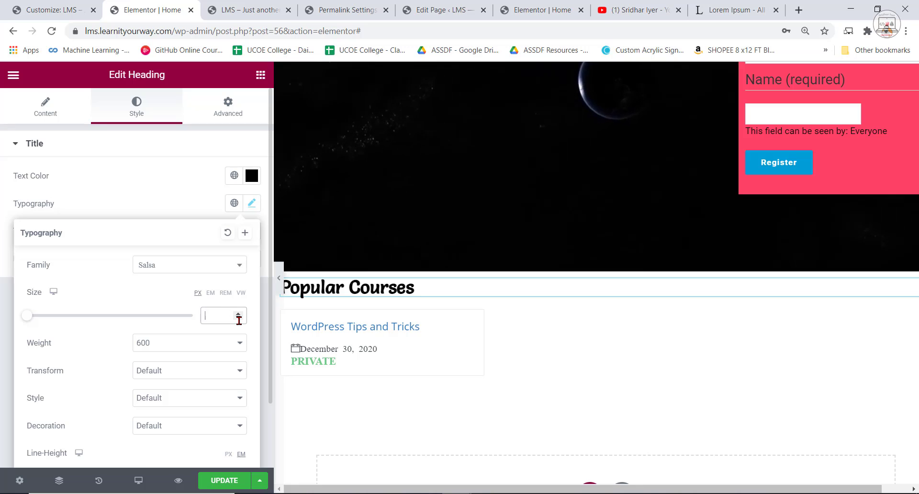
type("1")
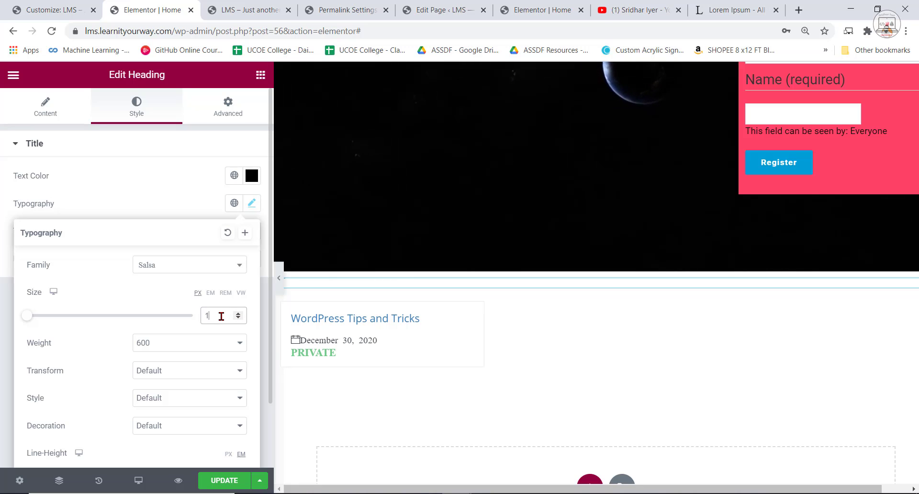
key("BackSpace")
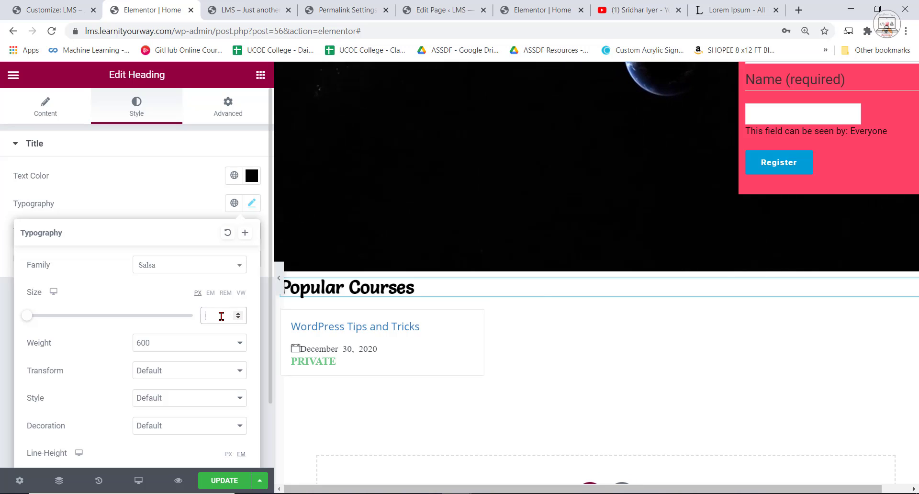
type("52")
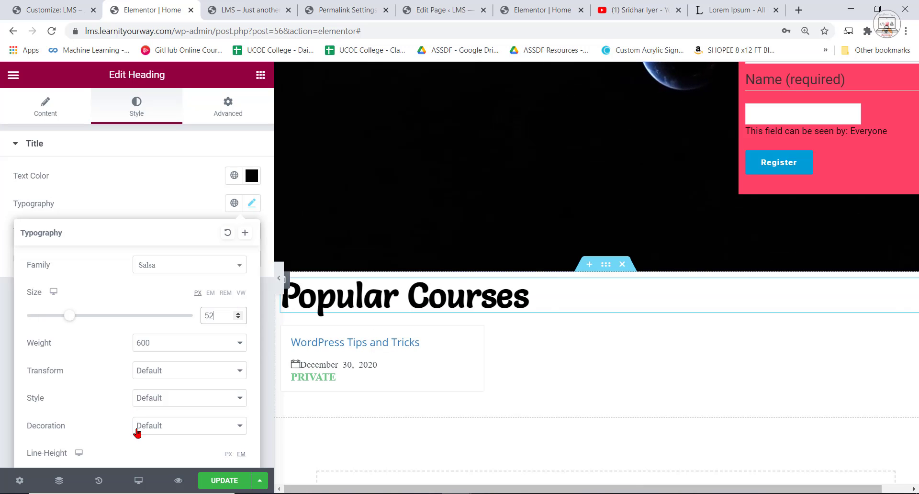
left_click(45, 106)
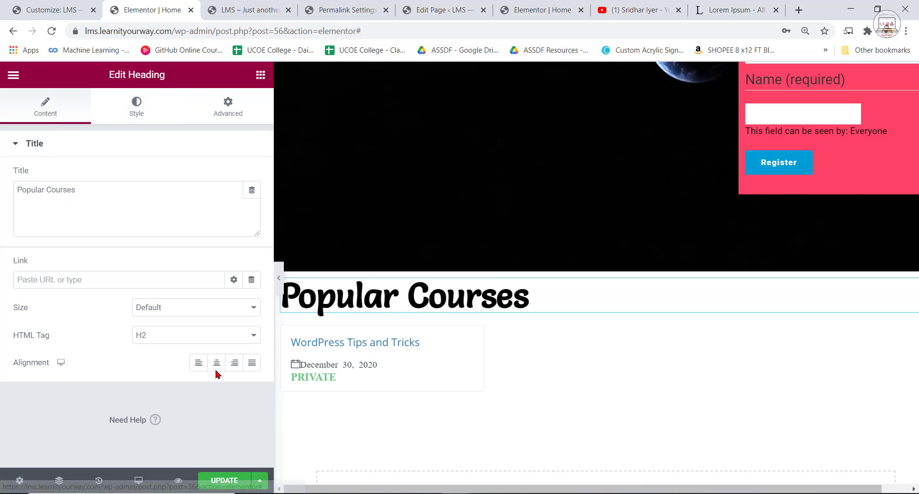
left_click(217, 362)
Wrap the word Courses in the heading title in a span with style="color:#FF4367", copying the color code from Notepad.
left_click(43, 195)
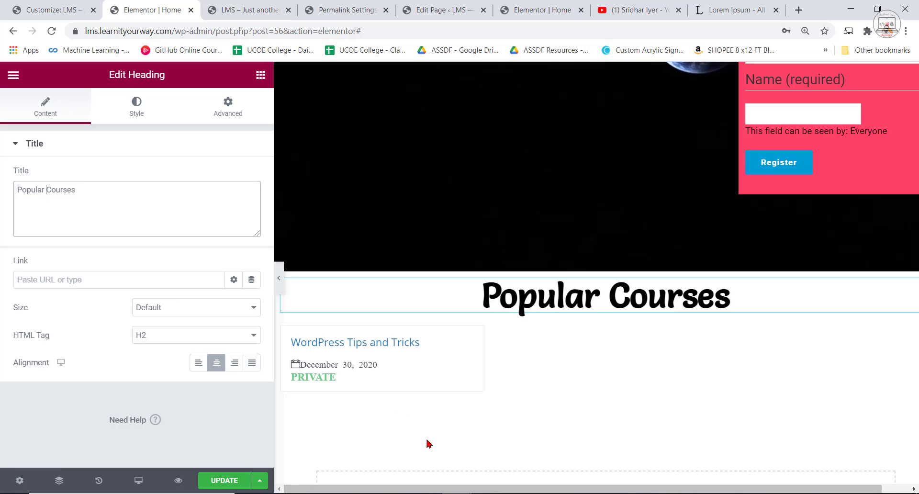
type("<span style=\"color:")
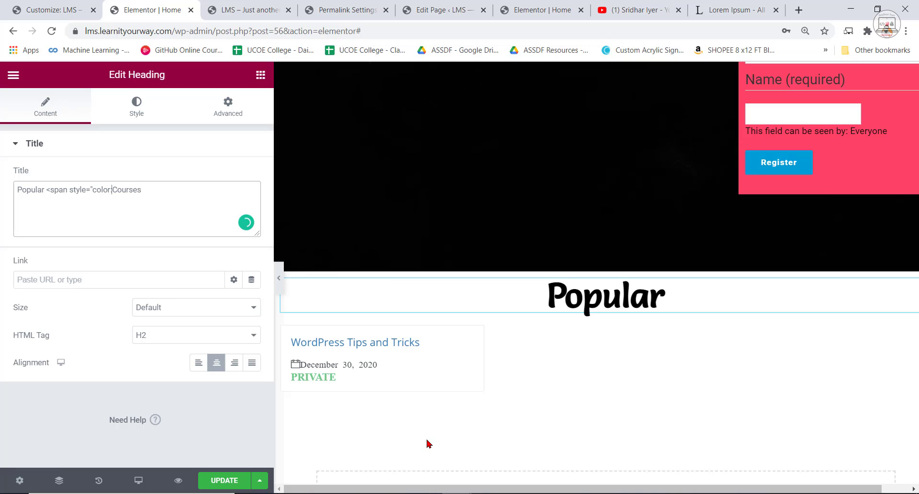
left_click(546, 493)
right_click(239, 74)
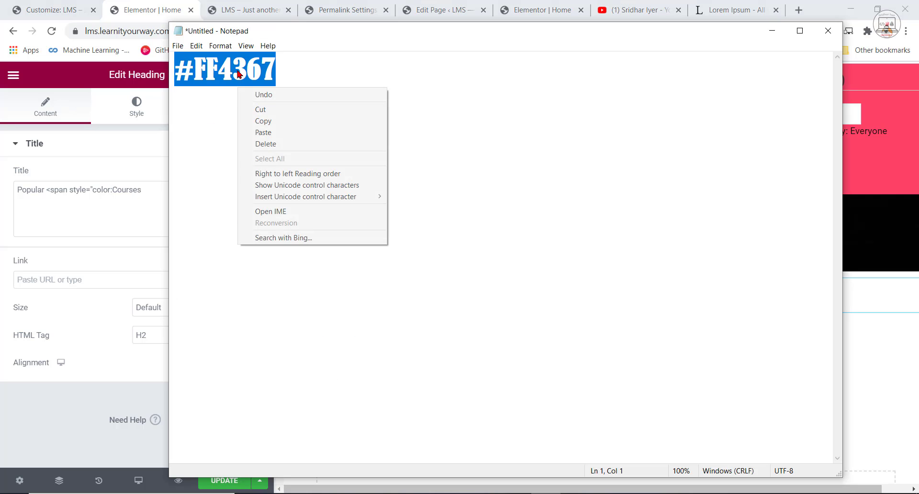
left_click(263, 121)
left_click(93, 190)
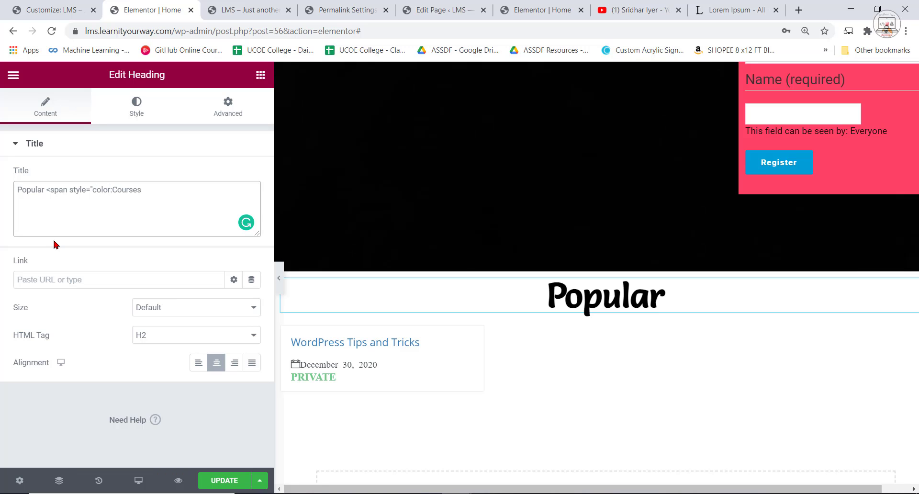
type("#FF4367")
type("\">Courses")
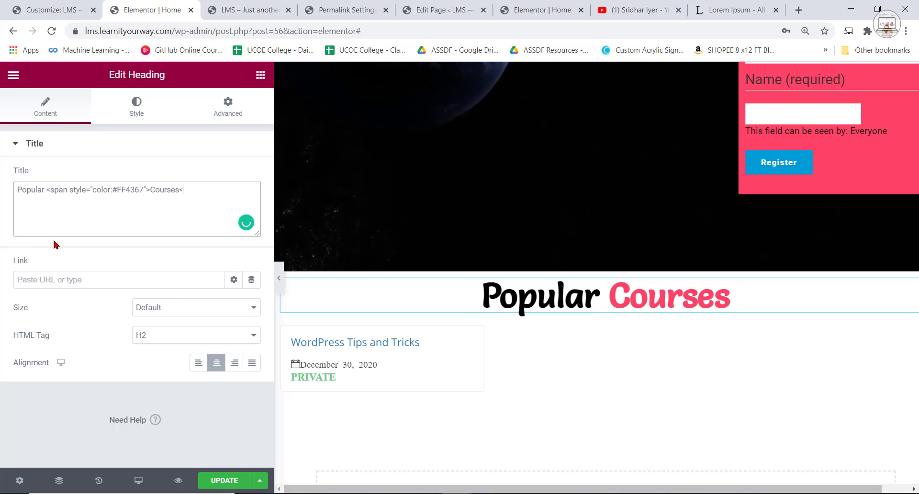
type("</span>")
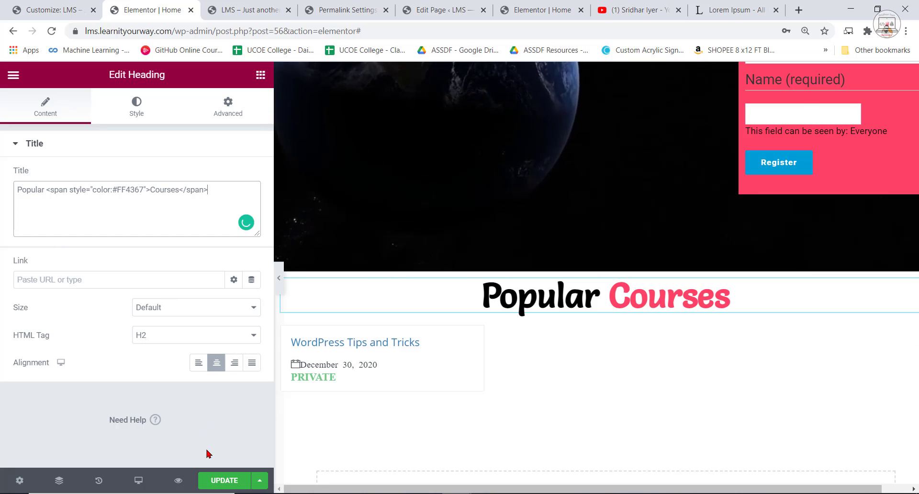
Update the home page, reload the page, and check the Popular Courses section in the site preview.
left_click(223, 481)
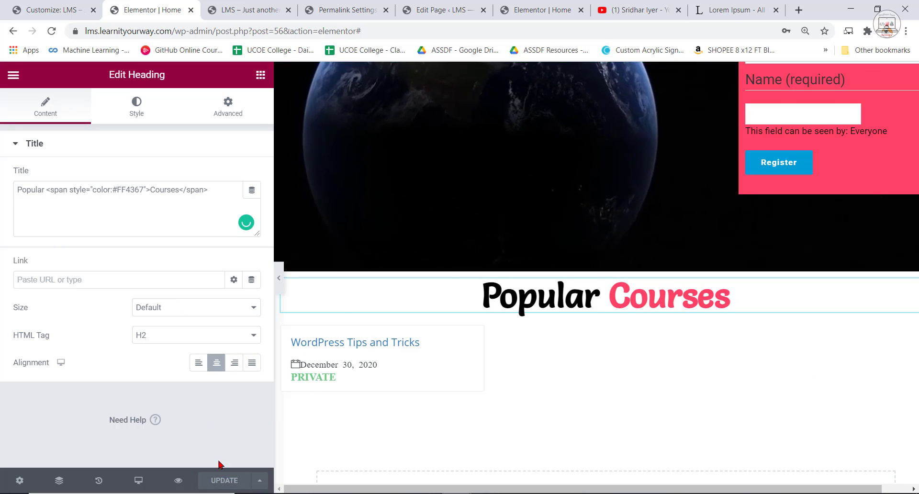
left_click(52, 31)
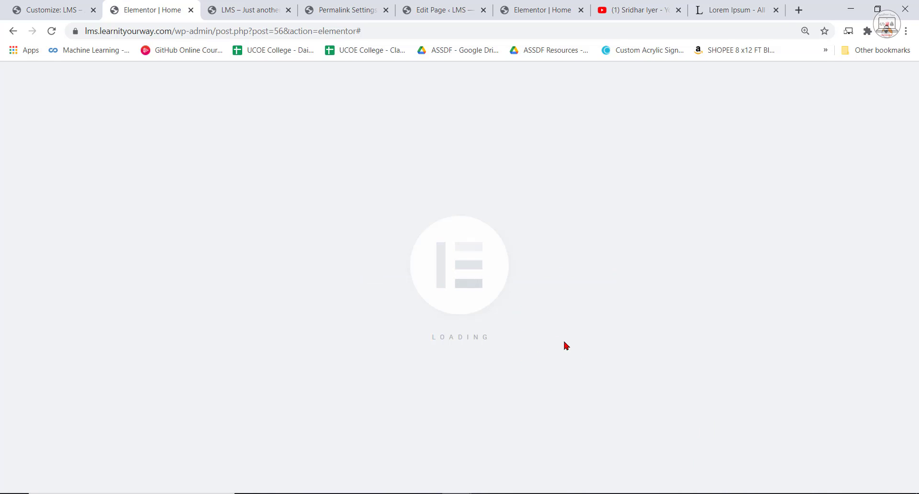
left_click(217, 5)
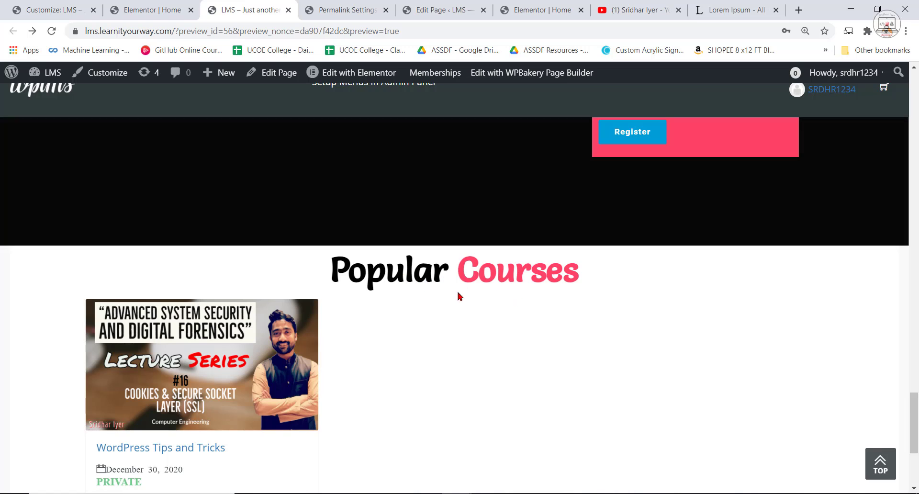
scroll(312, 340, "down", 2)
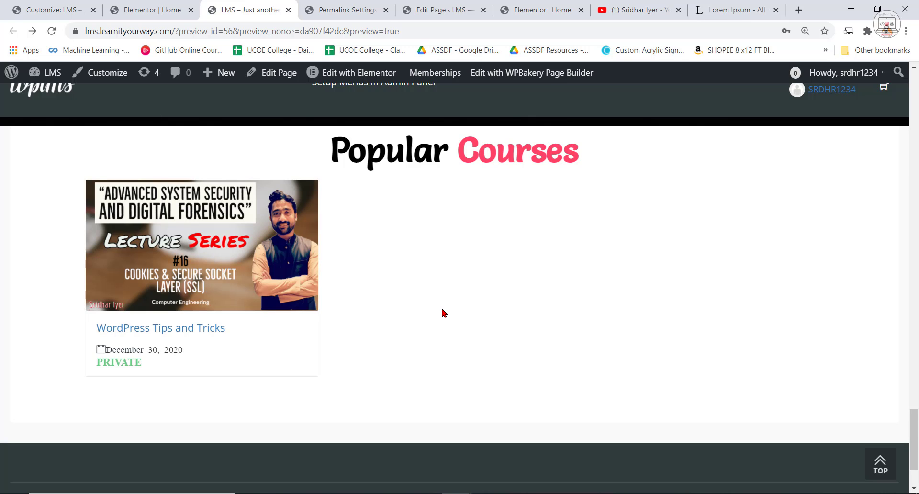
left_click(168, 5)
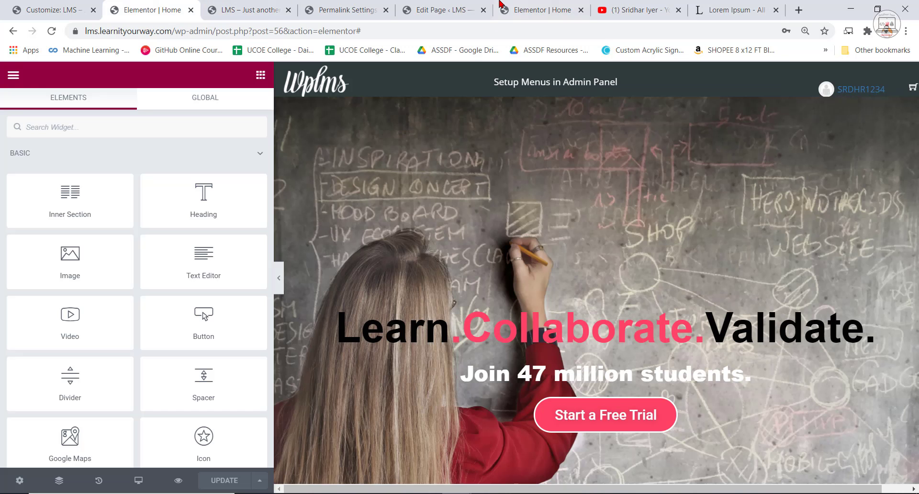
Switch to the WordPress admin page of the WordPress Tips and Tricks course and open the page for adding plugins.
left_click(502, 5)
left_click(433, 7)
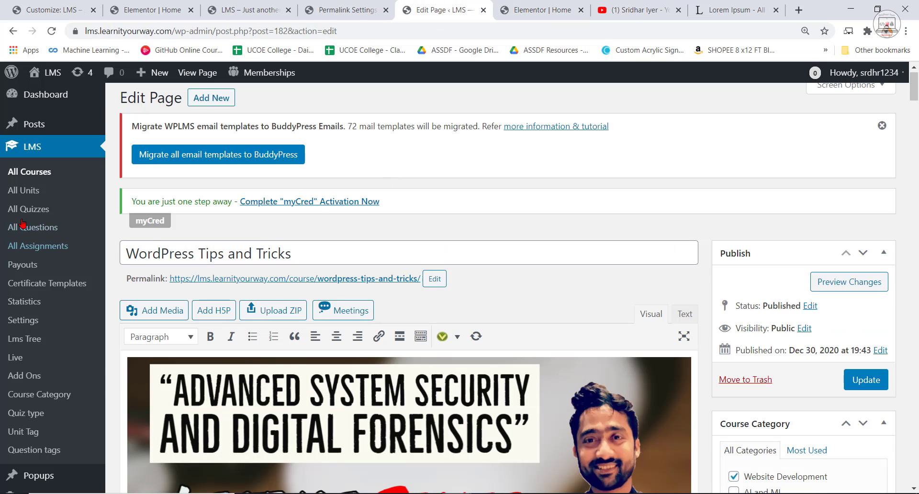
scroll(35, 417, "down", 2)
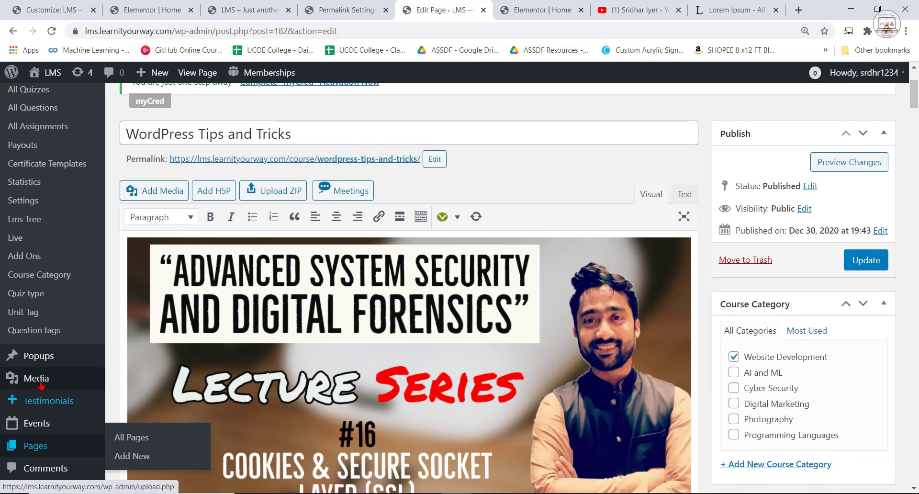
scroll(39, 436, "down", 5)
scroll(47, 431, "down", 2)
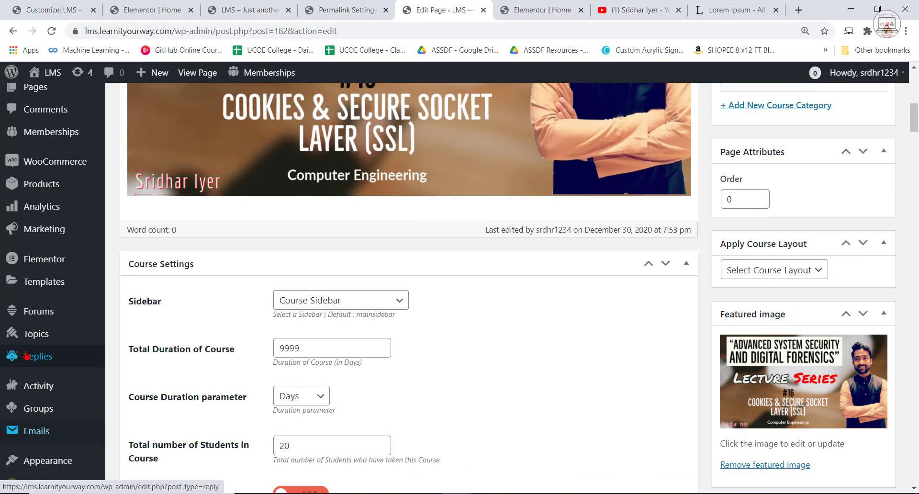
scroll(42, 312, "down", 3)
mouse_move(38, 392)
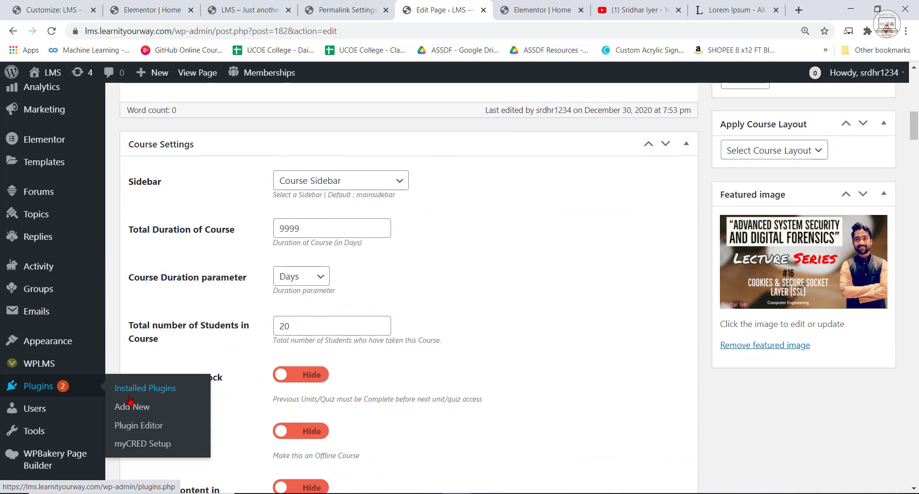
left_click(142, 410)
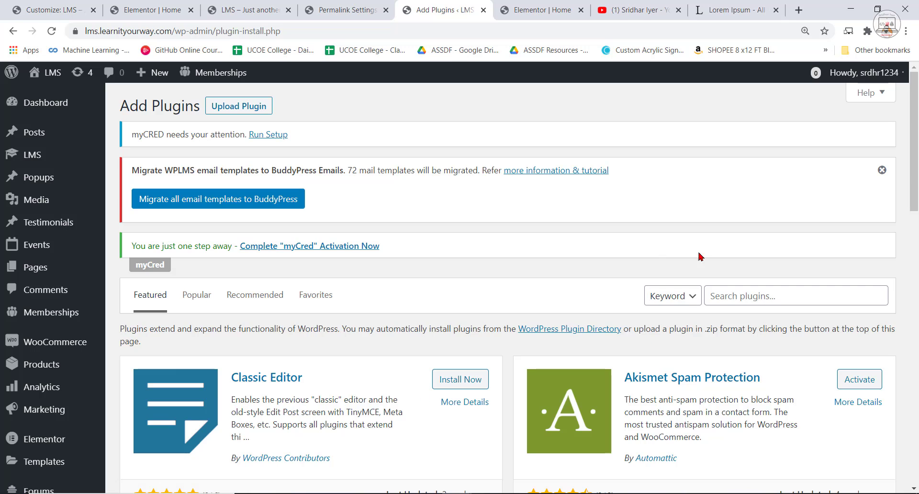
Search the plugin directory for "post duplicator", and install and activate the Post Duplicator plugin.
left_click(715, 302)
type("post")
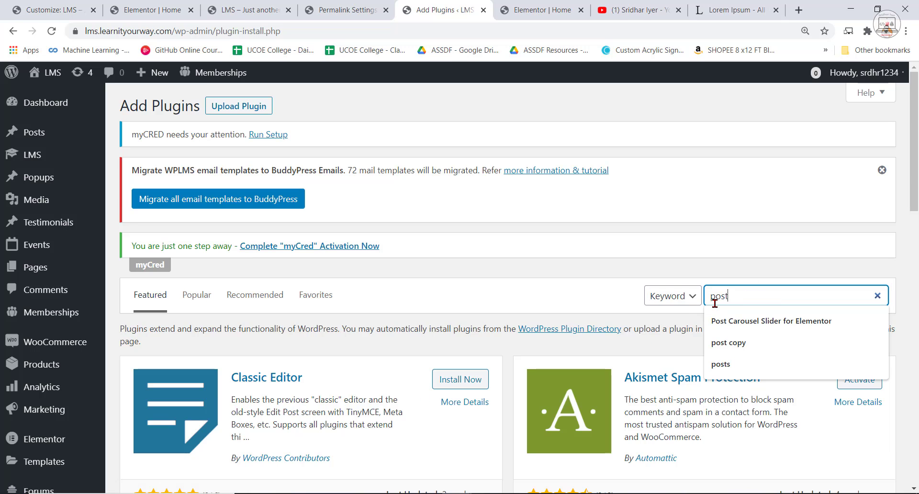
type(" du")
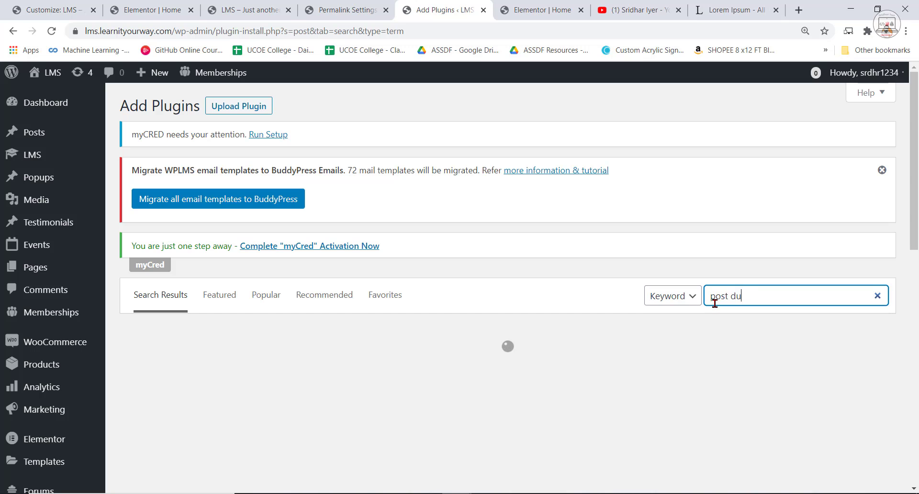
type("pli")
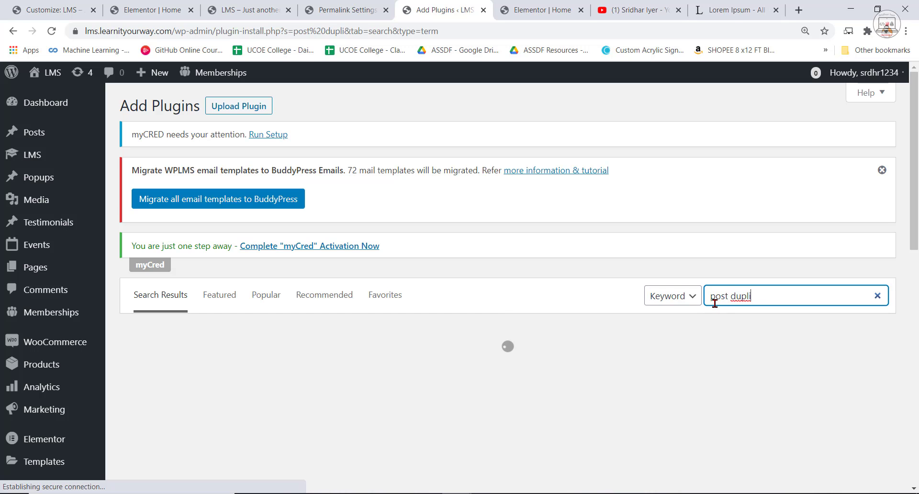
type("cator")
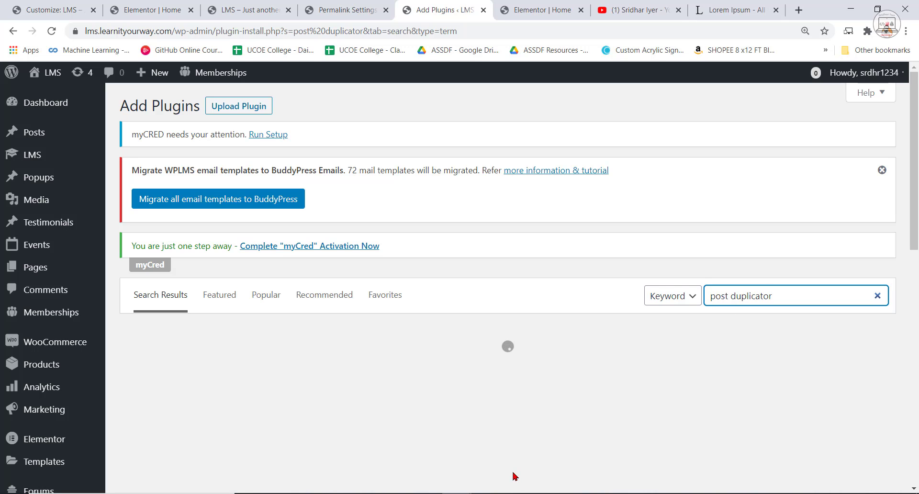
scroll(597, 344, "down", 1)
left_click(438, 312)
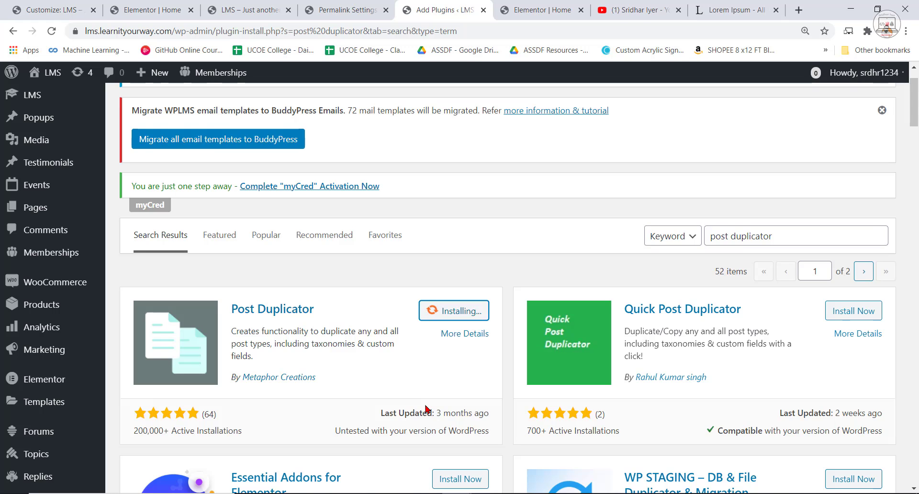
scroll(426, 409, "up", 1)
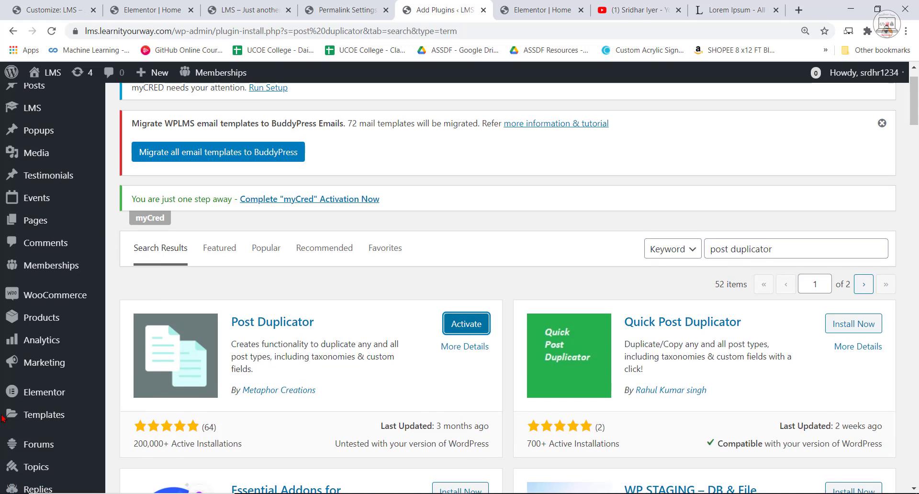
left_click(465, 375)
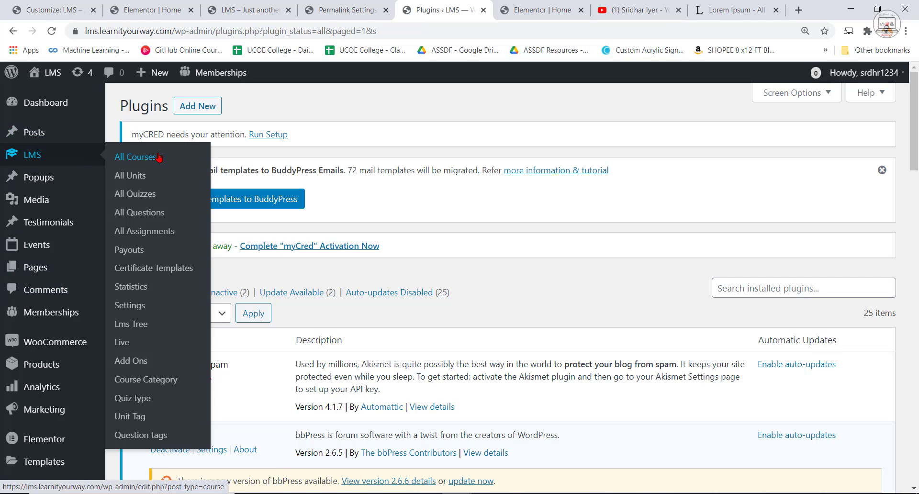
Duplicate the WordPress Tips and Tricks course from the list of all LMS courses.
left_click(154, 157)
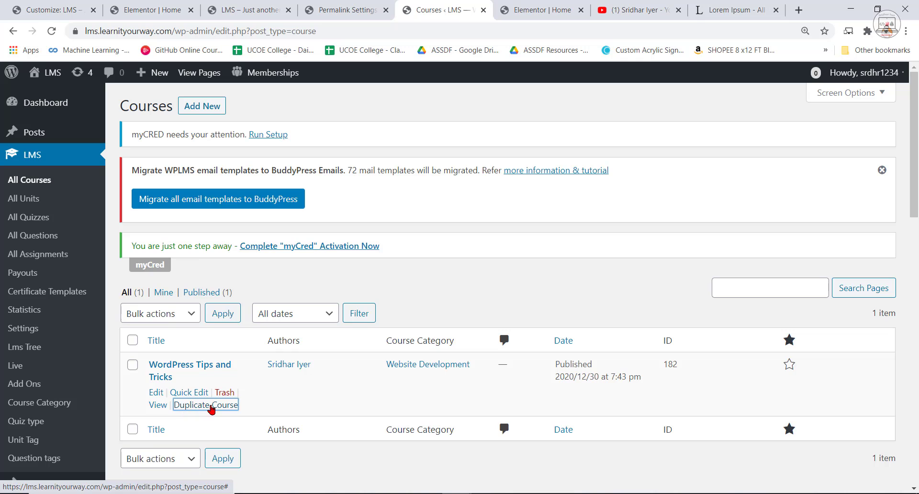
left_click(232, 407)
scroll(293, 416, "down", 1)
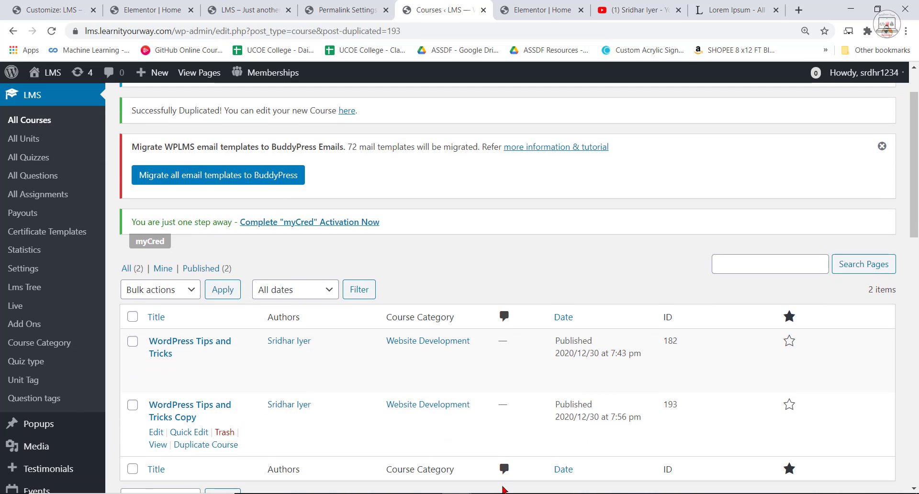
Open the original WordPress Tips and Tricks course for editing and change its title to "Ethical Hacking From scratch".
left_click(181, 345)
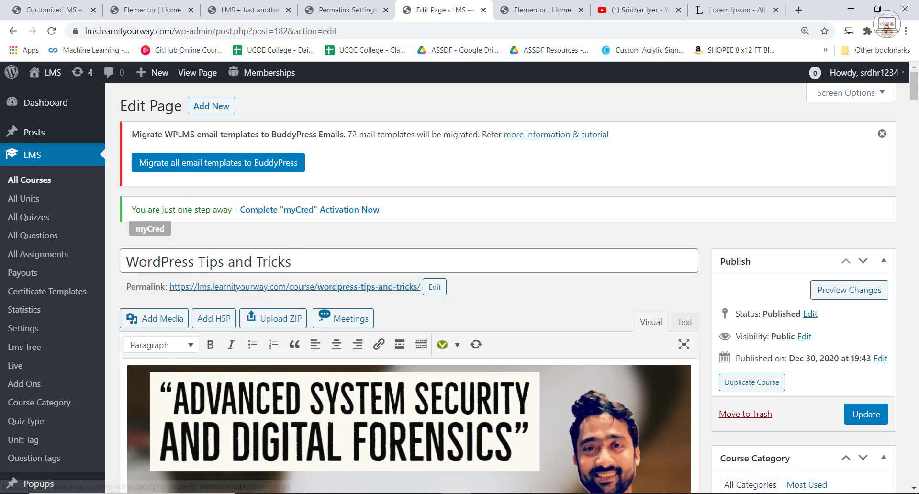
scroll(728, 345, "down", 1)
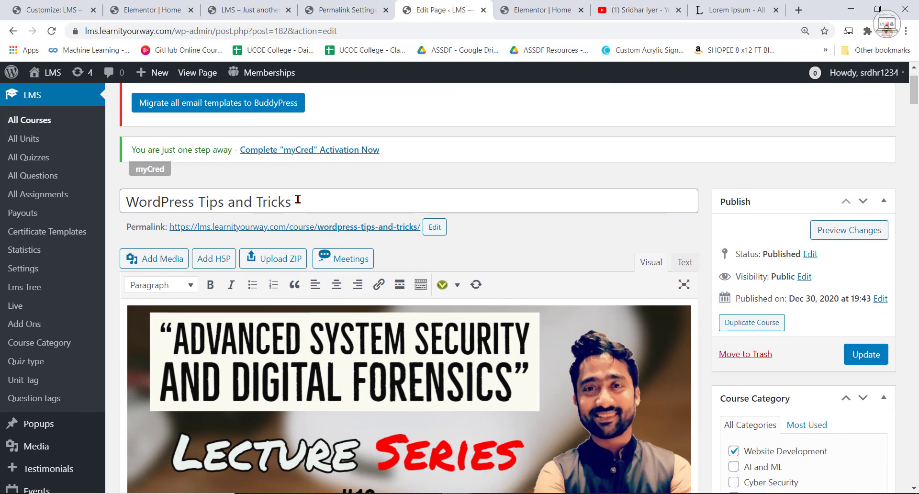
triple_click(297, 199)
type("Eth")
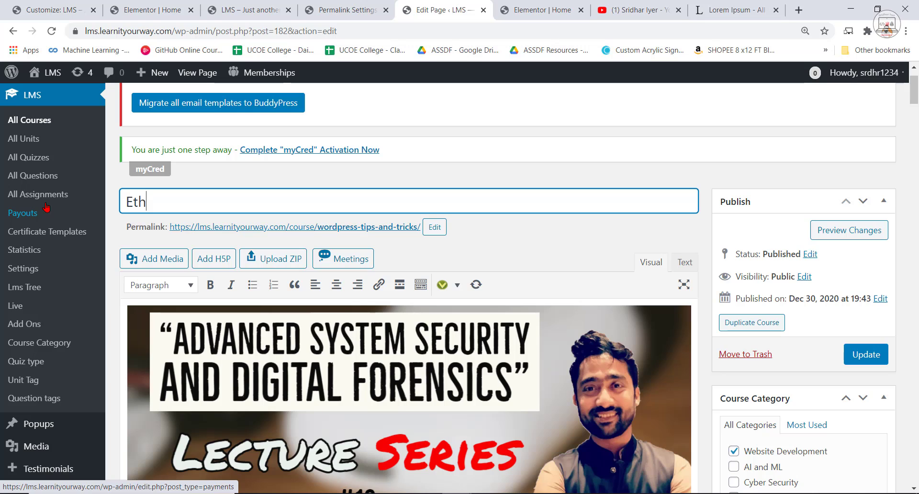
type("ical JH")
key("BackSpace")
type("Hacking From scratch")
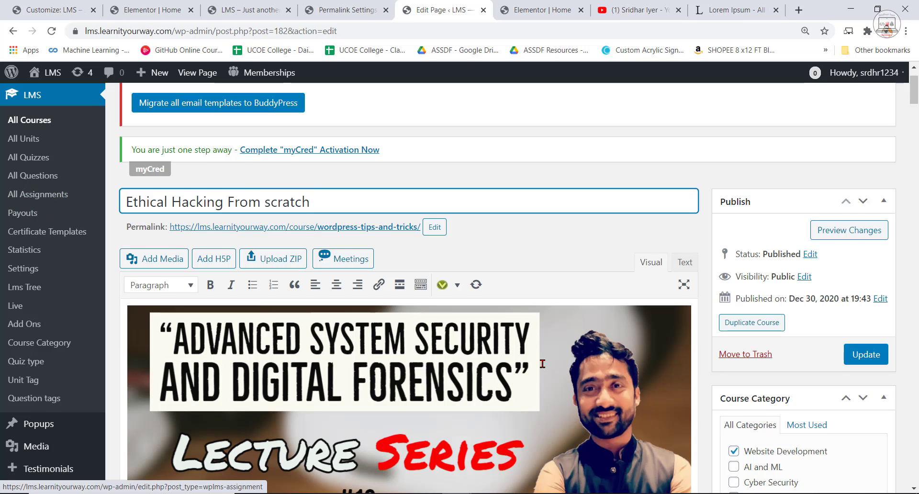
Assign the course to the Cyber Security category, clear the Website Development category, and update the course.
scroll(412, 287, "down", 2)
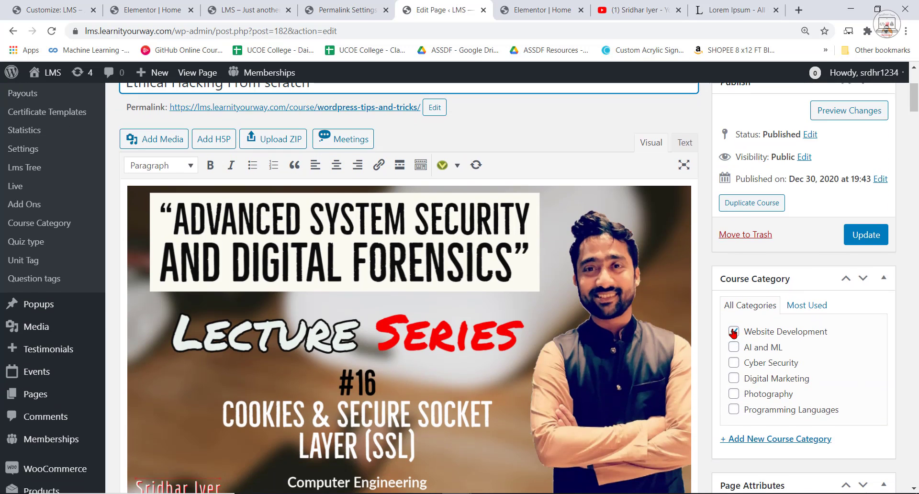
left_click(733, 331)
left_click(734, 364)
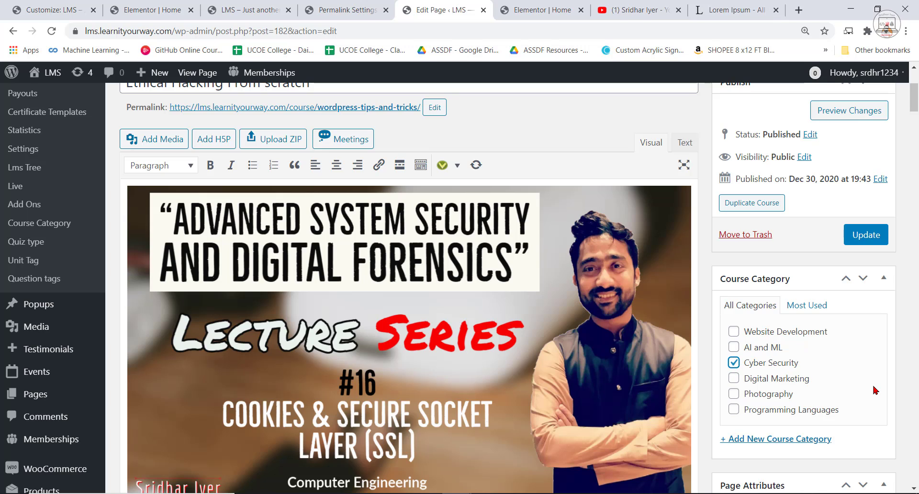
scroll(873, 351, "down", 12)
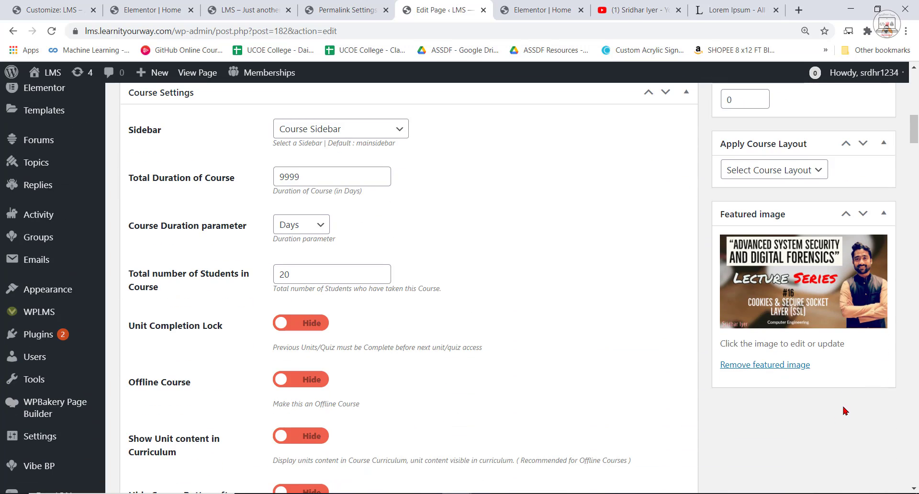
scroll(796, 346, "up", 12)
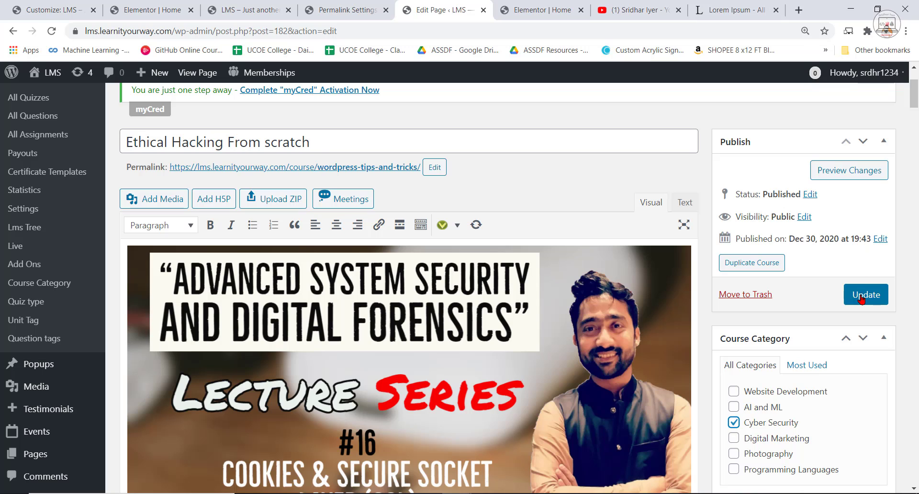
left_click(866, 294)
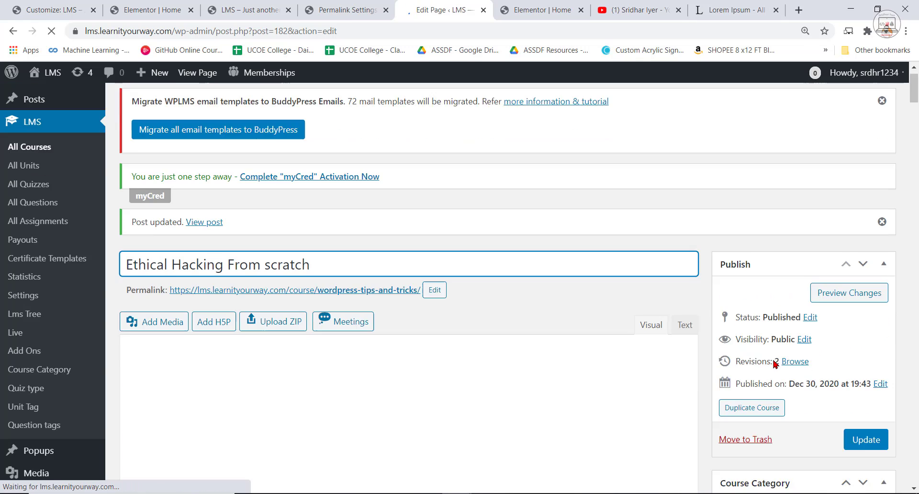
scroll(807, 400, "down", 3)
scroll(480, 277, "up", 3)
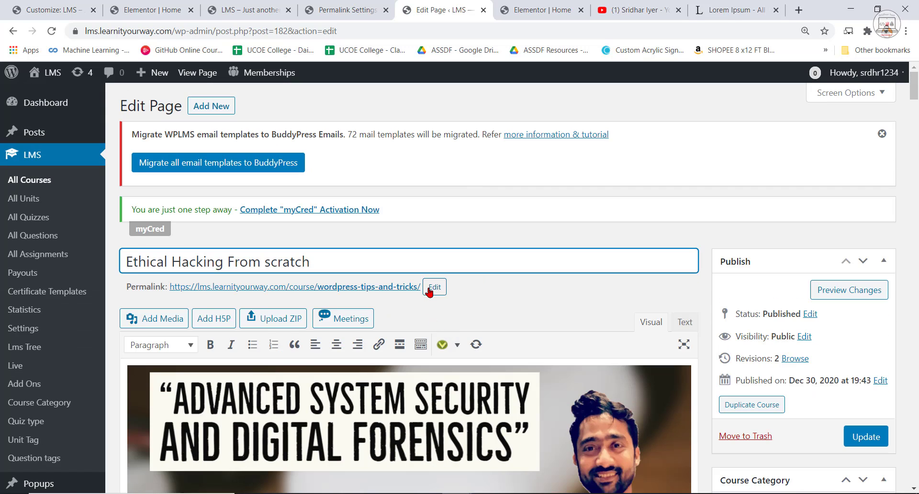
Change the course's permalink slug to "ethical hacking" and update the course.
left_click(430, 291)
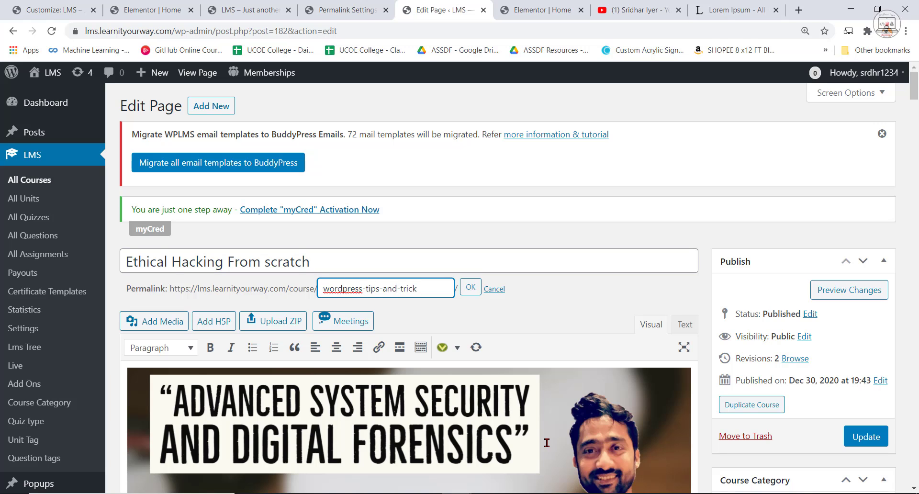
key("BackSpace")
key("BackSpace")
key("BackSpace")
key("BackSpace")
key("BackSpace")
key("BackSpace")
key("BackSpace")
key("BackSpace")
key("BackSpace")
key("BackSpace")
key("BackSpace")
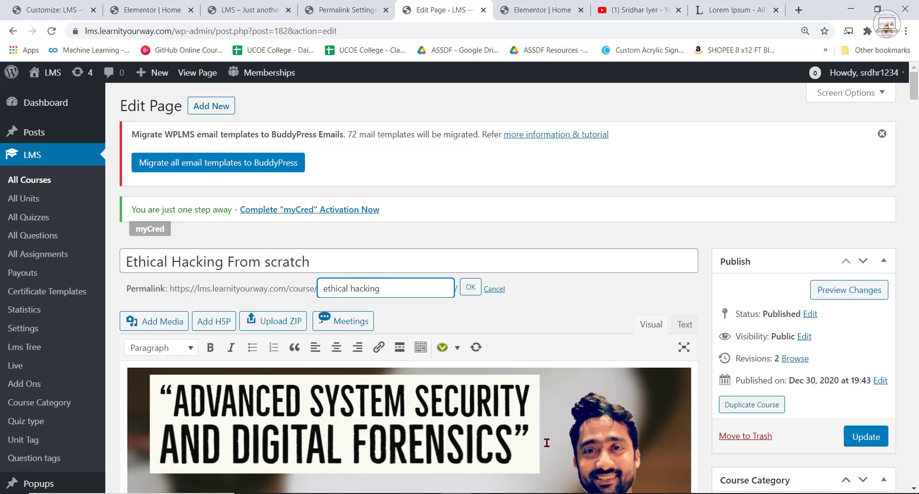
left_click(469, 290)
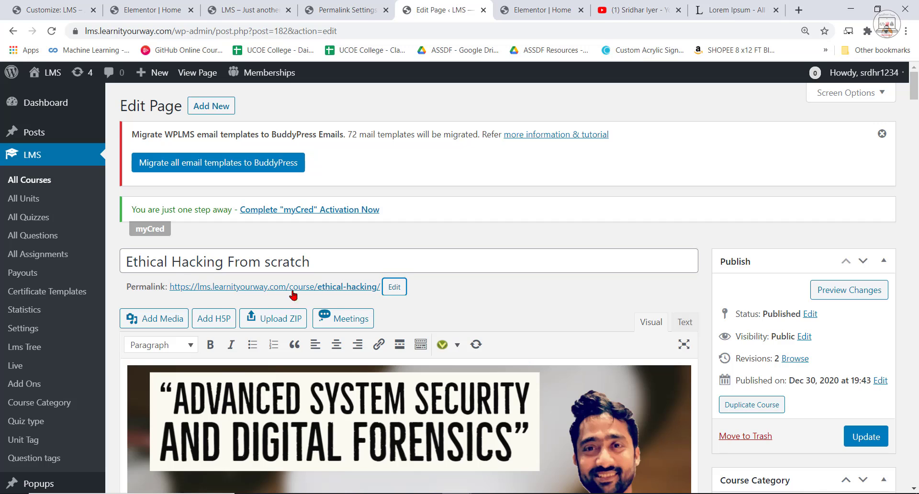
left_click(865, 435)
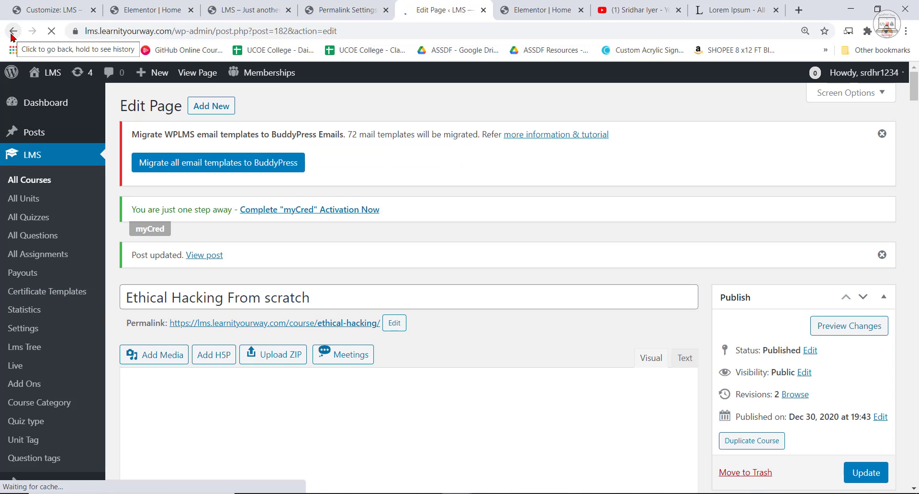
Return to the refreshed course list and reload the home page preview to check the Popular Courses grid.
left_click(12, 33)
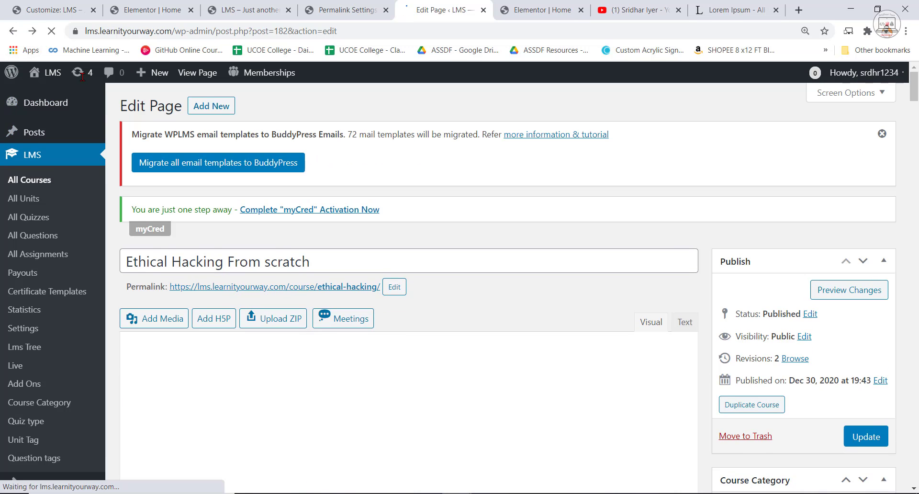
left_click(50, 31)
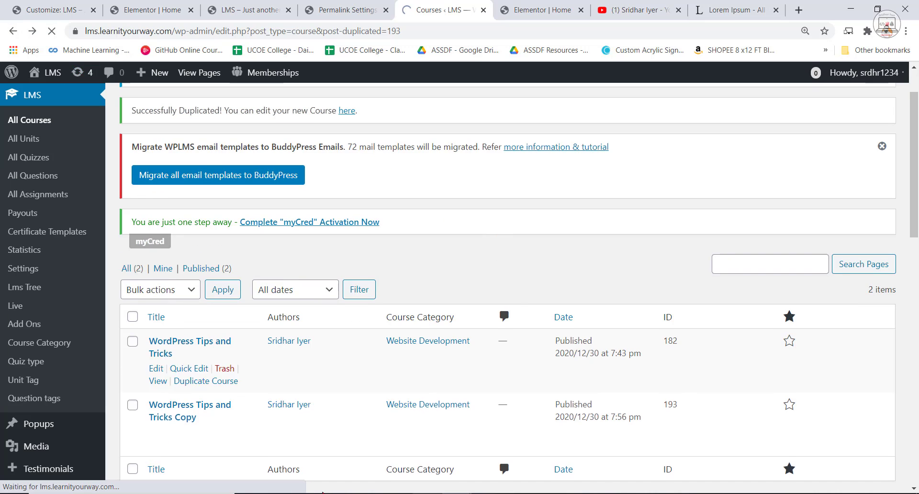
left_click(266, 4)
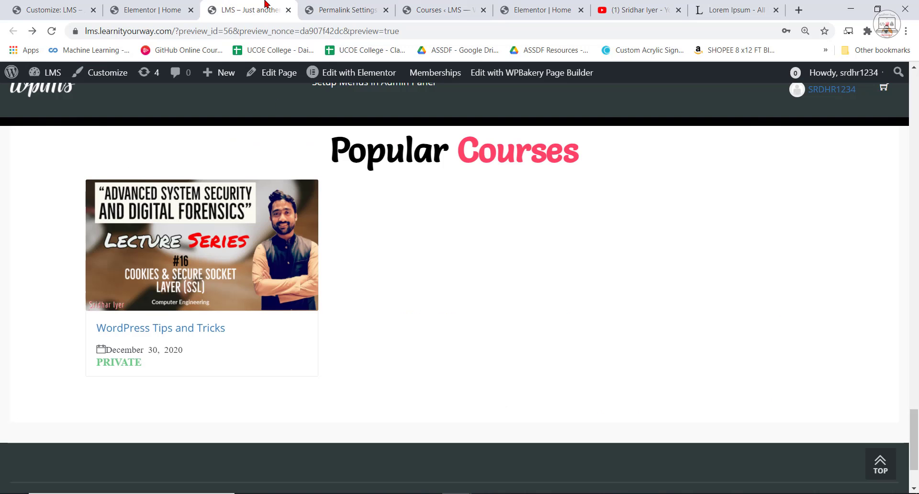
left_click(52, 31)
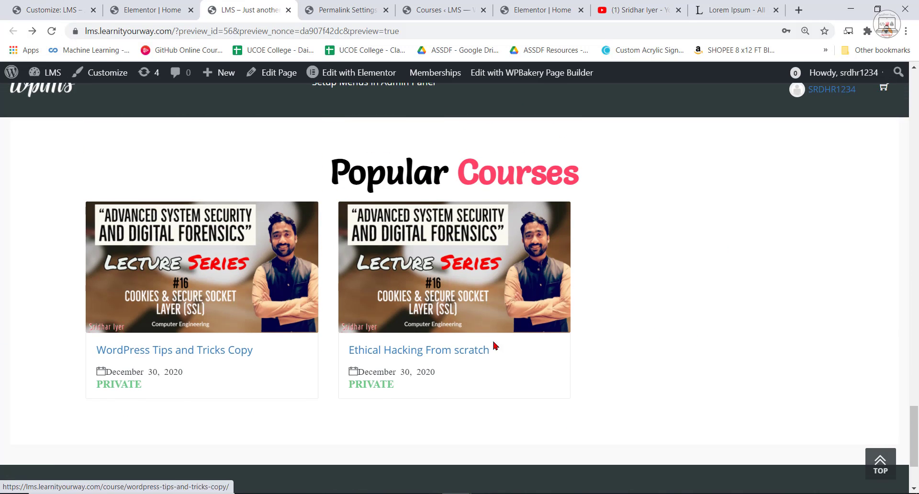
left_click(177, 4)
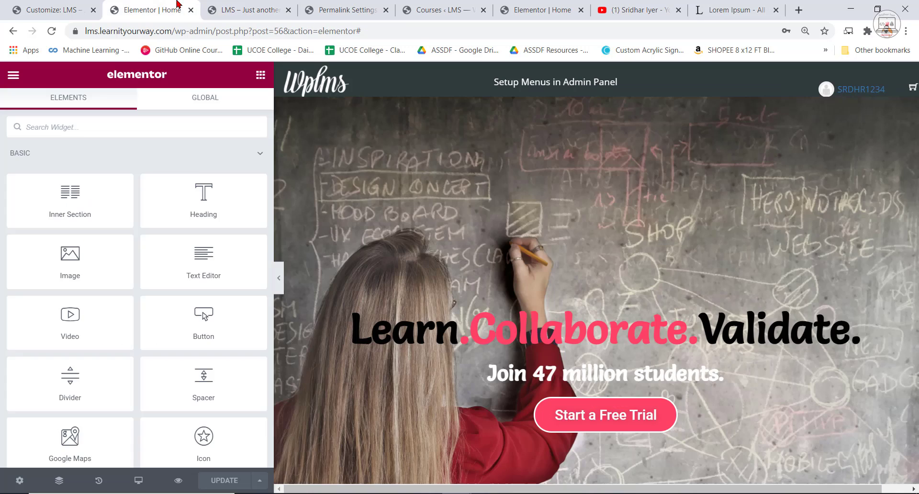
left_click(350, 10)
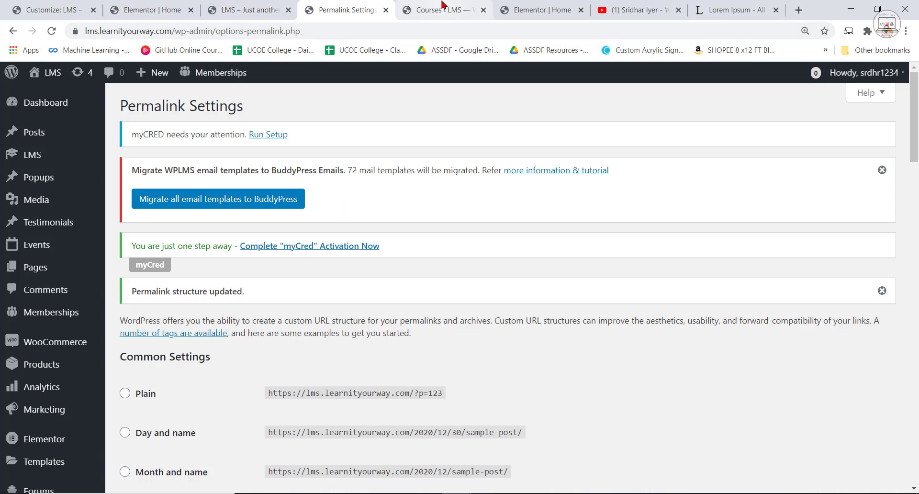
Duplicate the Ethical Hacking From scratch course from the course list.
left_click(477, 12)
mouse_move(184, 339)
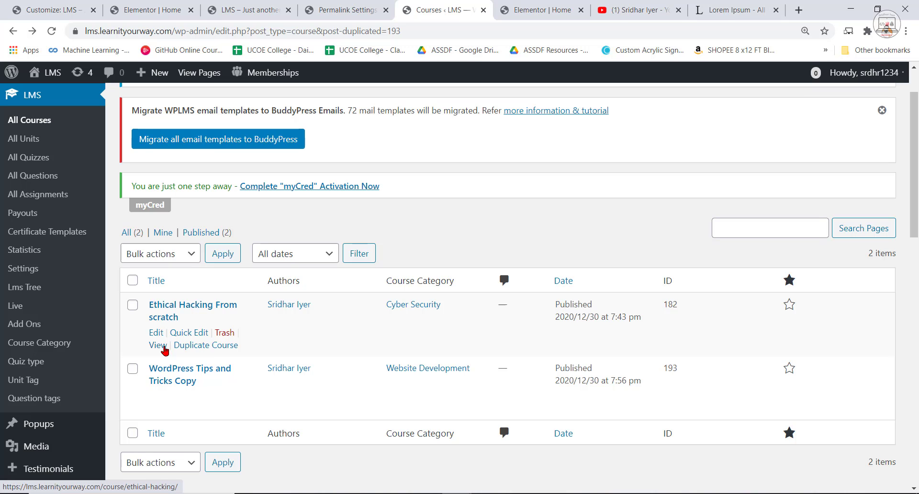
left_click(202, 346)
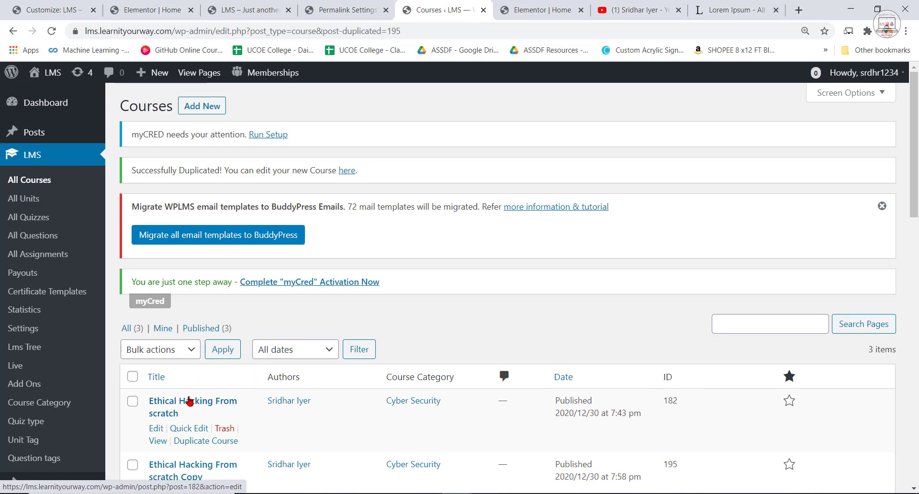
Open the original Ethical Hacking From scratch course for editing and change its title to "Machine Learning From scratch".
left_click(191, 403)
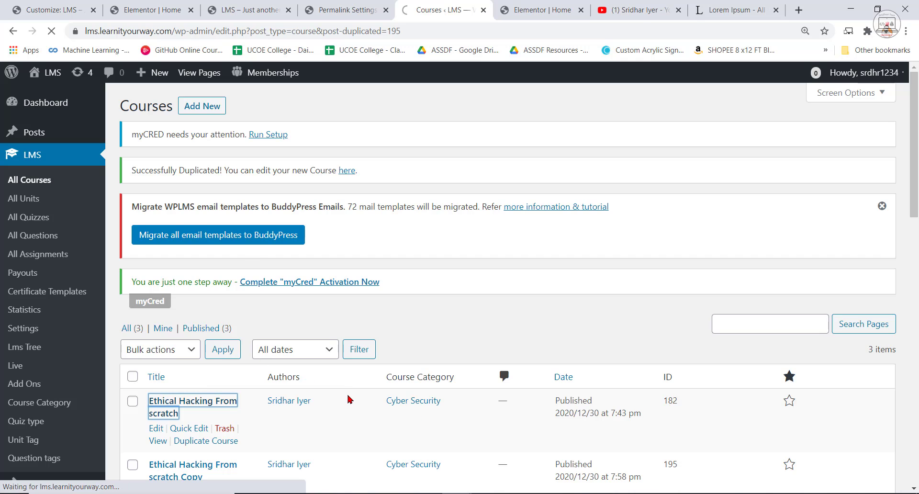
scroll(314, 280, "down", 3)
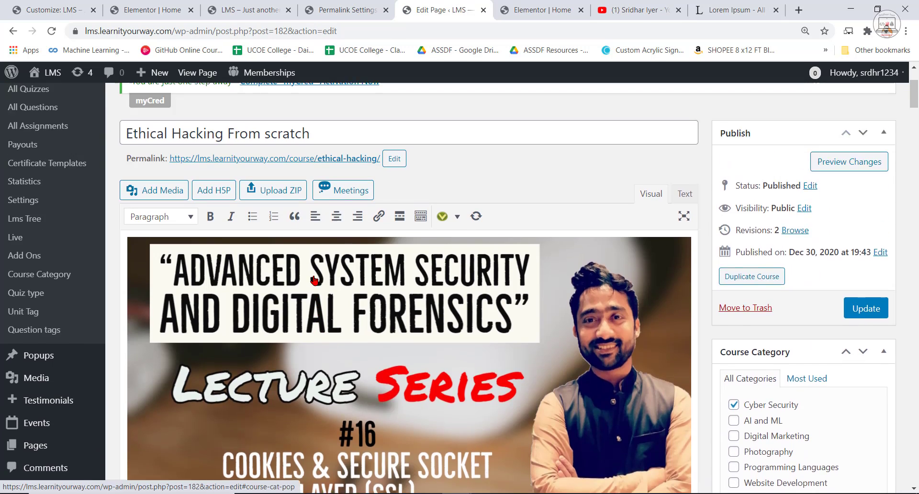
scroll(315, 280, "up", 3)
left_click(302, 262)
left_click_drag(222, 262, 75, 262)
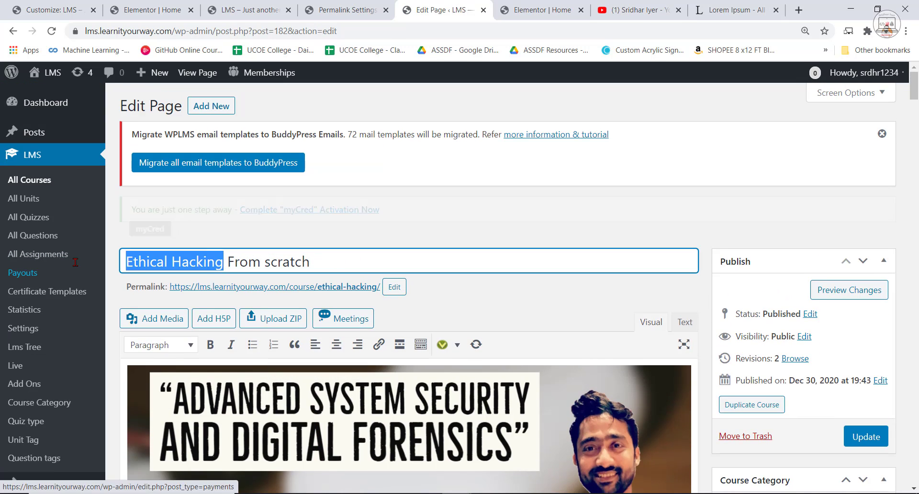
type("Mac")
type("hine Le")
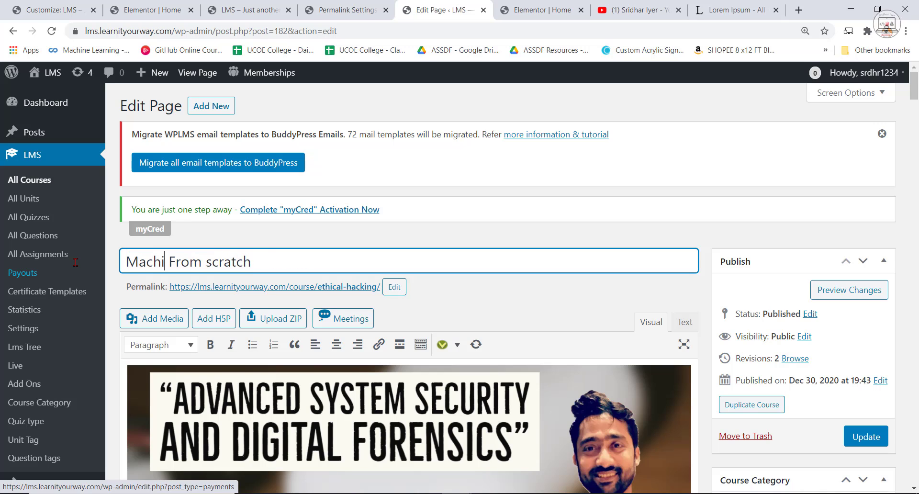
type("arning")
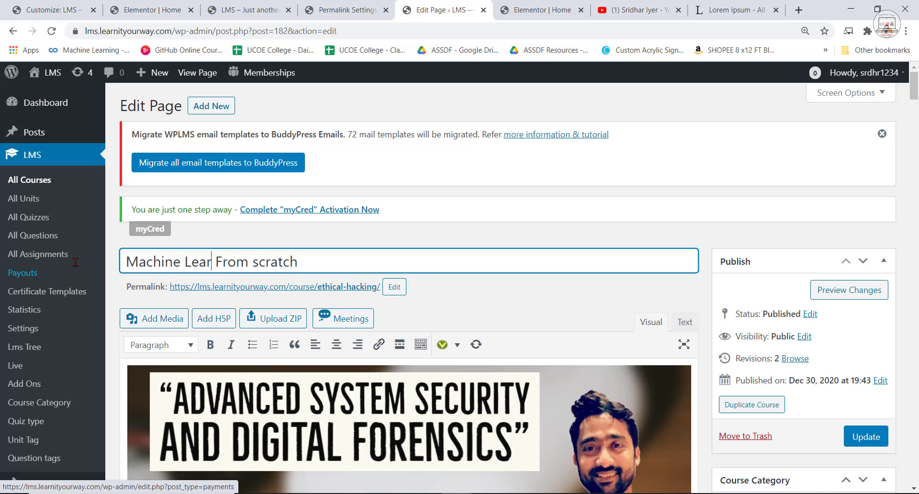
Set the course's permalink slug to "Machine Learning" and update the course.
left_click(394, 288)
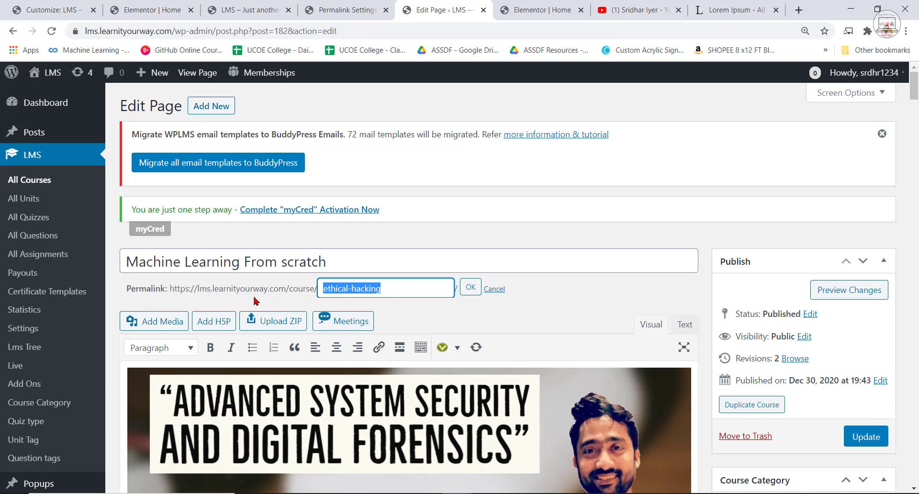
type("M")
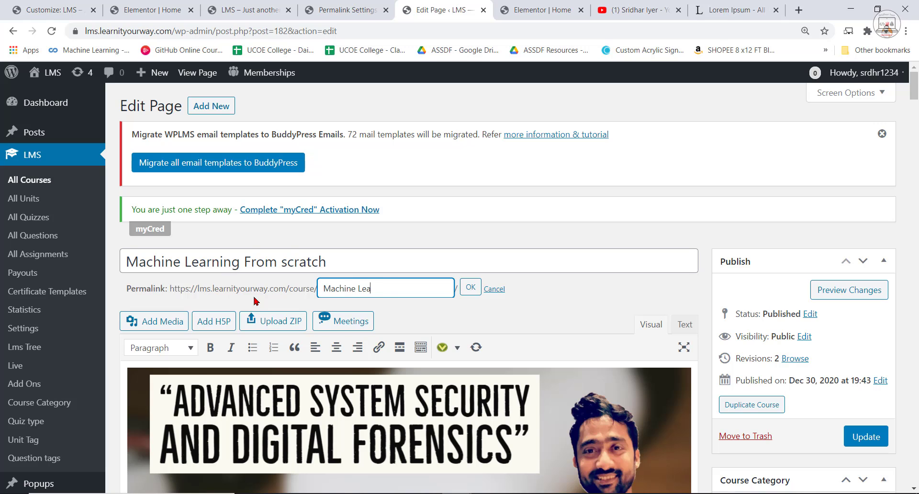
type("achine Learning")
left_click(470, 288)
left_click(866, 436)
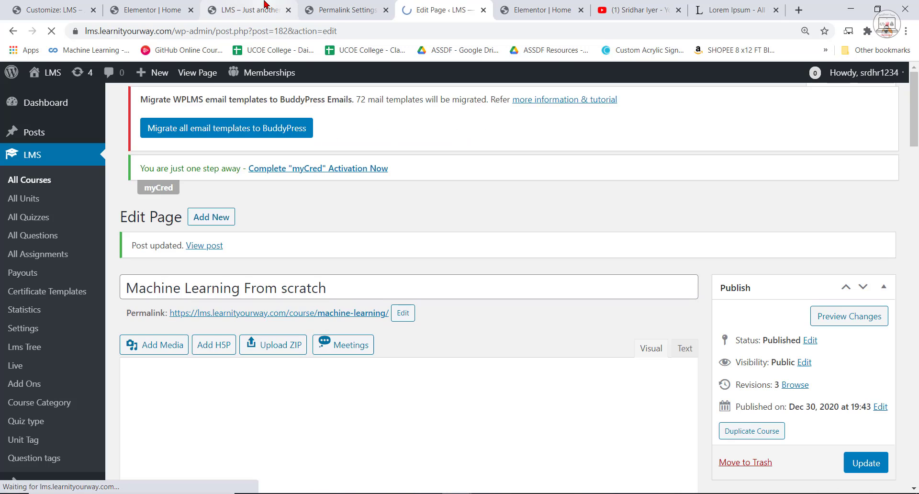
Reload the home page preview to check the courses shown under Popular Courses.
left_click(249, 9)
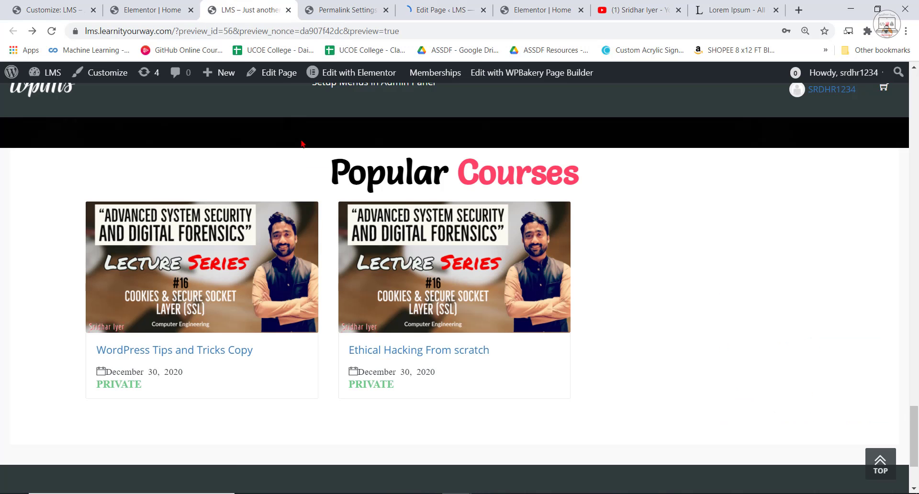
left_click(52, 32)
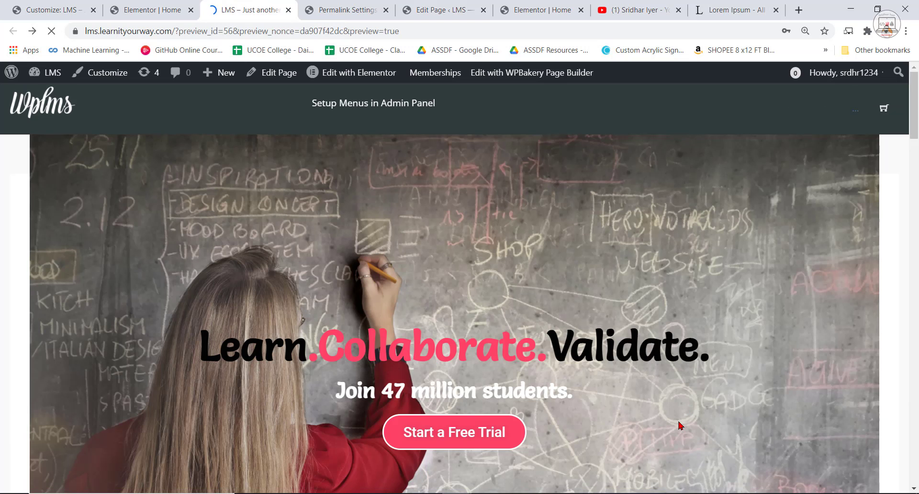
left_click(152, 10)
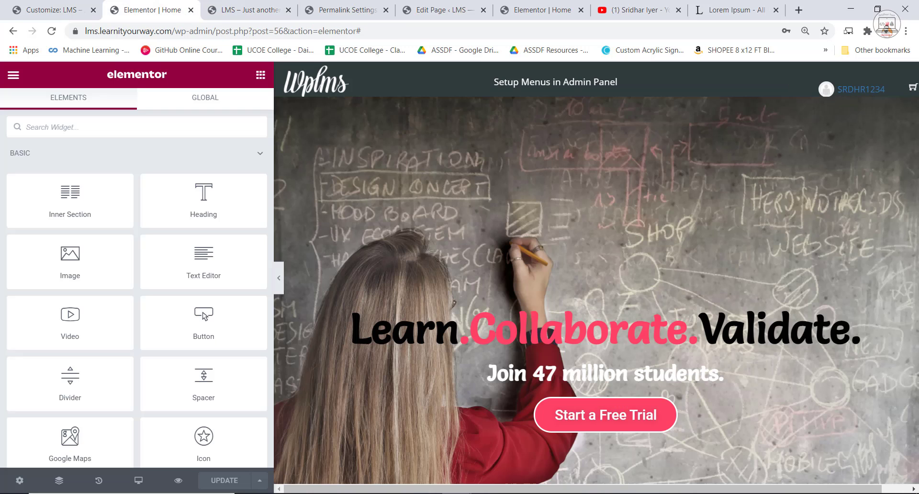
scroll(478, 249, "down", 3)
left_click(348, 9)
Assign the Machine Learning From scratch course to the AI and ML category, clear Cyber Security, and update the course.
left_click(437, 10)
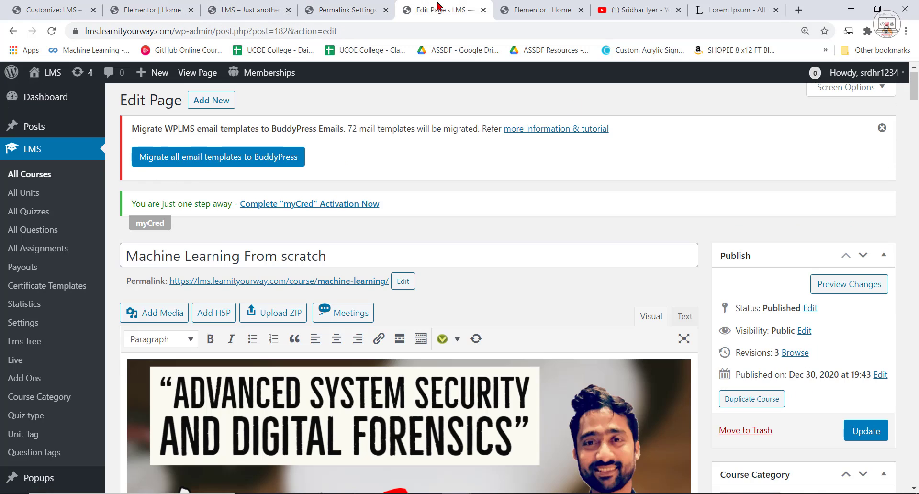
scroll(773, 431, "down", 4)
left_click(734, 348)
left_click(733, 364)
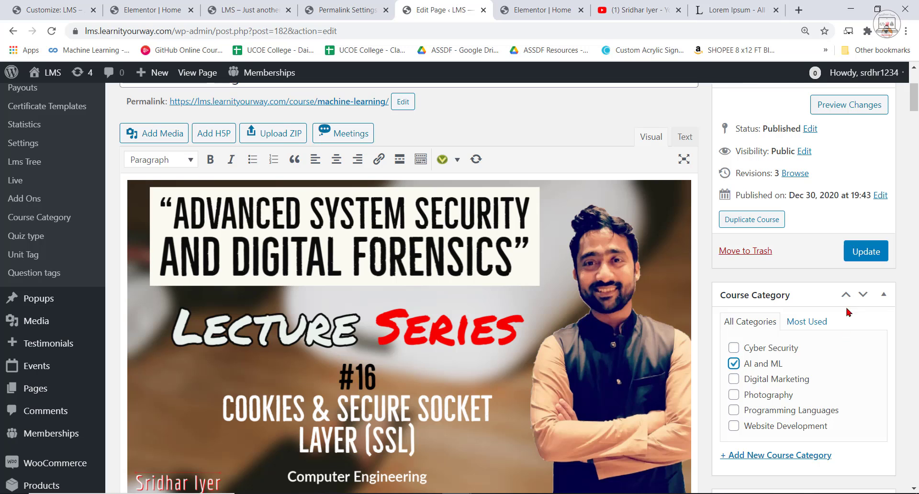
left_click(866, 252)
Review the Popular Courses section in the home page preview and reload the page with the updated course.
left_click(348, 9)
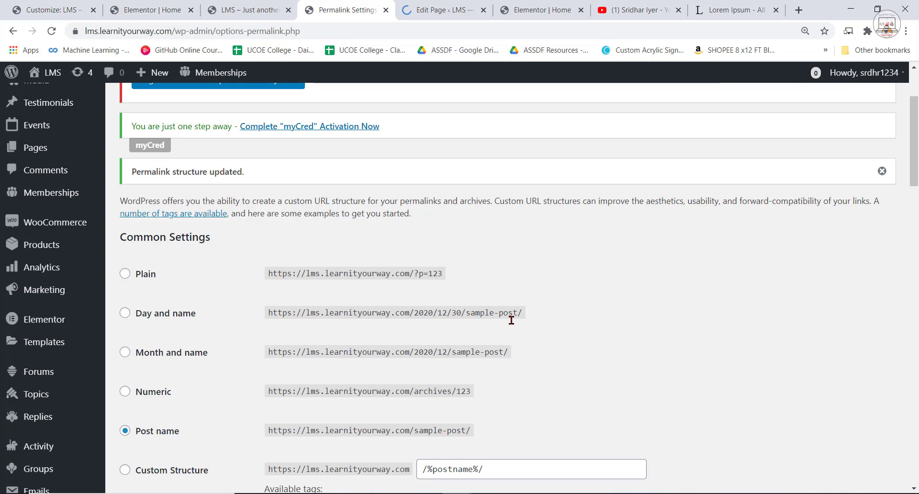
left_click(152, 10)
left_click(264, 5)
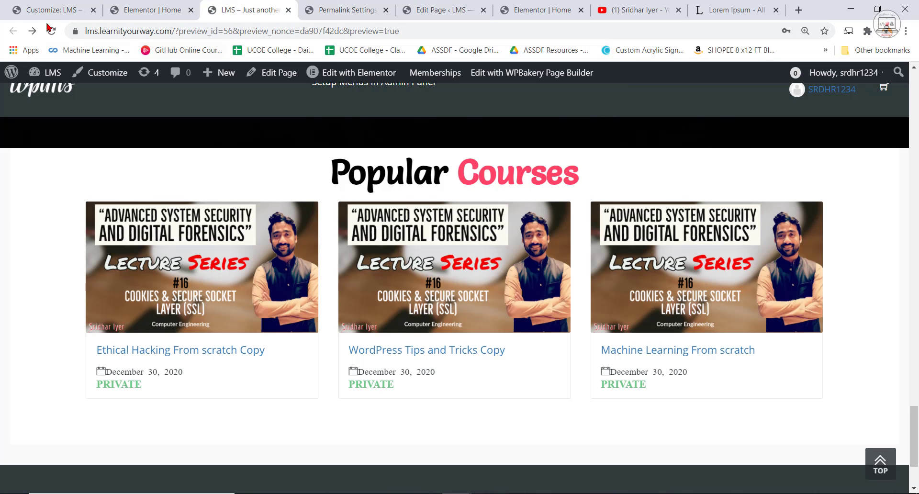
key("F5")
scroll(659, 407, "down", 3)
scroll(659, 407, "up", 15)
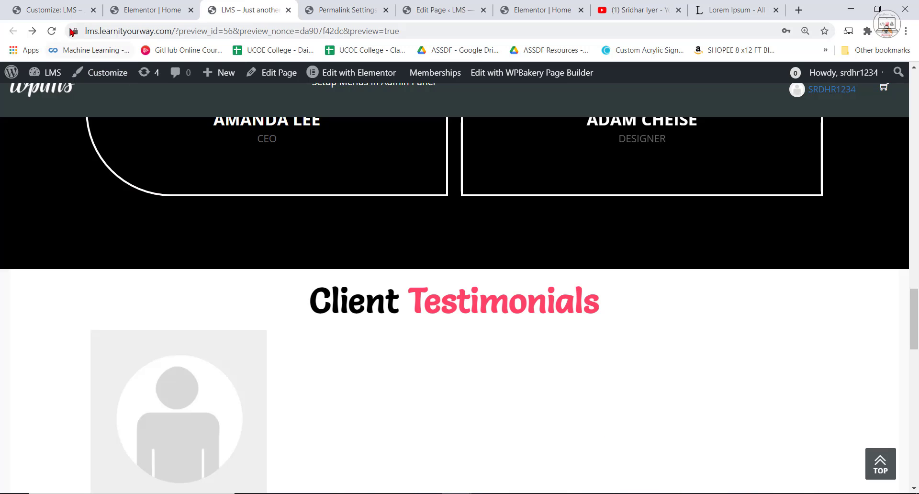
left_click(52, 30)
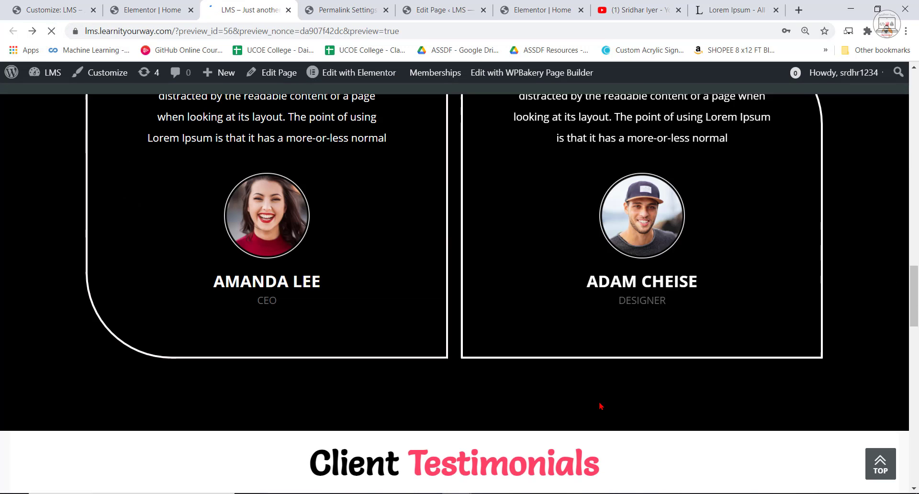
Open the Website Development category from the home page's category grid to check its courses, and return to the home page.
scroll(600, 406, "up", 10)
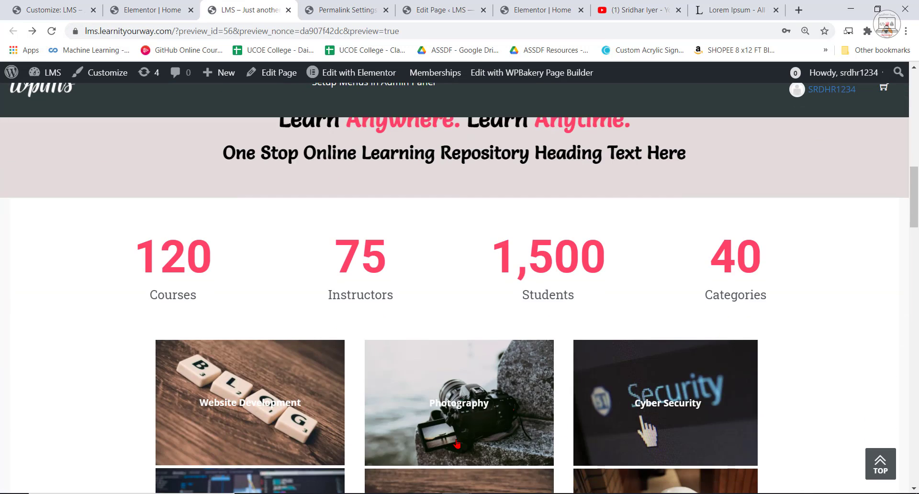
scroll(383, 383, "down", 3)
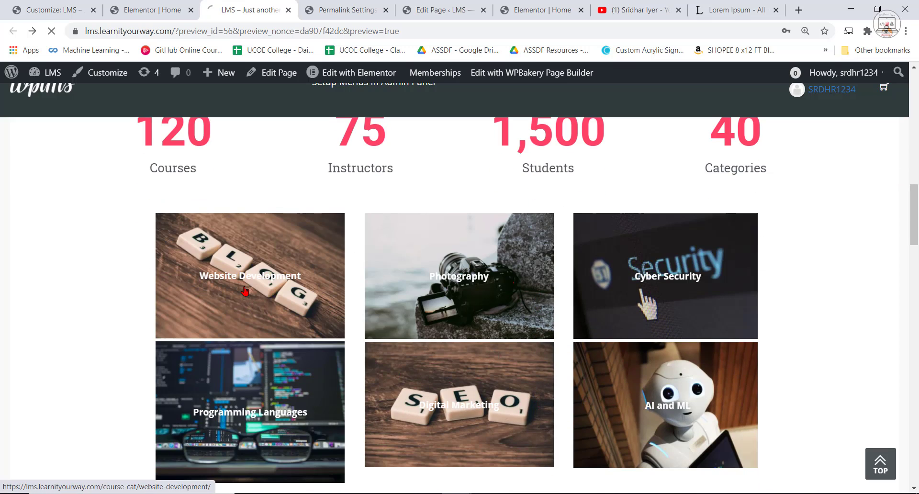
left_click(245, 290)
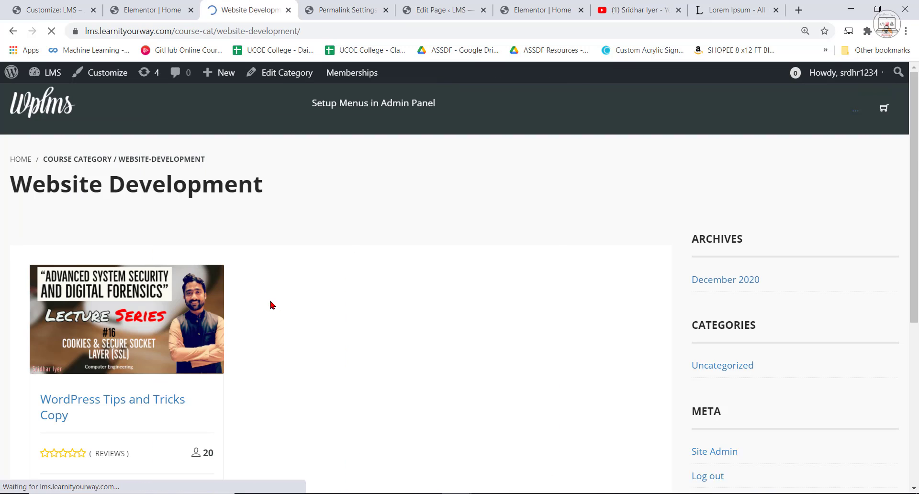
left_click(14, 30)
Open the Cyber Security category from the home page's category grid to check its courses.
scroll(509, 390, "up", 10)
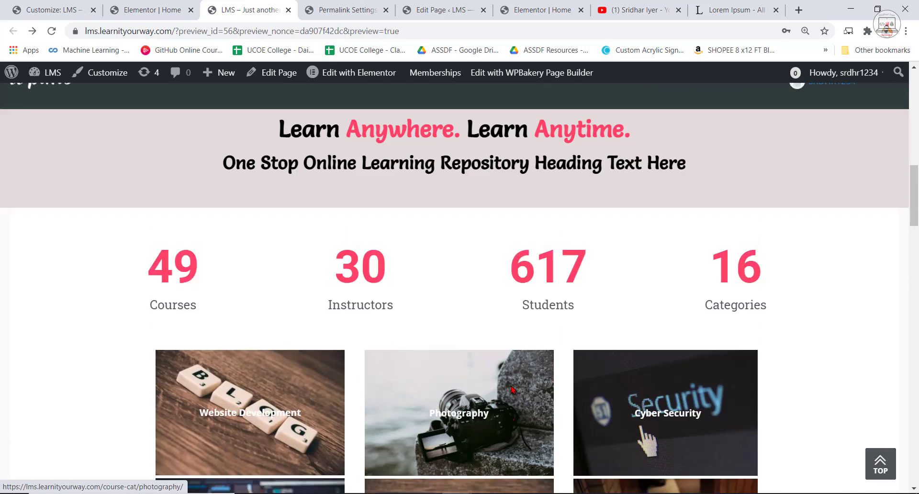
scroll(570, 401, "down", 3)
scroll(571, 405, "down", 10)
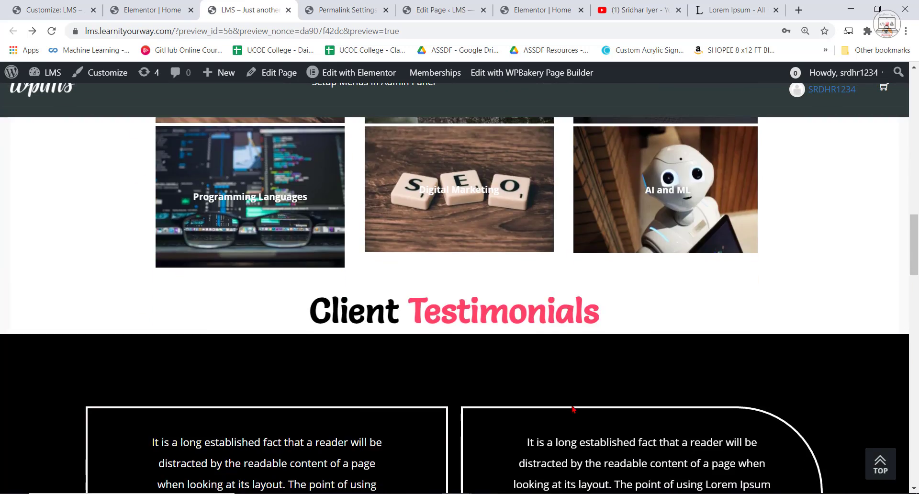
scroll(570, 431, "up", 5)
scroll(566, 466, "down", 3)
left_click(657, 193)
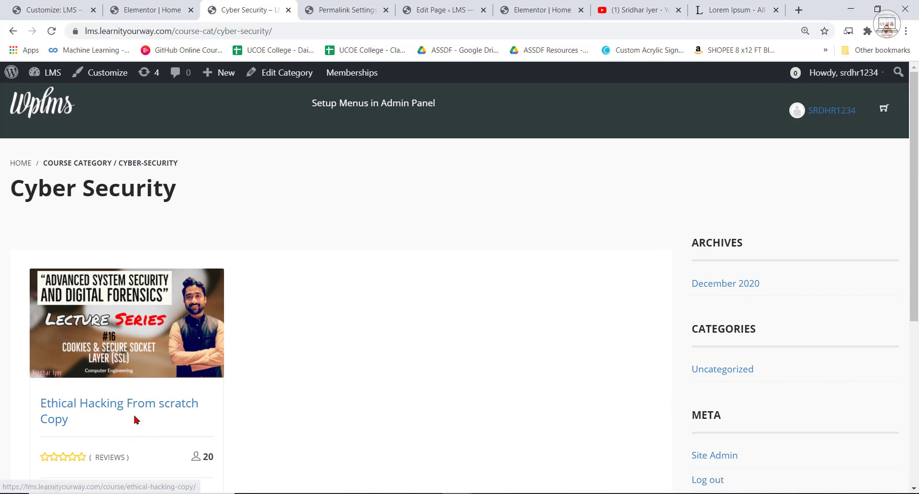
Open the AI and ML category from the home page's category grid to check its courses, and return to the home page.
left_click(13, 31)
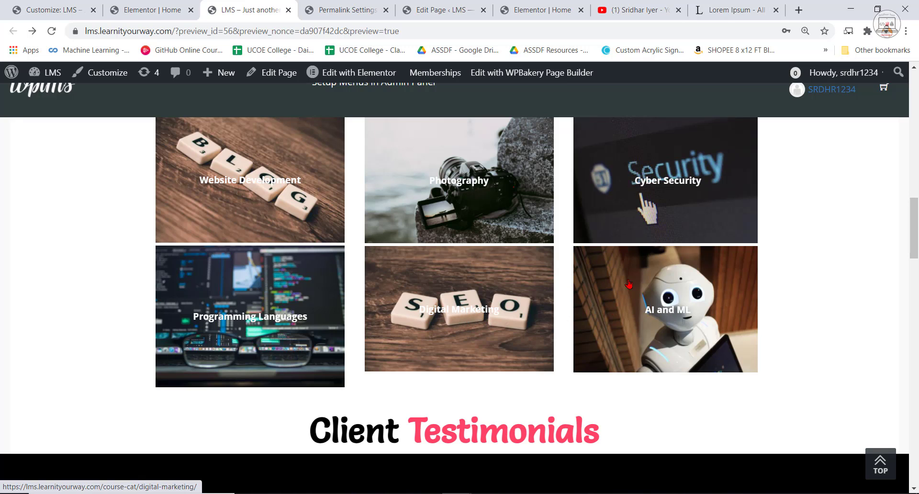
left_click(647, 317)
scroll(24, 280, "down", 1)
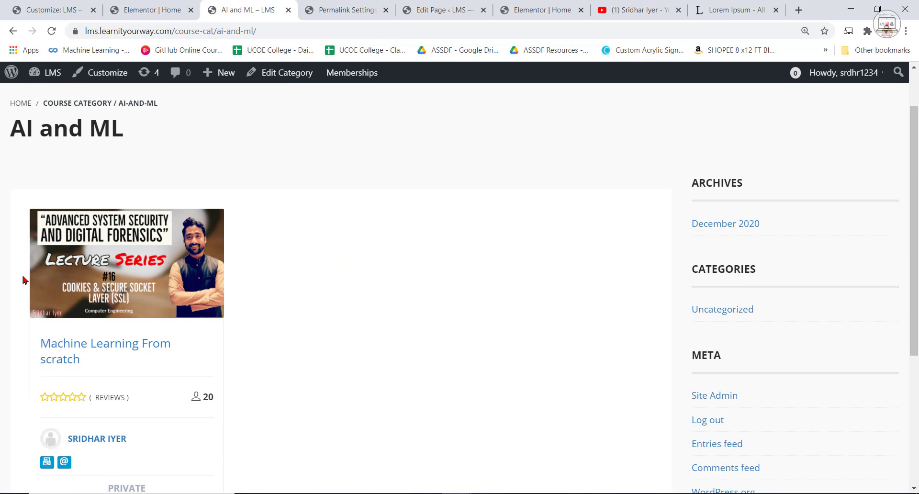
scroll(221, 426, "down", 3)
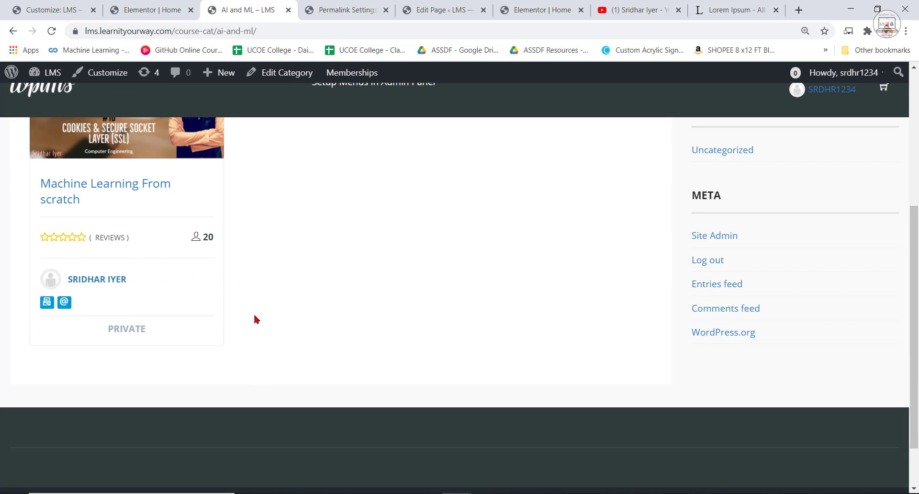
scroll(256, 320, "up", 3)
left_click(13, 32)
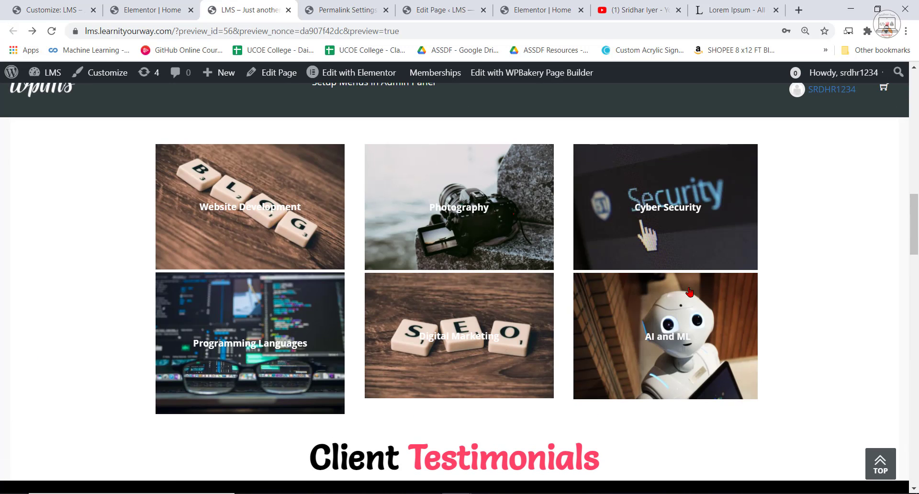
Review the home page preview from the feature boxes and counters down to the footer.
scroll(852, 318, "up", 14)
scroll(843, 359, "down", 7)
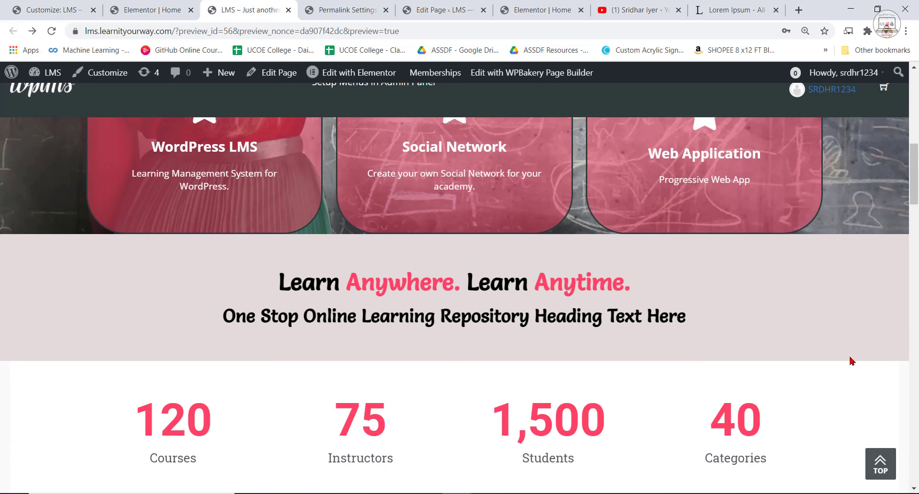
scroll(852, 361, "down", 20)
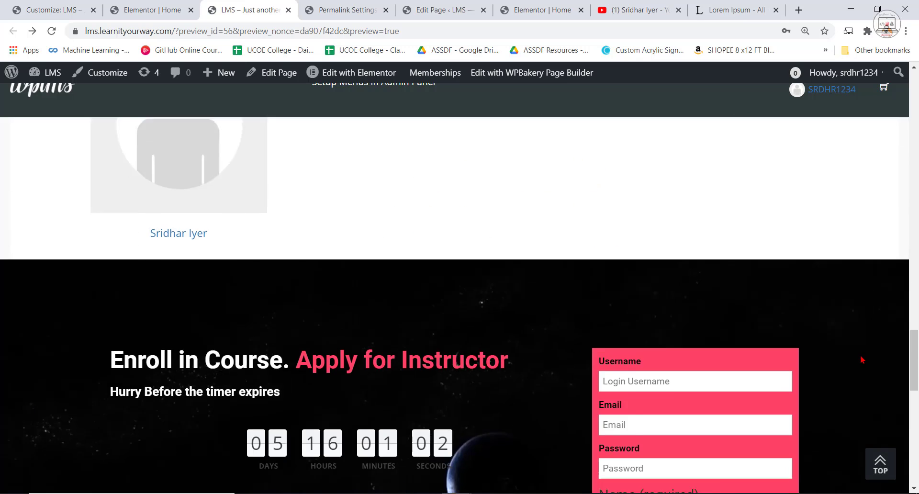
scroll(862, 360, "down", 15)
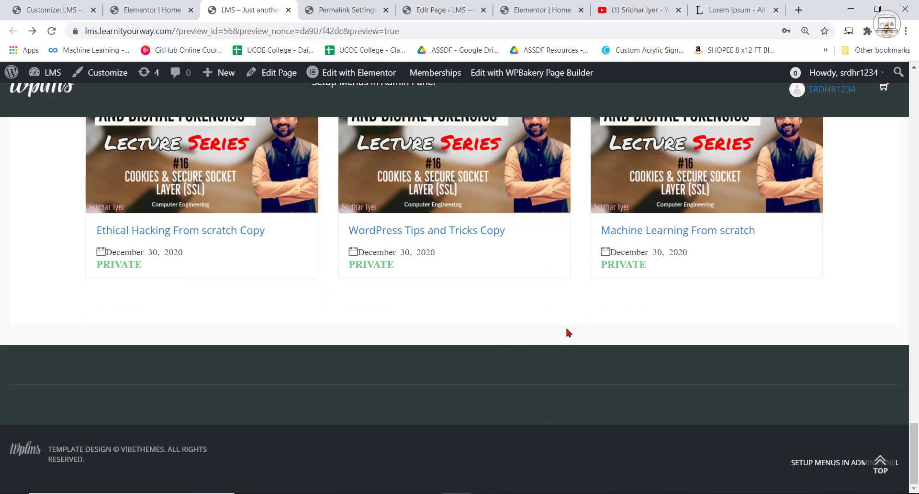
Switch to the reference site's home page in Elementor and examine its footer columns at full width.
left_click(368, 3)
left_click(225, 3)
left_click(541, 9)
scroll(623, 355, "down", 5)
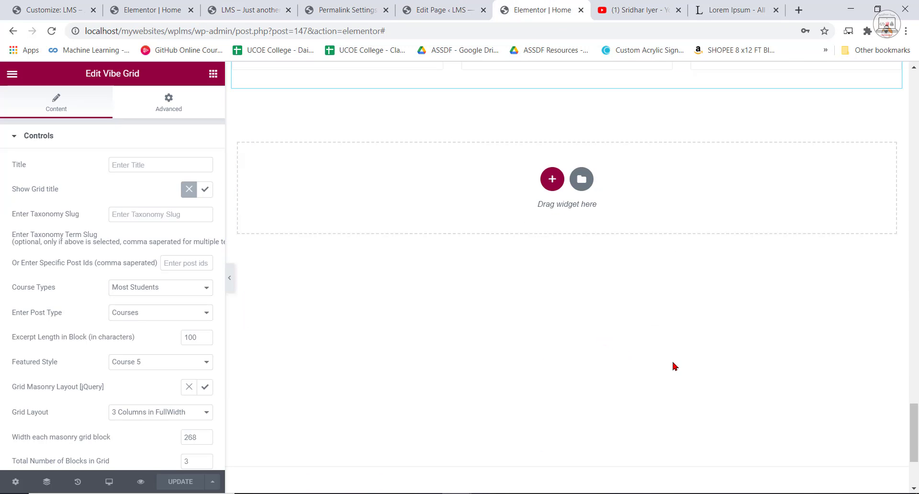
scroll(675, 366, "down", 5)
left_click(637, 9)
left_click(541, 9)
left_click(431, 7)
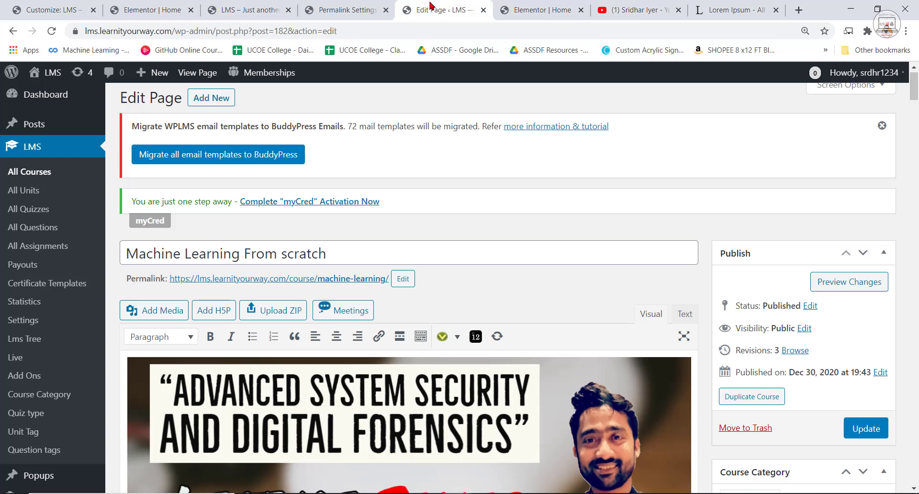
left_click(523, 5)
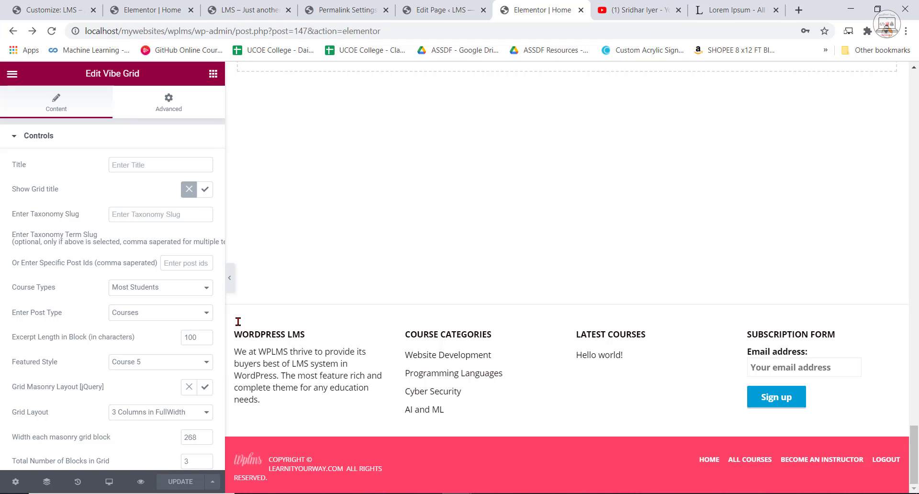
left_click(230, 279)
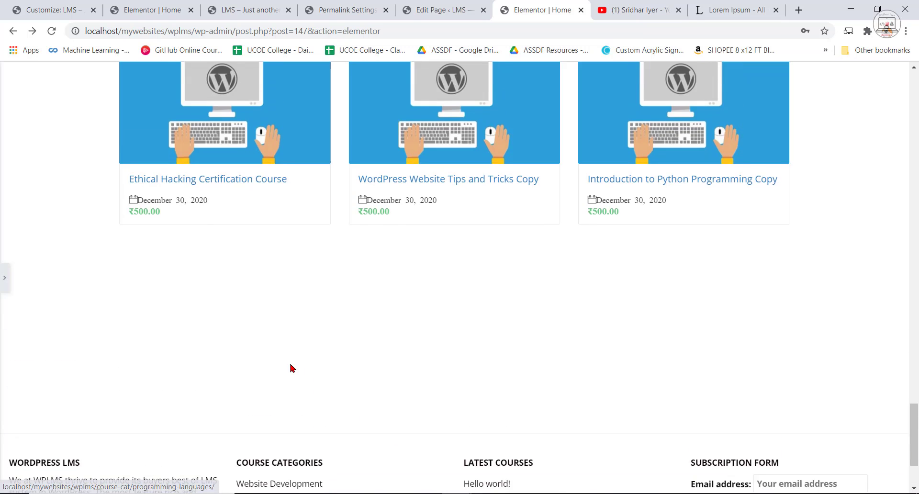
left_click_drag(2, 344, 749, 412)
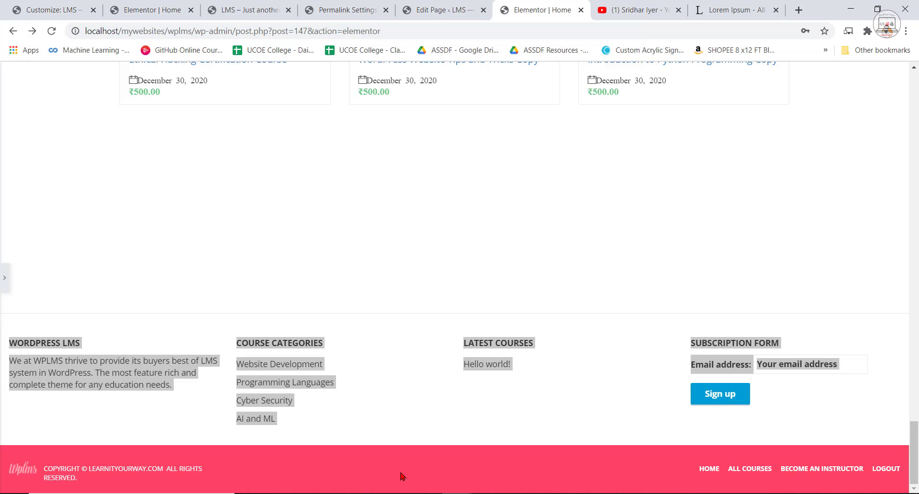
Copy the WordPress LMS heading and description from the first footer column of the reference site.
left_click(164, 405)
left_click_drag(172, 385, 11, 339)
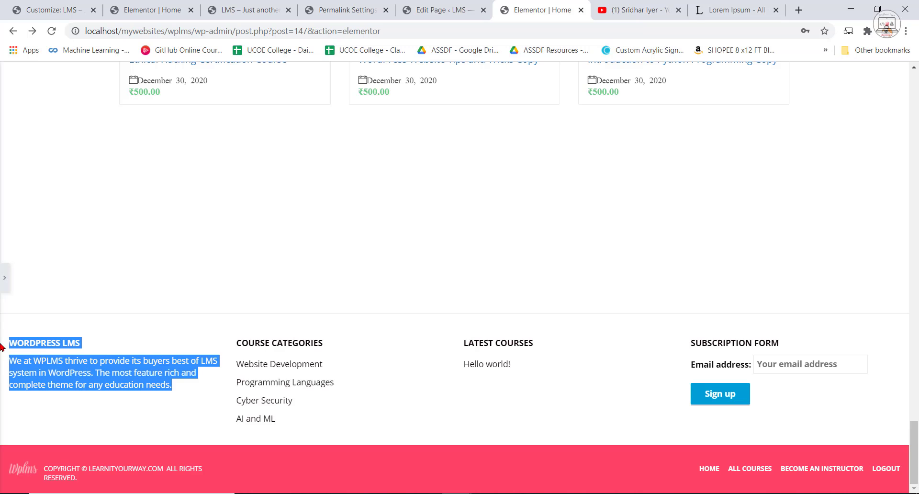
right_click(11, 340)
left_click(21, 349)
Switch to the LMS site's WordPress admin and open the Widgets settings under Appearance.
left_click(142, 7)
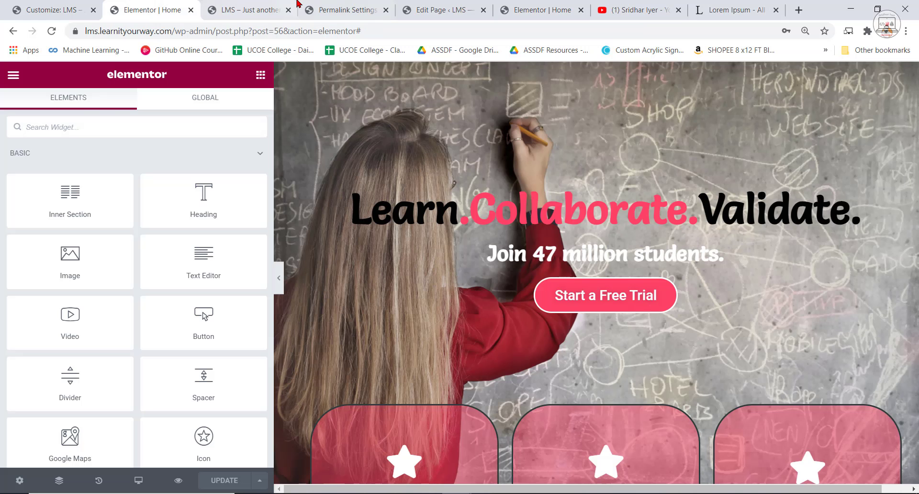
left_click(329, 5)
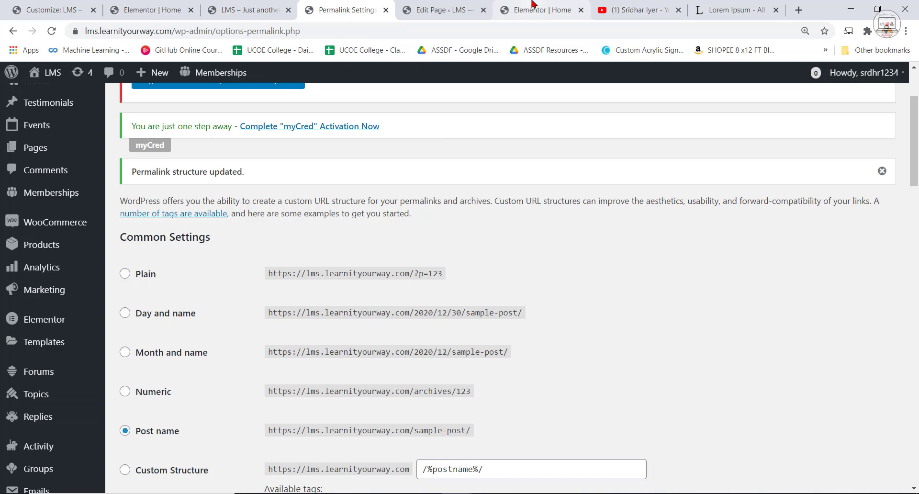
scroll(39, 364, "up", 2)
mouse_move(55, 339)
scroll(55, 340, "down", 10)
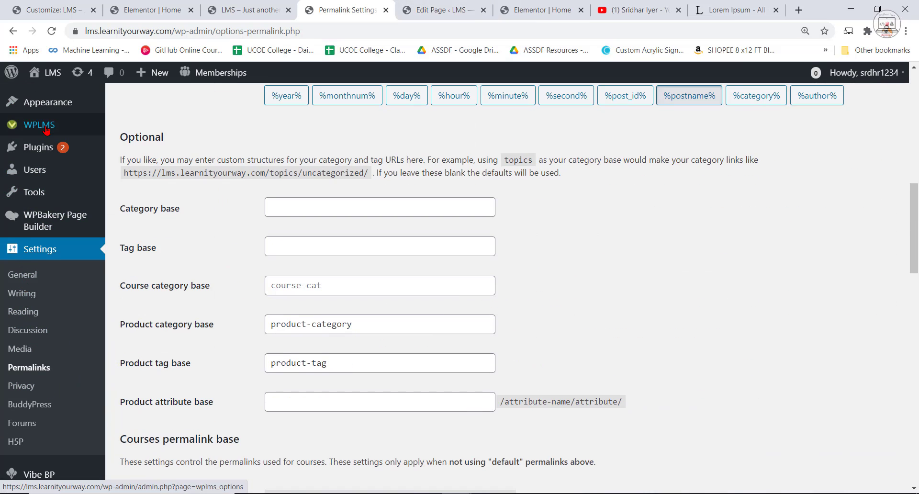
mouse_move(54, 105)
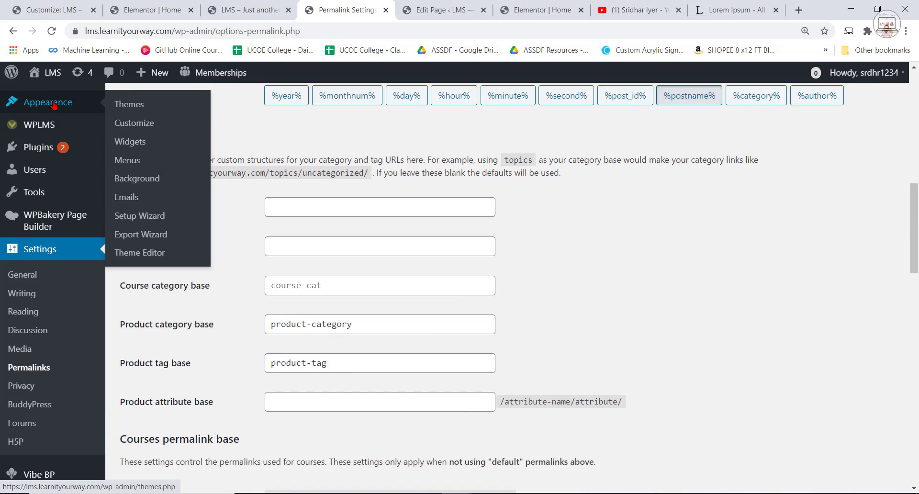
left_click(141, 150)
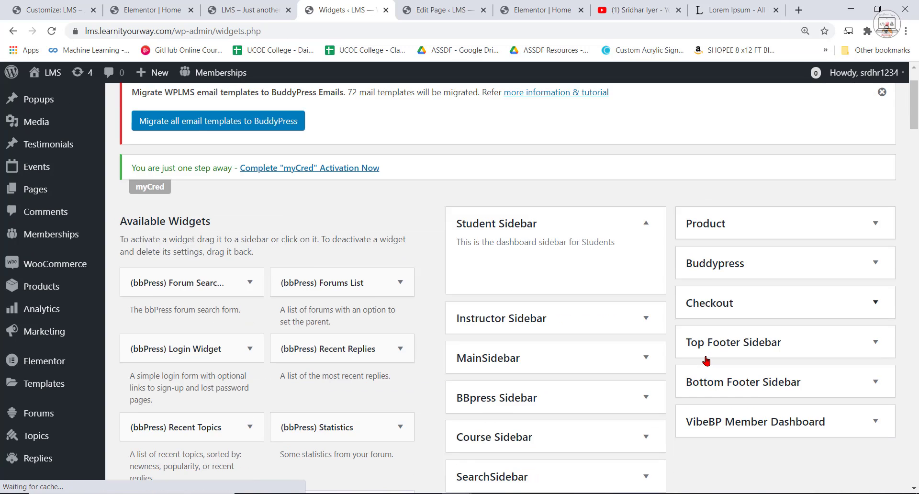
Expand the Top Footer Sidebar widget area.
scroll(745, 249, "down", 2)
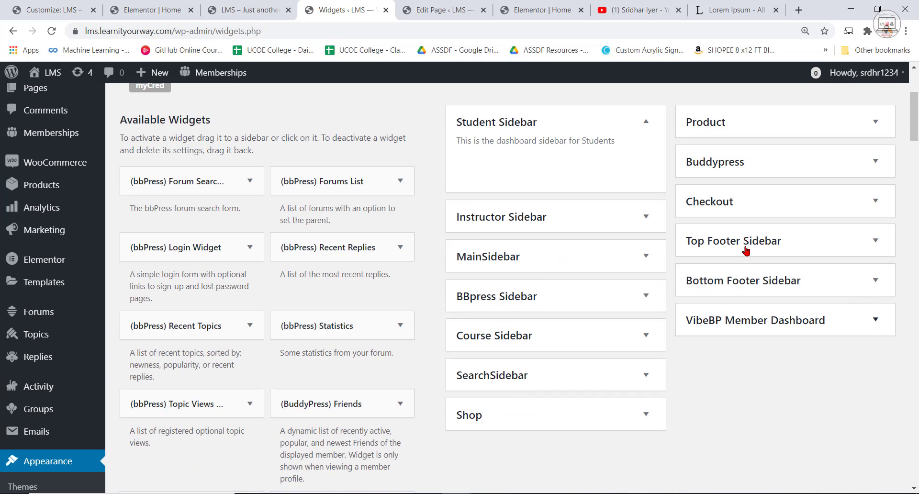
left_click(788, 251)
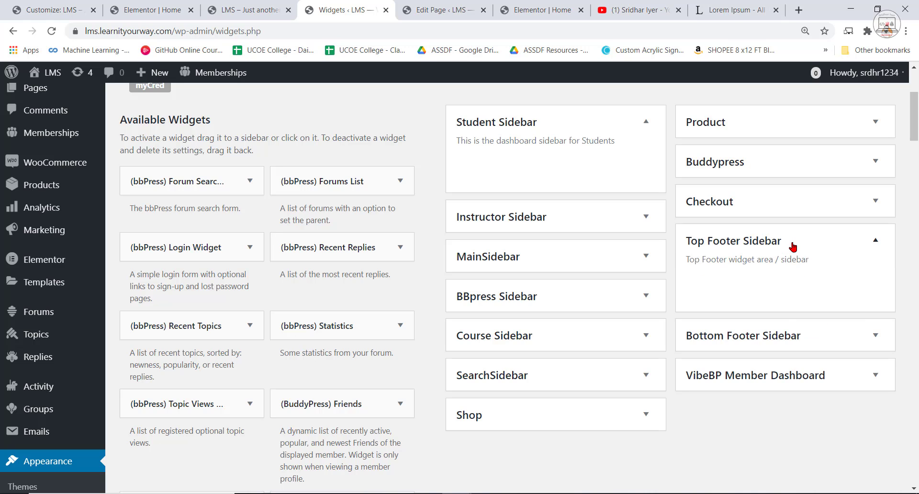
left_click(793, 247)
left_click(793, 247)
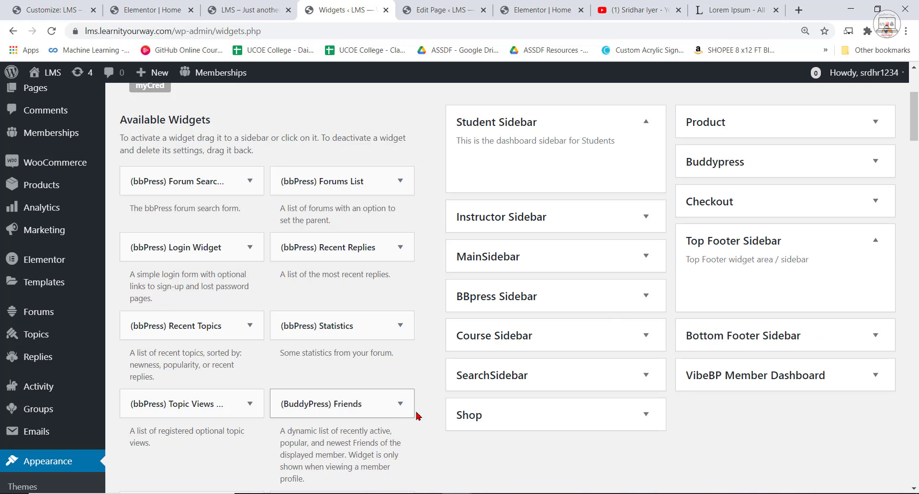
Find the Text widget among the available widgets and add it to the Top Footer Sidebar.
scroll(361, 447, "down", 15)
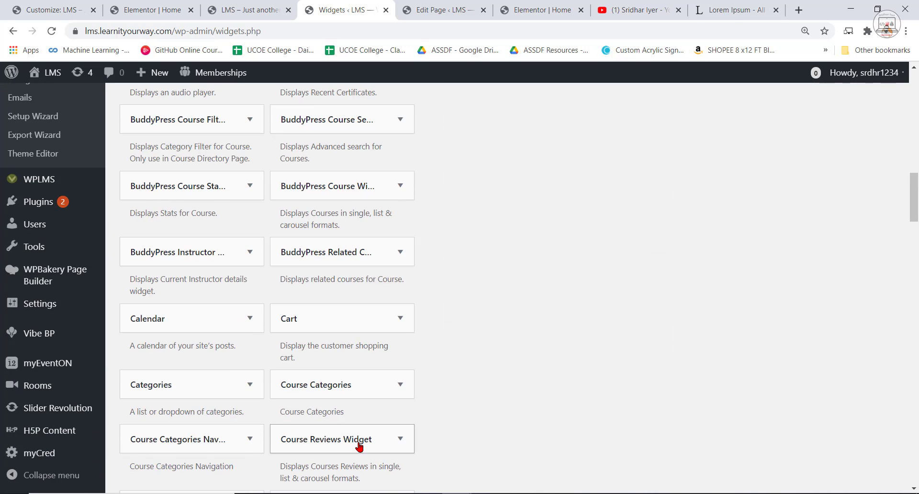
scroll(359, 446, "down", 20)
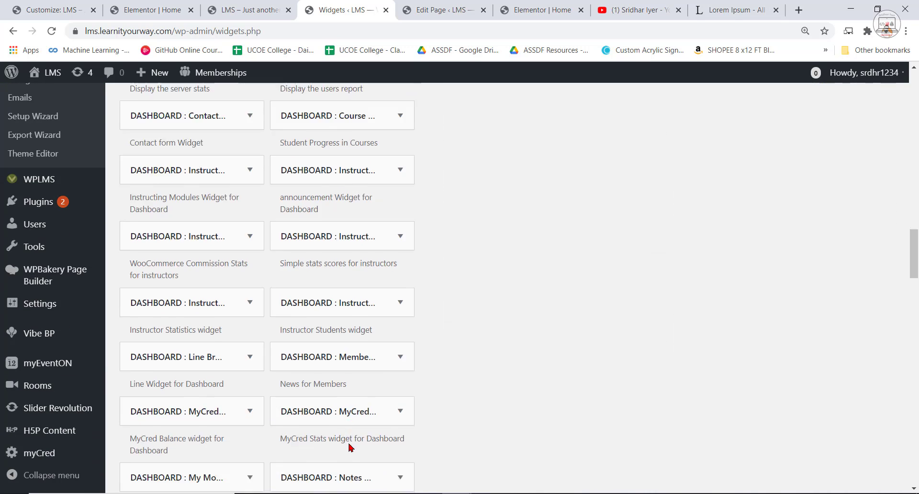
scroll(295, 436, "down", 10)
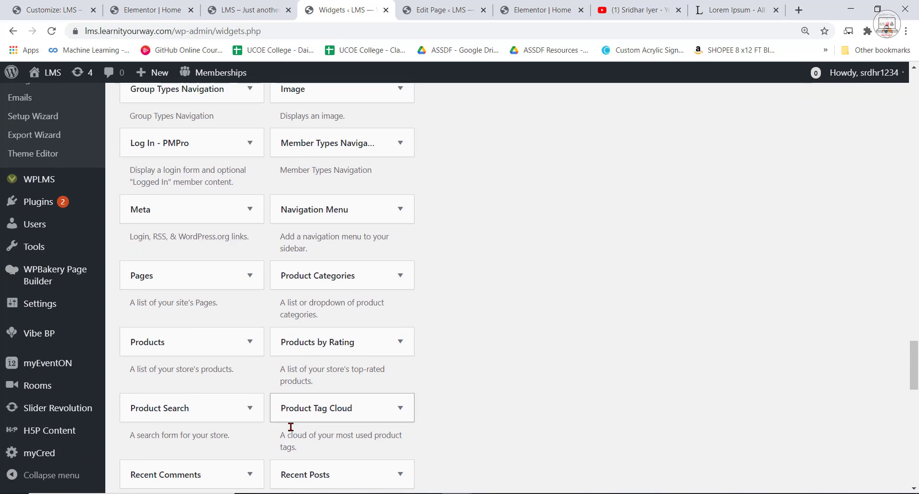
scroll(239, 376, "down", 8)
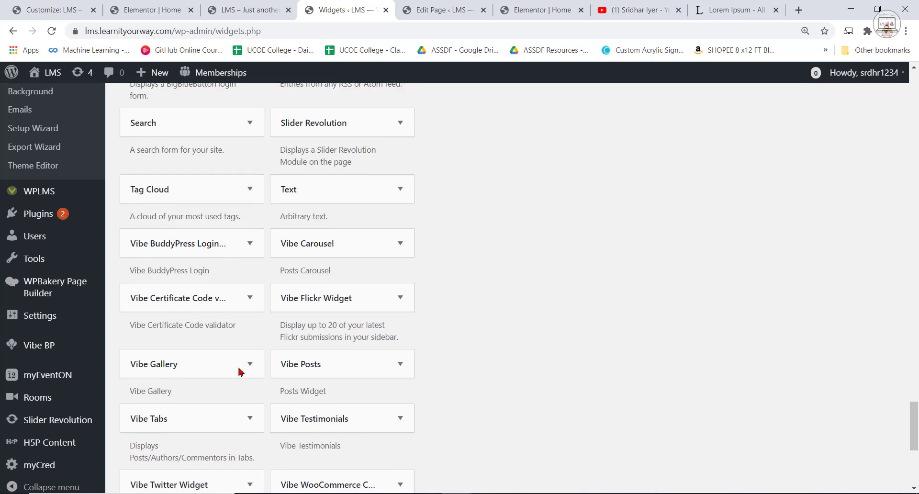
scroll(301, 245, "up", 2)
left_click(340, 240)
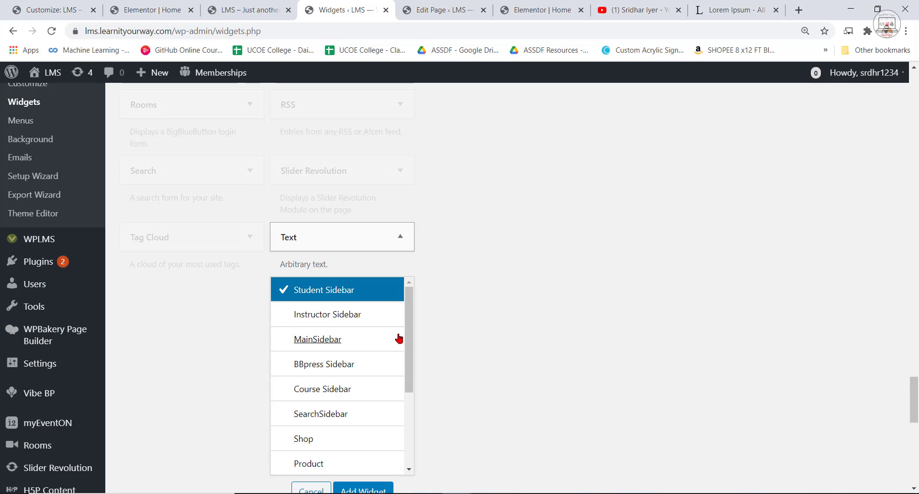
left_click_drag(410, 344, 416, 418)
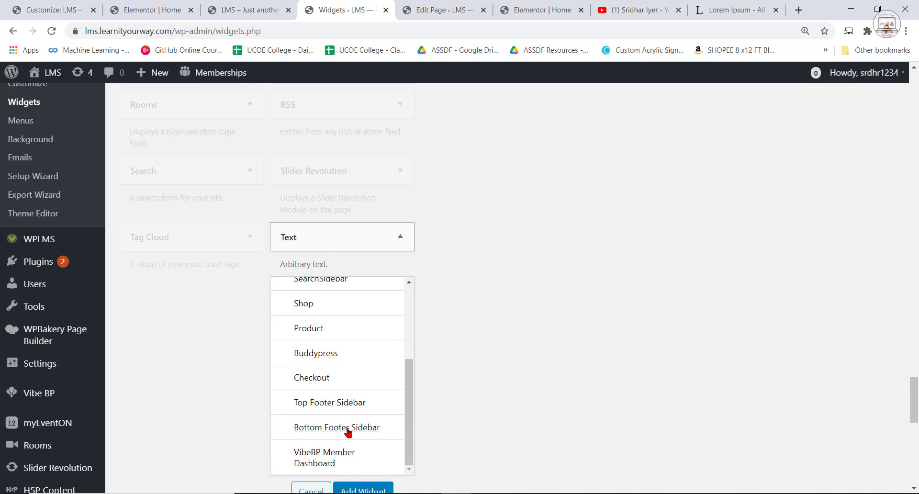
left_click(329, 404)
scroll(383, 430, "down", 1)
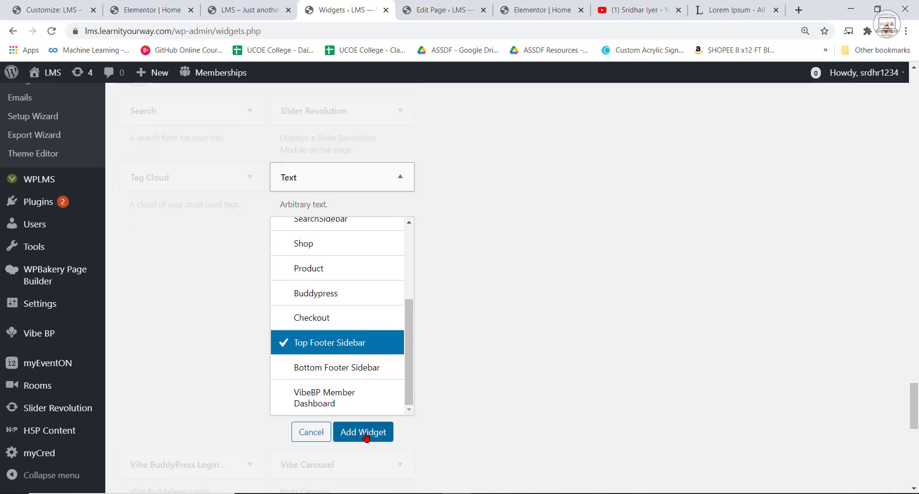
left_click(366, 433)
Title the new Text widget in the Top Footer Sidebar "Wordpress LMS".
scroll(659, 431, "up", 10)
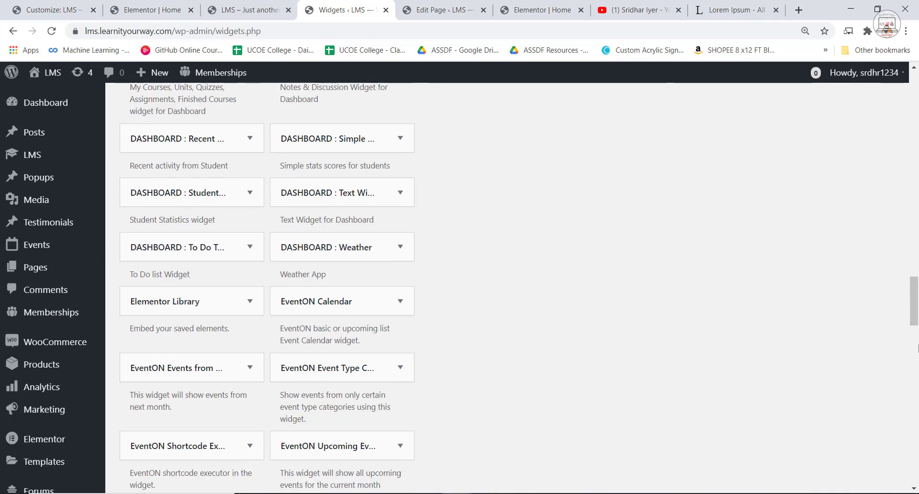
left_click_drag(915, 316, 916, 151)
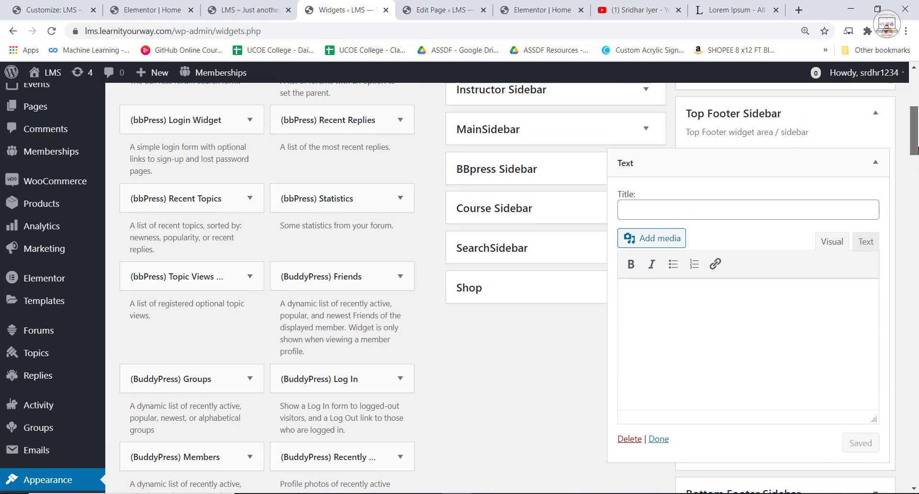
left_click(685, 209)
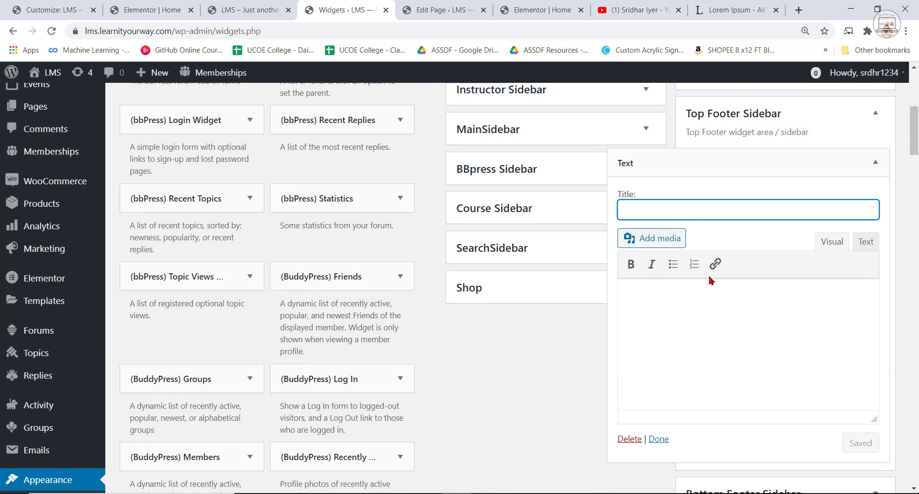
left_click(550, 4)
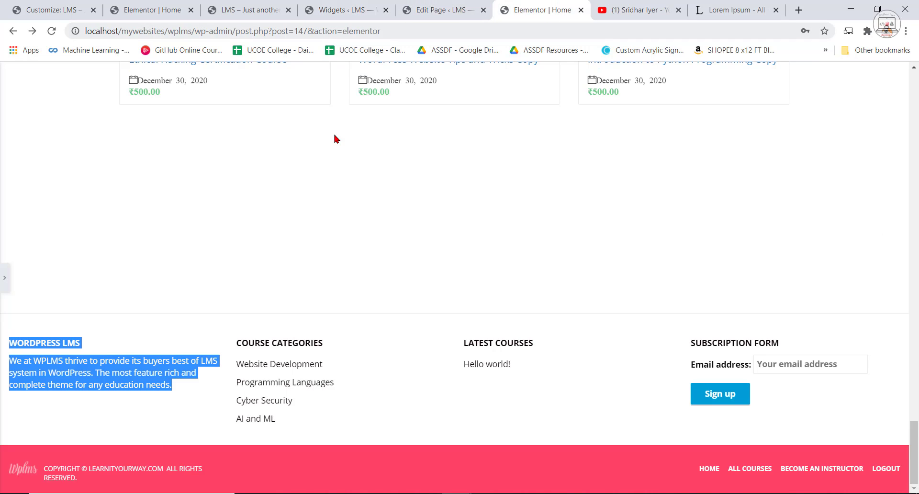
left_click(349, 6)
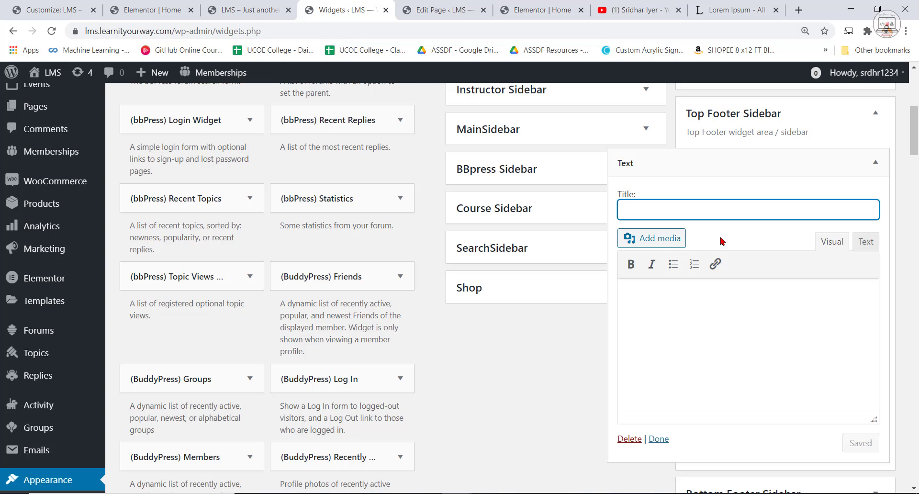
type("Wordpress LMS")
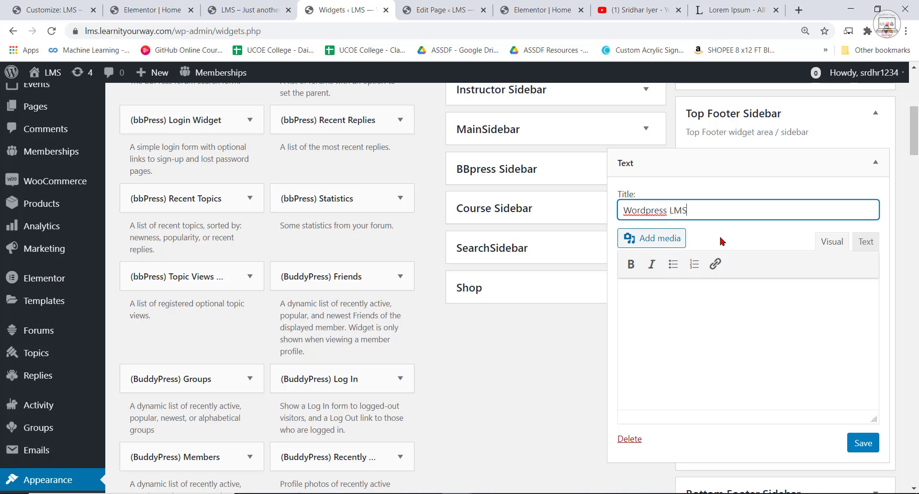
Paste the copied heading and description into the Text widget's content, save the widget and collapse it.
left_click(704, 298)
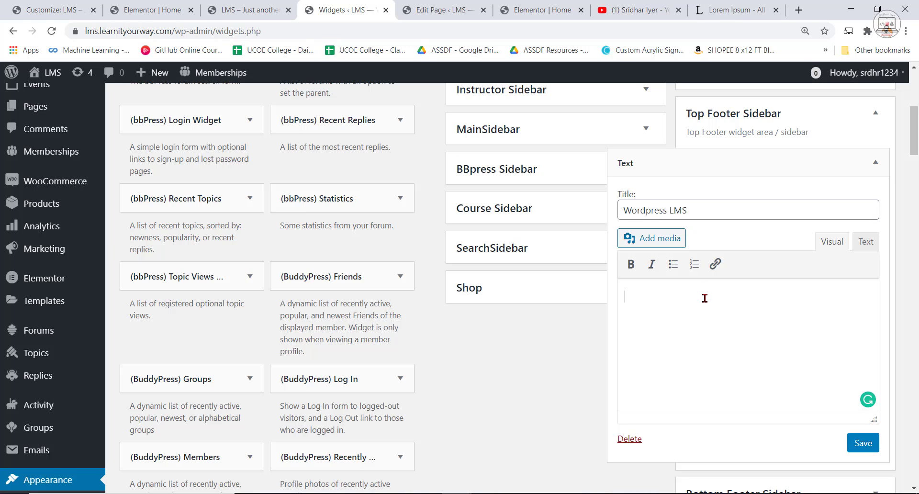
type("WORDPRESS LMS We at WPLMS thrive to provide its buyers best of LMS system in WordPress. The most feature rich and complete theme for any education needs.")
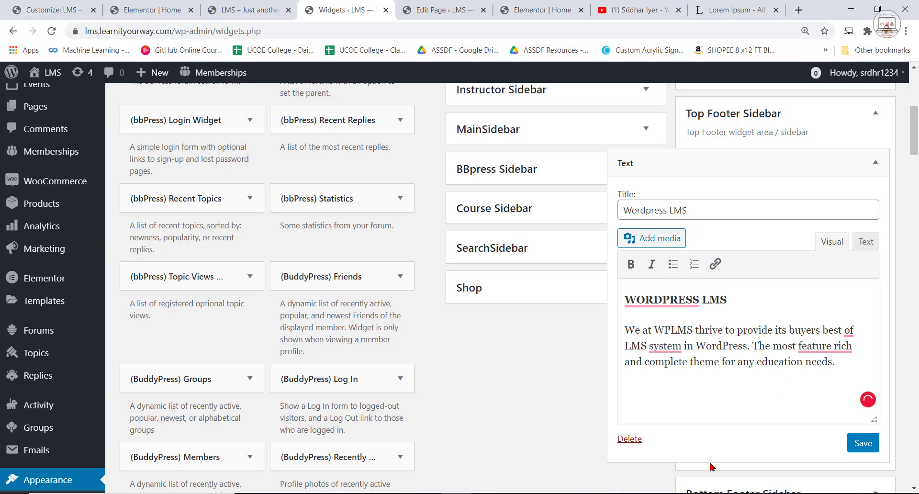
left_click(863, 443)
left_click(659, 439)
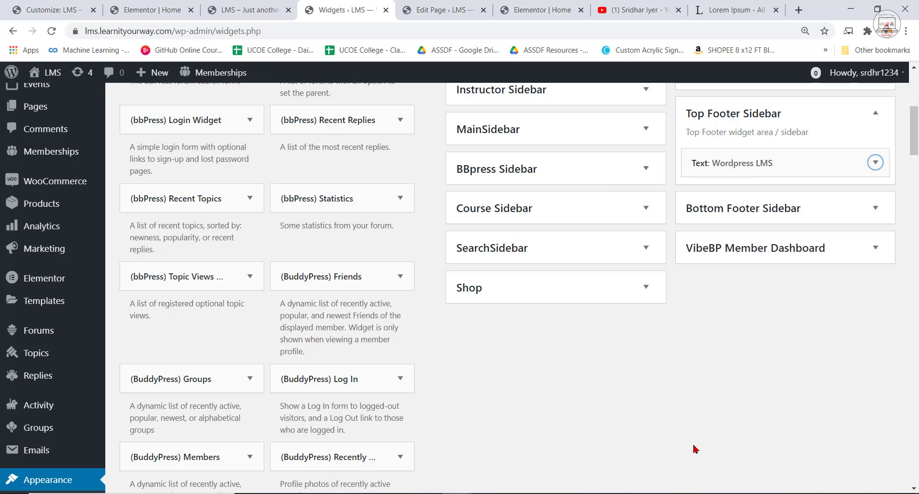
Reload the LMS site's home page and check the new text column in the footer.
left_click(249, 5)
left_click(50, 34)
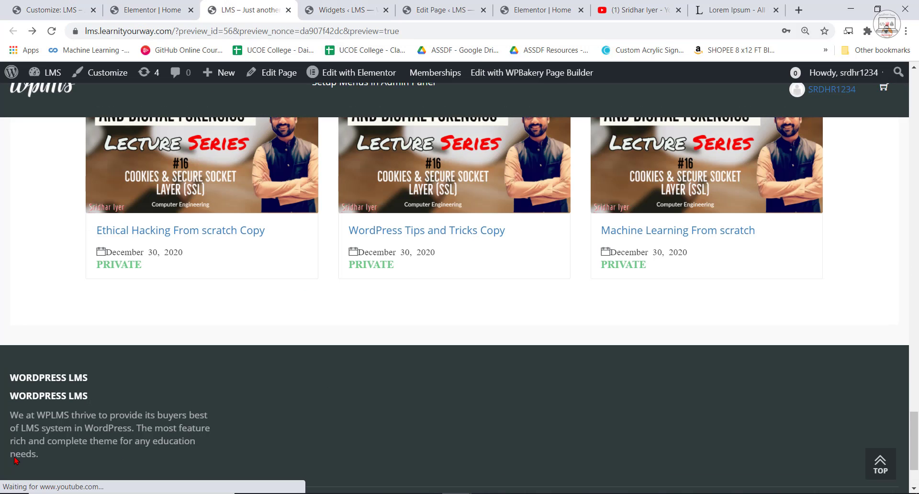
scroll(63, 350, "down", 3)
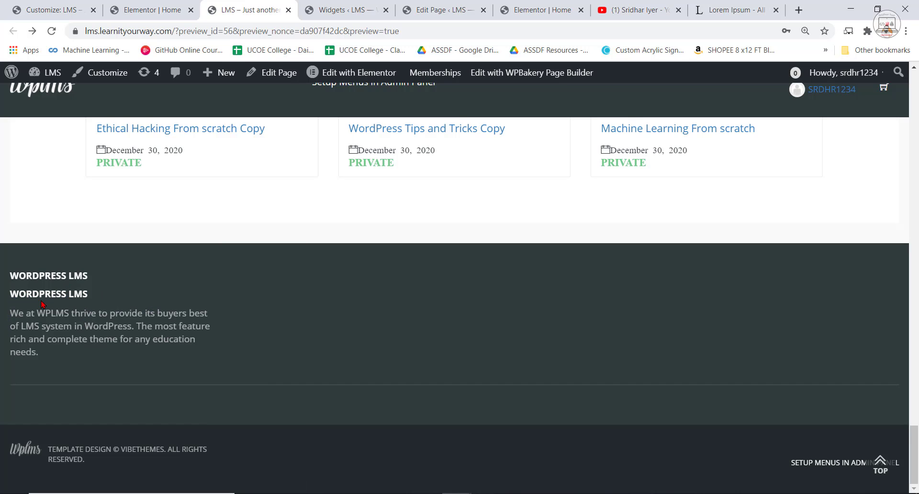
Delete the duplicate WORDPRESS LMS heading from the footer Text widget's content, then save and collapse the widget.
left_click(144, 10)
left_click(249, 10)
left_click(348, 6)
left_click(750, 162)
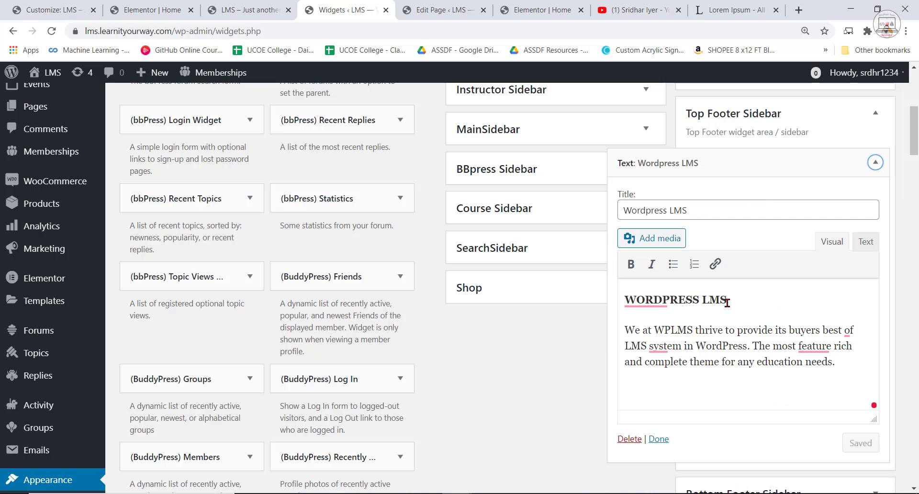
left_click_drag(728, 300, 611, 296)
key("BackSpace")
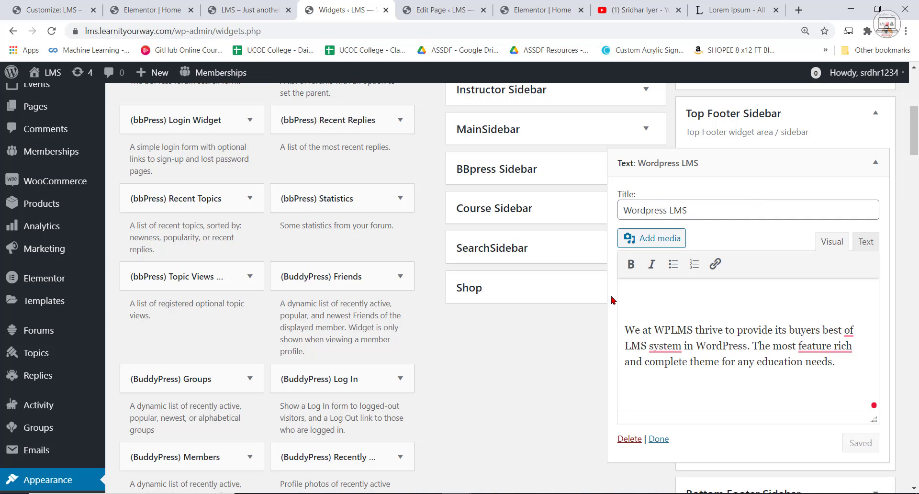
left_click(861, 443)
left_click(659, 440)
Reload the LMS site's home page again to check the corrected footer text, and return to the Widgets settings.
left_click(236, 10)
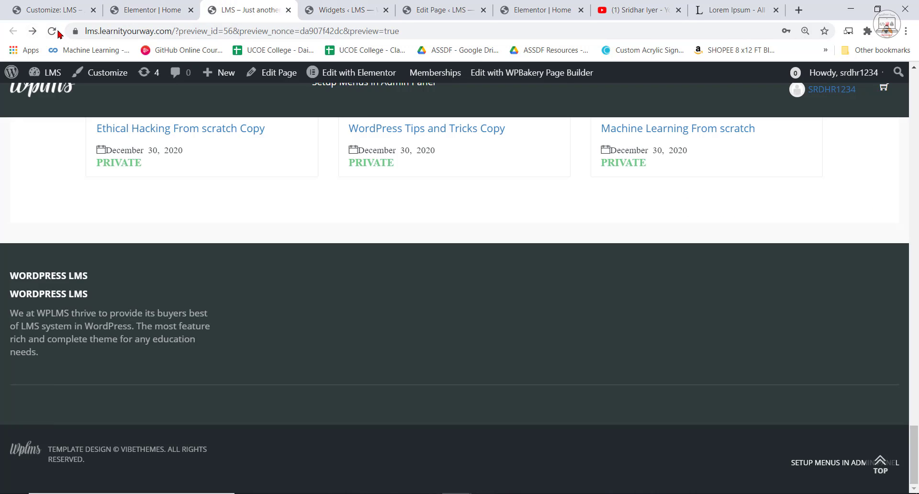
left_click(57, 31)
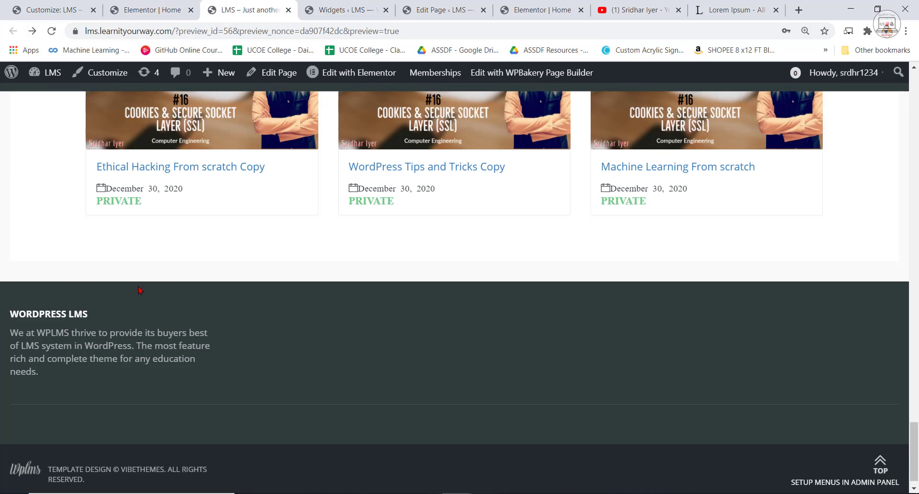
left_click(323, 6)
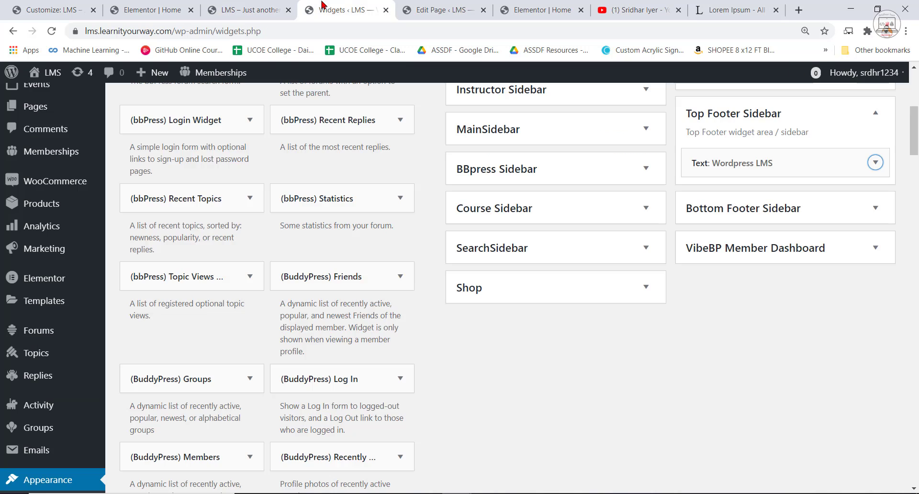
Examine the Course Categories column in the reference site's footer and compare it with the LMS site's footer.
key("ctrl+Tab")
left_click(545, 11)
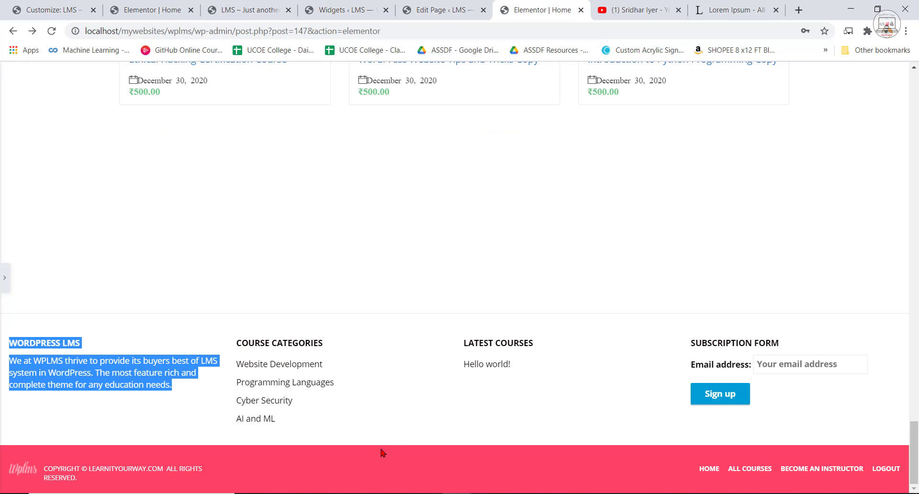
left_click(280, 432)
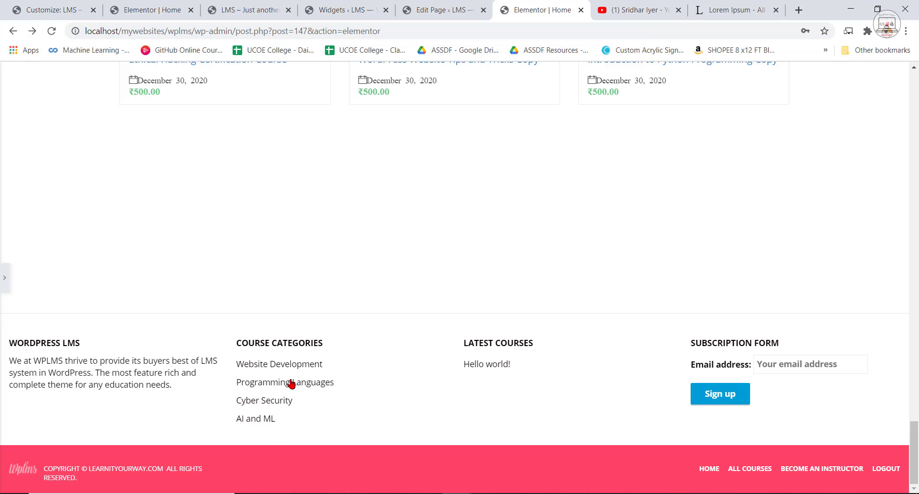
left_click(249, 7)
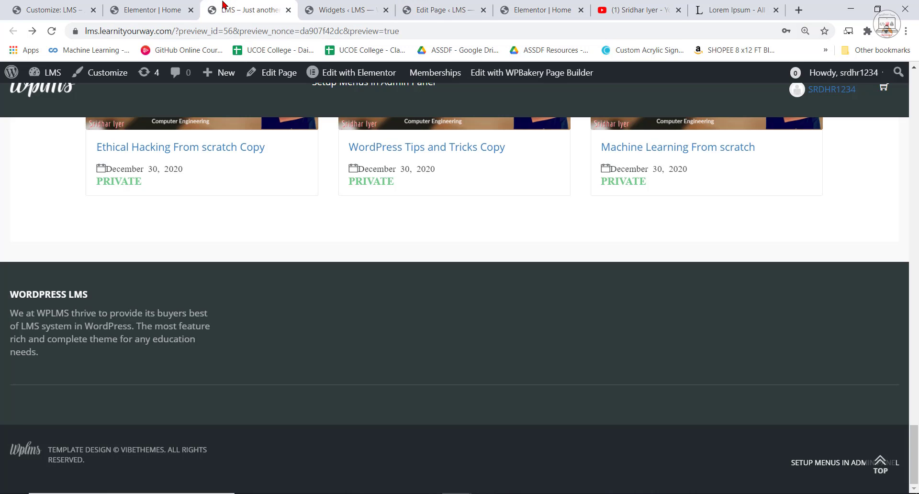
Add the Course Categories widget to the Top Footer Sidebar with its default settings and collapse it.
left_click(337, 7)
scroll(365, 322, "down", 8)
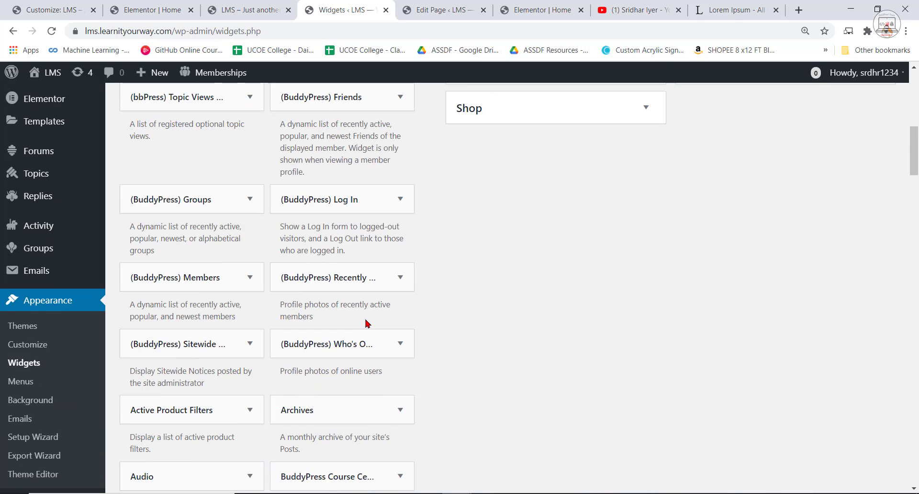
scroll(387, 367, "down", 5)
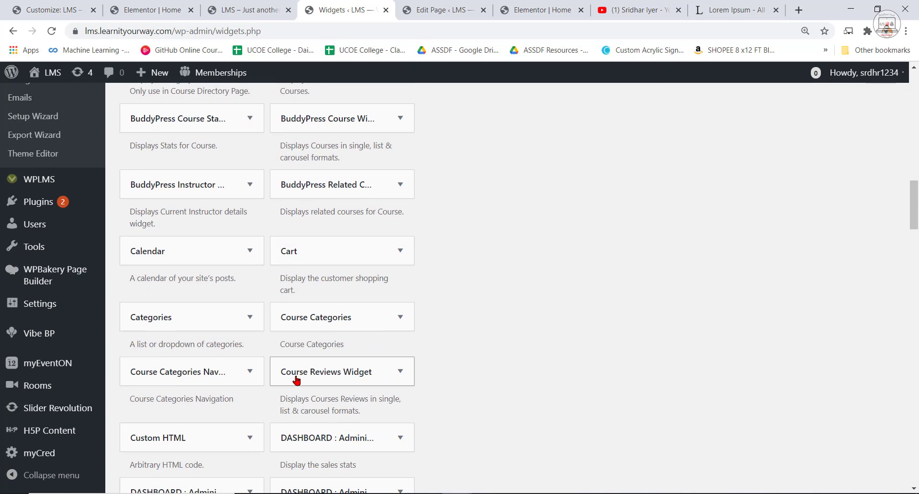
left_click(365, 317)
scroll(364, 374, "down", 3)
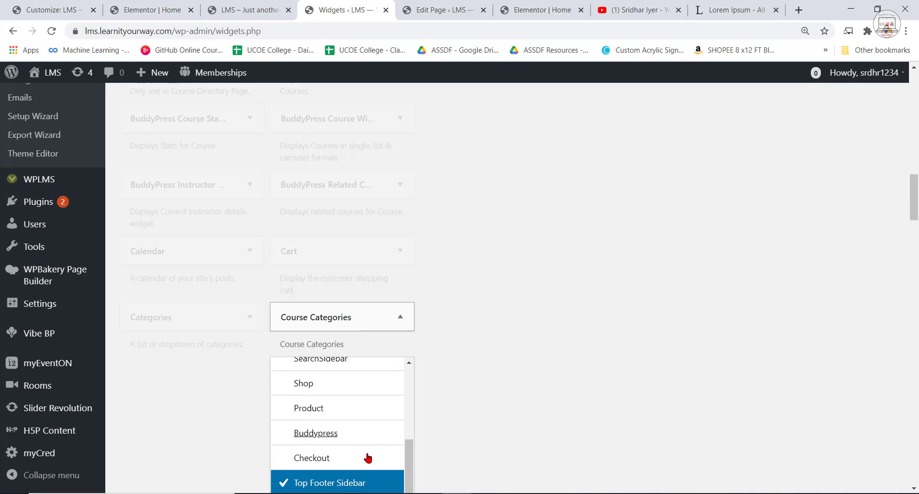
scroll(643, 392, "down", 2)
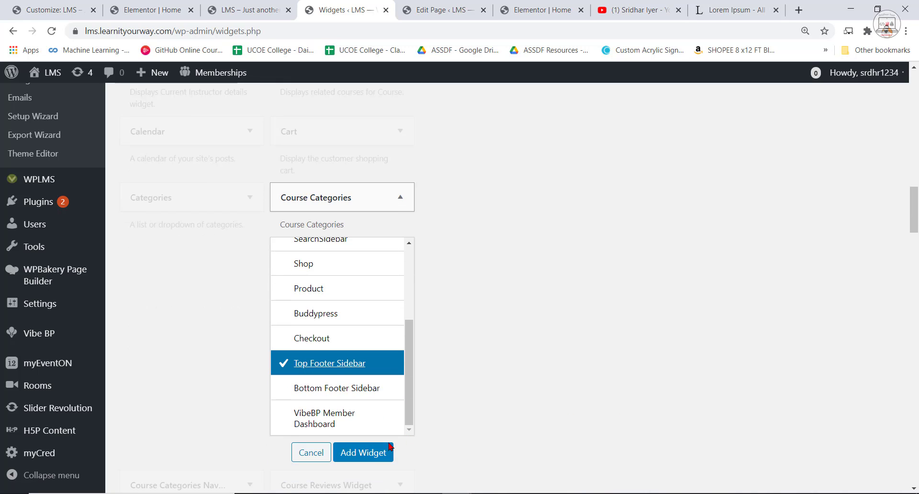
left_click(379, 452)
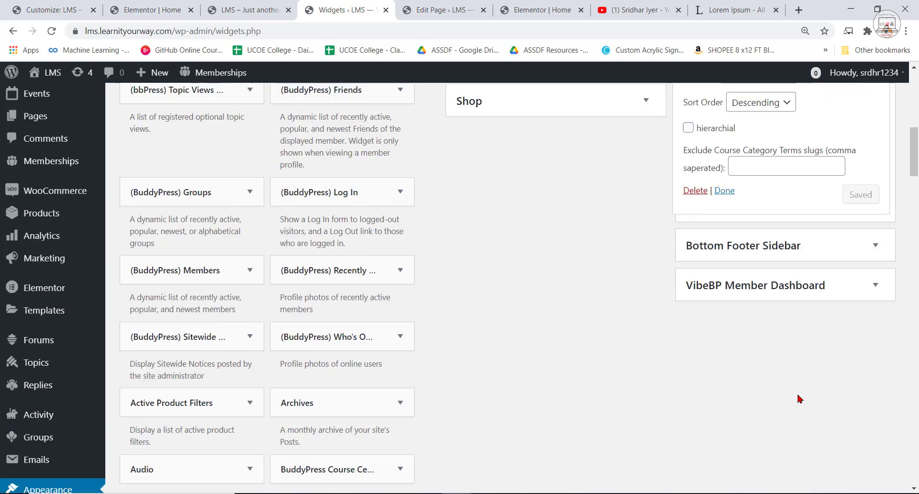
scroll(778, 364, "down", 3)
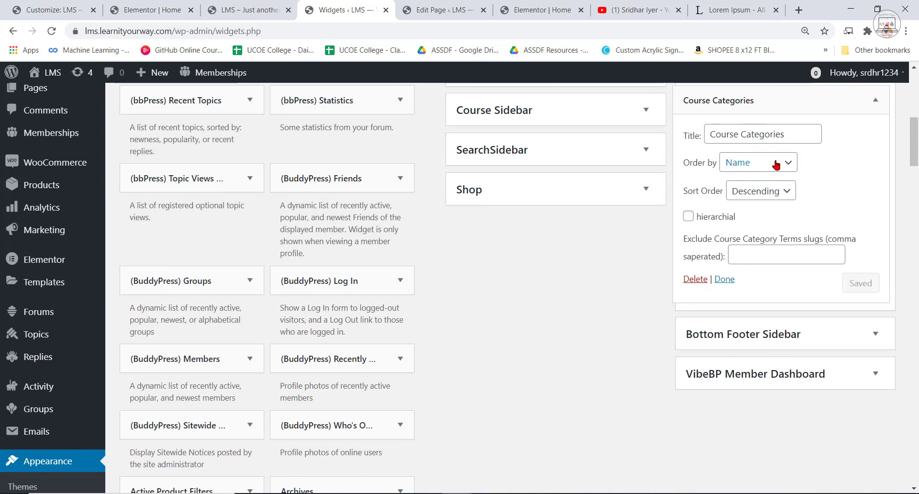
left_click(721, 282)
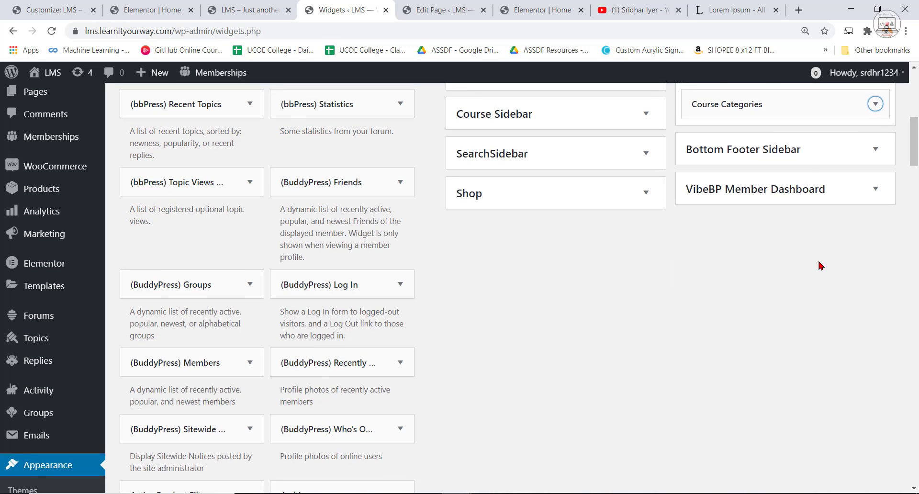
scroll(763, 265, "up", 3)
Check the course categories column in the footer of the LMS site's home page.
left_click(251, 6)
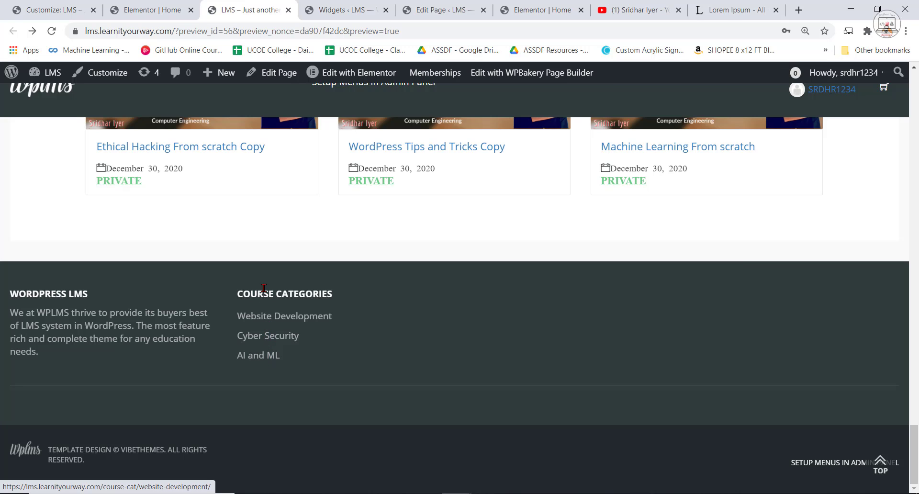
scroll(322, 314, "up", 2)
scroll(345, 290, "down", 2)
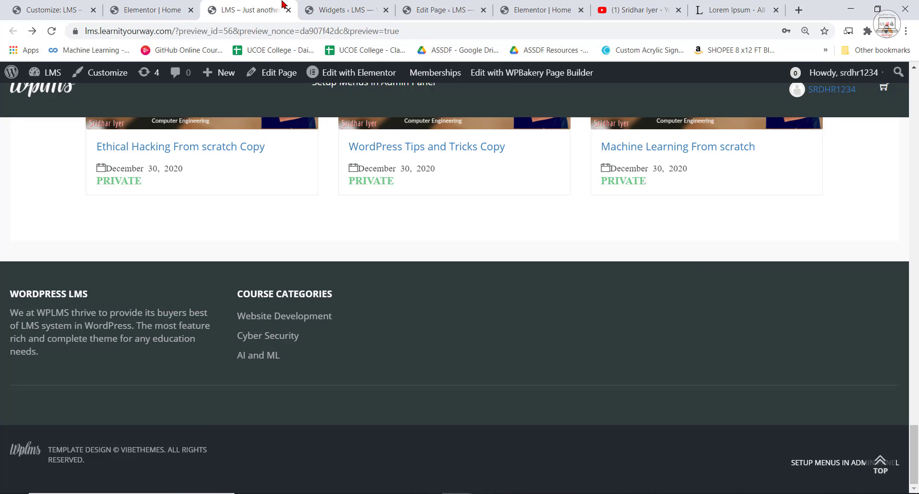
Compare the LMS site's footer with the reference site's footer to identify the next column to recreate.
left_click(462, 6)
left_click(509, 5)
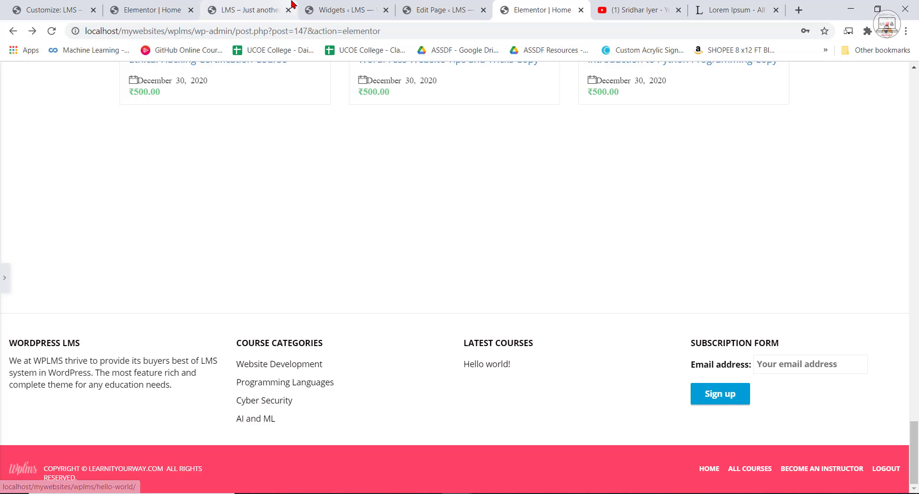
left_click(120, 4)
left_click(242, 6)
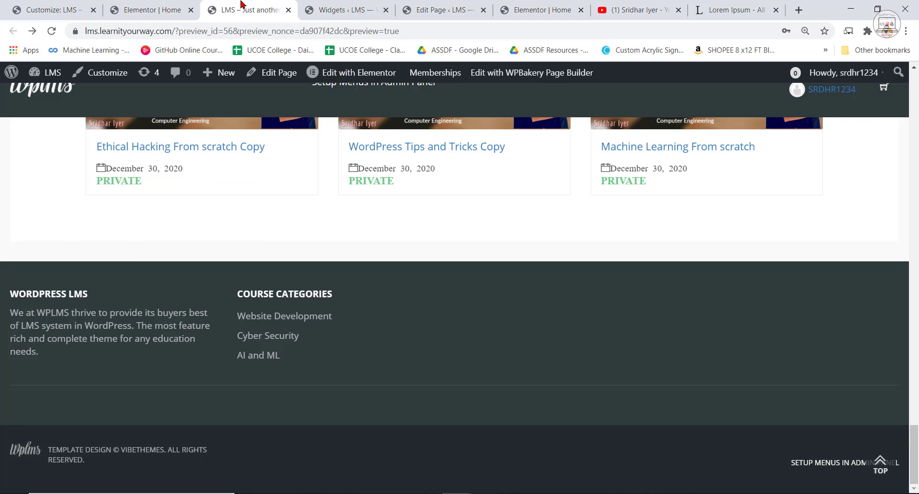
left_click(405, 8)
key("ctrl+Tab")
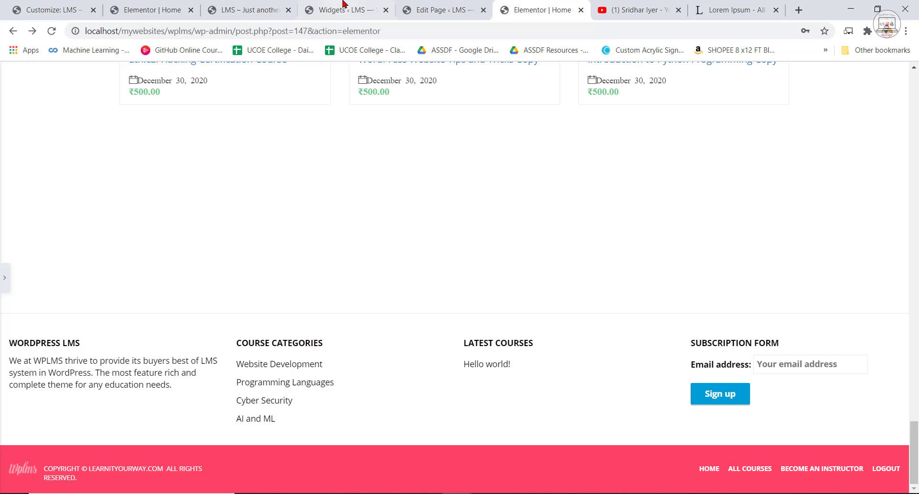
Add the Recent Posts widget to the Top Footer Sidebar on the LMS site's widgets page.
left_click(345, 10)
scroll(422, 455, "down", 5)
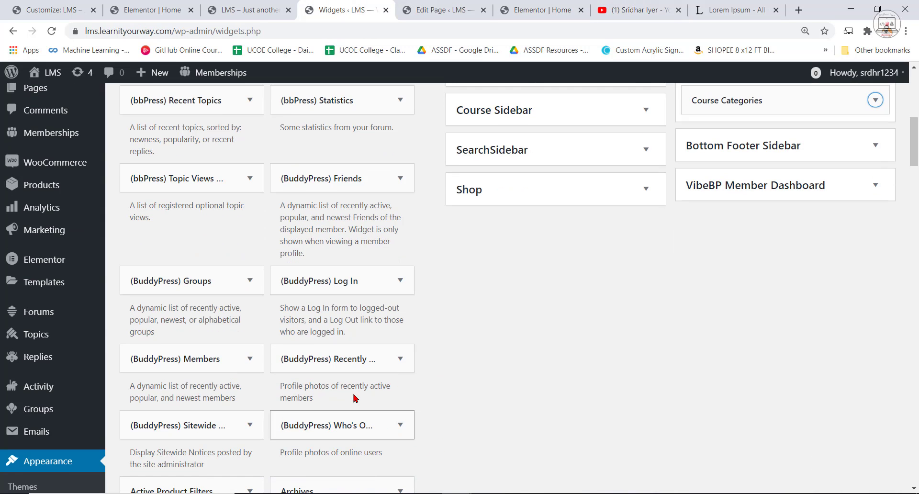
scroll(353, 402, "down", 15)
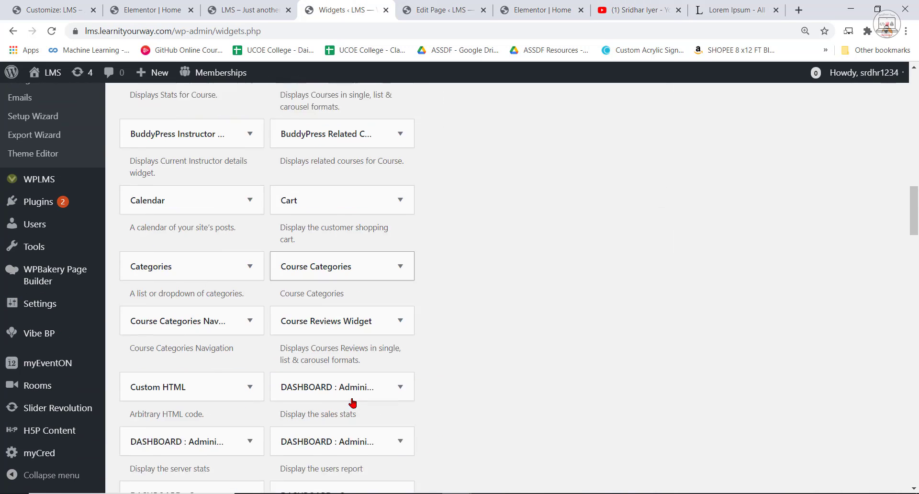
scroll(353, 403, "down", 1)
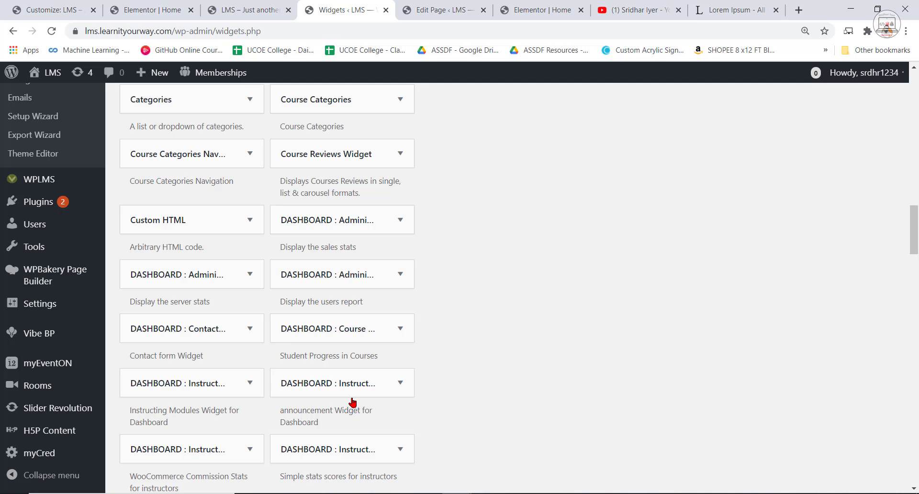
scroll(253, 252, "down", 12)
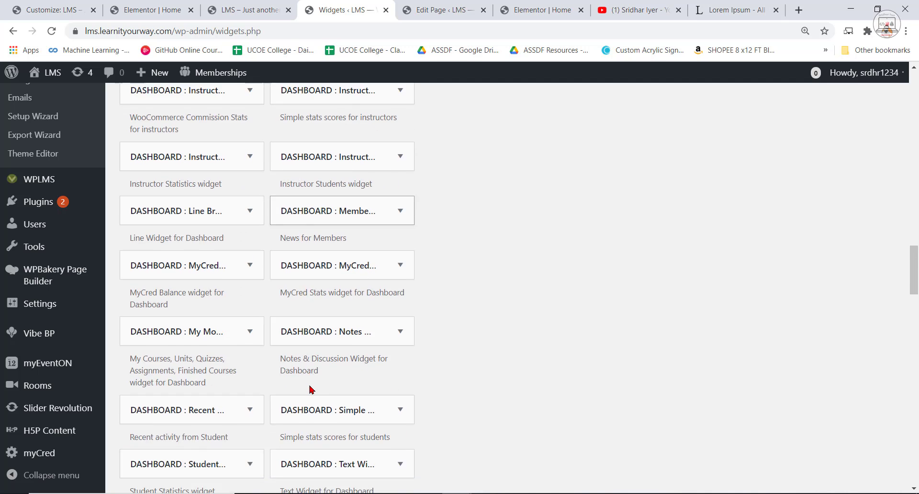
scroll(268, 391, "down", 12)
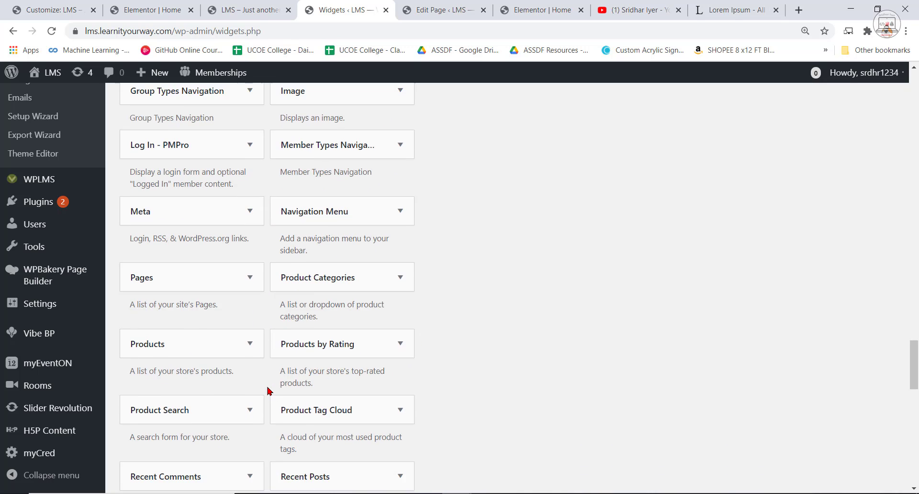
scroll(307, 225, "down", 3)
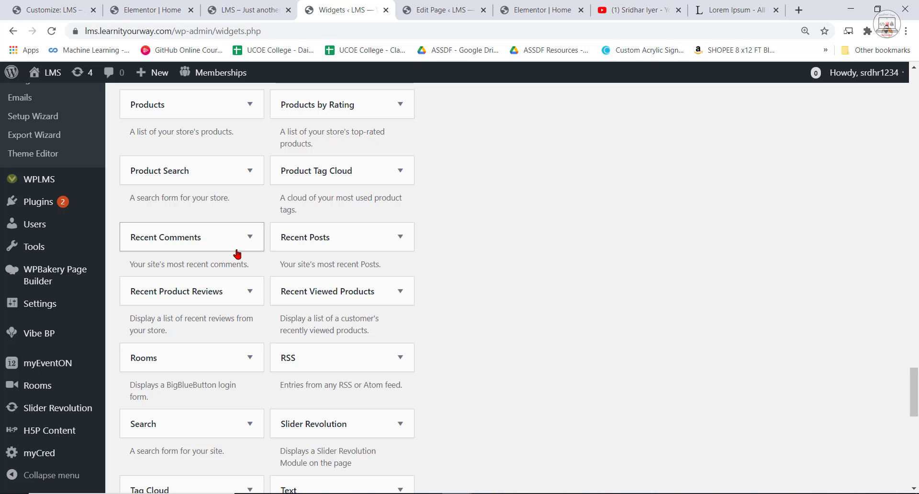
left_click(372, 235)
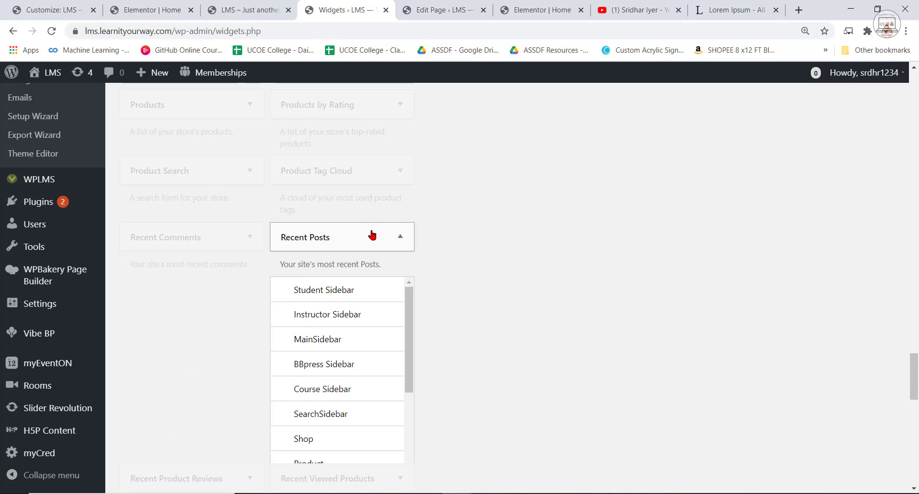
scroll(328, 434, "down", 3)
left_click(322, 418)
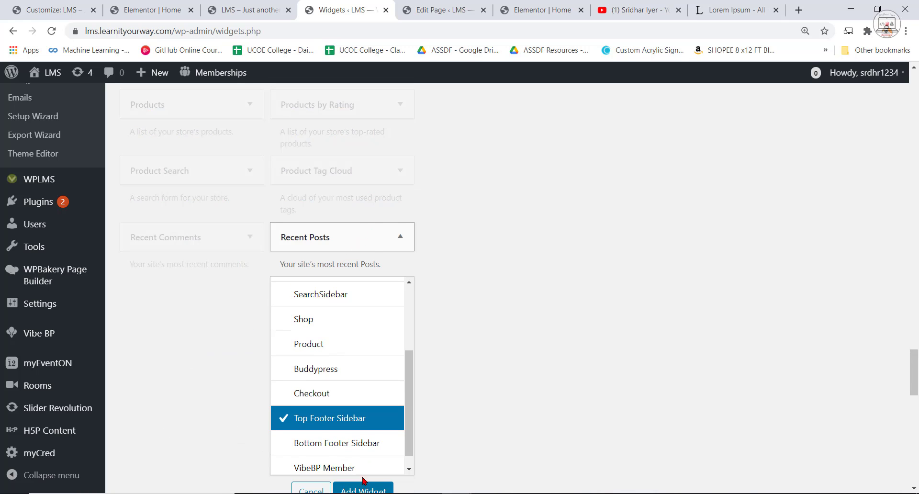
scroll(362, 479, "down", 1)
left_click(364, 435)
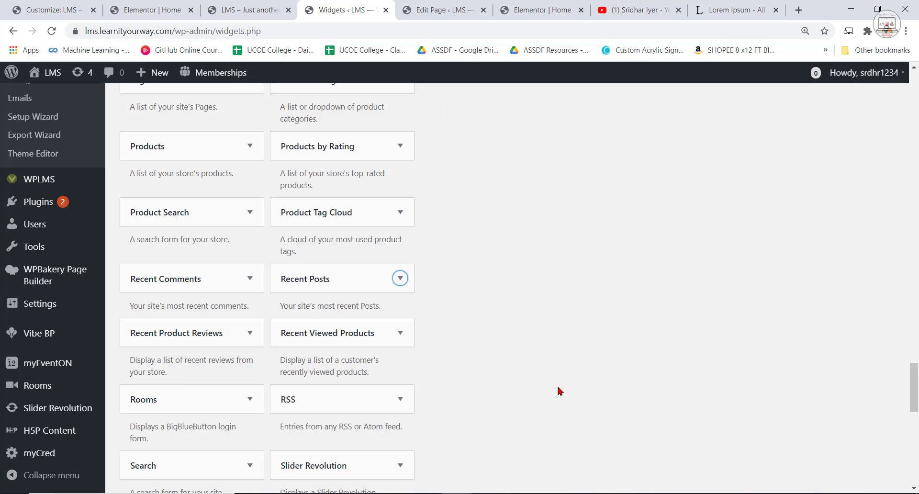
Title the footer's Recent Posts widget "Recent Posts", save it and collapse it.
scroll(560, 391, "up", 15)
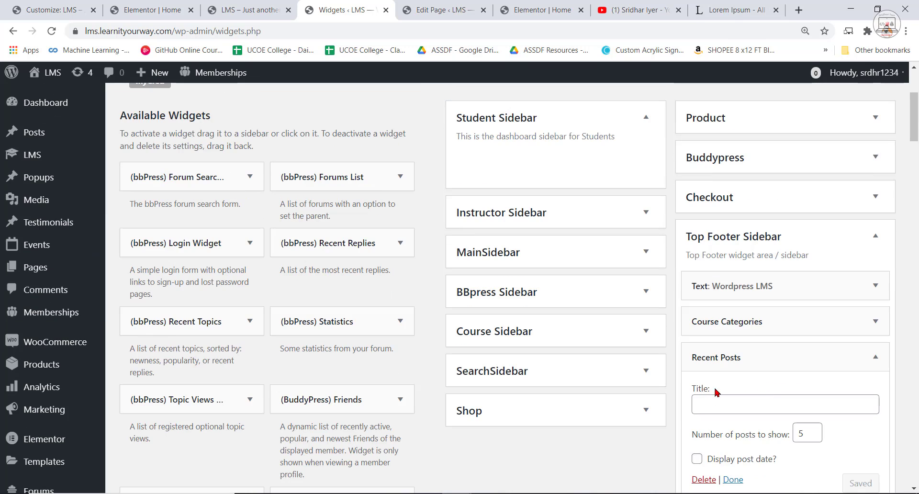
left_click(750, 411)
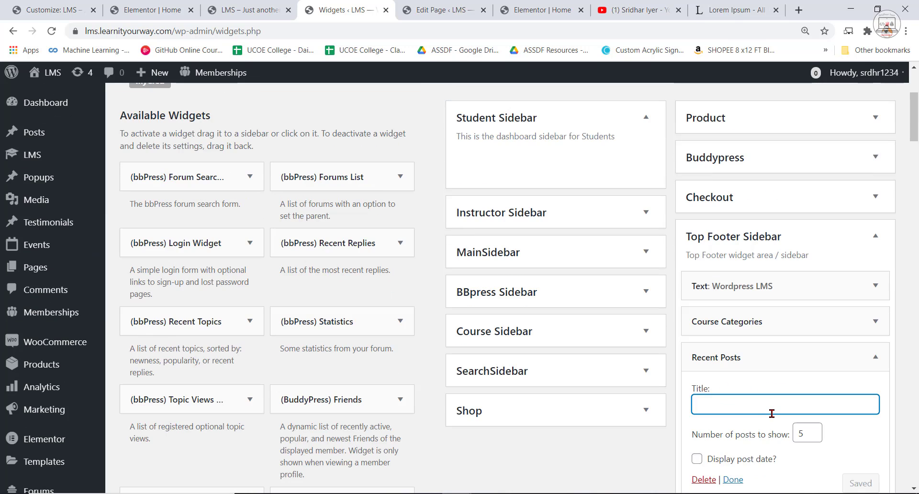
type("Recent P")
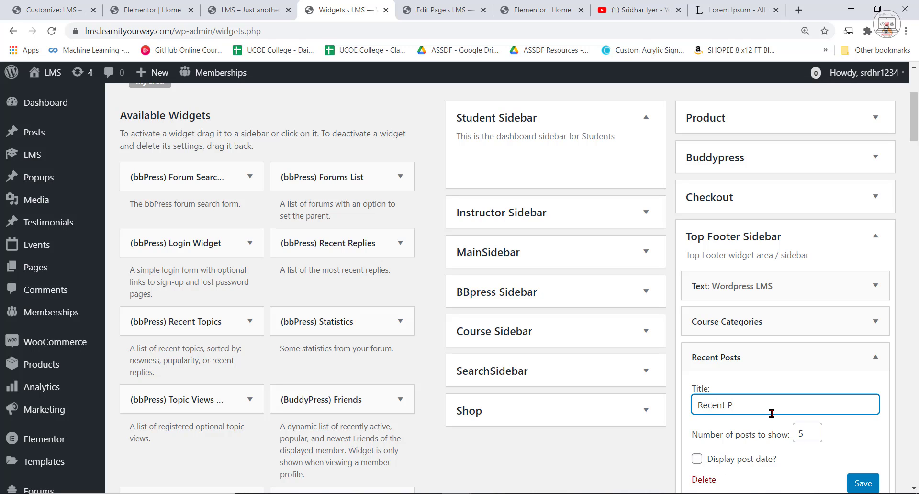
type("osts")
scroll(782, 397, "down", 1)
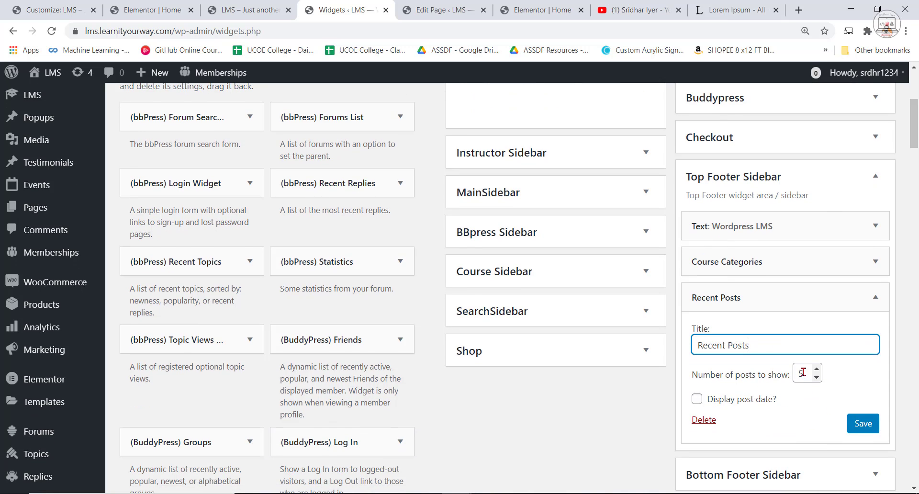
left_click(859, 427)
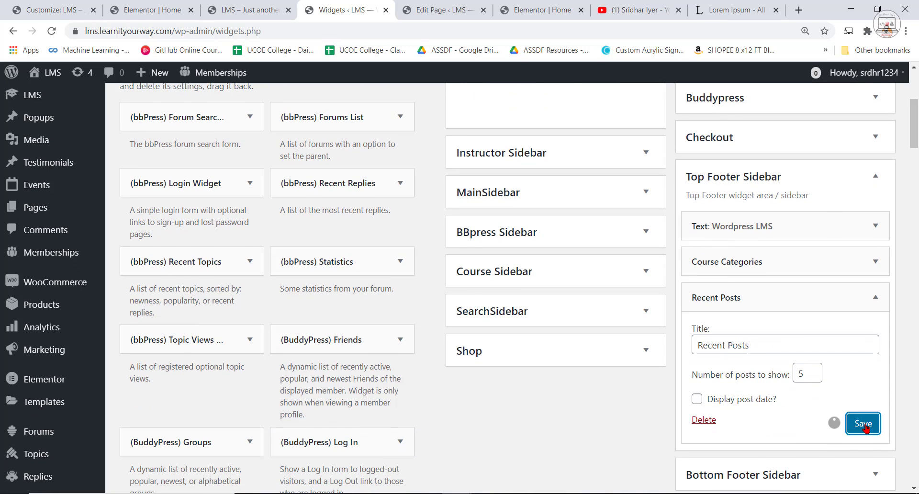
left_click(733, 420)
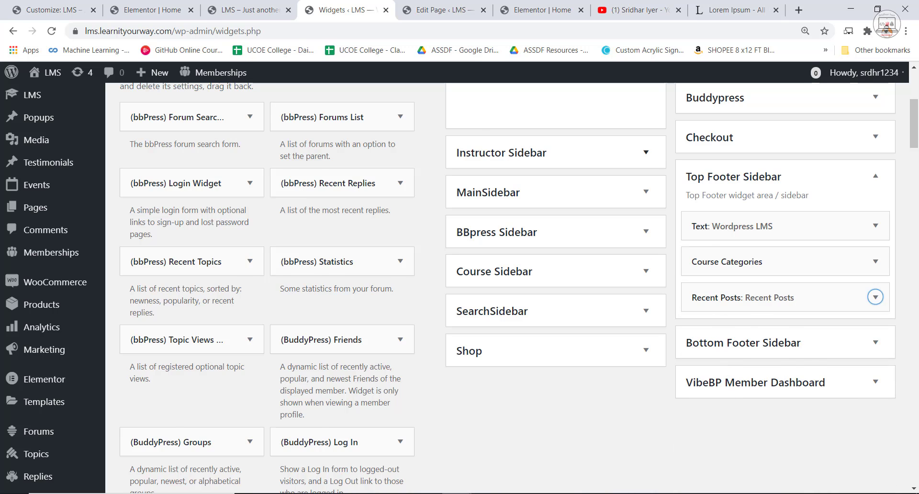
Reload the LMS site's home page and compare its footer's third column with the reference site's footer.
left_click(414, 5)
left_click(556, 11)
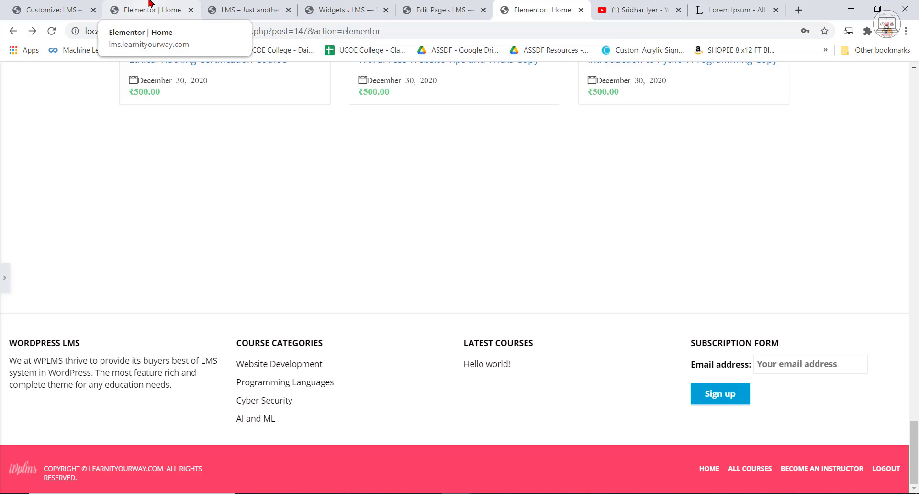
left_click(242, 9)
left_click(52, 31)
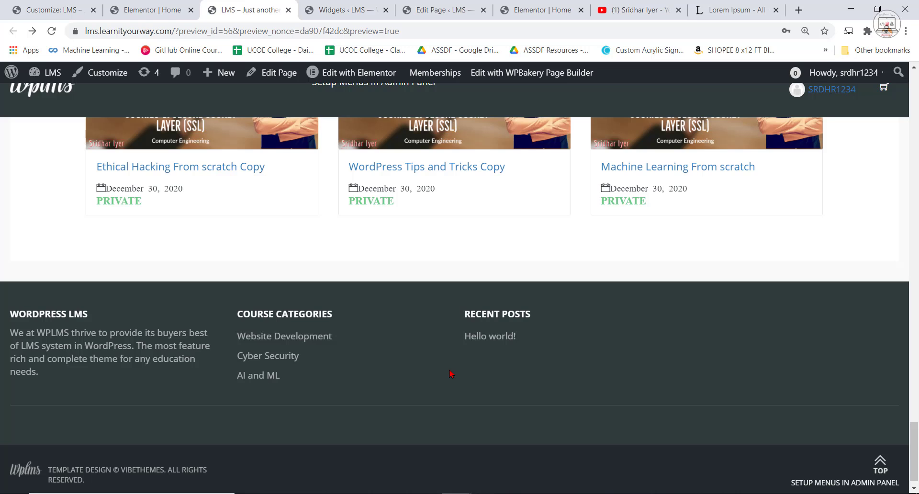
Search the plugin directory for mailchimp, then install and activate MC4WP: Mailchimp for WordPress.
left_click(356, 8)
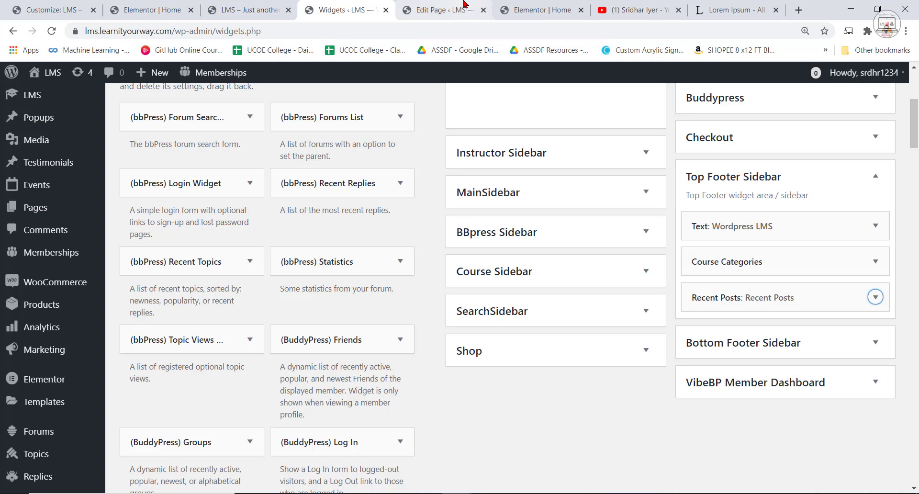
scroll(28, 455, "down", 3)
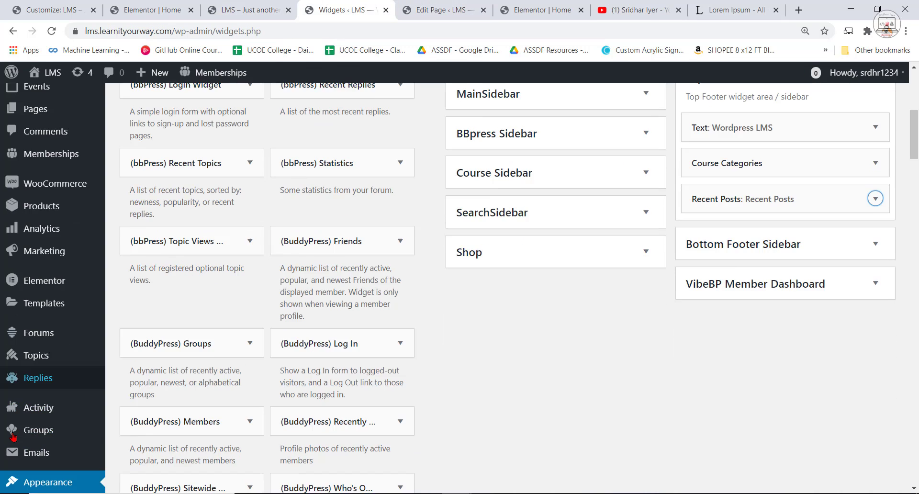
scroll(35, 397, "down", 5)
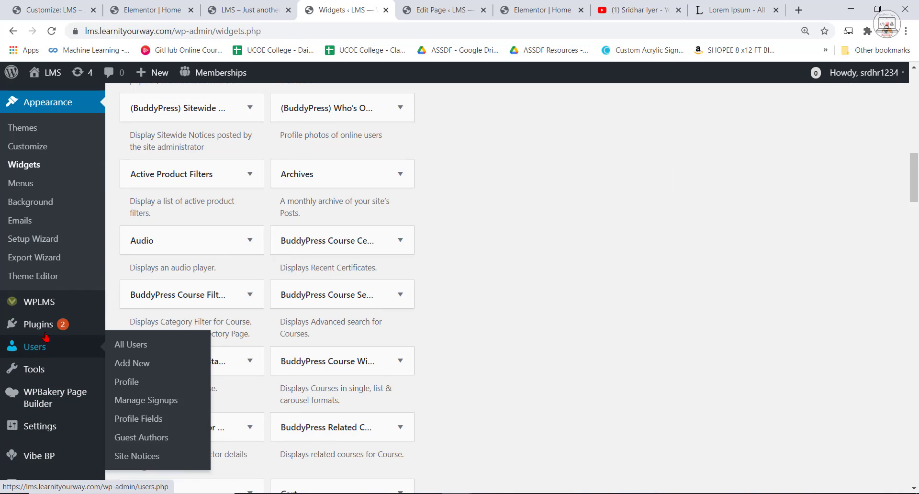
mouse_move(47, 334)
left_click(132, 345)
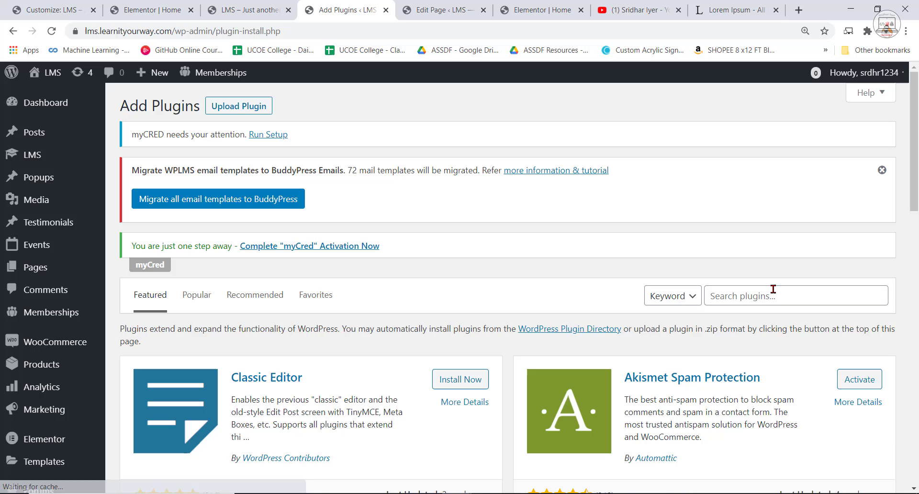
left_click(772, 291)
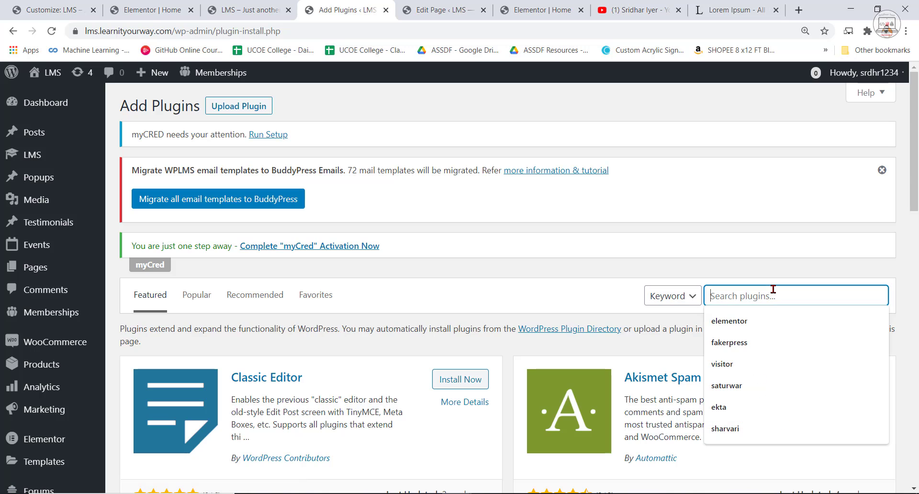
type("mail")
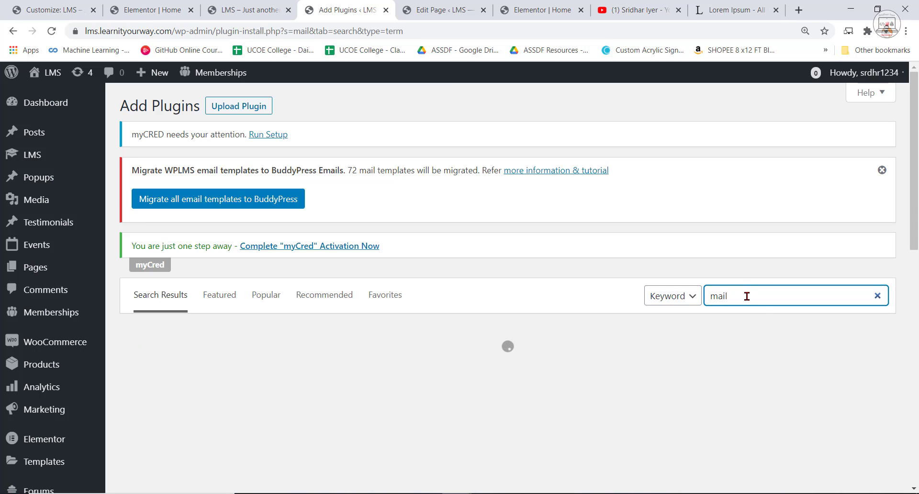
type("chimp")
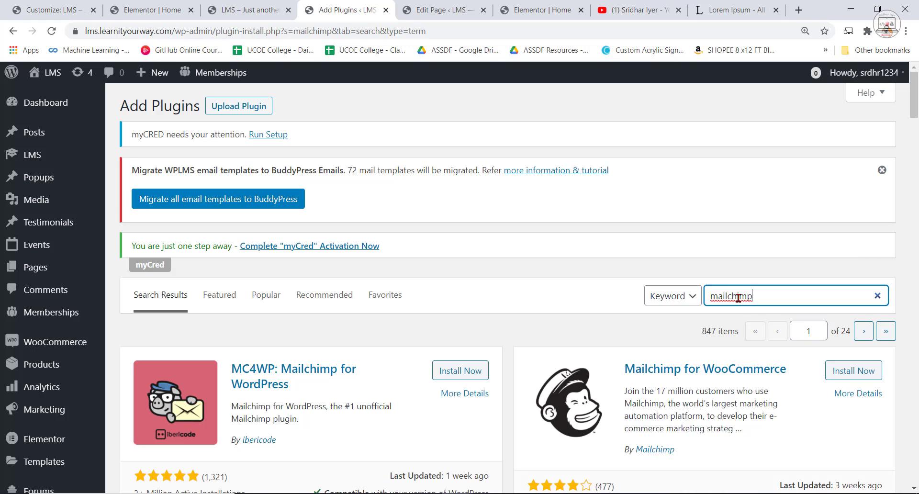
scroll(431, 335, "down", 1)
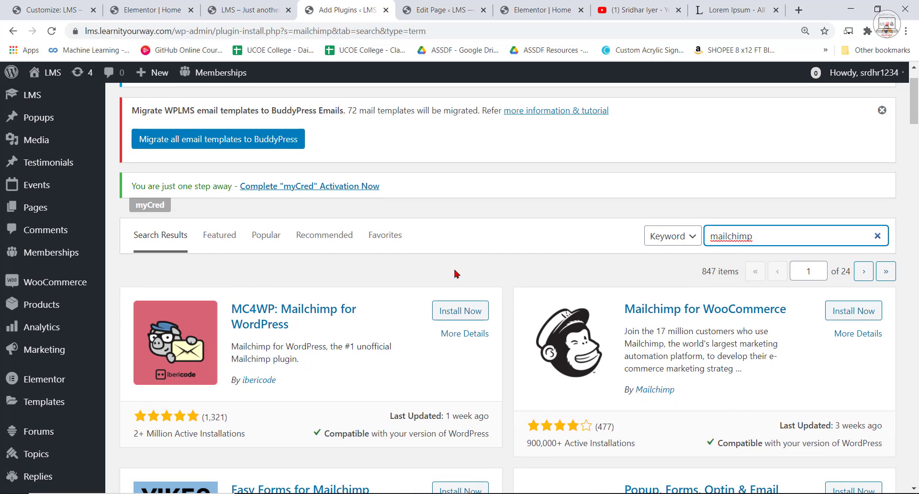
left_click(456, 311)
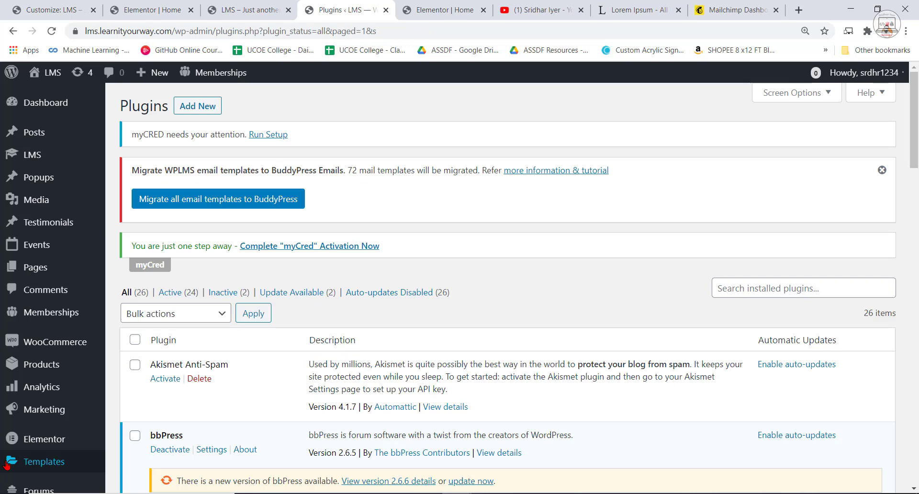
Open the Mailchimp API settings of the MC4WP plugin at the API key field.
scroll(91, 376, "down", 10)
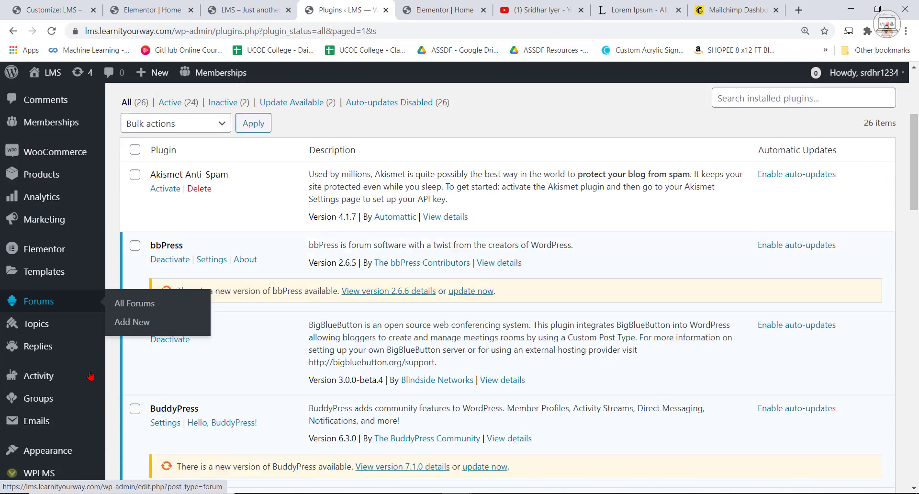
scroll(46, 357, "down", 4)
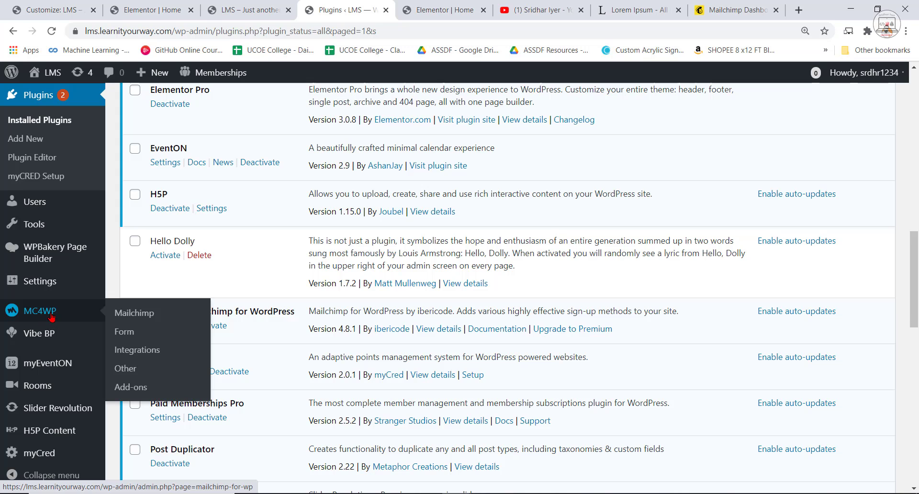
left_click(125, 313)
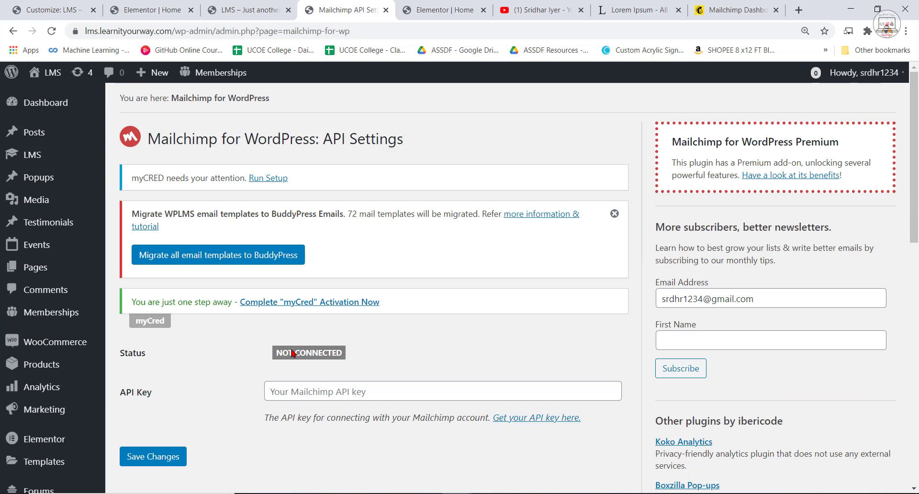
scroll(301, 417, "down", 1)
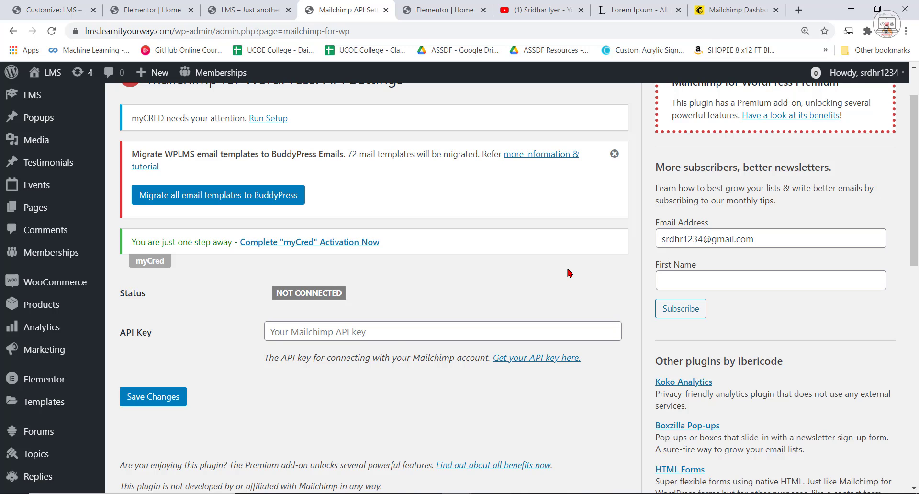
From the plugin's API settings, go to the Mailchimp account and open its API keys page.
left_click(539, 363)
scroll(548, 298, "up", 4)
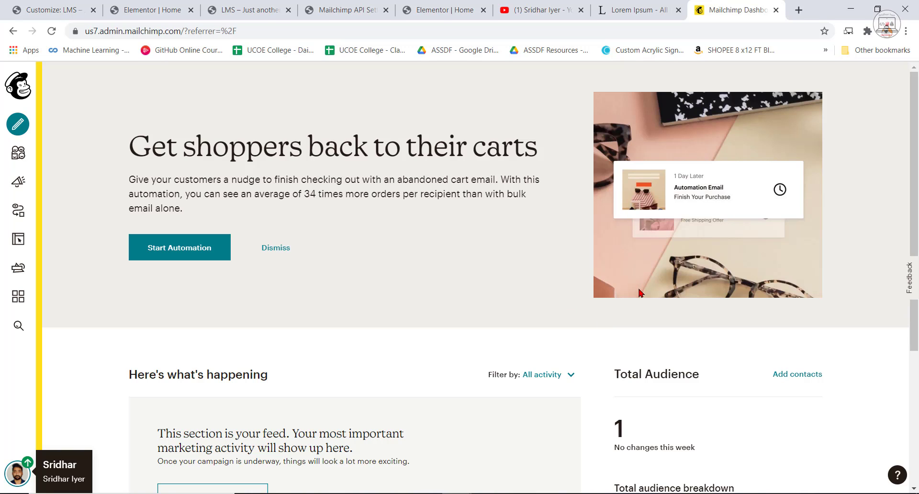
left_click(17, 472)
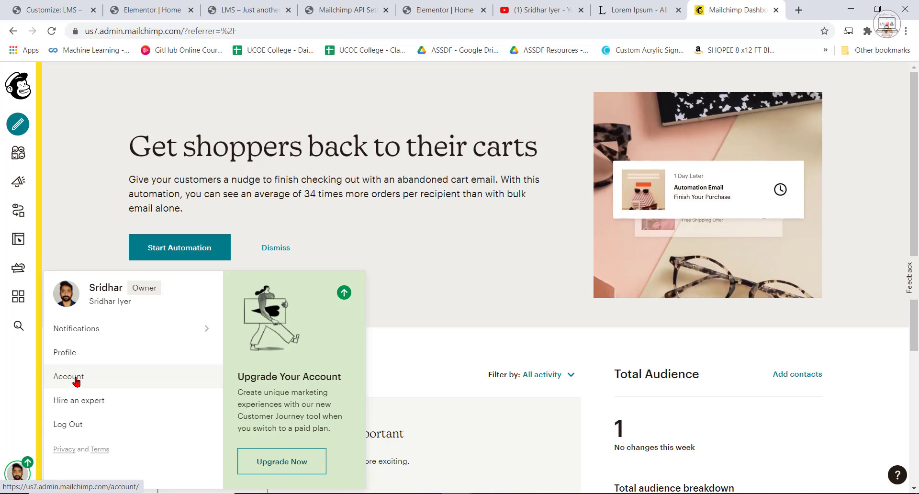
left_click(76, 378)
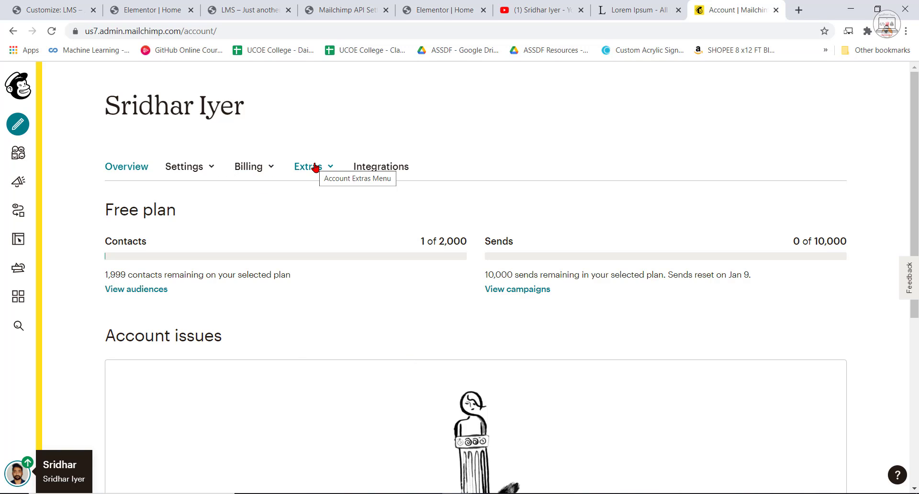
left_click(315, 167)
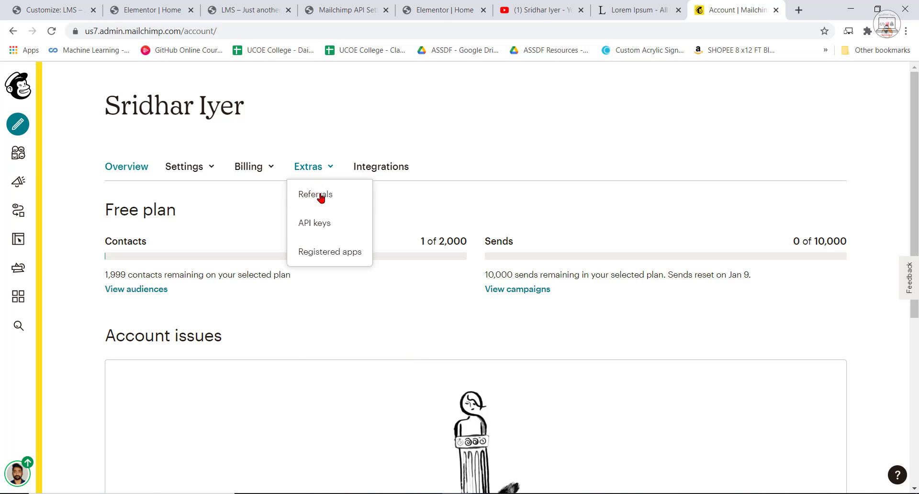
left_click(324, 222)
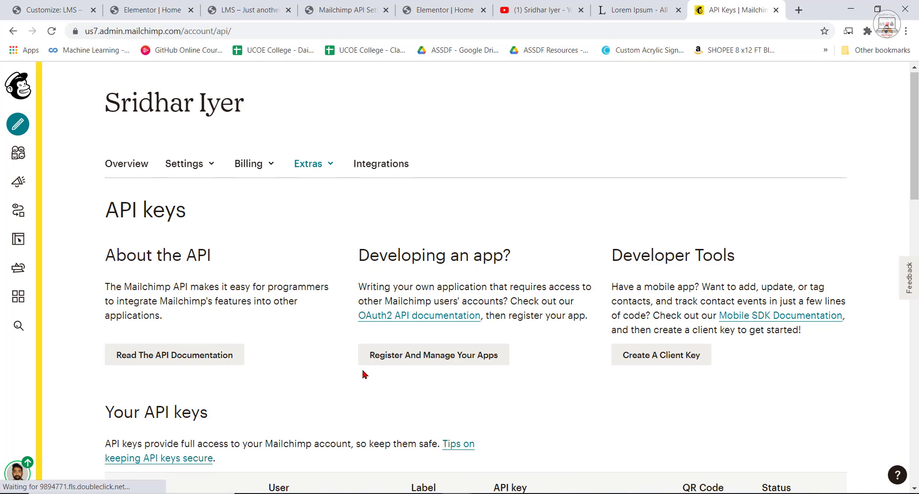
Copy the existing API key from the Your API keys table.
scroll(405, 390, "down", 1)
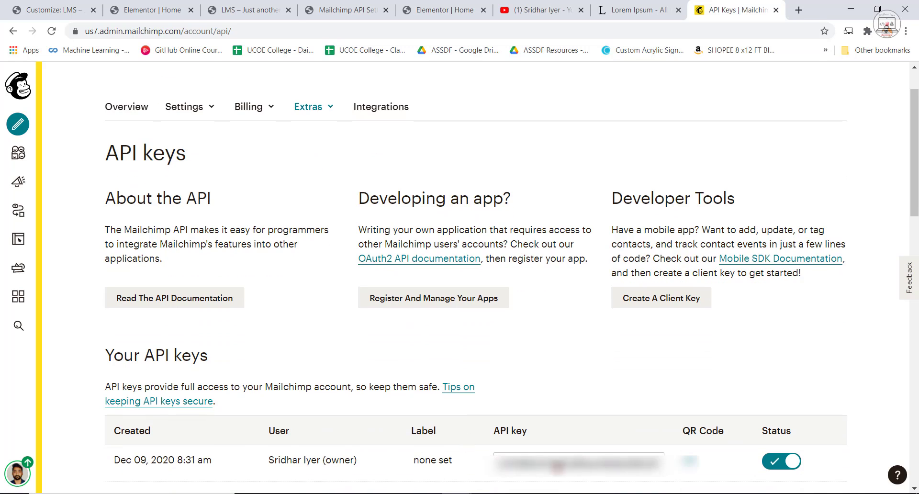
scroll(594, 287, "up", 1)
scroll(575, 316, "down", 3)
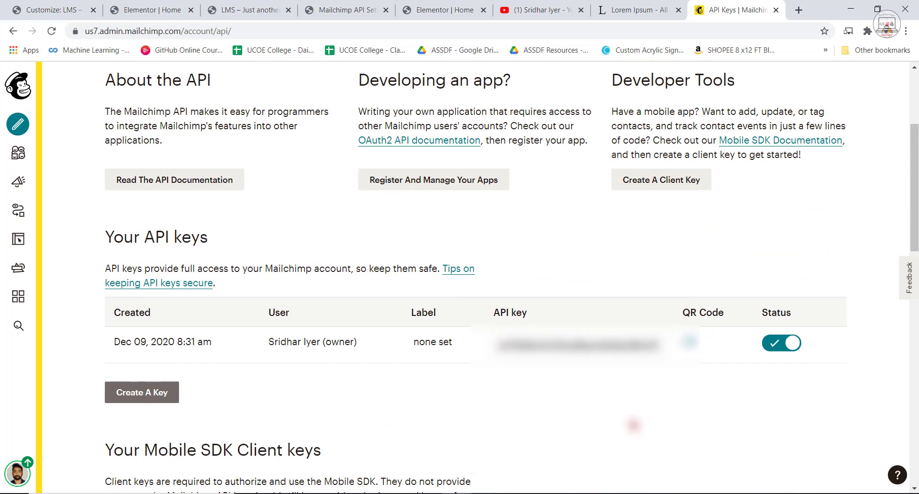
right_click(541, 344)
left_click(581, 184)
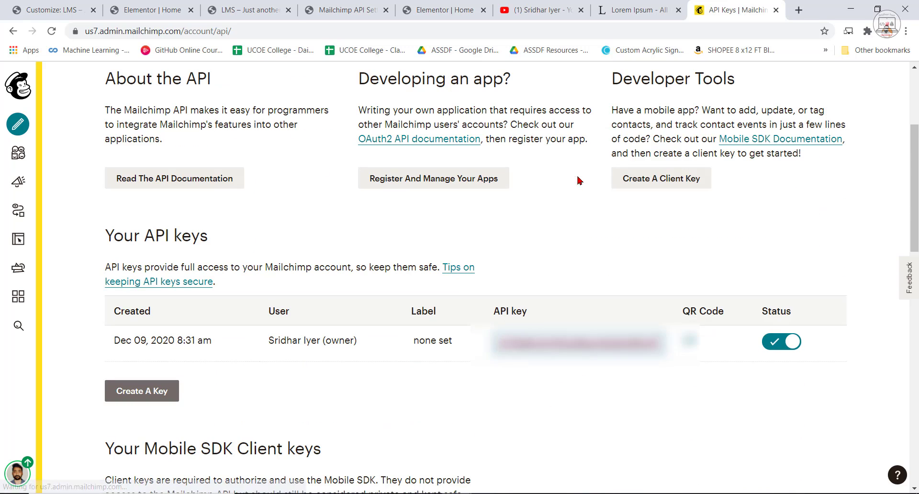
Back in the Mailchimp for WordPress API settings, enter the API key and save the changes.
left_click(182, 10)
left_click(227, 15)
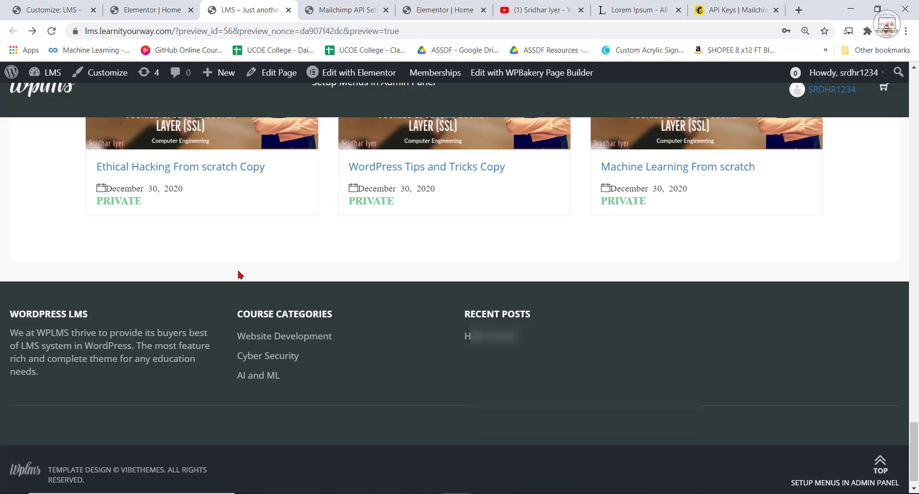
left_click(320, 9)
left_click(306, 326)
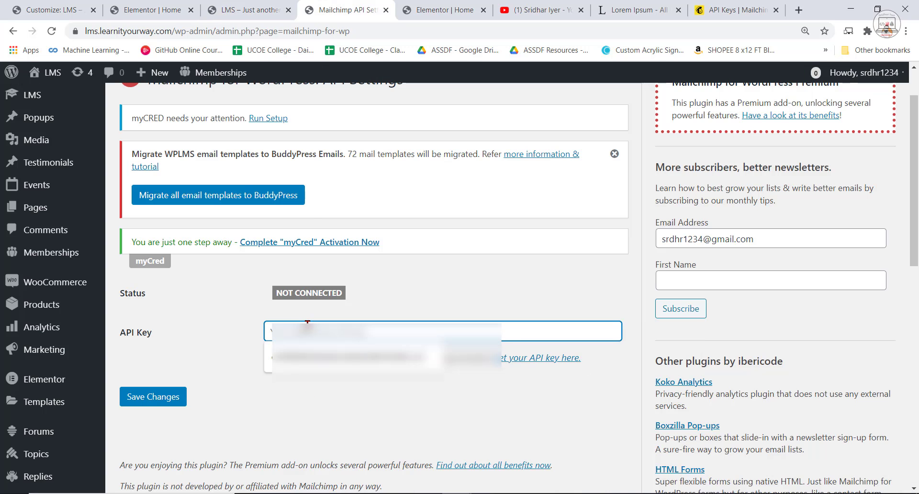
left_click(373, 358)
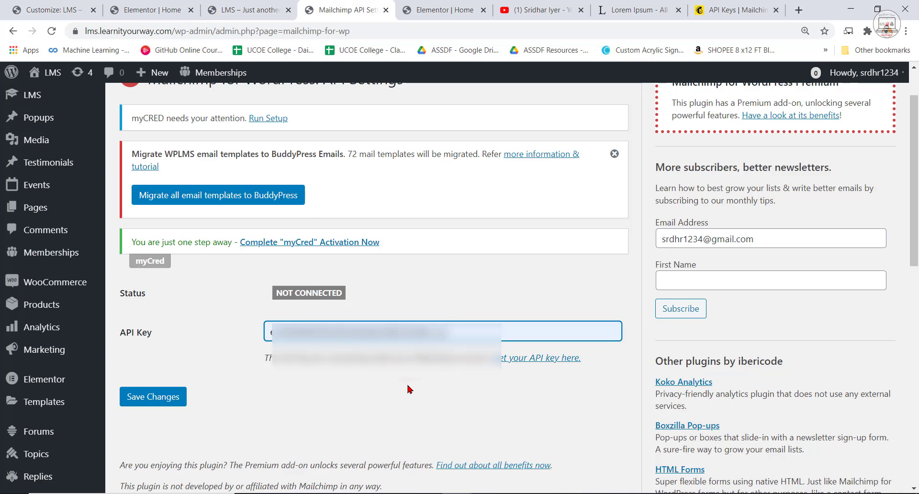
left_click(158, 403)
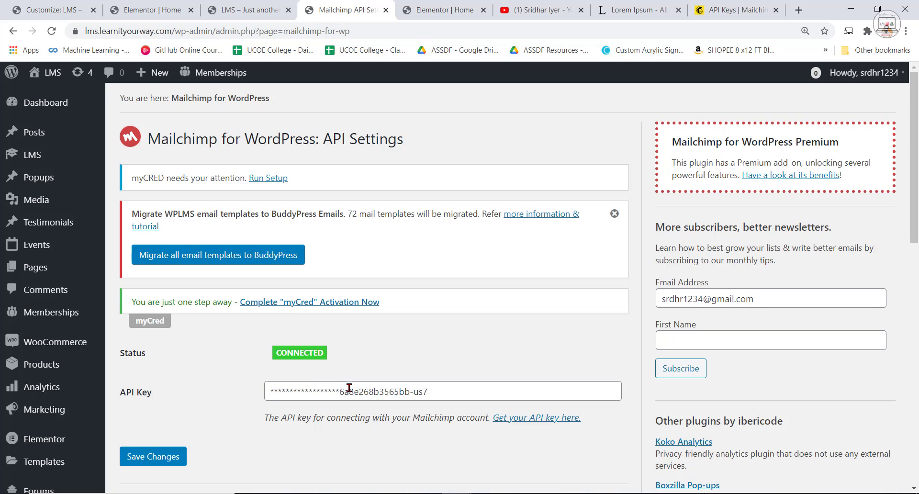
Check the connection status and Mailchimp list table, and open the MC4WP form page.
scroll(358, 388, "down", 5)
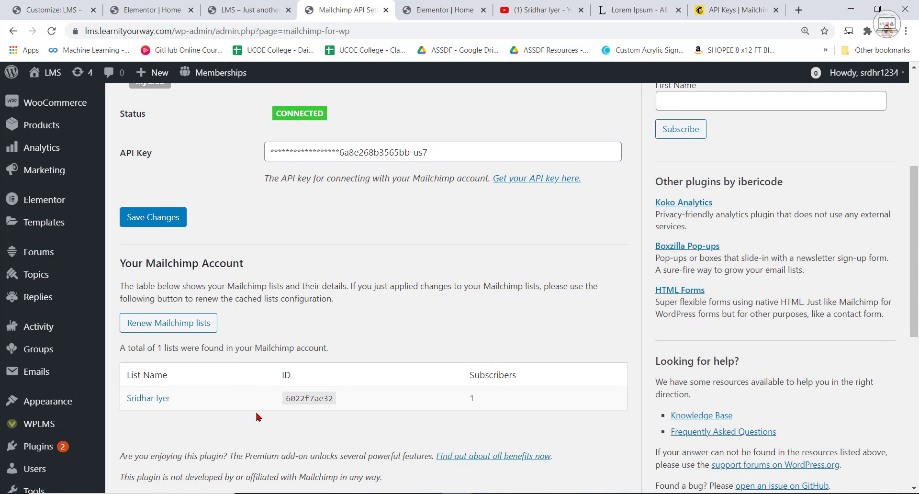
scroll(336, 404, "down", 2)
scroll(371, 396, "up", 4)
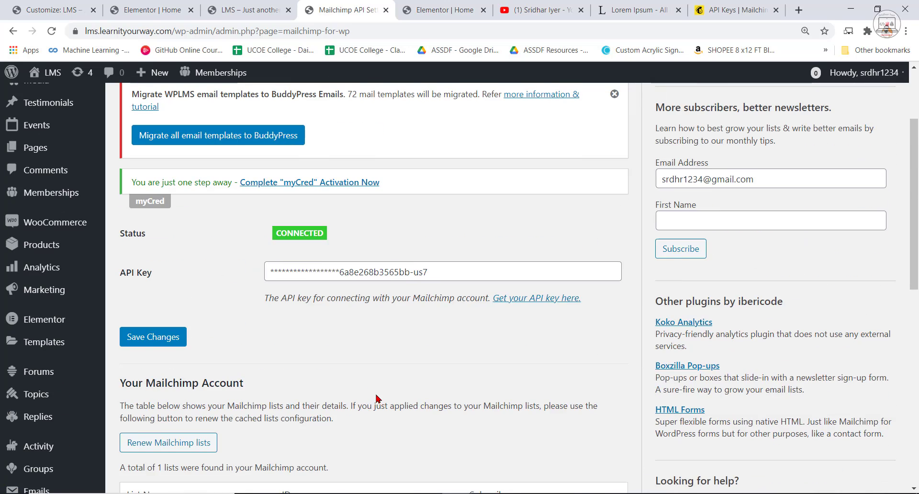
scroll(379, 398, "up", 3)
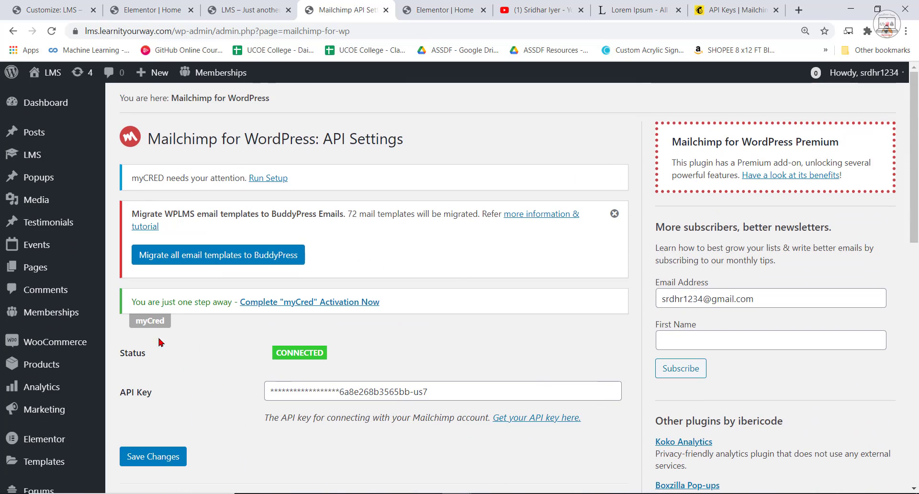
scroll(159, 342, "down", 8)
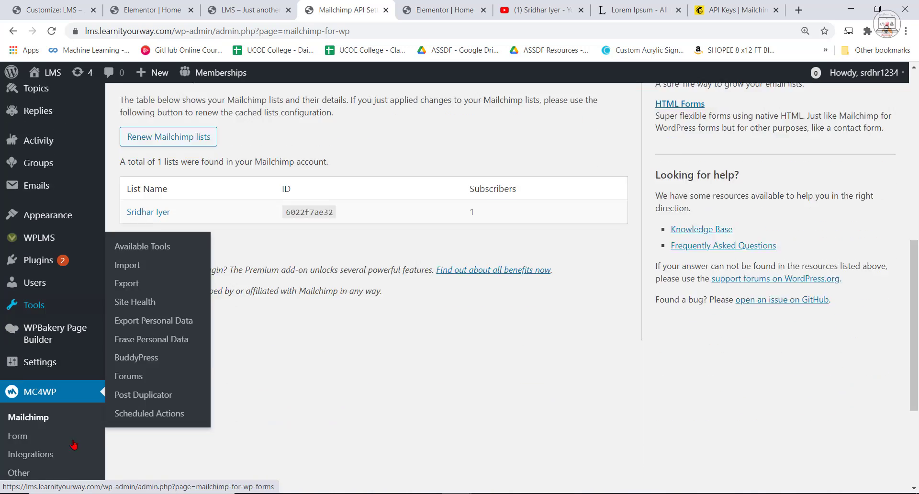
scroll(74, 445, "down", 2)
left_click(50, 327)
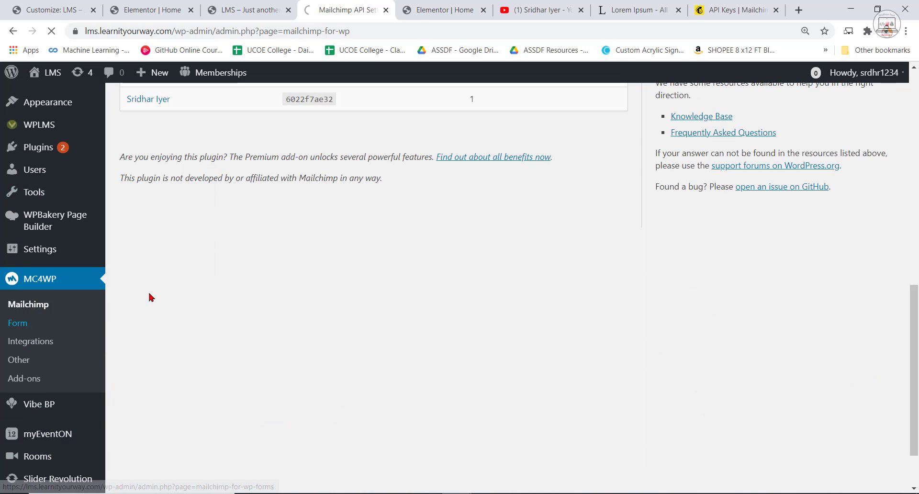
Add a new form titled Subscription that subscribes people to the preselected Mailchimp list.
scroll(192, 328, "down", 1)
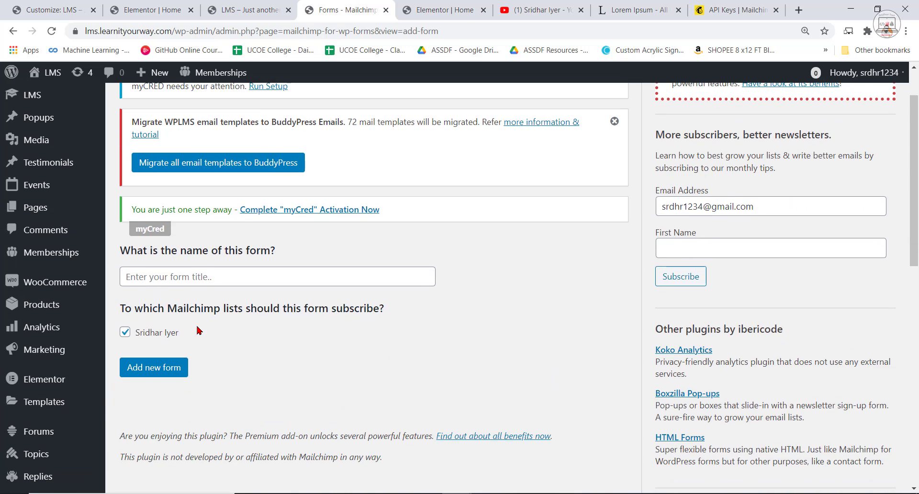
left_click(167, 277)
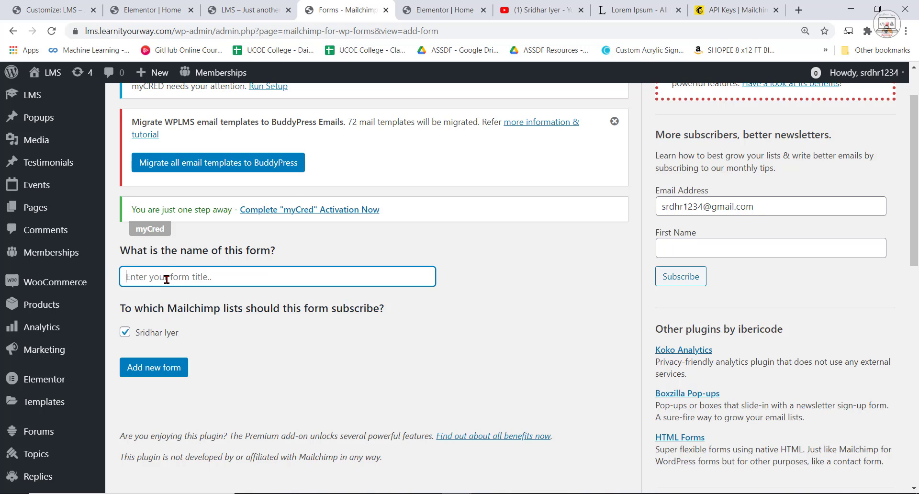
type("Subscription")
left_click(154, 367)
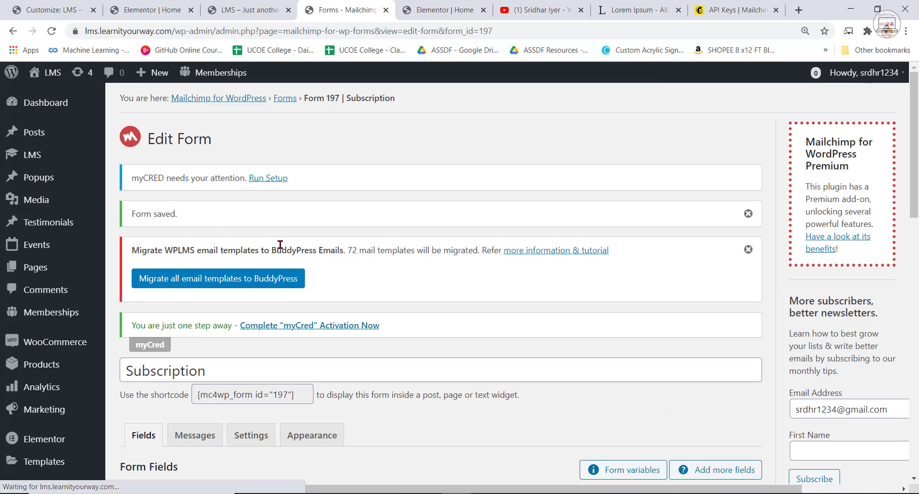
Look over the Subscription form's fields and code, and copy its shortcode [mc4wp_form id="197"].
scroll(308, 353, "down", 8)
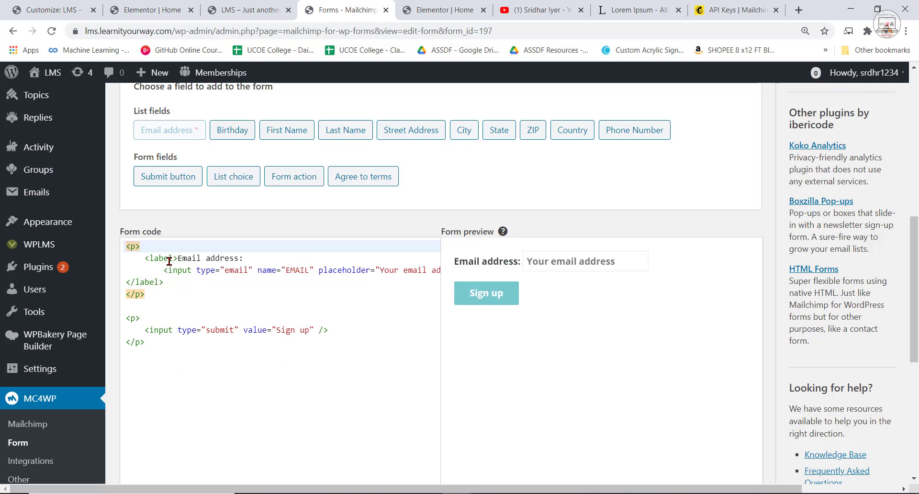
scroll(340, 294, "up", 1)
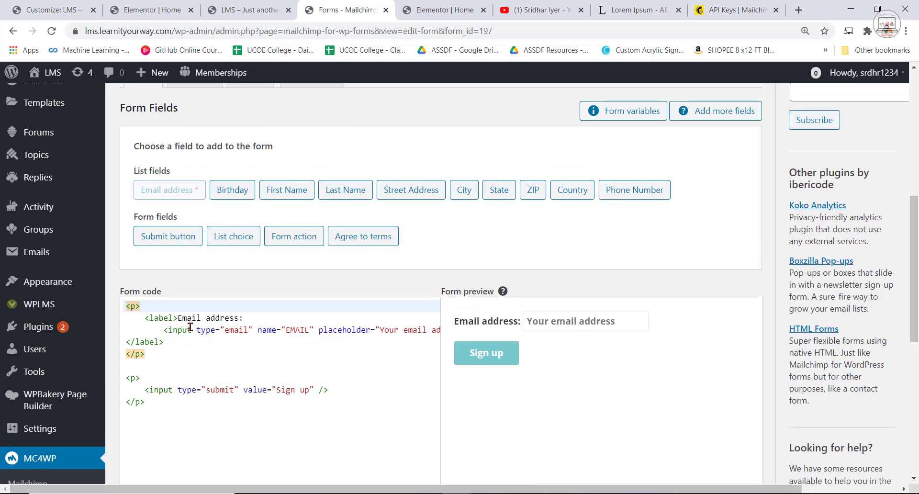
scroll(344, 330, "up", 1)
scroll(239, 293, "up", 2)
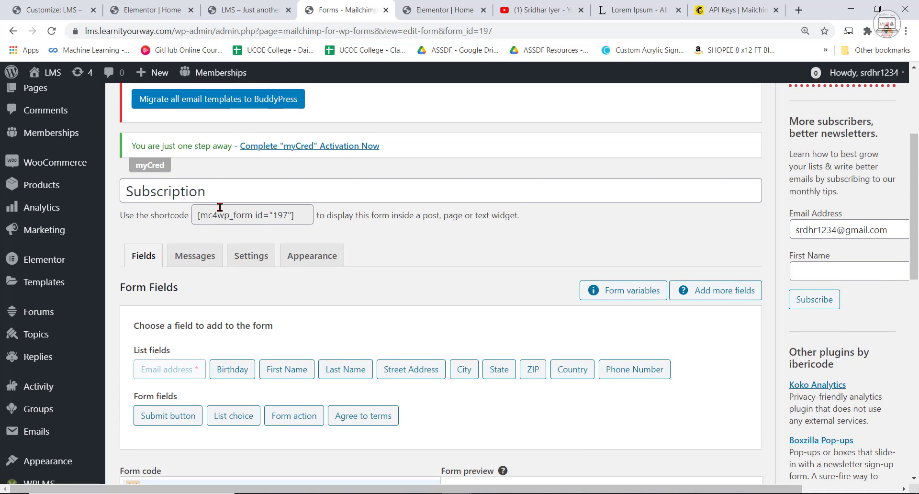
left_click(223, 216)
key("ctrl+c")
right_click(231, 219)
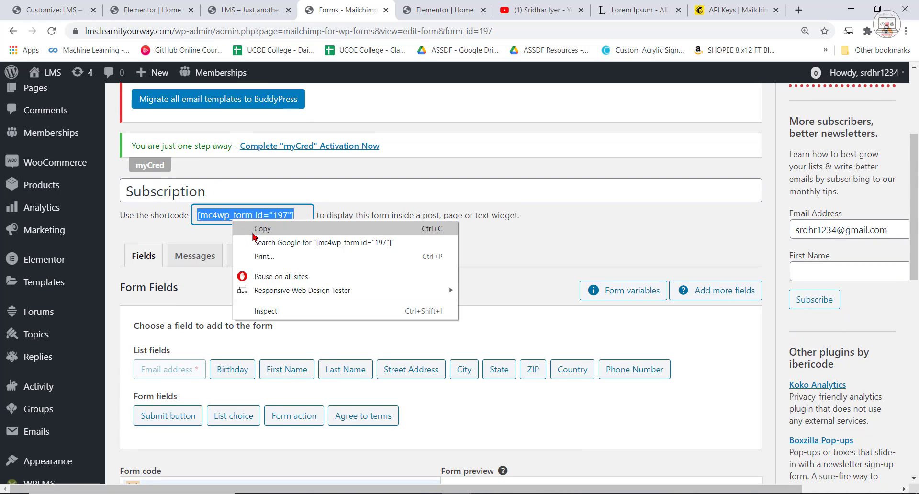
left_click(253, 234)
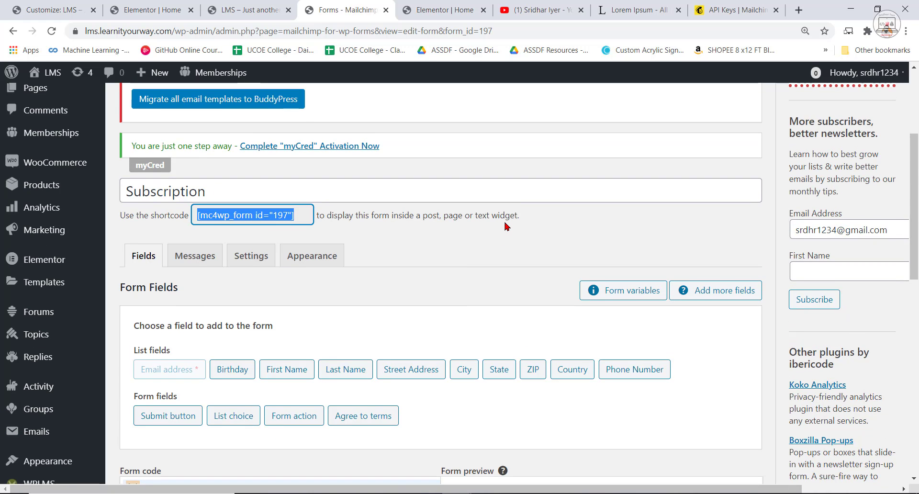
left_click(261, 11)
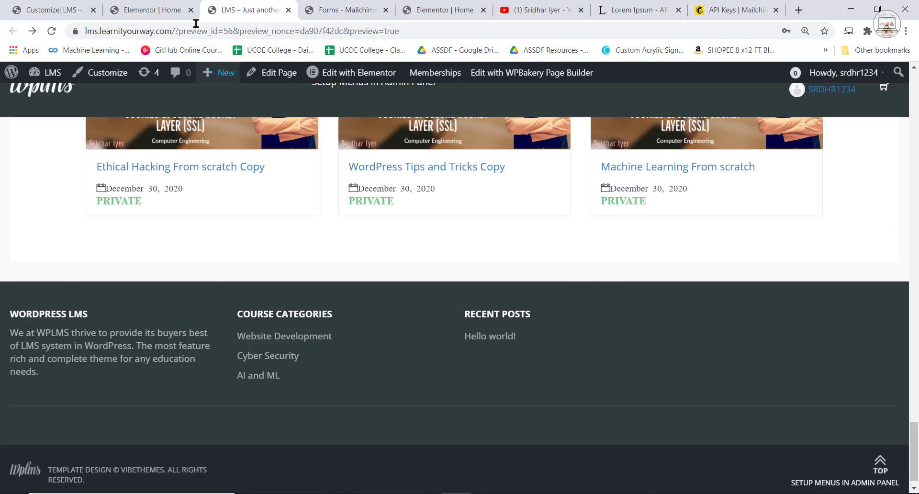
left_click(150, 9)
left_click(438, 10)
left_click(369, 10)
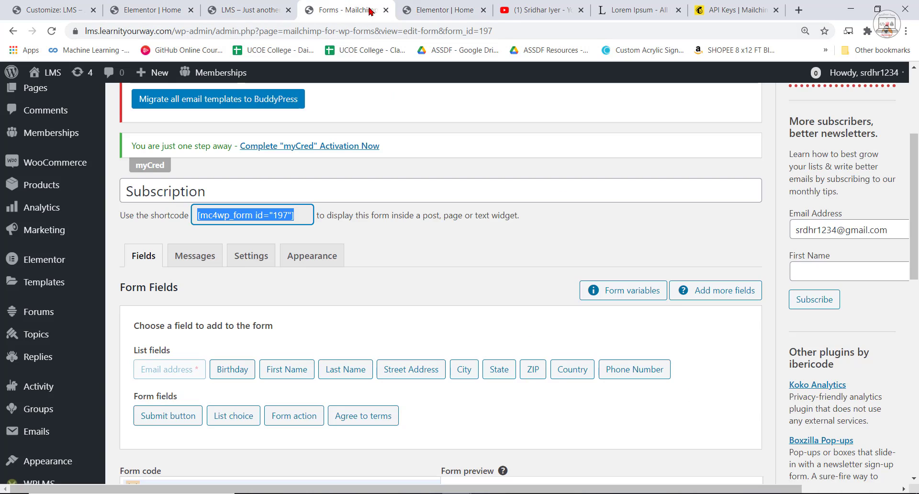
Open the site's Widgets management page in the WordPress dashboard.
scroll(43, 221, "down", 5)
mouse_move(43, 221)
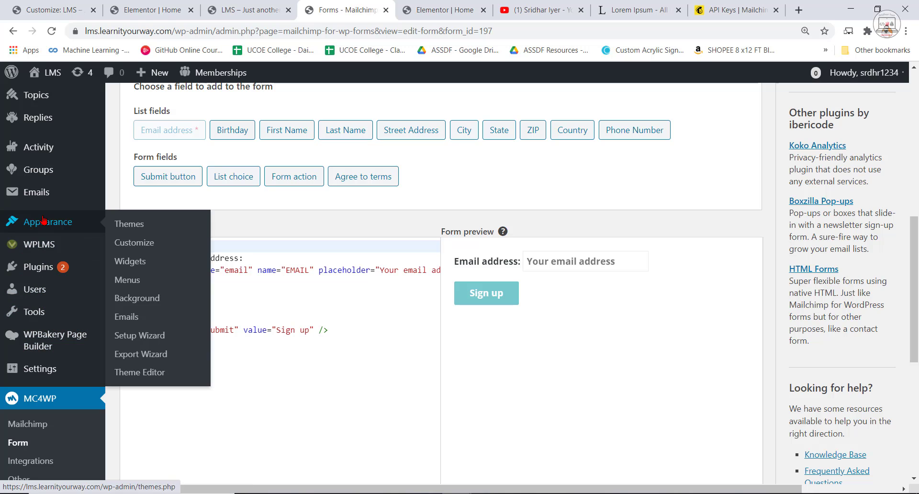
left_click(136, 262)
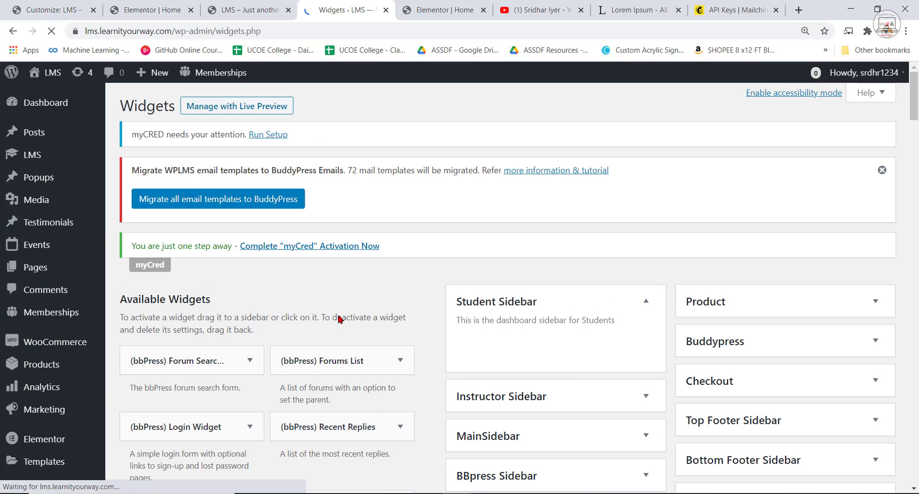
Add a Text widget from the available widgets to the Top Footer Sidebar.
scroll(591, 375, "down", 15)
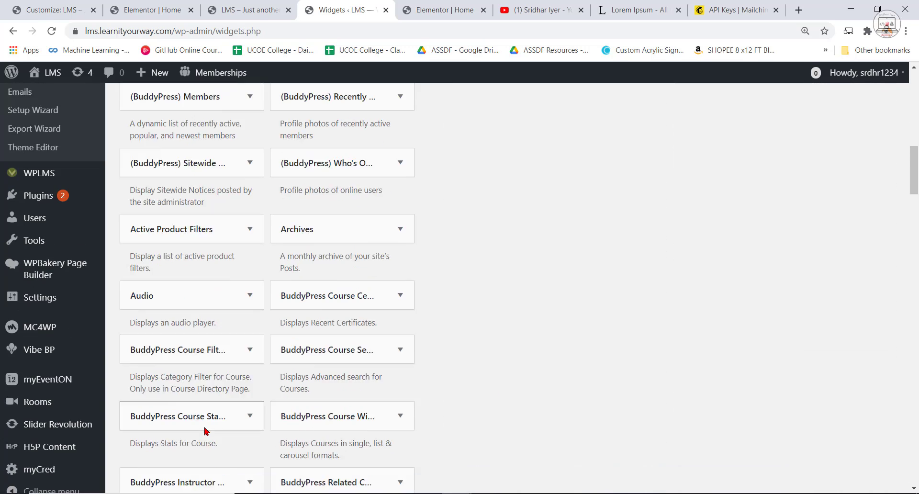
scroll(205, 431, "down", 18)
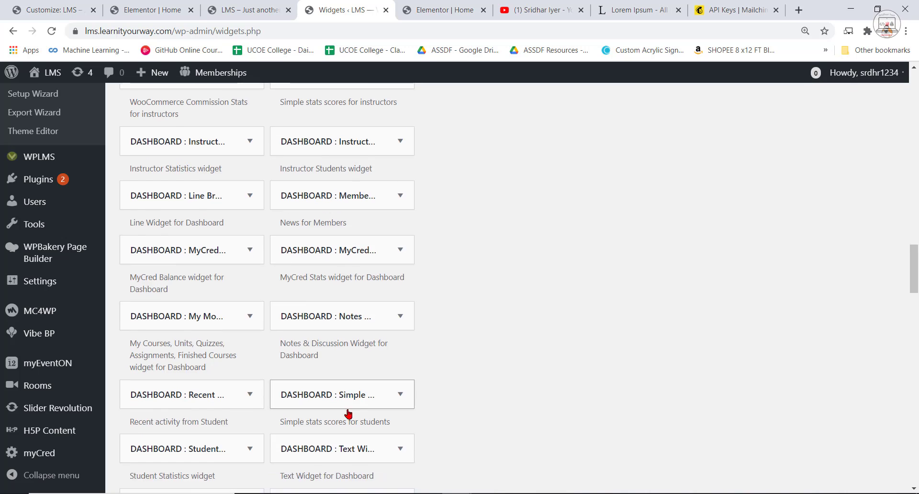
scroll(348, 413, "down", 20)
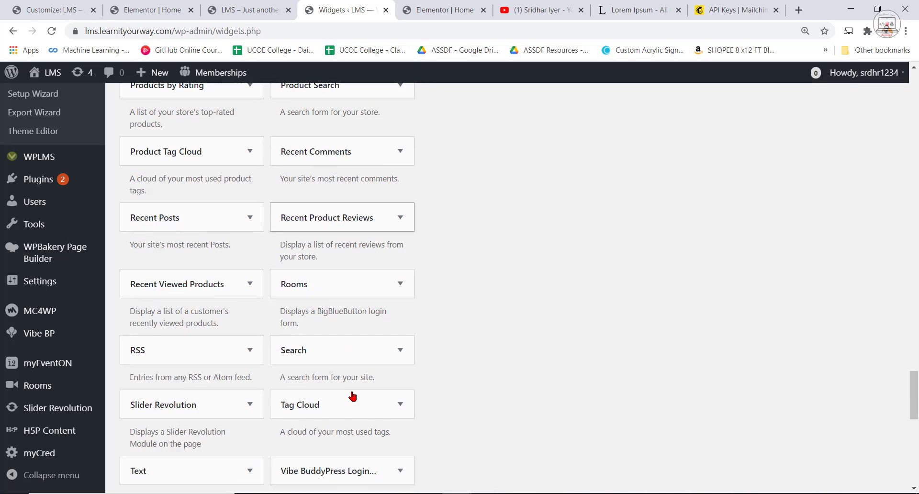
scroll(353, 396, "down", 5)
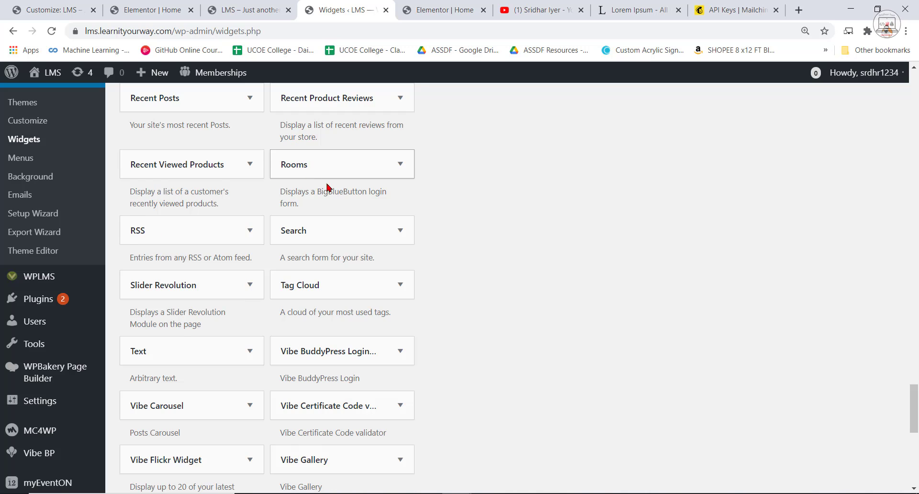
scroll(335, 216, "up", 4)
scroll(373, 287, "down", 5)
scroll(263, 268, "down", 1)
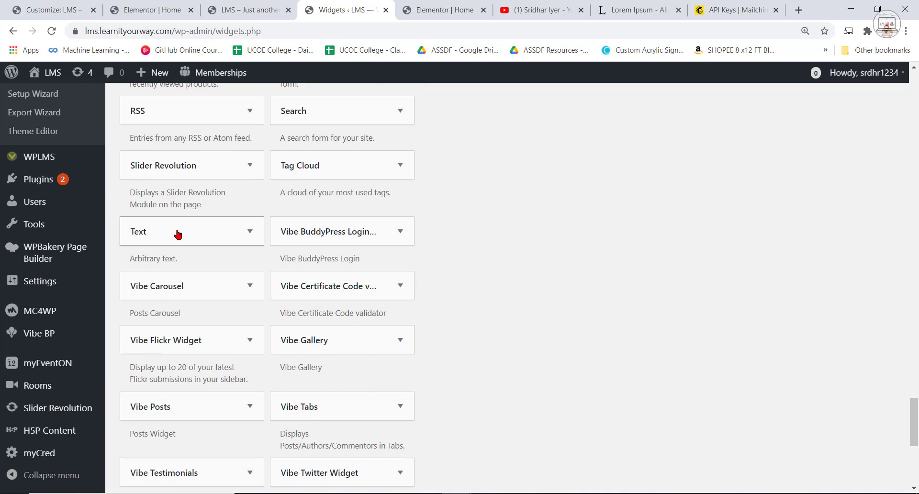
left_click(179, 232)
scroll(197, 404, "down", 3)
scroll(236, 426, "down", 1)
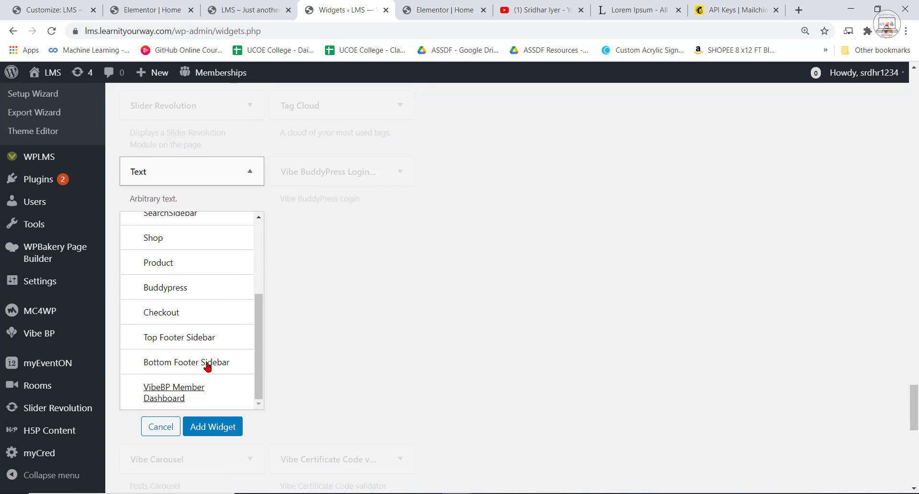
left_click(182, 339)
left_click(214, 428)
scroll(670, 292, "down", 10)
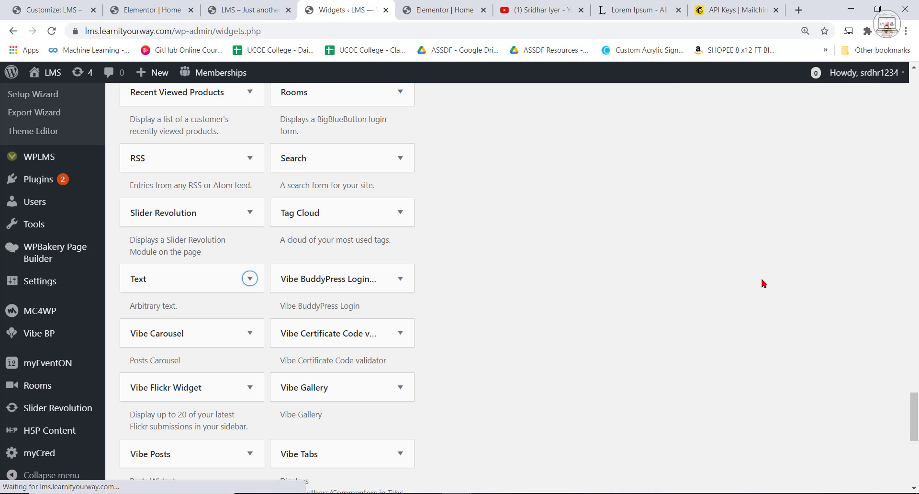
Paste the shortcode [mc4wp_form id="197"] into the body of the new Text widget in the Top Footer Sidebar.
scroll(779, 342, "up", 2)
scroll(780, 342, "up", 20)
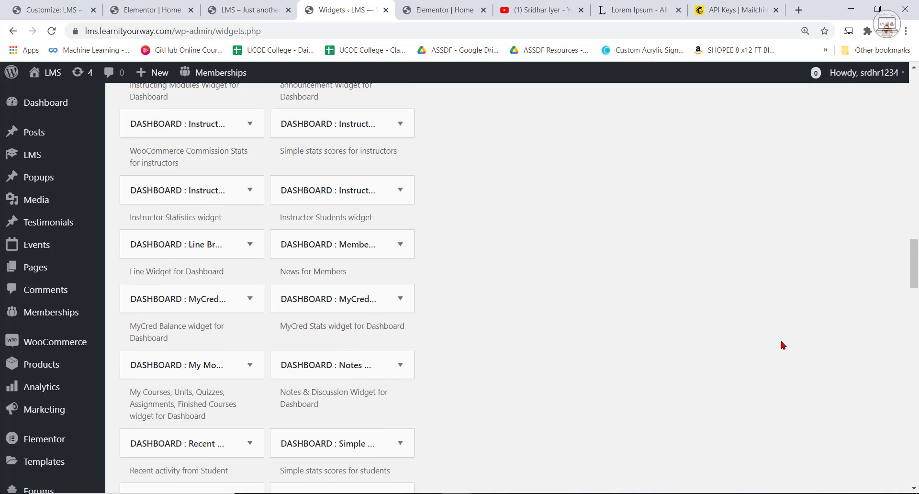
scroll(787, 352, "up", 12)
left_click(675, 297)
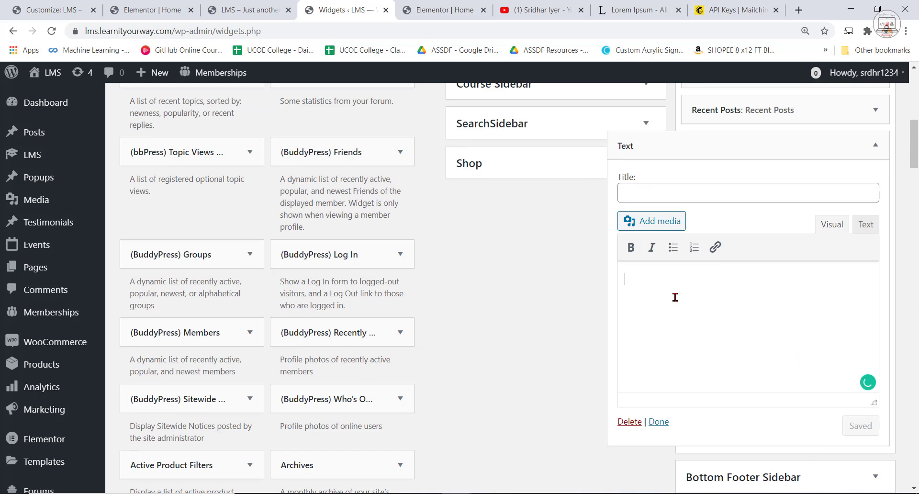
key("ctrl+v")
Title the Text widget Subscribe to Us, save it and close its settings.
left_click(646, 191)
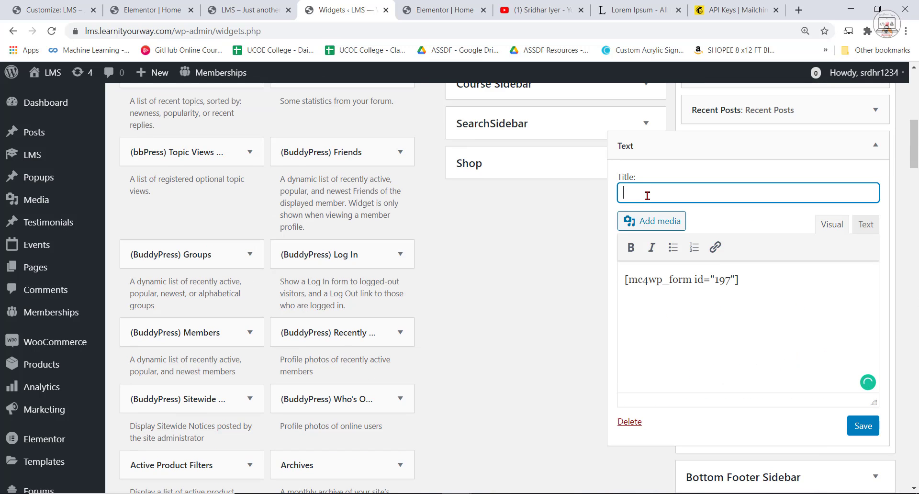
type("Subsc")
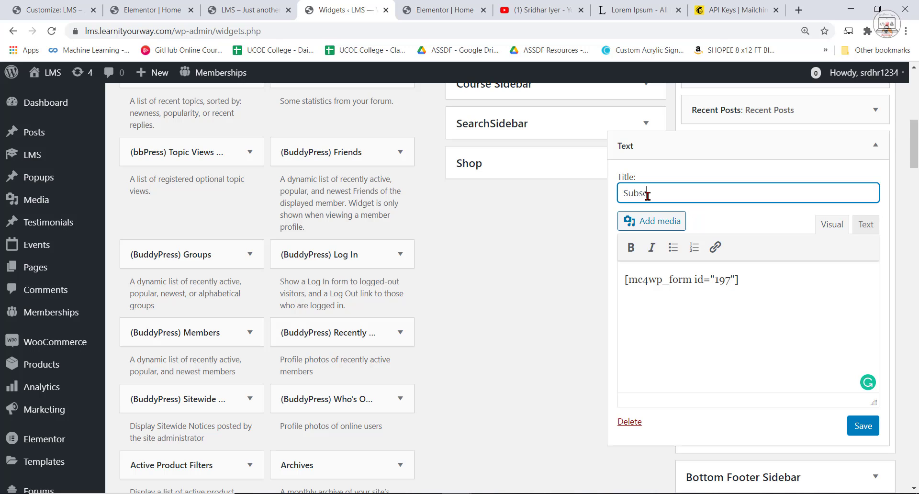
type("ribe to Us")
left_click(863, 431)
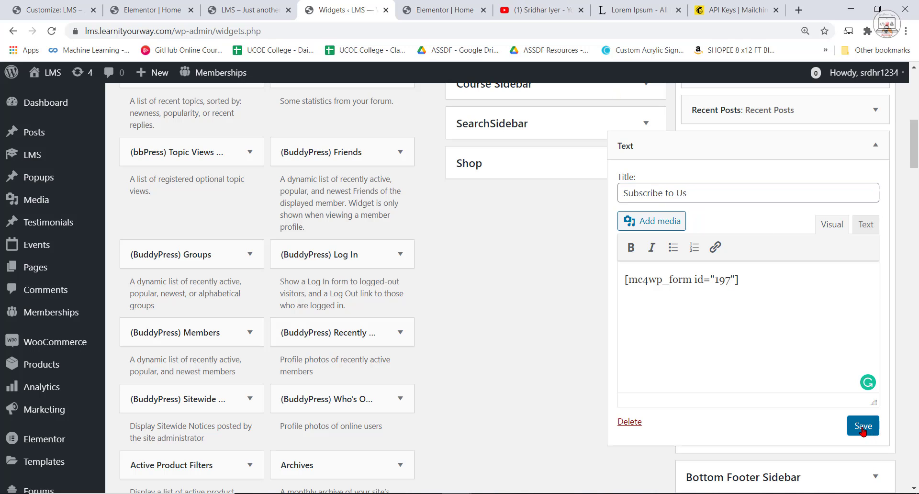
left_click(667, 425)
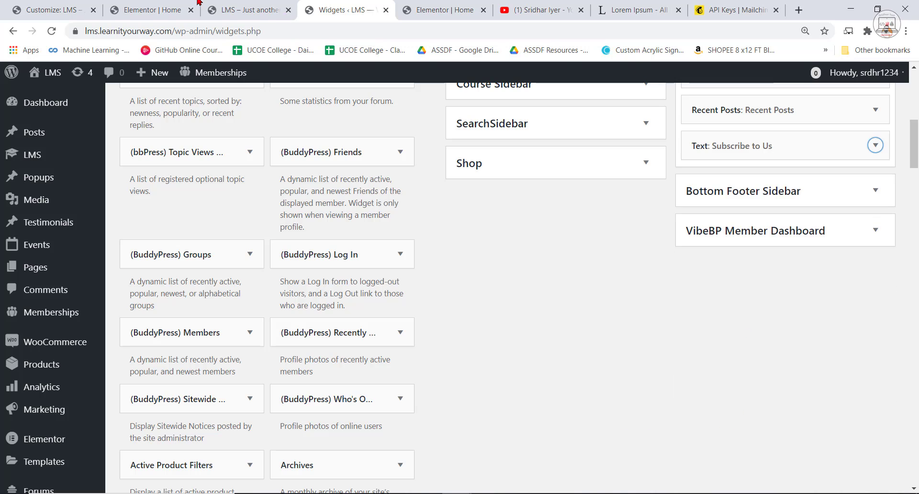
Reload the LMS site preview, check the subscription form in its footer, and compare it with the local reference site's footer.
left_click(254, 7)
left_click(51, 31)
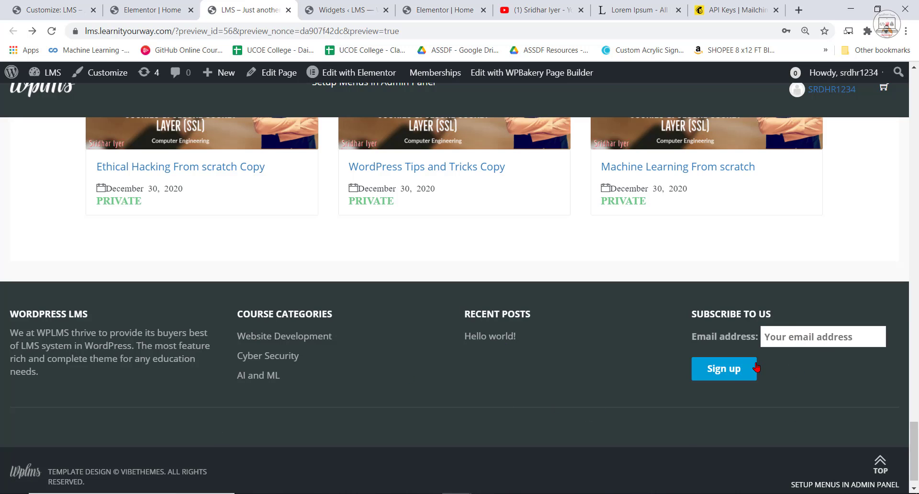
scroll(744, 378, "up", 1)
scroll(748, 414, "down", 2)
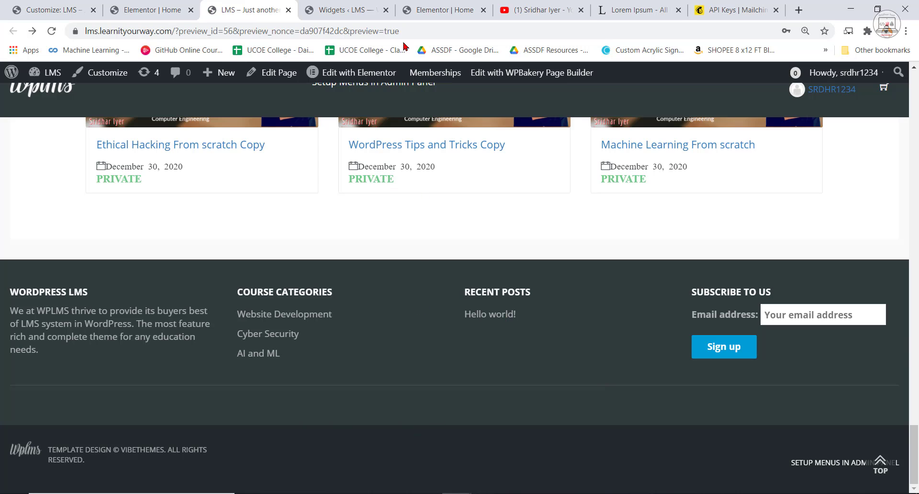
left_click(438, 9)
left_click(632, 10)
left_click(342, 9)
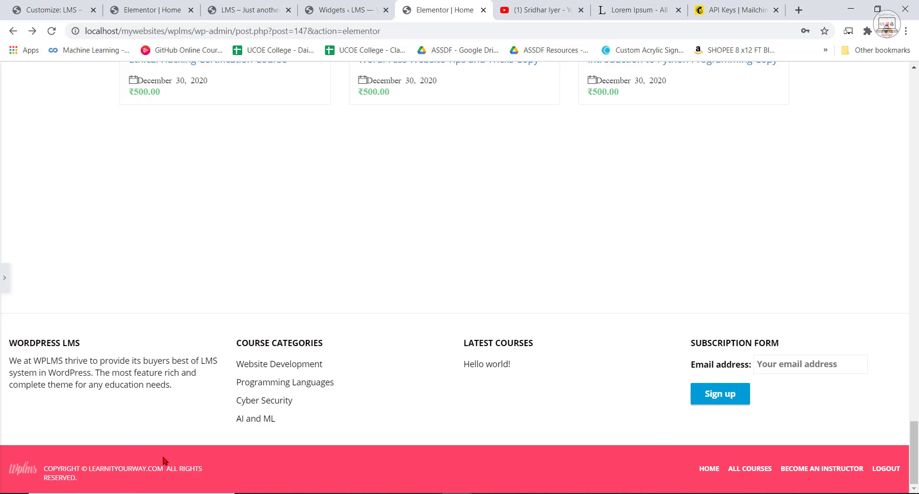
Set the footer style to Single Sidebar Footer in the site Customizer's footer settings and publish the change.
left_click(48, 10)
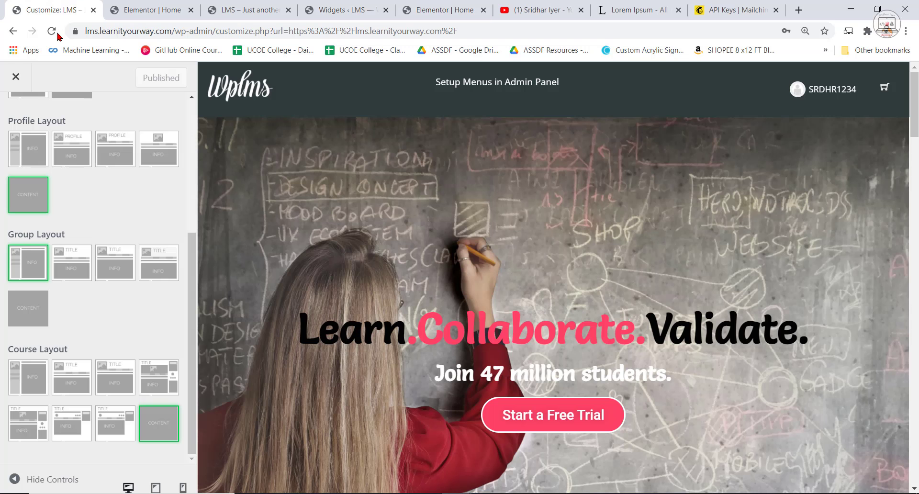
left_click(15, 77)
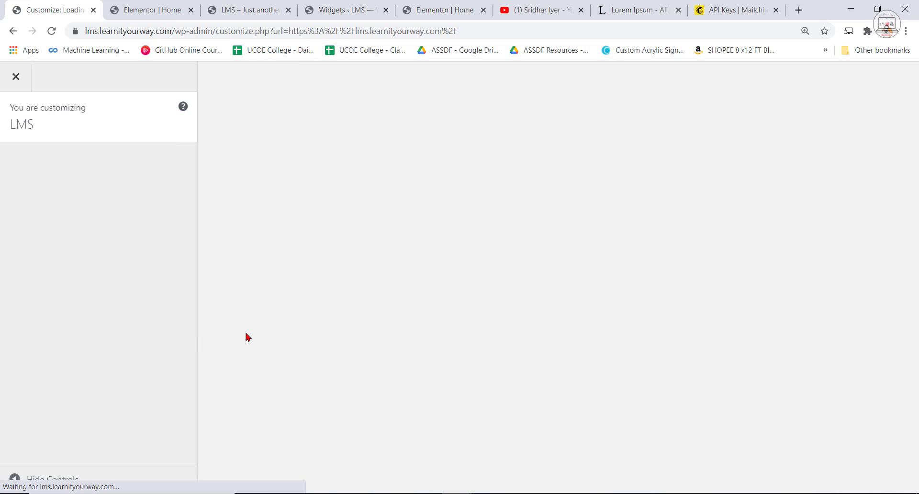
scroll(68, 376, "down", 3)
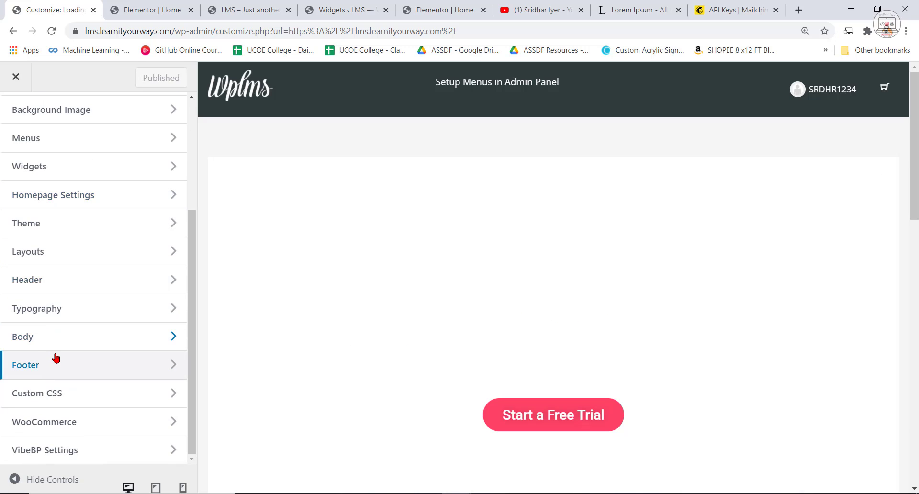
left_click(55, 363)
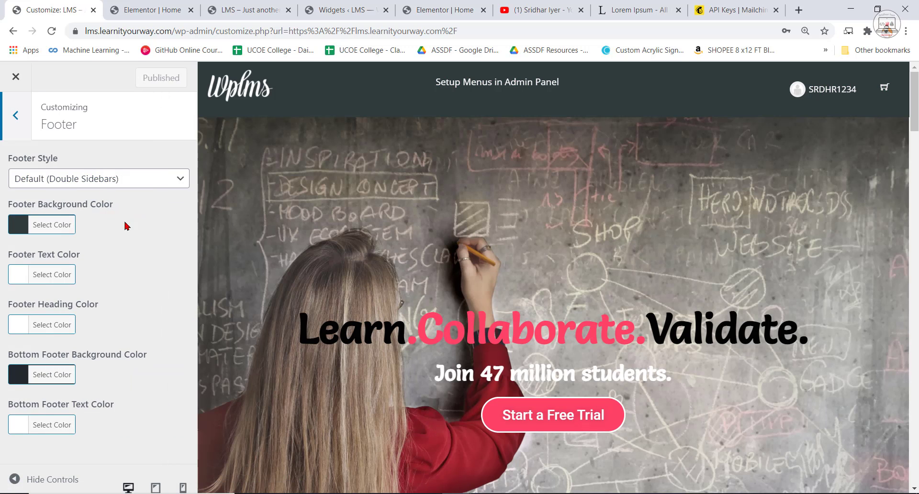
left_click(102, 182)
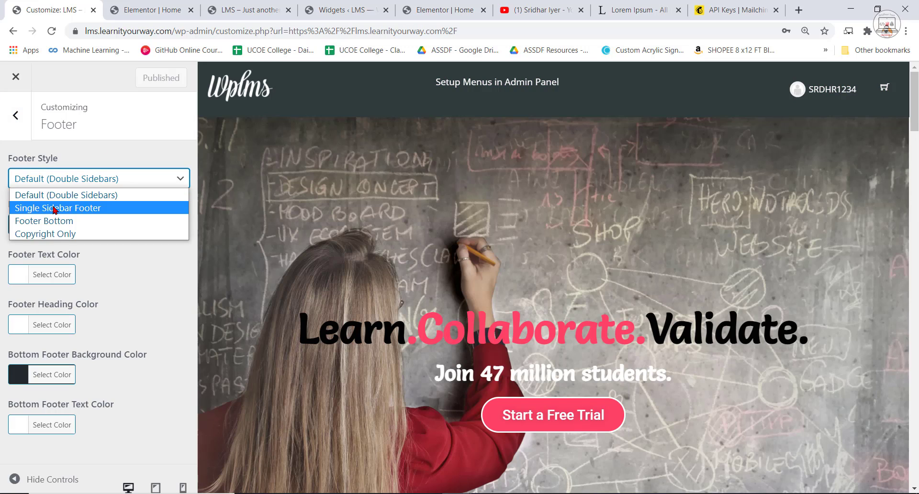
left_click(81, 207)
left_click(149, 80)
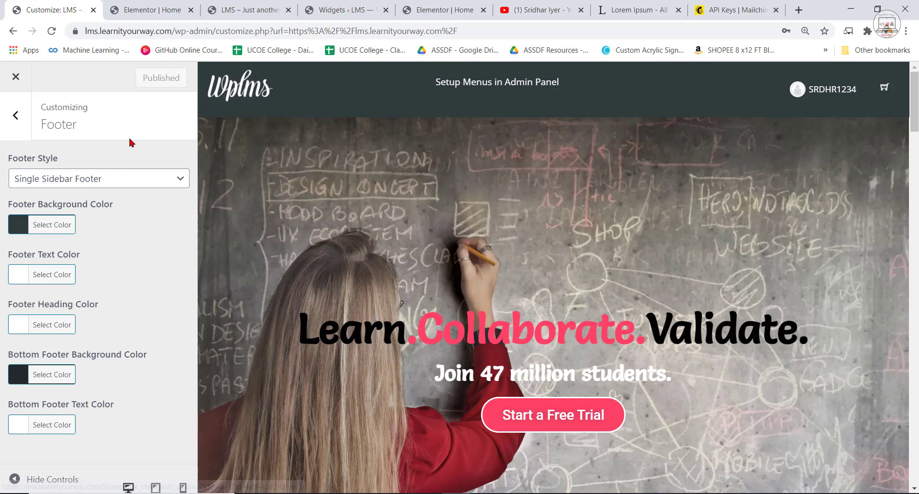
Check the LMS site's footer after the style change and compare it with the local reference site's footer.
left_click(247, 9)
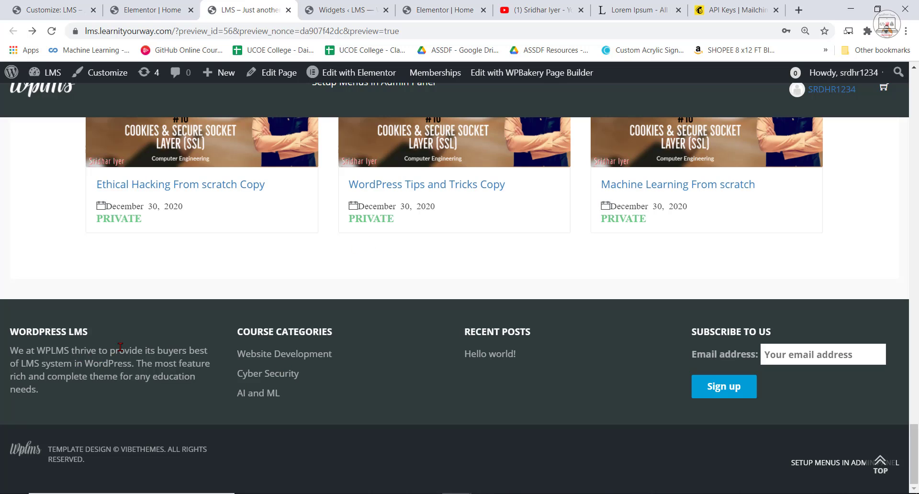
left_click(433, 10)
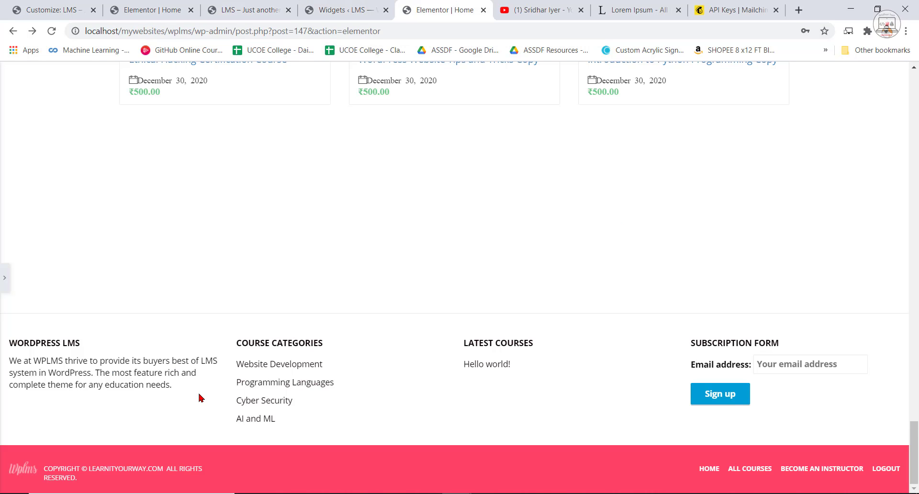
left_click(143, 4)
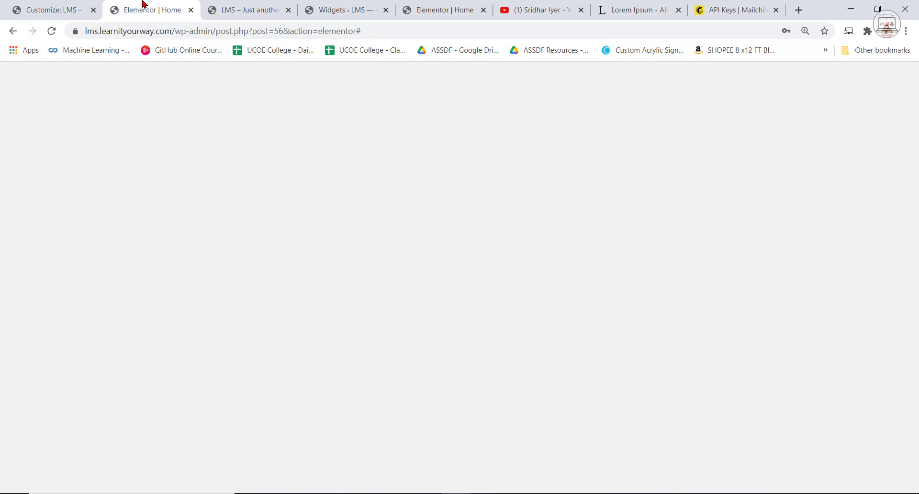
left_click(257, 3)
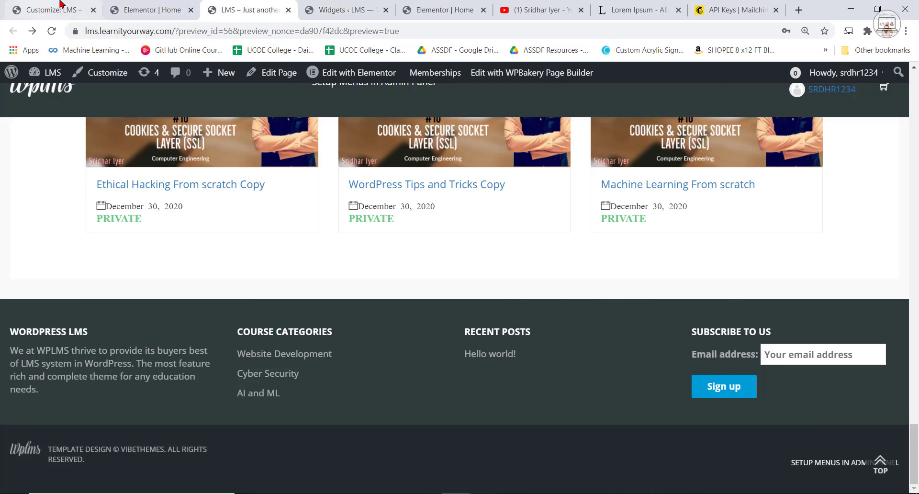
left_click(182, 2)
Set the Customizer's footer background color to white (#ffffff), publish it, and view the LMS site's footer.
left_click(50, 10)
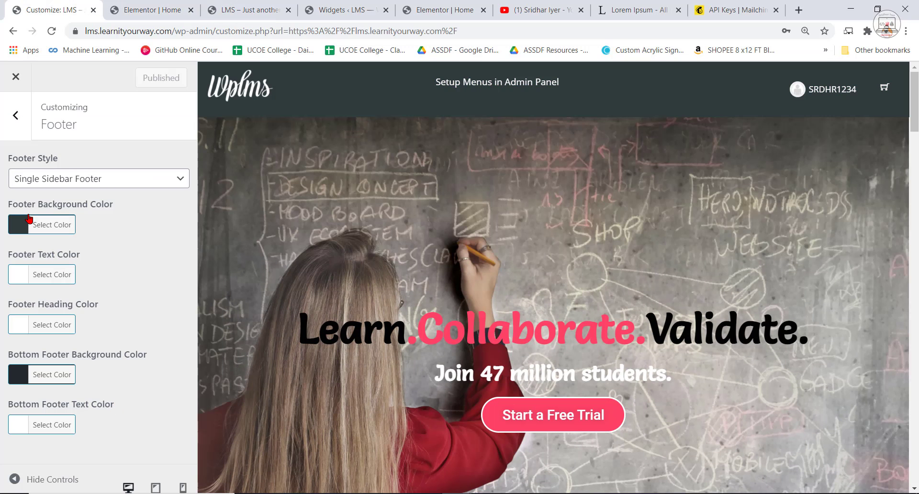
left_click(18, 225)
left_click_drag(70, 342, 1, 397)
left_click_drag(4, 347, 6, 243)
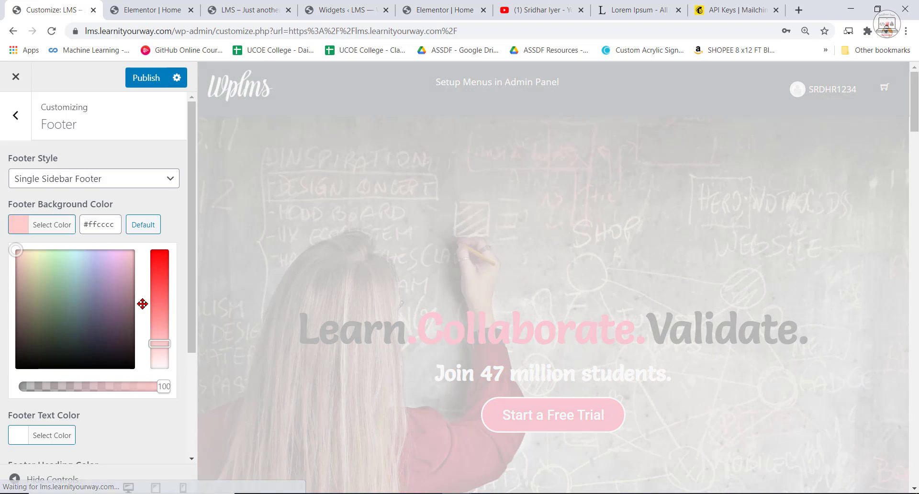
left_click(143, 305)
left_click(15, 230)
left_click_drag(160, 344, 160, 378)
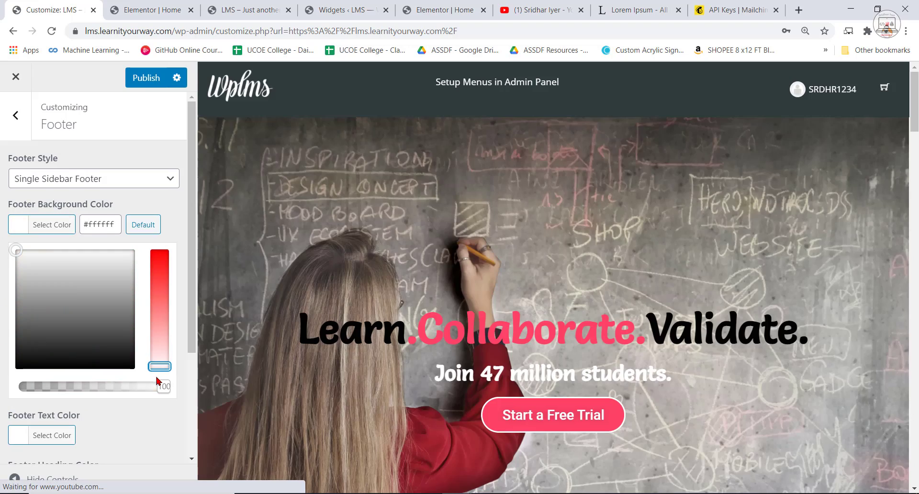
left_click(146, 77)
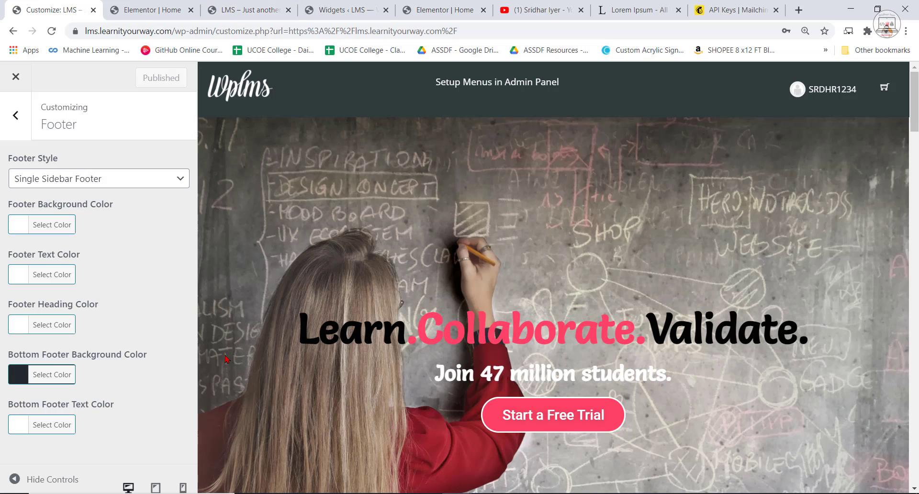
left_click(249, 10)
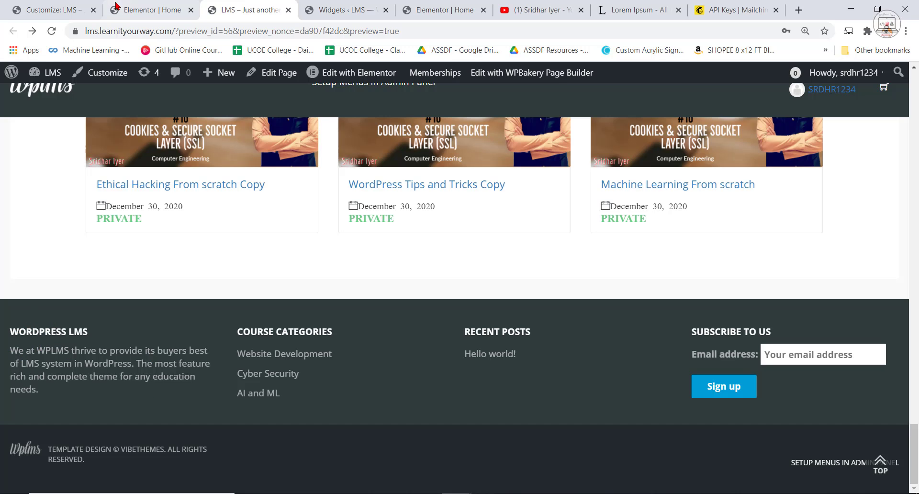
left_click(149, 8)
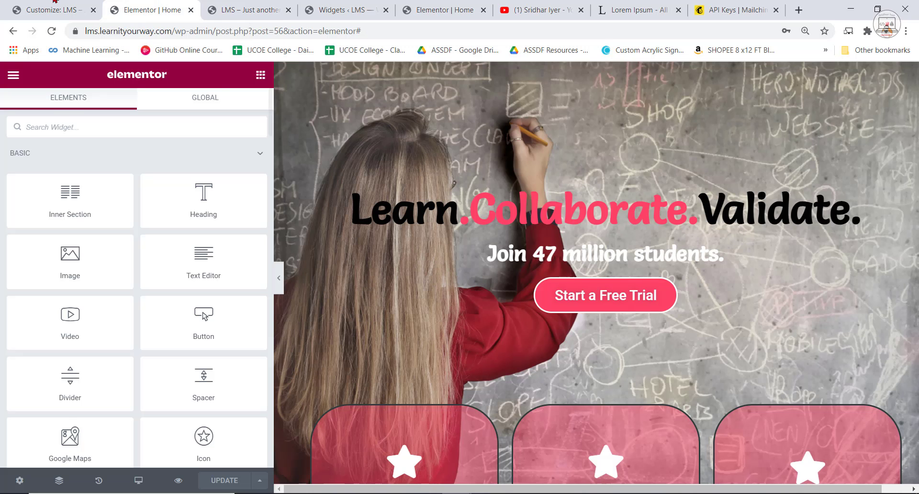
Set the footer text color to black in the Customizer and publish the change.
left_click(60, 7)
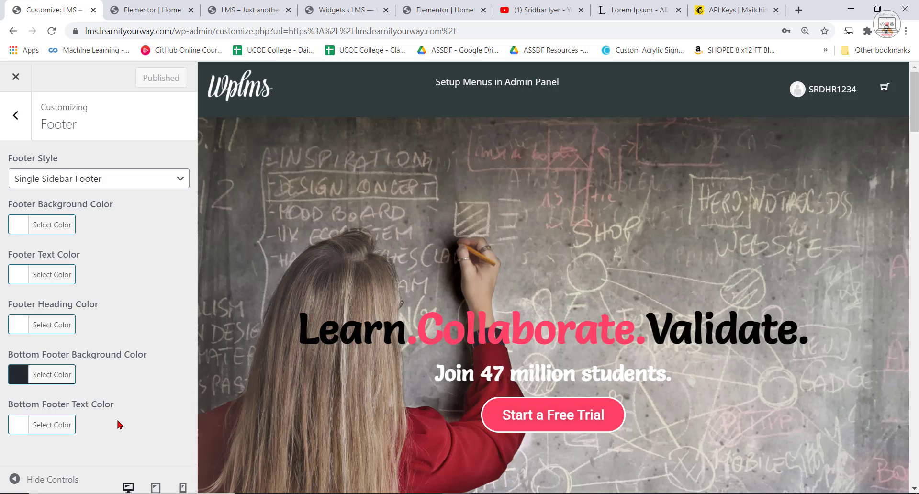
left_click(18, 275)
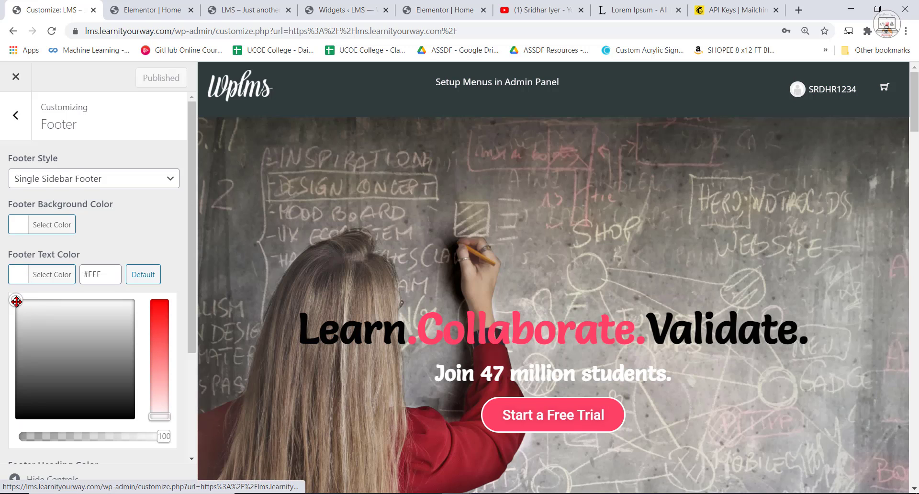
left_click_drag(17, 299, 15, 431)
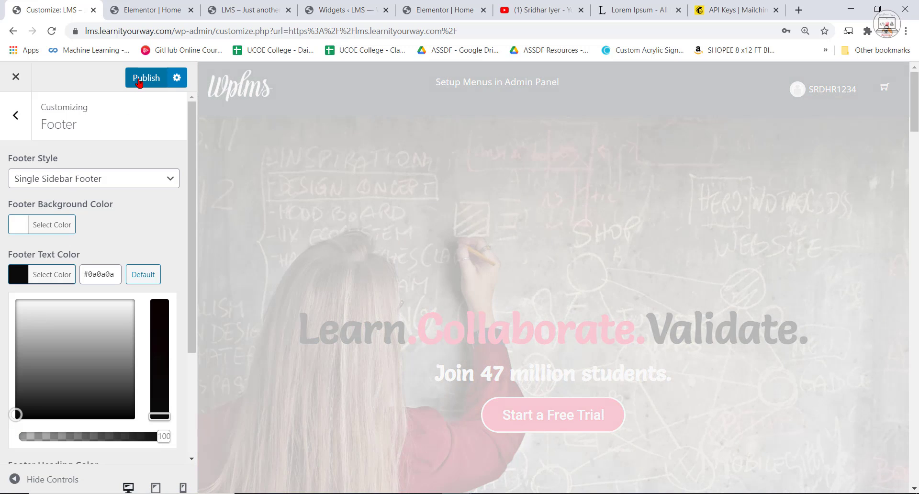
left_click(139, 81)
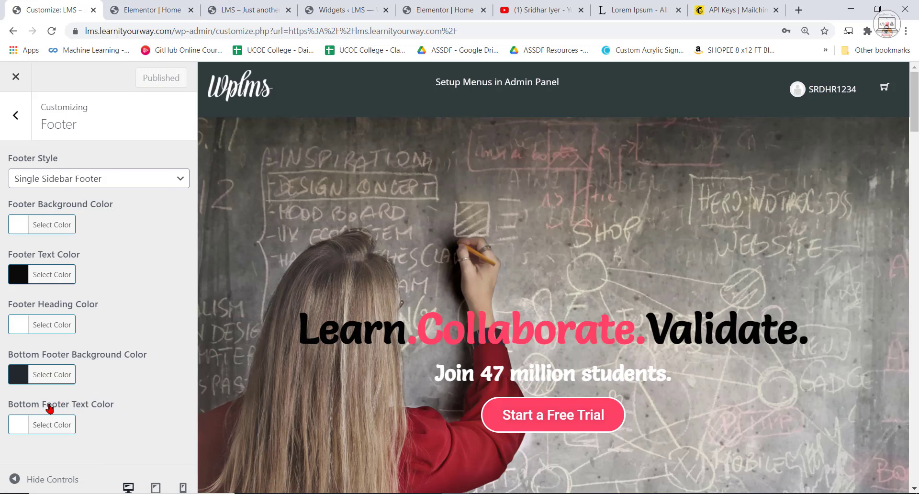
Set the footer text color in the Customizer to #ff4367, copied from the Notepad note, and publish the change.
left_click(21, 277)
scroll(88, 289, "down", 2)
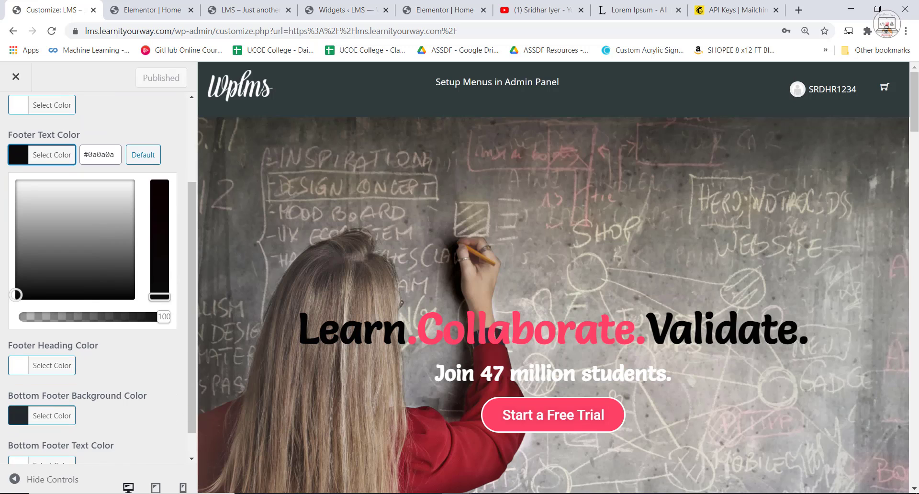
left_click(508, 493)
right_click(243, 64)
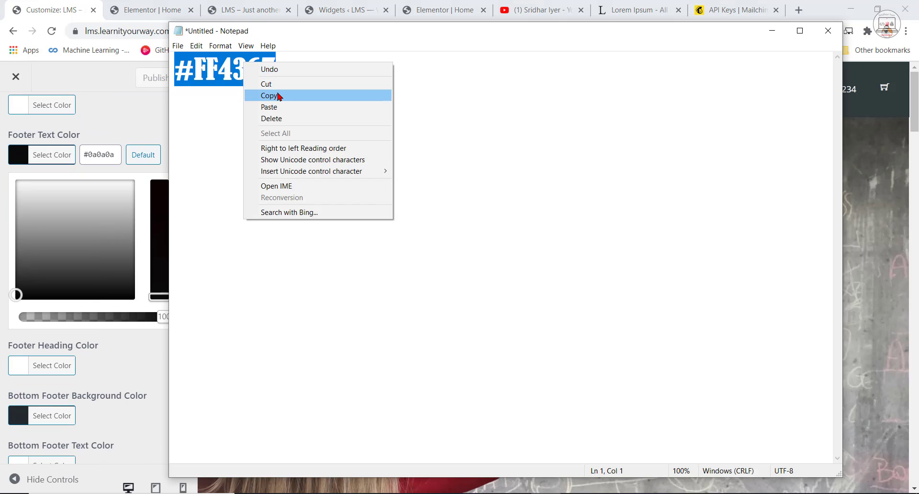
left_click(249, 94)
double_click(110, 153)
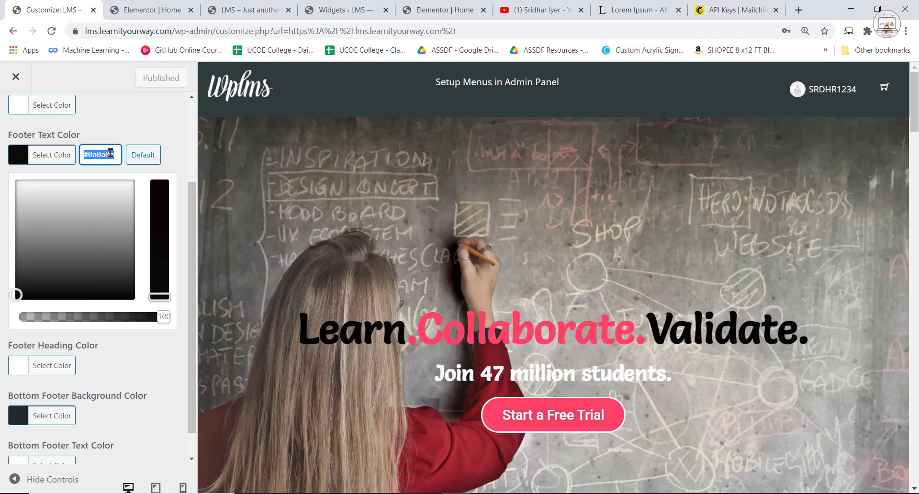
key("ctrl+v")
left_click(146, 77)
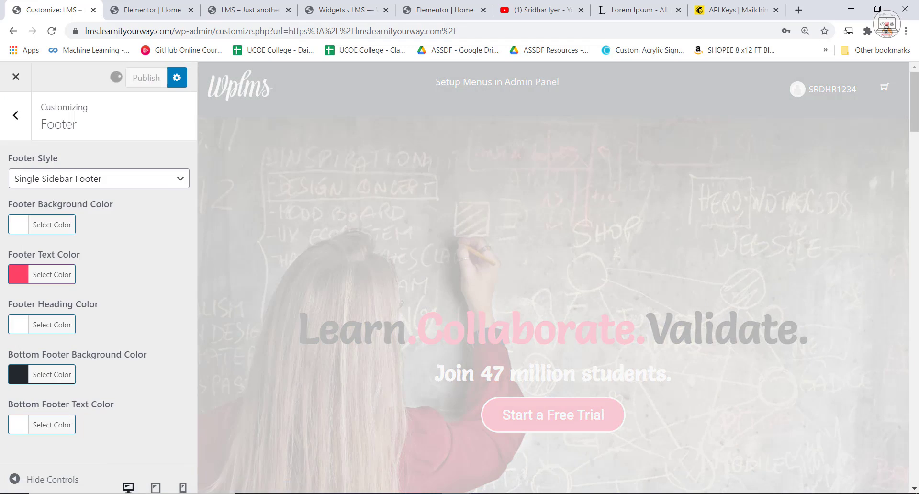
Reload the LMS site and examine its footer text, highlighting the areas where headings and links are hard to see.
left_click(249, 9)
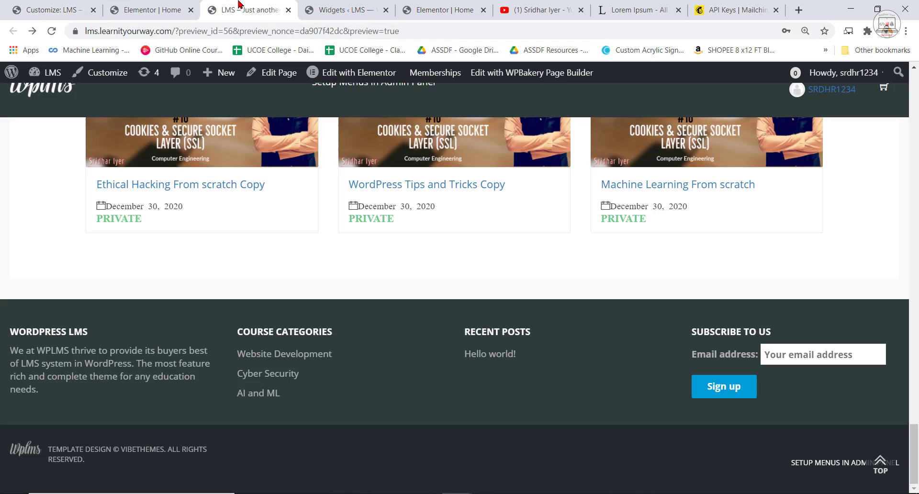
left_click(52, 32)
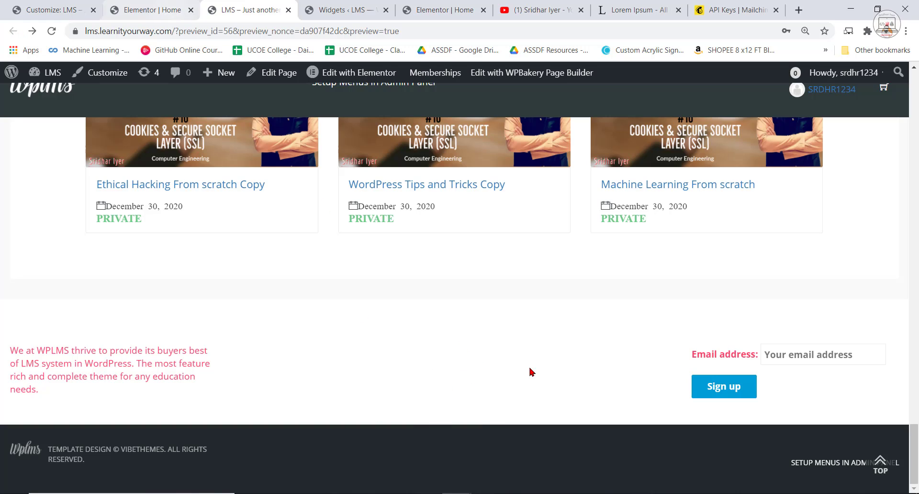
left_click_drag(453, 334, 493, 397)
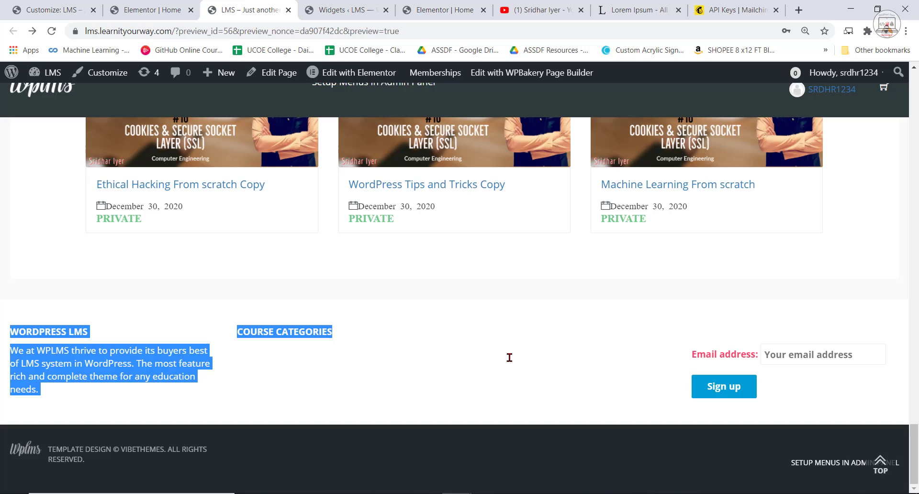
left_click_drag(510, 357, 530, 353)
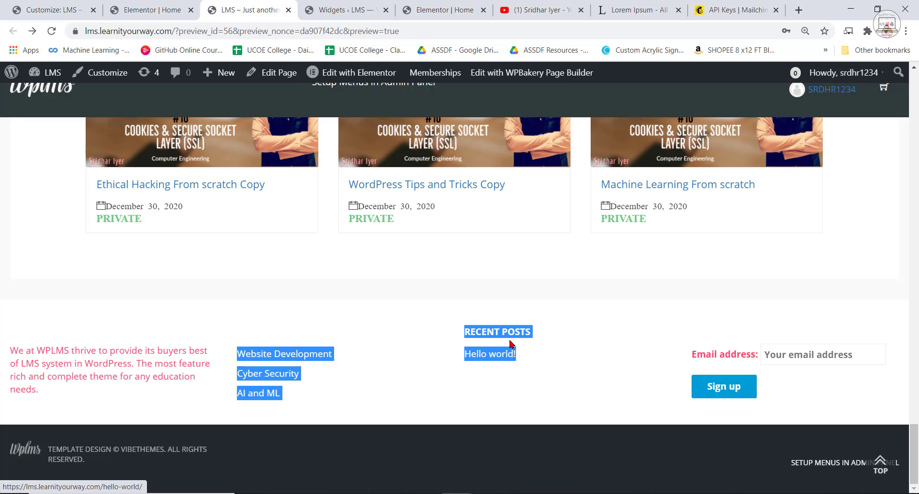
Set the Customizer's footer text color to black, publish it, and reload the LMS site to view the footer.
left_click(45, 9)
left_click(19, 283)
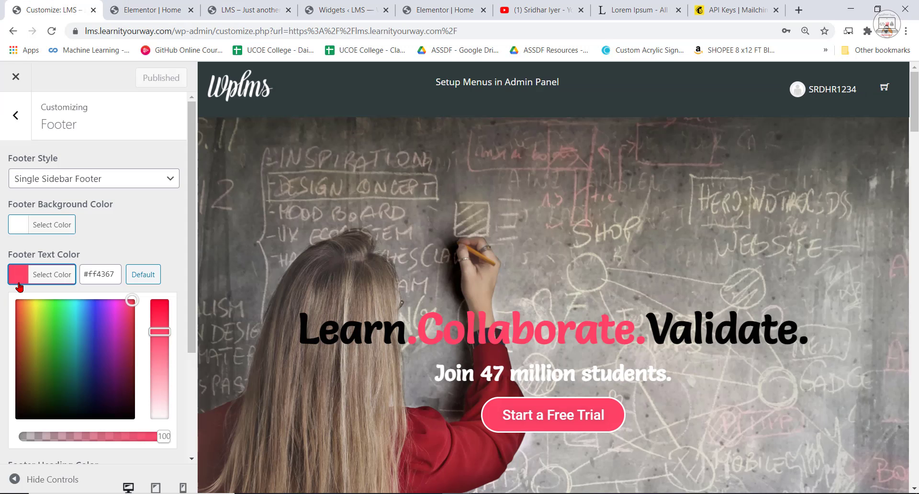
left_click_drag(129, 299, 2, 415)
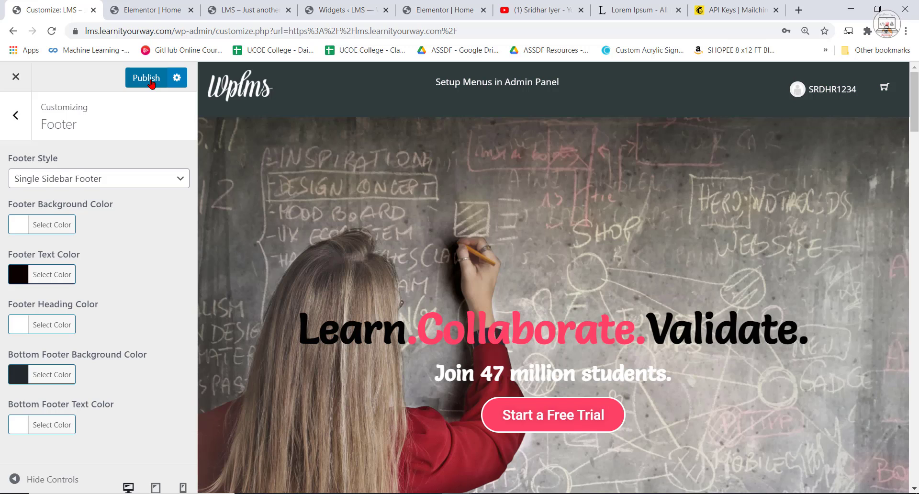
left_click(148, 78)
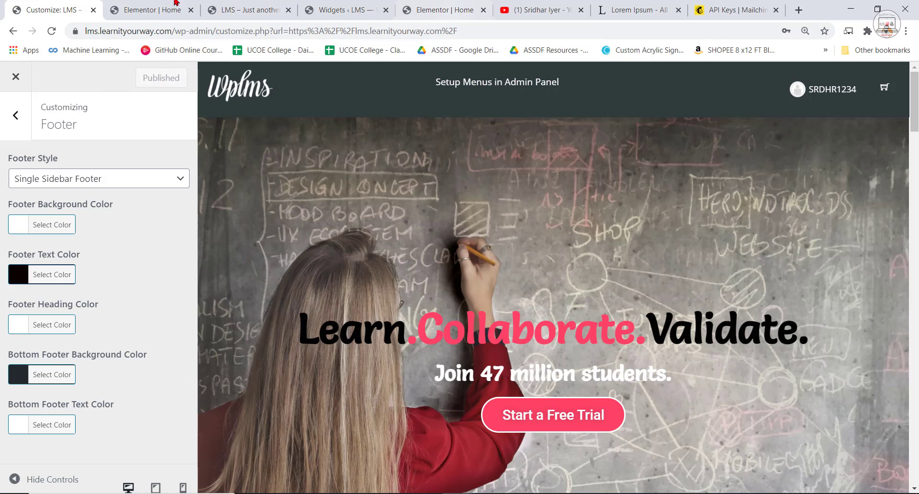
left_click(246, 9)
left_click(52, 31)
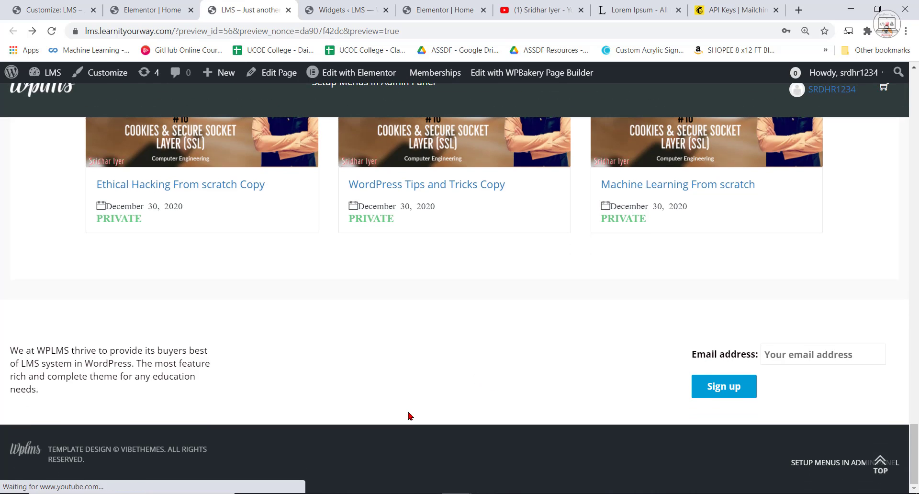
Set the Customizer's footer heading color to black, publish it, and view the LMS site's footer.
left_click(58, 5)
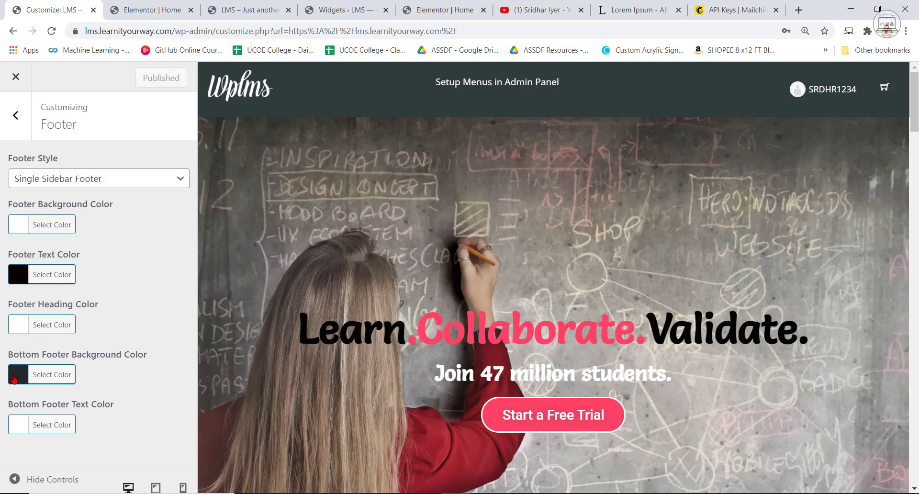
left_click(15, 323)
left_click_drag(16, 351, 14, 465)
left_click(143, 313)
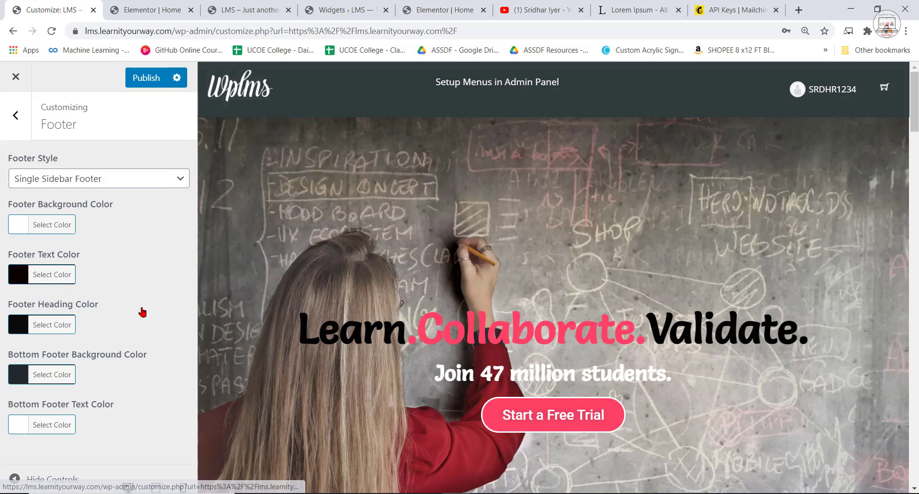
left_click(152, 85)
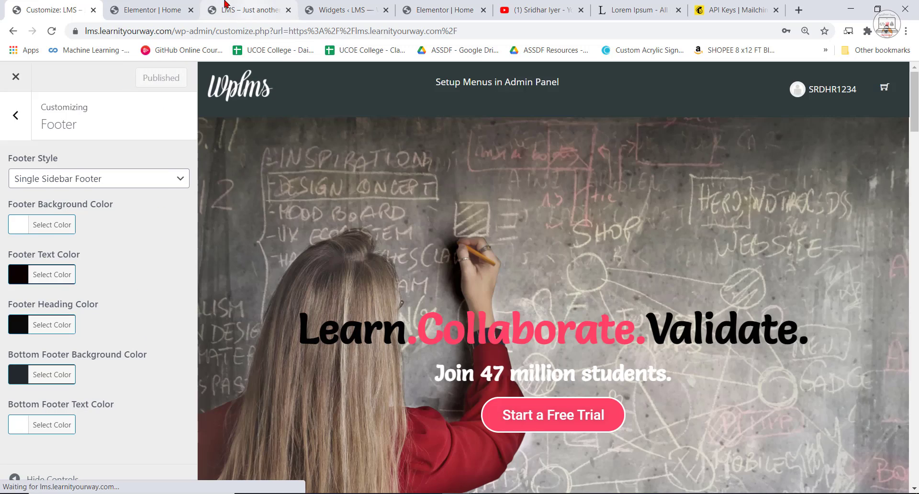
left_click(203, 5)
left_click(226, 6)
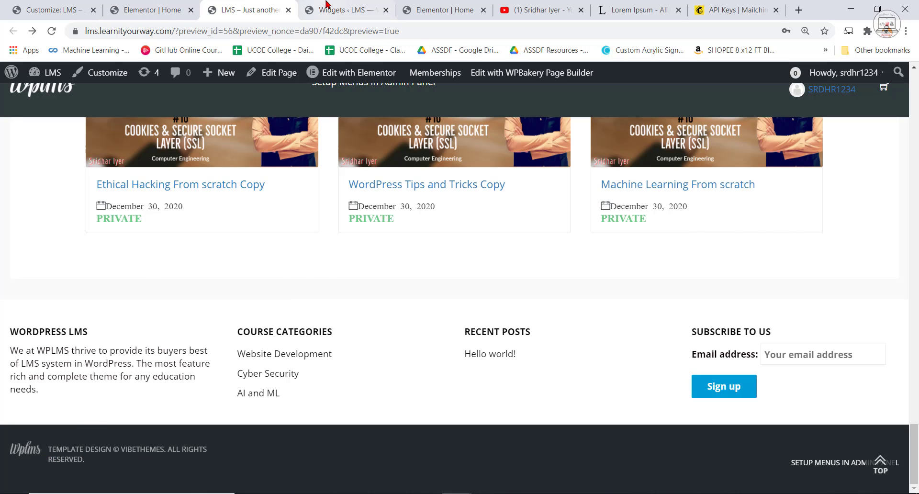
Open the WPLMS theme's footer options in the WordPress admin and go to the Copyright Text editor.
left_click(342, 10)
scroll(96, 362, "up", 1)
scroll(96, 362, "down", 10)
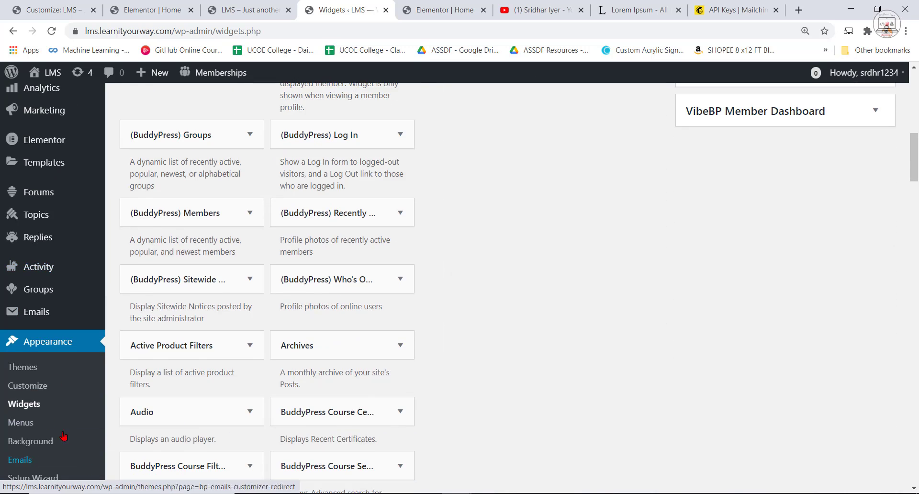
mouse_move(34, 250)
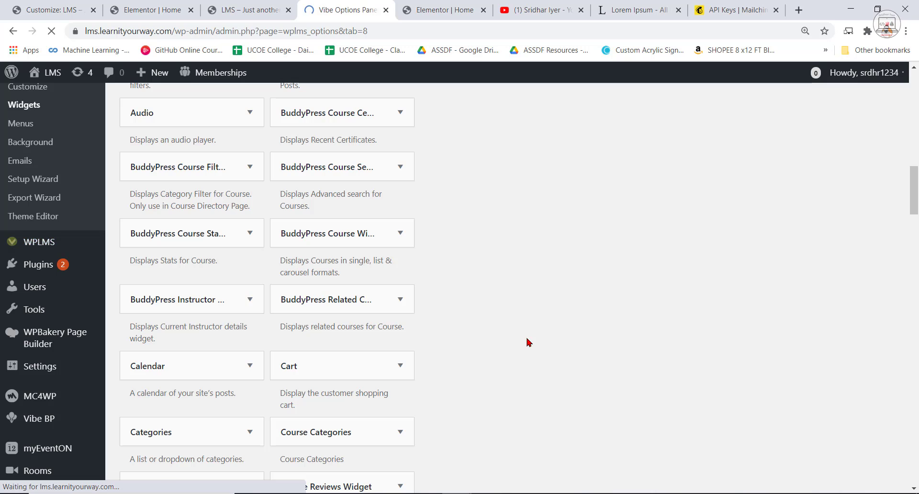
scroll(551, 349, "down", 5)
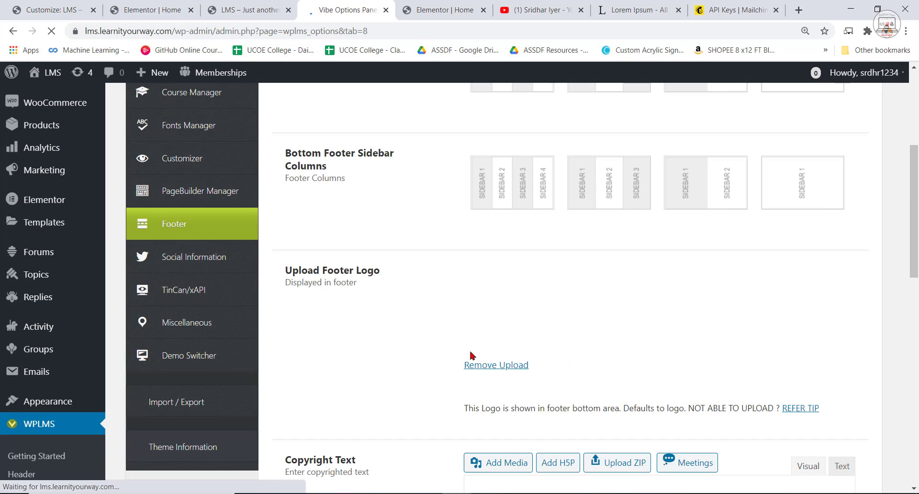
scroll(462, 349, "down", 5)
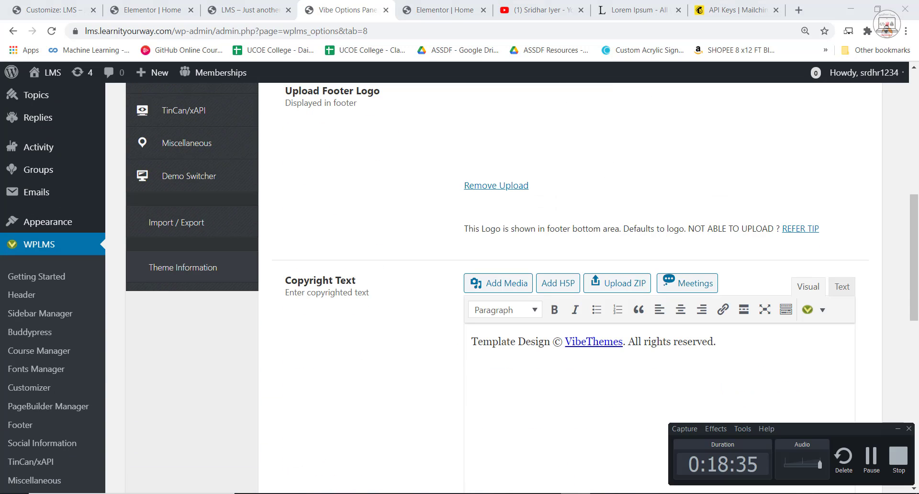
scroll(754, 301, "down", 2)
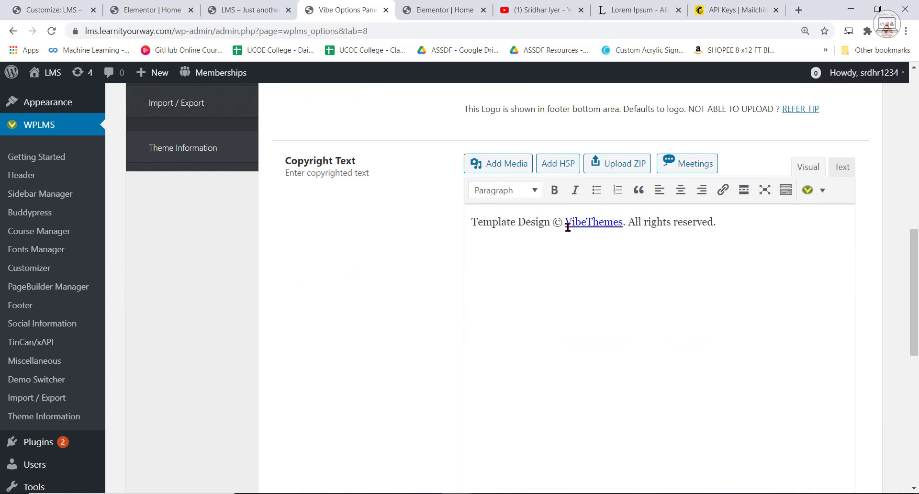
Replace "Template Design" in the footer copyright text with "Copyright owned by".
left_click_drag(547, 222, 446, 226)
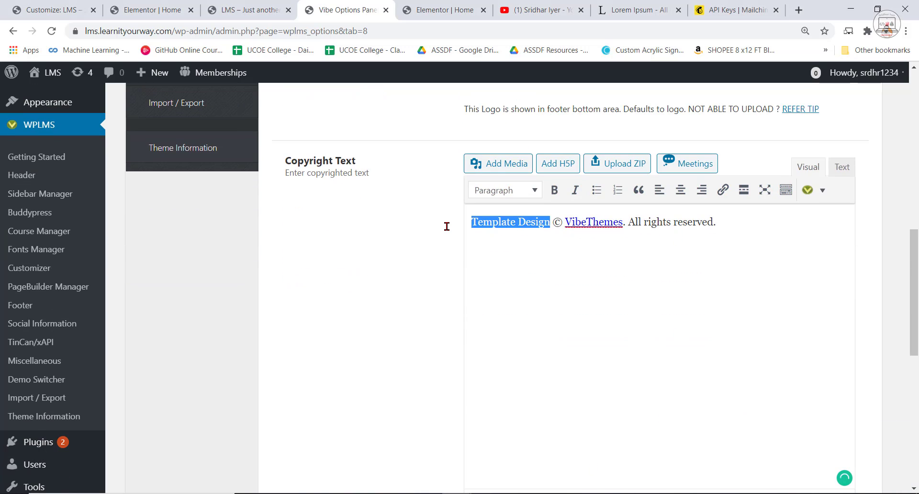
type("Copyrigh")
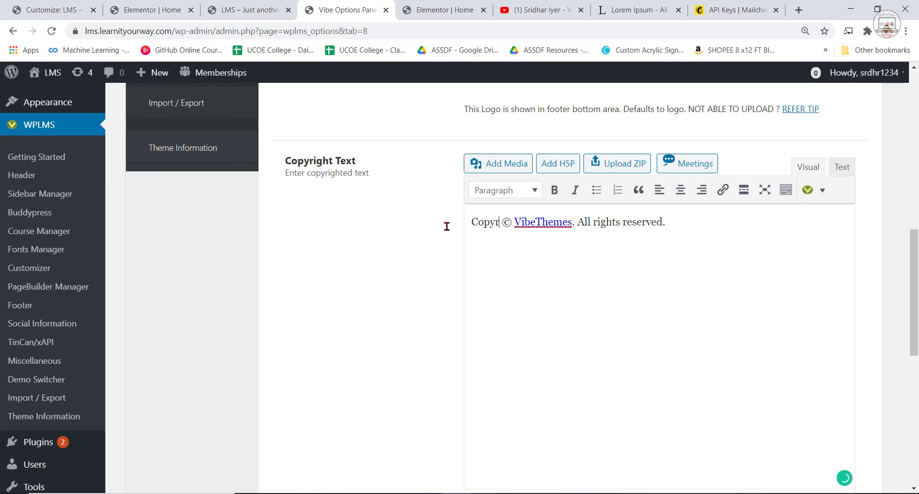
type("t owne")
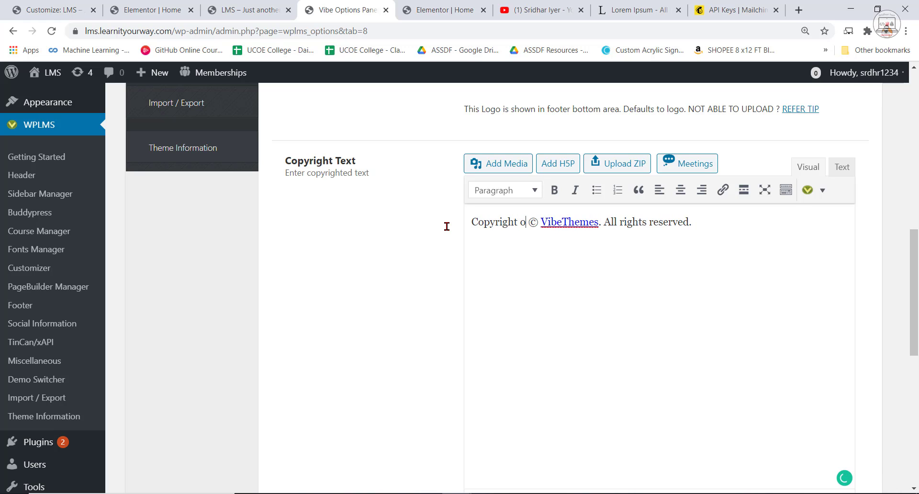
type("d by")
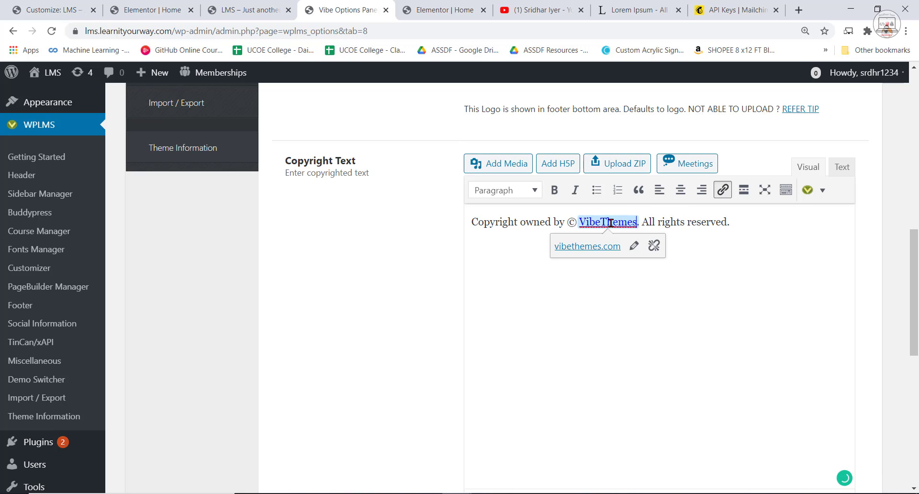
double_click(581, 223)
left_click(631, 248)
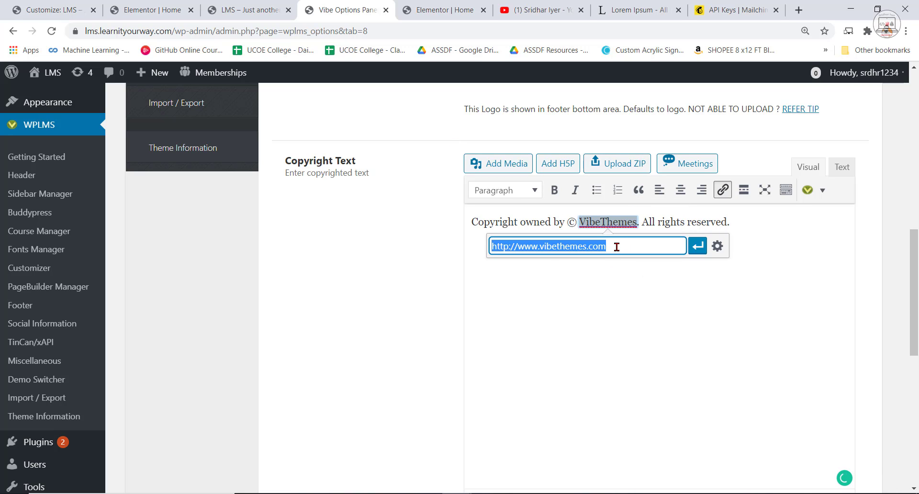
left_click(607, 247)
left_click_drag(540, 247, 657, 252)
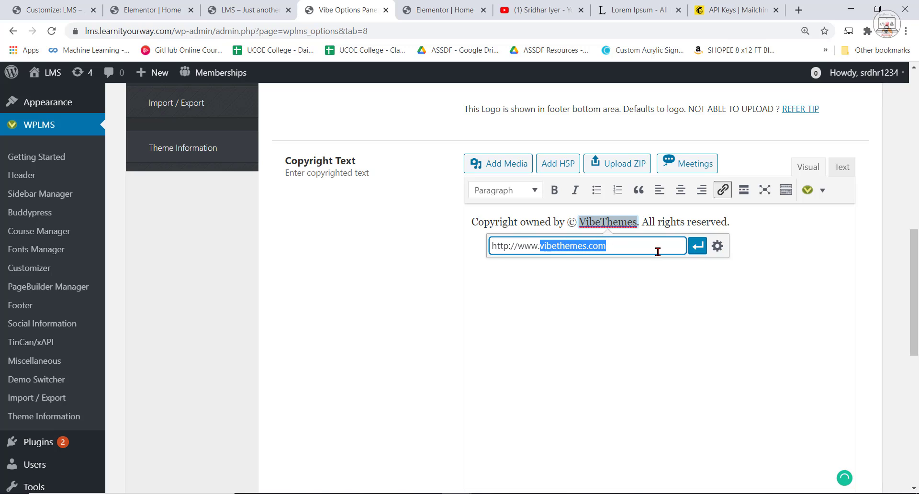
type("k")
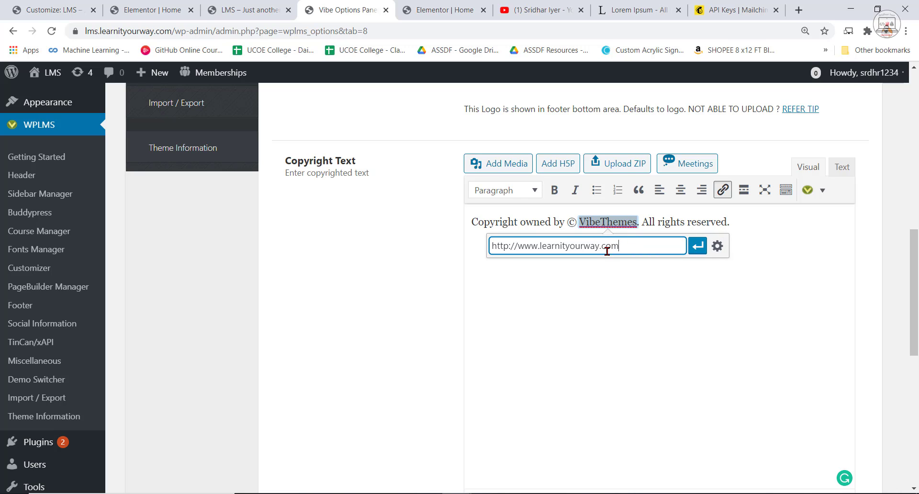
left_click(535, 247, "shift")
right_click(542, 247)
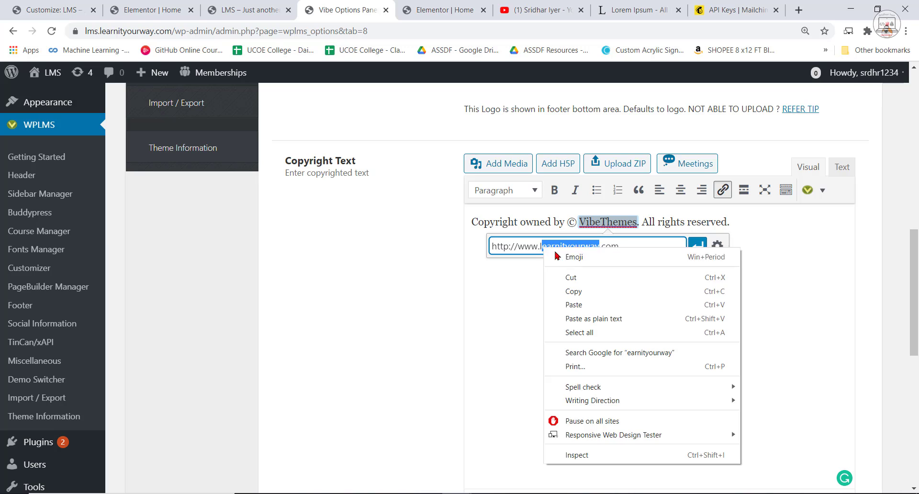
left_click(560, 290)
left_click(698, 246)
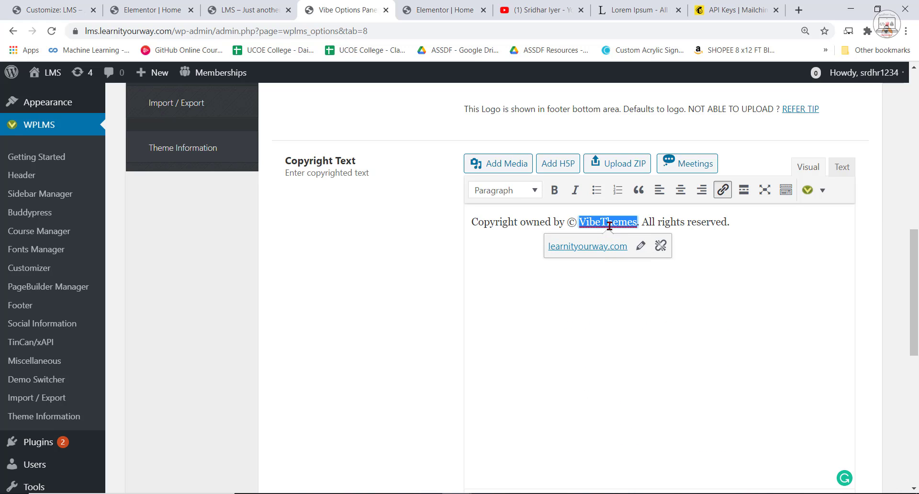
Replace the linked word VibeThemes in the copyright text with "Learnityourway".
left_click(612, 223)
left_click_drag(619, 223, 582, 223)
right_click(580, 223)
left_click(617, 320)
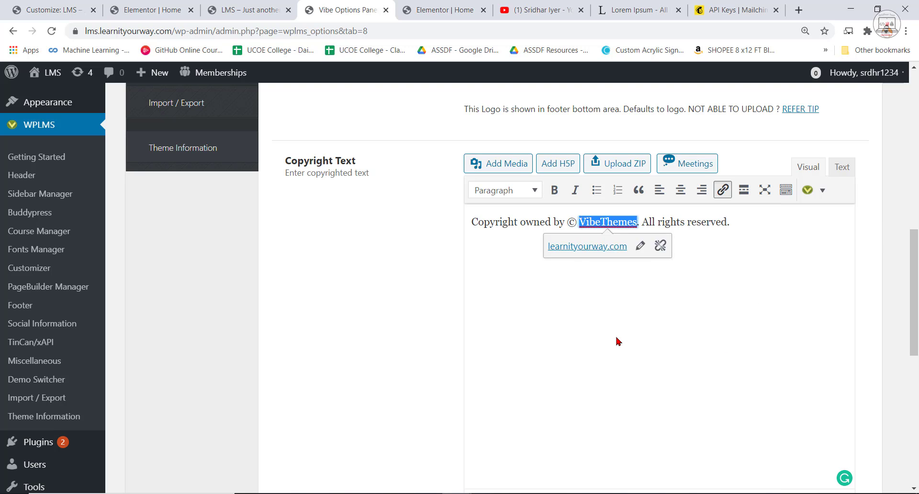
key("ctrl+v")
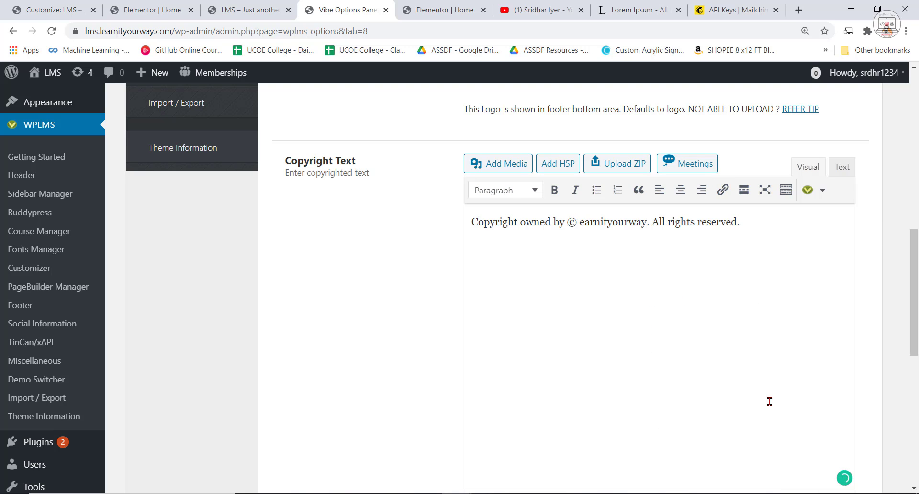
key("ctrl+Left")
type("L")
double_click(630, 219)
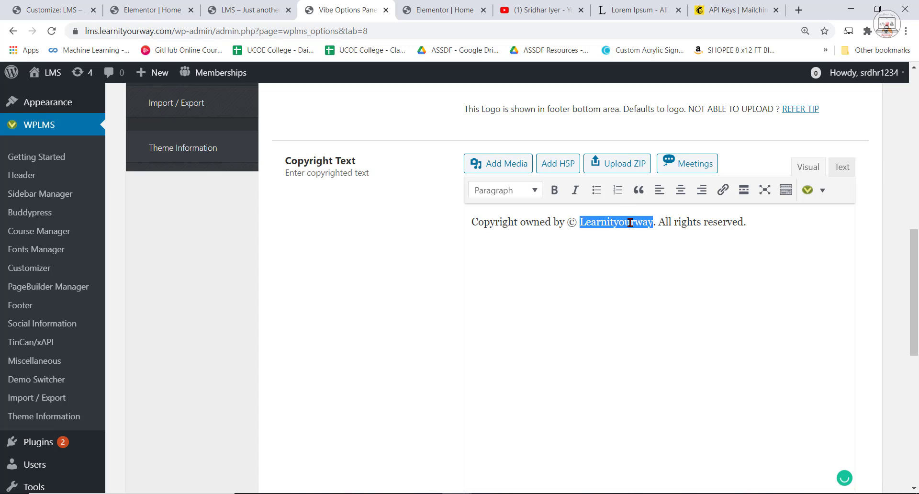
left_click(723, 189)
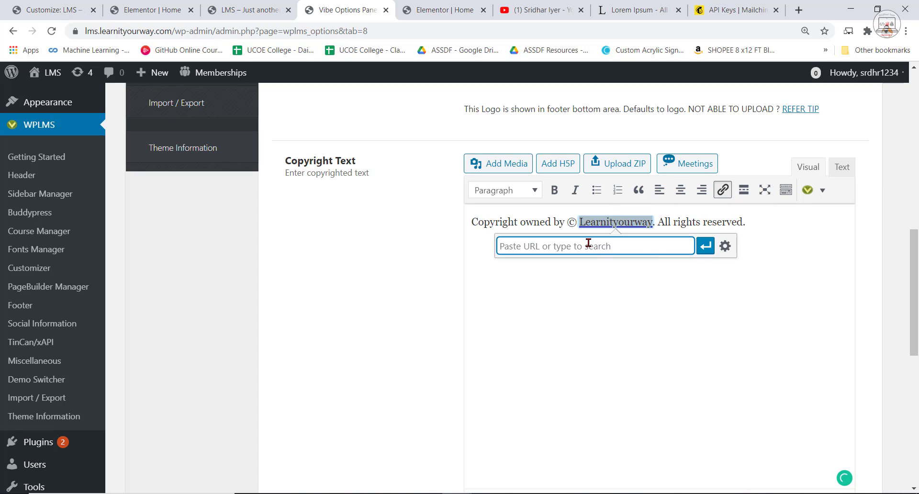
type("www")
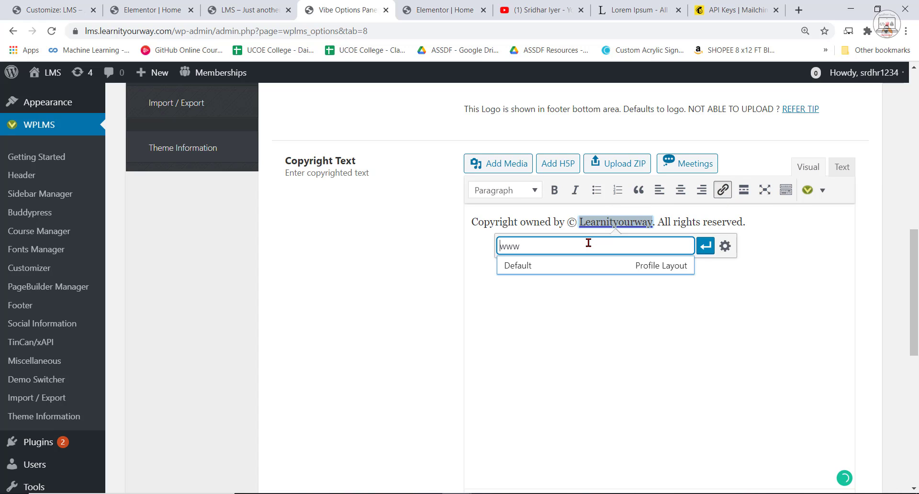
type("https")
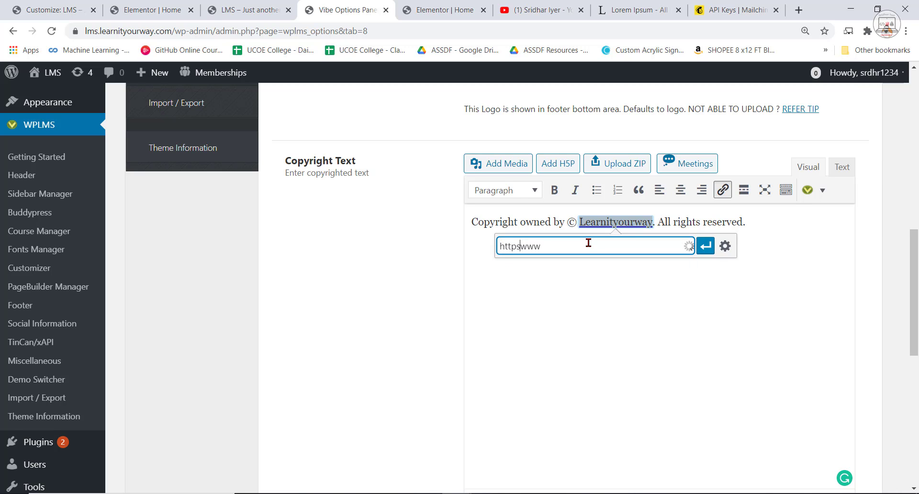
type("://")
type("earnityourway.com")
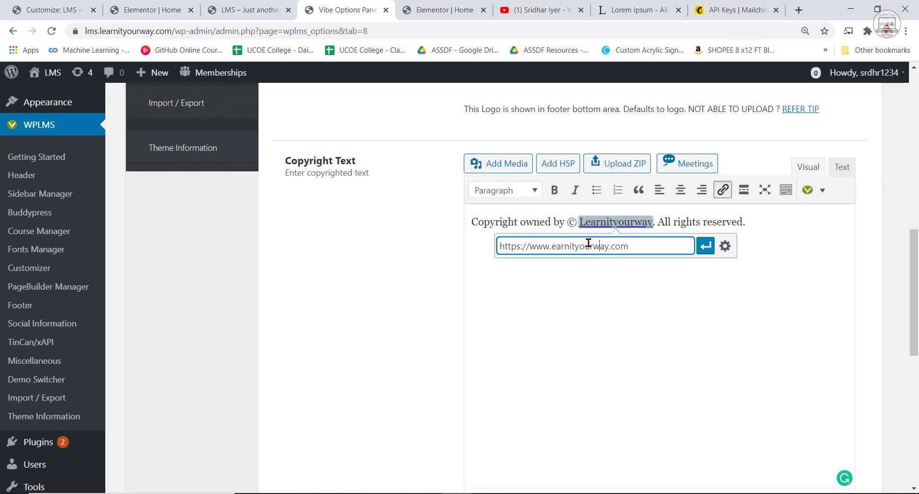
type("l")
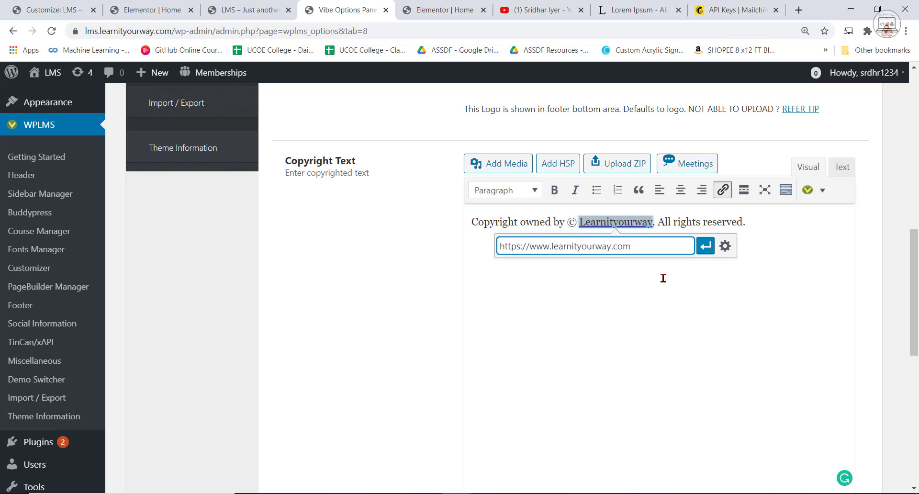
left_click(706, 246)
left_click(636, 340)
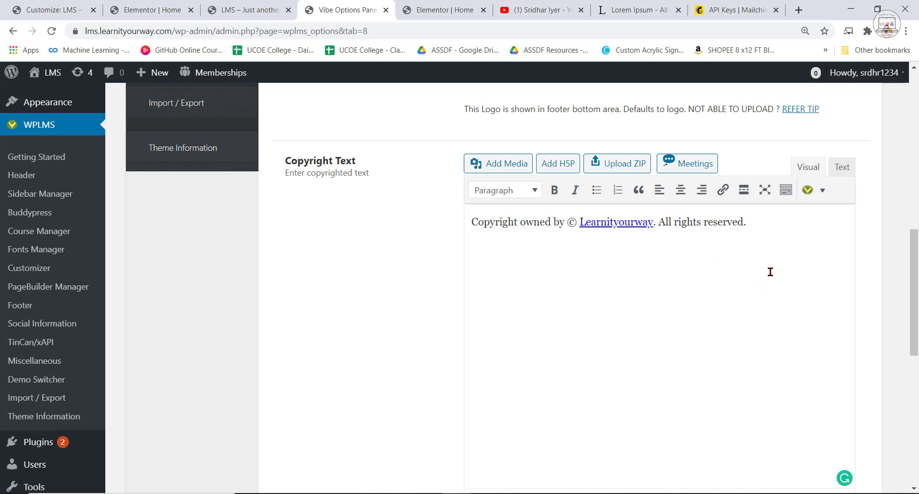
Save the footer options and check the copyright line in the footer of the site preview.
scroll(771, 271, "down", 7)
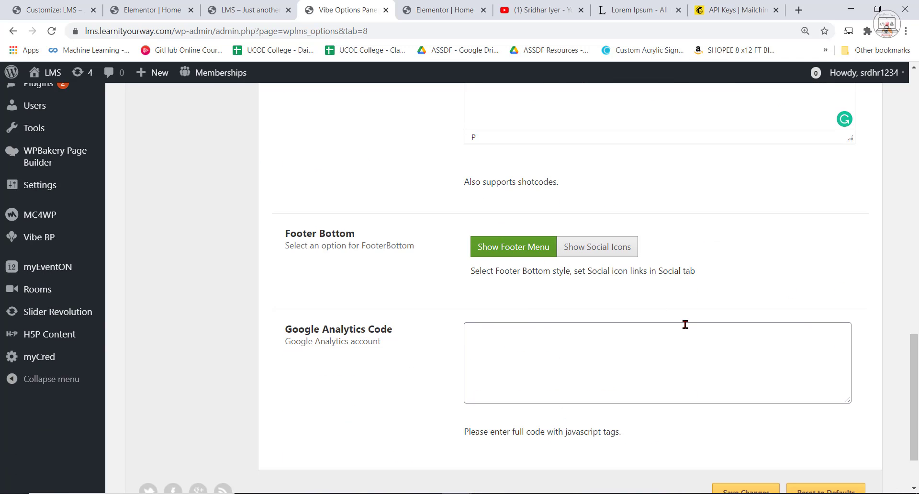
scroll(685, 325, "down", 2)
left_click(735, 415)
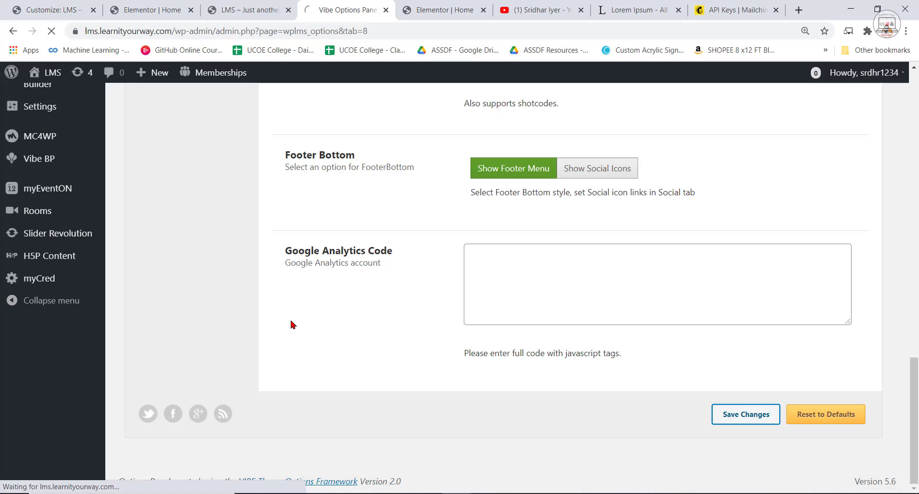
left_click(256, 5)
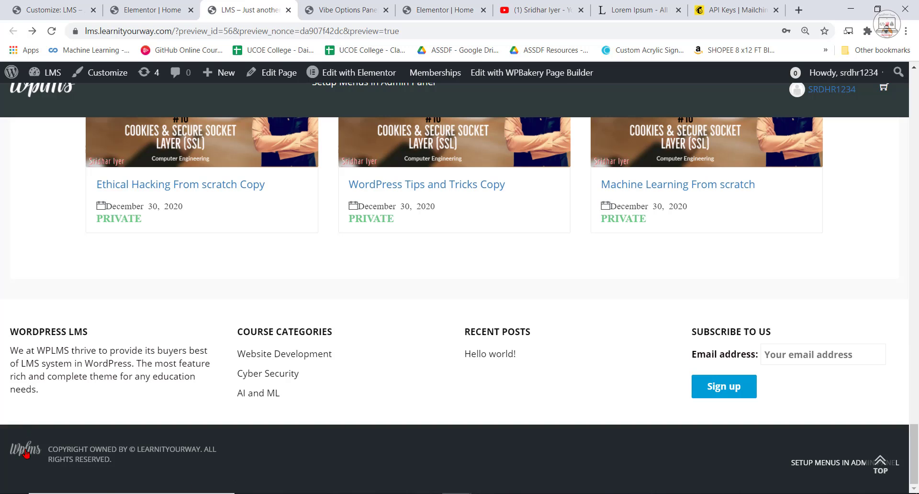
Return to the WPLMS options panel and open the Header settings.
left_click(189, 8)
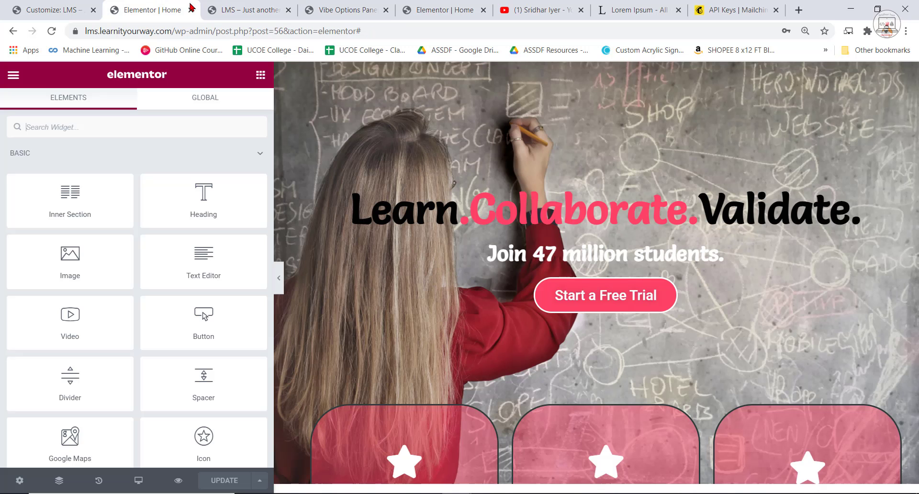
left_click(449, 6)
left_click(310, 6)
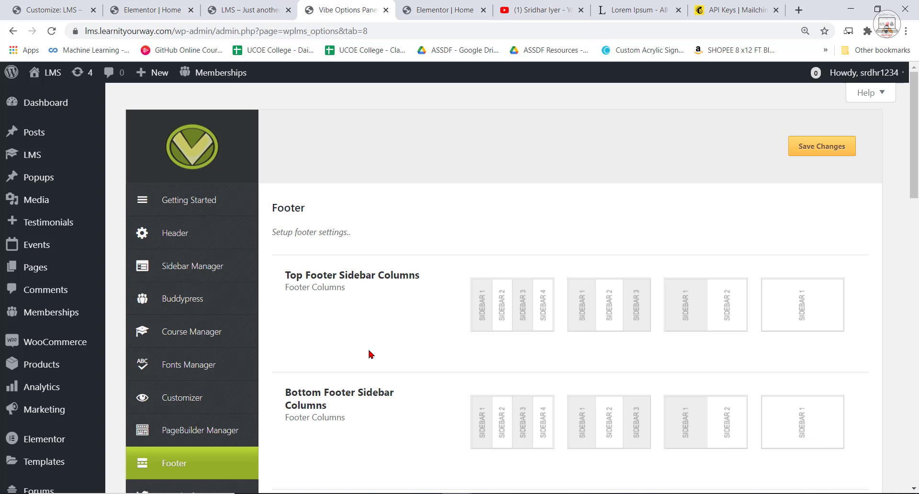
scroll(378, 359, "down", 5)
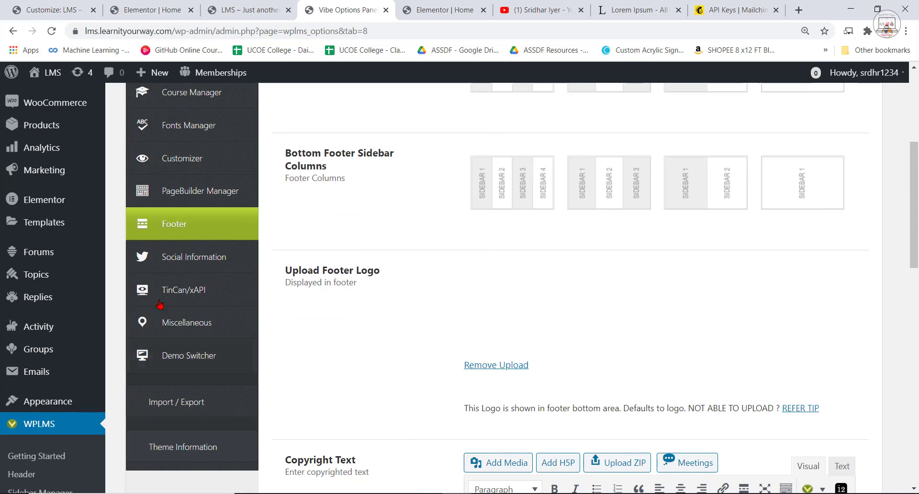
scroll(218, 249, "up", 5)
left_click(171, 228)
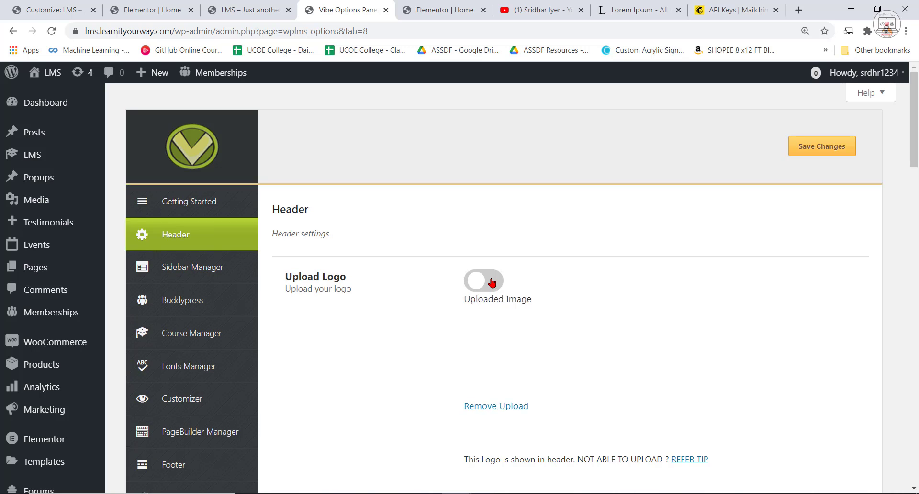
left_click(492, 282)
left_click(489, 304)
scroll(566, 371, "down", 1)
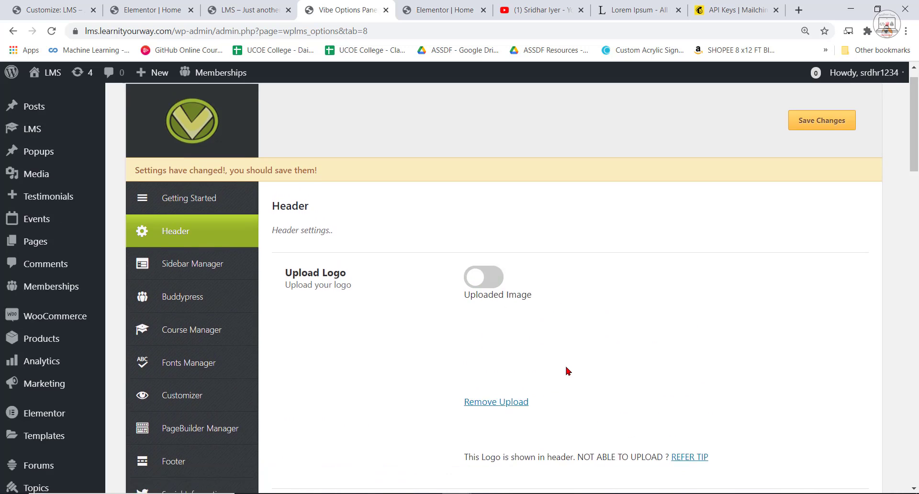
scroll(566, 371, "down", 2)
left_click(499, 312)
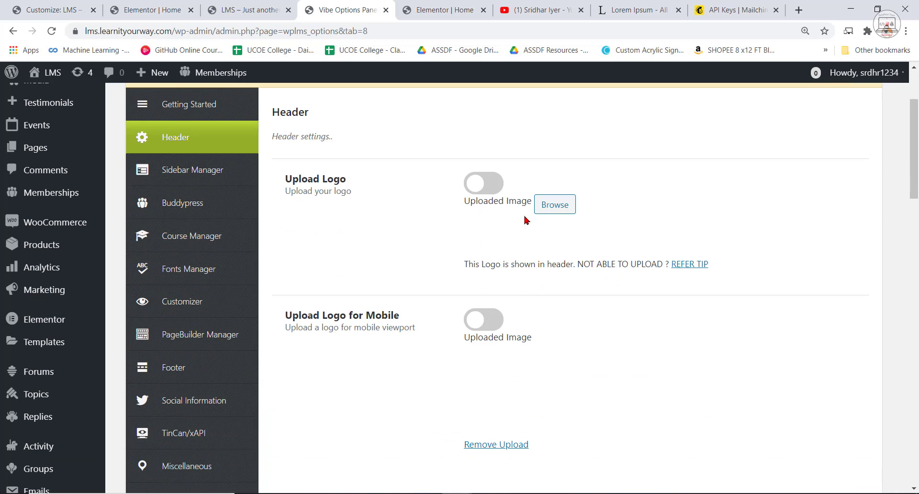
left_click(552, 209)
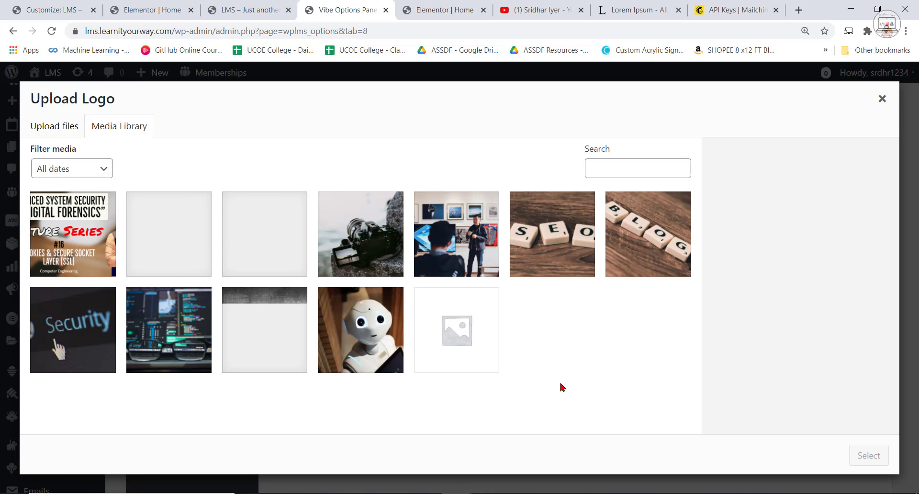
left_click(41, 126)
left_click(469, 297)
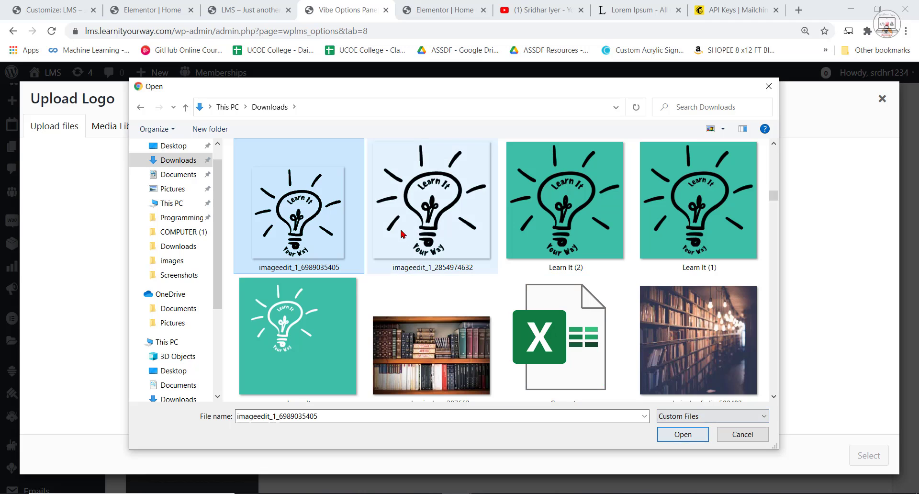
left_click(690, 435)
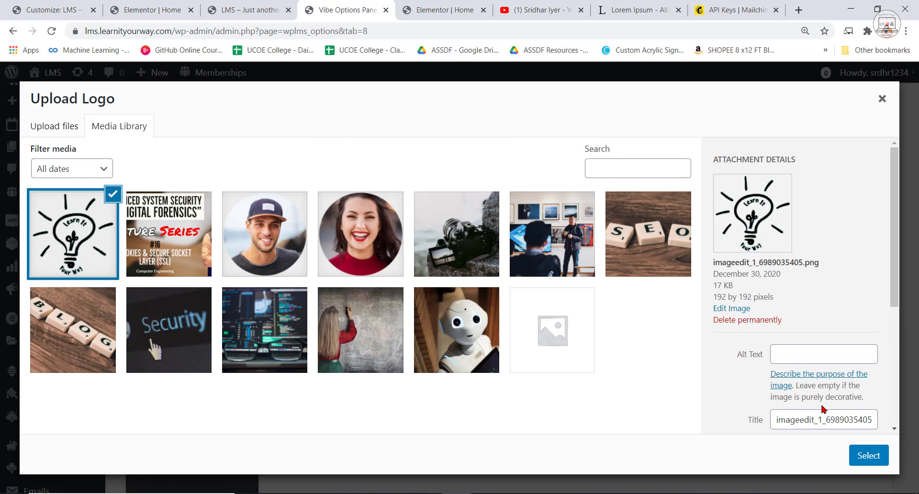
left_click(869, 455)
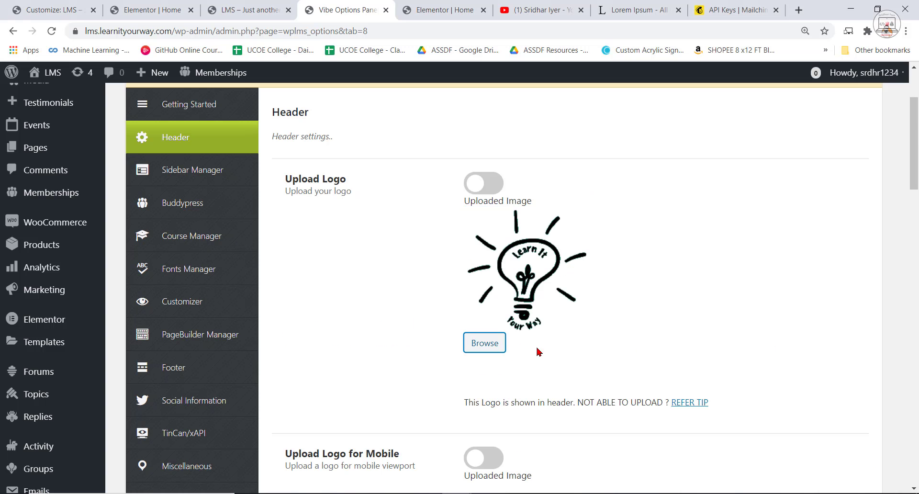
Replace the mobile logo with imageedit_1_6989035405.png from the media library.
scroll(538, 352, "down", 3)
scroll(542, 298, "down", 3)
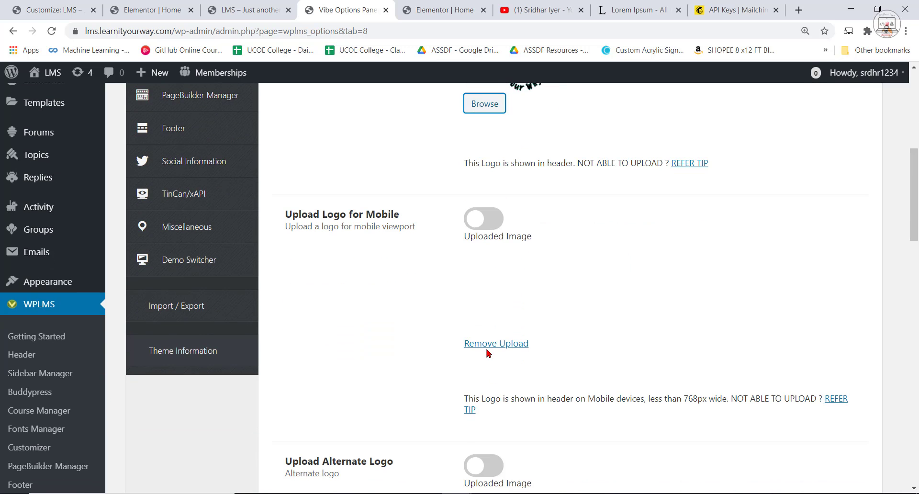
left_click(487, 345)
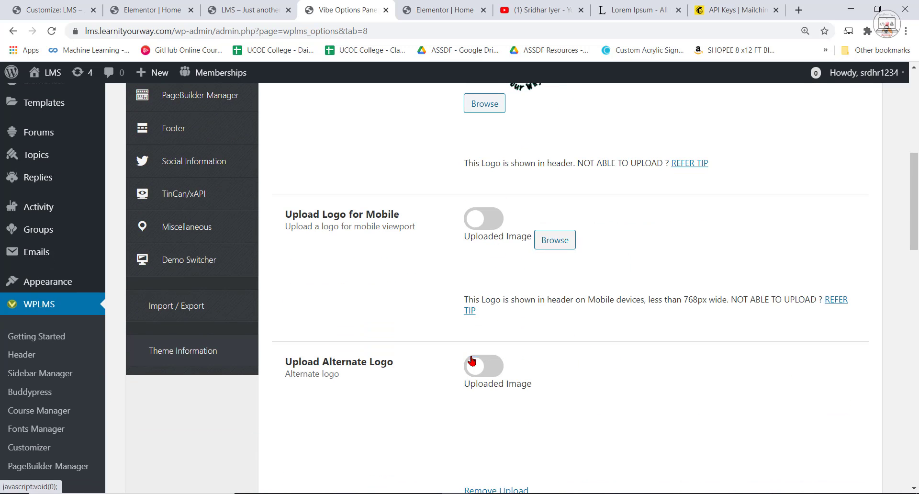
left_click(556, 239)
left_click(52, 242)
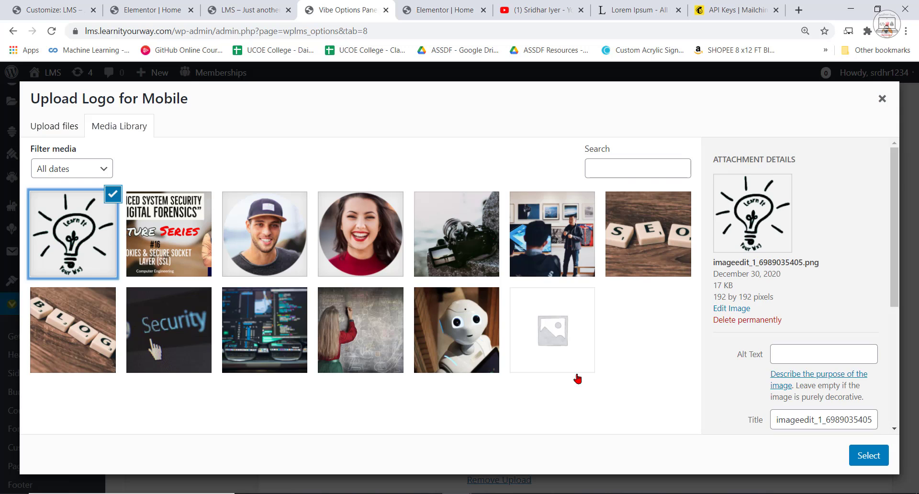
left_click(867, 459)
Save the header settings with the new main and mobile logos.
scroll(613, 377, "down", 13)
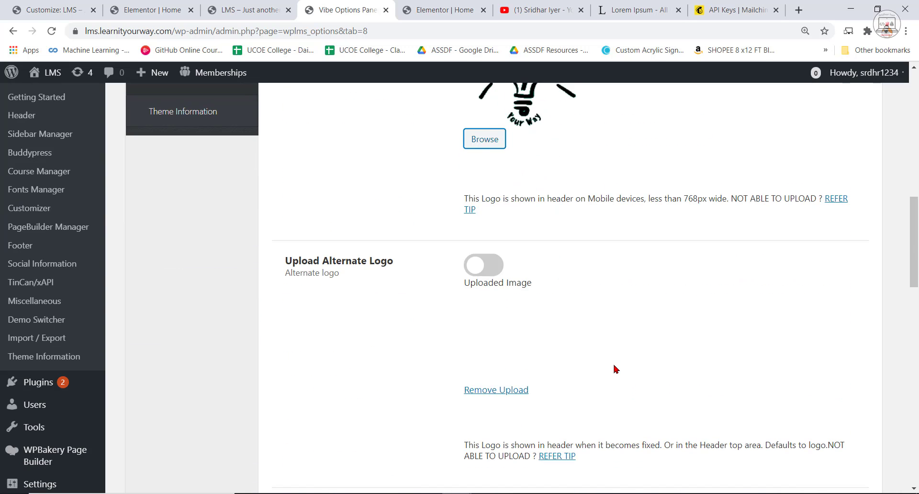
scroll(524, 271, "down", 1)
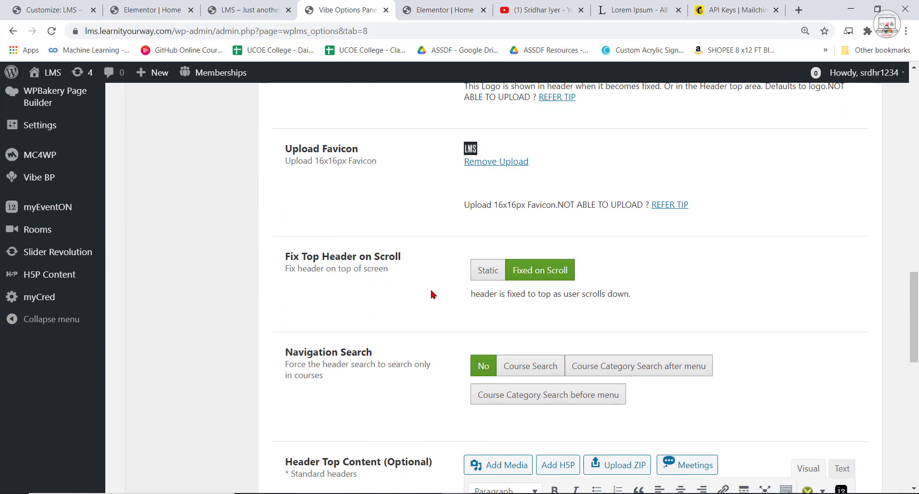
scroll(523, 329, "down", 4)
scroll(661, 326, "down", 3)
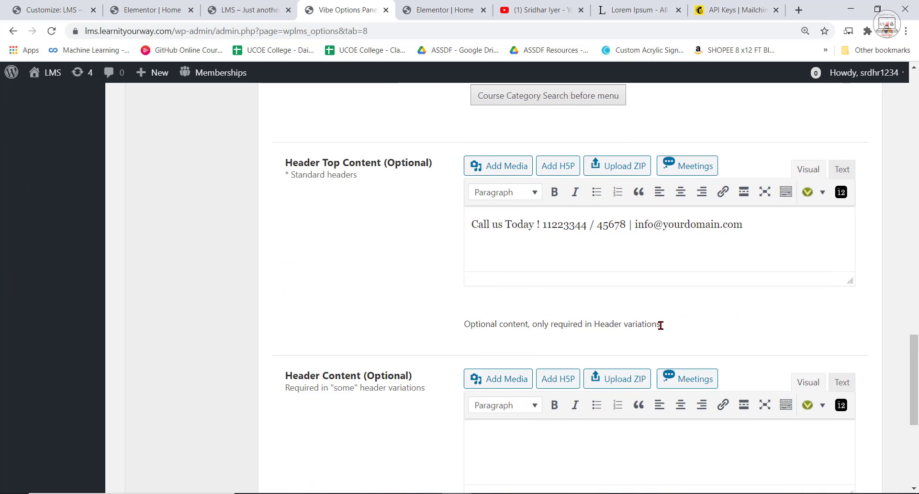
scroll(543, 386, "down", 6)
left_click(743, 417)
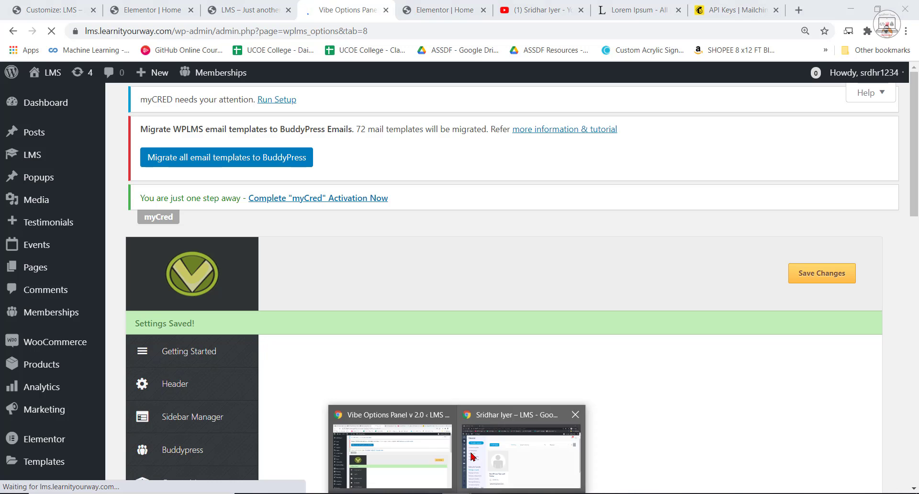
Reload the site's home page preview and check the logo in the header at the top and while scrolled.
left_click(249, 9)
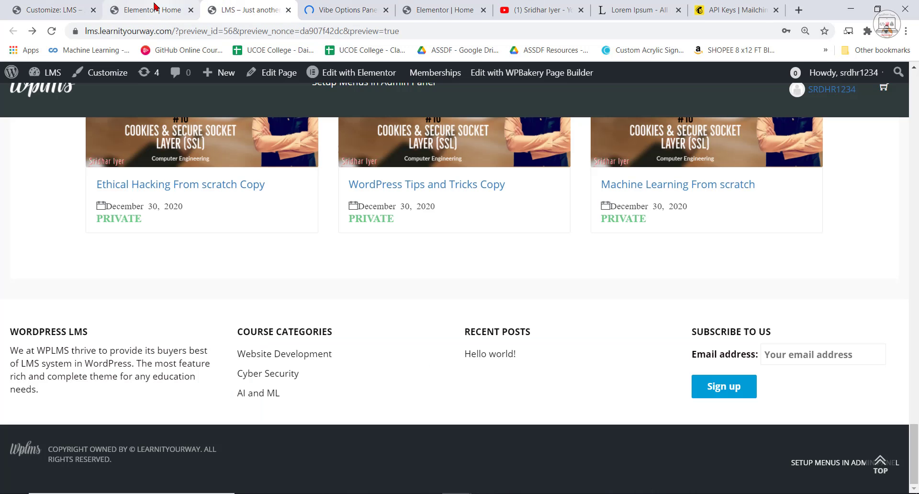
left_click(52, 31)
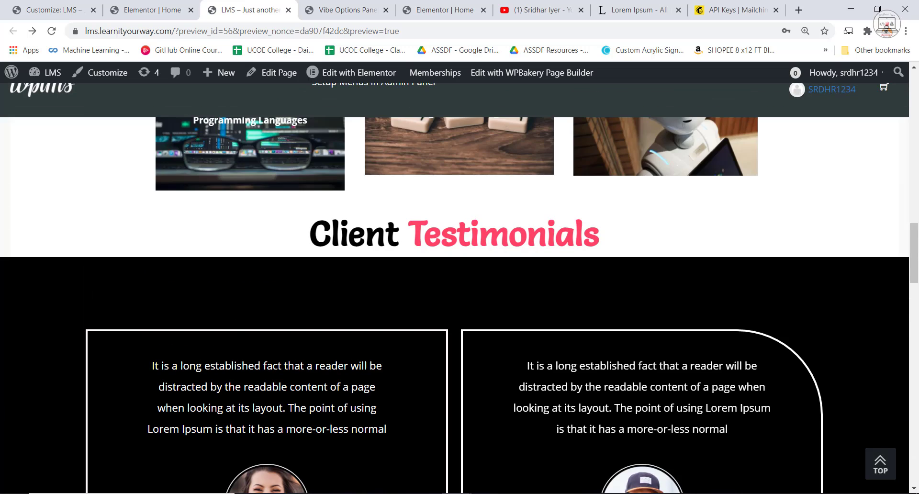
left_click_drag(915, 262, 914, 96)
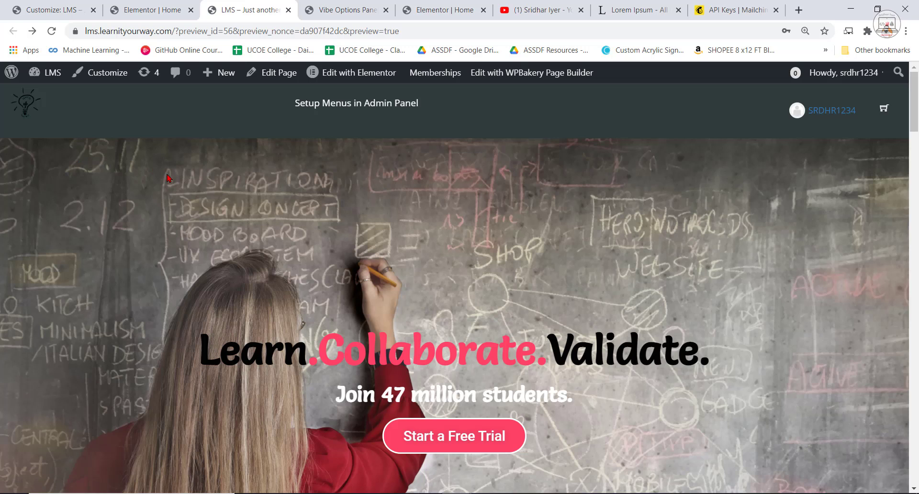
scroll(91, 150, "down", 3)
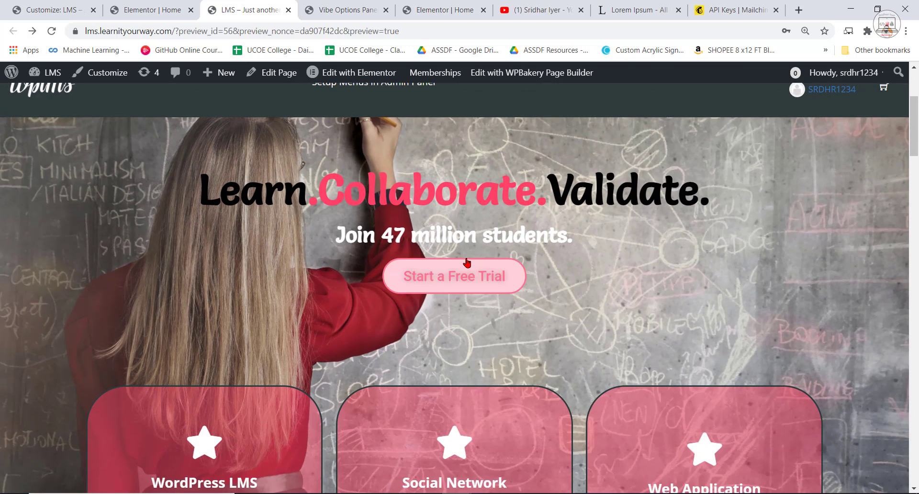
Replace the theme's alternate logo with imageedit_1_6989035405.png from the media library and save the header settings.
left_click(165, 7)
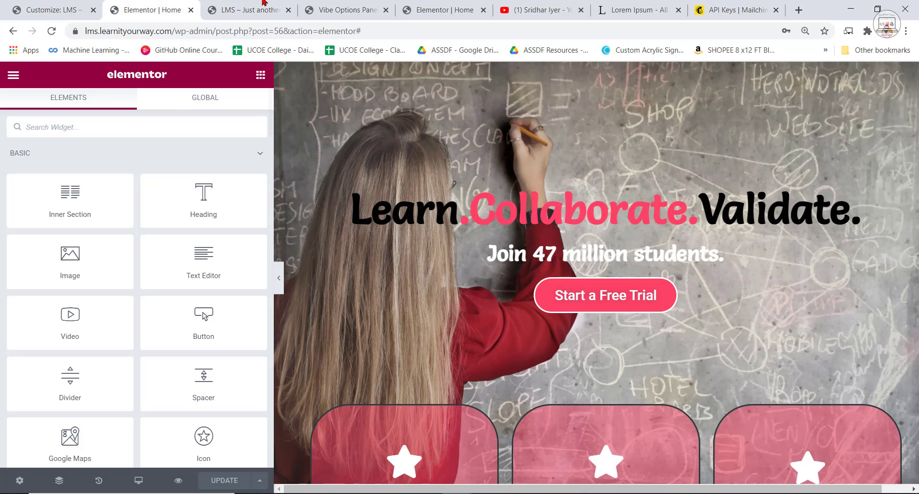
left_click(353, 7)
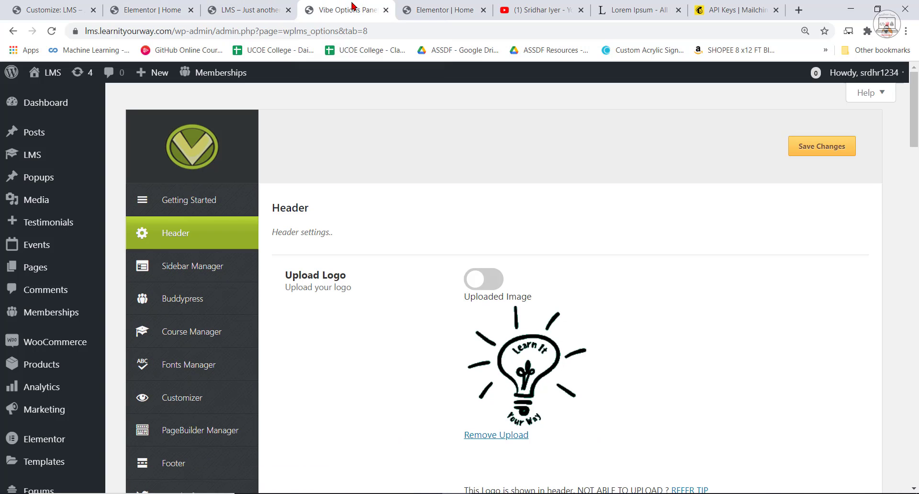
scroll(656, 381, "down", 9)
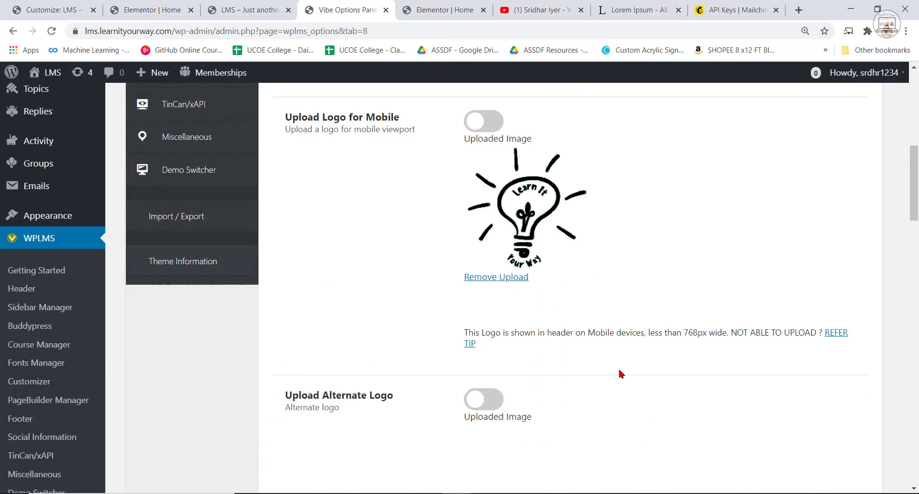
scroll(620, 369, "down", 3)
left_click(507, 294)
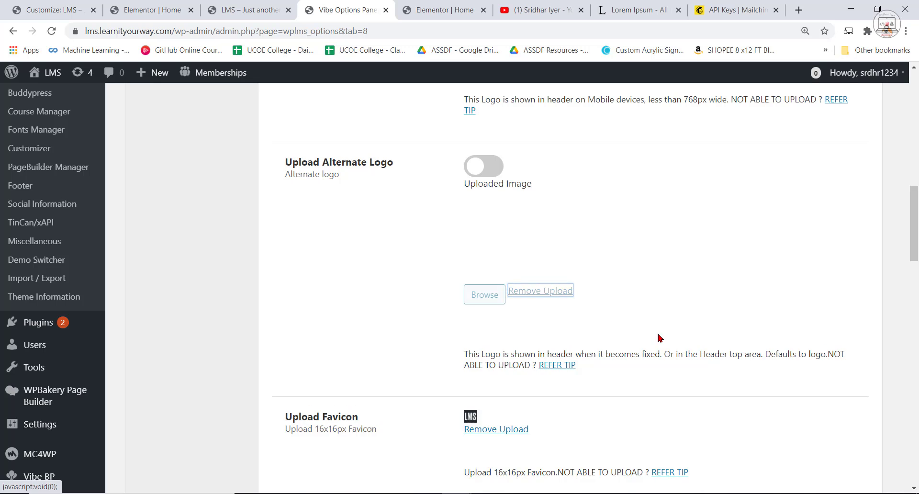
left_click(547, 195)
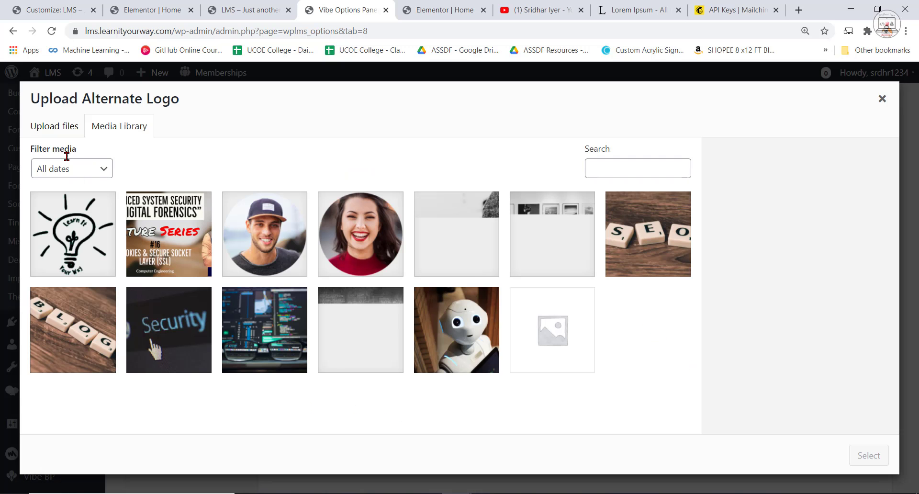
left_click(83, 214)
left_click(861, 464)
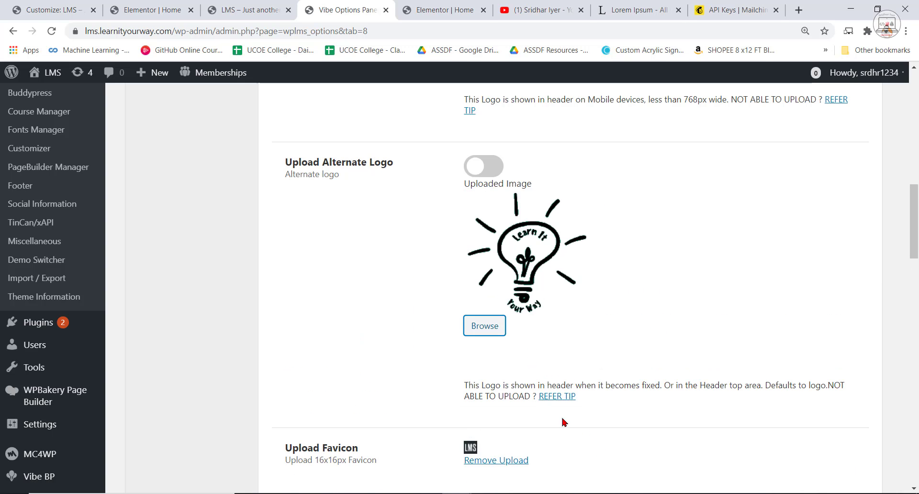
scroll(562, 422, "down", 15)
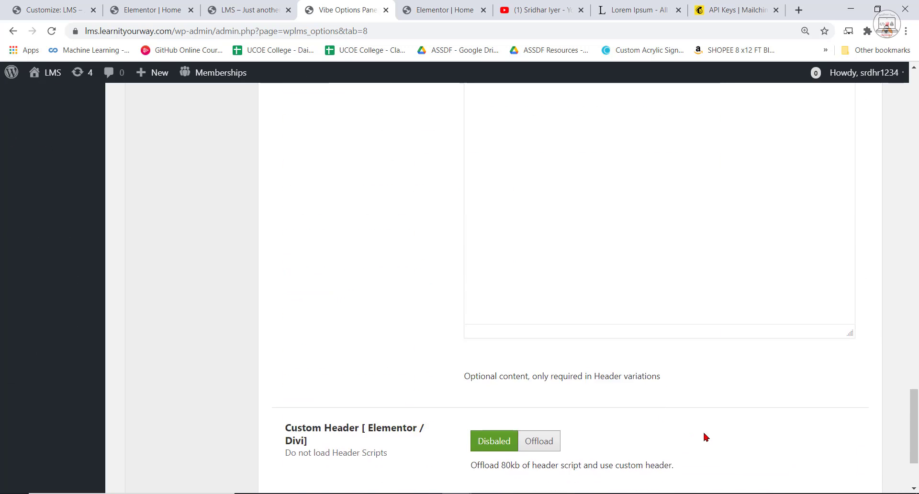
scroll(704, 437, "down", 3)
left_click(746, 414)
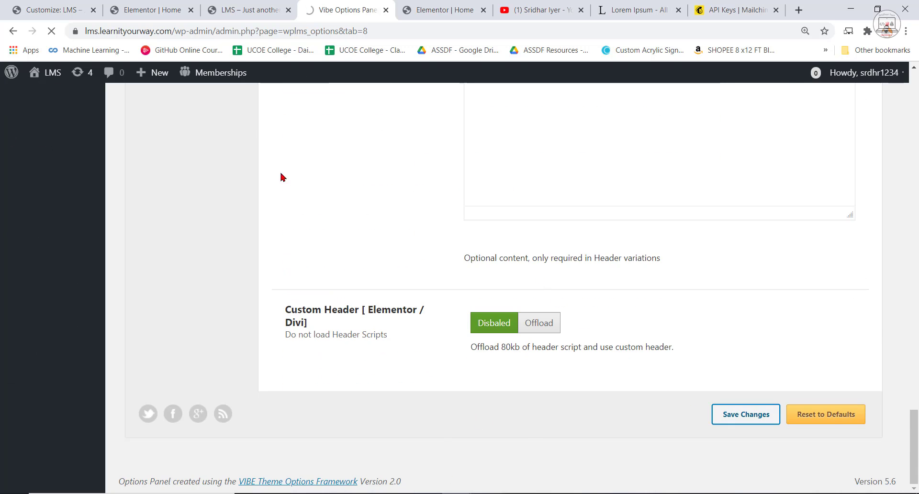
Reload the home page preview and check the header logo both at the top of the page and while scrolled.
left_click(249, 10)
left_click(52, 30)
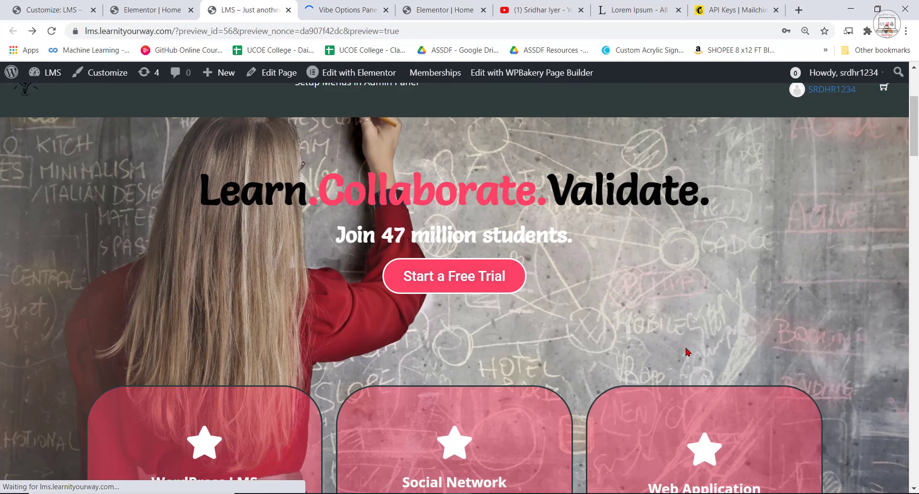
scroll(688, 344, "down", 4)
scroll(437, 169, "up", 7)
scroll(497, 217, "down", 5)
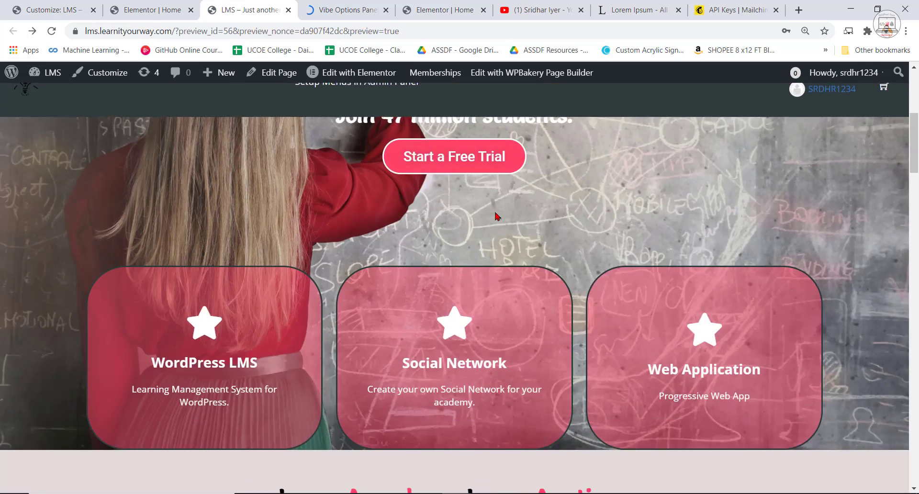
scroll(497, 217, "up", 5)
scroll(287, 158, "down", 3)
scroll(144, 119, "up", 3)
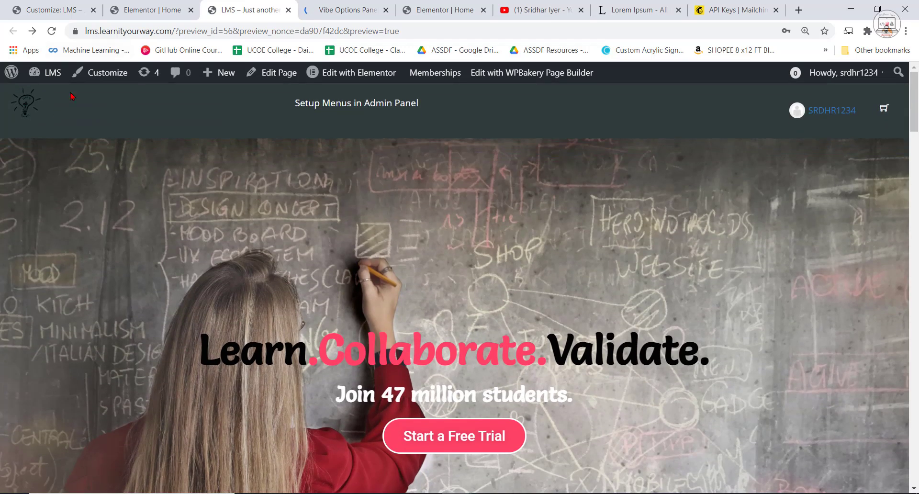
scroll(412, 199, "down", 10)
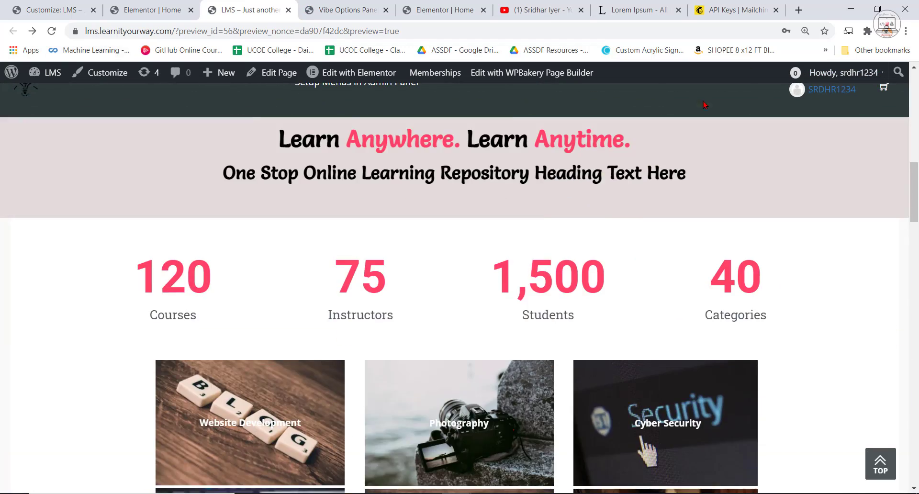
scroll(703, 104, "up", 10)
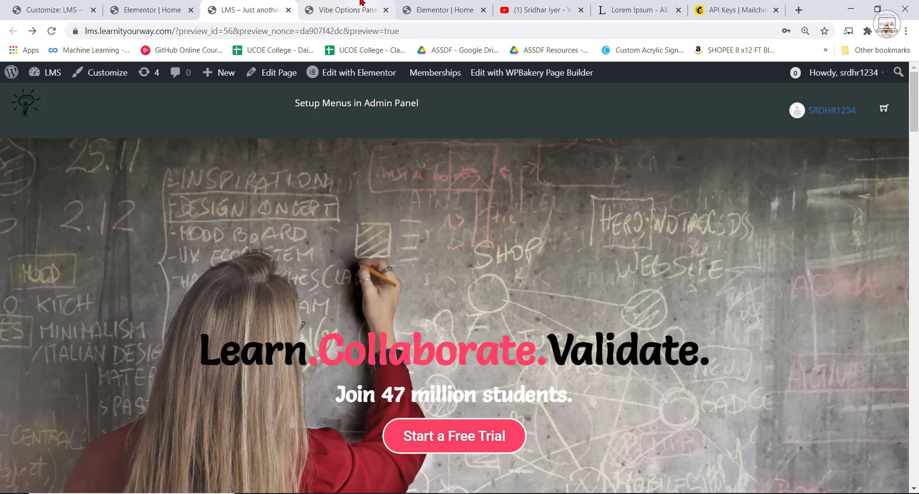
In the WPLMS Buddypress settings, hide the WP Admin bar for Students & Instructors.
left_click(347, 9)
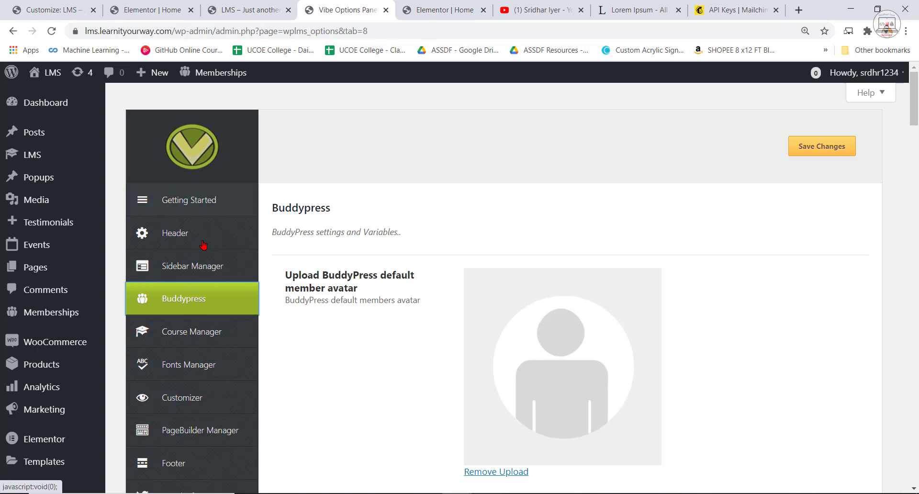
scroll(492, 322, "down", 8)
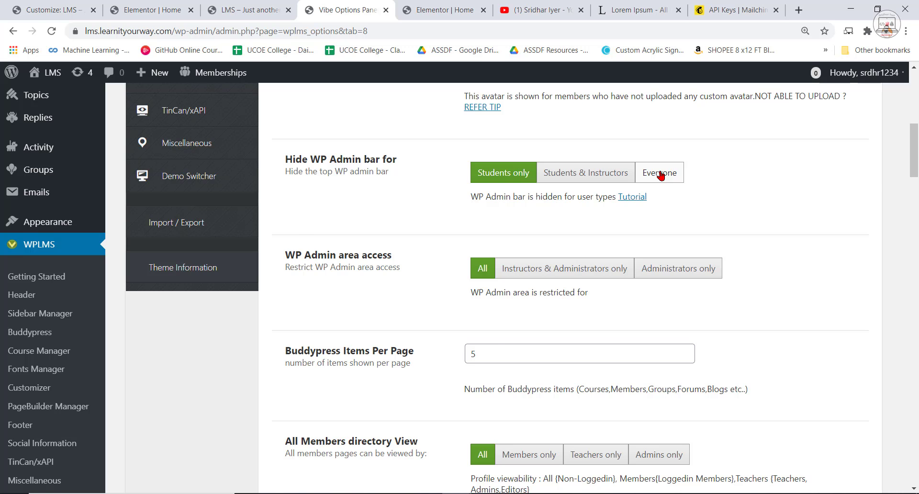
left_click(661, 174)
scroll(728, 376, "down", 8)
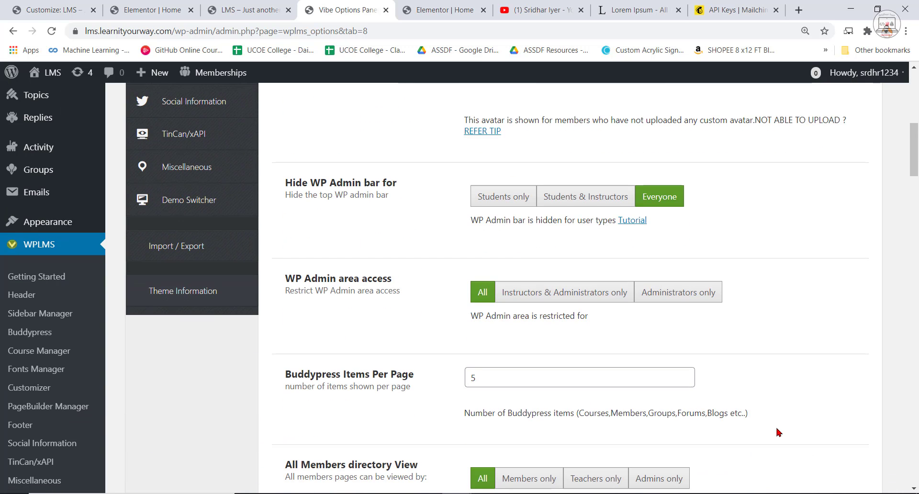
left_click(607, 199)
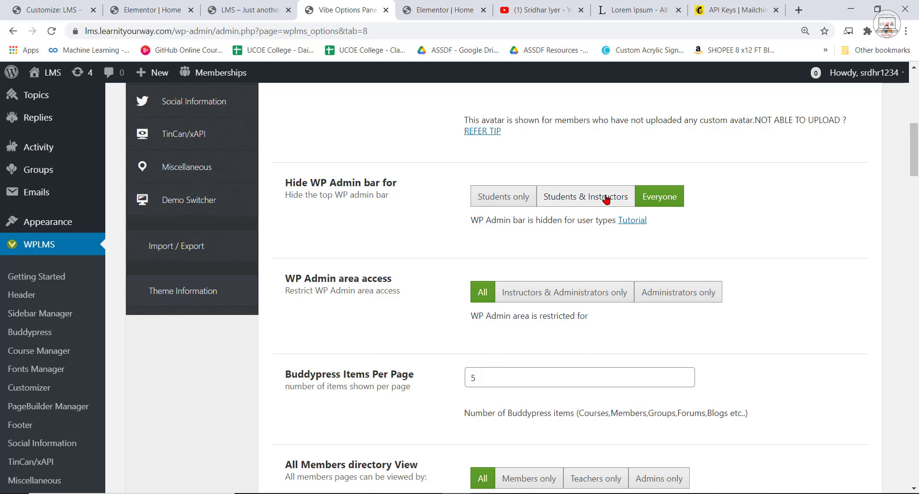
Restrict WP Admin area access to Administrators only and save the Buddypress settings.
scroll(610, 402, "down", 6)
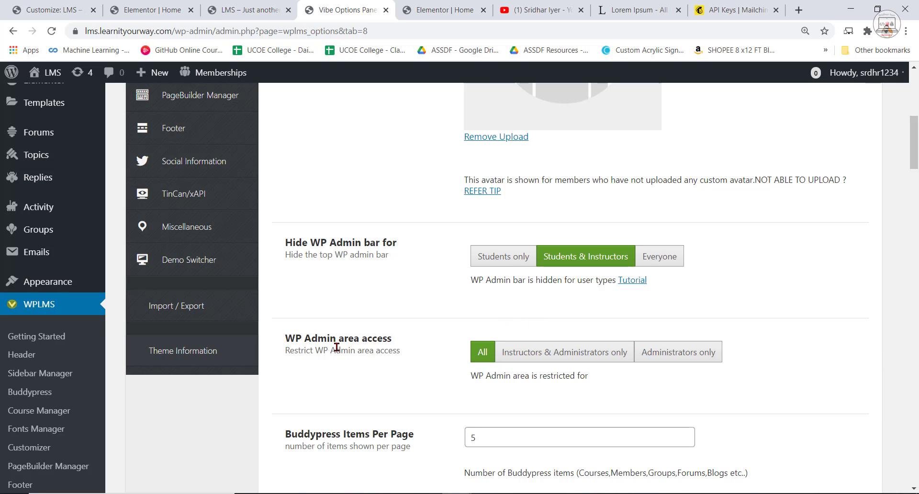
left_click(673, 354)
scroll(767, 364, "down", 15)
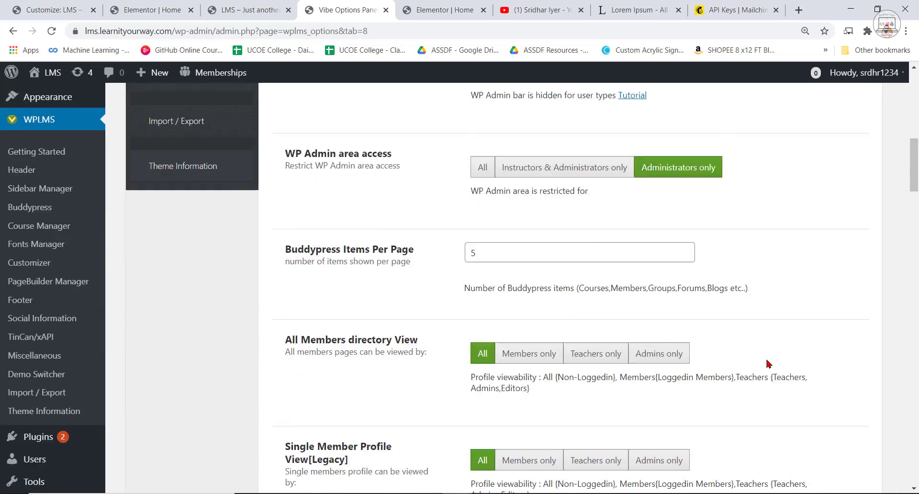
scroll(772, 363, "down", 20)
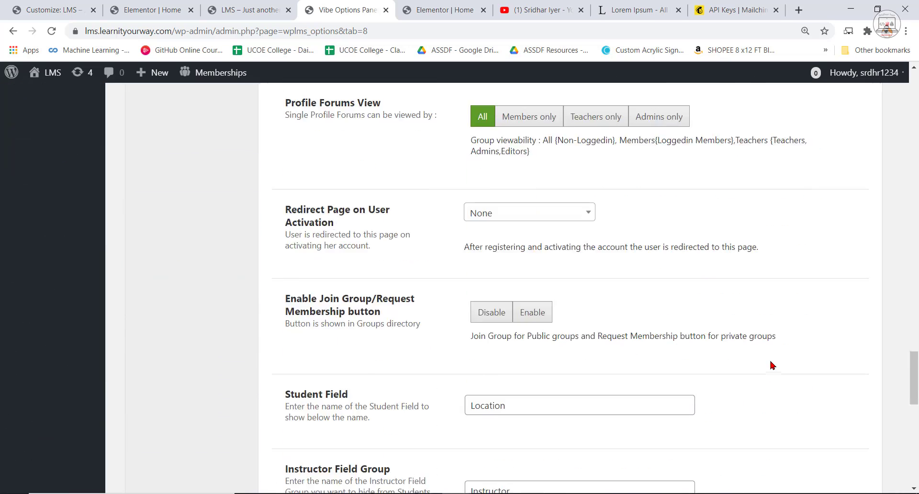
left_click(724, 423)
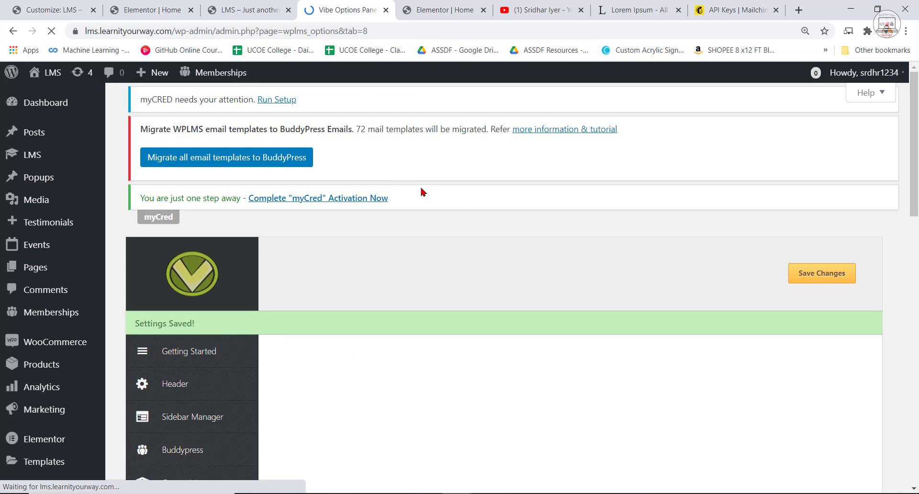
Save the Buddypress settings once more and look over the member directory and profile visibility options.
scroll(462, 216, "down", 9)
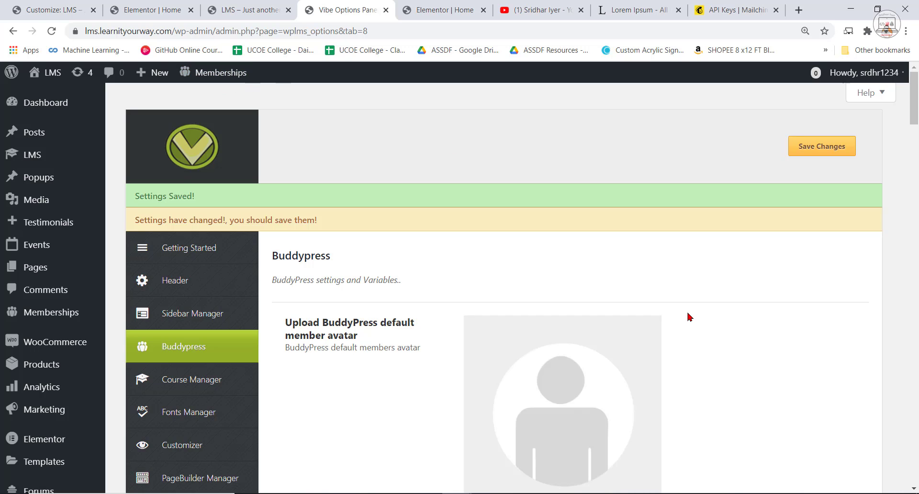
scroll(690, 317, "down", 5)
scroll(762, 334, "up", 5)
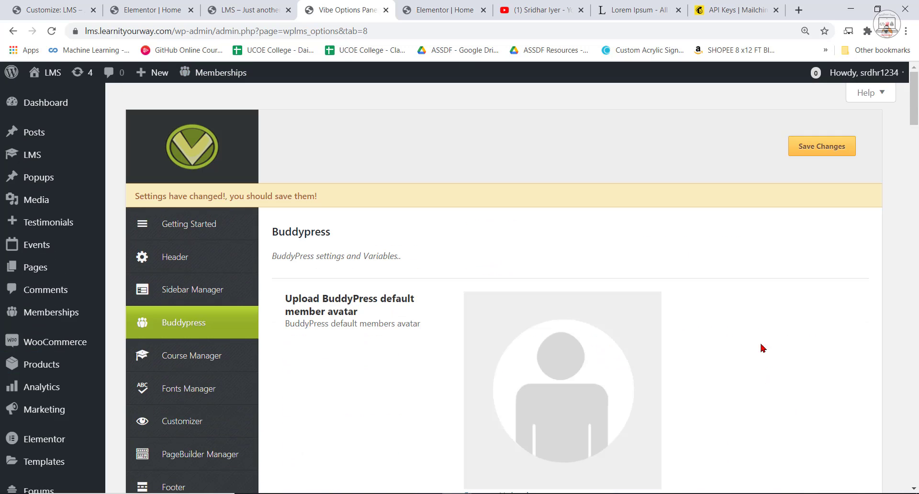
left_click(828, 151)
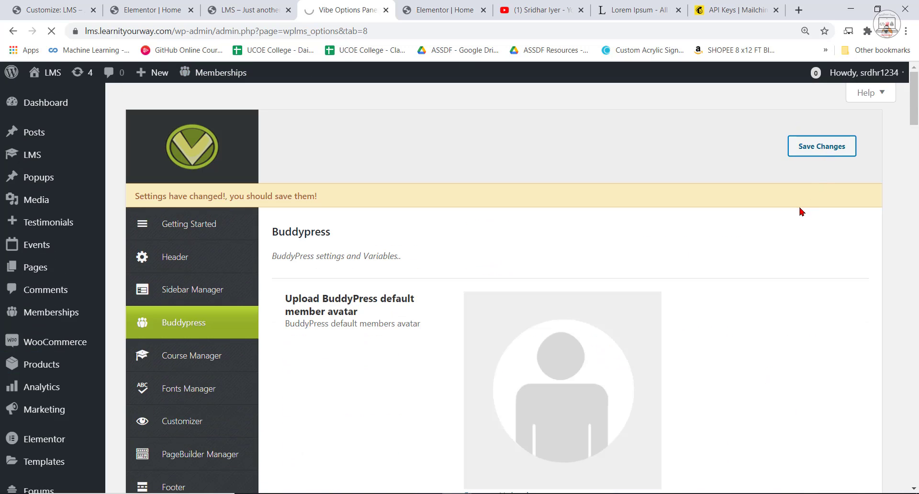
scroll(786, 263, "down", 15)
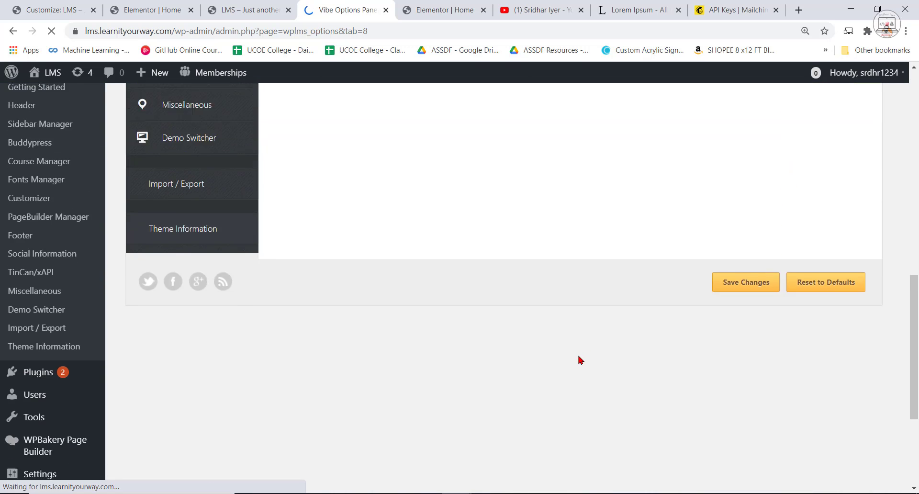
scroll(579, 356, "down", 4)
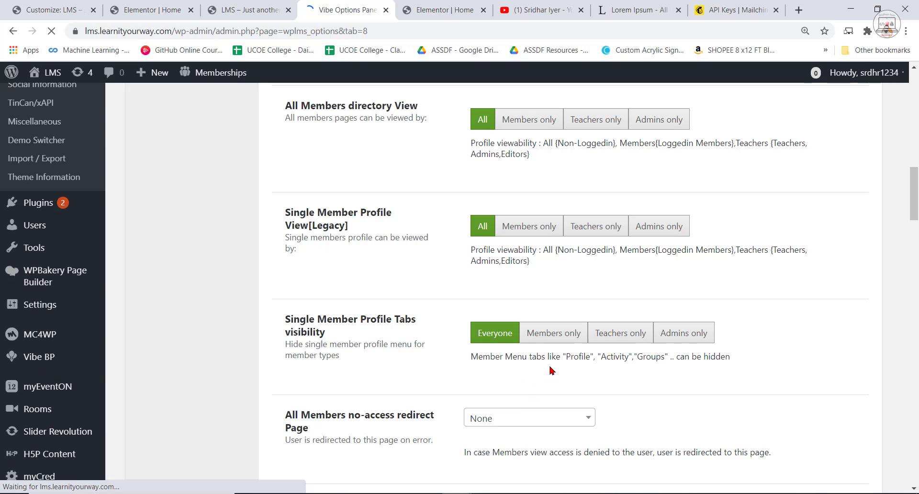
Compare the footer of the localhost reference site with the footer in the live home page preview.
left_click(433, 9)
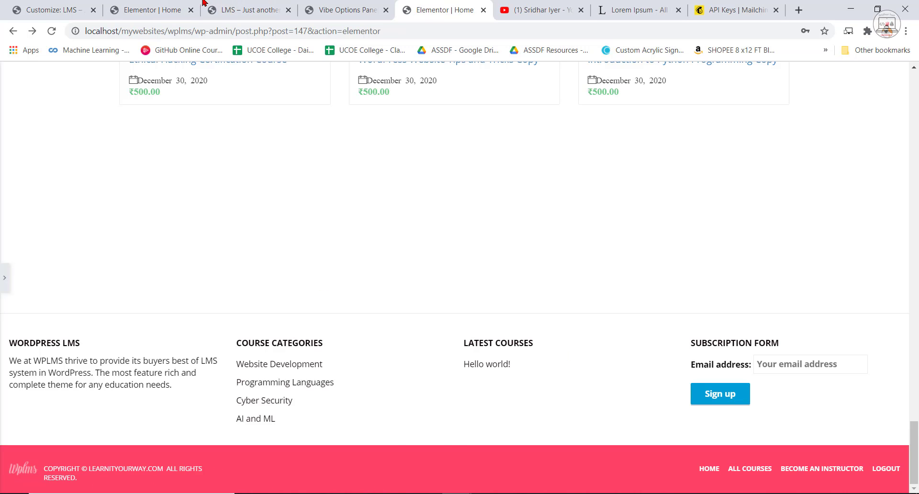
left_click(172, 9)
left_click(246, 9)
scroll(908, 344, "down", 5)
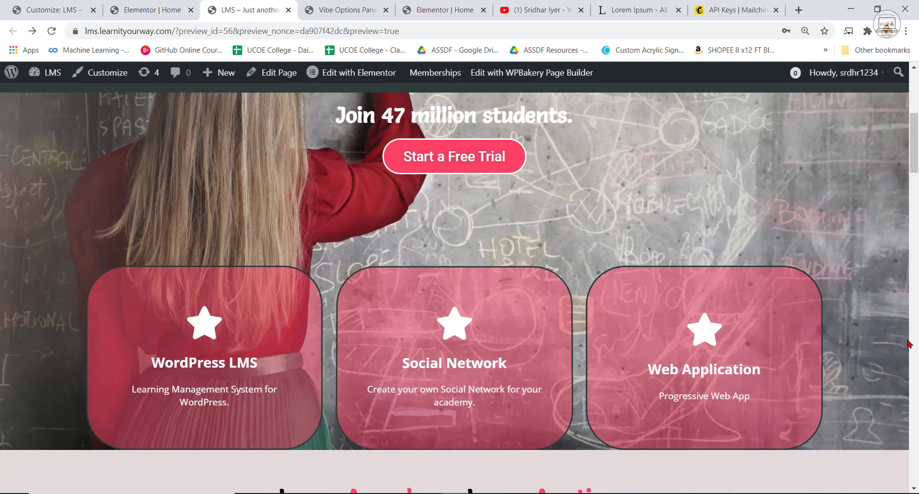
scroll(908, 344, "down", 20)
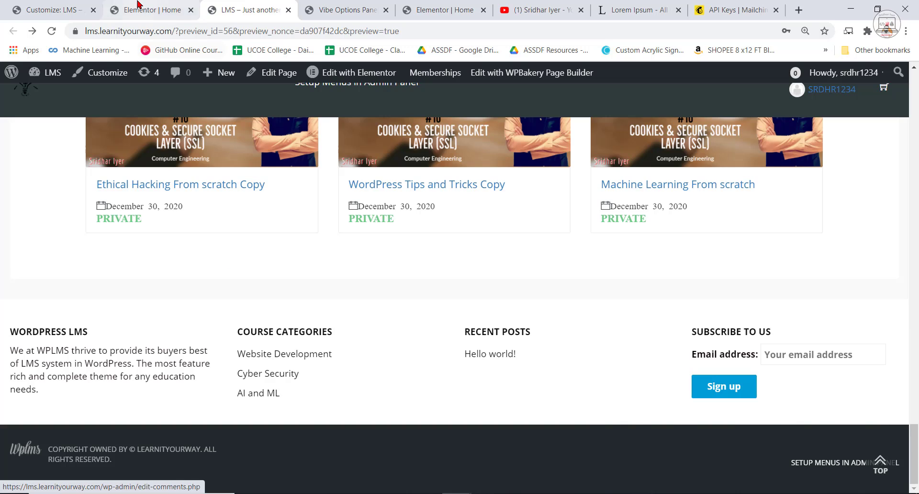
left_click(158, 10)
left_click(427, 6)
In the WPLMS Footer settings, replace the footer logo with imageedit_1_6989035405.png from the media library.
left_click(348, 10)
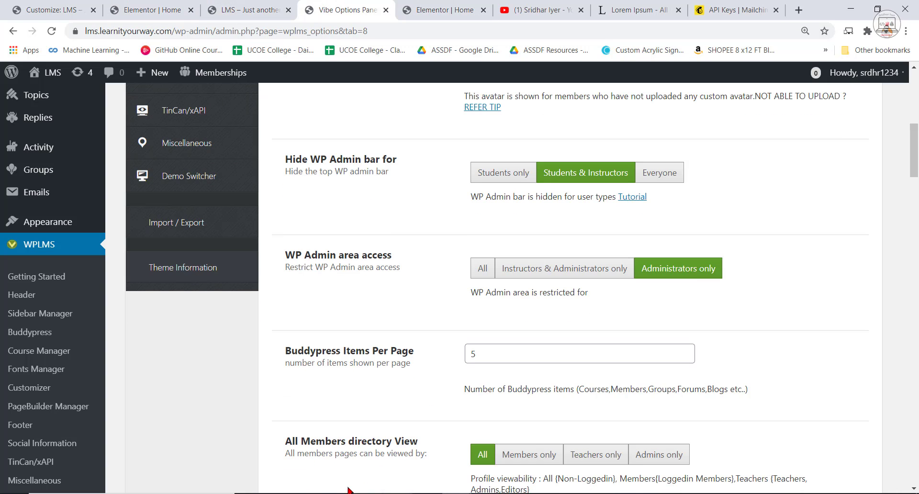
scroll(171, 307, "up", 5)
scroll(171, 307, "up", 1)
left_click(182, 284)
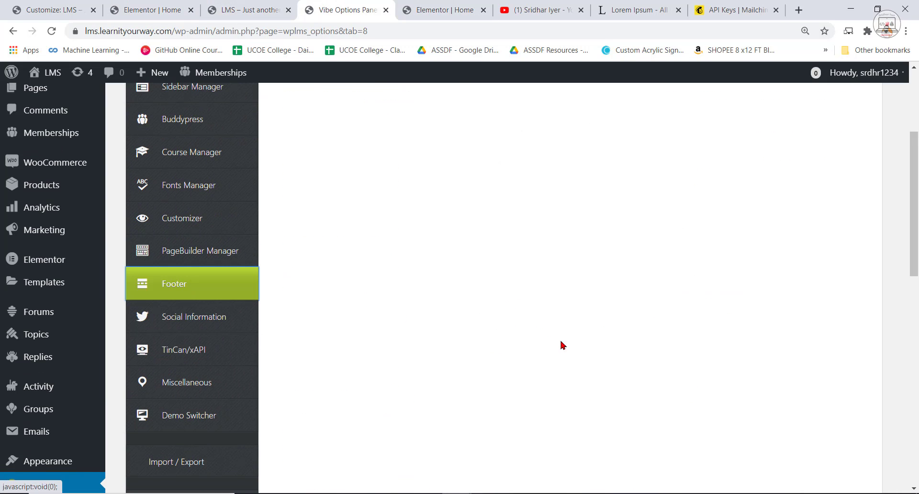
scroll(621, 433, "down", 5)
scroll(626, 419, "up", 5)
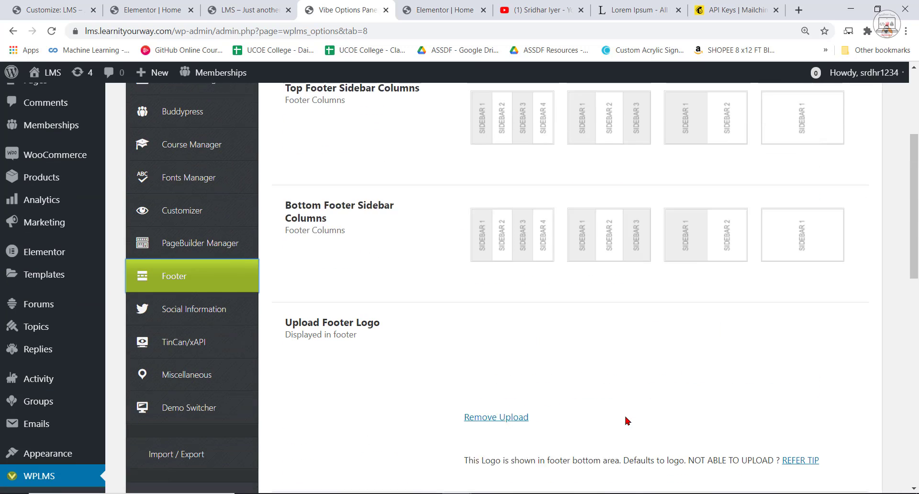
left_click(506, 424)
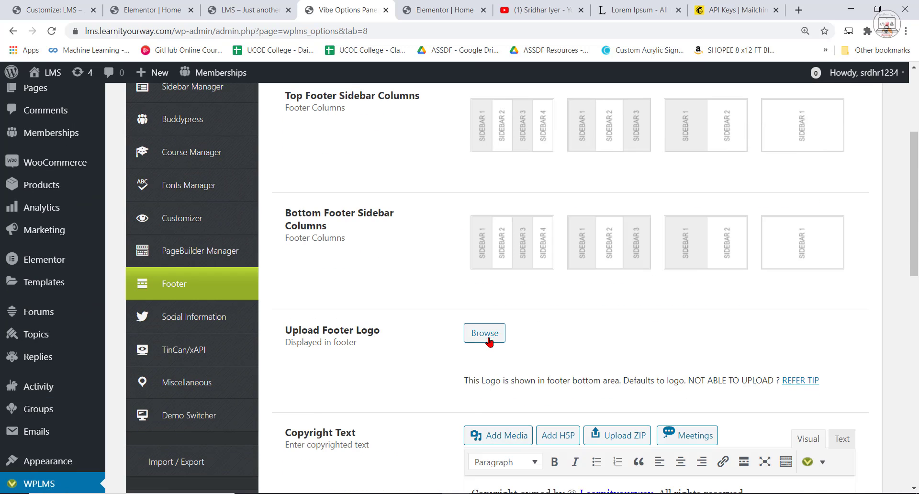
left_click(484, 332)
left_click(75, 235)
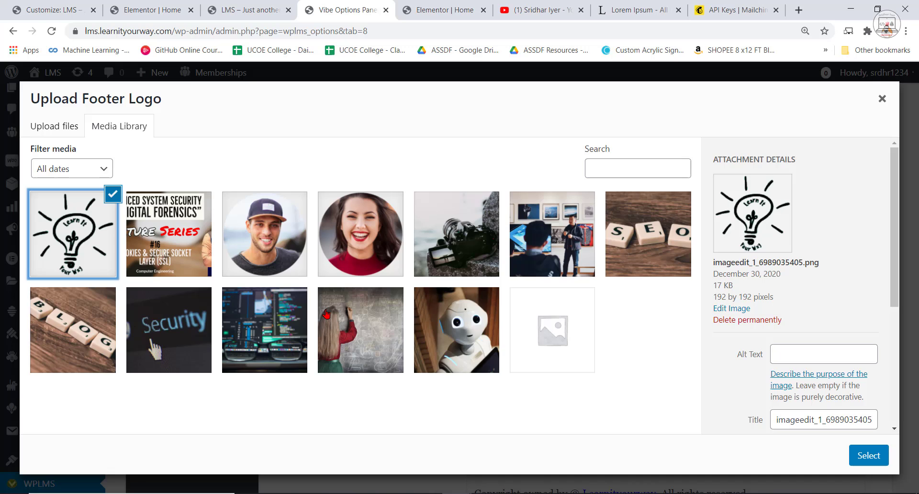
left_click(869, 455)
scroll(616, 341, "down", 10)
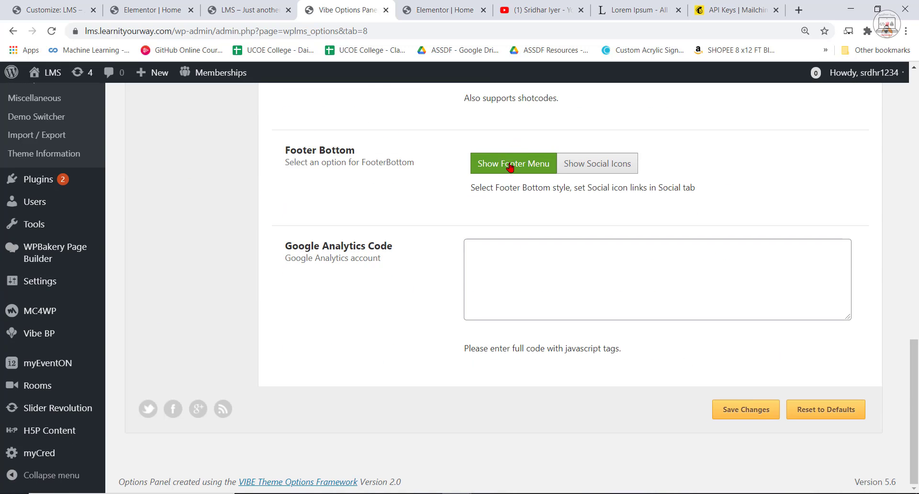
Save the WPLMS footer settings, reload the Customizer and check the footer logo and copyright in its page preview.
left_click(743, 416)
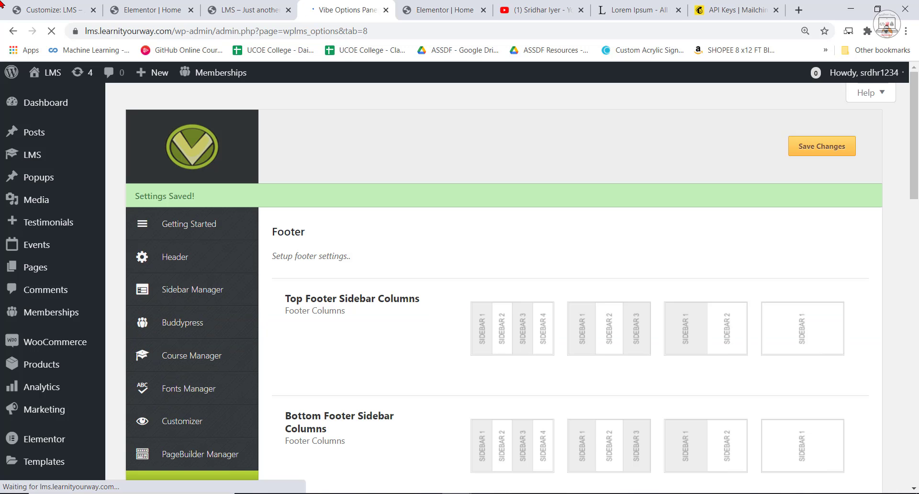
left_click(47, 11)
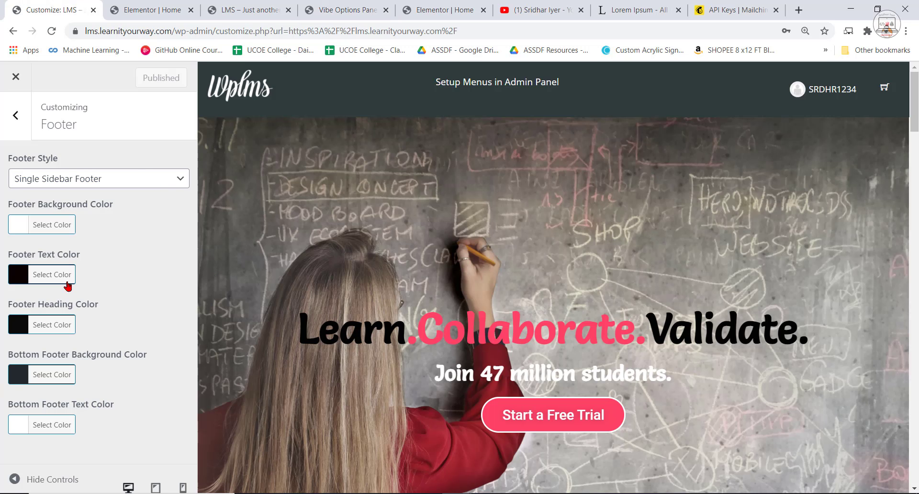
scroll(416, 383, "down", 20)
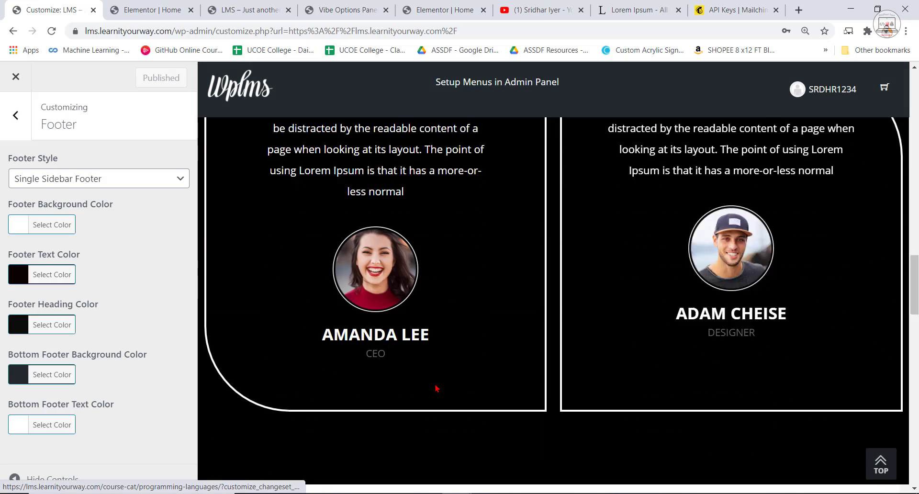
scroll(447, 400, "down", 10)
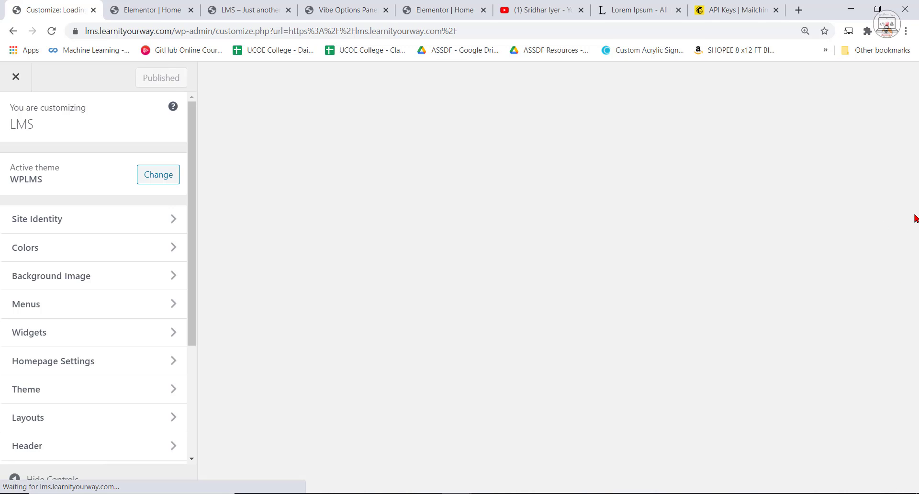
scroll(597, 345, "down", 20)
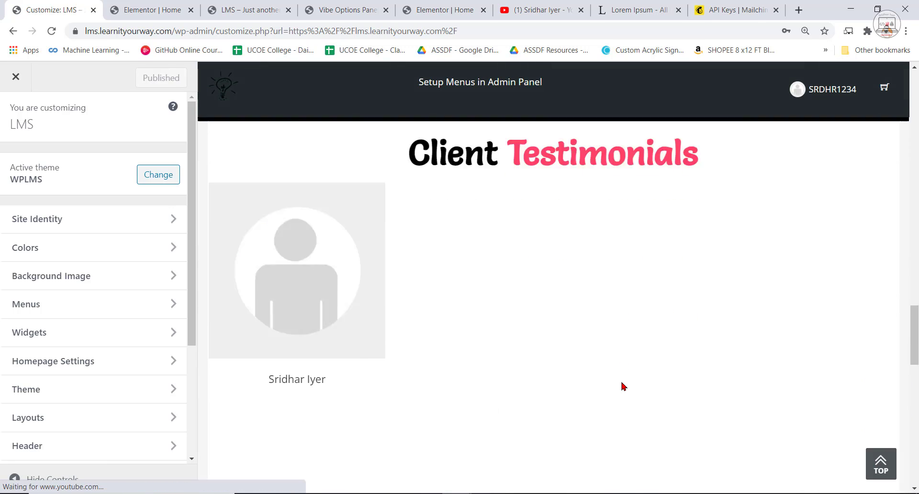
scroll(623, 386, "down", 10)
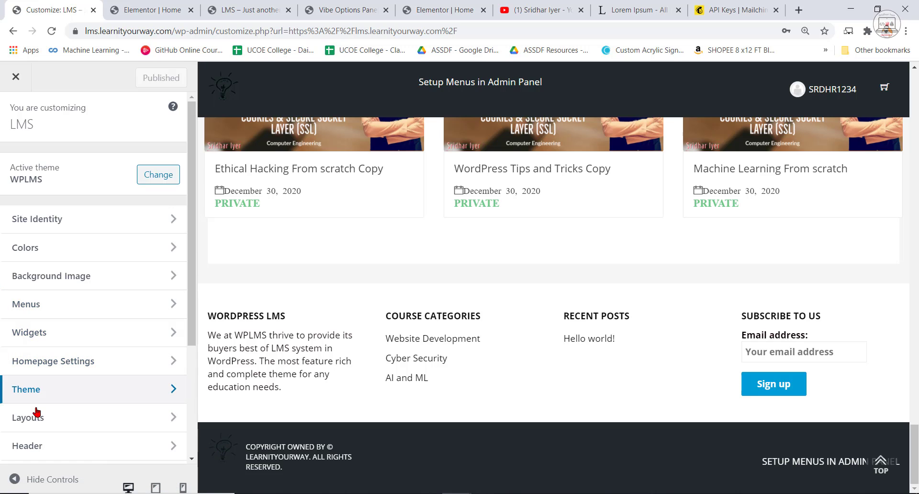
In the Customizer's Footer section, set the Bottom Footer Background Color to #ff4367, copying the code from the Notepad note.
scroll(45, 383, "down", 3)
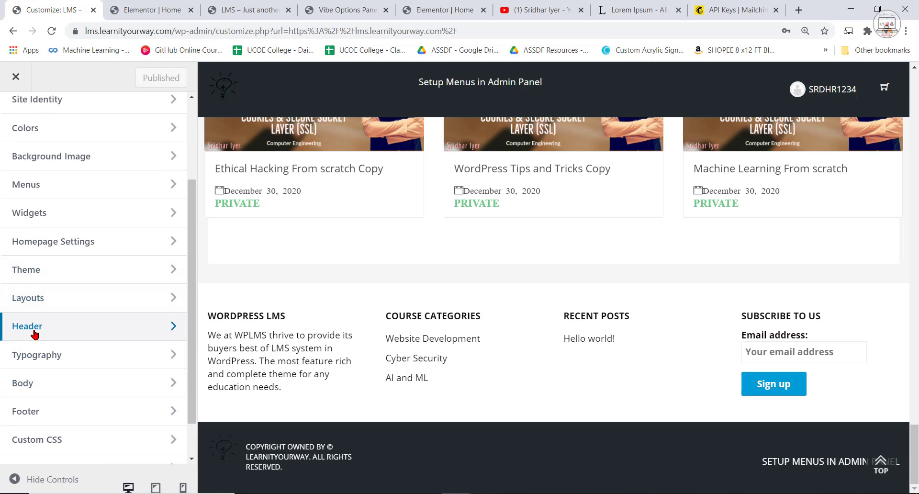
scroll(41, 364, "down", 1)
left_click(35, 363)
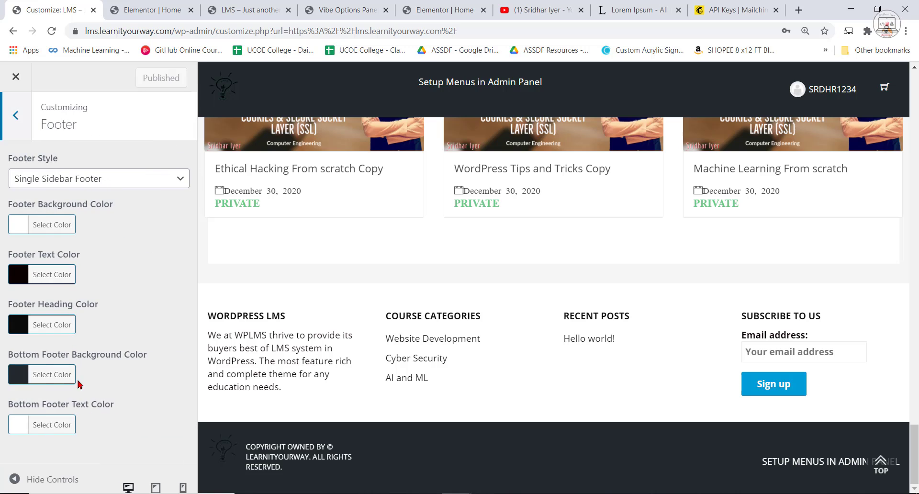
left_click(17, 375)
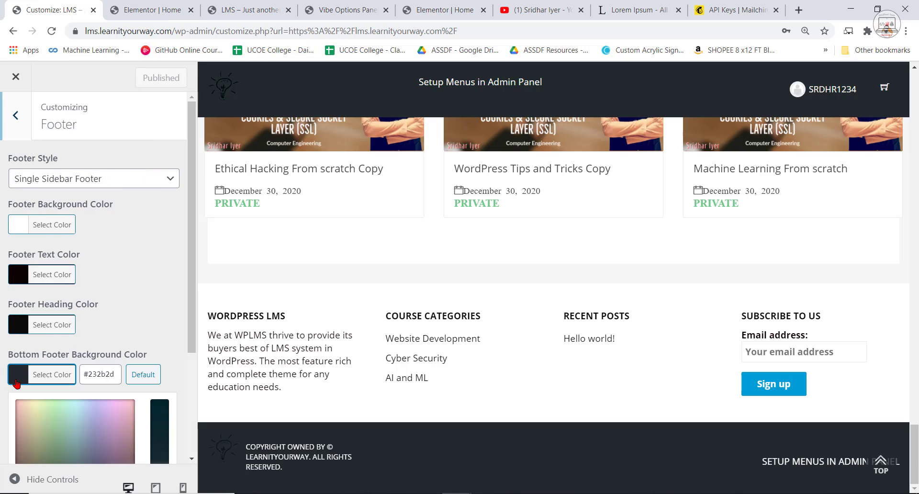
triple_click(109, 378)
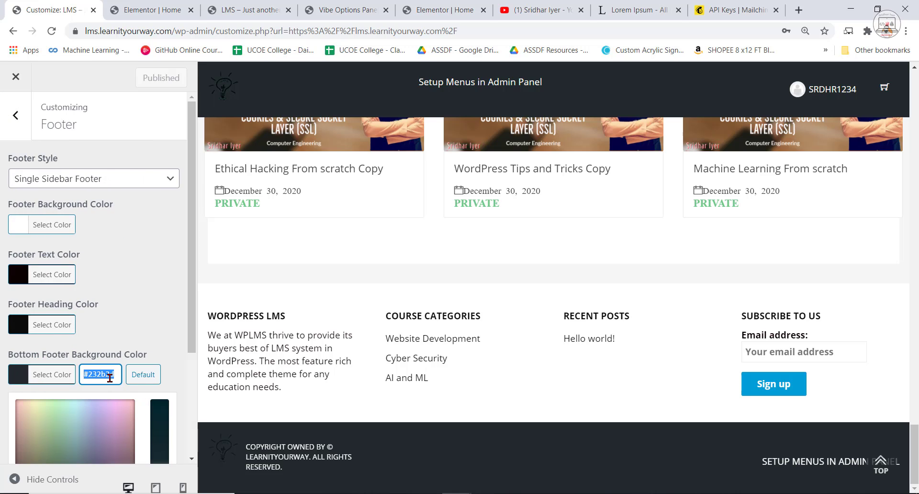
key("ctrl+v")
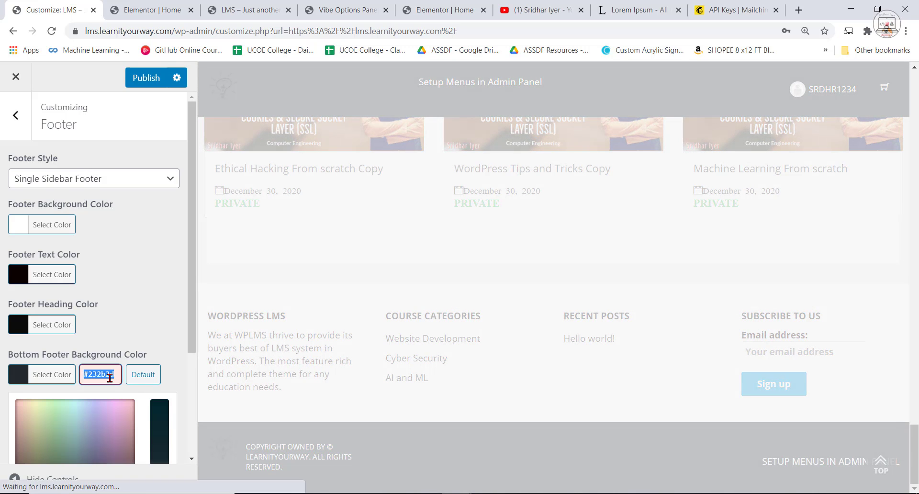
key("alt+Tab")
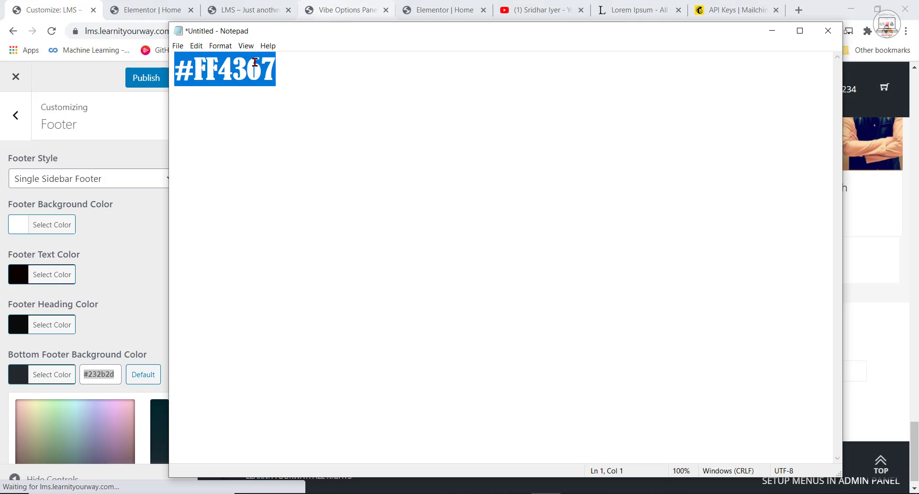
right_click(230, 76)
left_click(258, 113)
key("alt+Tab")
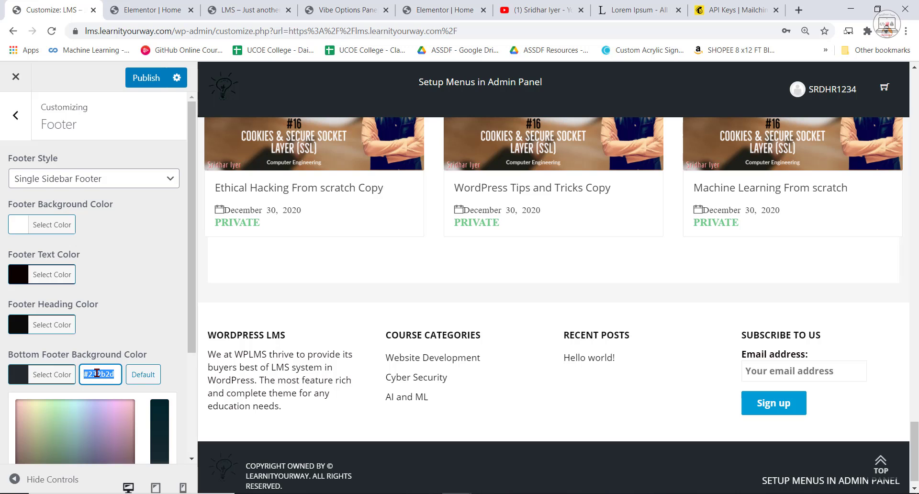
key("ctrl+v")
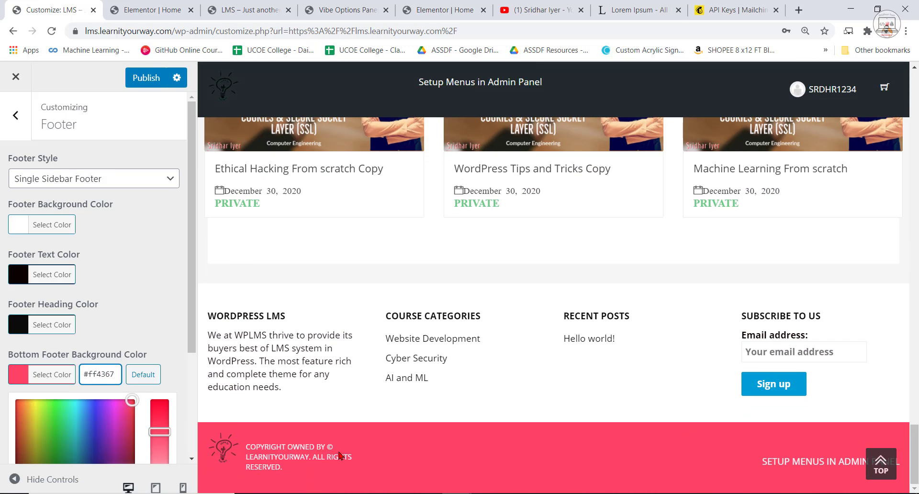
In the Customizer's Header section, set the Header Top / Fixed Background Color to white and publish the changes.
scroll(595, 289, "up", 20)
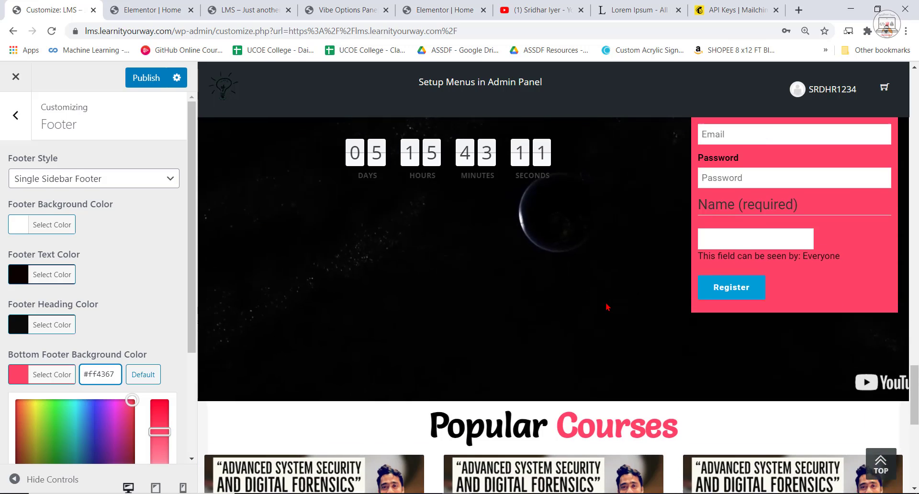
scroll(611, 309, "up", 4)
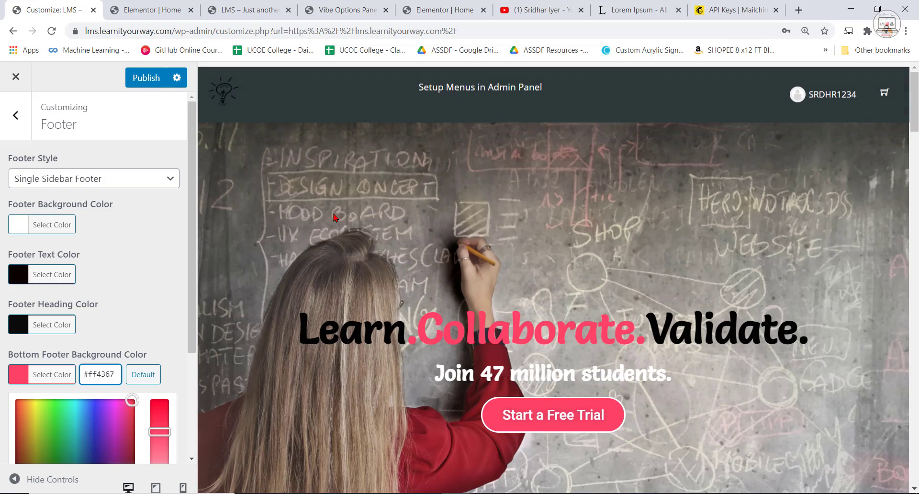
left_click(14, 117)
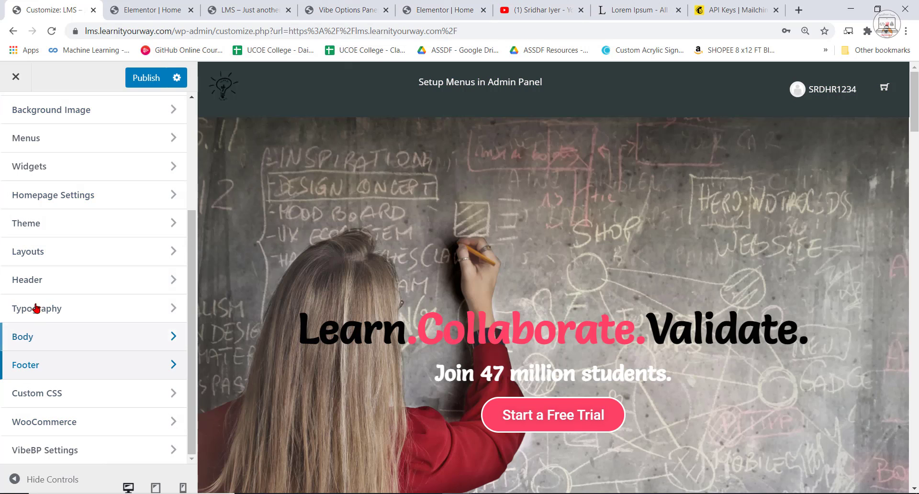
left_click(98, 278)
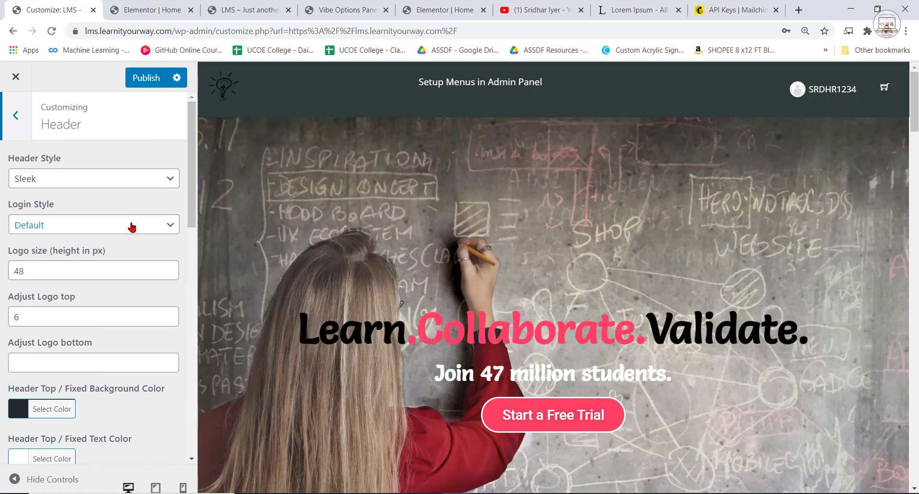
scroll(48, 305, "down", 1)
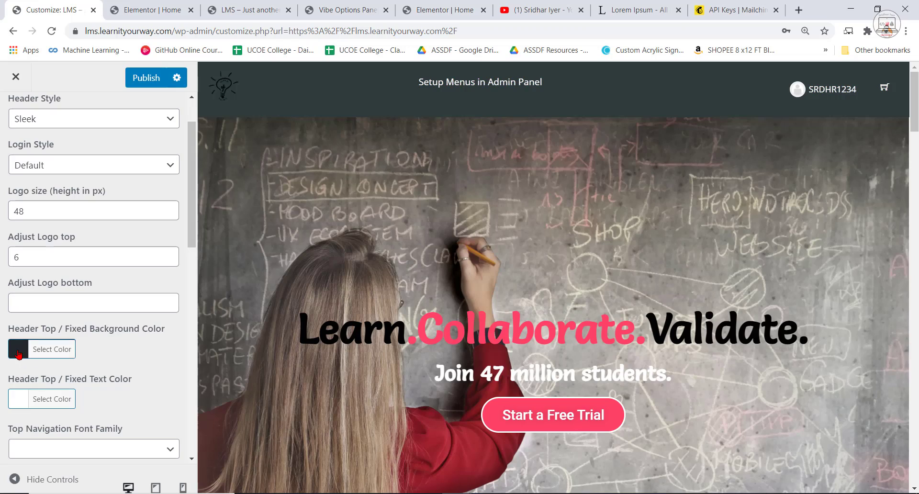
left_click(18, 354)
left_click(16, 383)
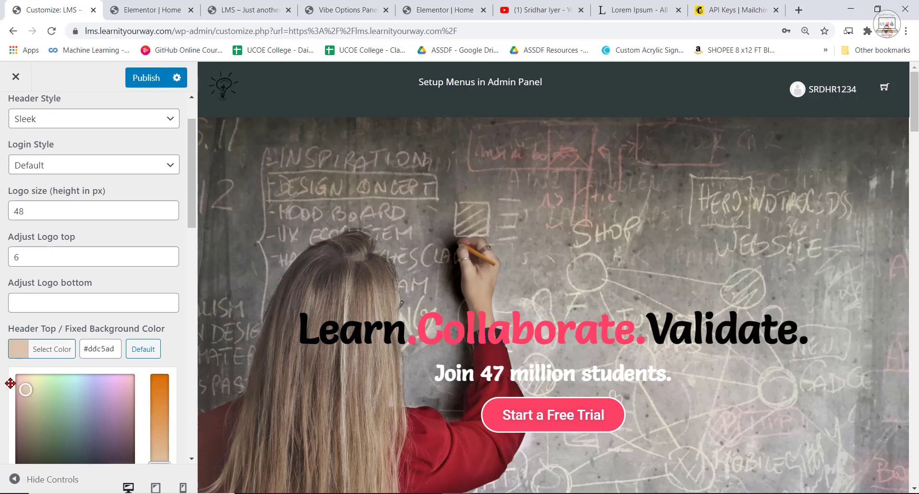
scroll(153, 389, "down", 2)
left_click_drag(159, 346, 159, 373)
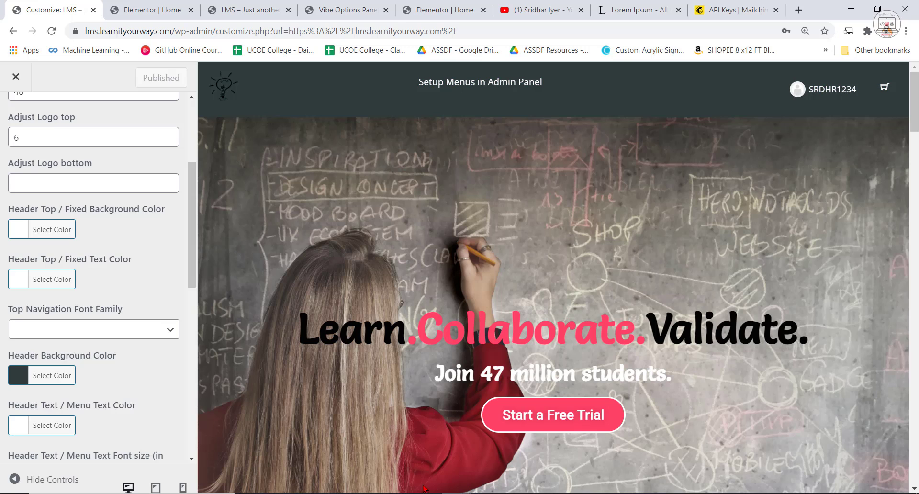
Reload the live home page preview and check its fixed header and bottom footer colours.
left_click(344, 9)
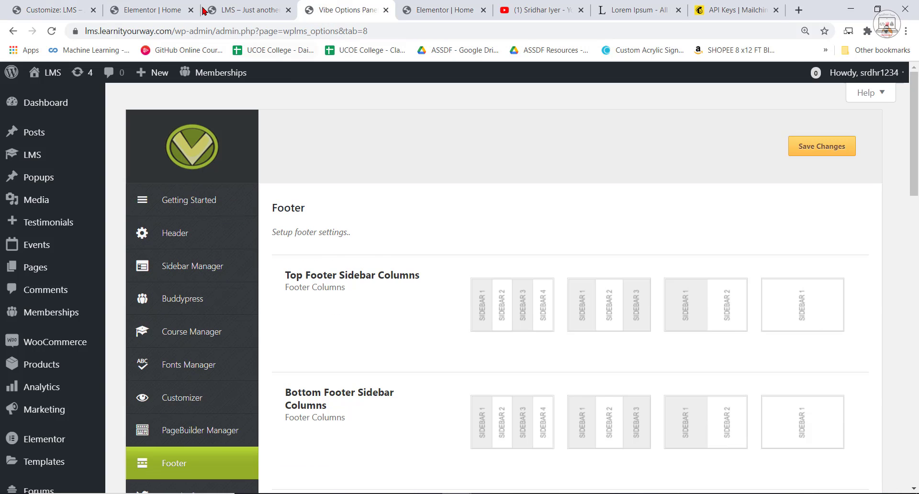
left_click(244, 9)
left_click(51, 32)
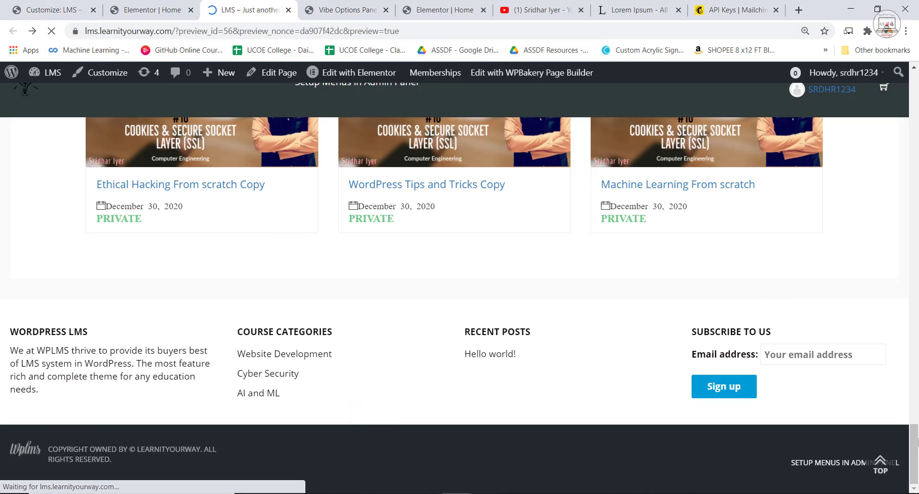
scroll(905, 335, "up", 15)
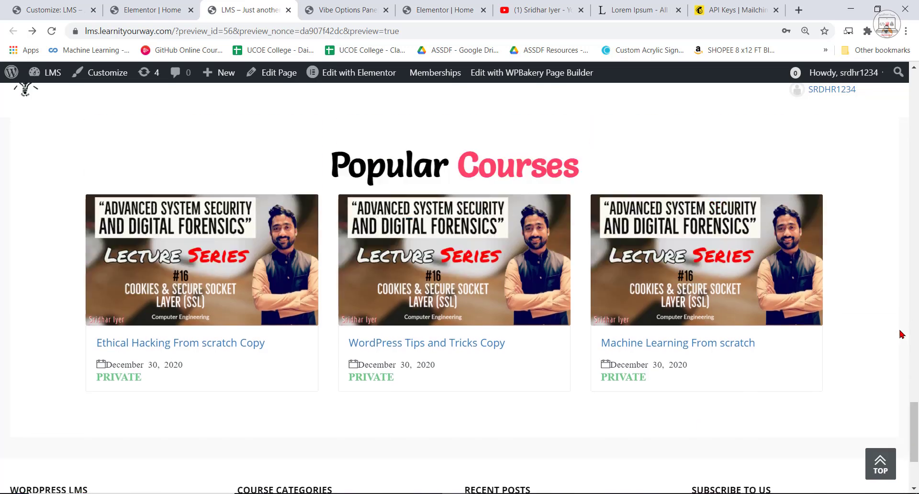
scroll(629, 394, "up", 15)
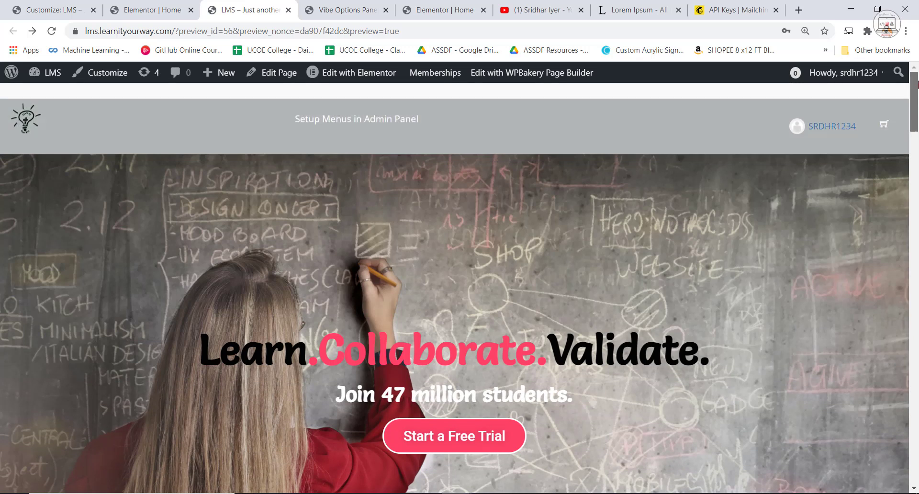
scroll(496, 234, "down", 2)
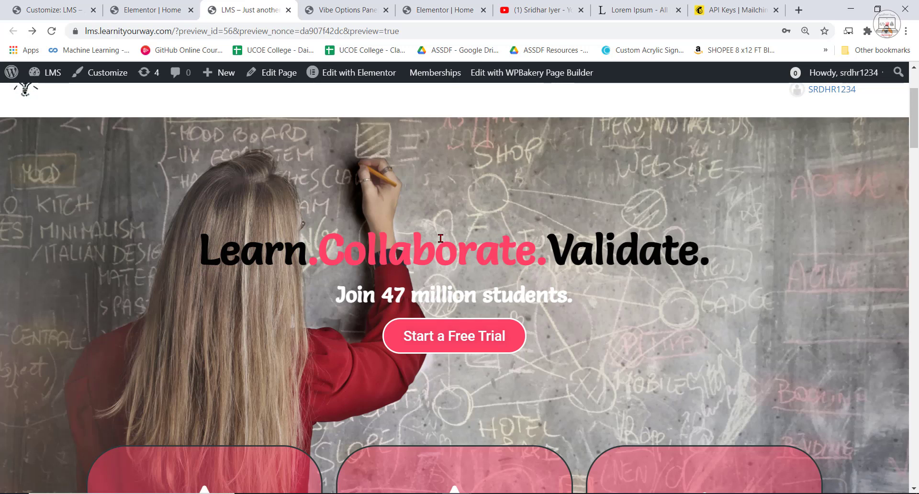
scroll(453, 284, "down", 15)
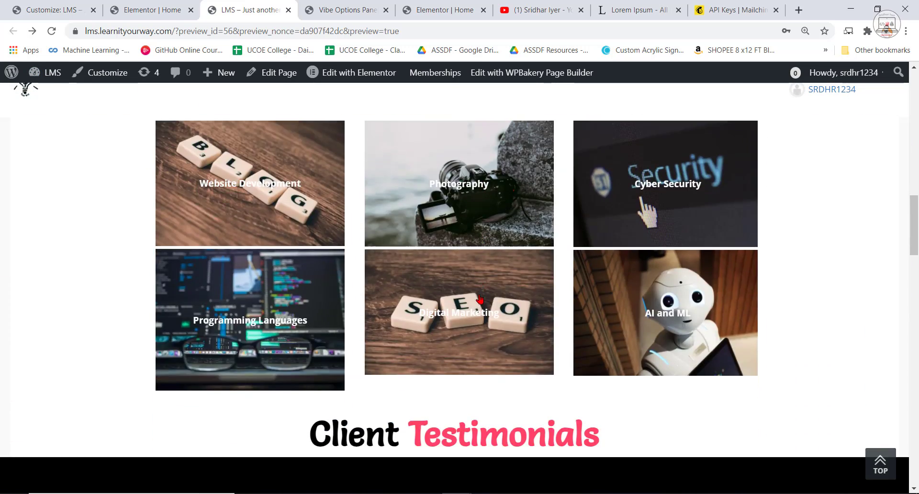
scroll(525, 360, "down", 5)
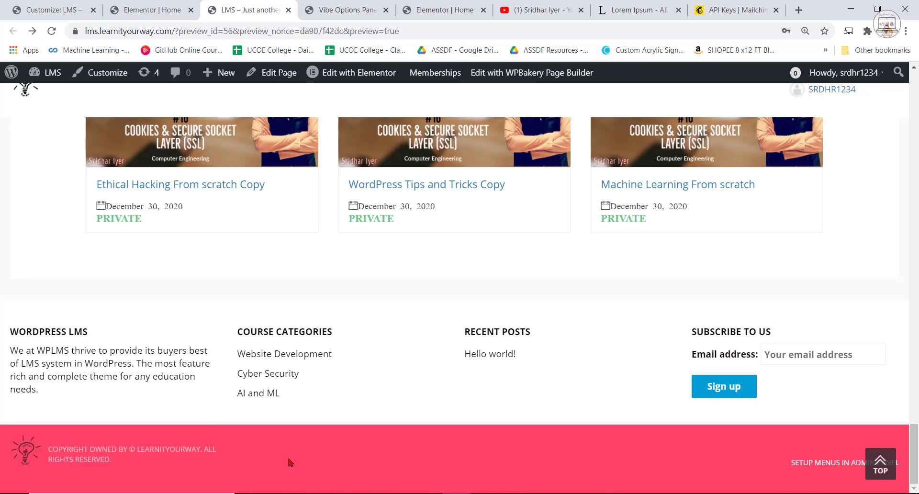
Set the Customizer's Header Background Color to #ffffff, publish it and highlight the menu text in the preview header.
left_click(149, 9)
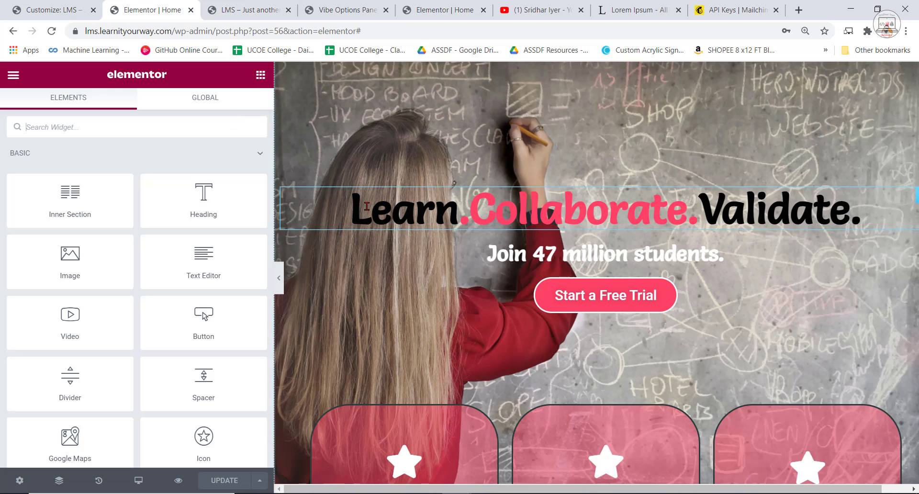
left_click(65, 9)
left_click(52, 376)
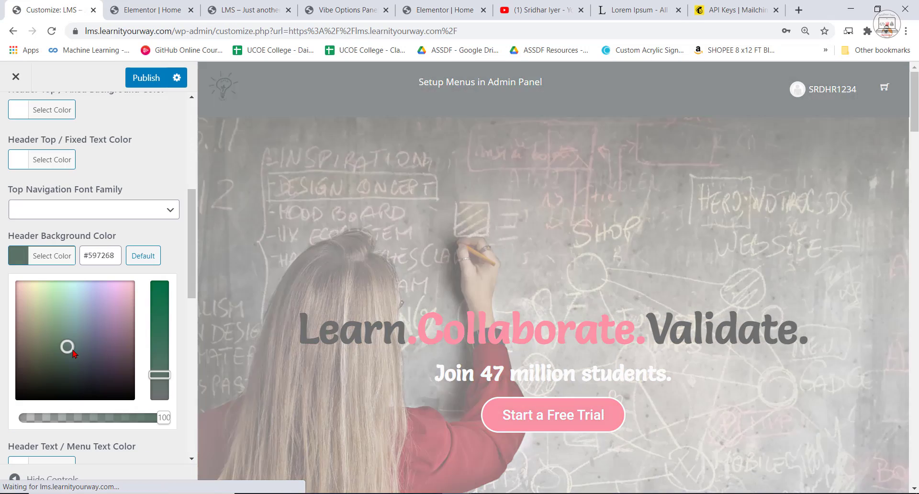
left_click(143, 254)
left_click(20, 261)
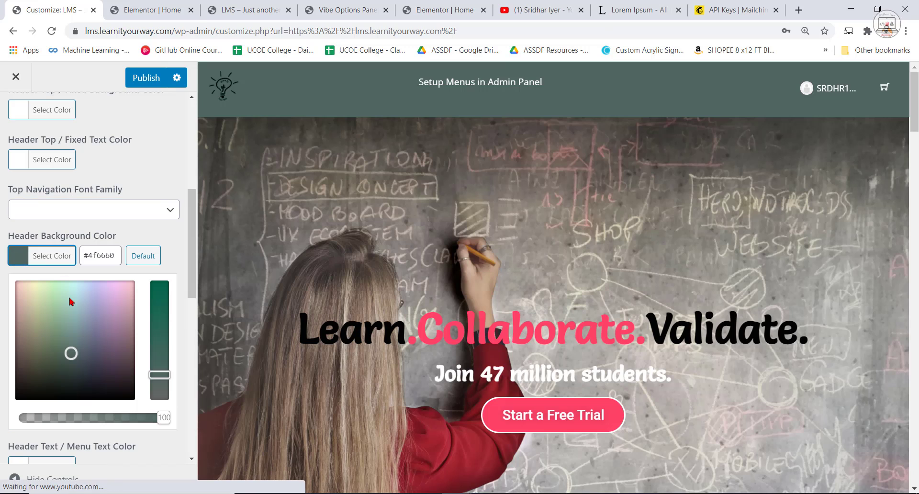
left_click_drag(71, 353, 127, 398)
left_click_drag(0, 309, 15, 281)
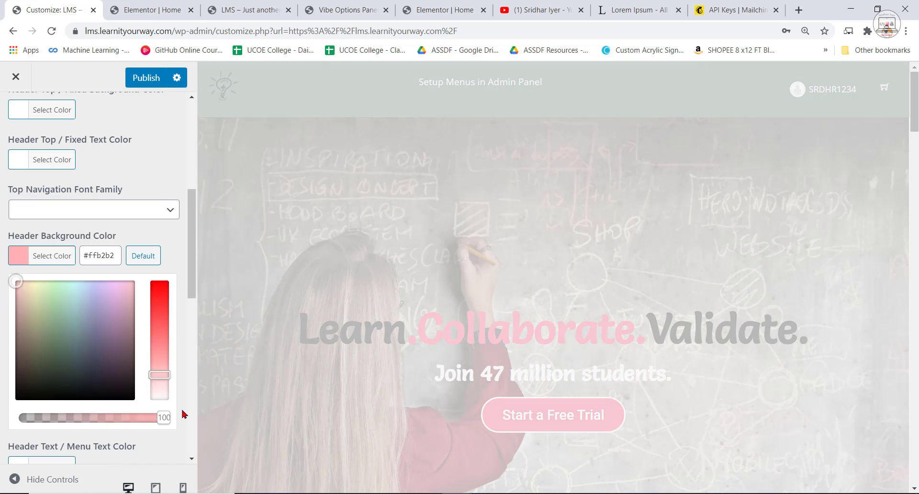
left_click(184, 413)
left_click(28, 261)
left_click_drag(156, 374, 160, 398)
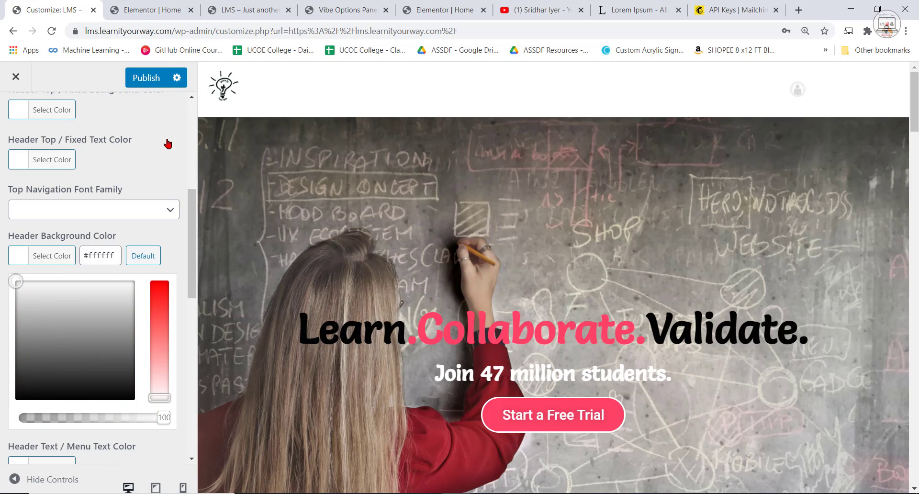
left_click(146, 78)
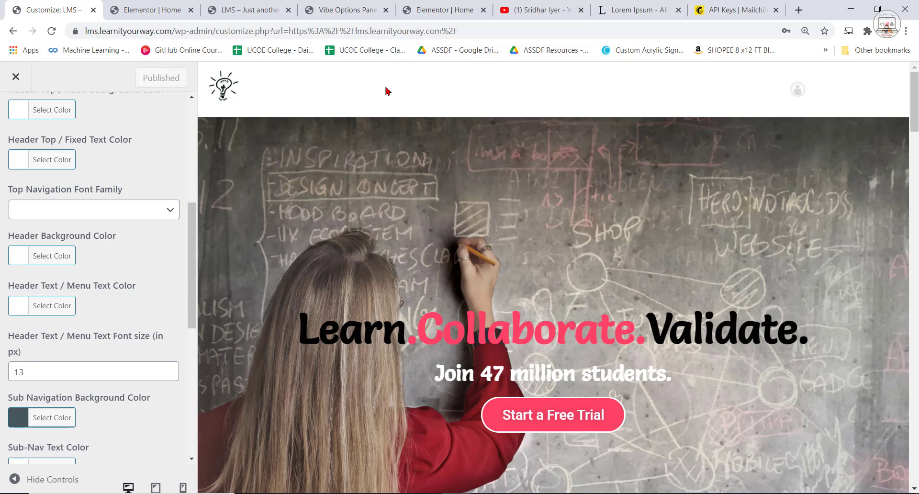
left_click_drag(464, 91, 609, 96)
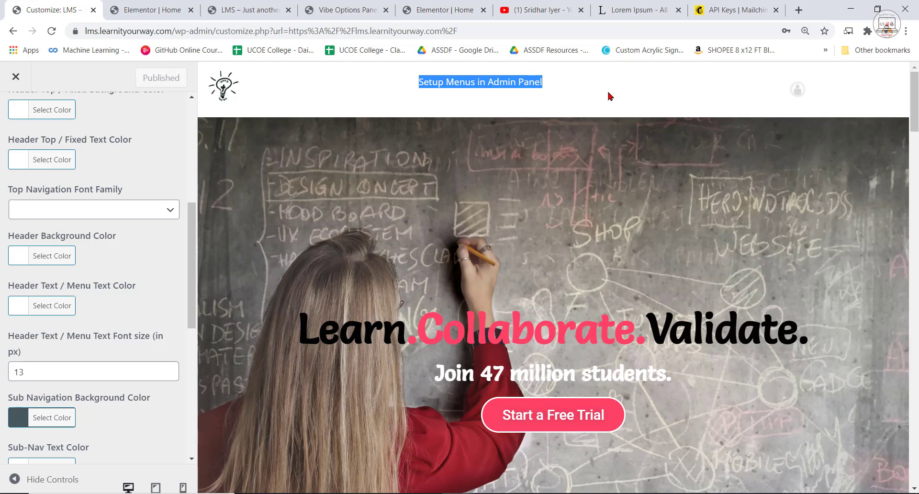
Set the Customizer's Header Text / Menu Text Color to #0a0a0a and publish the change.
left_click_drag(879, 85, 806, 91)
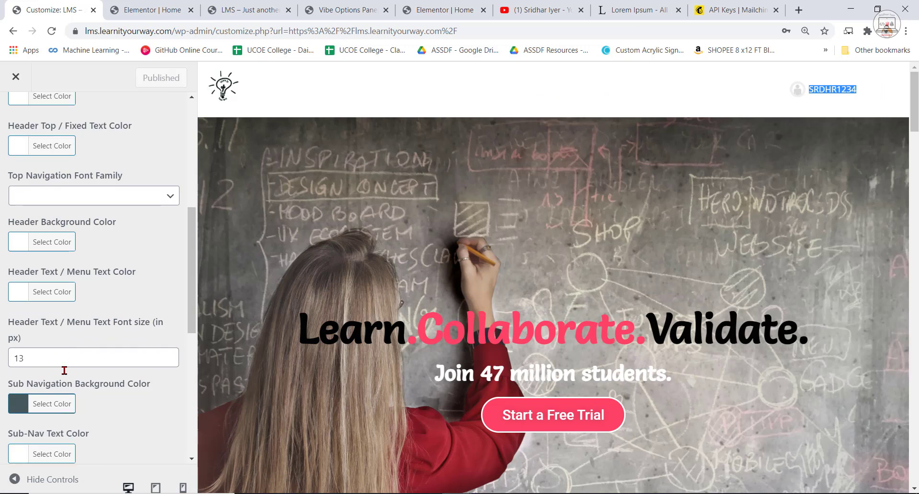
scroll(95, 369, "down", 7)
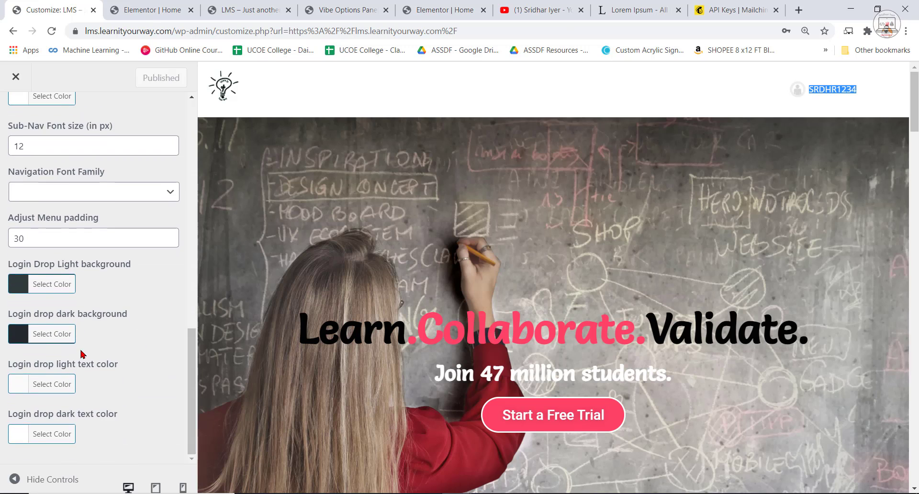
scroll(29, 383, "up", 10)
left_click(20, 420)
scroll(53, 343, "down", 3)
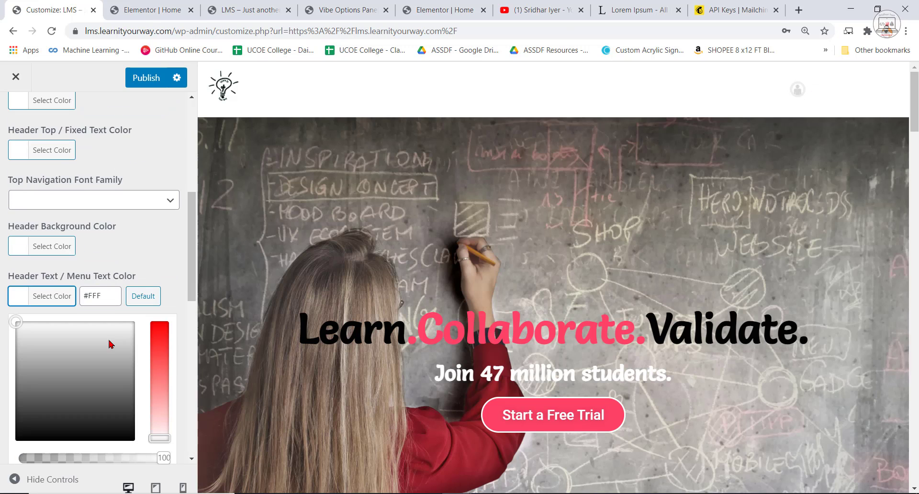
left_click_drag(14, 316, 21, 433)
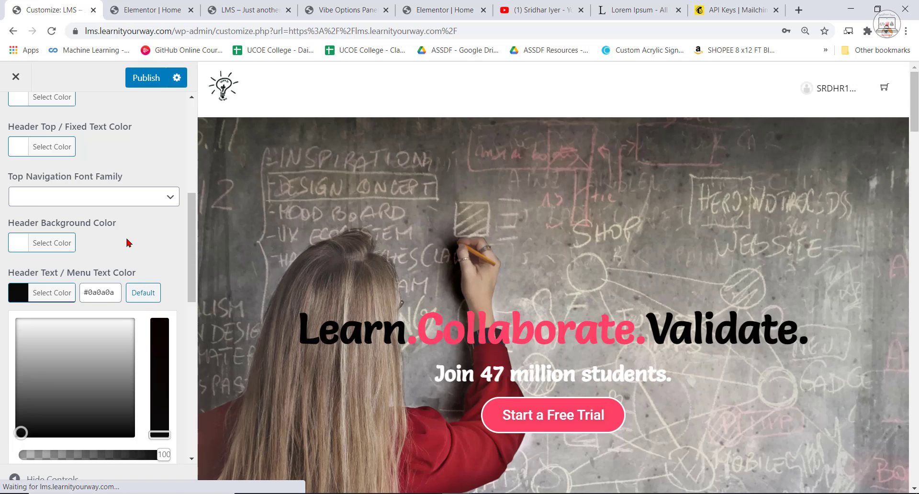
left_click(146, 77)
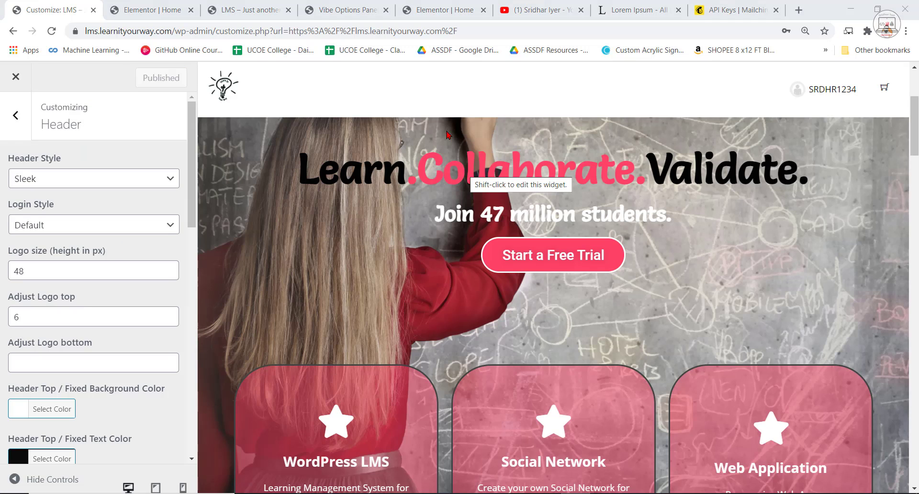
Highlight the menu placeholder text in the preview header and inspect the Header Top / Fixed Background Color setting.
left_click_drag(449, 94, 400, 84)
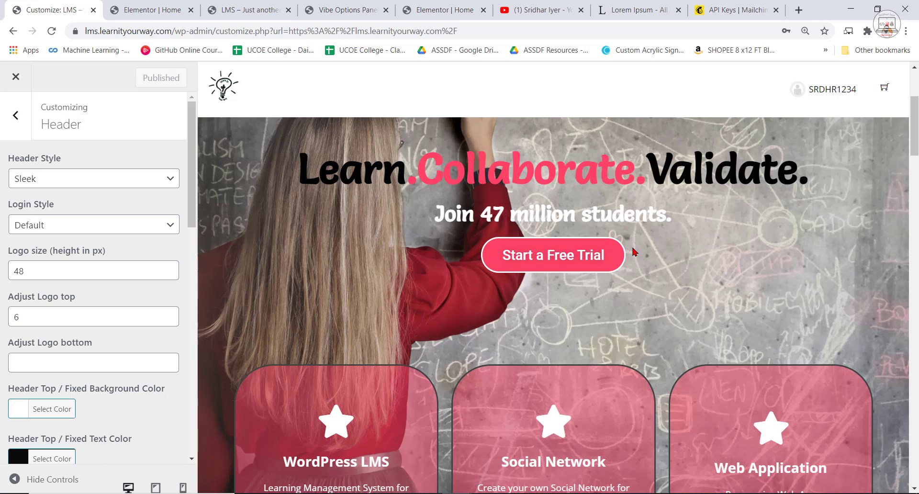
triple_click(449, 94)
scroll(93, 309, "down", 1)
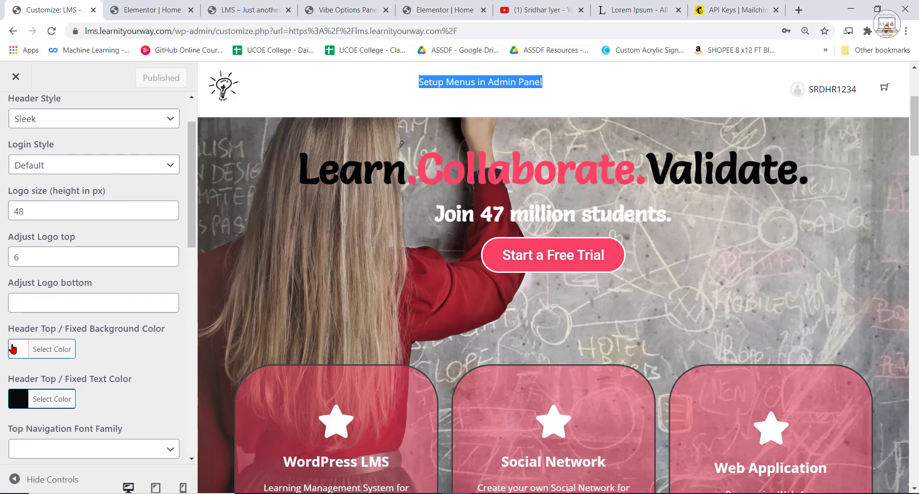
left_click(15, 355)
scroll(91, 368, "down", 1)
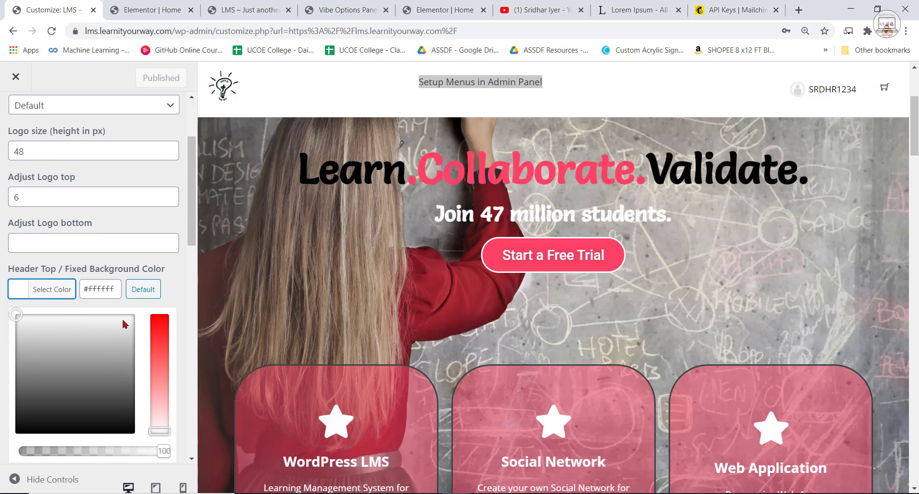
From the live LMS home page, go to the WordPress dashboard and open the Menus page under Appearance.
left_click(179, 6)
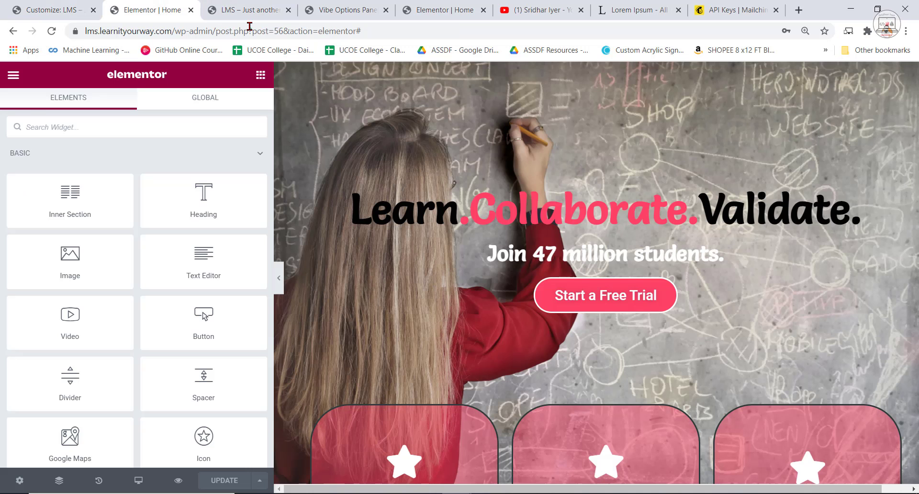
left_click(249, 9)
left_click(343, 7)
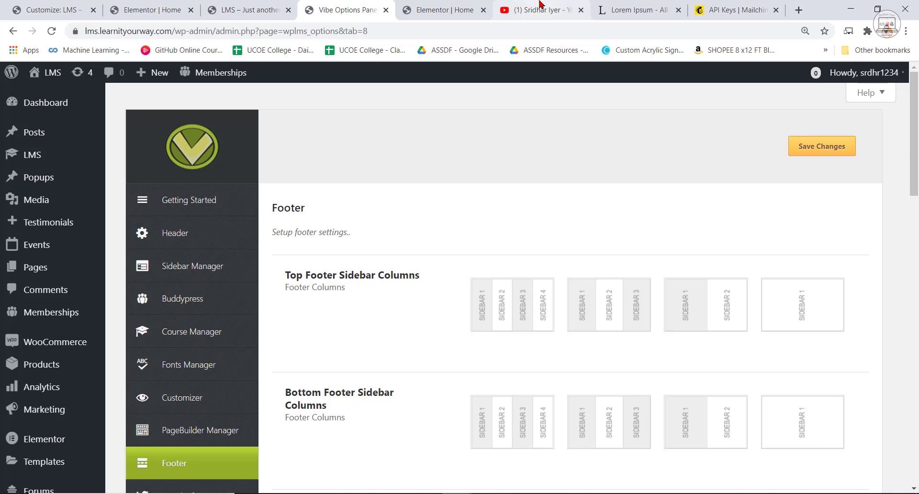
left_click(438, 9)
left_click(252, 10)
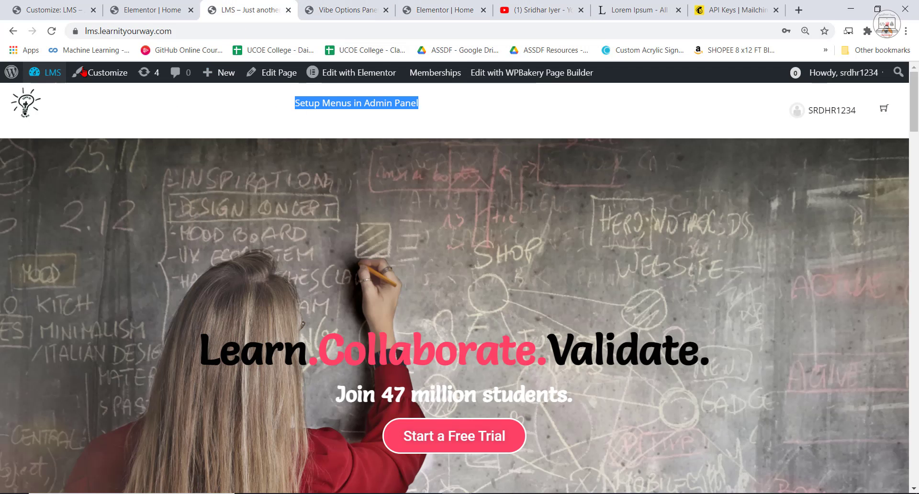
left_click(81, 128)
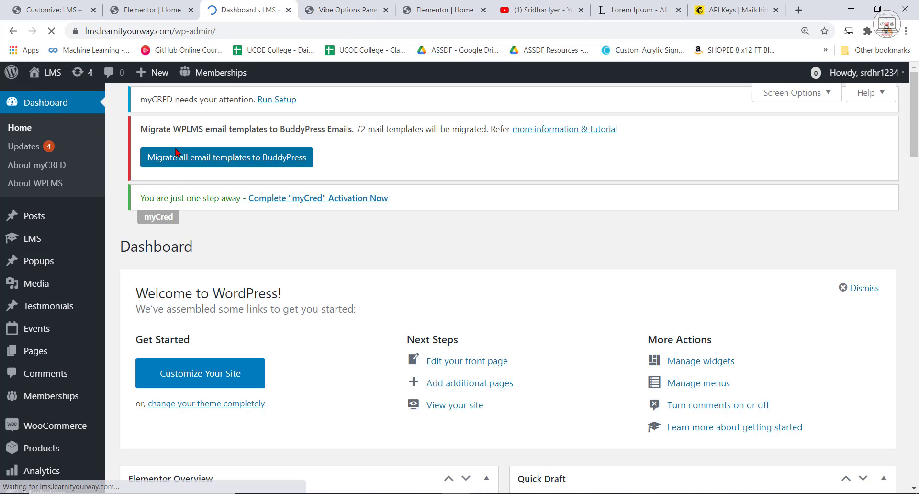
scroll(71, 353, "down", 13)
scroll(70, 354, "down", 8)
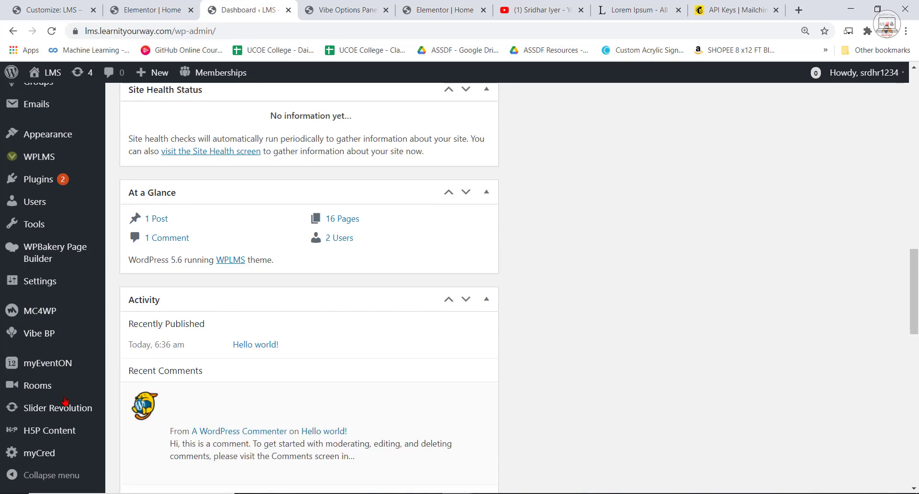
mouse_move(45, 139)
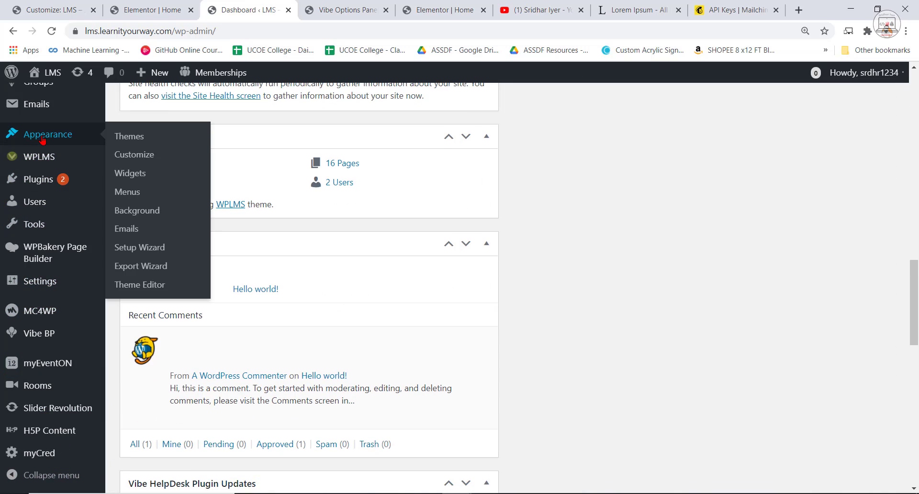
left_click(137, 193)
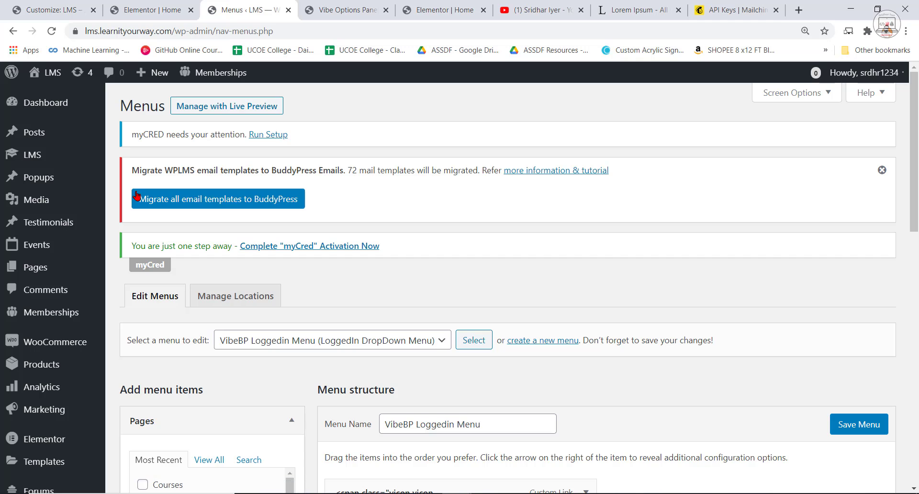
Create a new navigation menu named NewMenu.
scroll(648, 421, "down", 15)
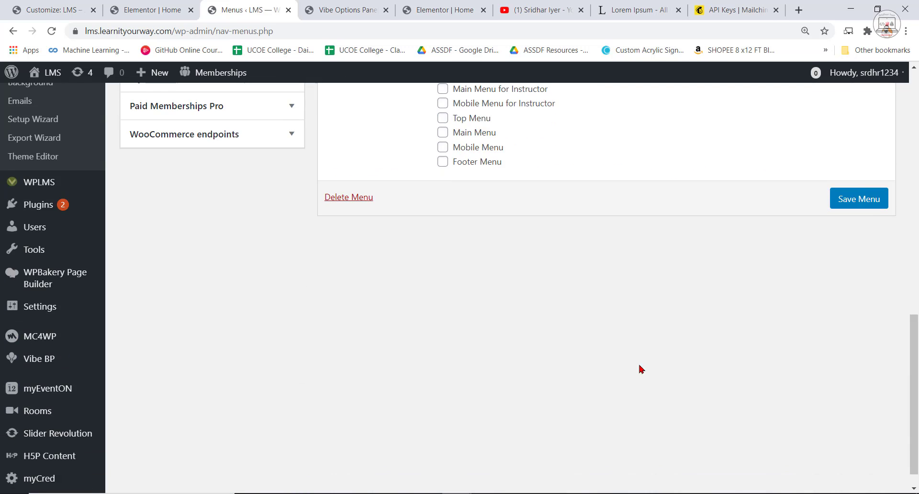
scroll(642, 343, "up", 20)
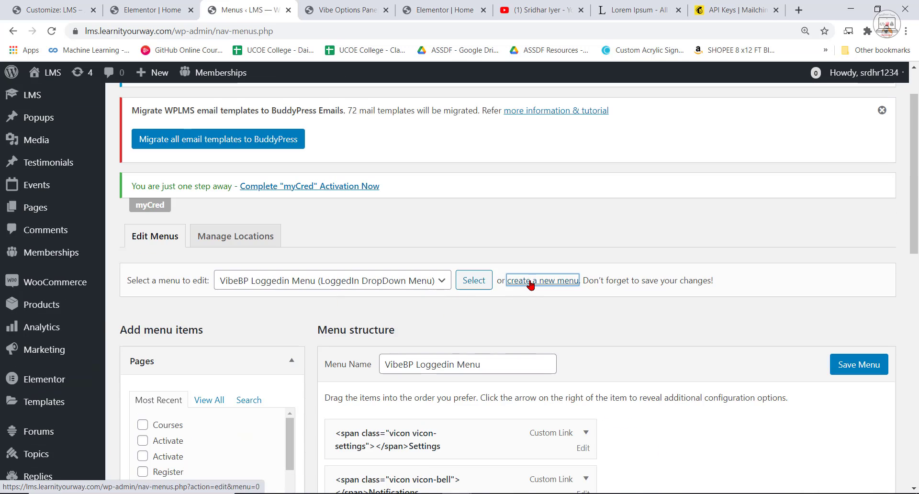
left_click(531, 282)
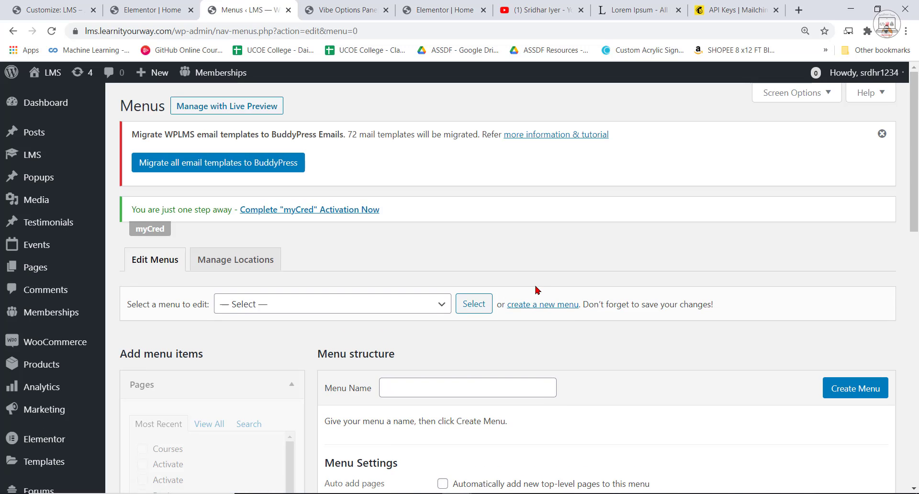
scroll(623, 365, "down", 4)
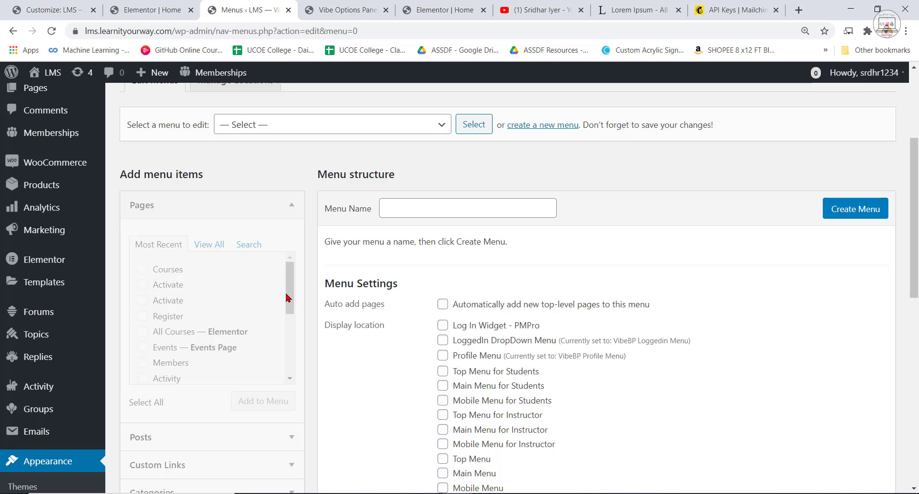
left_click(416, 211)
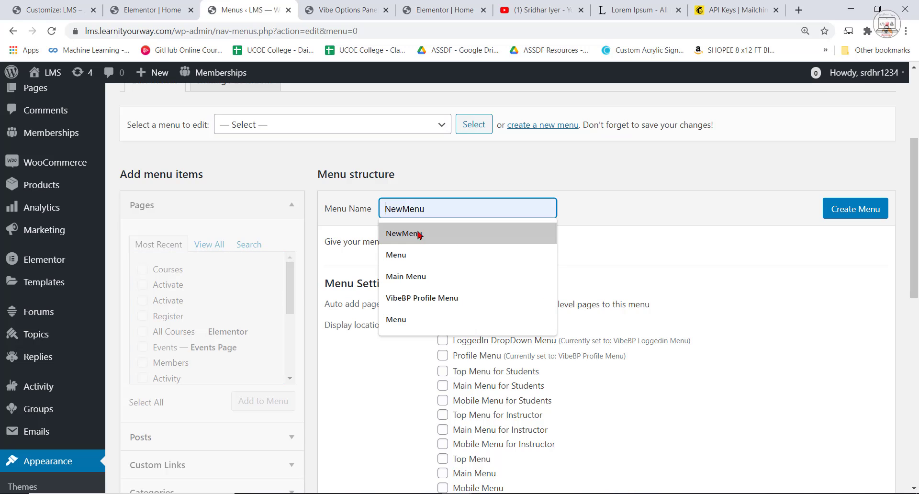
left_click(417, 233)
left_click(849, 212)
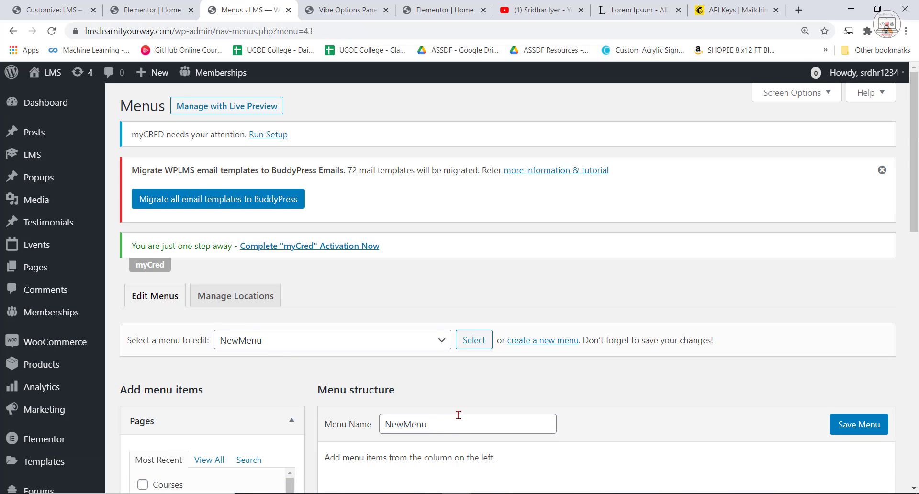
Look through the pages available for NewMenu and check the header navigation items on the localhost reference site.
scroll(440, 422, "down", 3)
scroll(211, 319, "down", 4)
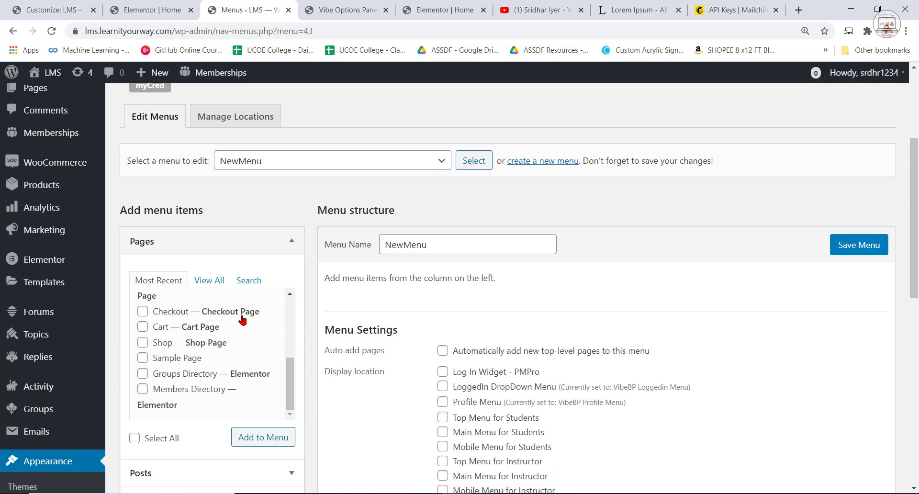
left_click(441, 10)
left_click(367, 10)
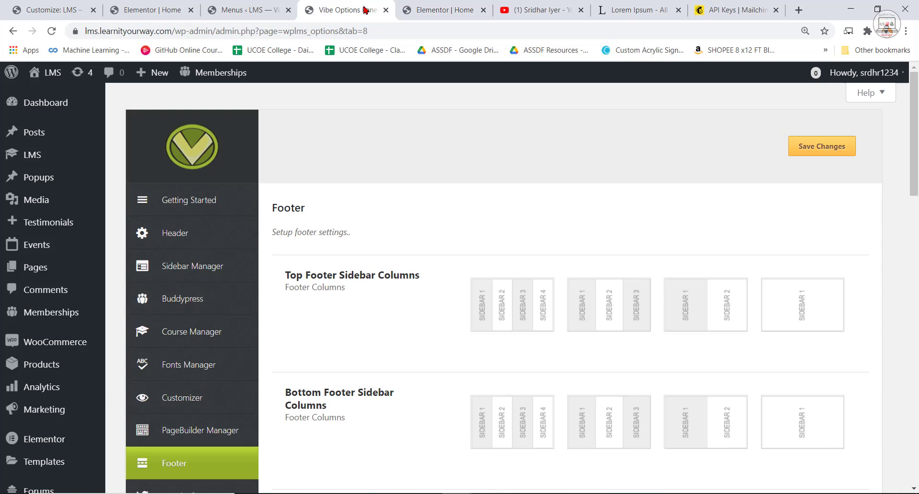
left_click(445, 10)
scroll(450, 153, "up", 10)
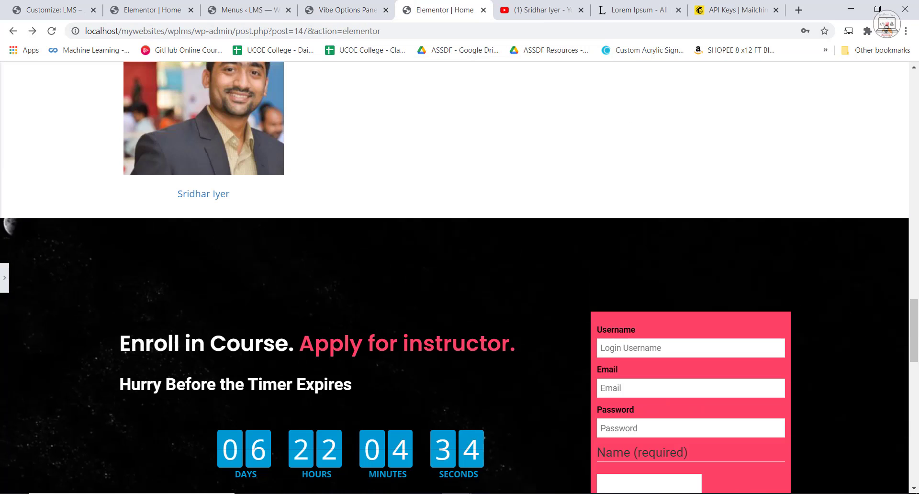
scroll(904, 337, "up", 20)
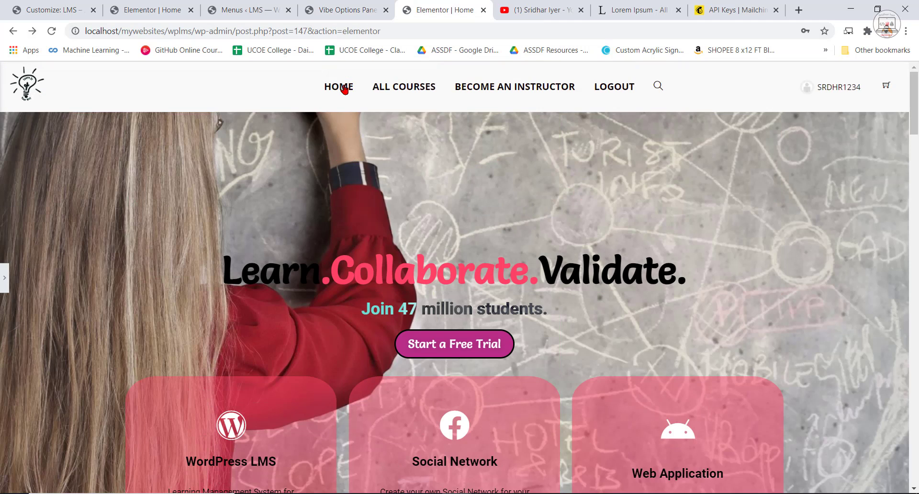
mouse_move(402, 90)
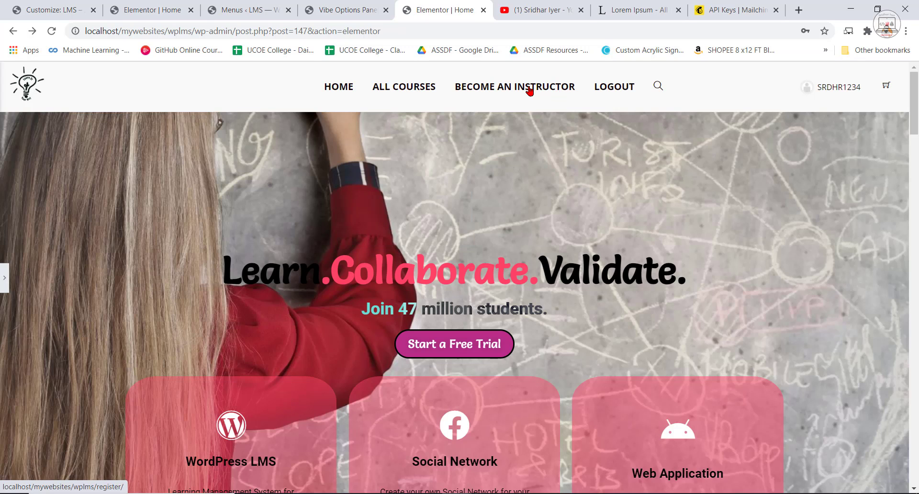
left_click(355, 8)
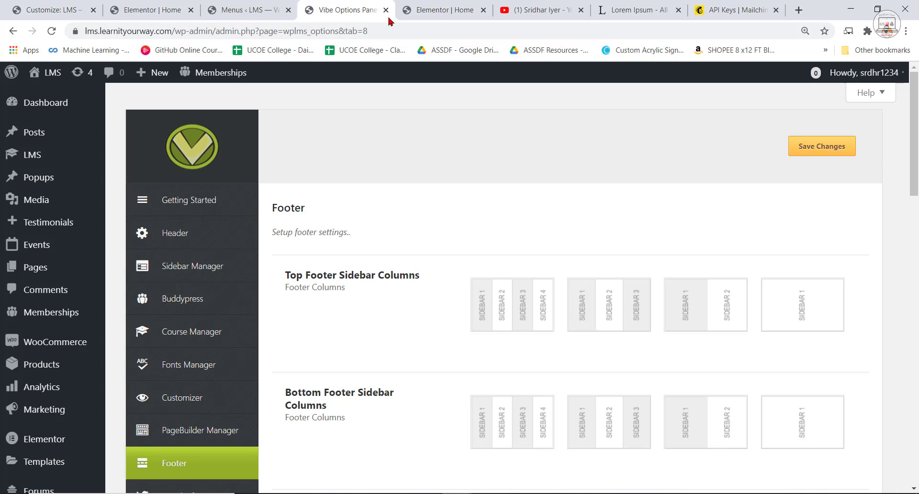
key("ctrl+shift+Tab")
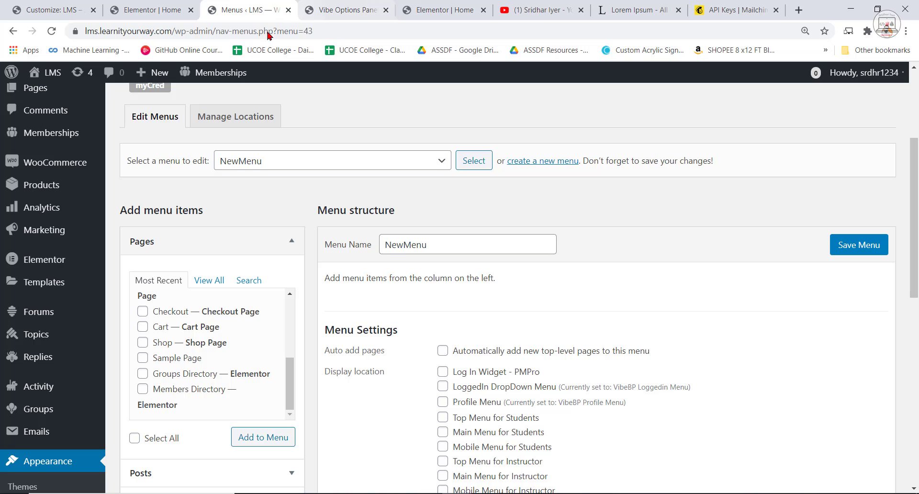
In the full list of pages for NewMenu, select the Home and All Courses pages.
scroll(197, 240, "down", 1)
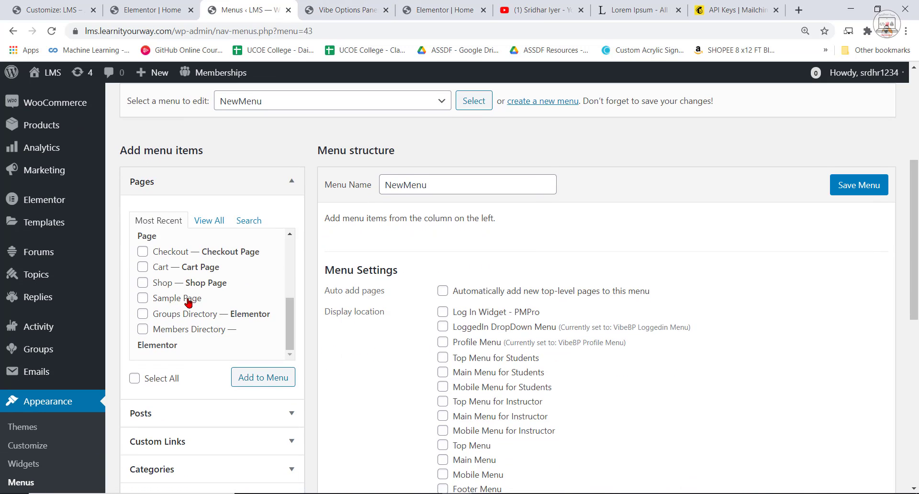
scroll(263, 254, "down", 2)
scroll(291, 304, "up", 2)
left_click(206, 222)
left_click(142, 245)
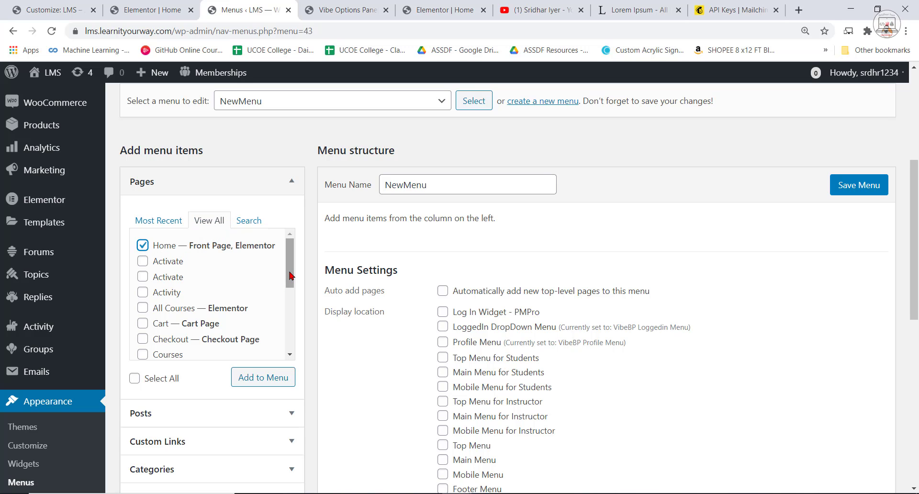
left_click(445, 9)
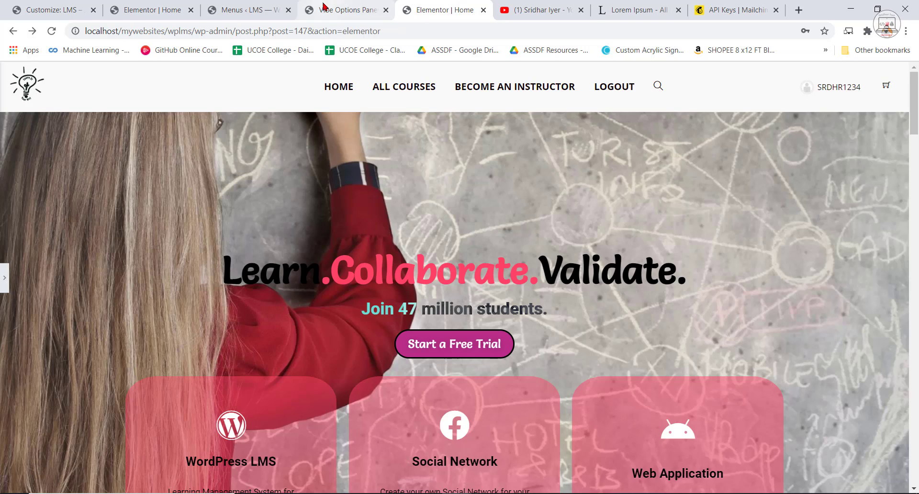
left_click(259, 8)
left_click(143, 309)
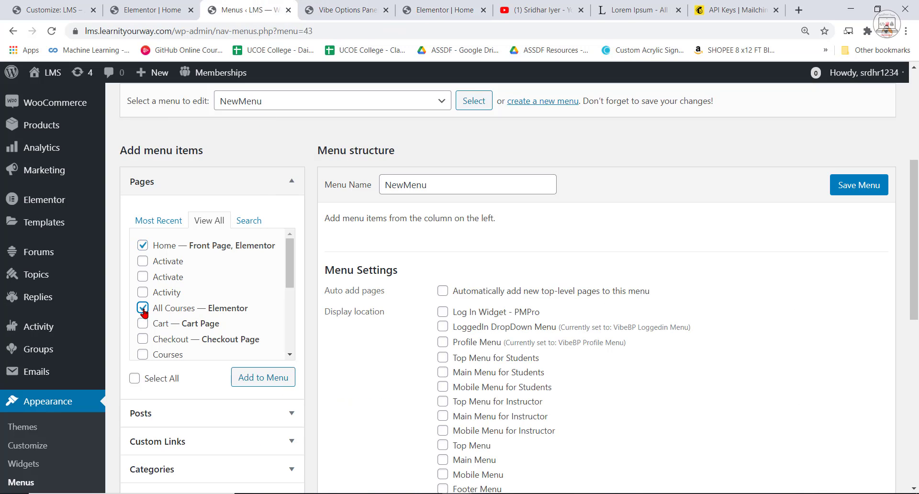
left_click_drag(289, 272, 293, 352)
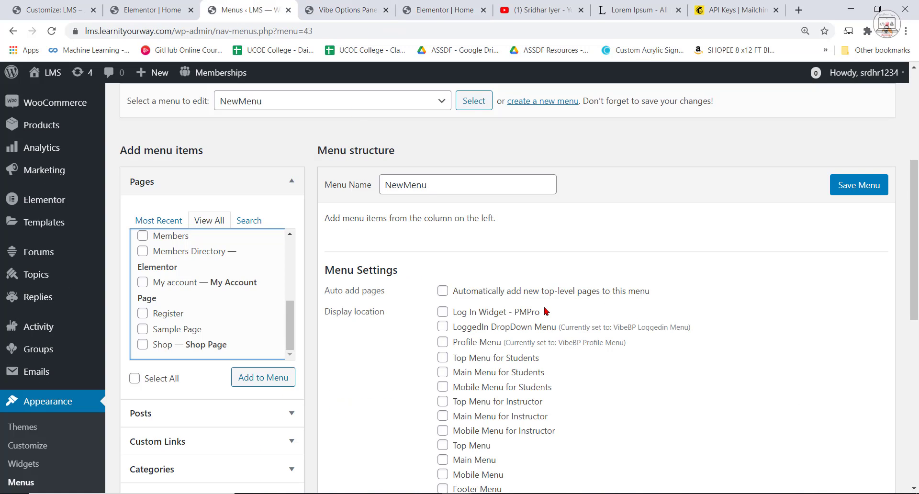
Check the All Courses submenu entries on the localhost reference site and return to the NewMenu editor.
left_click(427, 5)
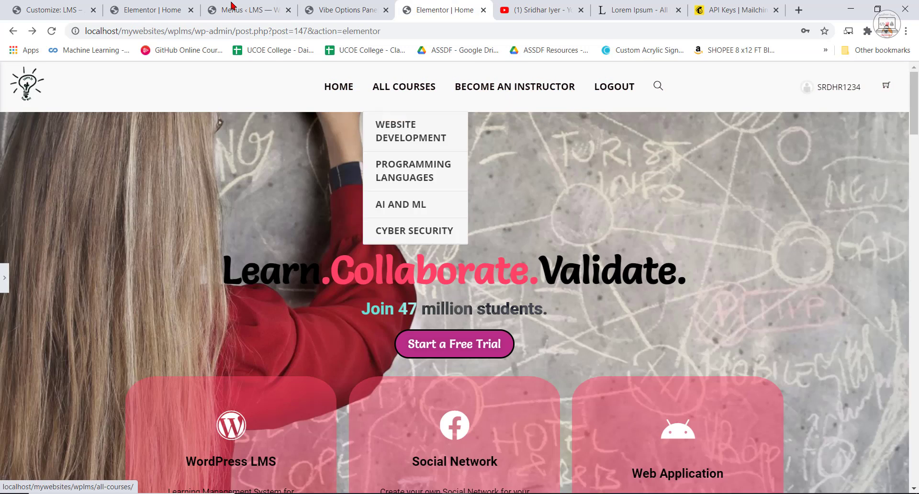
left_click(246, 5)
scroll(283, 342, "down", 1)
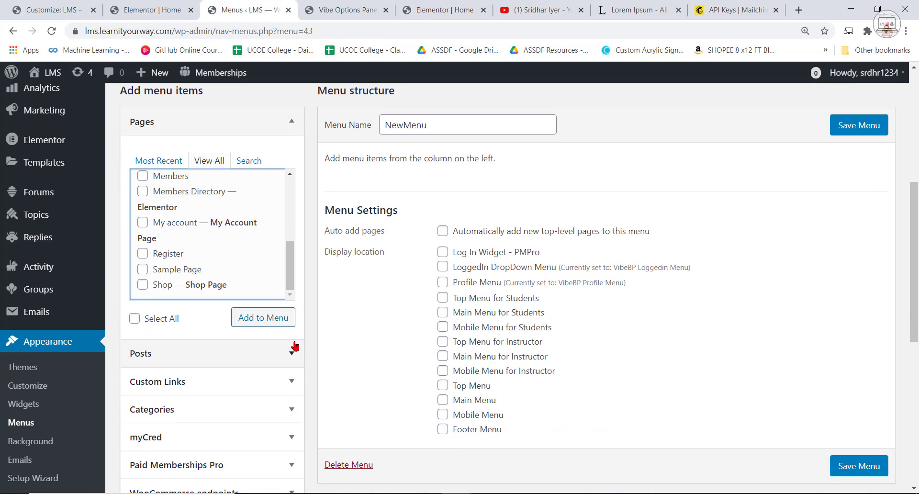
Select the Register page as well and add the selected pages to NewMenu.
scroll(257, 344, "up", 1)
scroll(207, 349, "up", 3)
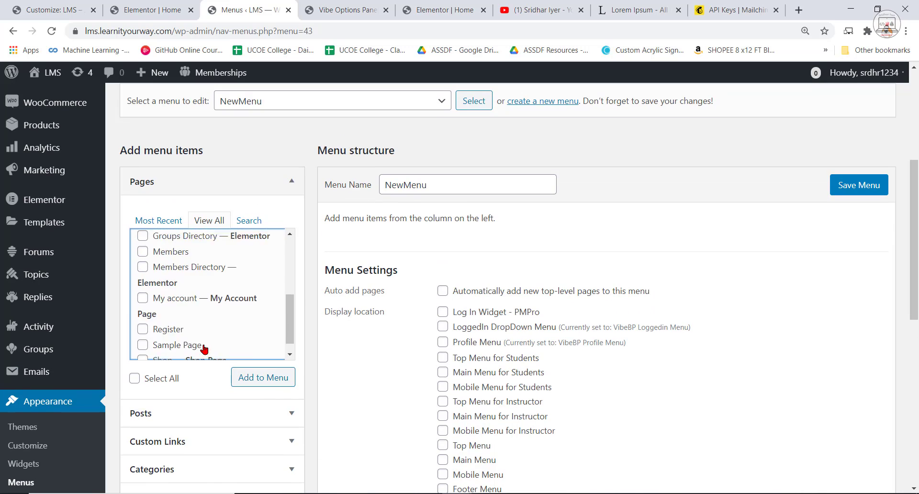
scroll(209, 350, "down", 3)
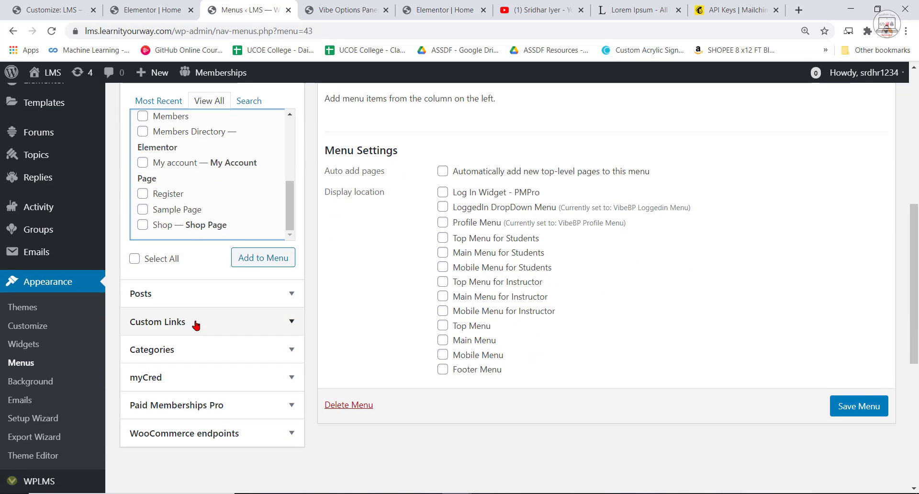
left_click(144, 194)
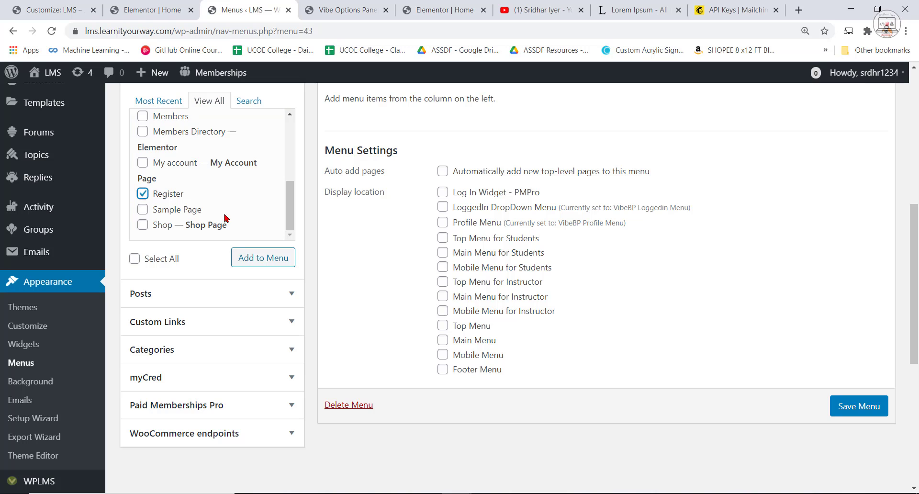
left_click(261, 261)
scroll(401, 191, "up", 1)
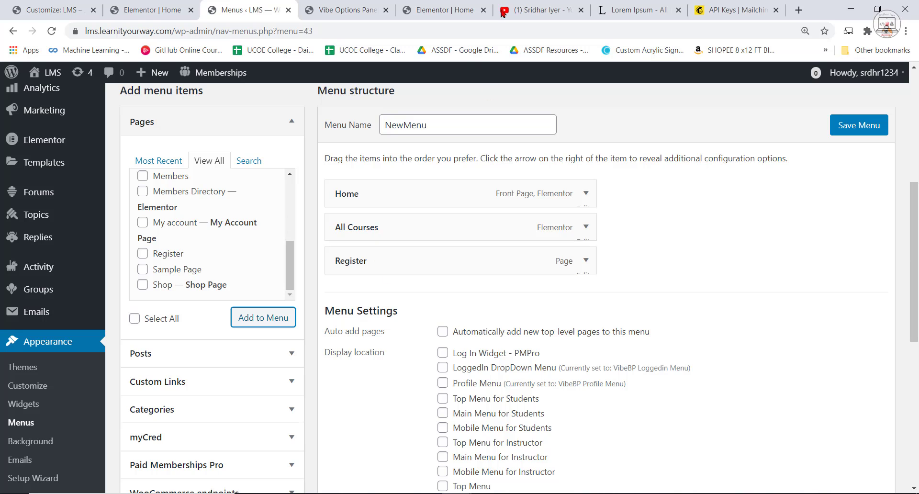
Set the Register menu item's navigation label to Become An Instructor and save NewMenu.
left_click(585, 262)
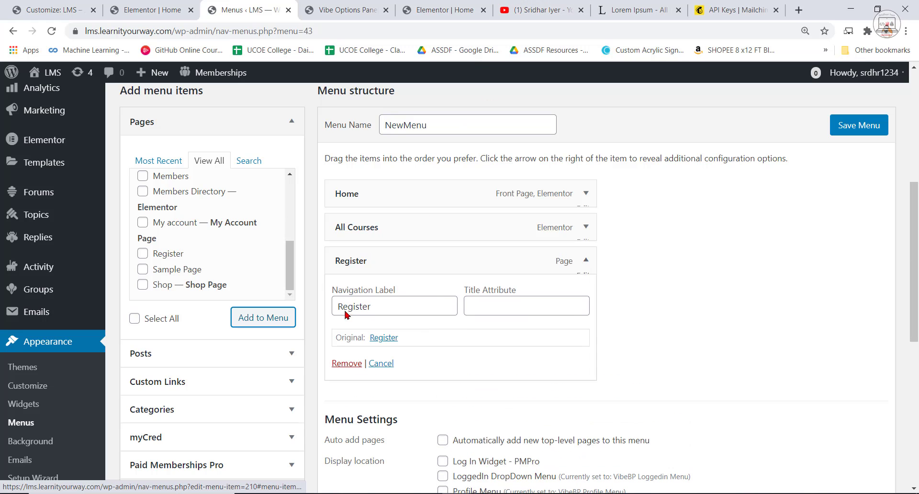
left_click_drag(391, 307, 334, 308)
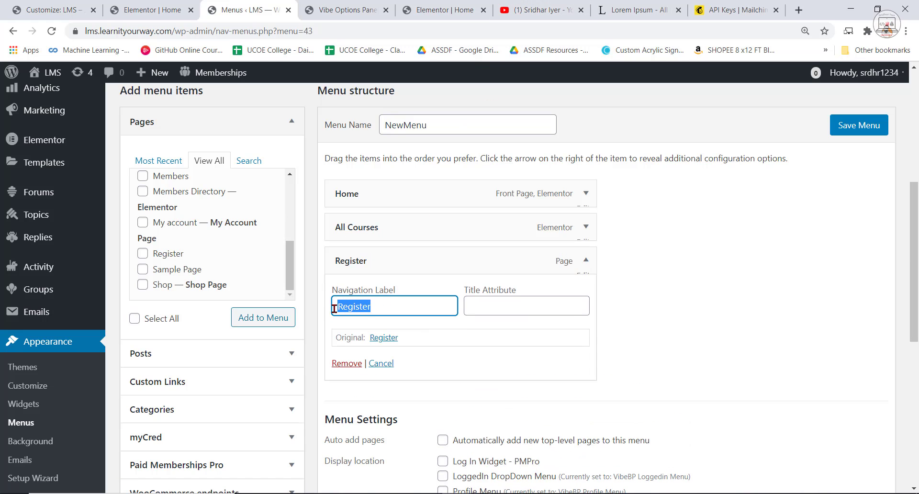
type("Become An In")
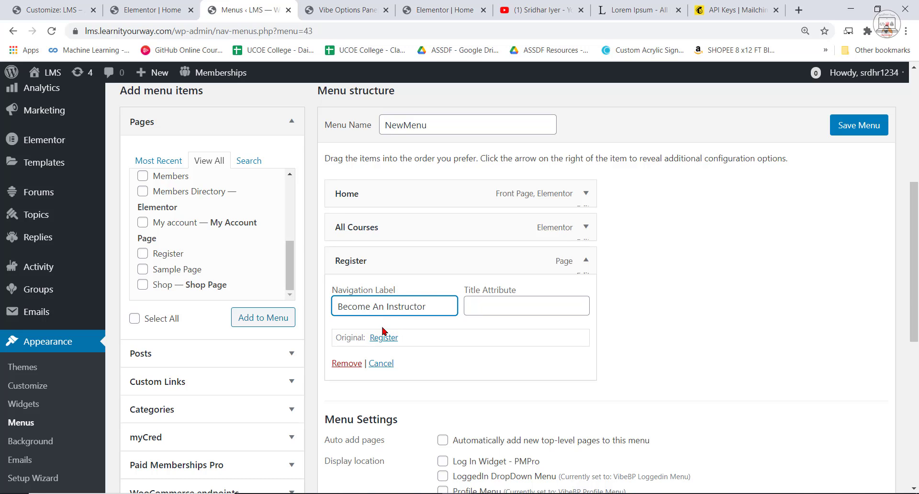
left_click(472, 357)
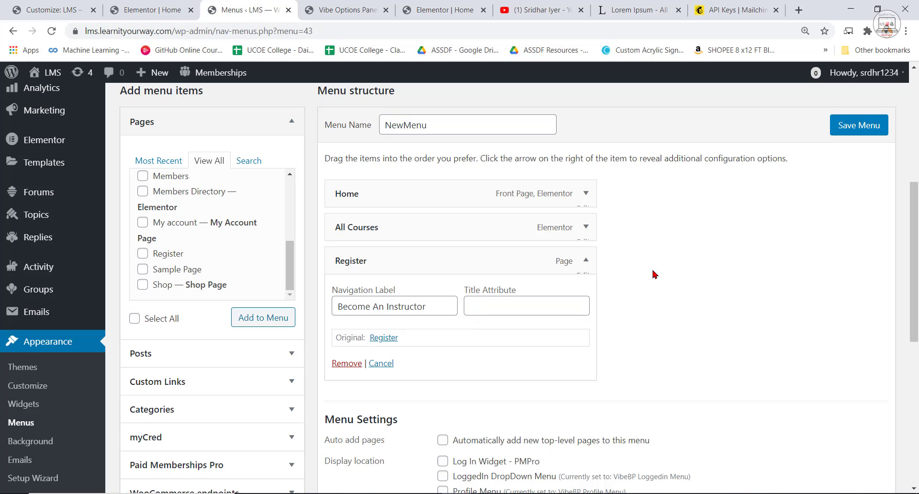
left_click(857, 127)
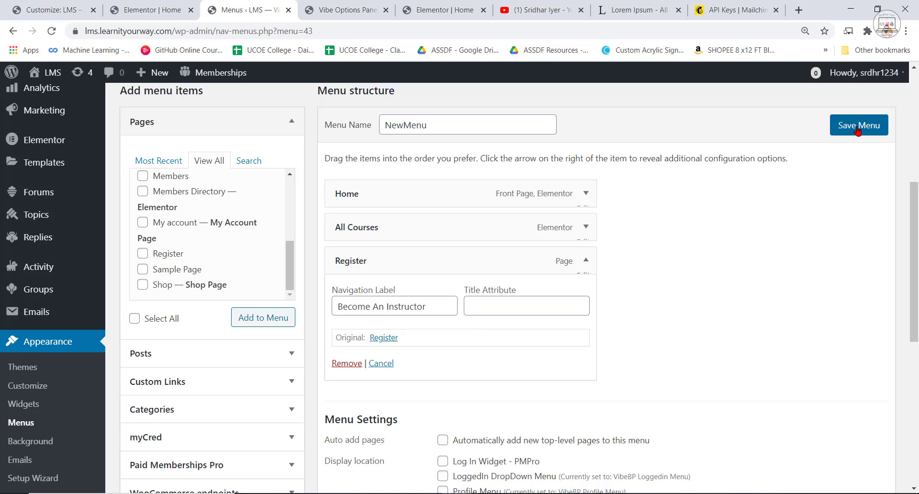
scroll(536, 349, "down", 3)
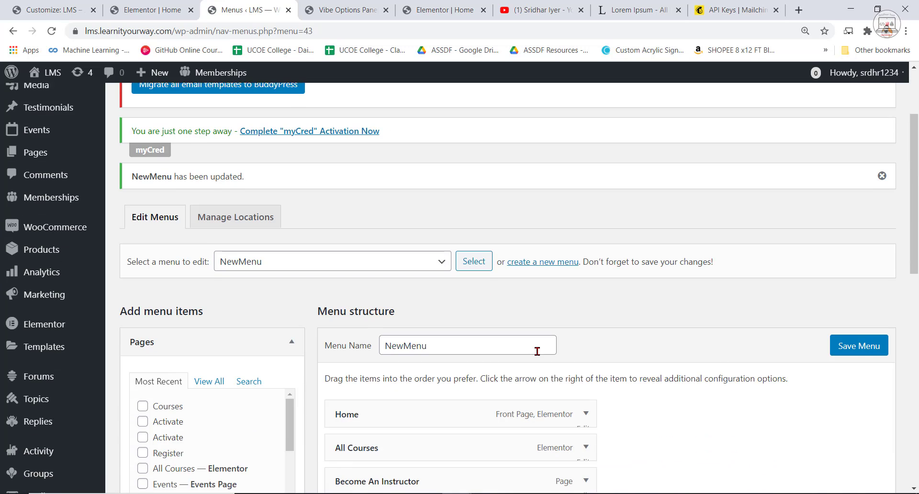
Duplicate the menu editor's browser tab, load lms.learnityourway.com in the copy, and inspect the header's menu area.
left_click(360, 8)
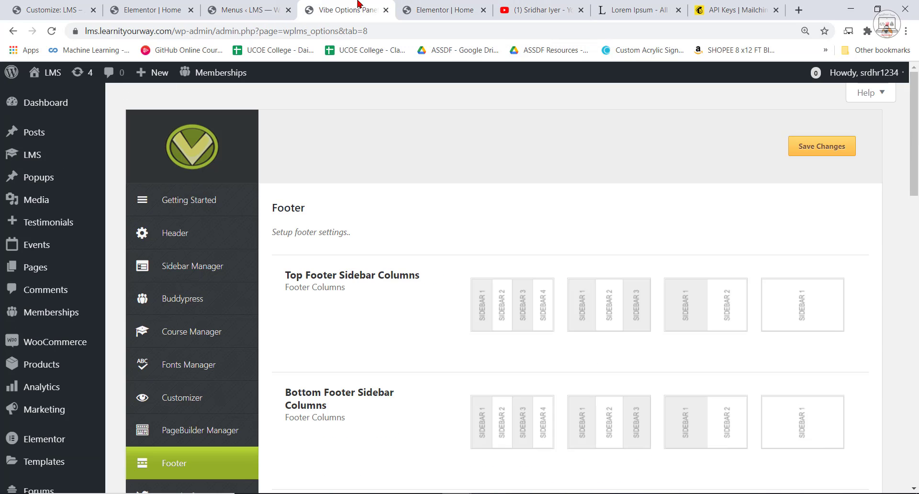
left_click(424, 8)
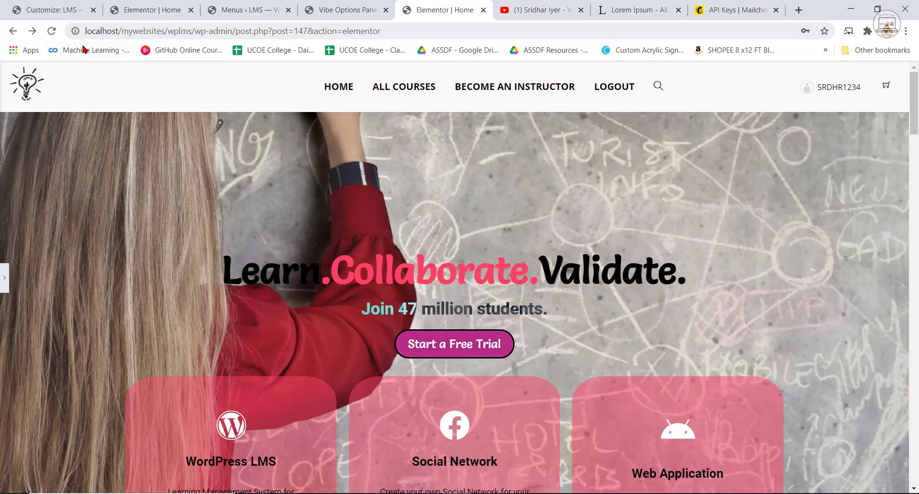
left_click(244, 10)
left_click(150, 11)
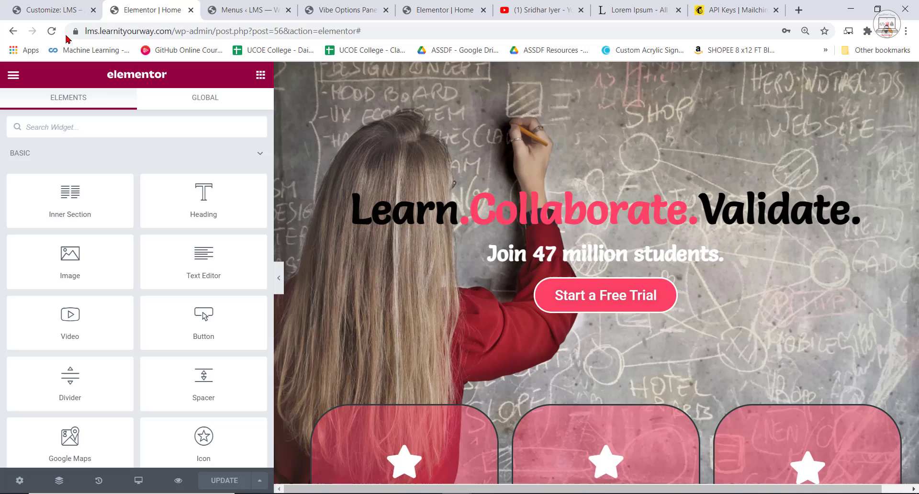
left_click(244, 7)
right_click(246, 4)
left_click(282, 75)
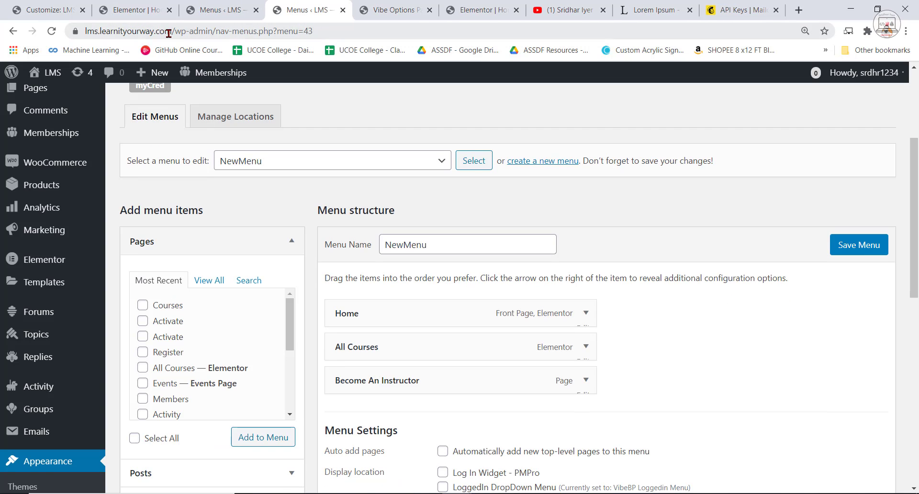
left_click_drag(199, 30, 623, 87)
key("BackSpace")
key("Return")
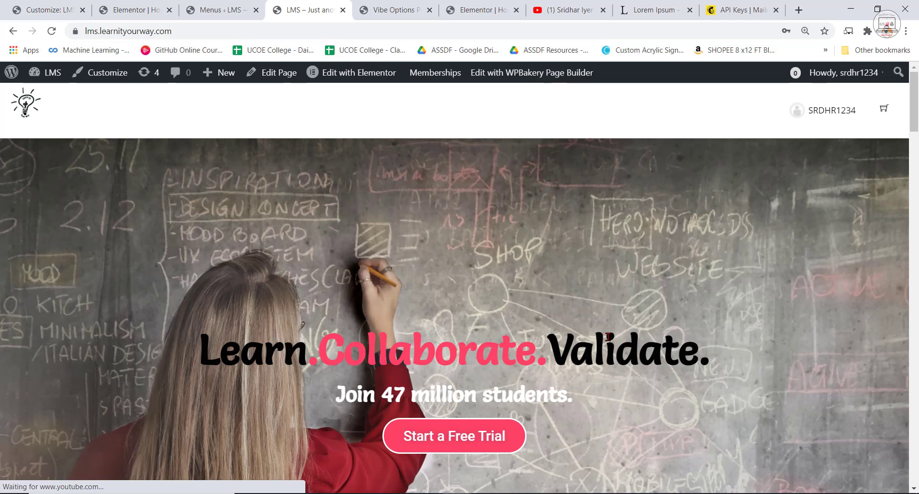
left_click_drag(305, 114, 428, 116)
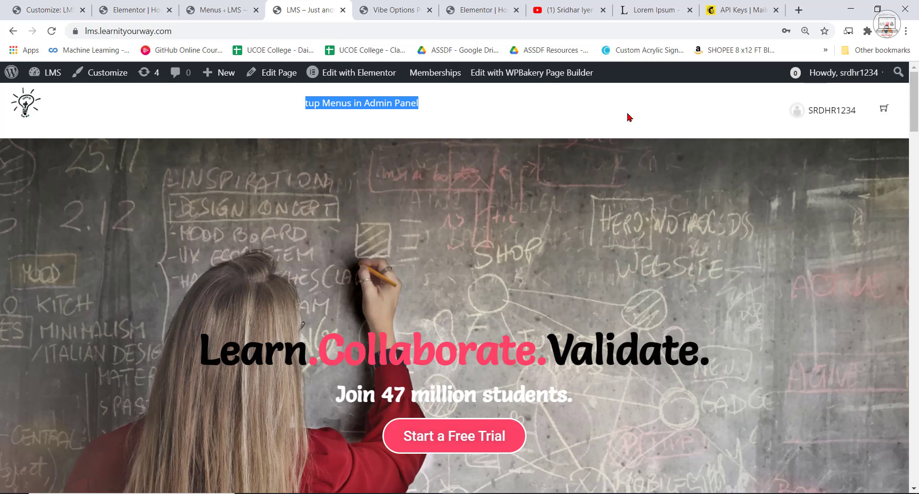
Set NewMenu's display locations to Main Menu and Mobile Menu, leaving Top Menu and Top Menu for Students unselected.
left_click(220, 10)
scroll(592, 419, "down", 5)
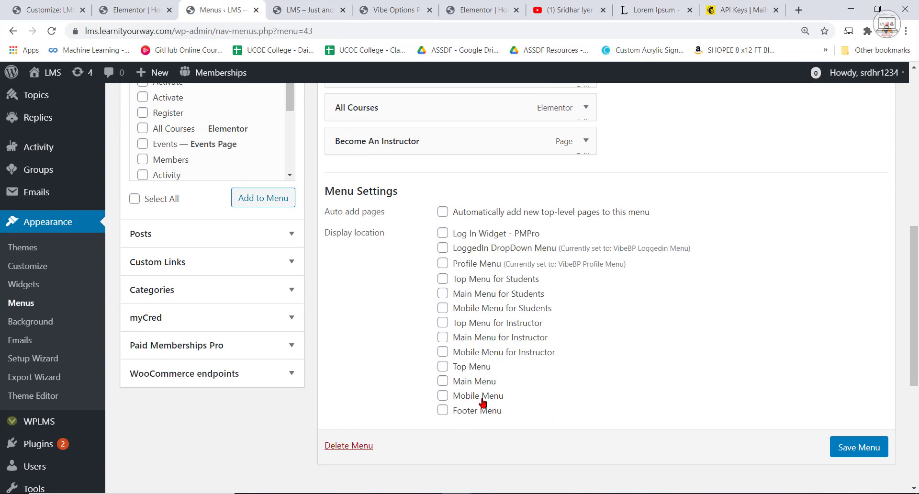
scroll(459, 311, "up", 2)
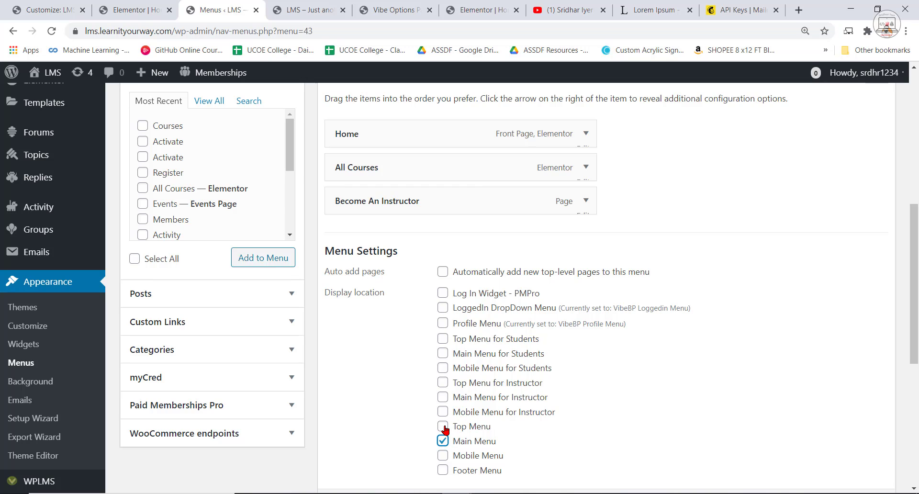
left_click(443, 428)
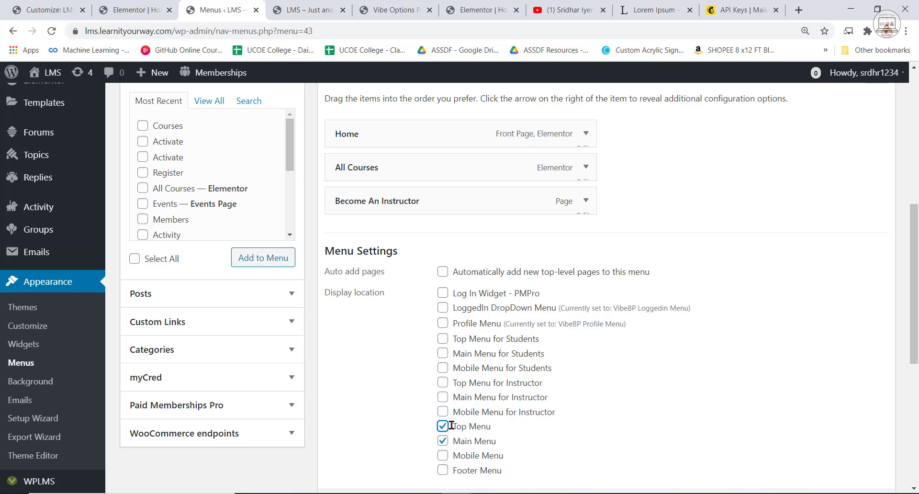
left_click(443, 455)
left_click(442, 339)
left_click(442, 342)
left_click(442, 426)
Assign NewMenu to Main Menu for Students, Main Menu for Instructor and Footer Menu, and save the menu.
left_click(443, 353)
left_click(443, 397)
scroll(580, 334, "down", 1)
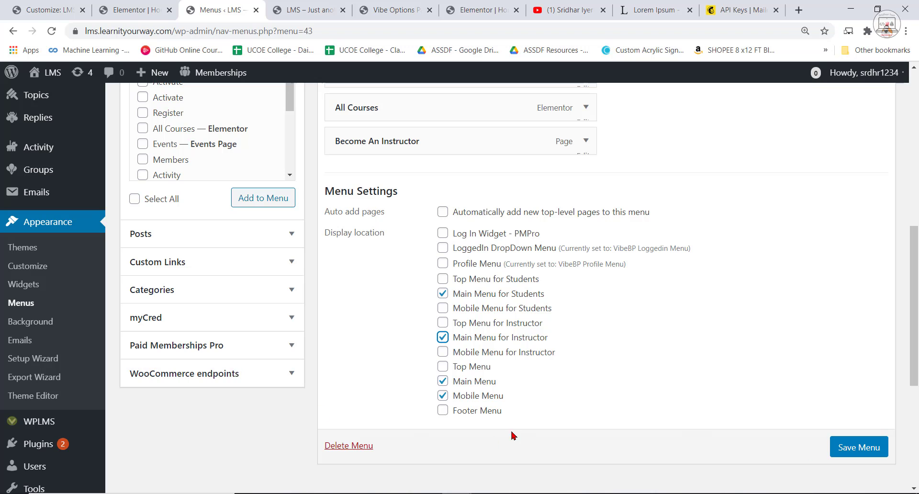
left_click(443, 410)
left_click(856, 451)
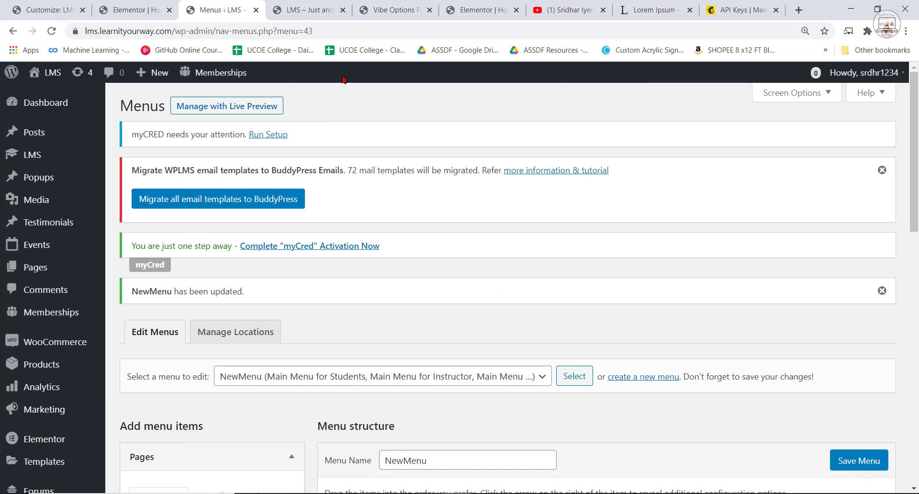
Reload the LMS home page to check its header navigation and select the page address.
left_click(309, 10)
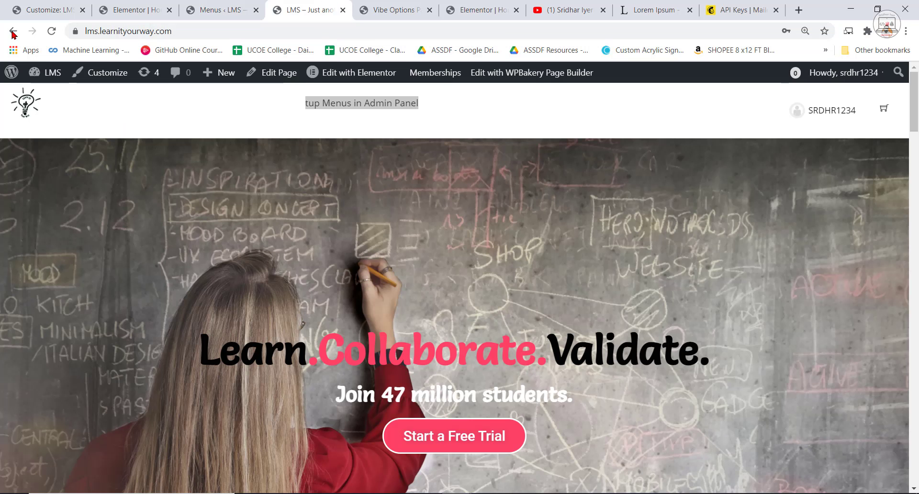
left_click(51, 31)
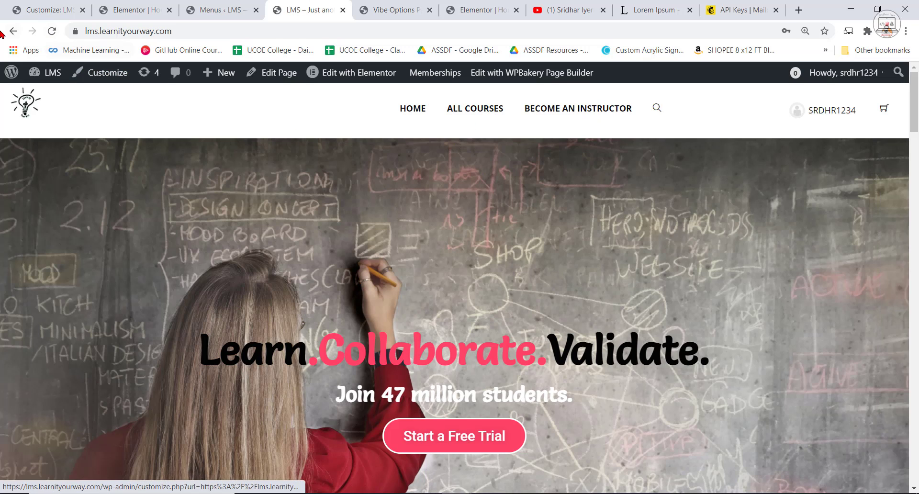
left_click(171, 32)
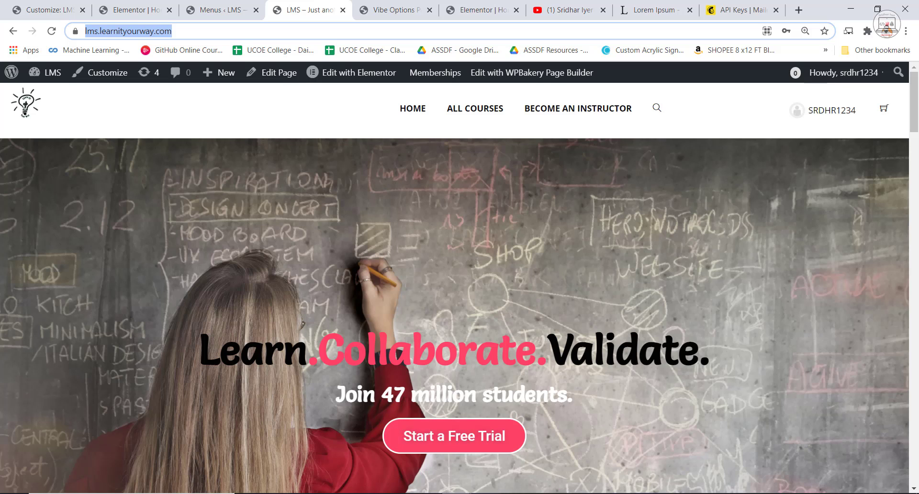
Switch to the incognito window, log out of the member account, and view the LMS home page as a visitor.
left_click(457, 493)
left_click(513, 463)
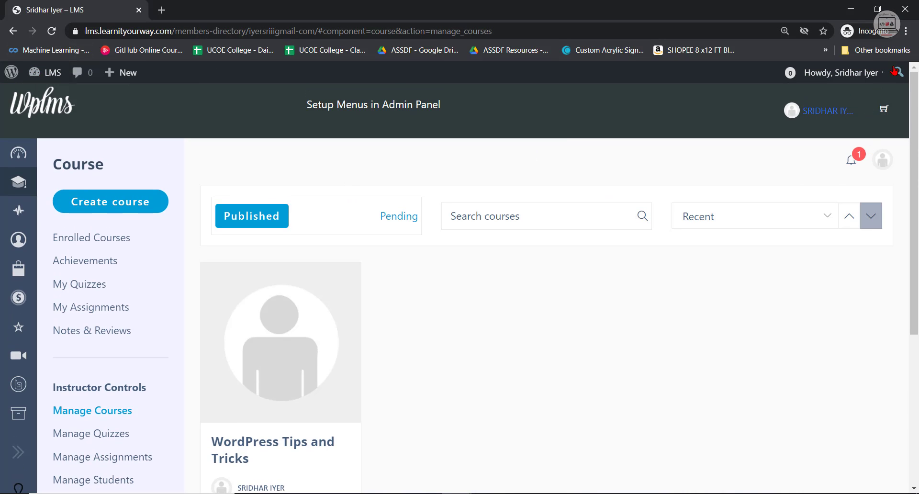
mouse_move(882, 163)
left_click(865, 229)
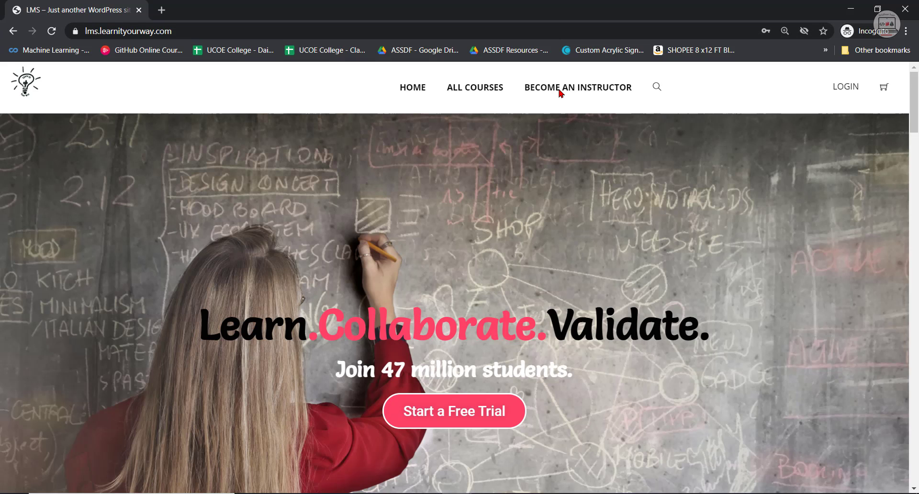
Open the Become An Instructor page, look through its registration form, and return to the main browser window.
left_click(560, 92)
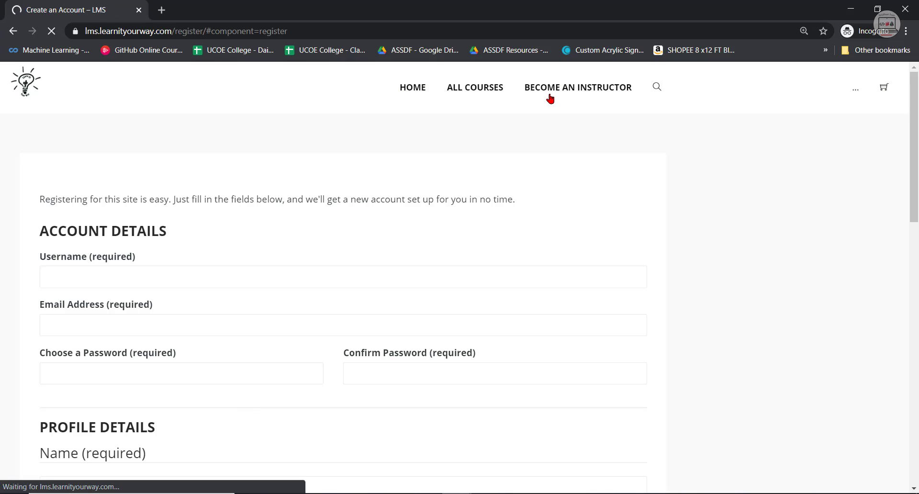
scroll(402, 400, "down", 15)
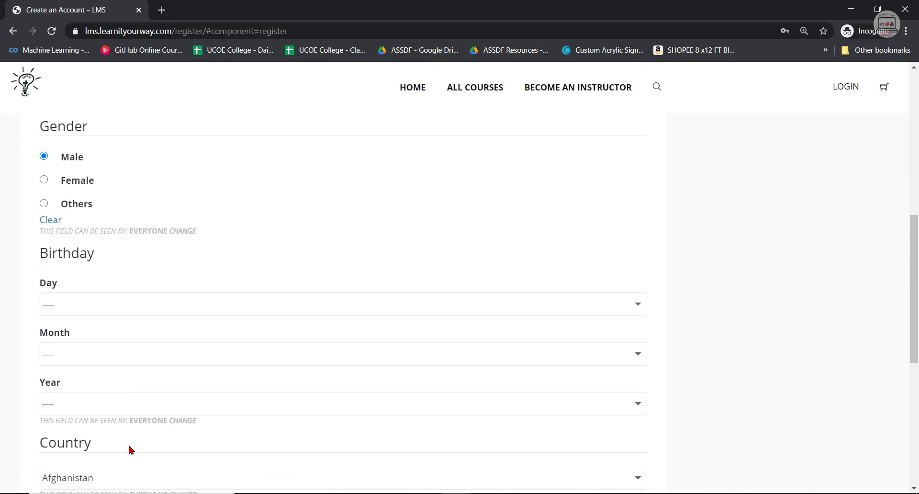
scroll(332, 361, "up", 6)
left_click(851, 9)
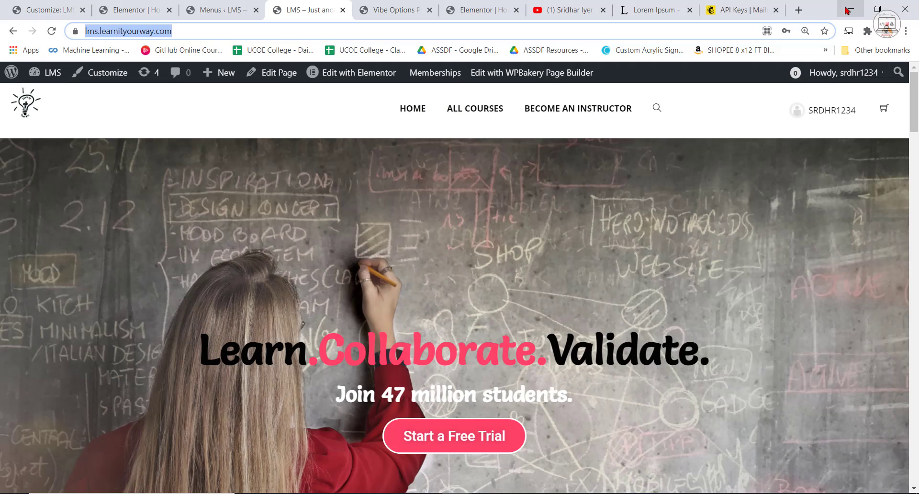
Compare the header navigation of the localhost reference site with the LMS home page, and return to the NewMenu editor.
left_click(228, 10)
left_click(314, 7)
left_click(395, 7)
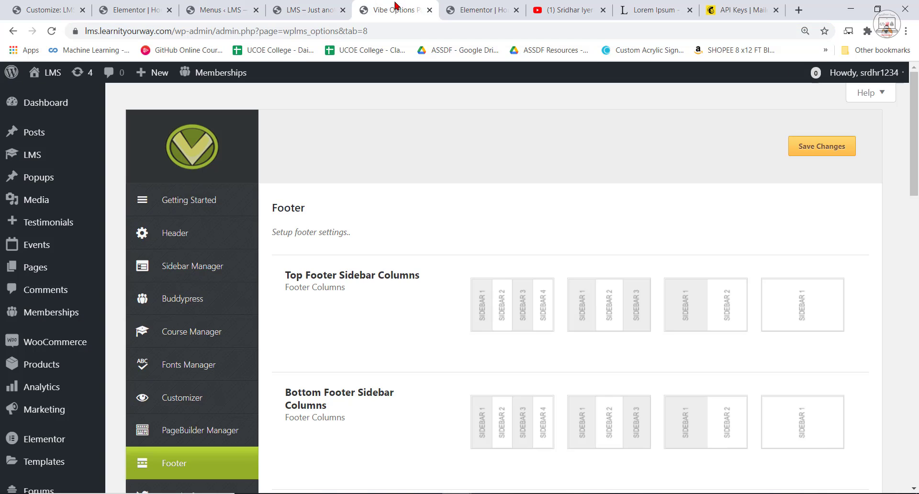
left_click(183, 6)
left_click(478, 7)
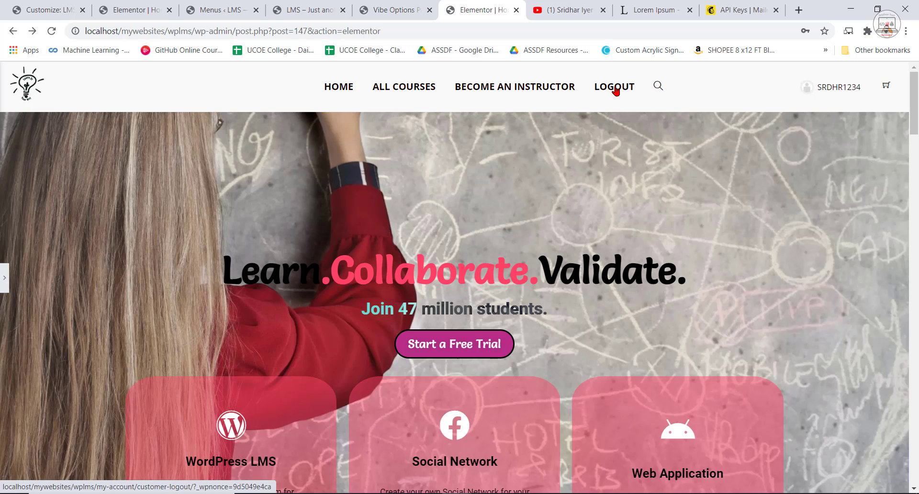
left_click(295, 6)
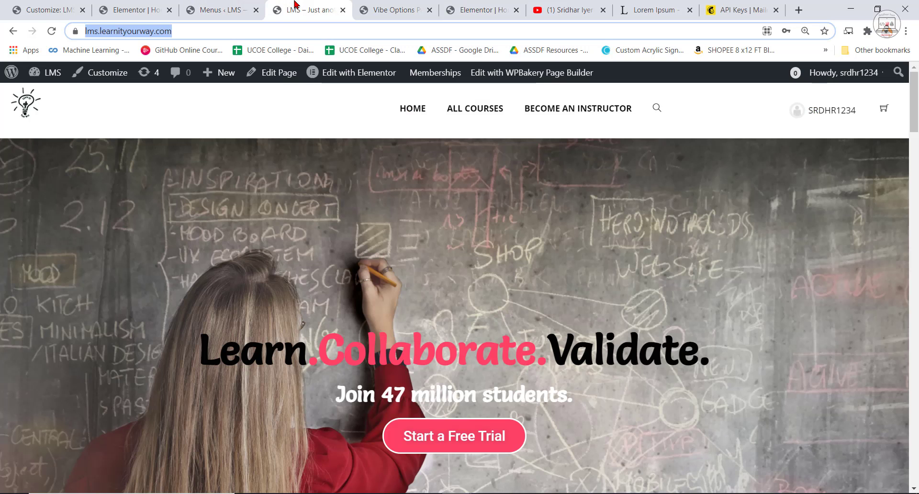
left_click(222, 7)
left_click(135, 6)
left_click(223, 6)
Add the Logout item from the WooCommerce endpoints to NewMenu.
scroll(242, 303, "down", 10)
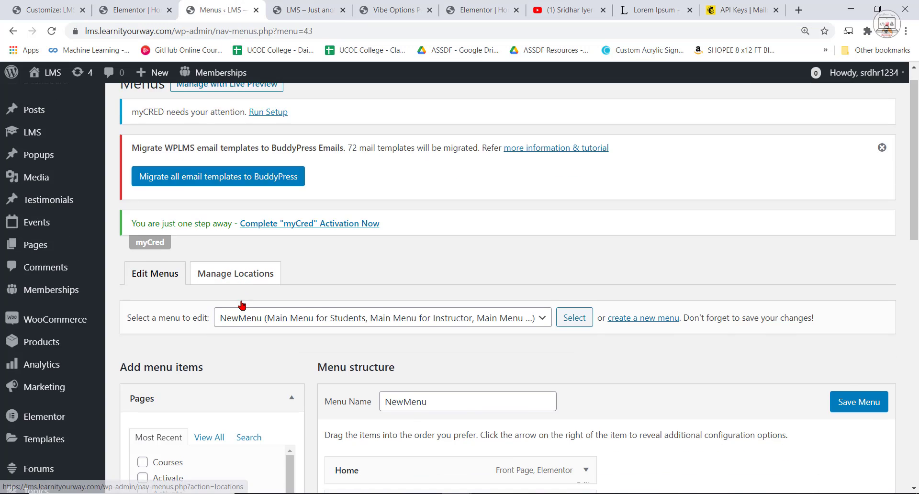
scroll(225, 288, "down", 1)
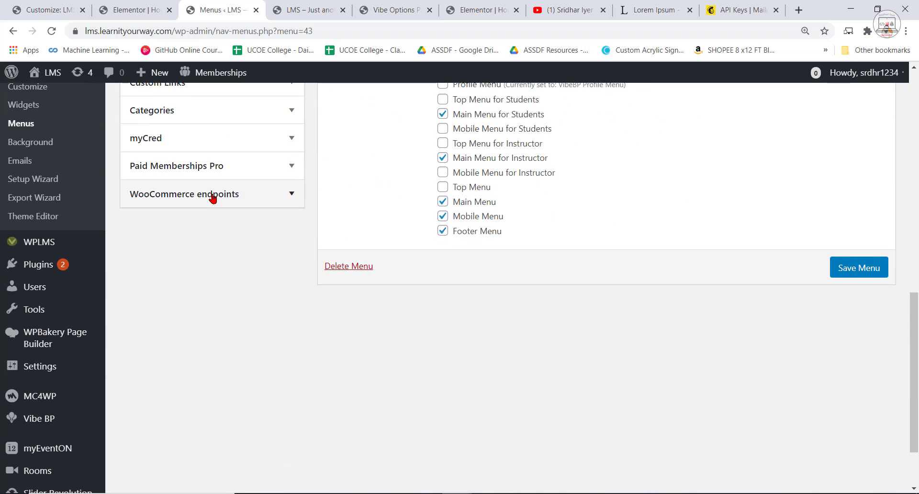
left_click(214, 194)
scroll(263, 402, "up", 4)
left_click(142, 283)
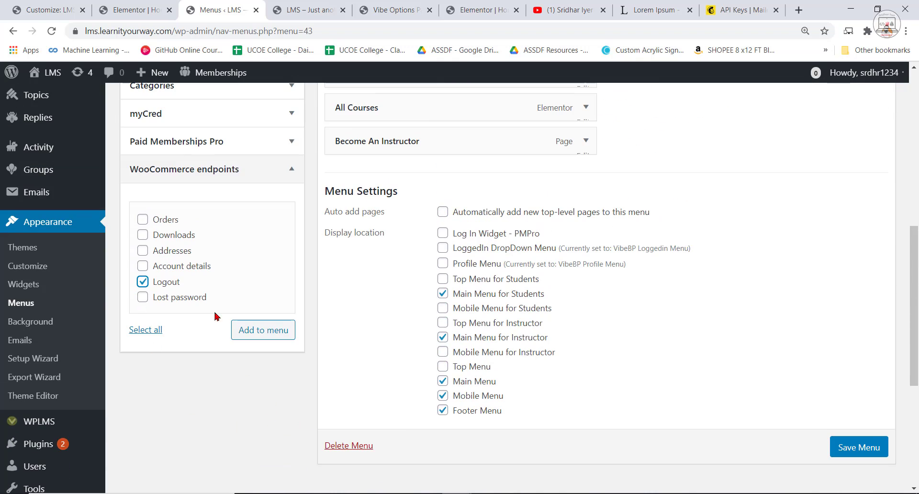
left_click(244, 330)
scroll(646, 433, "up", 4)
scroll(651, 433, "up", 2)
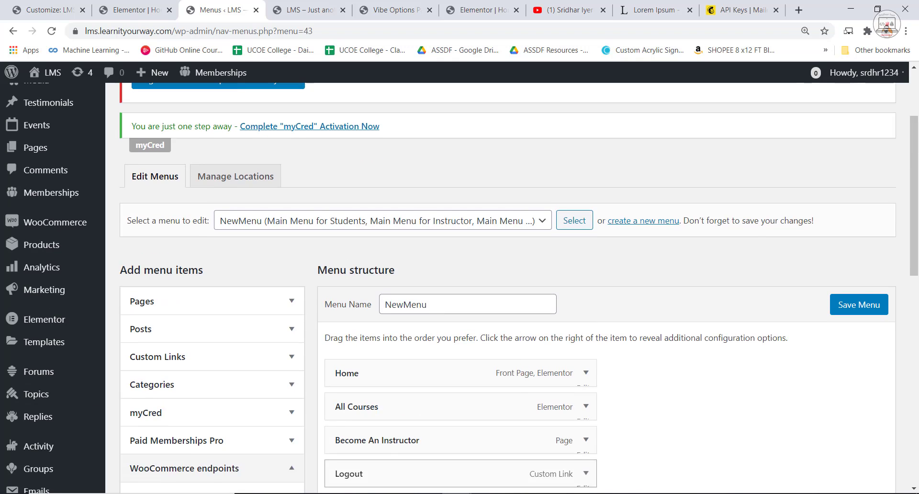
Review the All Courses submenu in the header of the localhost reference site, and return to the NewMenu editor.
scroll(390, 488, "down", 1)
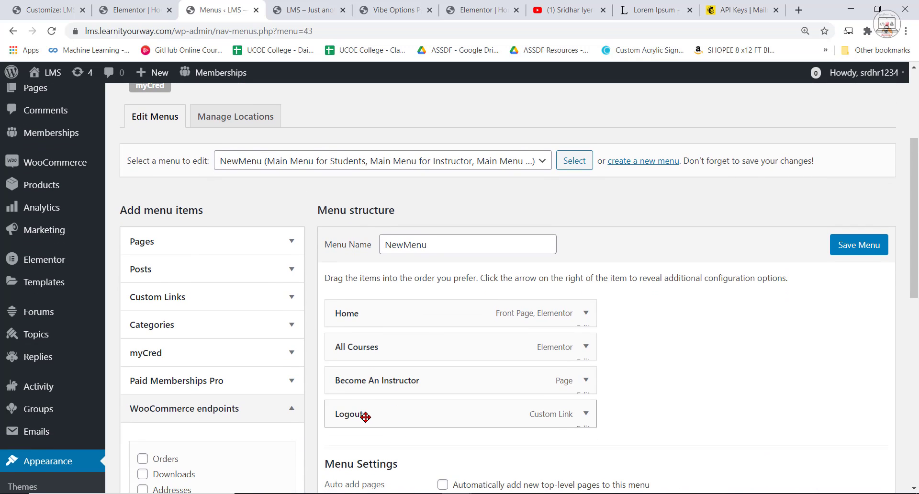
left_click(479, 10)
mouse_move(407, 91)
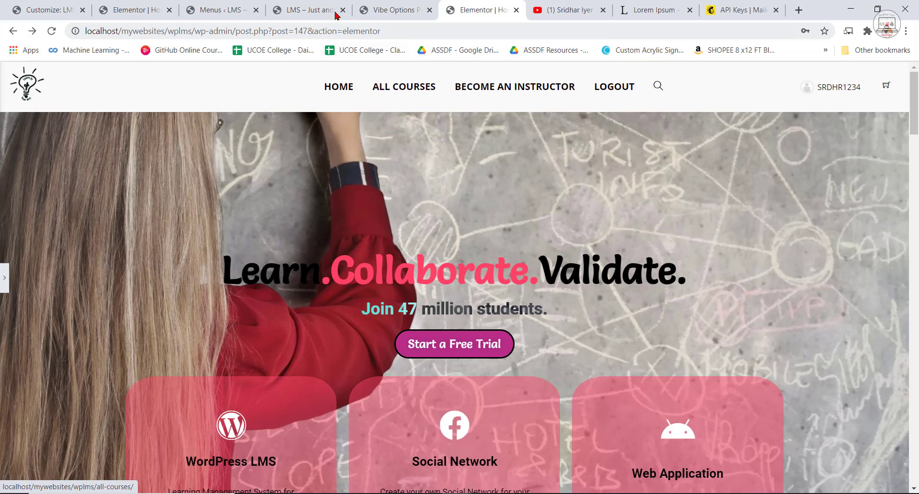
left_click(312, 9)
left_click(222, 10)
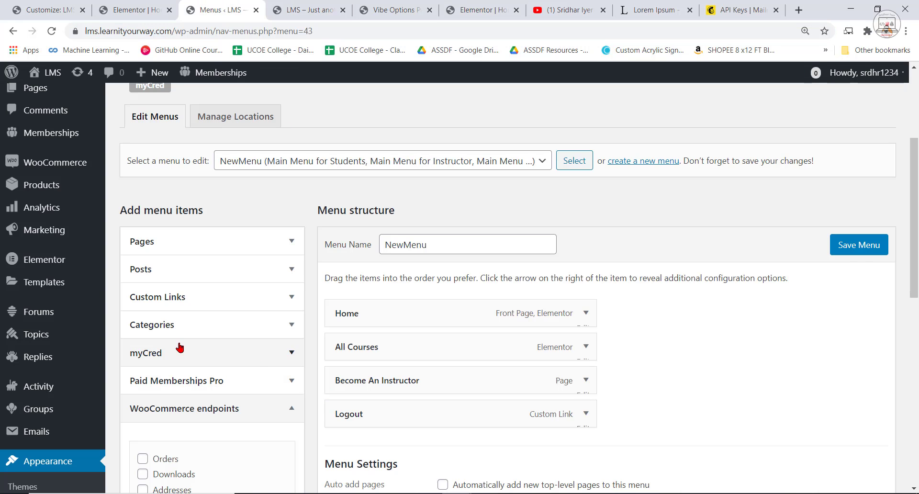
Check the Categories available as menu items against the All Courses submenu of the localhost reference site.
left_click(257, 325)
scroll(258, 407, "down", 2)
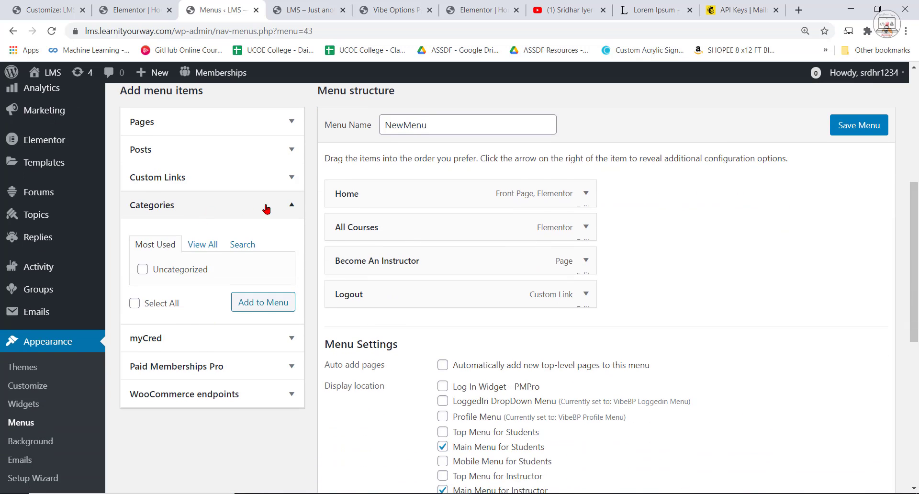
left_click(495, 9)
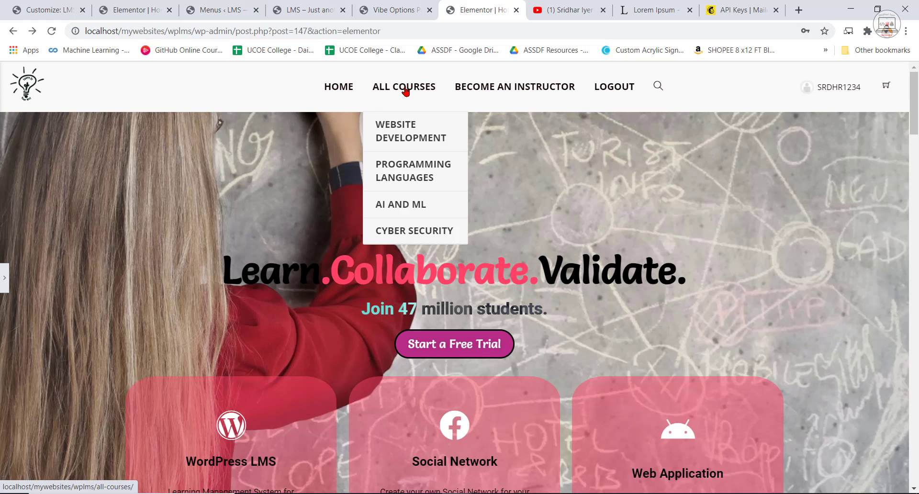
left_click(250, 7)
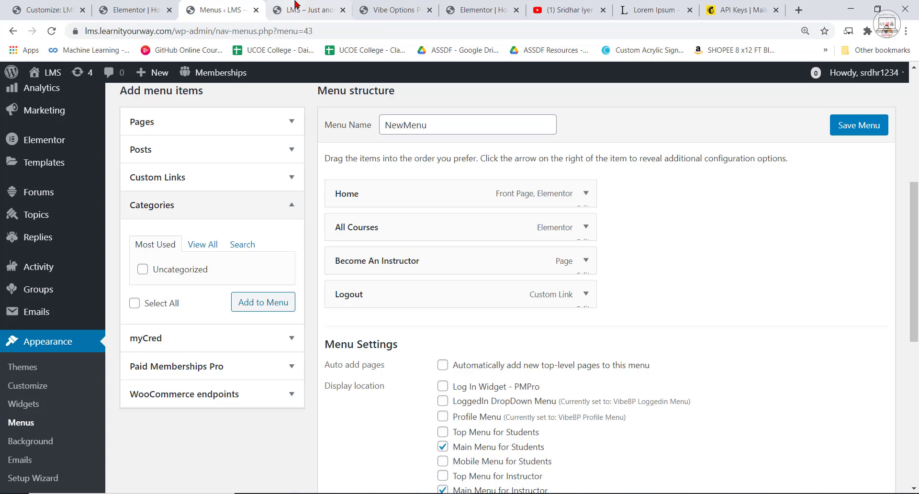
left_click(194, 207)
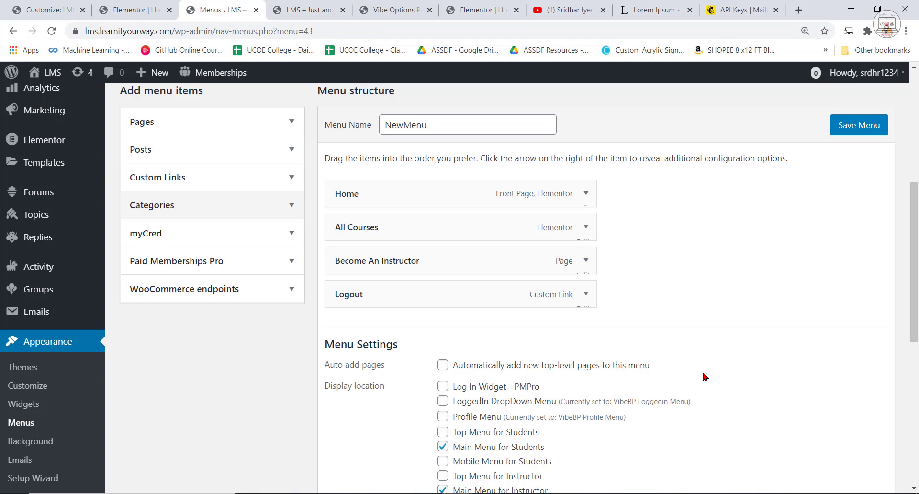
Show the screen element options for the Menus page.
scroll(785, 378, "up", 6)
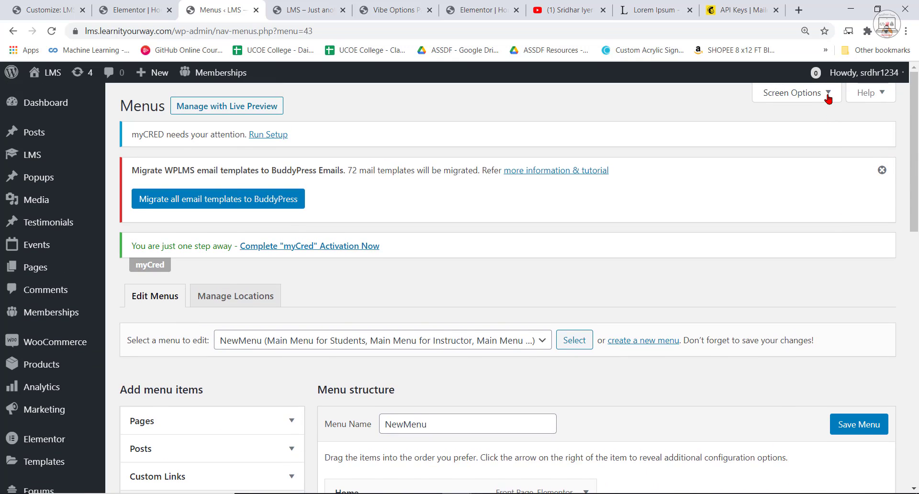
left_click(829, 94)
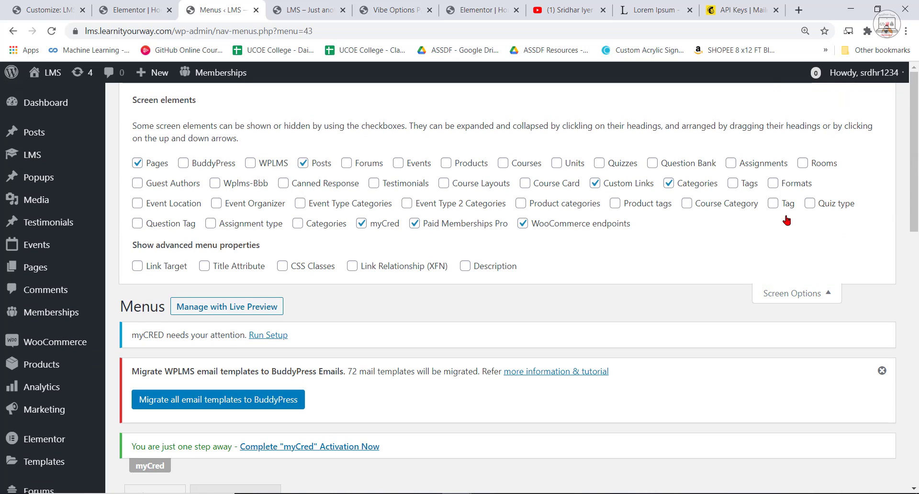
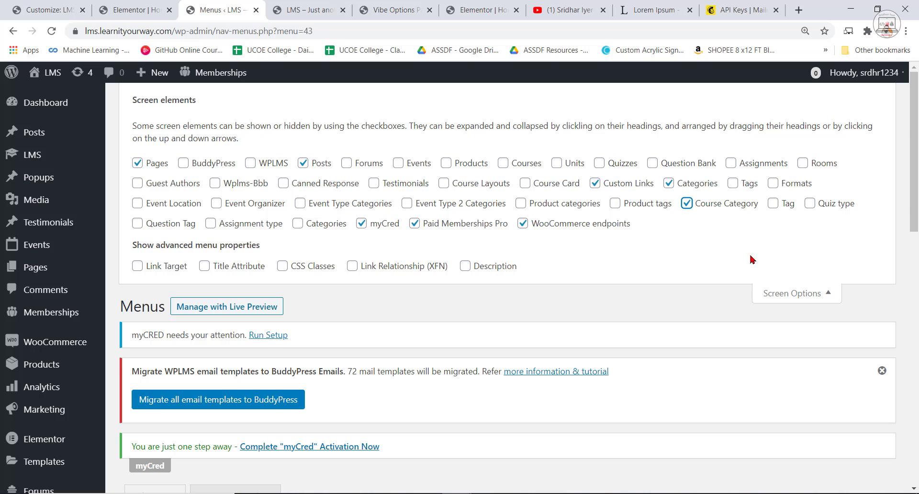
Add the course categories AI and ML, Cyber Security and Website Development to NewMenu.
left_click(790, 293)
scroll(351, 382, "down", 5)
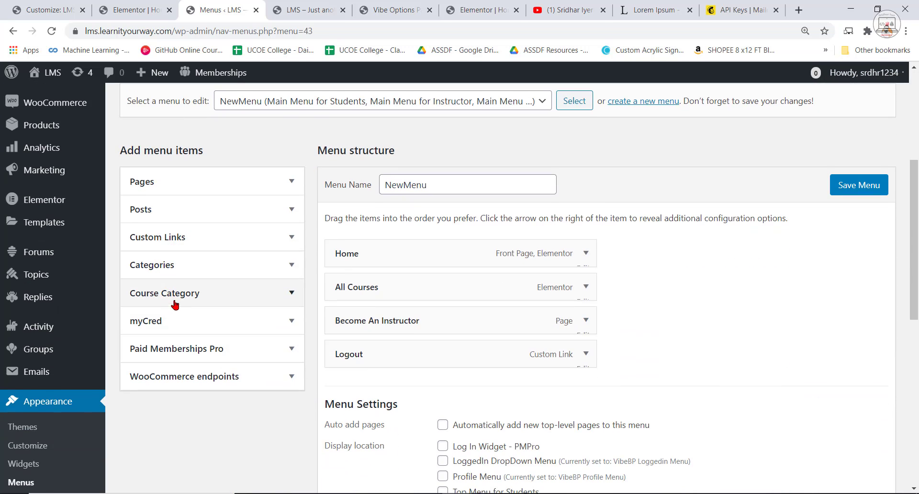
left_click(177, 301)
left_click(143, 357)
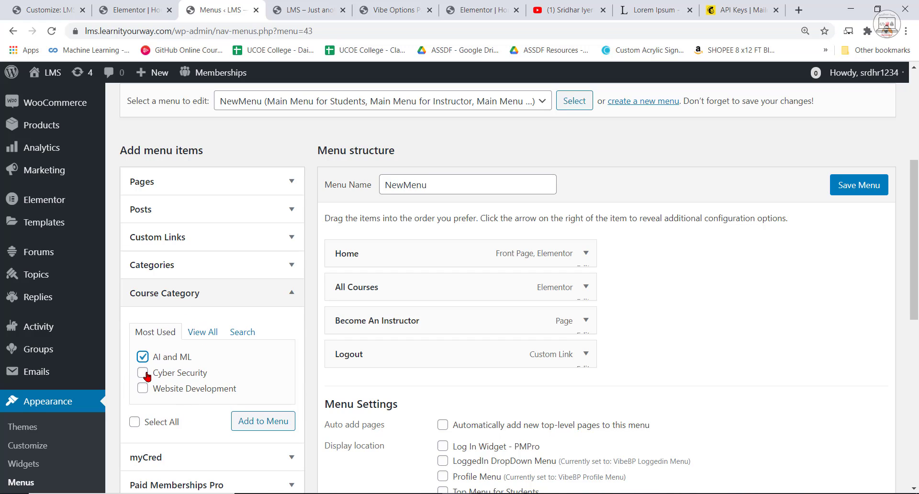
left_click(142, 372)
left_click(143, 388)
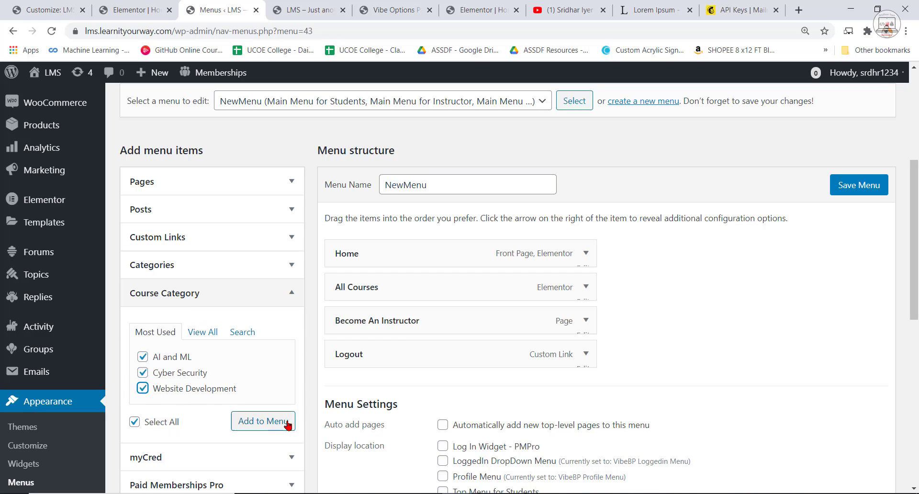
left_click(268, 421)
Nest AI and ML, Cyber Security and Website Development as submenu items under All Courses, and save the menu.
scroll(403, 378, "down", 1)
left_click_drag(378, 330, 383, 256)
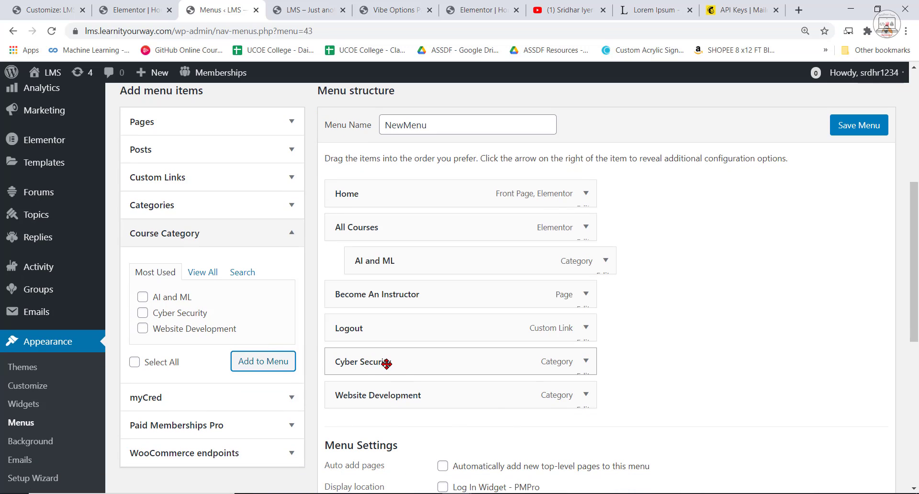
left_click_drag(386, 364, 413, 294)
left_click_drag(388, 407, 401, 326)
left_click(839, 129)
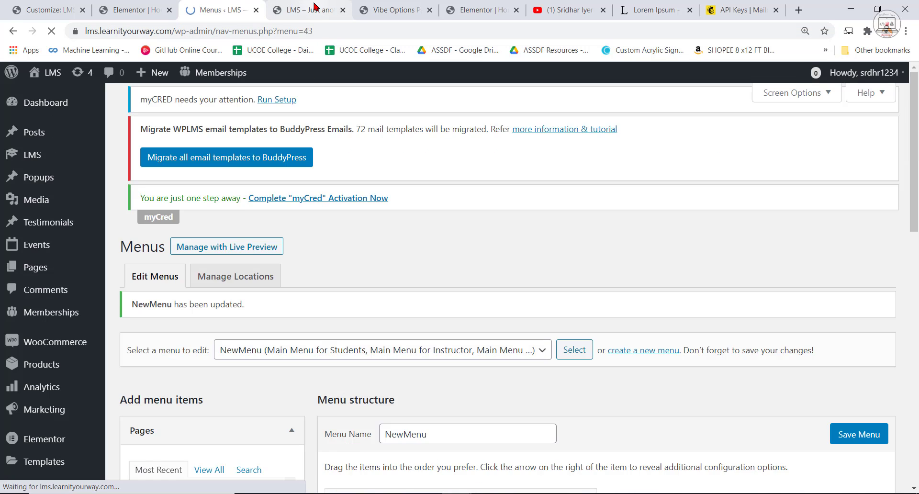
Reload the live LMS home page and check the category submenu under All Courses in the header.
left_click(311, 9)
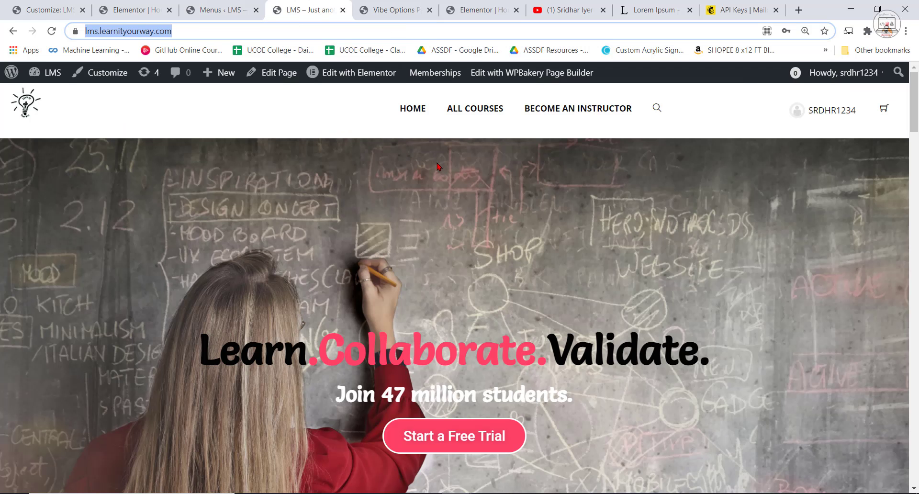
key("Return")
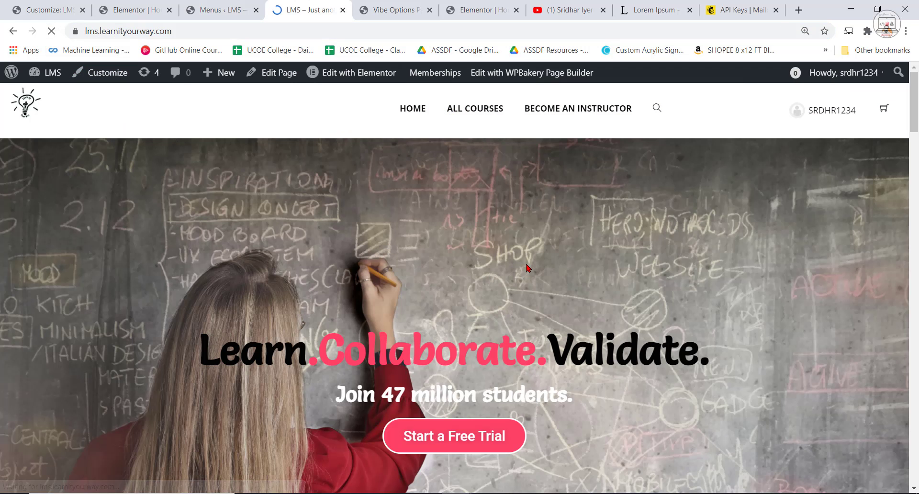
mouse_move(426, 114)
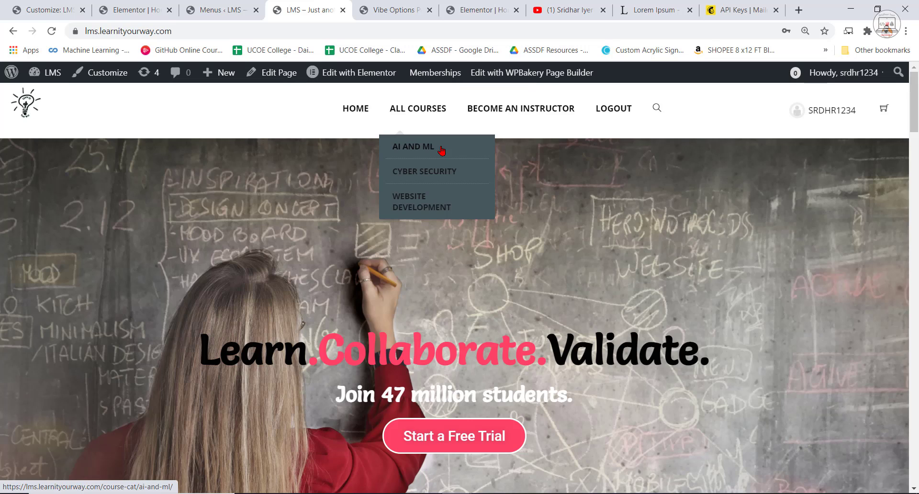
scroll(454, 175, "down", 2)
scroll(455, 175, "up", 1)
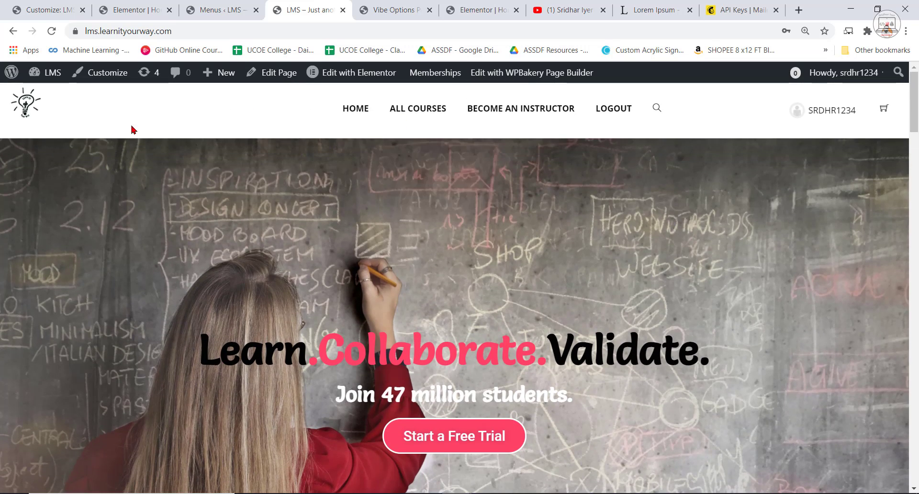
Review the live home page's counters, testimonials, instructor, enrolment and popular courses sections down to the footer.
scroll(763, 226, "down", 6)
scroll(809, 251, "down", 15)
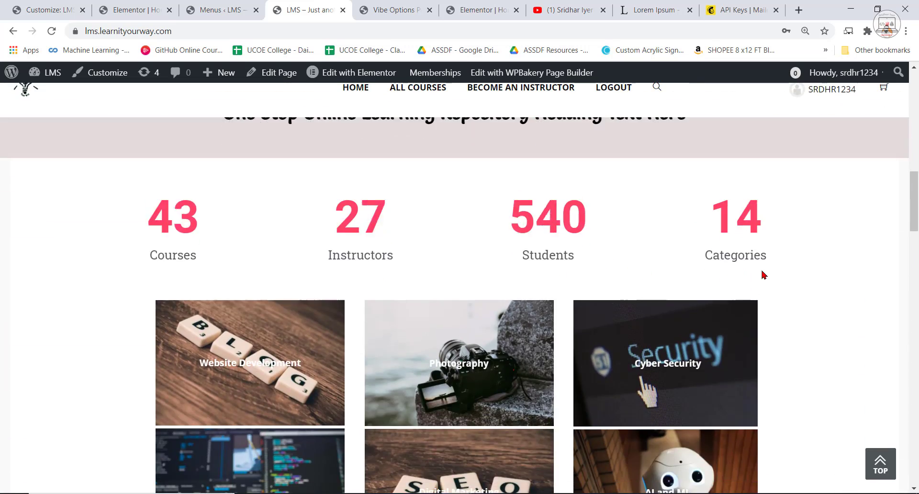
scroll(811, 284, "down", 10)
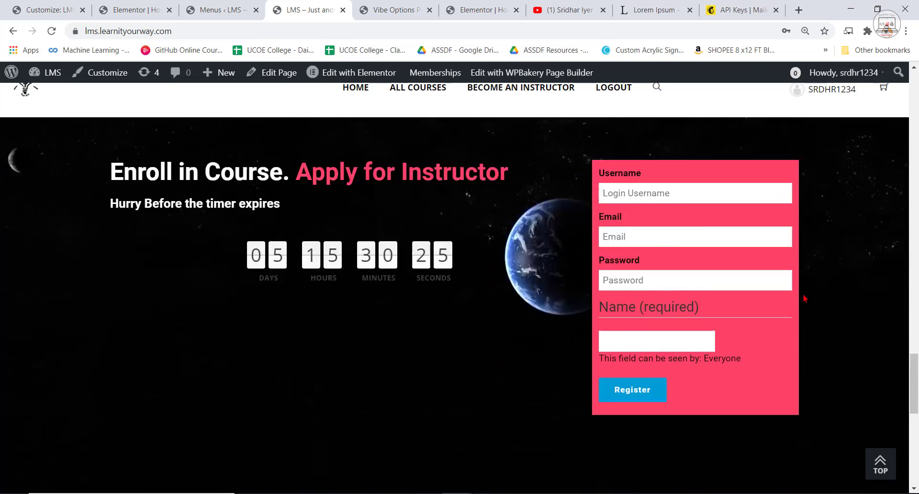
scroll(503, 243, "up", 6)
scroll(532, 252, "up", 12)
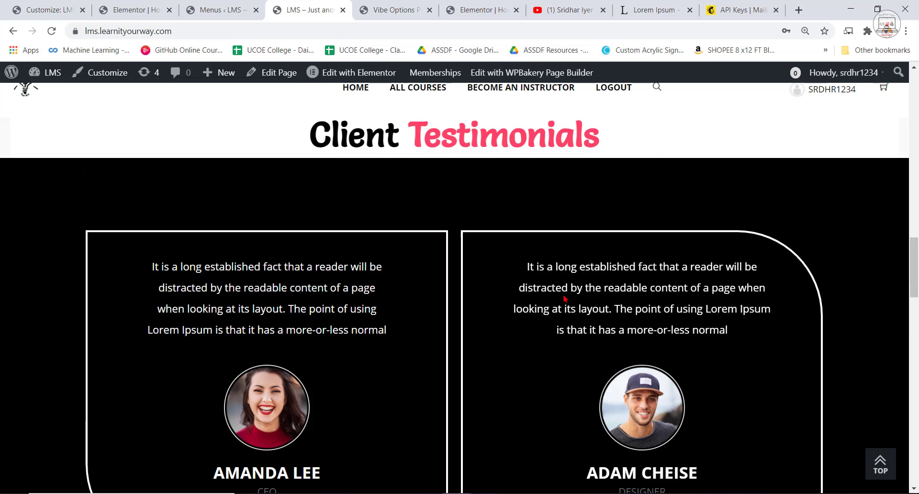
scroll(577, 303, "down", 5)
scroll(424, 458, "down", 5)
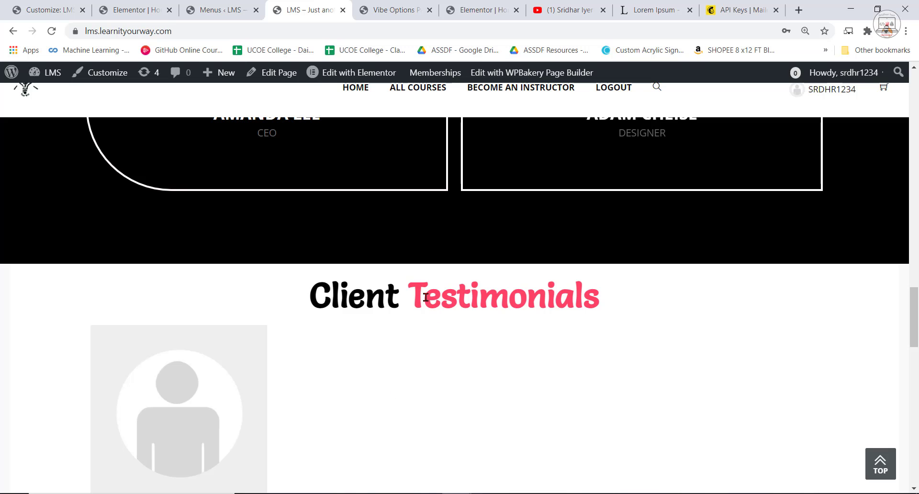
scroll(486, 341, "down", 11)
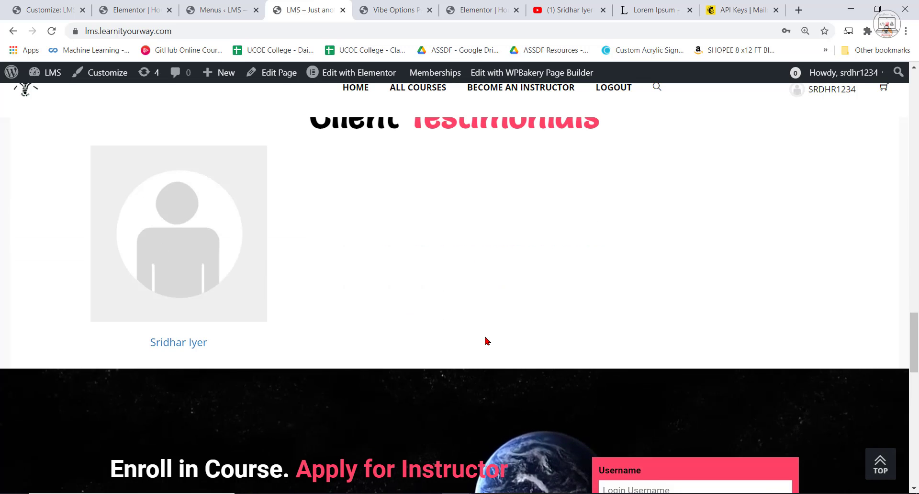
scroll(293, 268, "up", 4)
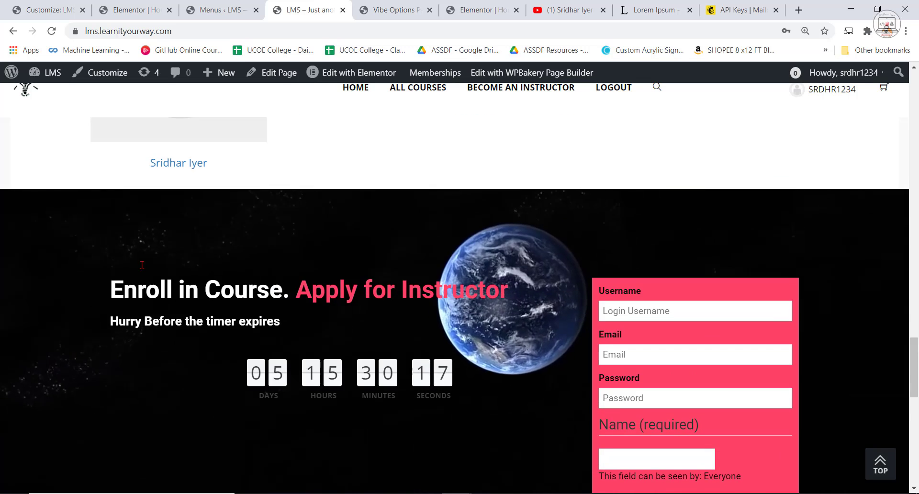
scroll(434, 344, "down", 12)
scroll(468, 269, "up", 3)
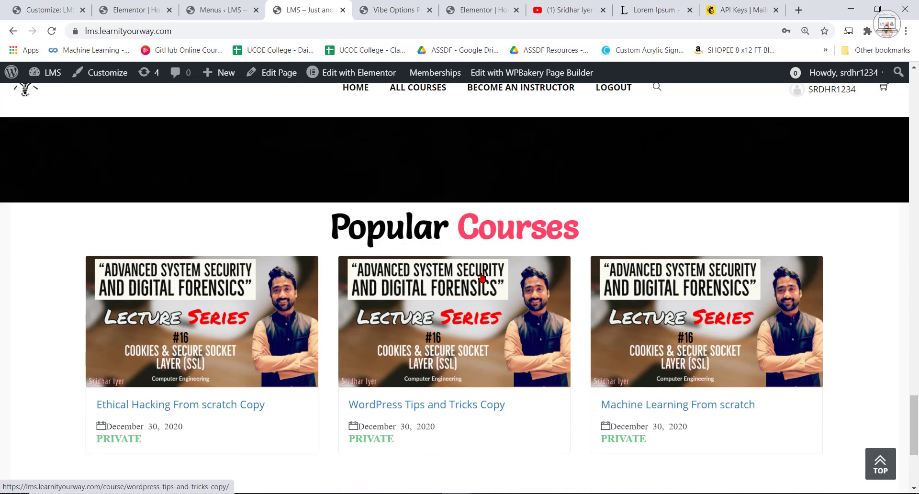
scroll(579, 310, "down", 3)
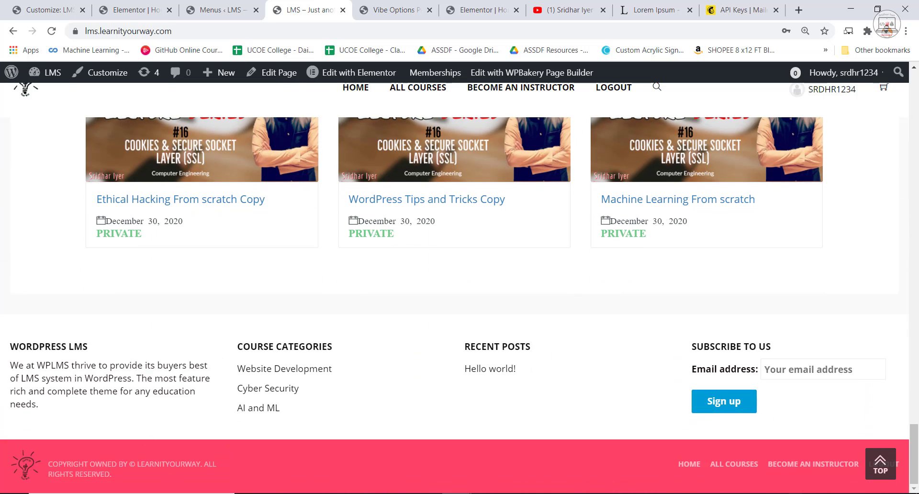
scroll(404, 237, "up", 18)
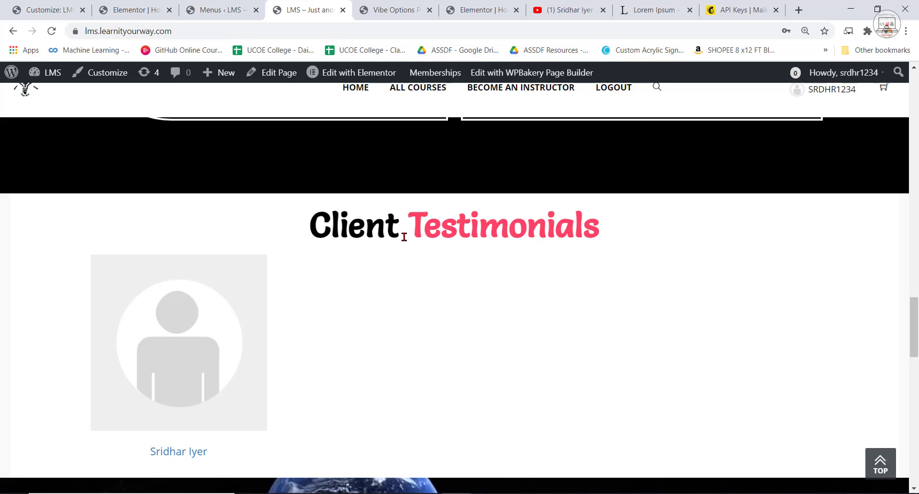
Open the LMS home page for editing in Elementor.
left_click(344, 72)
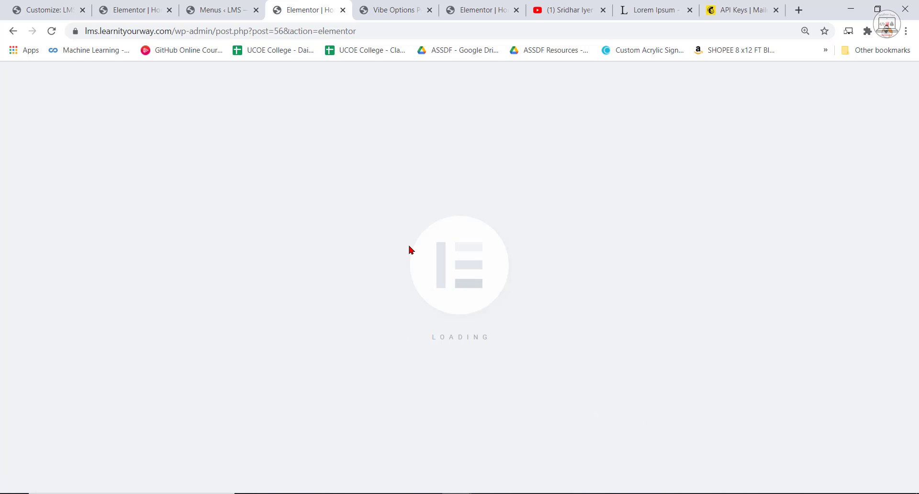
scroll(608, 322, "down", 10)
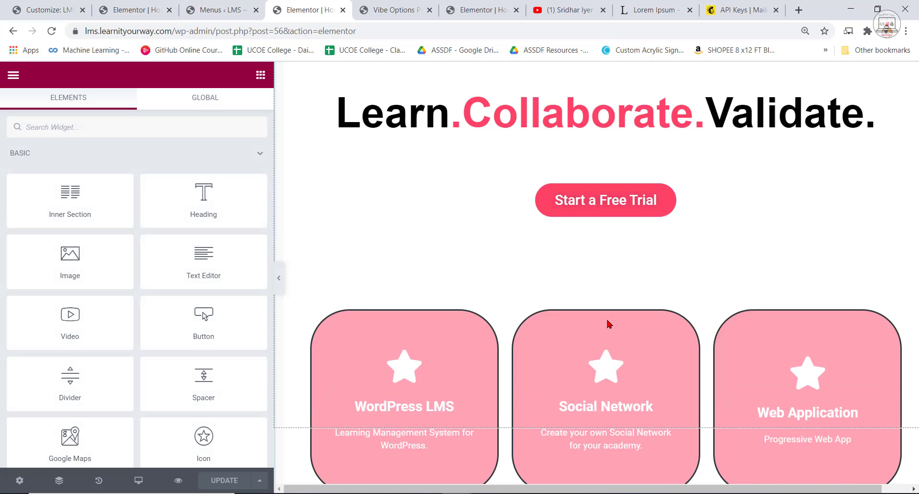
scroll(622, 324, "down", 15)
scroll(634, 320, "up", 20)
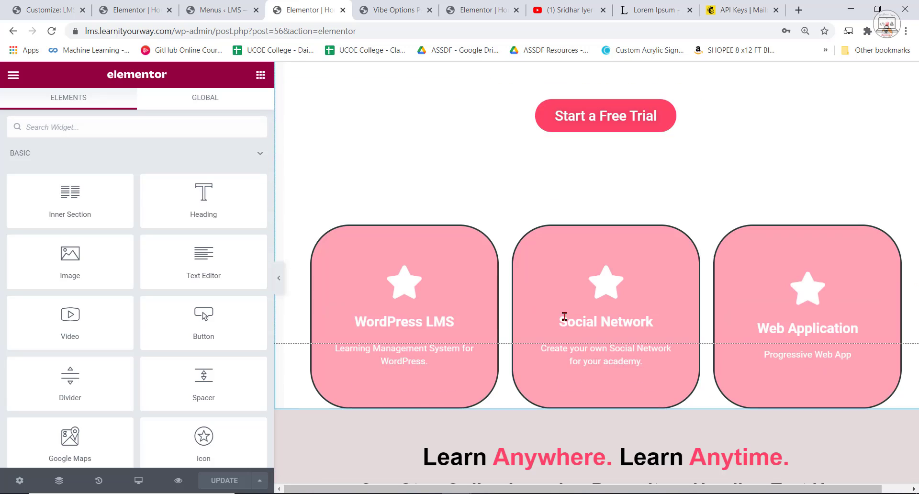
scroll(622, 353, "up", 5)
scroll(637, 322, "down", 15)
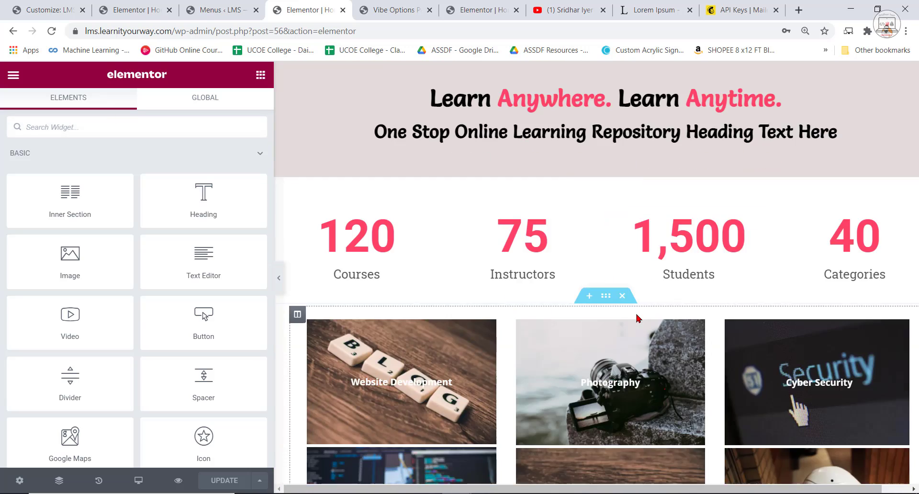
scroll(651, 321, "down", 5)
Change the Client Testimonials heading above the instructor profile to "Our Instructors", update the page and preview it without the editing panel.
left_click(329, 271)
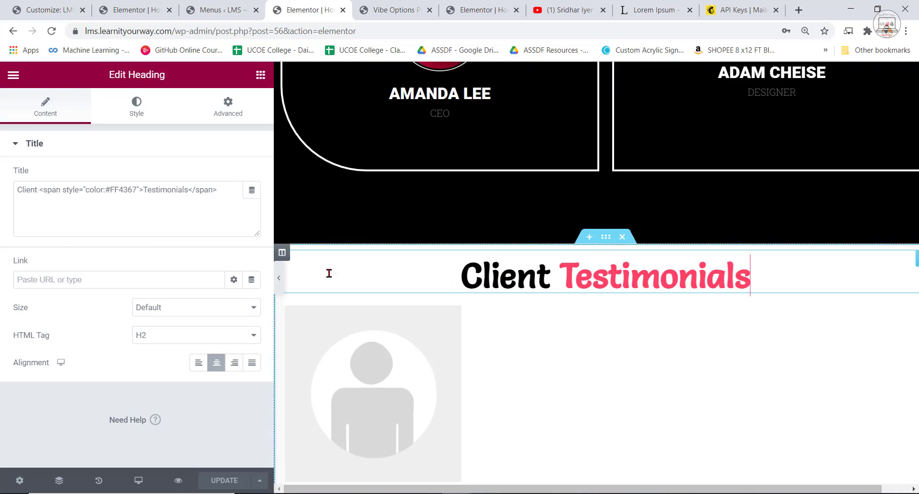
double_click(38, 188)
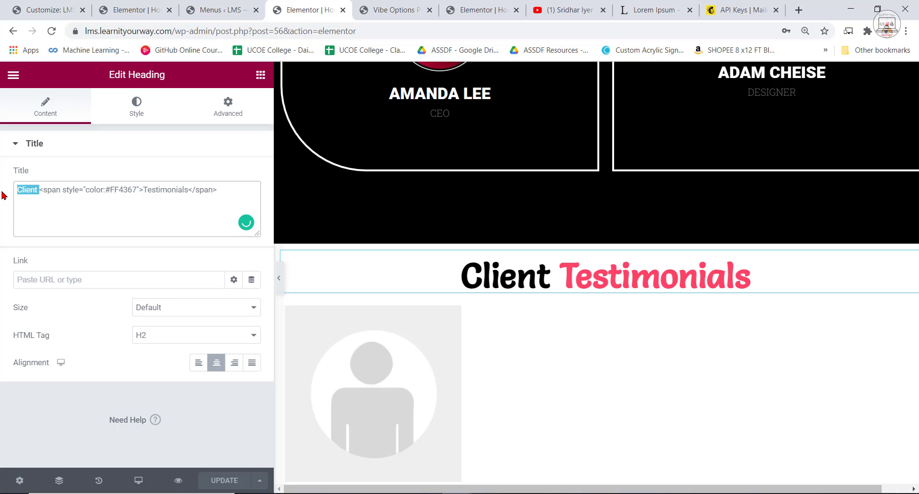
type("Our")
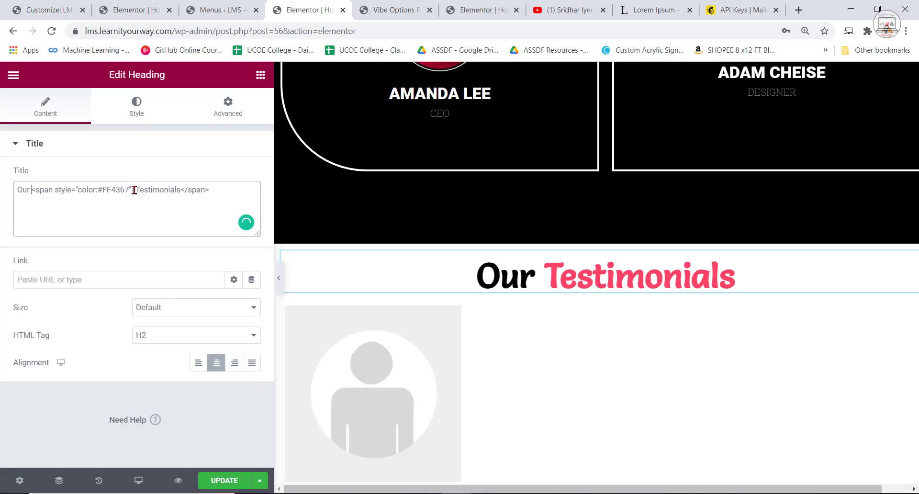
left_click_drag(135, 190, 181, 190)
type("Instruct")
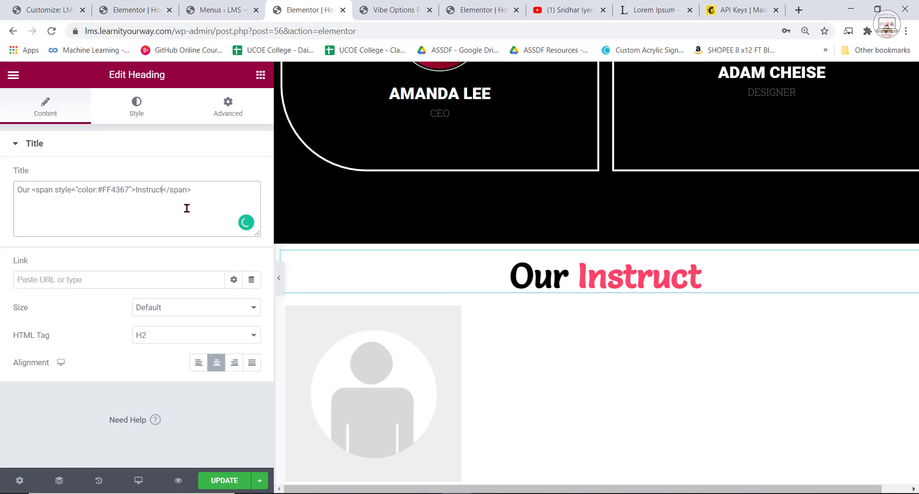
type("ors")
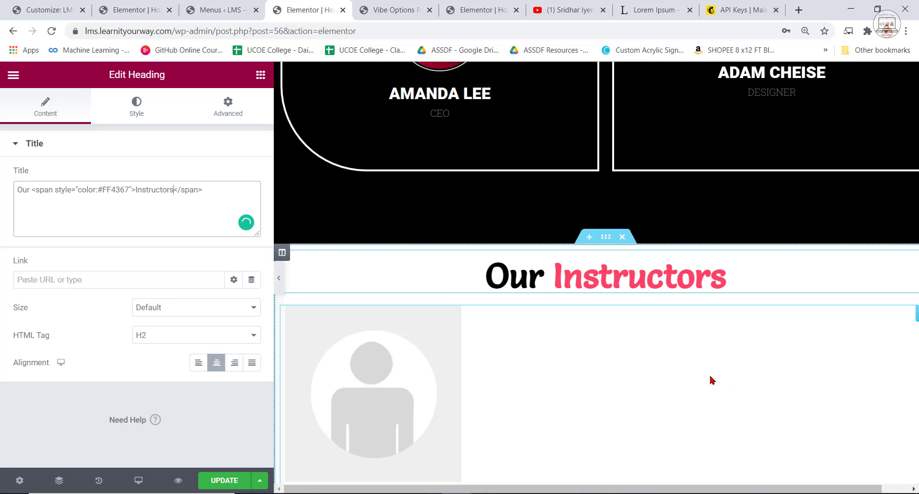
left_click(237, 481)
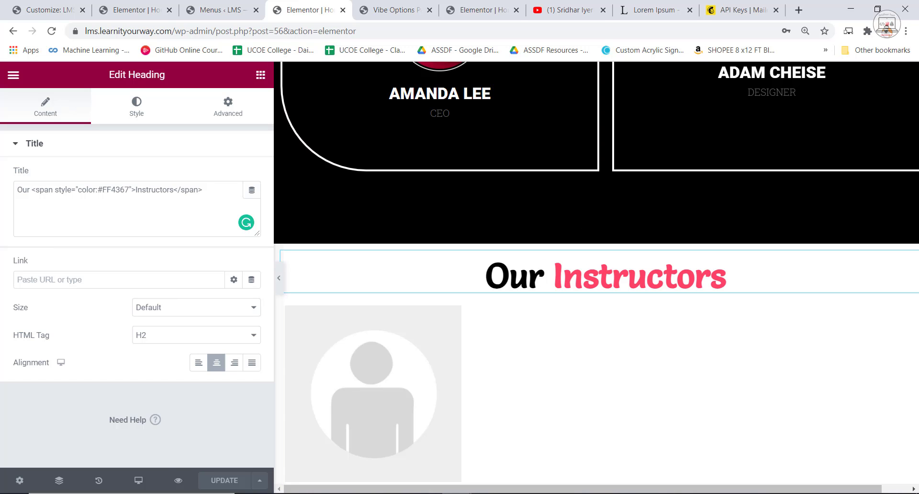
left_click(279, 278)
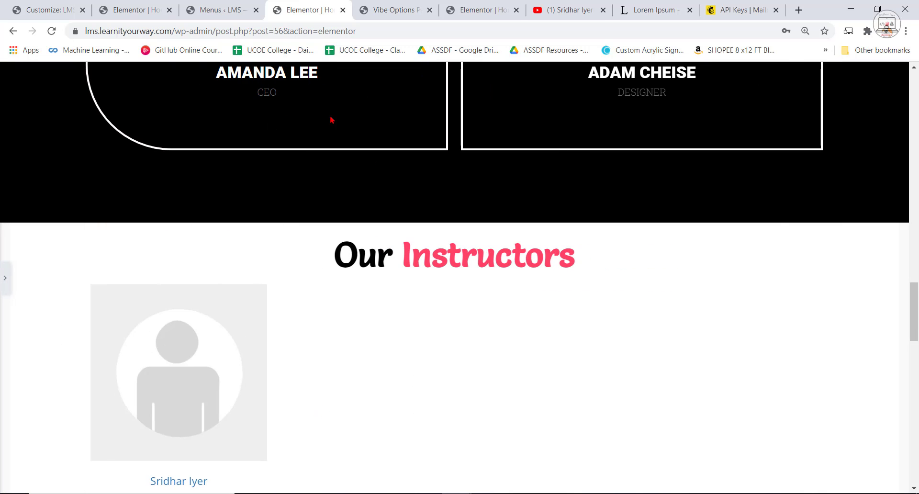
scroll(439, 384, "down", 6)
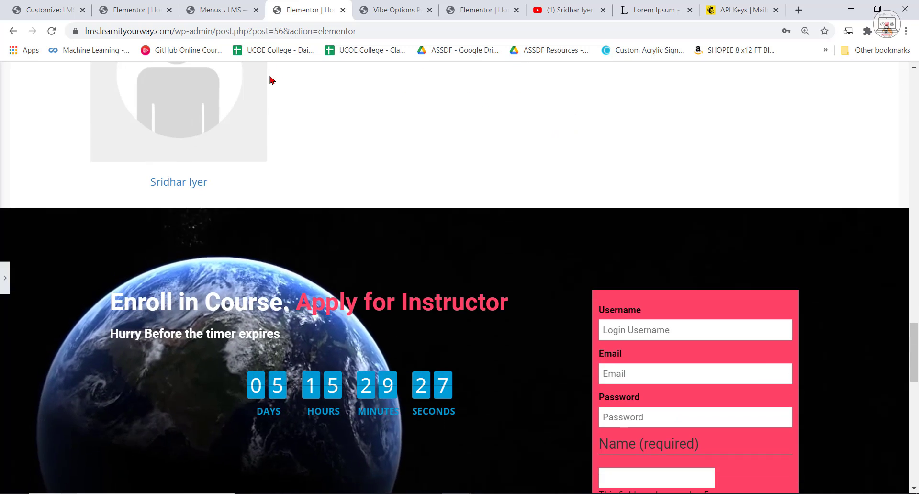
Return to the WordPress admin and open the payments setup from the WooCommerce home page.
left_click(231, 9)
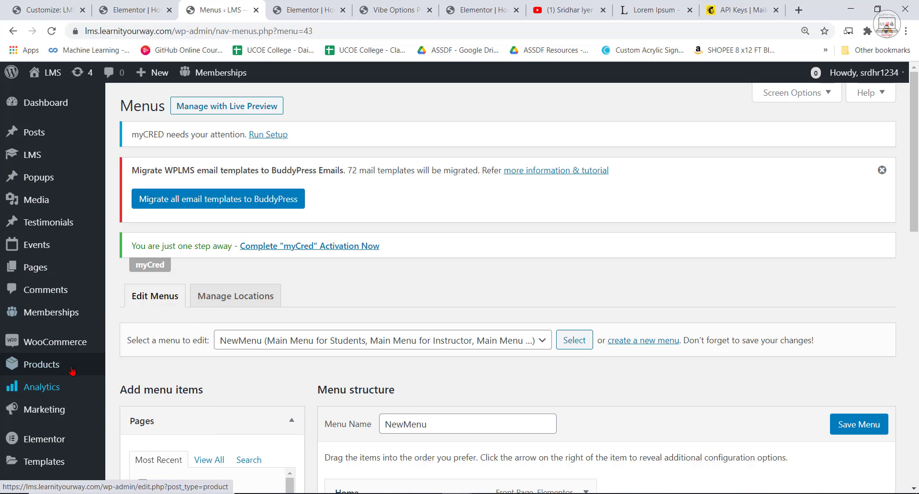
mouse_move(72, 353)
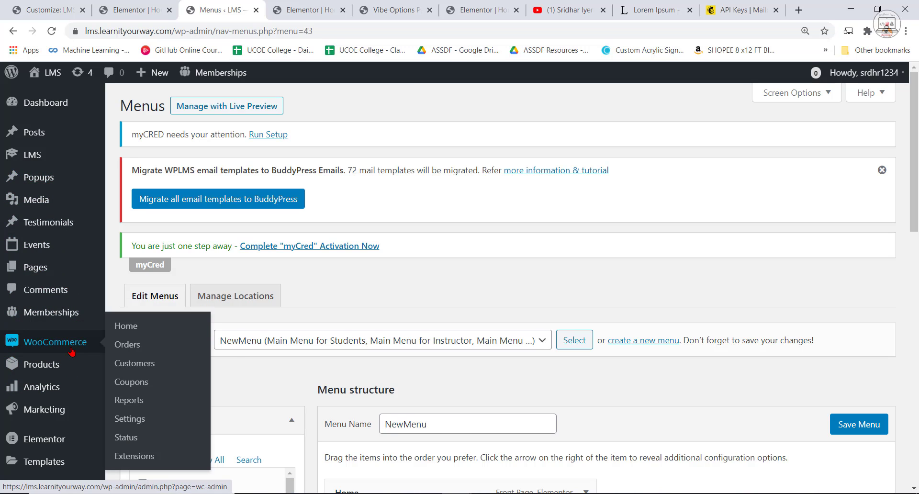
left_click(72, 353)
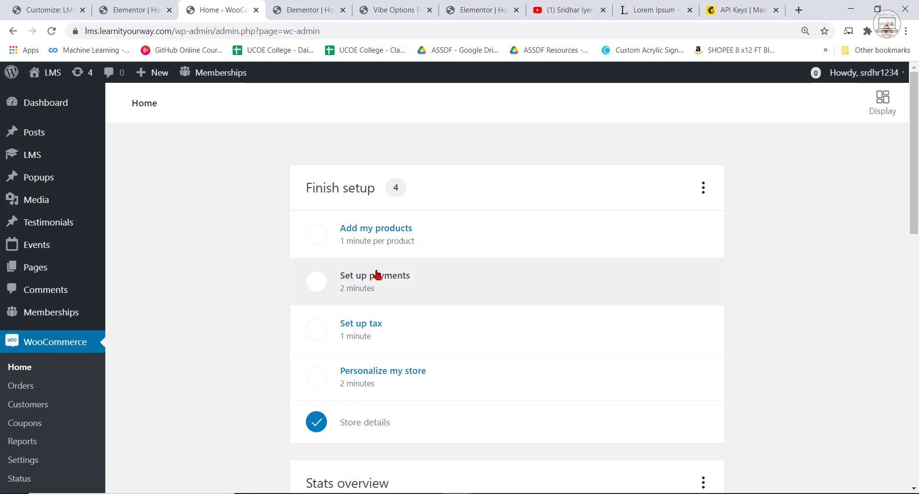
scroll(345, 227, "down", 3)
scroll(422, 299, "up", 3)
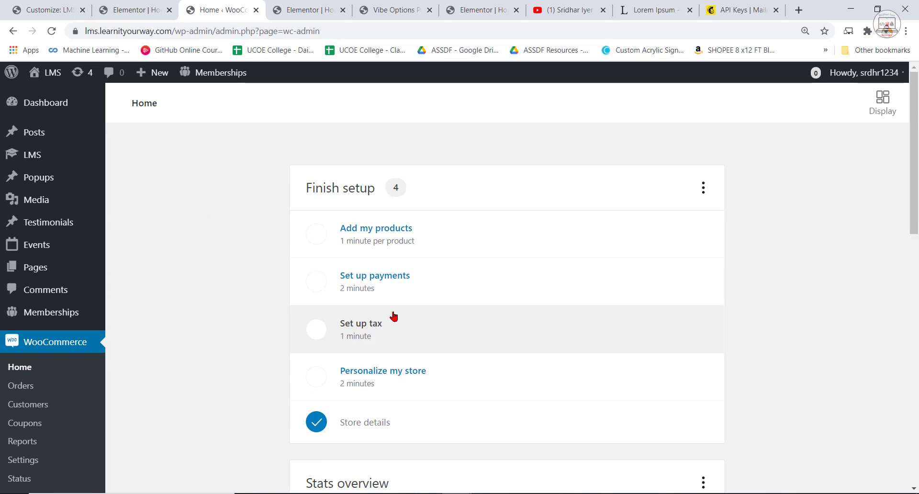
left_click(354, 285)
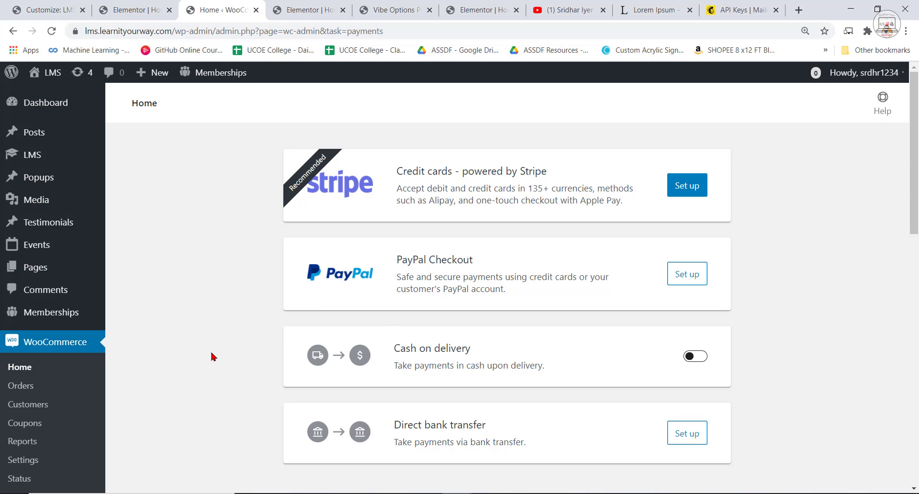
Search the plugin directory for "upi", then install and activate UPI QR Code Payment for WooCommerce.
scroll(60, 434, "down", 4)
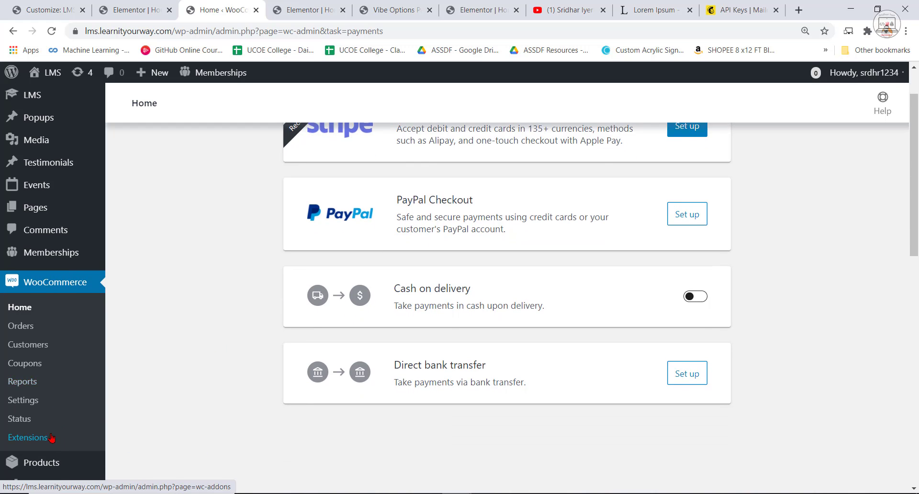
scroll(60, 422, "down", 10)
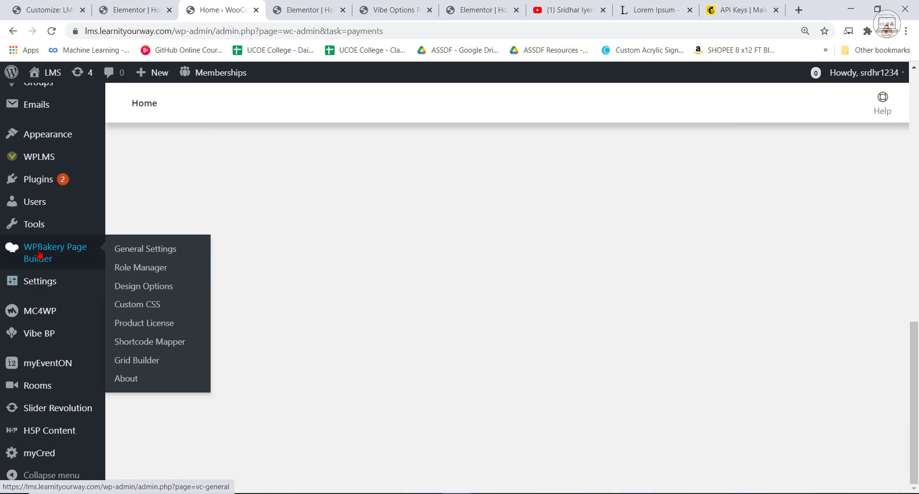
scroll(29, 249, "up", 1)
mouse_move(29, 239)
left_click(123, 265)
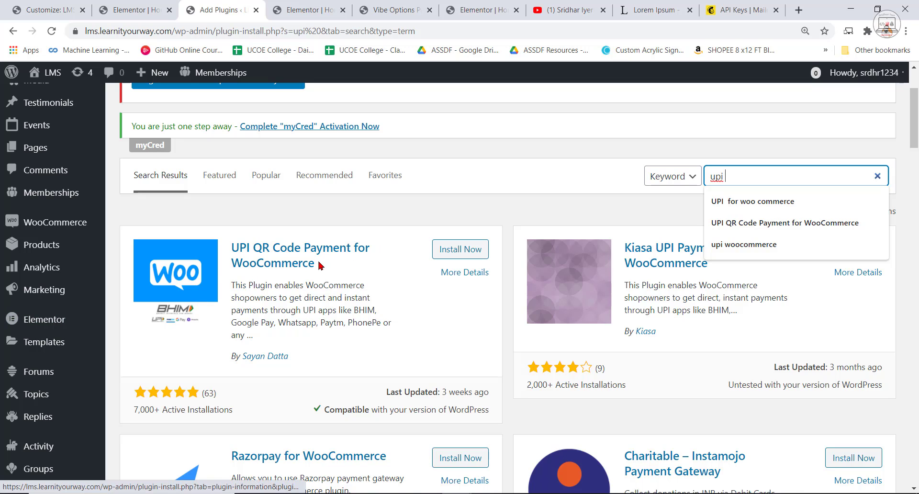
left_click(464, 253)
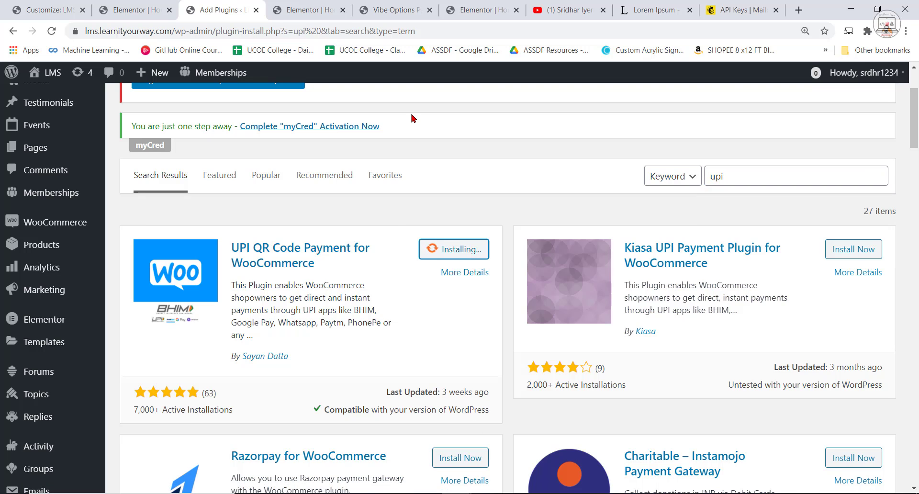
scroll(335, 302, "up", 2)
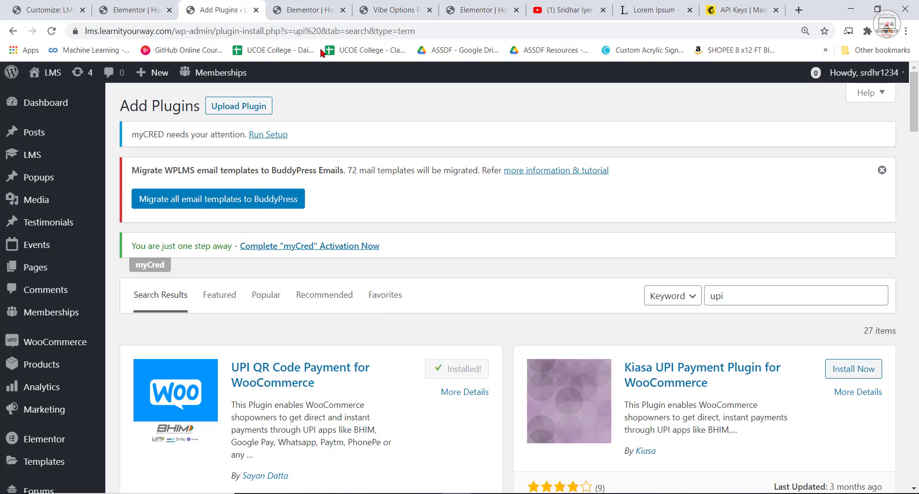
left_click(467, 379)
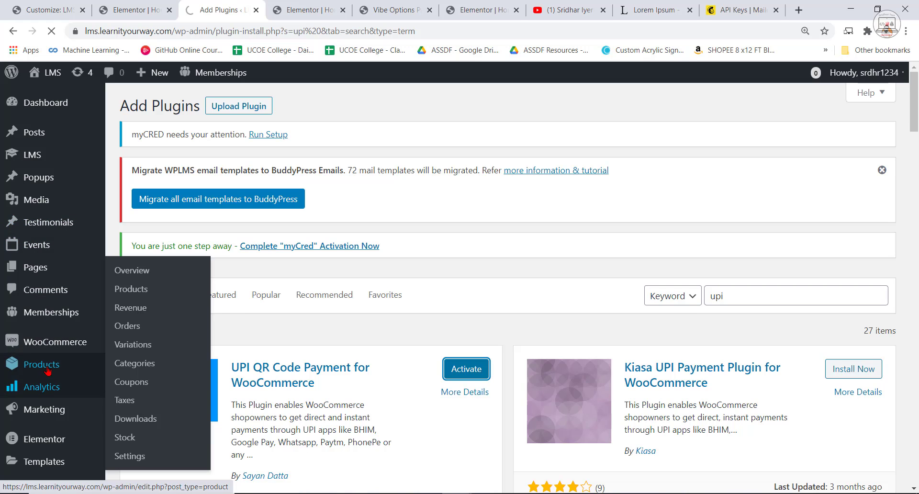
Set up Stripe from the WooCommerce payments setup and connect it by signing in to the Stripe account with the prefilled credentials.
left_click(65, 346)
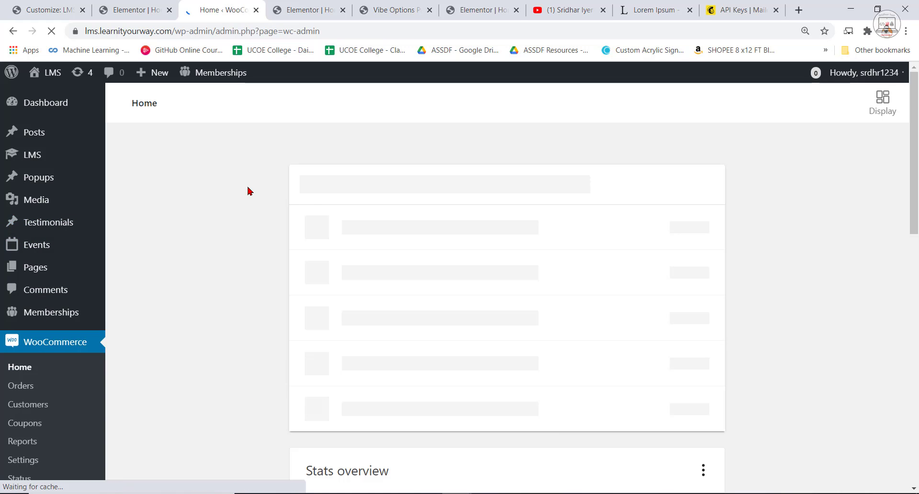
left_click(378, 282)
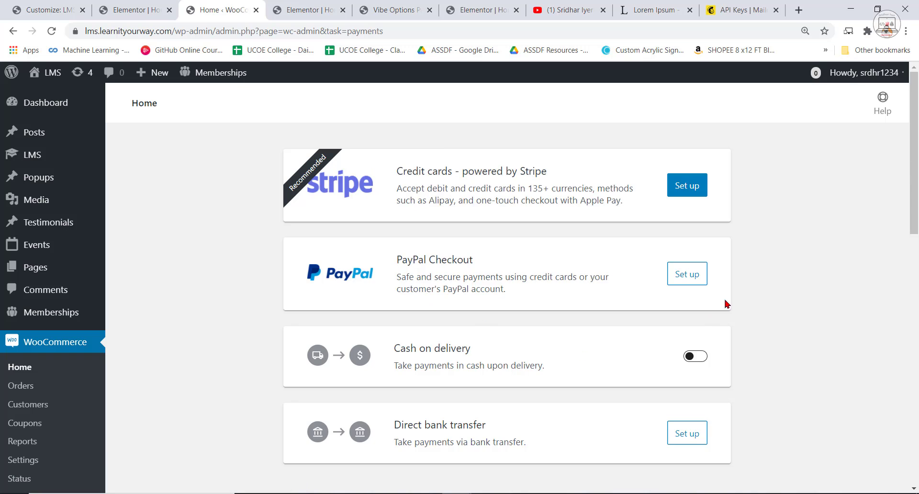
left_click(695, 187)
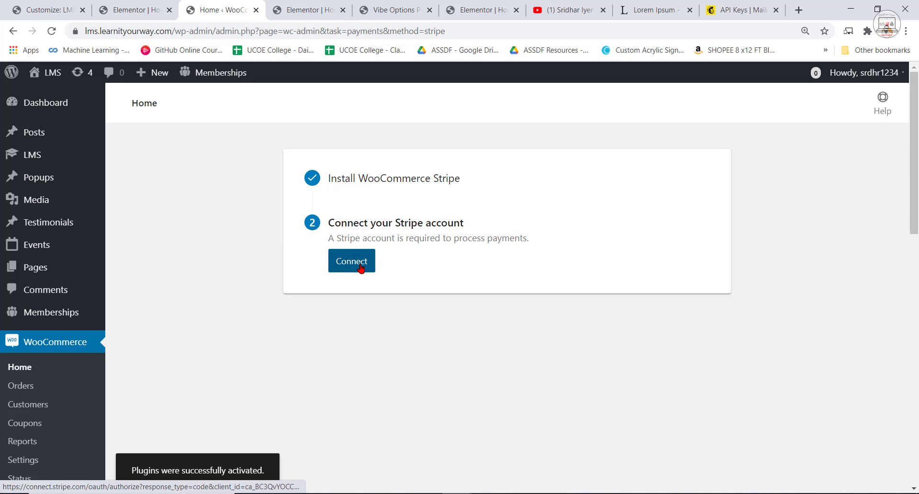
left_click(361, 267)
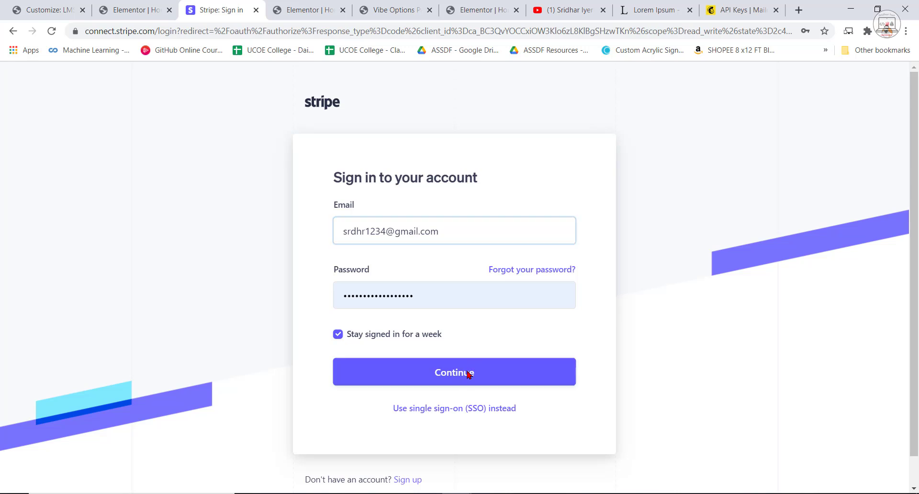
left_click(470, 372)
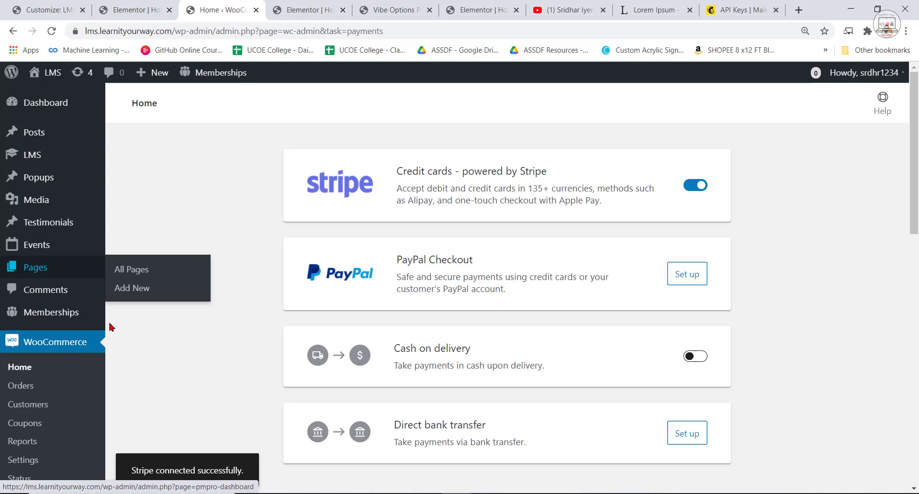
In the WooCommerce payment settings, reorder the payment methods so UPI QR Code comes first and Stripe second.
scroll(150, 369, "down", 1)
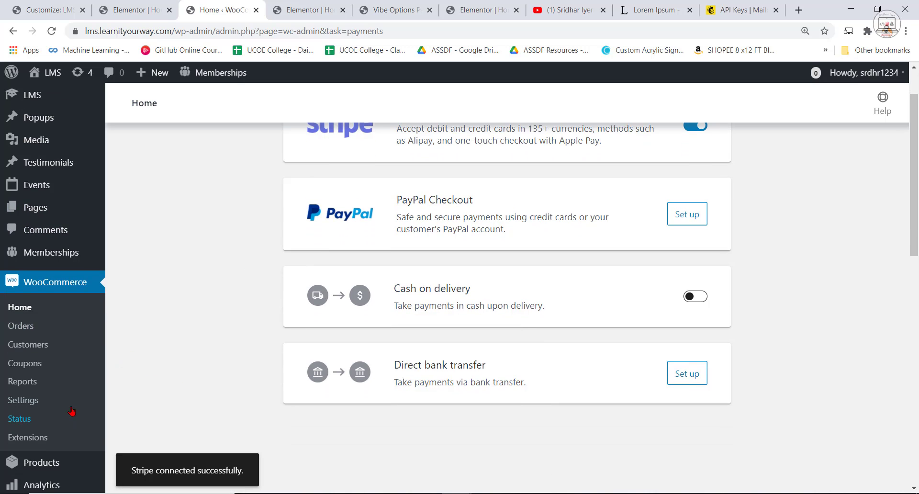
left_click(19, 404)
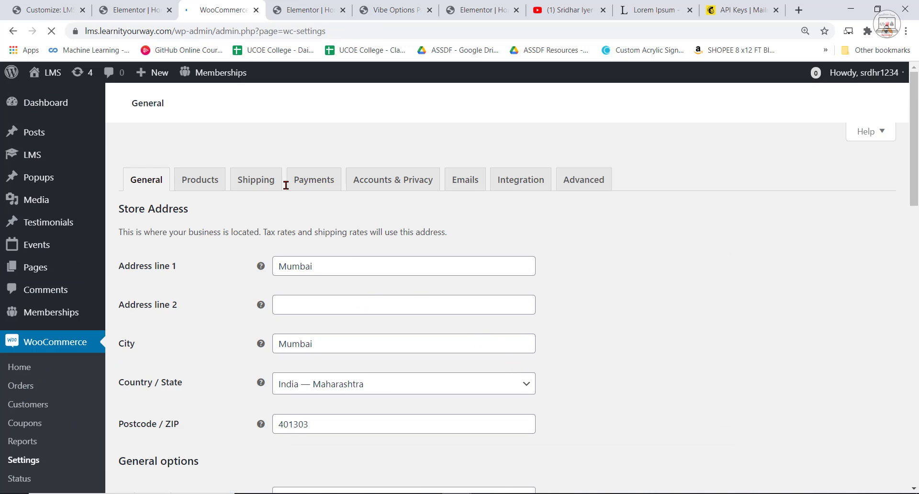
left_click(318, 187)
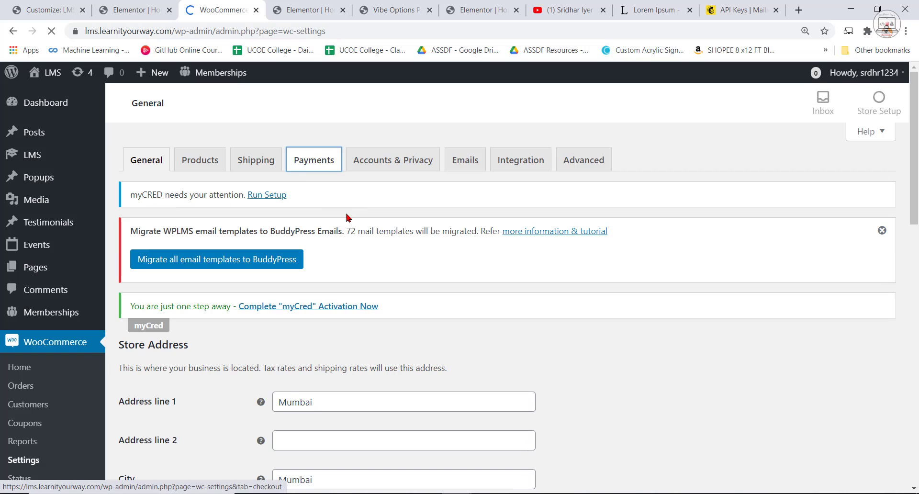
scroll(450, 388, "down", 5)
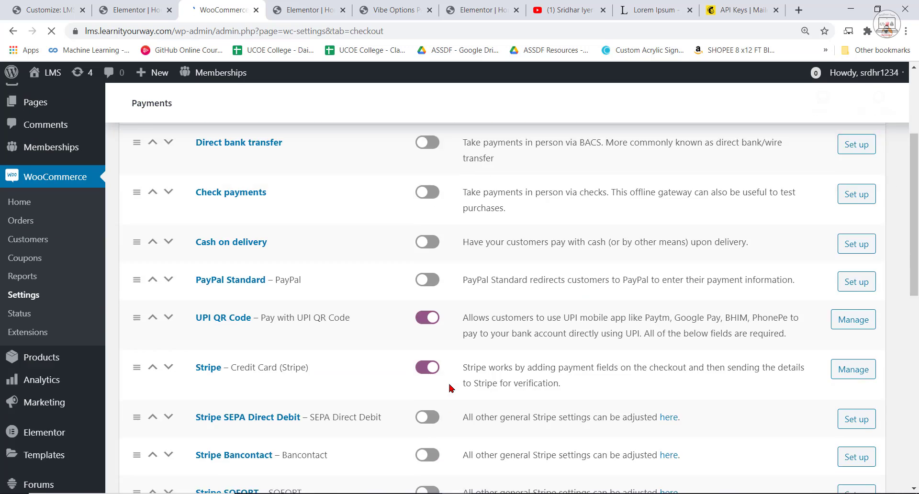
scroll(379, 419, "down", 3)
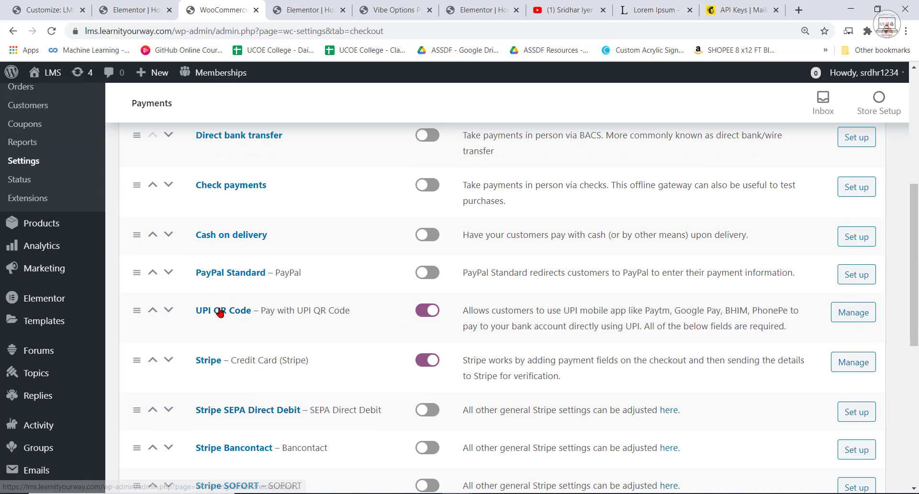
left_click(154, 311)
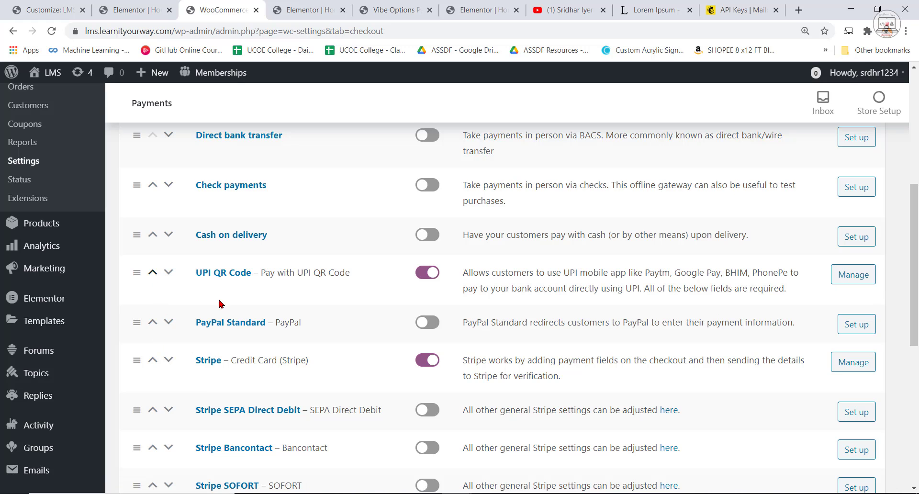
scroll(295, 385, "up", 1)
left_click_drag(141, 329, 135, 186)
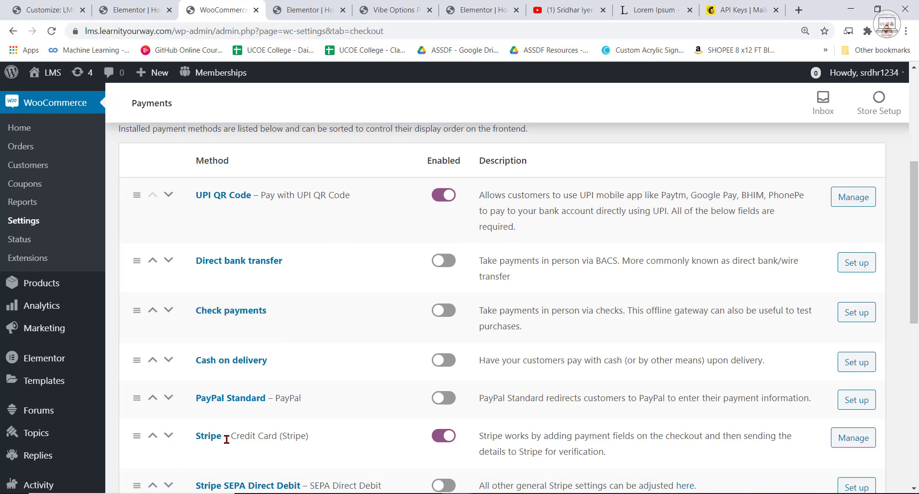
left_click_drag(136, 435, 136, 248)
scroll(417, 383, "down", 7)
scroll(320, 367, "up", 6)
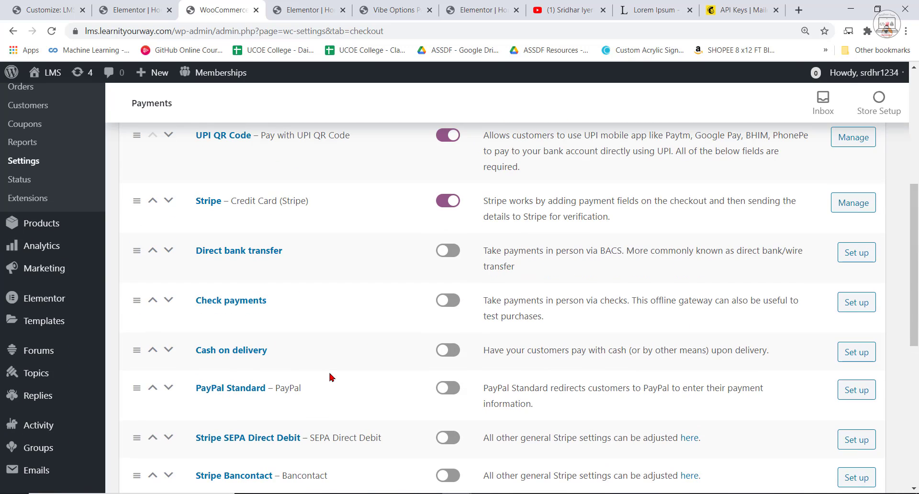
Open the Stripe payment method's settings and examine its title, description, webhook endpoint and account key fields.
left_click(209, 203)
scroll(344, 345, "down", 8)
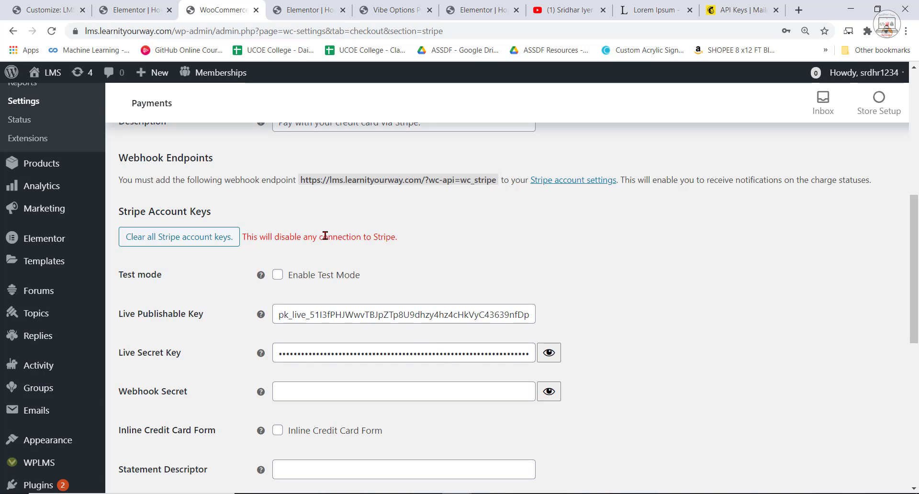
scroll(186, 256, "up", 3)
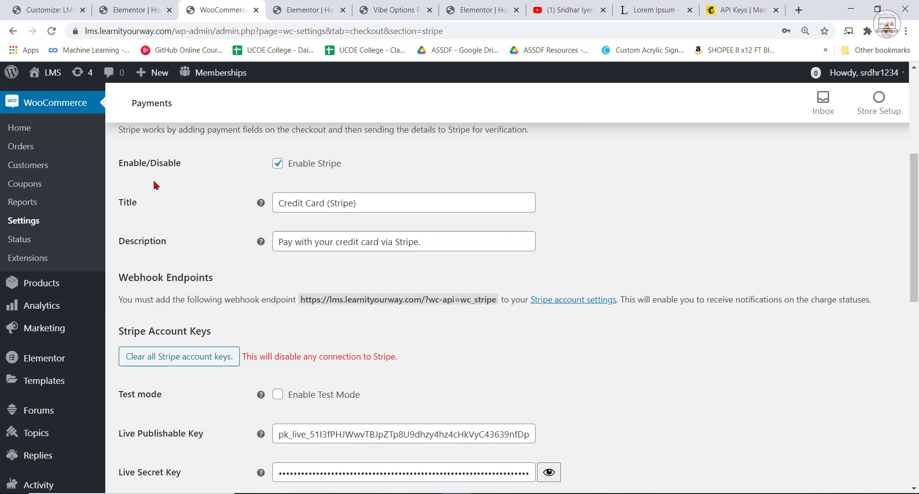
scroll(123, 166, "up", 3)
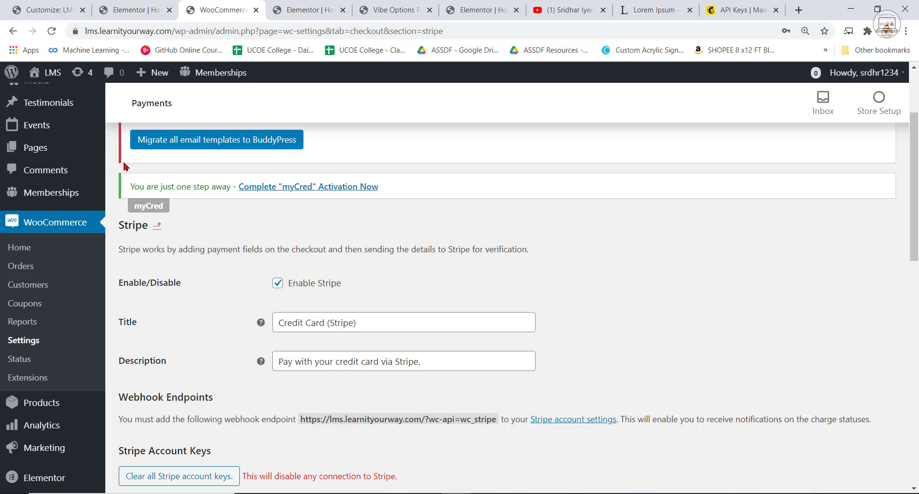
Return to the home page preview, open the All Courses page from the site header and look through its course list.
left_click(388, 10)
left_click(304, 9)
scroll(445, 343, "up", 10)
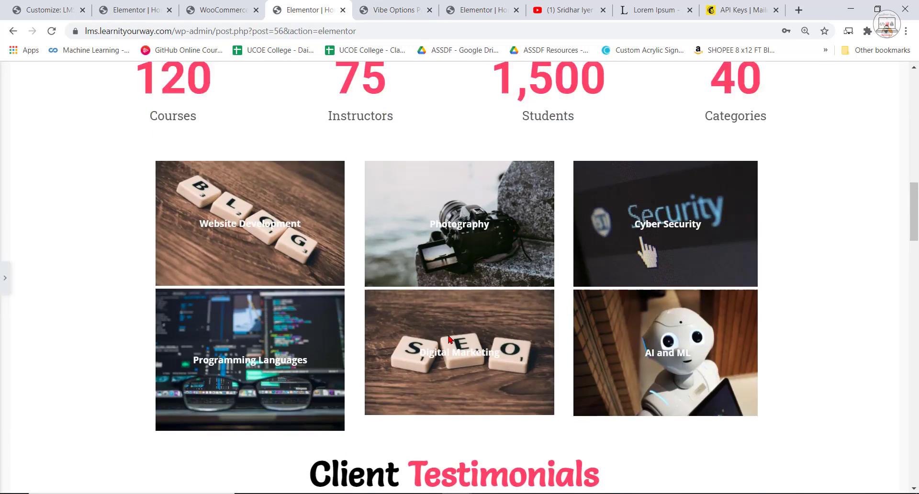
scroll(449, 339, "up", 15)
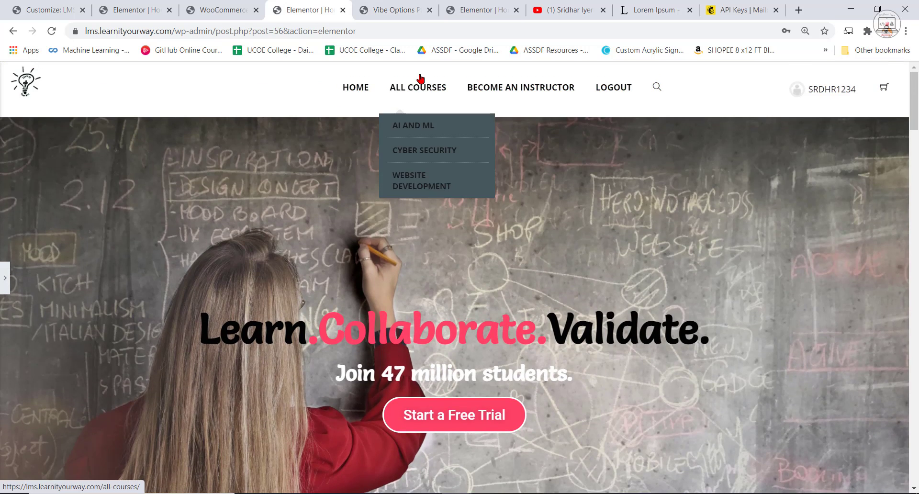
left_click(423, 91)
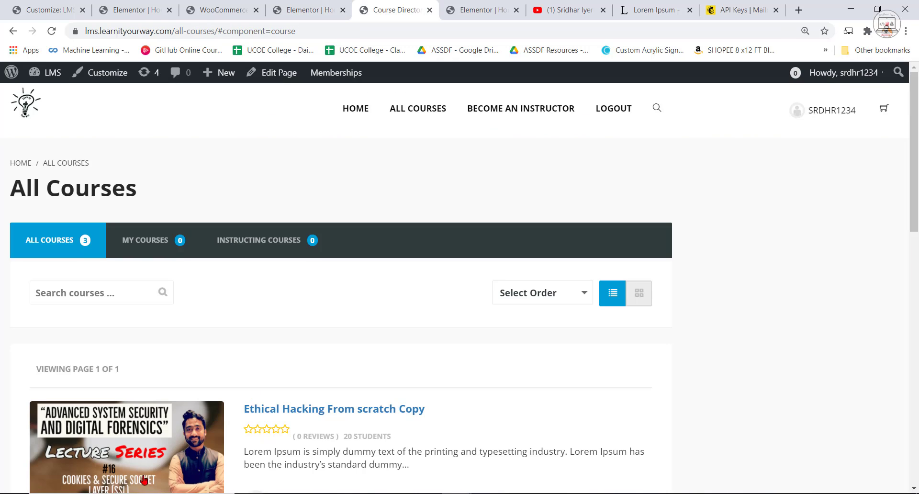
scroll(561, 383, "down", 6)
scroll(600, 391, "up", 6)
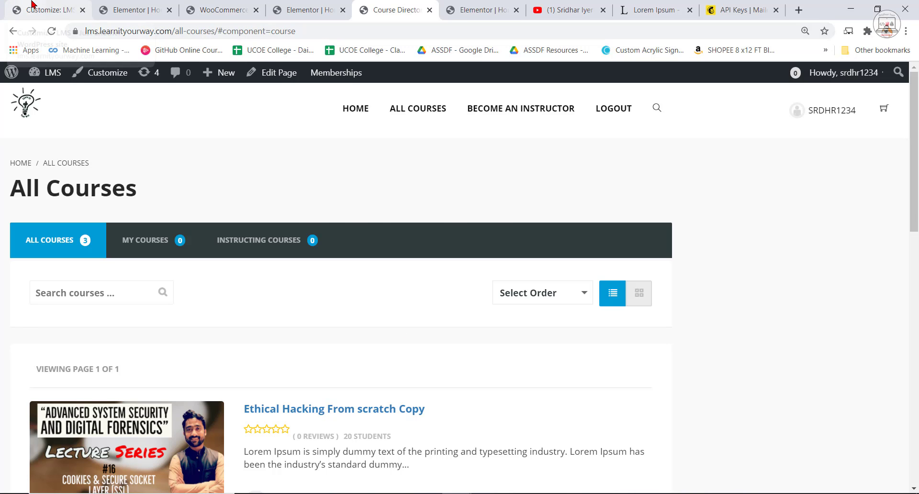
In the site Customizer's Layouts section, set the Directory Layout to the plain full-content option.
left_click(33, 7)
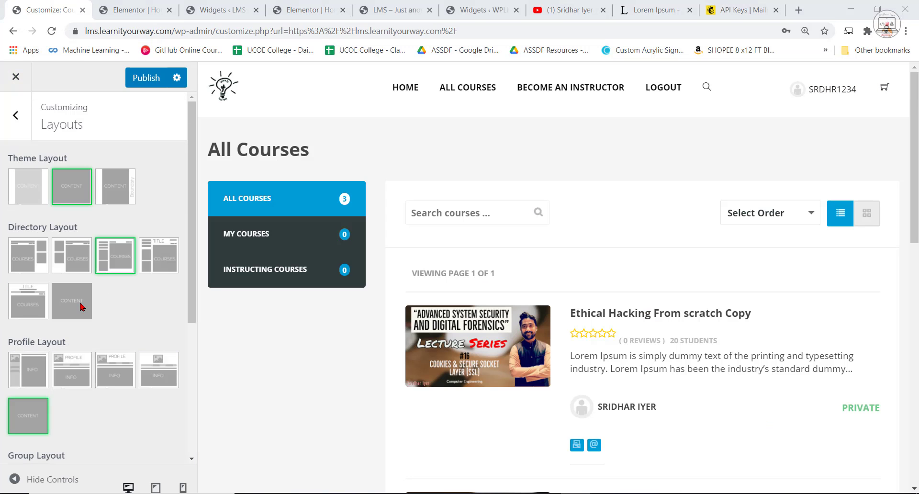
left_click(19, 115)
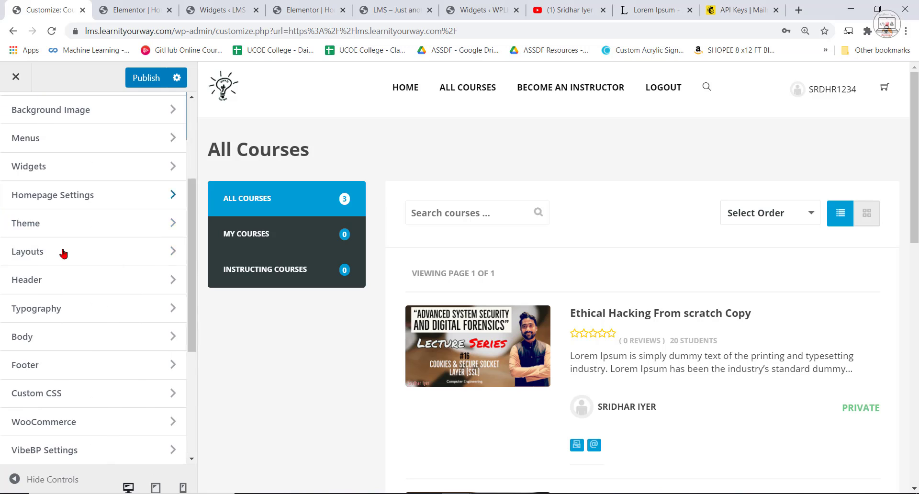
left_click(30, 259)
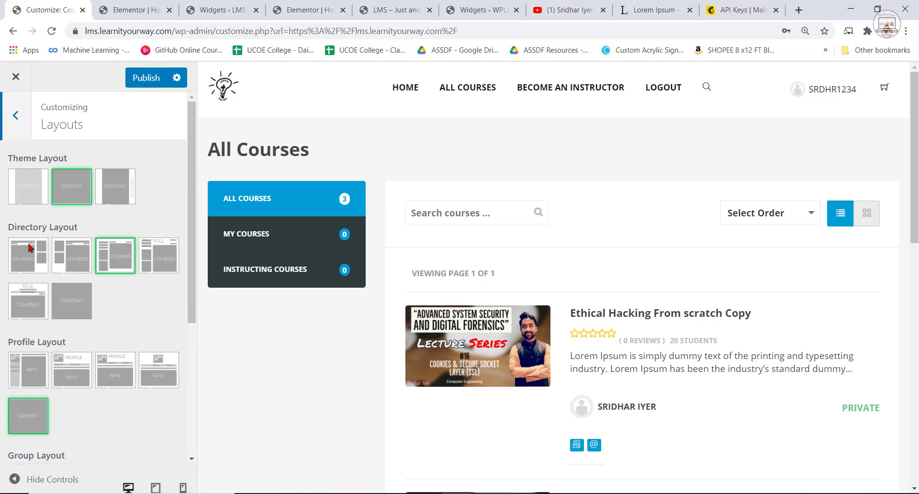
left_click(73, 302)
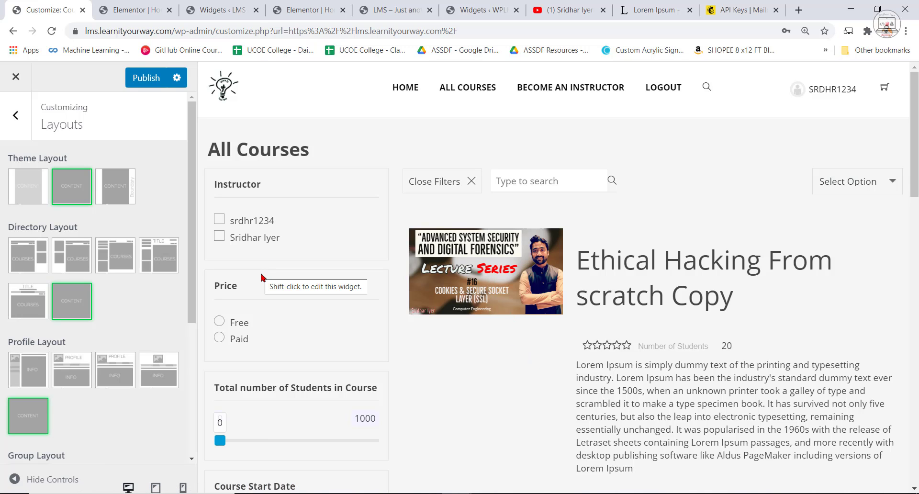
Review the All Courses preview, examining the filter widgets and the course listings.
scroll(262, 277, "down", 7)
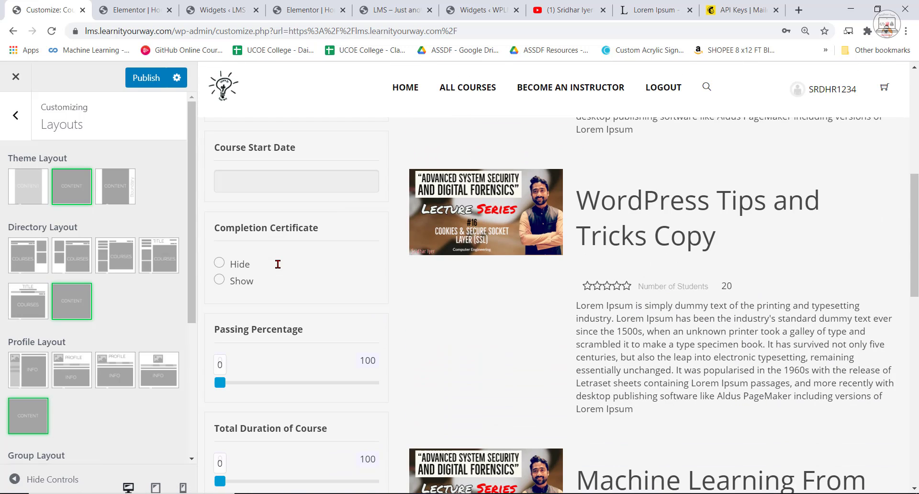
scroll(410, 313, "down", 1)
scroll(417, 307, "up", 9)
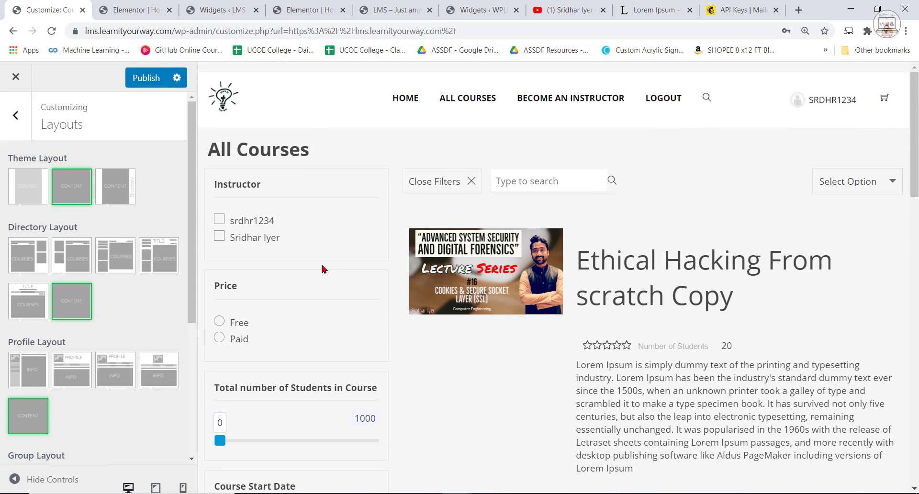
scroll(293, 284, "down", 10)
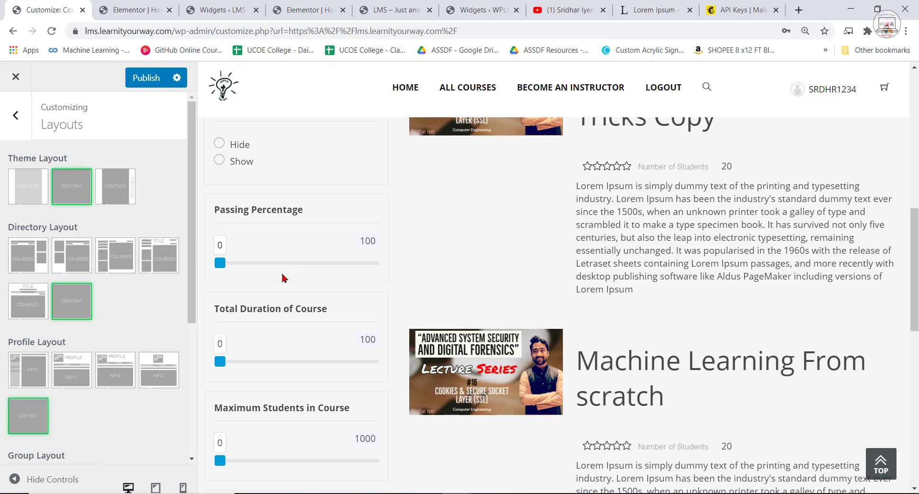
scroll(576, 307, "down", 6)
scroll(586, 305, "up", 8)
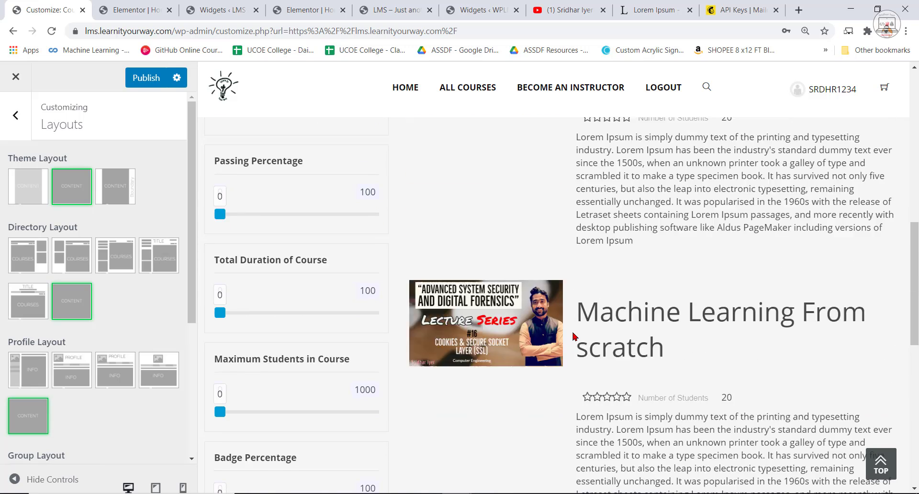
scroll(573, 348, "up", 5)
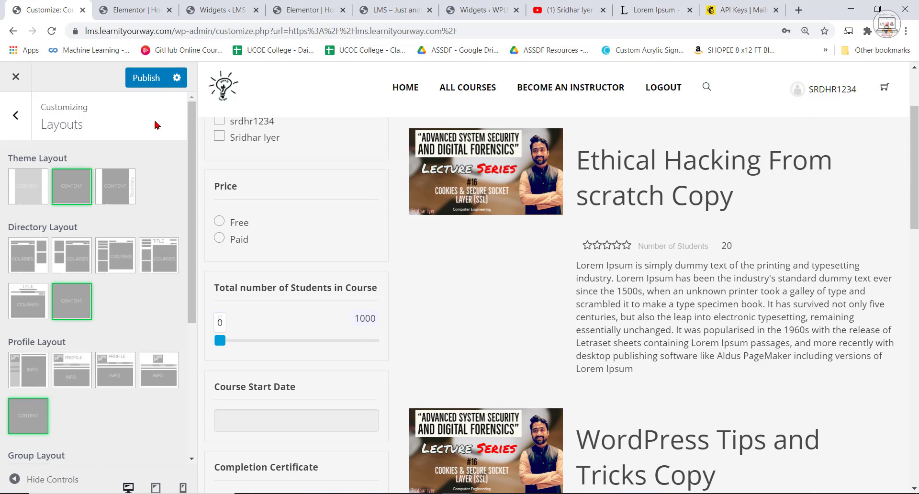
Publish the Customizer layout changes and switch to the All Courses page in the incognito window.
left_click(146, 79)
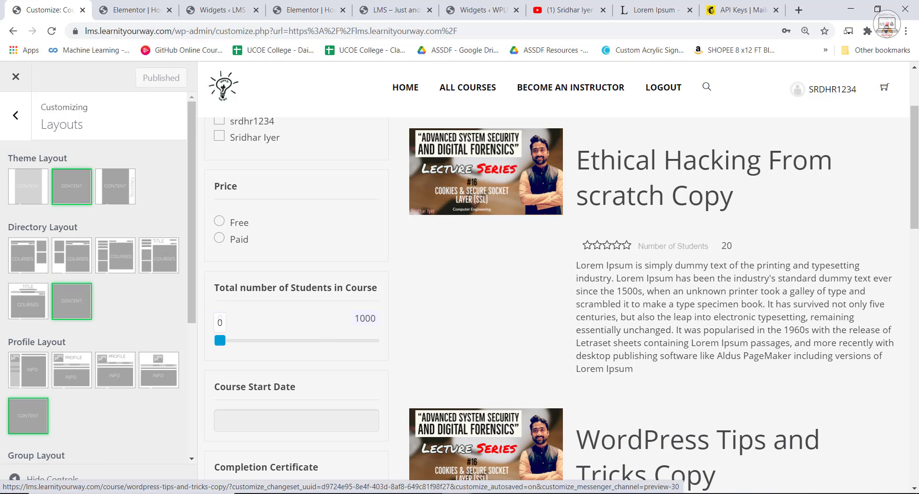
left_click(459, 493)
left_click(554, 452)
left_click(851, 84)
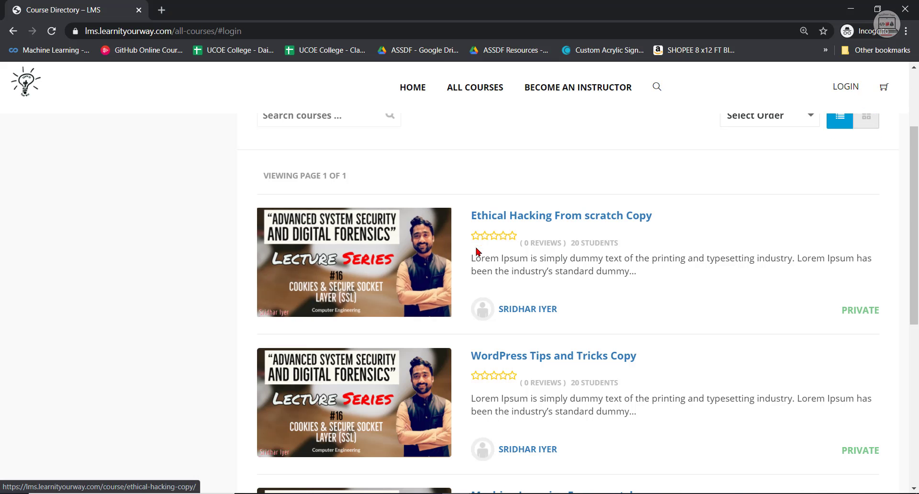
scroll(709, 192, "up", 3)
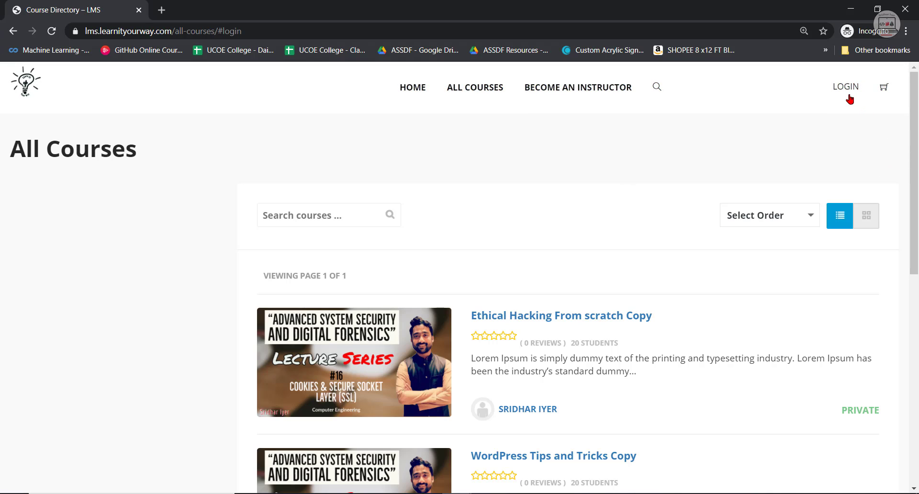
Log in to the site from the incognito window's header and look at the member dashboard and its navigation.
left_click(844, 91)
left_click(426, 267)
left_click(415, 282)
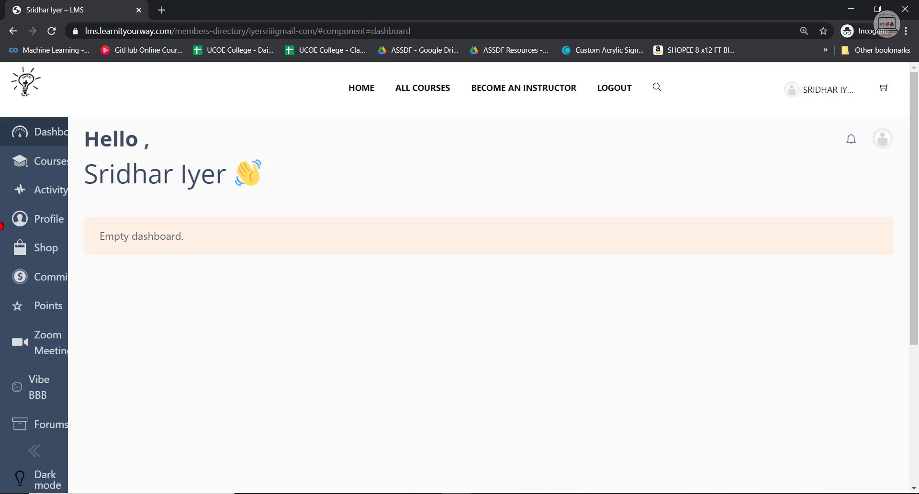
mouse_move(38, 142)
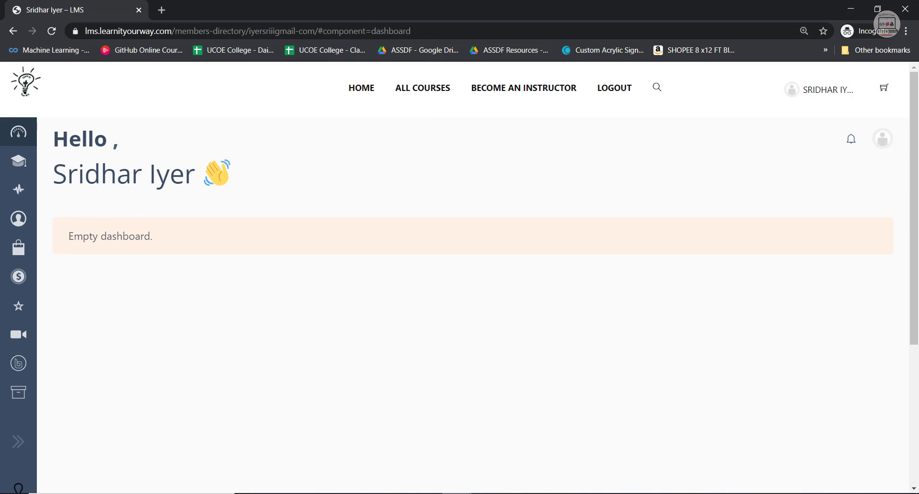
mouse_move(456, 493)
Go back to the admin window's Widgets page and look through the sidebars and available dashboard widgets.
left_click(356, 454)
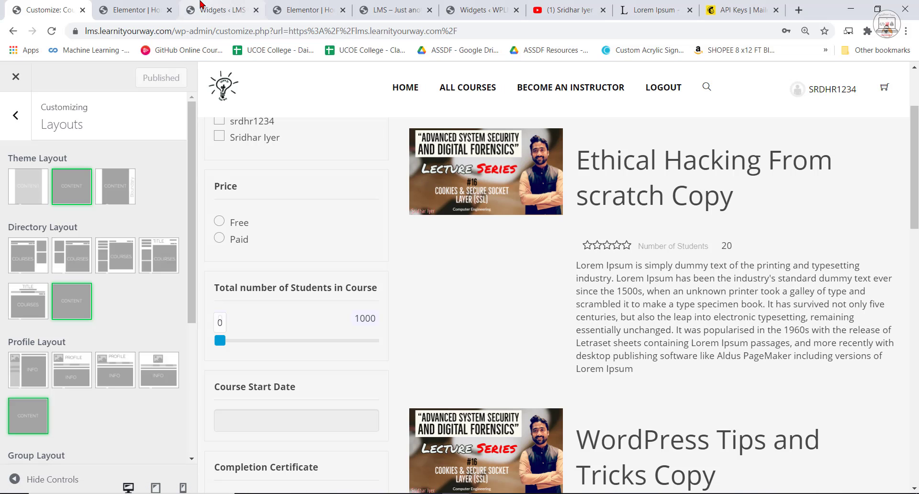
left_click(223, 10)
scroll(470, 348, "down", 2)
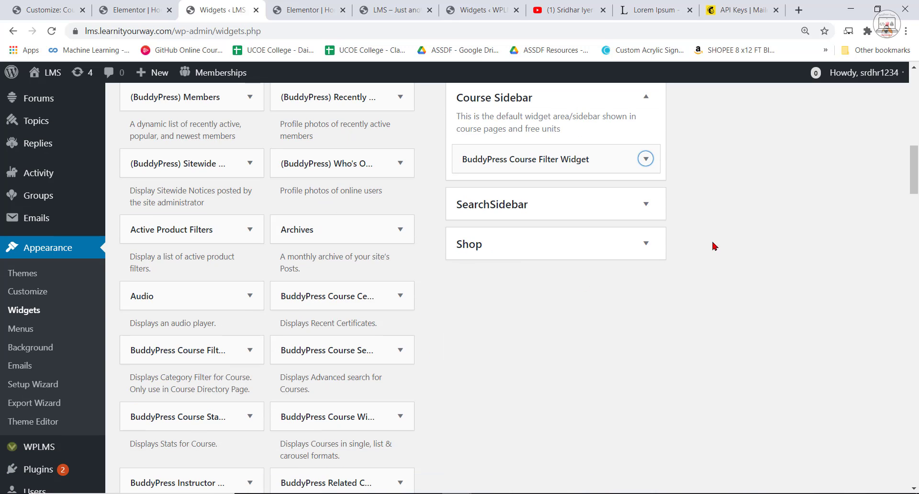
scroll(616, 448, "up", 12)
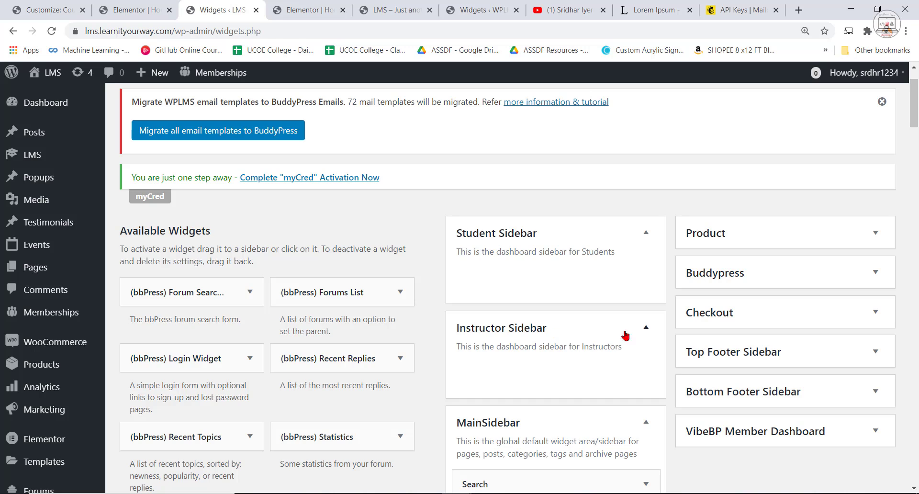
scroll(551, 336, "down", 1)
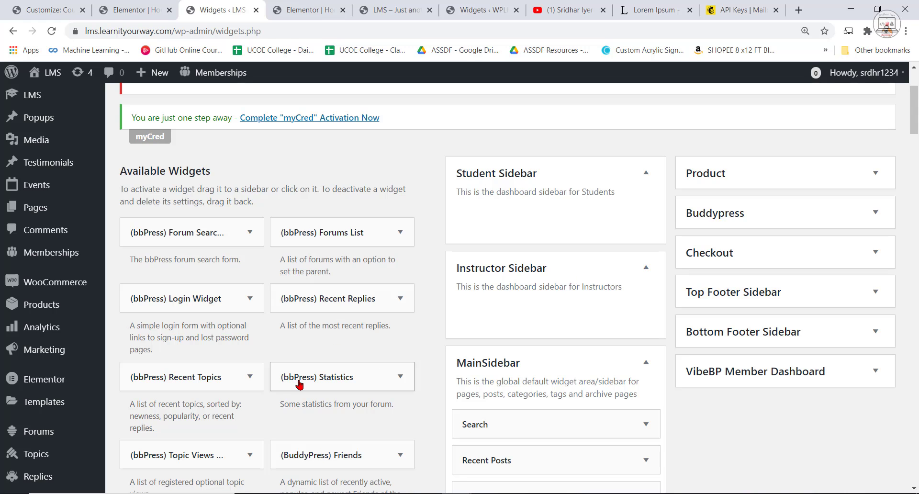
scroll(277, 393, "down", 20)
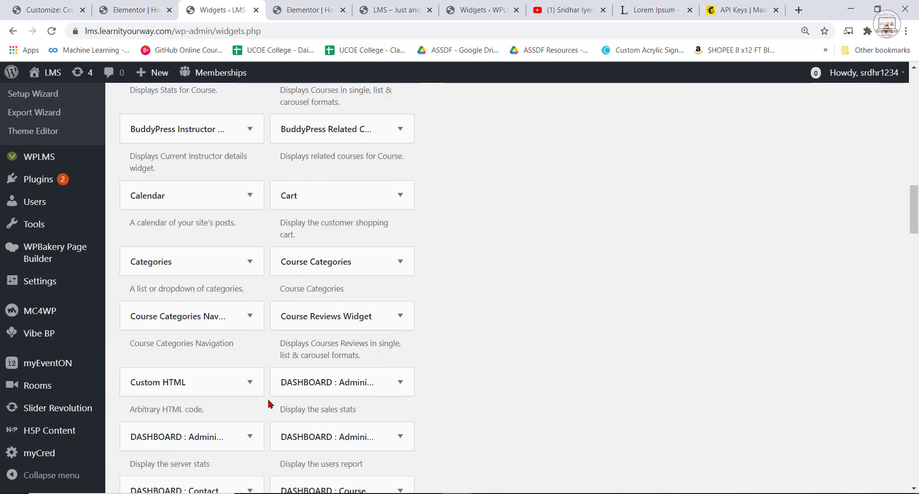
scroll(269, 404, "down", 4)
scroll(230, 307, "up", 4)
left_click(207, 306)
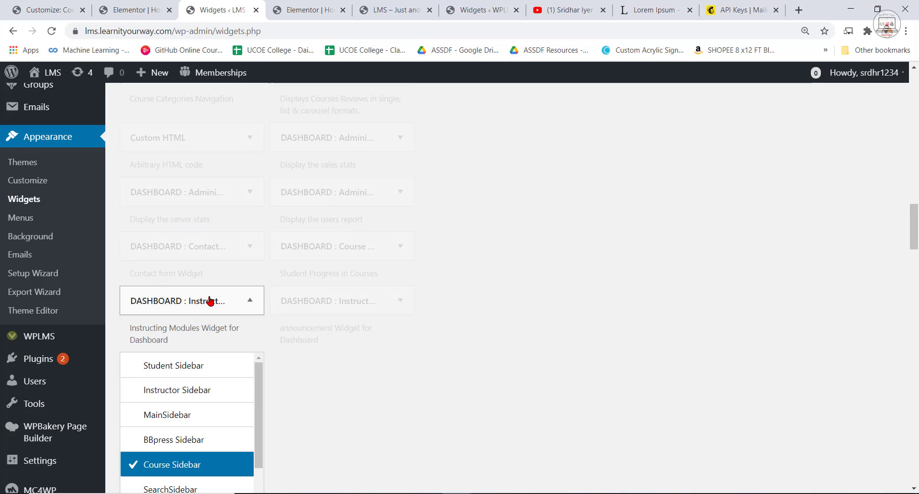
left_click(210, 301)
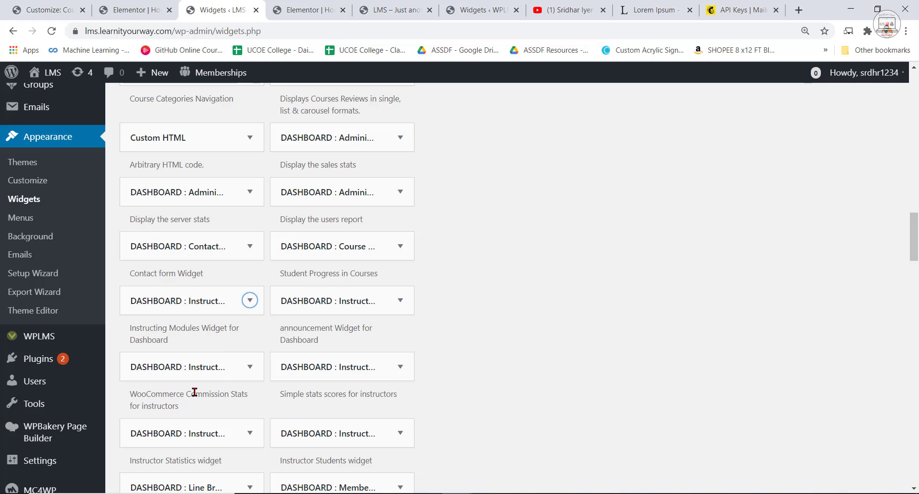
Add the dashboard's Instructor Statistics widget to the Instructor Sidebar.
scroll(211, 383, "down", 1)
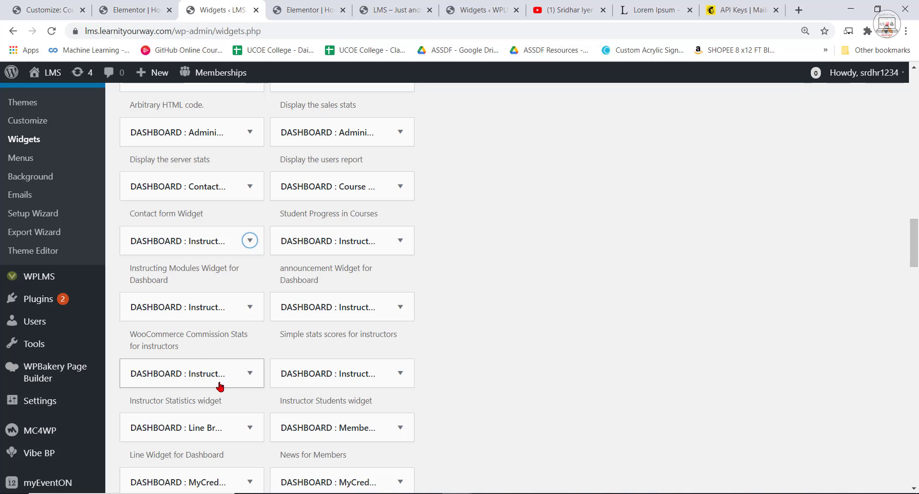
left_click(217, 377)
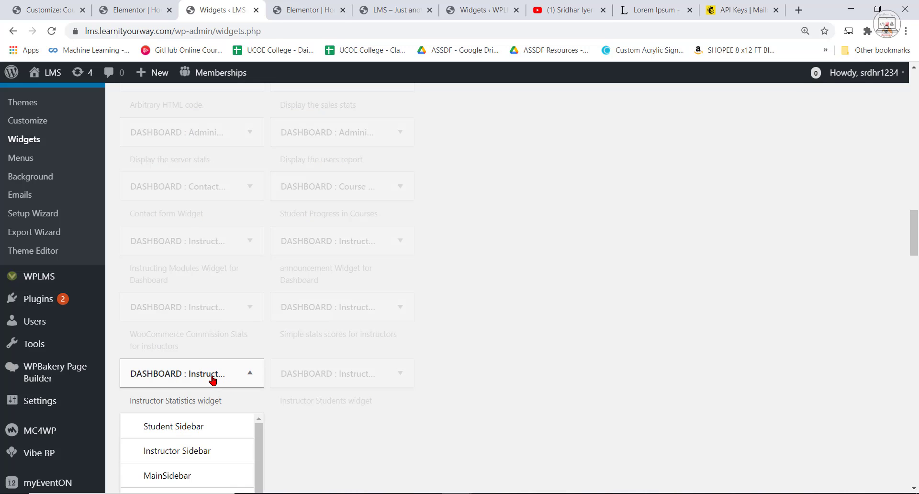
scroll(213, 381, "down", 2)
scroll(219, 423, "down", 2)
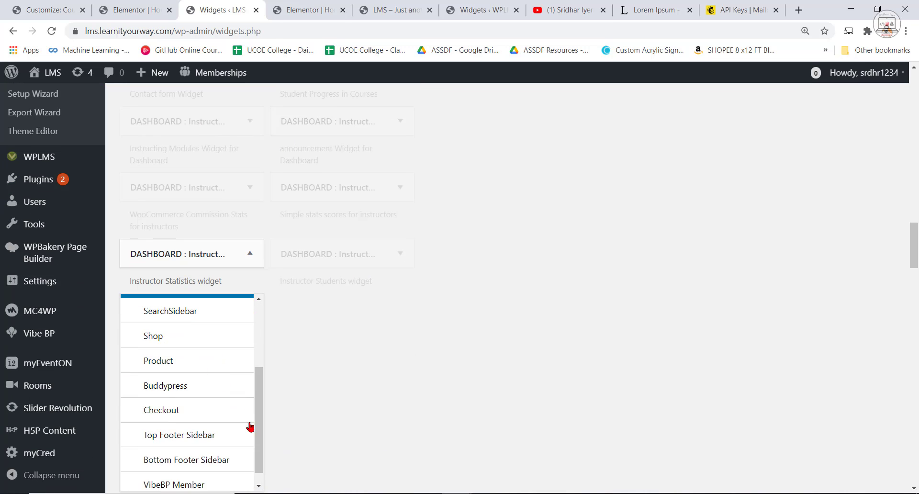
scroll(251, 407, "up", 3)
left_click(160, 337)
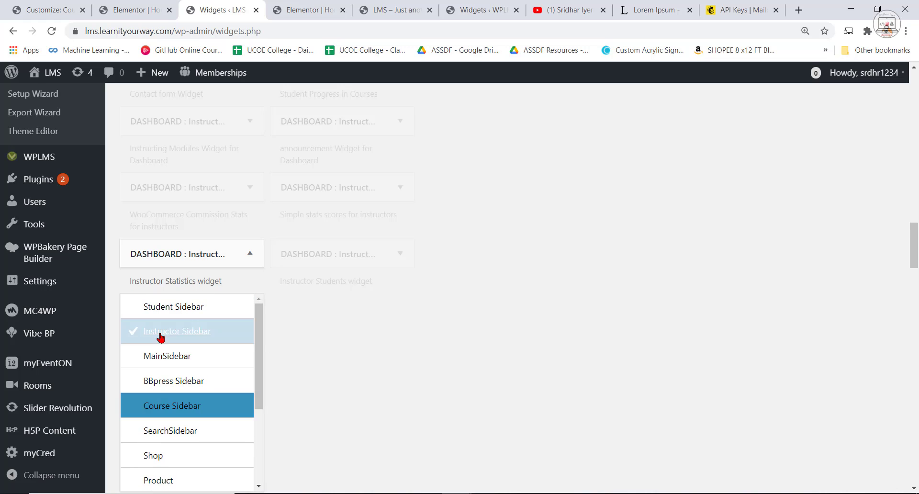
scroll(340, 355, "down", 3)
left_click(199, 388)
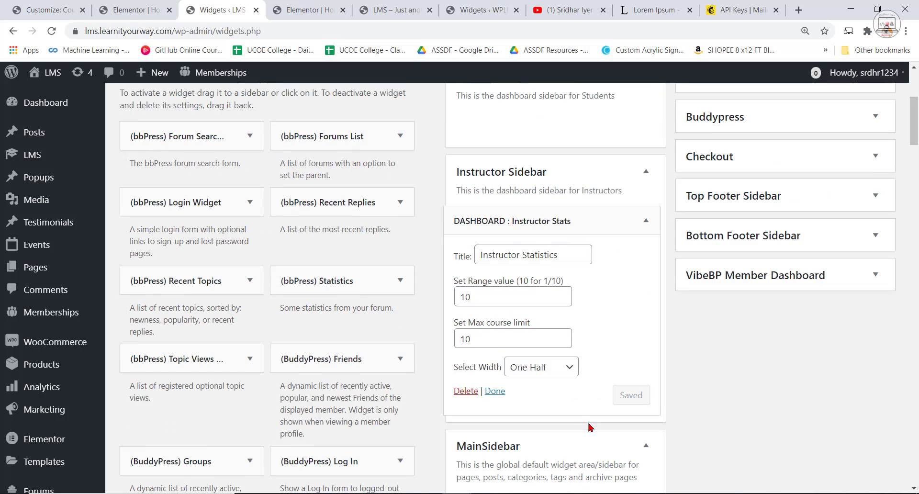
Set the width of the Instructor Stats widget to One Fourth and save the widget.
scroll(586, 426, "up", 3)
scroll(579, 421, "down", 1)
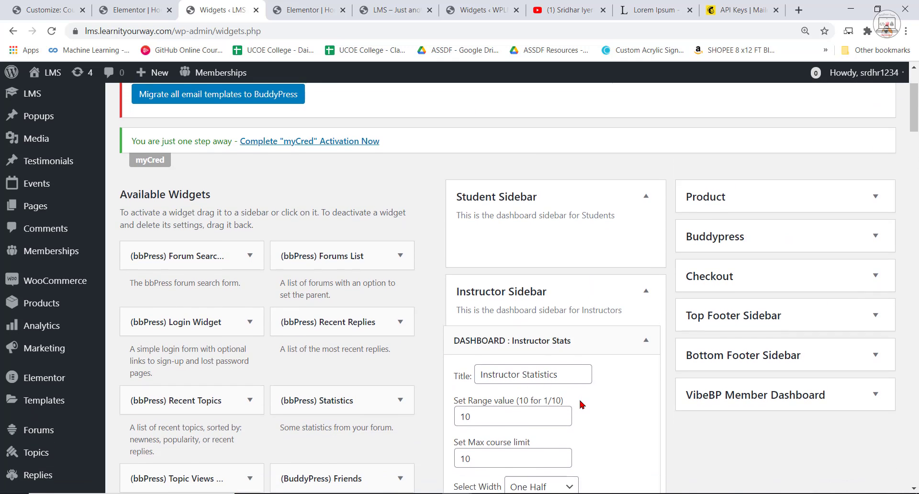
scroll(581, 404, "down", 2)
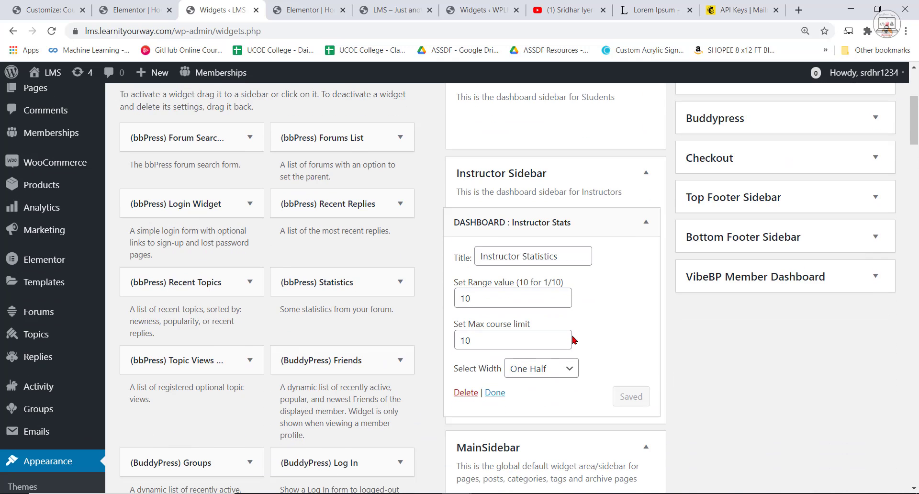
left_click(550, 370)
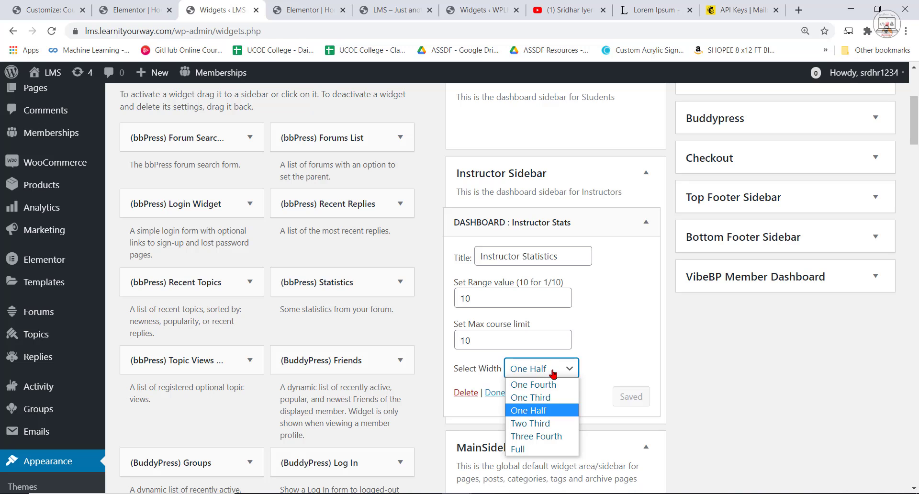
left_click(555, 216)
left_click(555, 220)
left_click(556, 221)
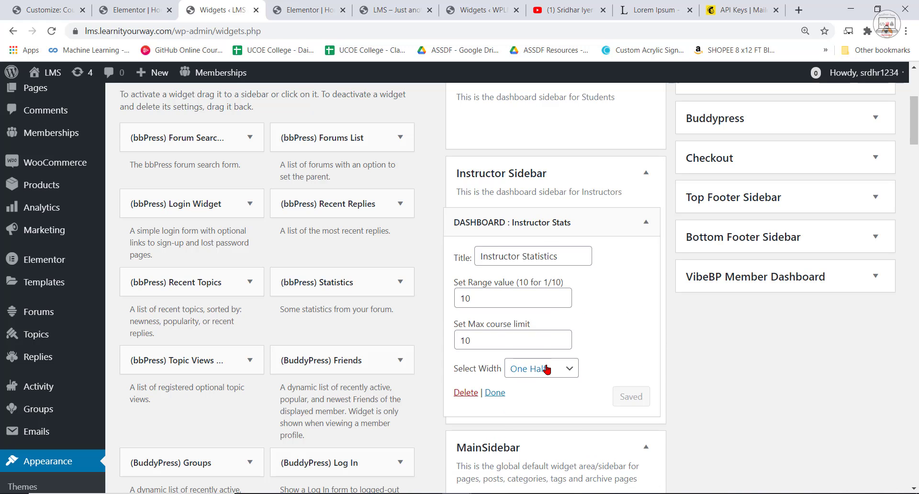
left_click(547, 369)
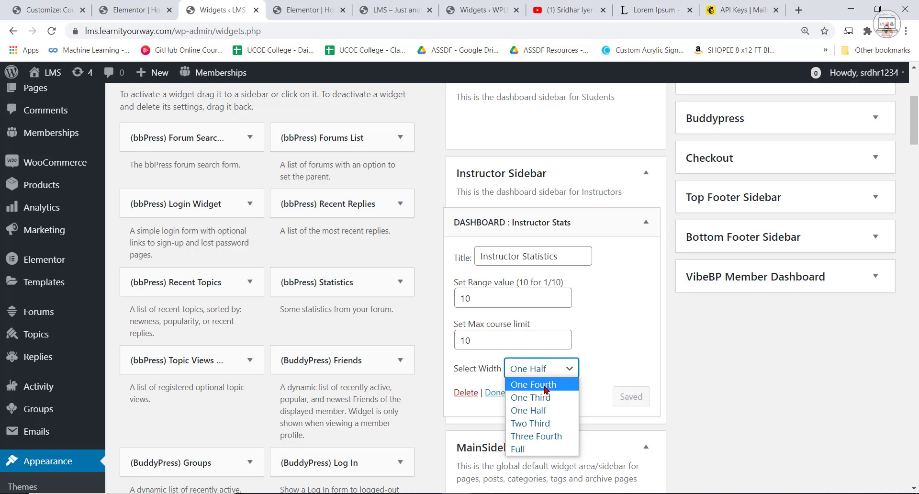
left_click(535, 385)
left_click(634, 401)
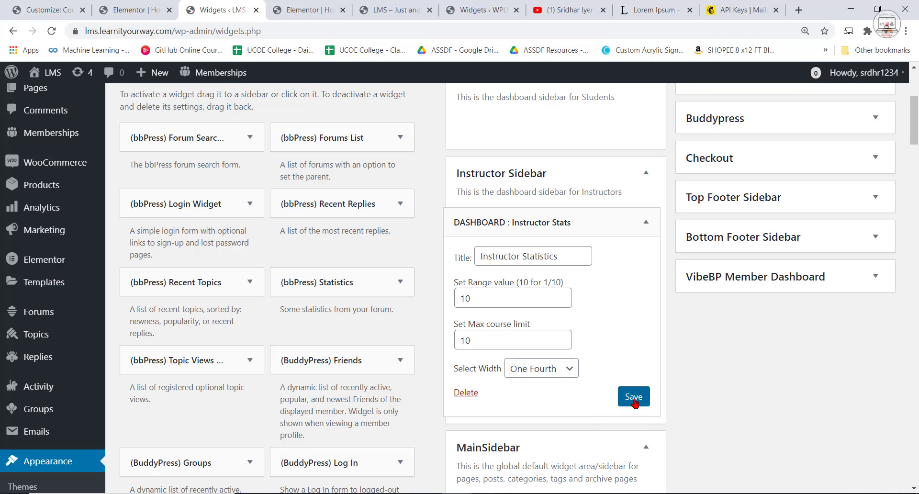
left_click(552, 258)
triple_click(572, 259)
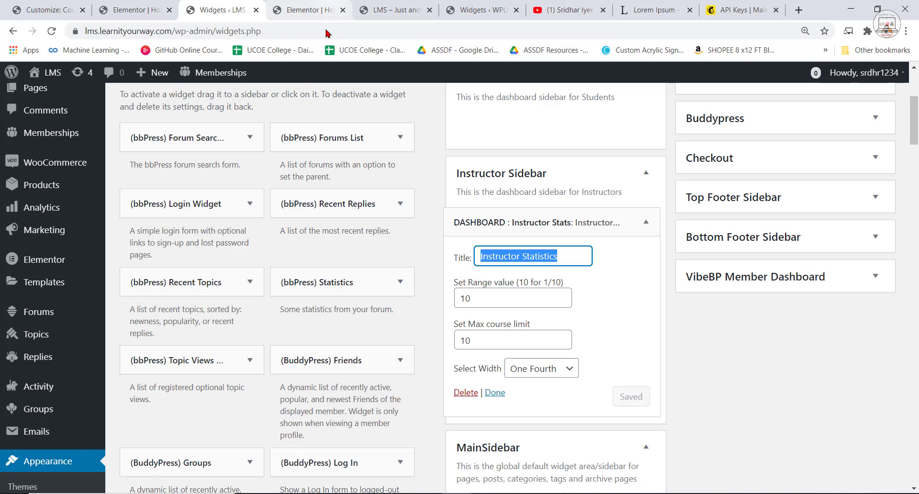
In the incognito window, review the dashboard's Instructor Statistics for the Ethical Hacking and WordPress Tips and Tricks courses.
left_click(457, 493)
left_click(494, 466)
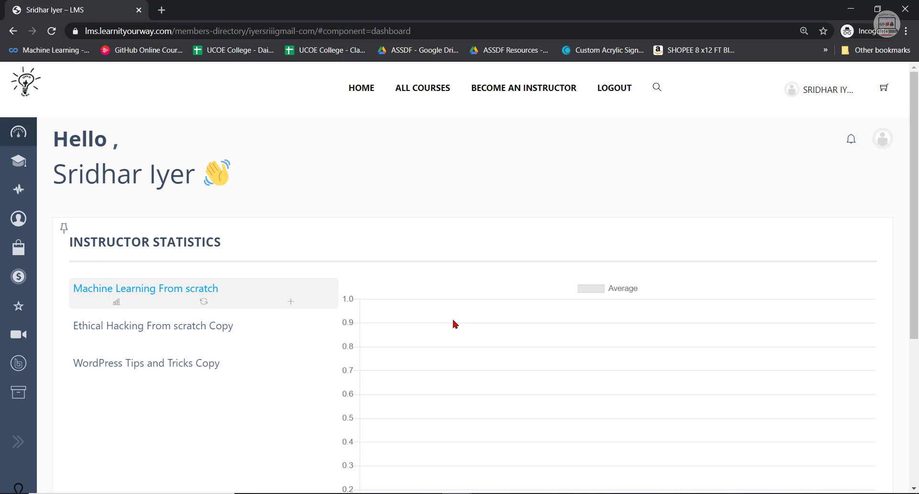
scroll(477, 393, "down", 2)
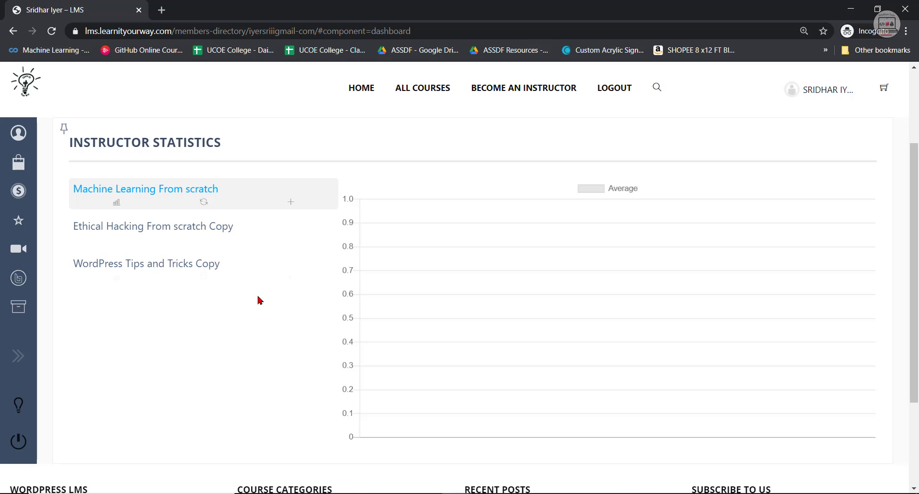
scroll(288, 316, "down", 3)
scroll(288, 335, "up", 5)
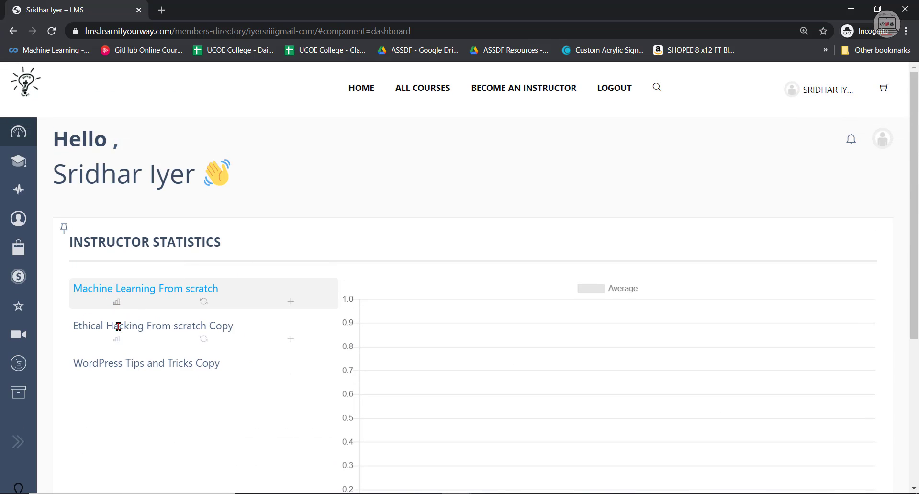
left_click(158, 329)
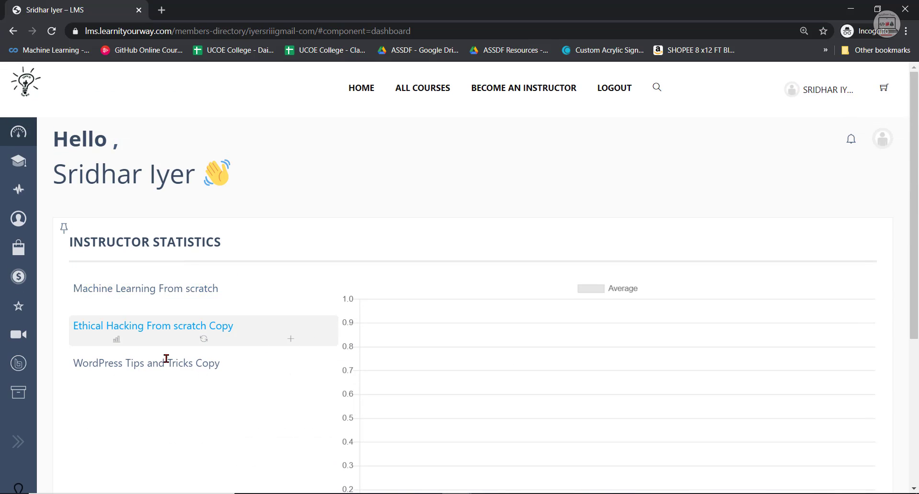
scroll(520, 361, "down", 2)
left_click(153, 264)
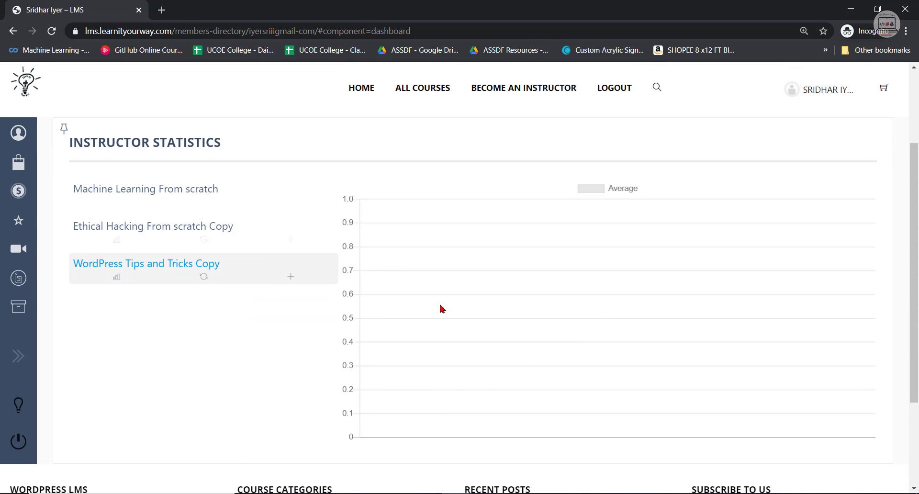
scroll(570, 388, "down", 3)
Return to the Widgets page in the admin window and finish editing the Instructor Stats widget.
left_click(455, 493)
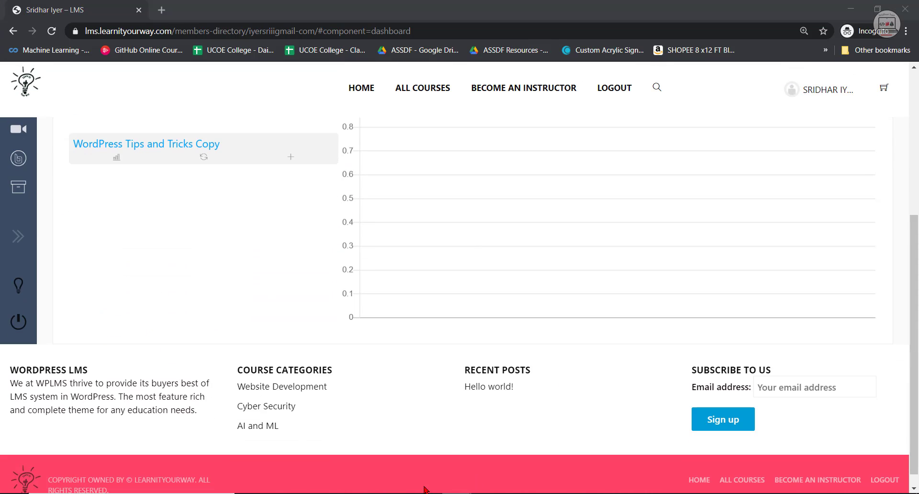
left_click(407, 458)
scroll(455, 332, "down", 1)
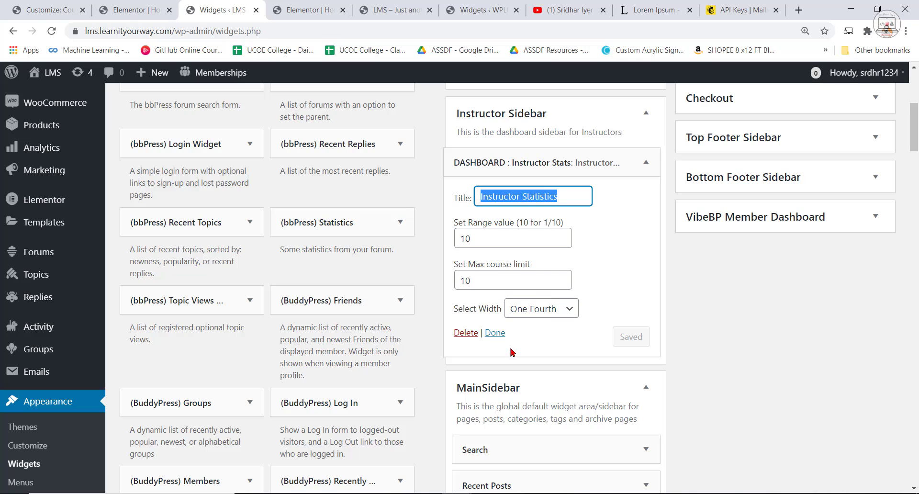
left_click(495, 334)
Add the dashboard's Instructor Simple Stats widget to the Instructor Sidebar.
scroll(471, 265, "down", 5)
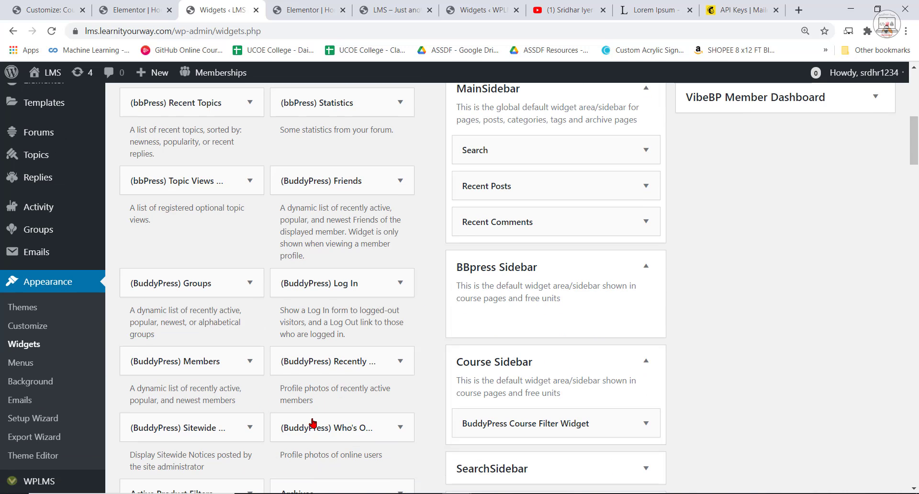
scroll(325, 420, "down", 20)
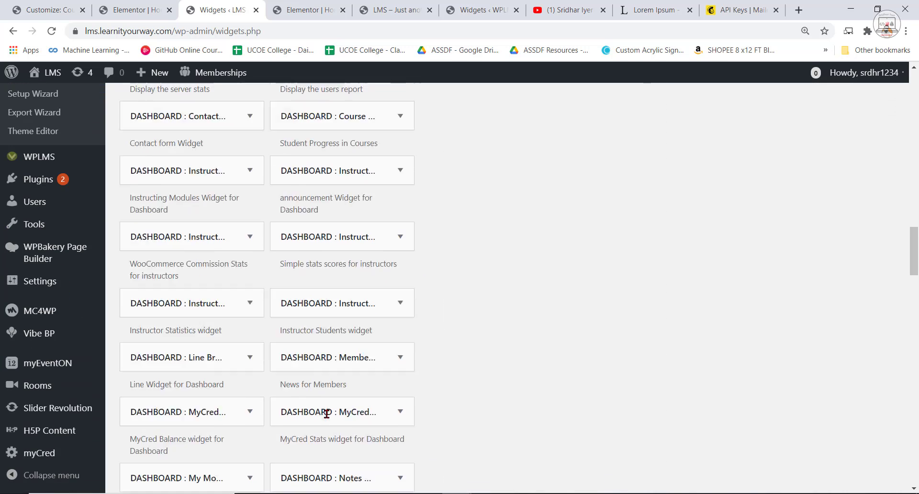
scroll(220, 358, "down", 3)
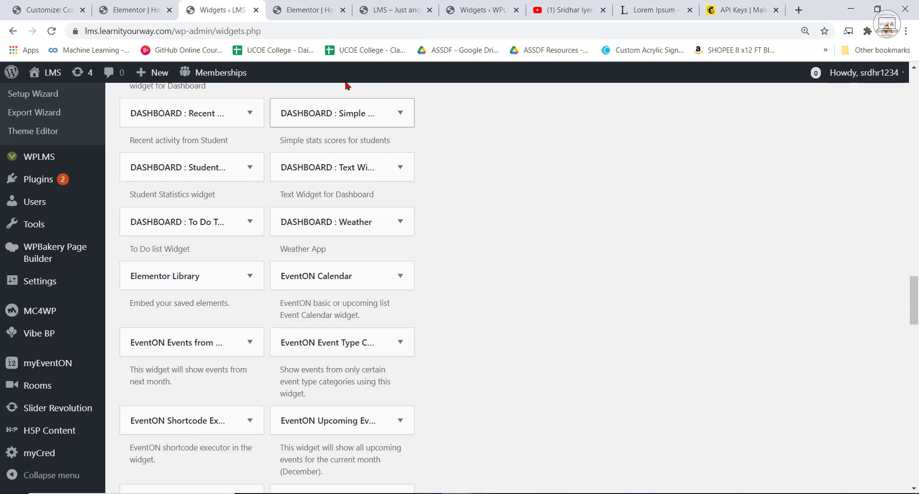
scroll(342, 240, "down", 9)
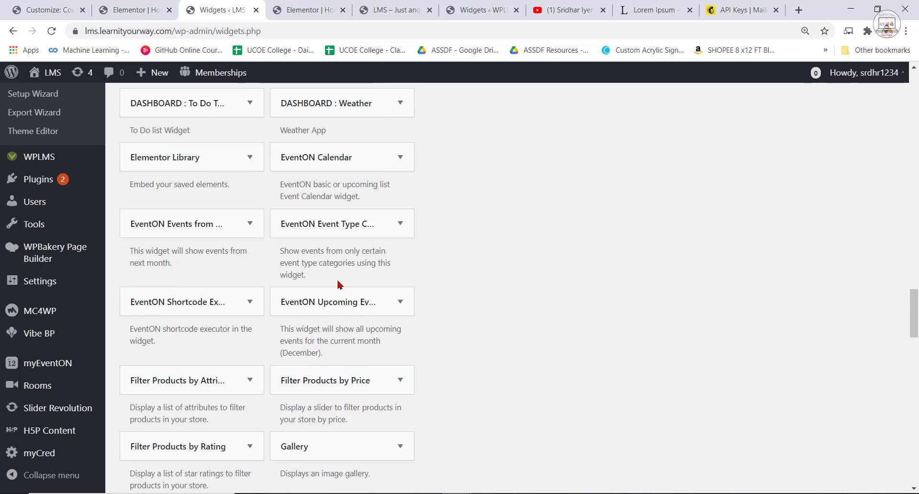
scroll(264, 307, "up", 15)
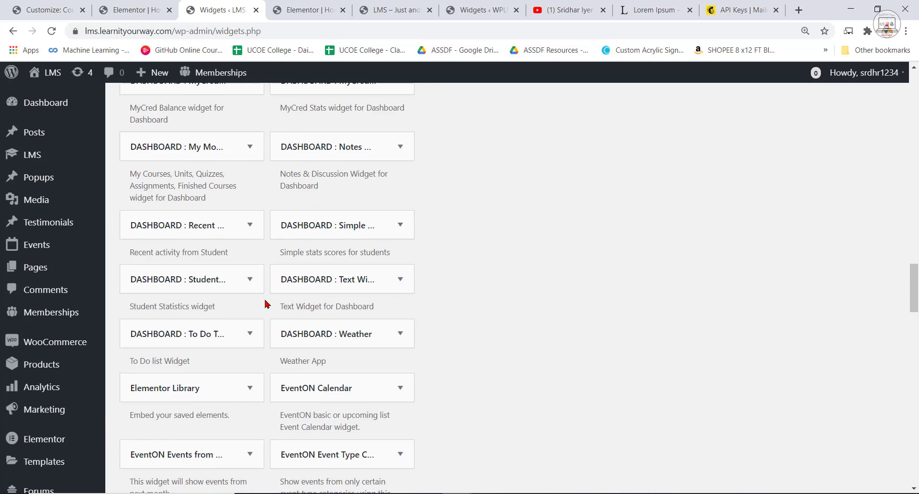
scroll(373, 330, "up", 3)
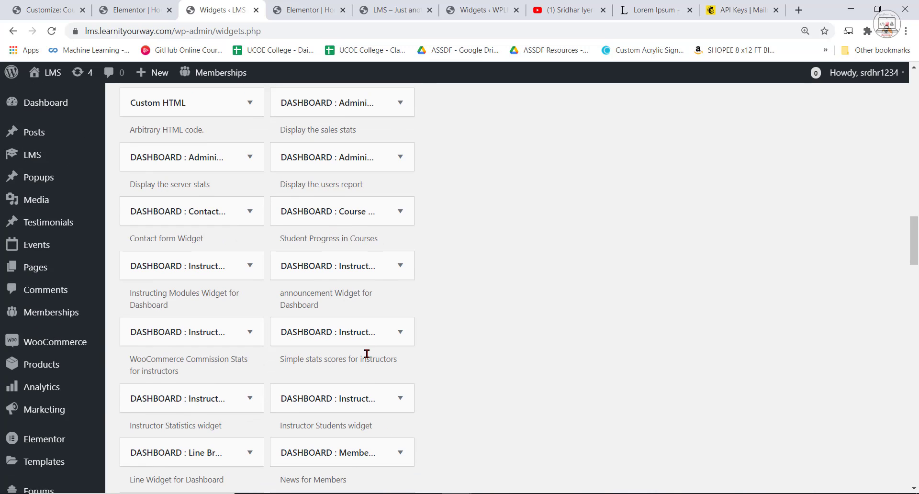
left_click(368, 339)
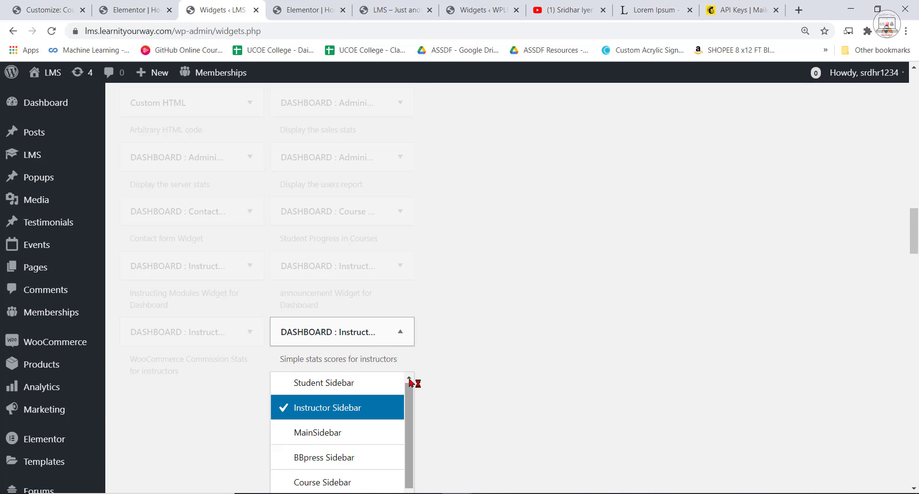
scroll(410, 383, "down", 3)
scroll(495, 423, "down", 4)
left_click(383, 409)
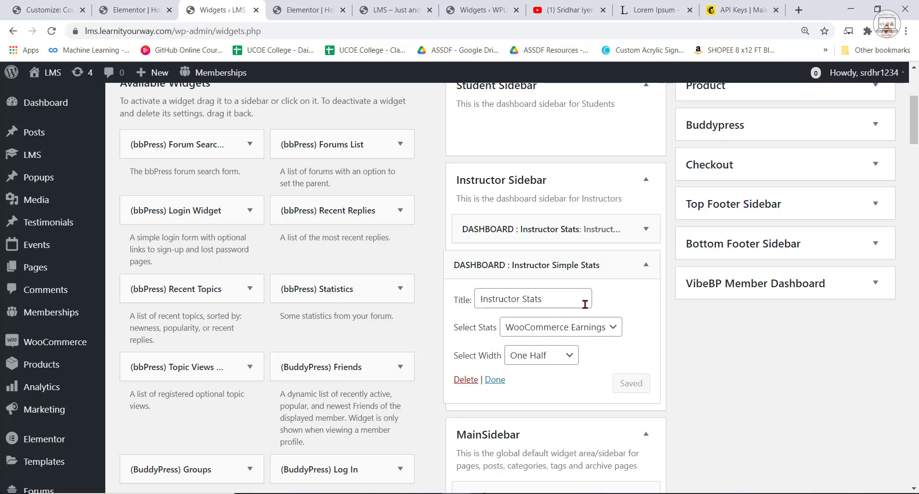
Set the Instructor Simple Stats widget to show Number of courses, save it, and place it above the Instructor Stats widget.
left_click(603, 330)
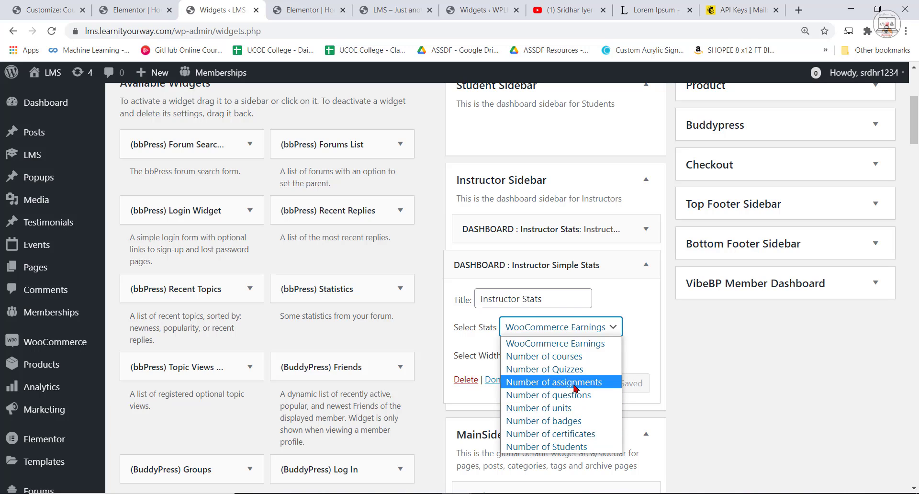
left_click(567, 357)
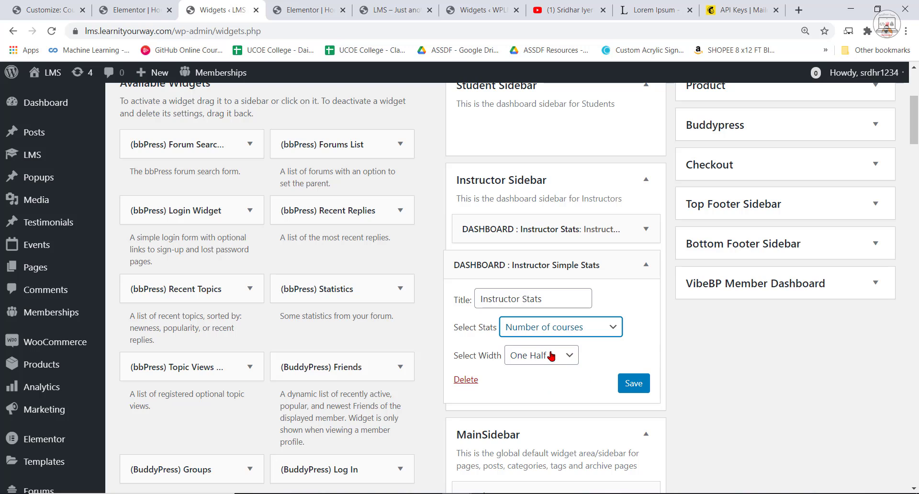
left_click(635, 385)
left_click_drag(531, 265, 535, 225)
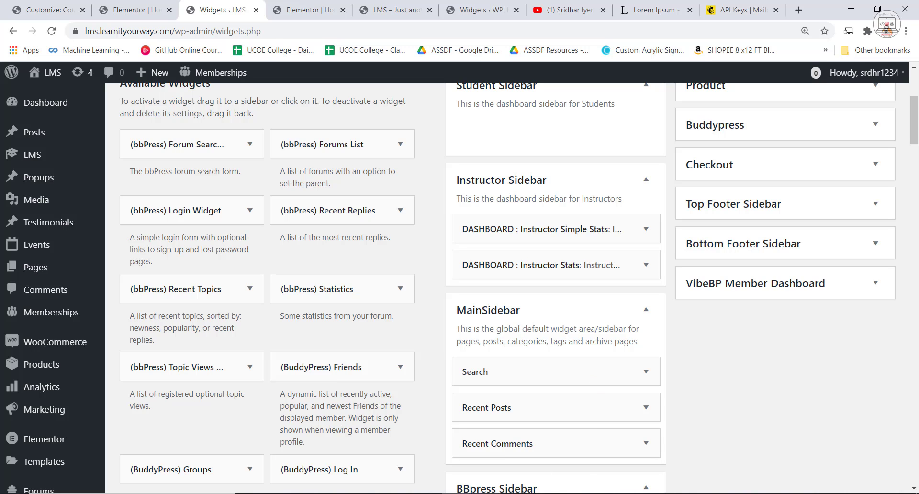
Reload the instructor dashboard in the incognito window and review how the course count and Instructor Statistics widgets are laid out.
left_click(458, 493)
left_click(508, 463)
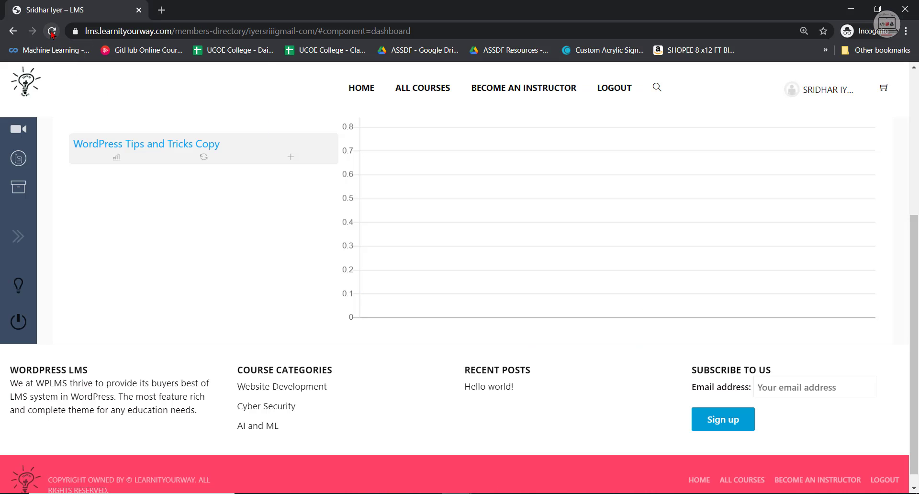
left_click(52, 32)
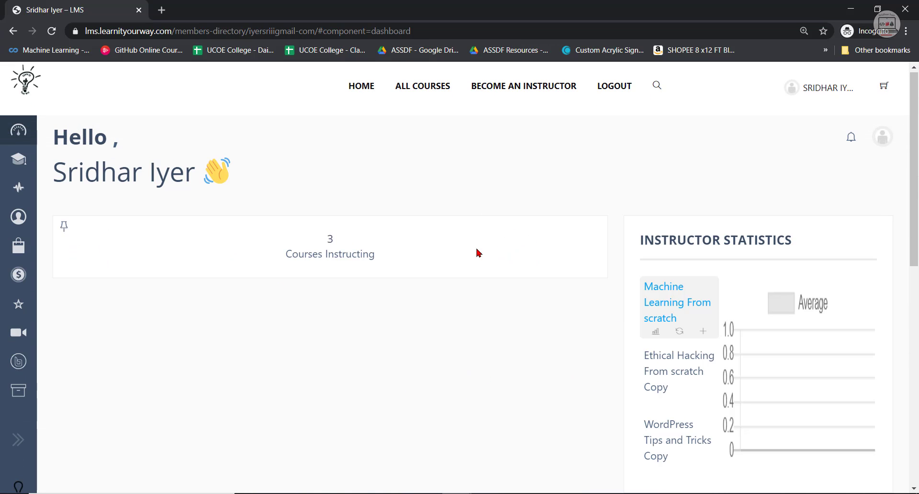
scroll(559, 301, "down", 1)
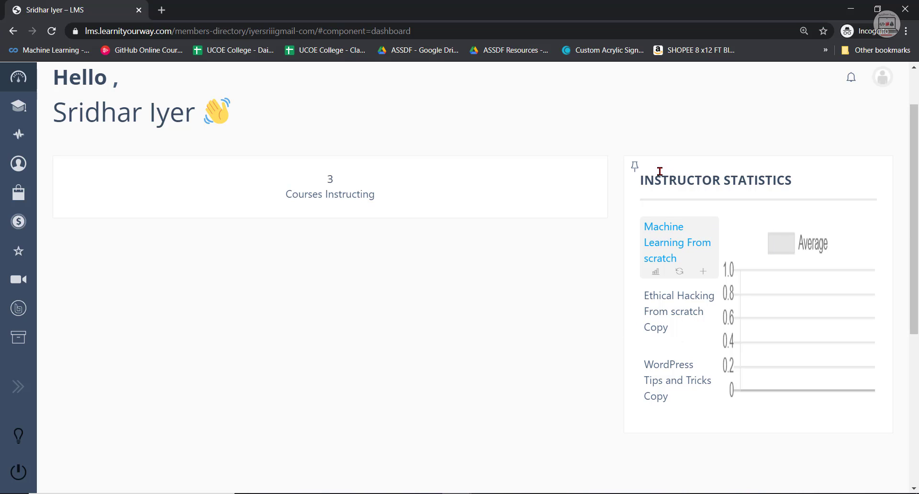
Return to the Widgets page in the admin window and delete the Instructor Stats widget from the Instructor Sidebar.
mouse_move(421, 492)
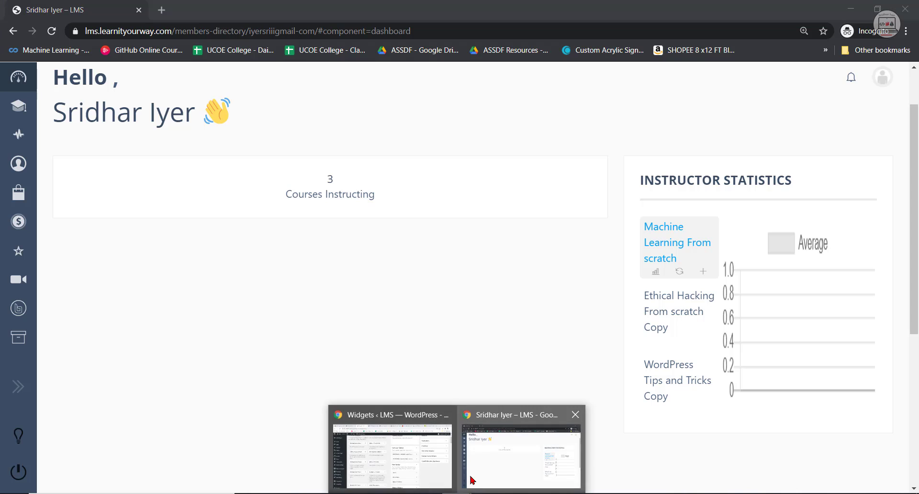
left_click(422, 472)
left_click(594, 263)
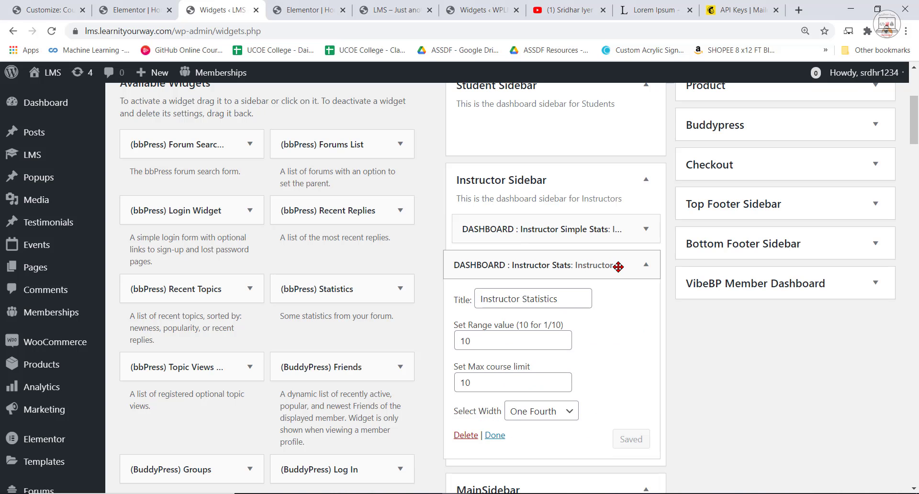
left_click(467, 436)
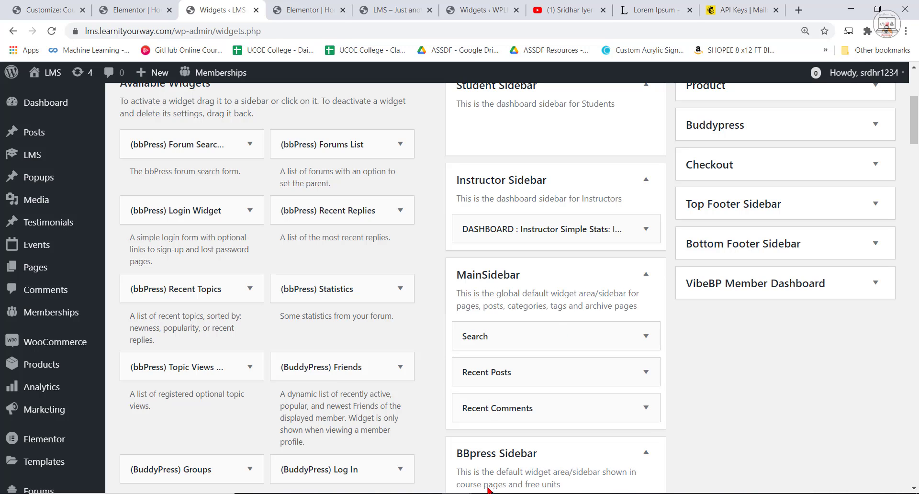
In the incognito window, look through the instructor's Manage Courses and Manage Assignments pages, and return to the dashboard.
left_click(522, 479)
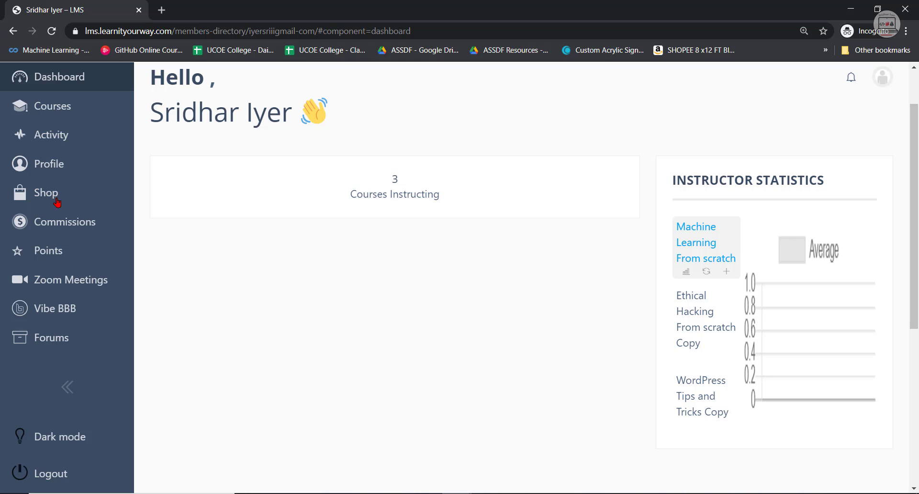
left_click(62, 107)
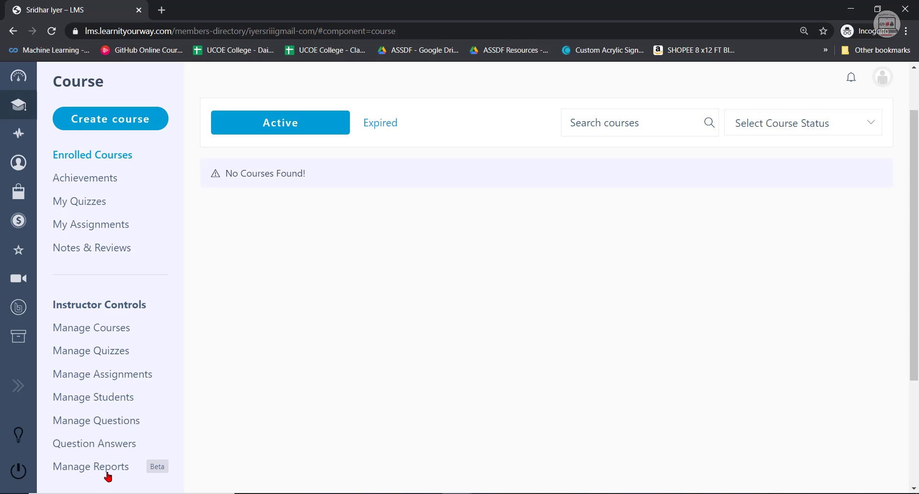
scroll(101, 266, "down", 1)
scroll(101, 266, "up", 2)
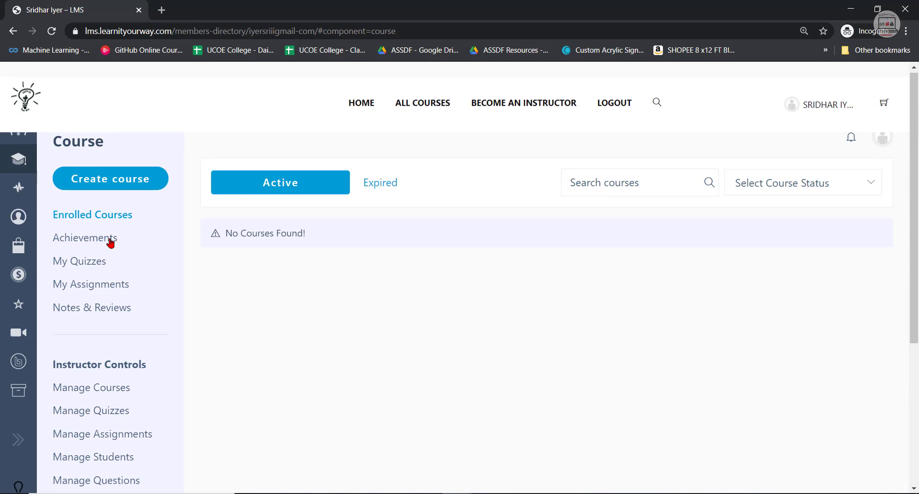
scroll(96, 398, "down", 2)
left_click(103, 293)
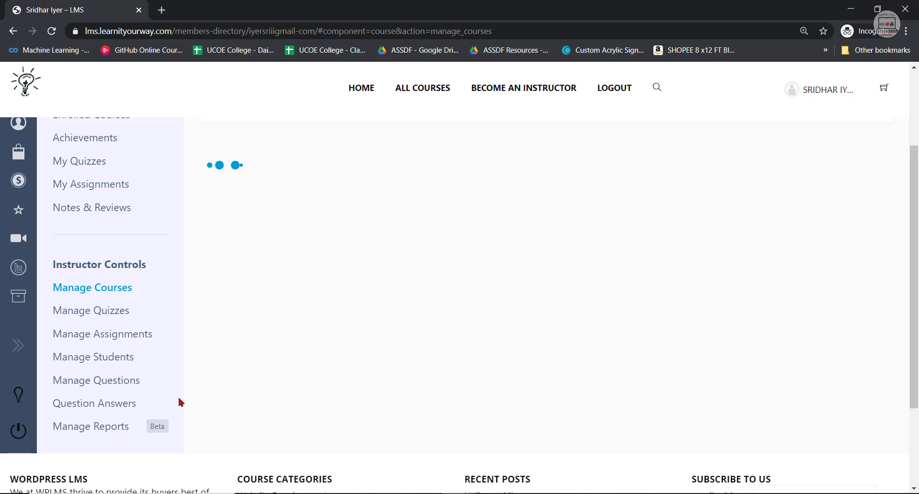
left_click(111, 335)
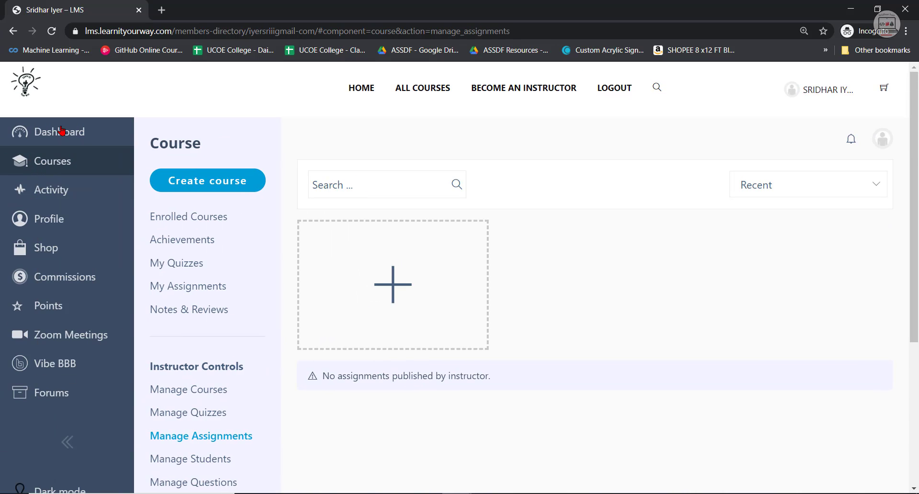
left_click(62, 131)
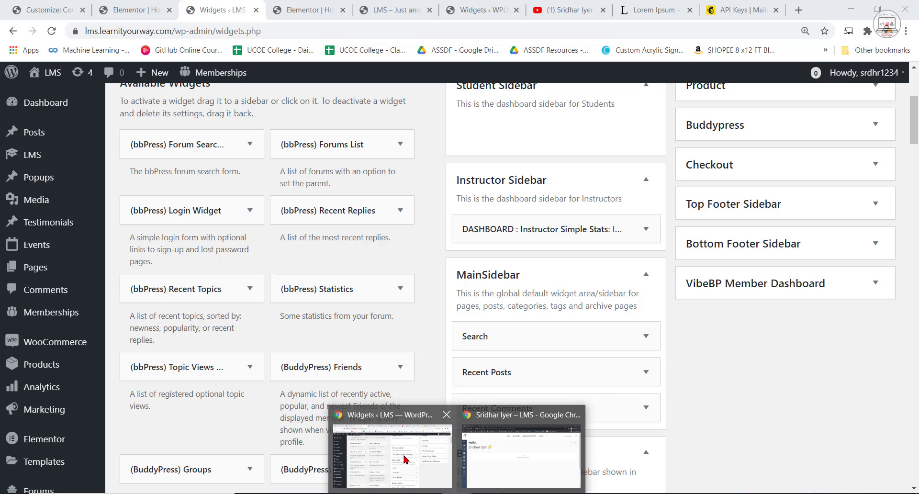
Return to the admin window's Widgets page and add a second Instructor Simple Stats widget to the Instructor Sidebar.
left_click(404, 459)
scroll(268, 374, "down", 4)
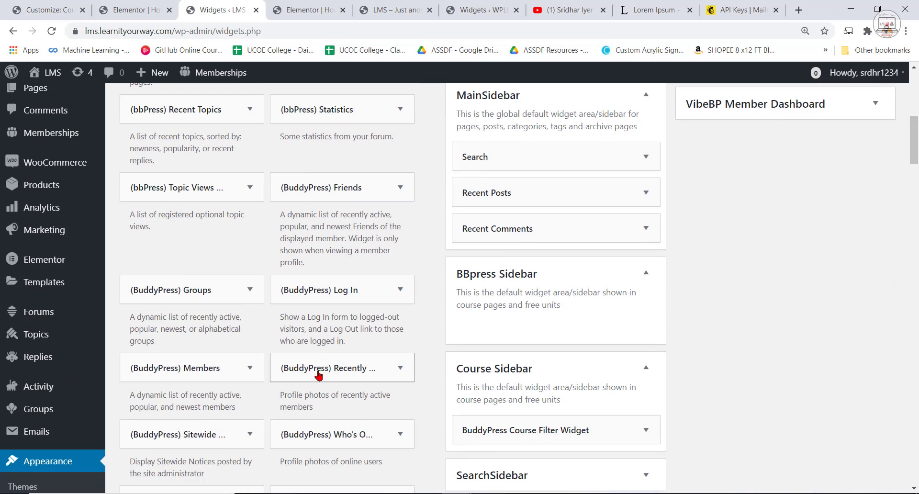
scroll(392, 369, "down", 1)
scroll(352, 371, "up", 6)
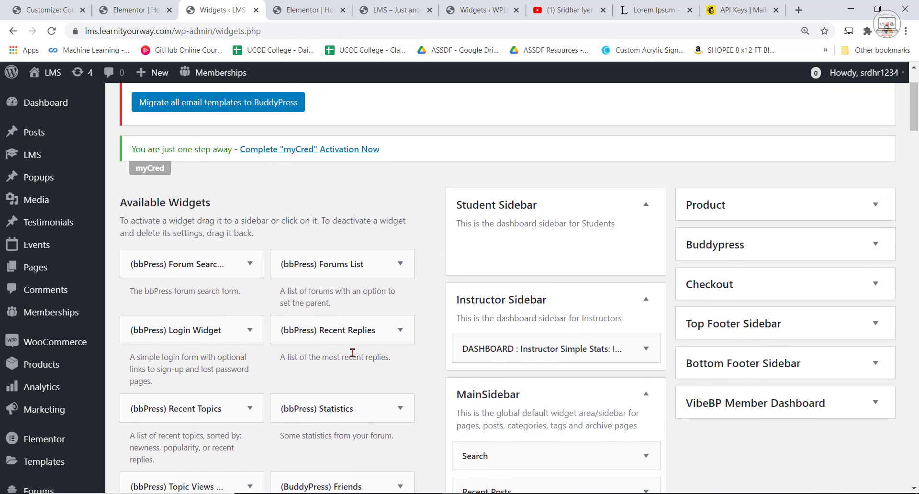
scroll(353, 358, "down", 3)
scroll(353, 358, "down", 20)
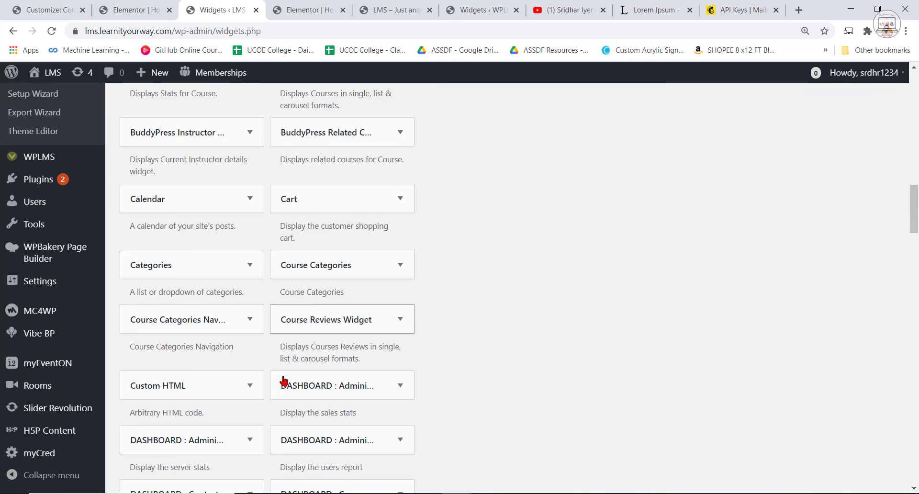
scroll(351, 263, "down", 3)
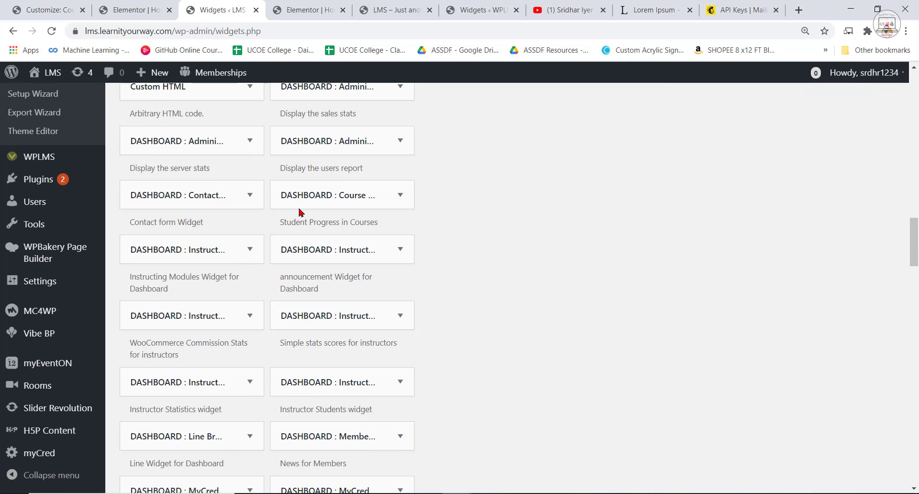
left_click(396, 320)
scroll(400, 404, "down", 3)
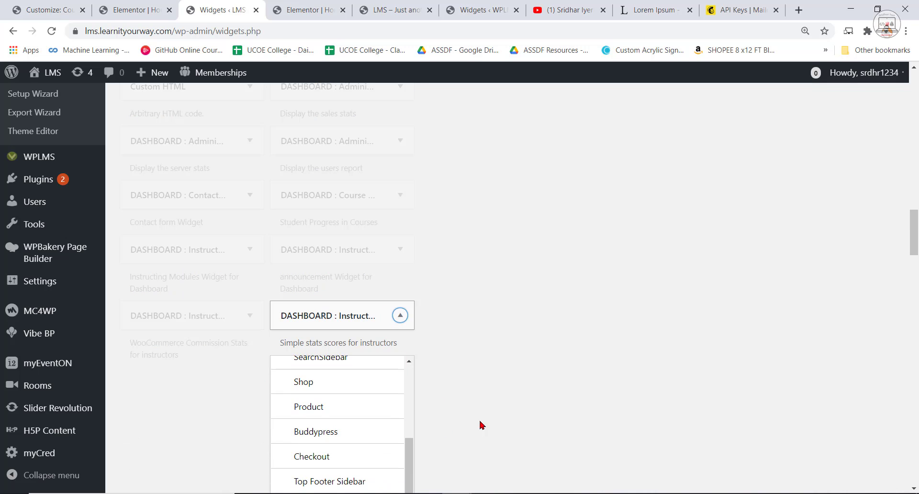
scroll(480, 425, "down", 5)
left_click(372, 339)
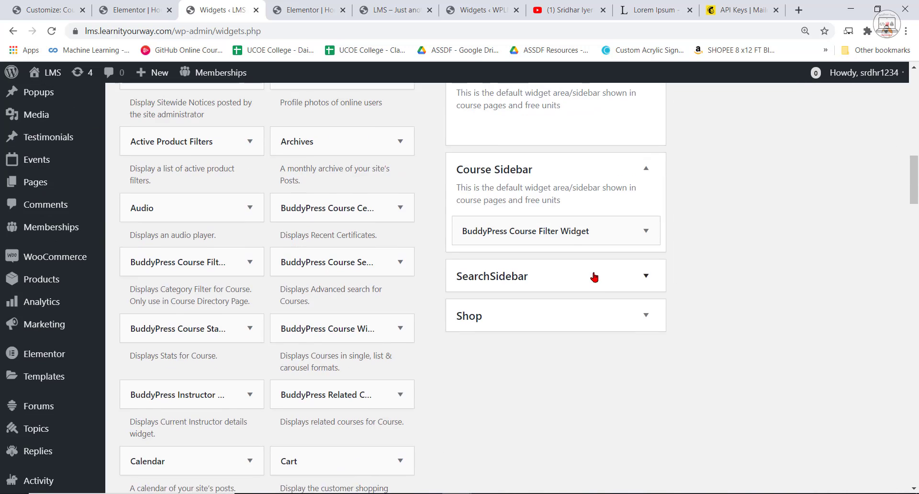
scroll(461, 251, "up", 5)
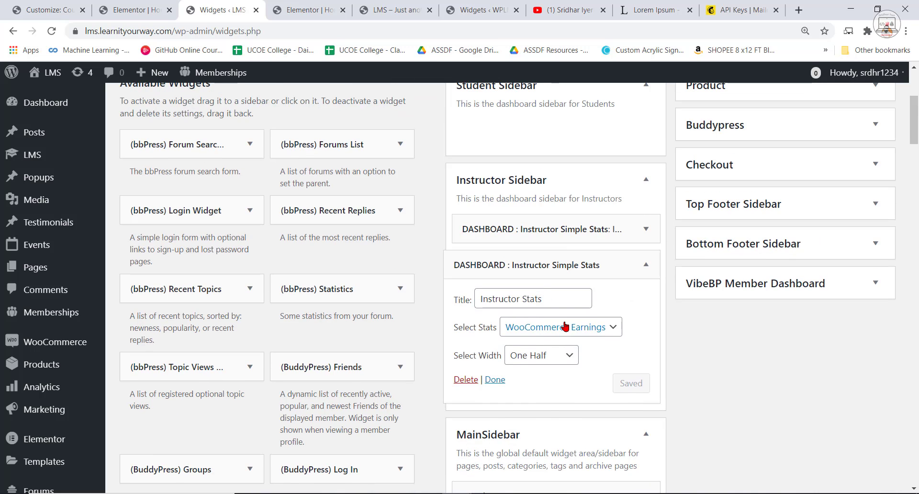
Keep WooCommerce Earnings as the statistic of the second Instructor Simple Stats widget and finish editing it.
left_click(563, 327)
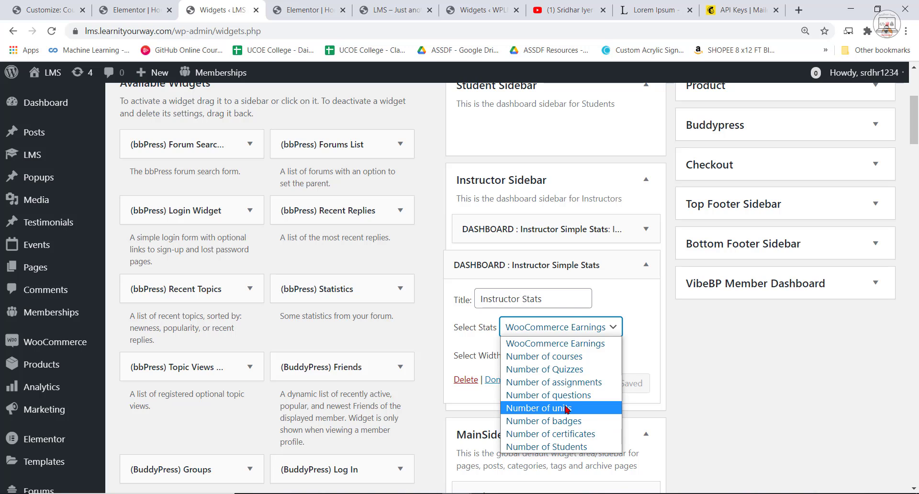
left_click(589, 345)
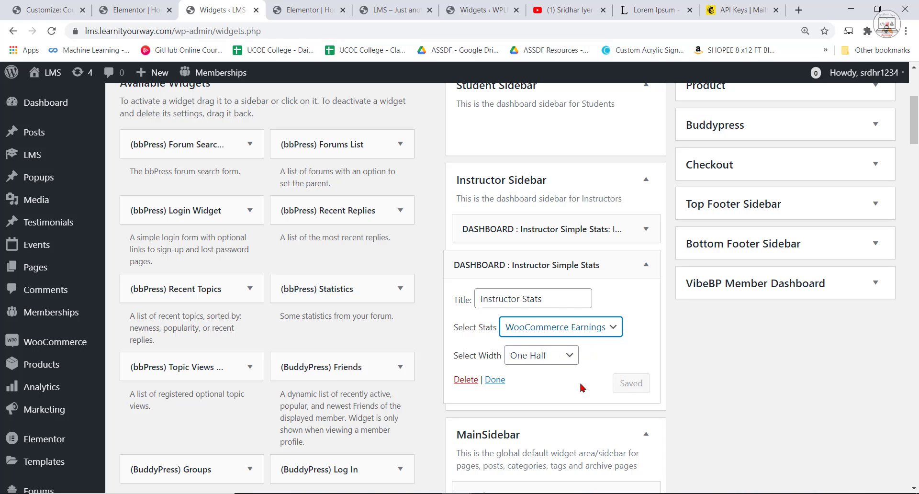
left_click(495, 379)
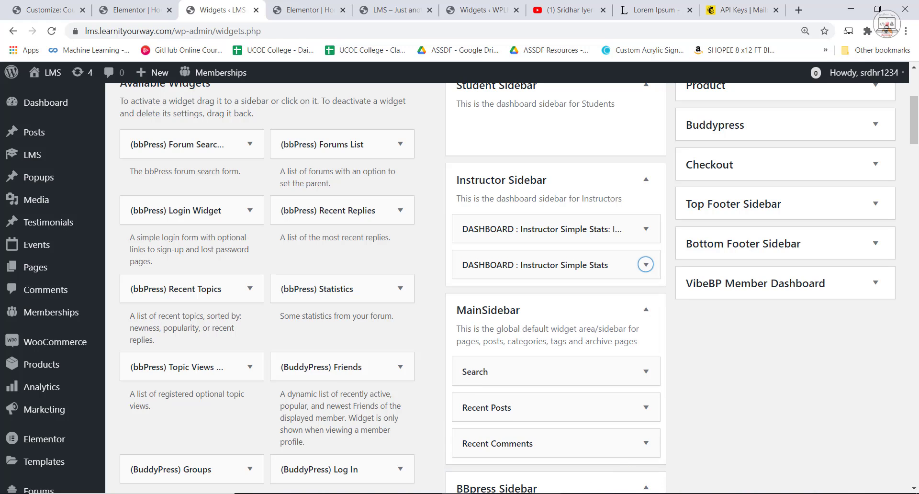
Reload the instructor dashboard in the incognito window to check the courses and commission widgets.
mouse_move(458, 493)
left_click(506, 481)
left_click(52, 31)
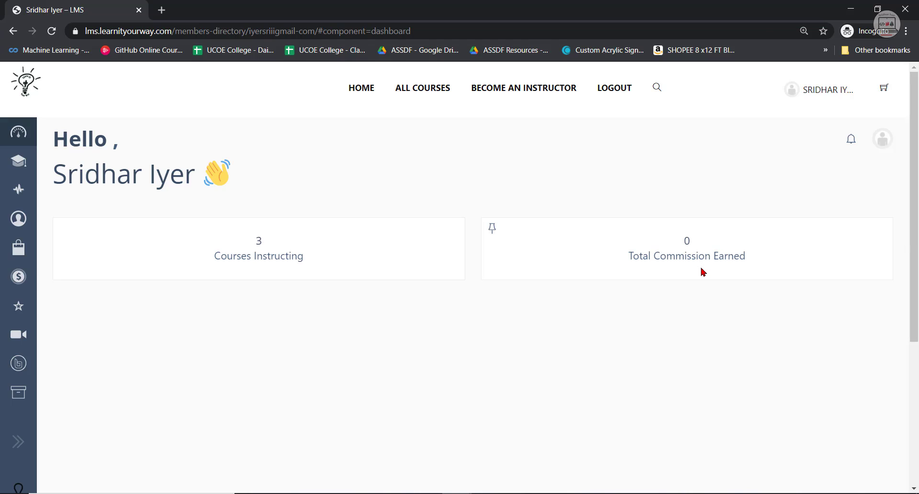
Review the Popular Courses and Our Instructors sections of the site's home page in the logged-out incognito window.
scroll(640, 302, "down", 1)
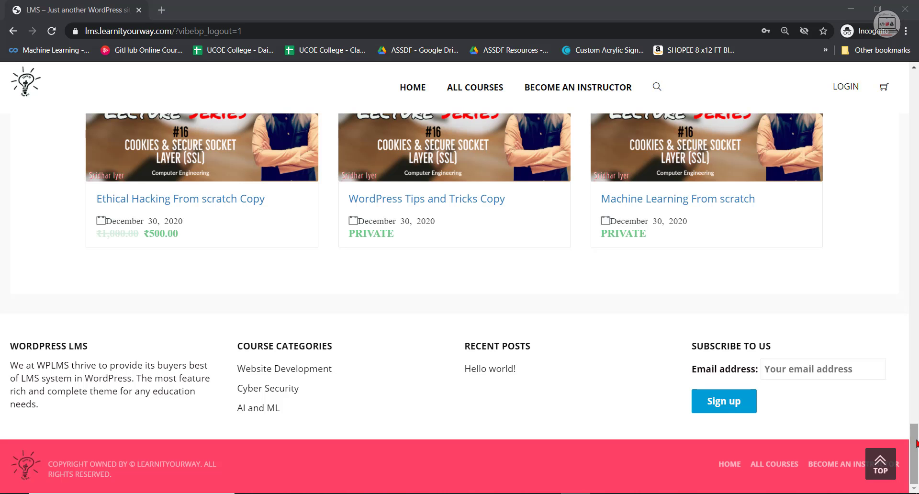
left_click_drag(916, 443, 916, 426)
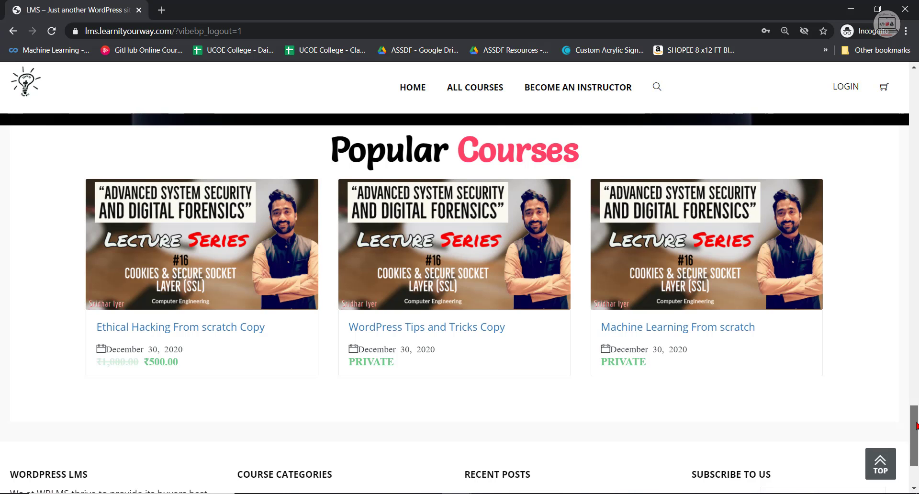
left_click_drag(916, 426, 917, 428)
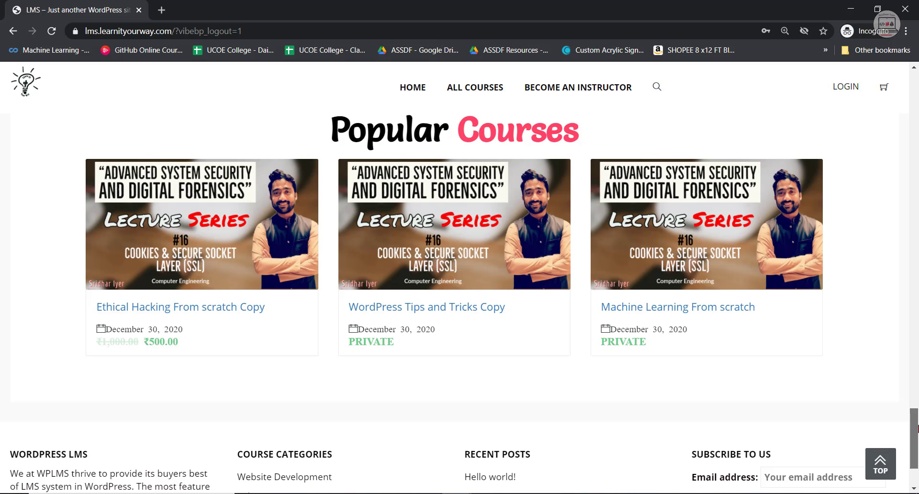
left_click_drag(917, 429, 916, 323)
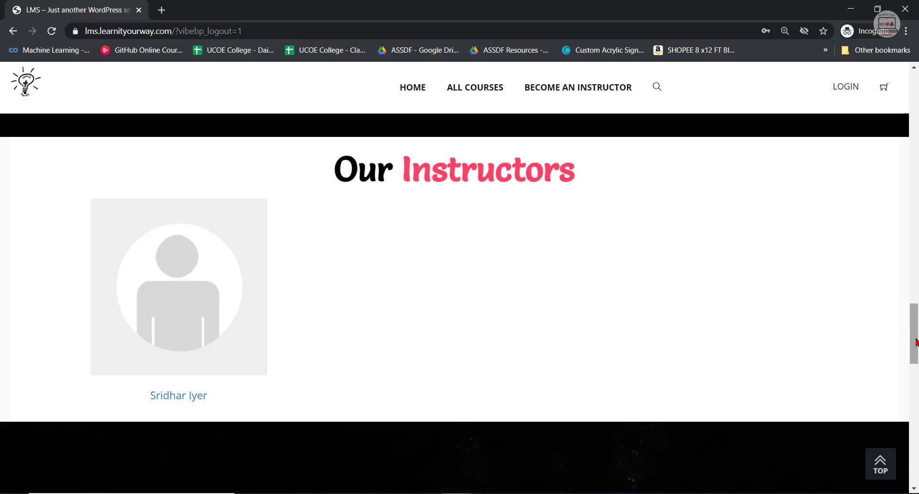
left_click_drag(916, 339, 916, 338)
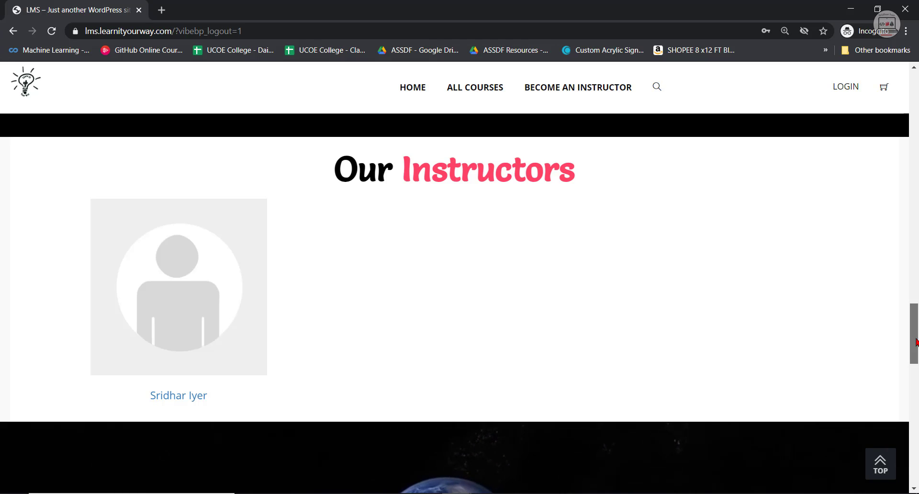